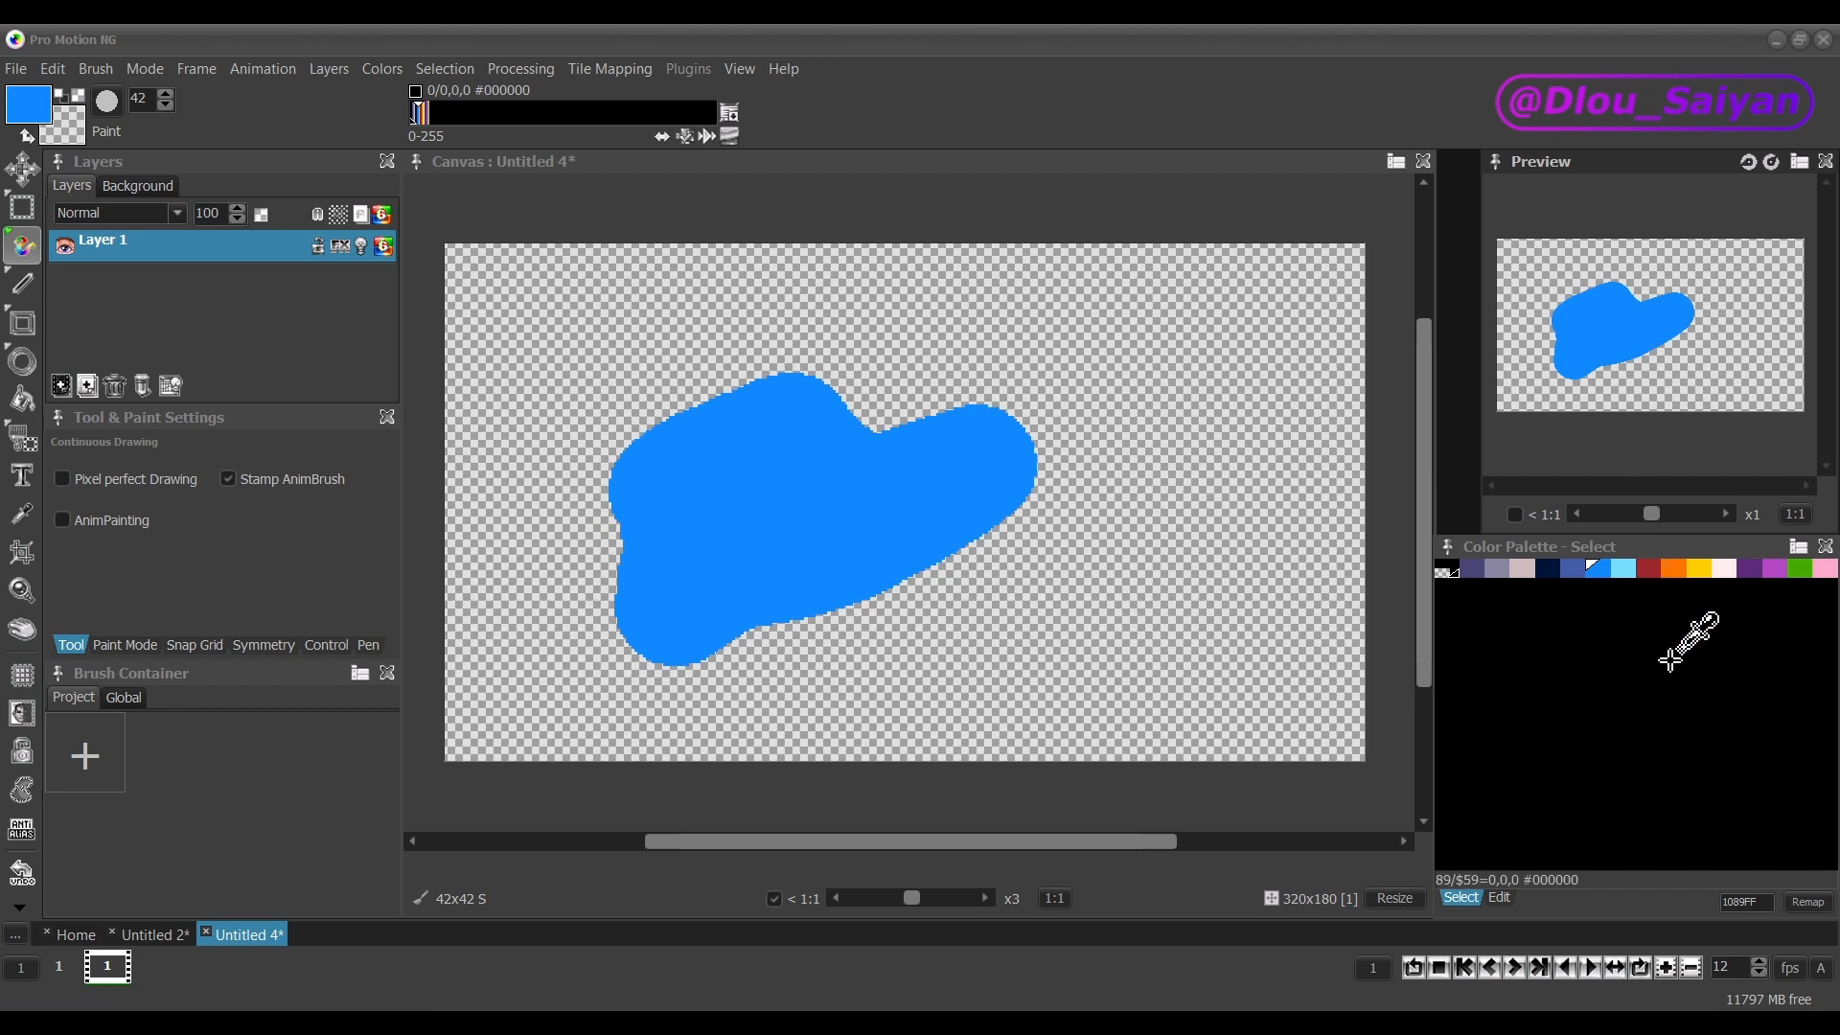
Set an unused black palette slot to green 55AA89 in the single-color editor.
click(1449, 590)
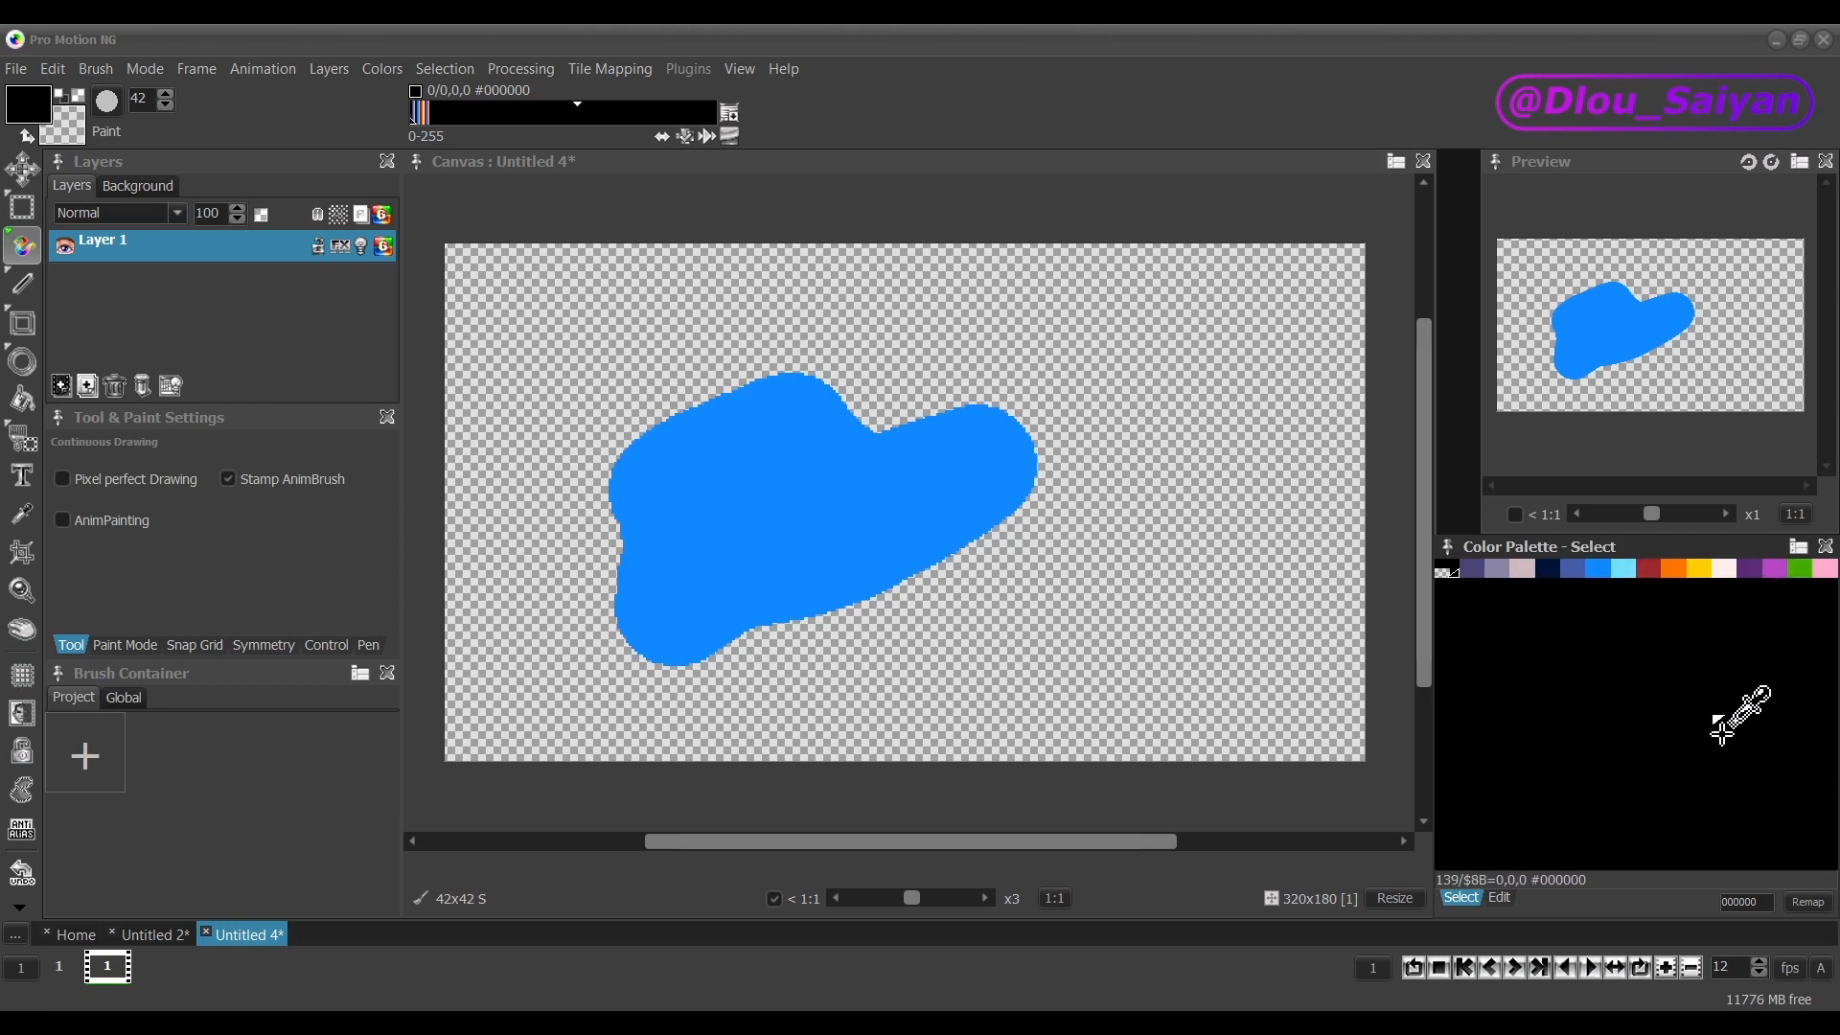
double_click(1619, 721)
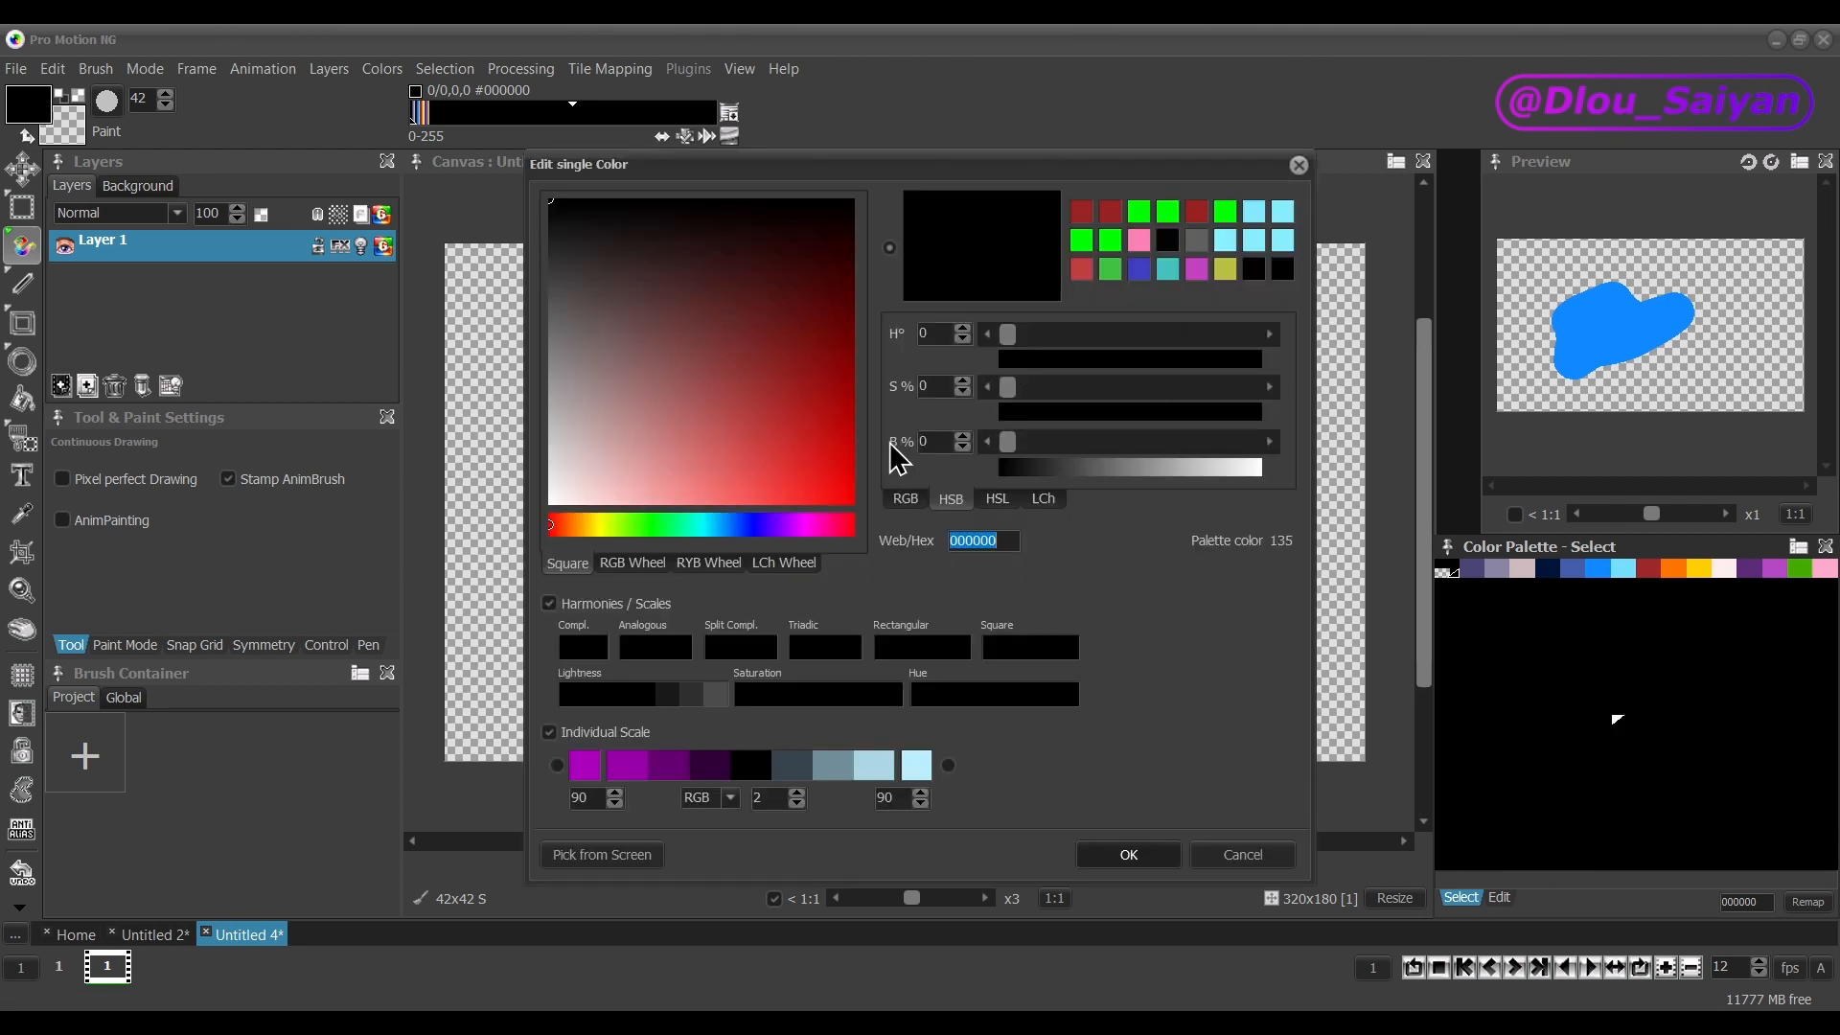
click(690, 379)
drag(642, 525, 682, 526)
click(707, 405)
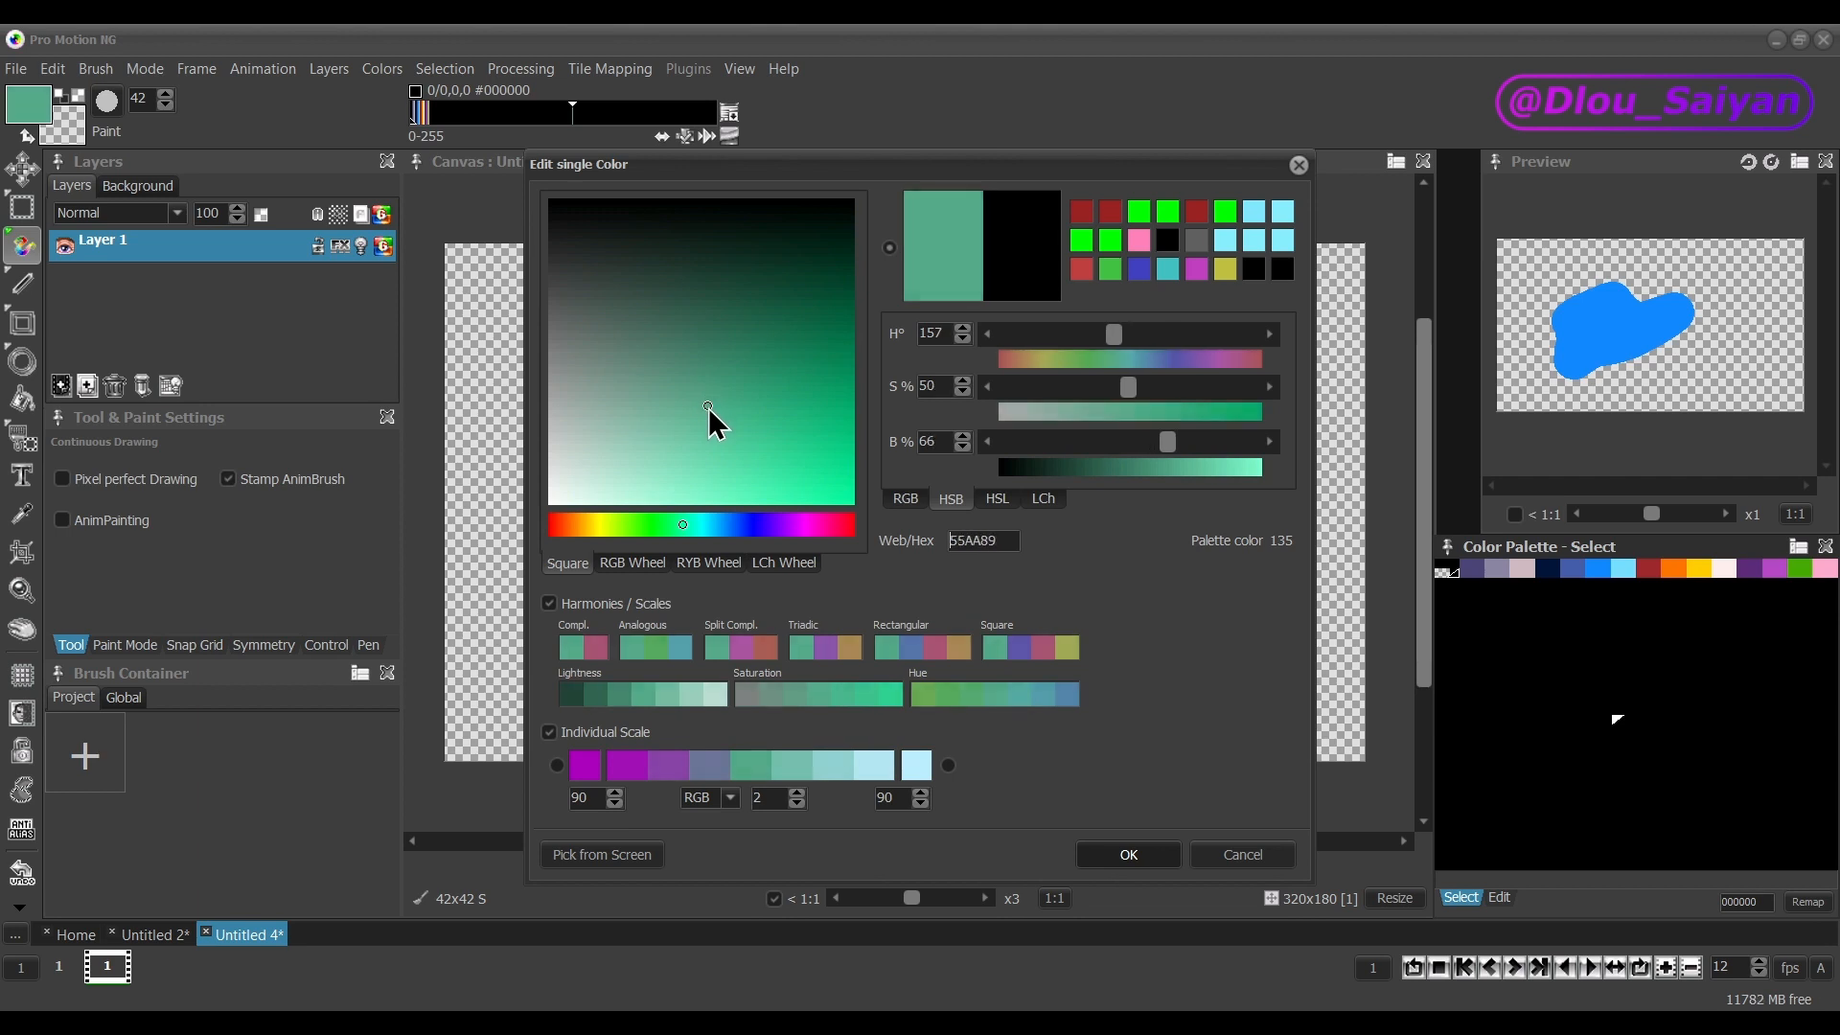
click(1130, 856)
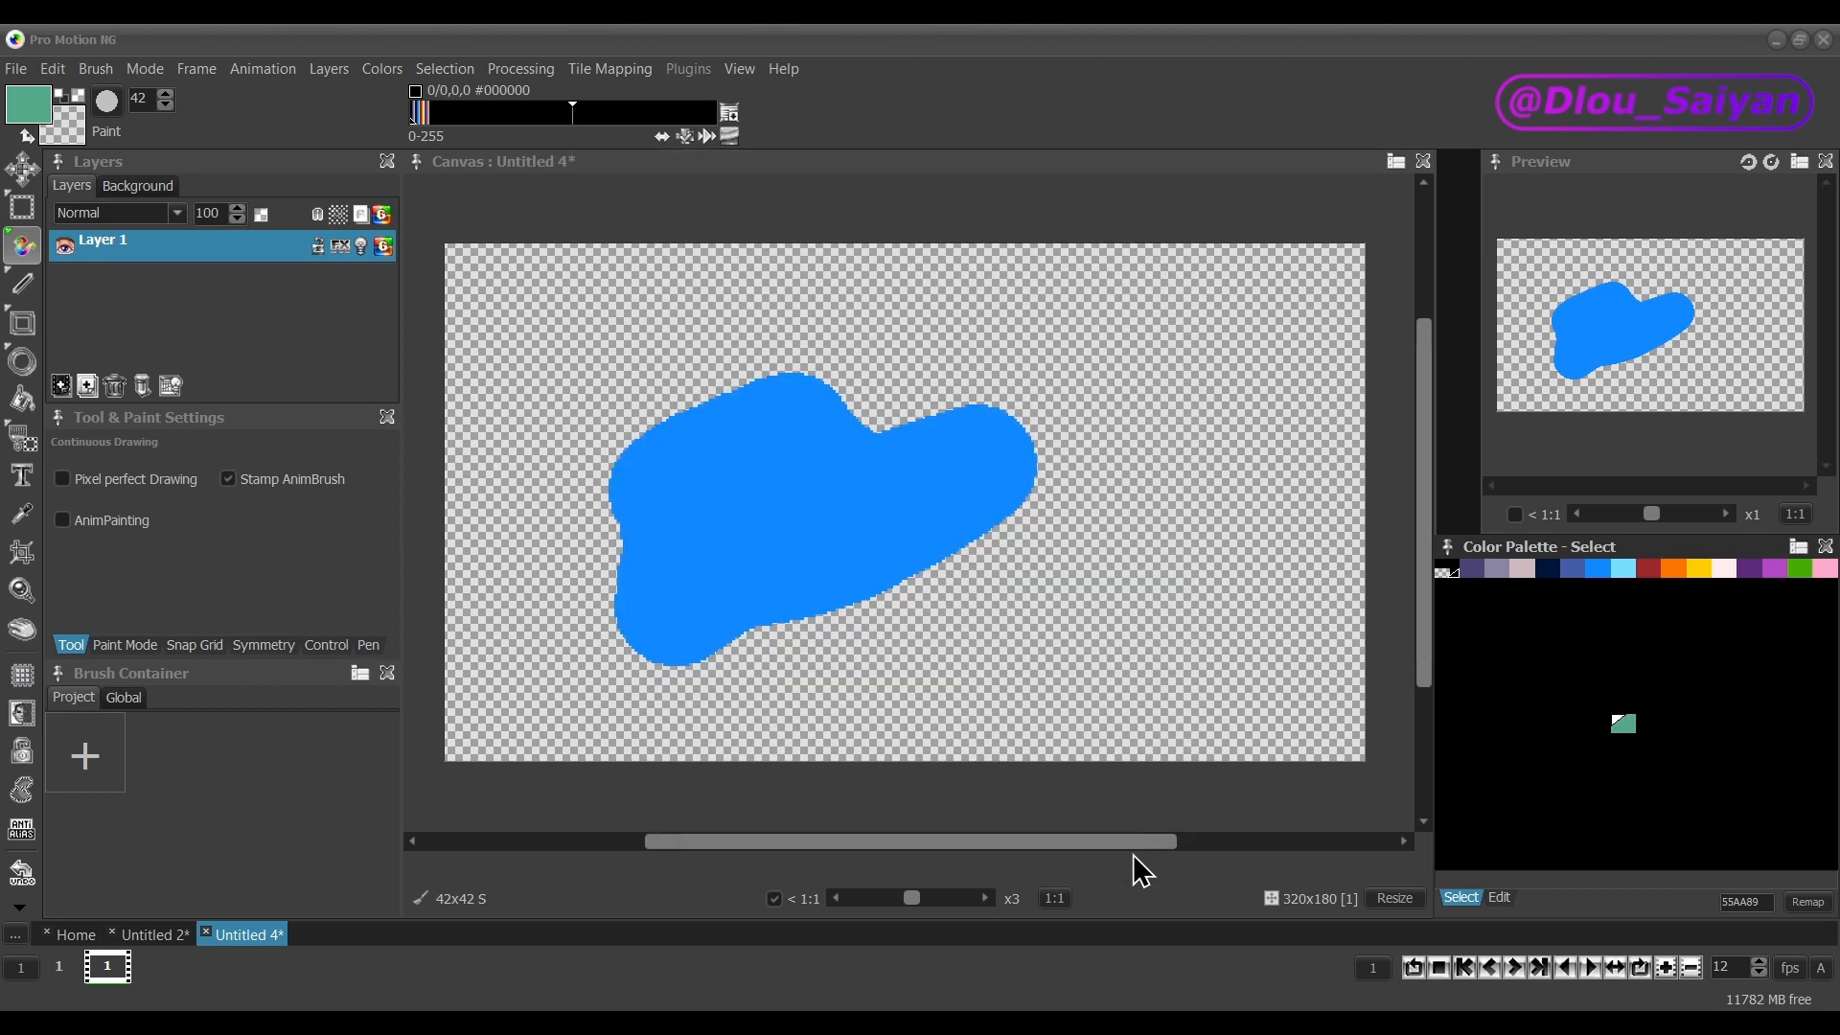
View the black palette slot beside the green one in the single-color editor.
double_click(1643, 724)
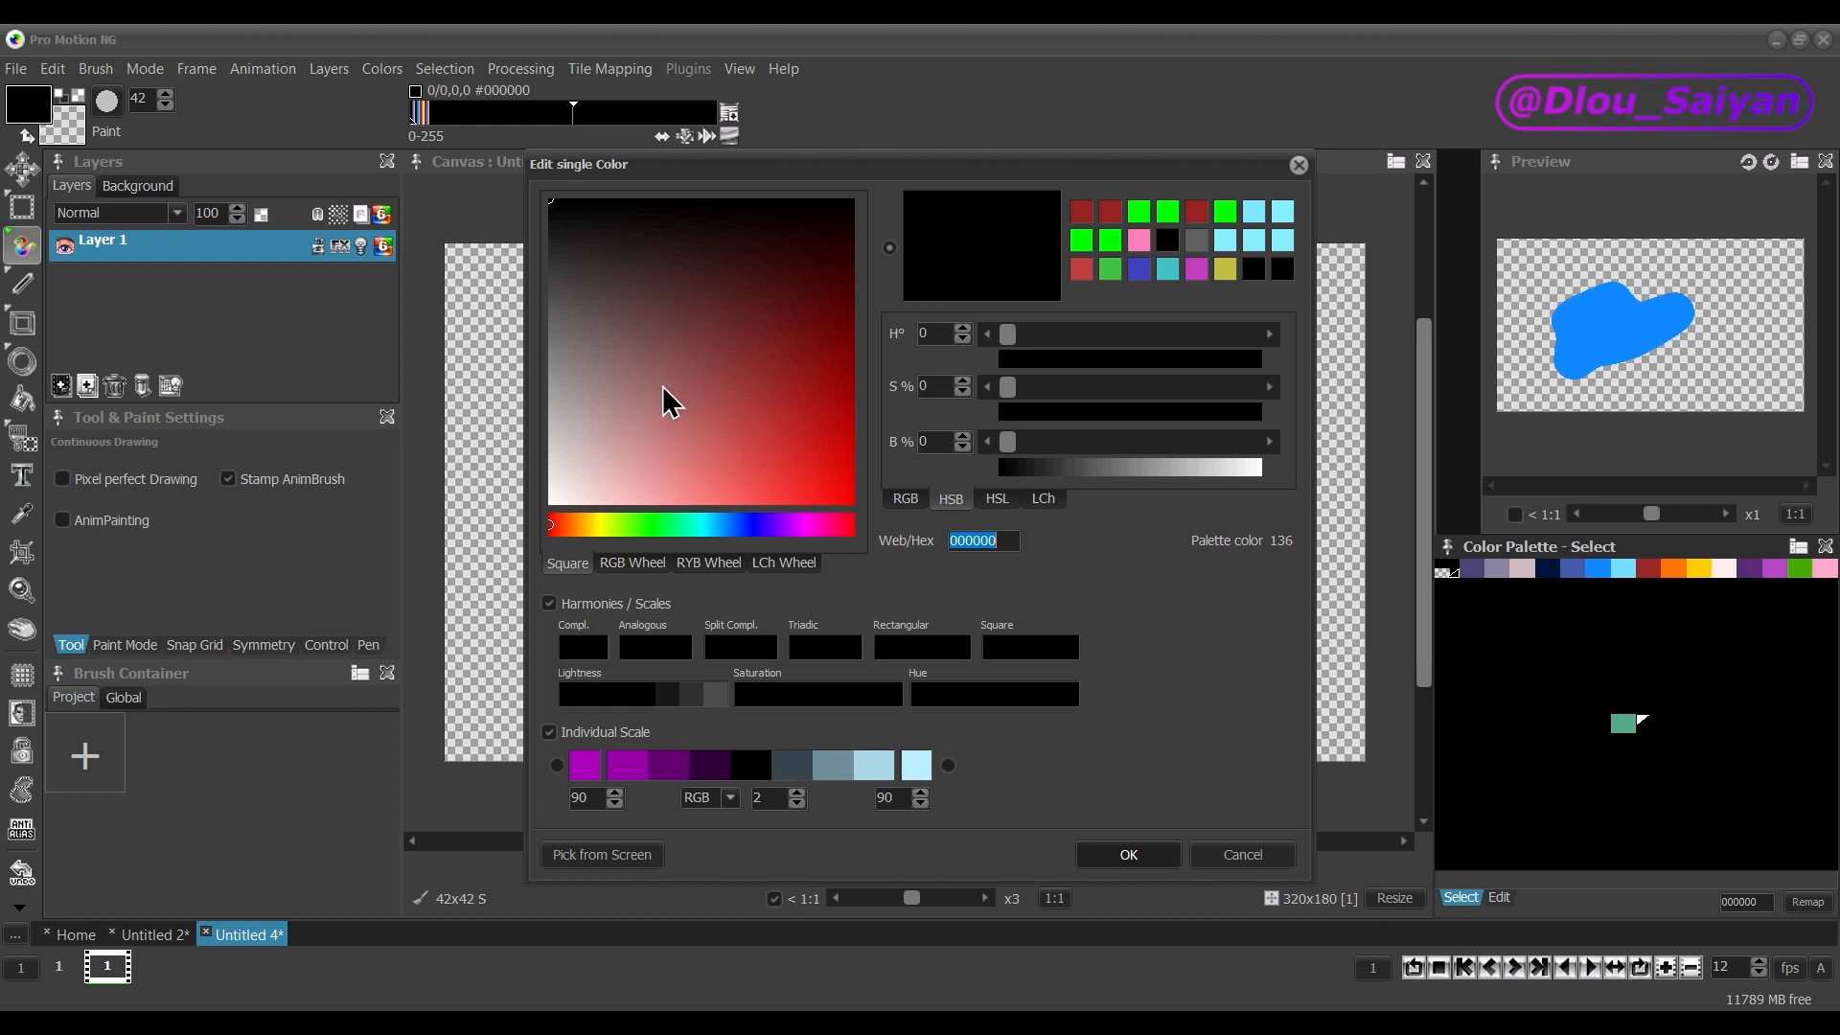
click(1150, 860)
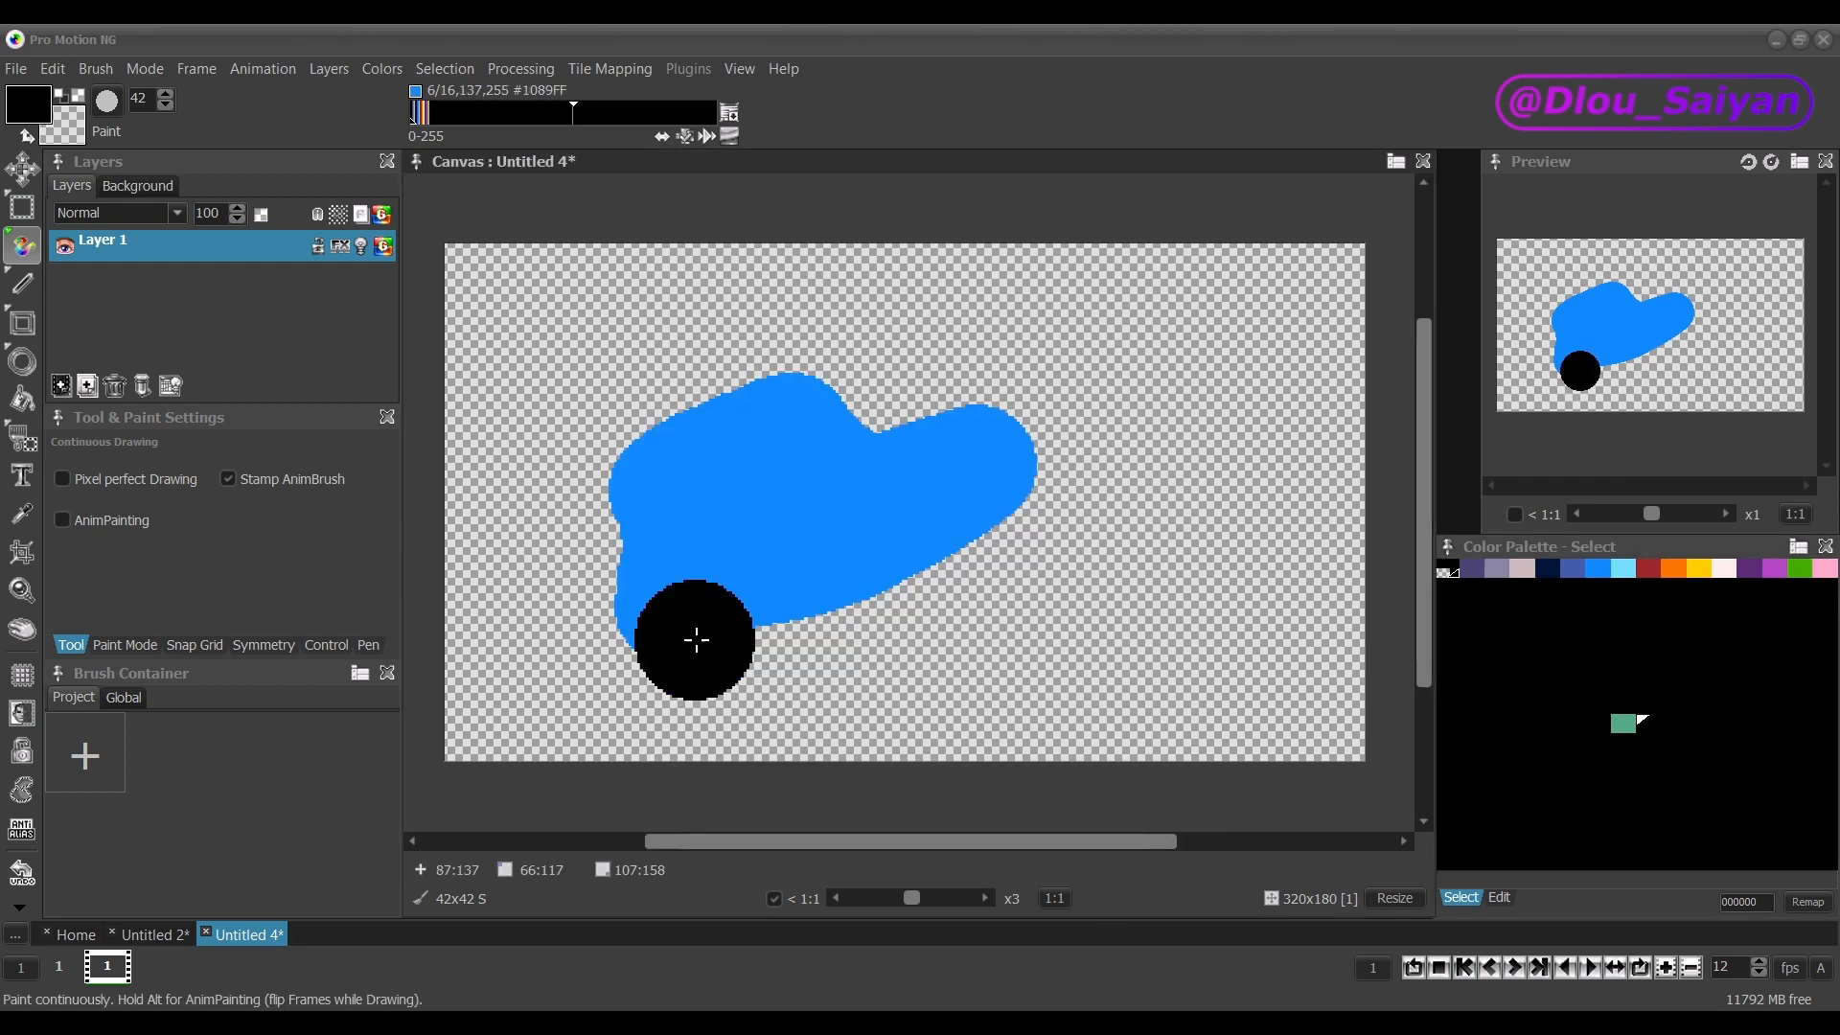
Modify the channel bit depth to 3 bits each for red, green and blue.
click(382, 71)
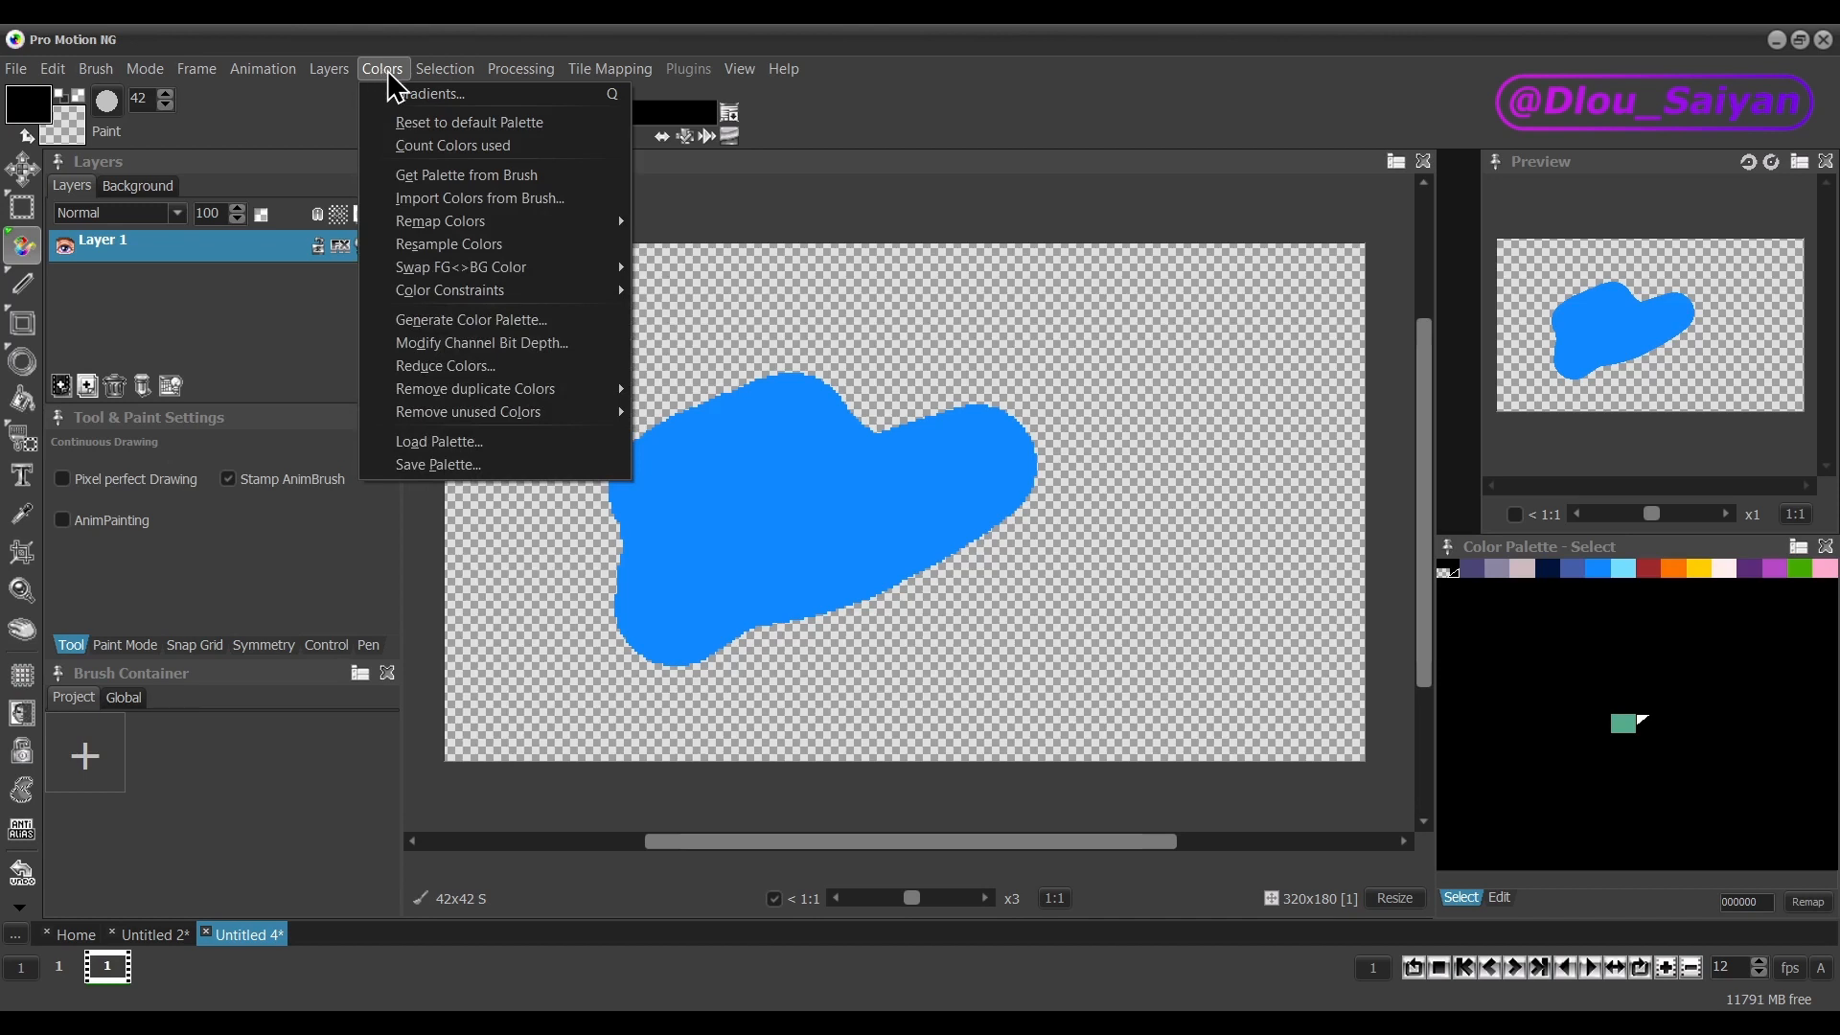
click(519, 347)
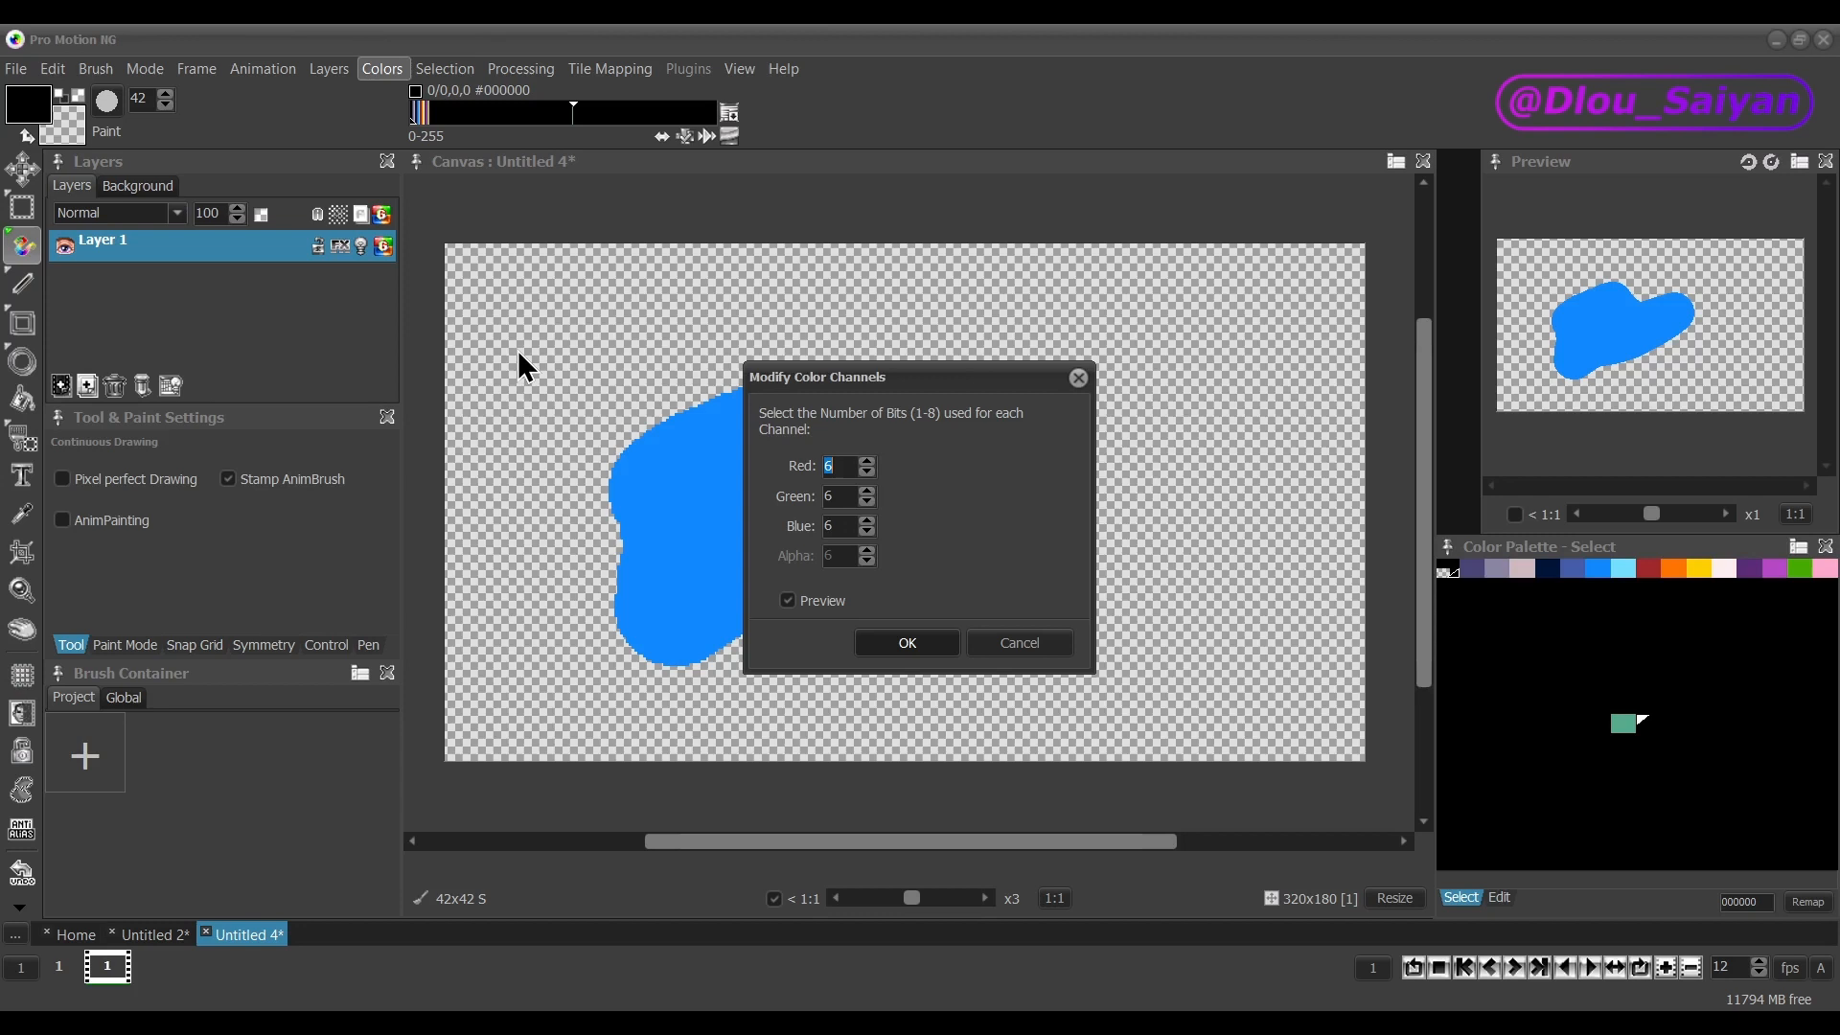
click(870, 474)
click(868, 503)
click(868, 504)
click(869, 503)
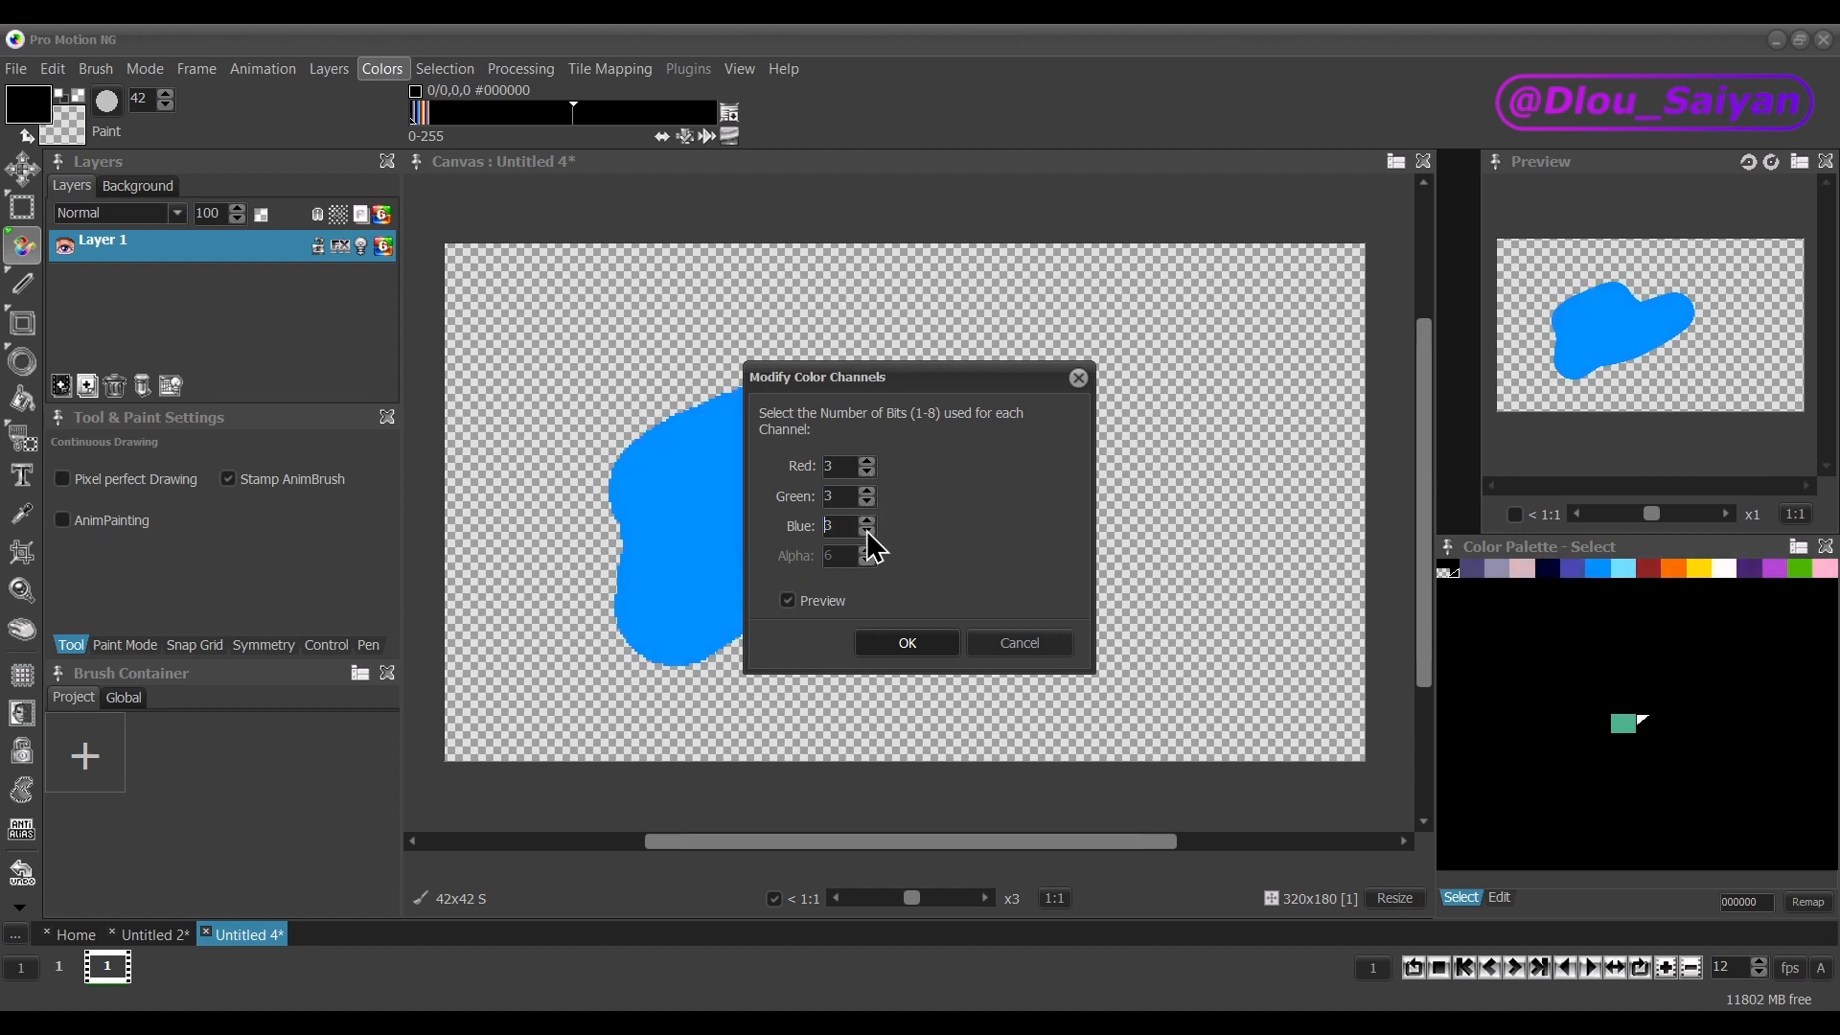
click(889, 636)
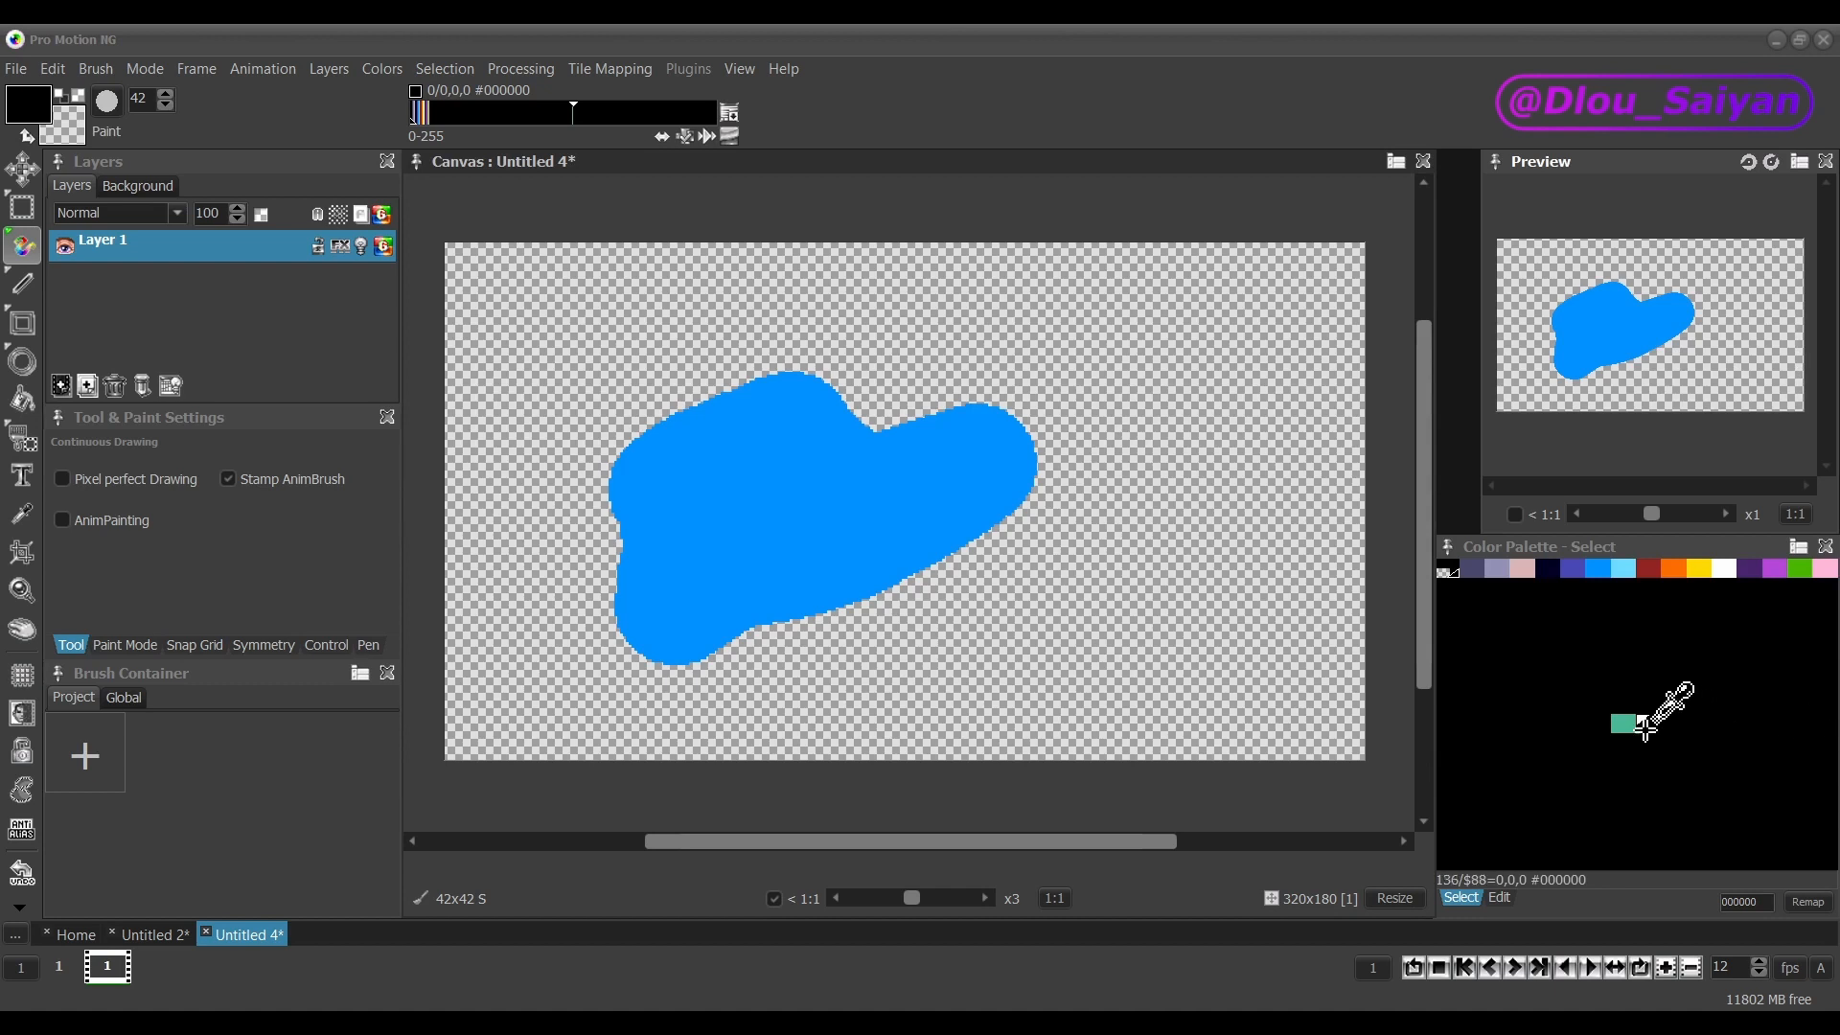
Open the black palette slot before the green one for editing and choose dark red 661111.
double_click(1594, 733)
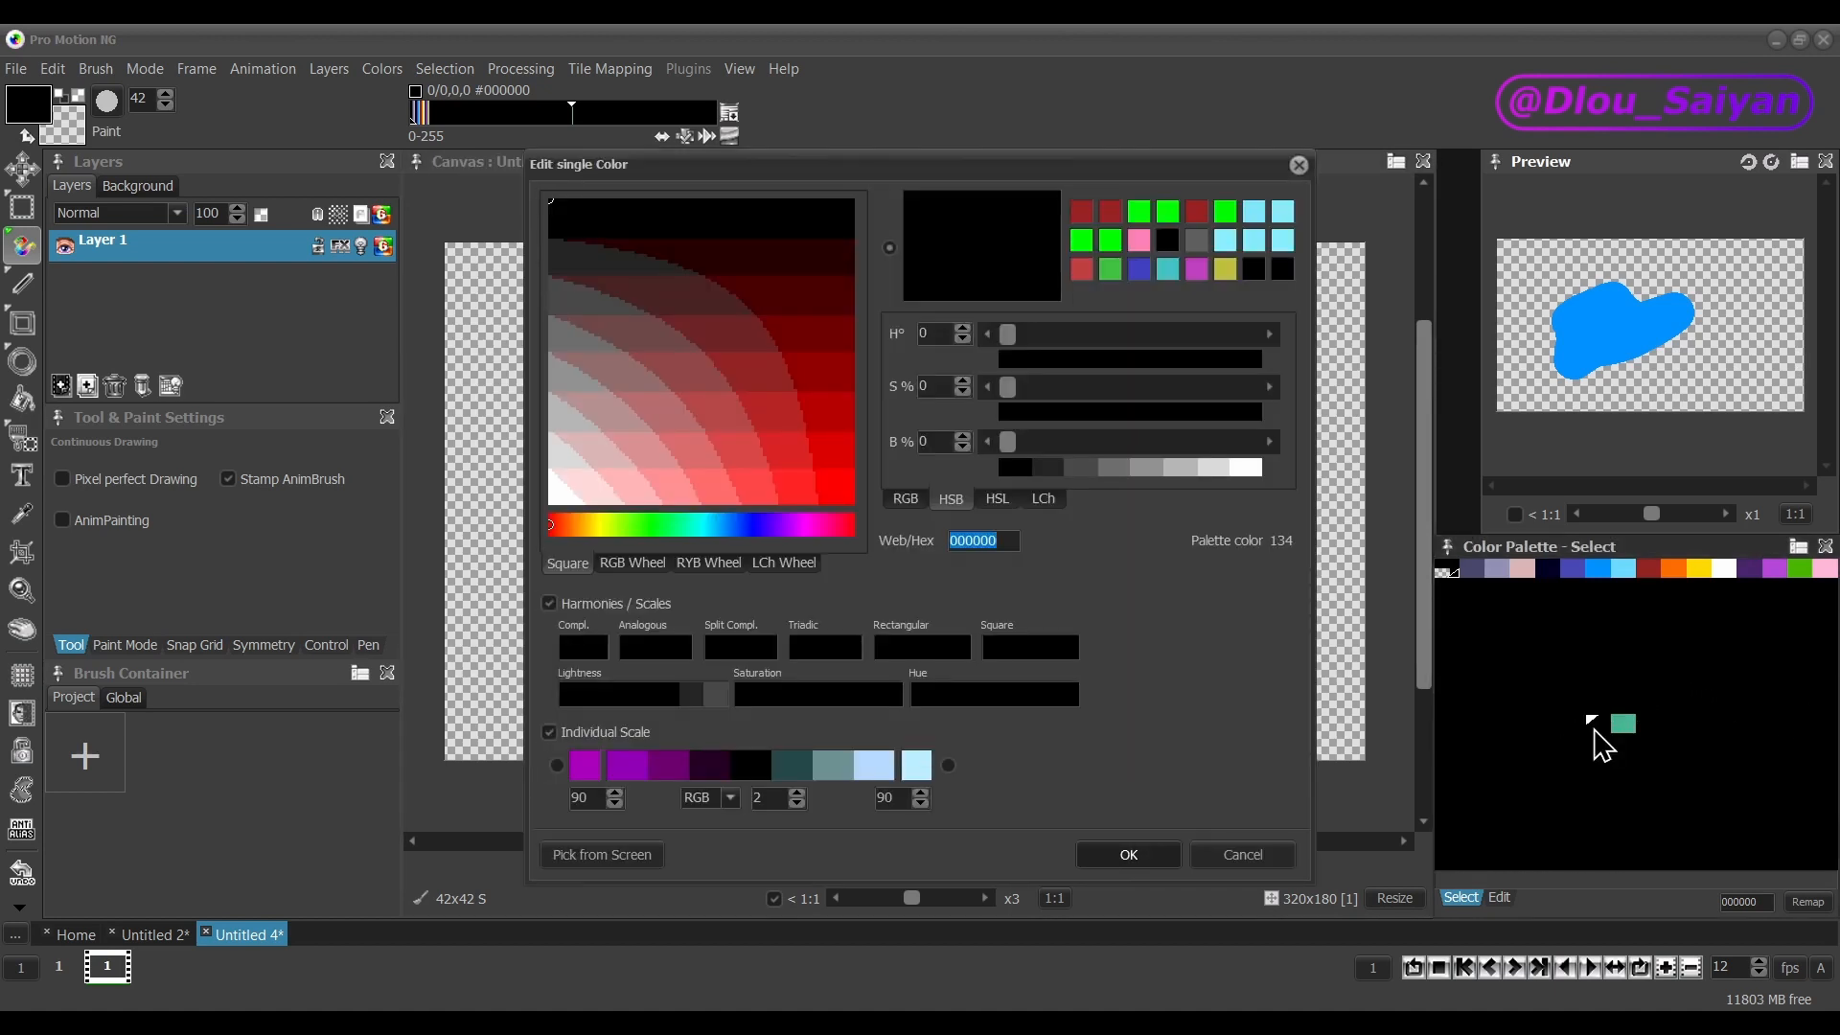
drag(718, 176, 1161, 250)
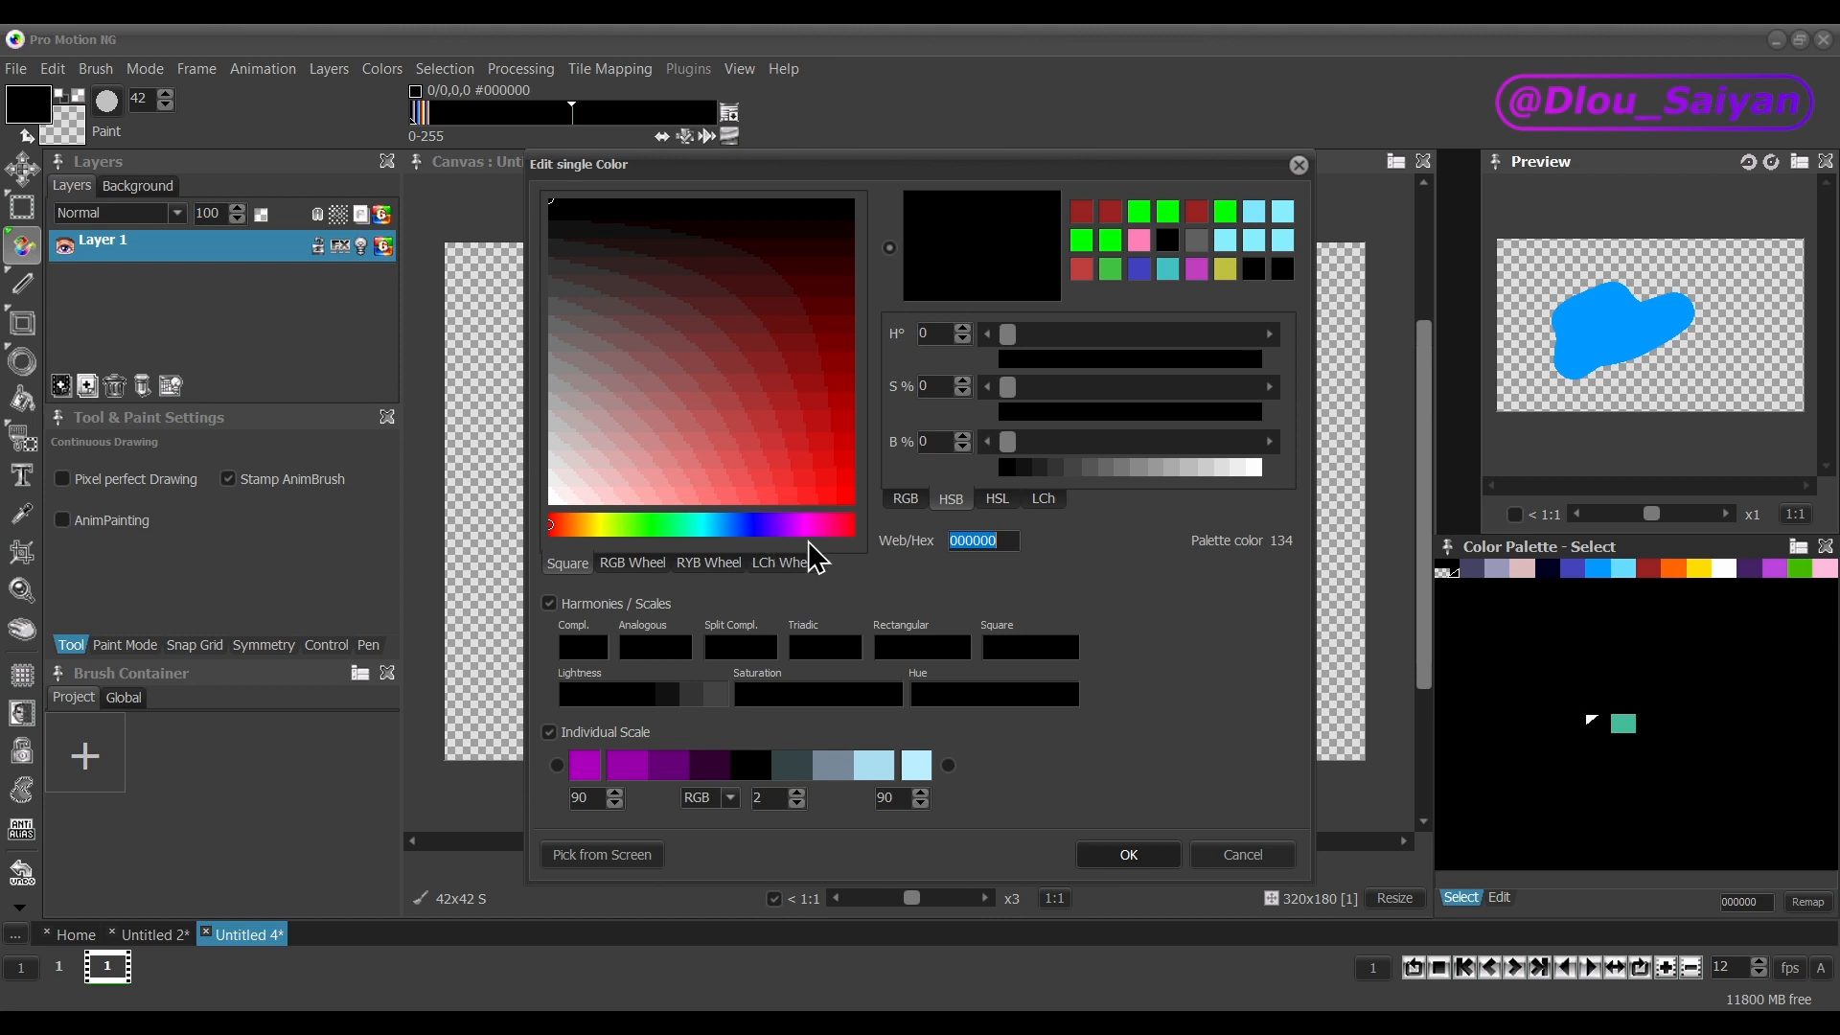
mouse_move(669, 475)
mouse_down()
mouse_move(609, 447)
mouse_move(742, 303)
mouse_move(671, 460)
mouse_move(677, 292)
mouse_move(683, 320)
mouse_move(601, 462)
mouse_move(805, 423)
mouse_move(775, 319)
mouse_up()
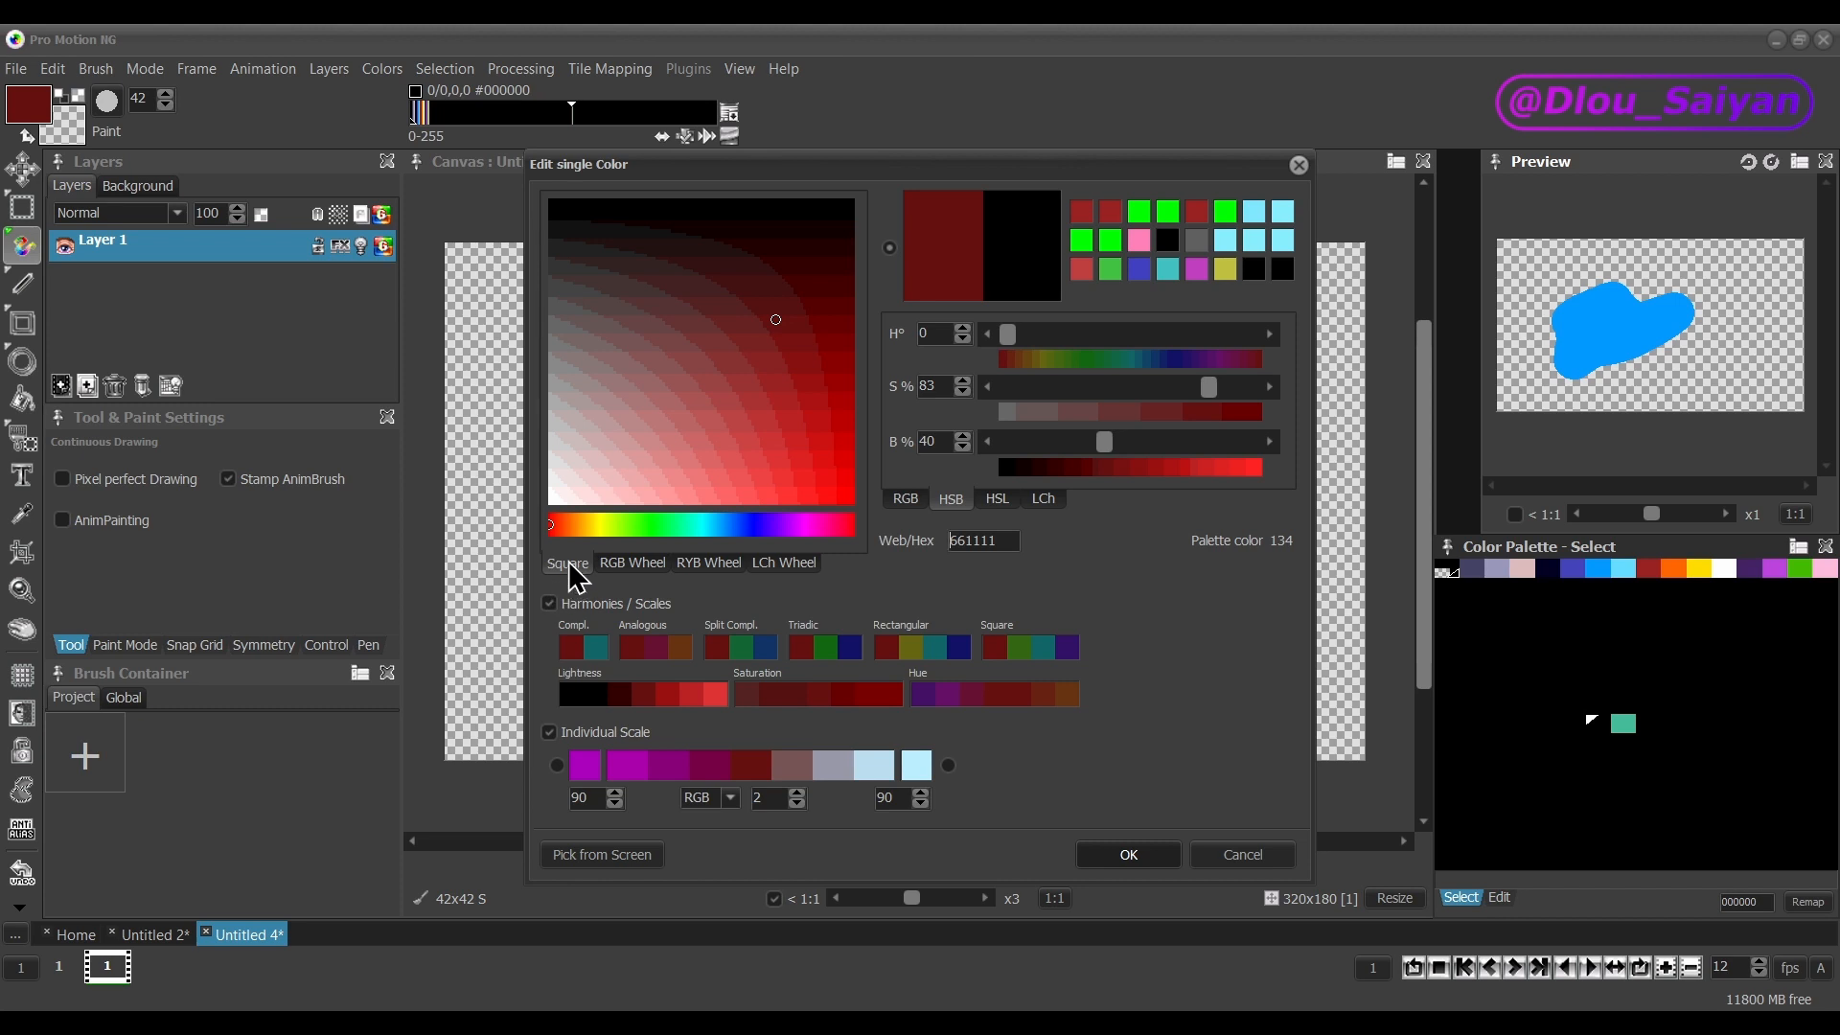
Choose dark blue 223366 on the RGB wheel and compare it on the RYB and LCh wheels.
click(625, 565)
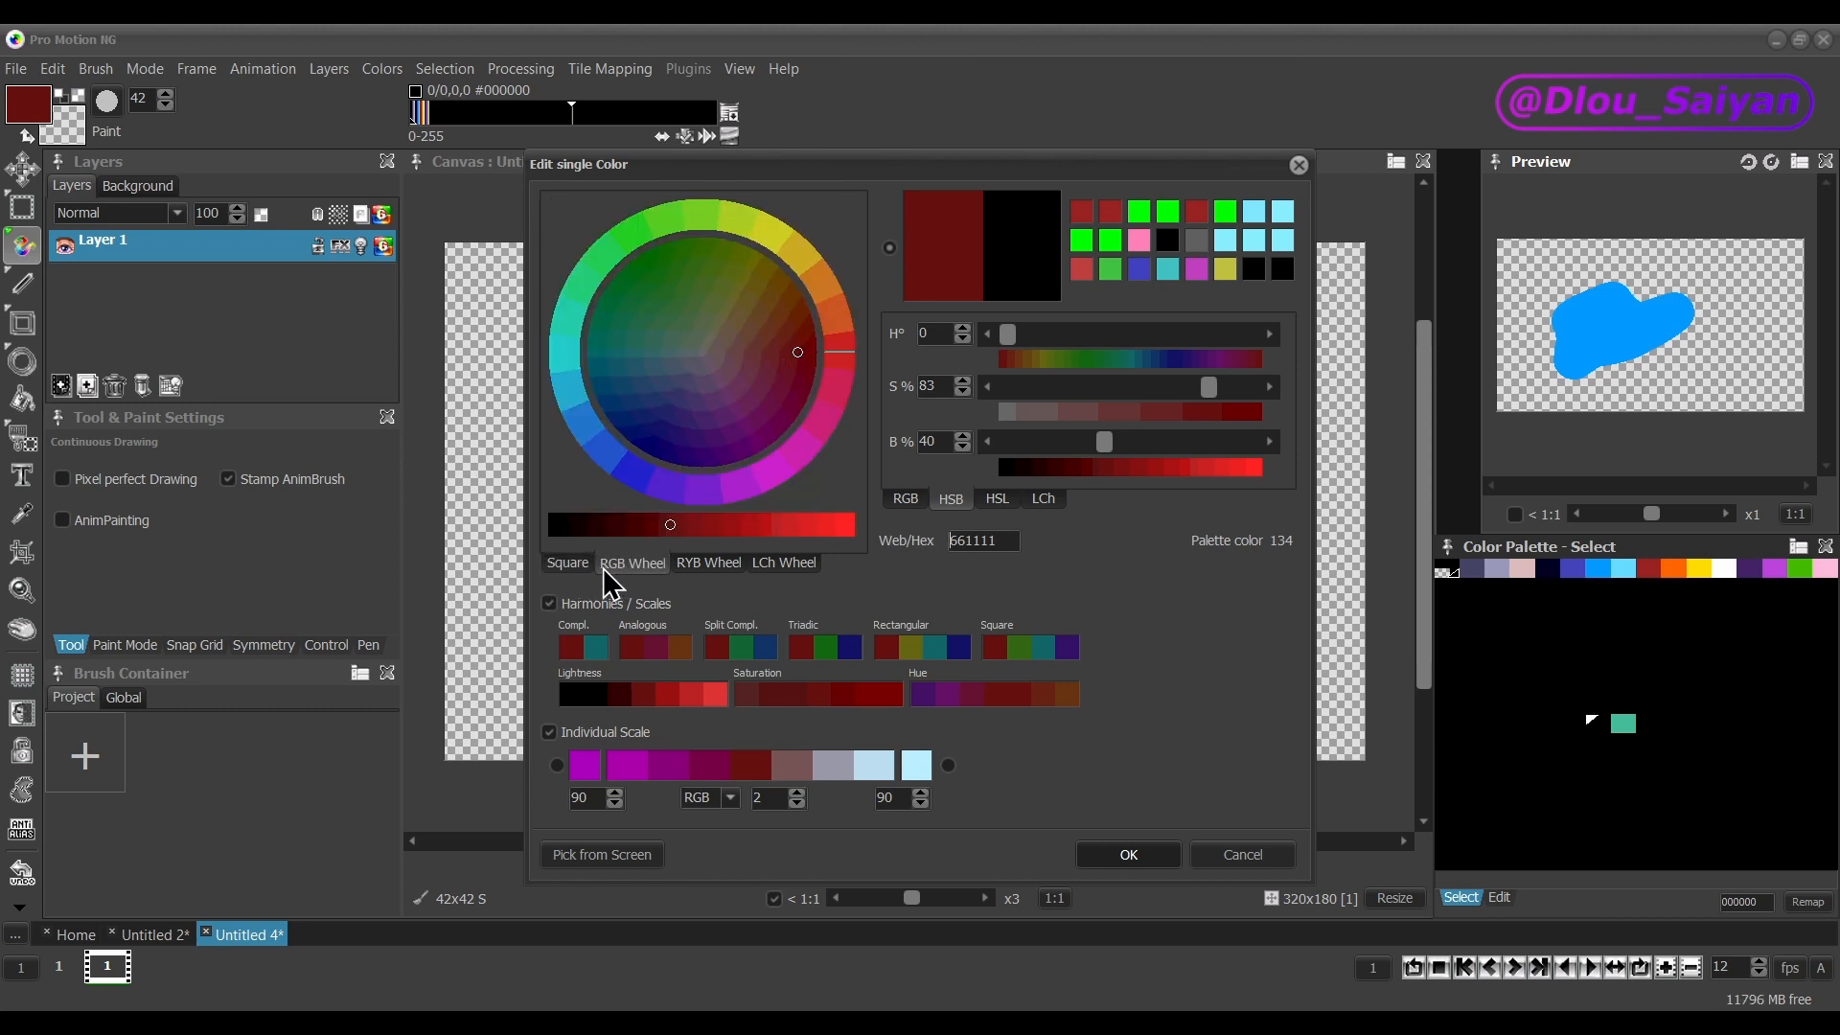
drag(717, 446, 739, 544)
click(714, 563)
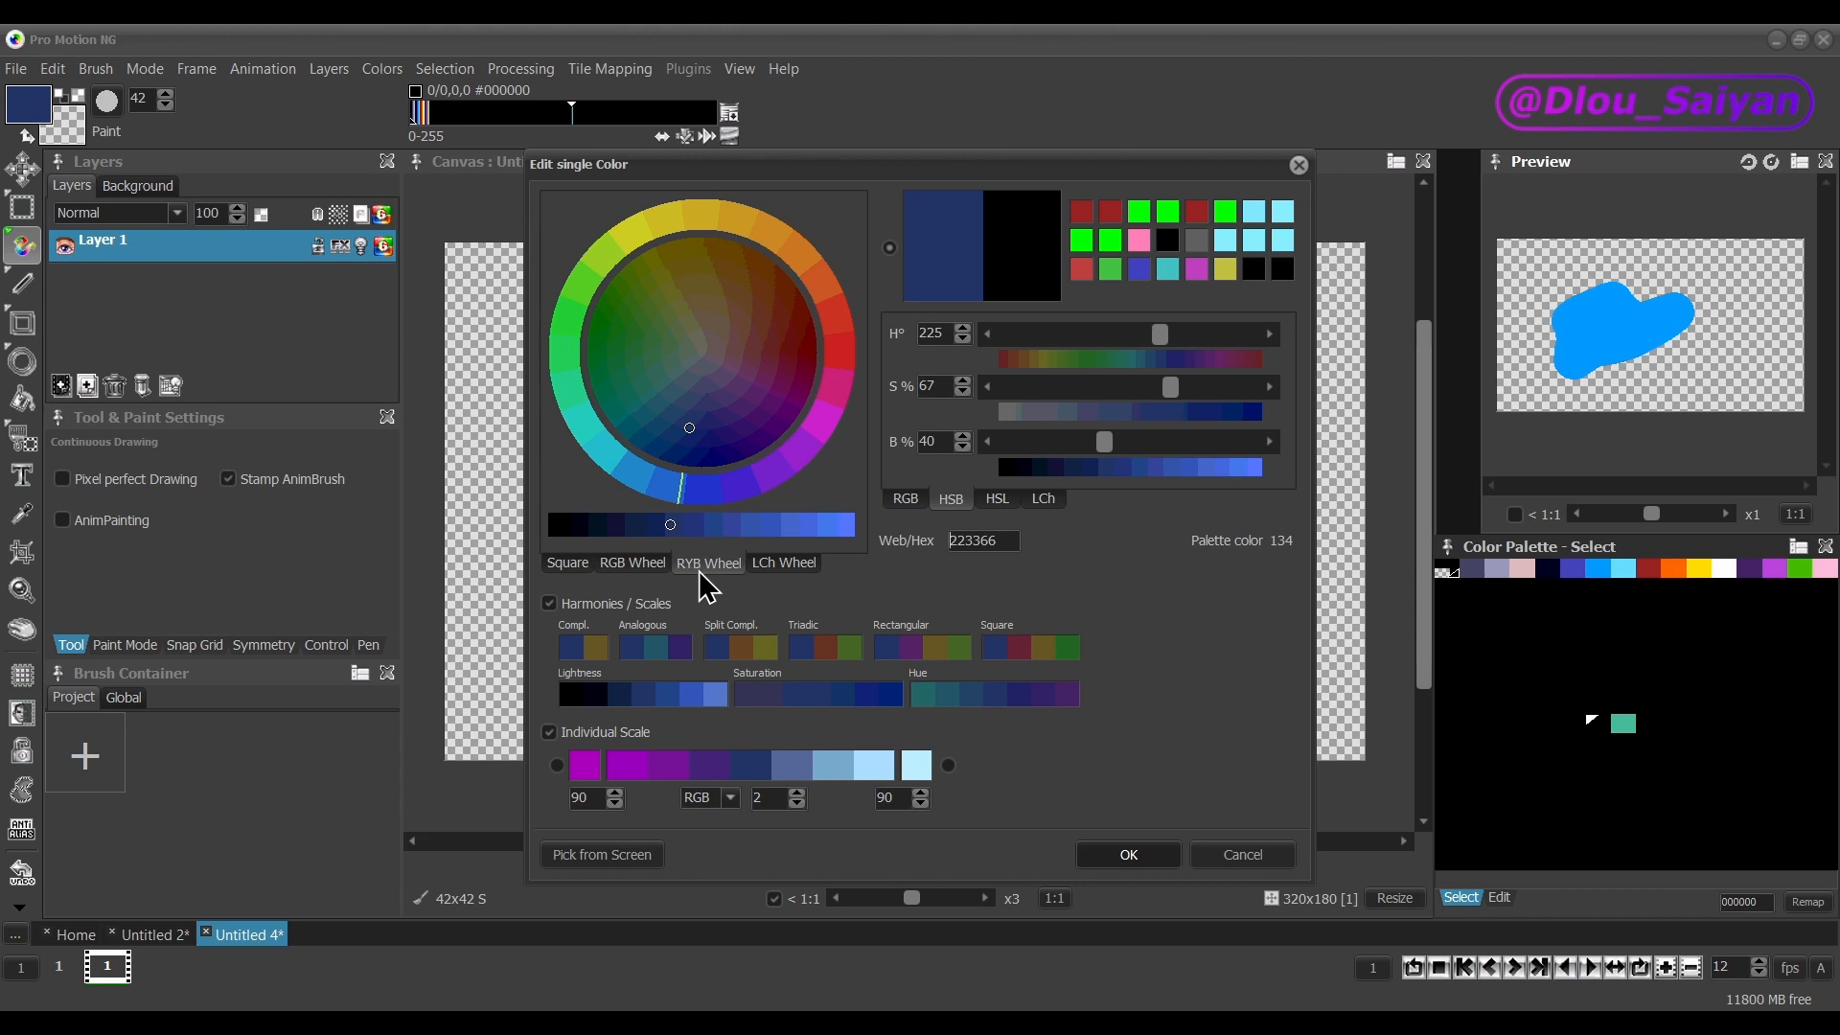
click(783, 564)
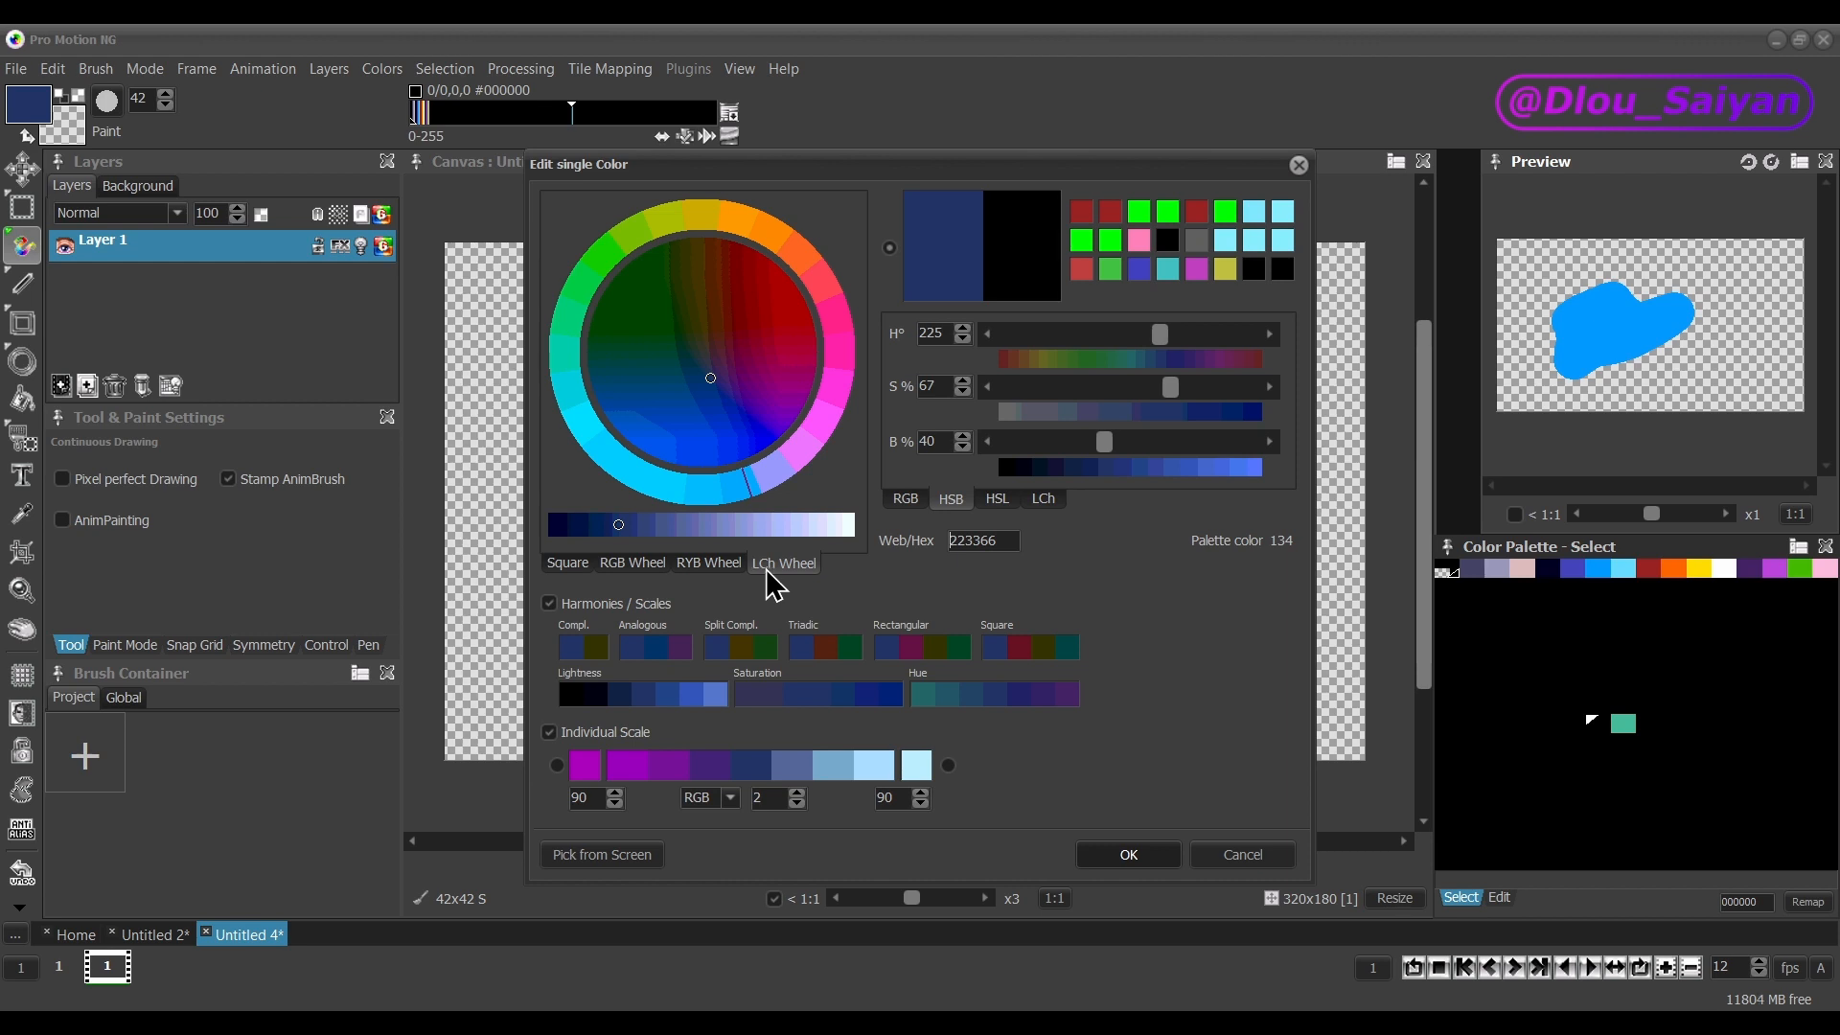
click(634, 563)
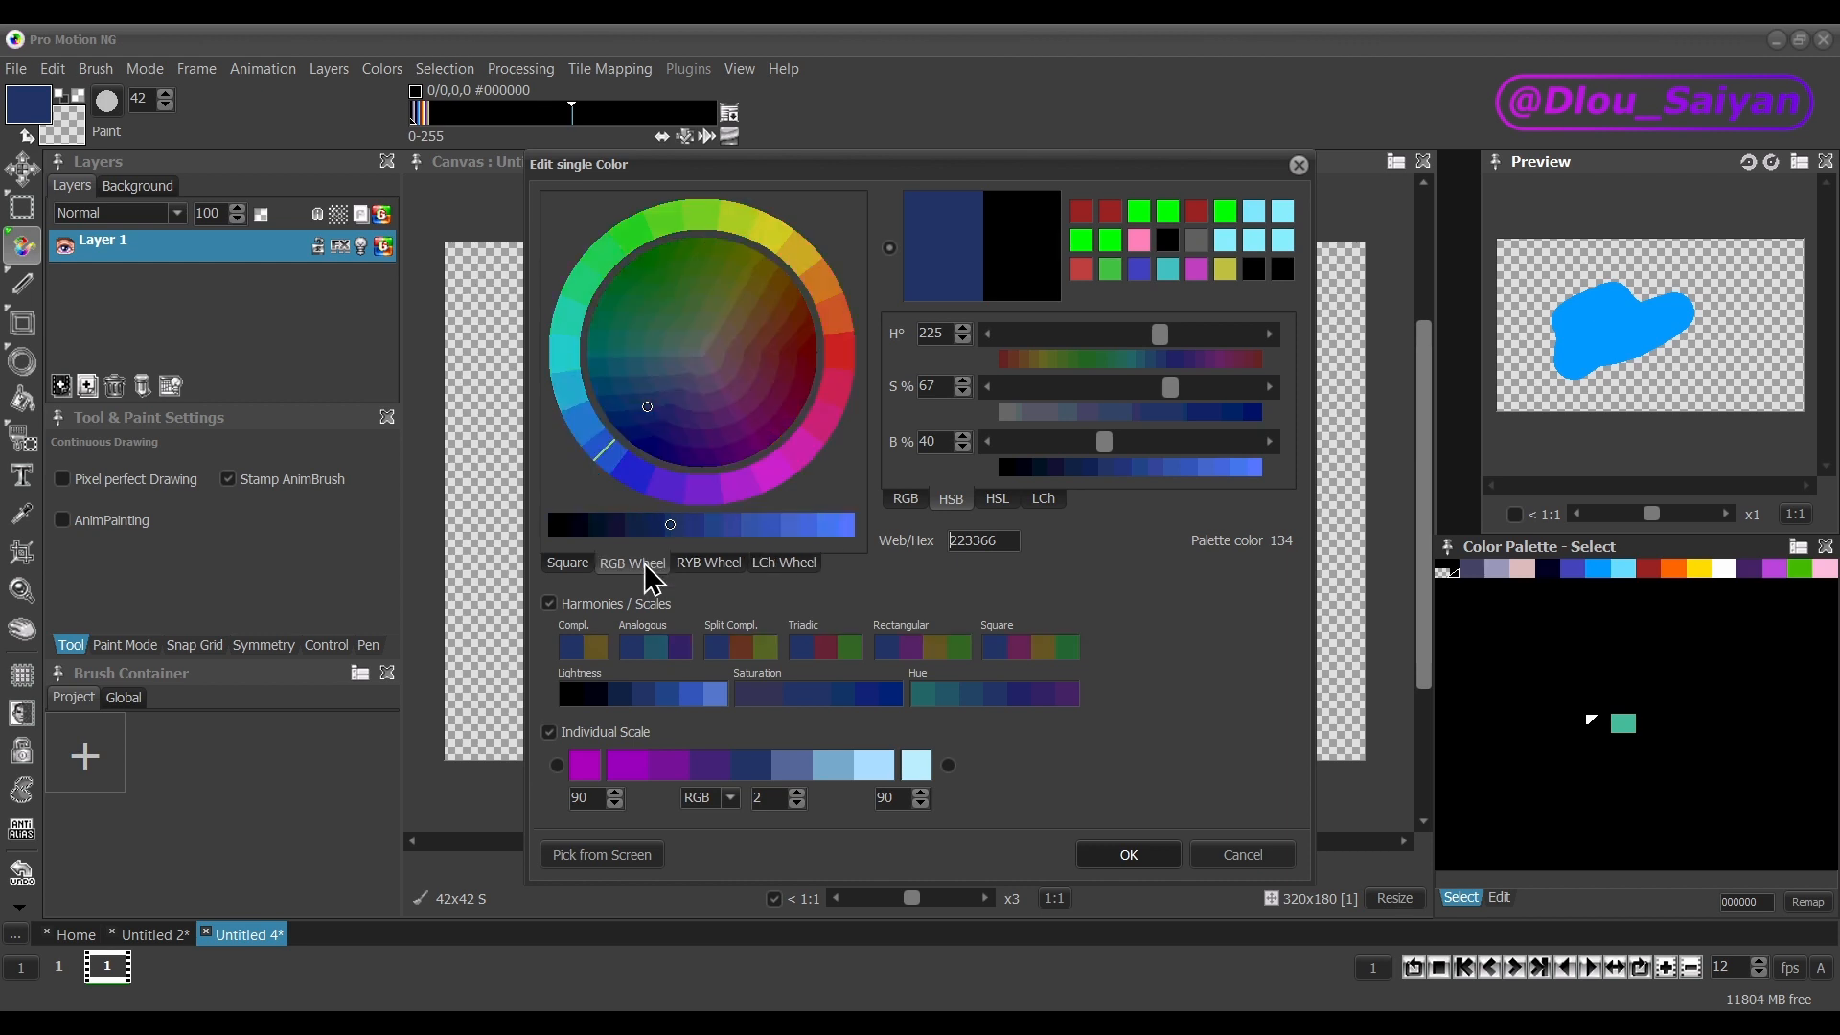
Choose blue 335588 in the square picker and compare it across the RGB, RYB and LCh wheels.
click(567, 564)
mouse_move(737, 449)
mouse_down()
mouse_move(700, 340)
mouse_move(705, 446)
mouse_move(682, 322)
mouse_move(739, 376)
mouse_up()
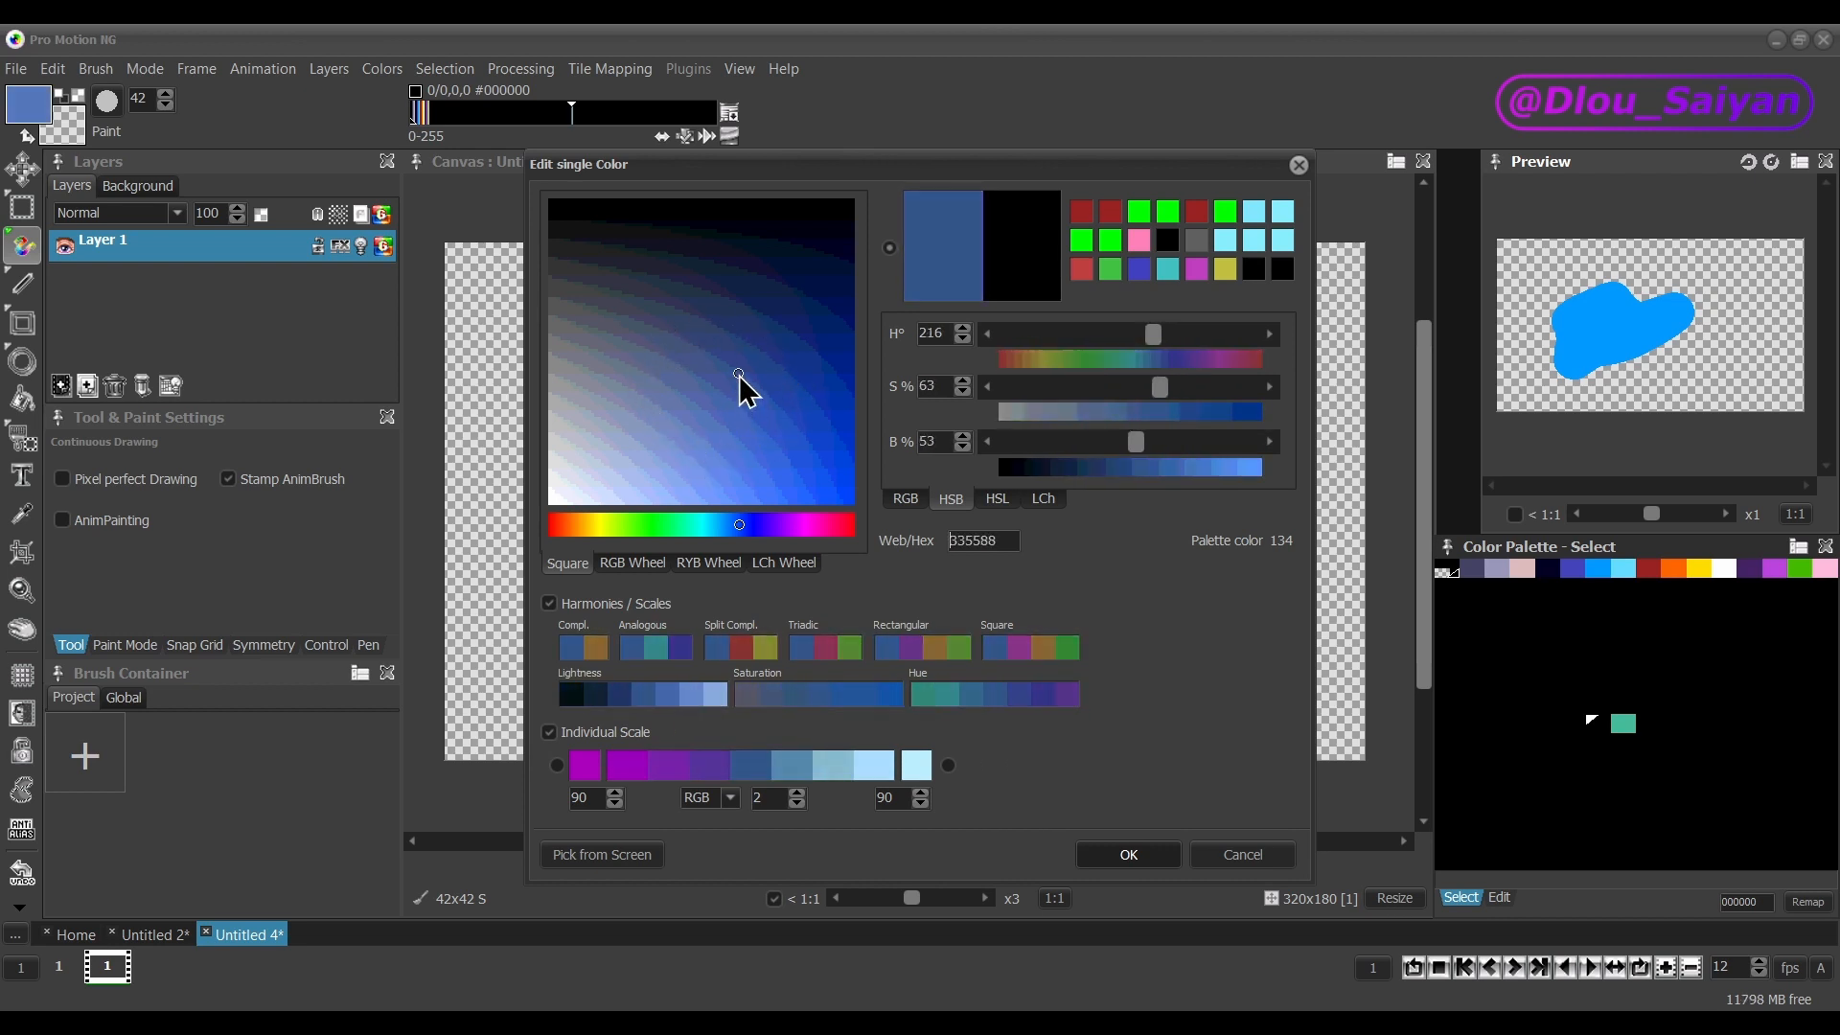
click(657, 564)
click(706, 565)
click(776, 565)
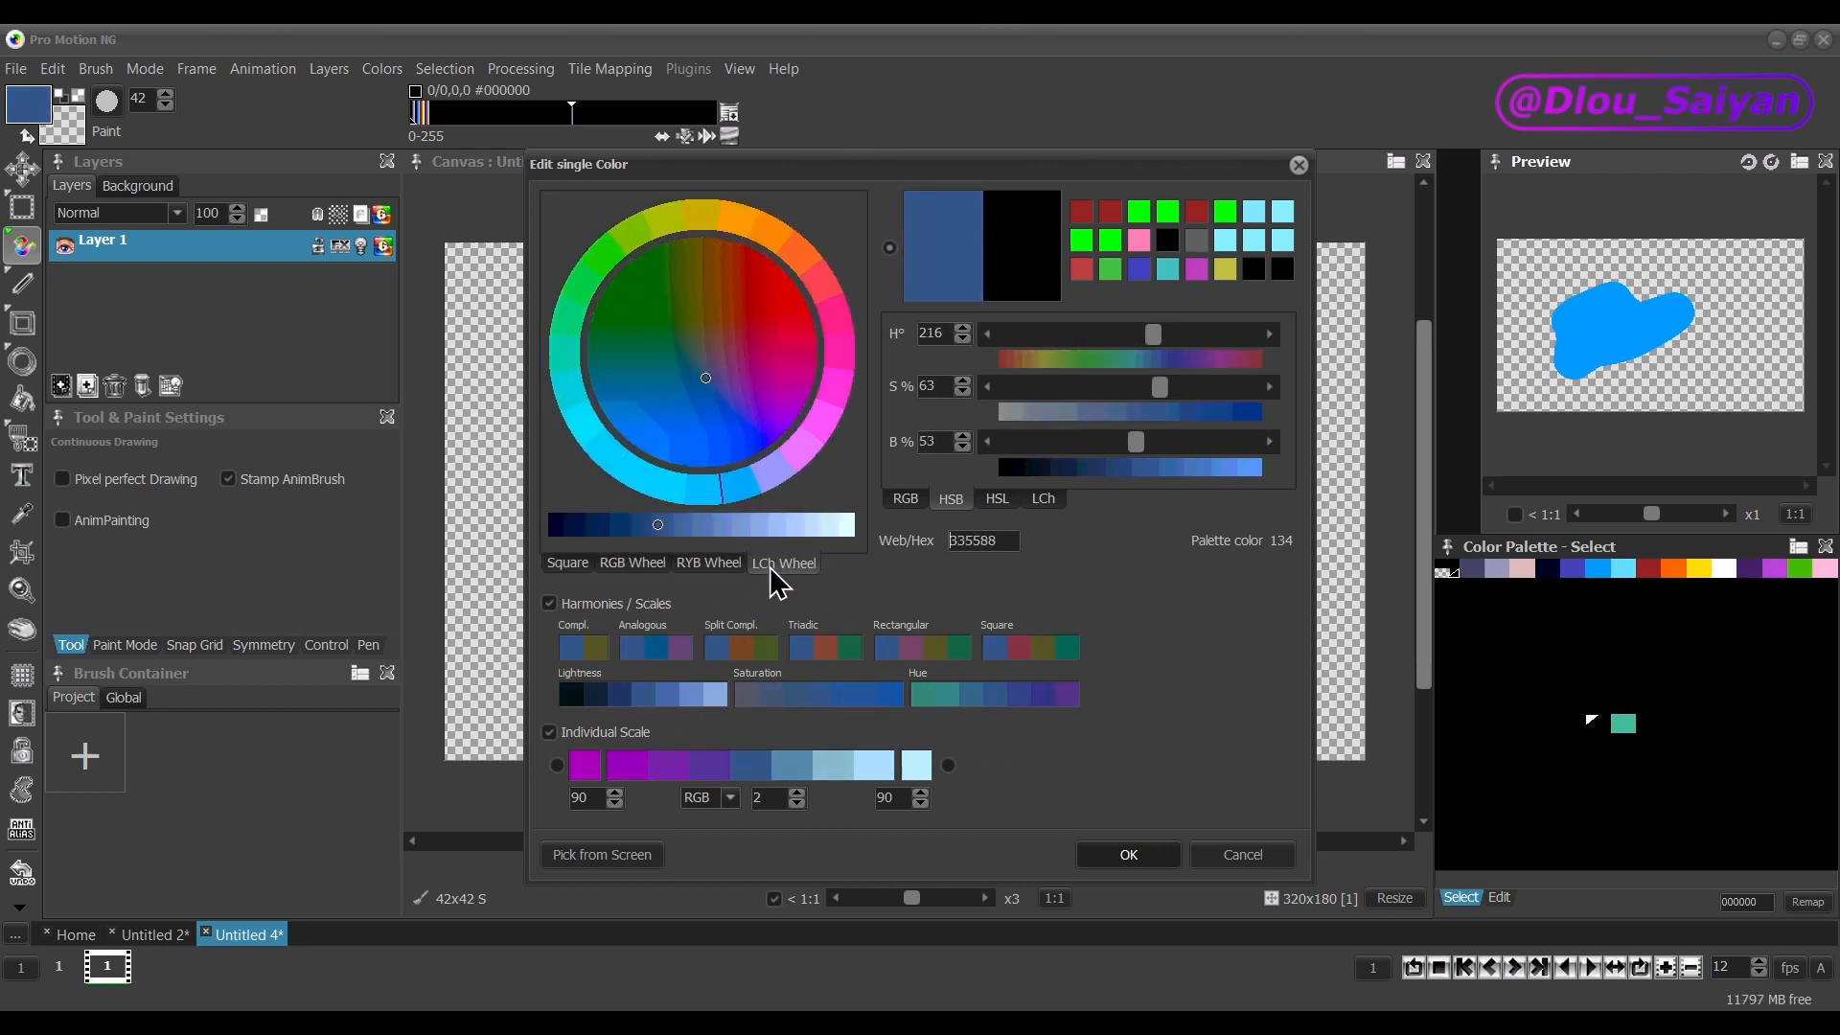
click(709, 563)
click(638, 565)
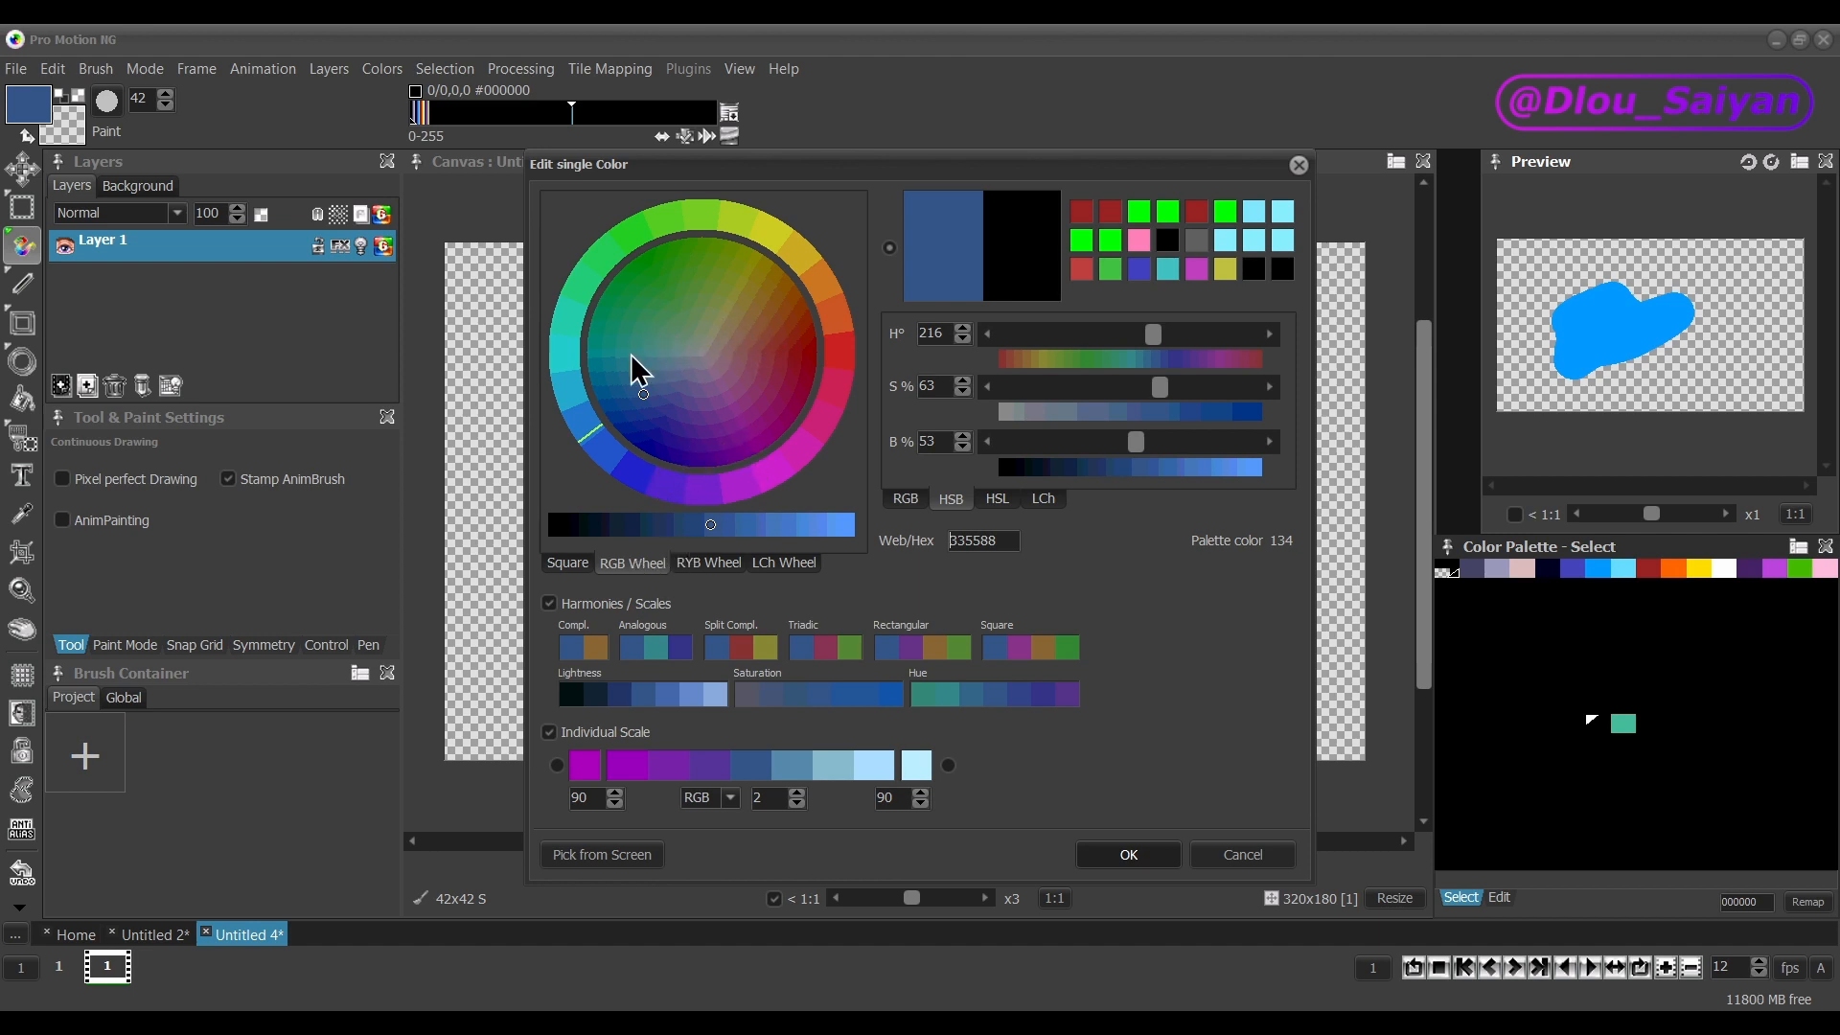
click(704, 565)
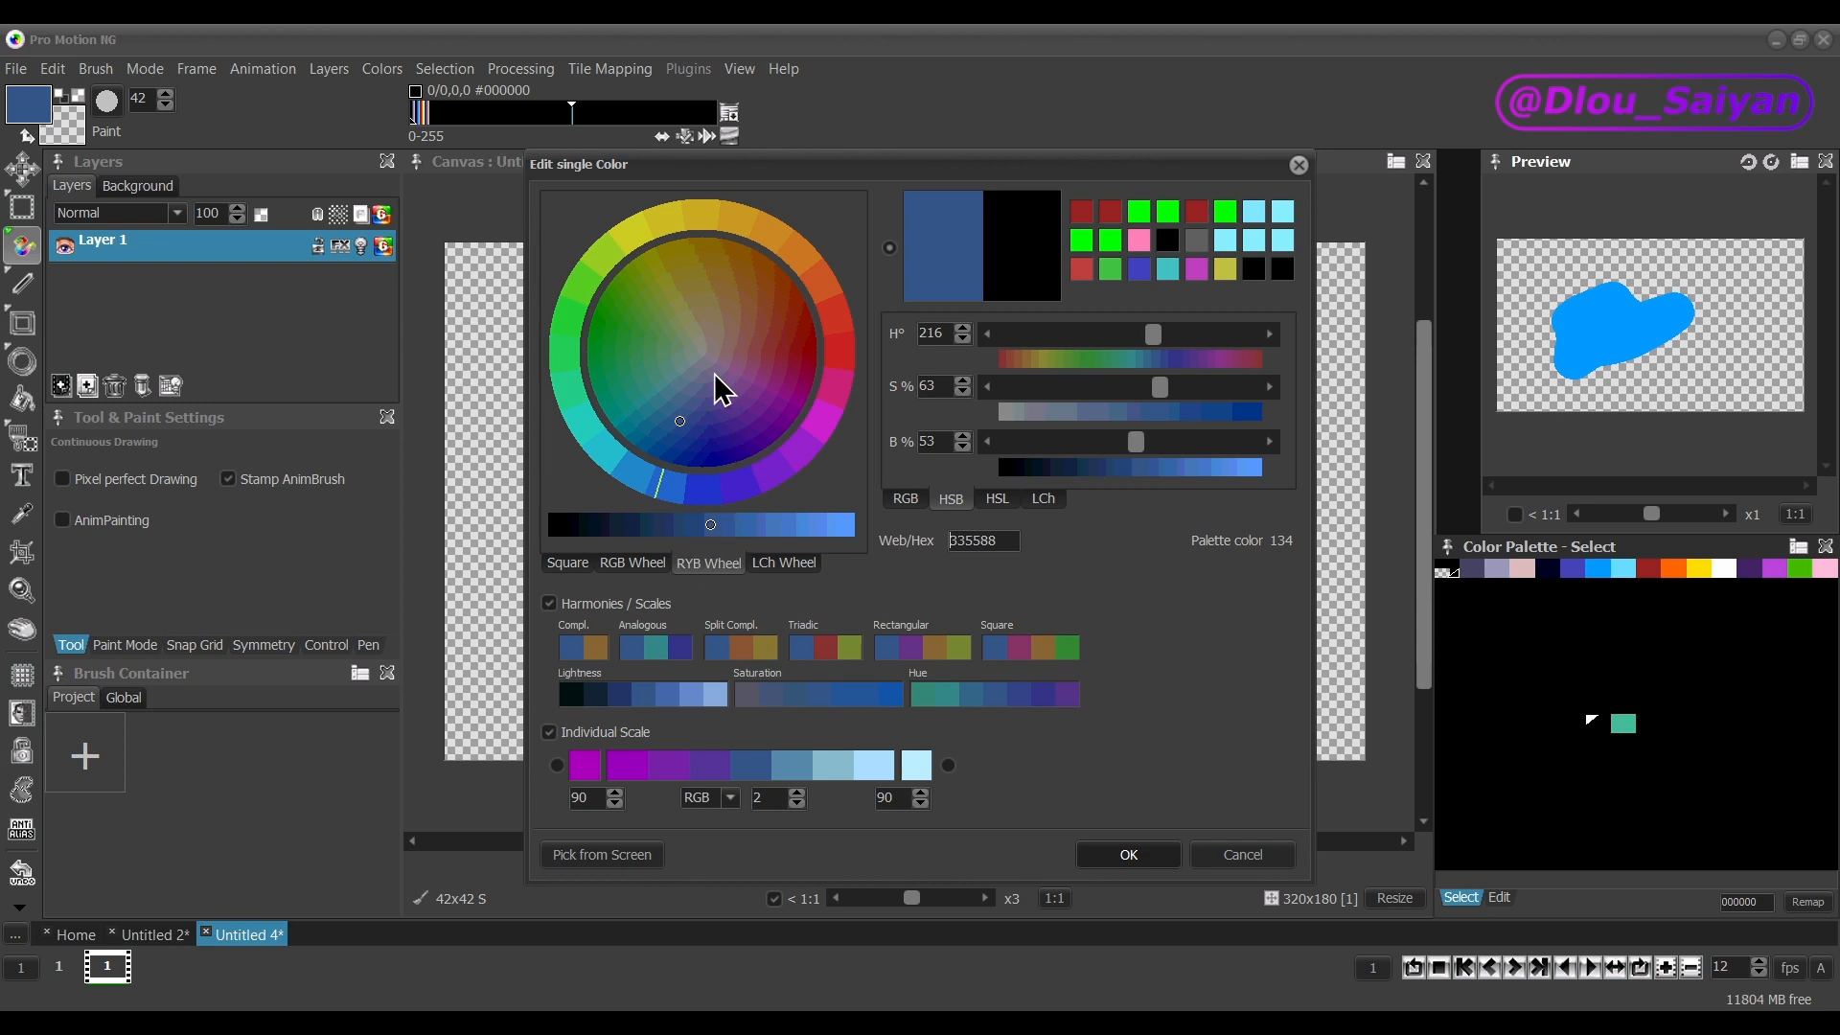
click(799, 567)
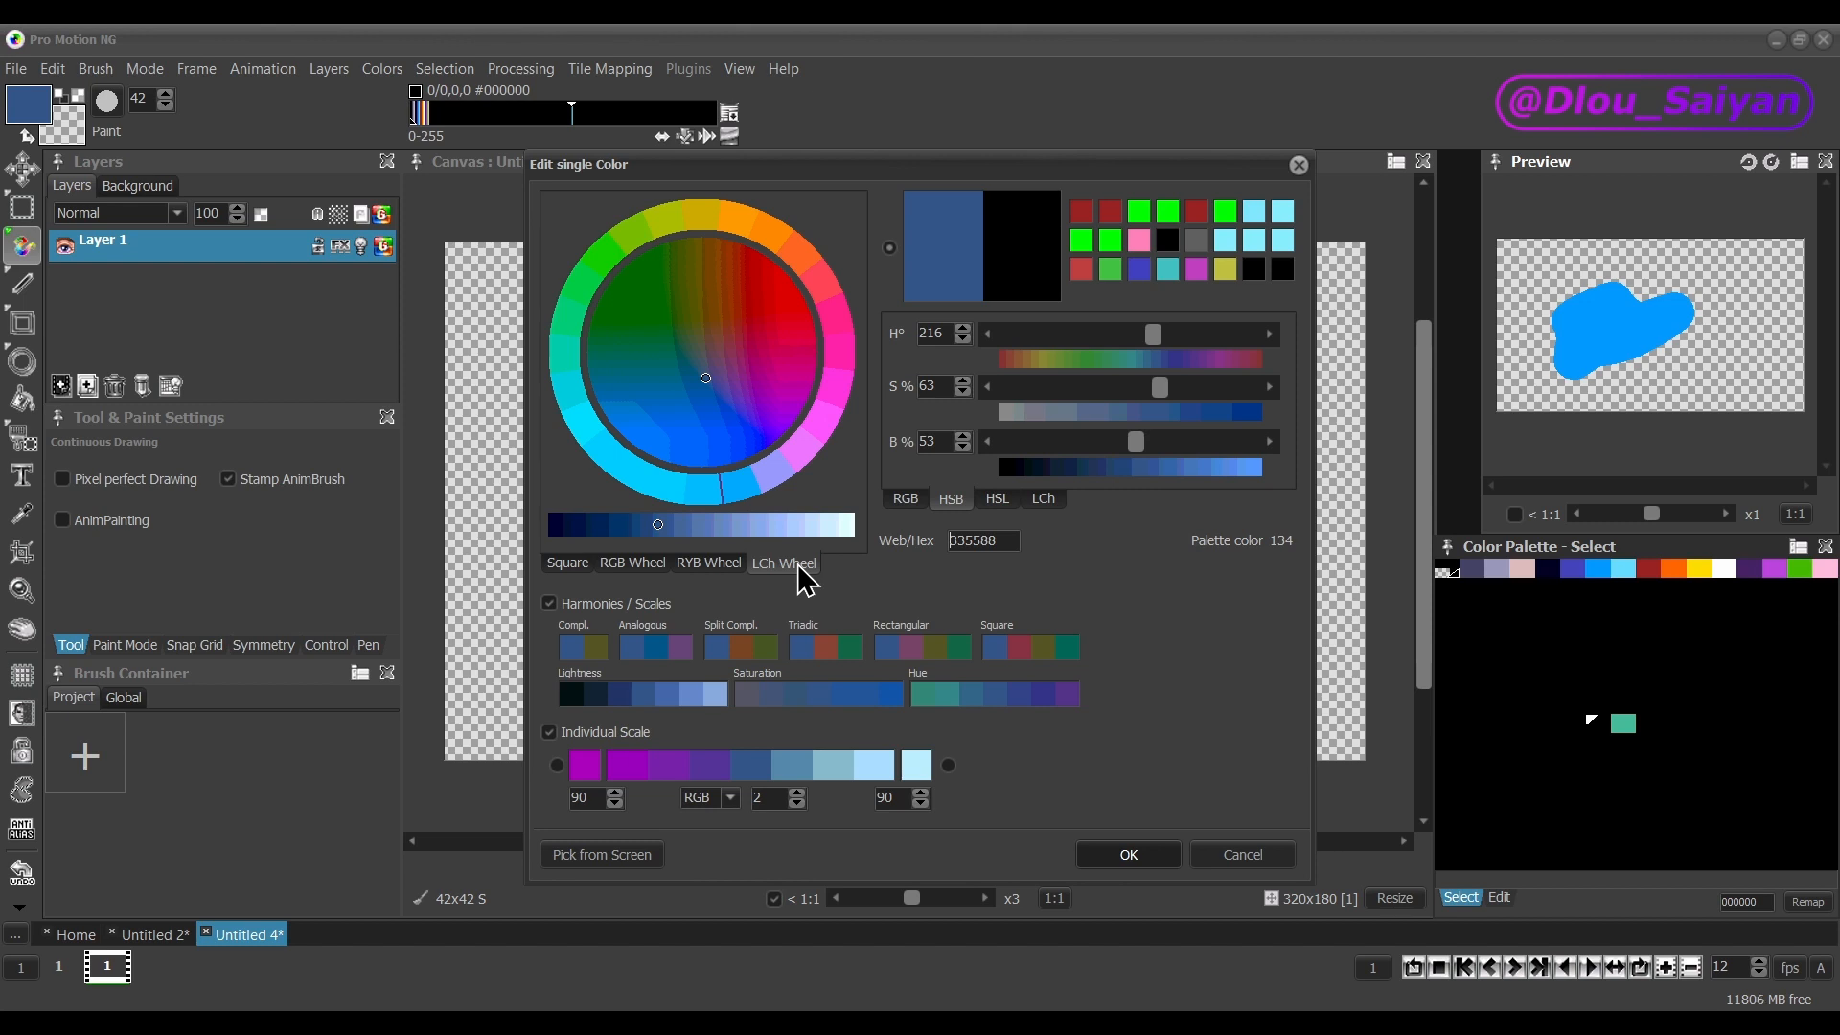
click(705, 563)
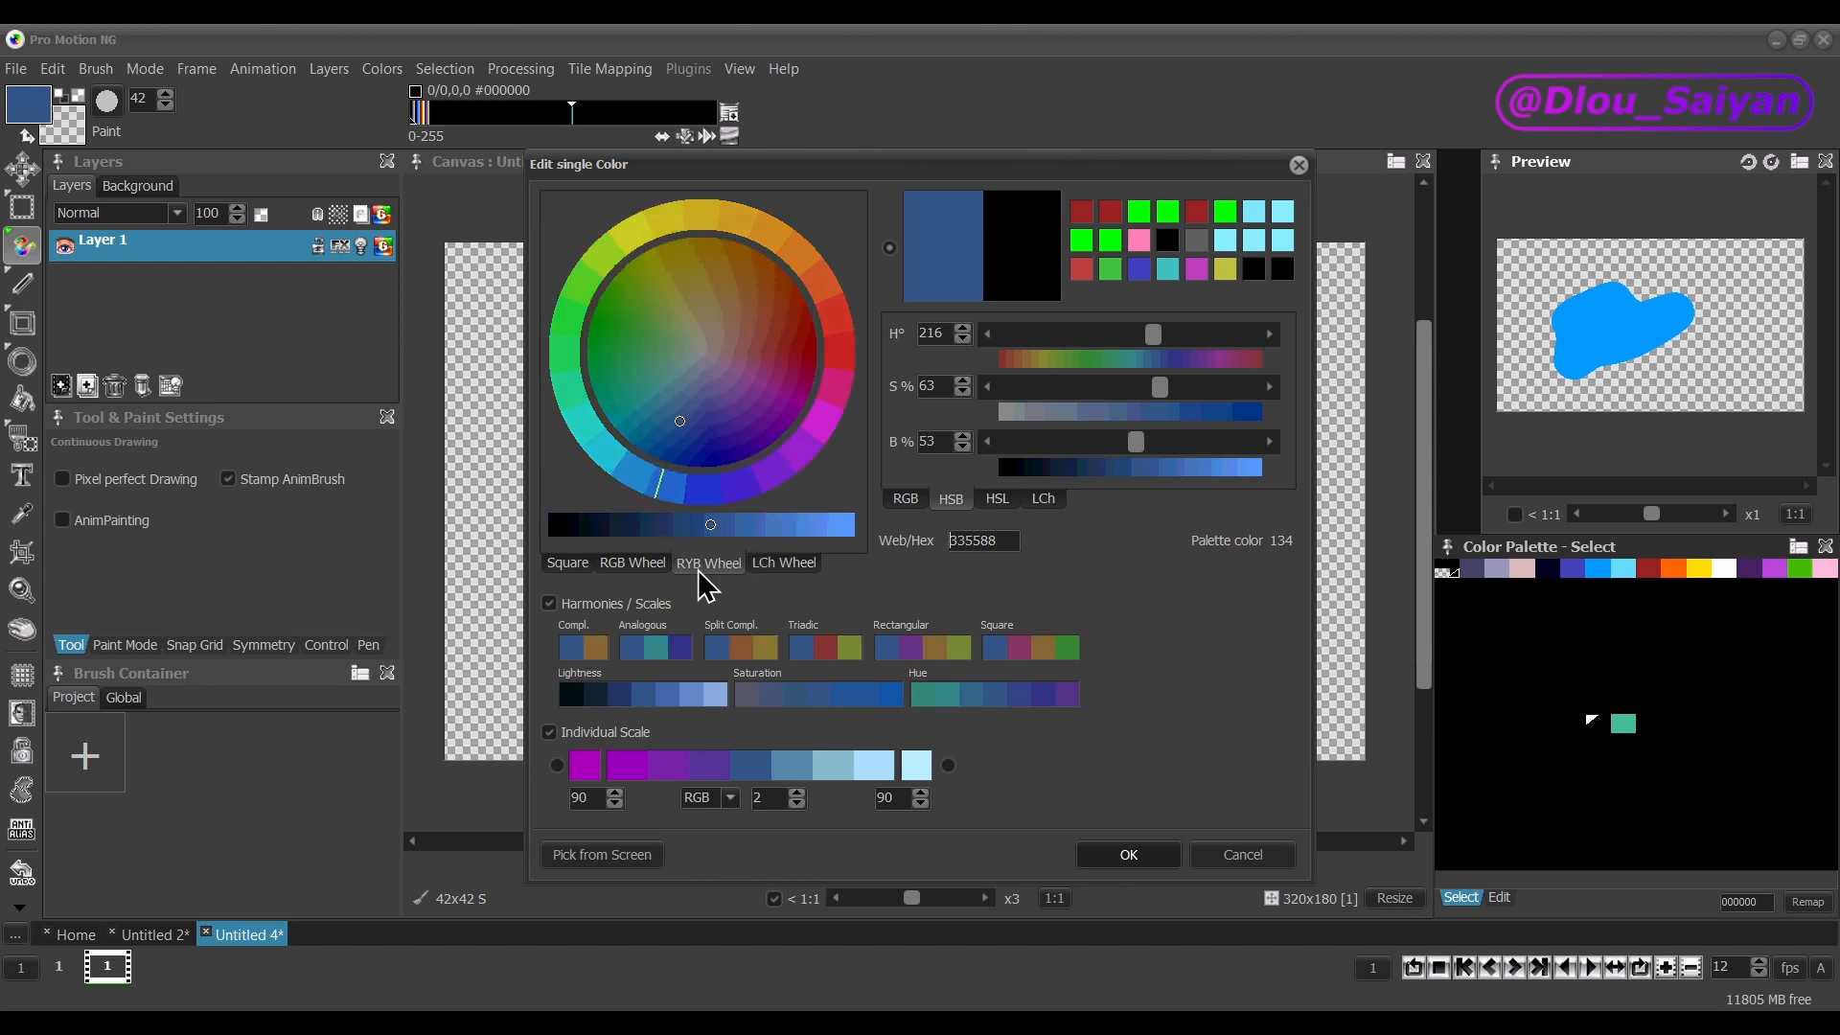
click(630, 567)
click(579, 566)
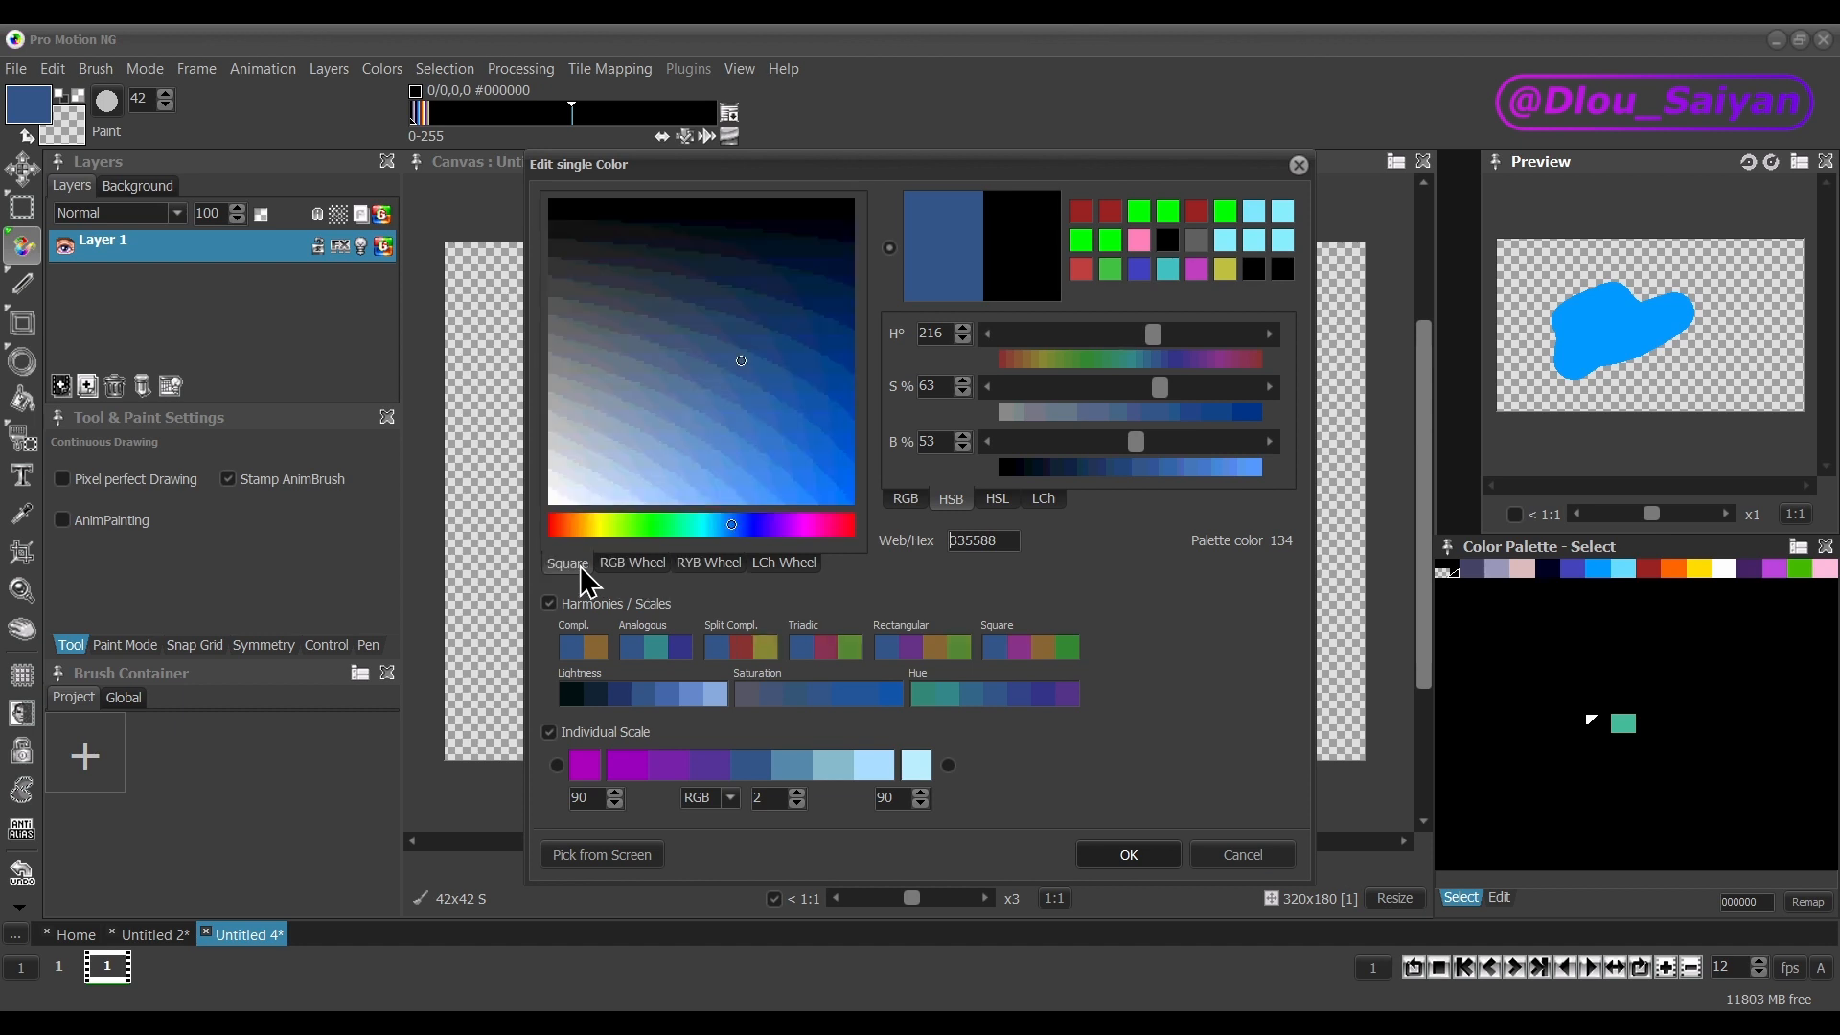
Try several blues in the square picker, ending on 5588BB.
mouse_move(693, 469)
mouse_down()
mouse_move(624, 349)
mouse_move(687, 402)
mouse_up()
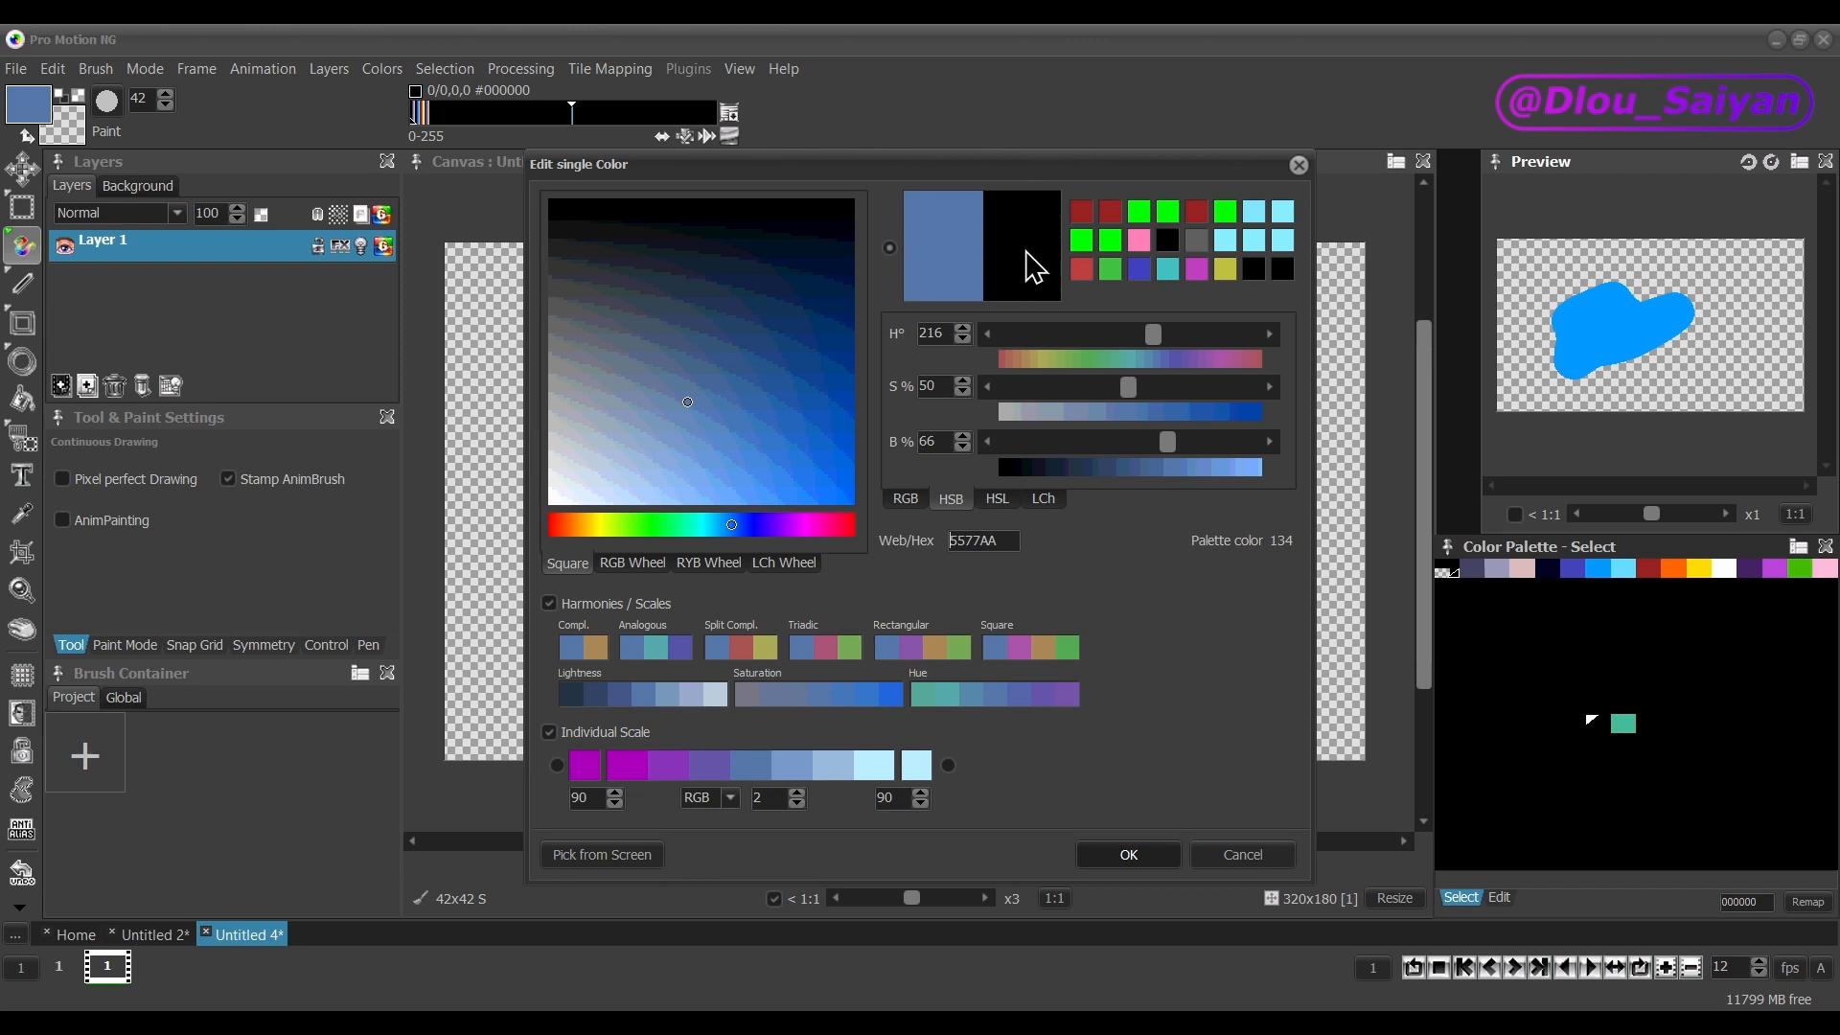
mouse_move(806, 397)
mouse_down()
mouse_move(760, 357)
mouse_move(571, 389)
mouse_move(715, 493)
mouse_move(764, 411)
mouse_up()
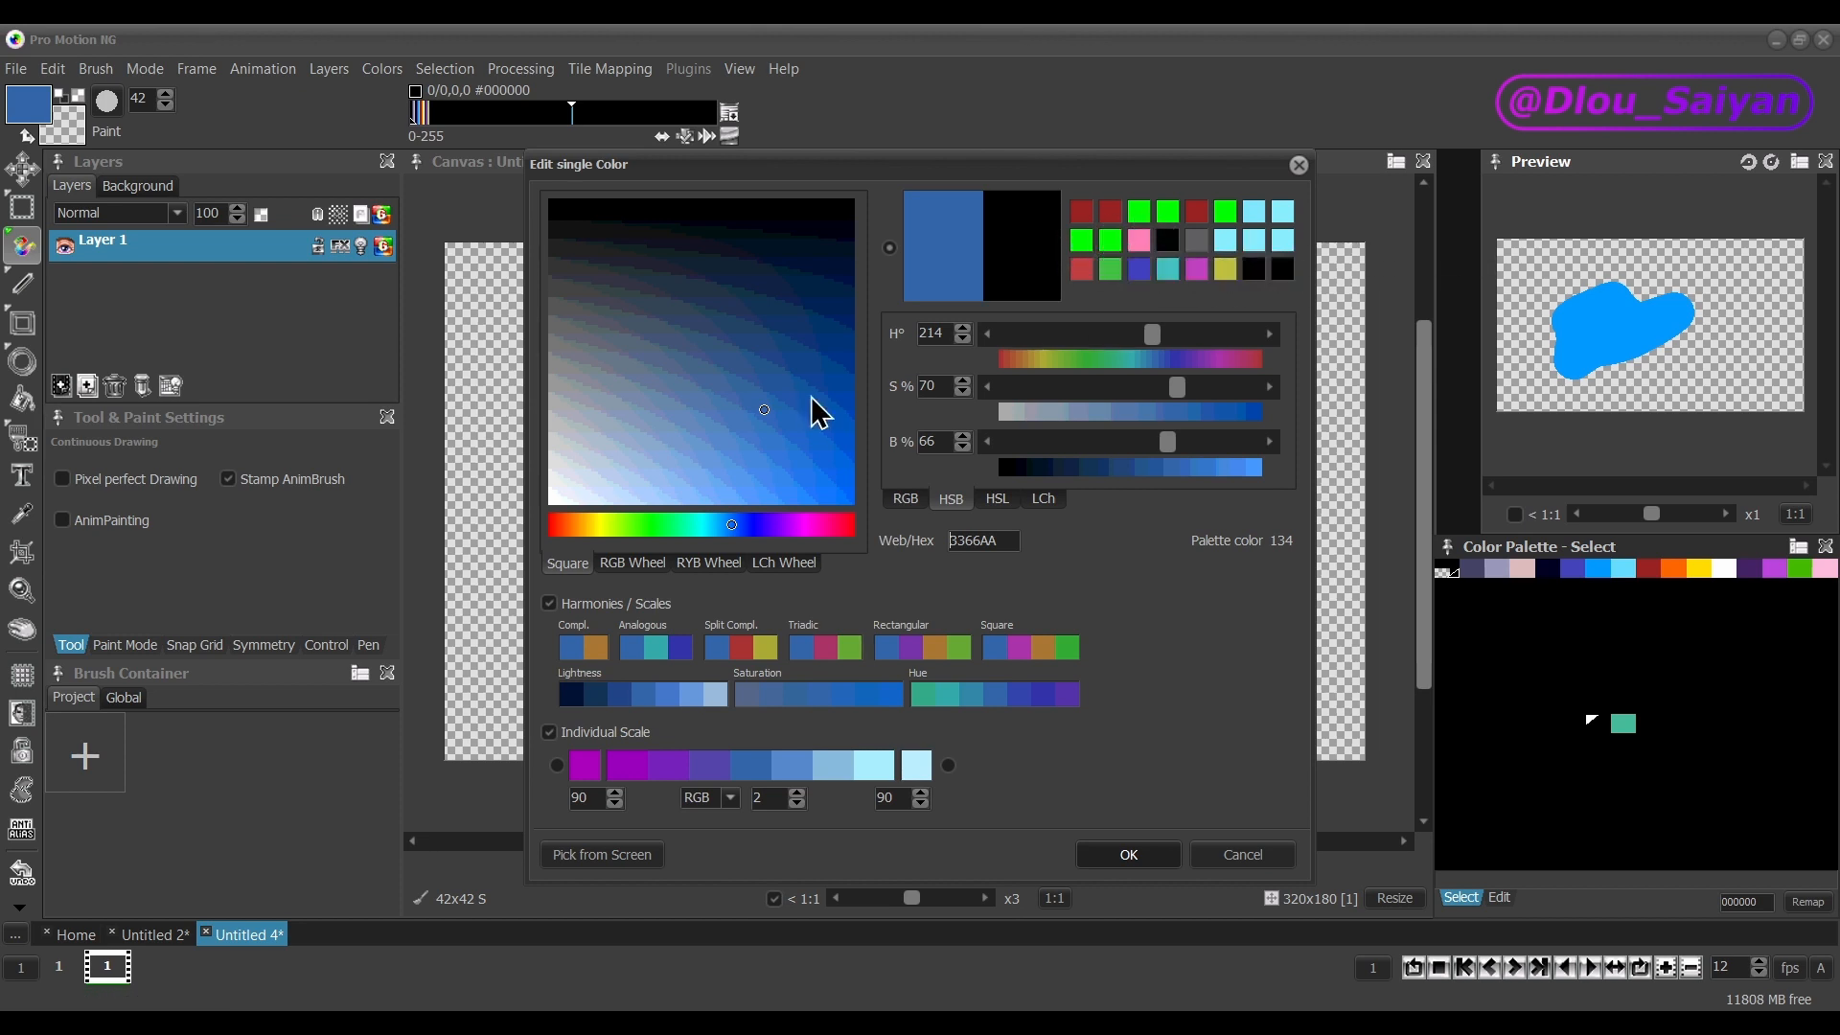
ctrl+click(724, 444)
mouse_move(724, 444)
mouse_down()
mouse_move(759, 418)
mouse_move(656, 378)
mouse_move(696, 419)
mouse_up()
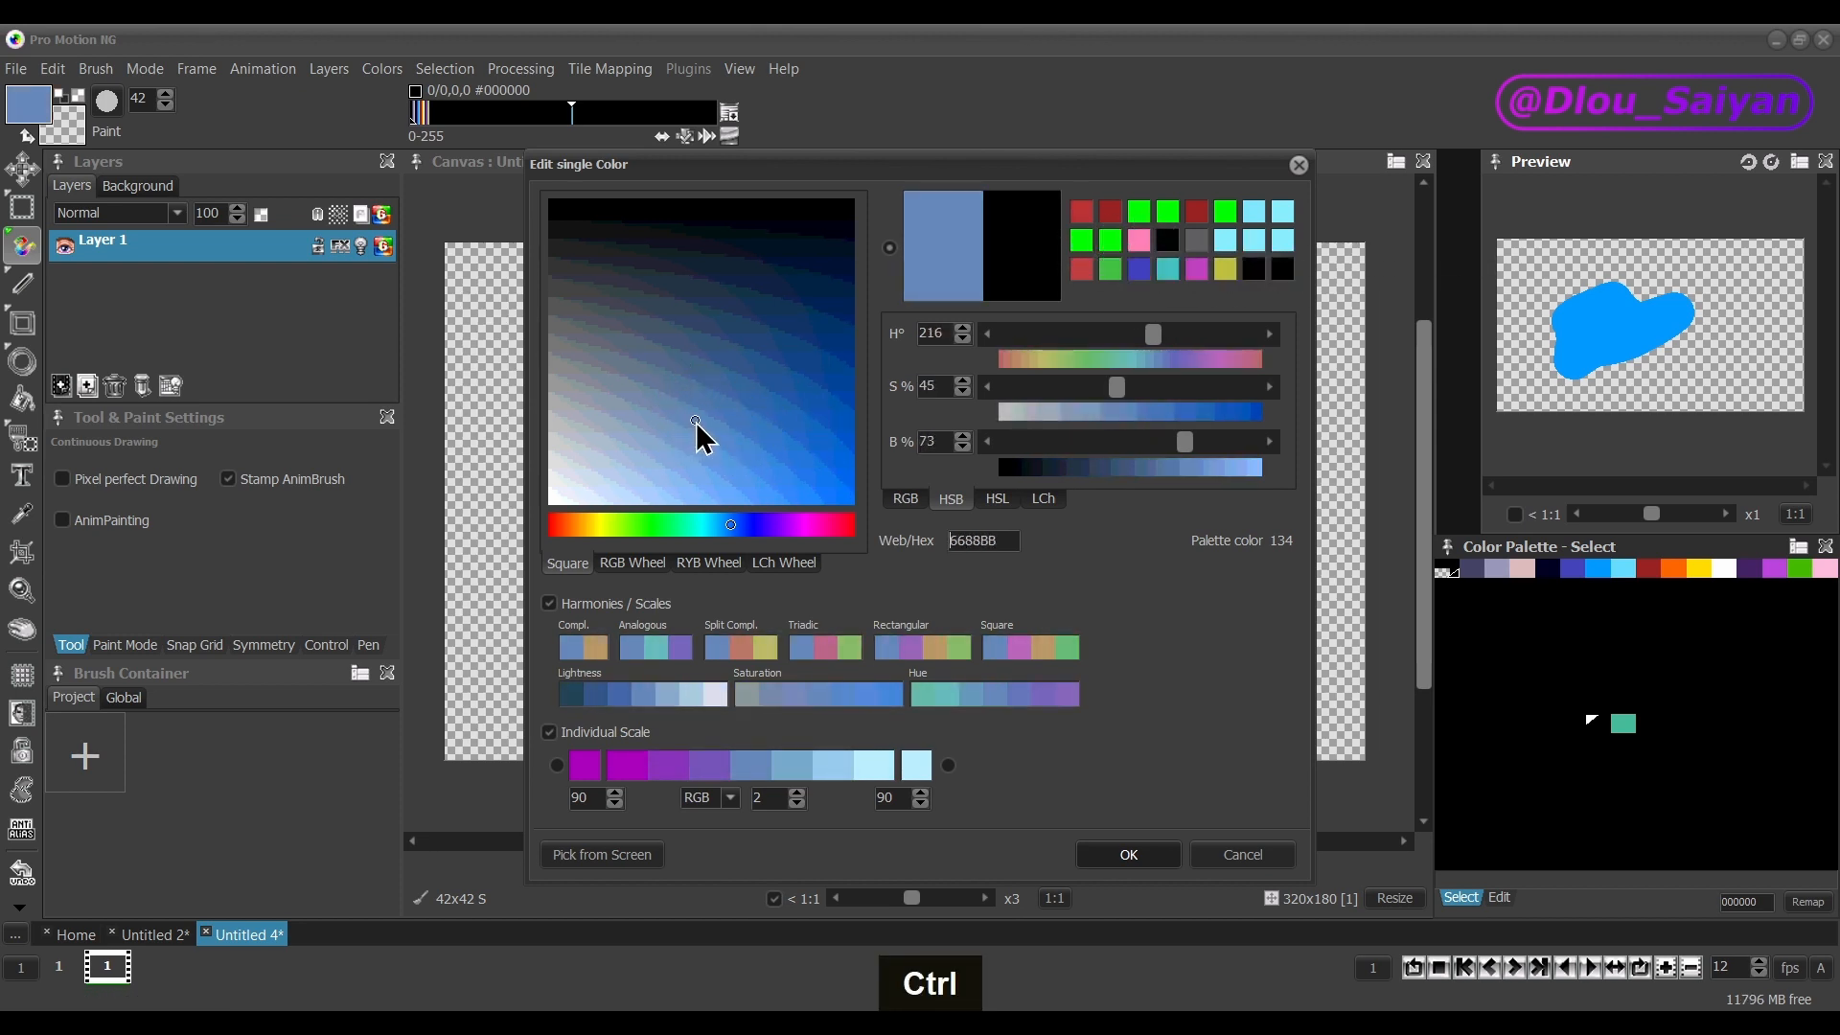
Store the current blue 5588BB in all eight swatches of the first saved-color row.
right_click(1080, 213)
right_click(1106, 211)
right_click(1133, 210)
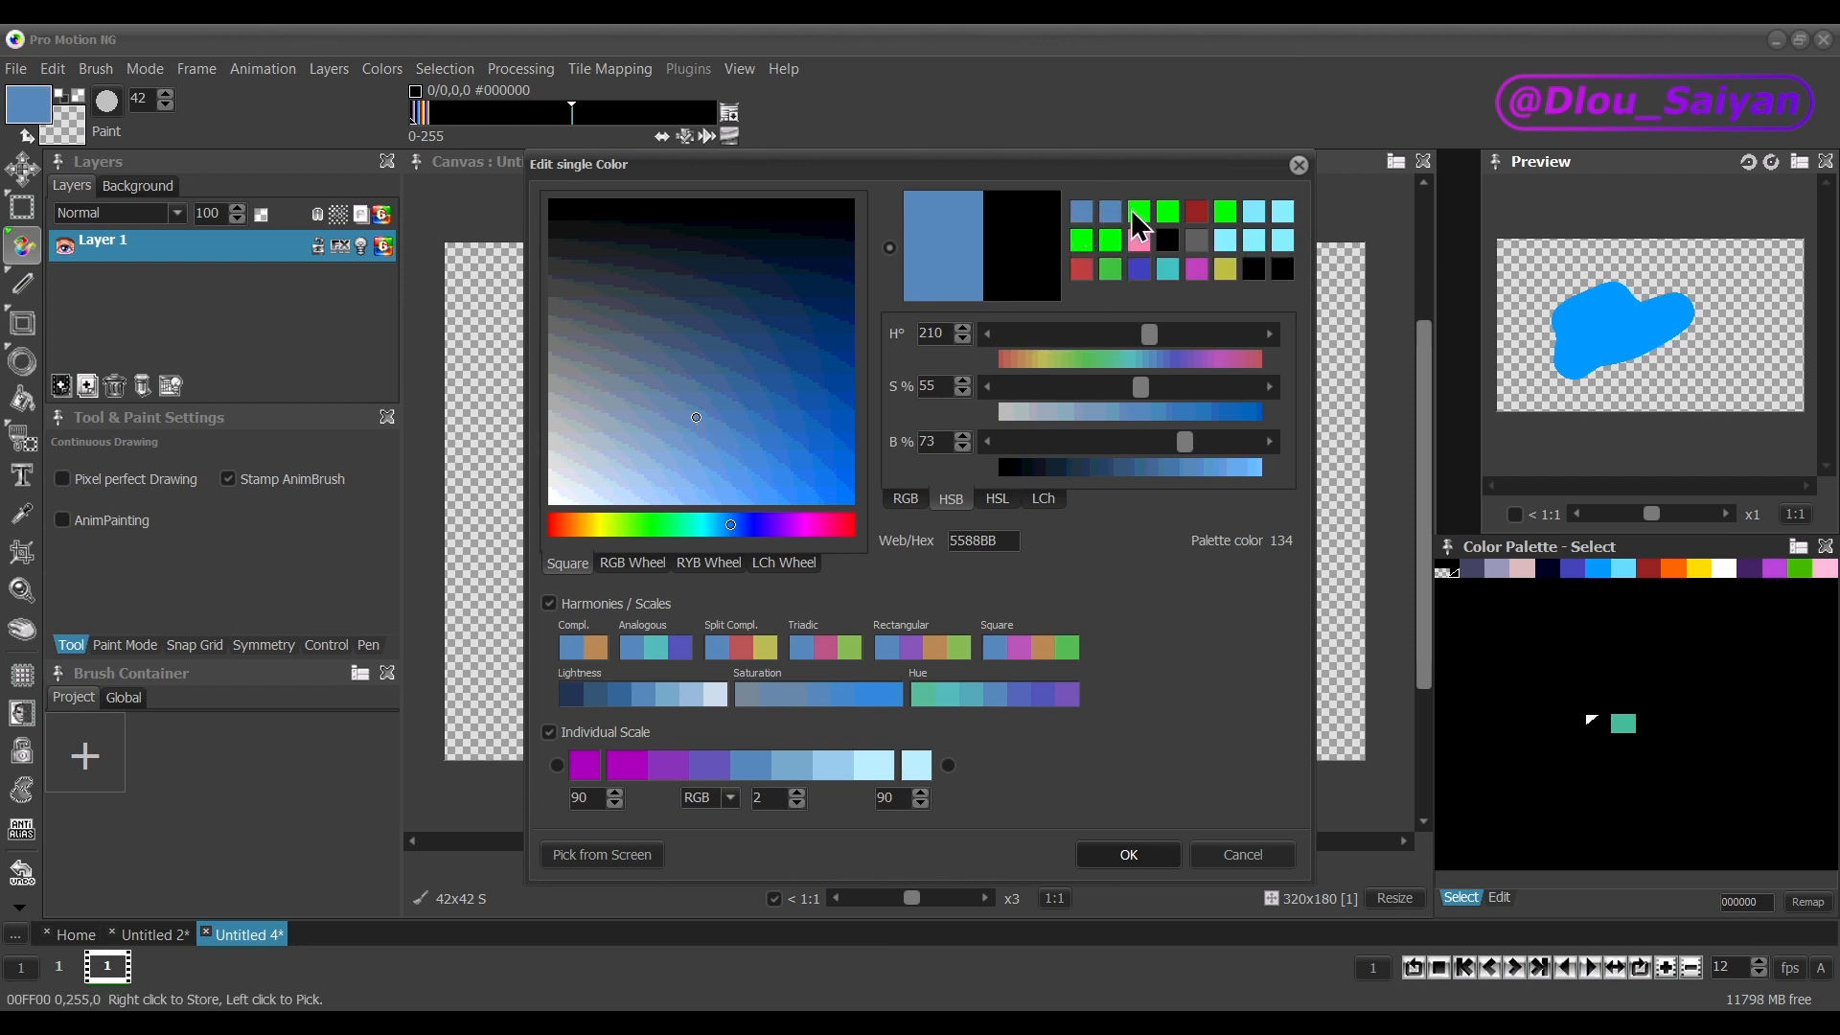
right_click(1164, 213)
right_click(1194, 211)
right_click(1223, 214)
right_click(1251, 211)
right_click(1284, 212)
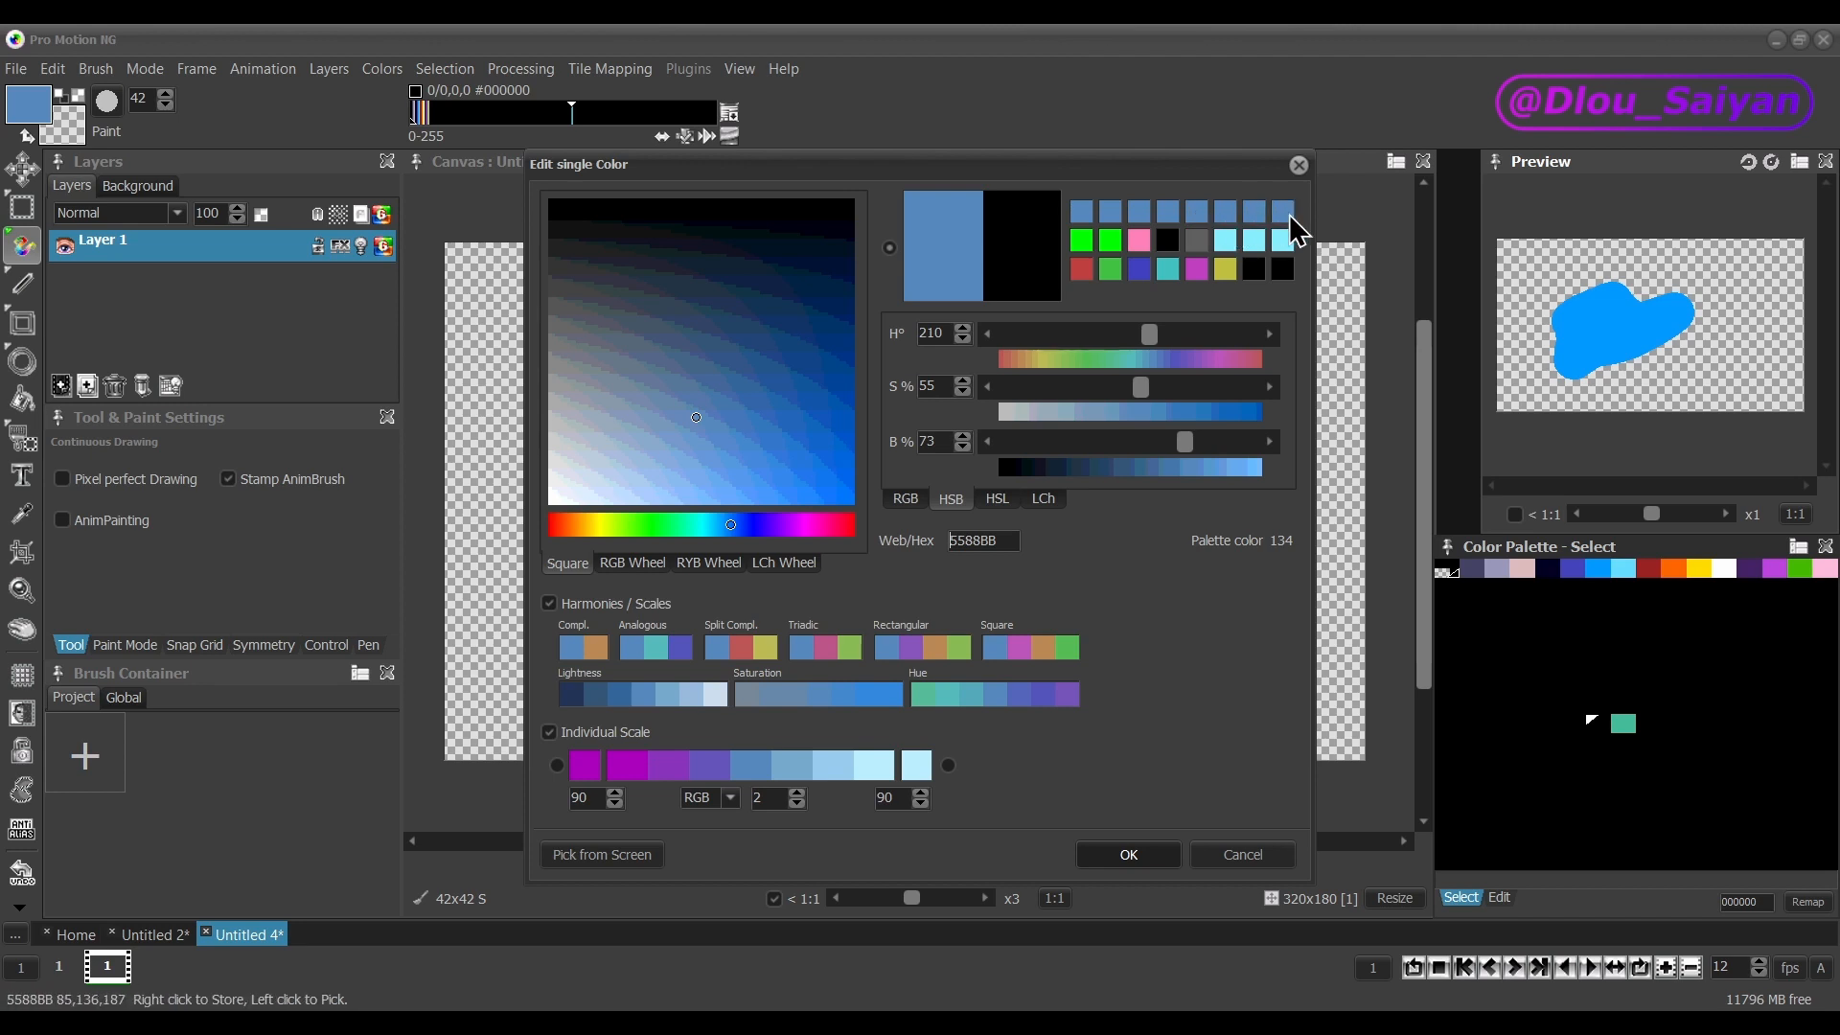
Pick the stored green, pink, black, gray and light blue swatches in turn, ending on the red one.
click(1084, 244)
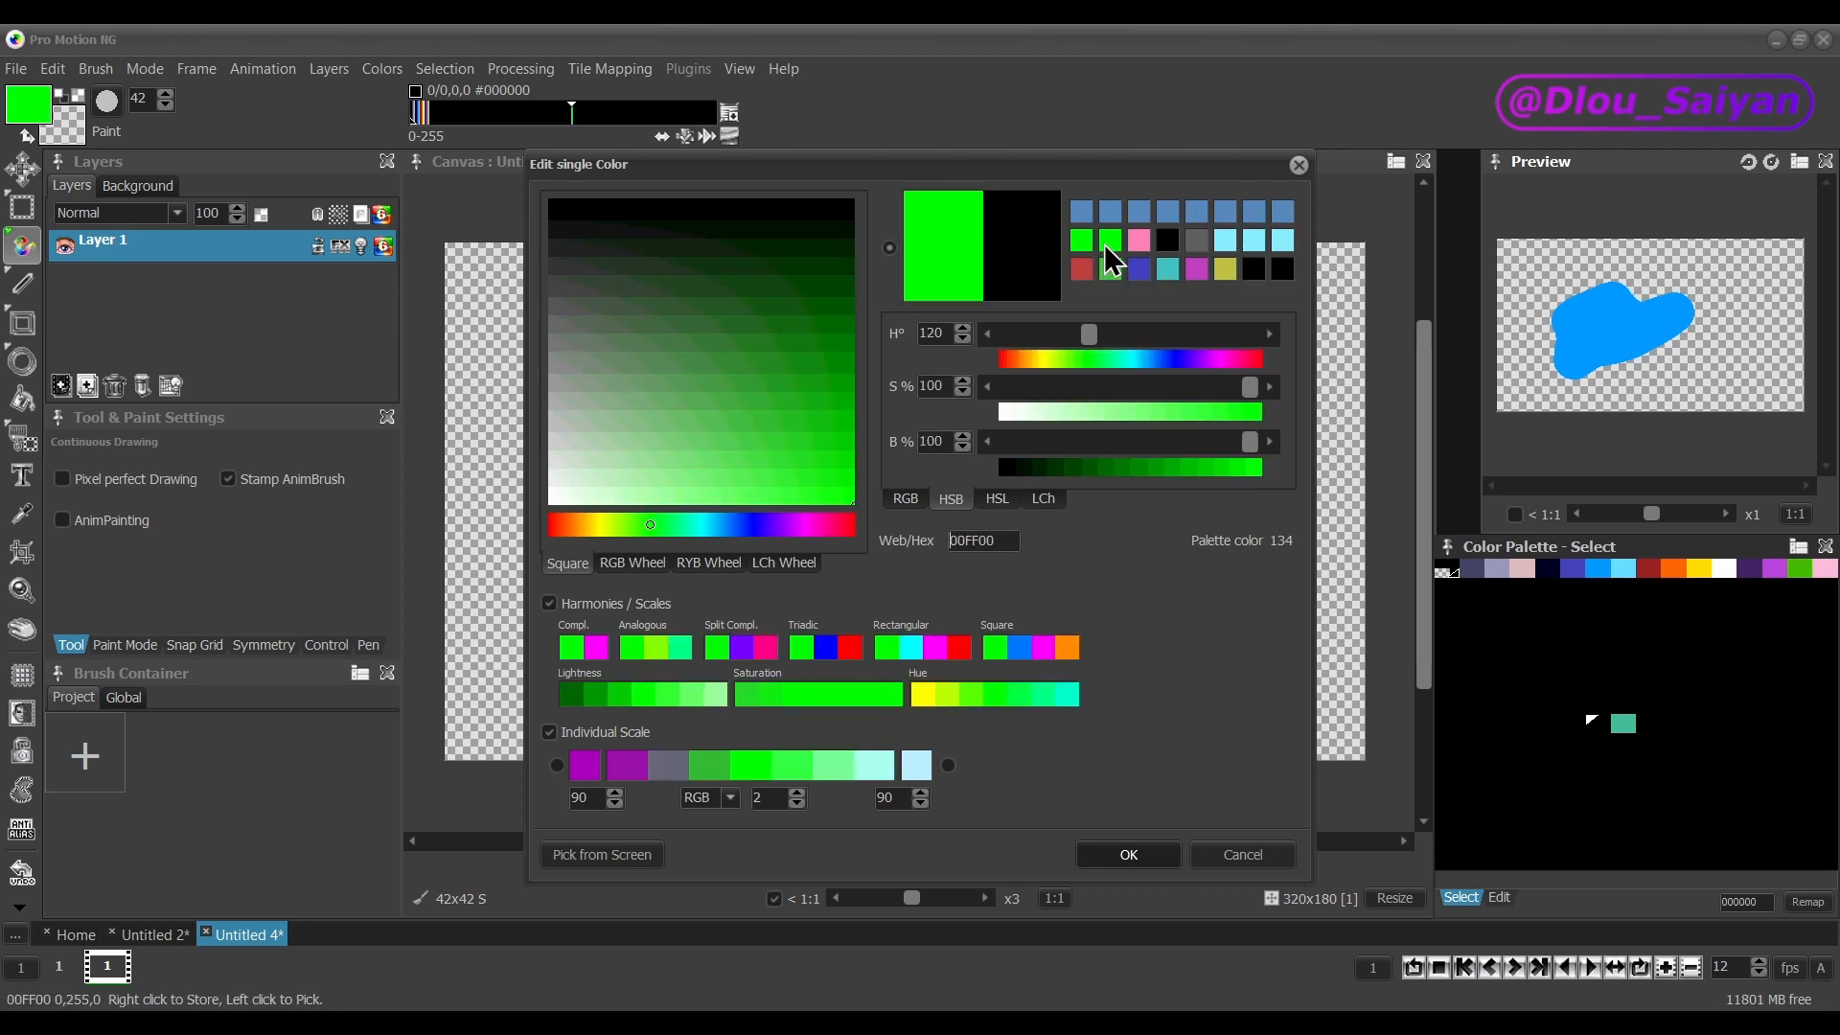
click(1140, 242)
click(1168, 242)
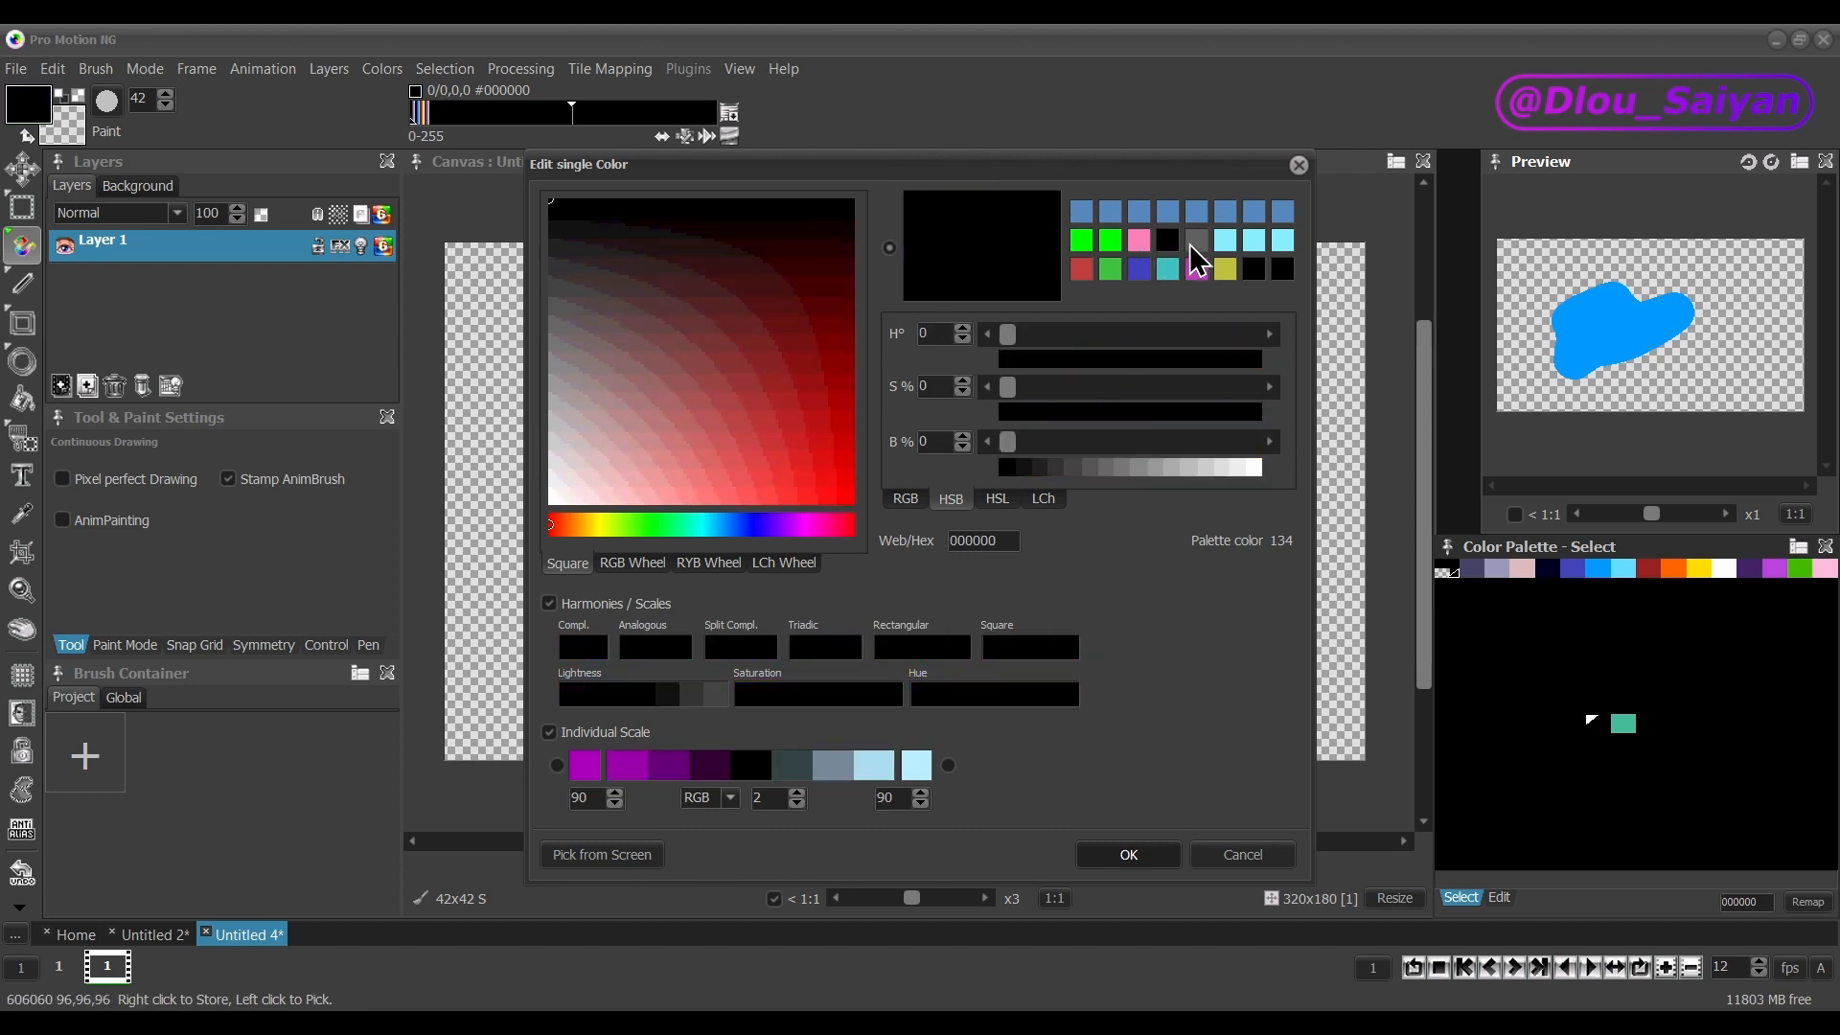
click(1196, 242)
click(1224, 241)
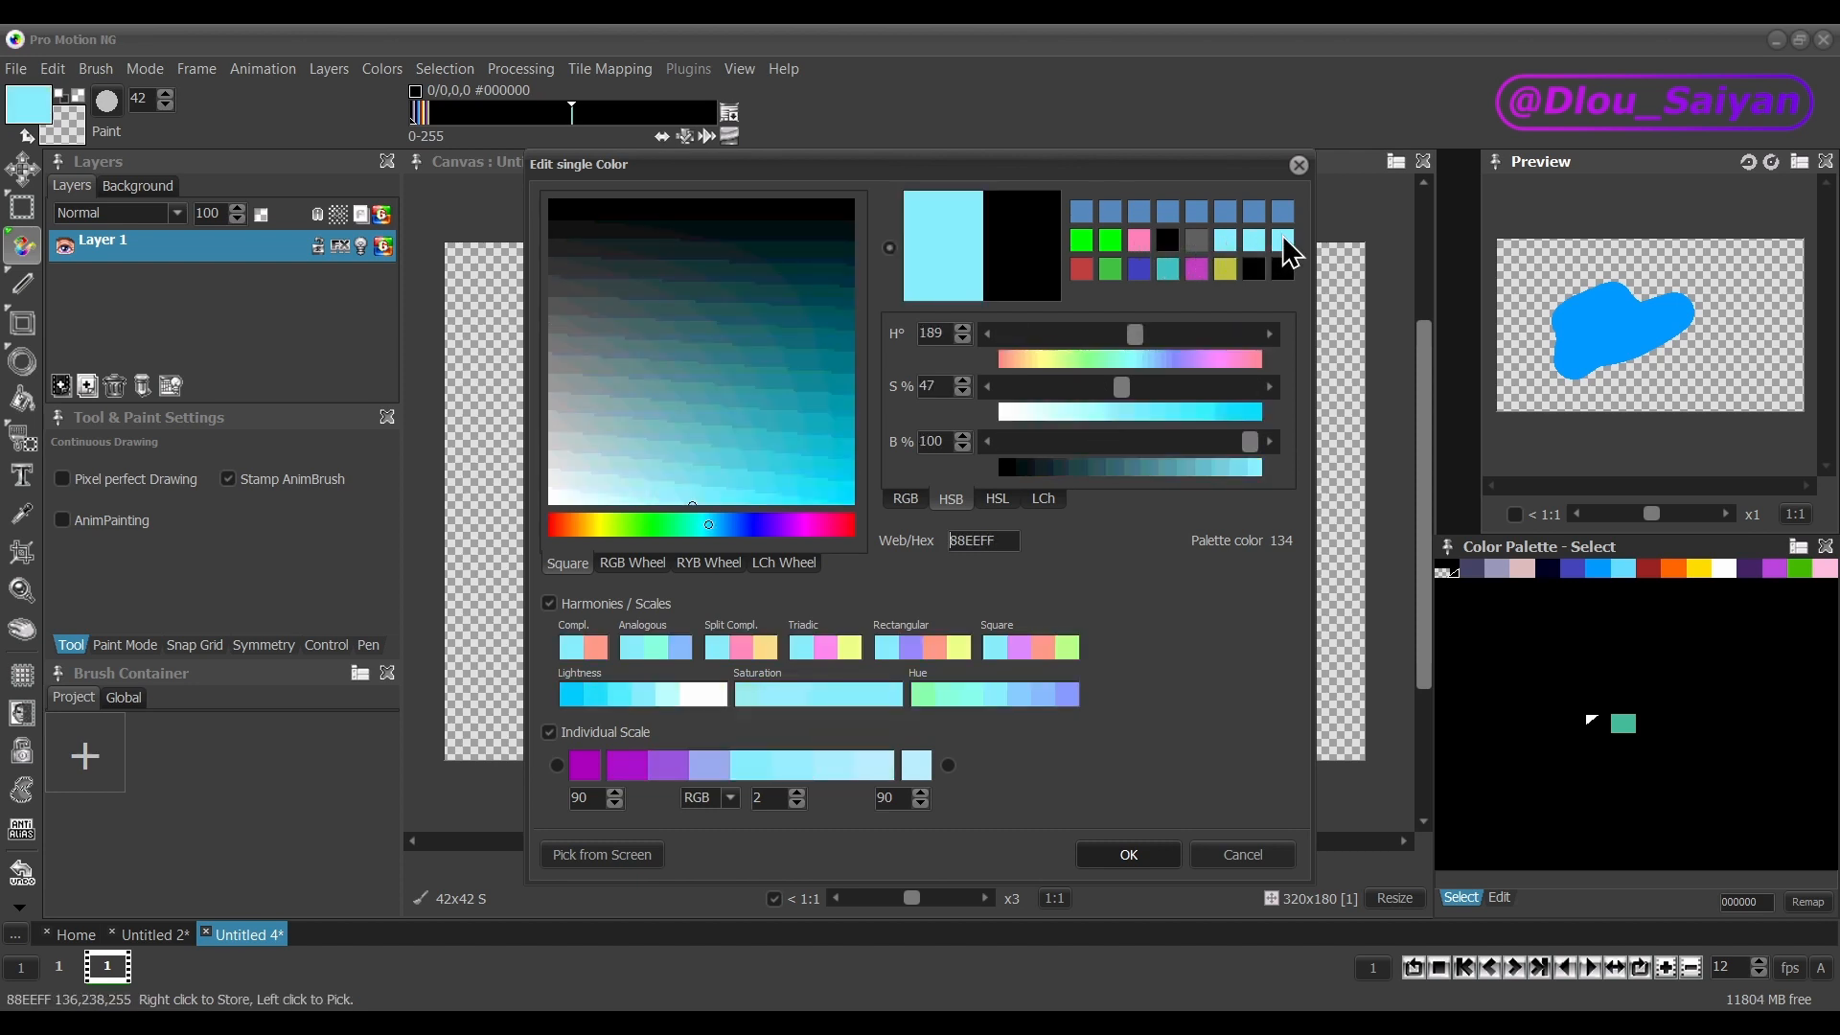
click(1082, 269)
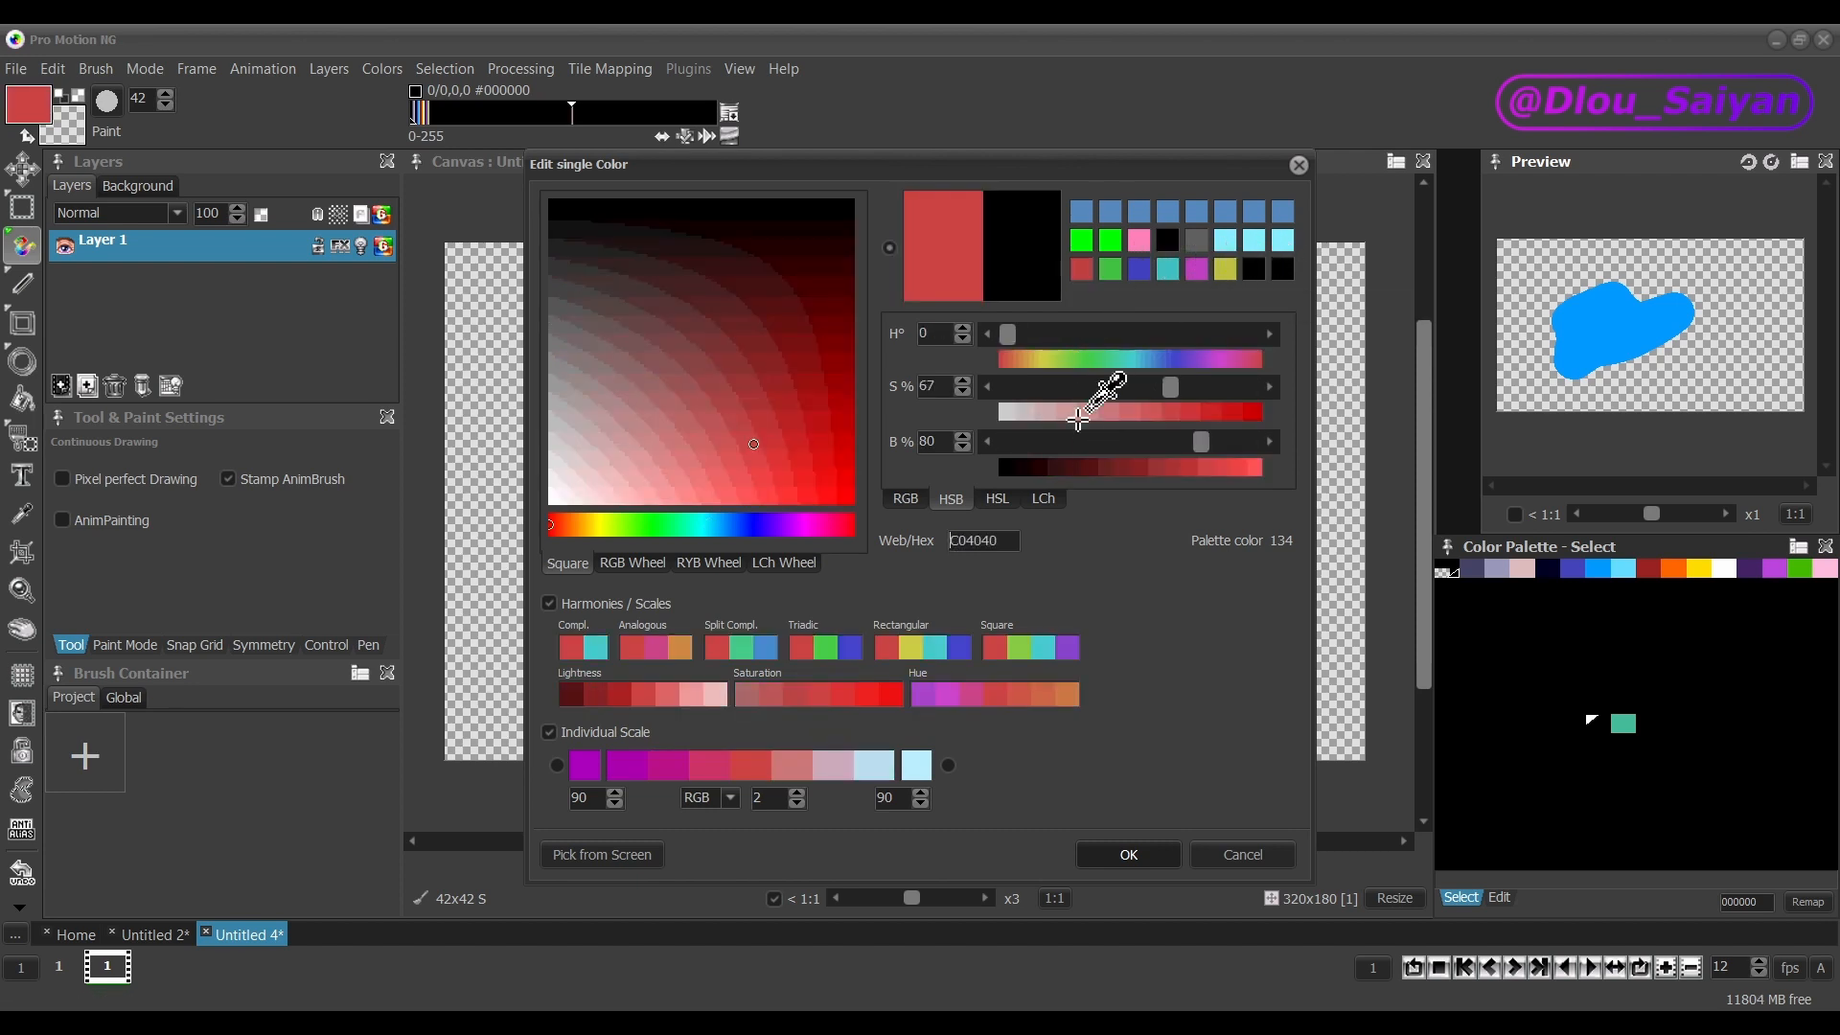
Compare the red color's sliders in the RGB, HSB, HSL and LCh models.
click(905, 498)
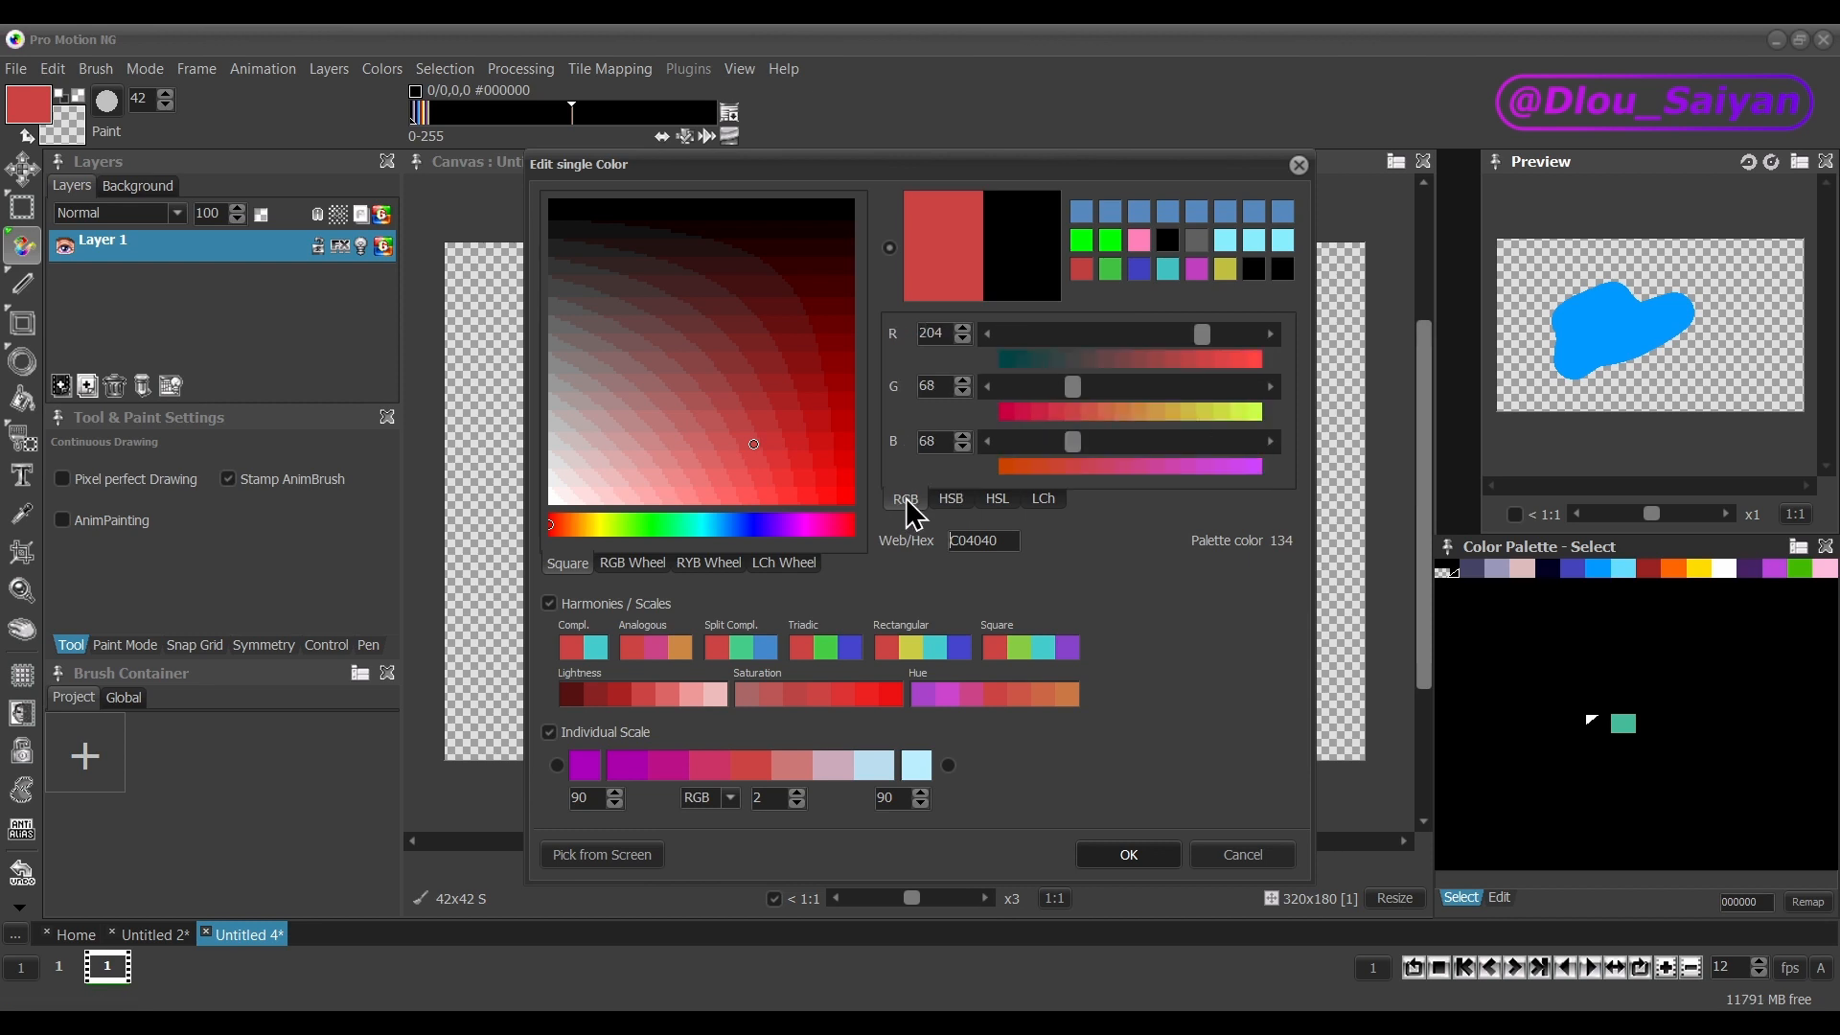
click(951, 498)
click(998, 499)
click(1043, 499)
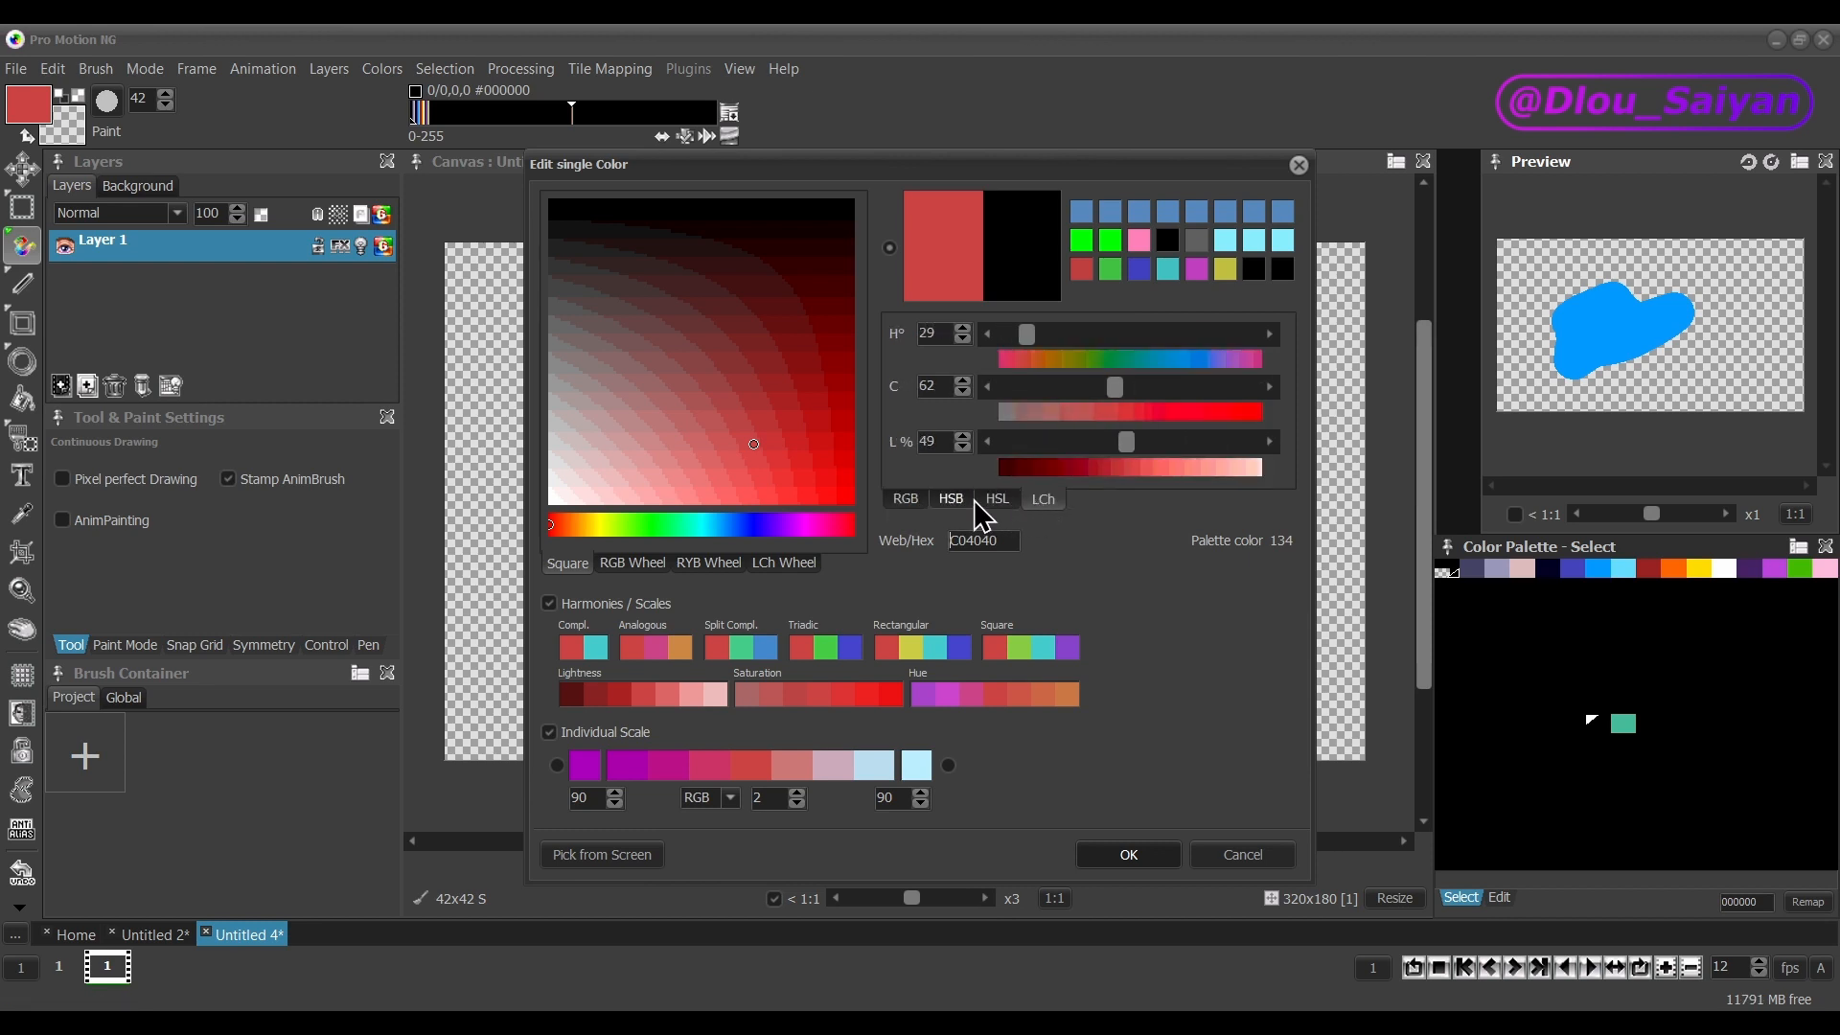
Adjust the color in the RGB model, trying orange, blue and green mixes and ending on gray with R, G and B at 136.
click(952, 498)
click(906, 498)
drag(1073, 387, 1153, 388)
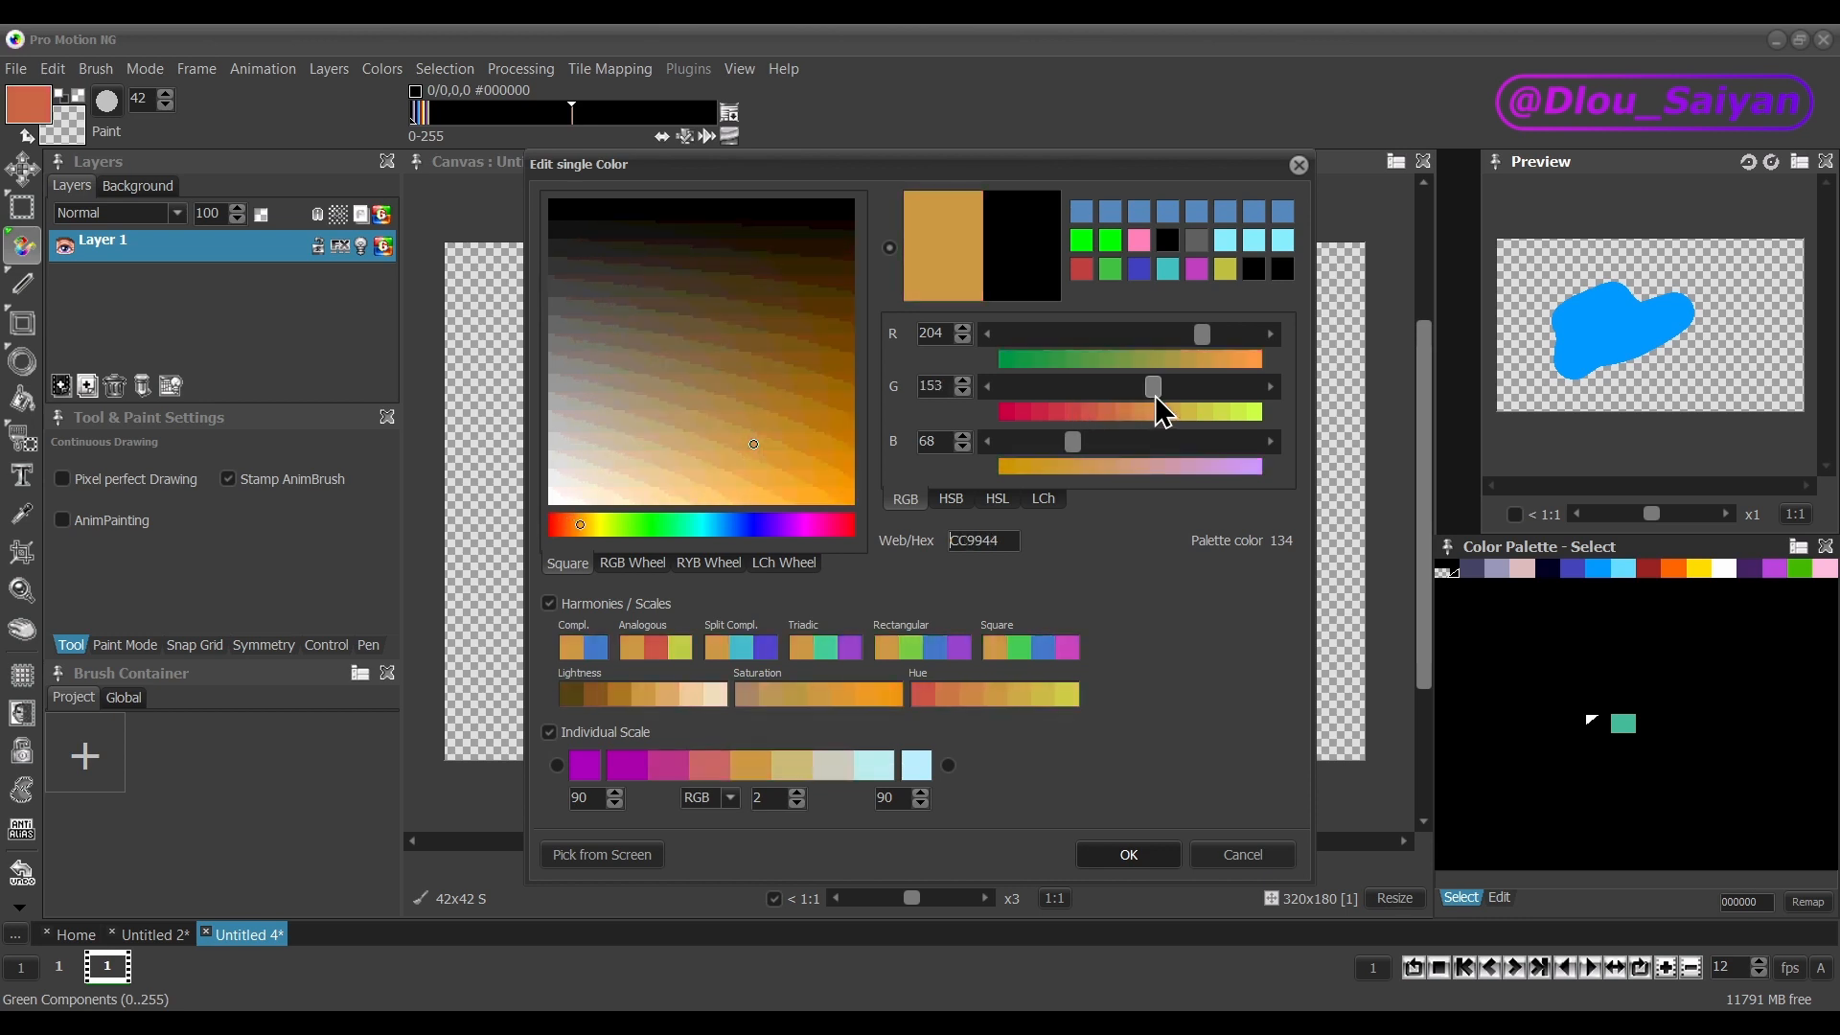
drag(1072, 442, 1205, 455)
drag(1200, 333, 1073, 335)
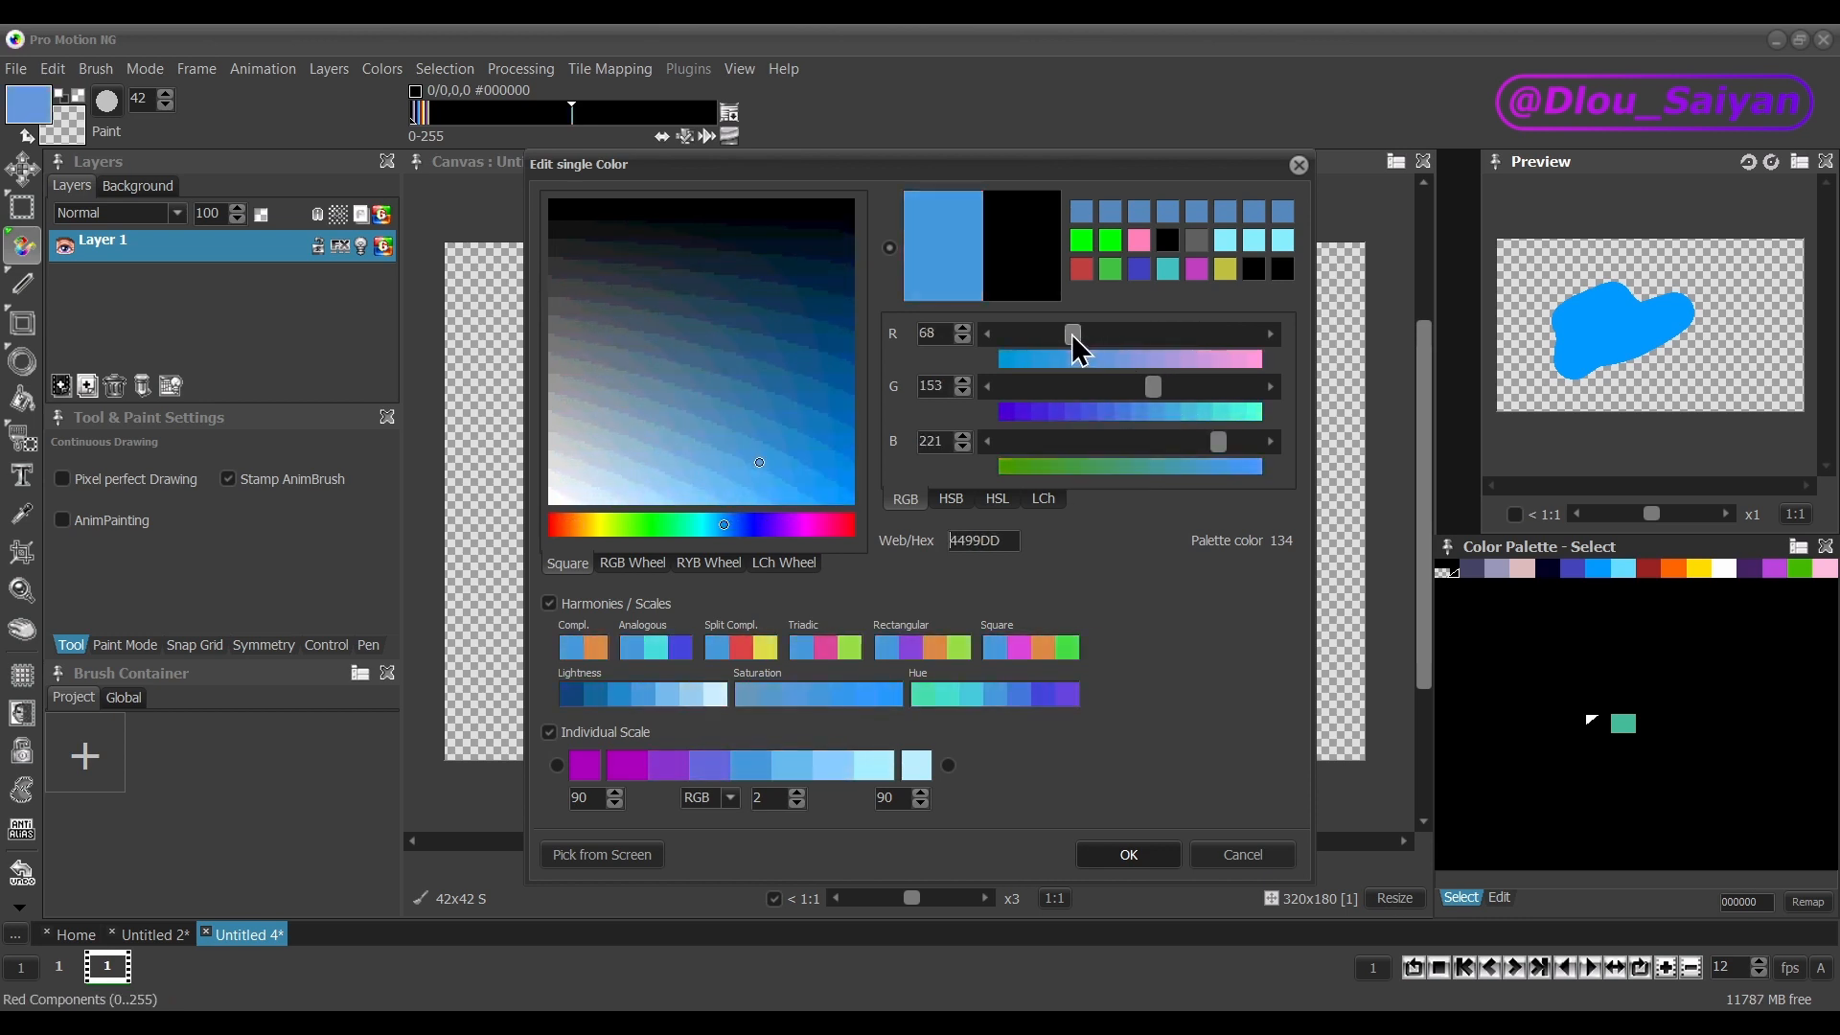
drag(1155, 387, 1093, 443)
drag(1073, 335, 1122, 335)
drag(1115, 447, 1140, 458)
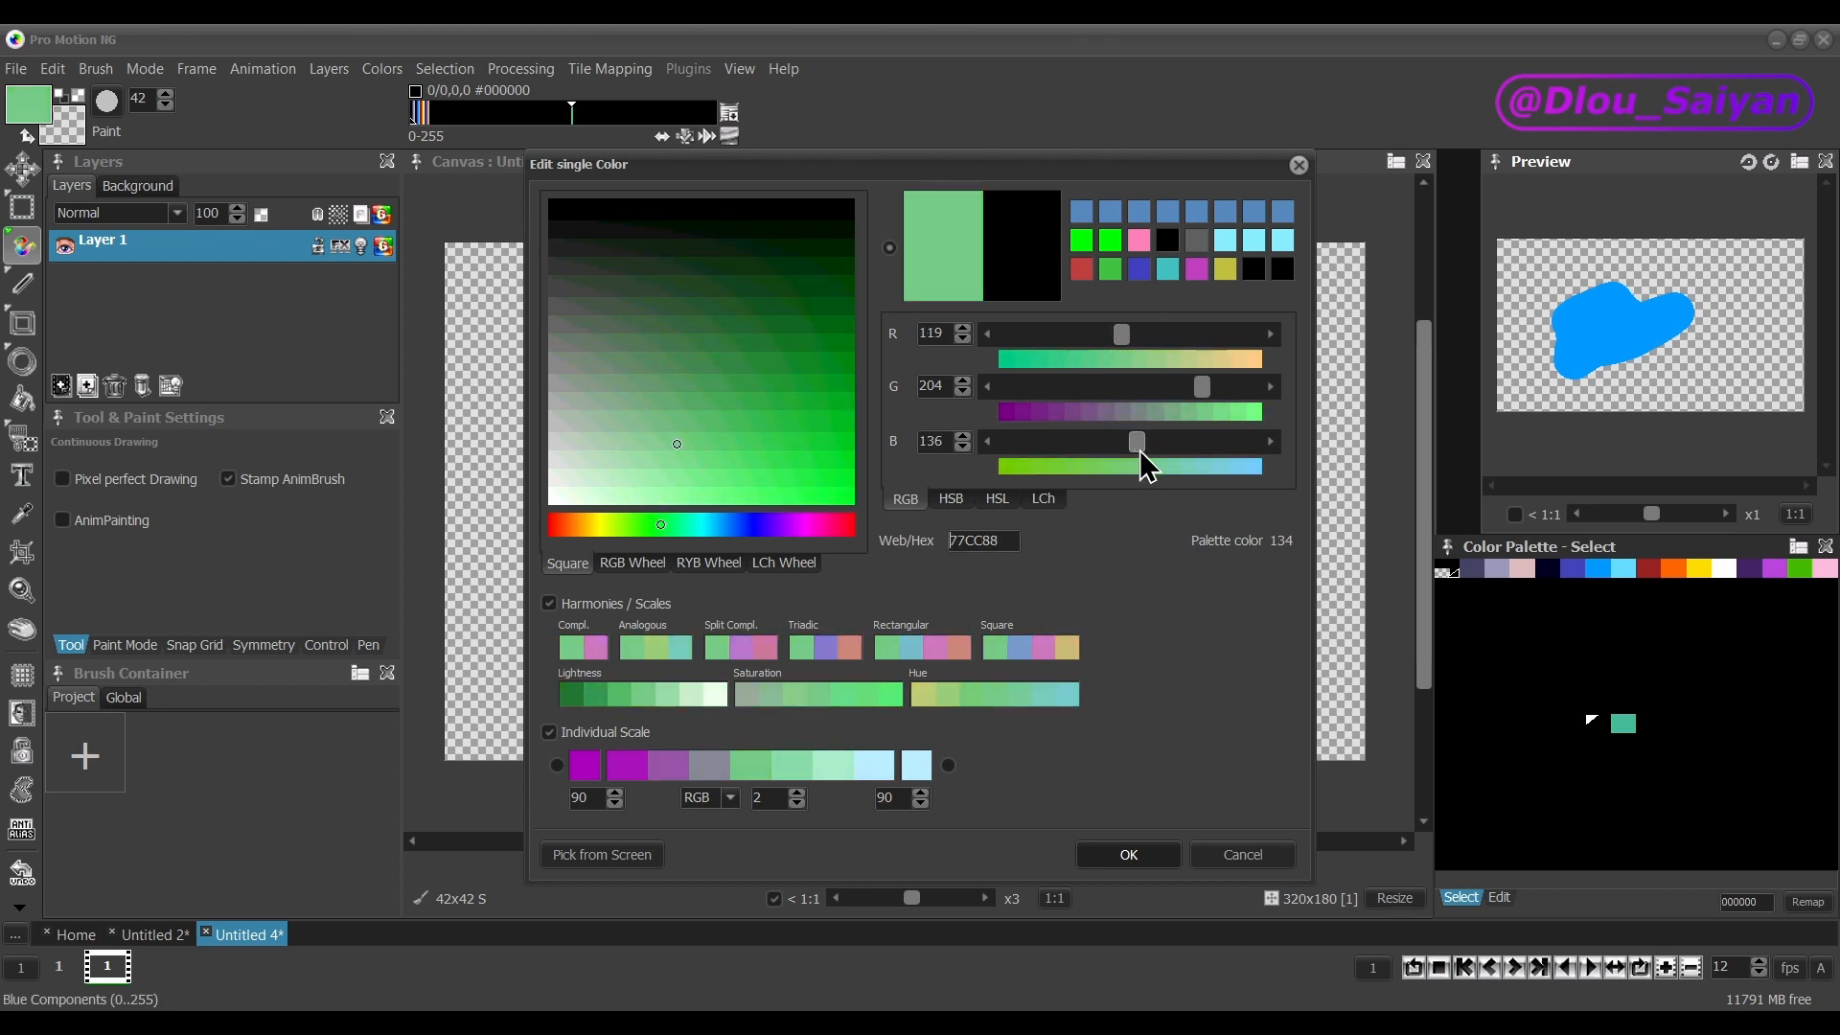
drag(1204, 388, 1136, 354)
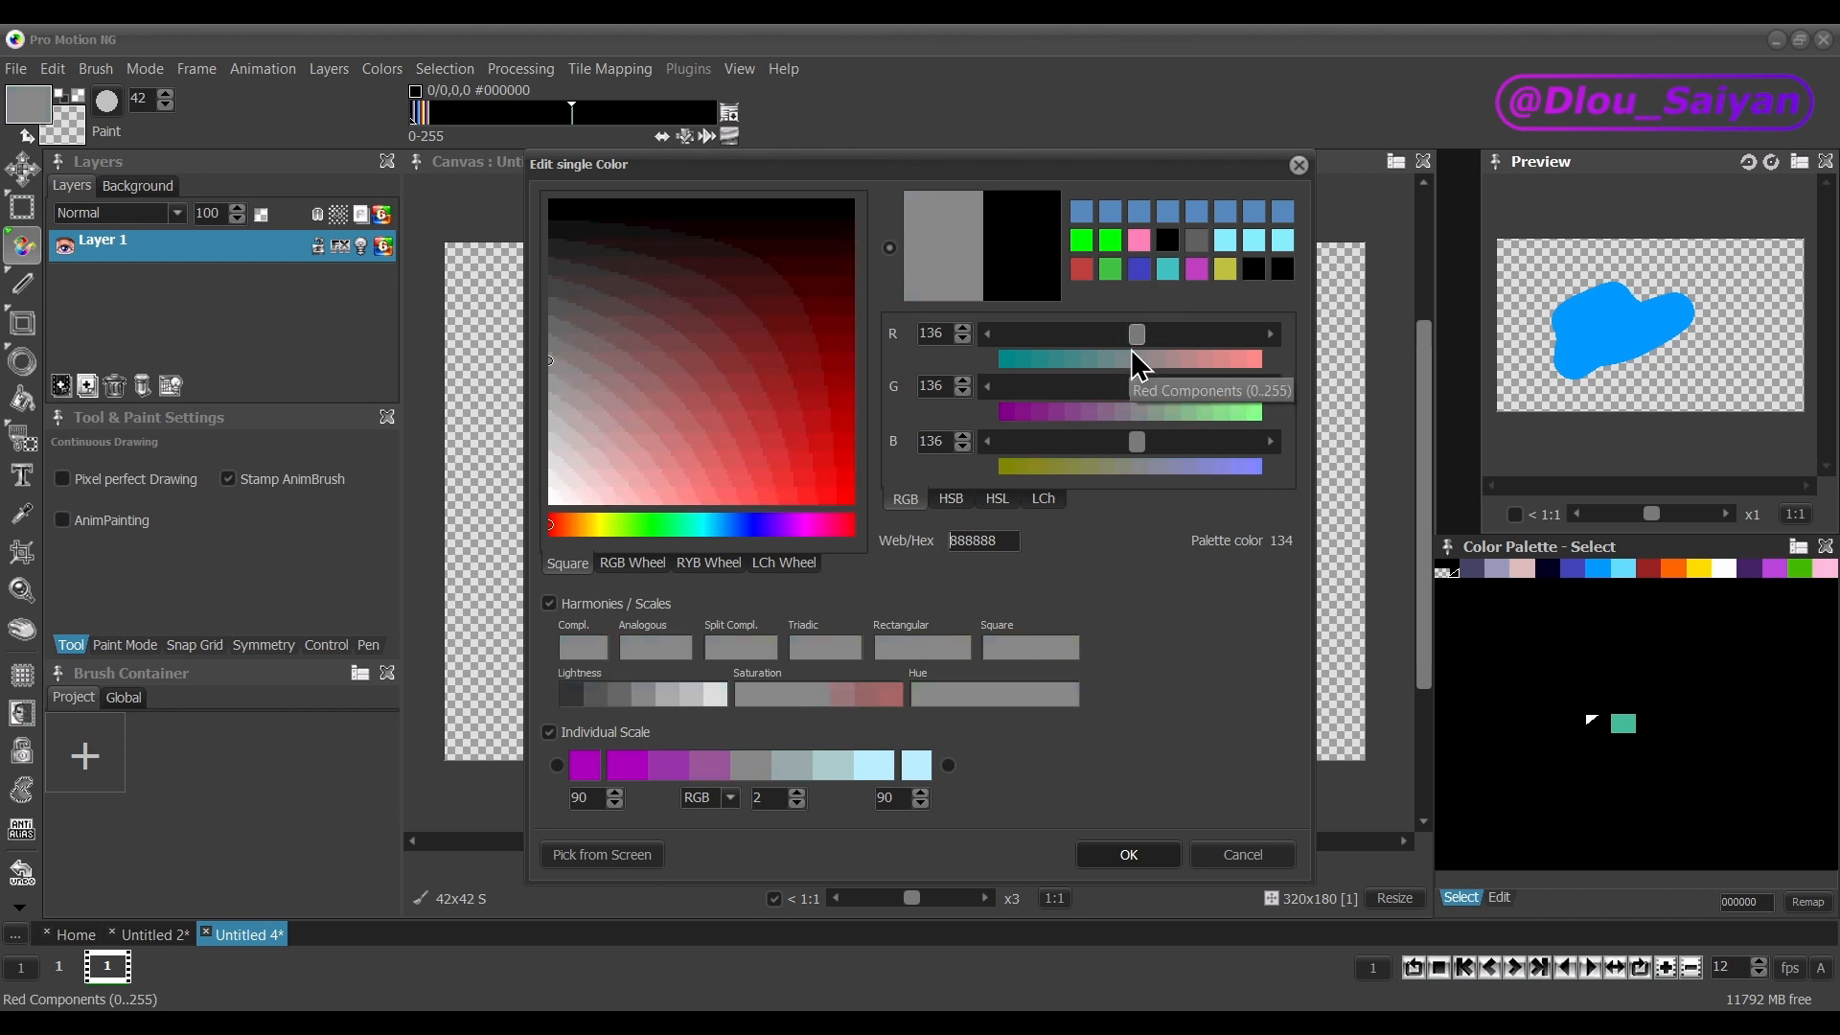
Compare the gray in the HSB, HSL, LCh and RGB models, return to HSB, and set the Web/Hex color to 000000.
click(955, 501)
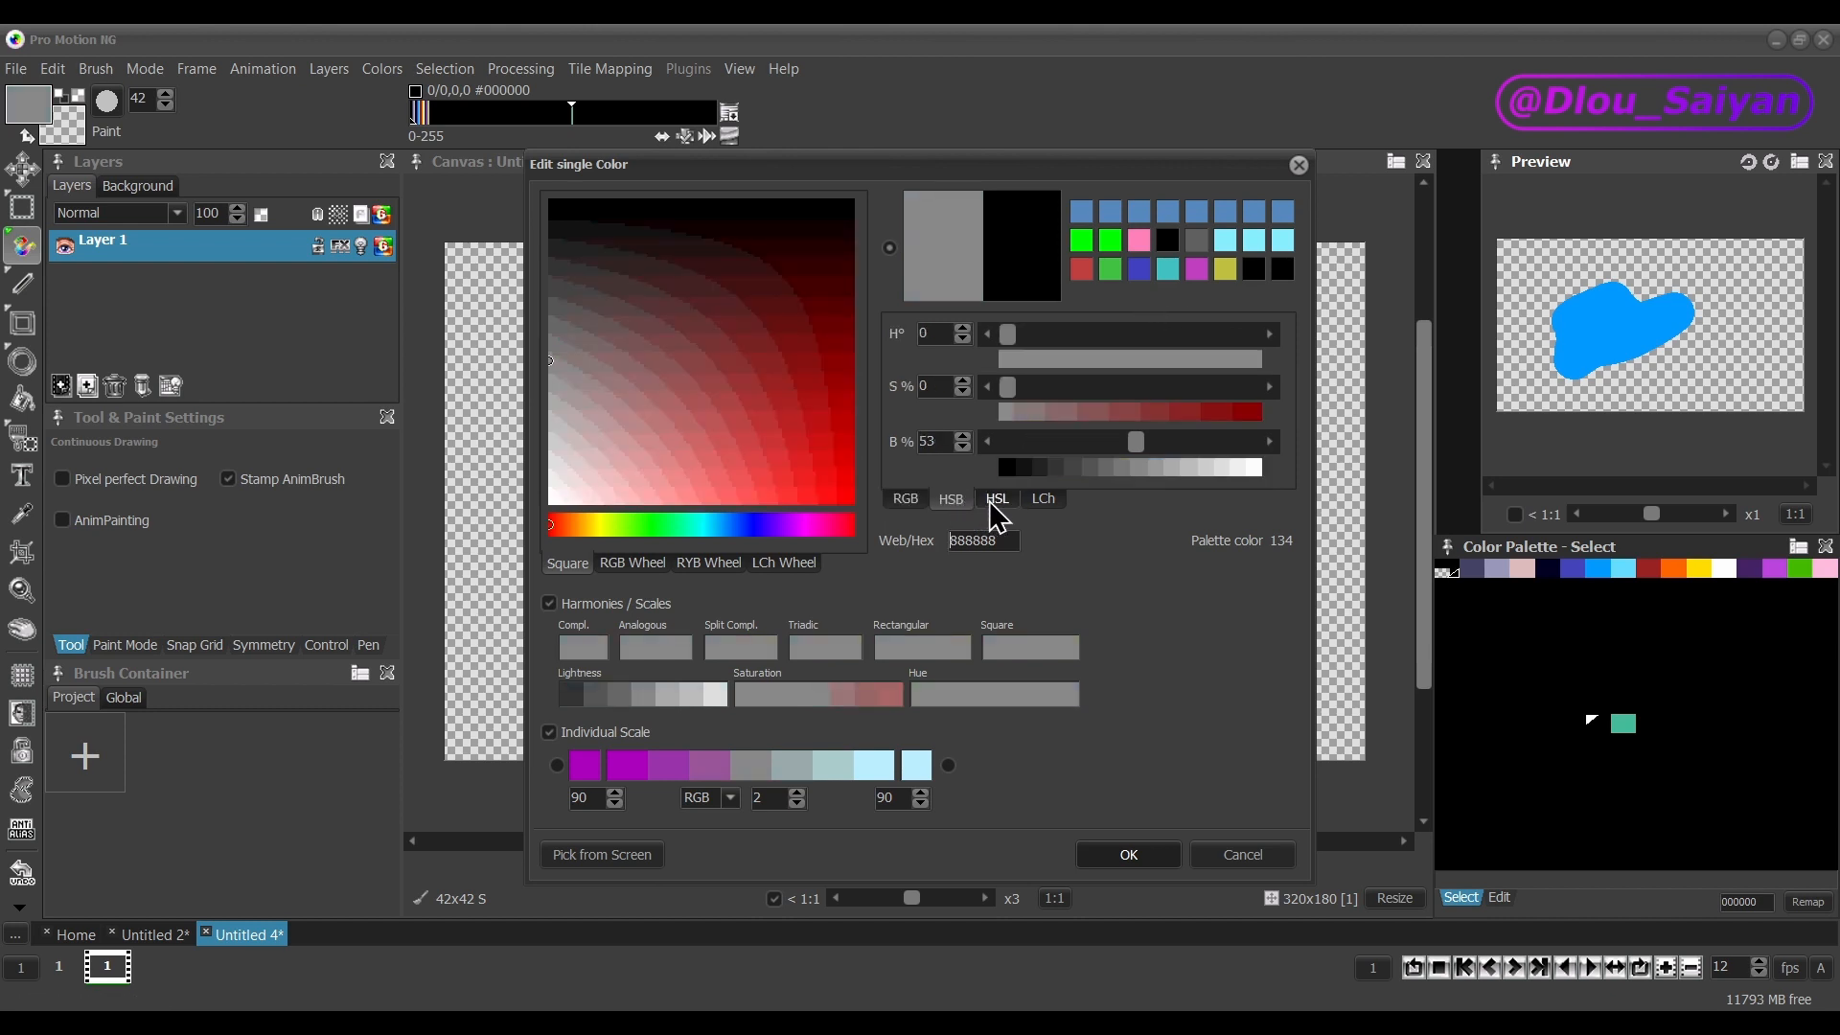
click(993, 503)
click(1037, 501)
click(901, 499)
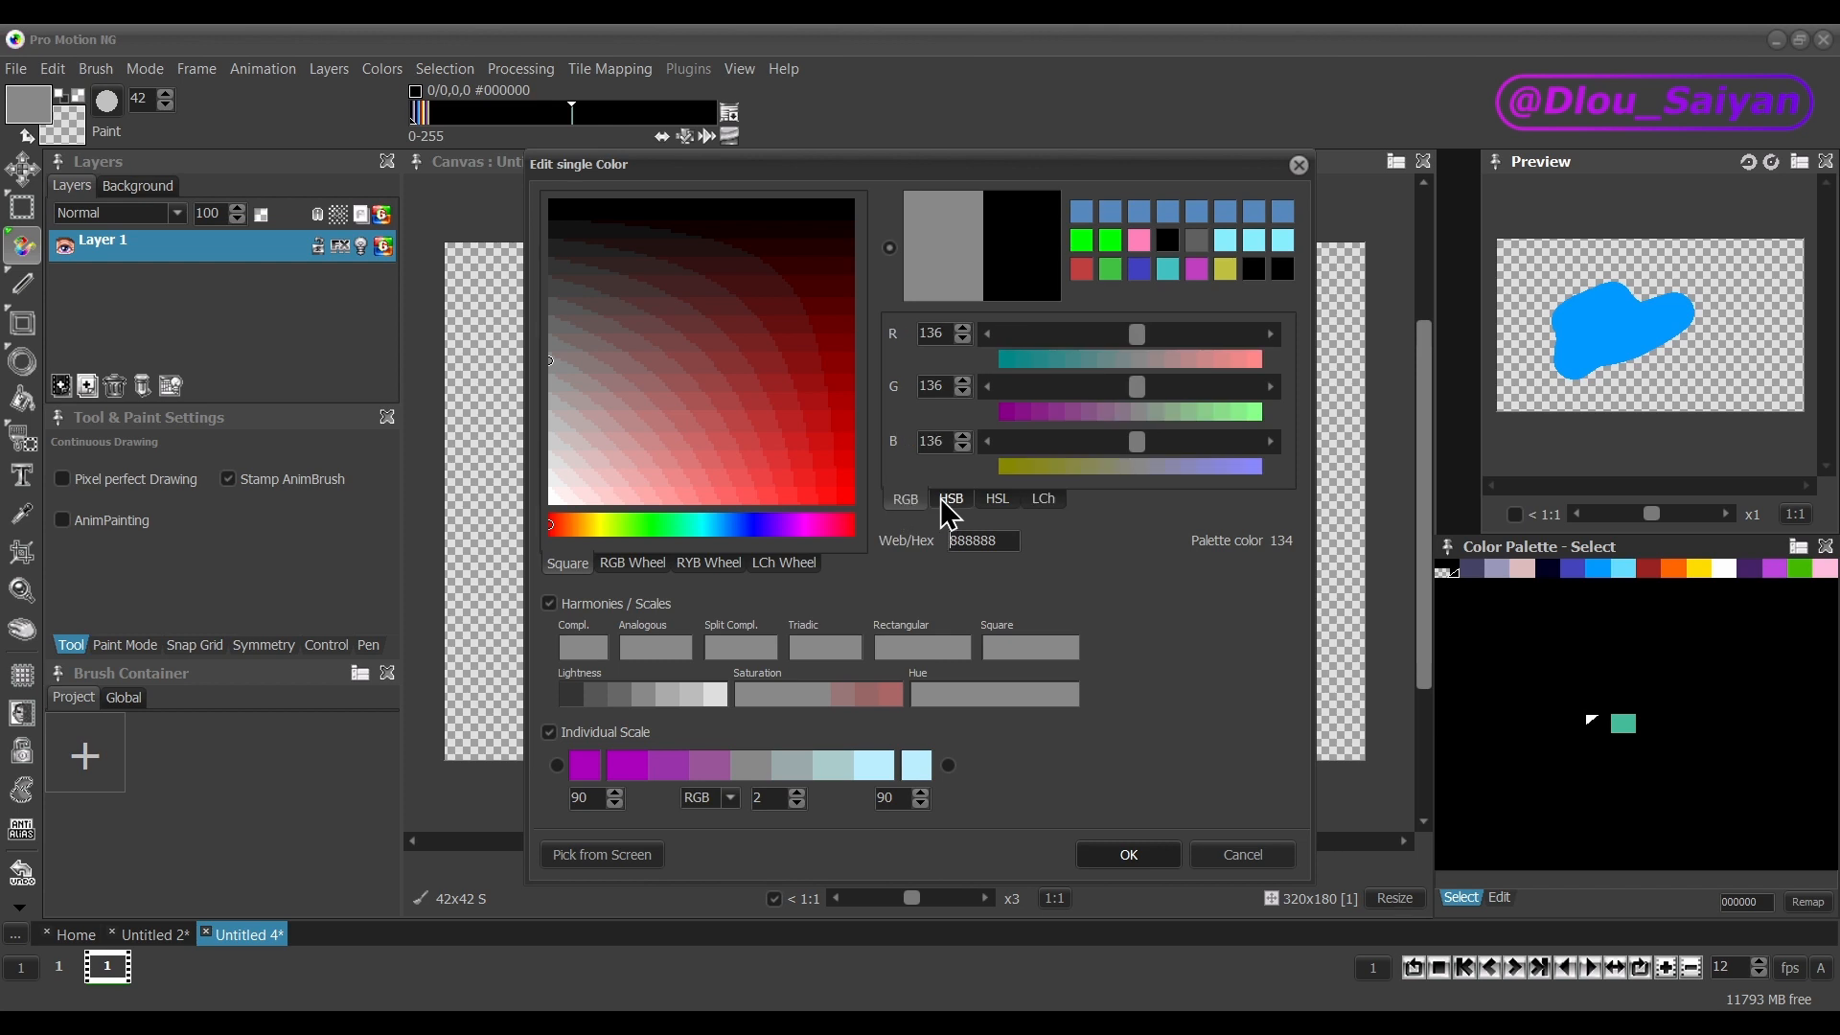
click(942, 500)
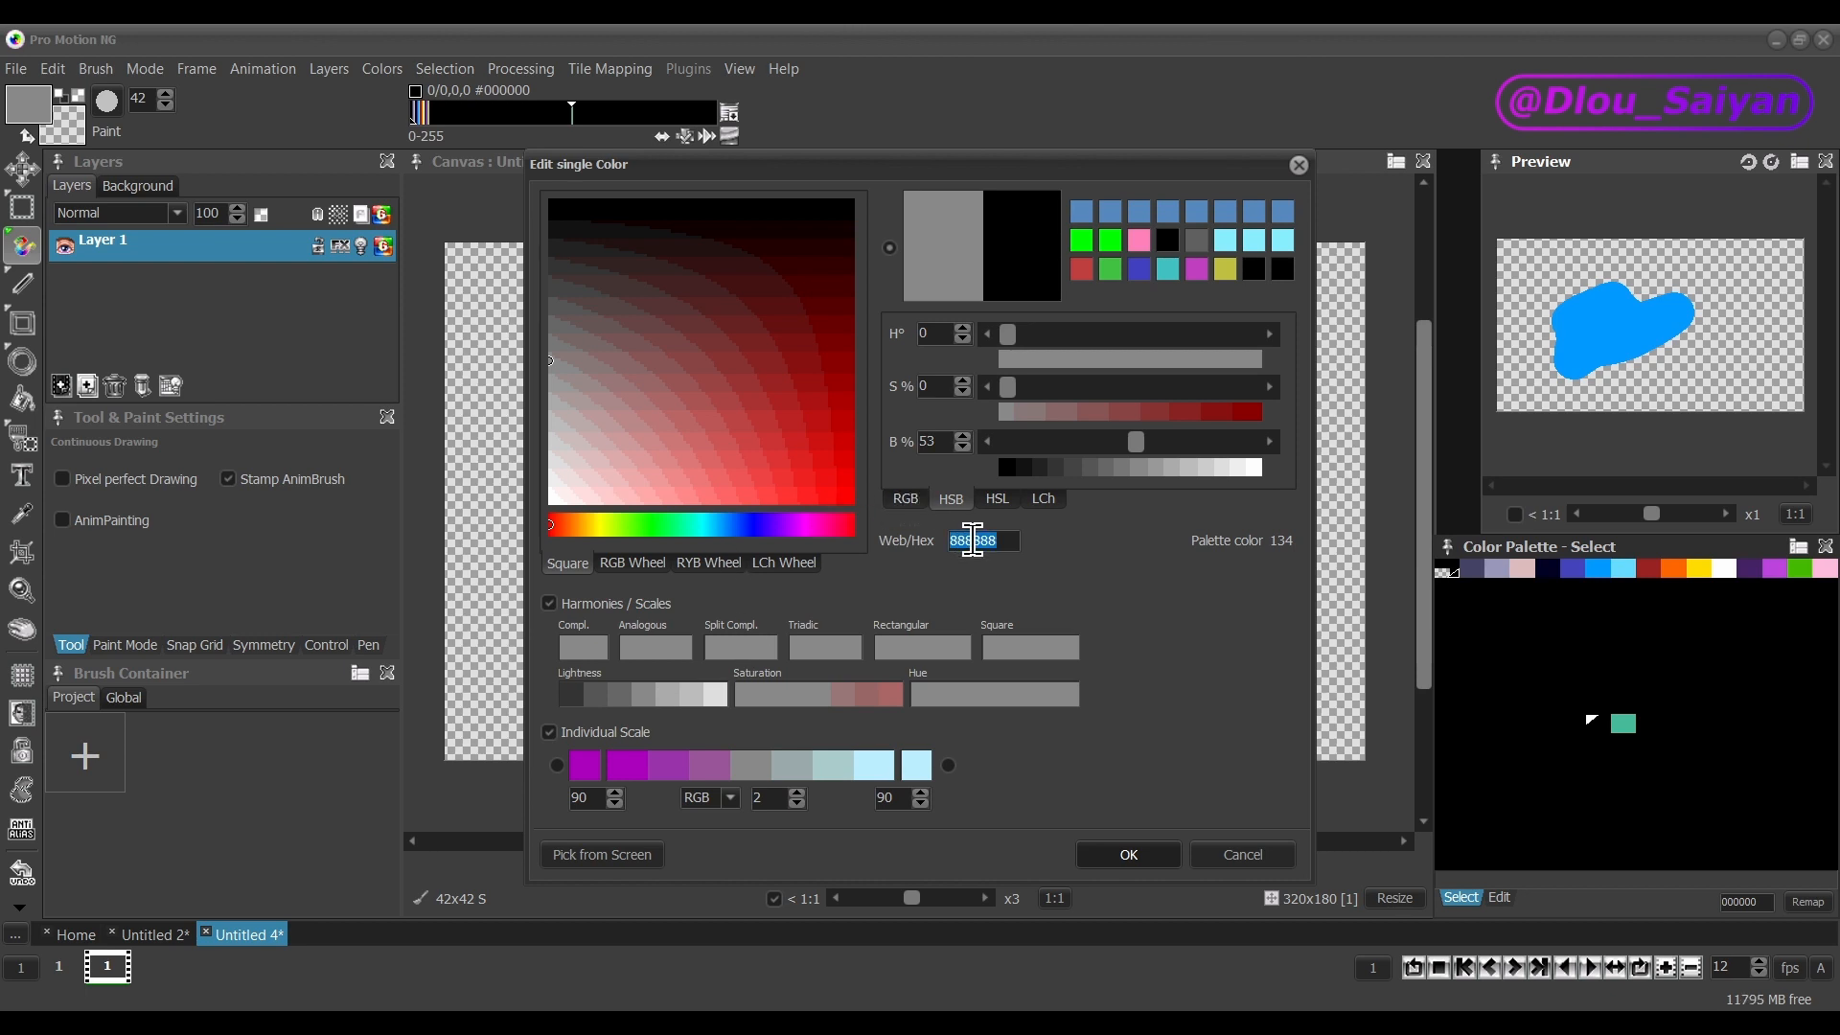
text(000000)
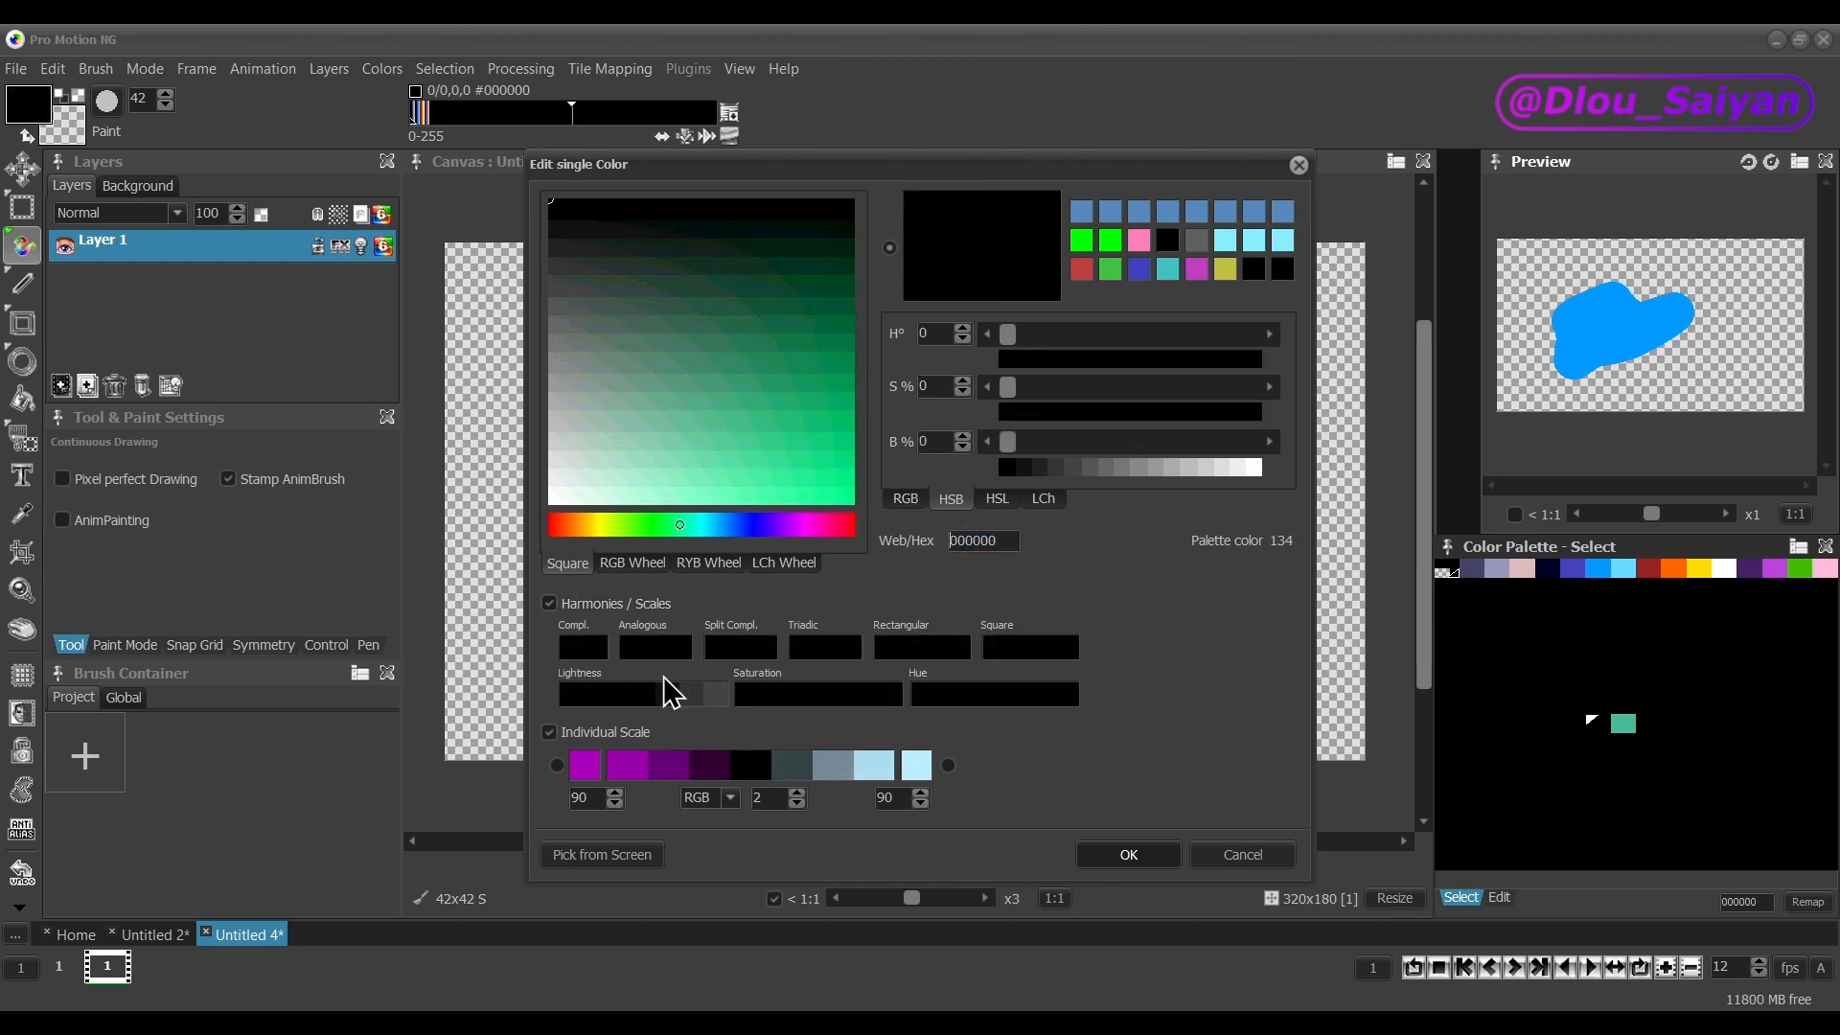
Hide the Harmonies / Scales and Individual Scale sections, and show Harmonies / Scales again.
click(550, 603)
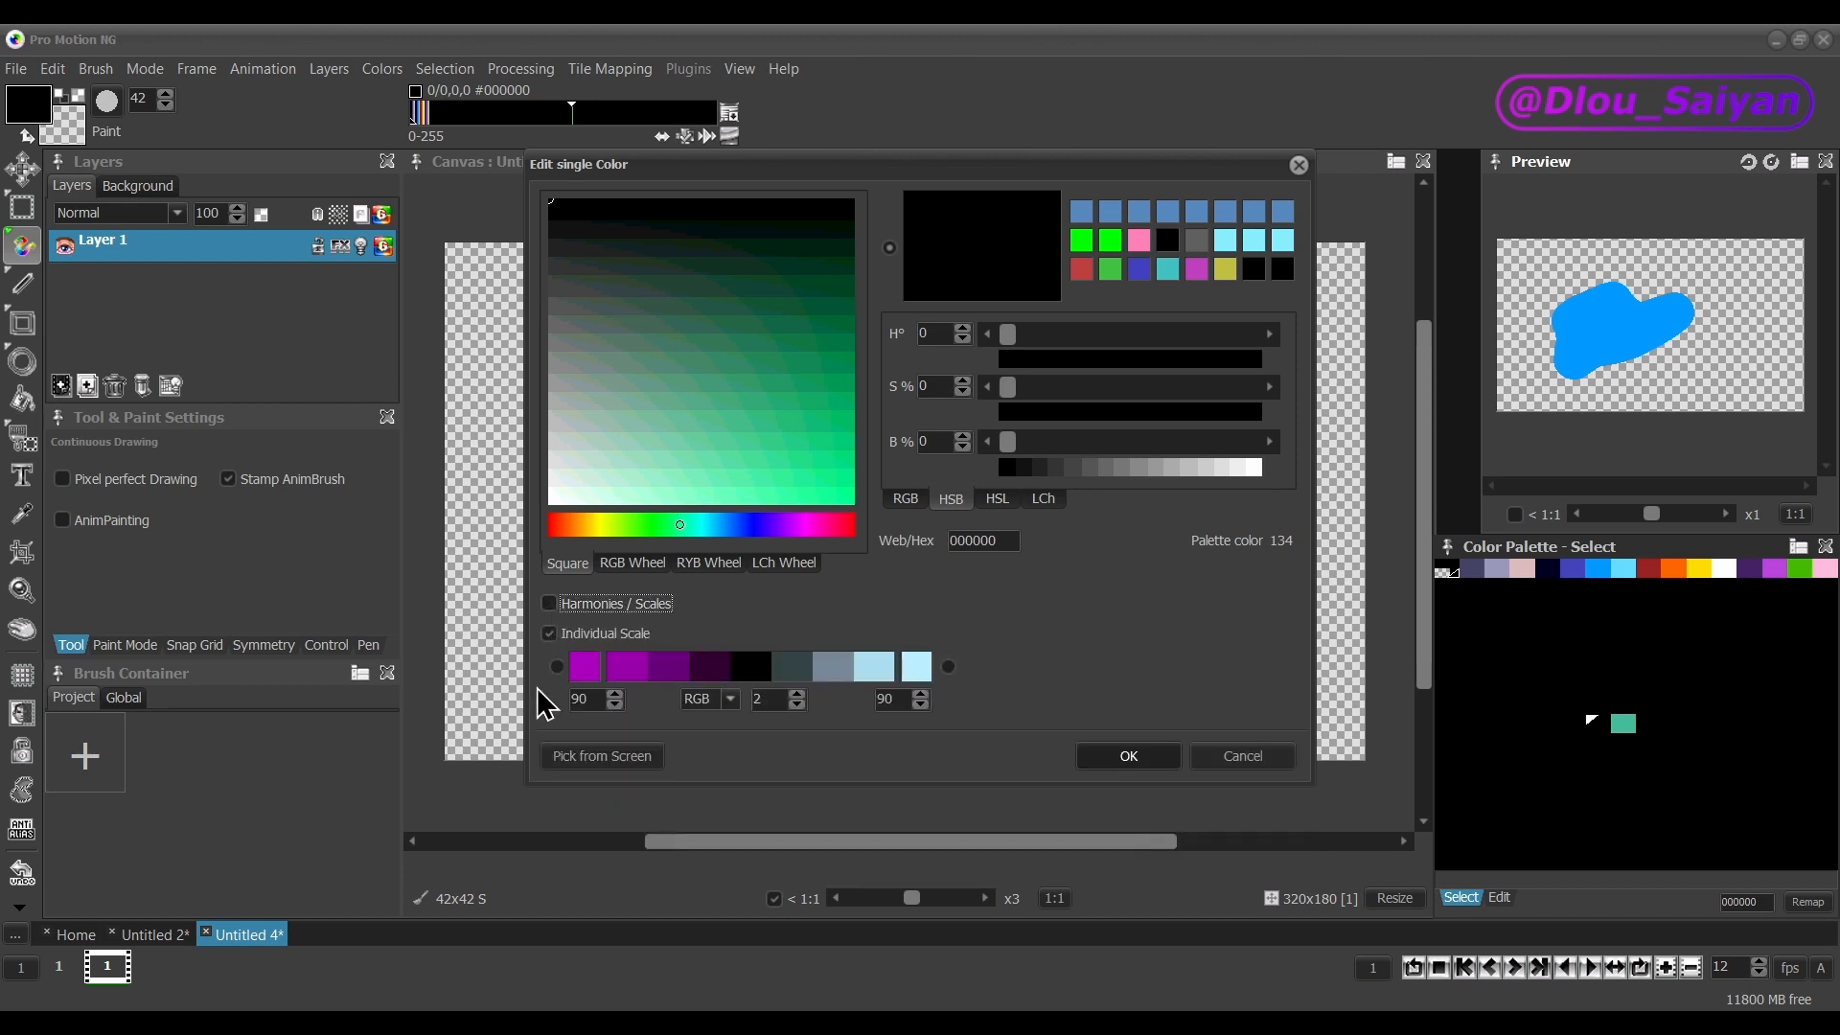
click(547, 634)
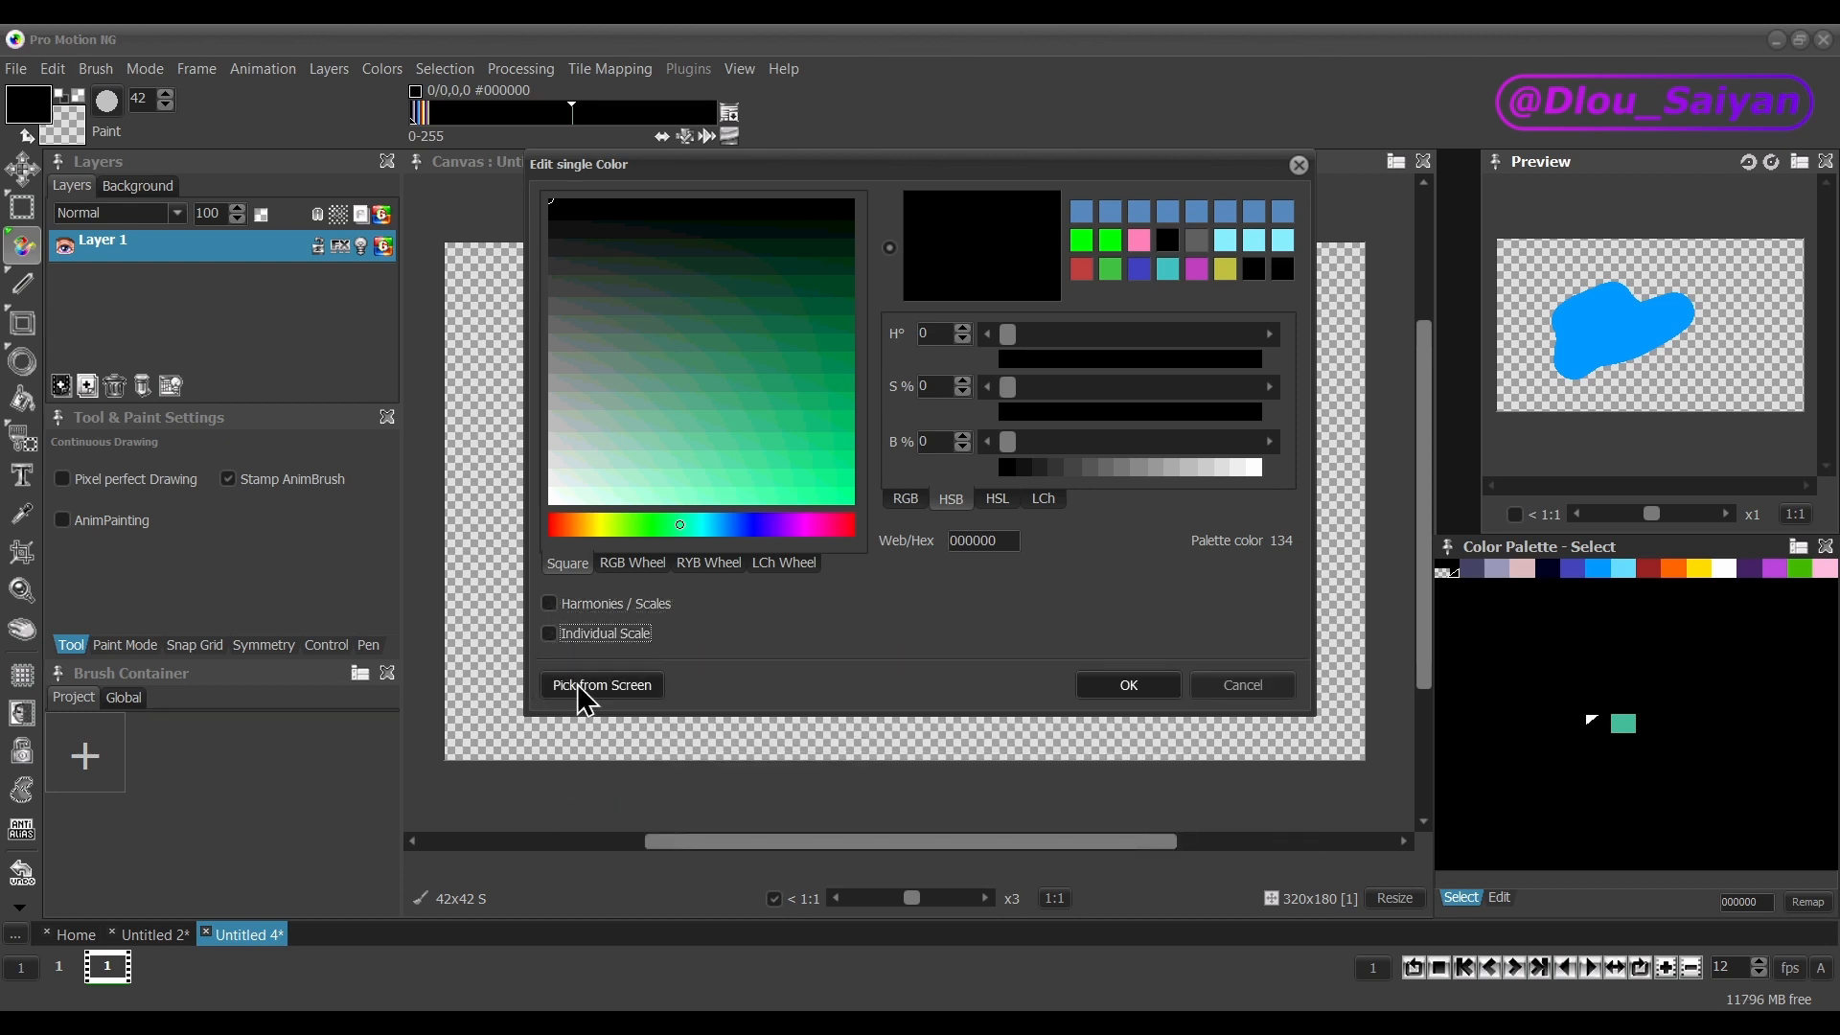
click(553, 605)
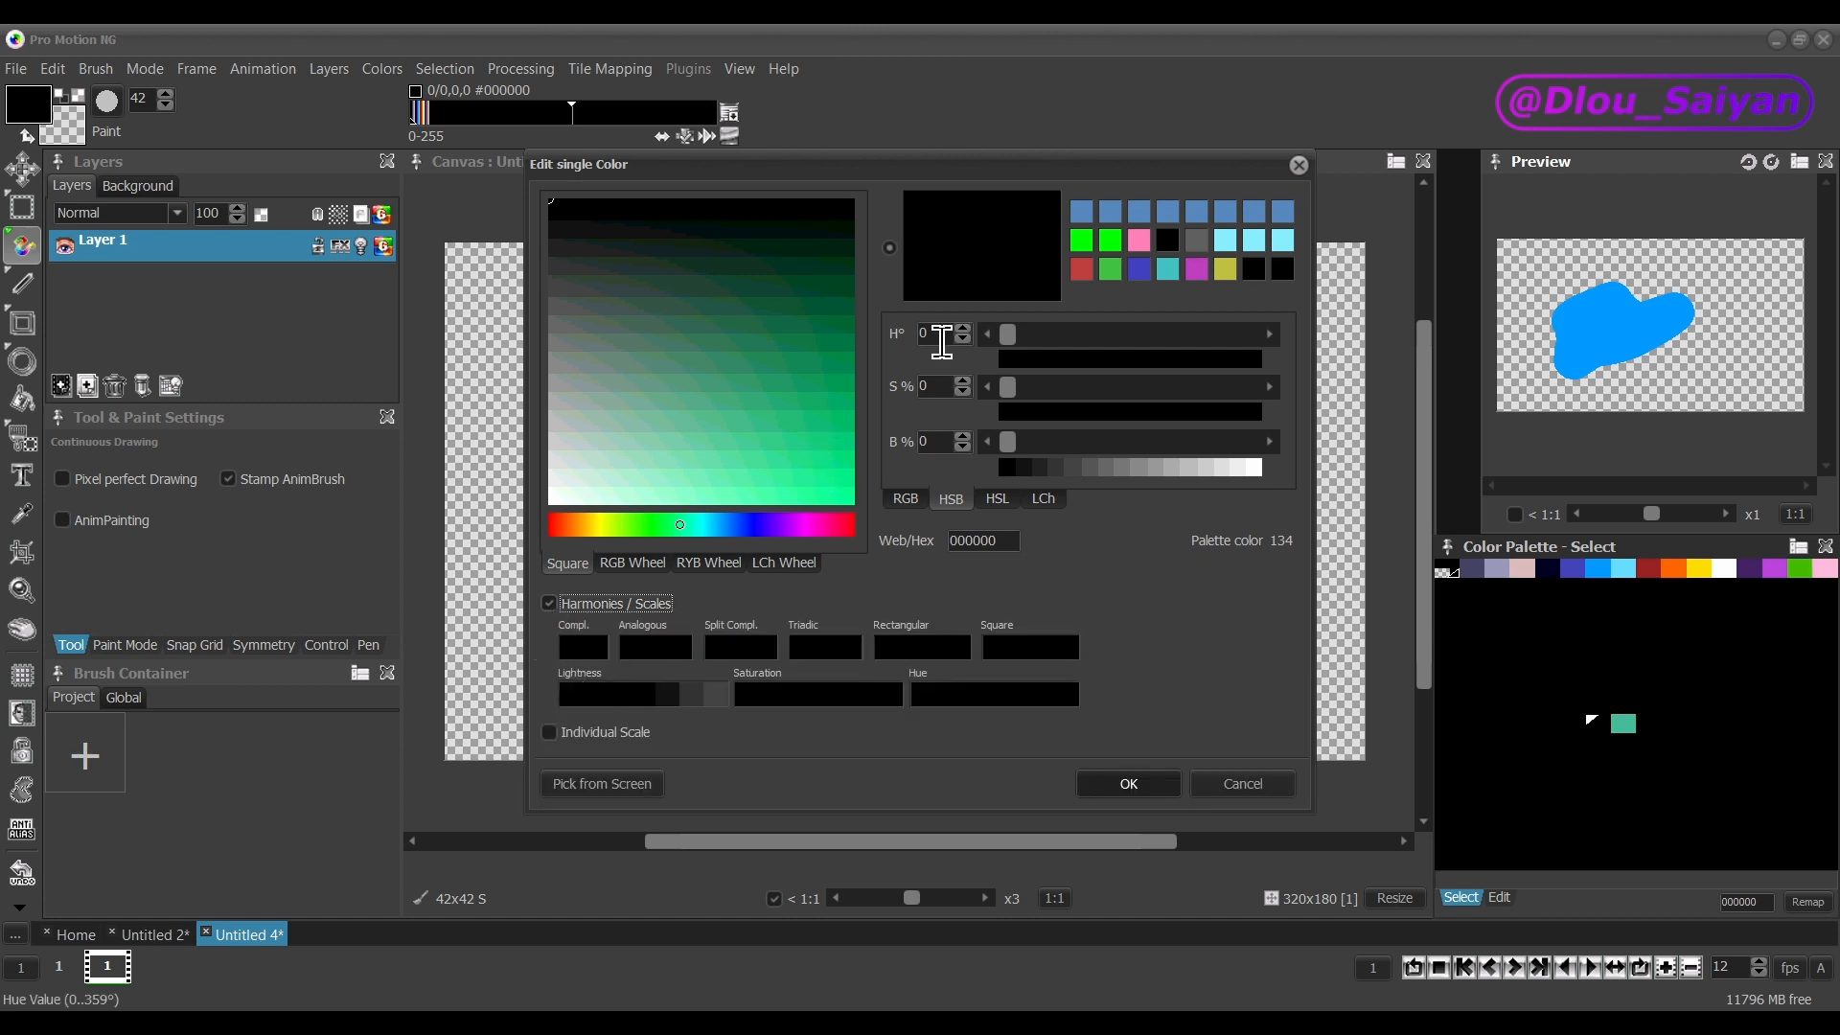
Pick the stored green, try several shades in the square picker, and shift the hue to the bright yellow FFFF11.
click(1108, 238)
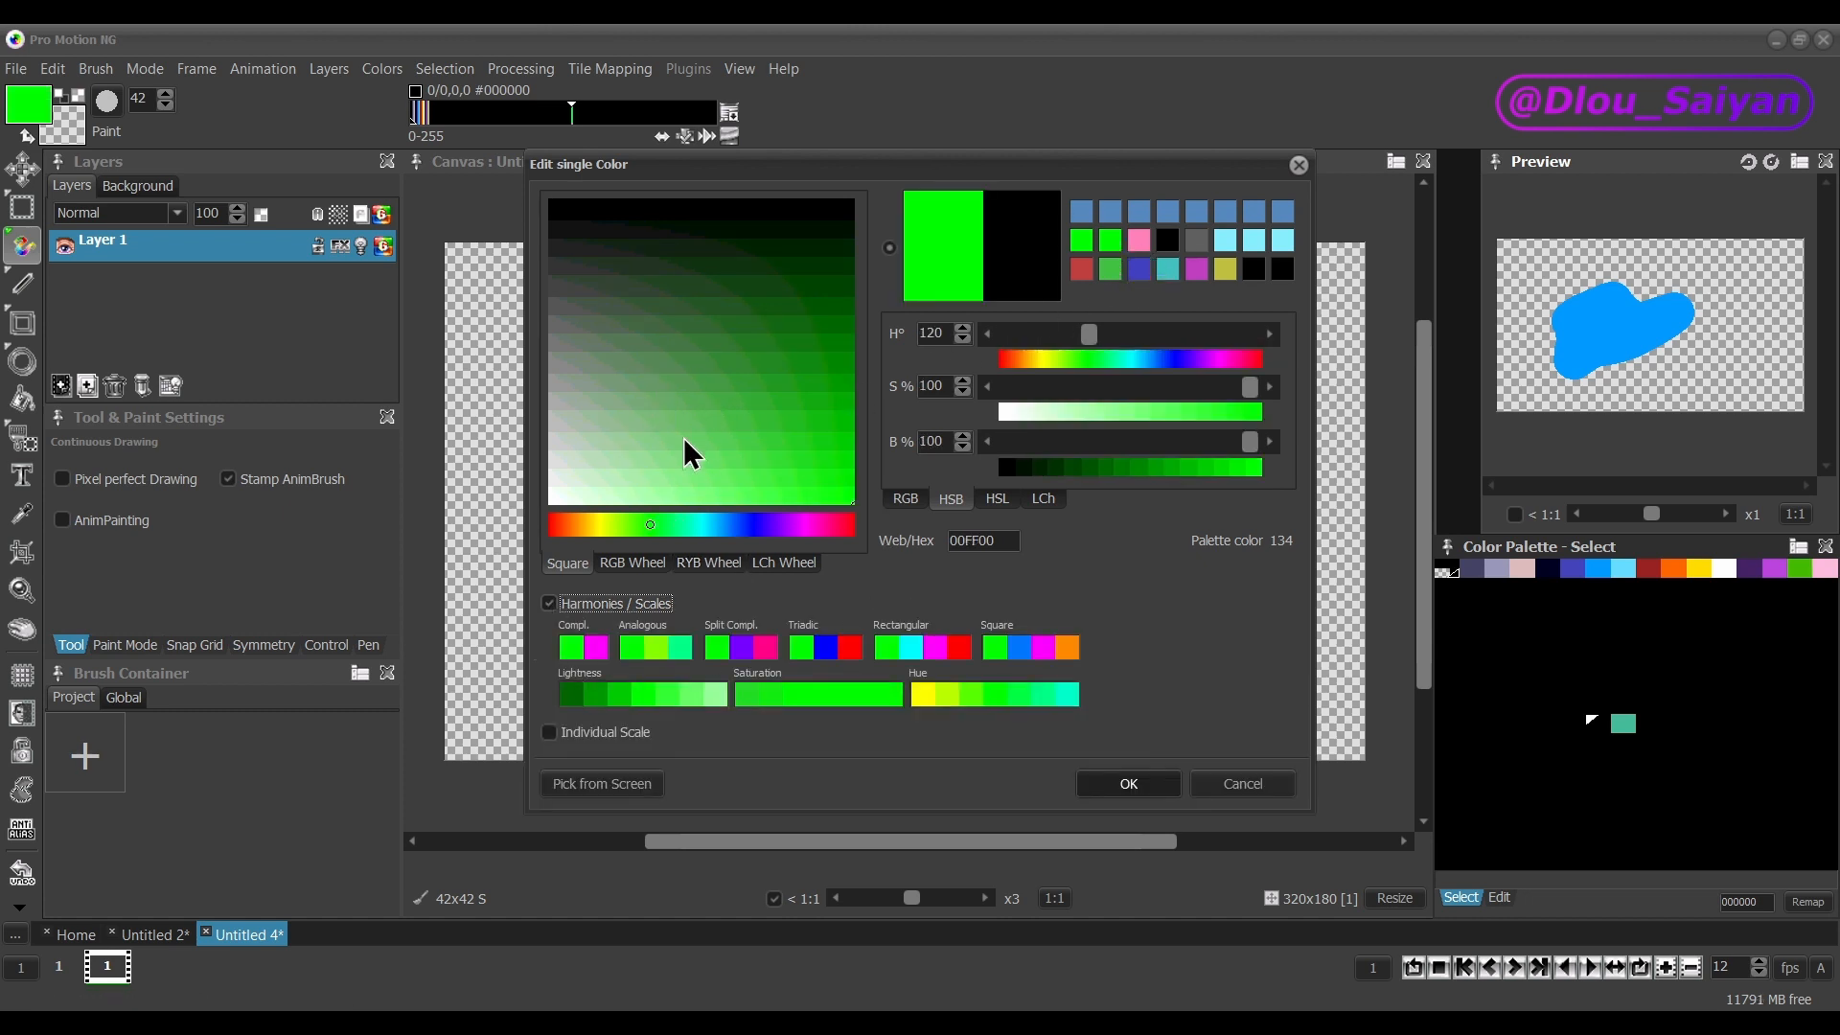
mouse_move(684, 441)
mouse_down()
mouse_move(681, 387)
mouse_move(824, 378)
mouse_move(830, 349)
mouse_up()
click(1095, 238)
click(771, 498)
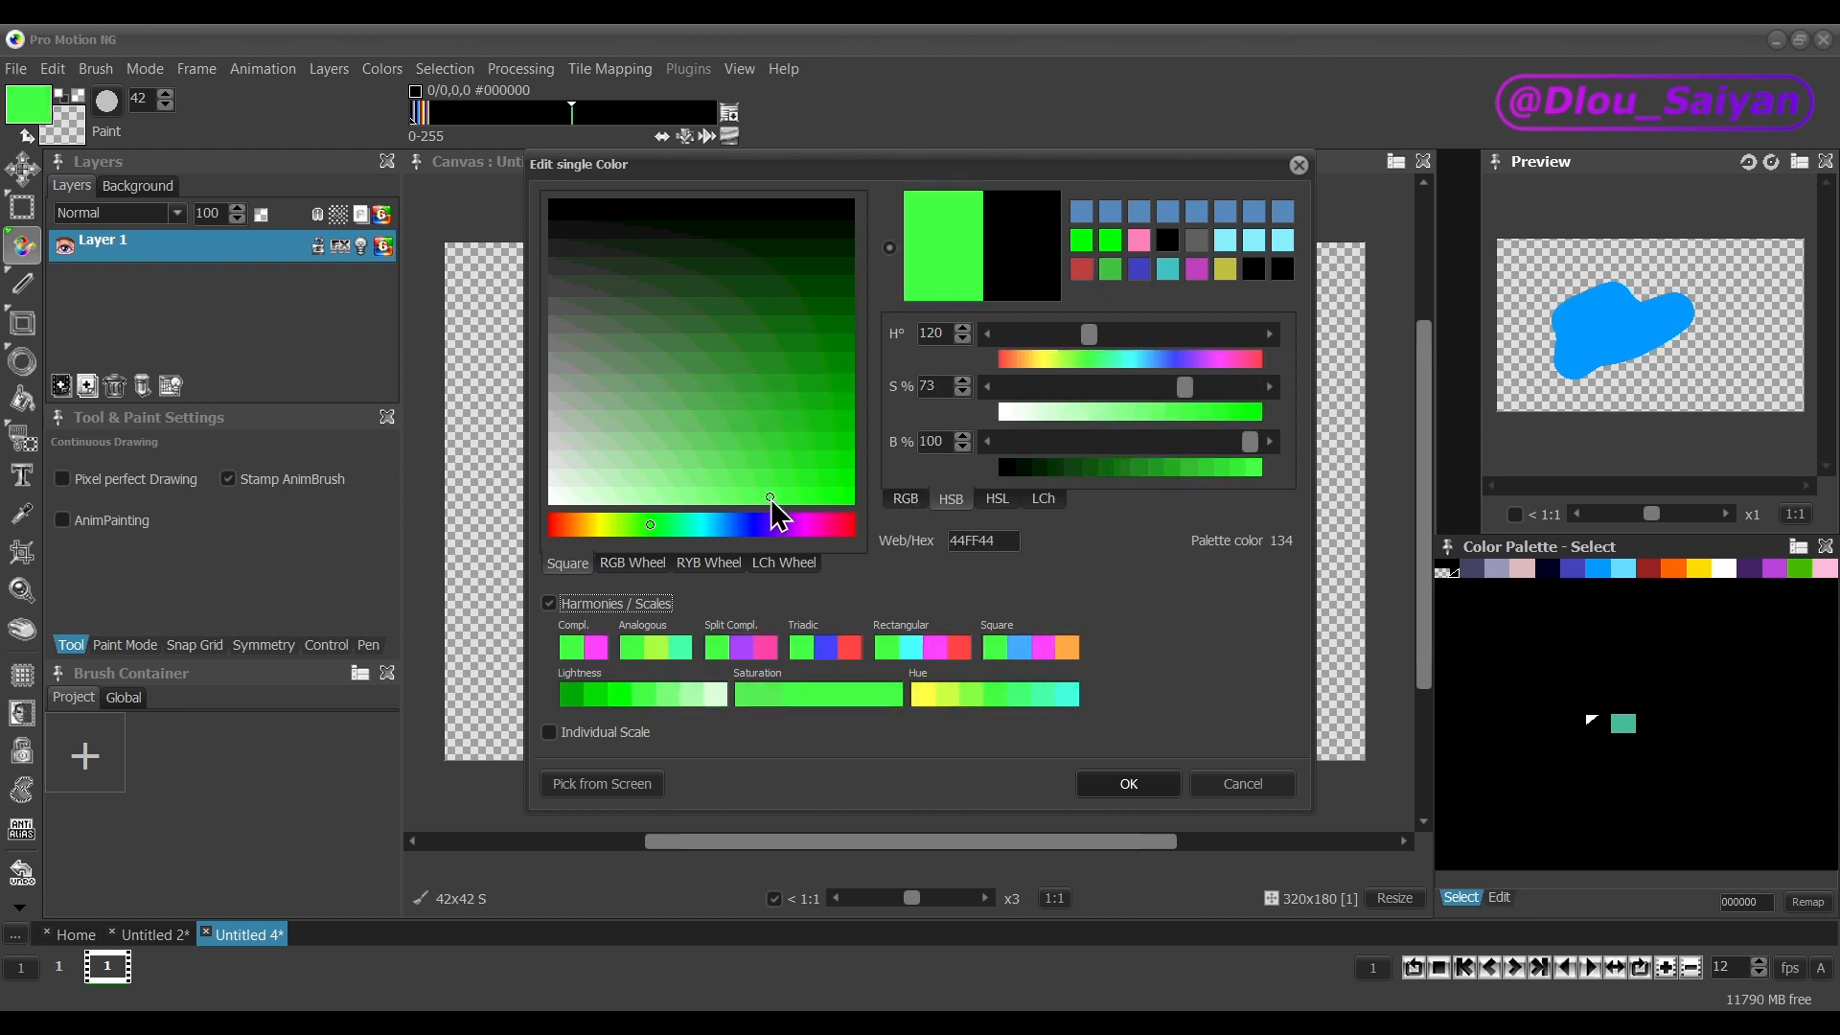
drag(771, 498, 836, 504)
click(599, 524)
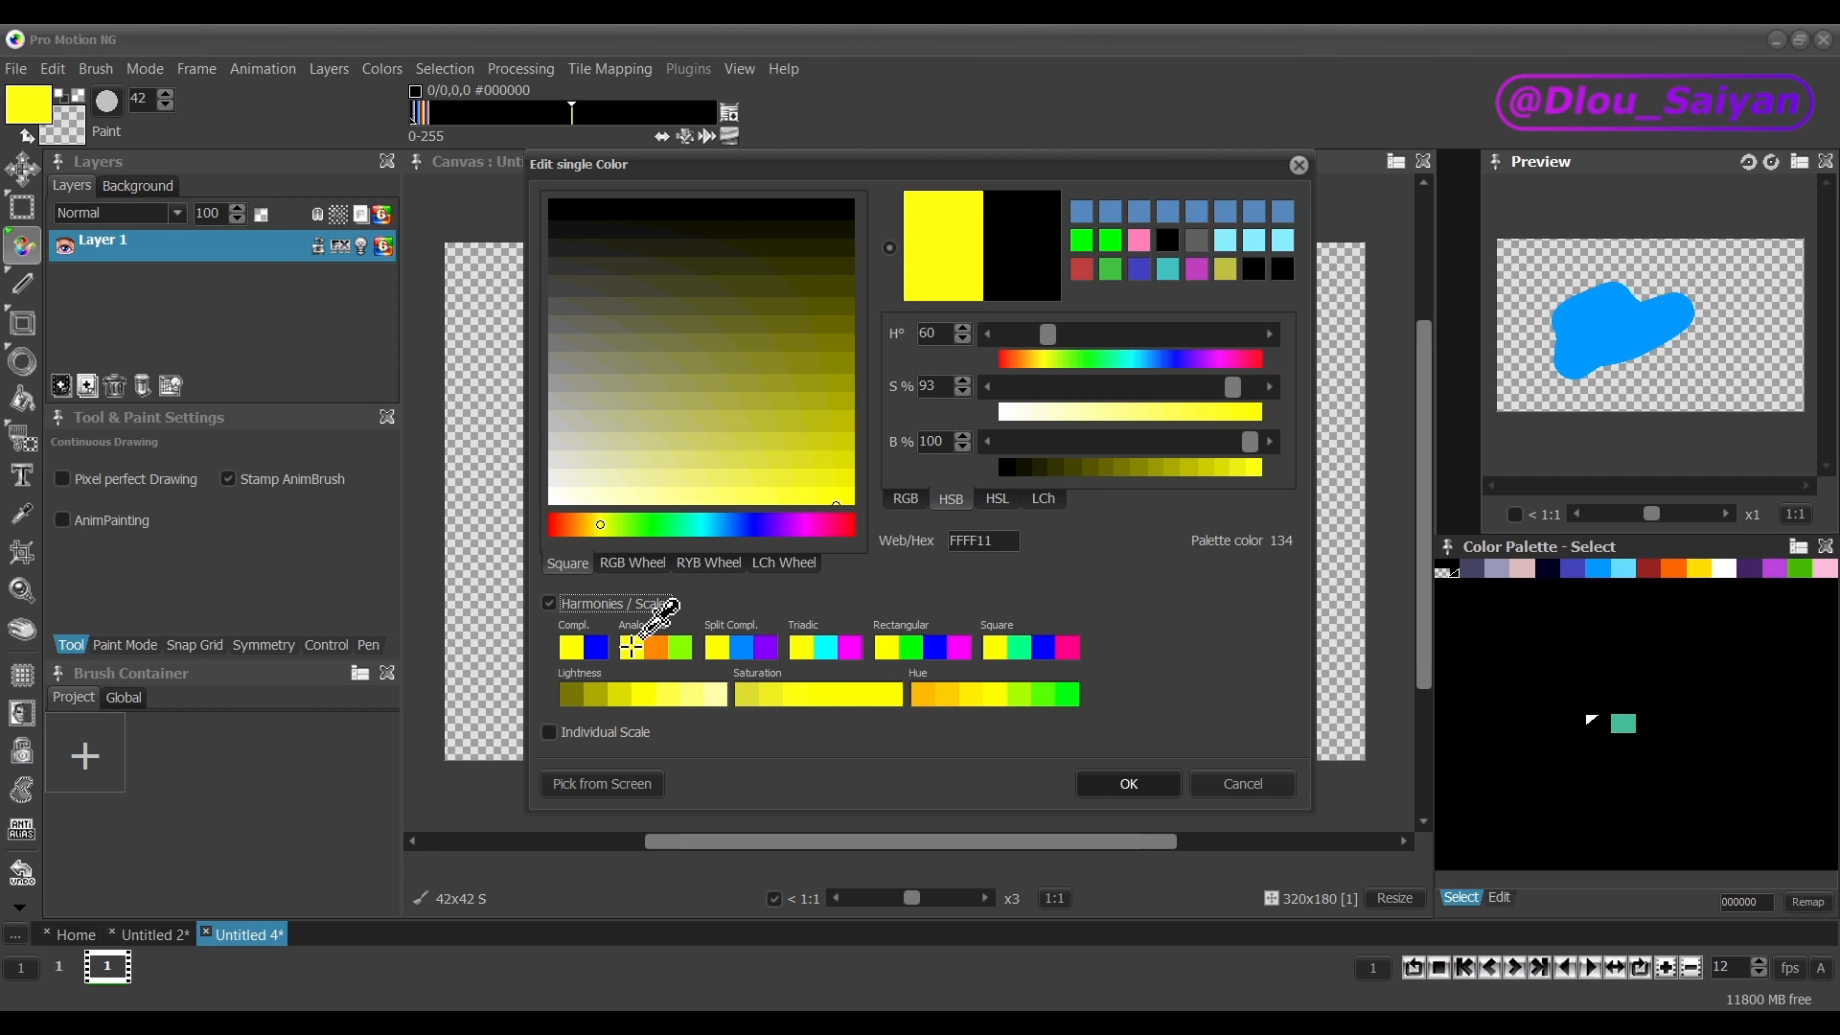
Switch to the RGB Wheel picker and pick the complementary swatches, yellow FFFF00 and blue 0000FF.
click(623, 570)
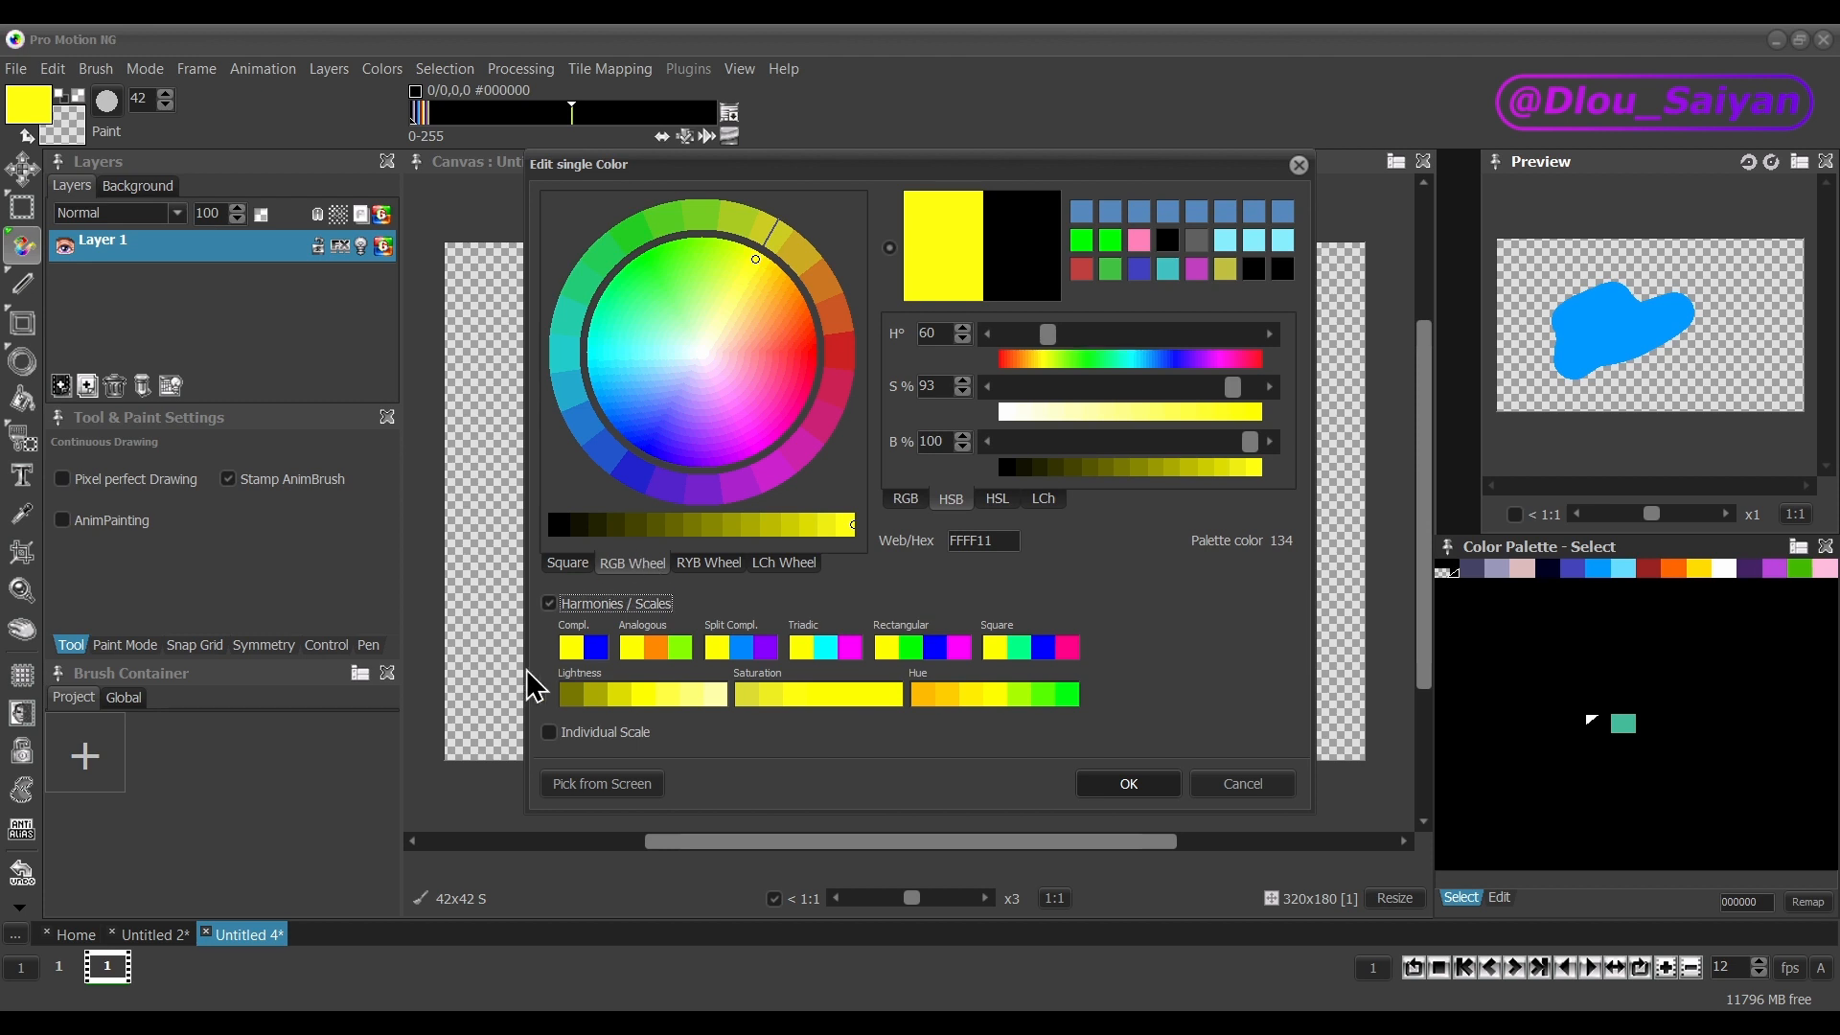
click(572, 649)
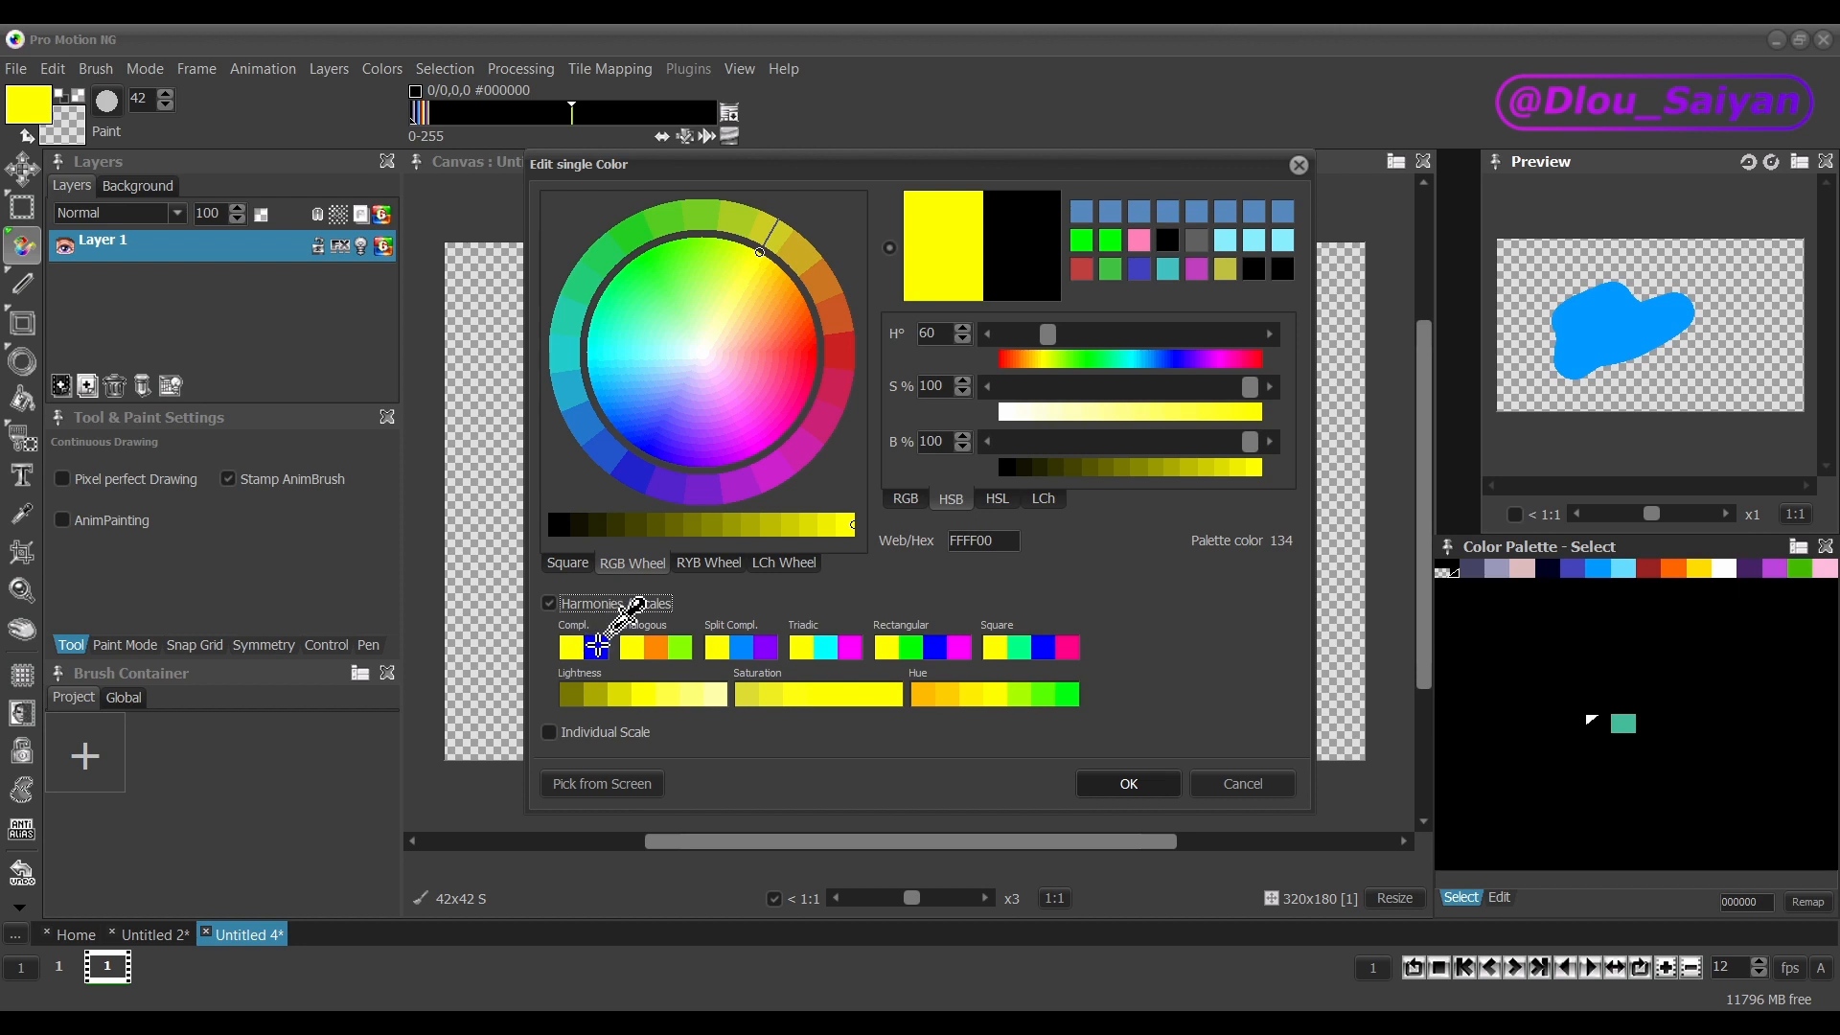
click(596, 647)
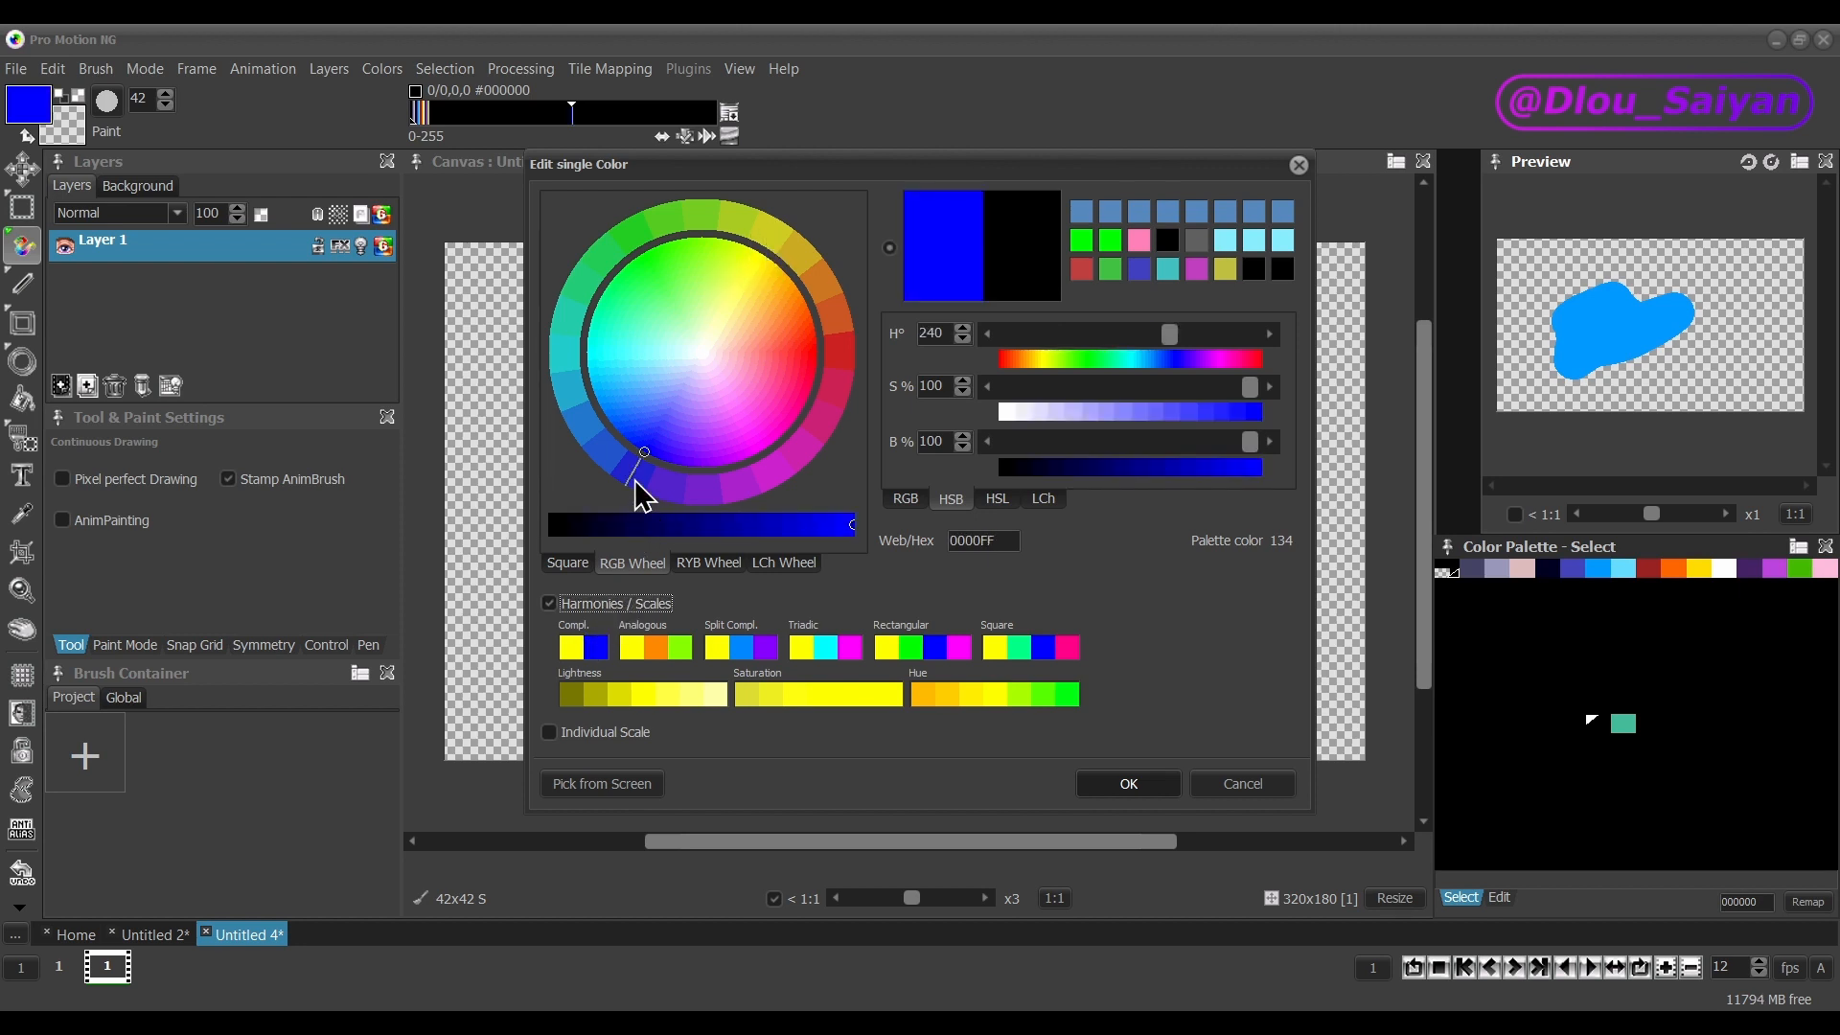
Pick the analogous yellow, orange and green swatches repeatedly to compare their wheel positions, ending on green 88FF00.
click(636, 646)
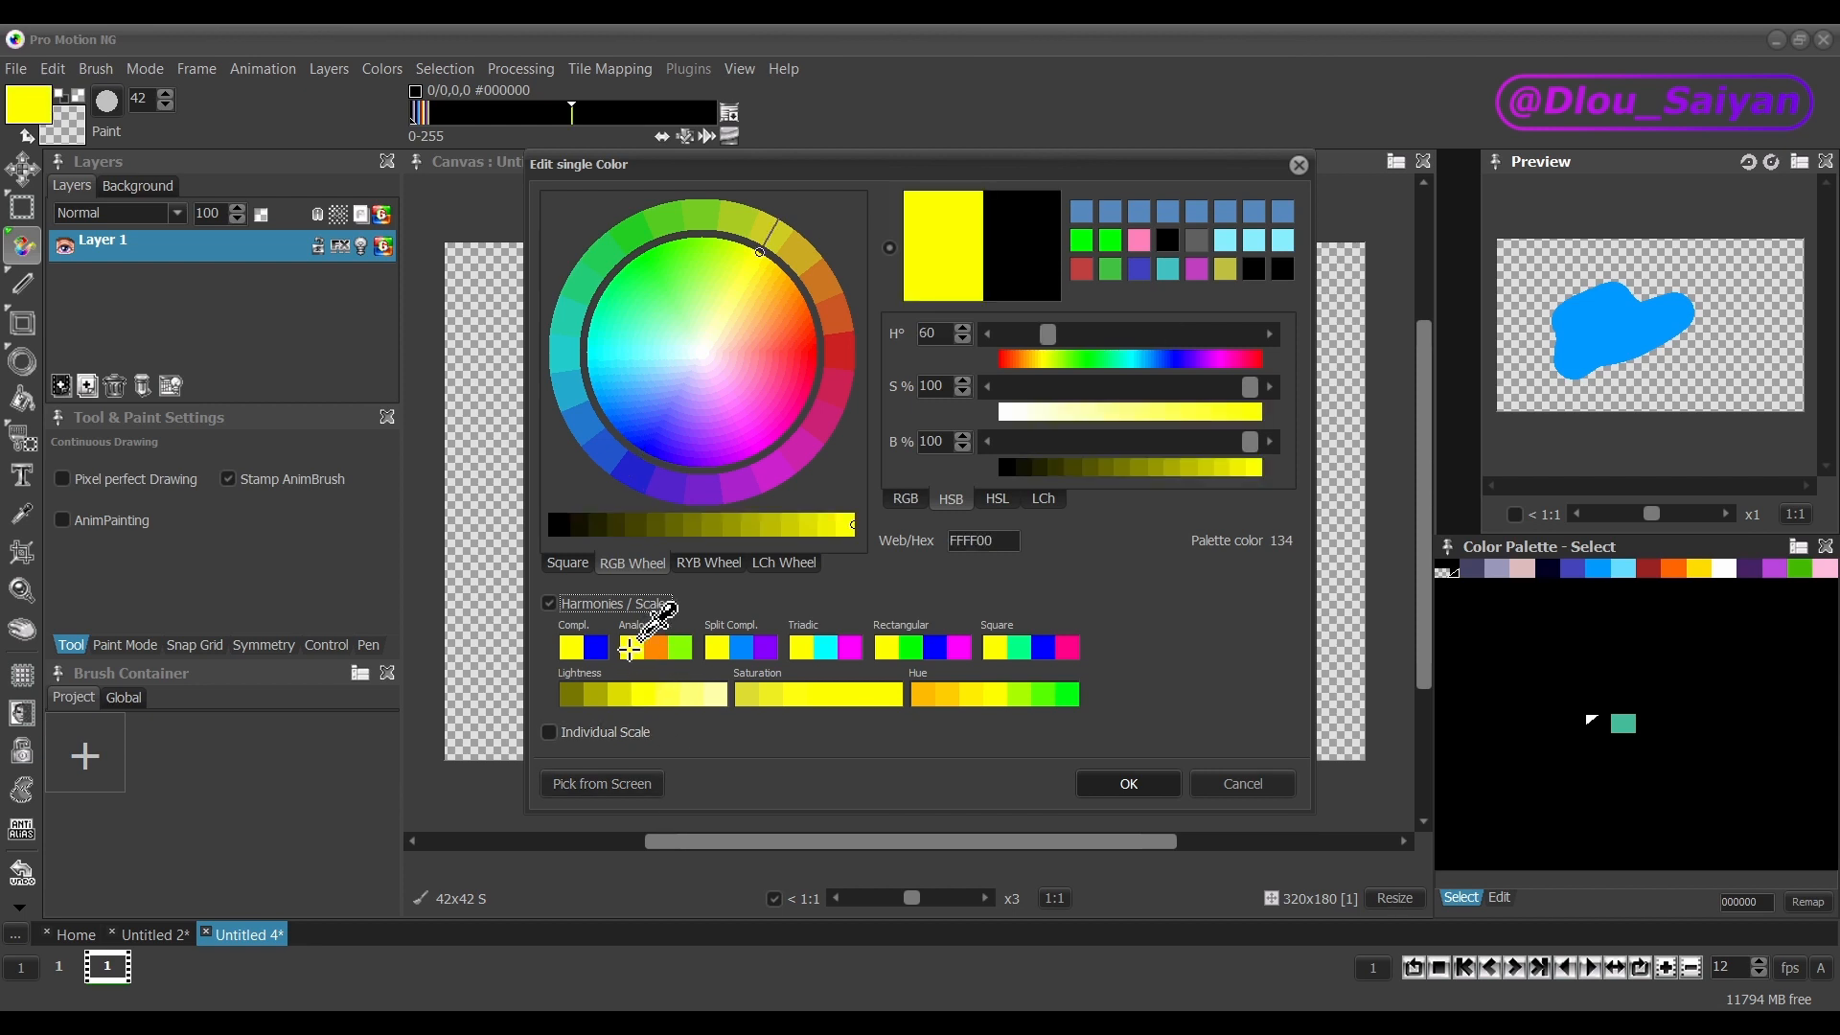
click(661, 649)
click(682, 649)
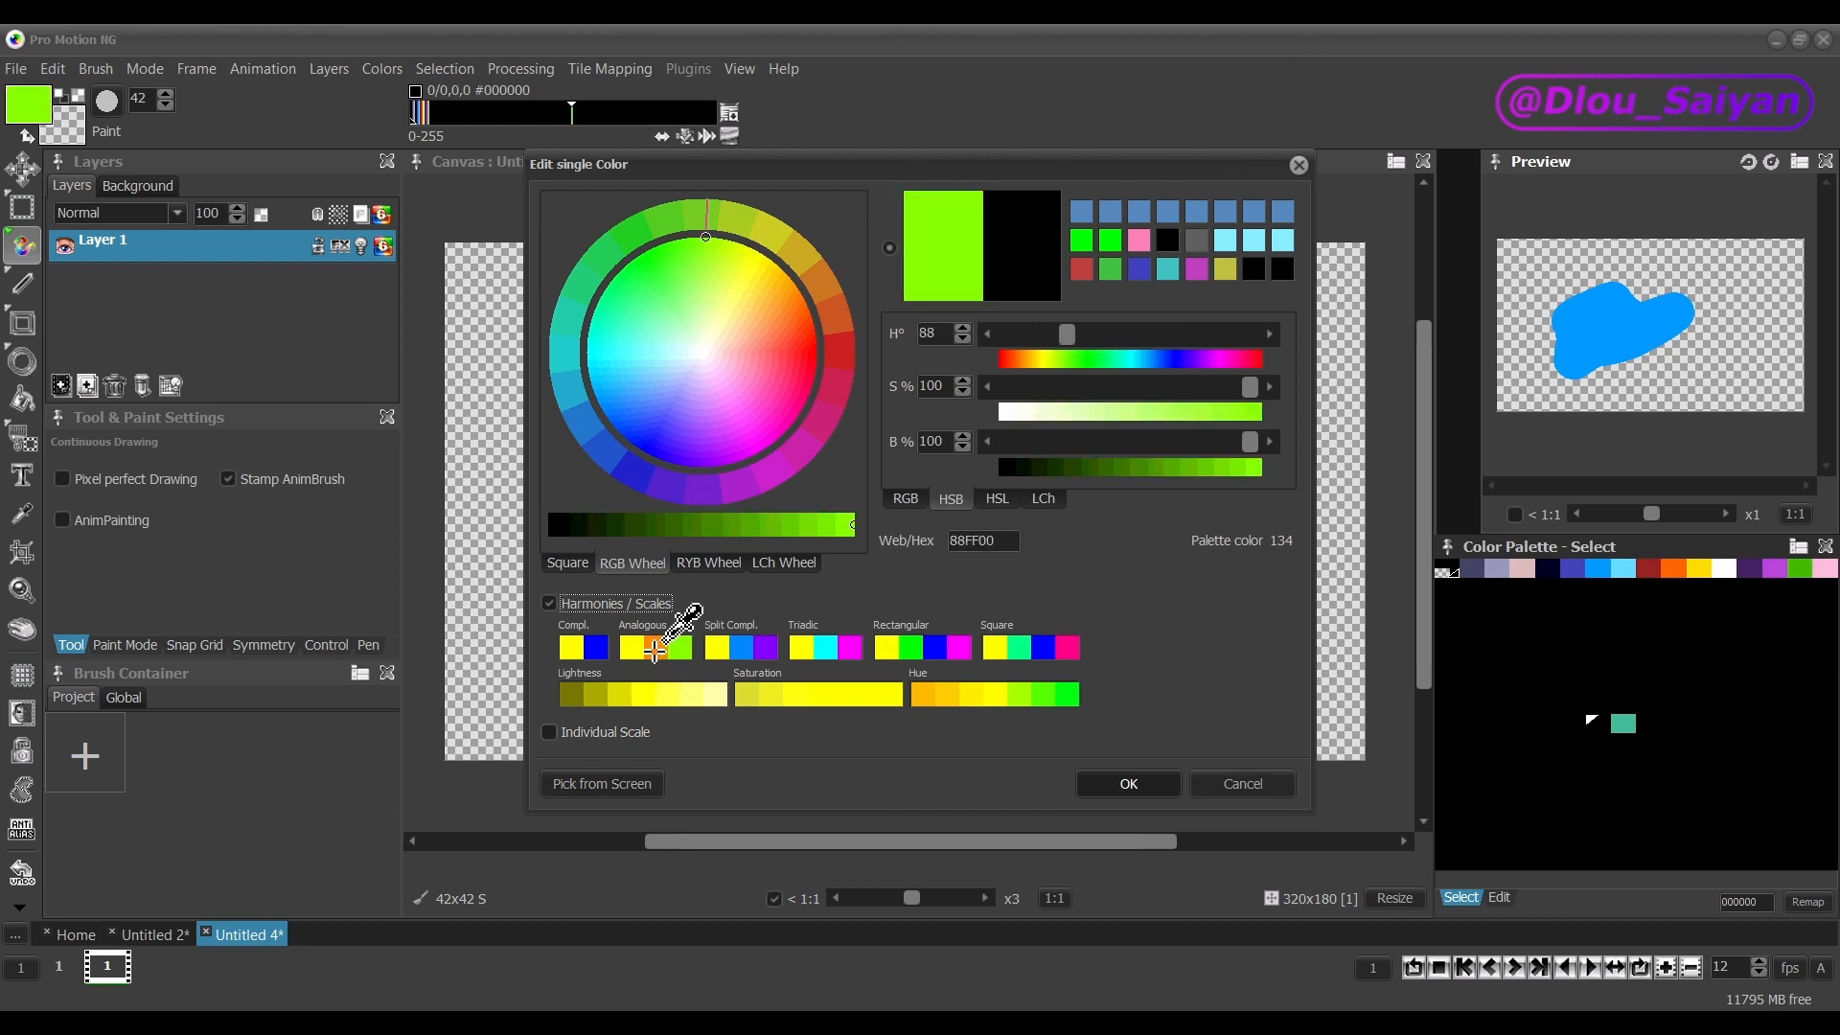
click(670, 650)
click(676, 651)
click(657, 650)
click(677, 650)
click(636, 648)
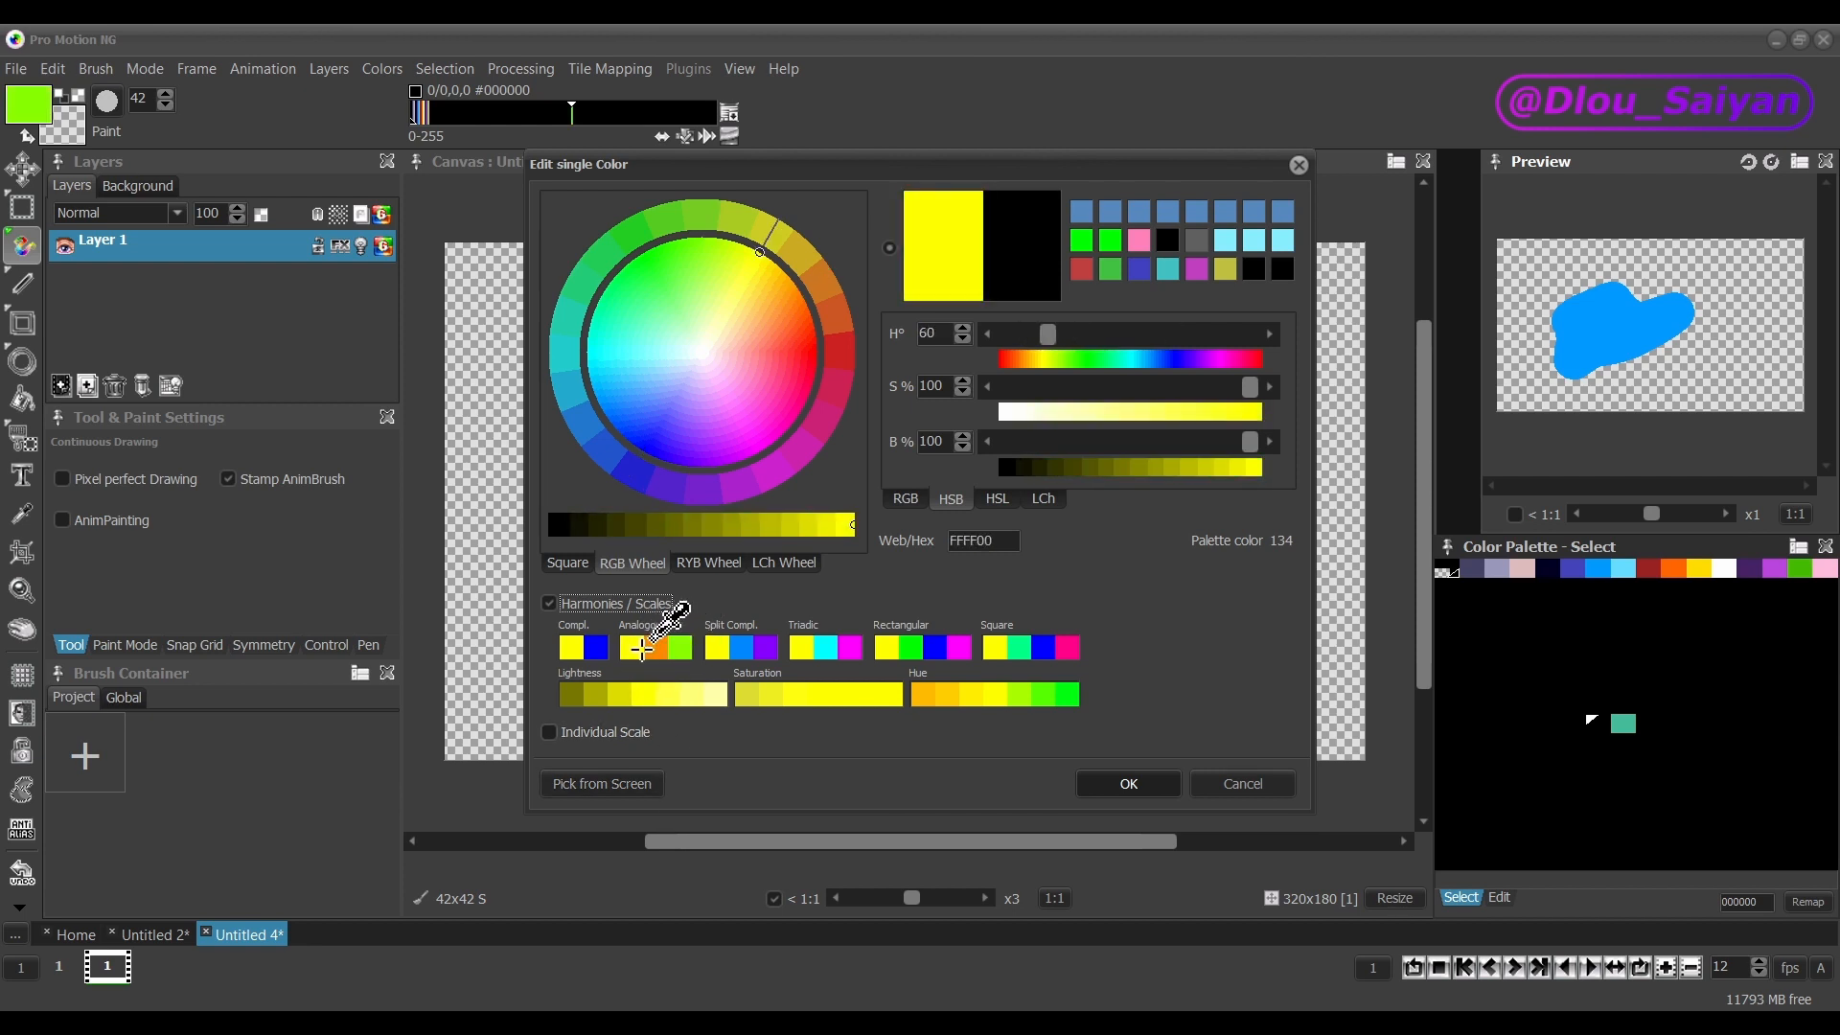
click(661, 650)
click(680, 649)
click(661, 650)
click(680, 649)
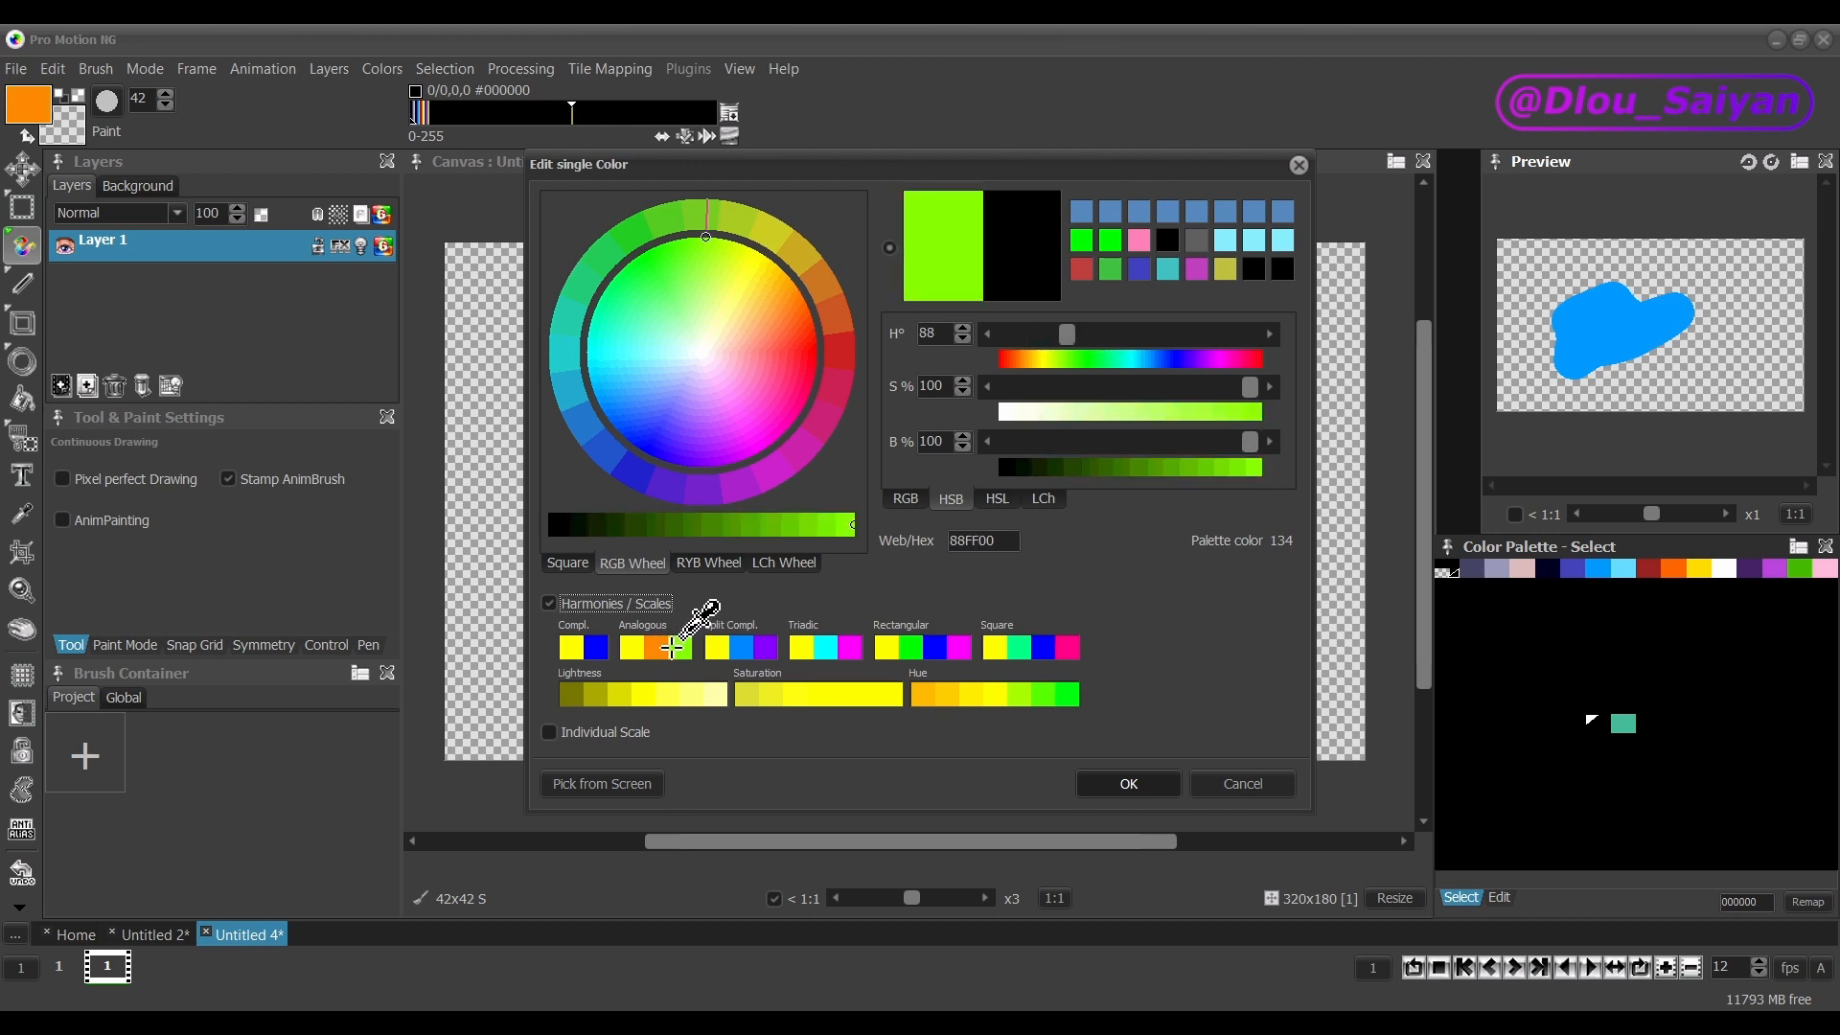
Compare the split-complementary yellow, blue 0088FF and purple 8800FF on the wheel, and return to the complementary pair's yellow FFFF00.
click(717, 648)
click(740, 648)
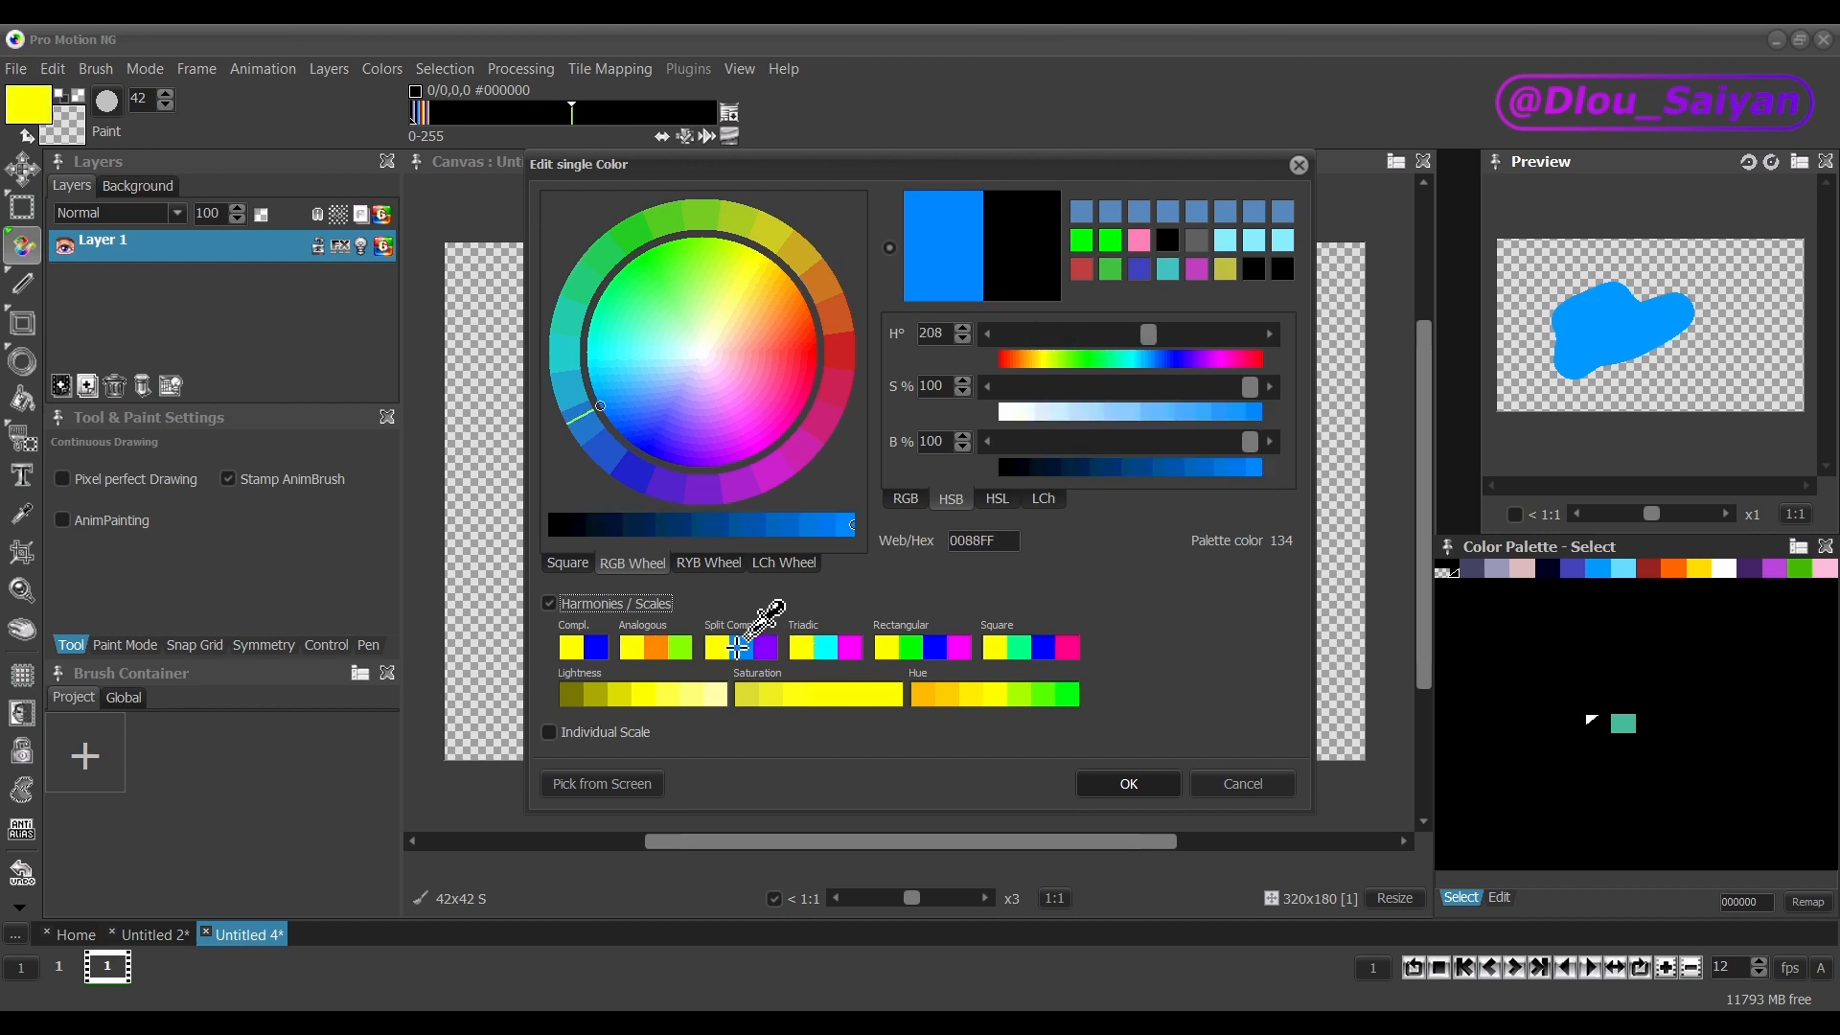
click(766, 649)
click(740, 648)
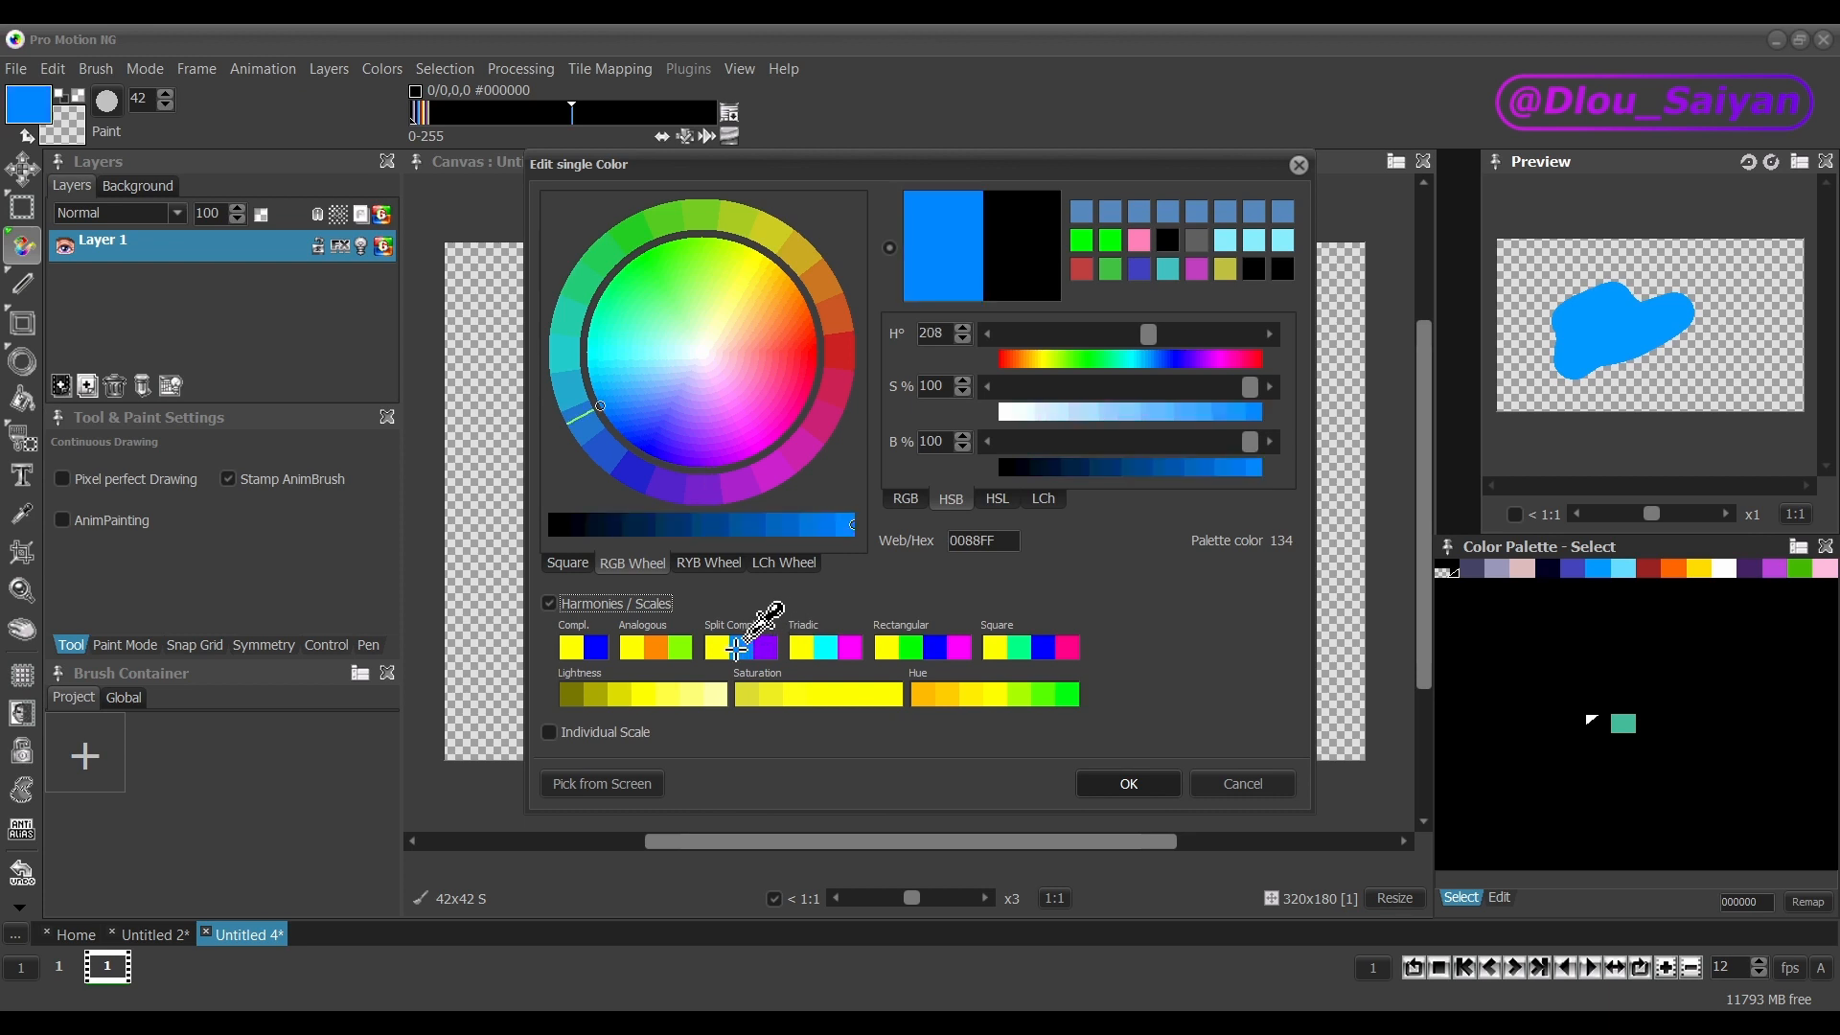
click(721, 648)
click(743, 649)
click(762, 649)
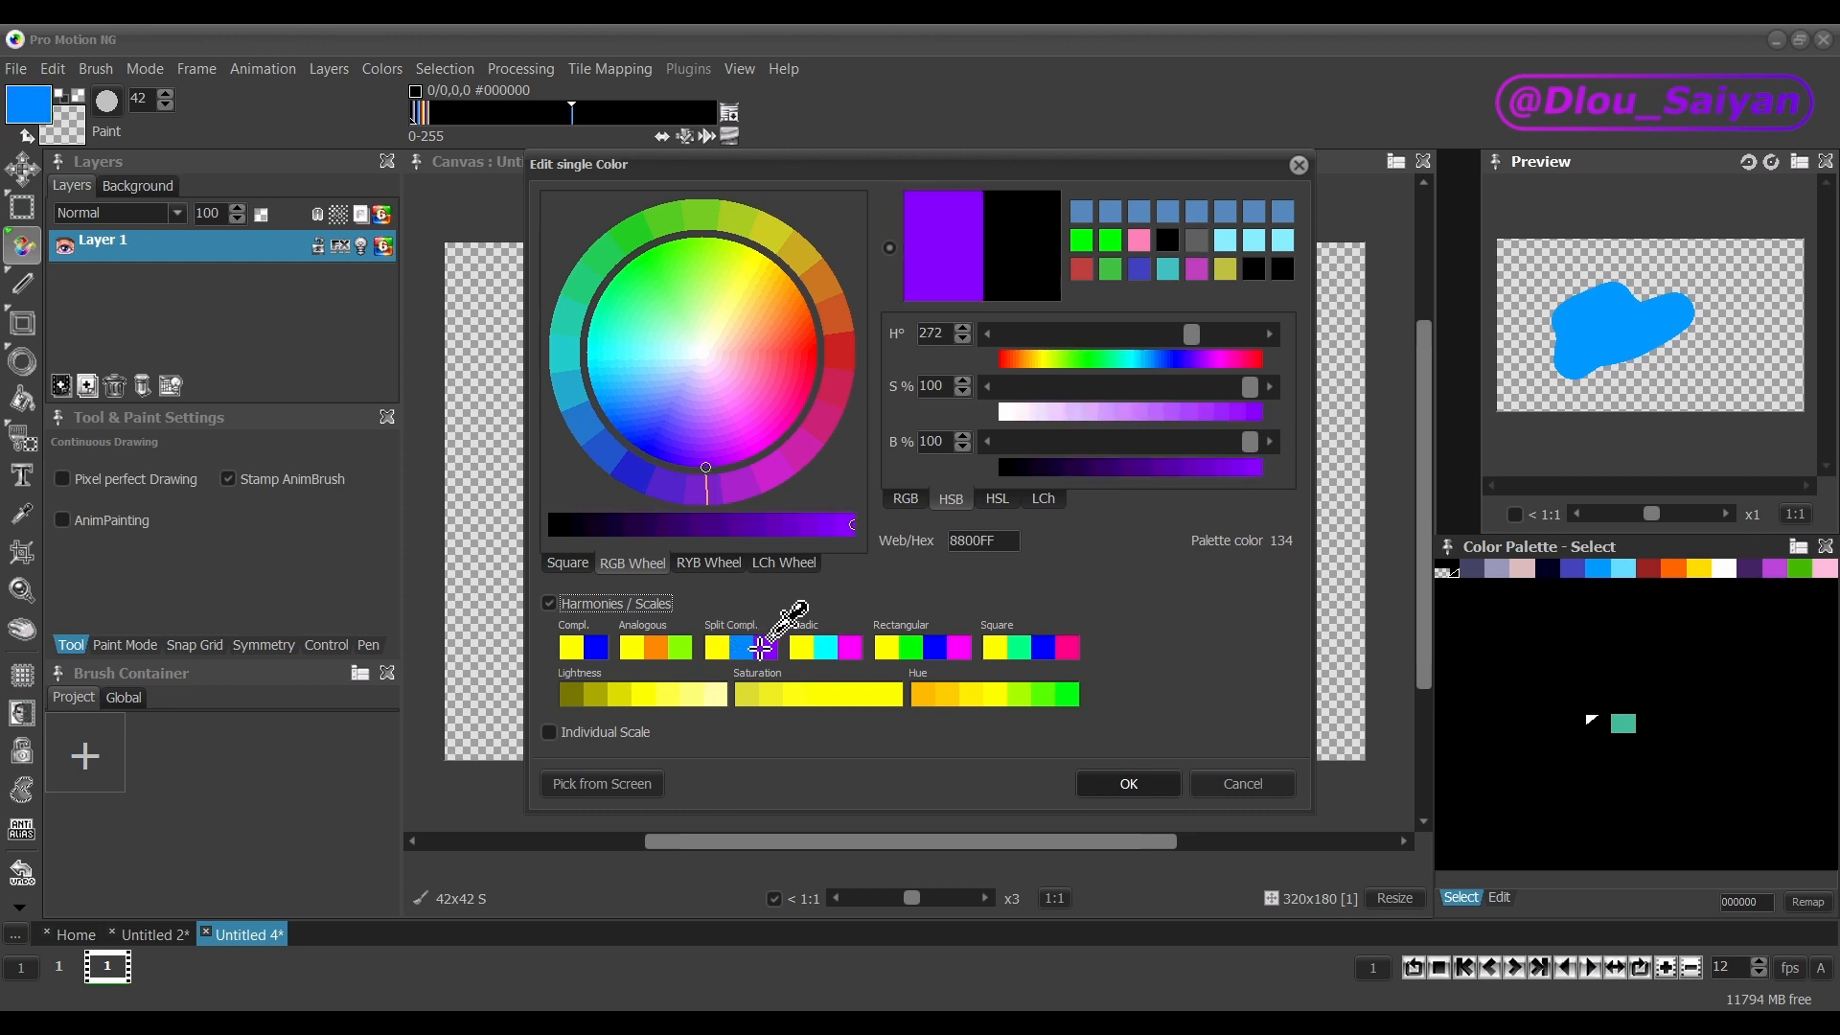
click(741, 648)
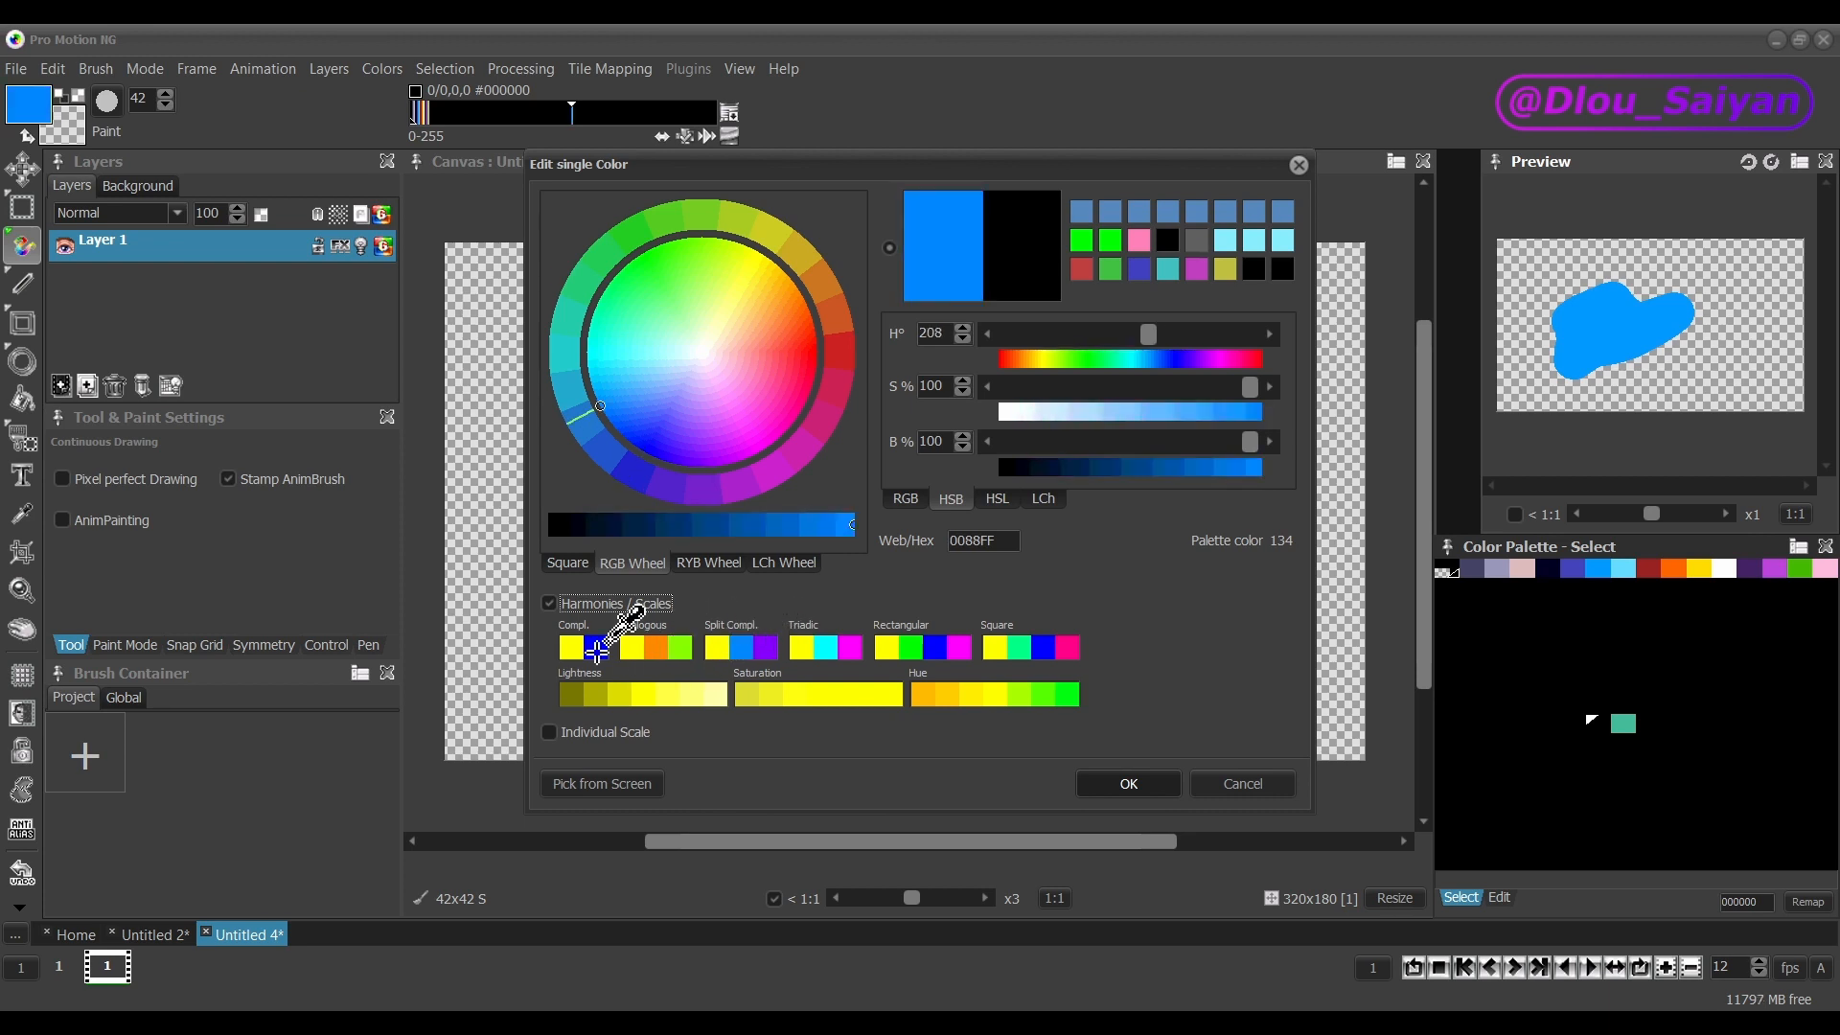
click(572, 648)
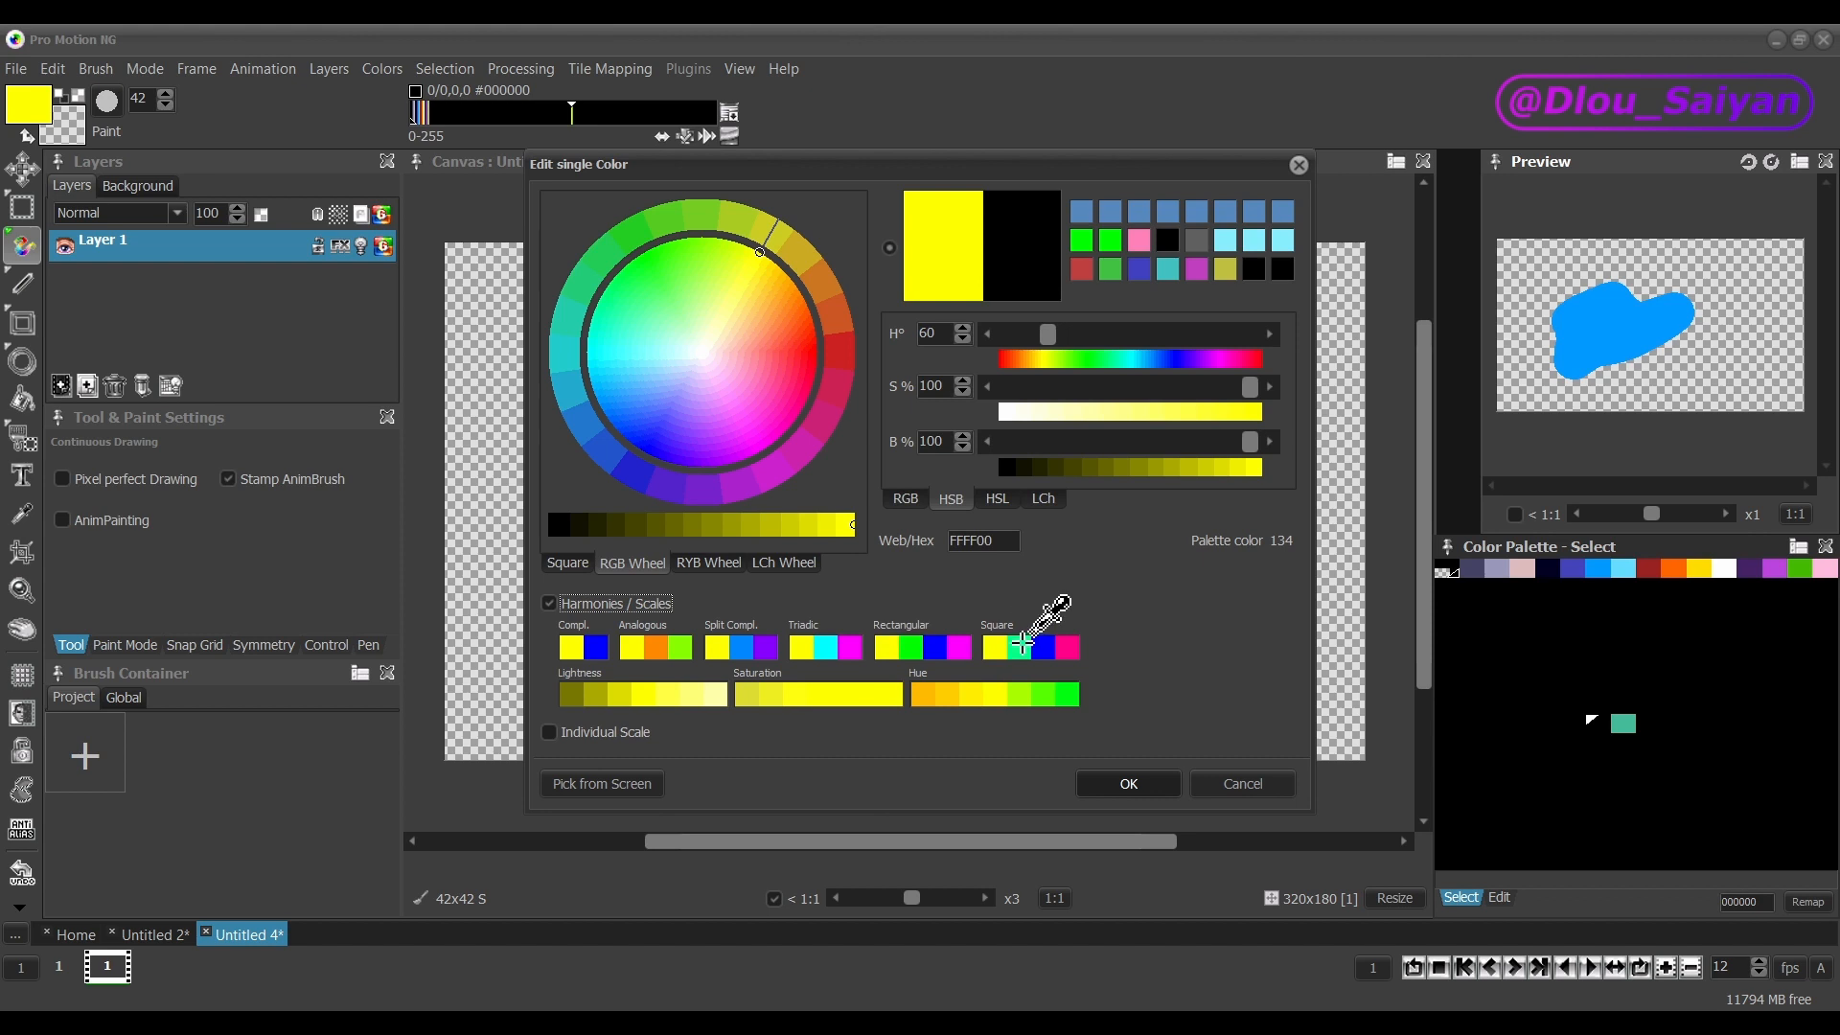
Pick the triadic cyan, magenta and yellow swatches to compare their wheel positions, ending on magenta FF00FF.
click(826, 648)
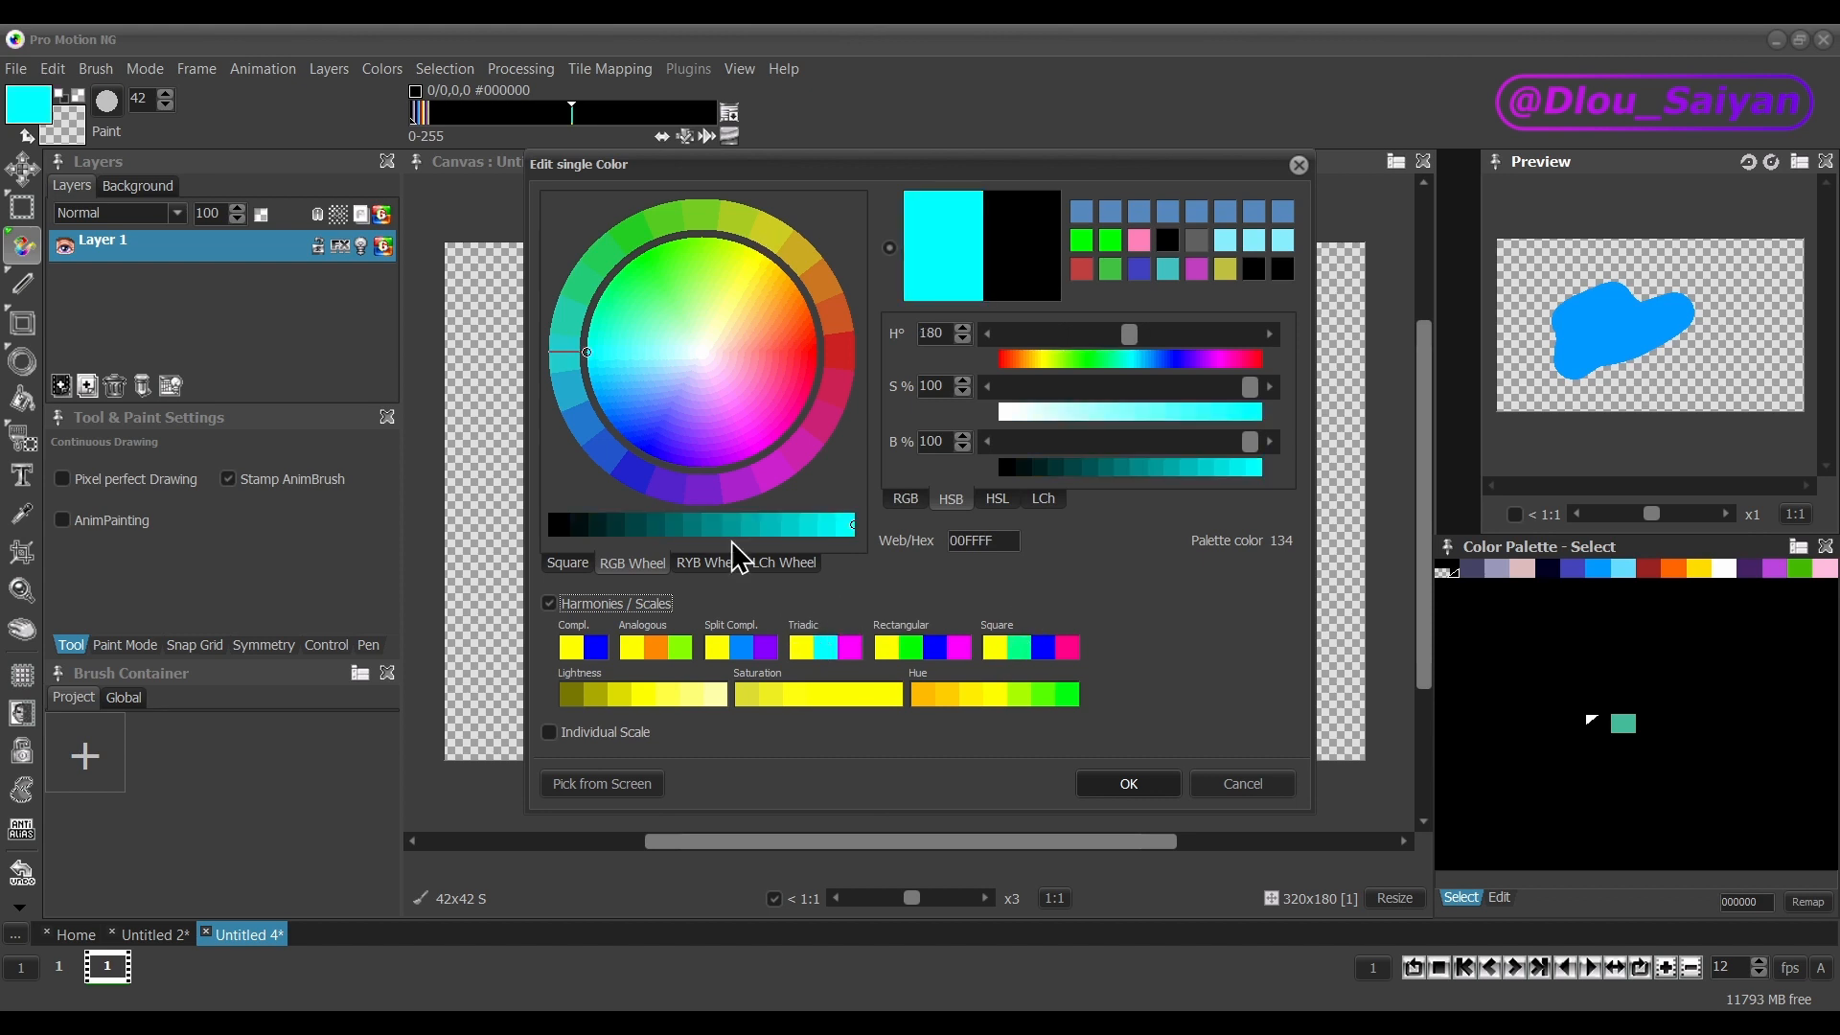
click(850, 648)
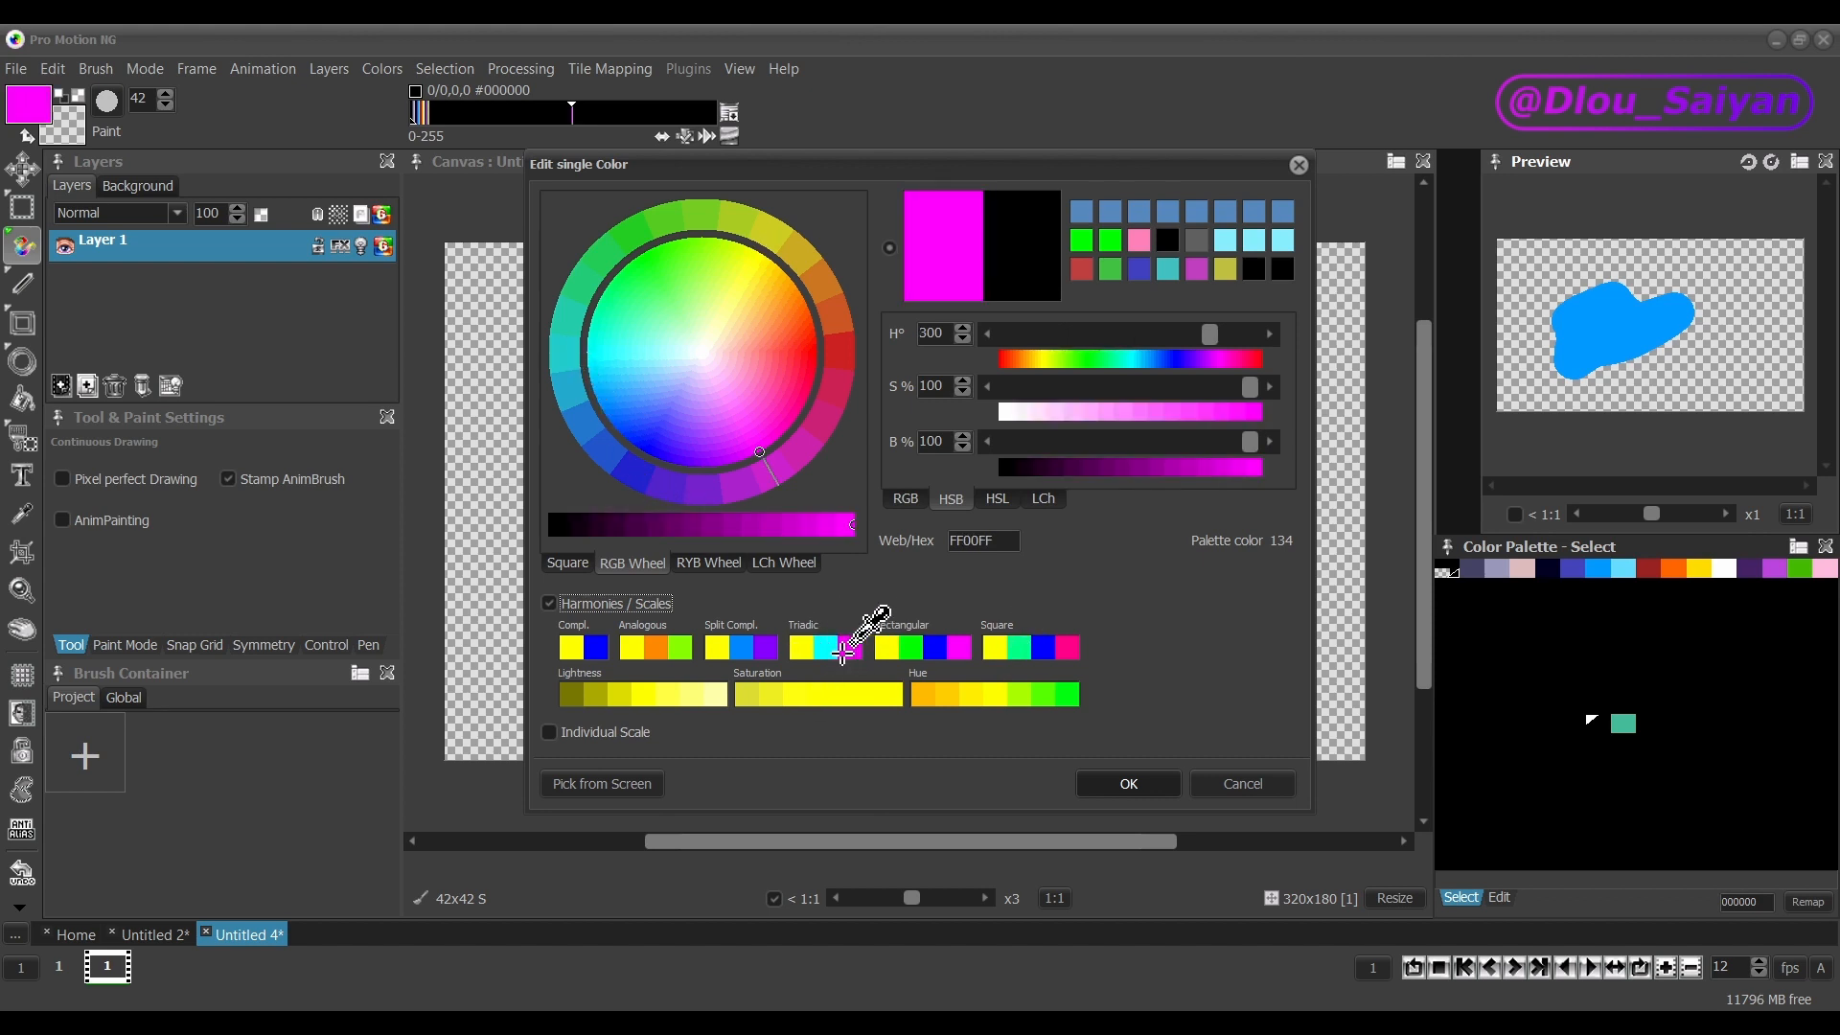
click(801, 649)
click(826, 647)
click(850, 648)
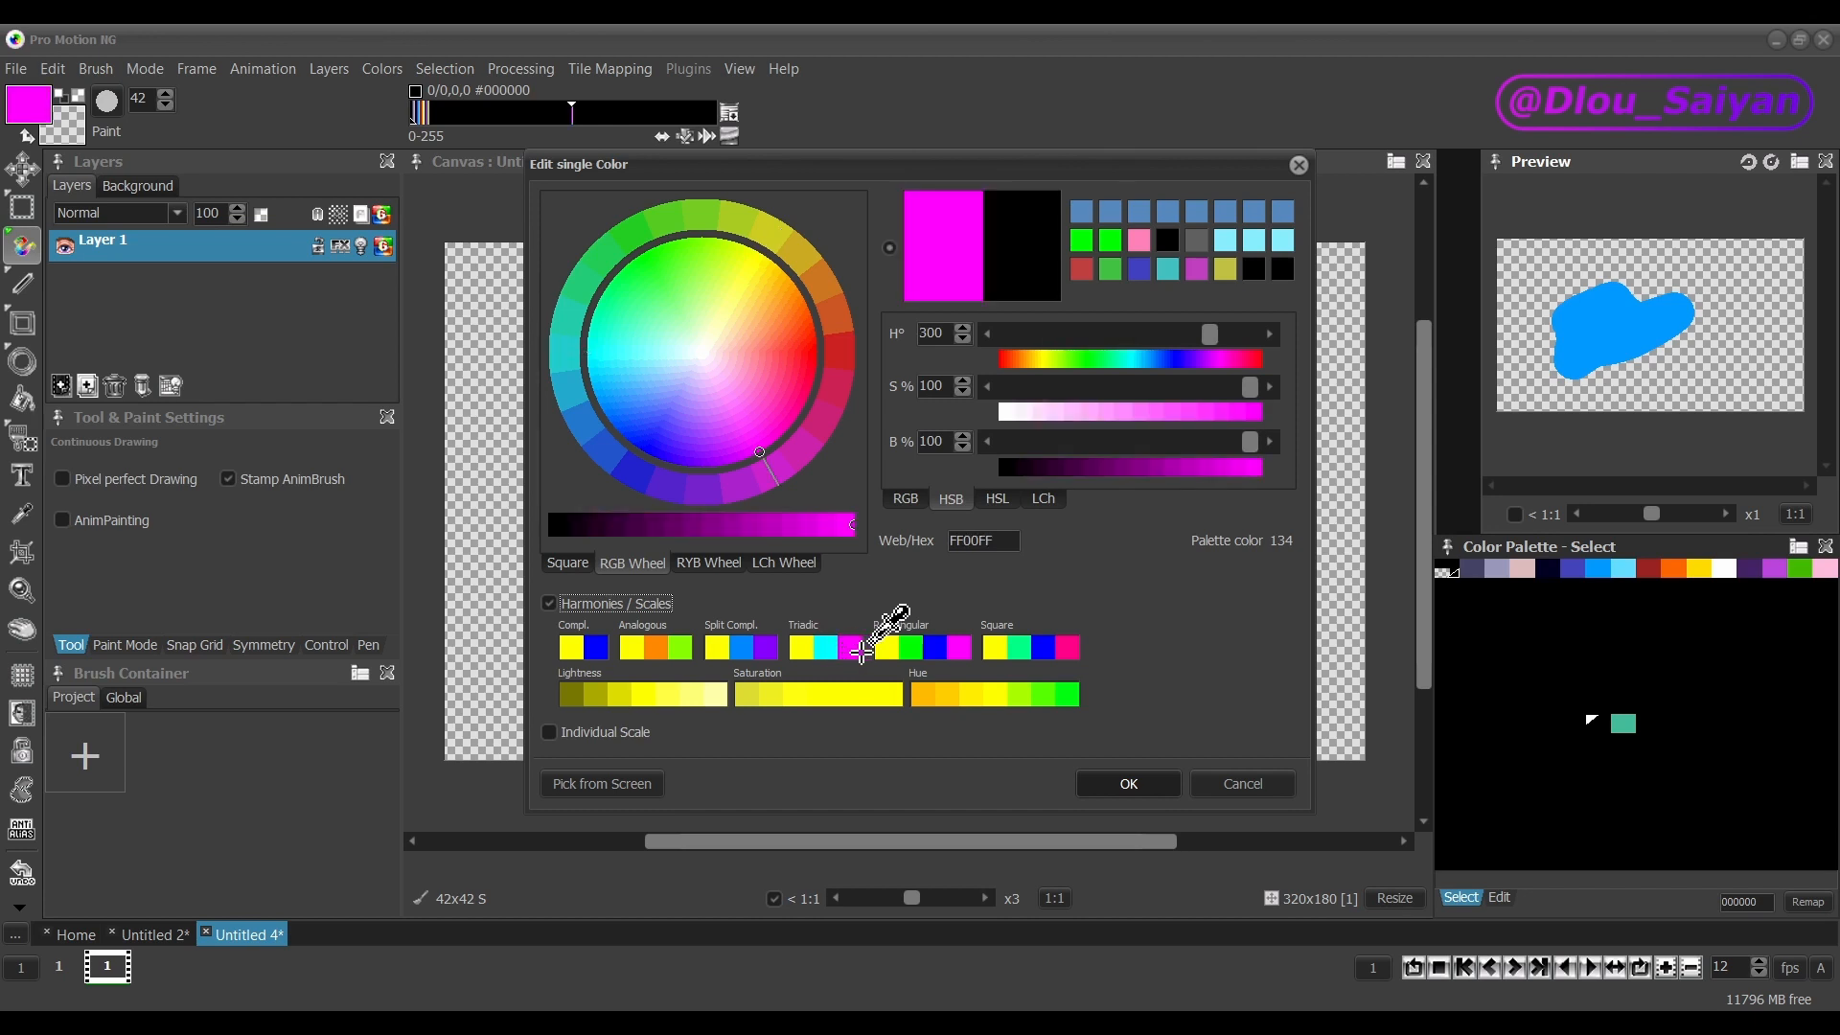
Pick the rectangular harmony's yellow, green, blue and magenta swatches in turn, ending back on yellow FFFF00.
click(881, 649)
click(907, 648)
click(932, 648)
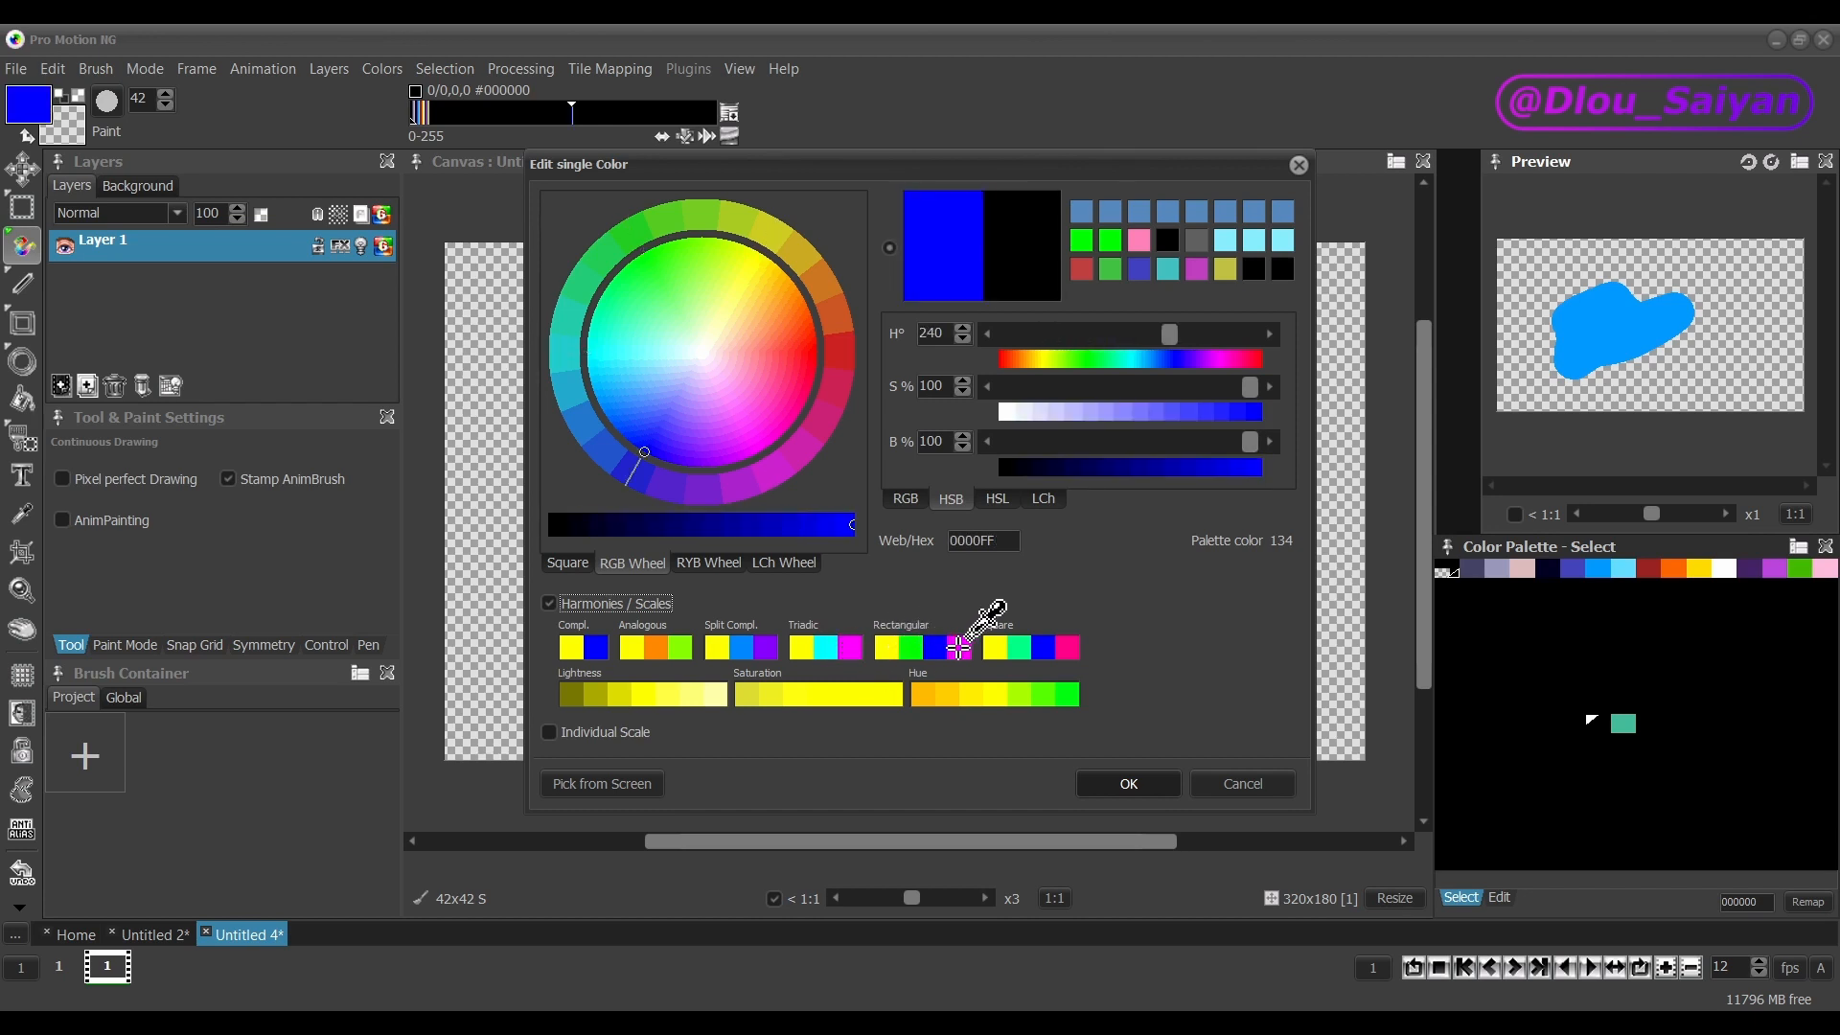
click(953, 648)
click(882, 648)
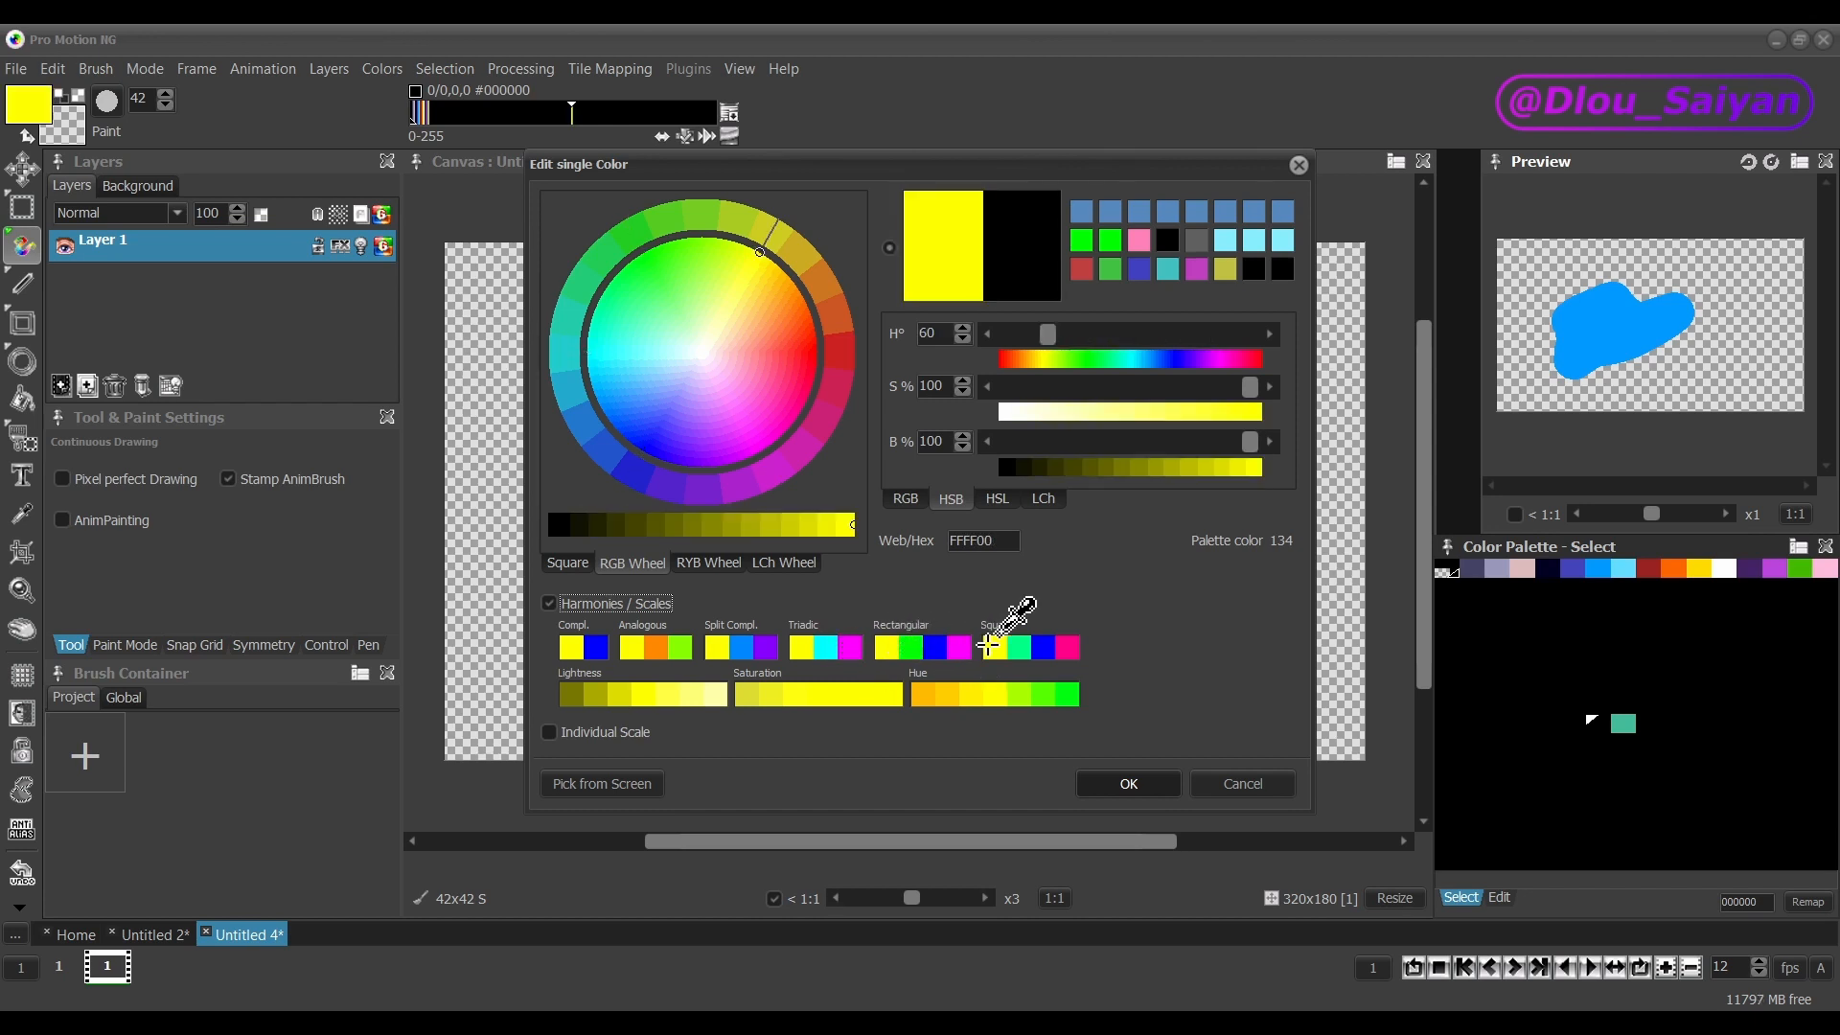
Pick the square harmony's green, blue and pink FF0088 swatches in turn, and return to its yellow.
click(1014, 648)
click(1043, 648)
click(1066, 648)
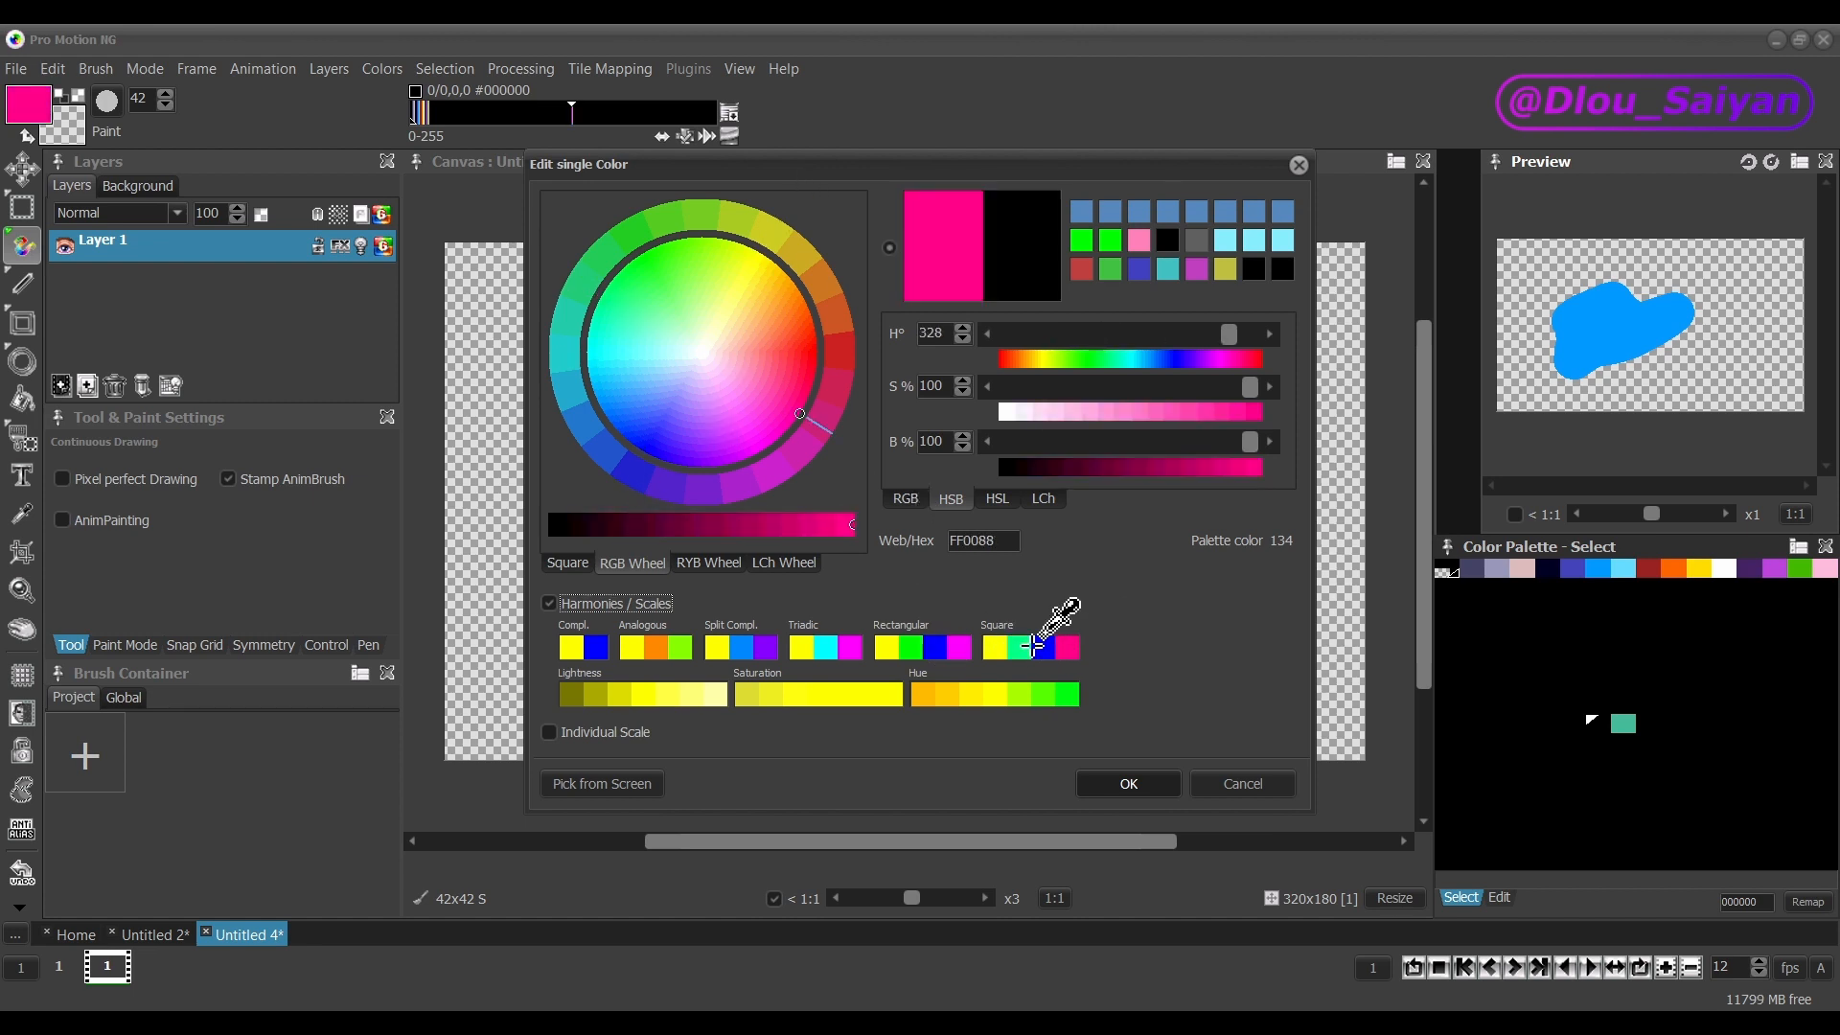
click(992, 642)
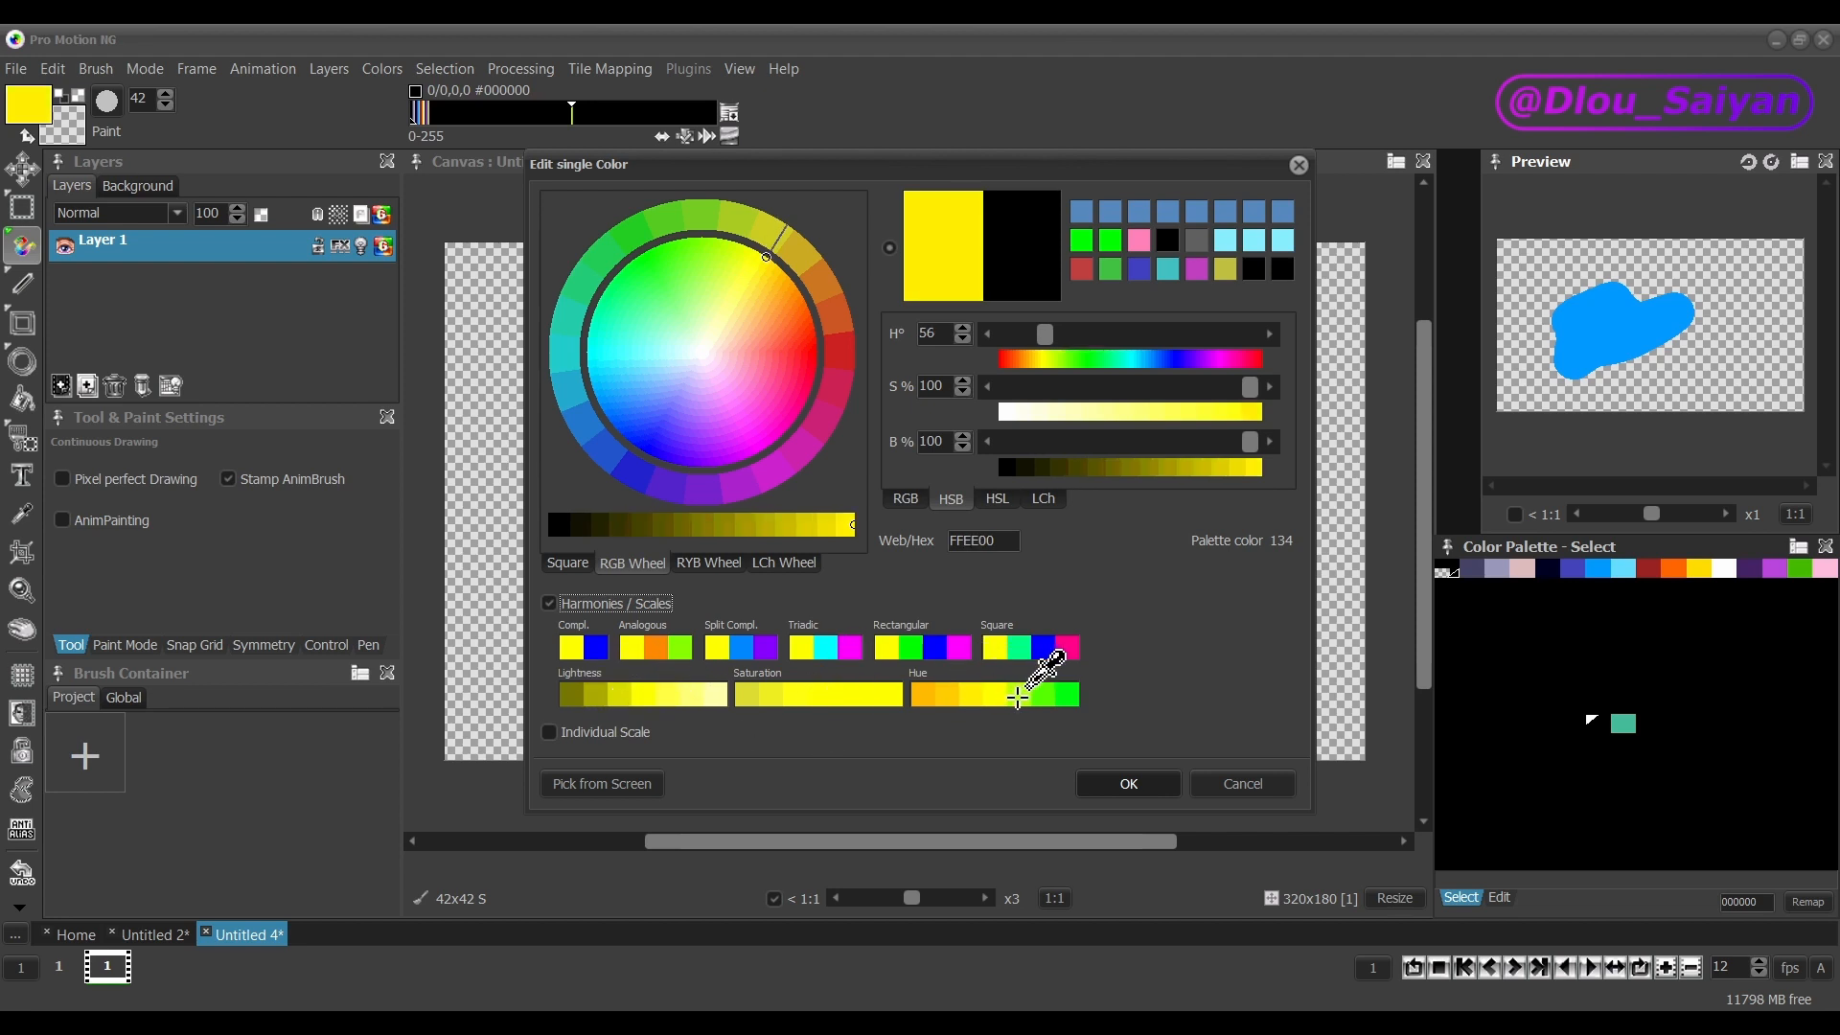
Try colors from the hue scale, ending on yellow FFEE00, and show the Individual Scale section.
click(1052, 694)
click(961, 695)
click(551, 734)
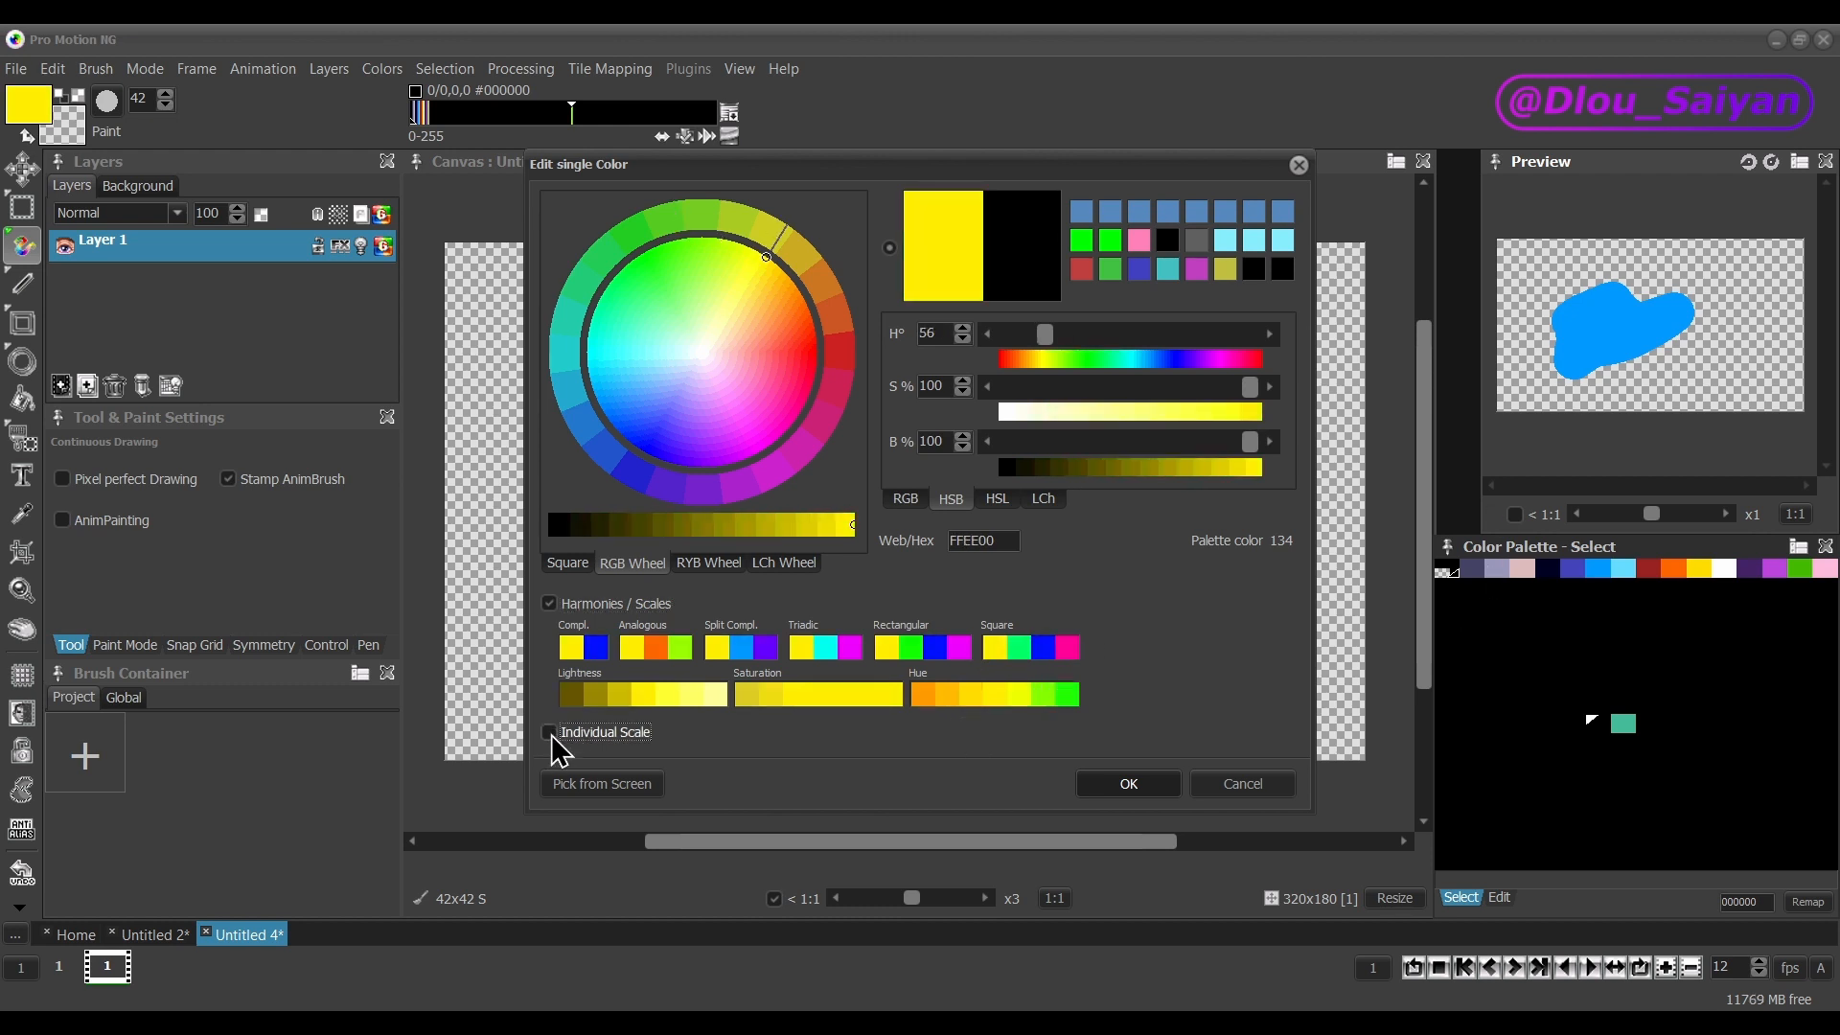
click(552, 736)
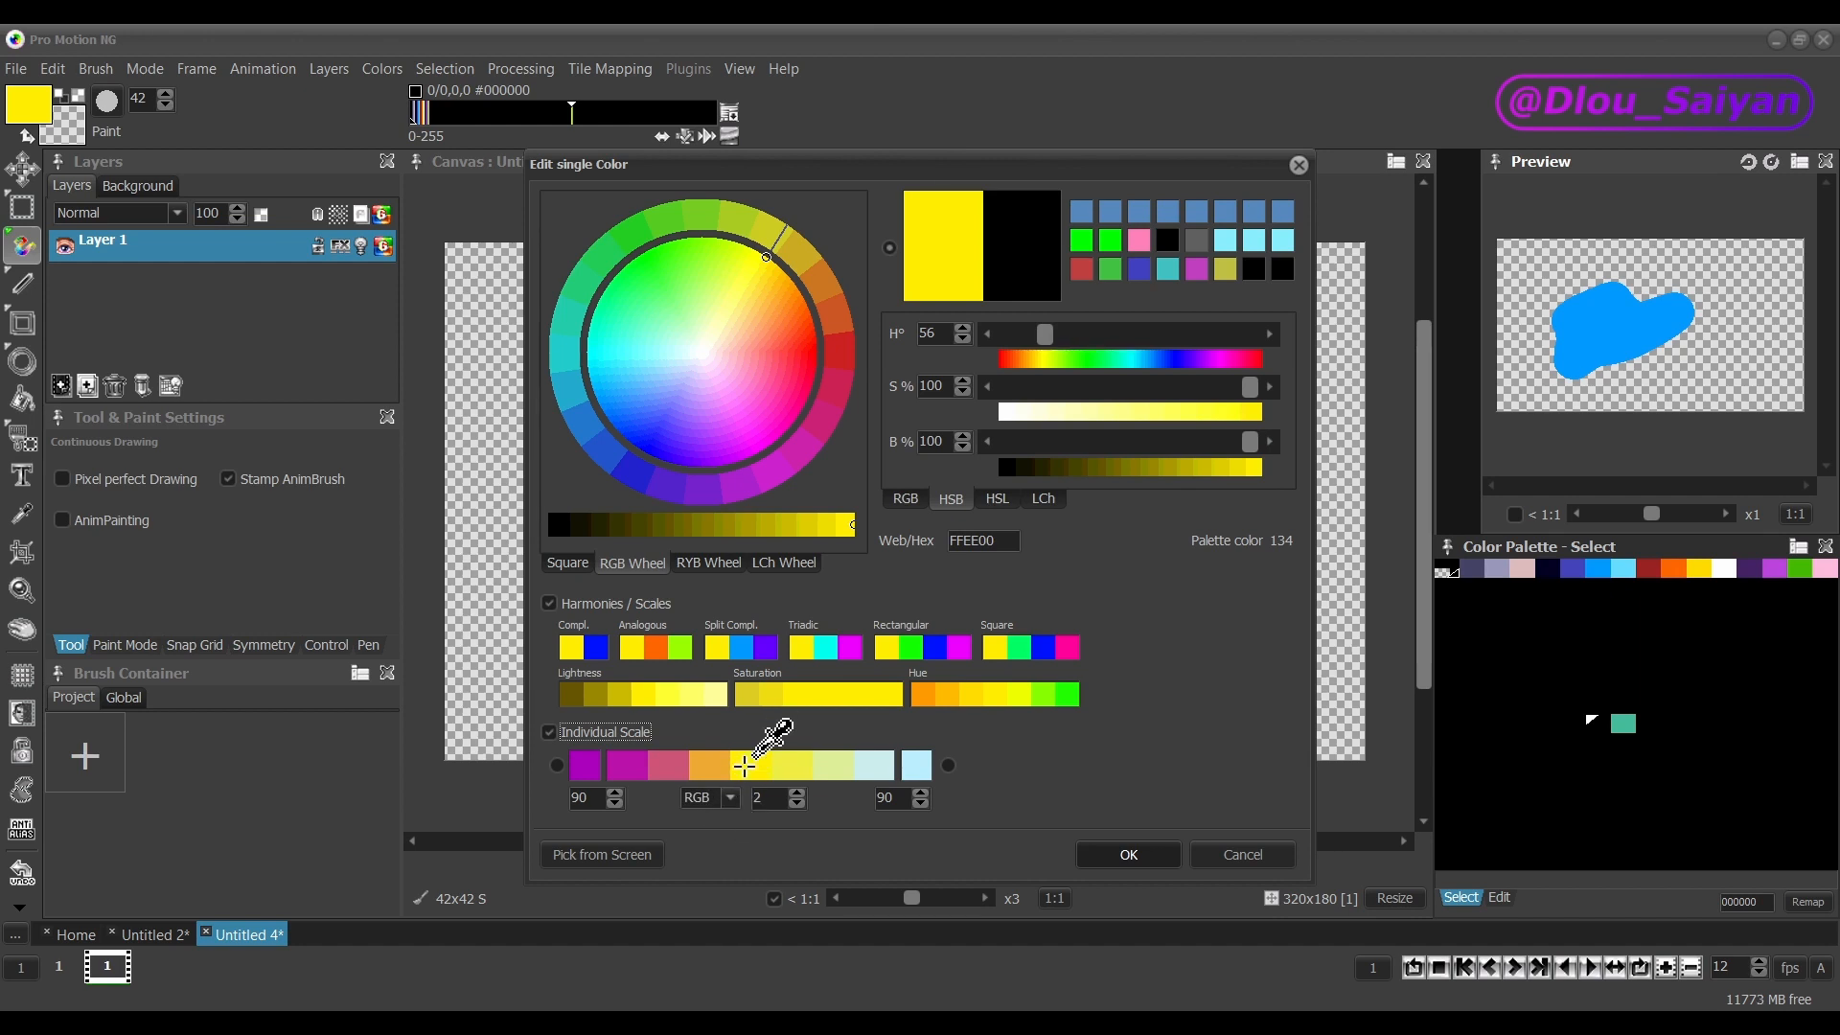
Set the individual scale's start color to red BB0022 and its end color to blue 0000FF, keeping yellow between them.
click(559, 769)
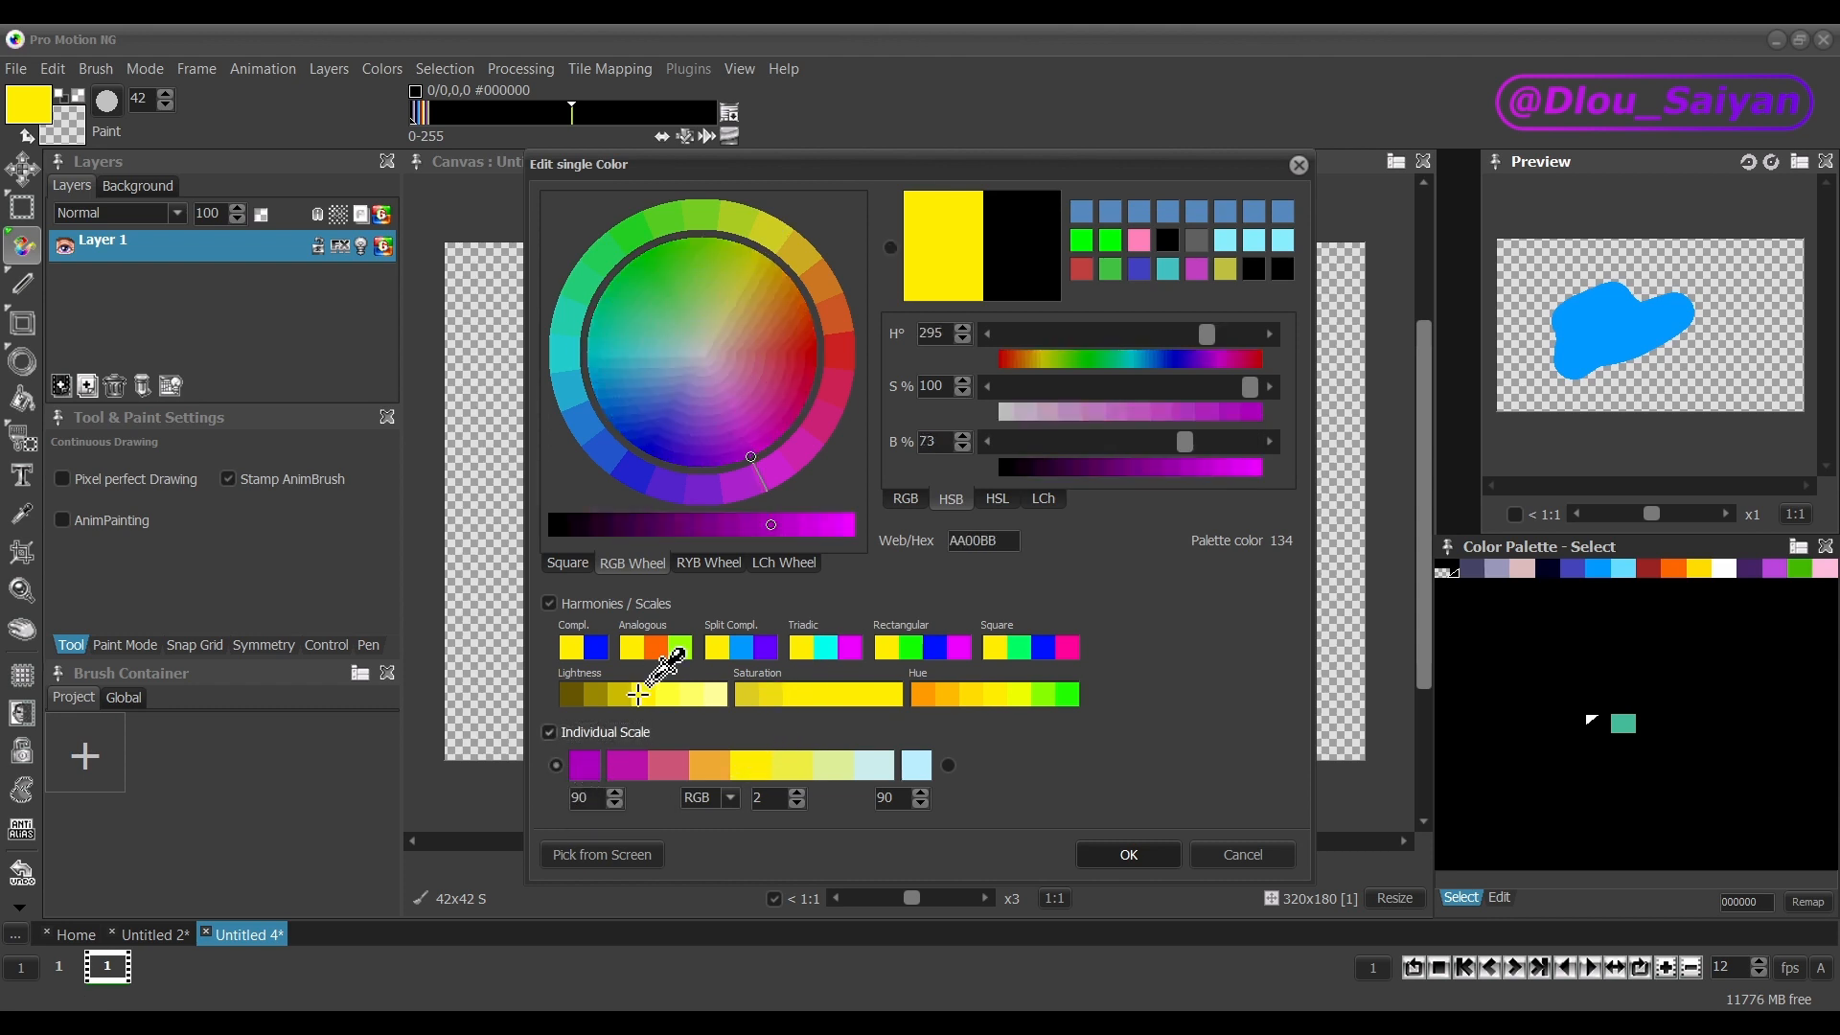
drag(800, 411, 851, 393)
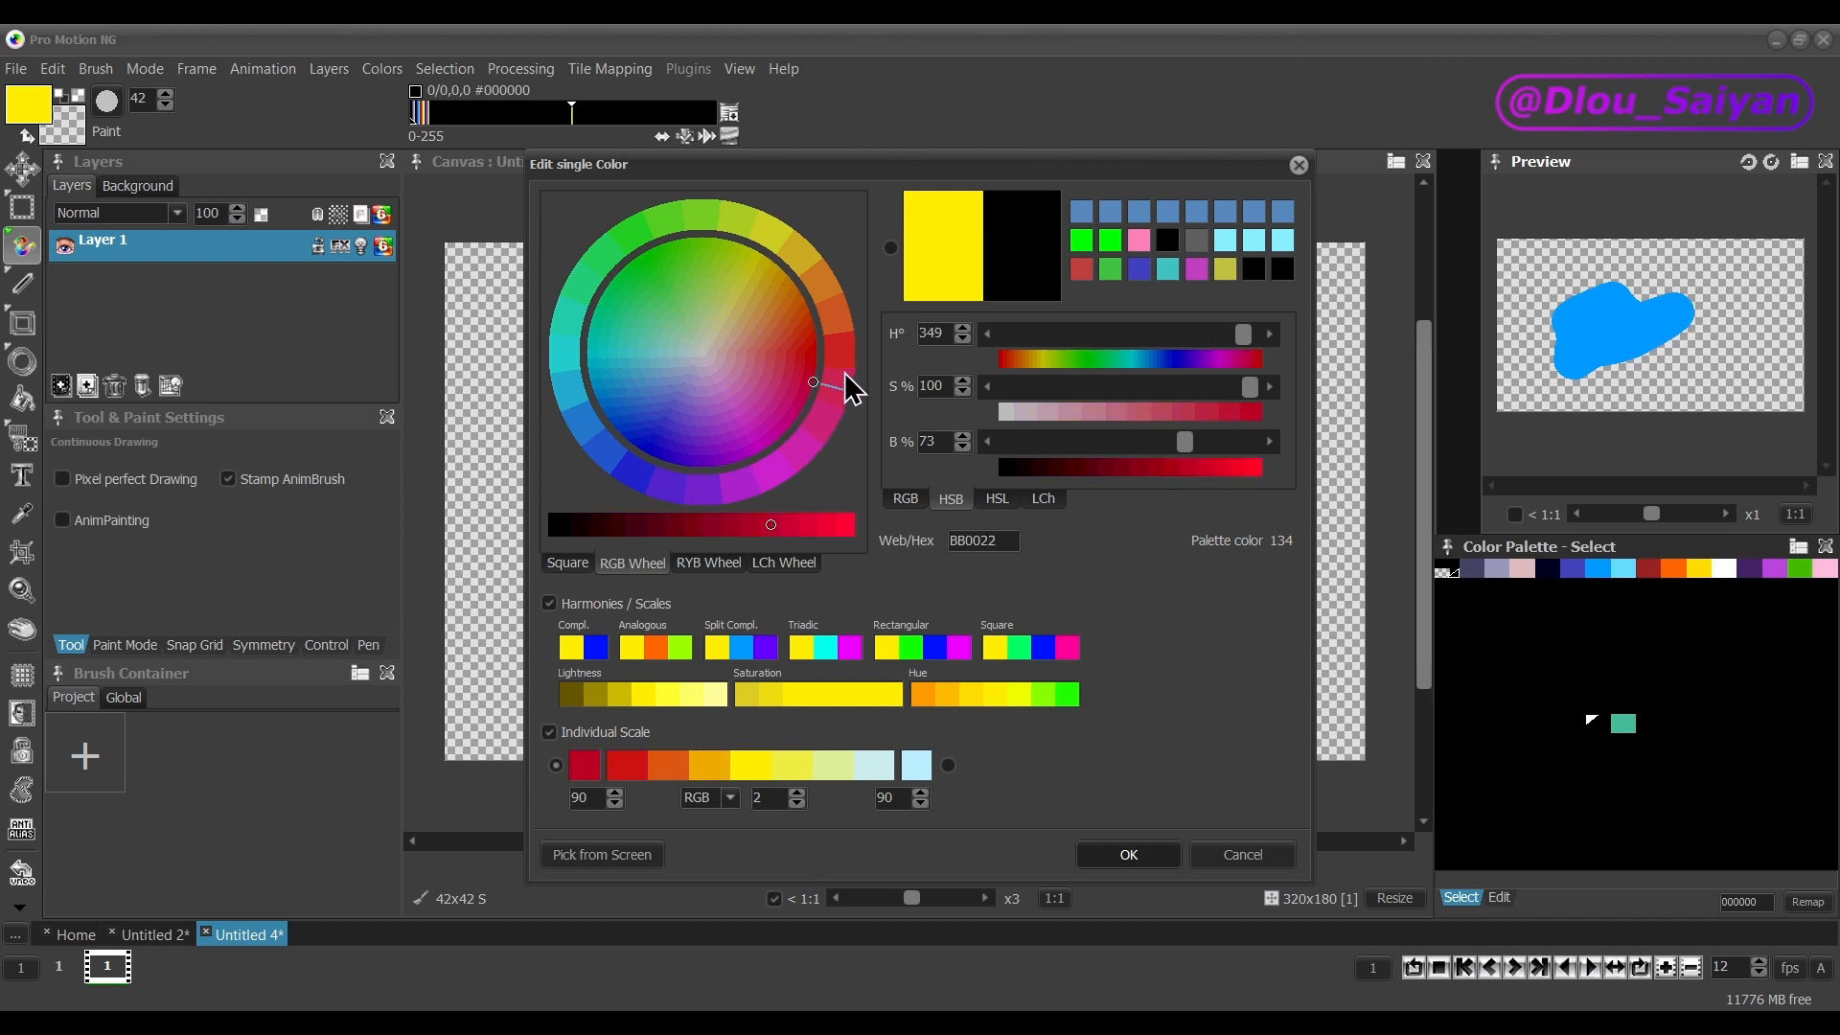
click(748, 772)
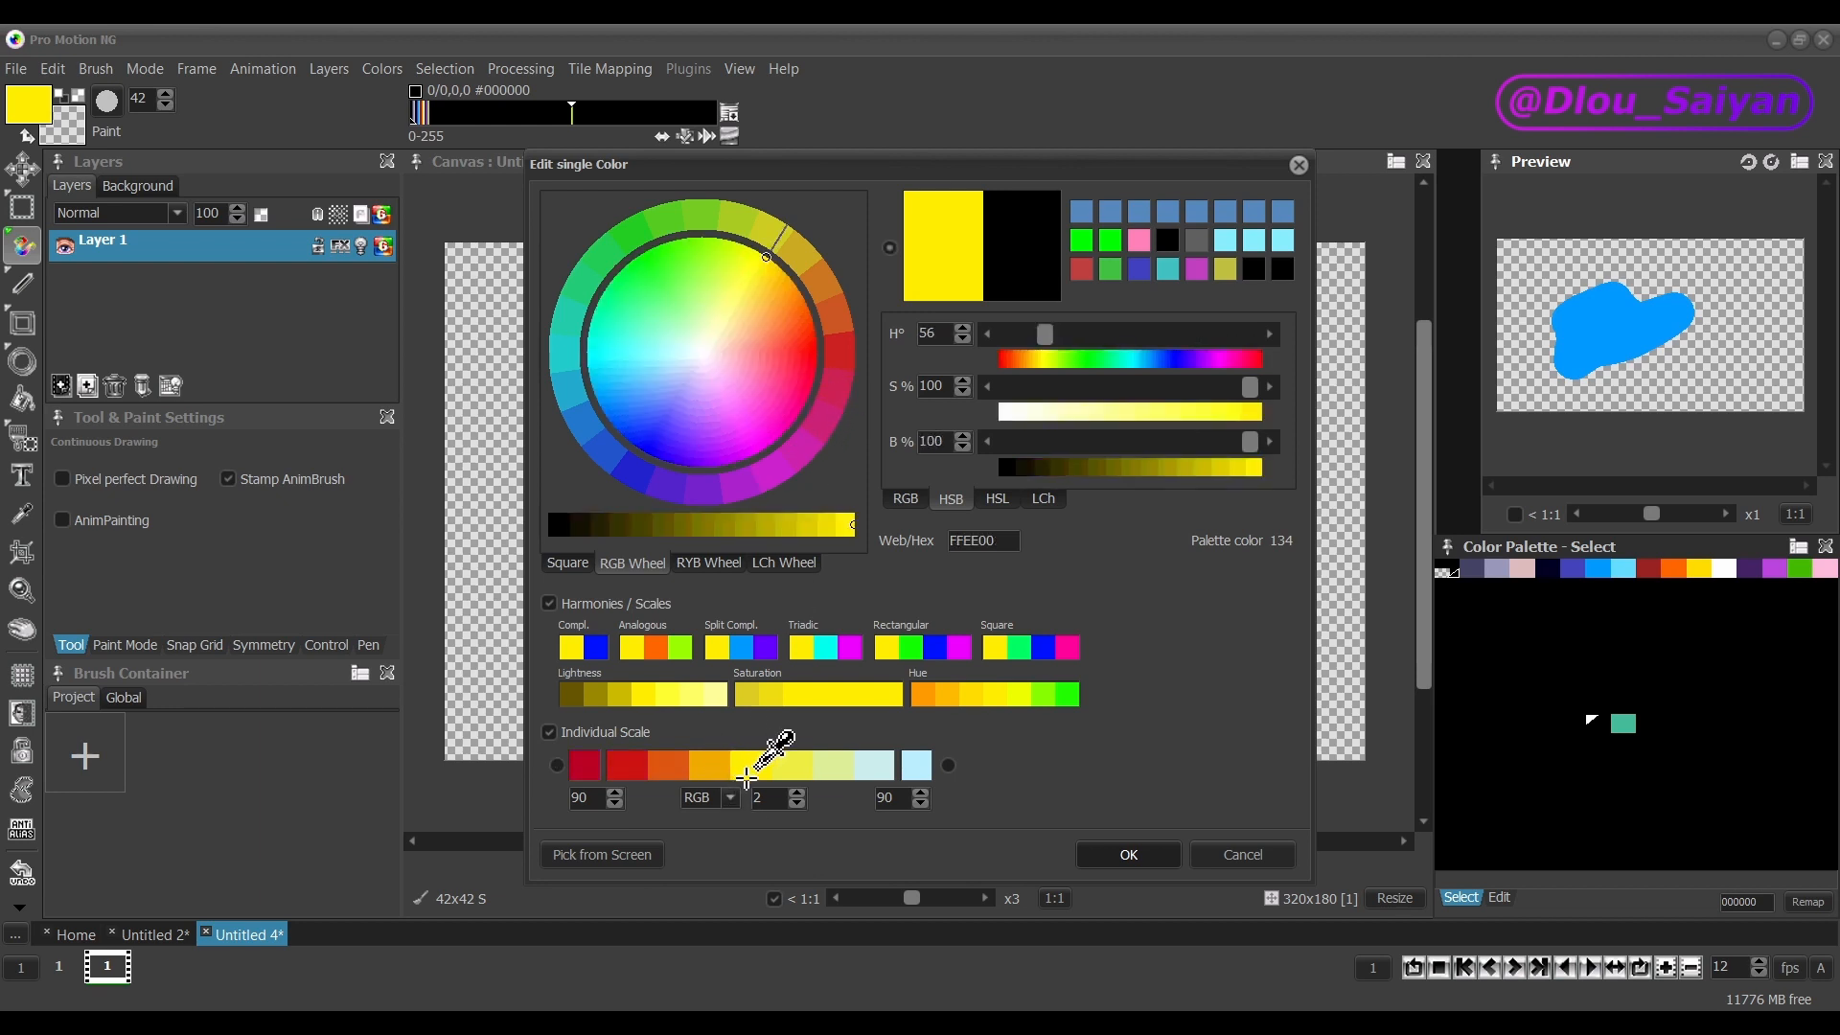
click(948, 765)
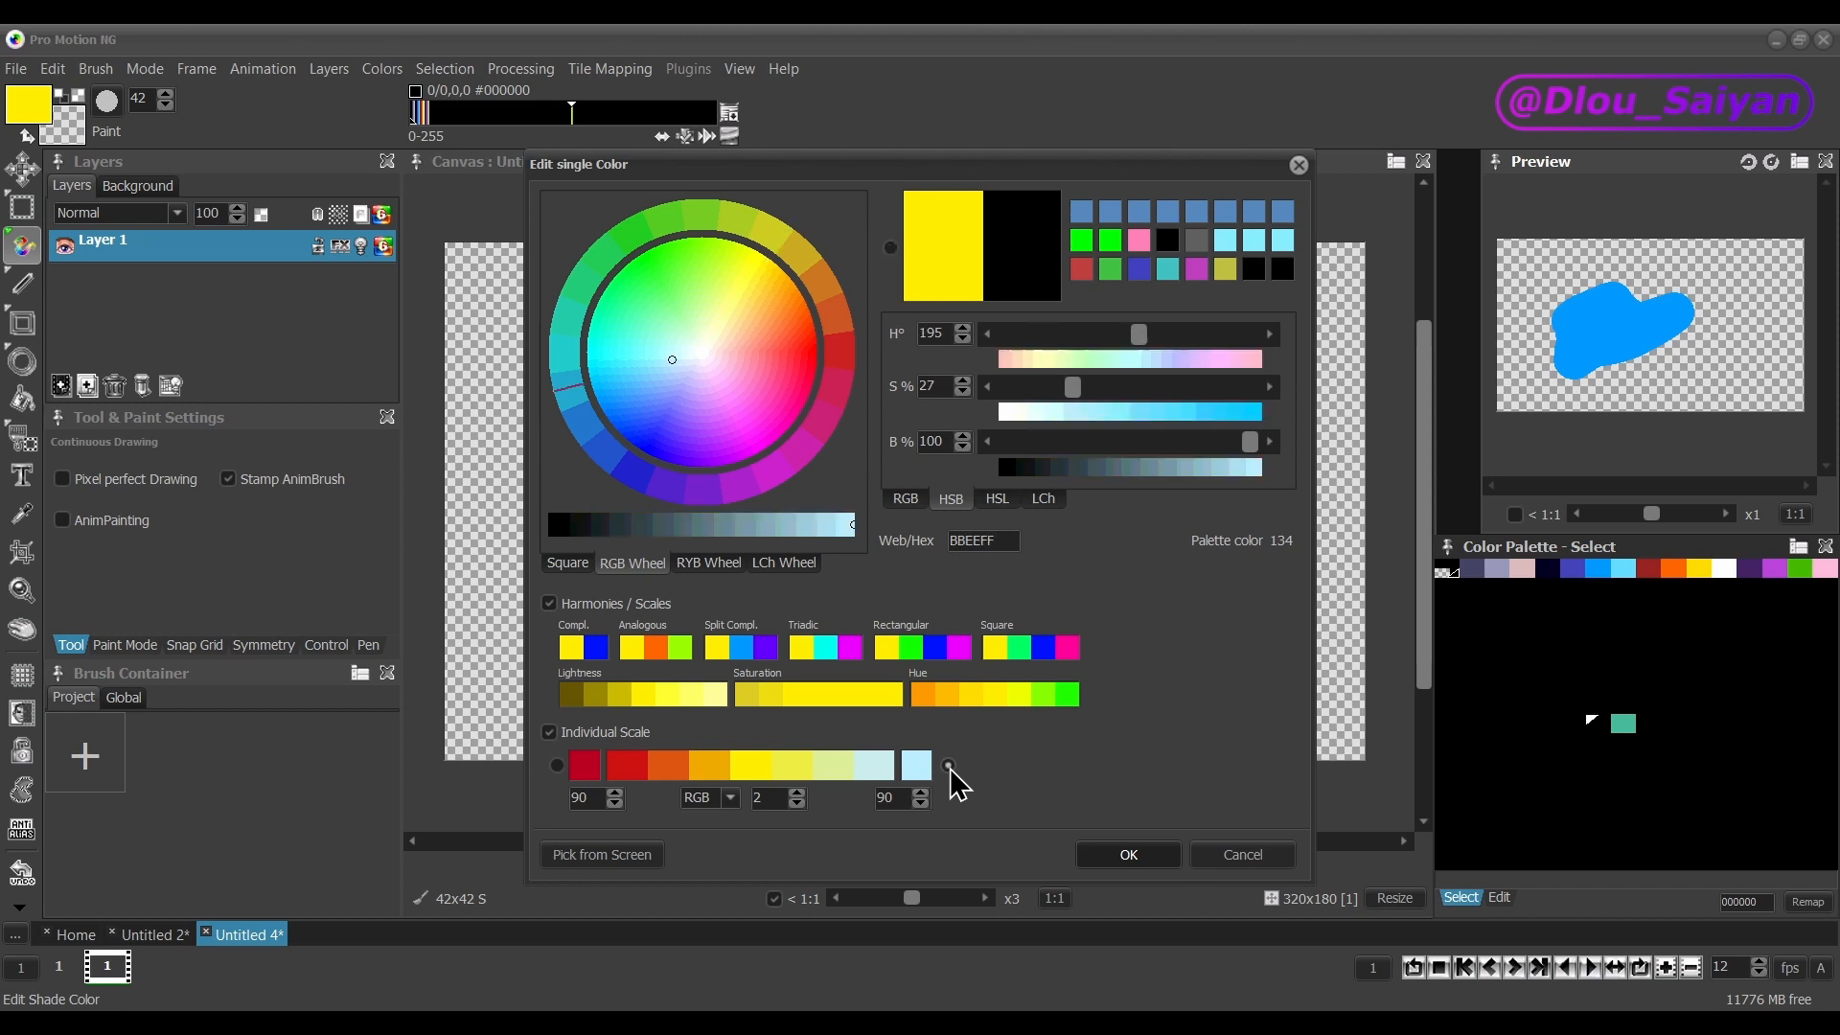
drag(717, 396, 627, 484)
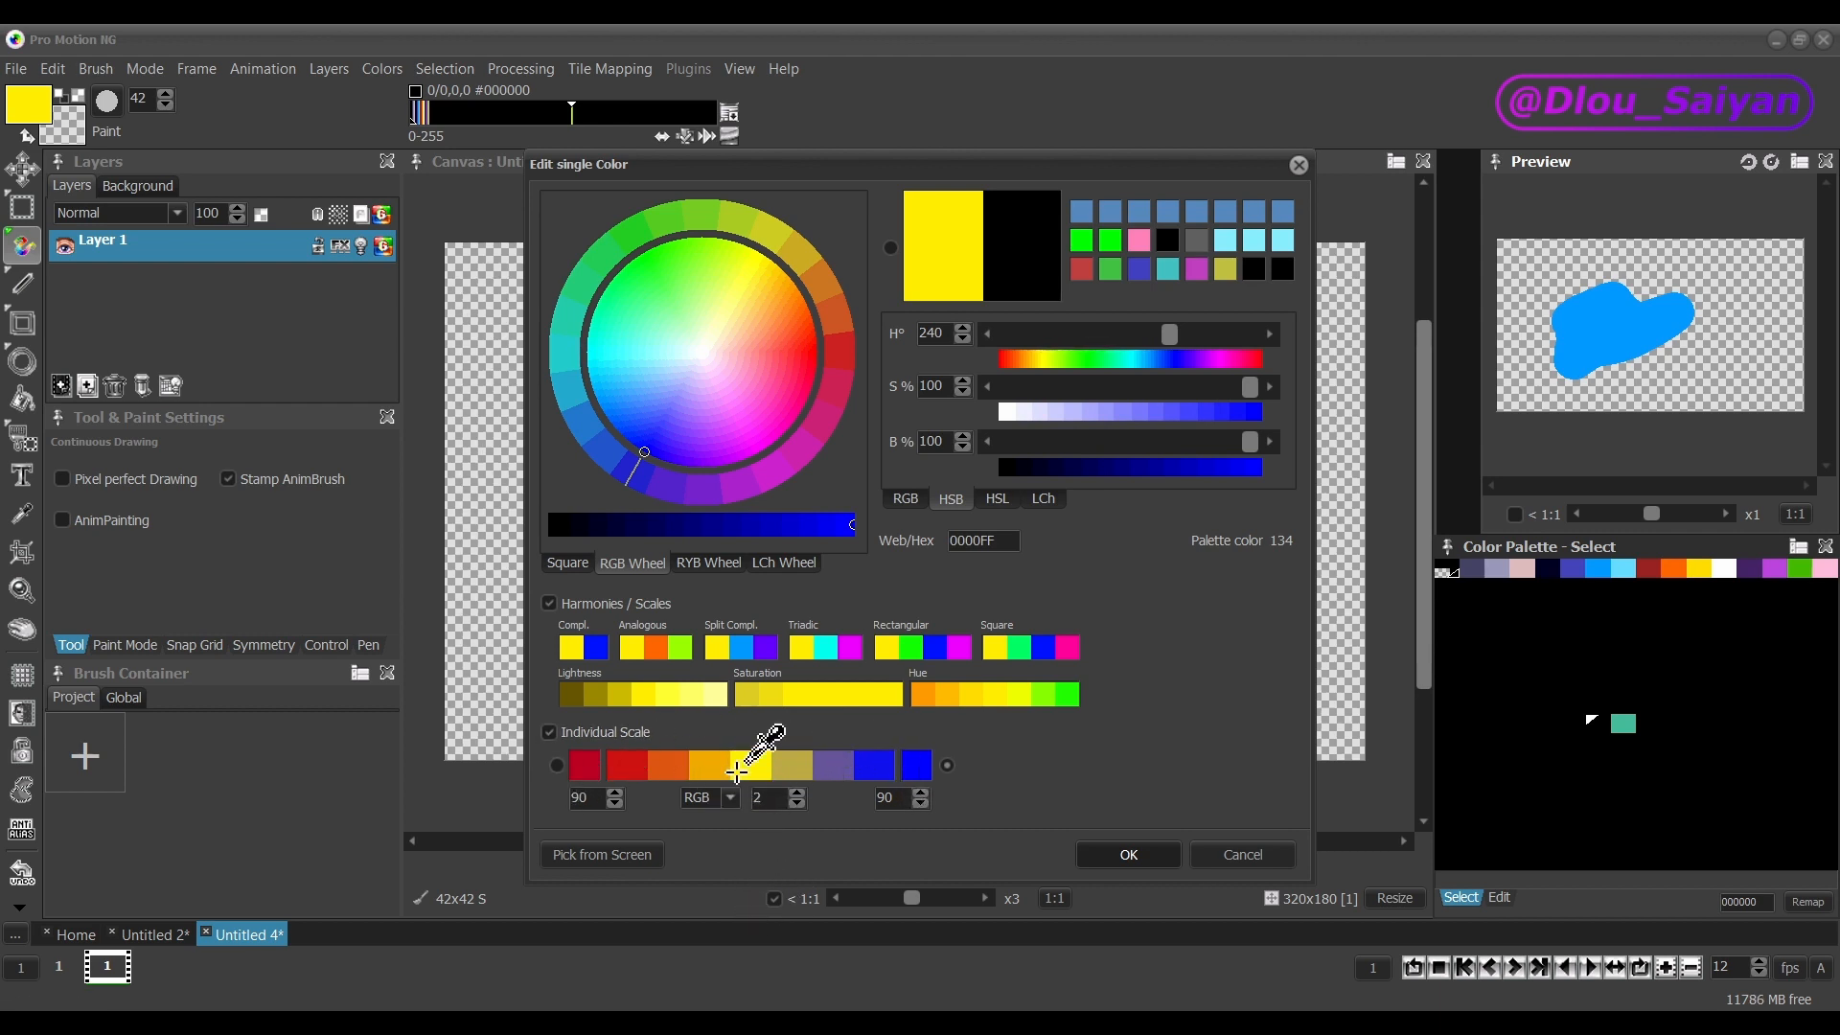
Set the individual scale's start opacity to 100, its end opacity to 76 and its middle value to 9.
click(593, 803)
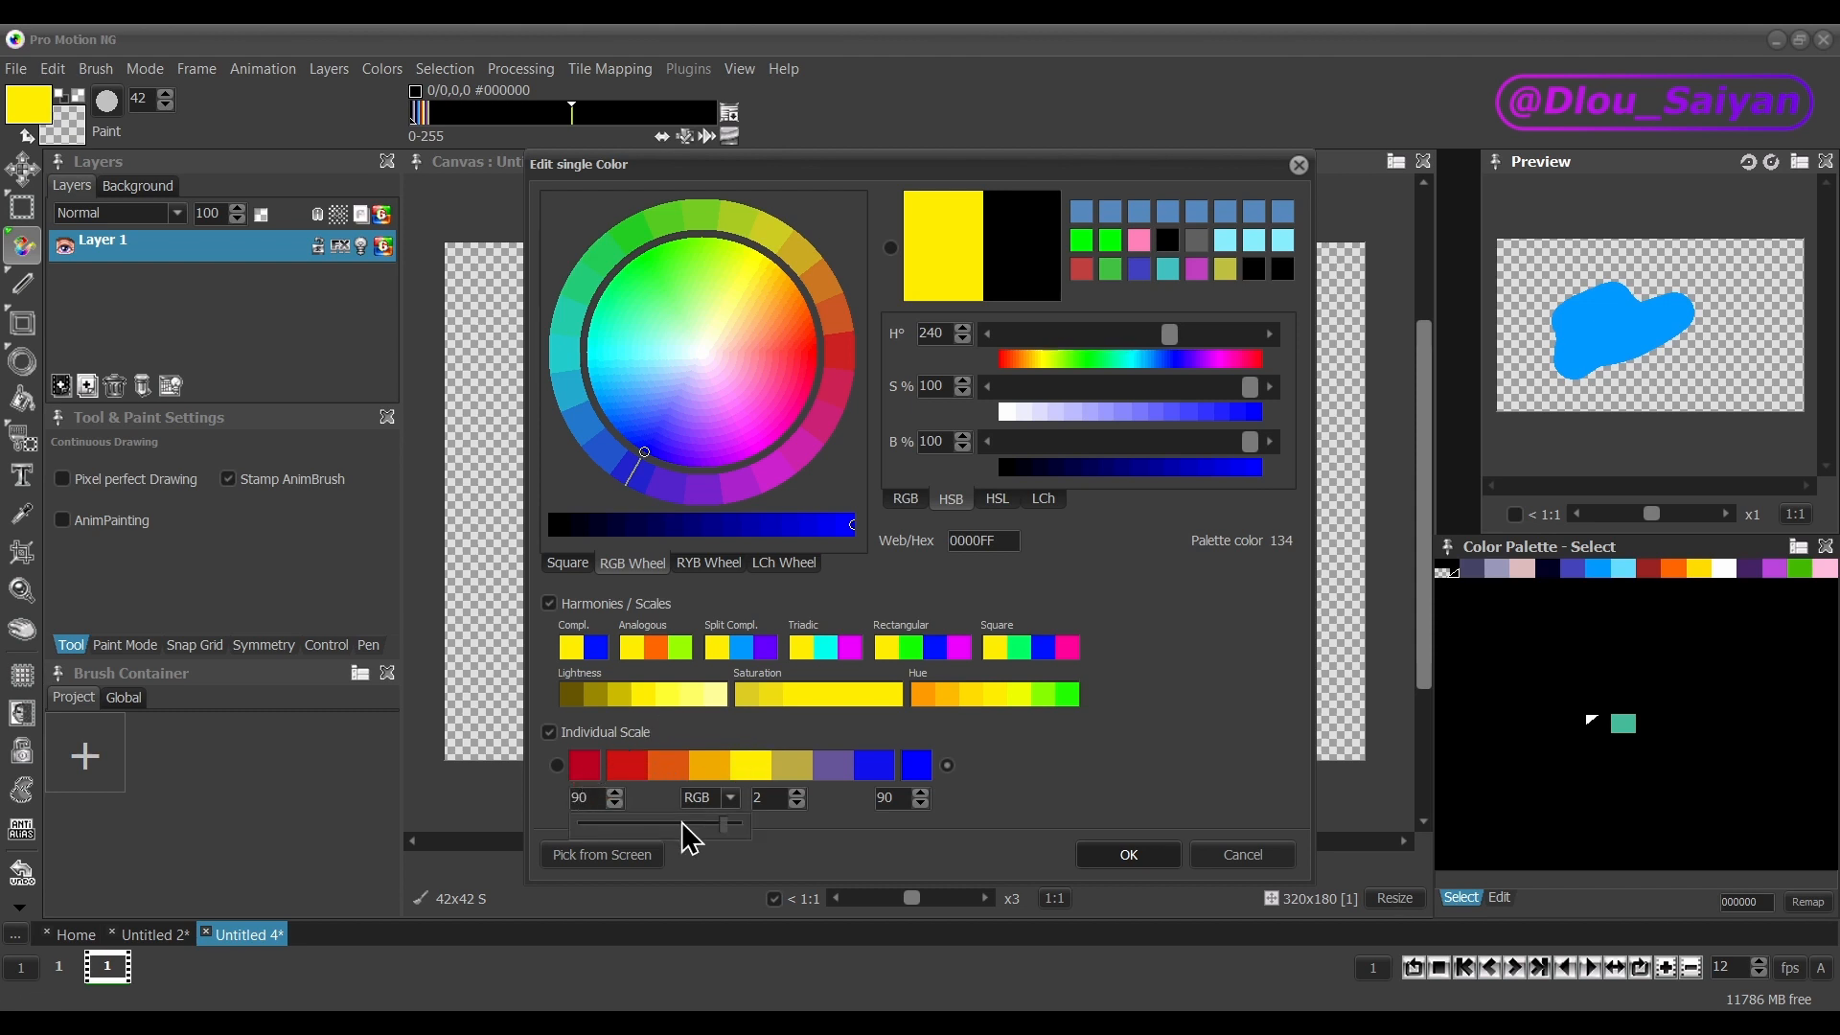
mouse_move(729, 823)
mouse_down()
mouse_move(636, 832)
mouse_move(785, 832)
mouse_move(645, 832)
mouse_move(754, 838)
mouse_up()
click(899, 798)
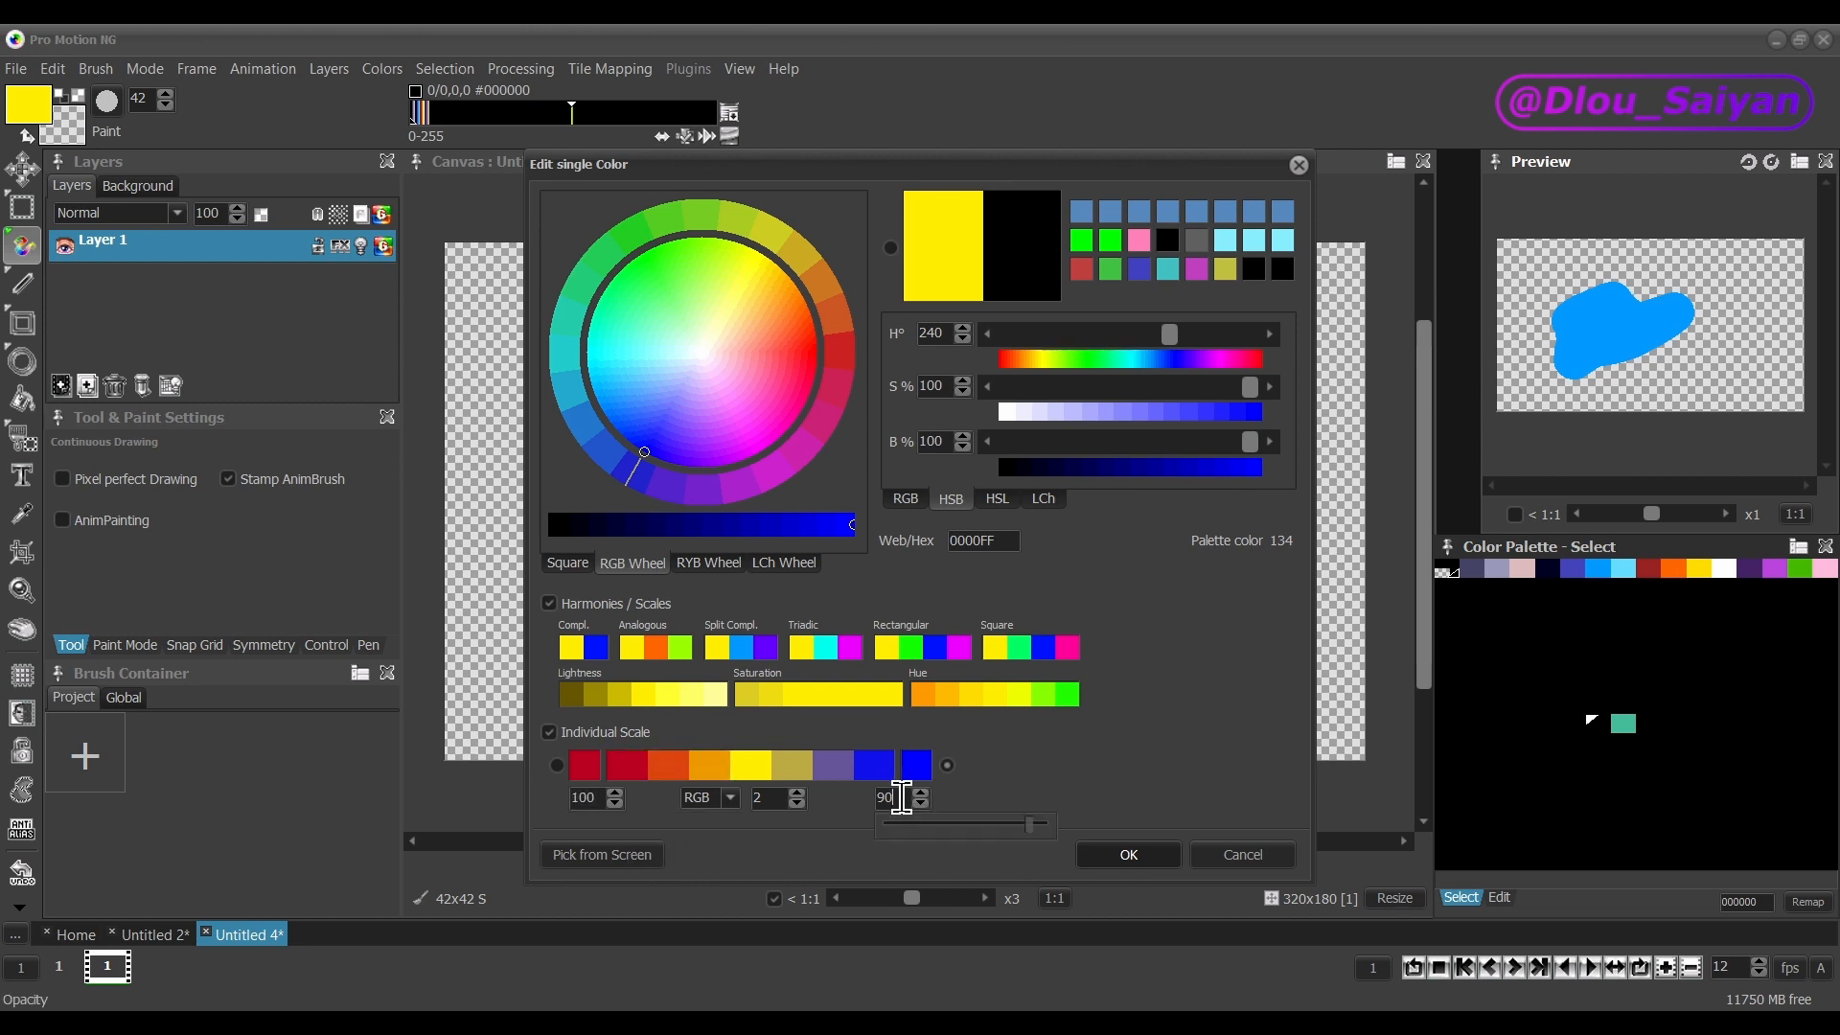
mouse_move(1014, 826)
mouse_down()
mouse_move(950, 830)
mouse_move(1047, 830)
mouse_move(1008, 830)
mouse_up()
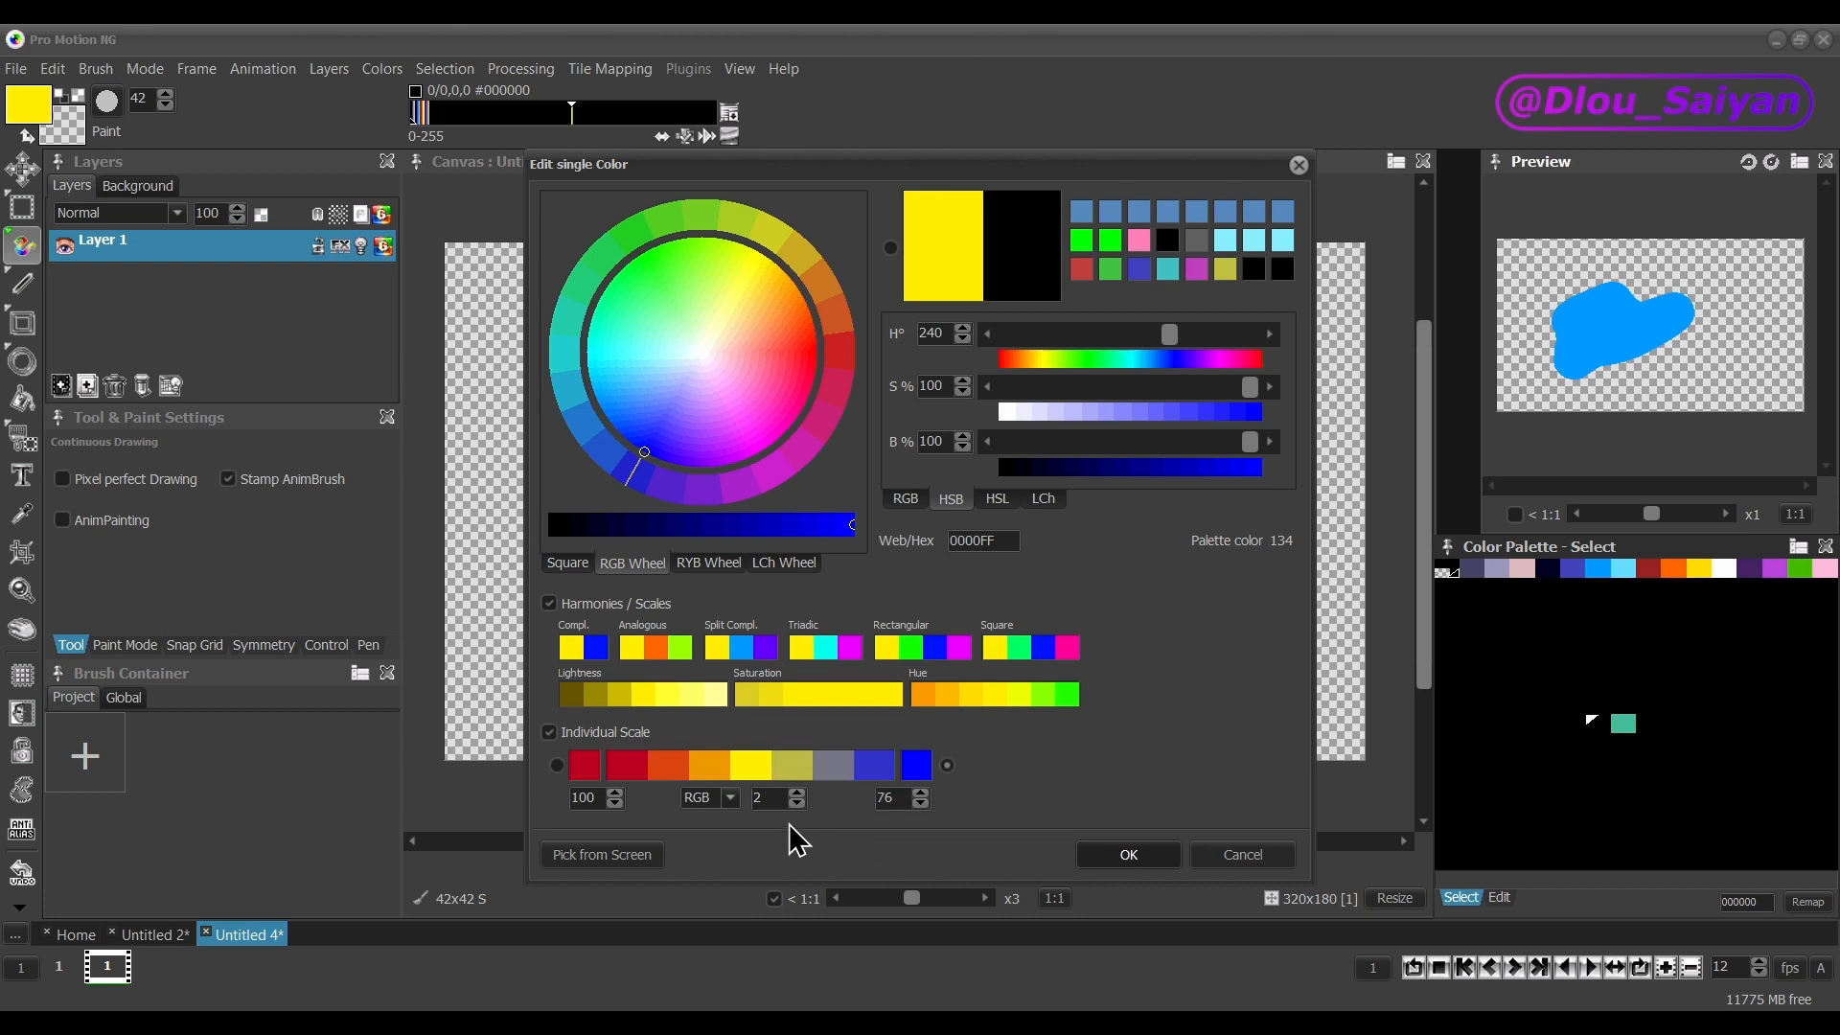
click(762, 801)
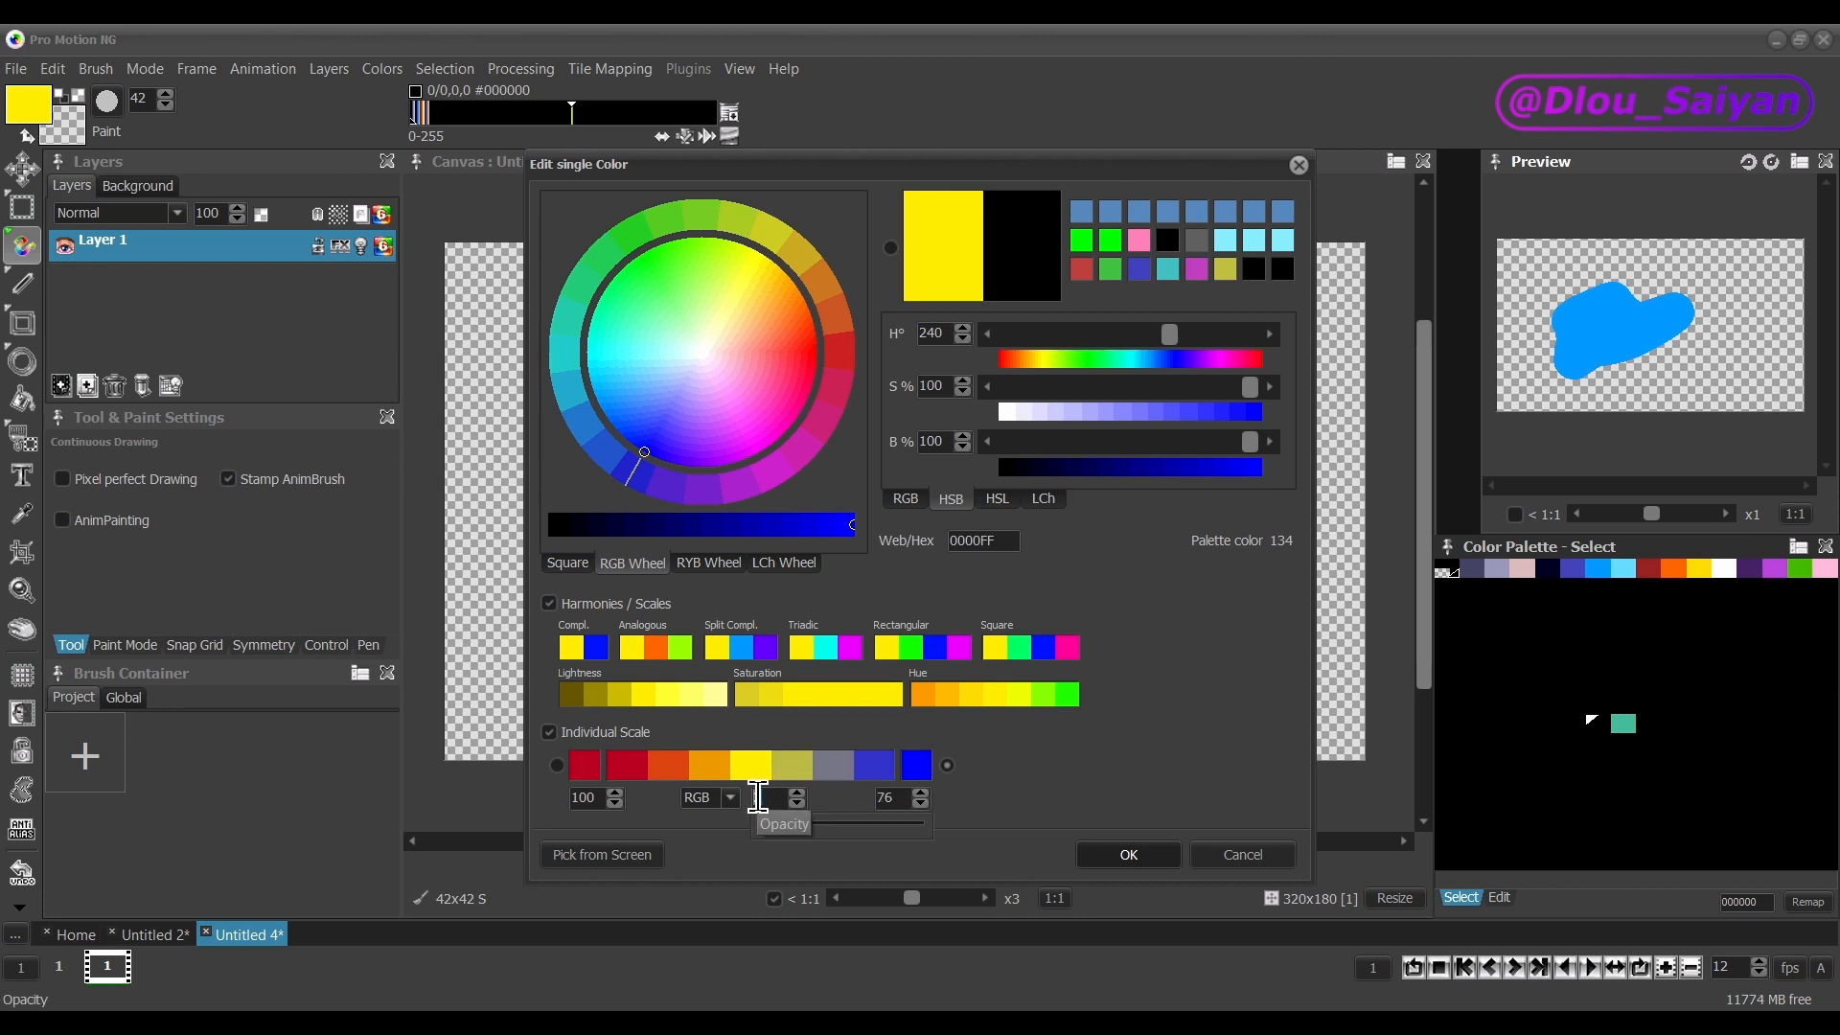
drag(773, 825, 905, 825)
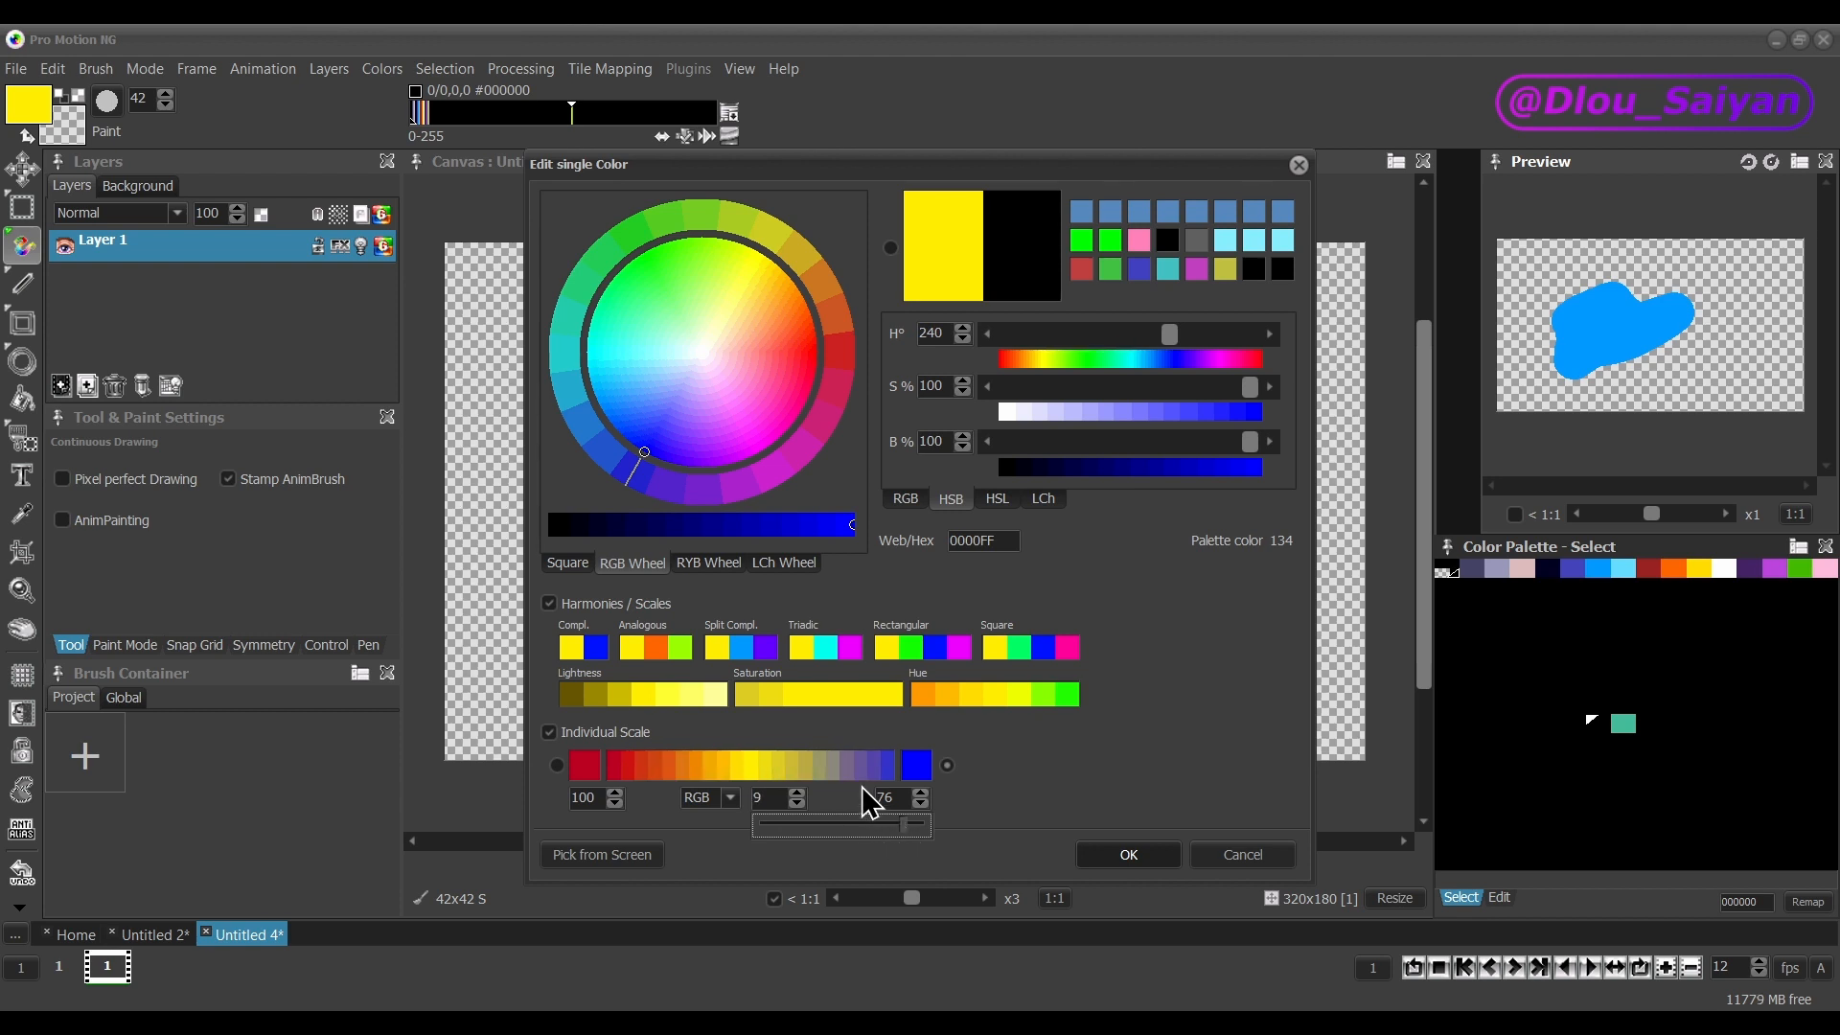
Try the HSB, HSL, Lab and LCh color models on the individual scale and return to RGB.
click(731, 799)
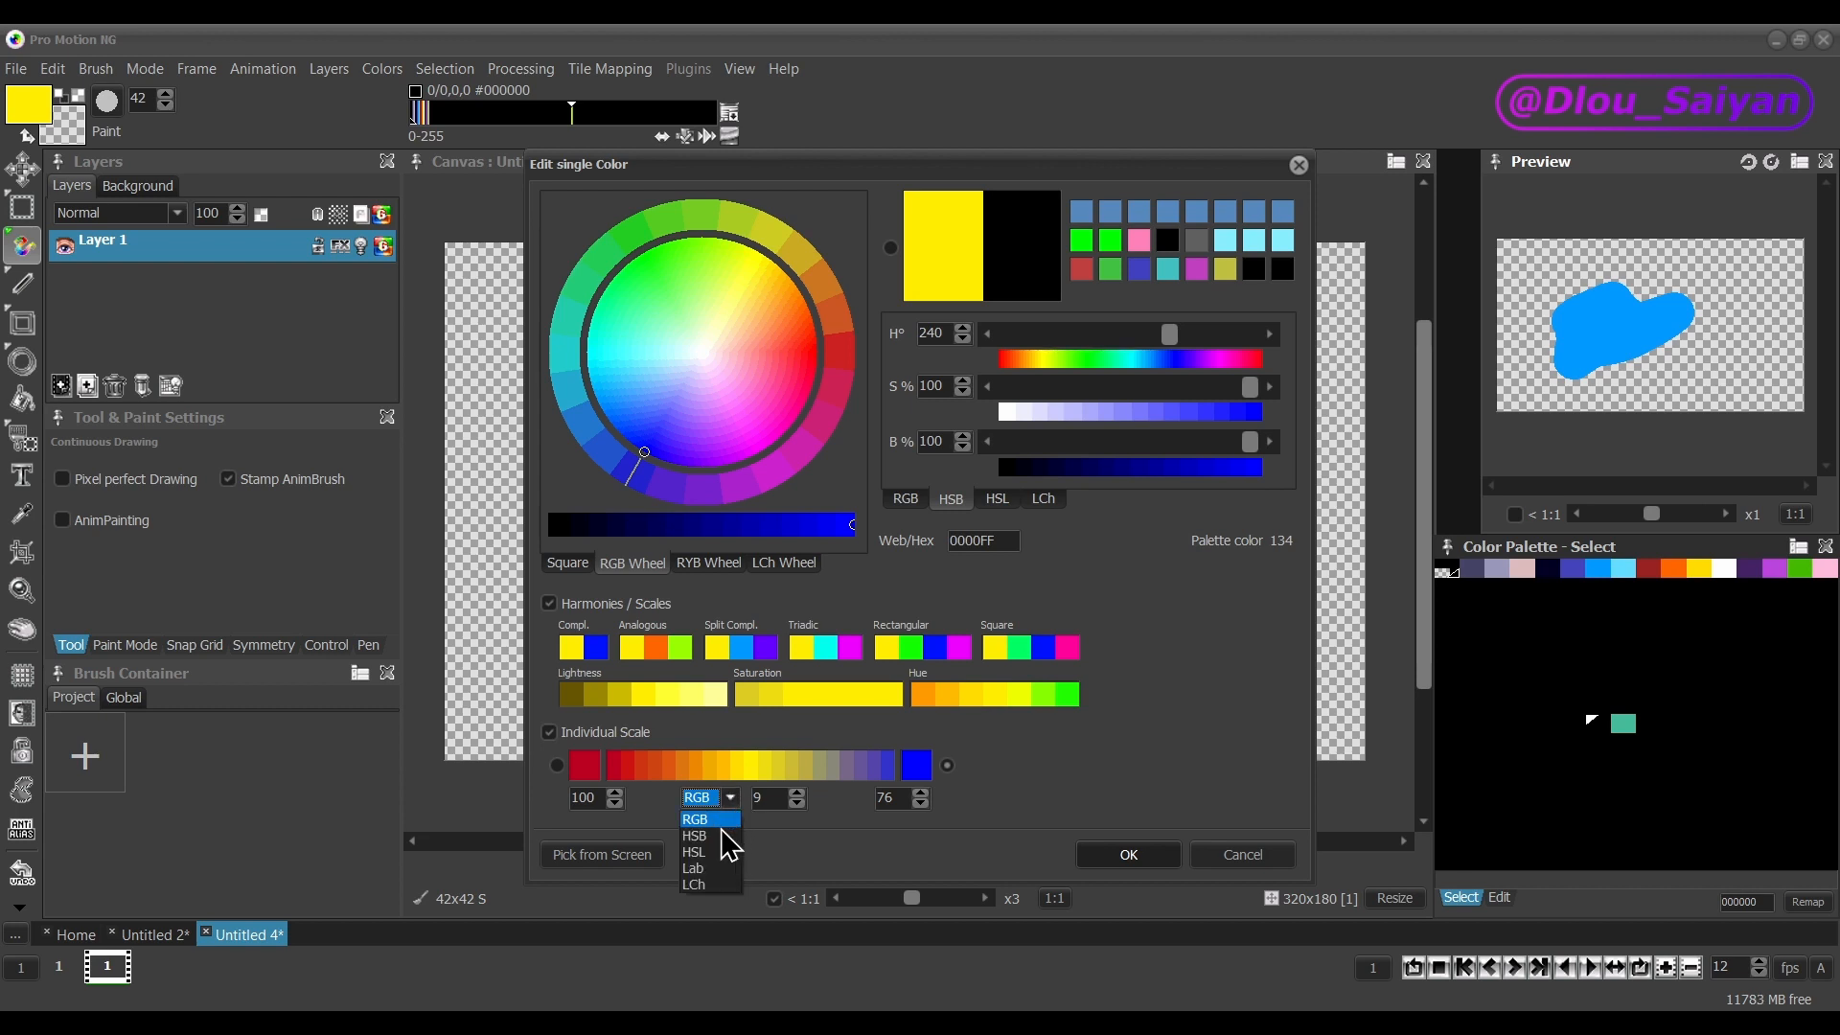
click(720, 826)
click(732, 799)
click(707, 835)
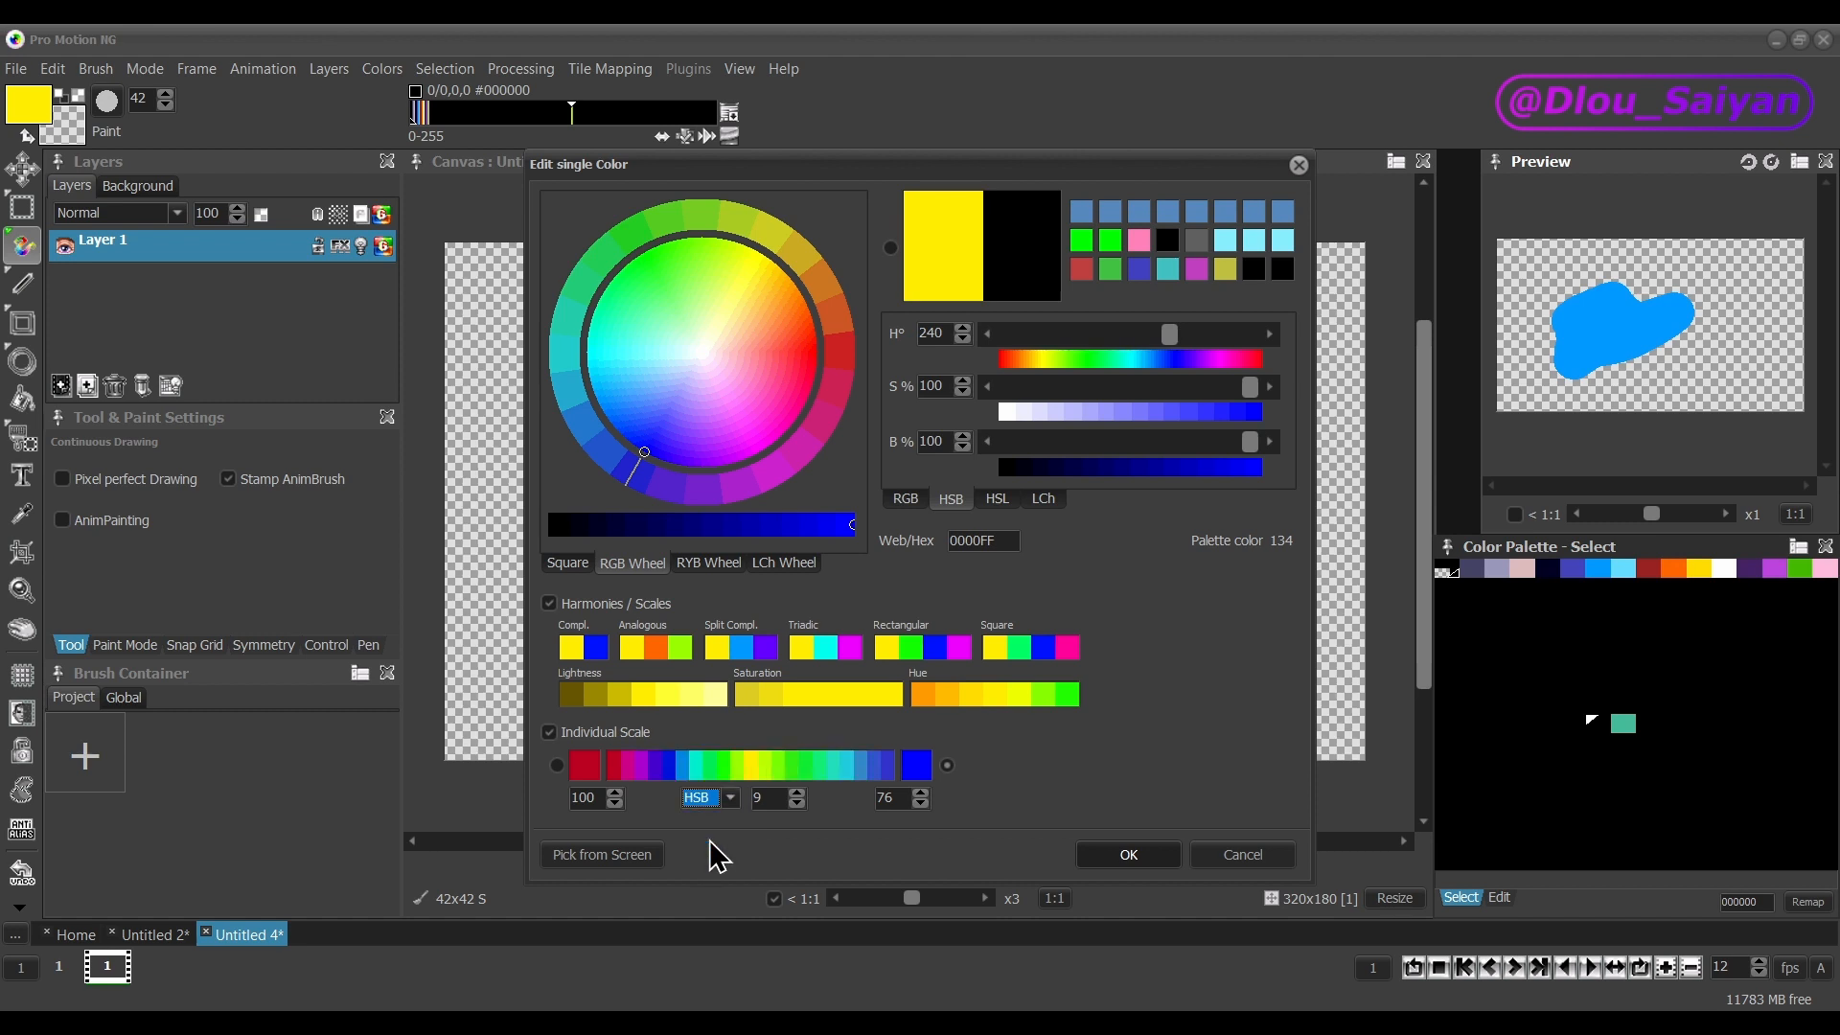
click(731, 799)
click(718, 853)
click(731, 799)
click(721, 868)
click(731, 801)
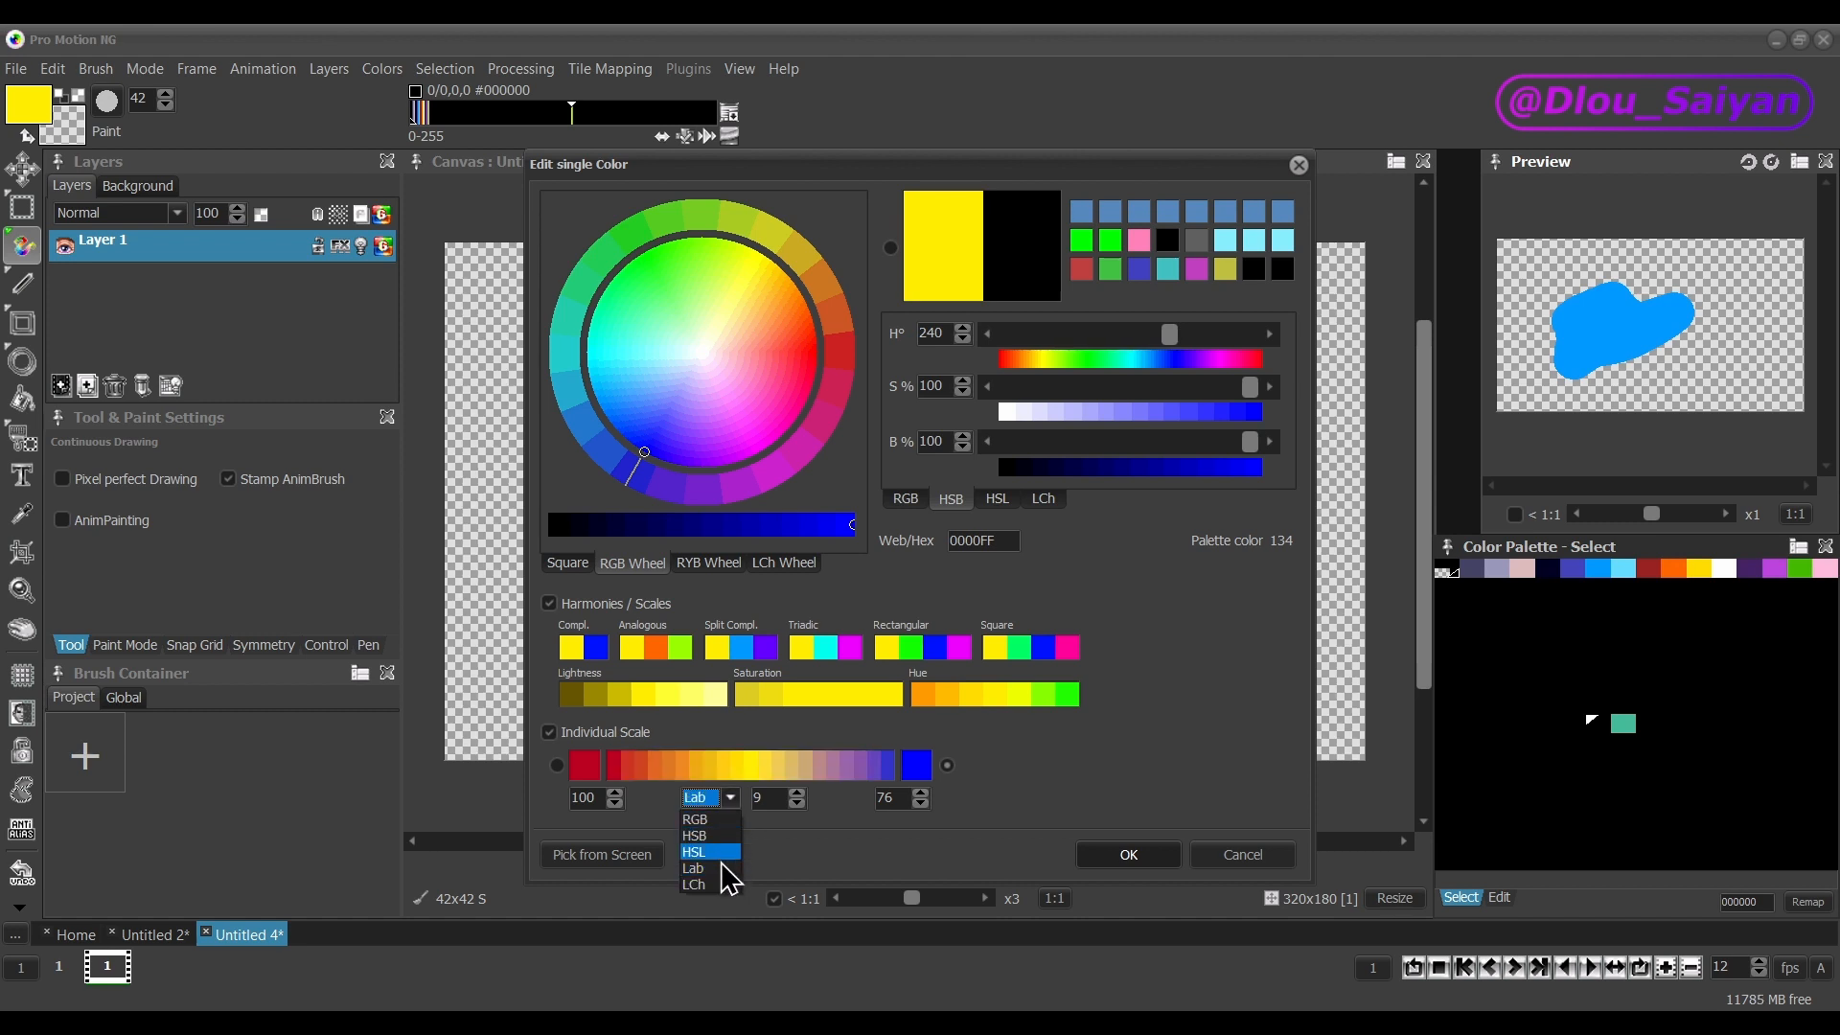
click(723, 882)
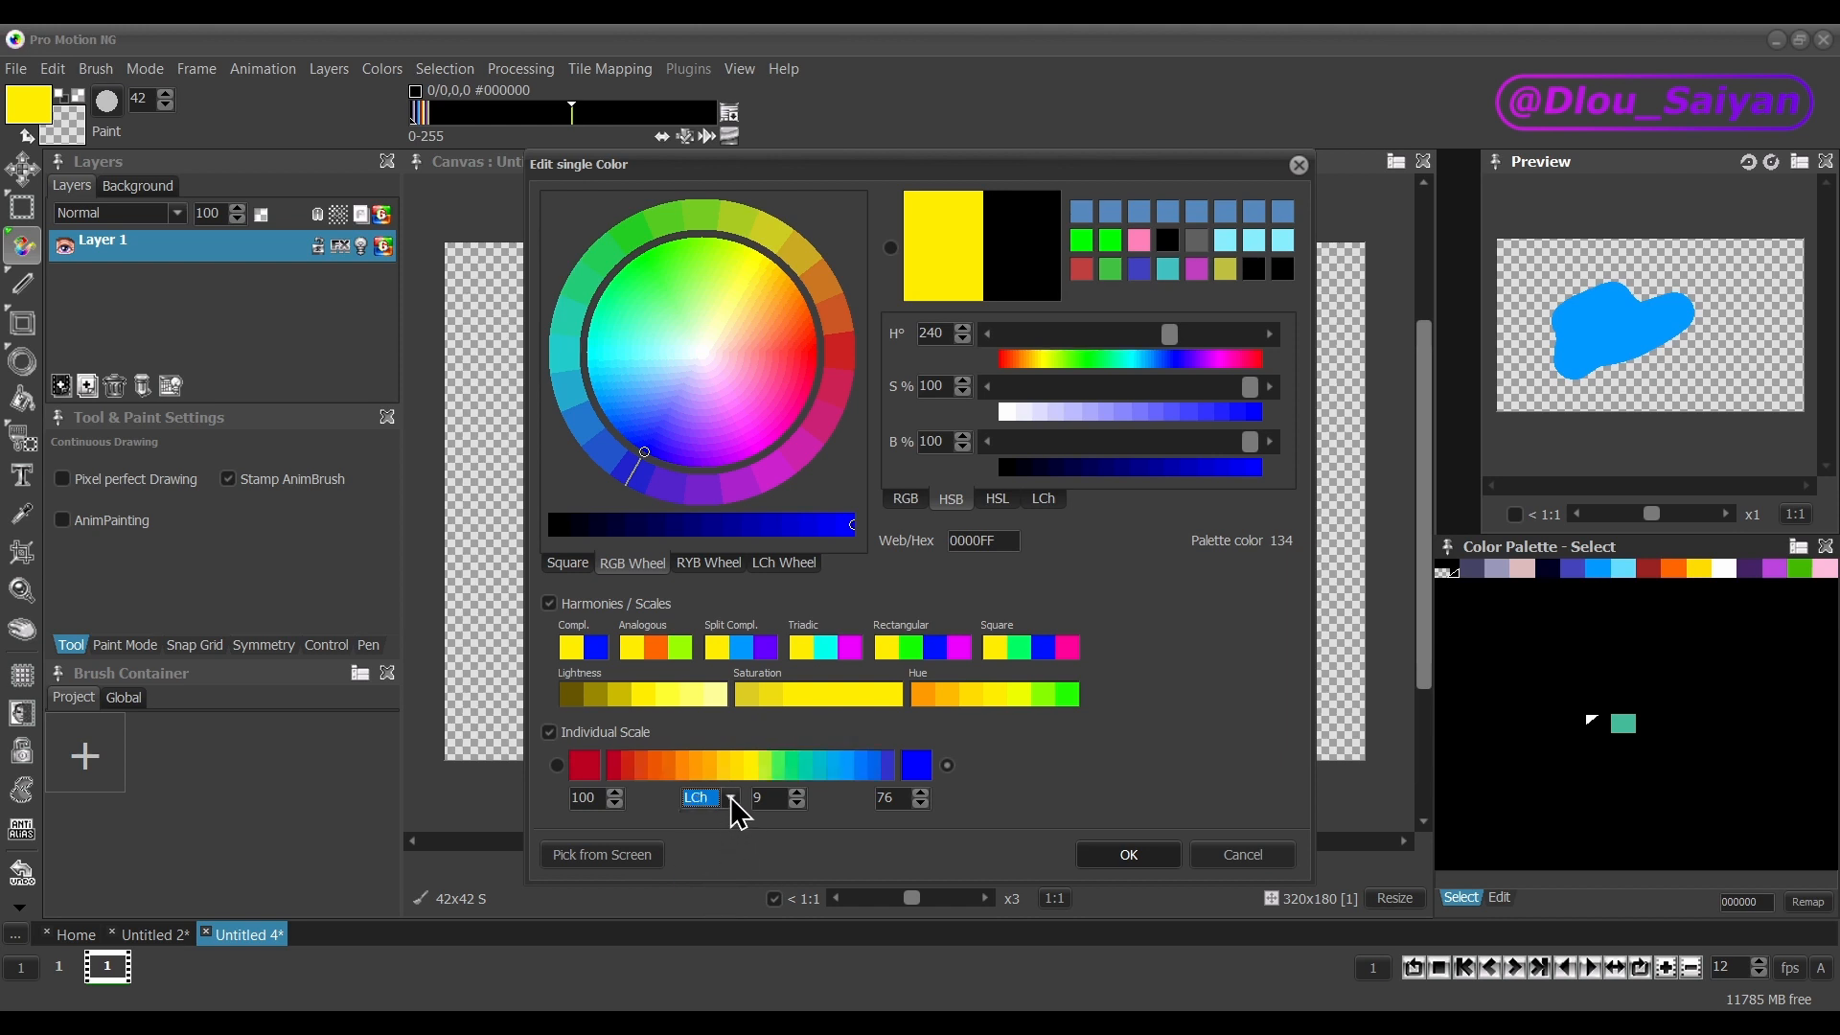
click(732, 799)
click(721, 821)
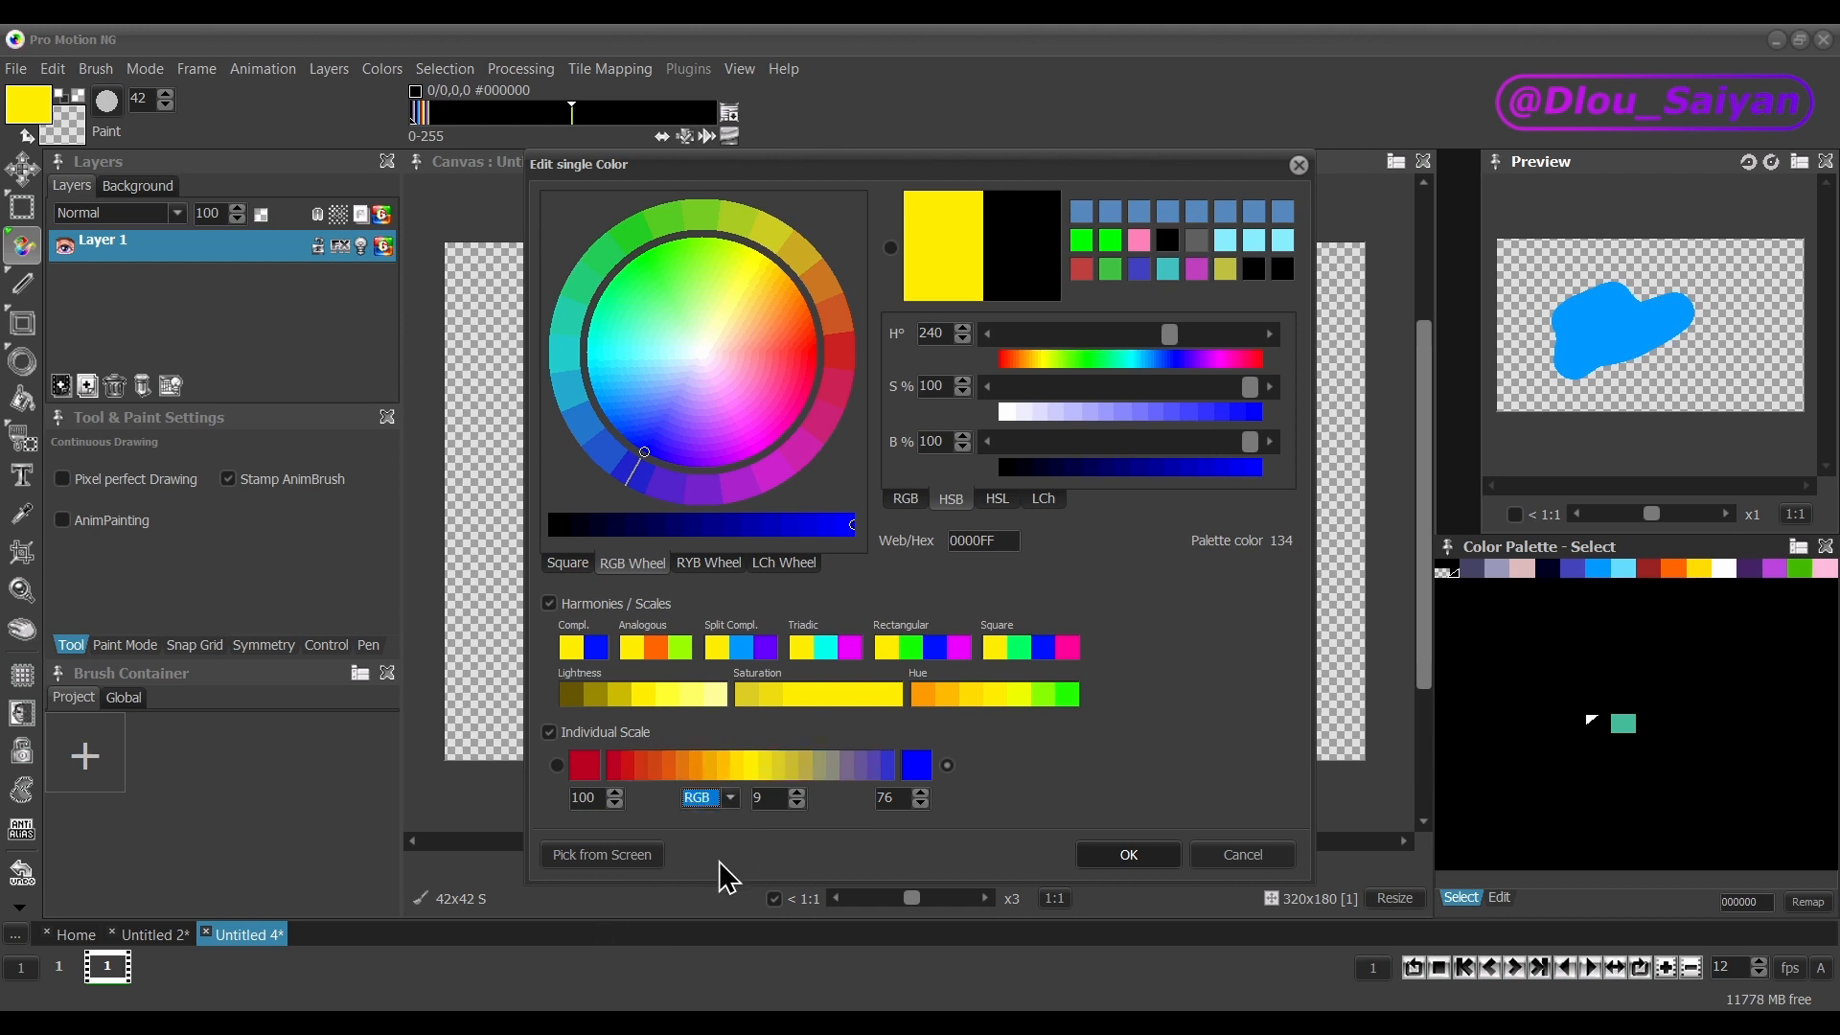
Switch to the square picker and sample the palette's green 44BB00 from the screen as the scale's end color.
click(580, 560)
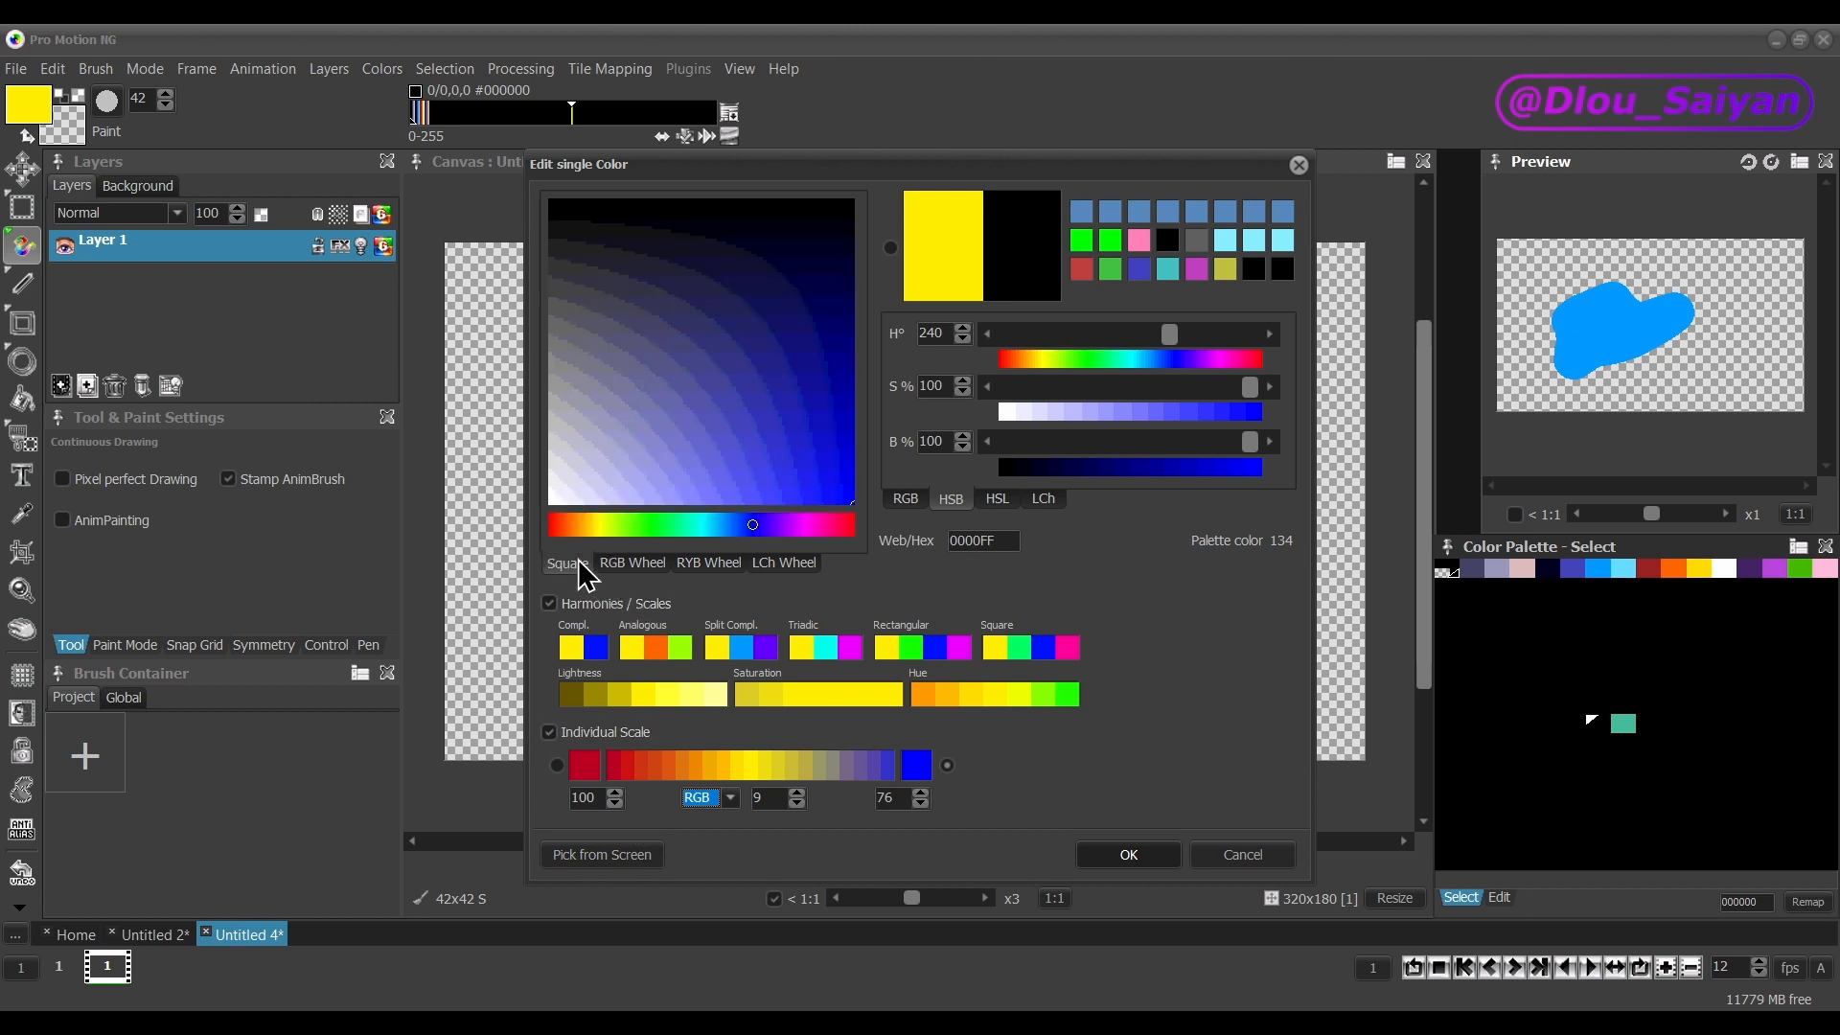
click(618, 856)
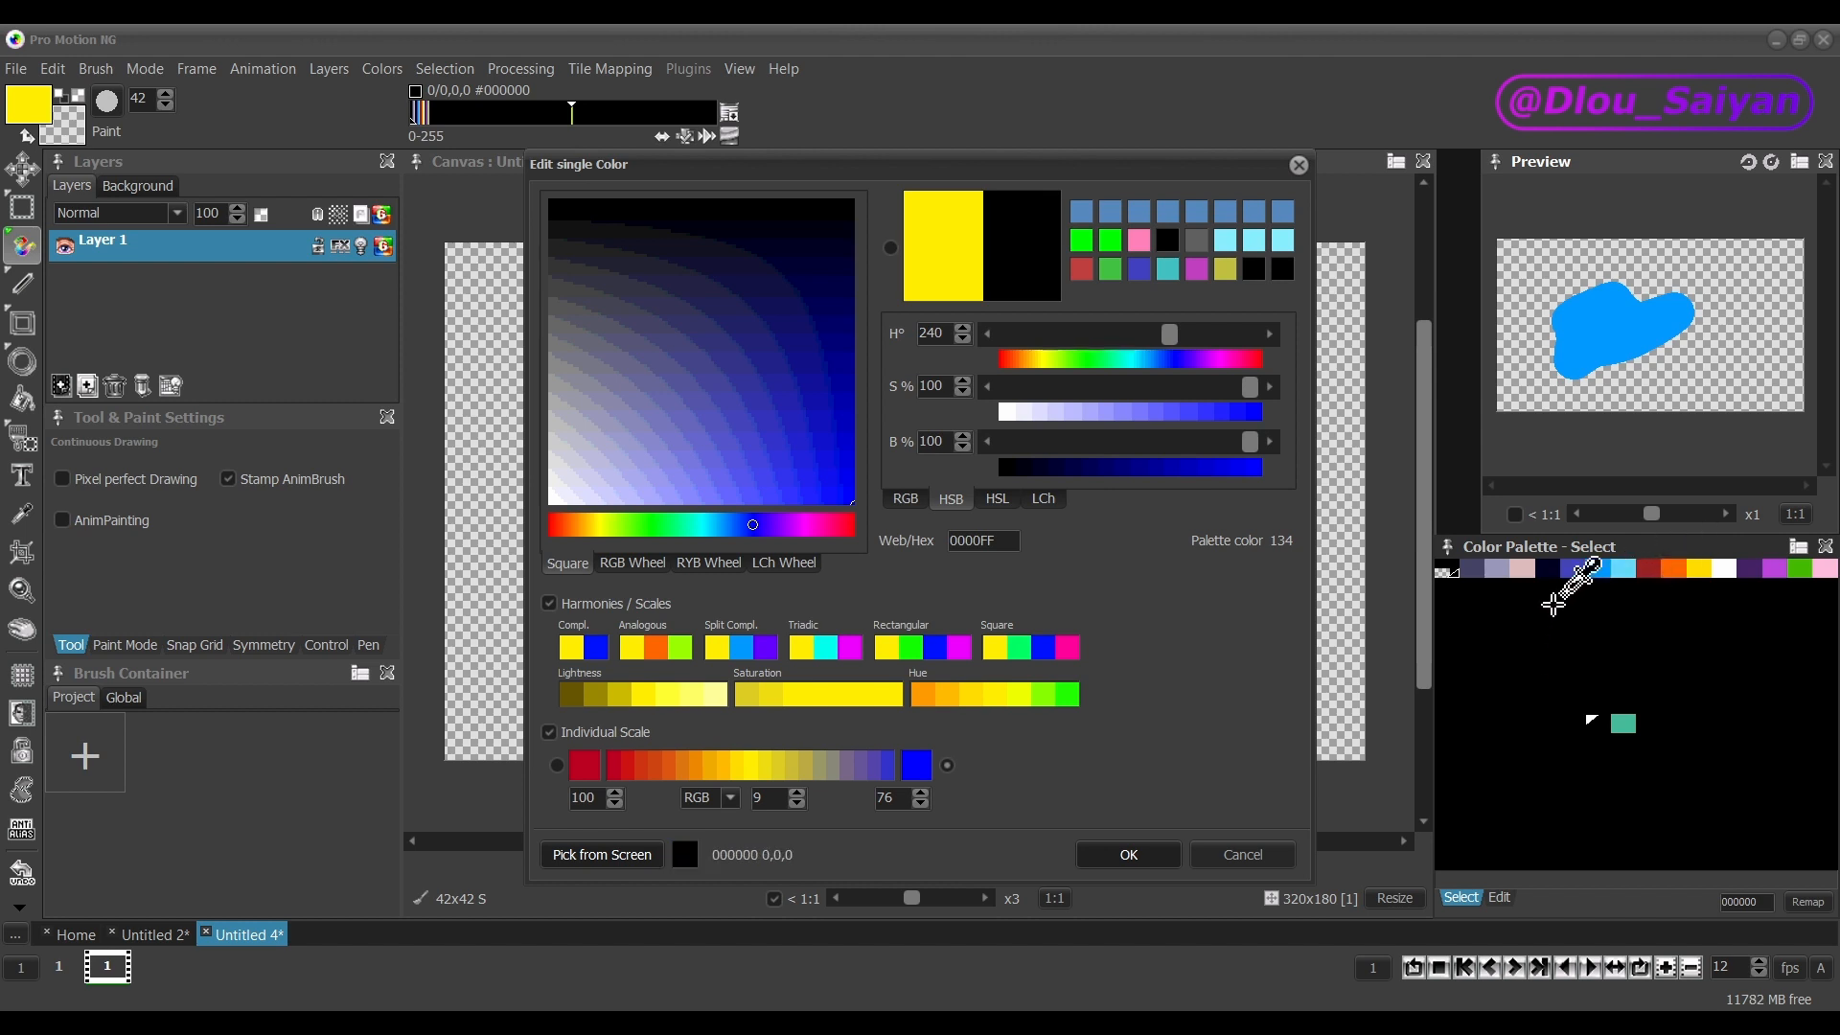
click(1798, 570)
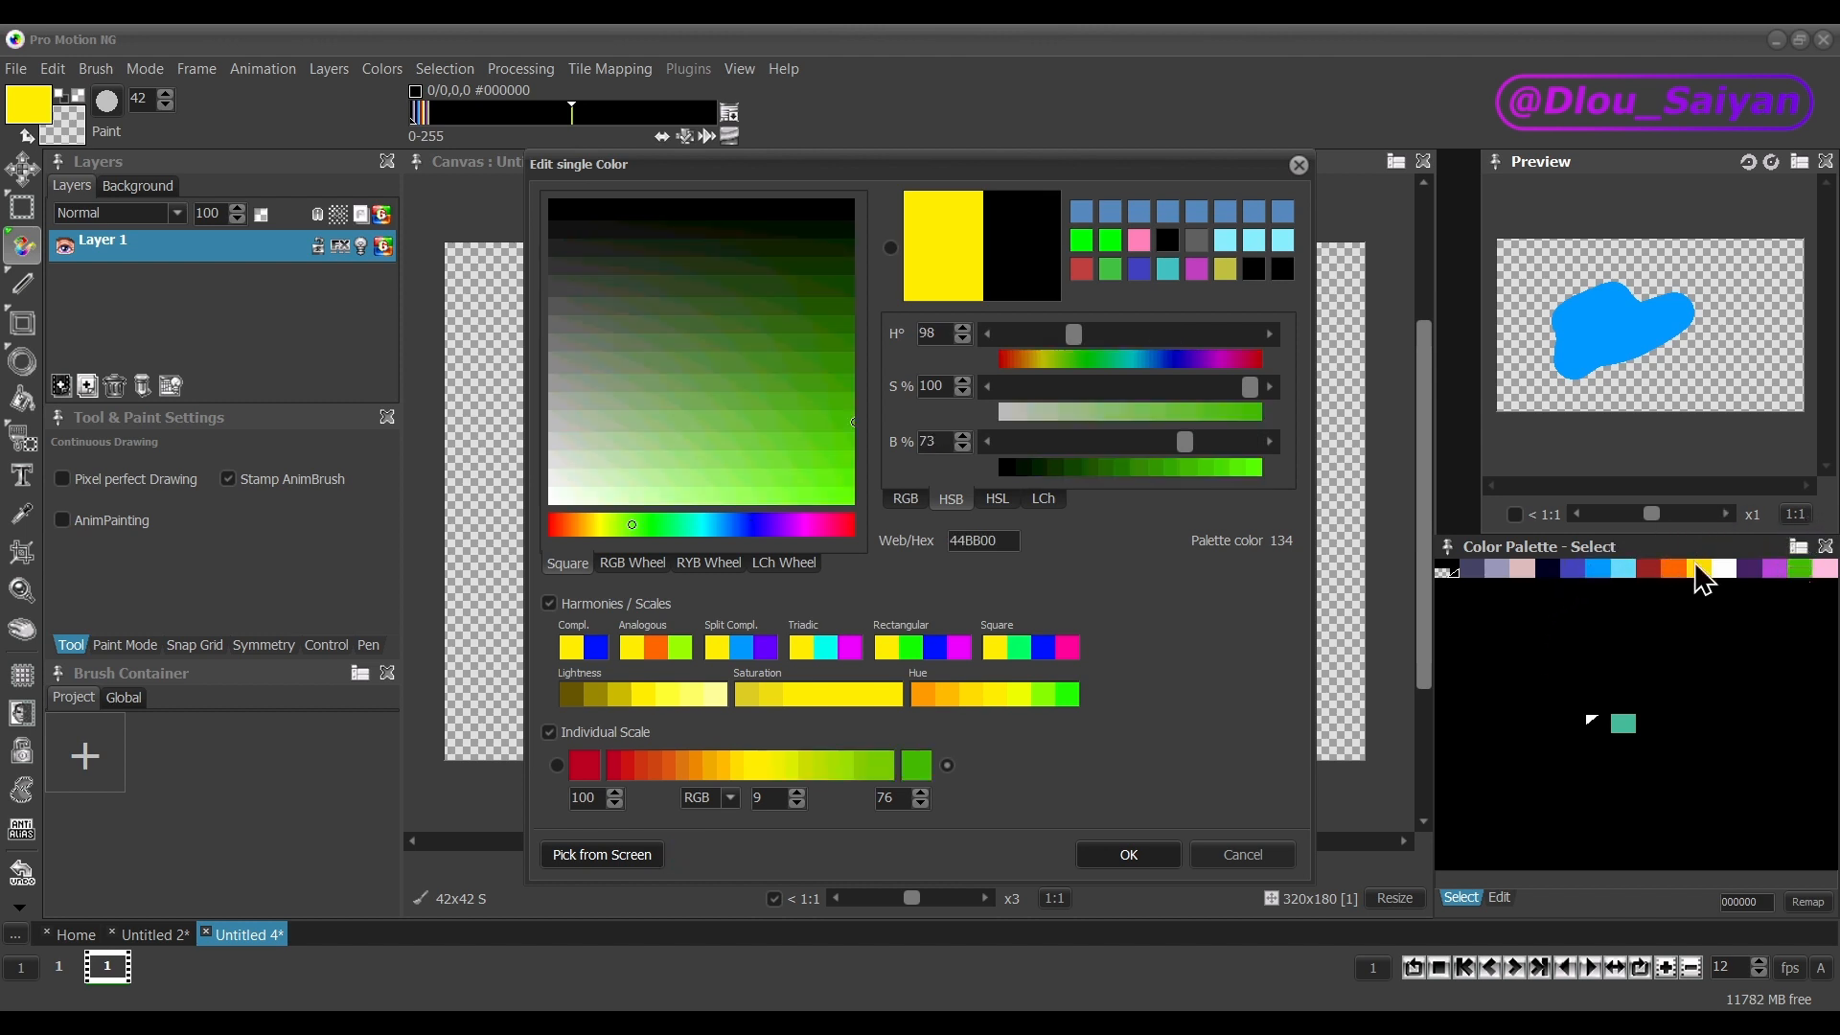
Uncover the canvas, sample the painted shape's blue 0099FF as the scale's end color, mute and darken it, and accept the edit.
drag(882, 175, 1290, 187)
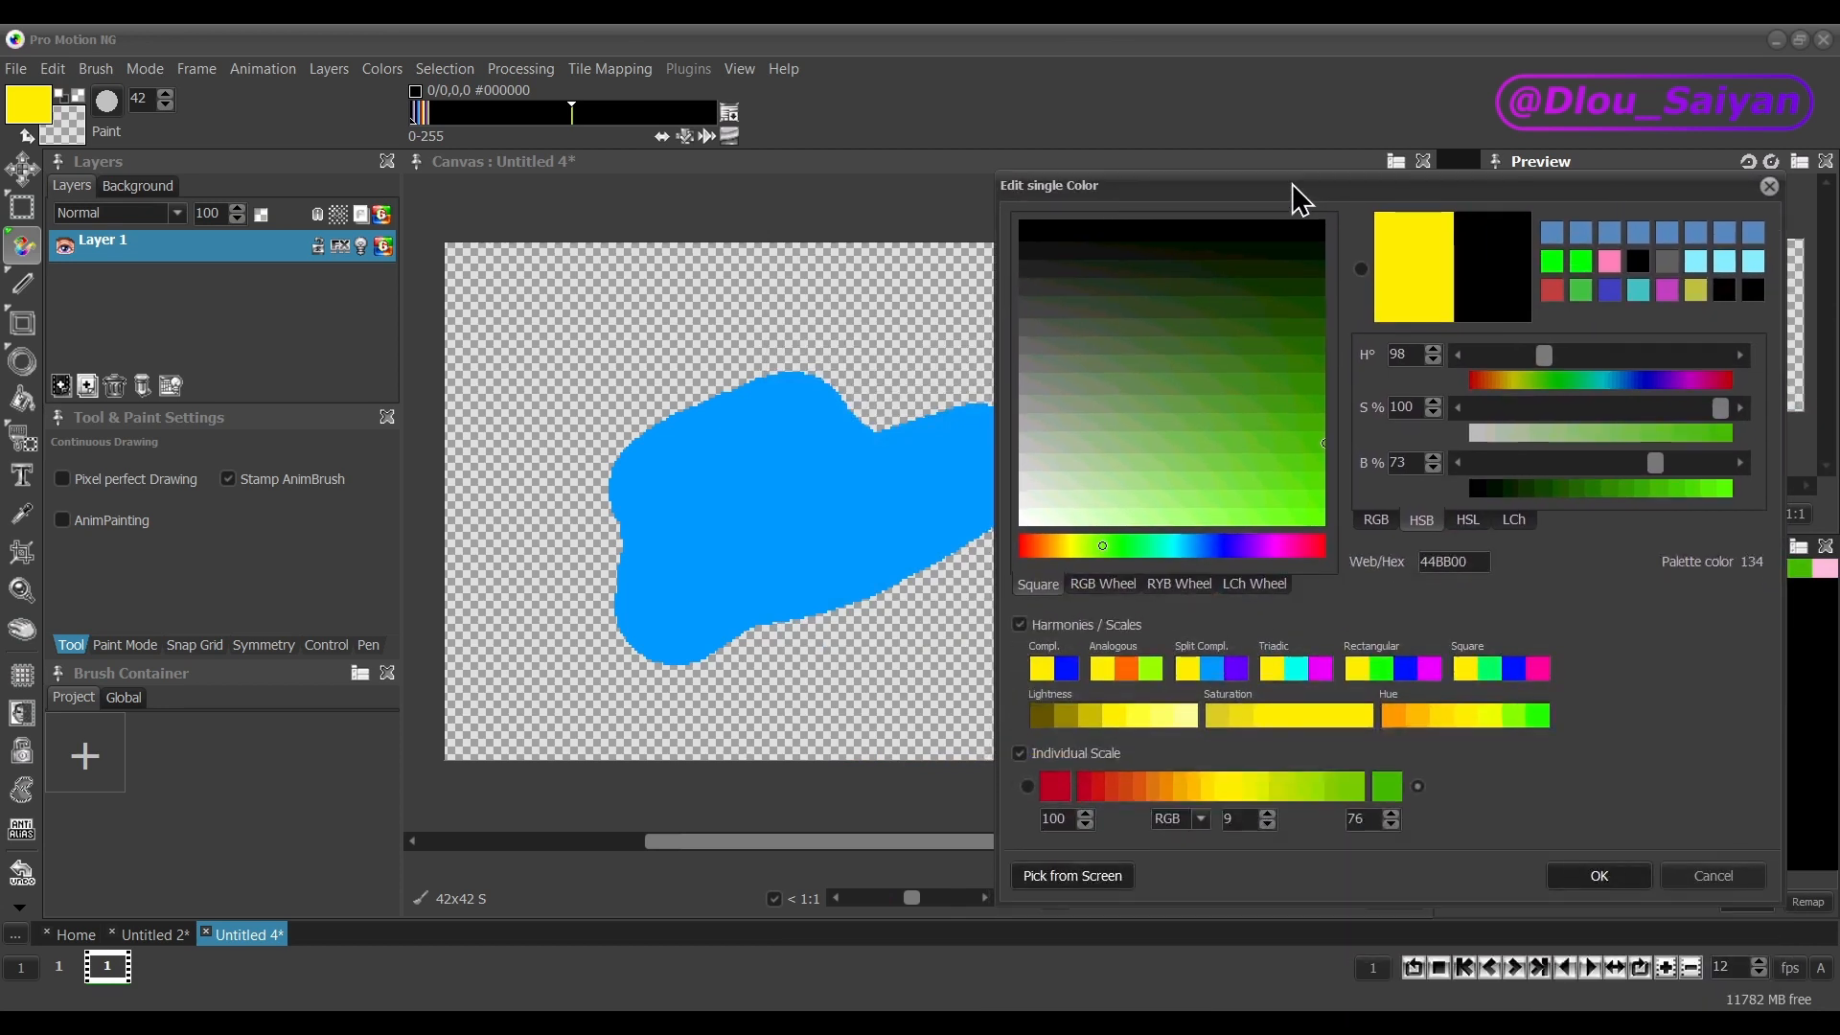
click(1086, 884)
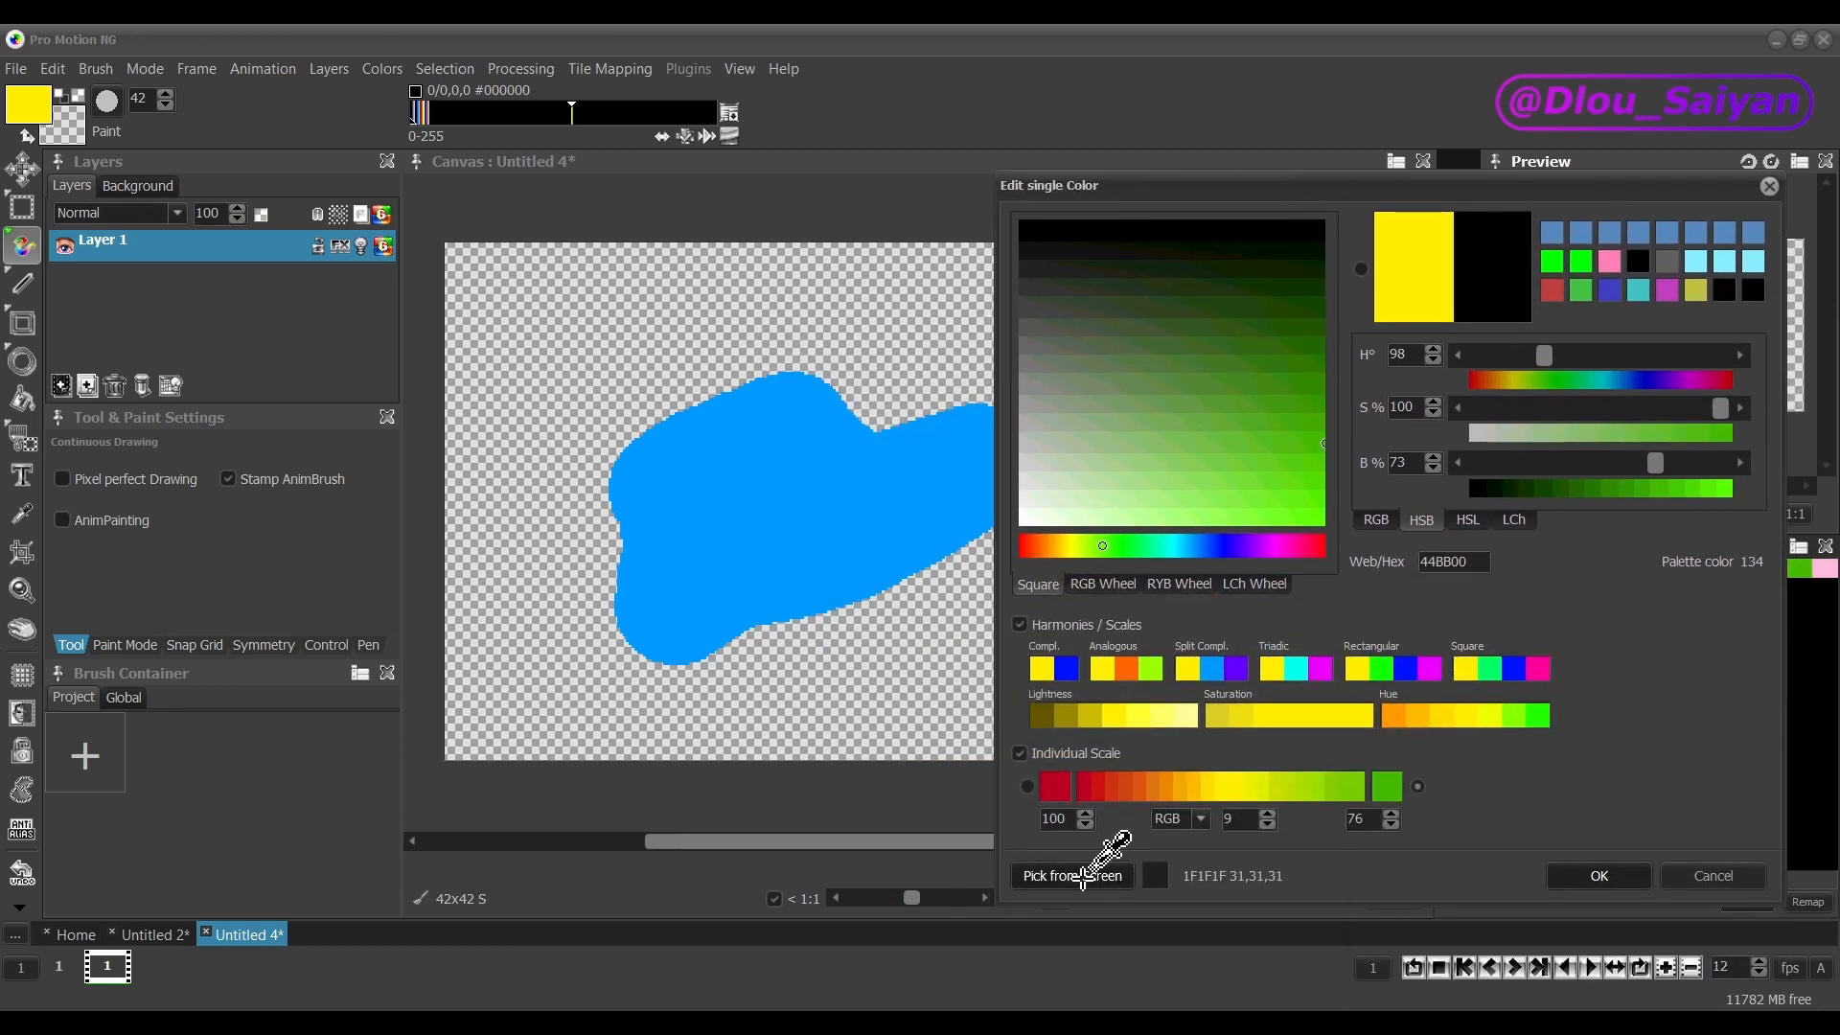
click(754, 474)
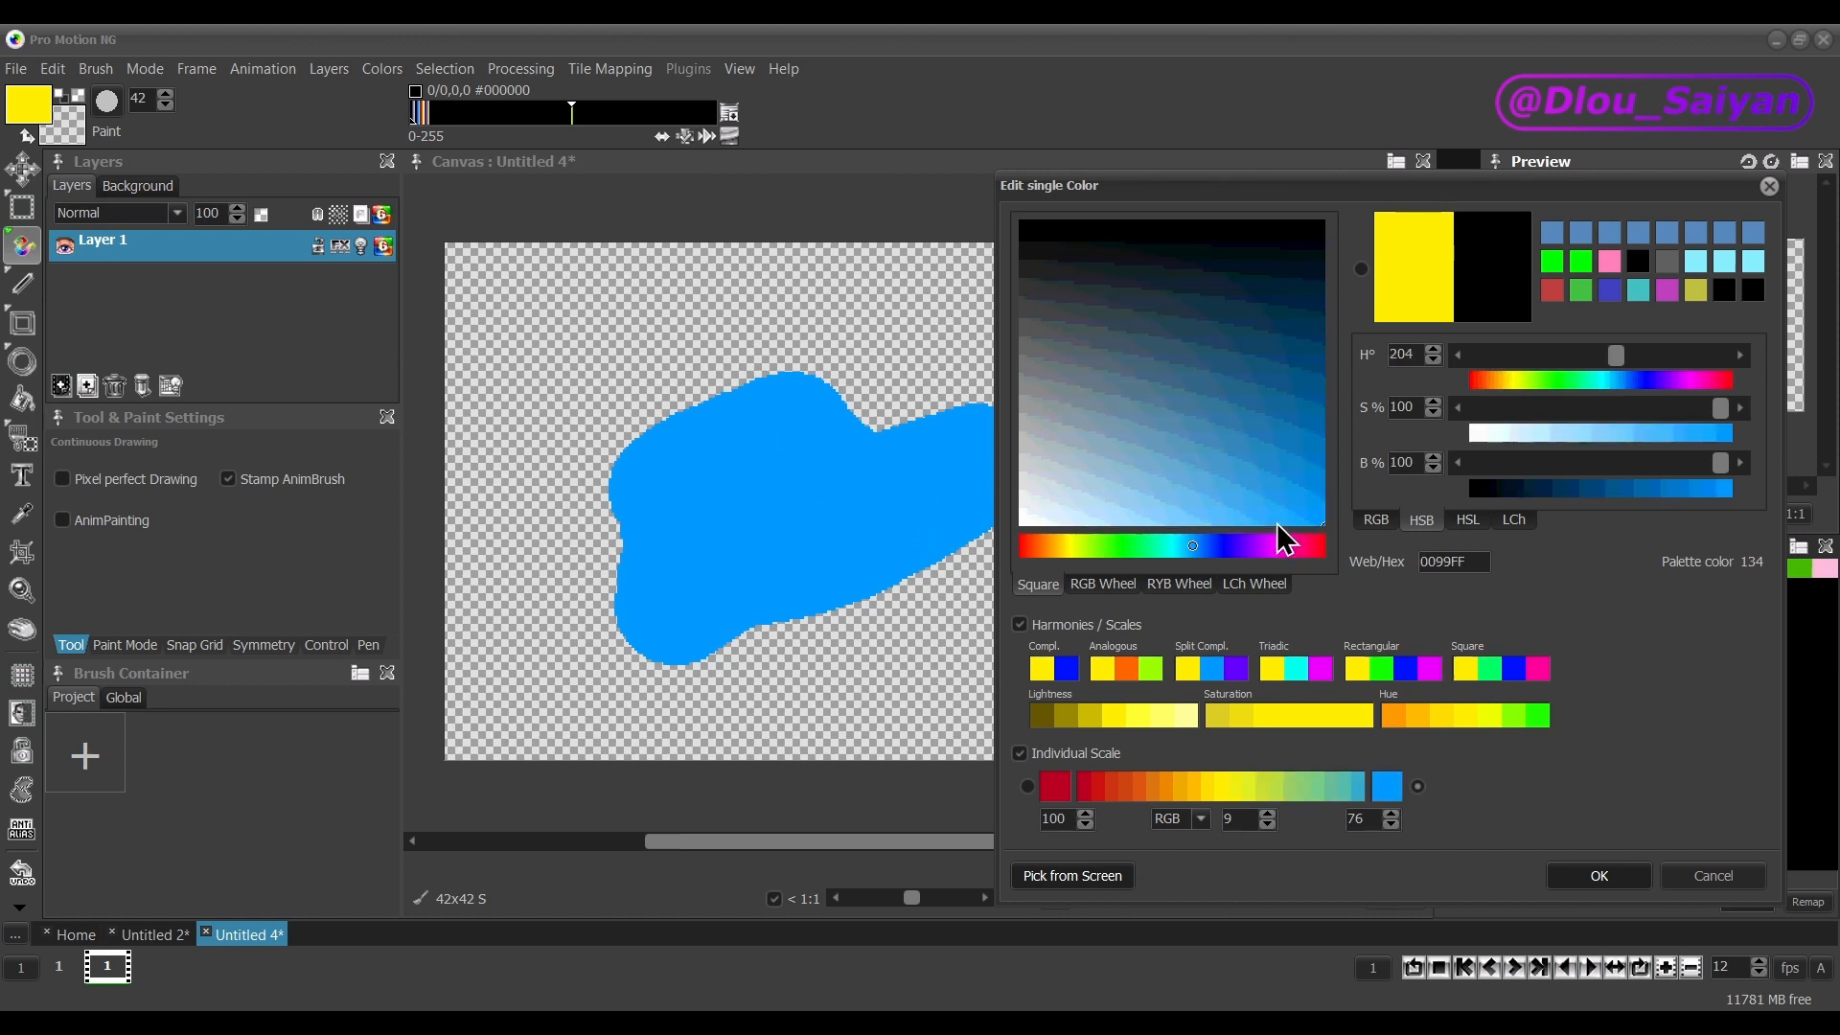
drag(1205, 491, 1205, 387)
click(1599, 876)
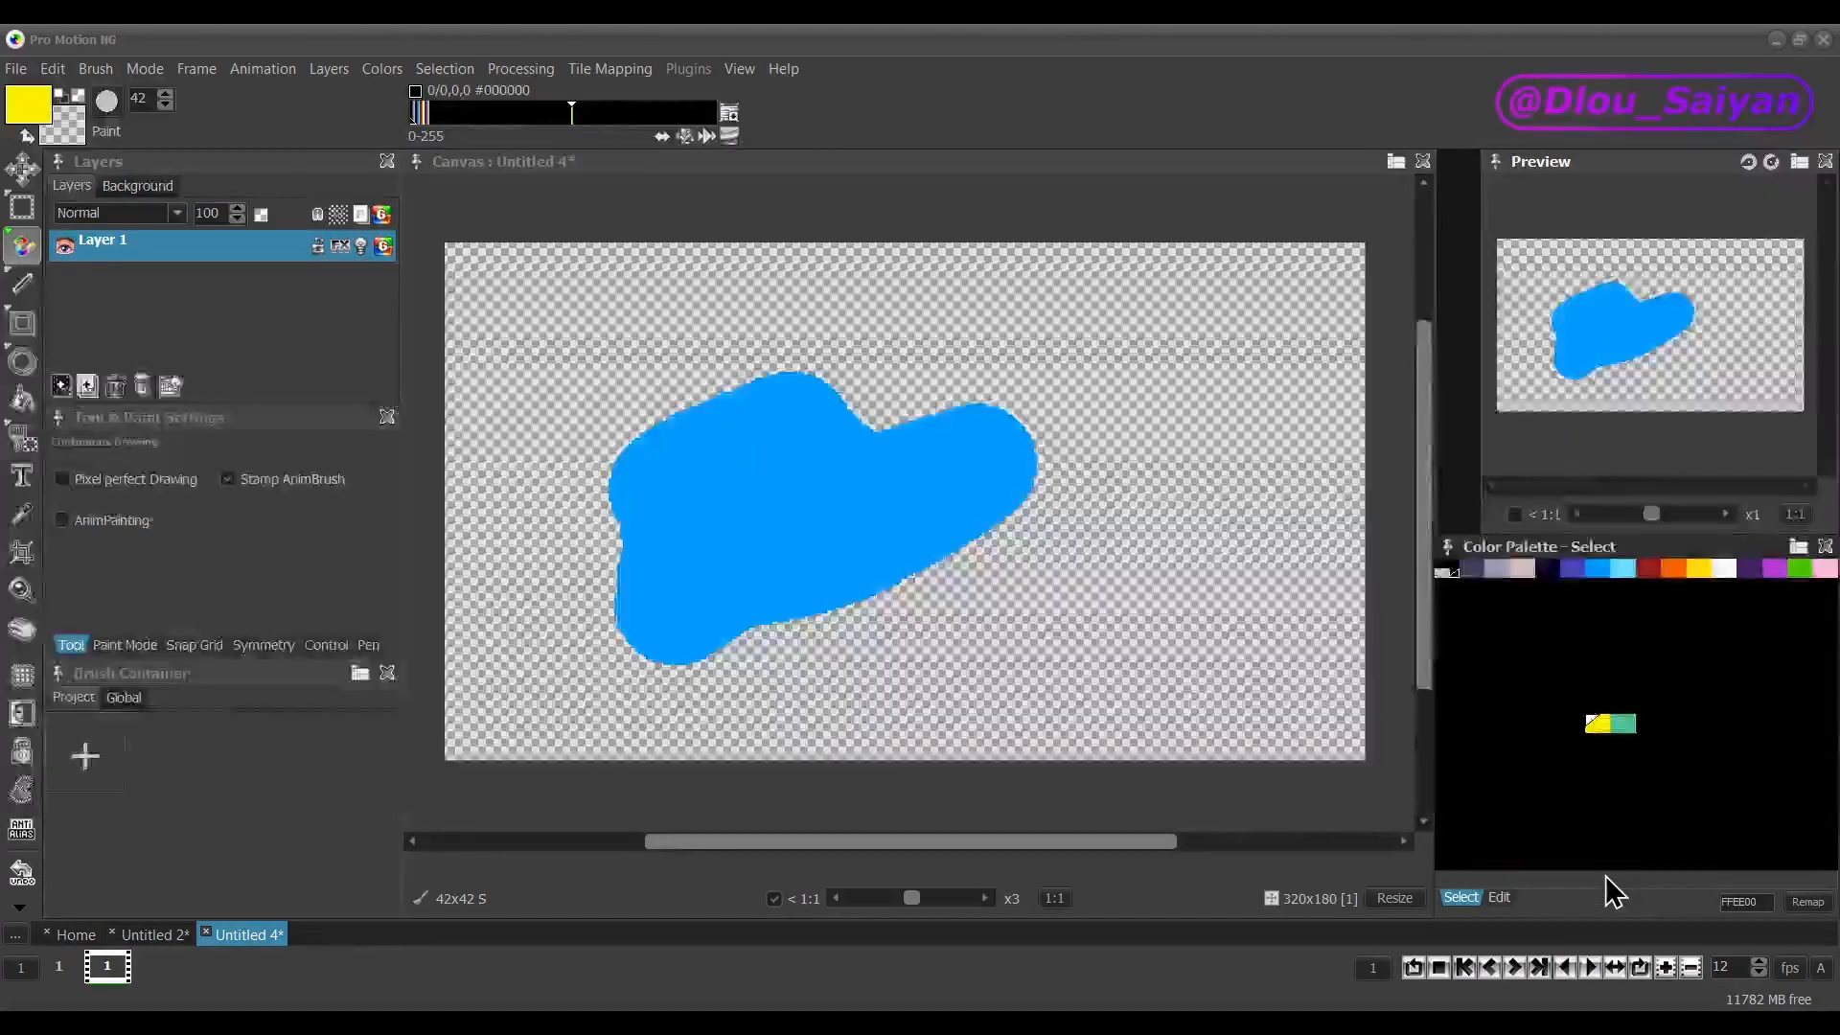
Edit black palette color 128 to lime BBEE33, copy its individual scale, and accept the scale's olive yellow BBBB33.
double_click(1441, 726)
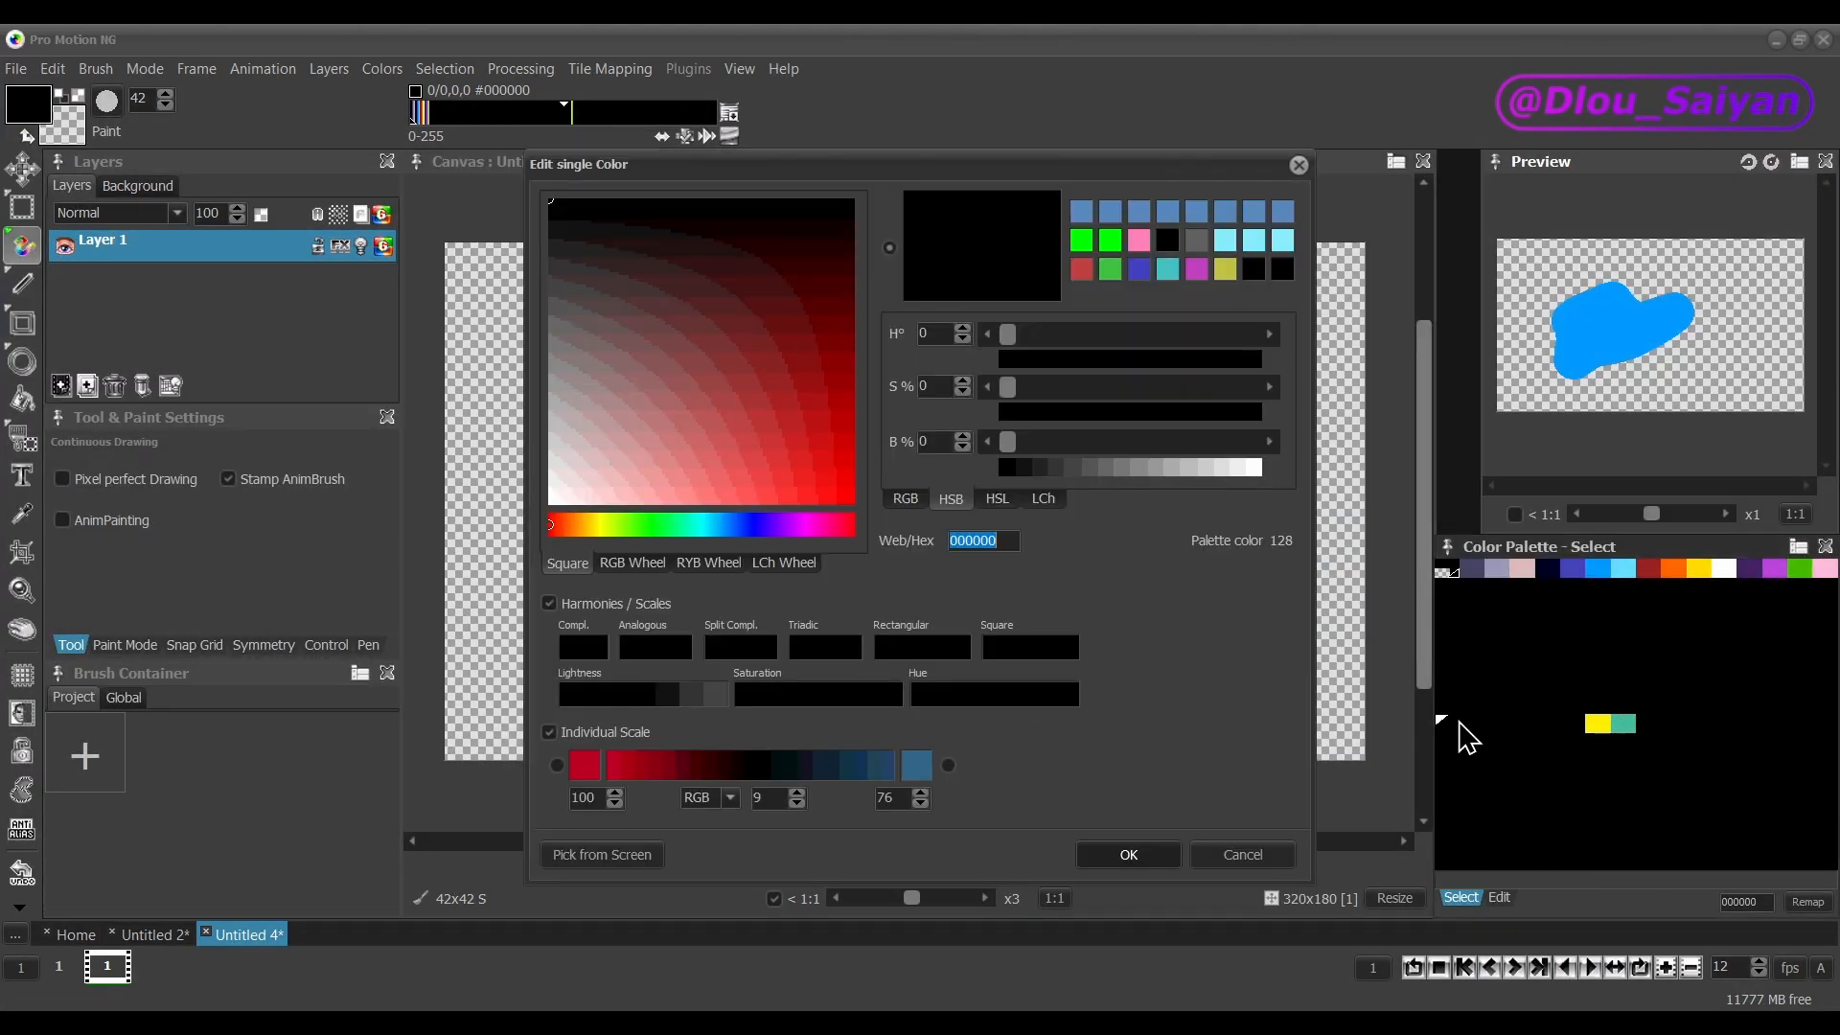
click(616, 524)
click(636, 435)
drag(636, 435, 778, 479)
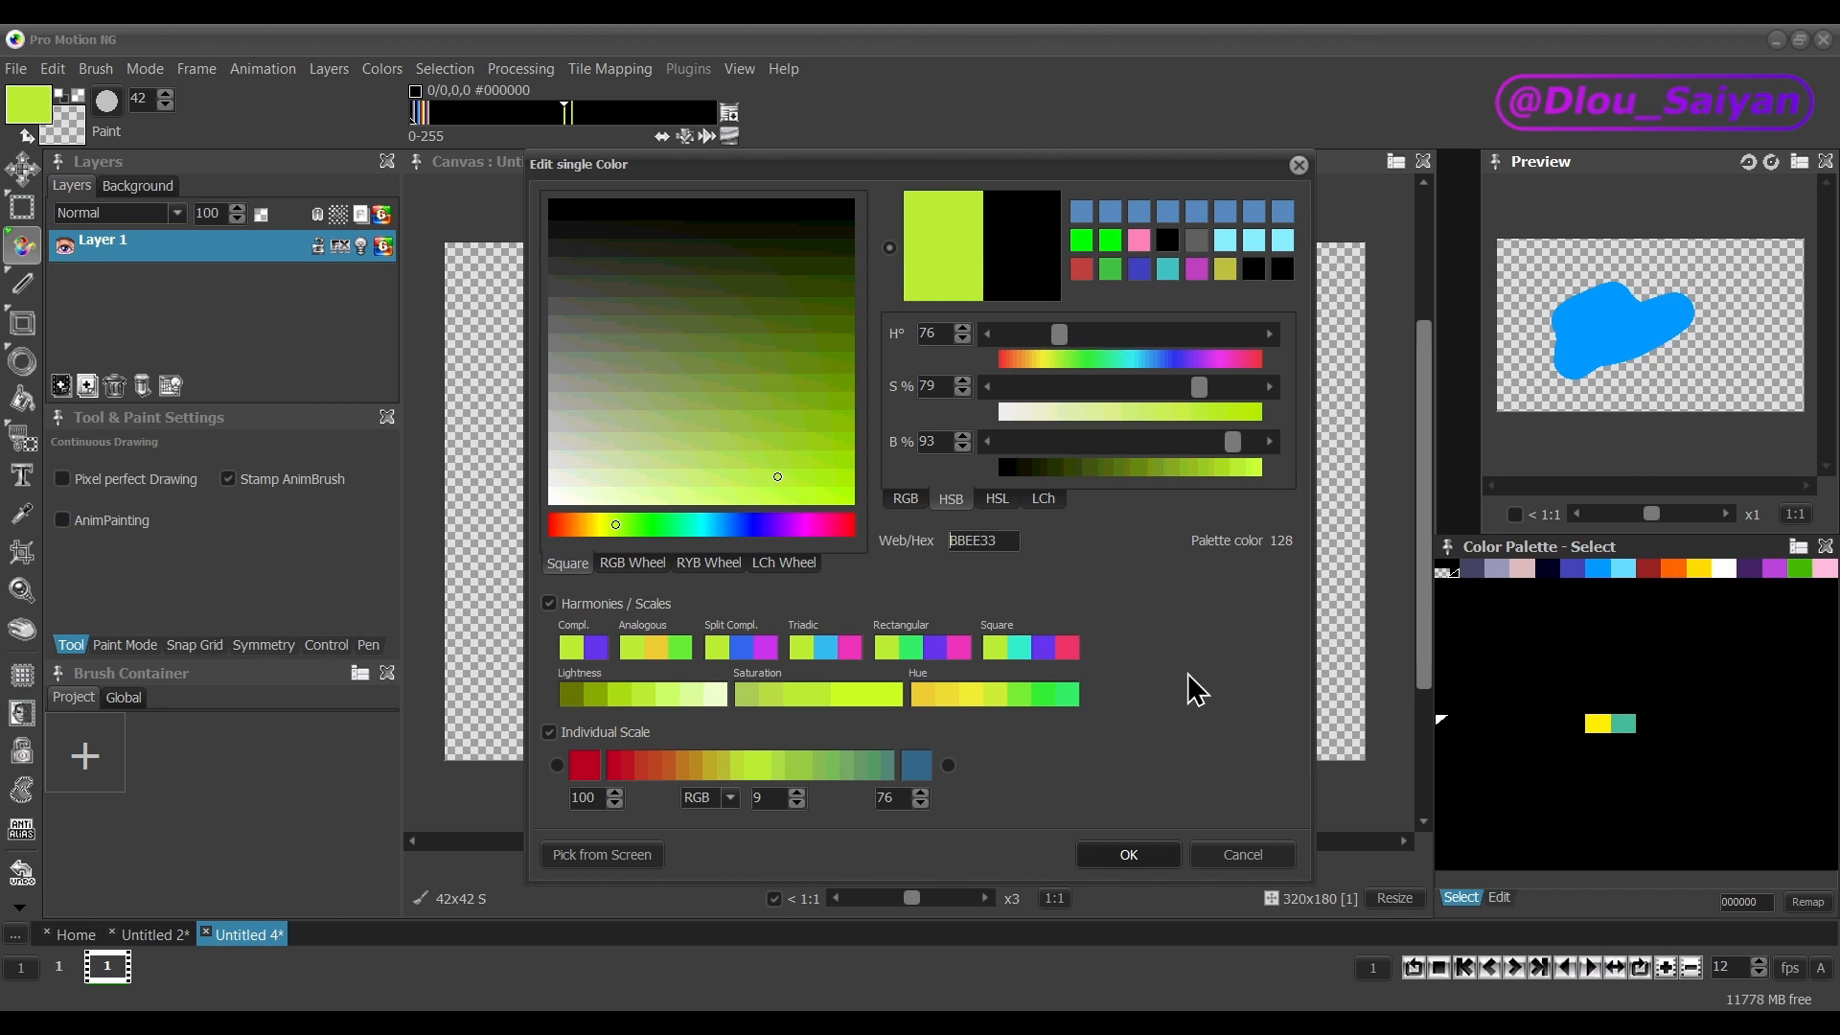
click(717, 765)
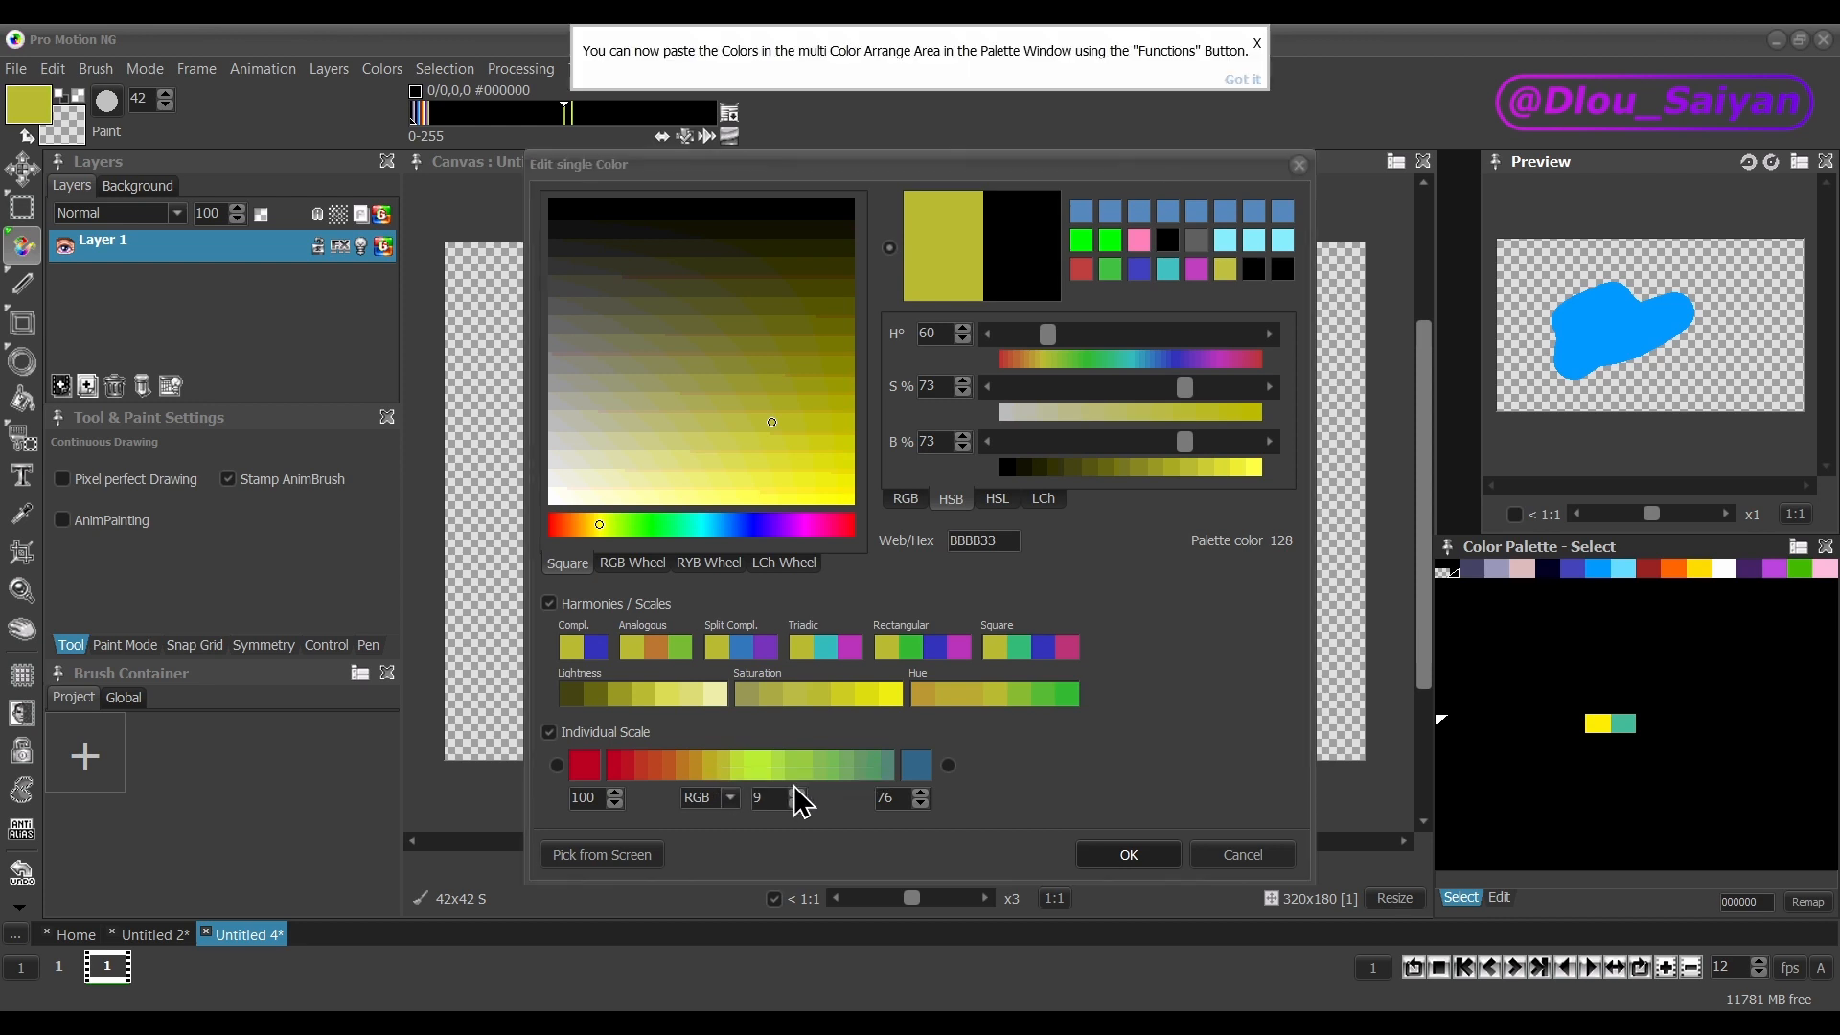
click(1157, 863)
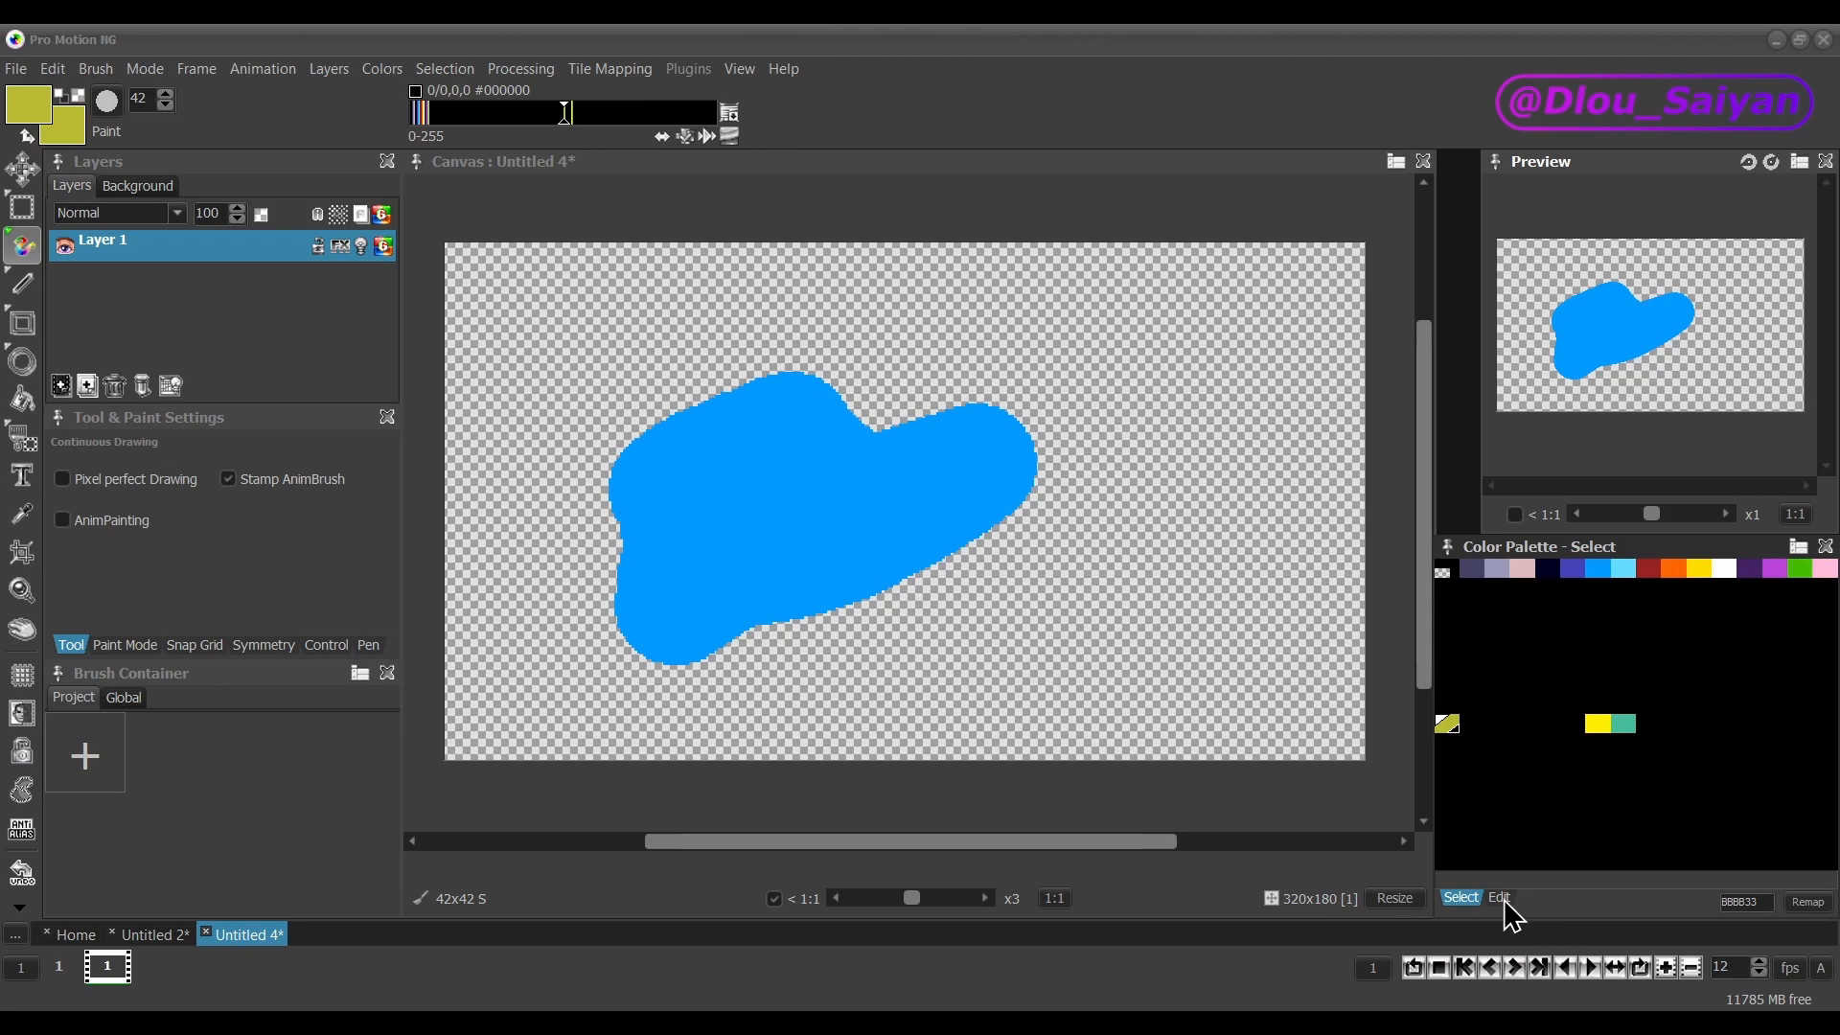
Paste the copied scale colors into the empty palette area in edit mode and apply the operation.
click(1501, 899)
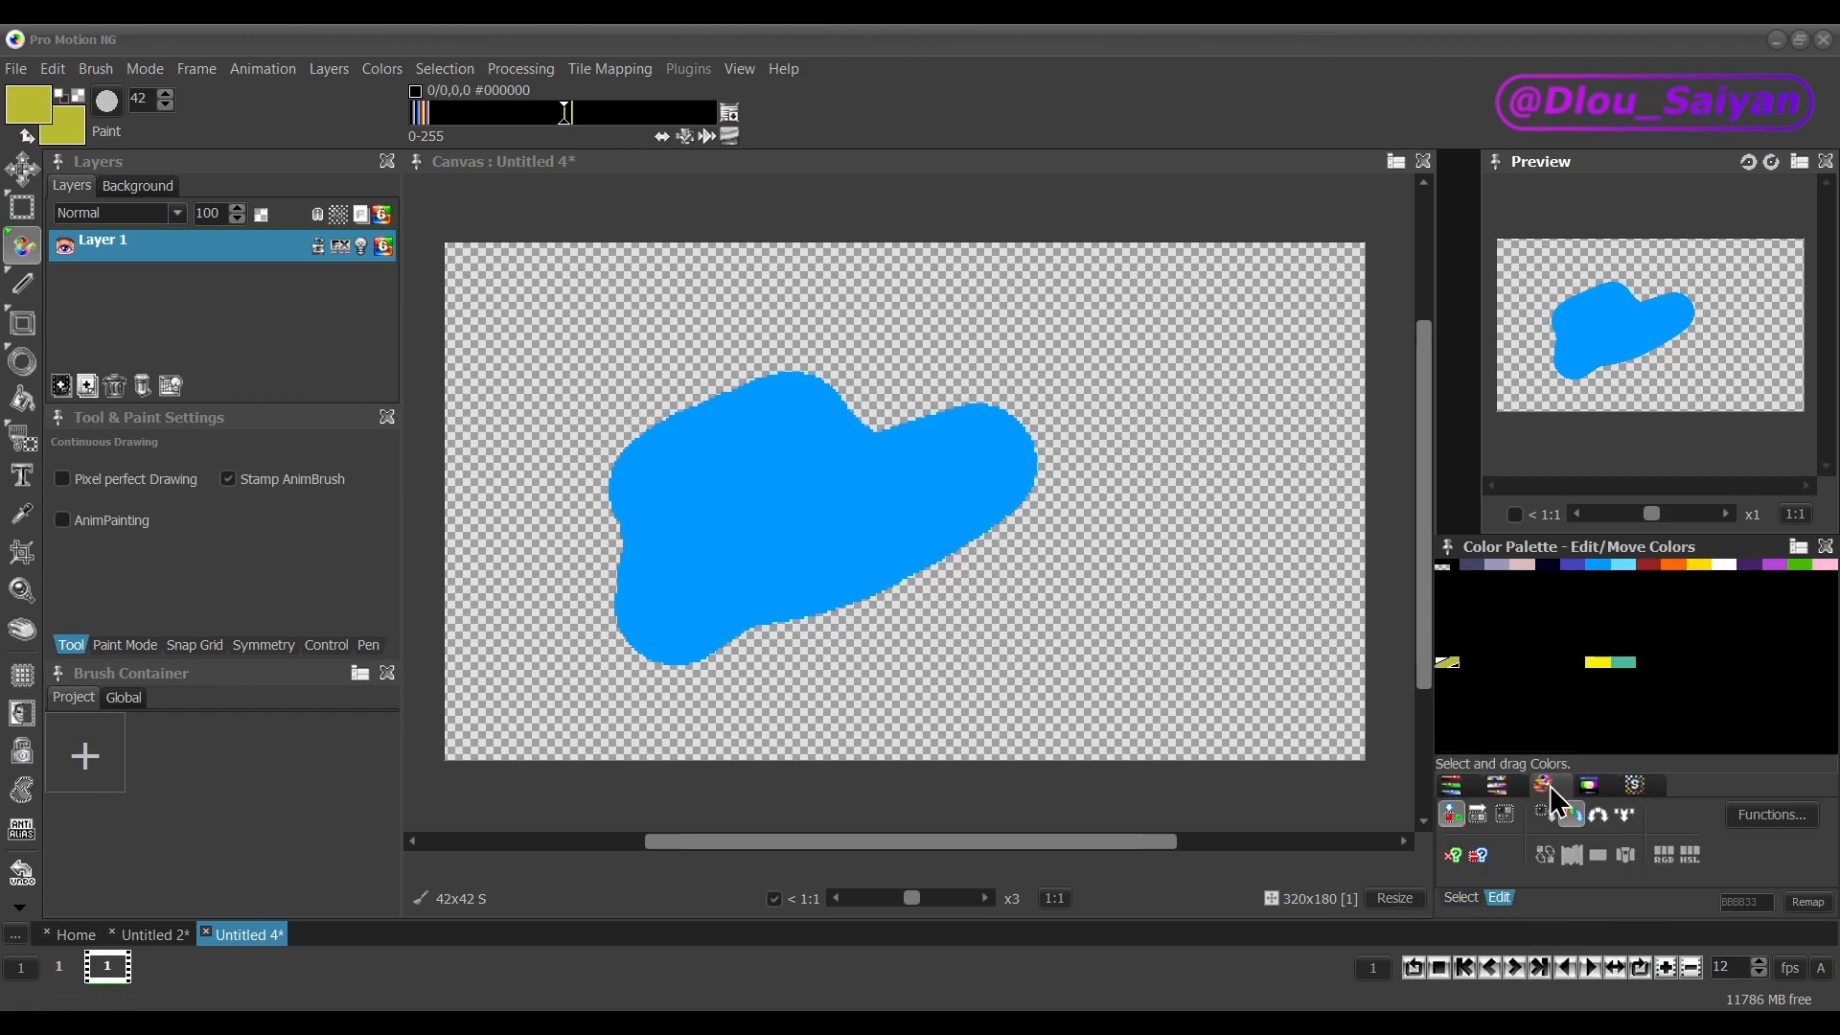
click(1792, 820)
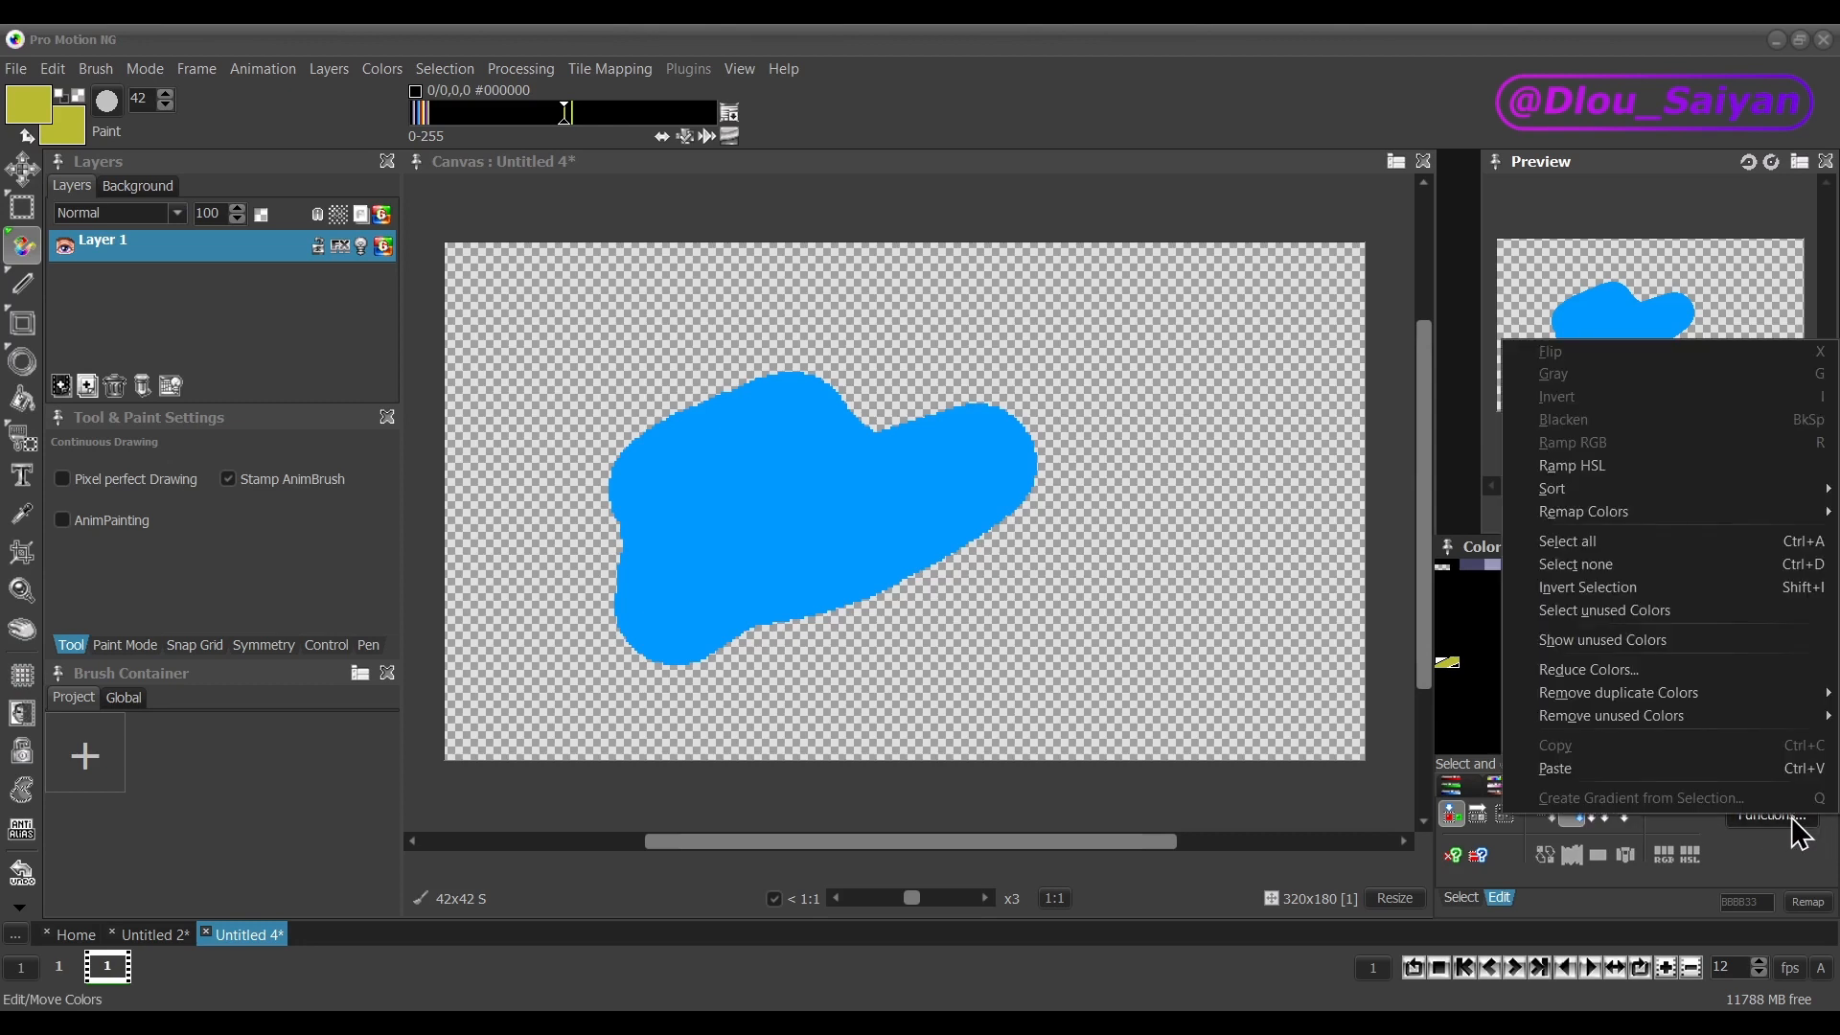
click(1689, 770)
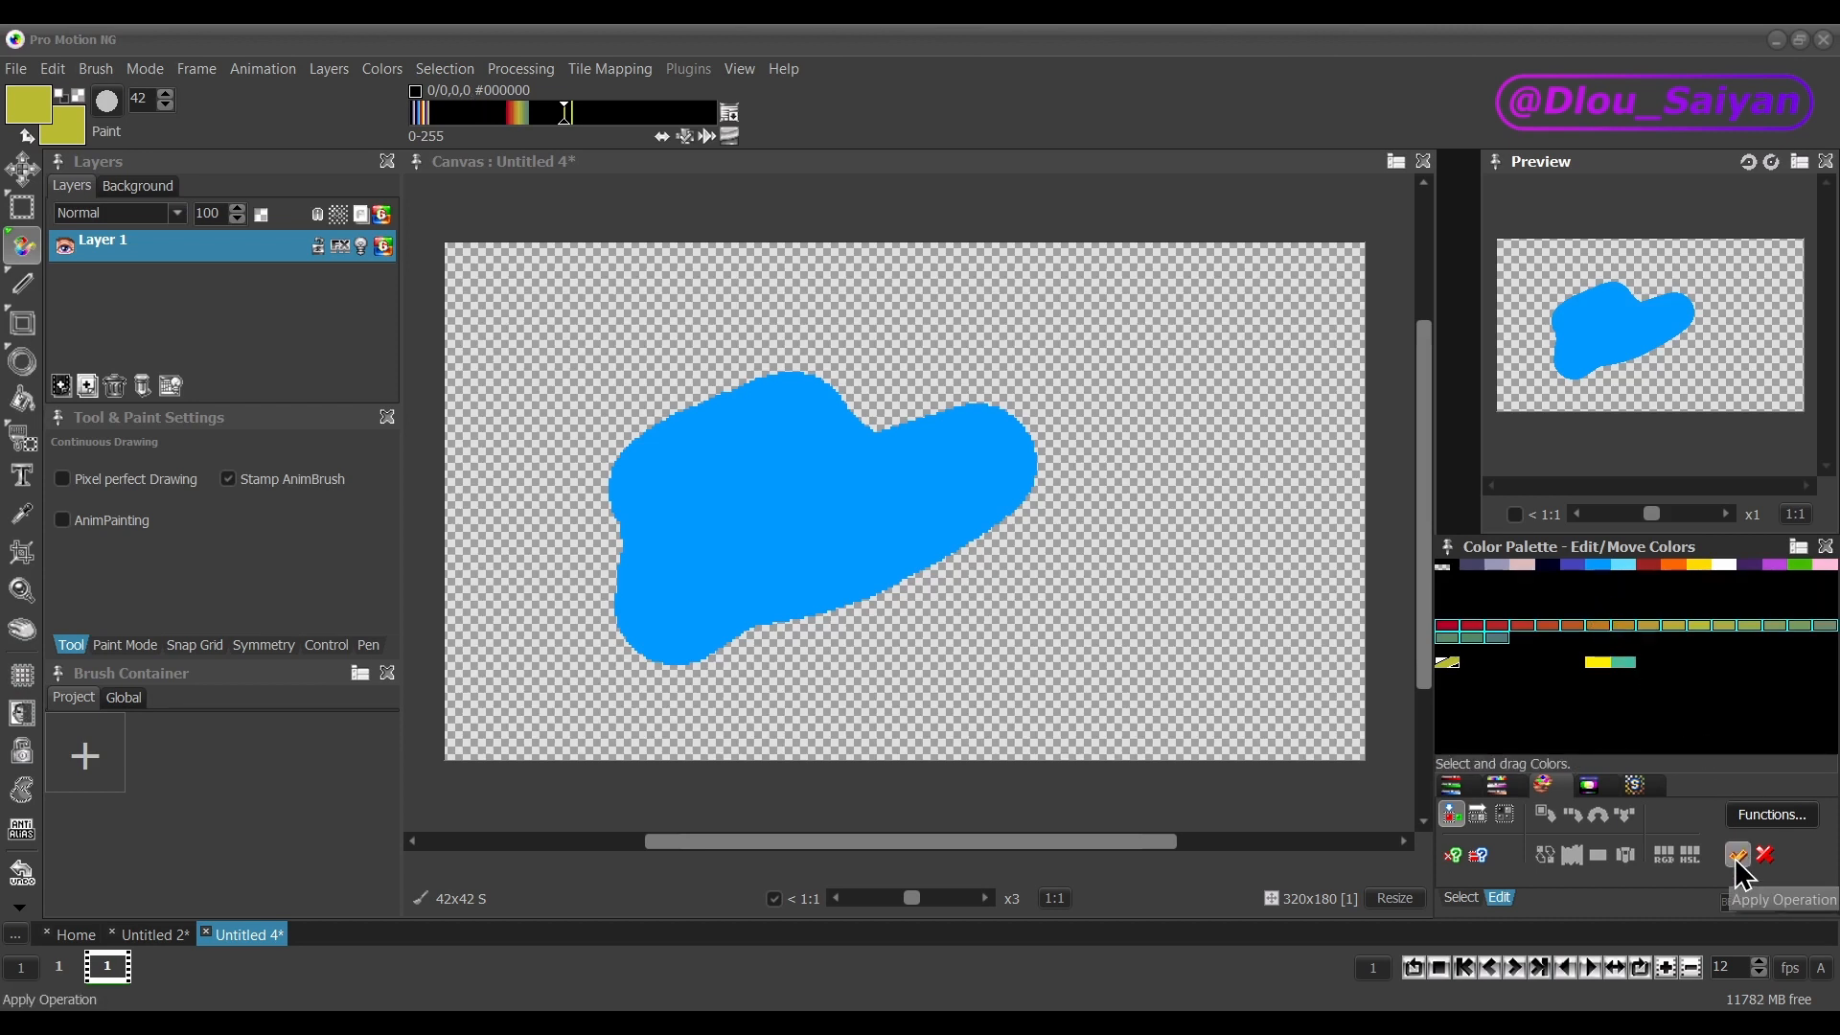
click(1736, 856)
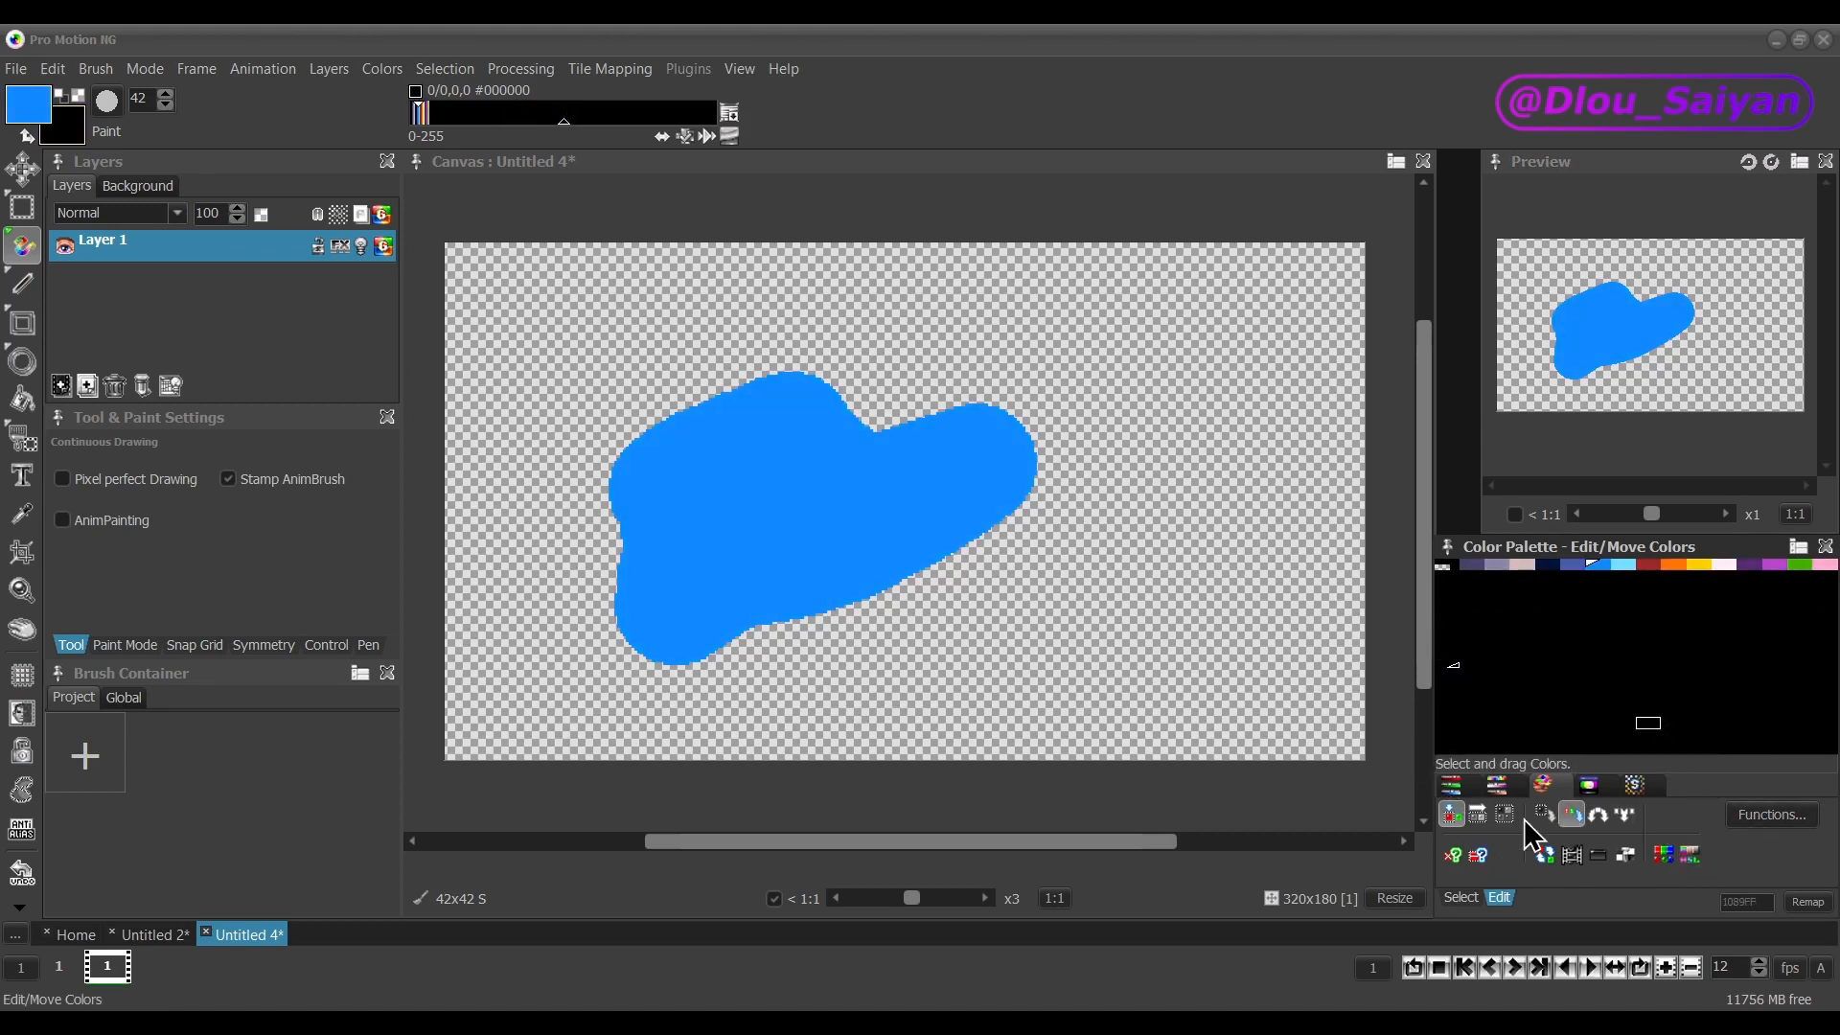
In palette selection mode, pick light blue 77DDFF and copy it into the seven black slots 81 to 87.
click(1461, 899)
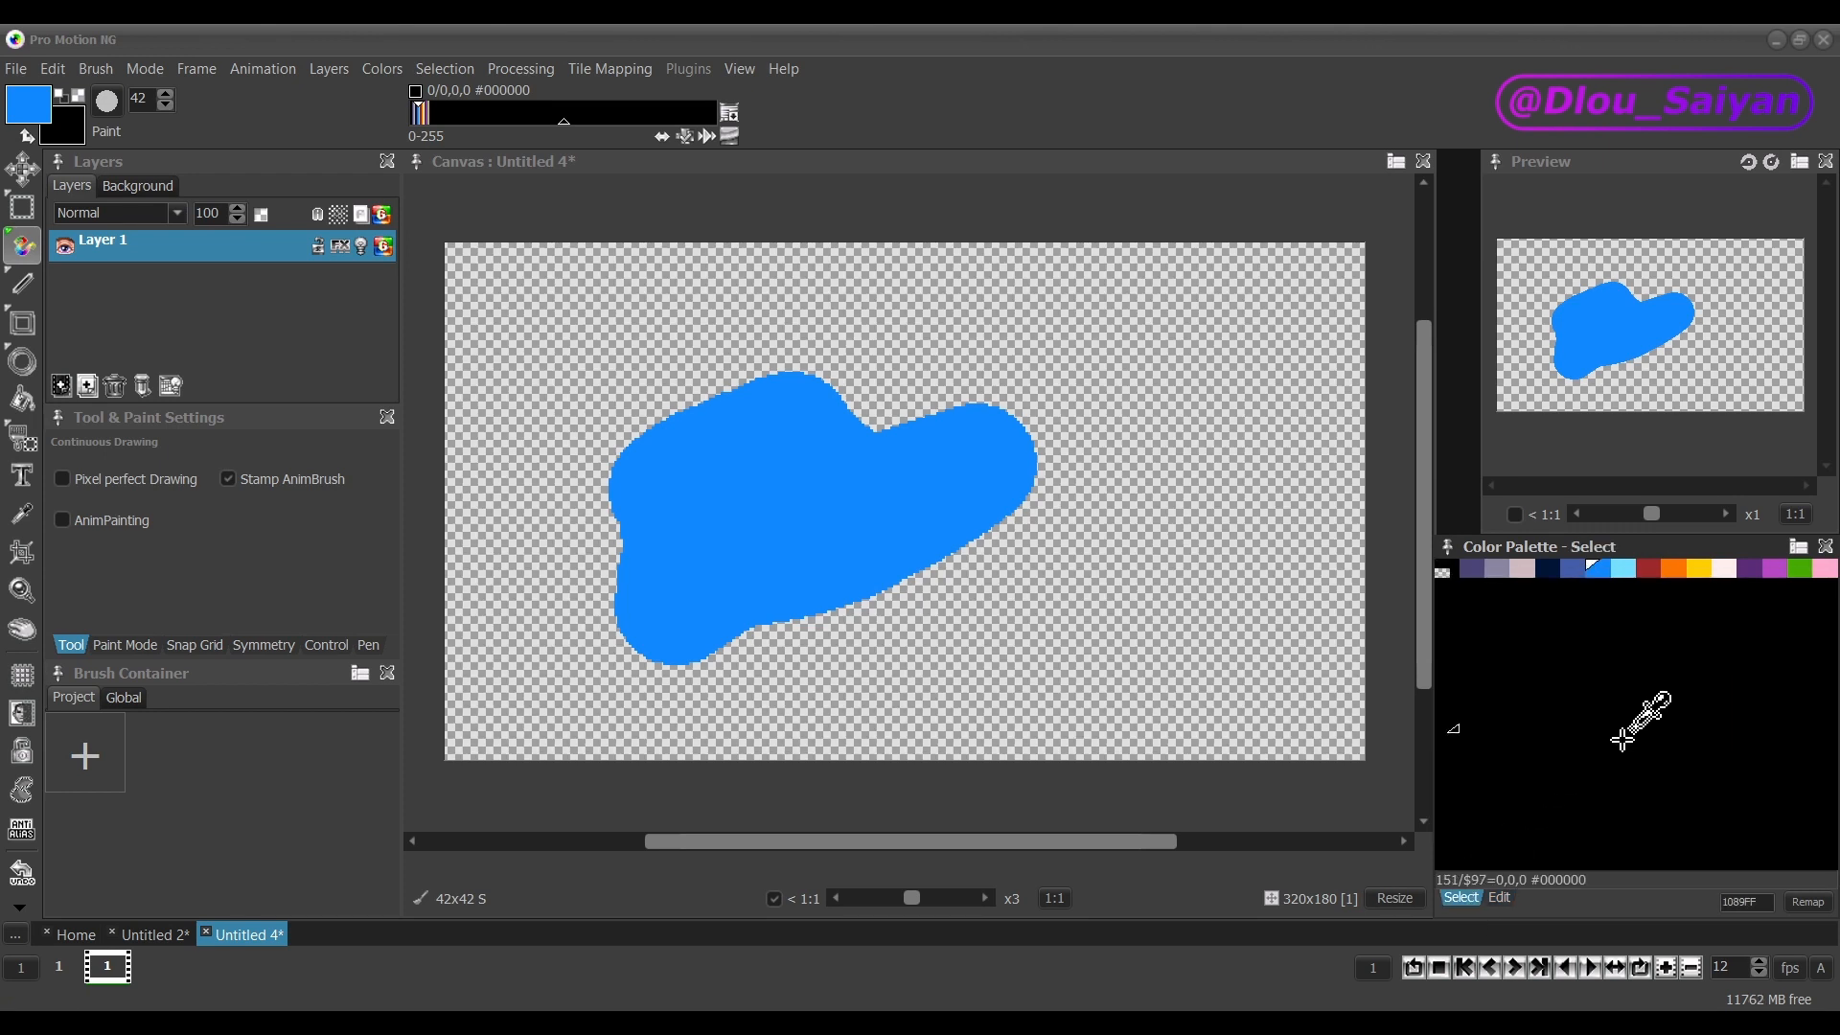
key(c)
key(c)
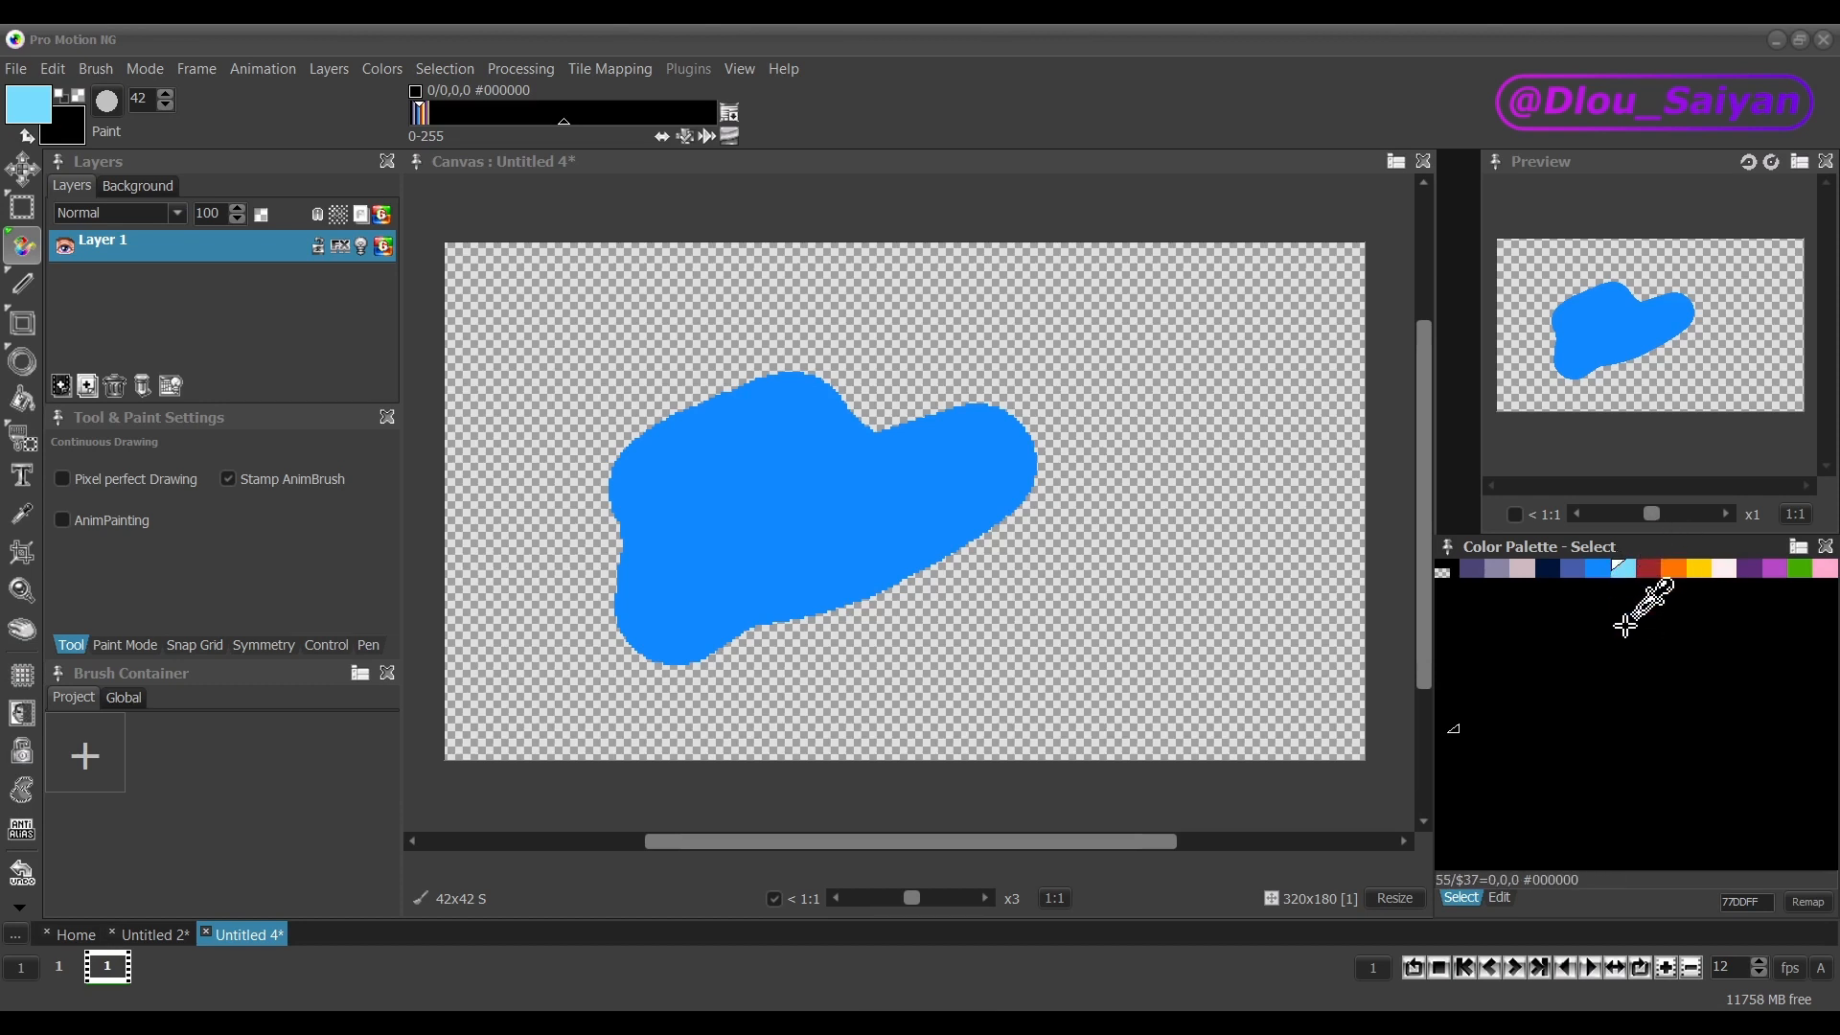
key(c)
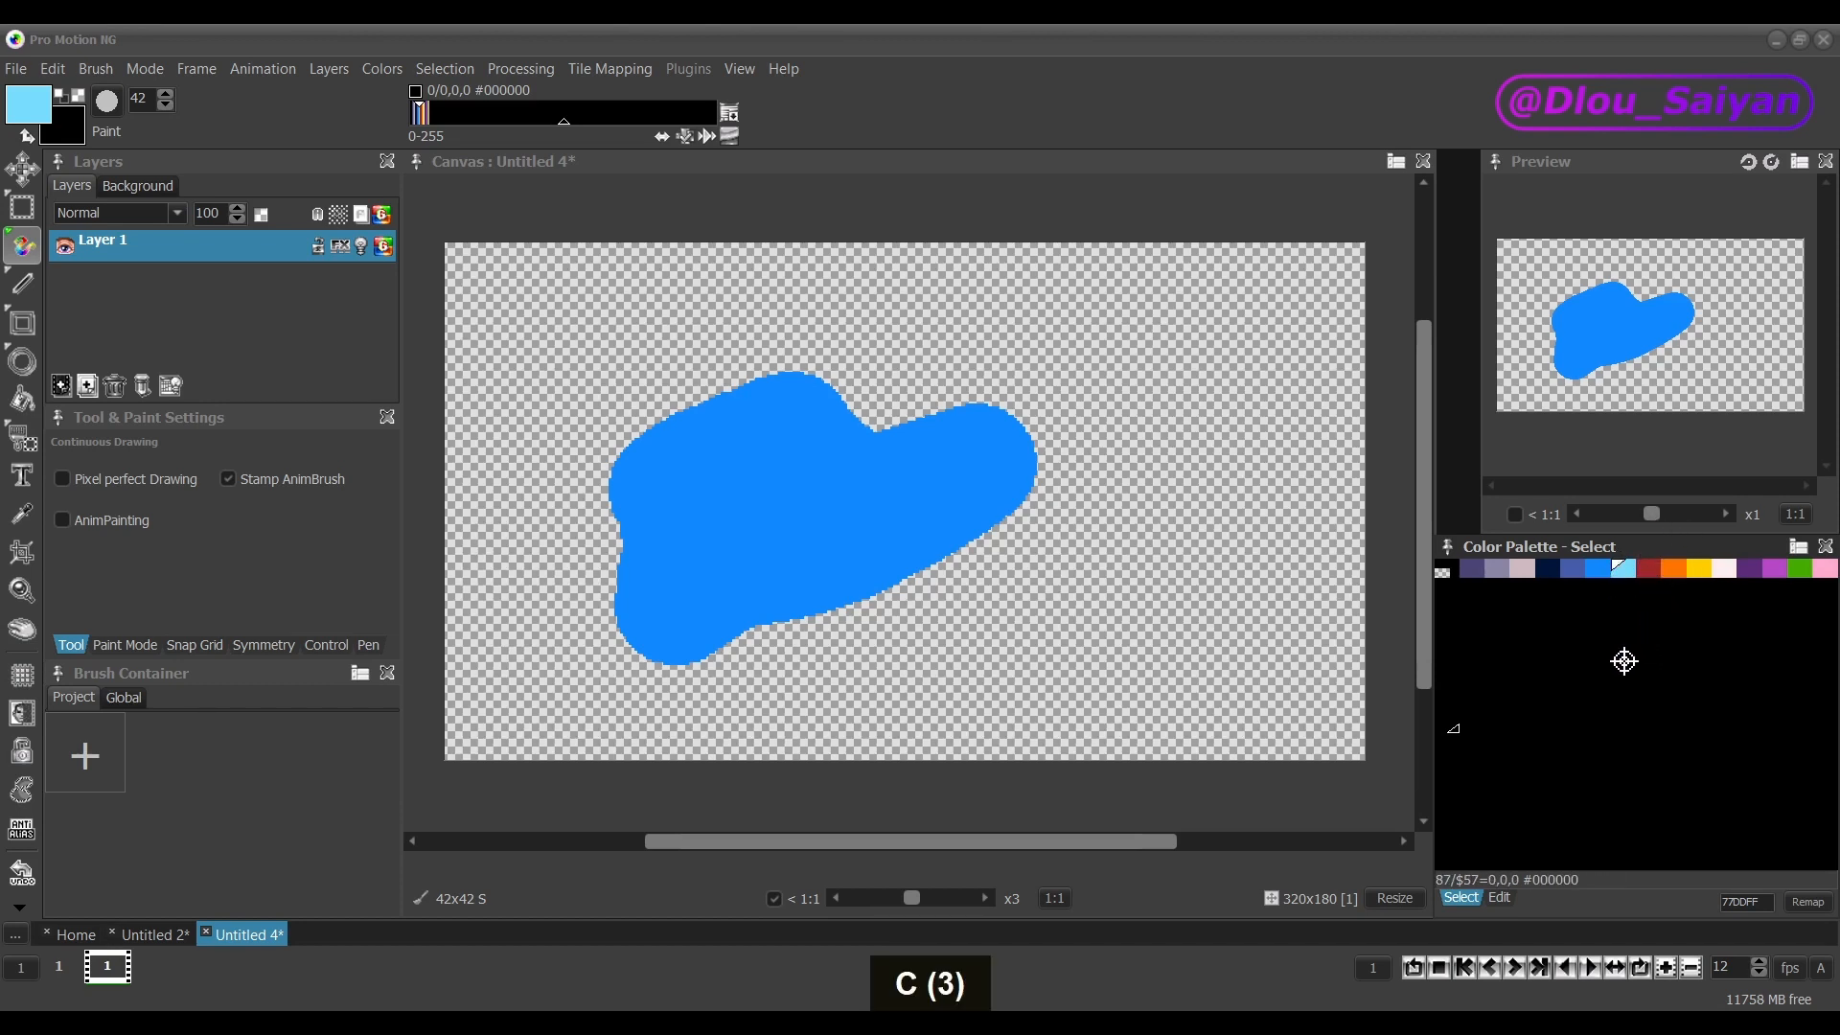
click(1624, 661)
key(c)
click(1595, 664)
key(c)
click(1572, 666)
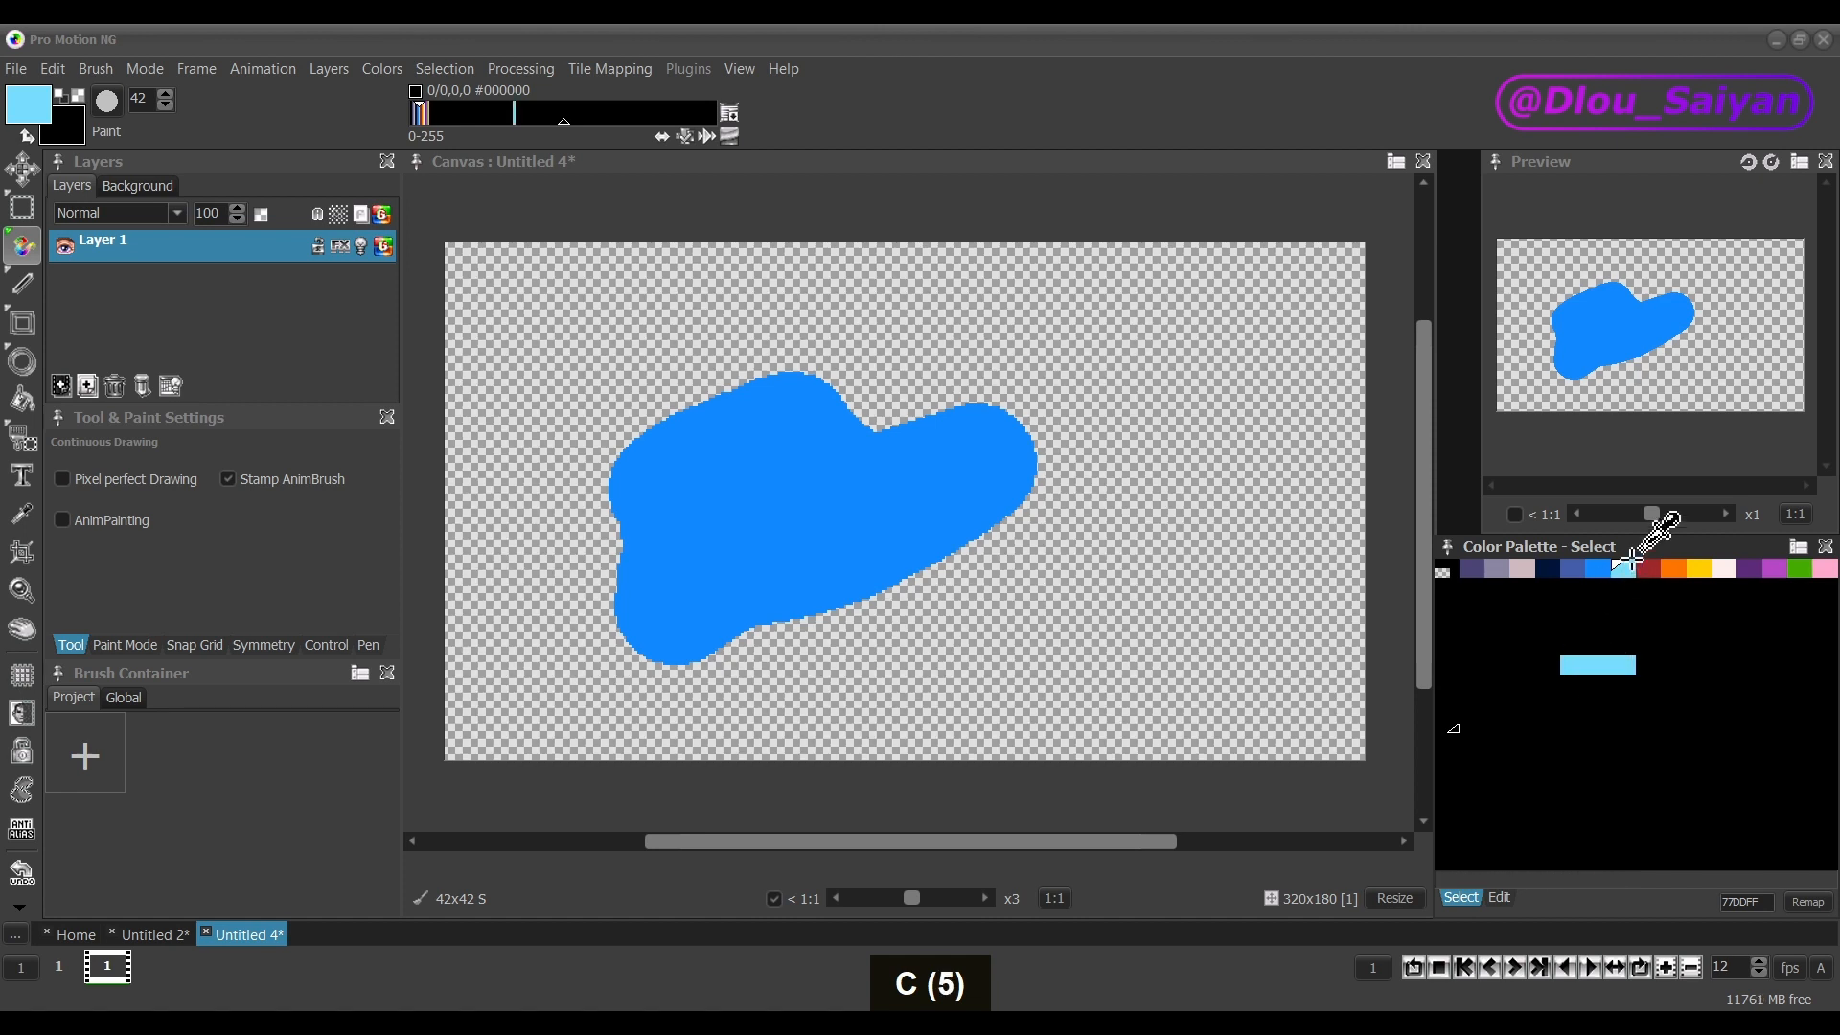
key(c)
click(1546, 665)
key(c)
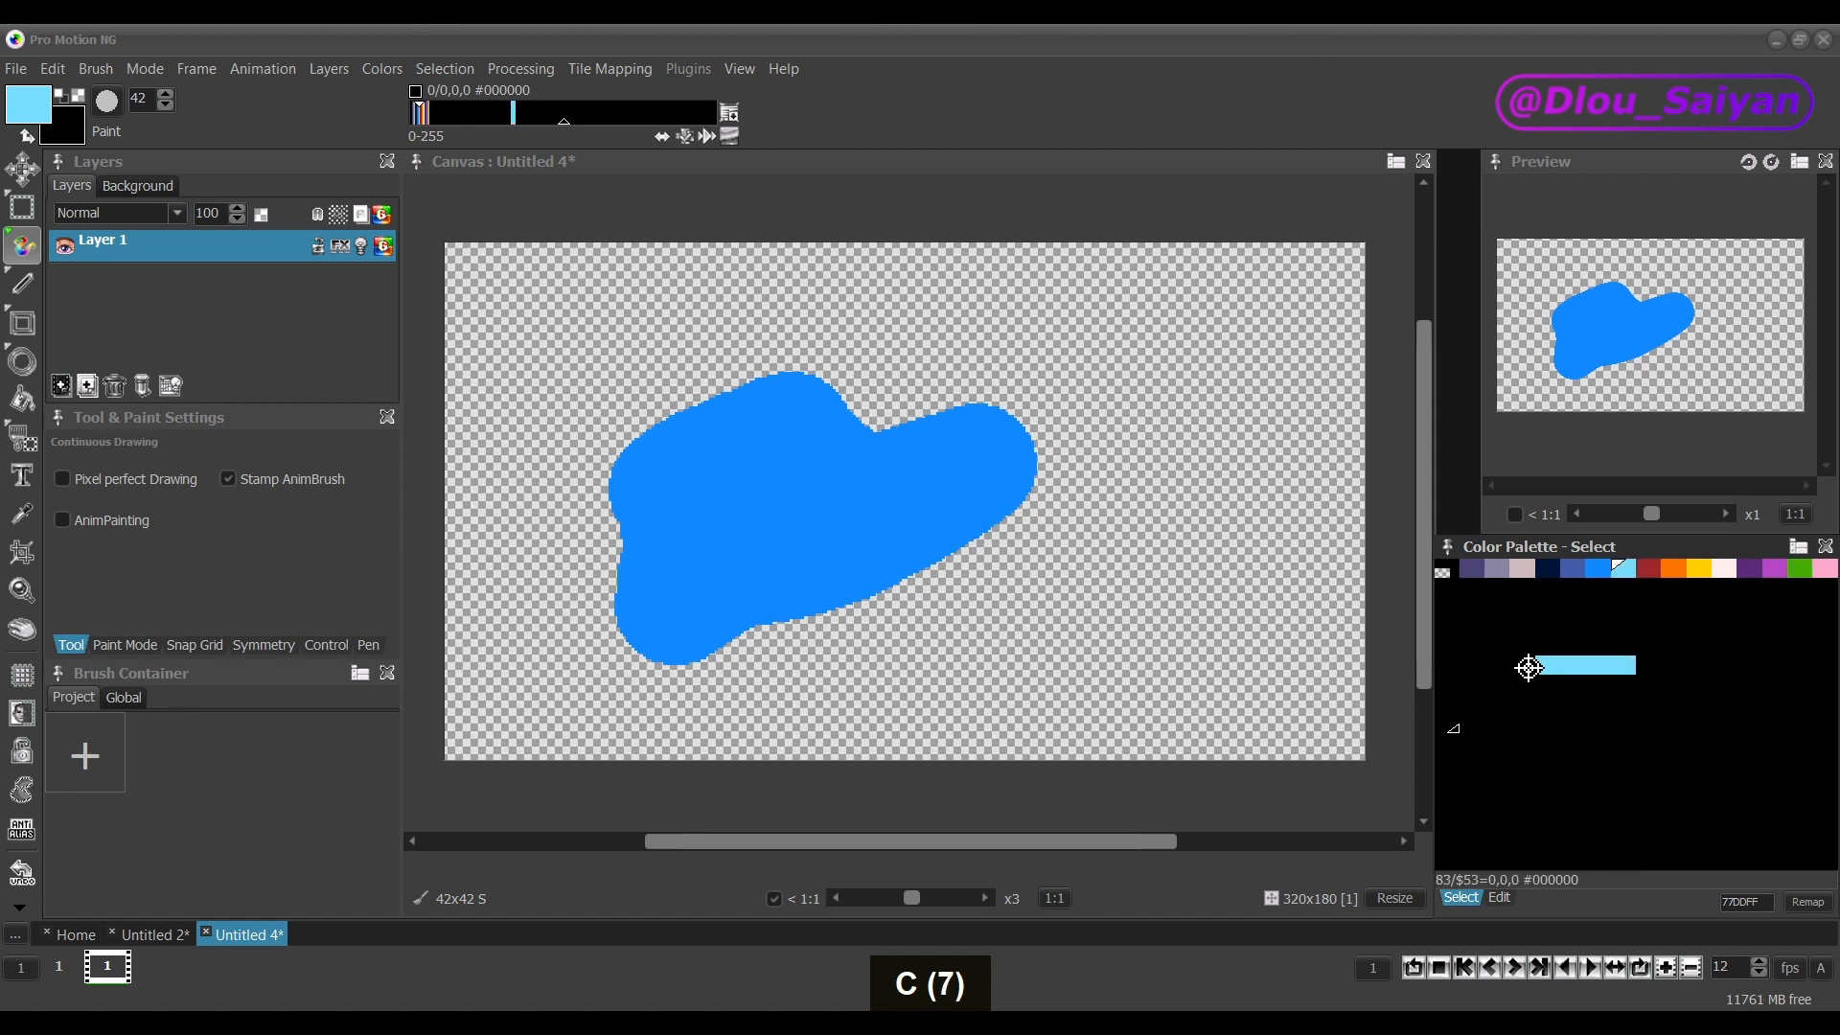
click(1526, 667)
key(c)
click(1498, 666)
key(c)
click(1473, 664)
key(c)
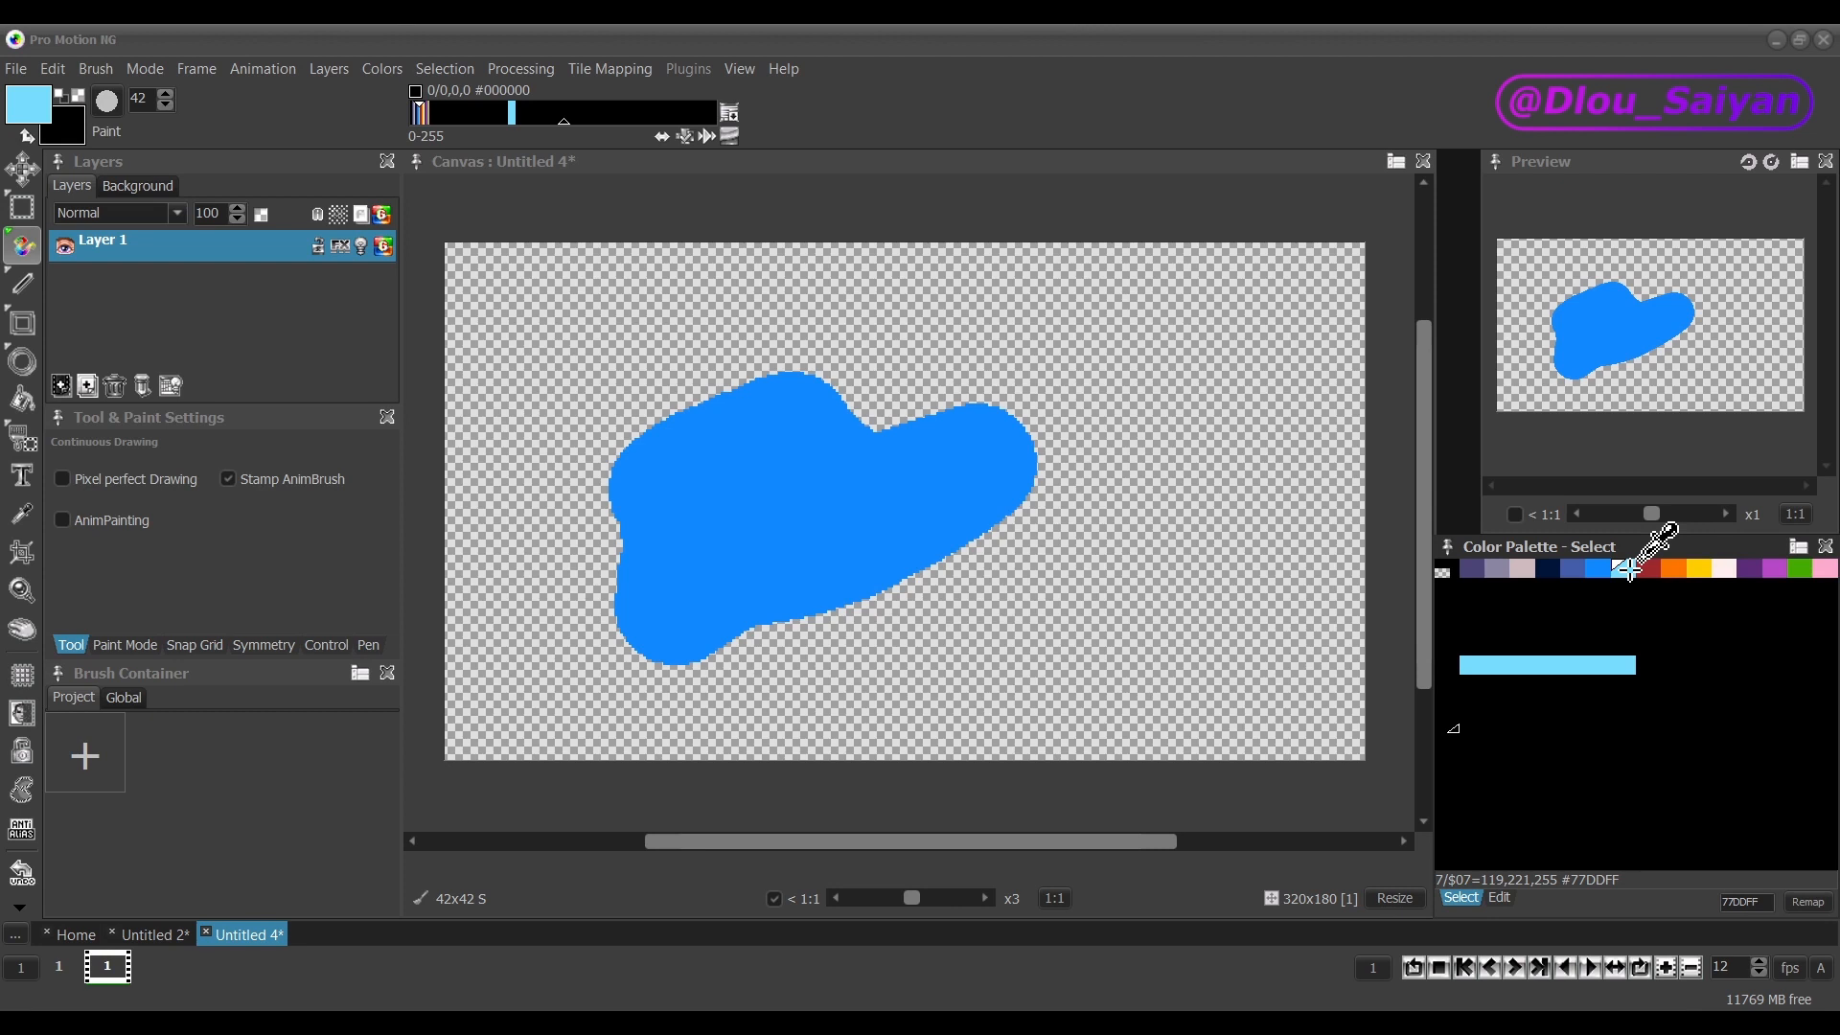
Swap the light blue in slot 7 with green 44AA00, and create a gradient from that green down to slot 87.
key(s)
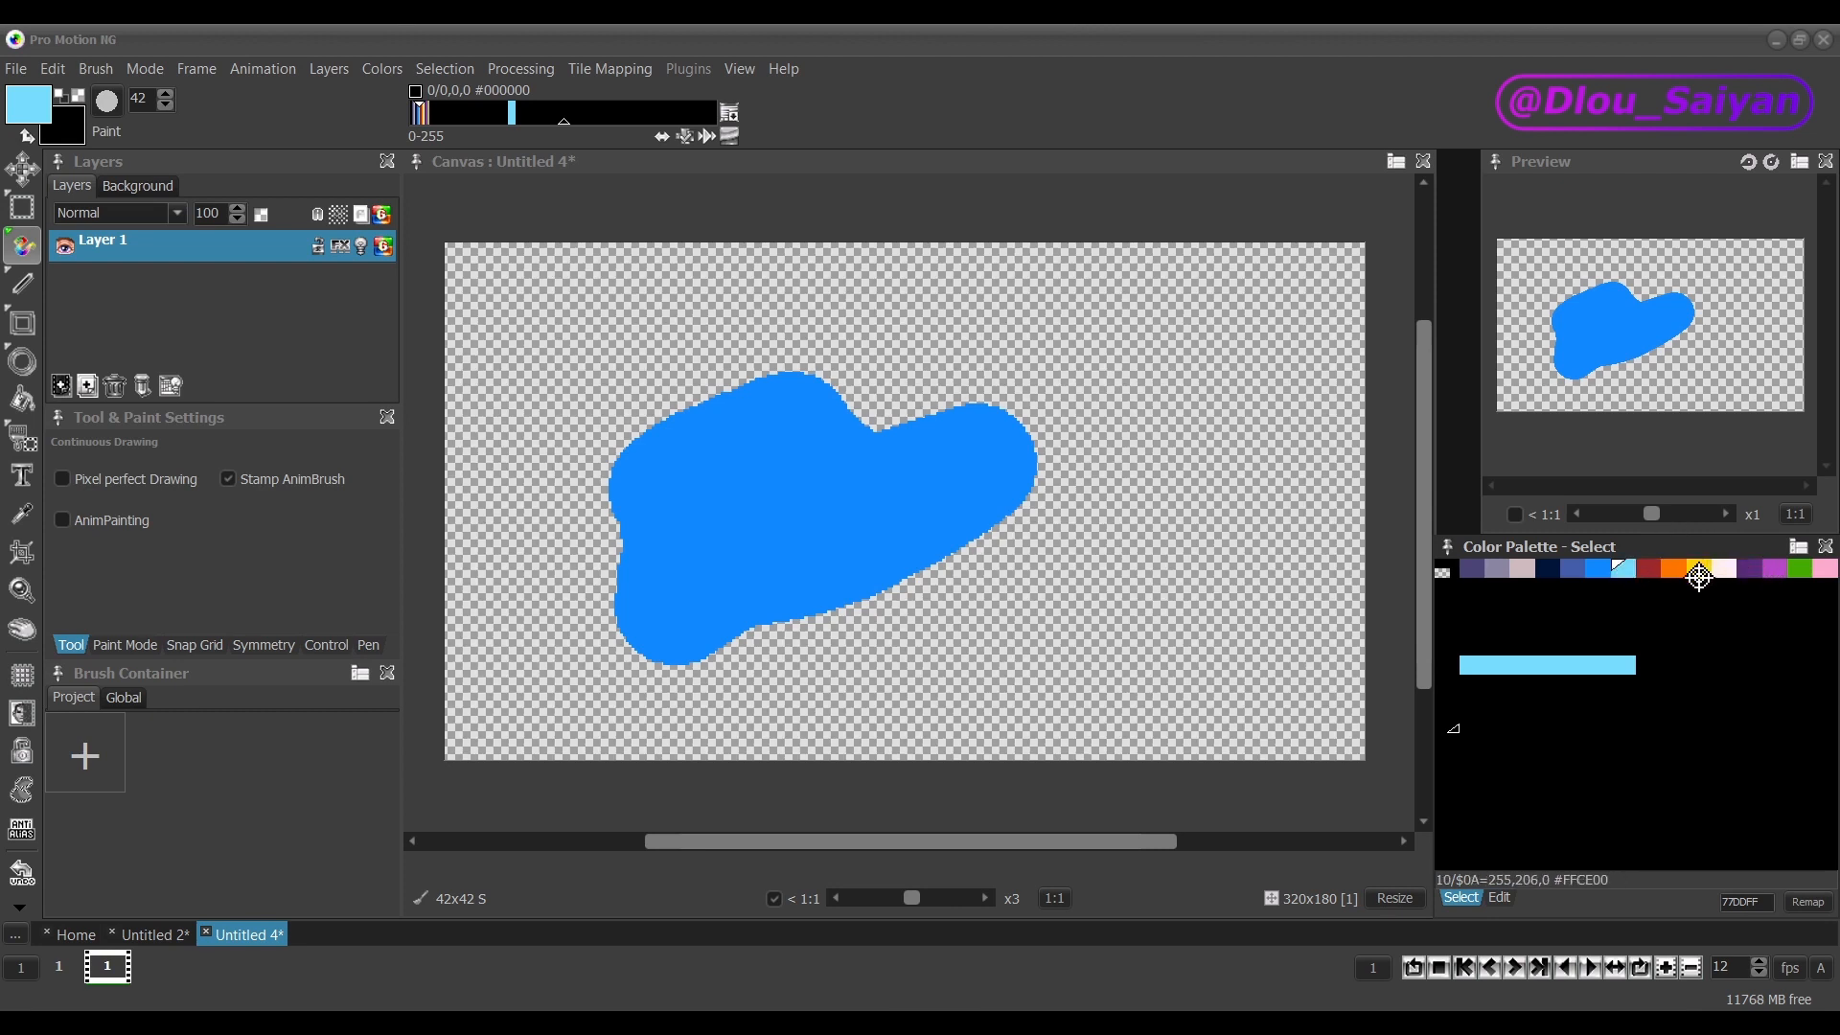
click(1798, 570)
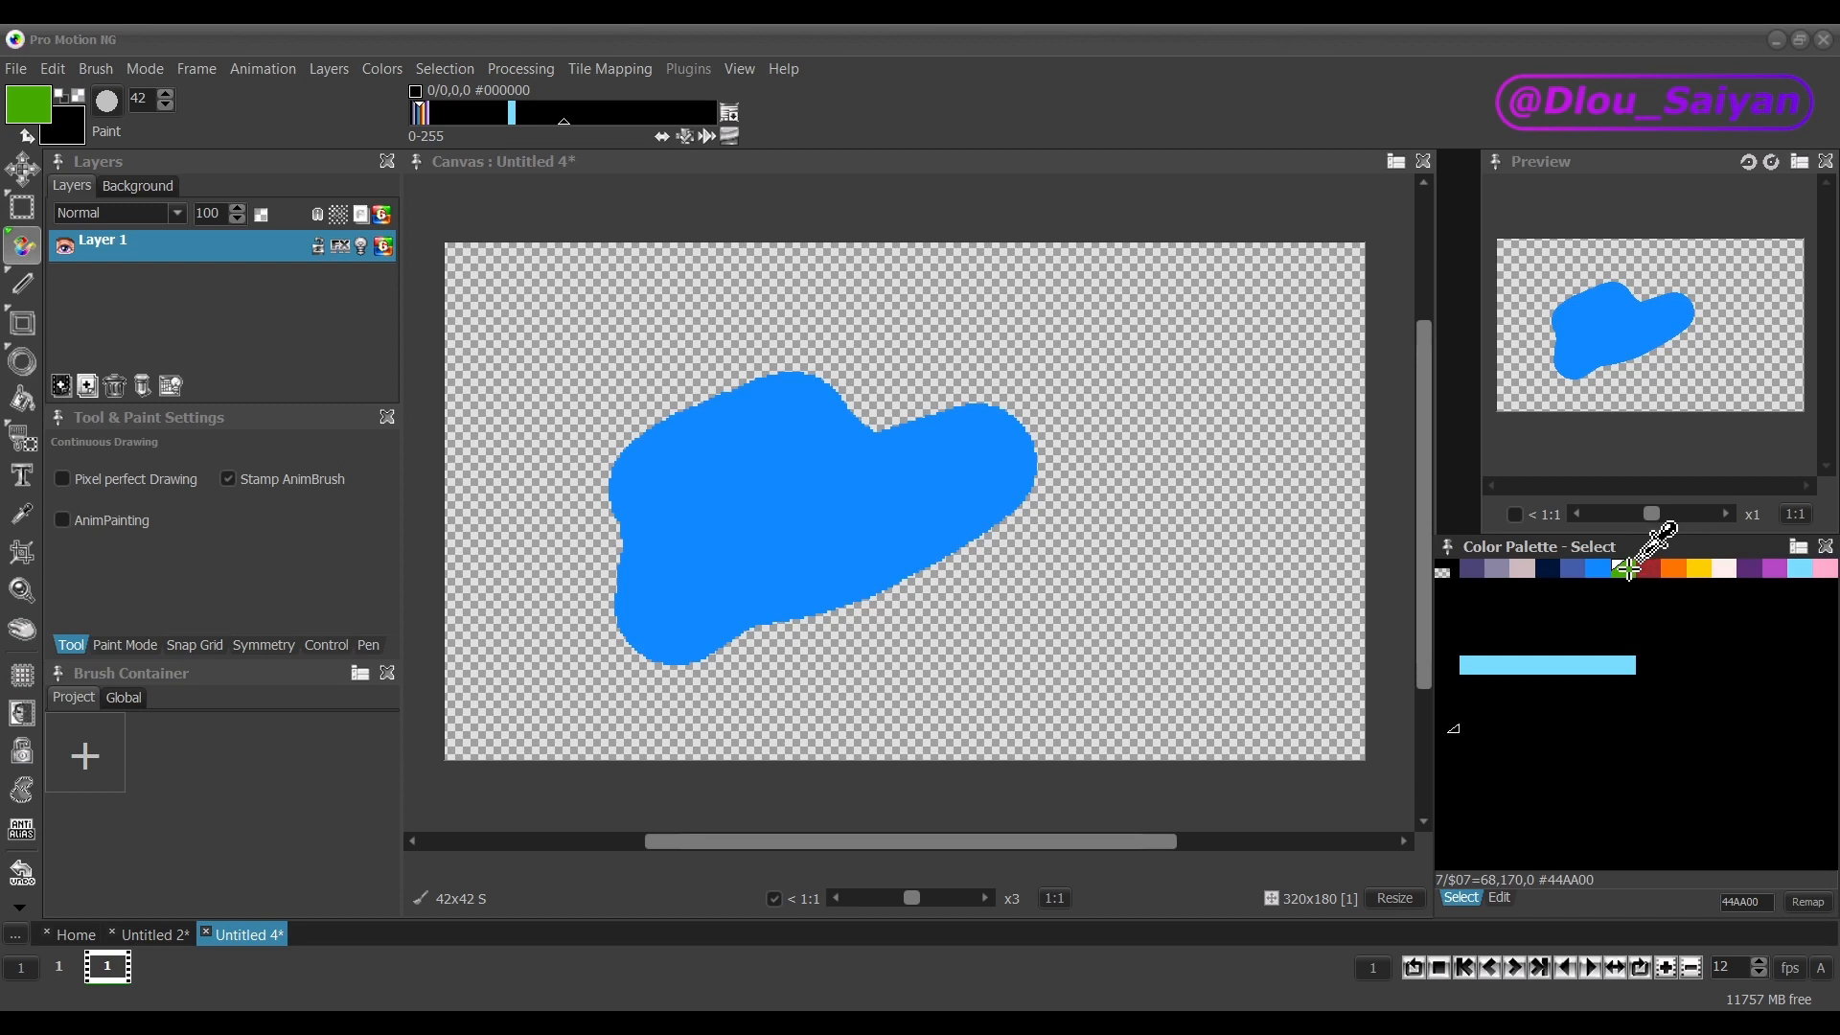
key(r)
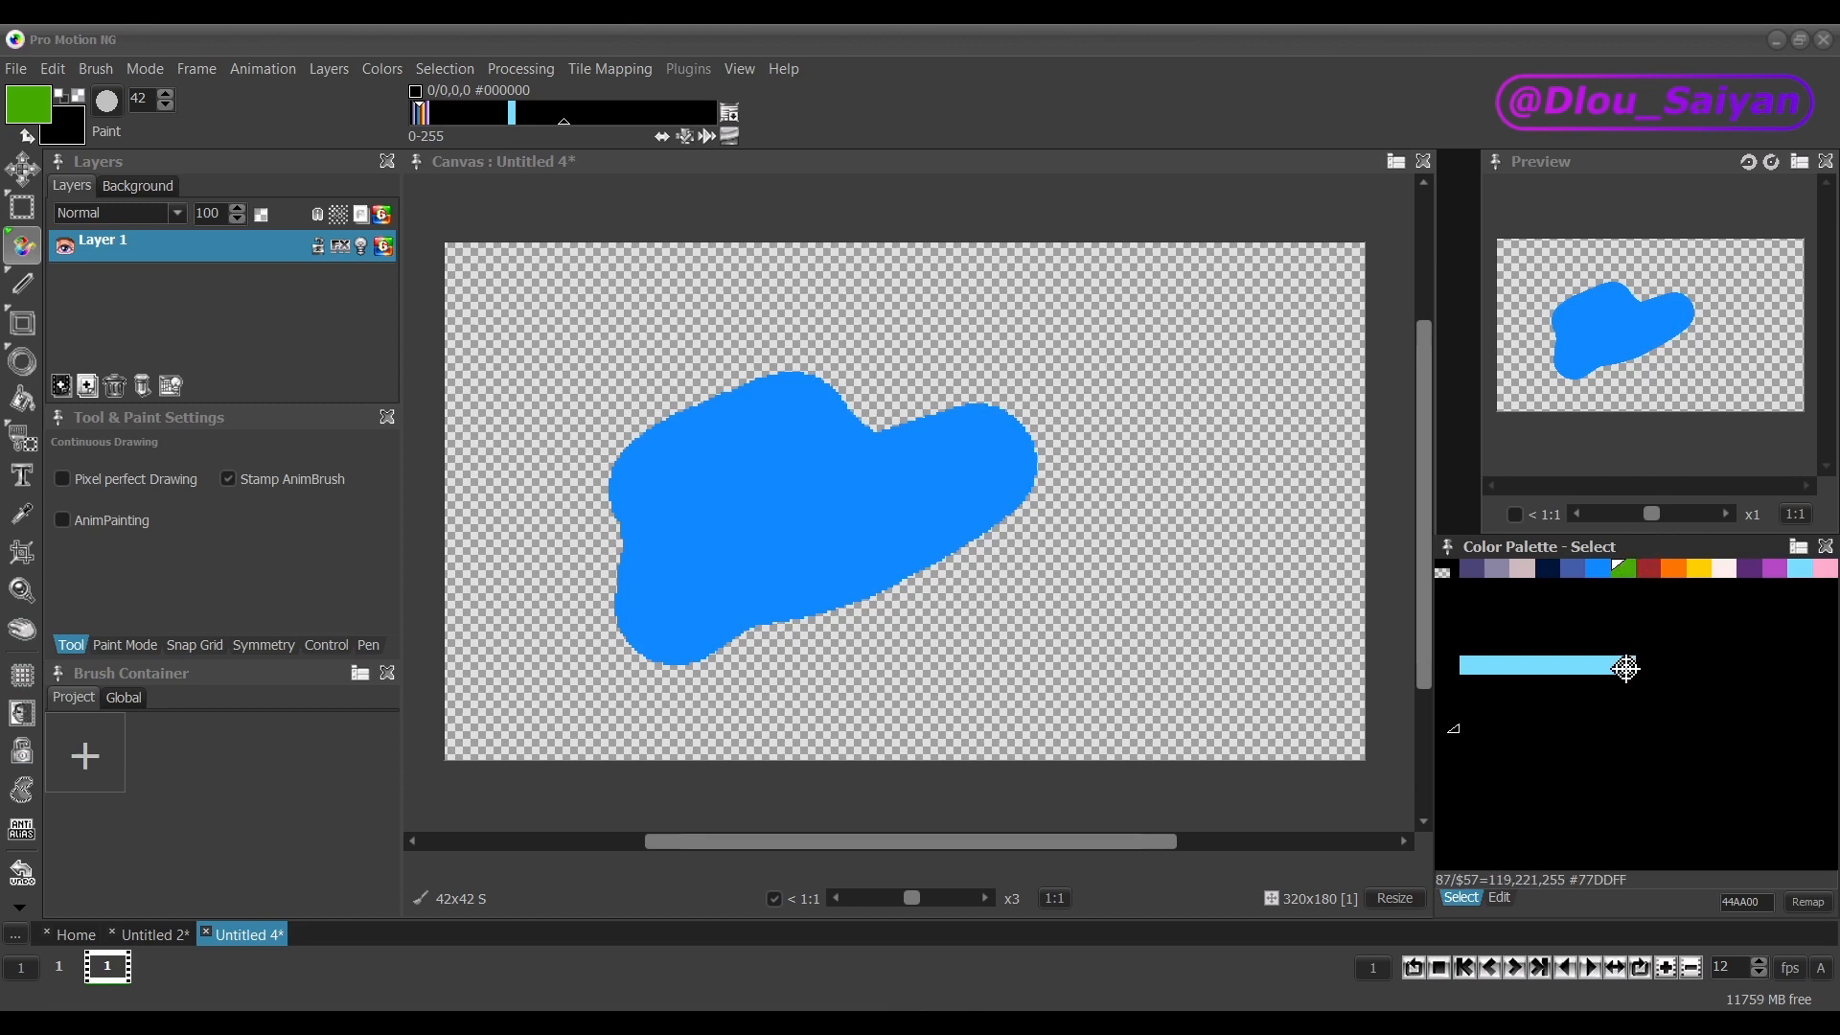
click(1626, 668)
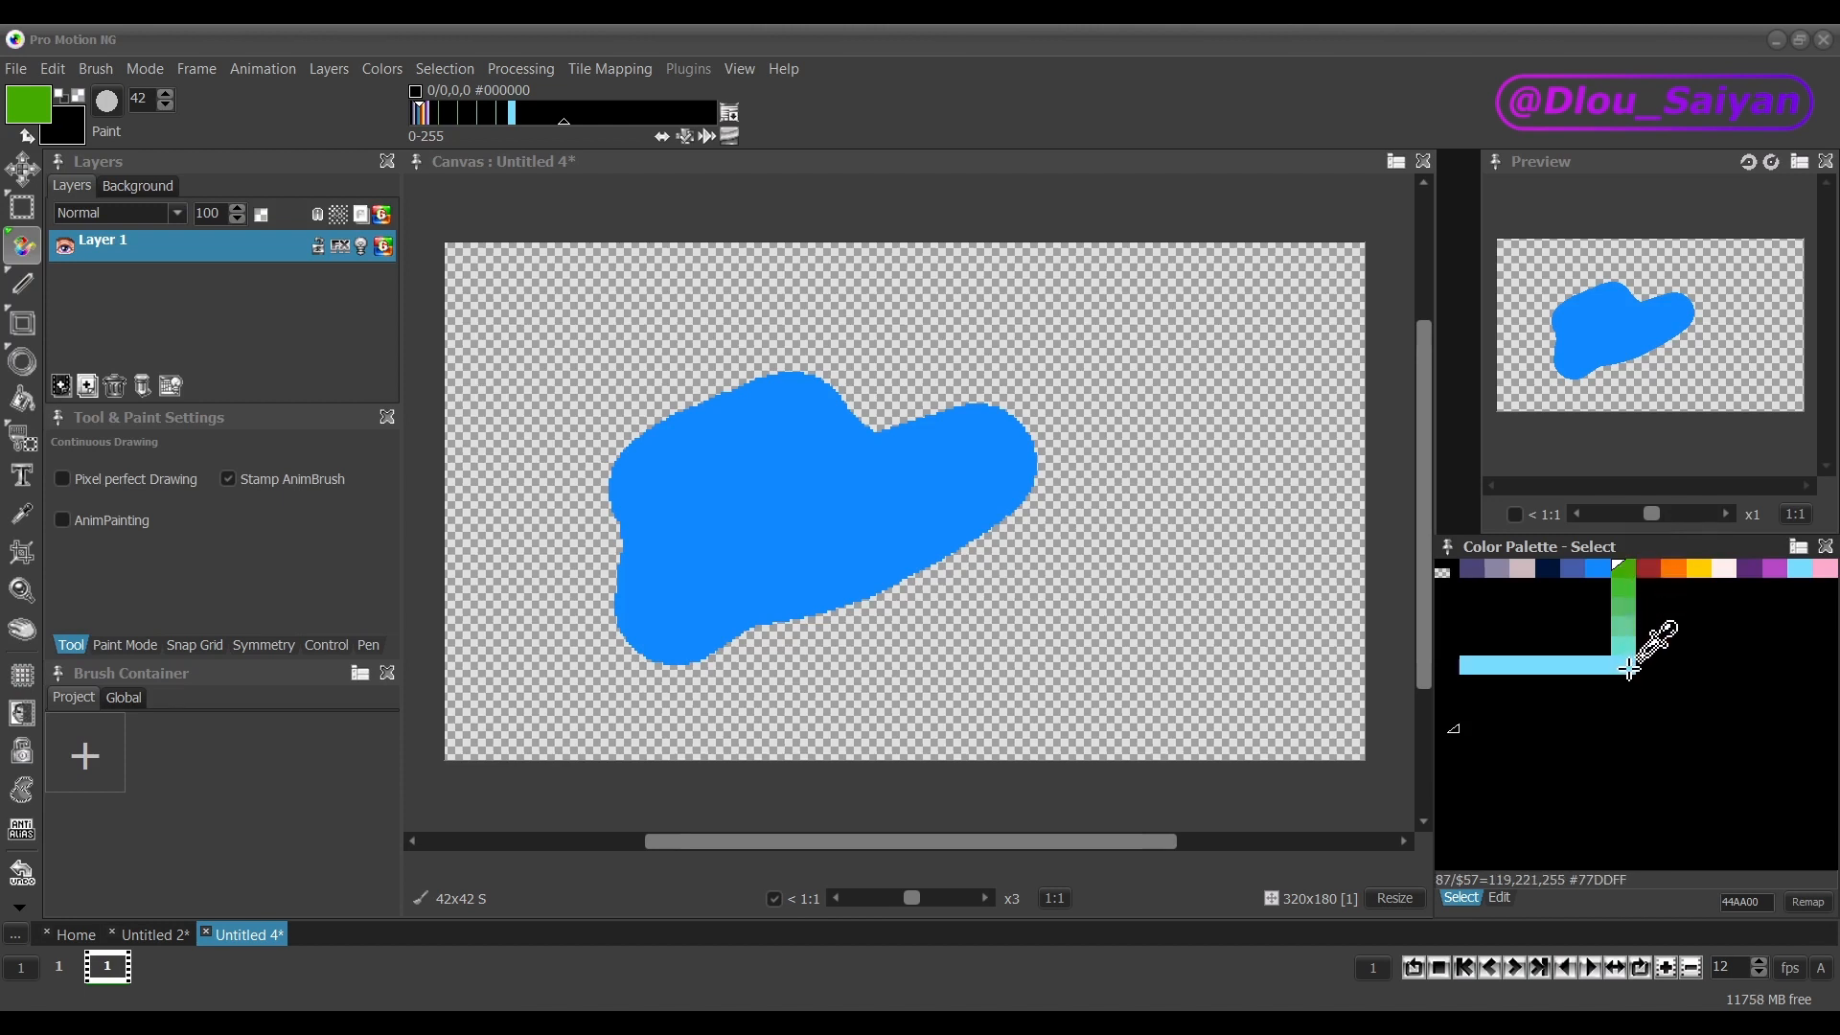
Create vertical gradients from blue 1089FF and muted blue 445DAA down to the light blue row.
click(1597, 567)
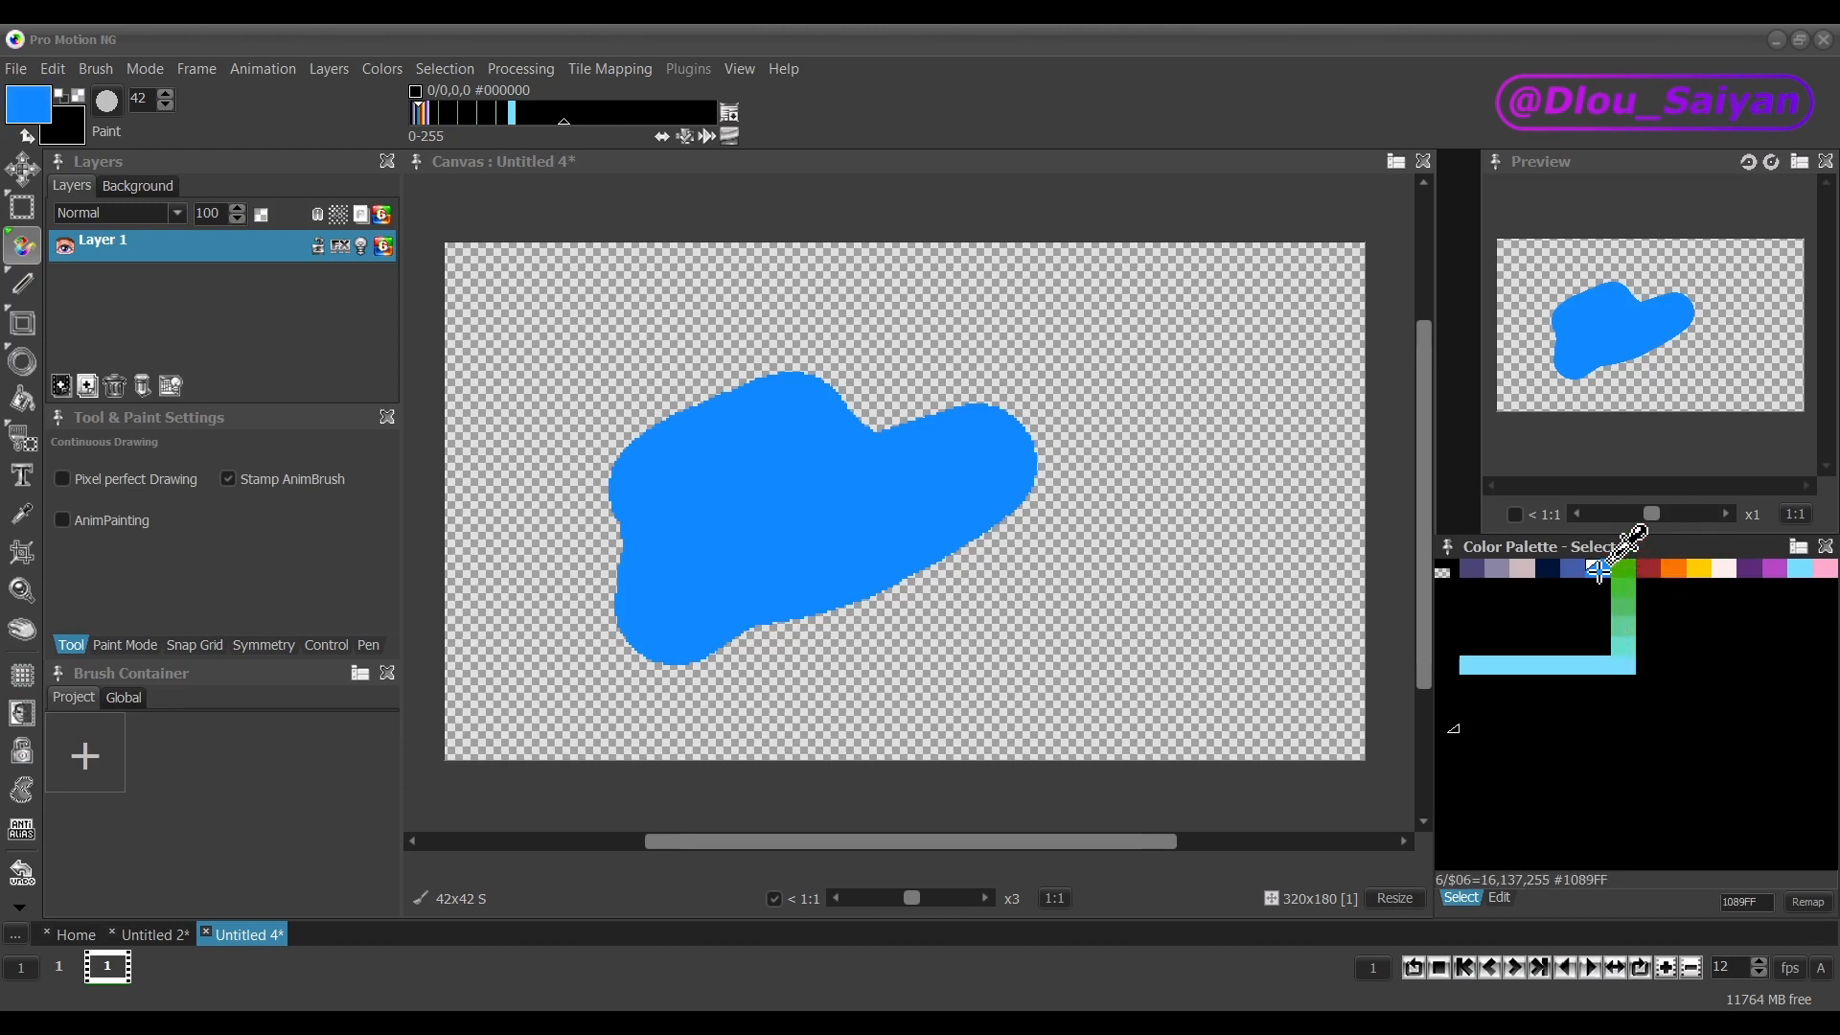
click(1599, 663)
click(1571, 567)
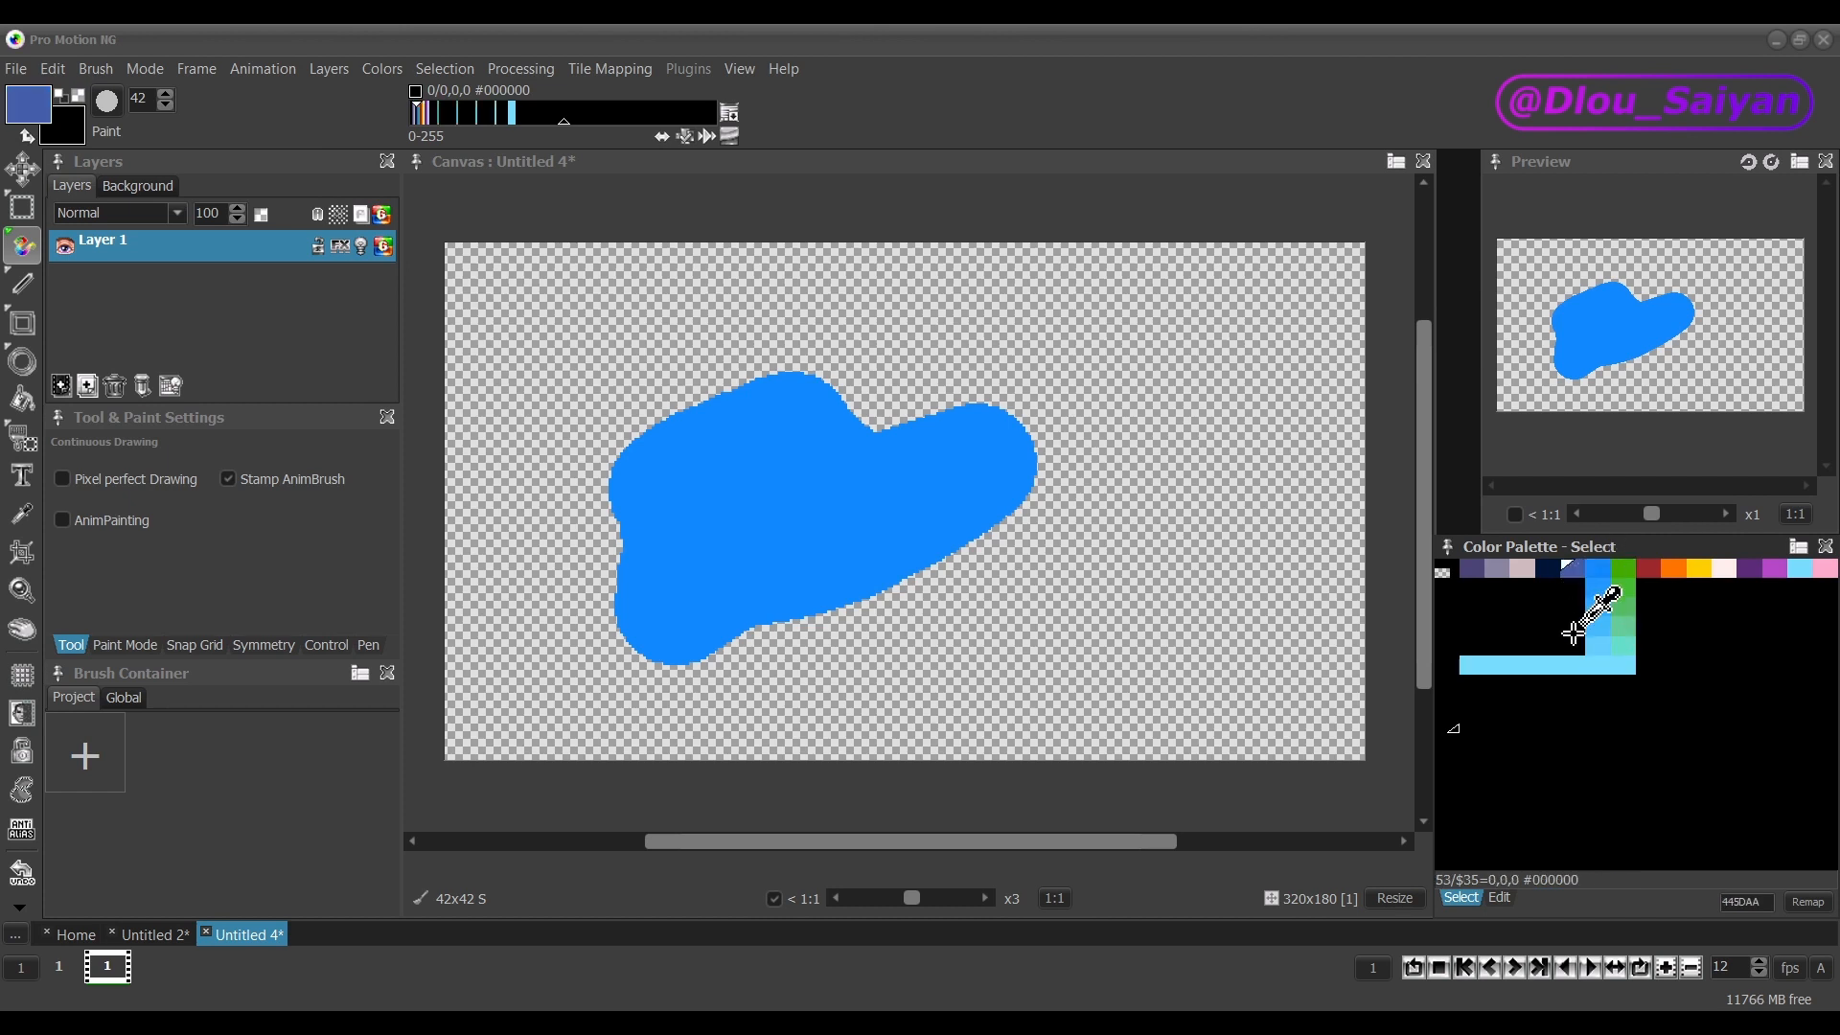
key(r)
key(r)
key(r)
key(r)
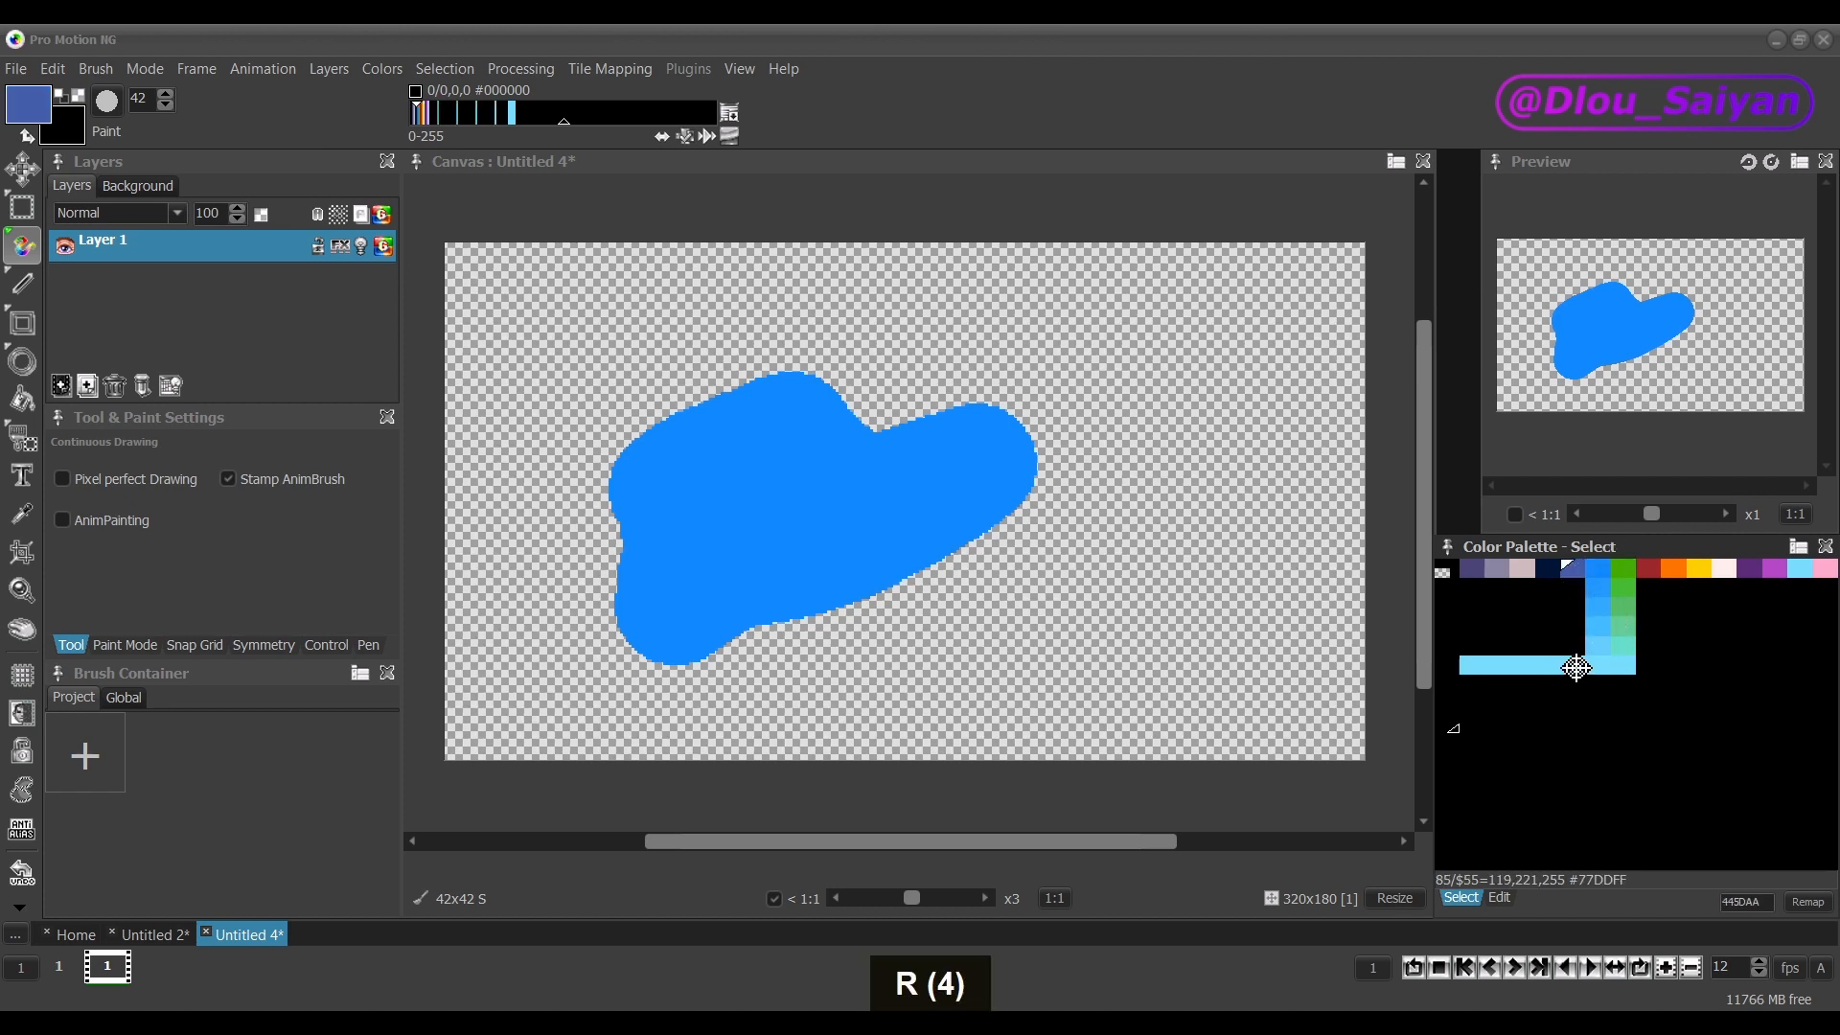
click(1577, 668)
Create vertical gradients from dark navy 001438 and pale pink CEBABE down to the light blue row.
click(1547, 568)
key(r)
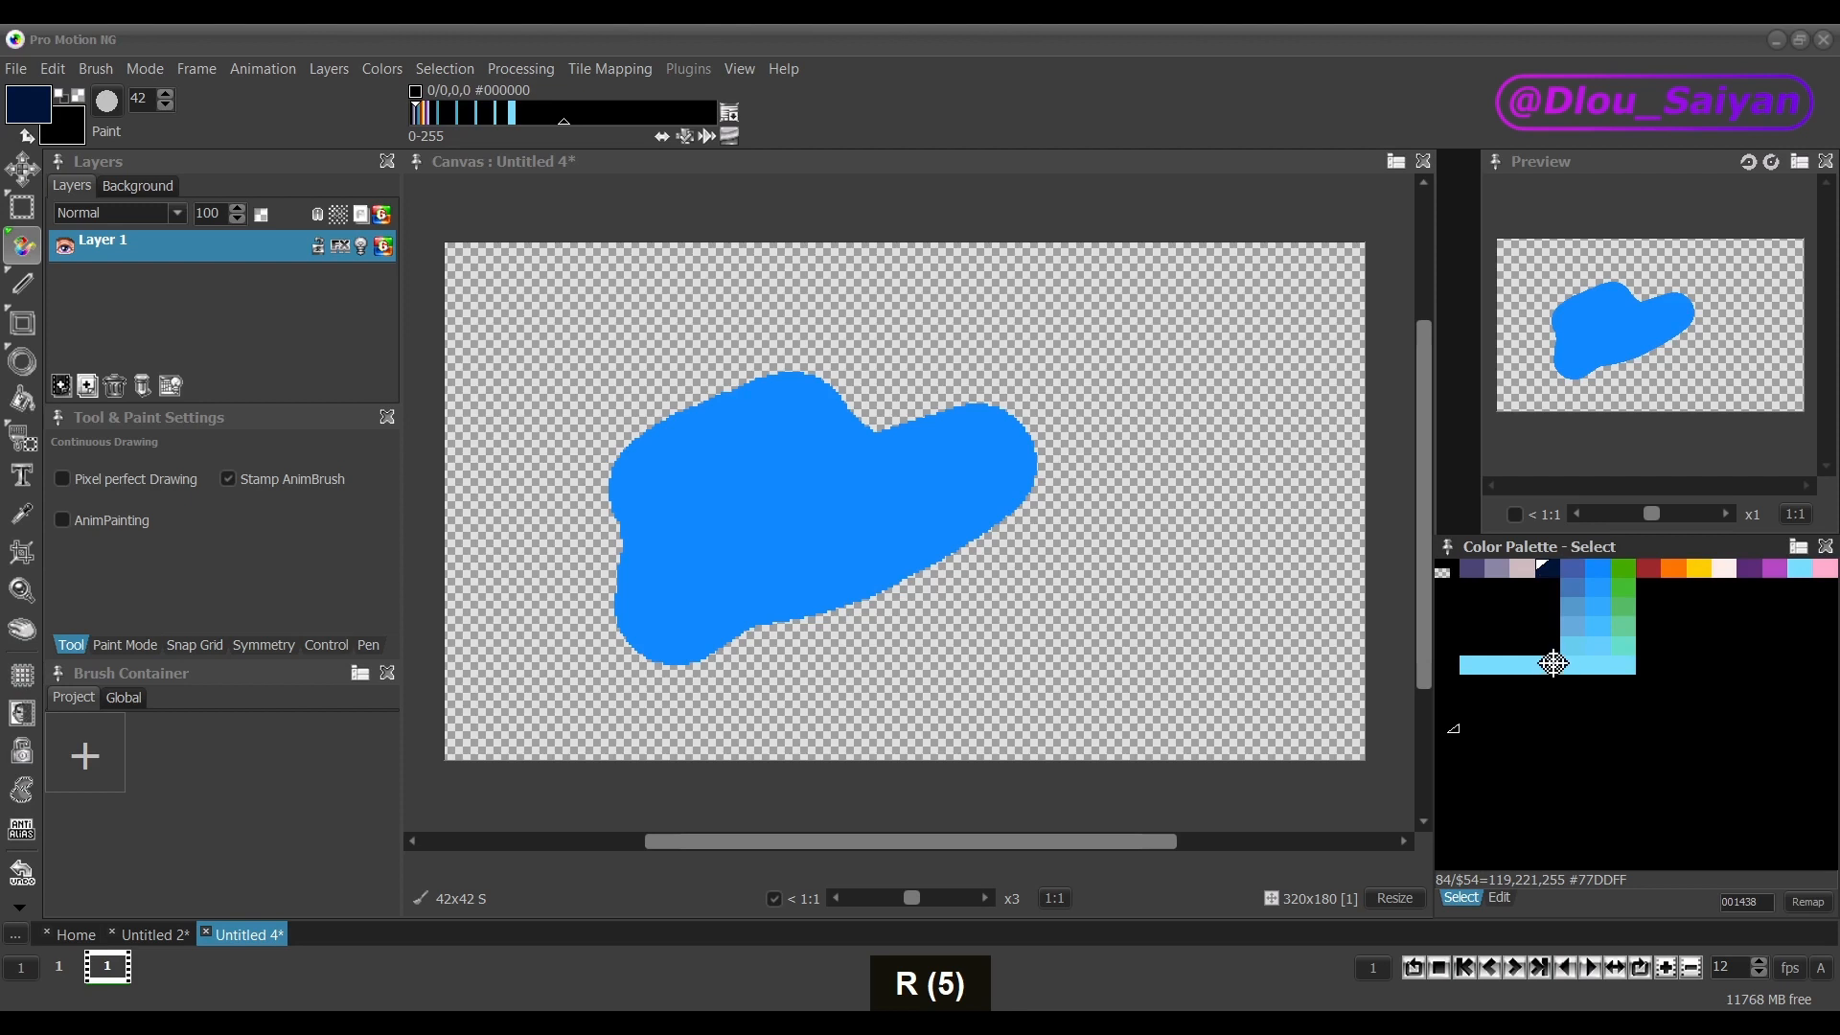
click(1554, 663)
key(r)
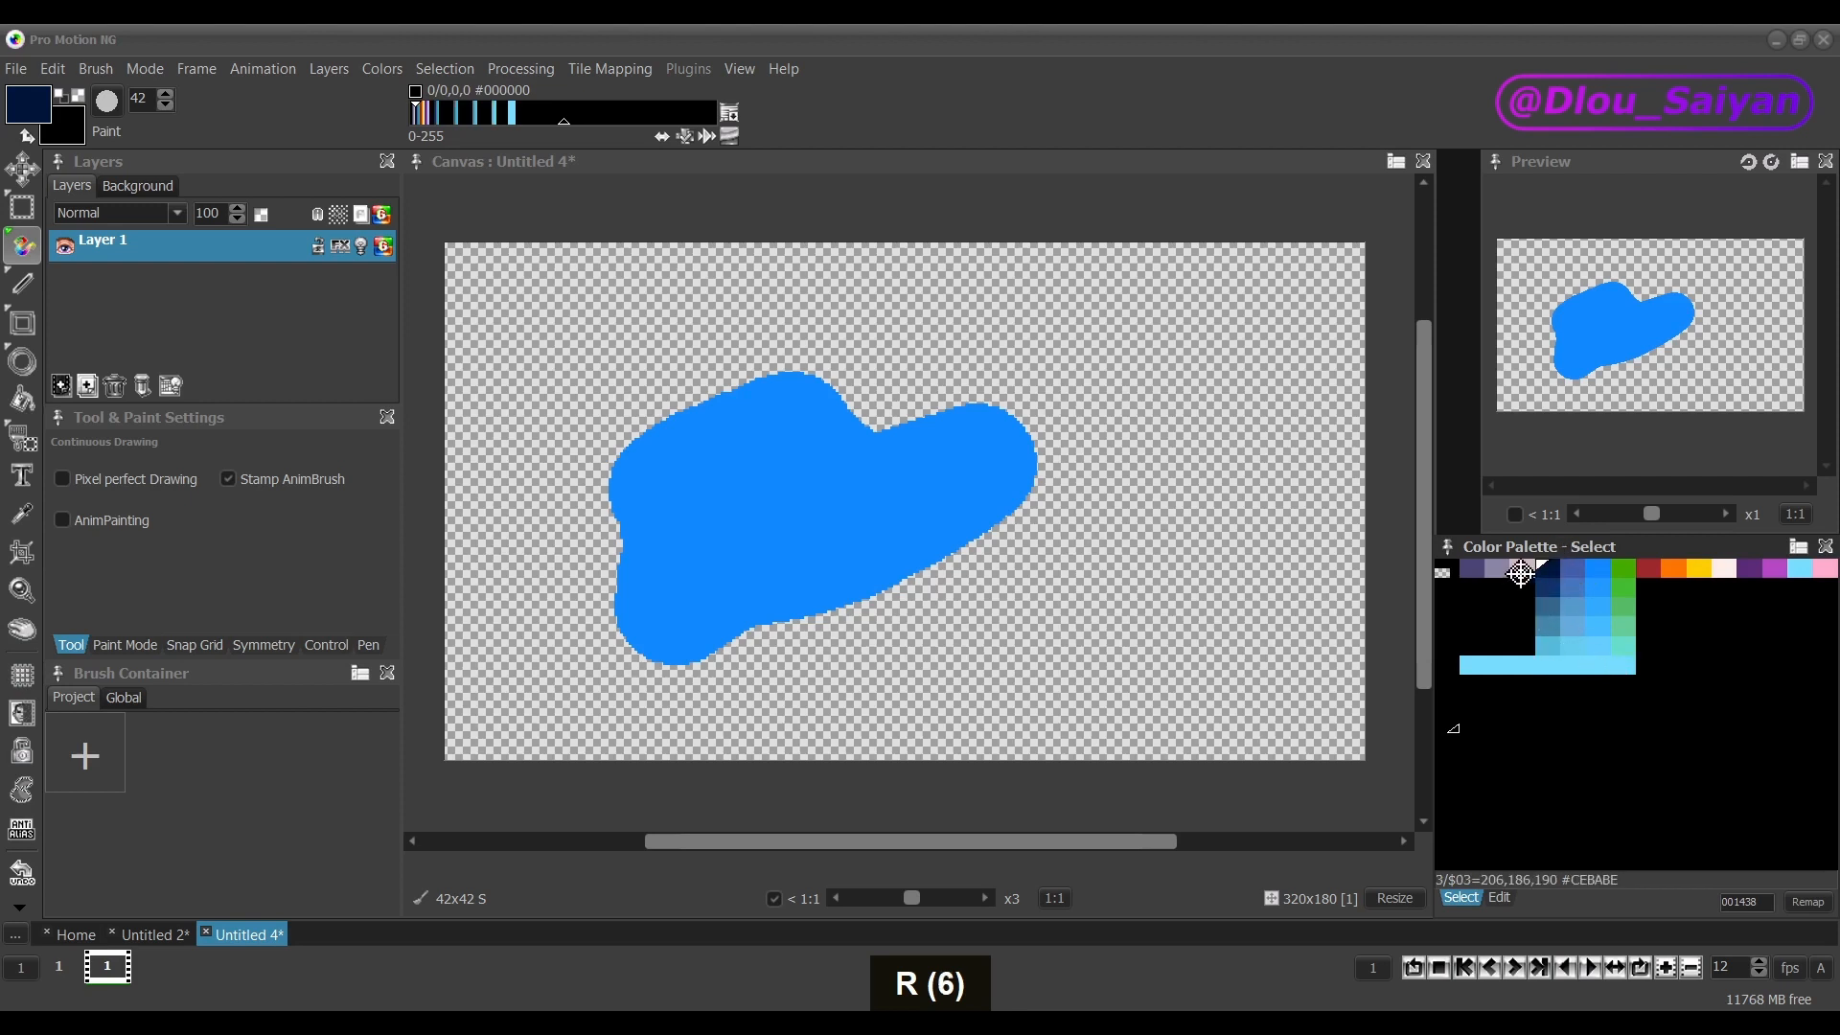
click(1522, 667)
click(1523, 570)
key(r)
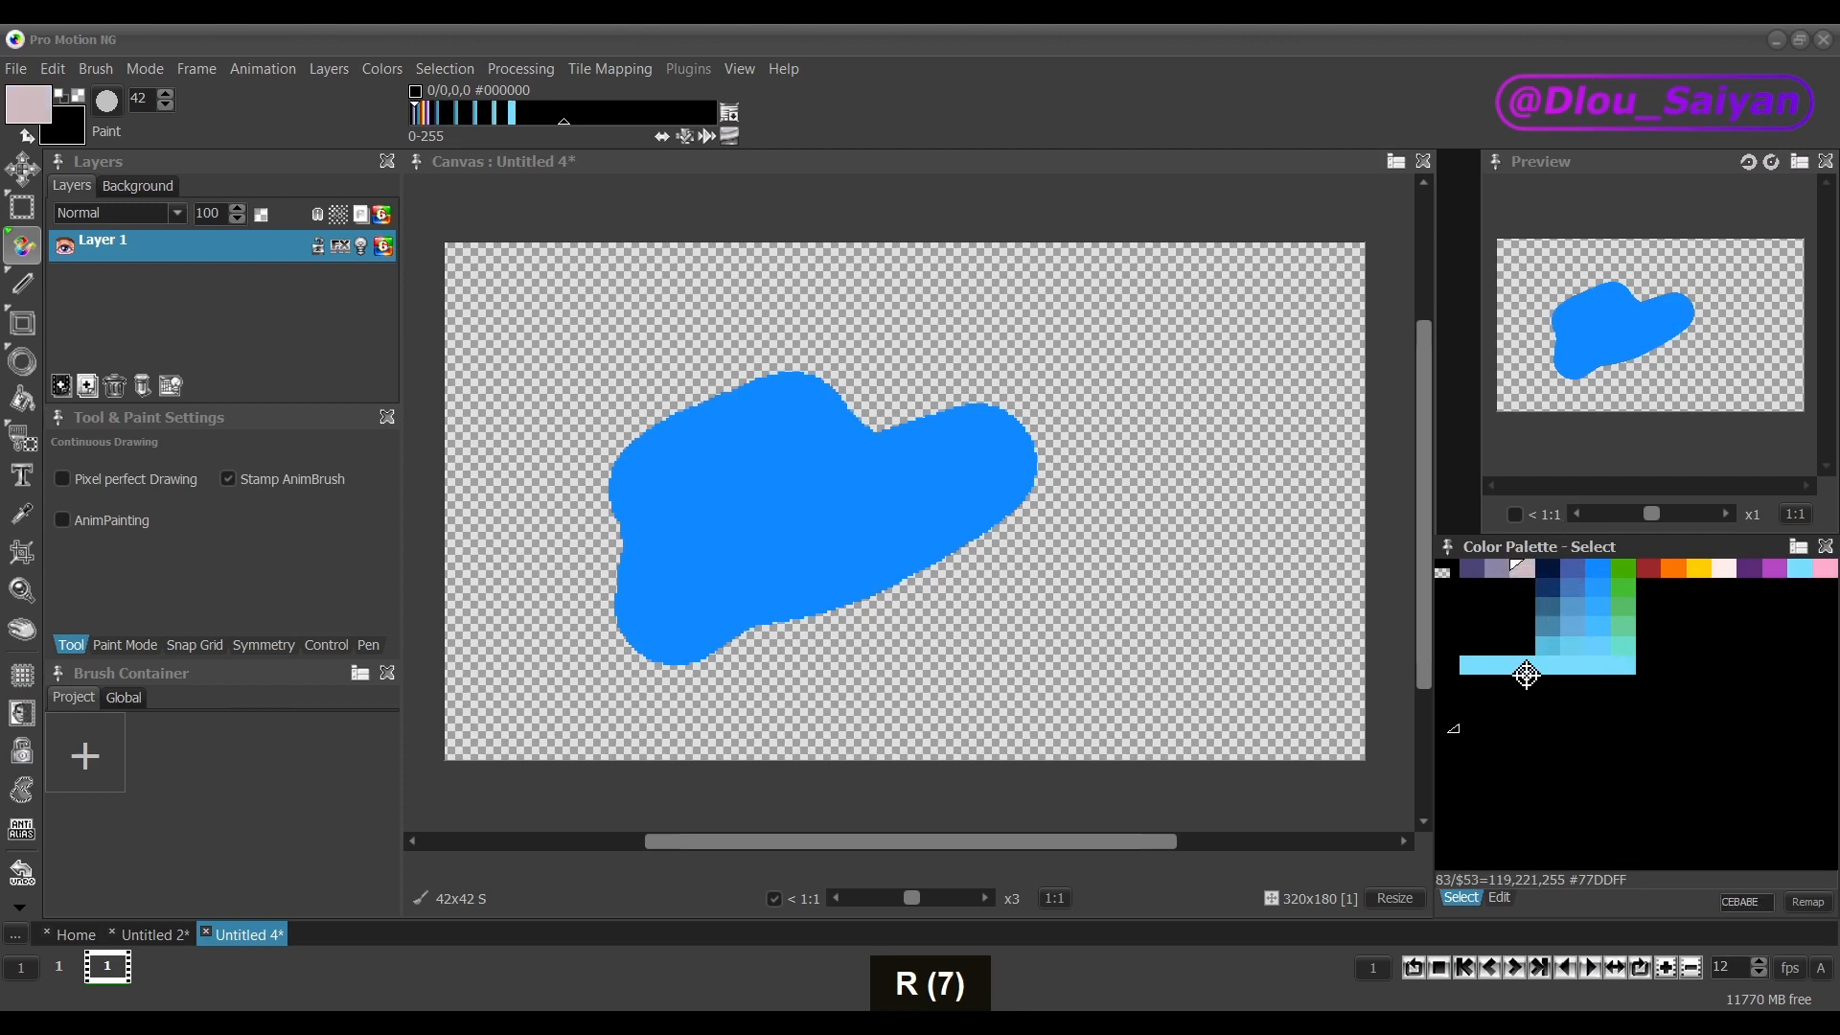
click(1527, 665)
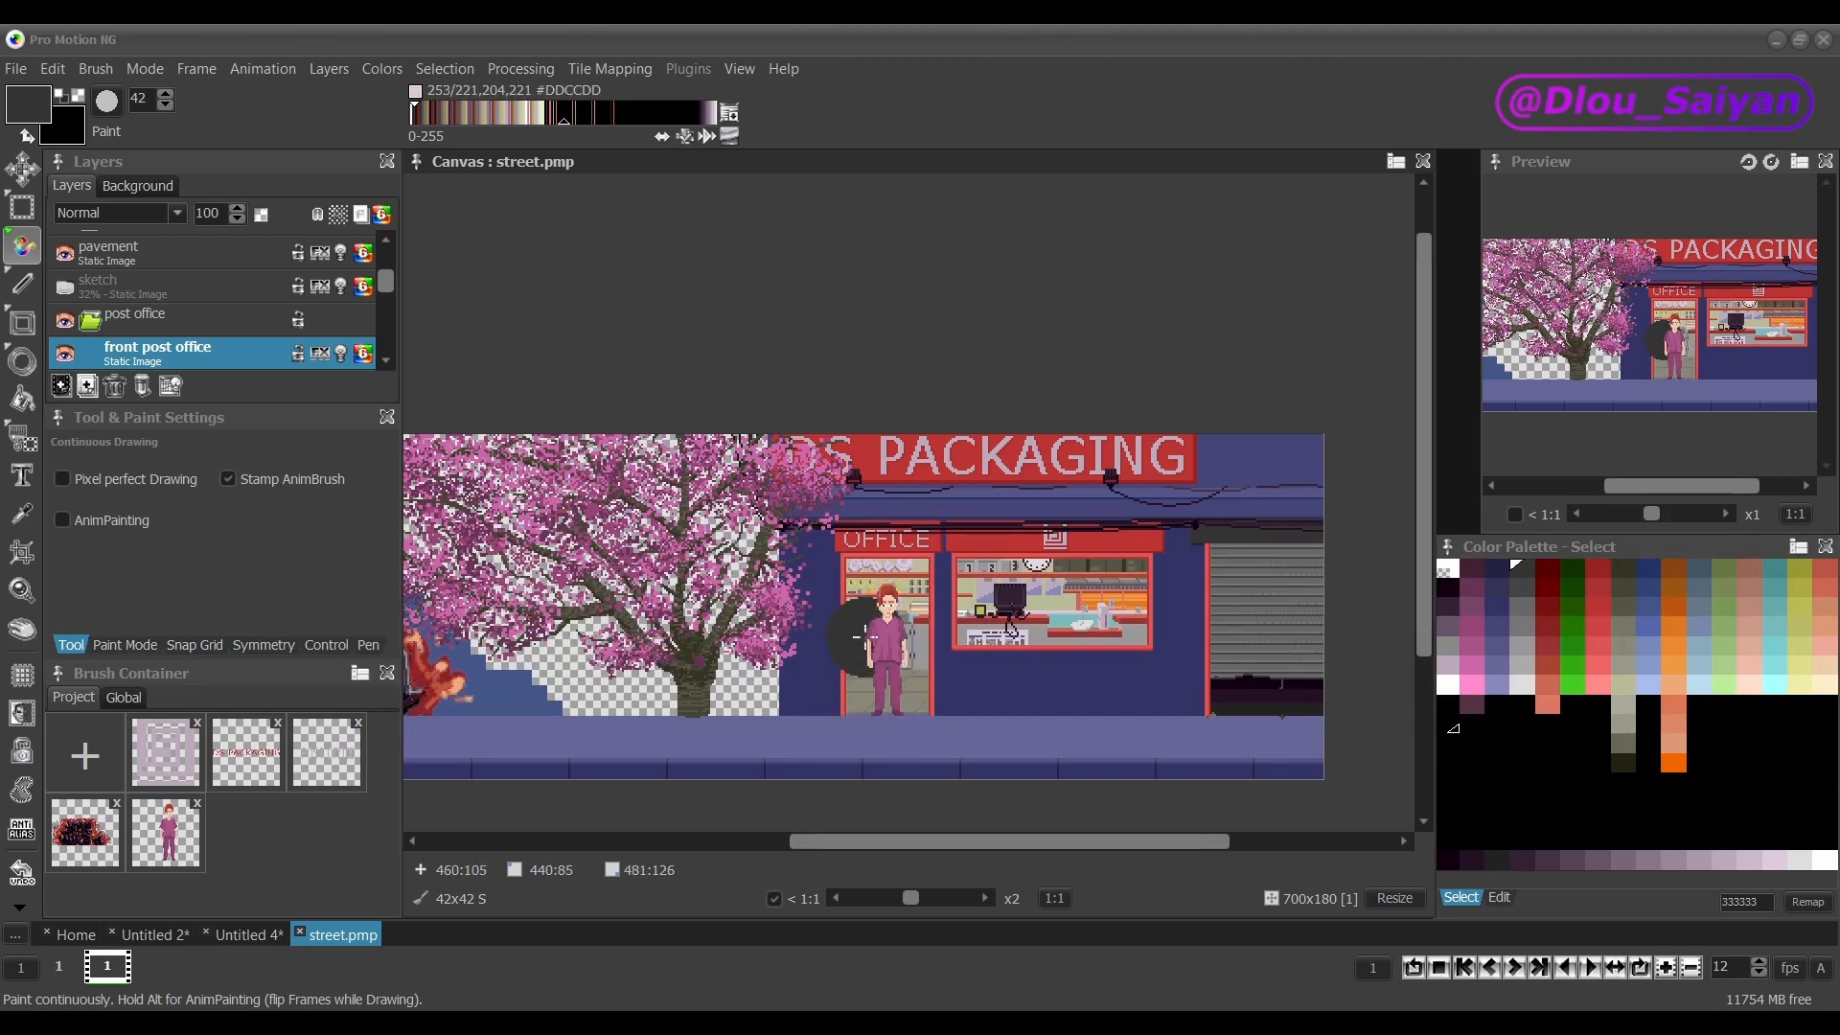
In street.pmp, review the palette's RGB and HSL color editing, and open and cancel the single color editor for black color 192.
click(1500, 898)
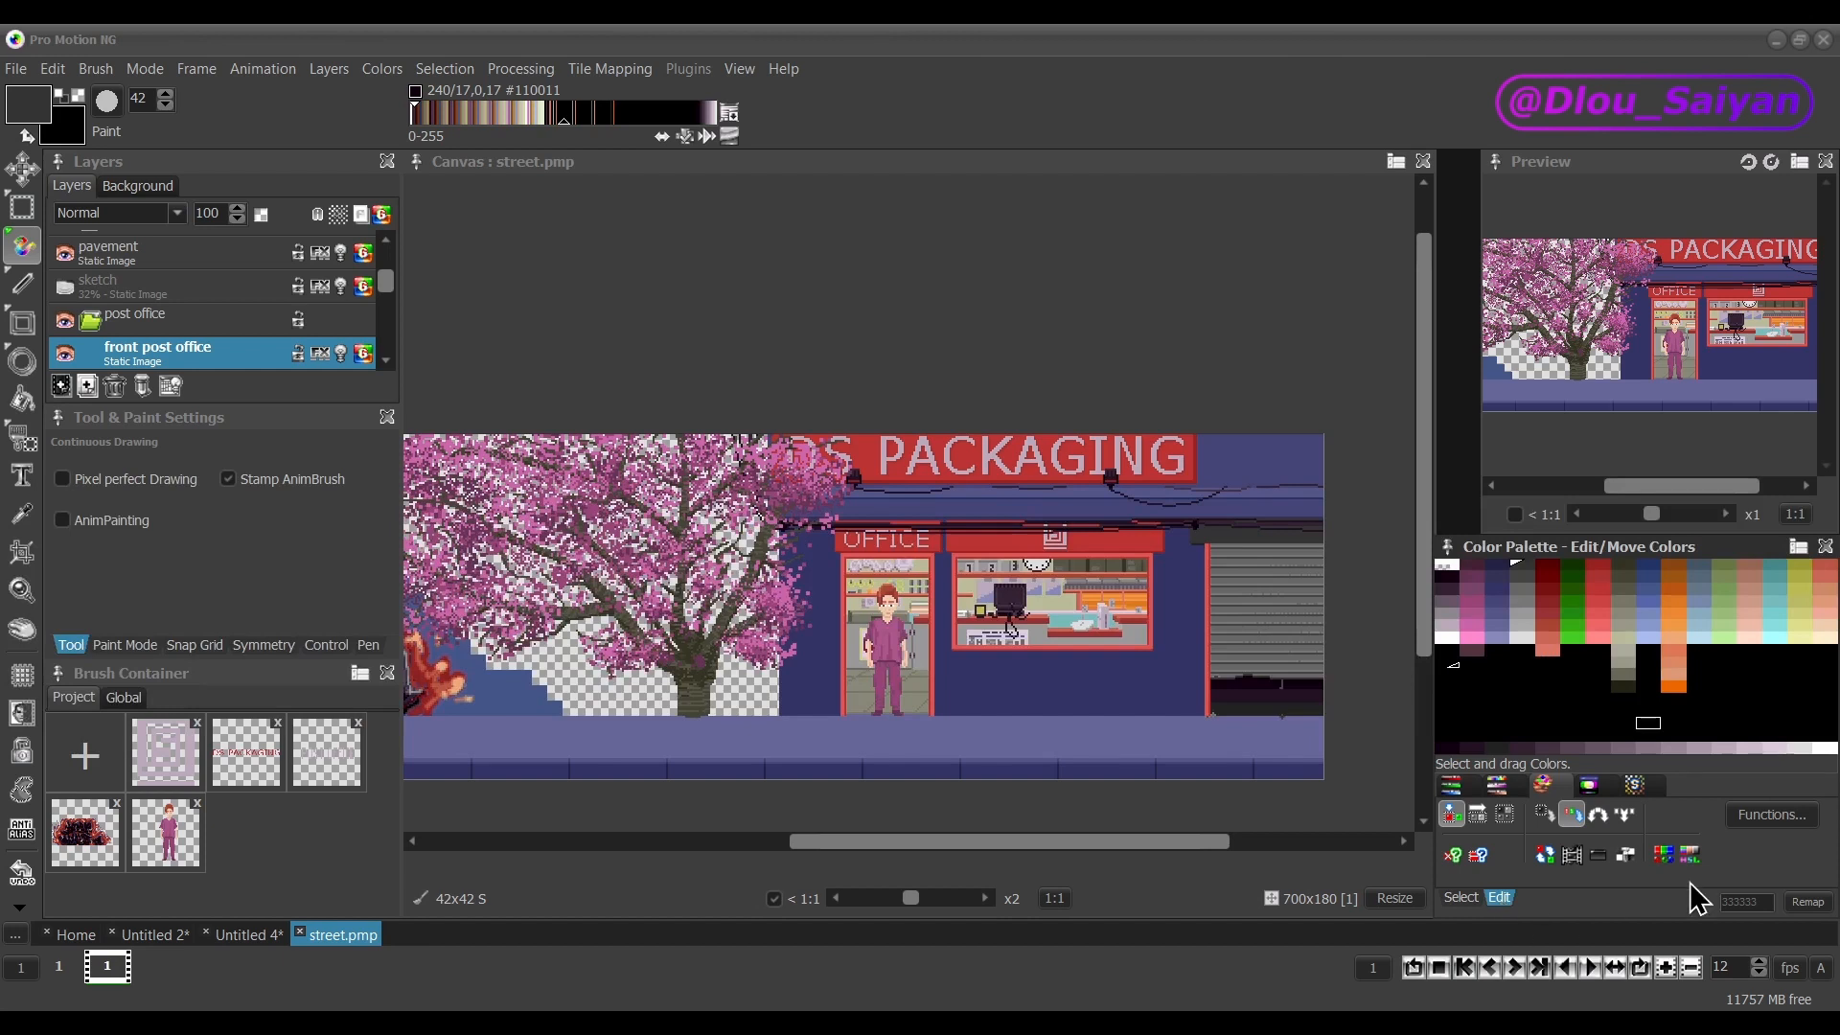
click(1451, 787)
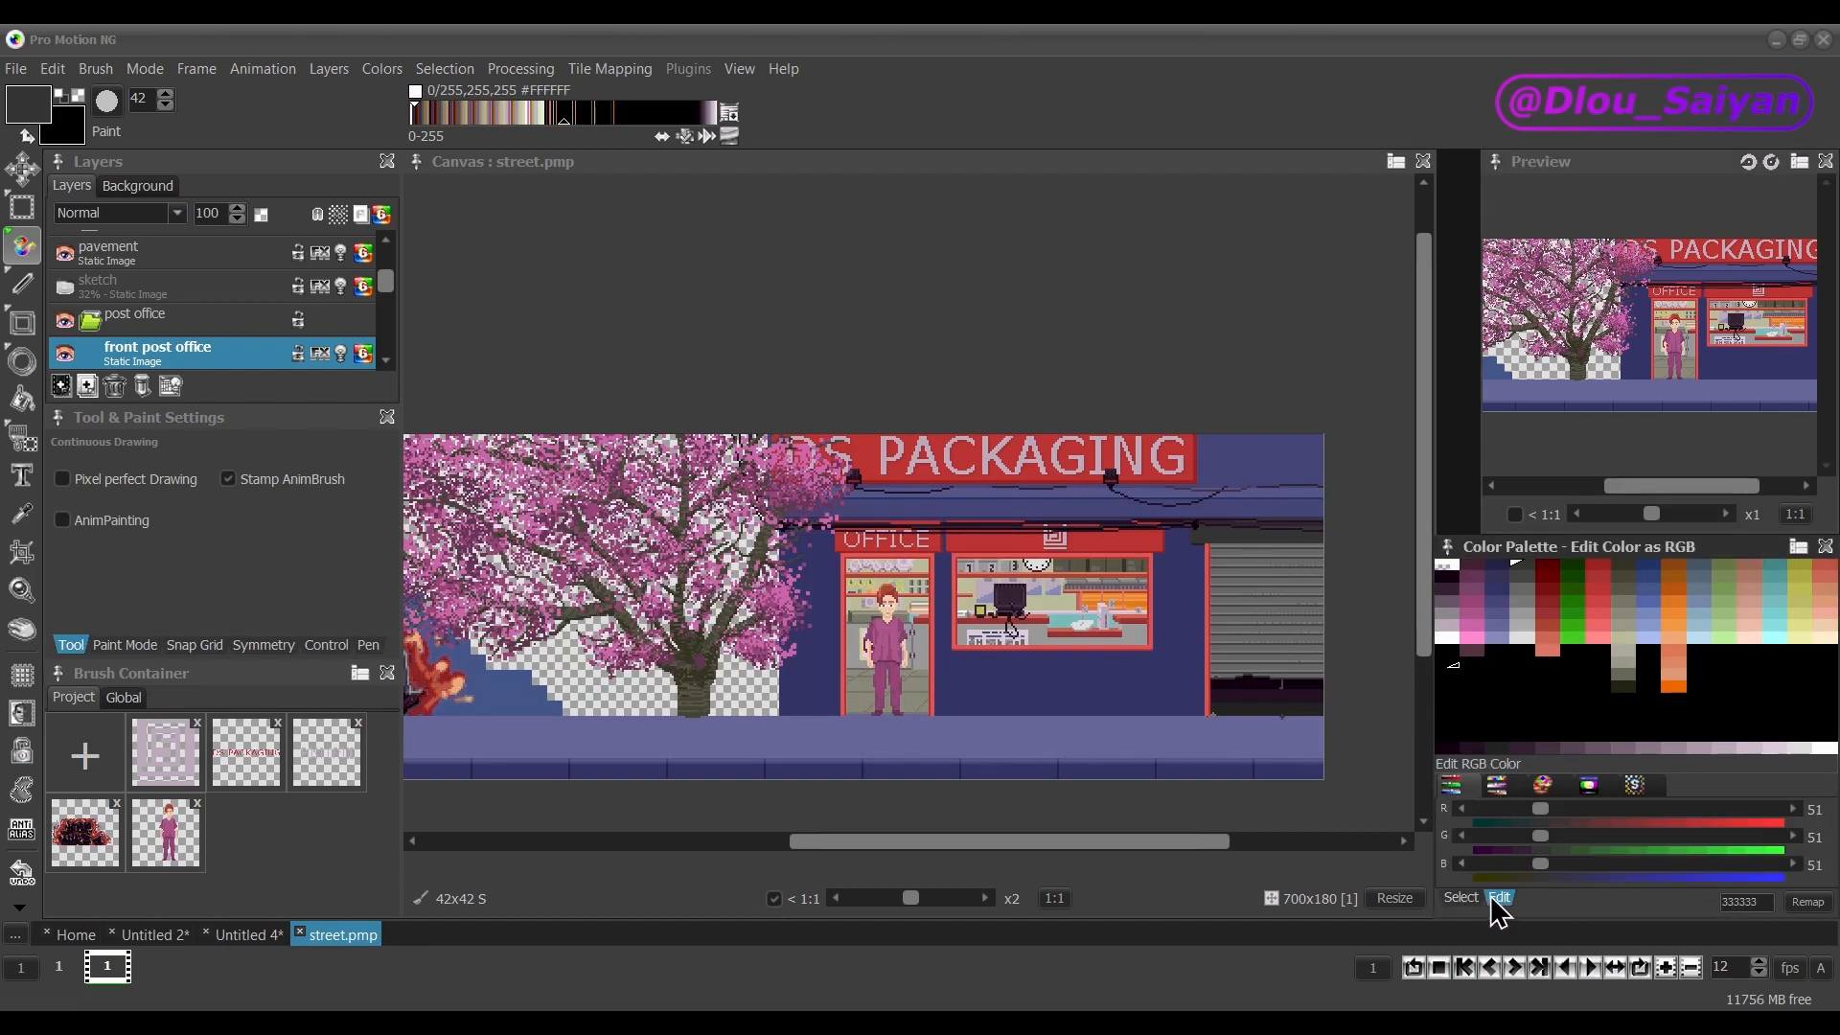
click(1496, 787)
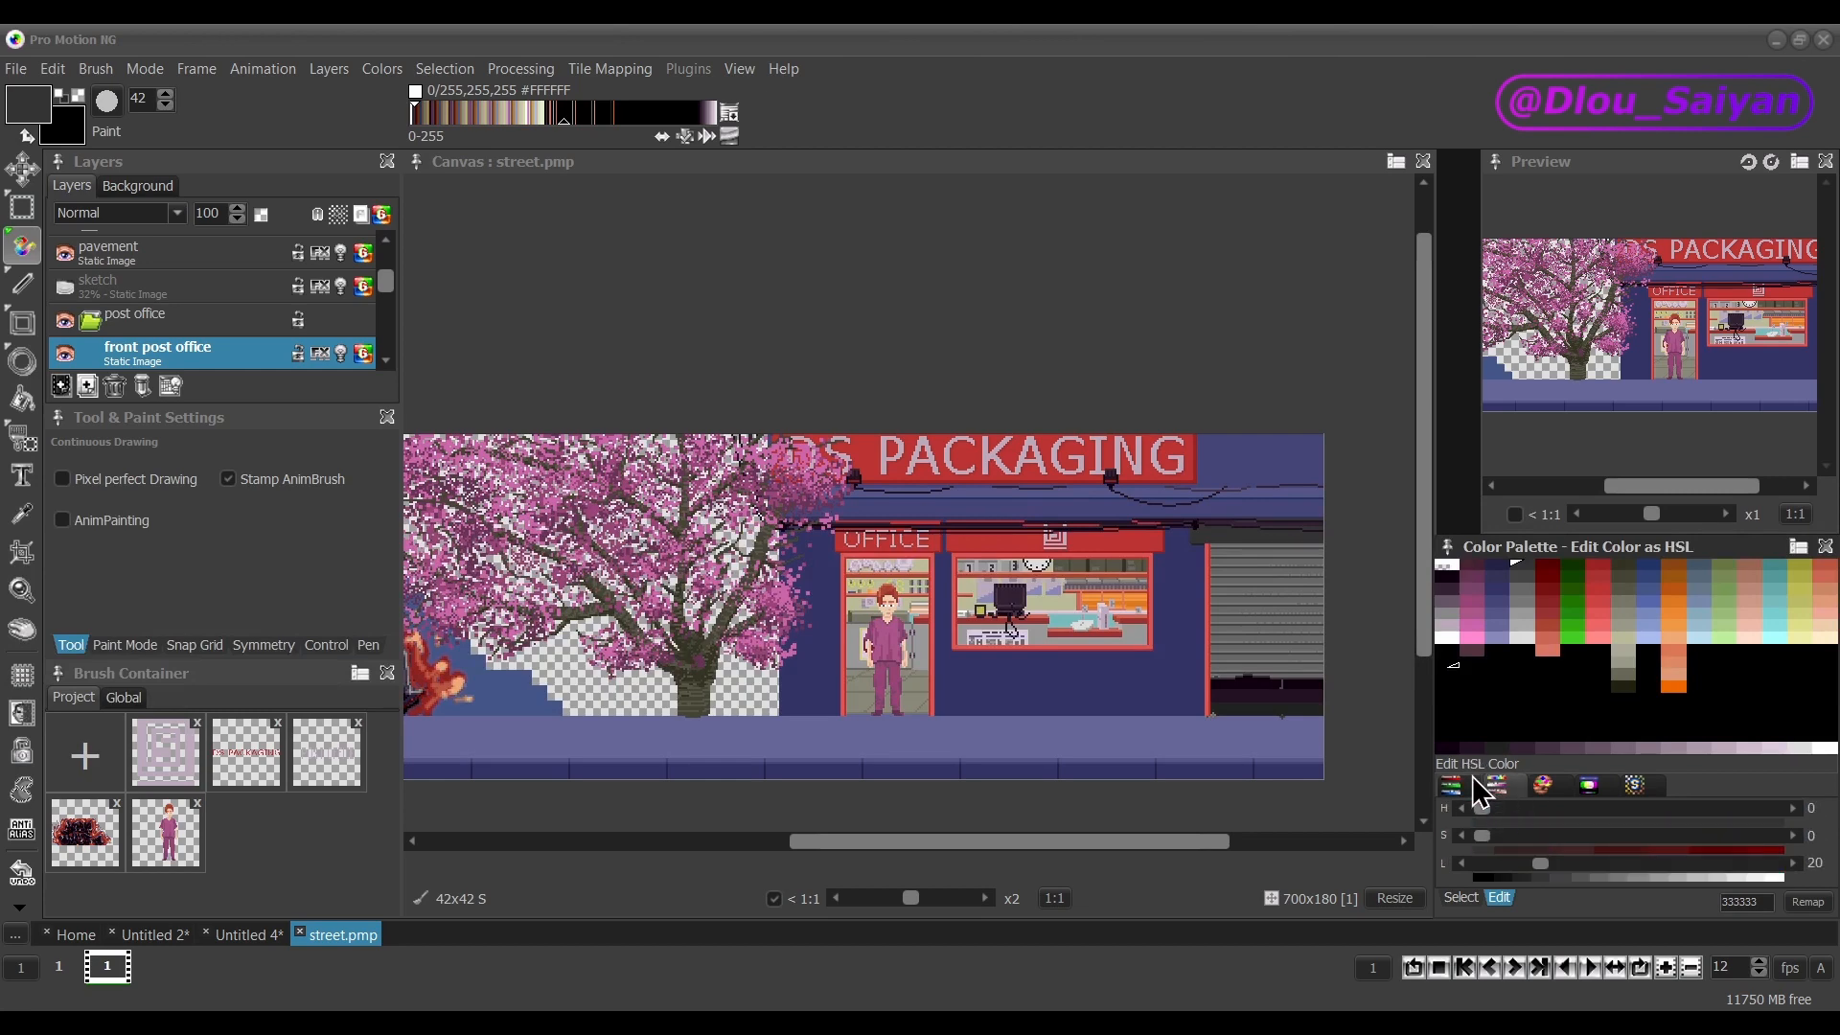
click(1454, 790)
double_click(1448, 711)
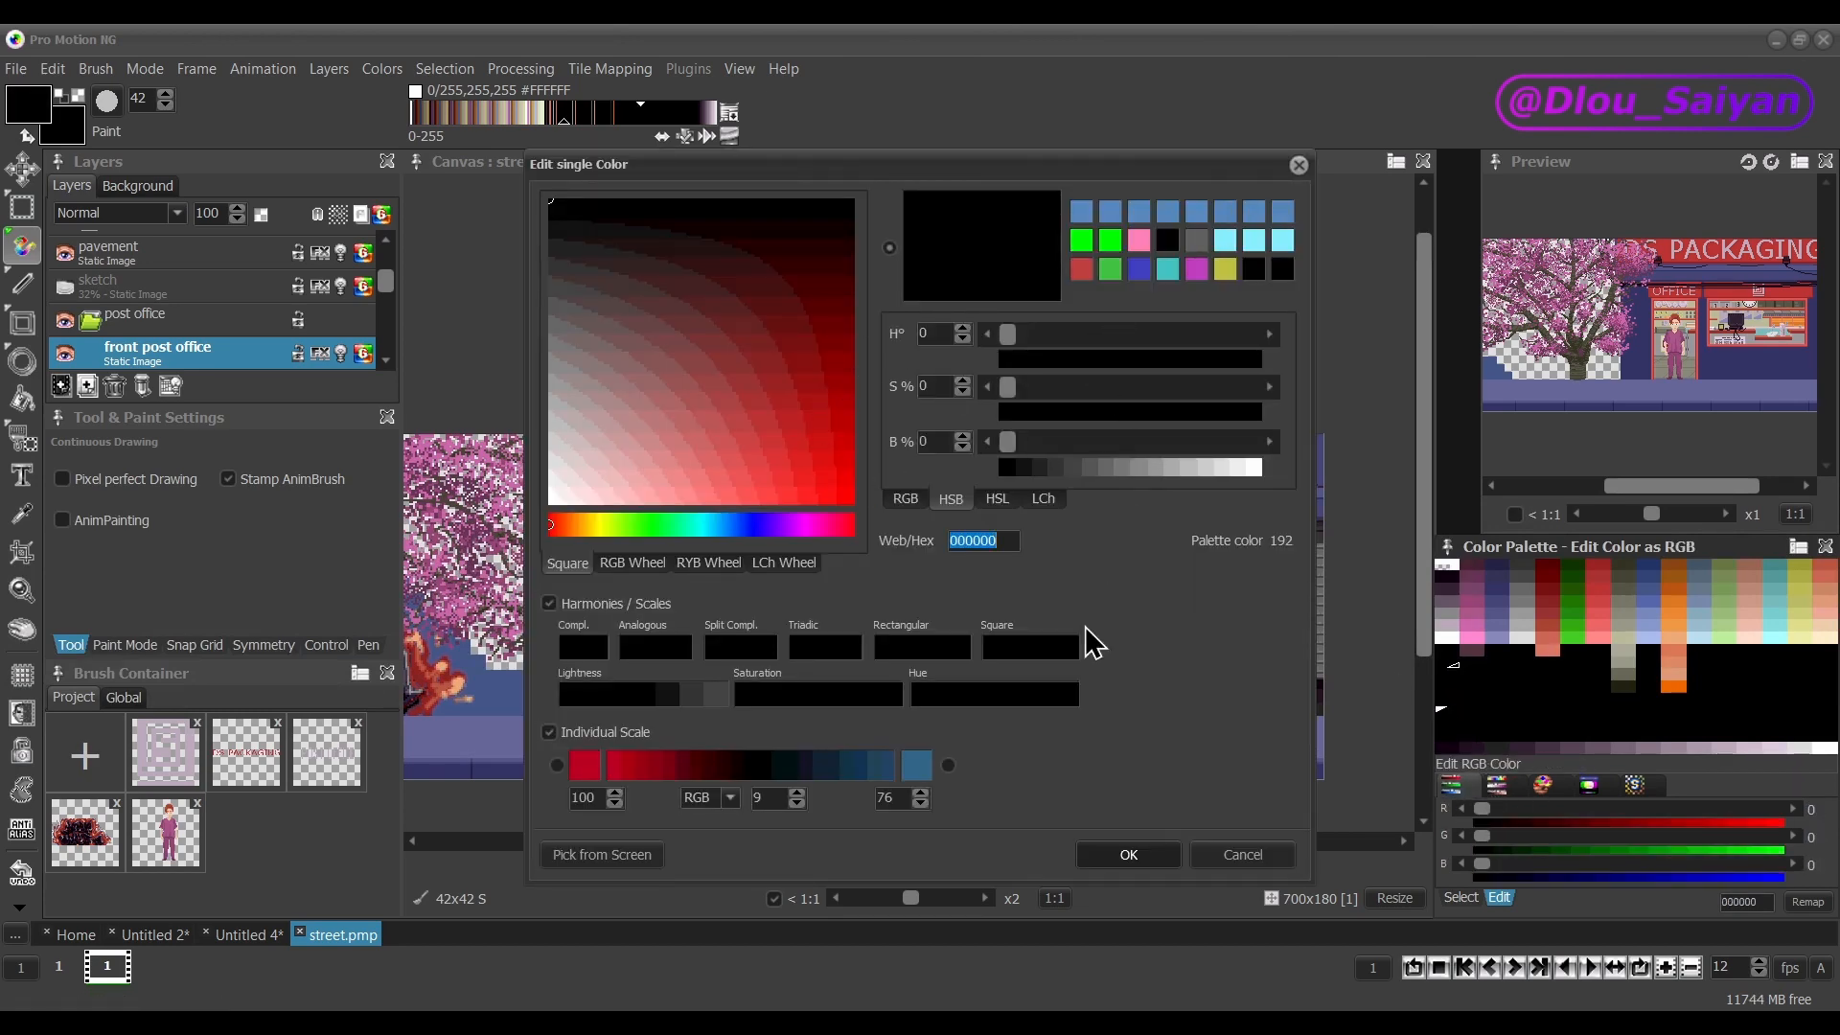
click(1242, 855)
Pick the post office wall's blue 333366, try recoloring it grayish green through its RGB values, and undo the changes.
ctrl+click(1092, 688)
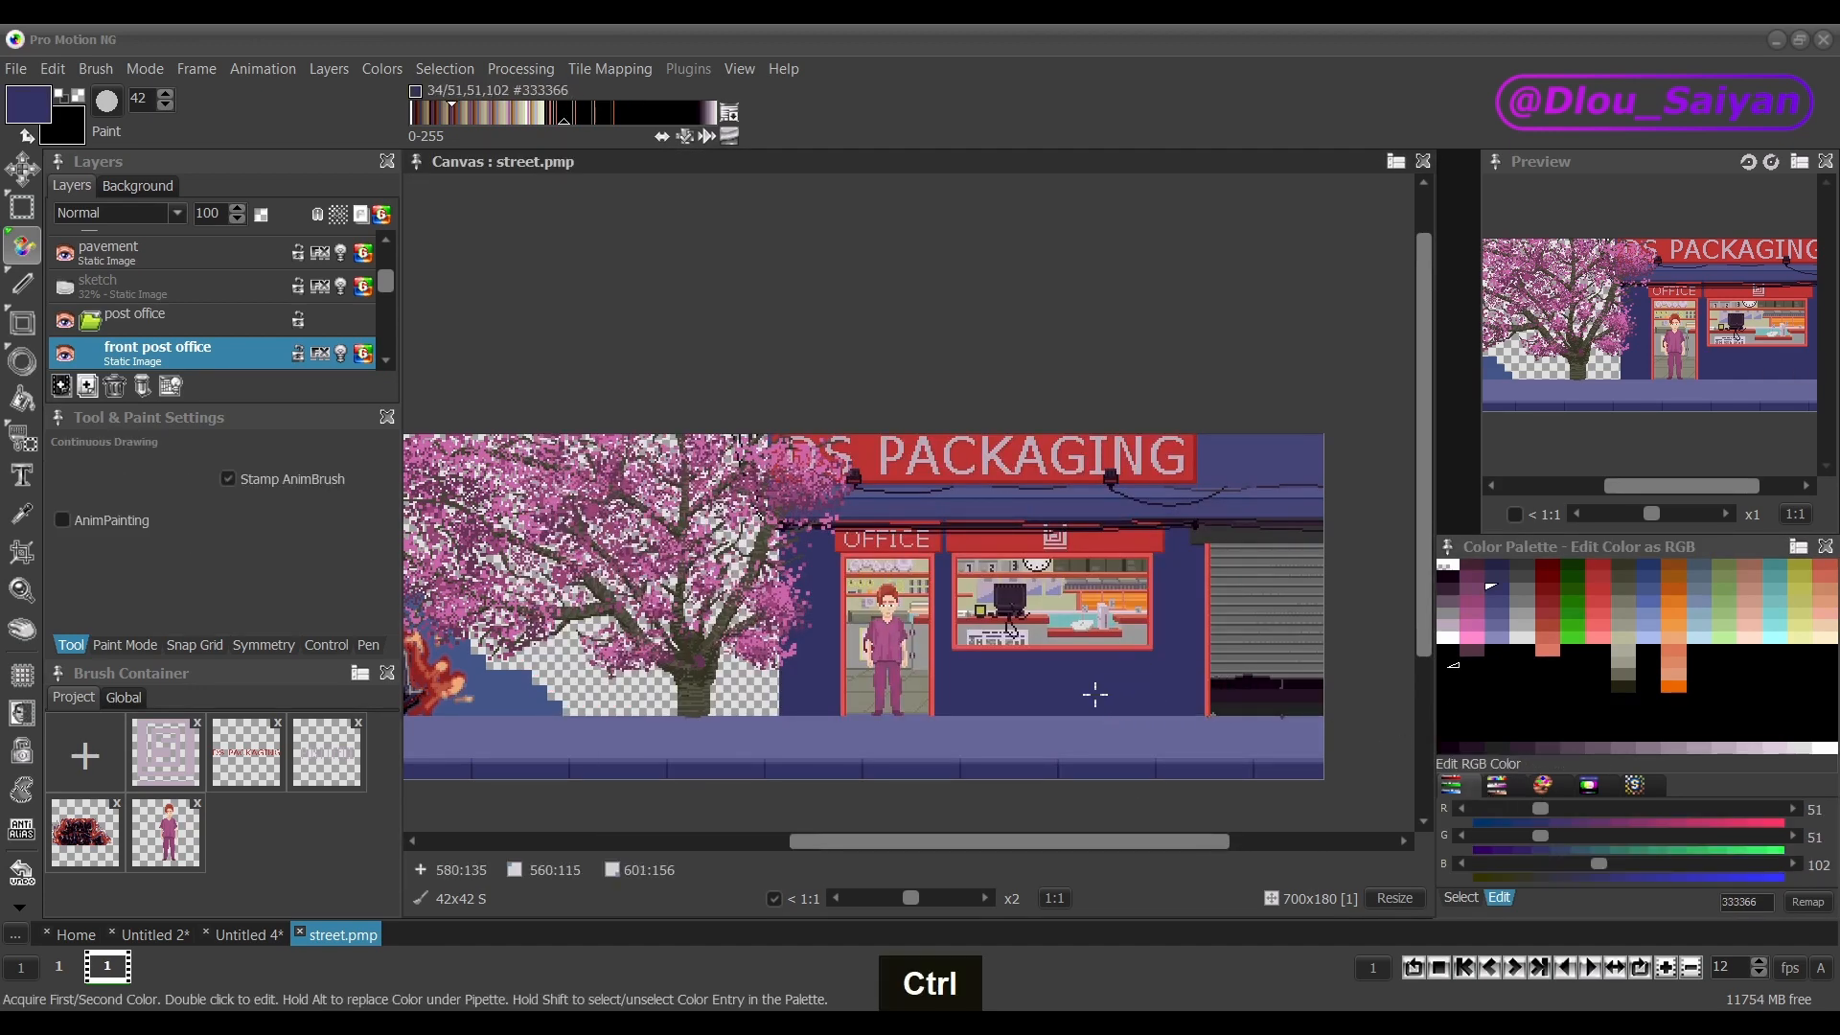
drag(1545, 810, 1560, 846)
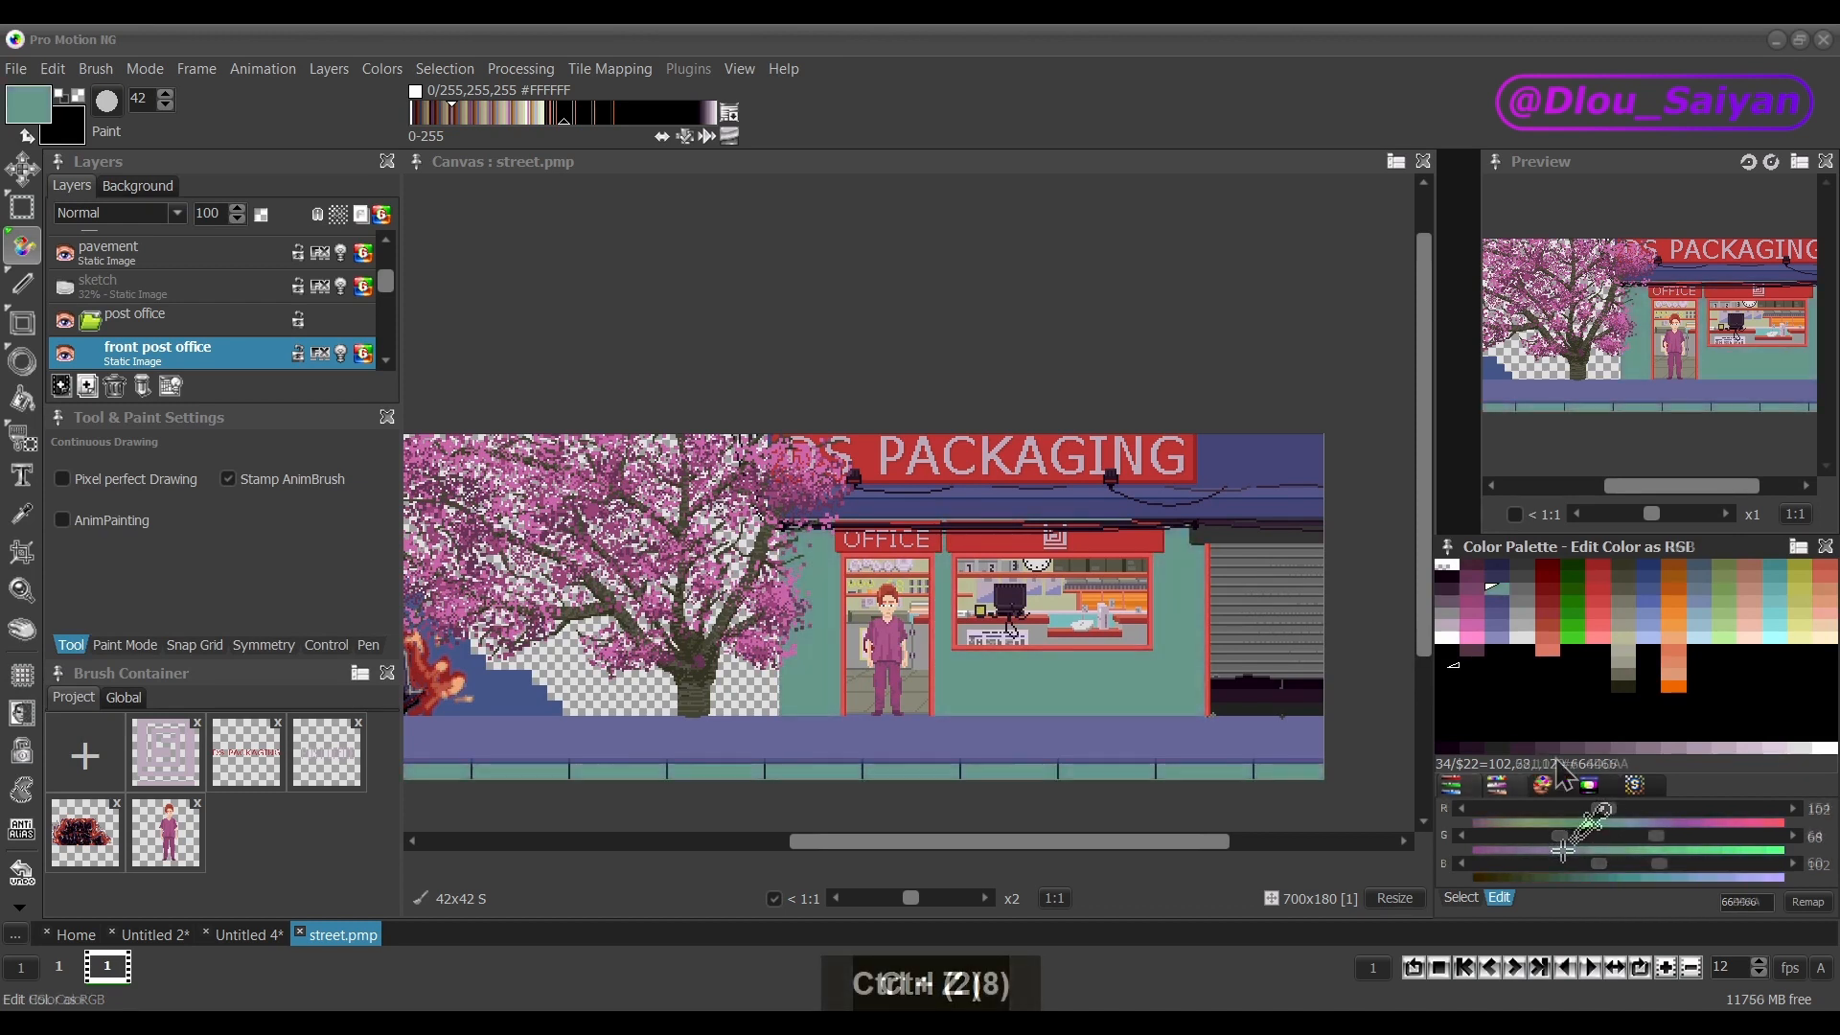
key(ctrl+z)
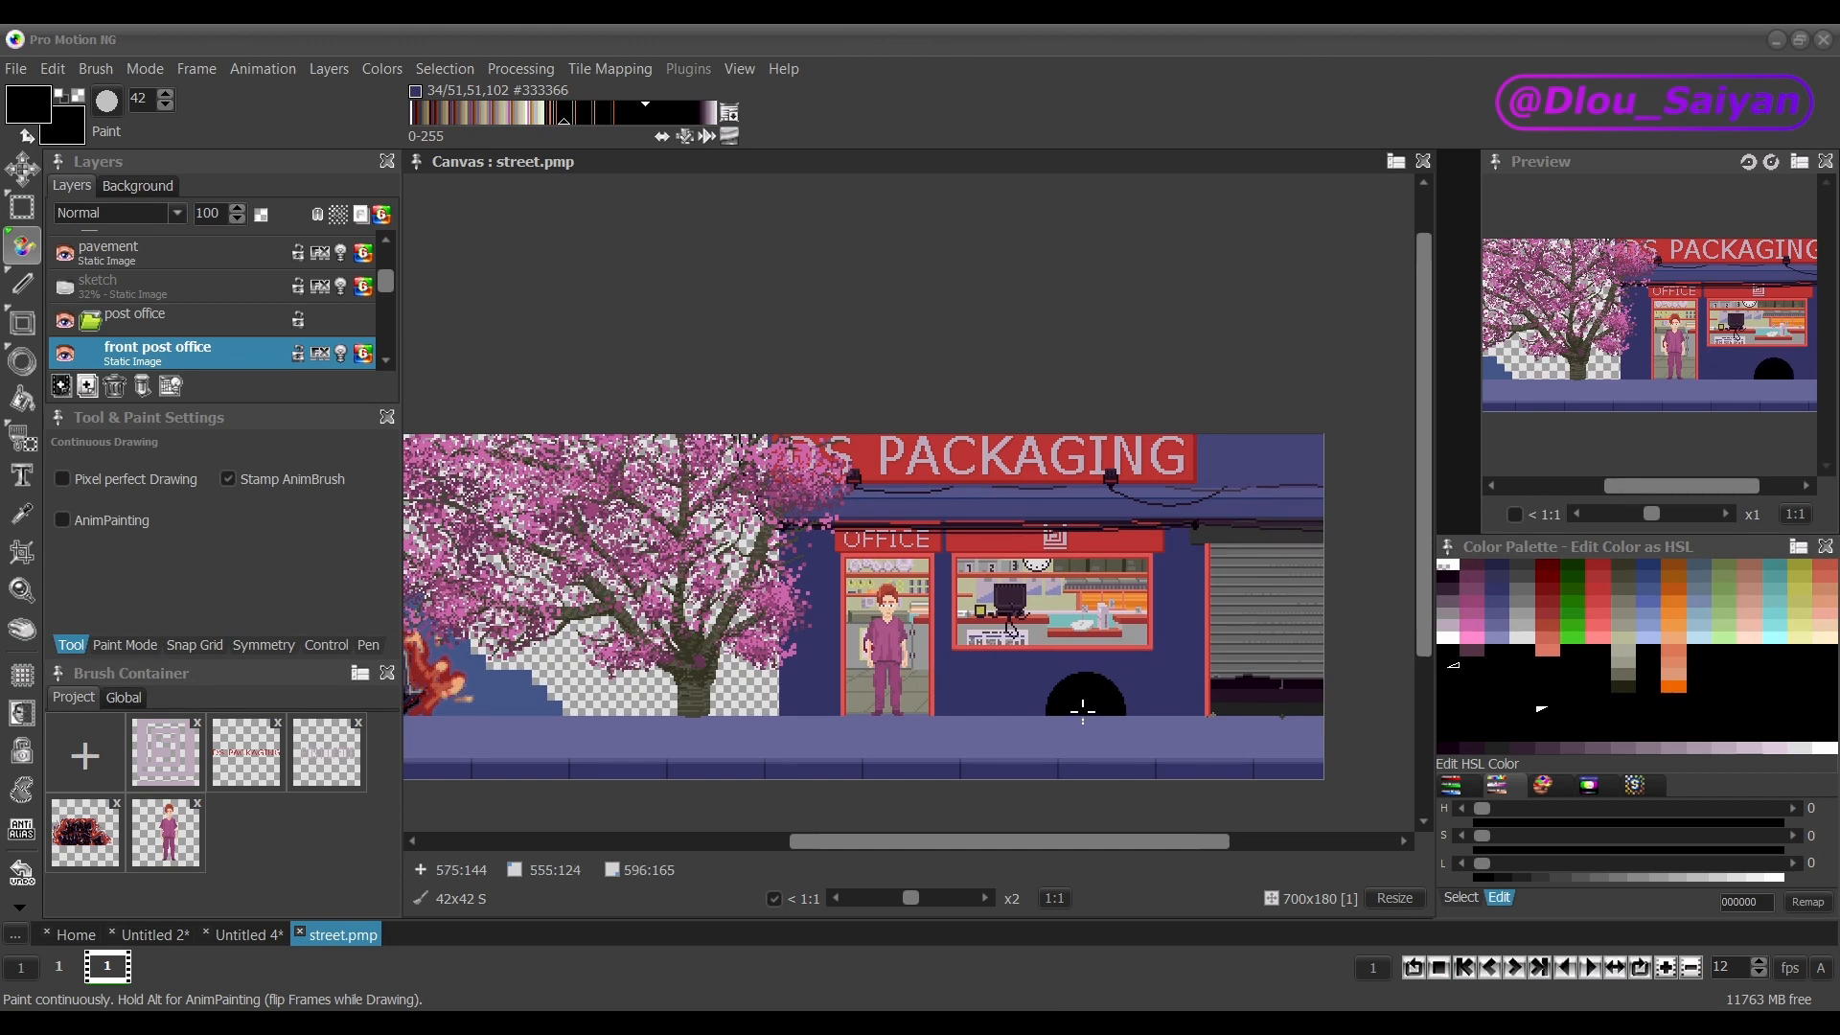
Switch the palette to moving colors with individual selection, and select several separate colors in its upper rows.
click(1542, 786)
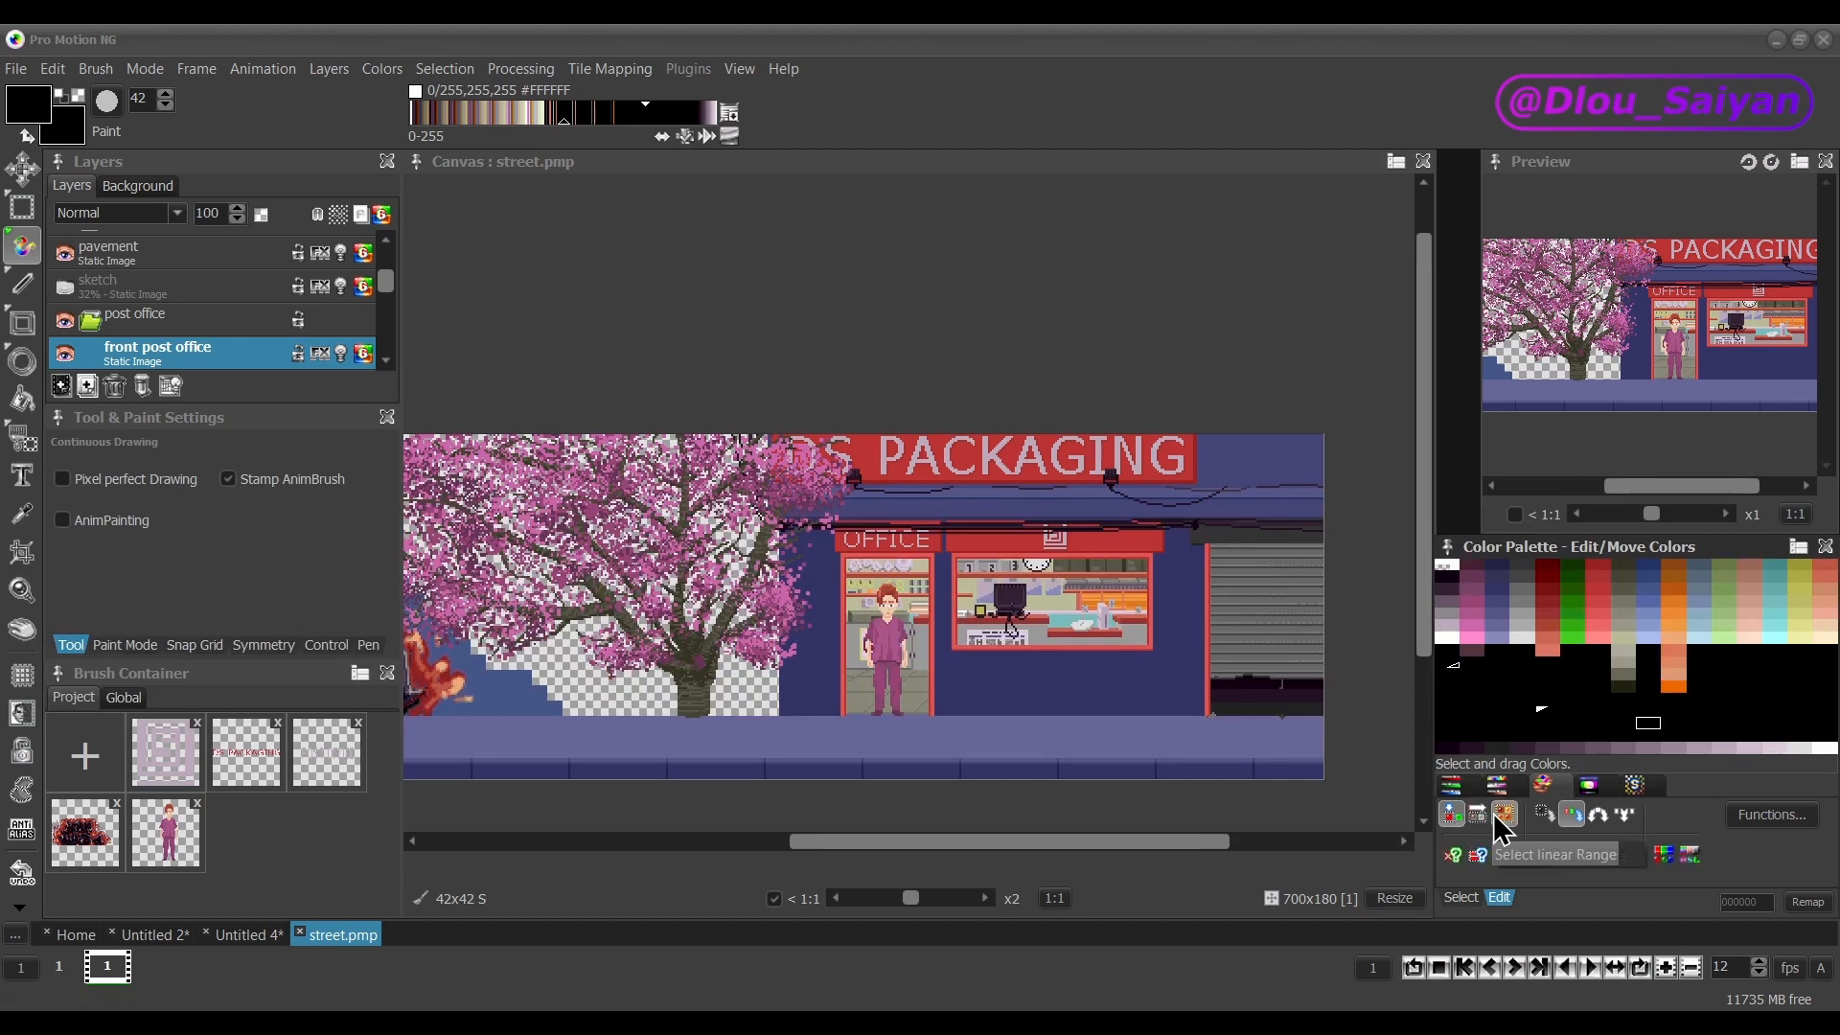
click(1454, 817)
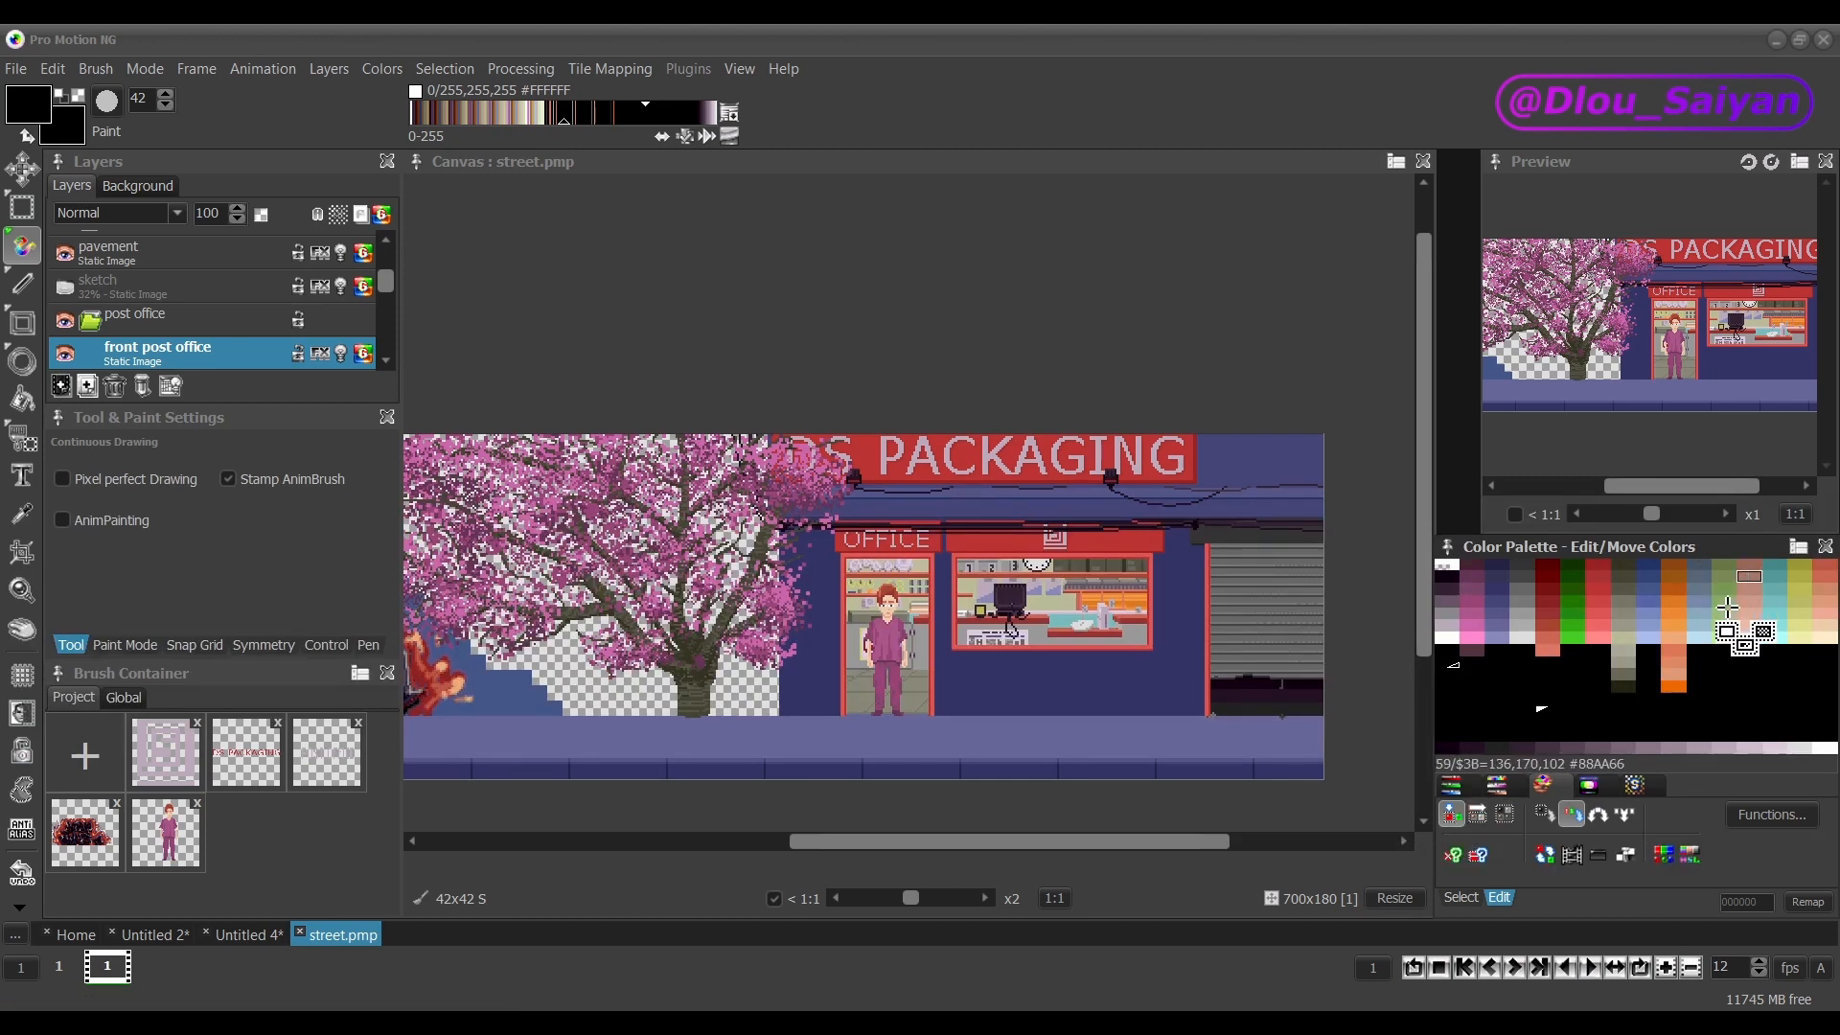
click(1704, 581)
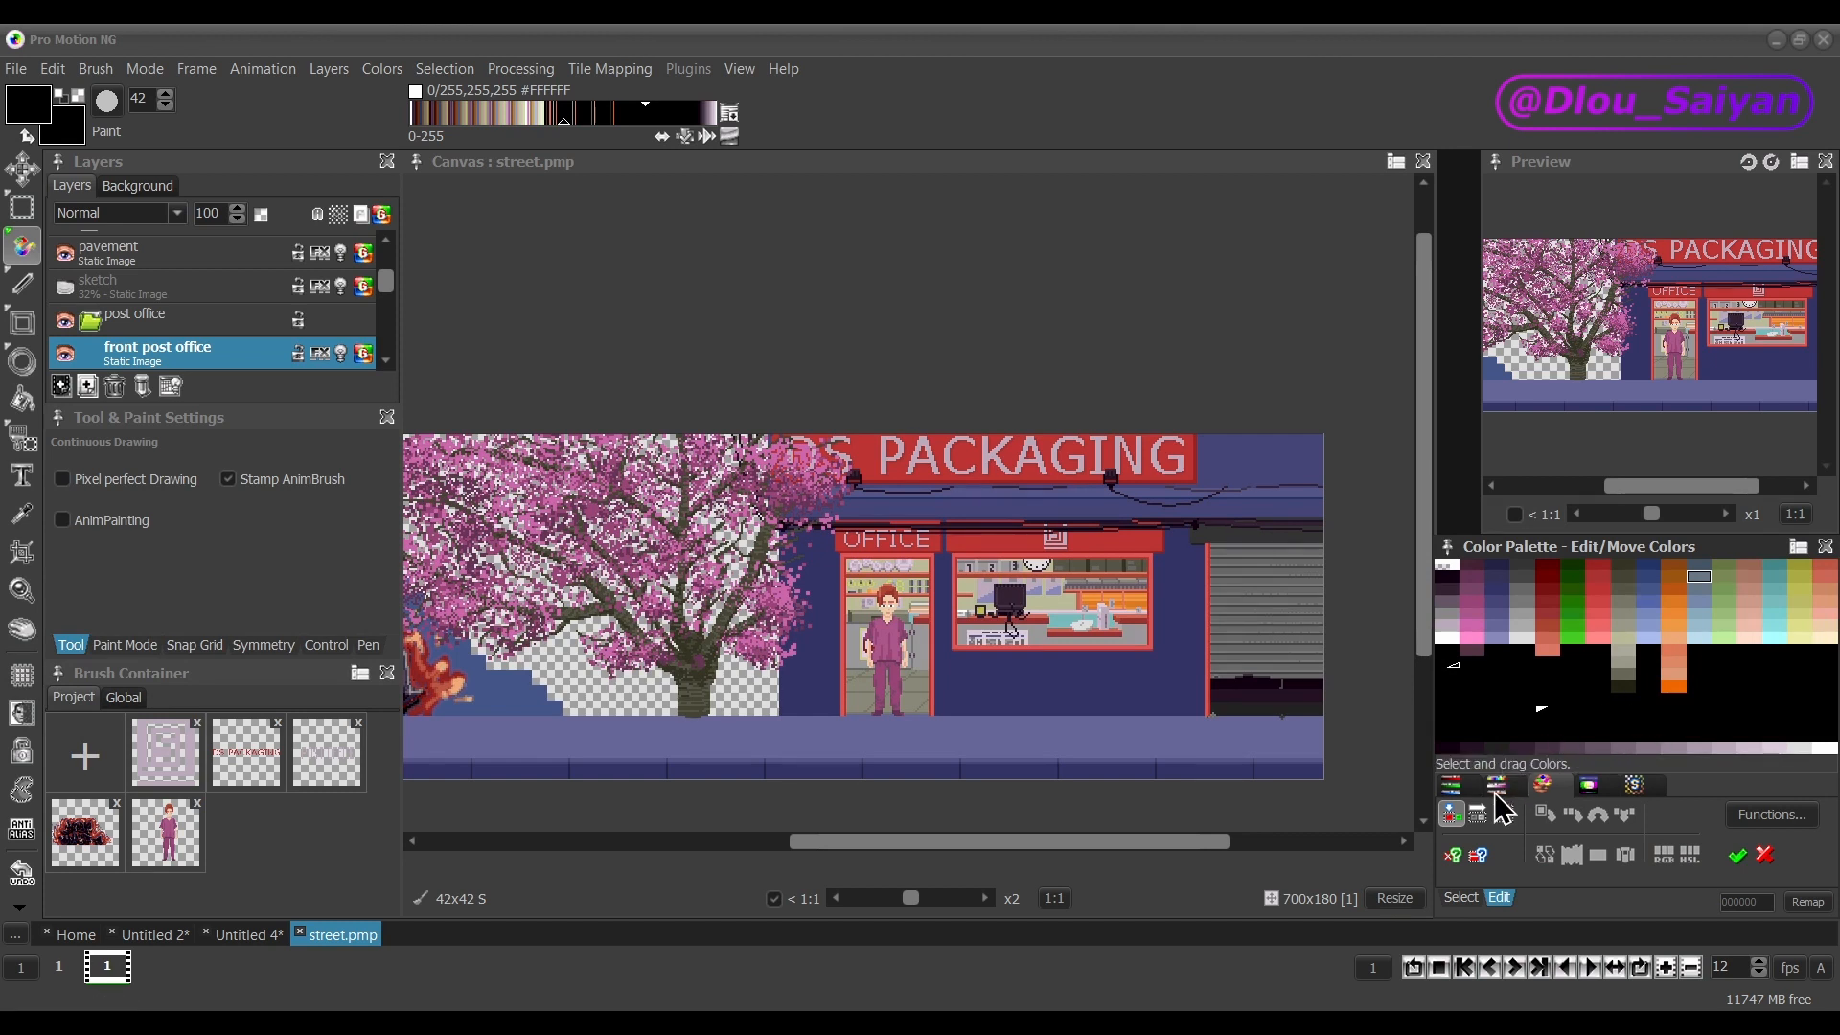
ctrl+click(1751, 578)
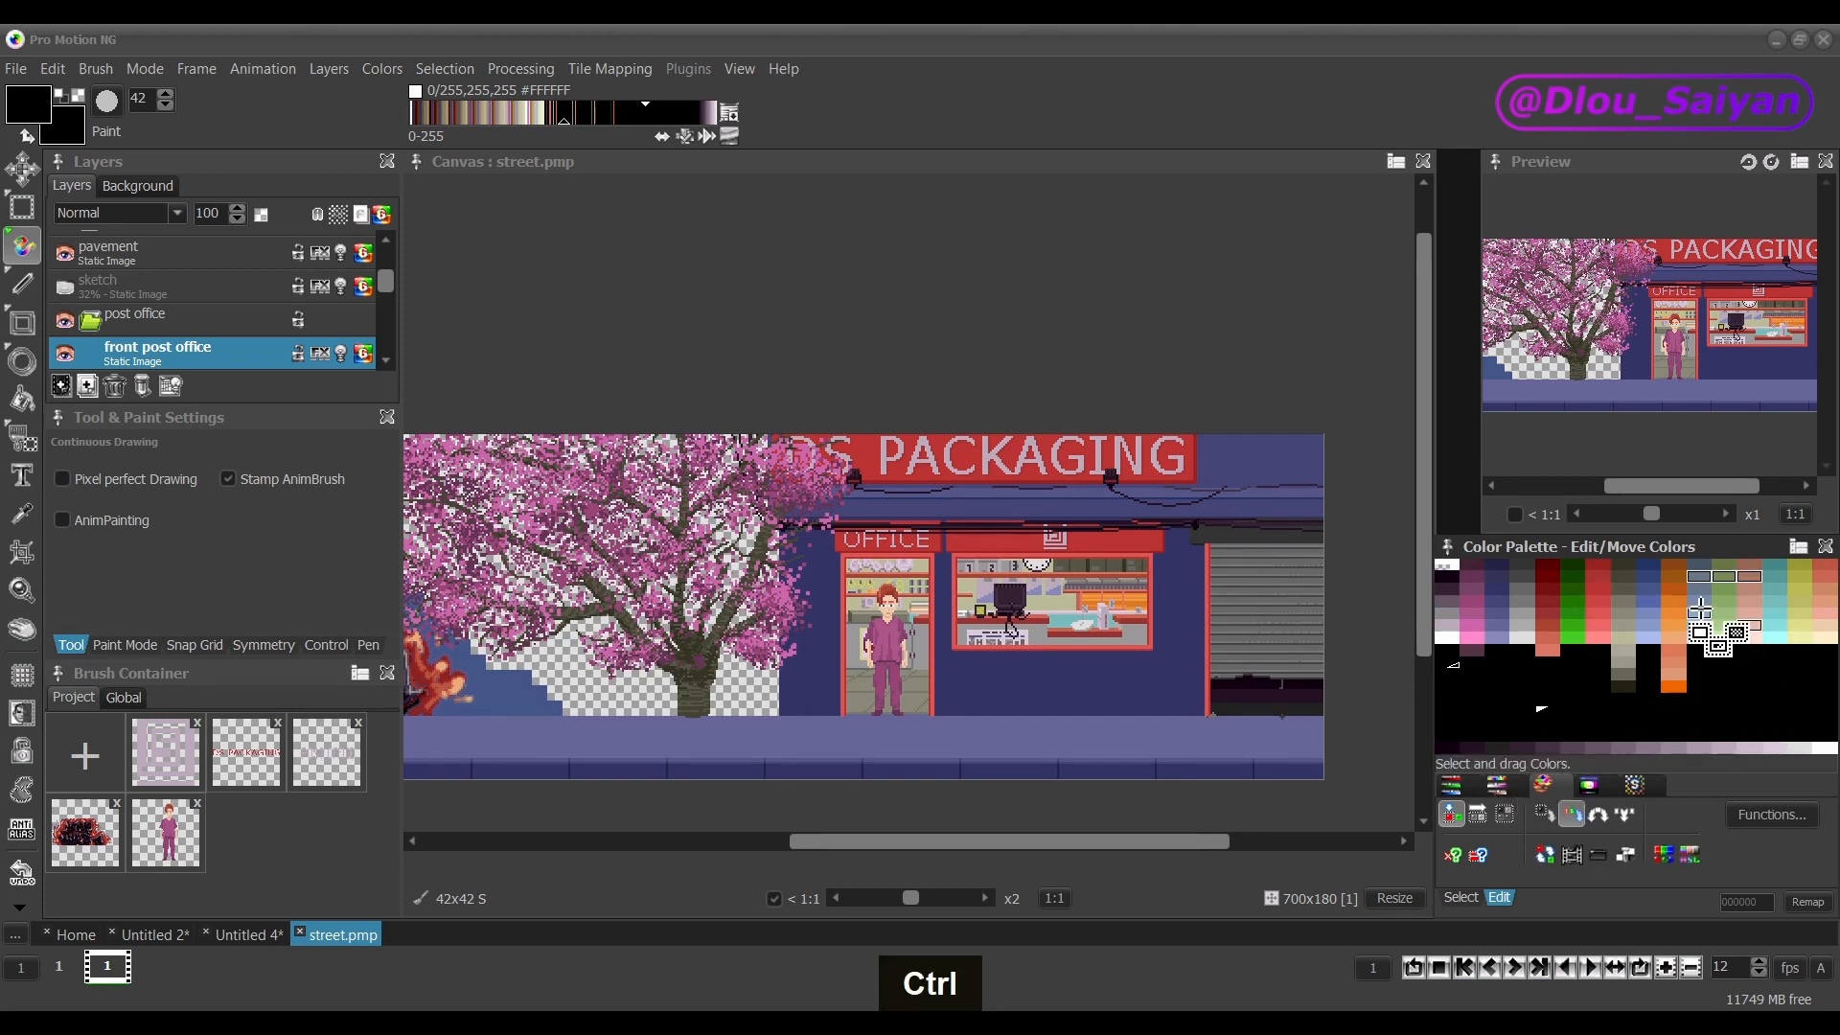
ctrl+click(1701, 577)
ctrl+click(1749, 601)
ctrl+click(1774, 565)
ctrl+click(1798, 566)
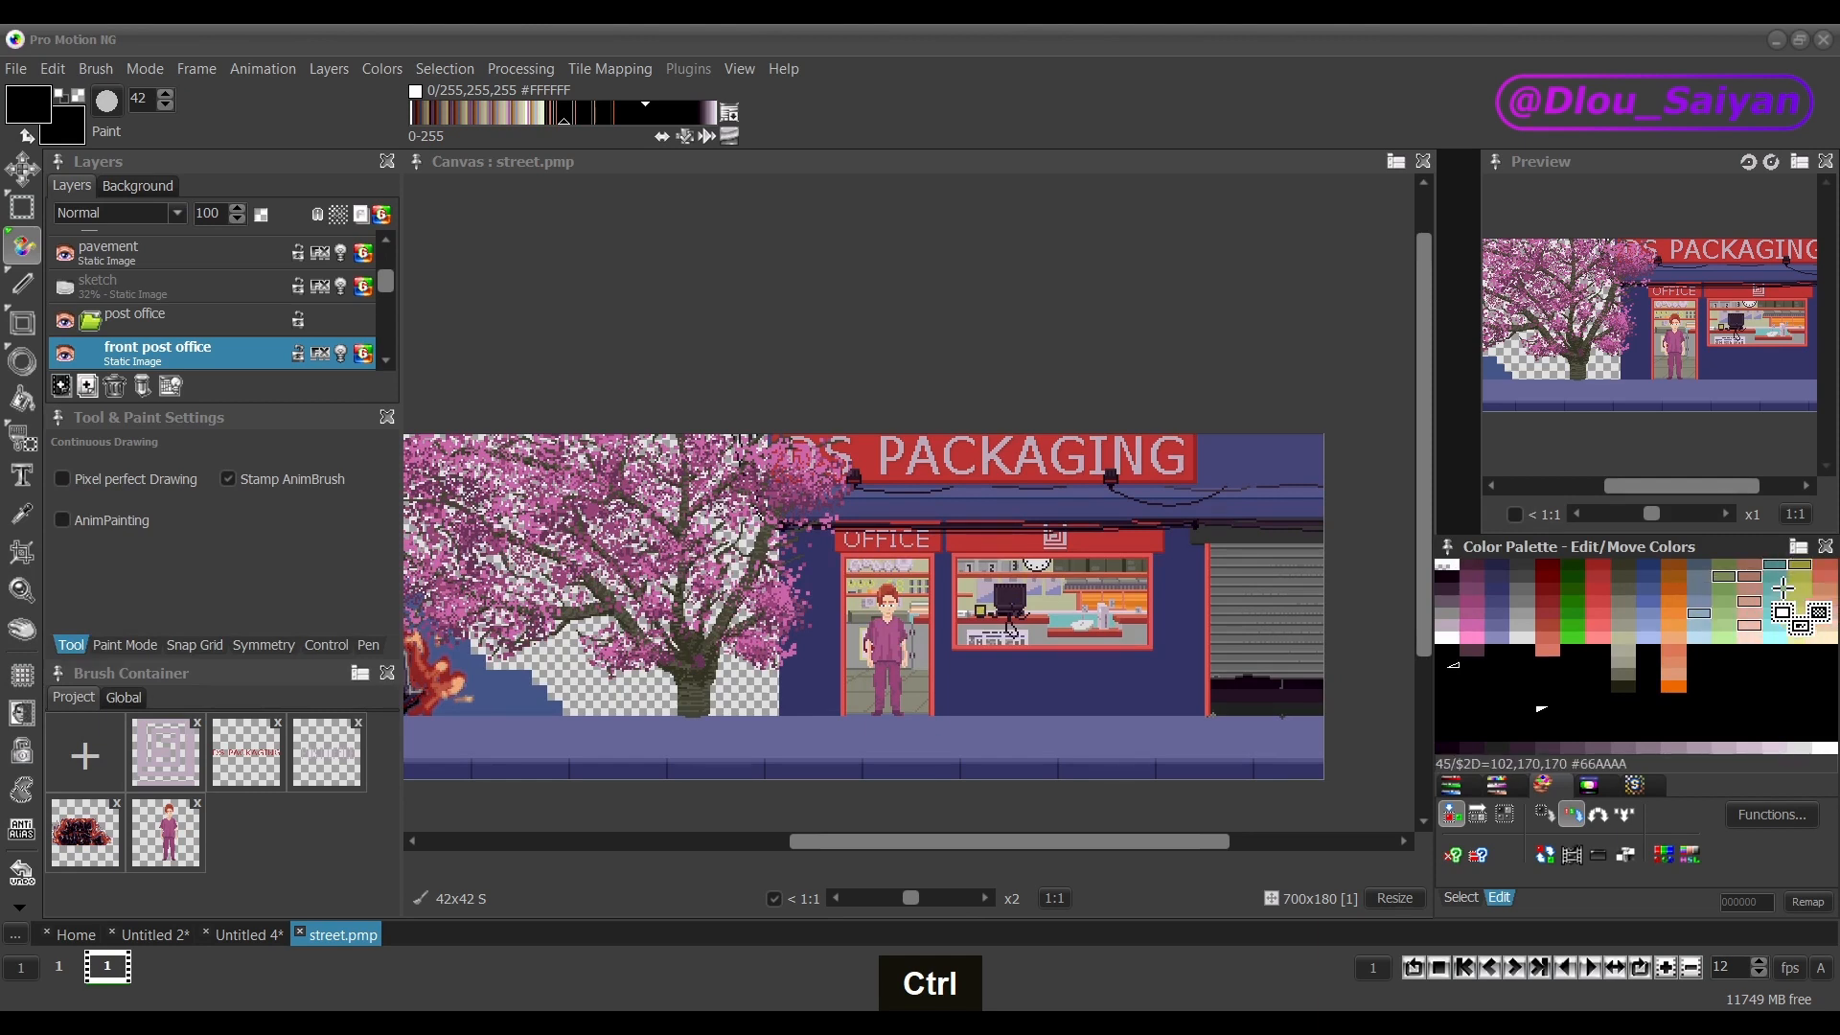
Select and extend runs of colors along the fourth palette row, ending with only the blue-gray 7788AA selected.
click(1824, 601)
drag(1824, 601, 1716, 604)
shift+click(1702, 602)
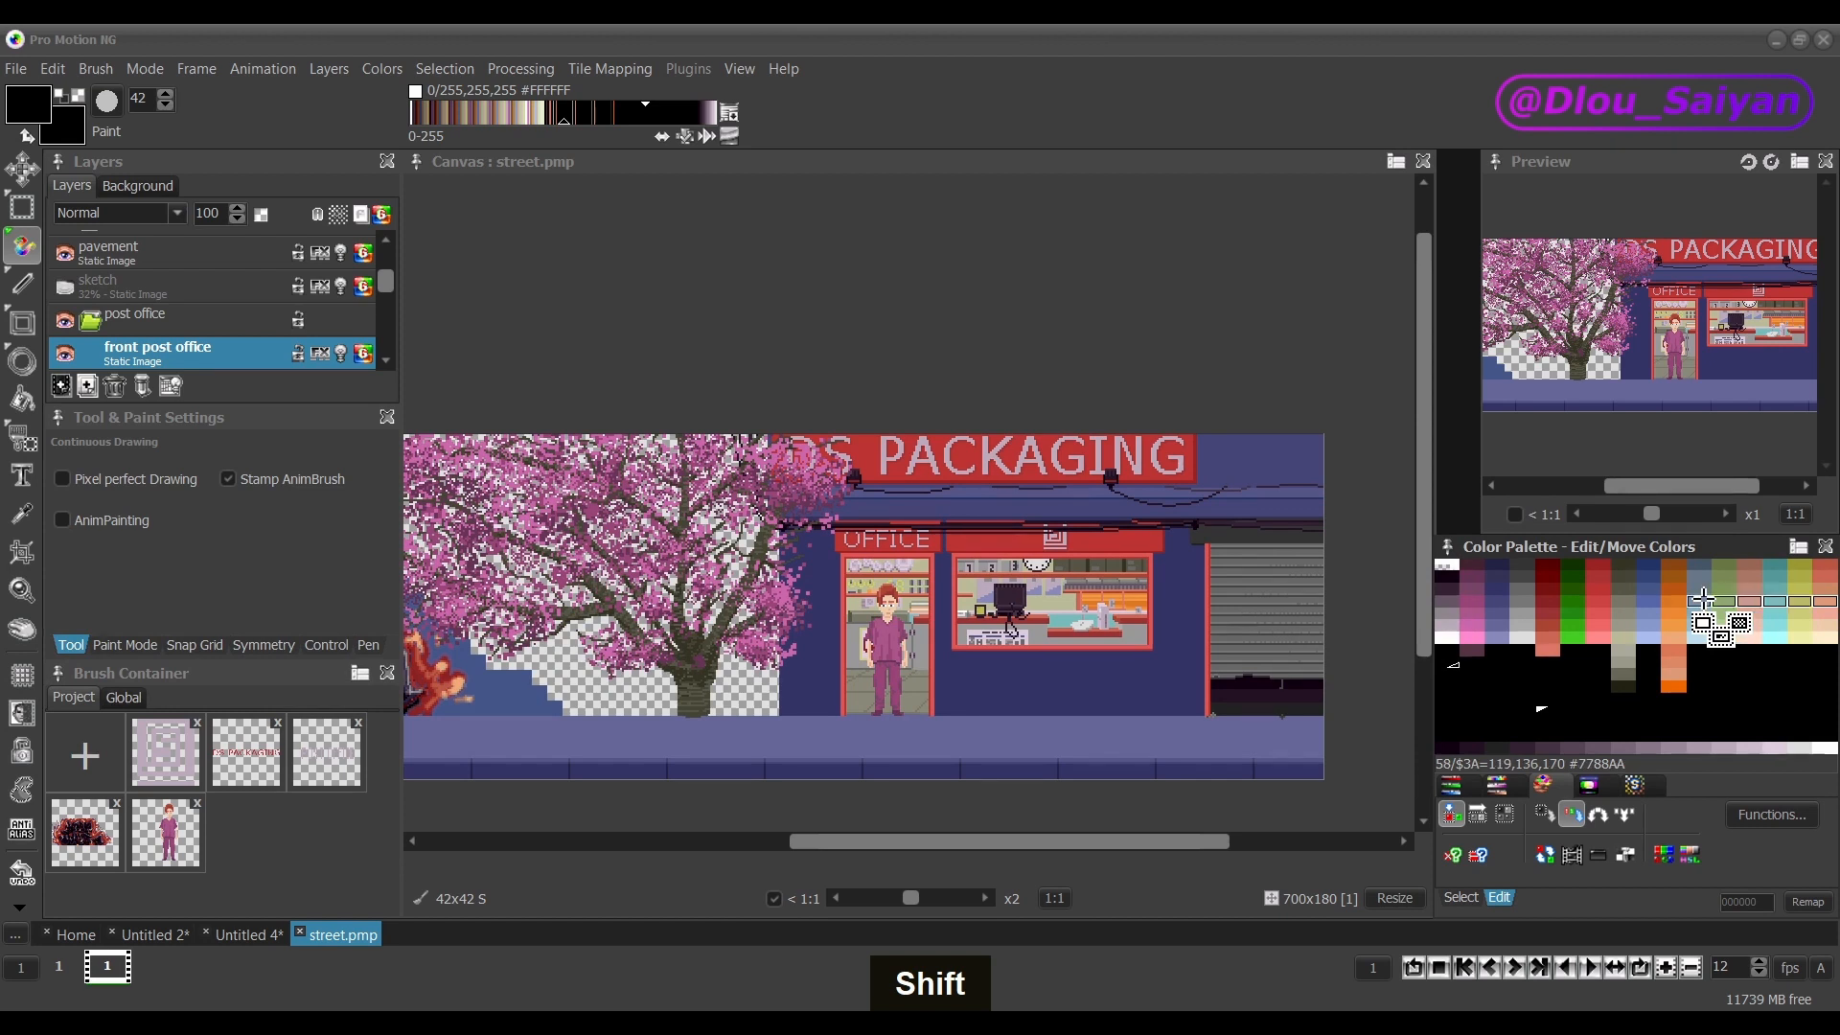
drag(1741, 599, 1470, 606)
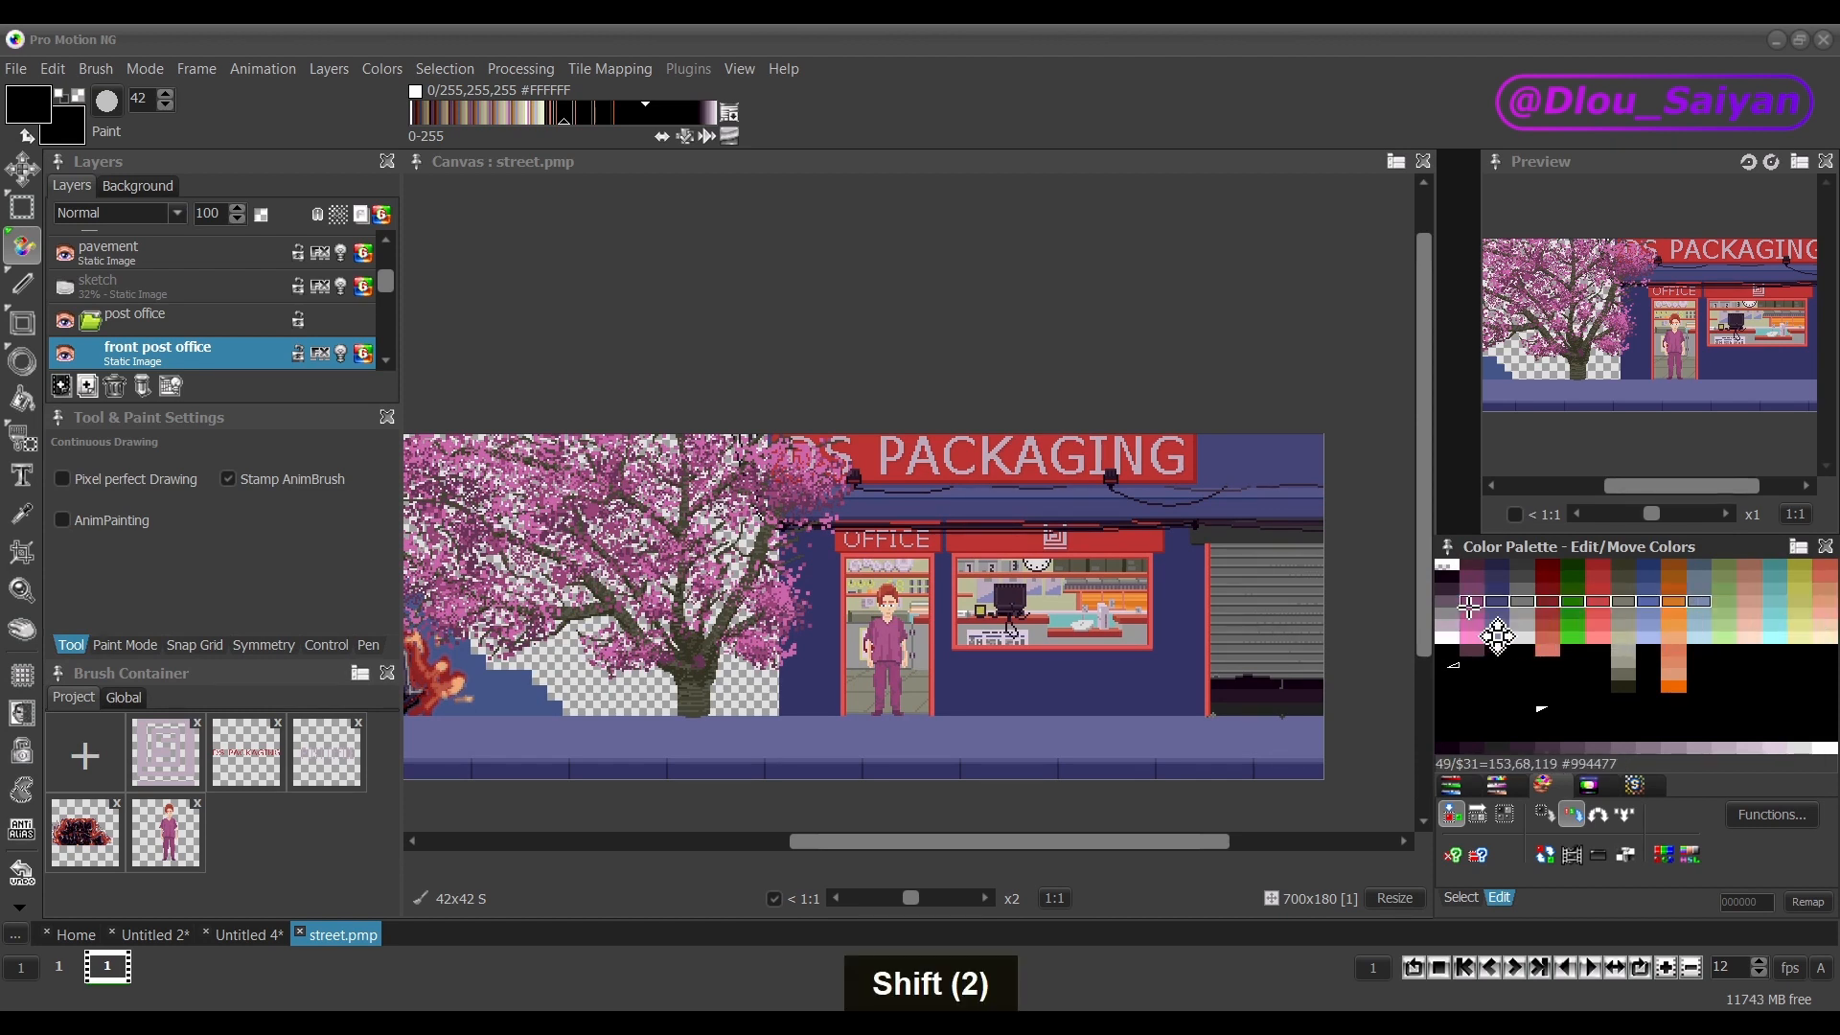
shift+click(1794, 601)
click(1699, 613)
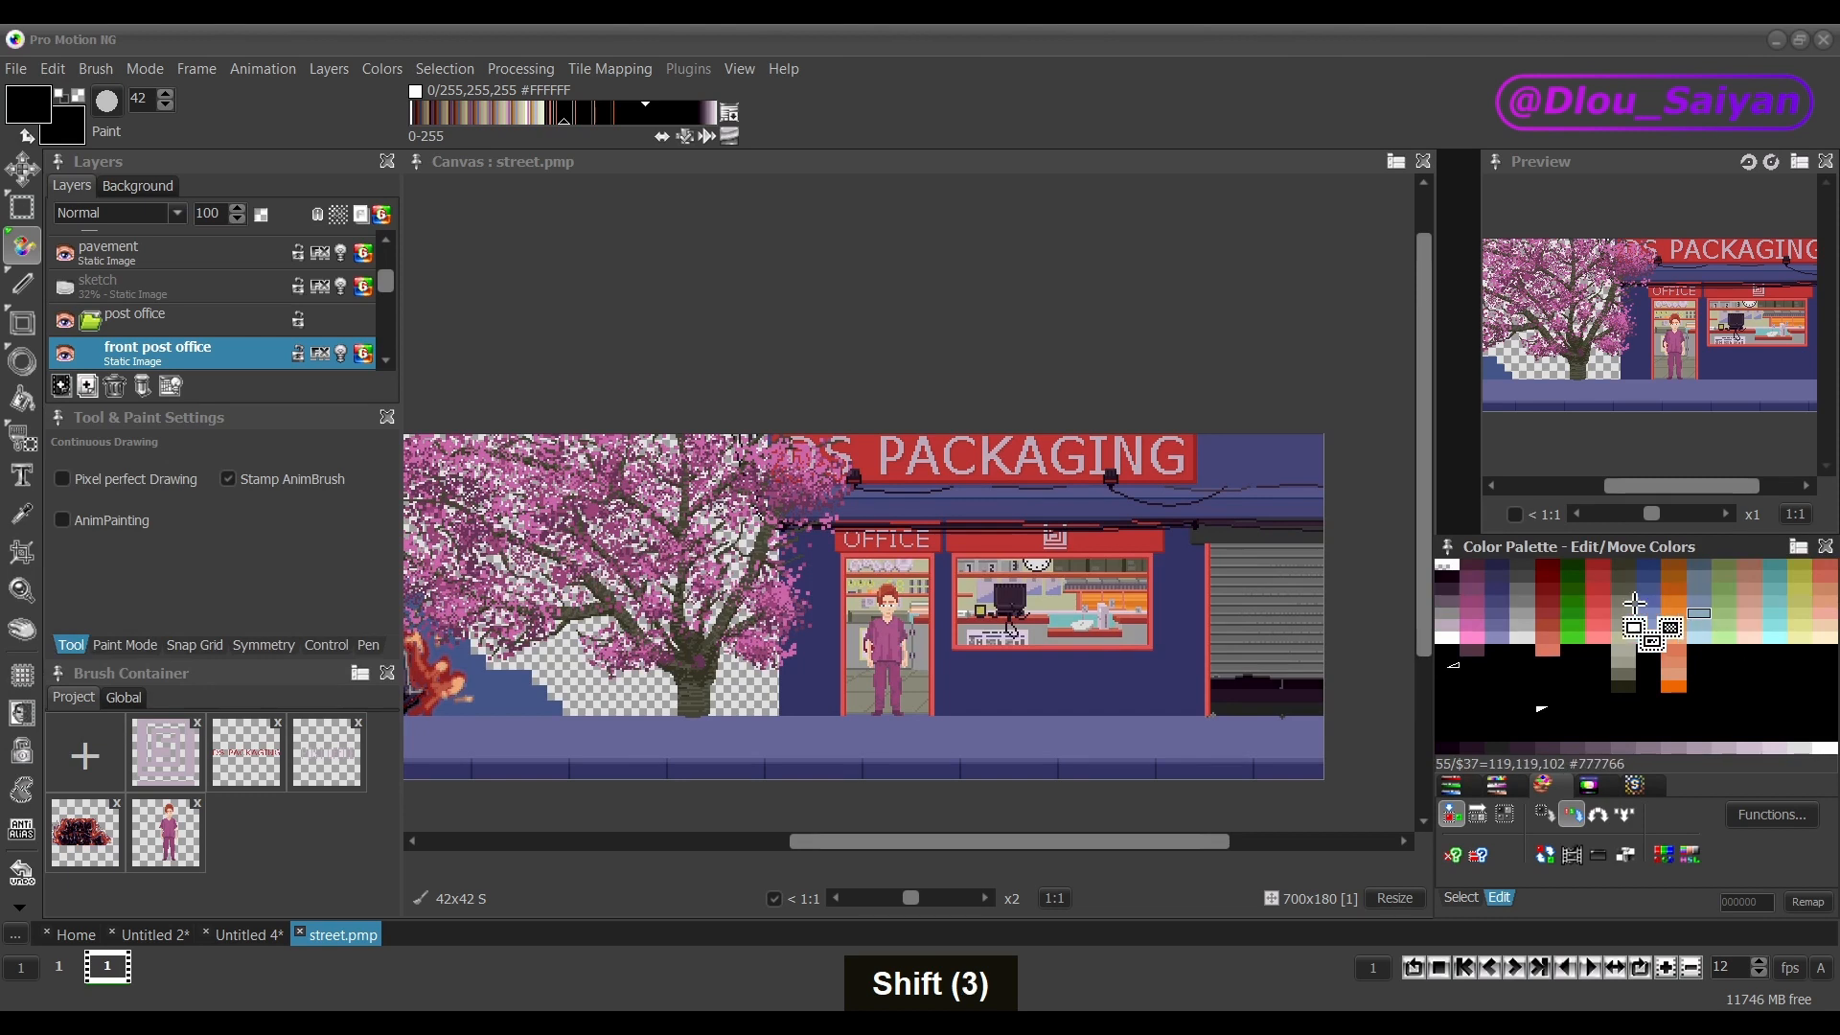
Switch to linear range selection and select the run of colors across the first palette row.
click(1478, 813)
click(1483, 824)
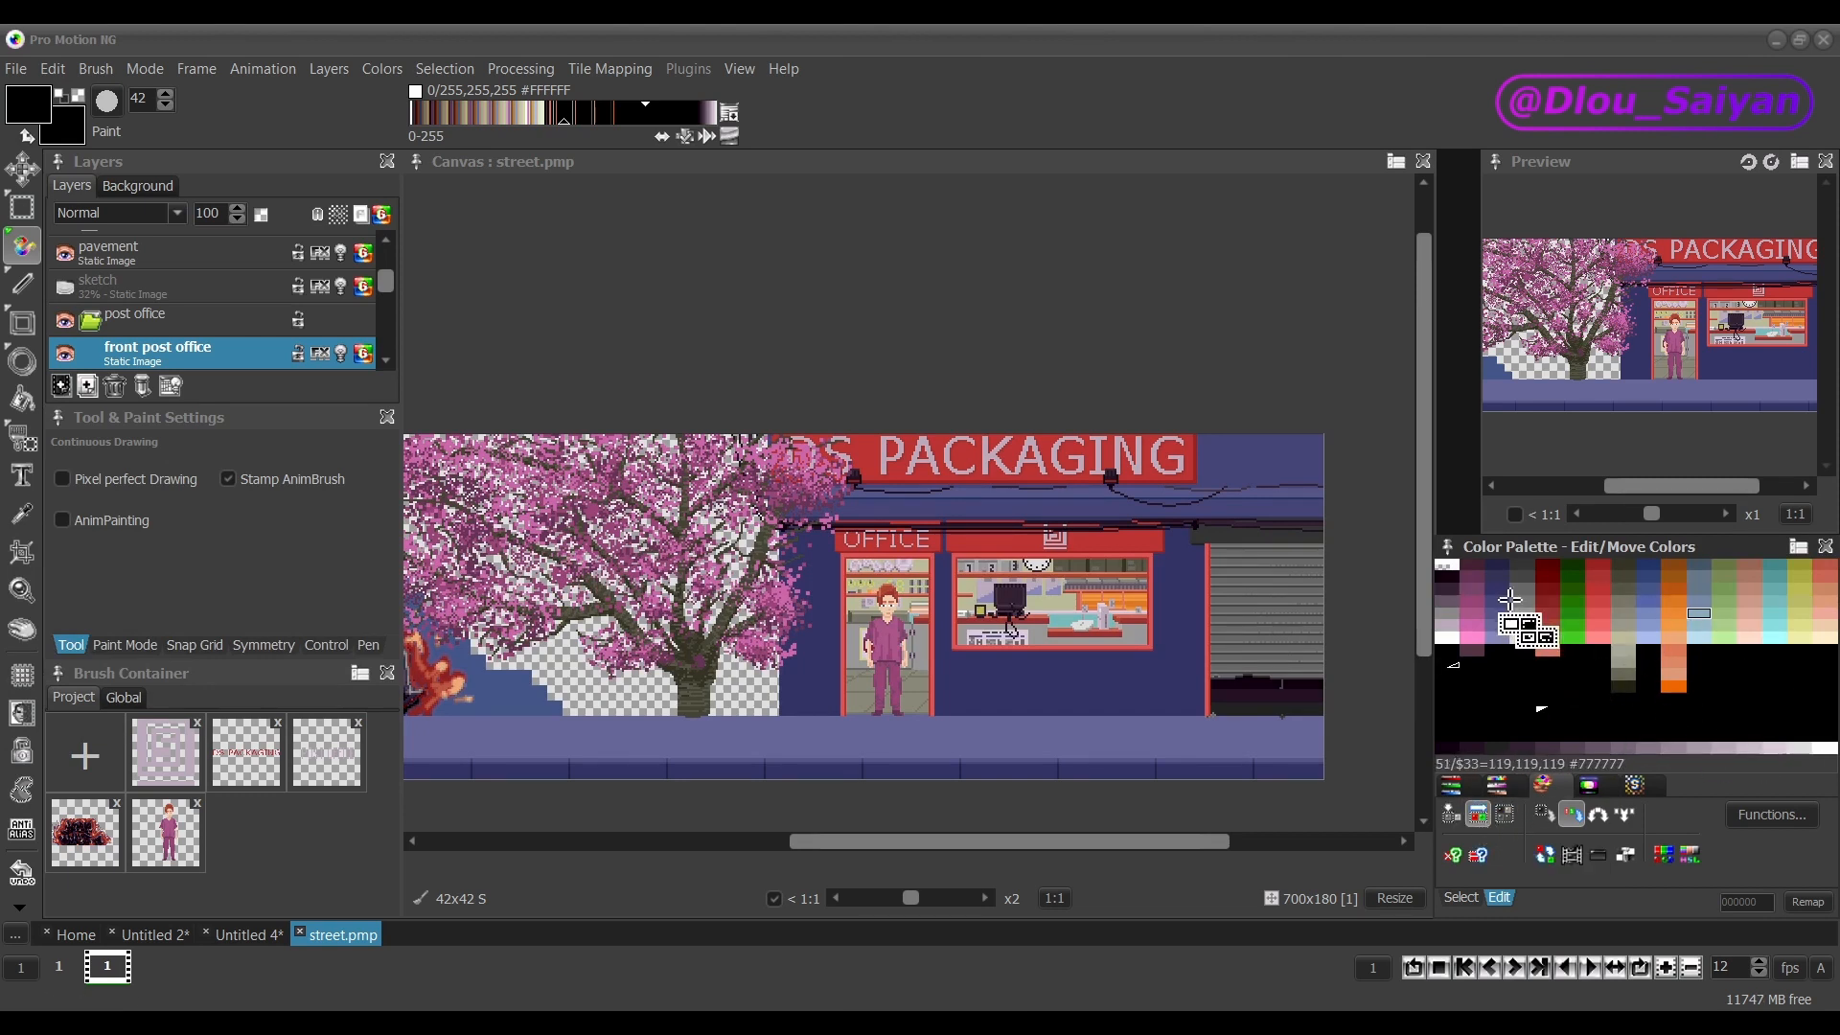
click(1472, 565)
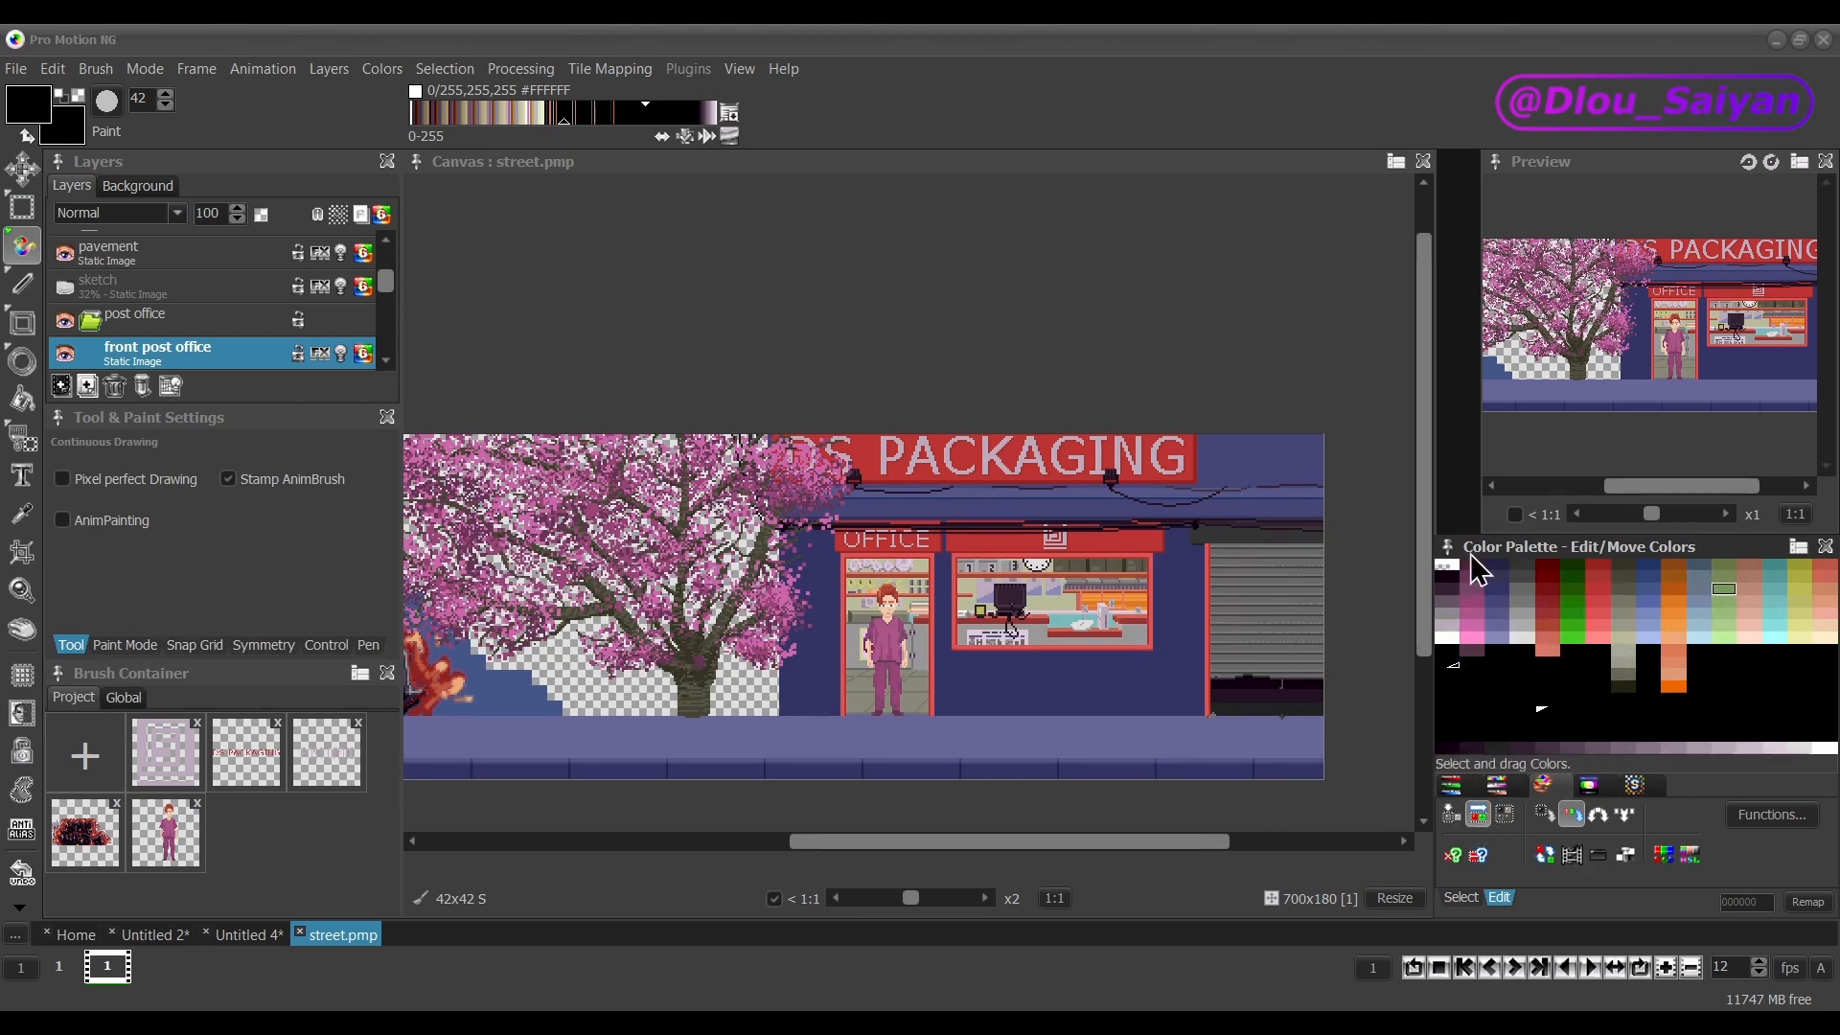
drag(1472, 566, 1794, 569)
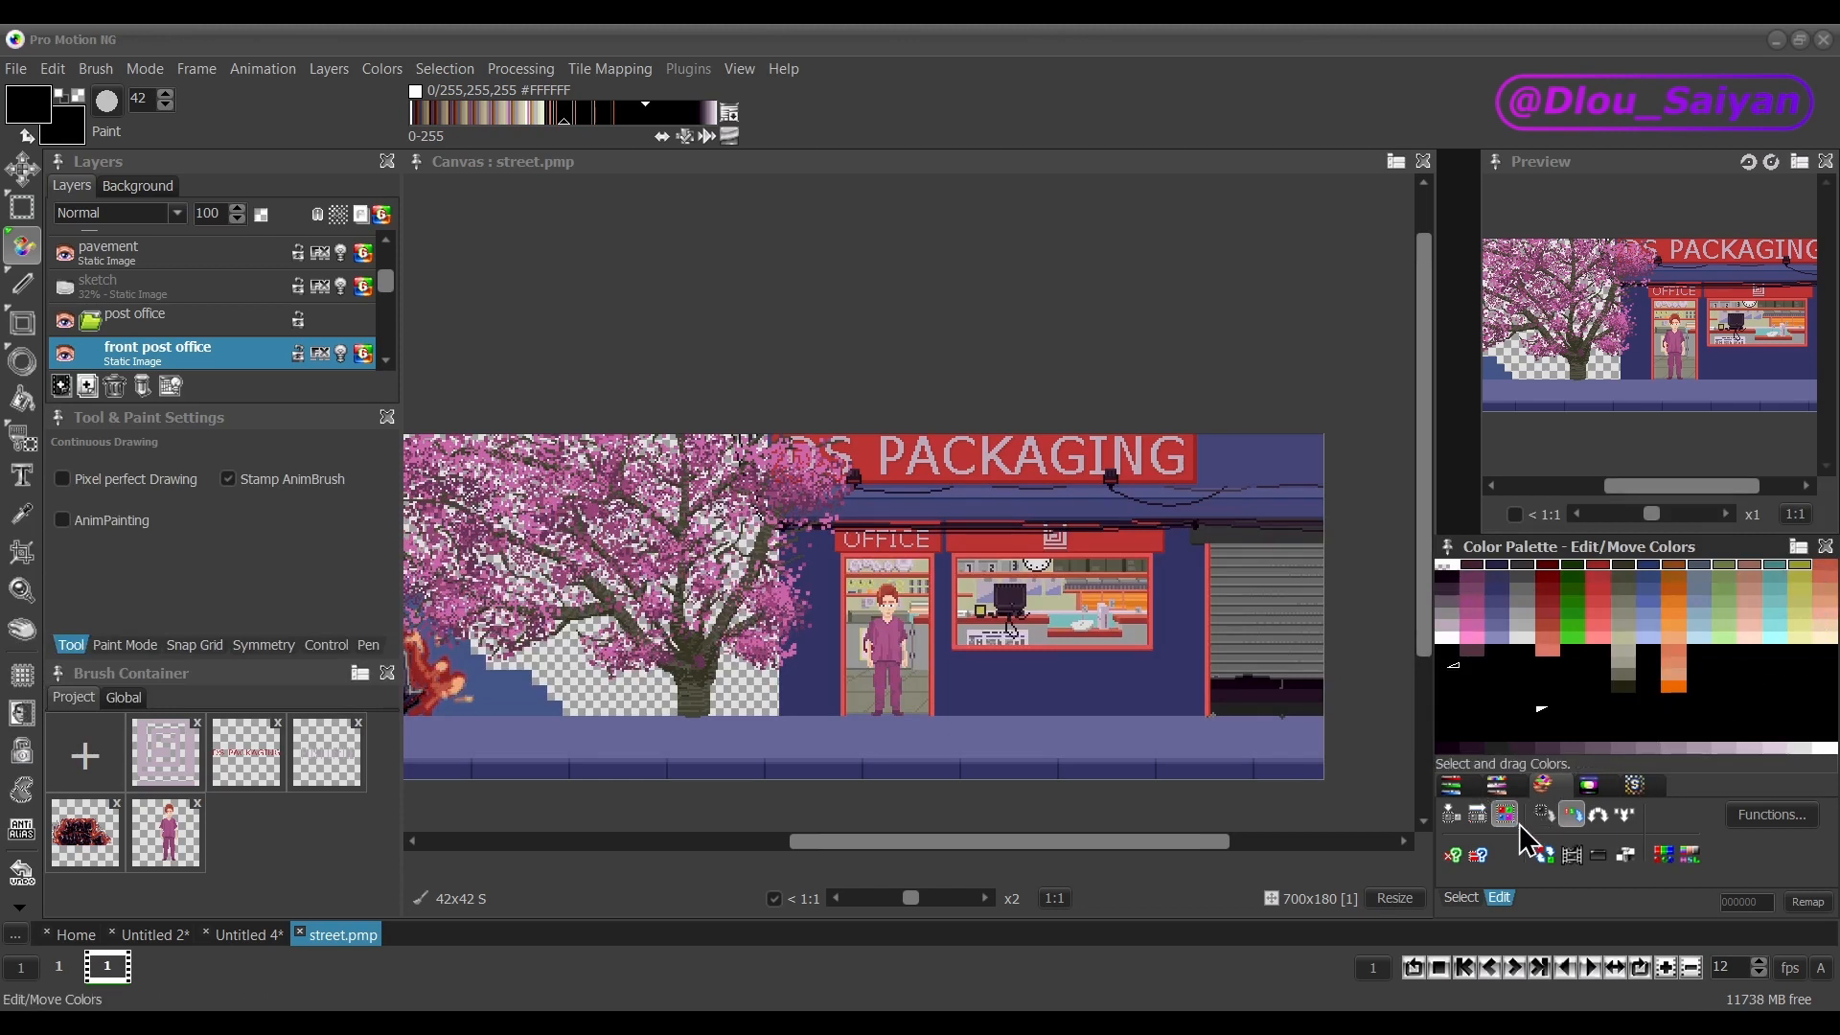
Box-select a block of colors from the blue to the red columns, then select only the olive green 778855.
drag(1567, 633, 1490, 575)
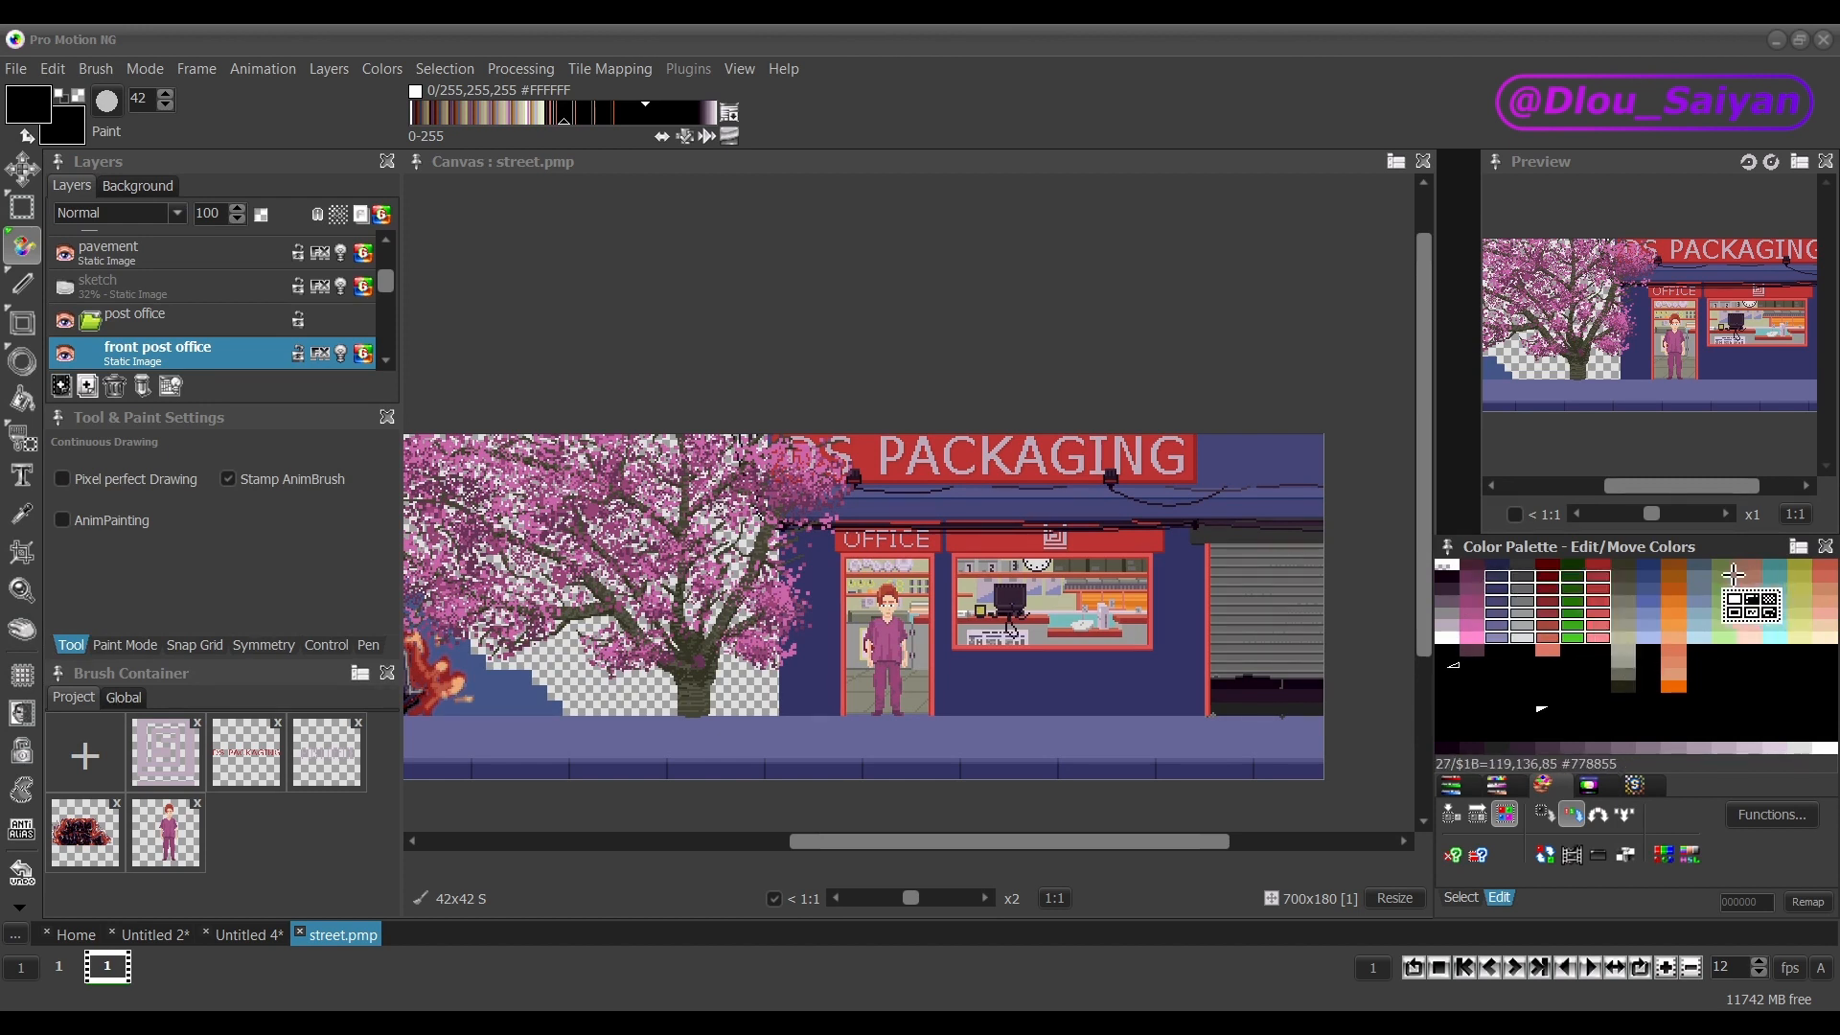
drag(1733, 573, 1724, 576)
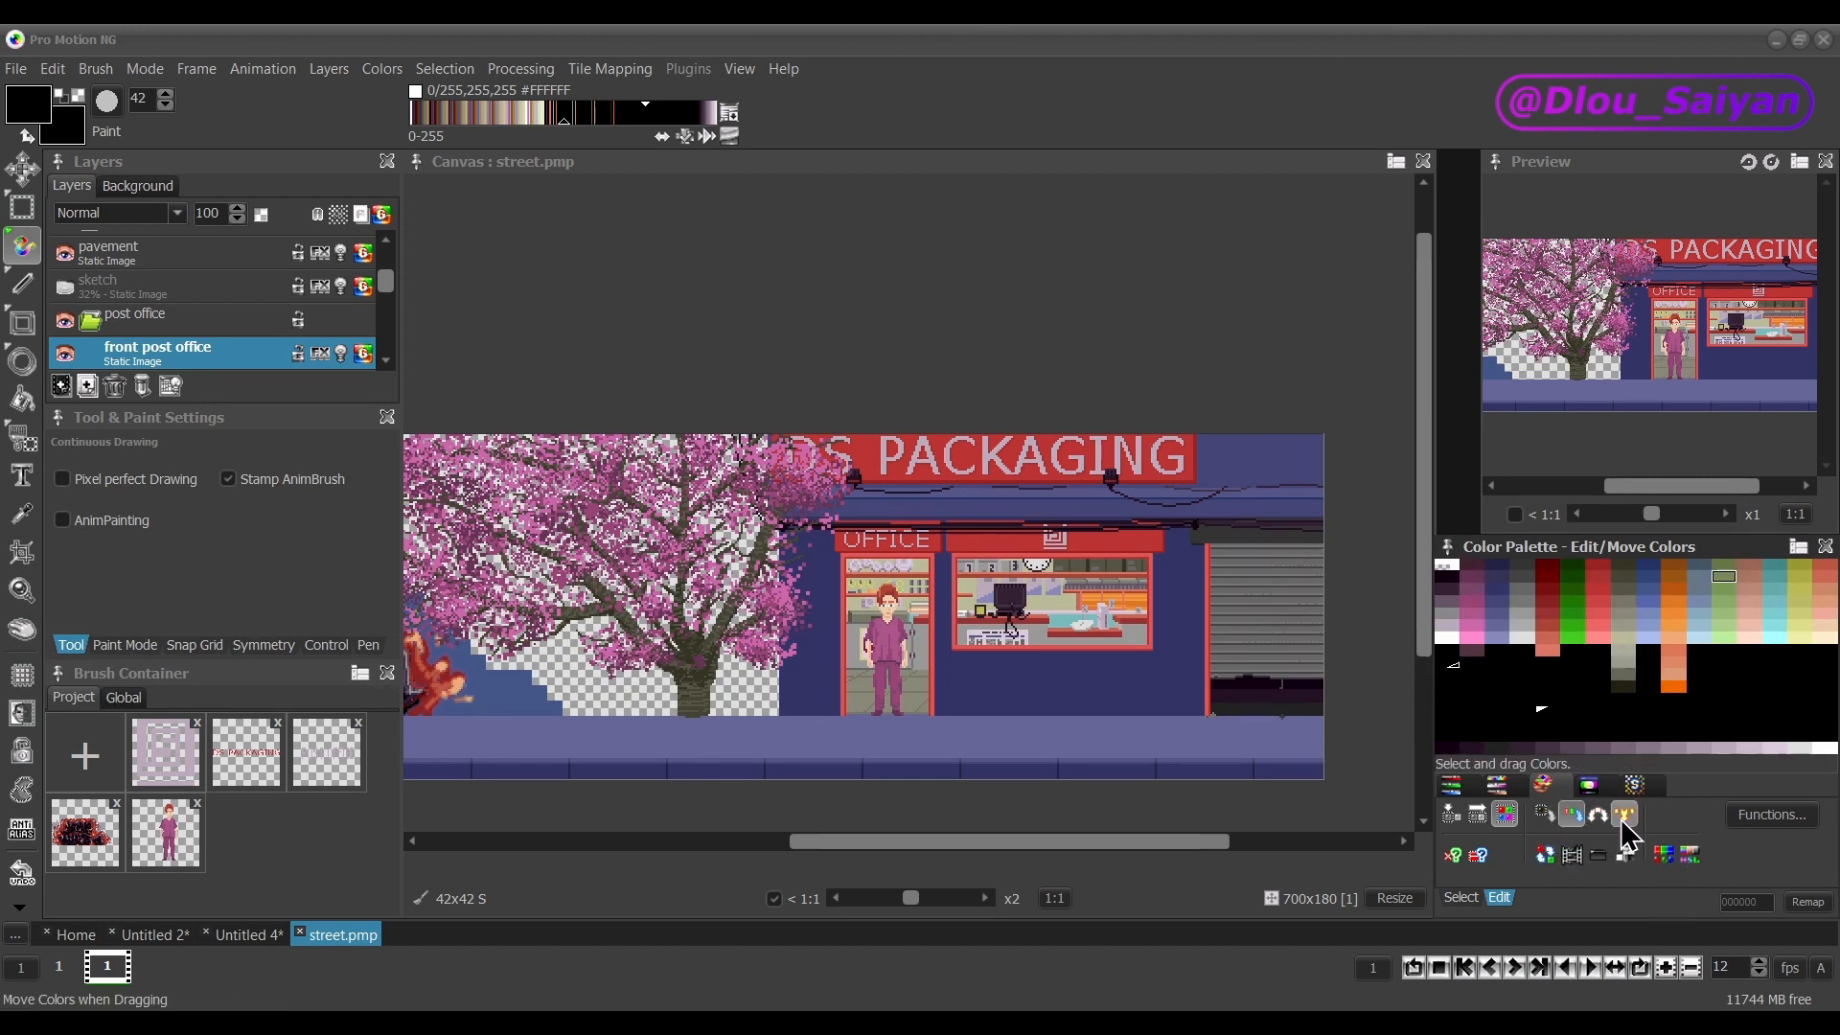
Switch to moving colors, move the olive green 778855 to an empty lower palette slot, commit it, and undo the move.
click(1544, 814)
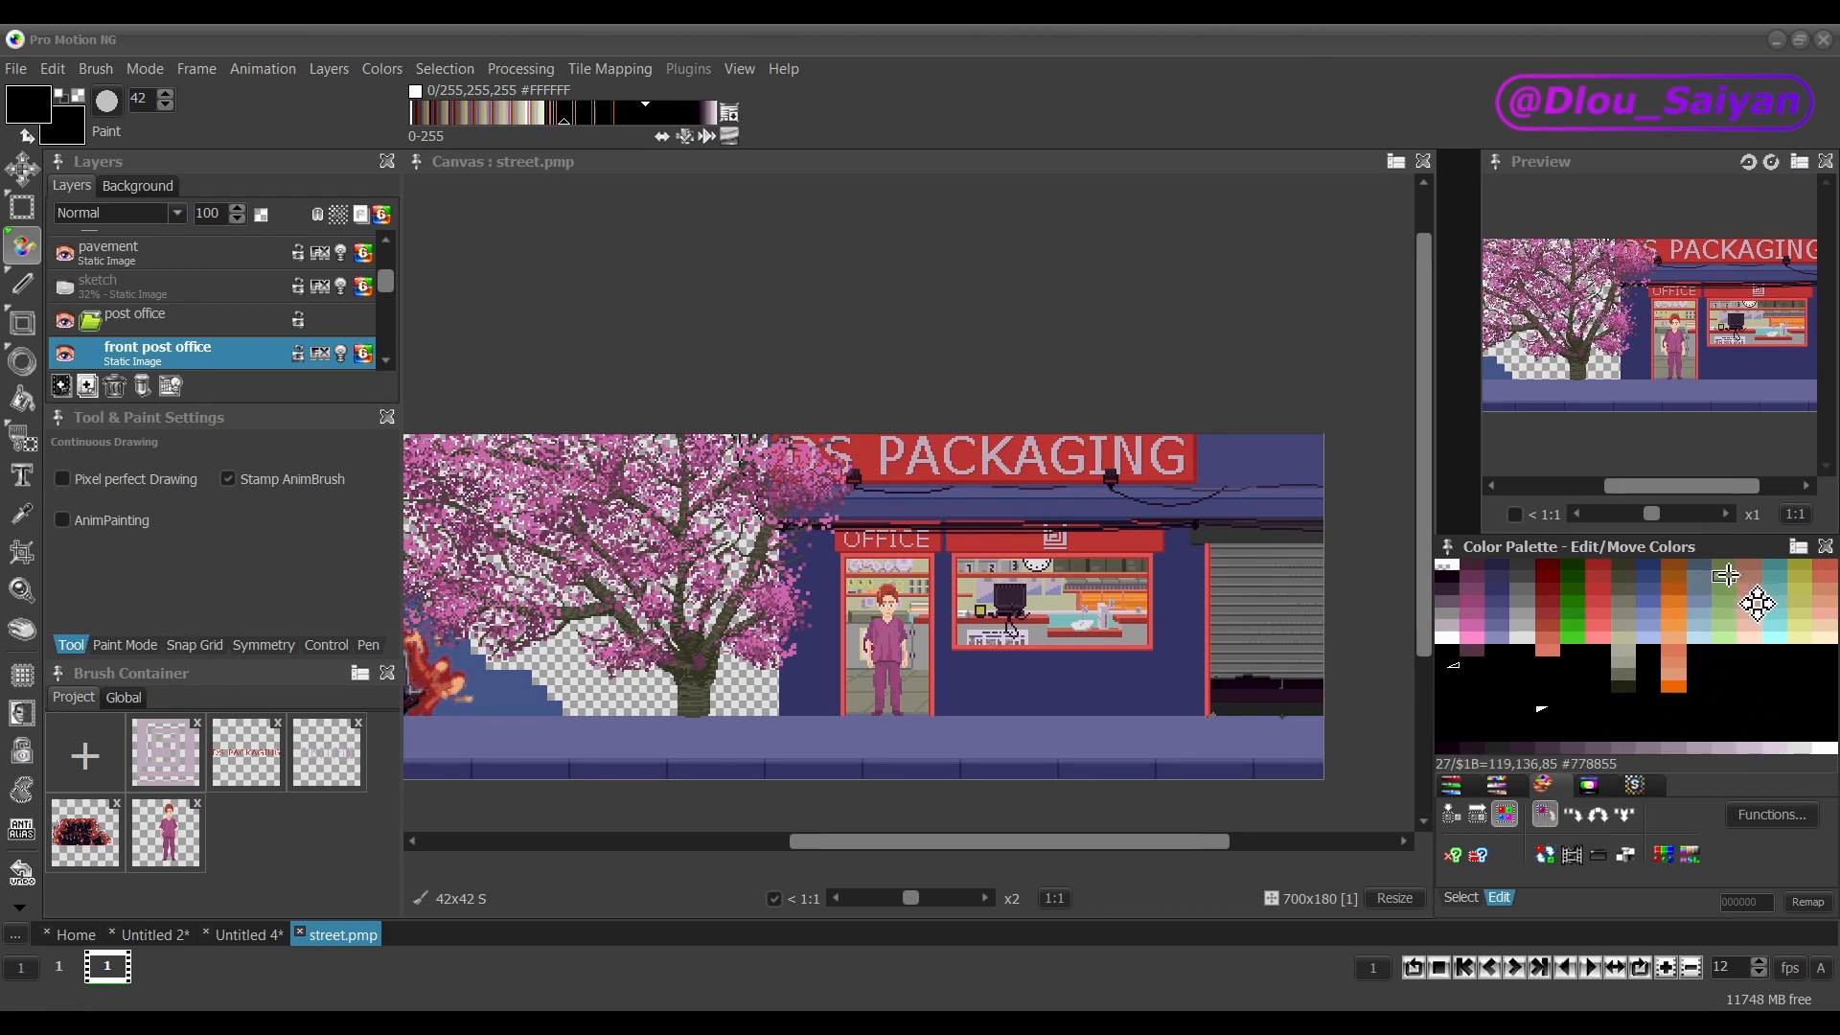
drag(1724, 576, 1730, 711)
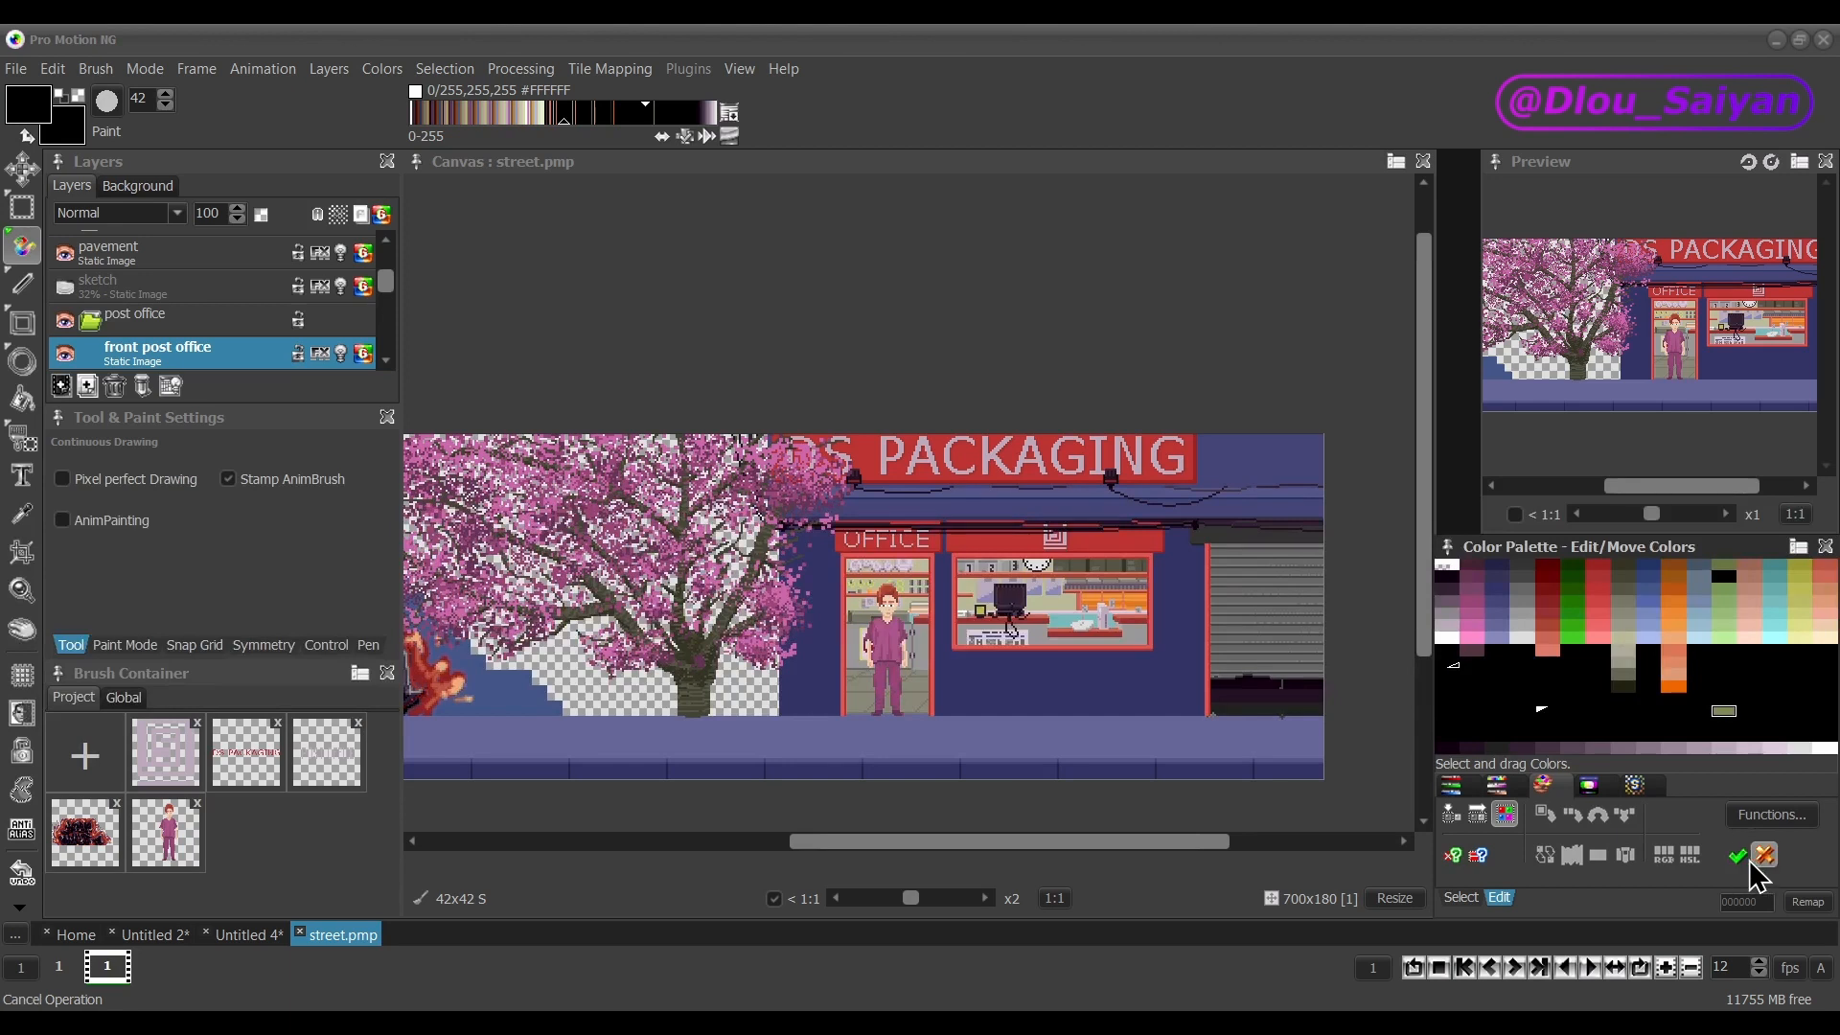
click(1741, 860)
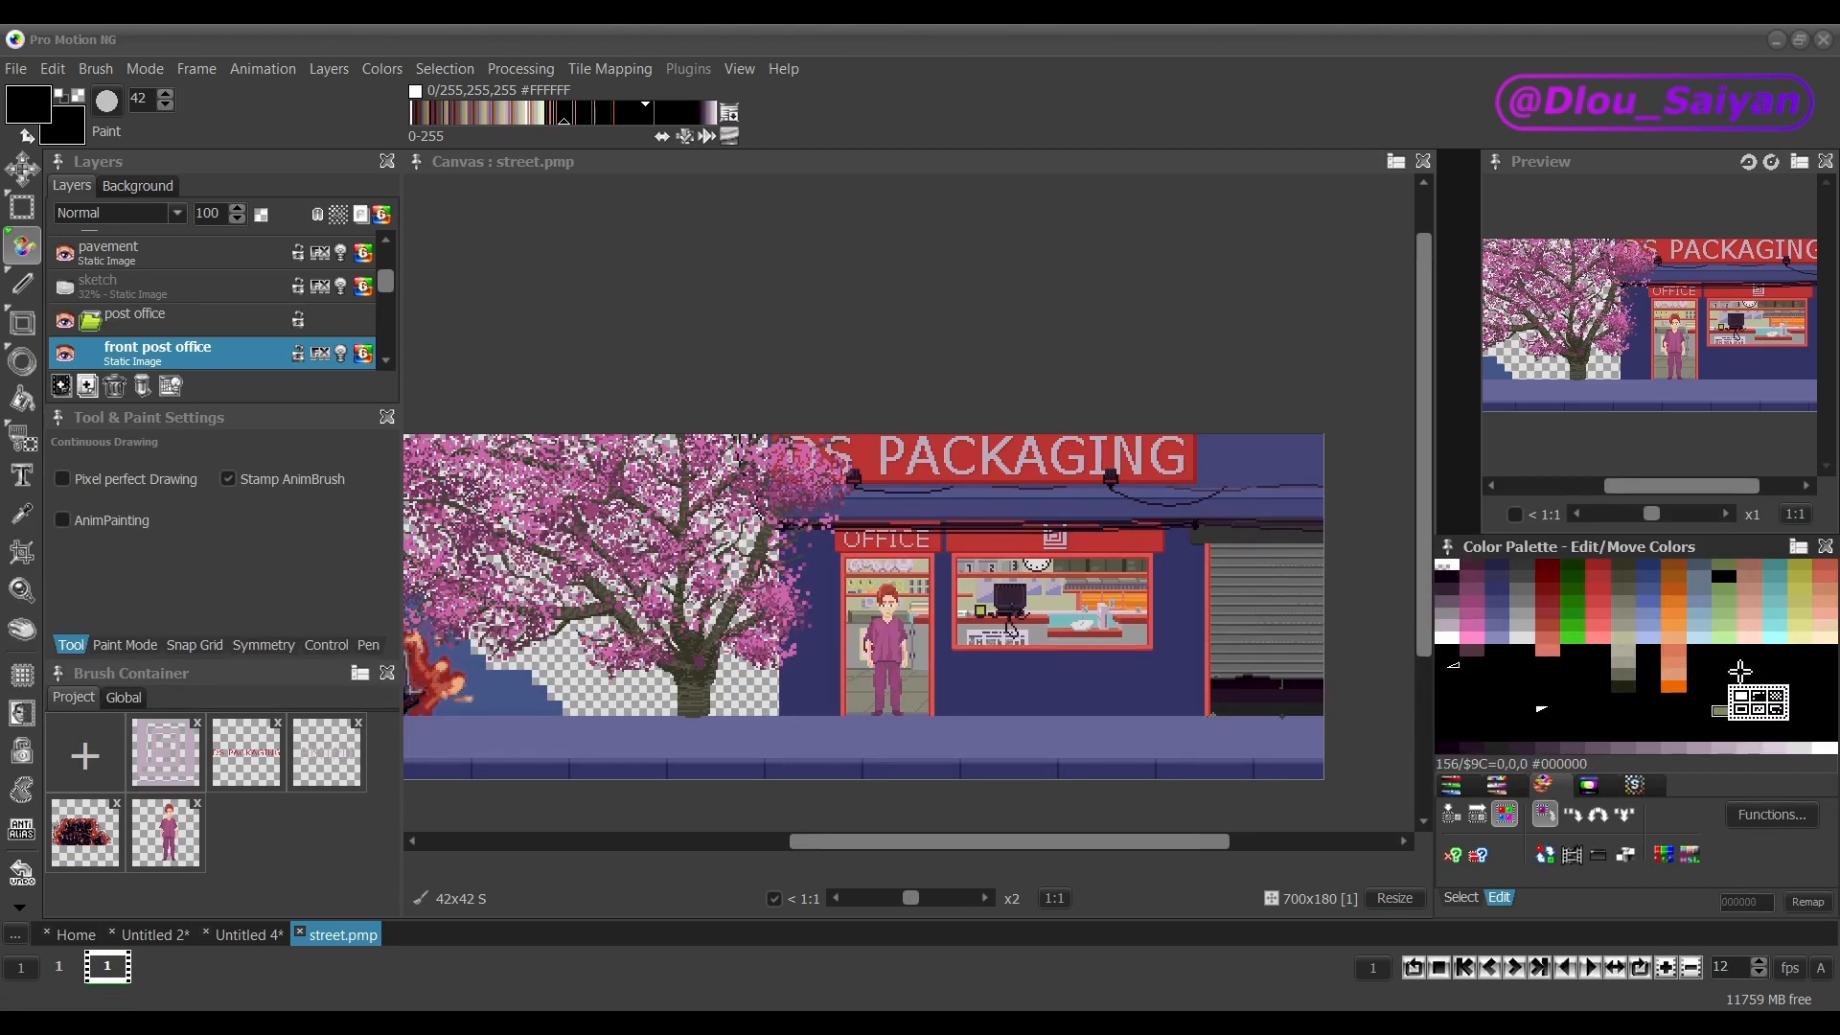
key(ctrl+z)
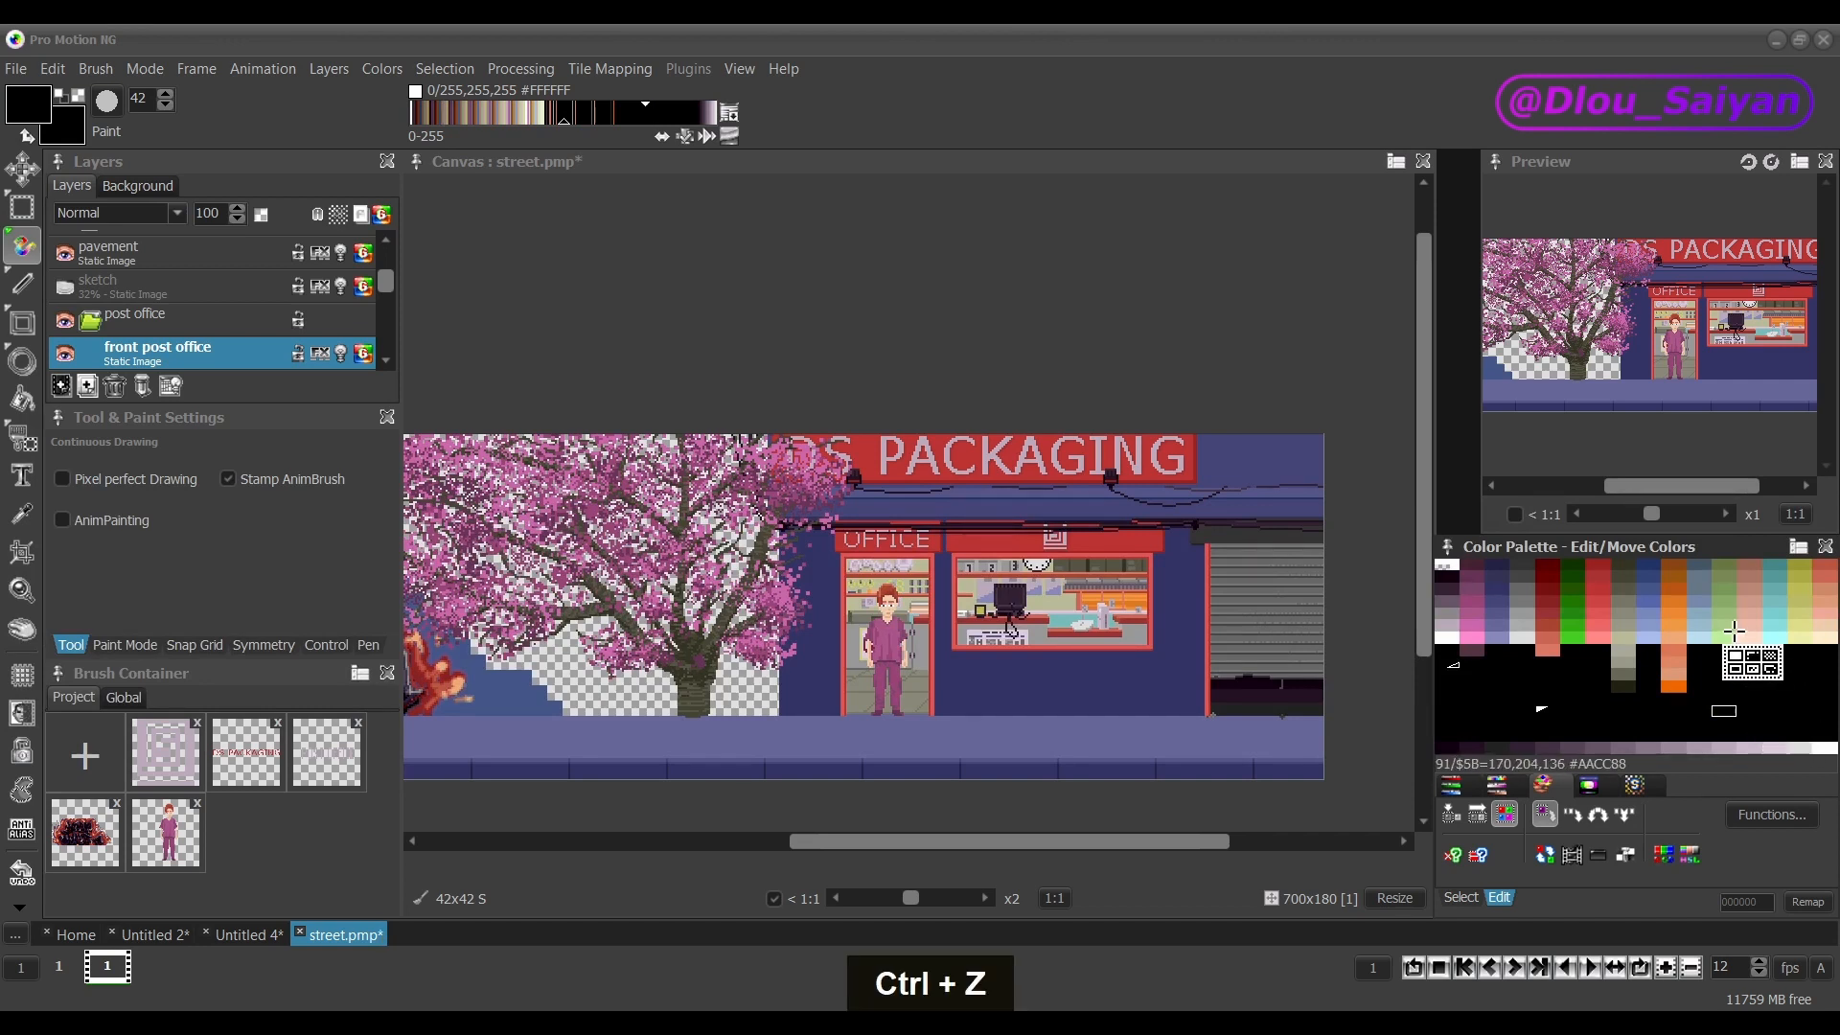
Enable Auto commit Movement and move the olive green 778855 to an empty slot in the lower palette.
click(1796, 547)
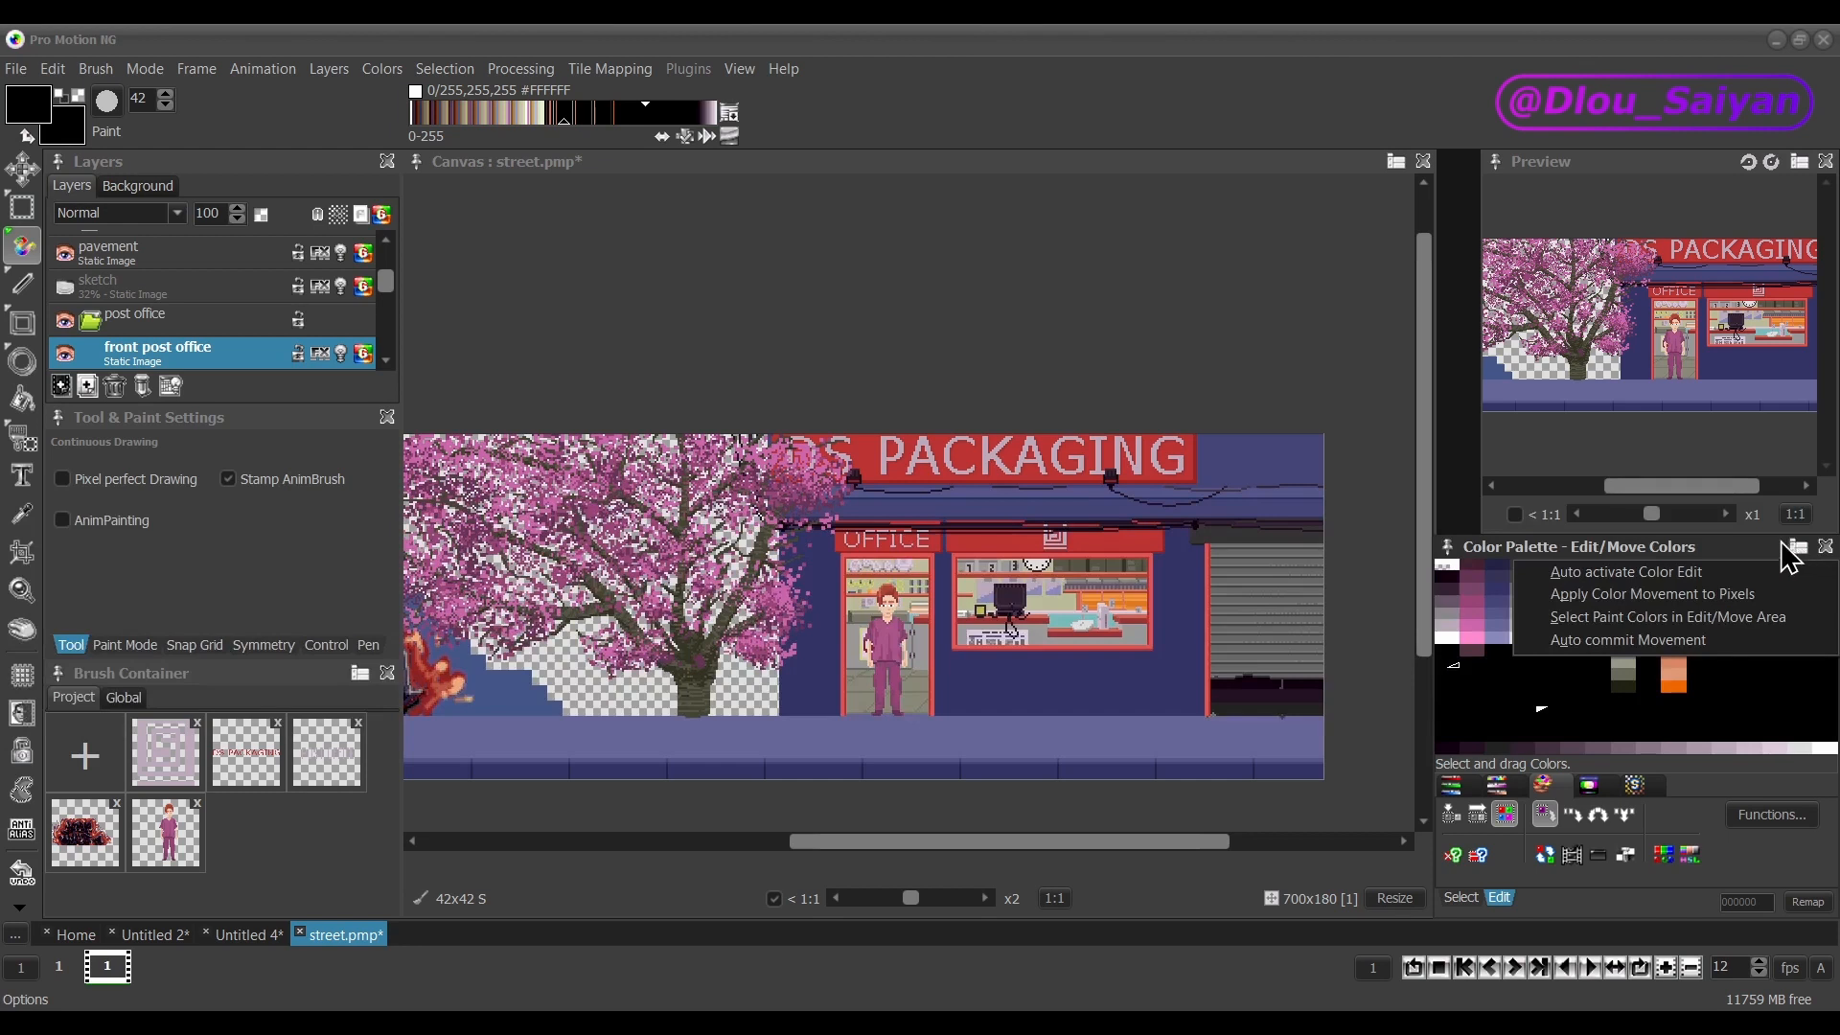
click(1591, 640)
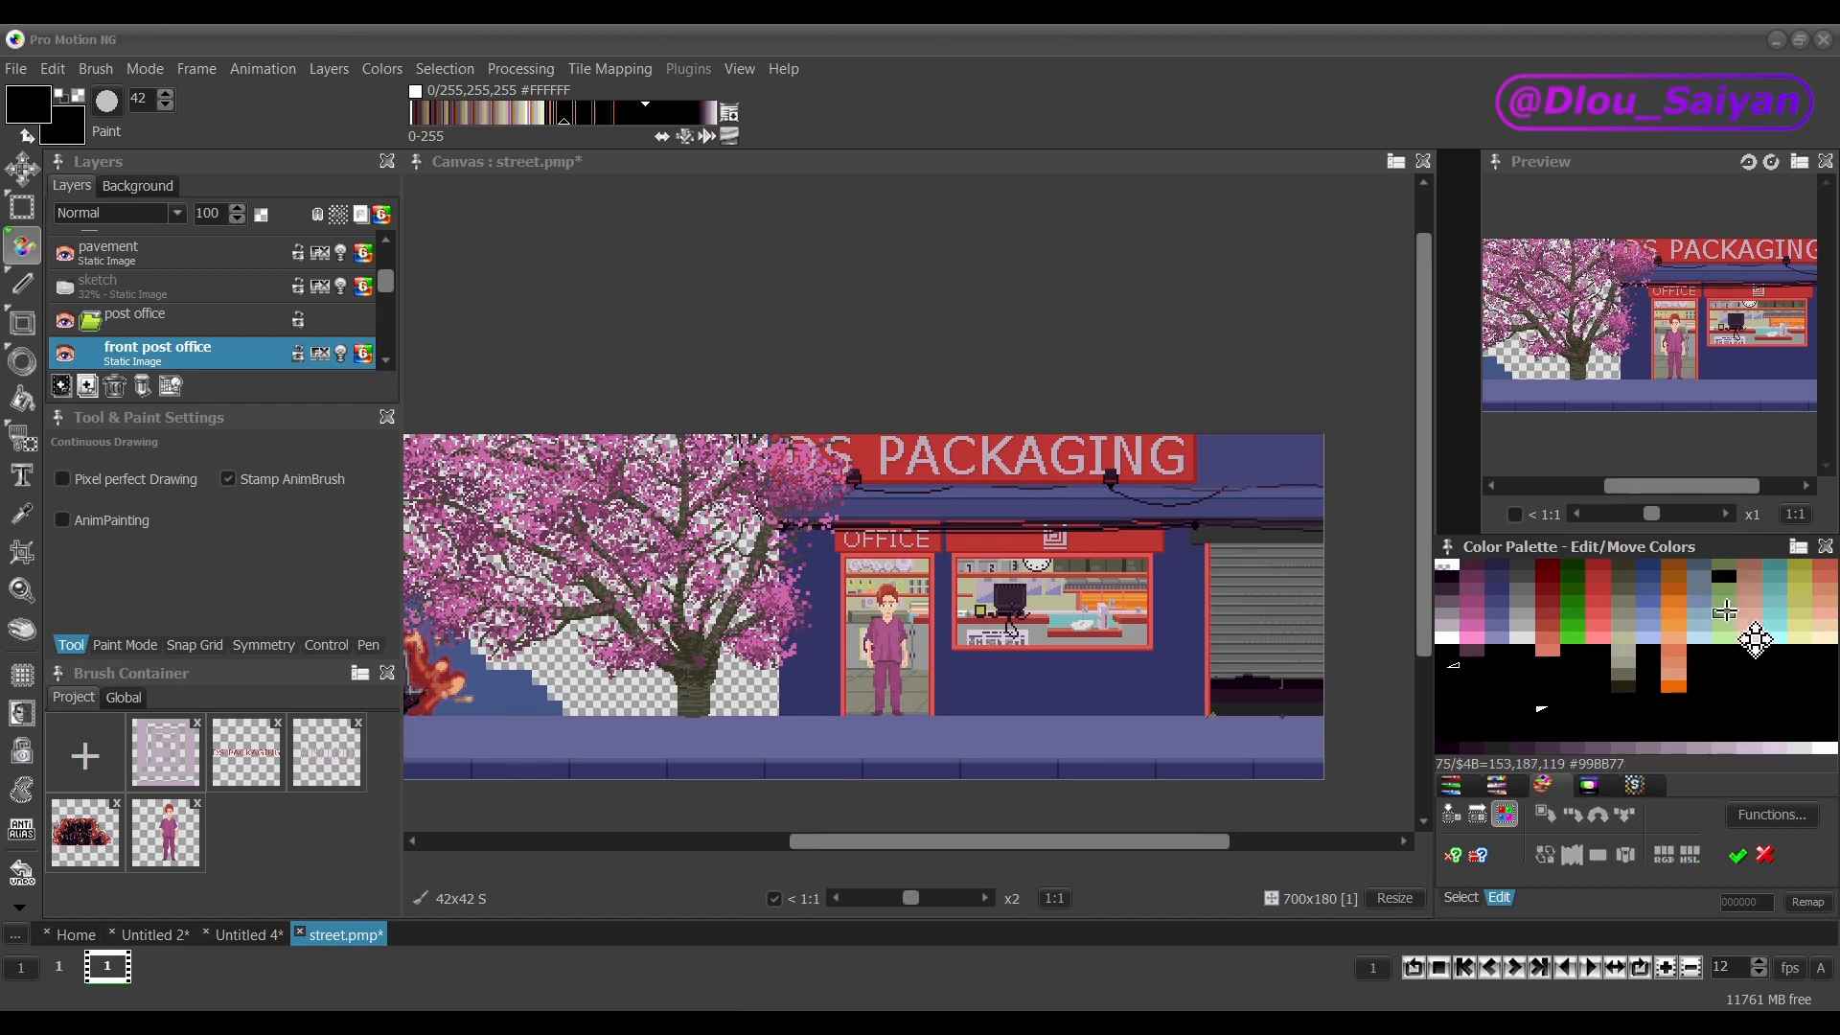
drag(1726, 610, 1726, 686)
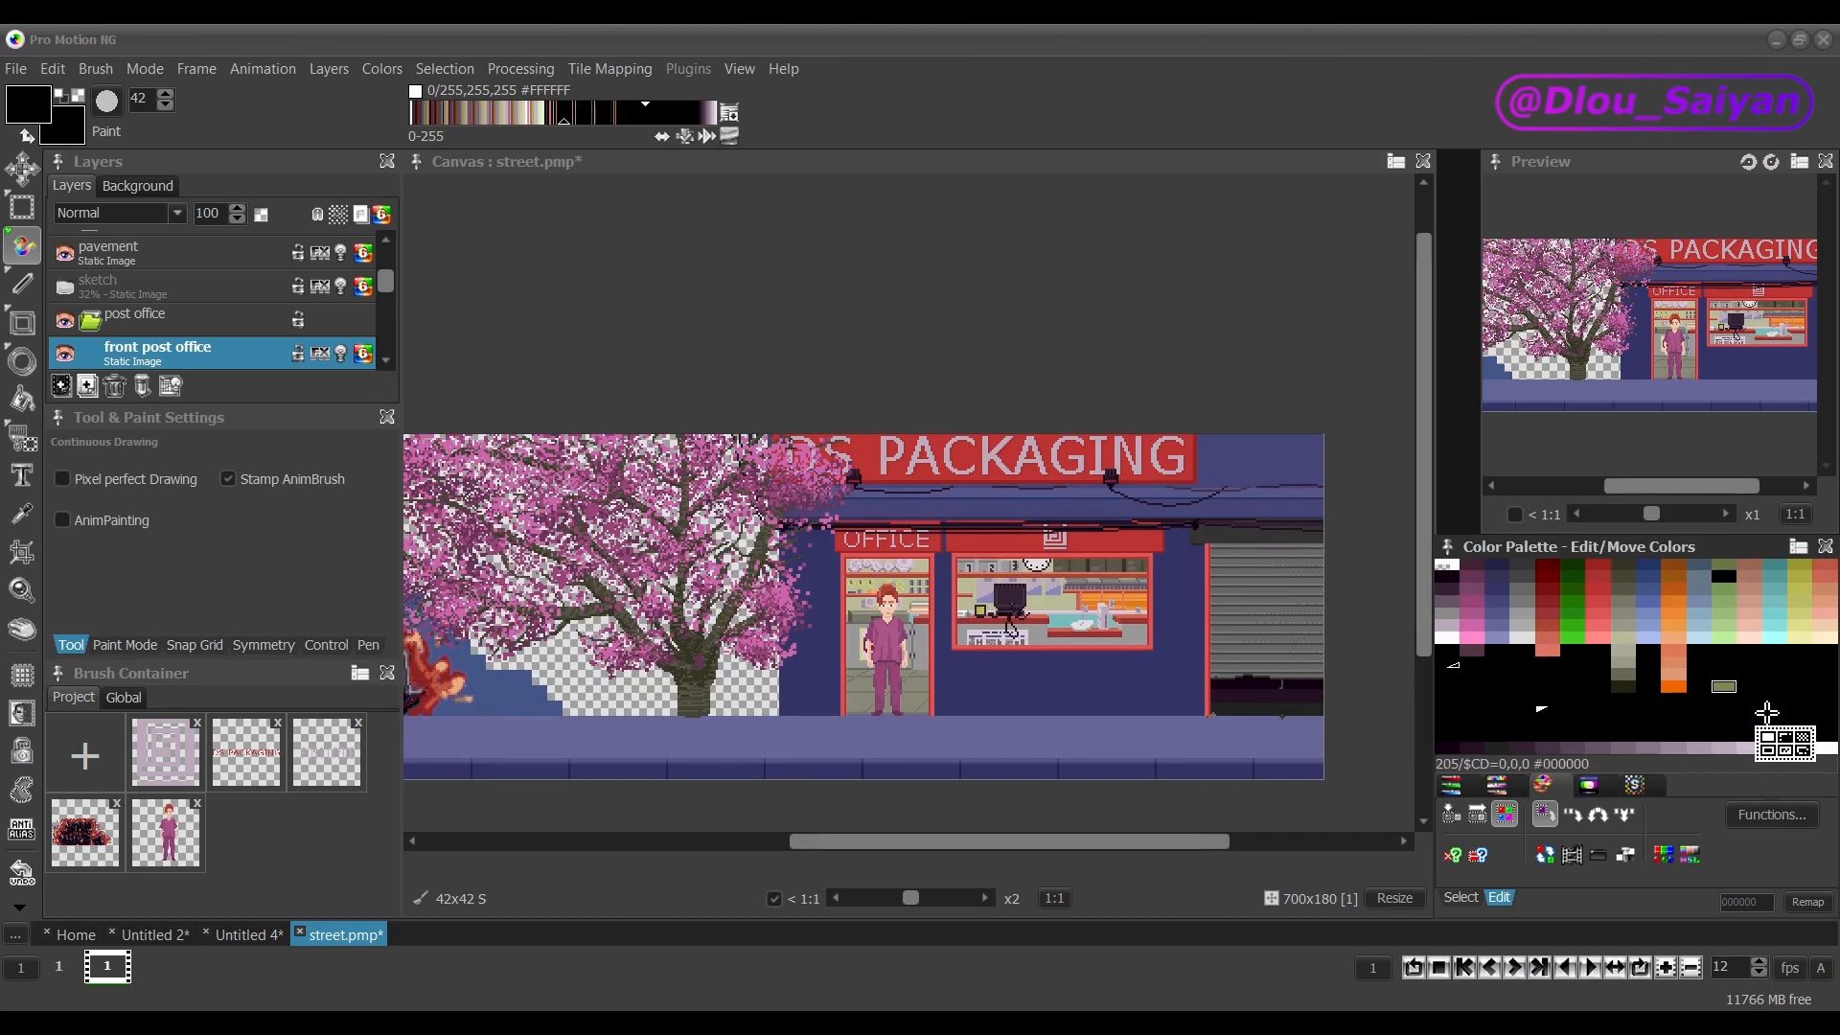
Switch to copying colors and copy the olive green 778855 from the lower palette back into its original slot.
click(1577, 816)
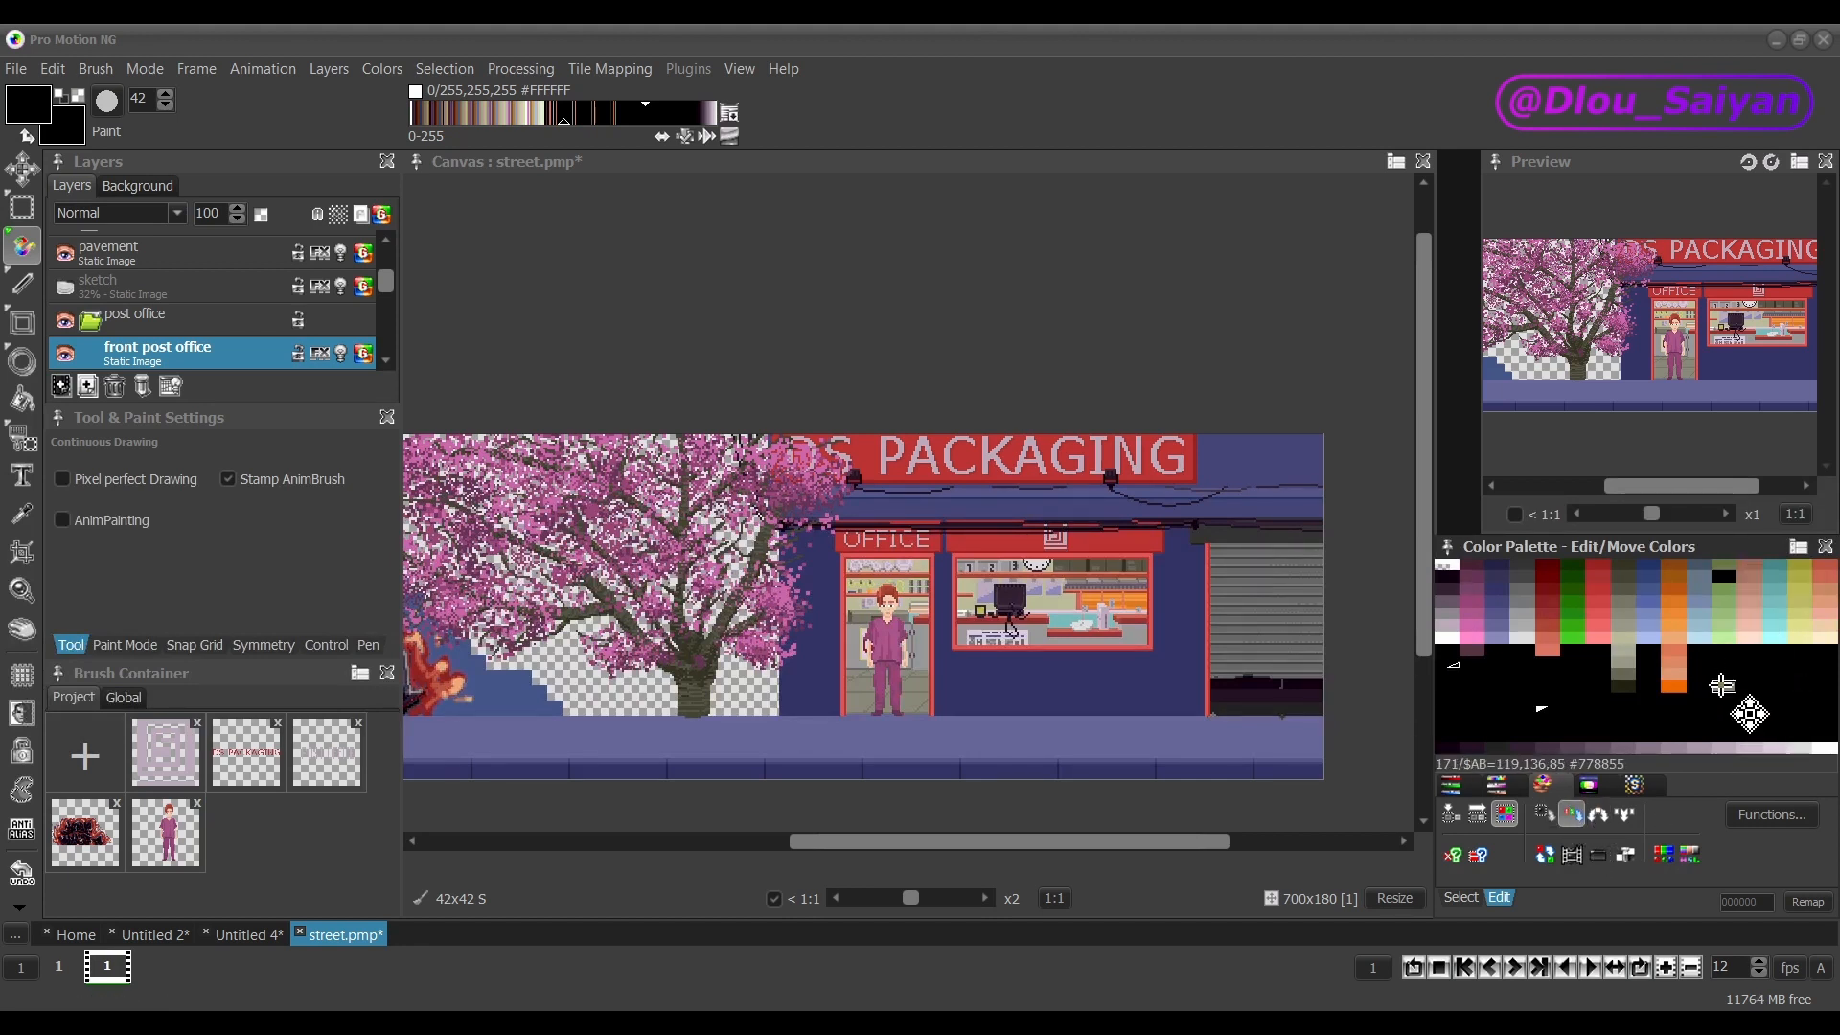
drag(1724, 577, 1727, 692)
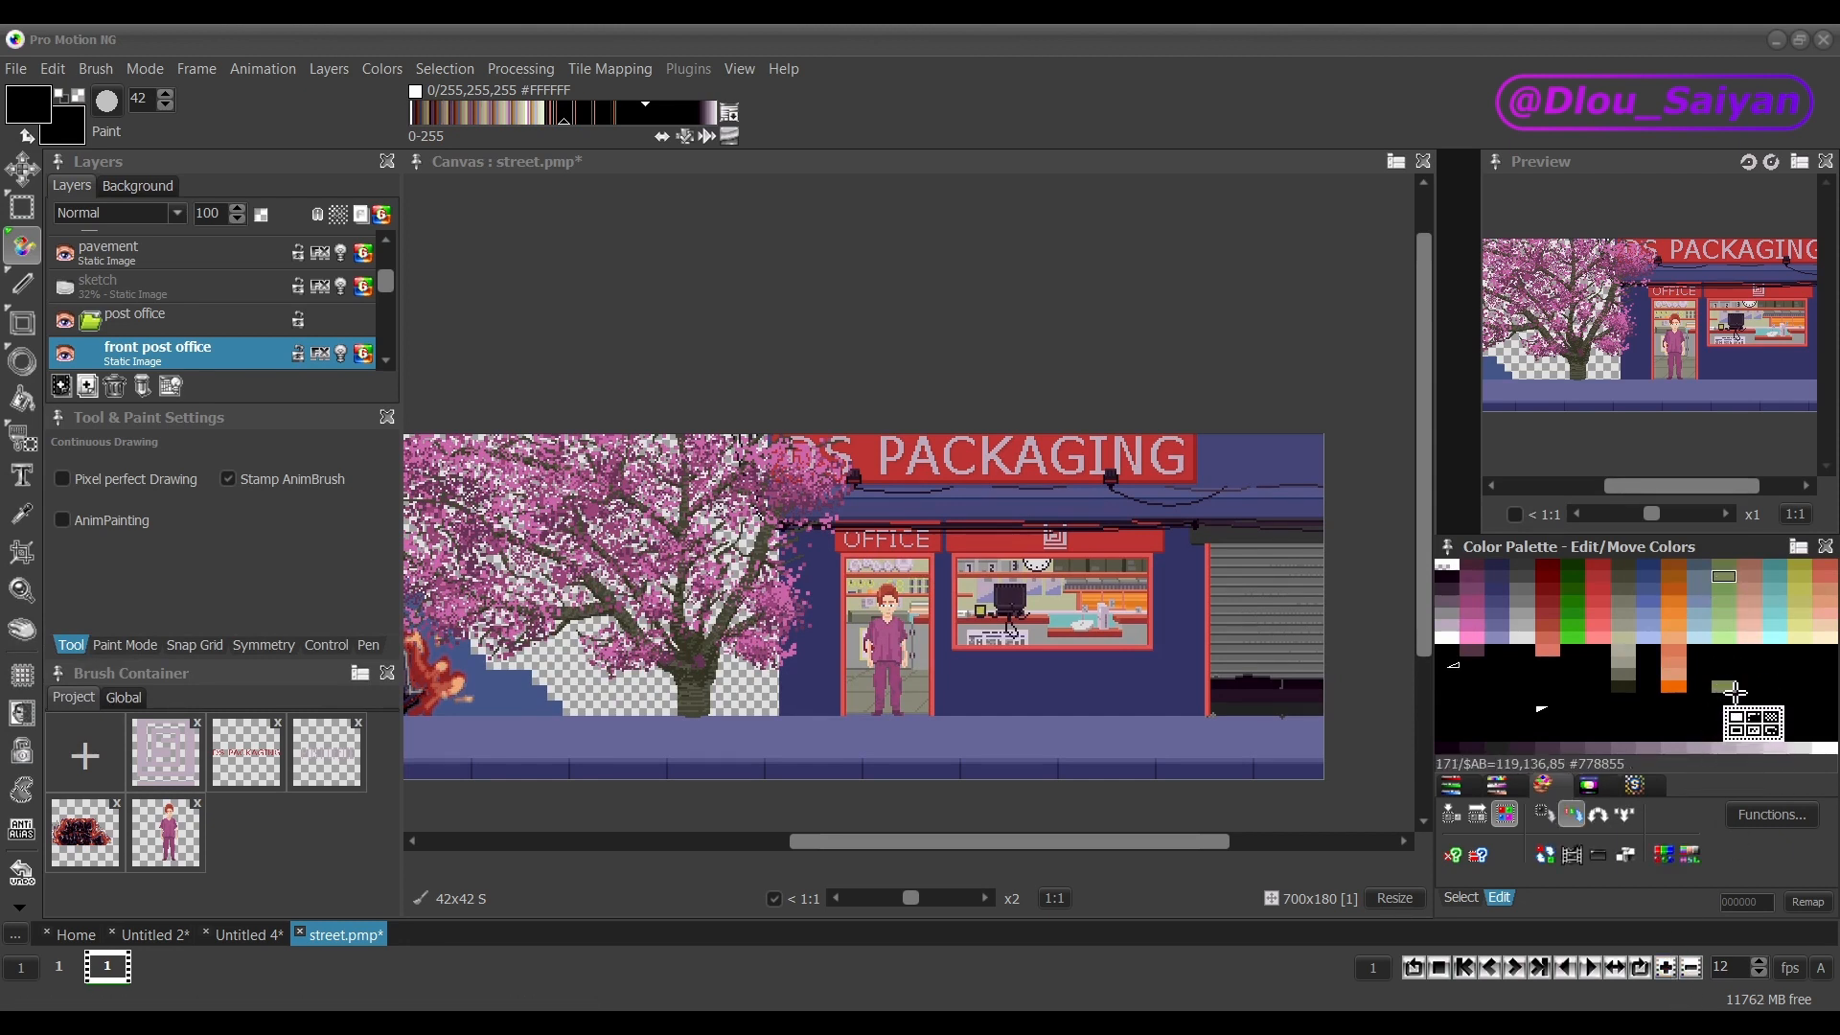
drag(1726, 686, 1726, 686)
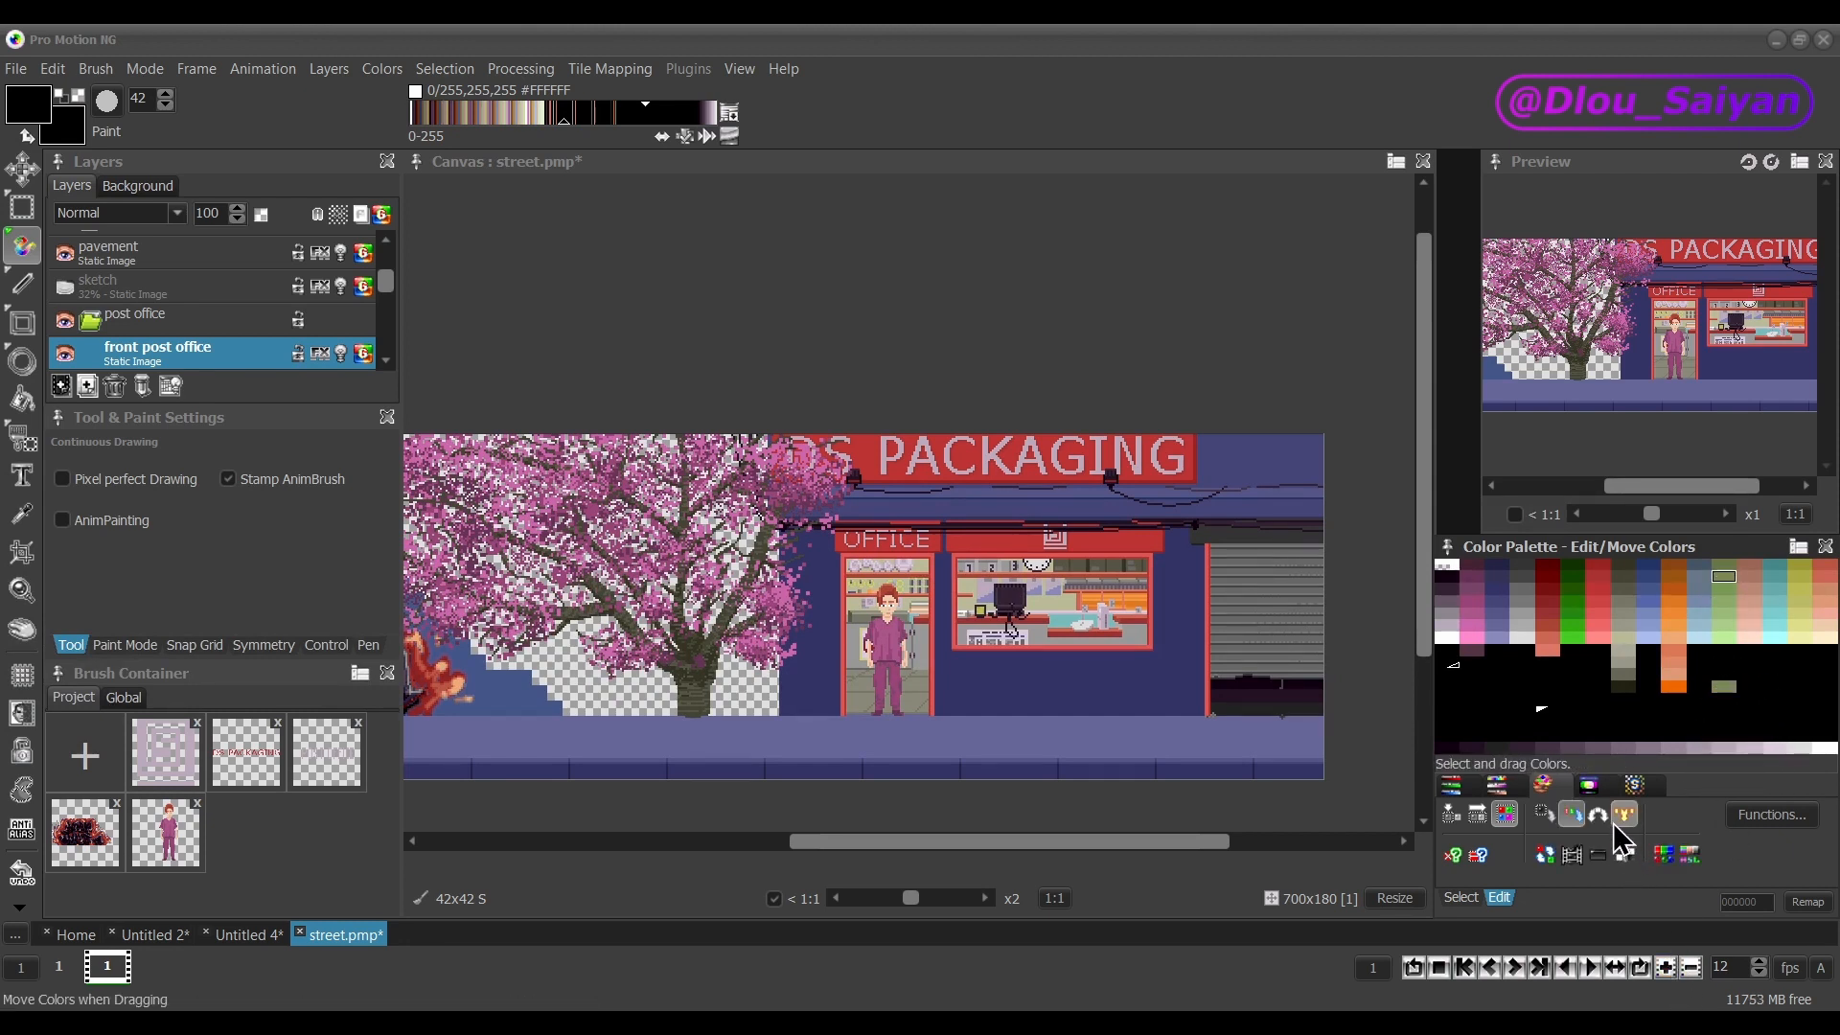
Swap the olive green 778855 with the light orange at the orange column's lower part, and undo the swap.
click(1599, 813)
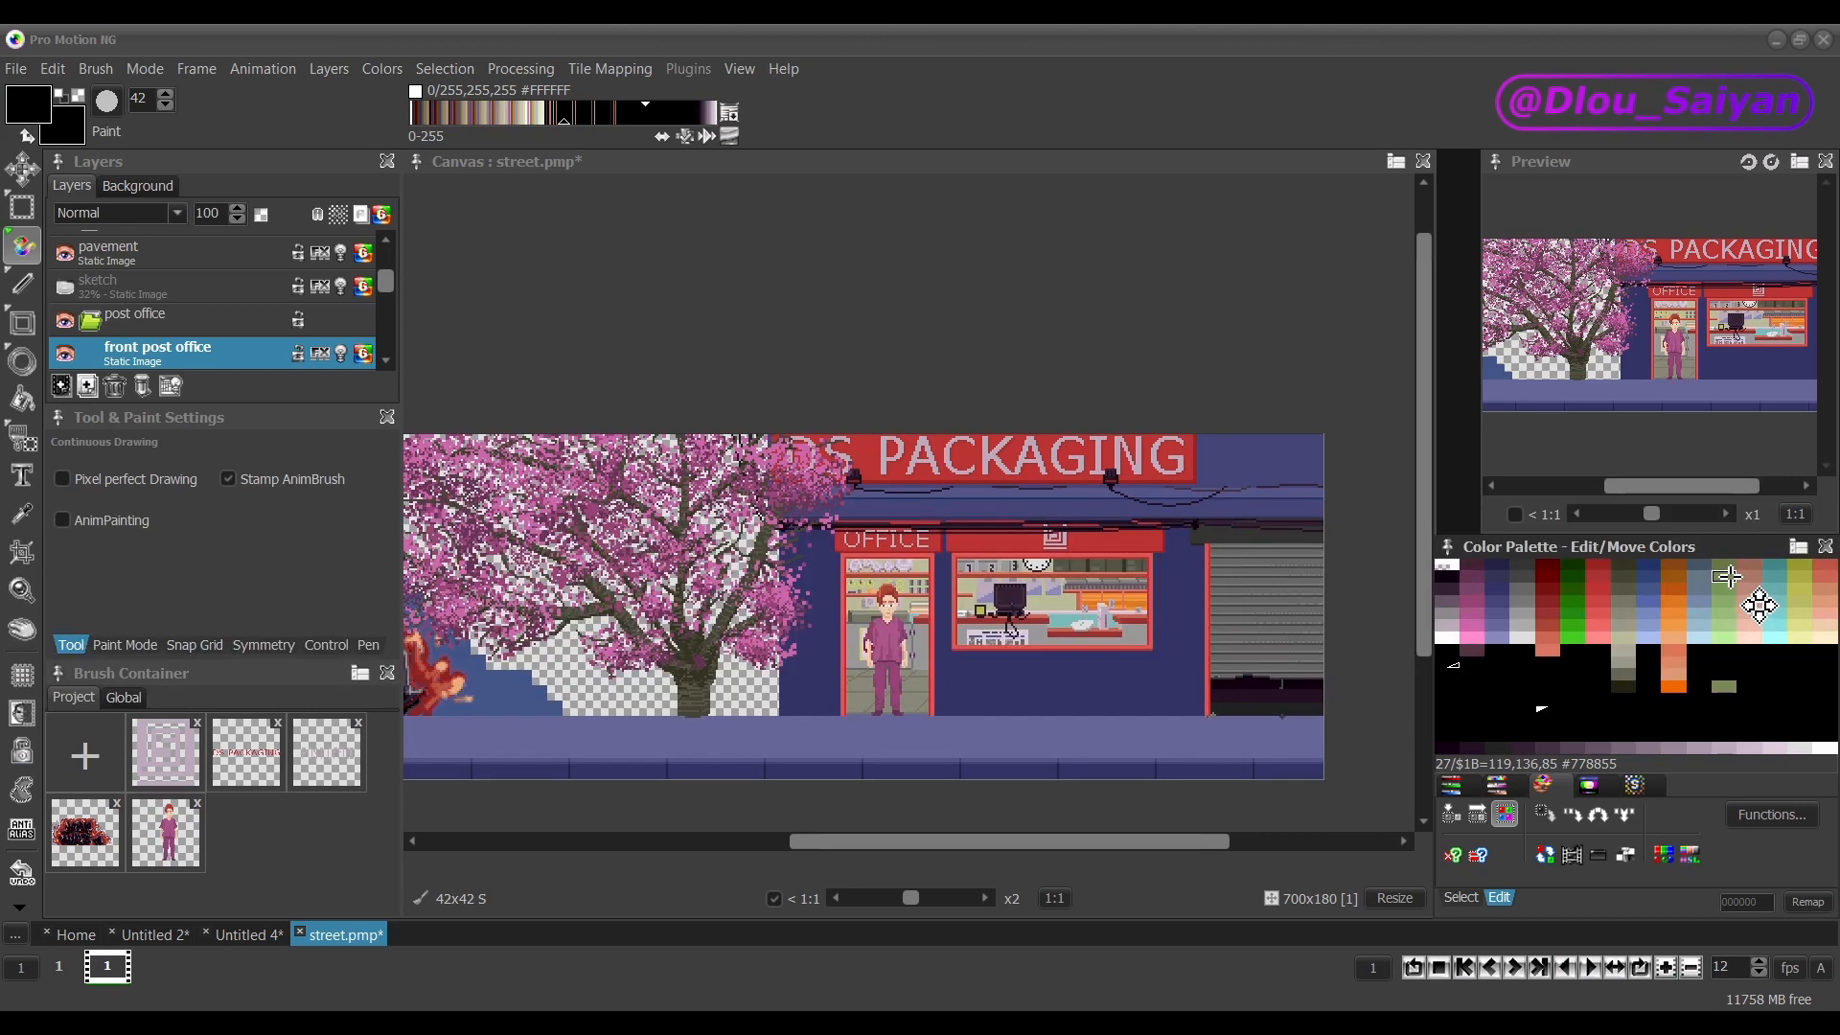
drag(1728, 576, 1675, 636)
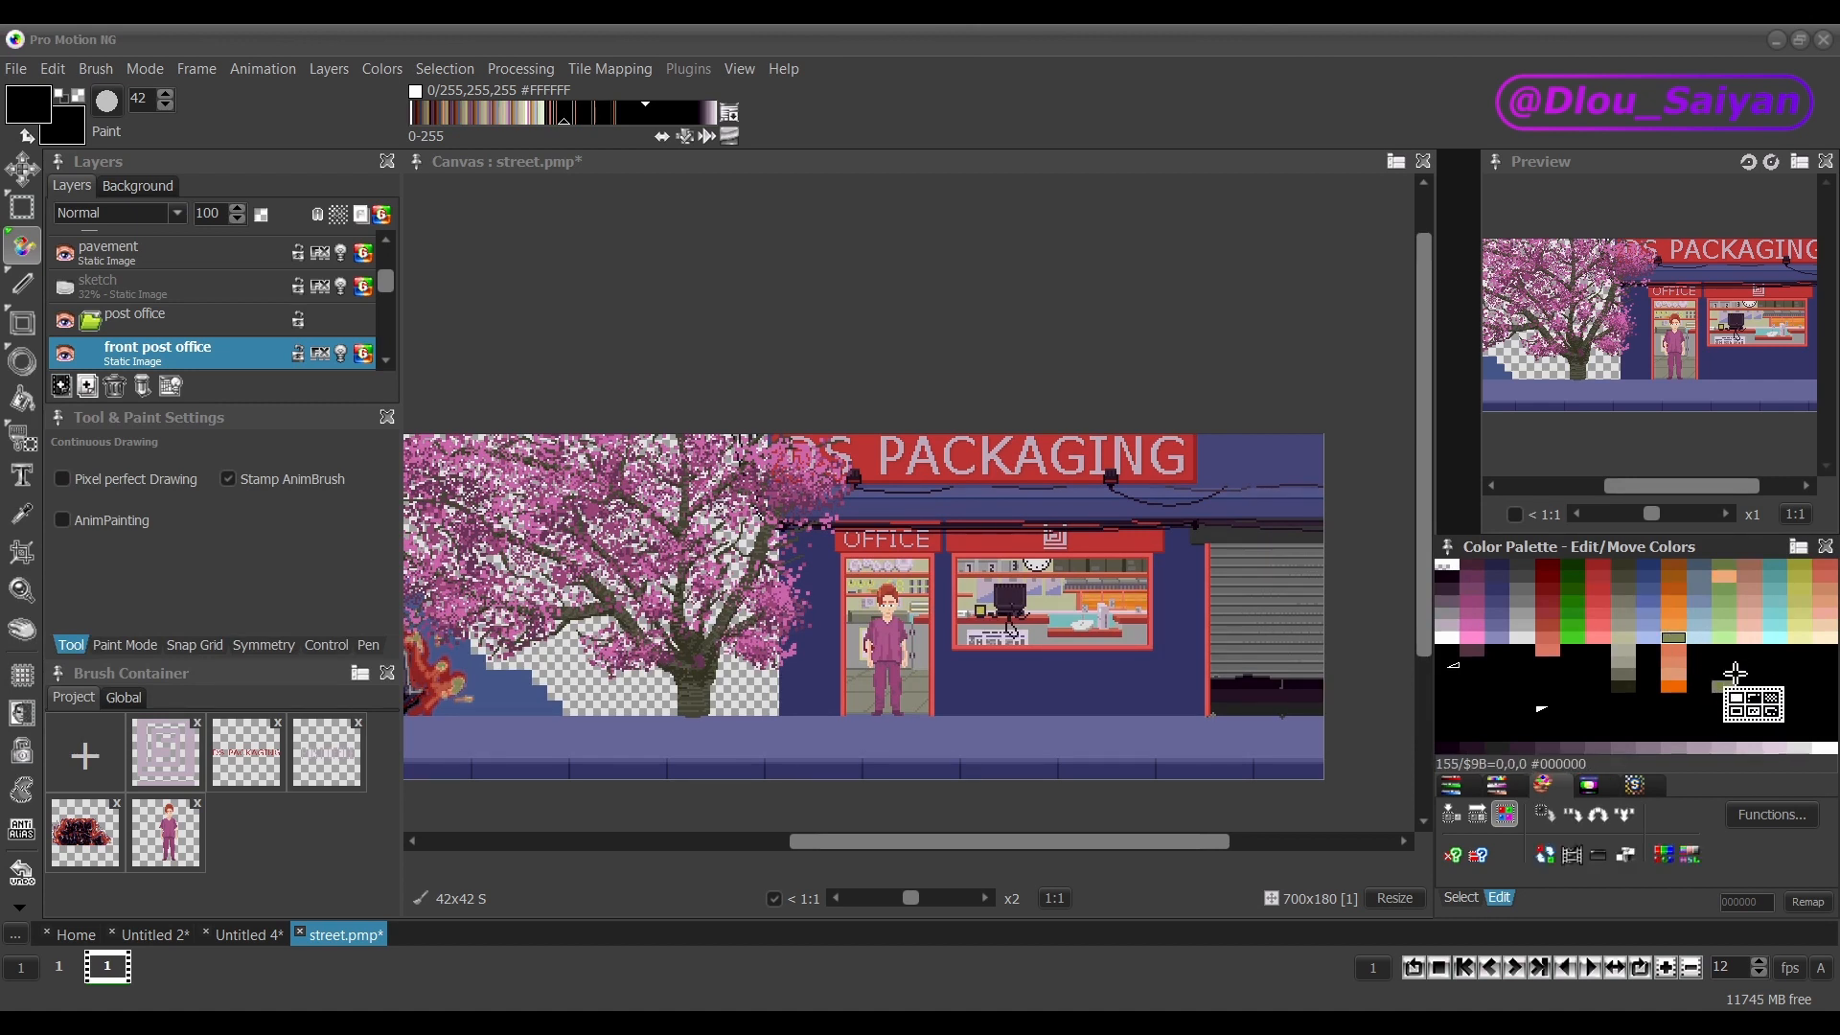
key(ctrl+z)
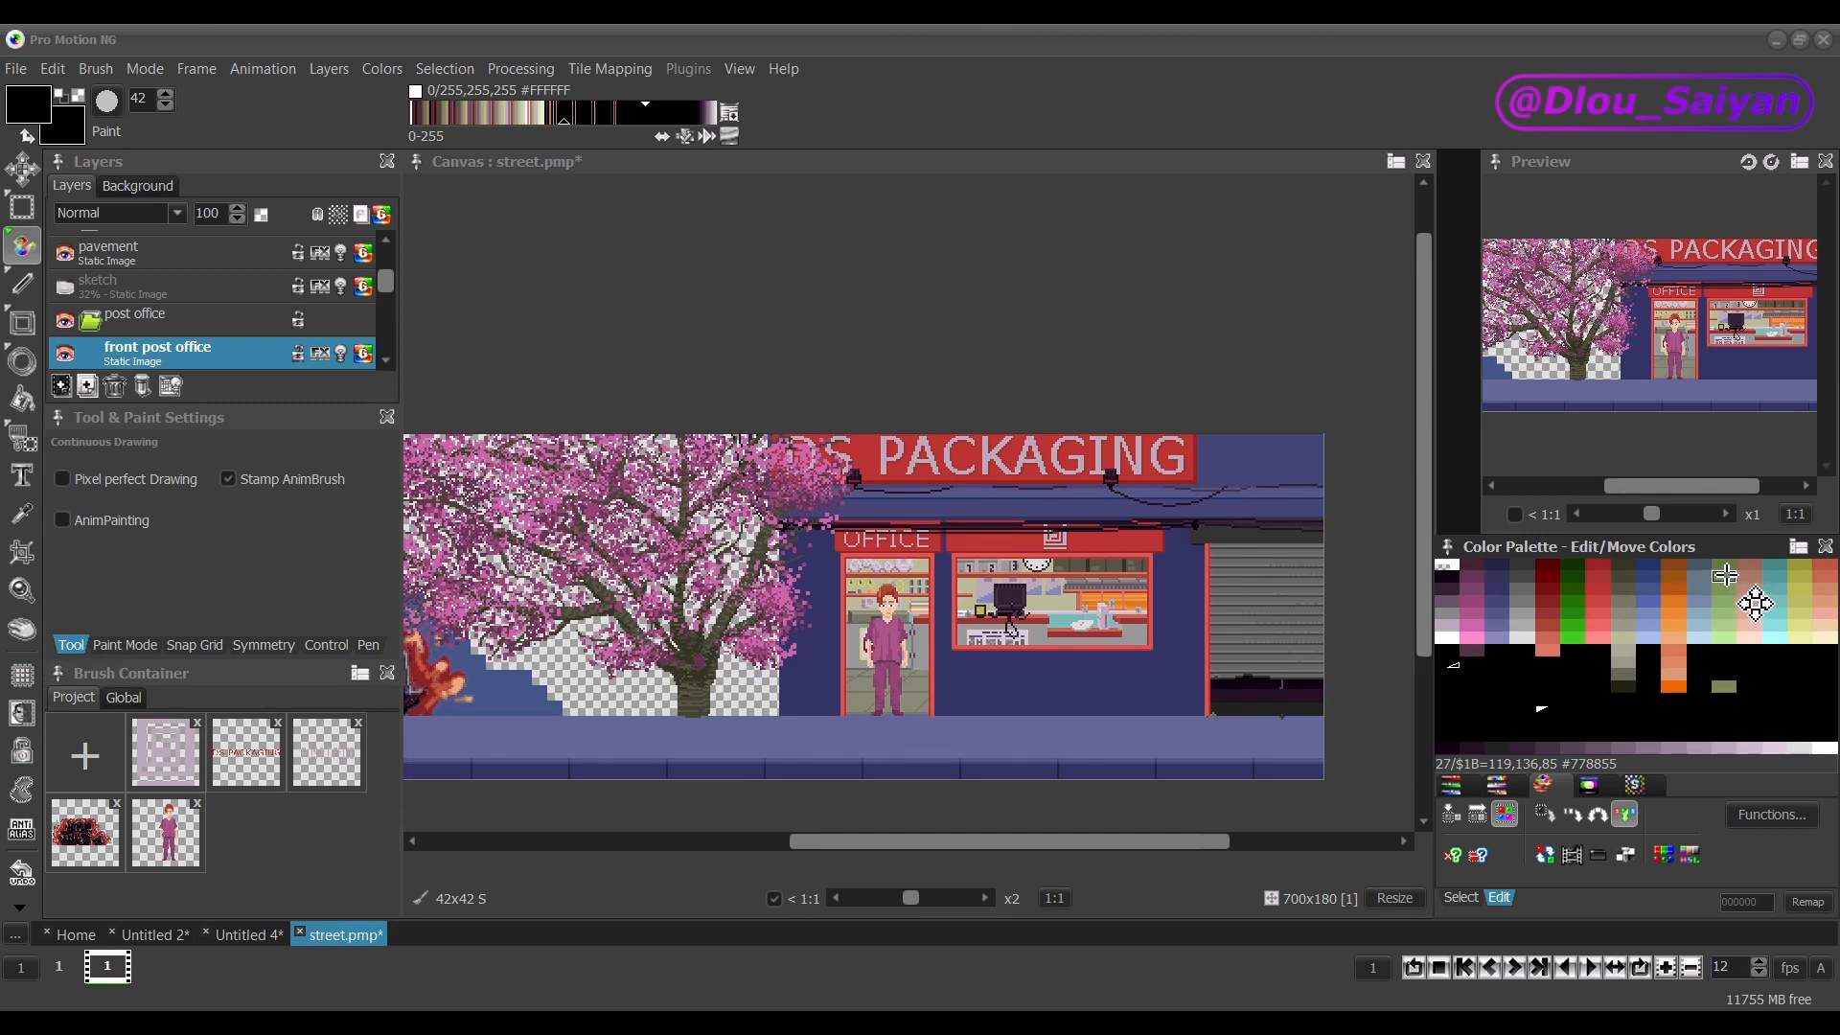
Insert the olive green 778855 into the orange column so the colors between shift, and undo the insertion.
drag(1726, 575, 1674, 625)
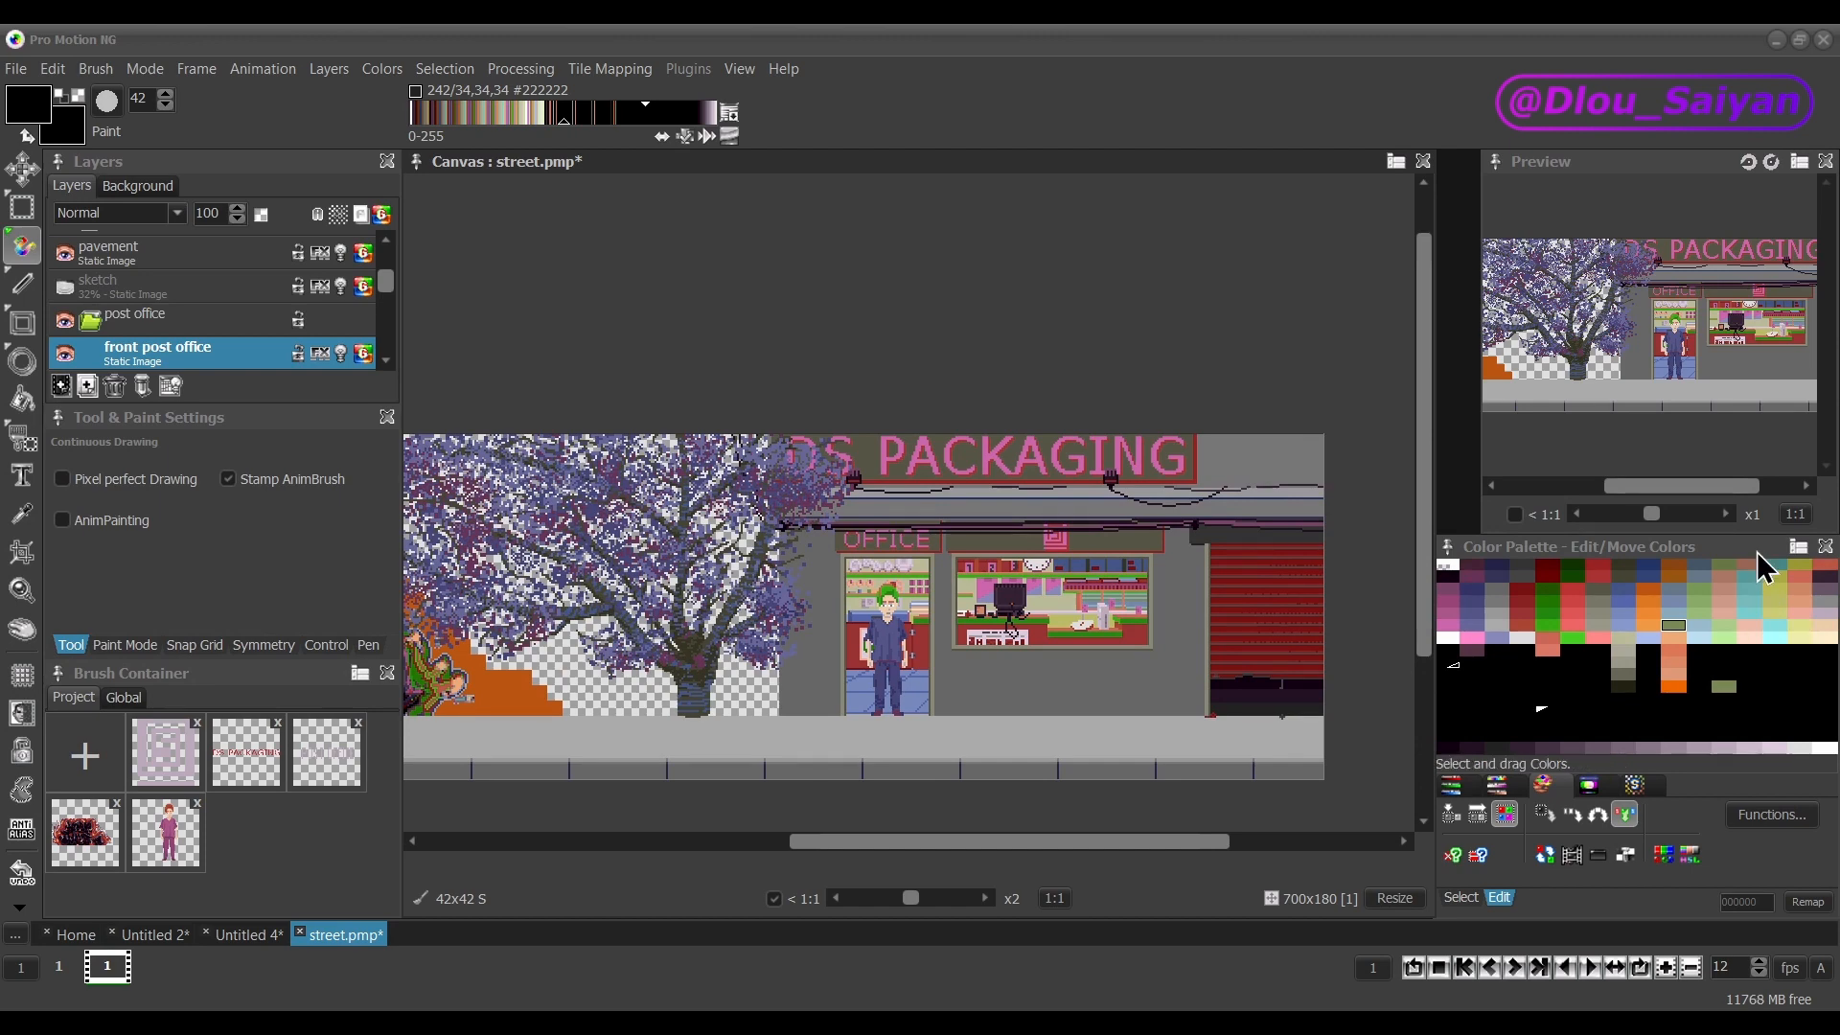
key(ctrl)
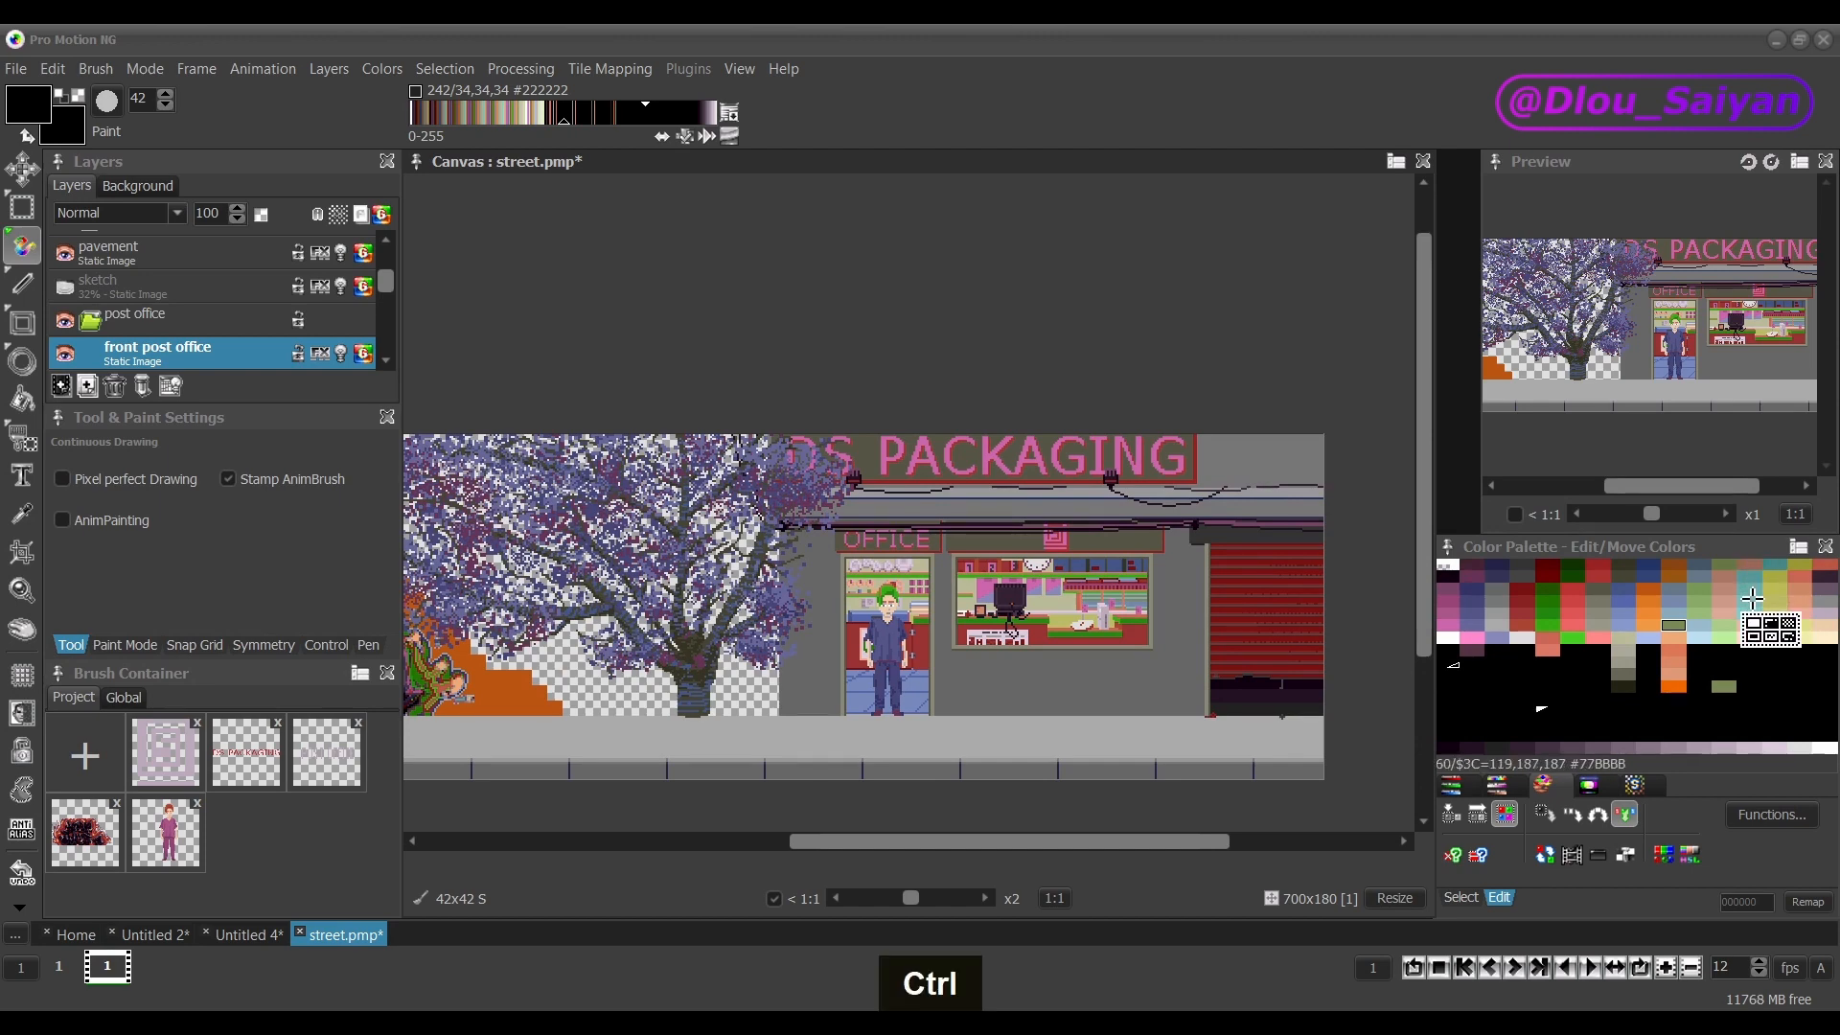
key(ctrl+z)
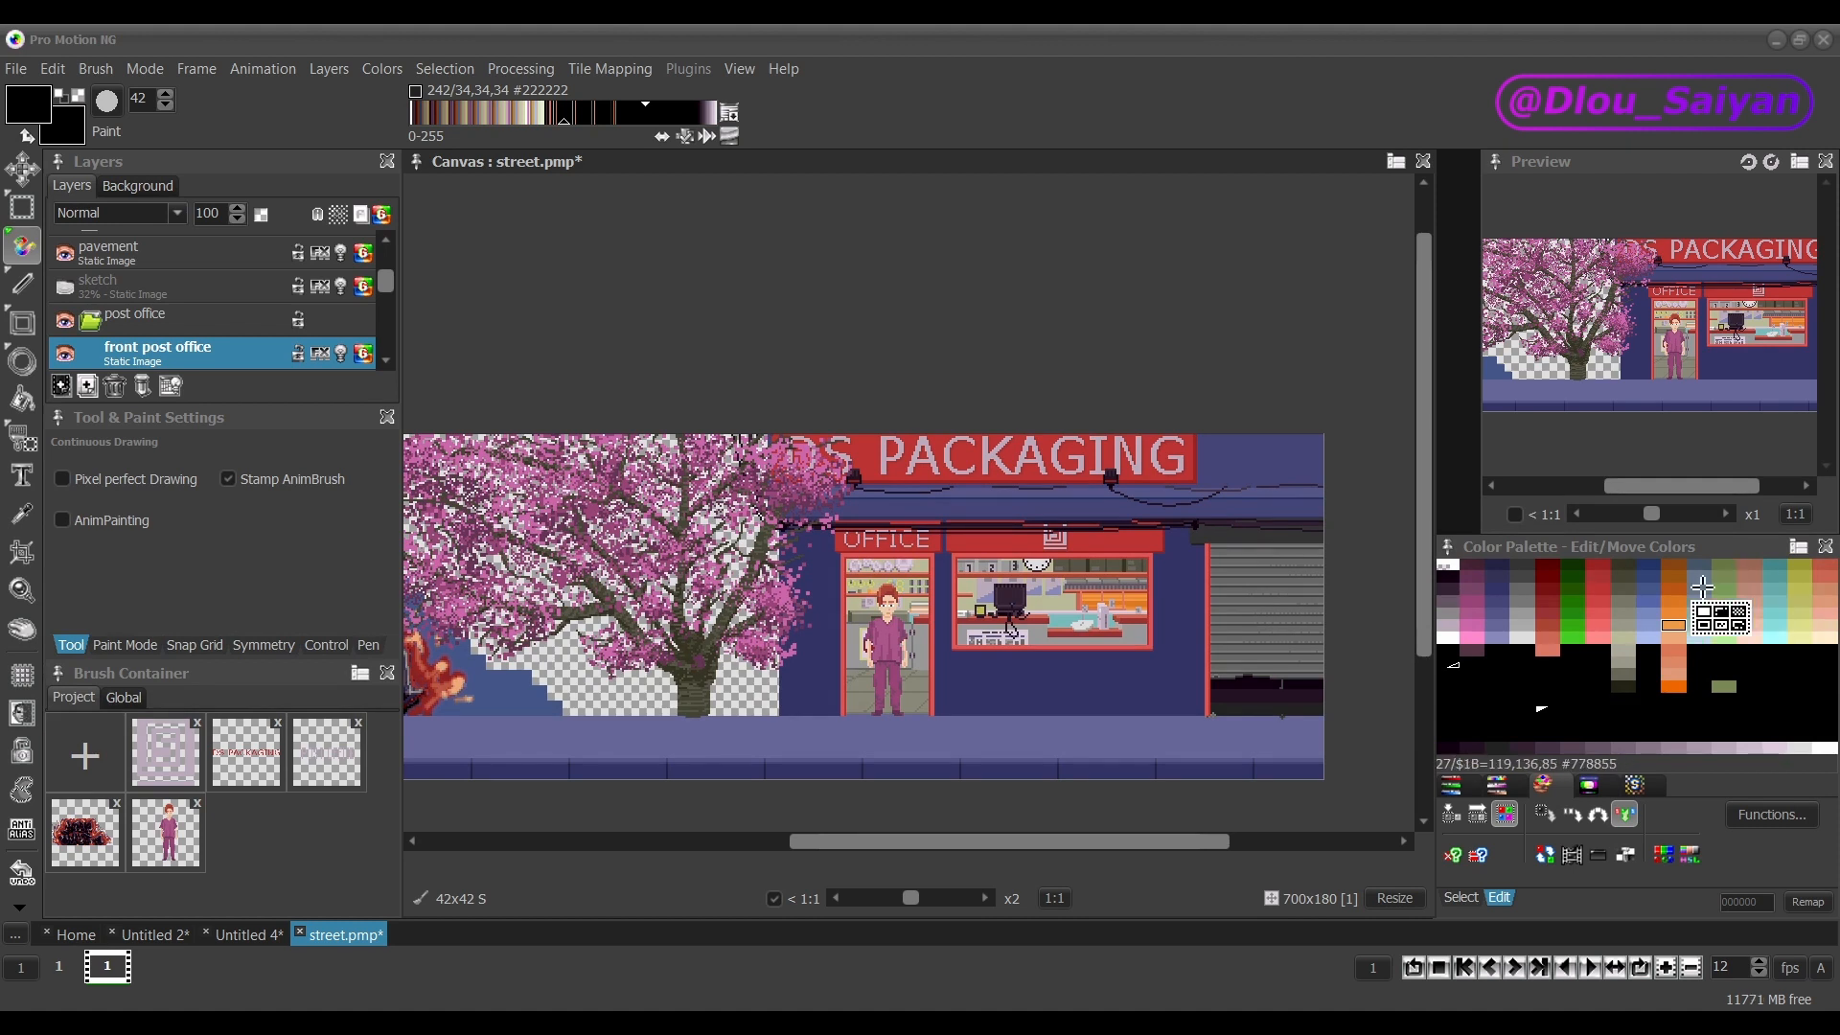
With Apply Color Movement to Pixels enabled, pick the post office wall's blue 333366 and move it to an empty lower palette slot.
click(1798, 549)
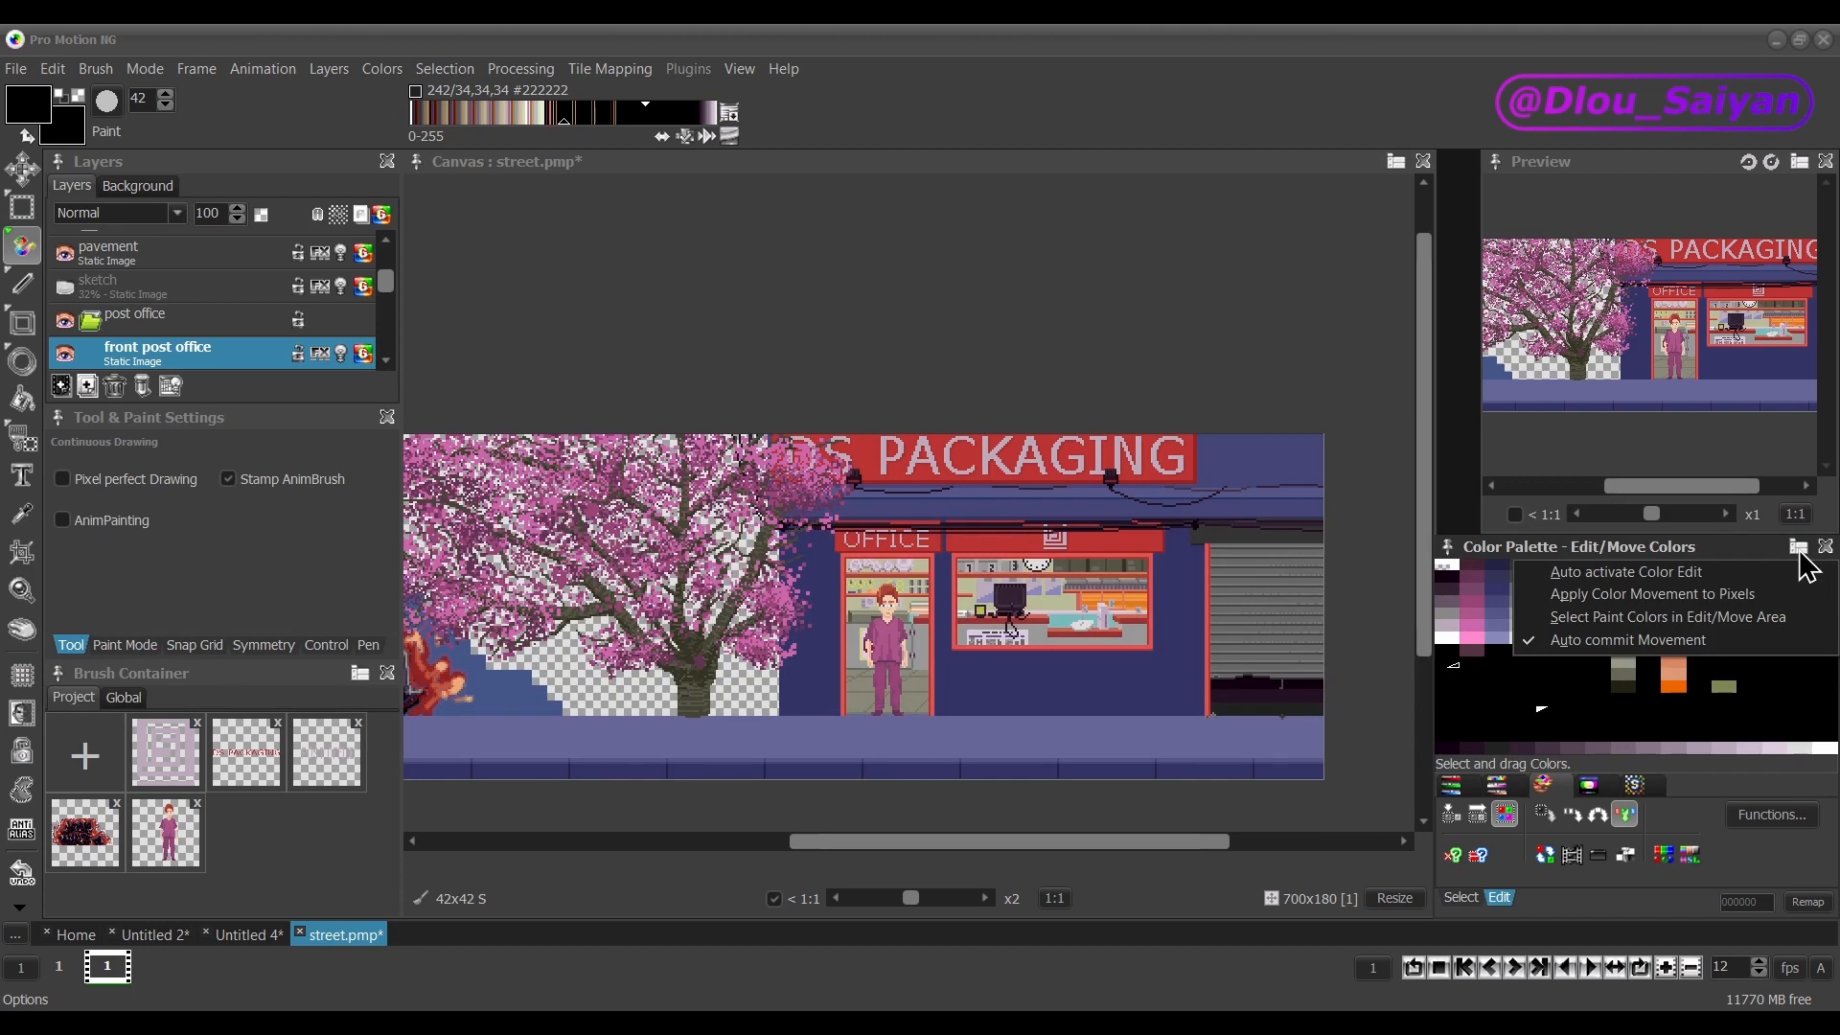
click(1549, 595)
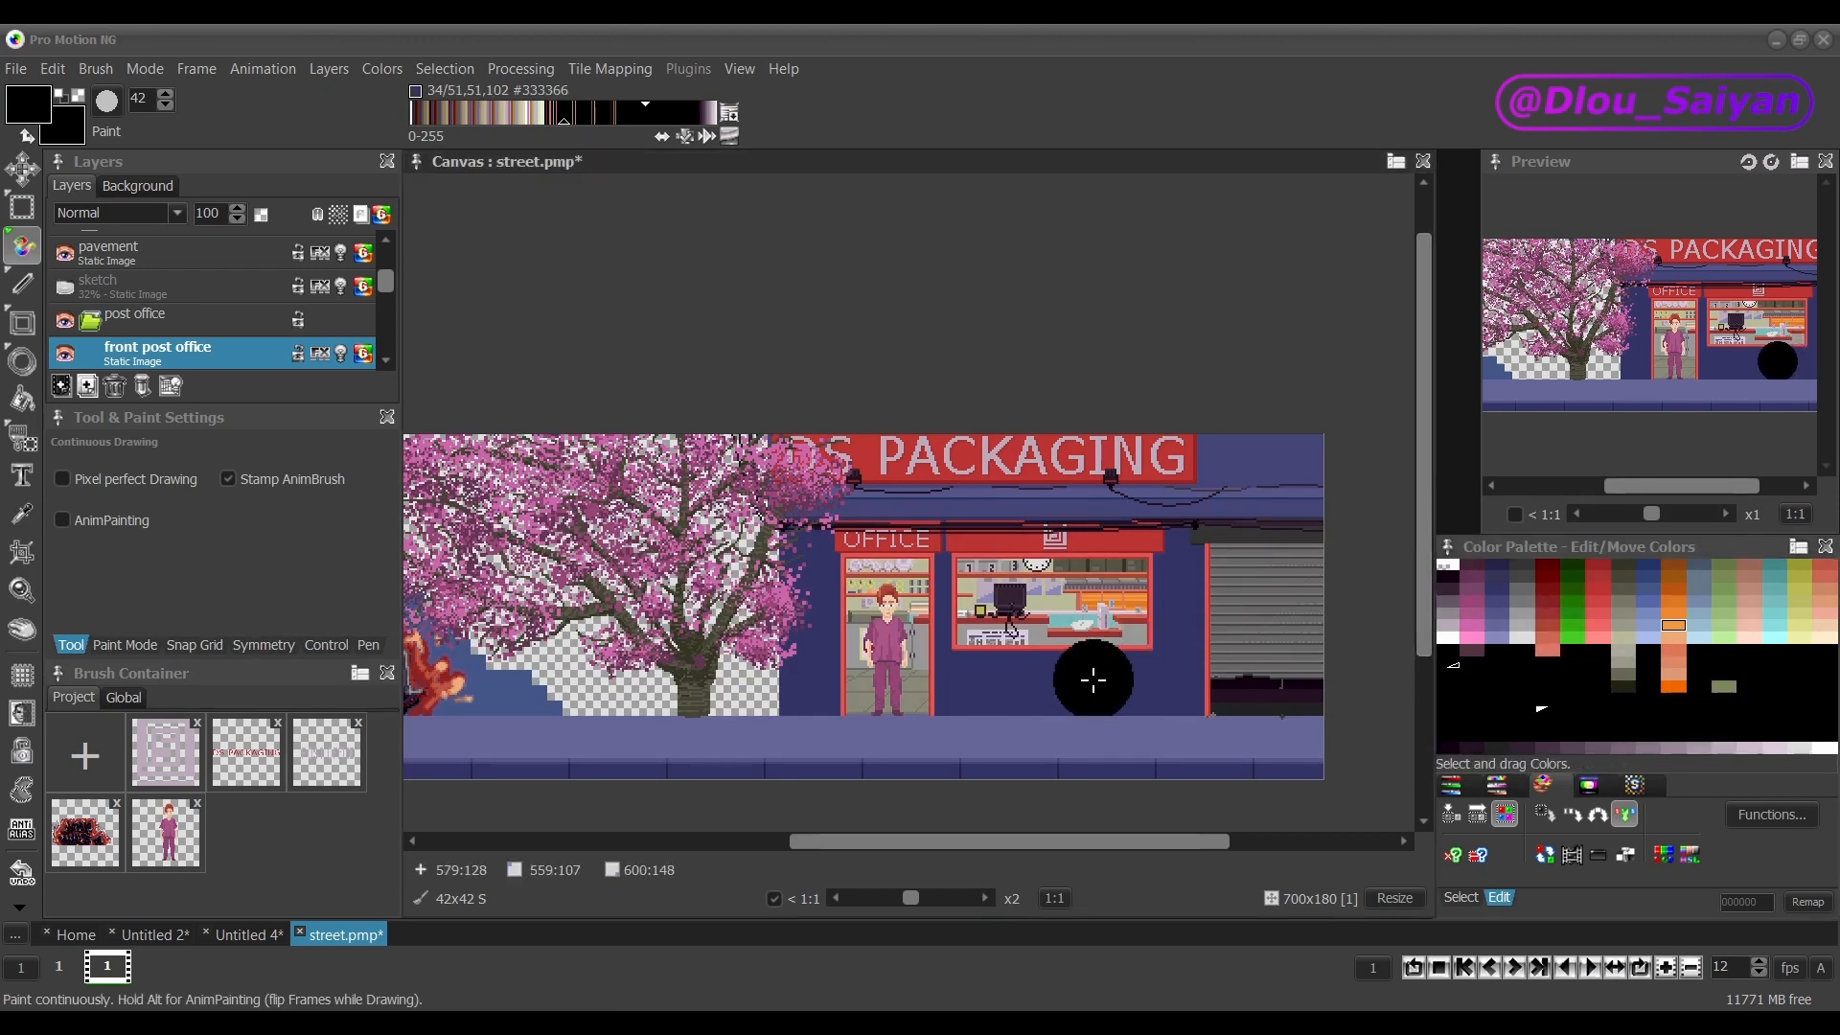
key(ctrl)
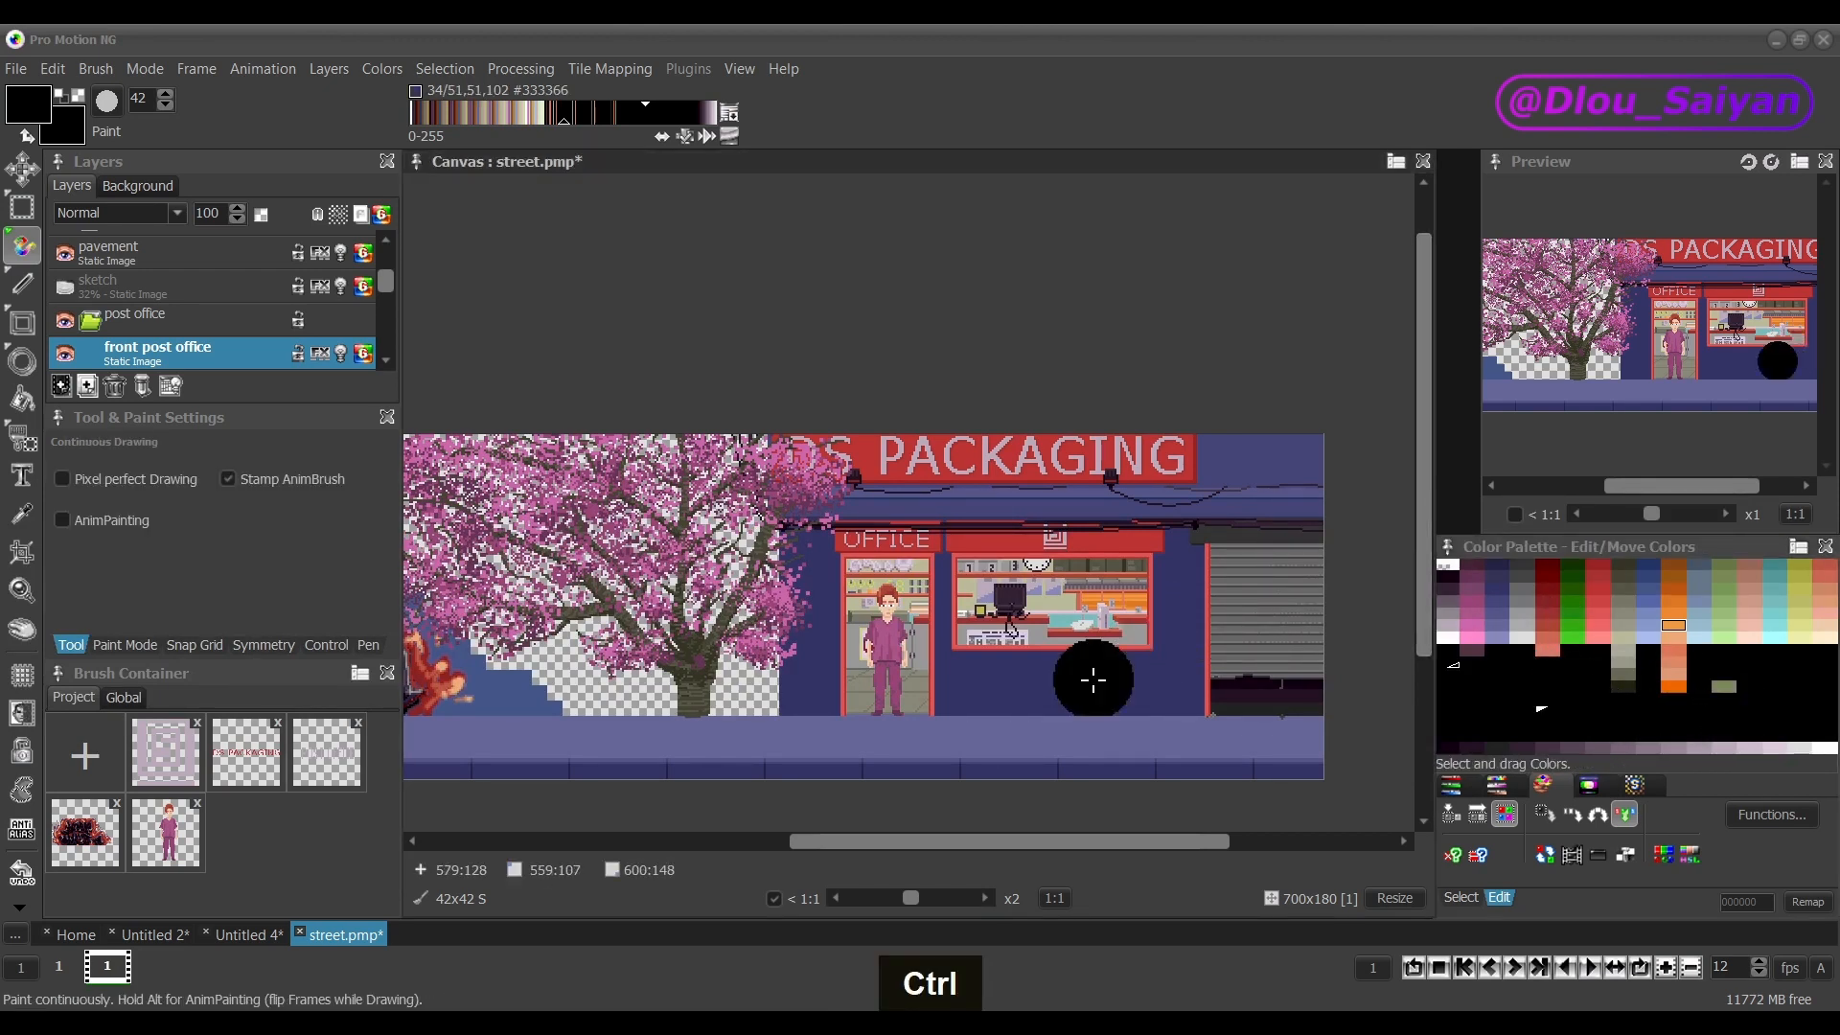
key(ctrl)
key(ctrl)
key(ctrl)
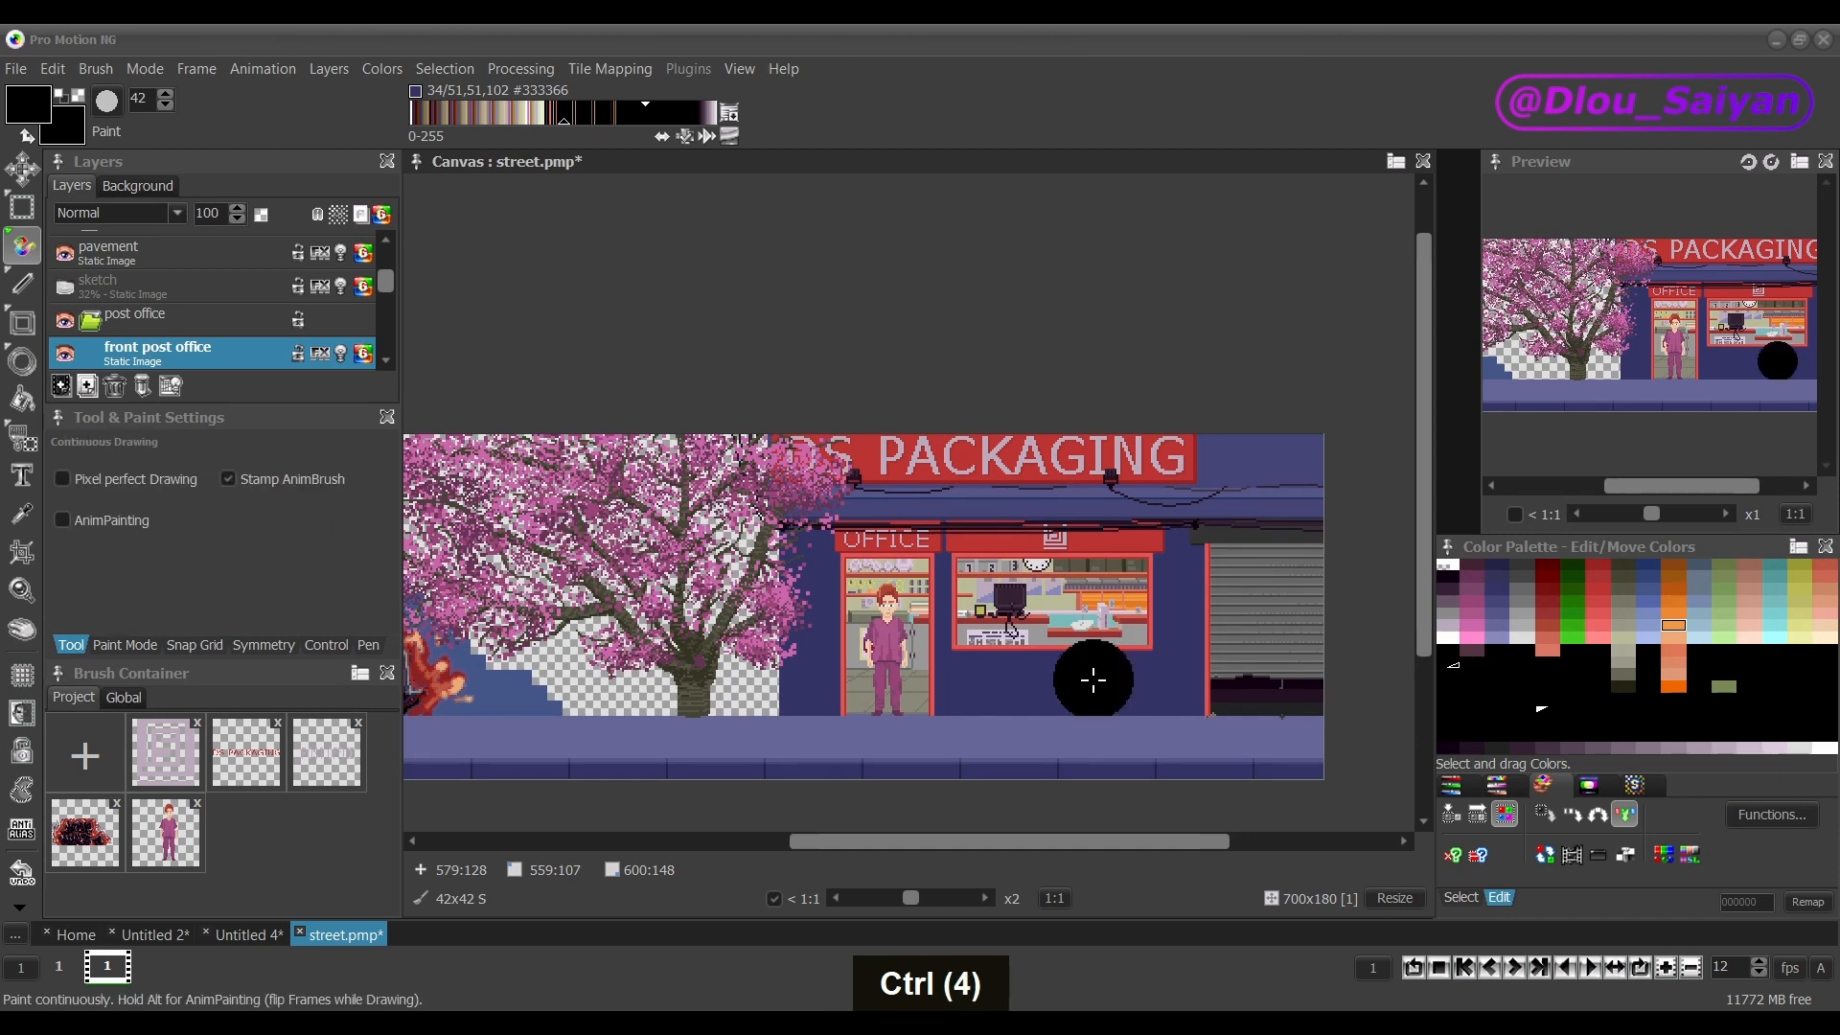
key(ctrl)
key(ctrl)
ctrl+click(1094, 680)
key(ctrl+z)
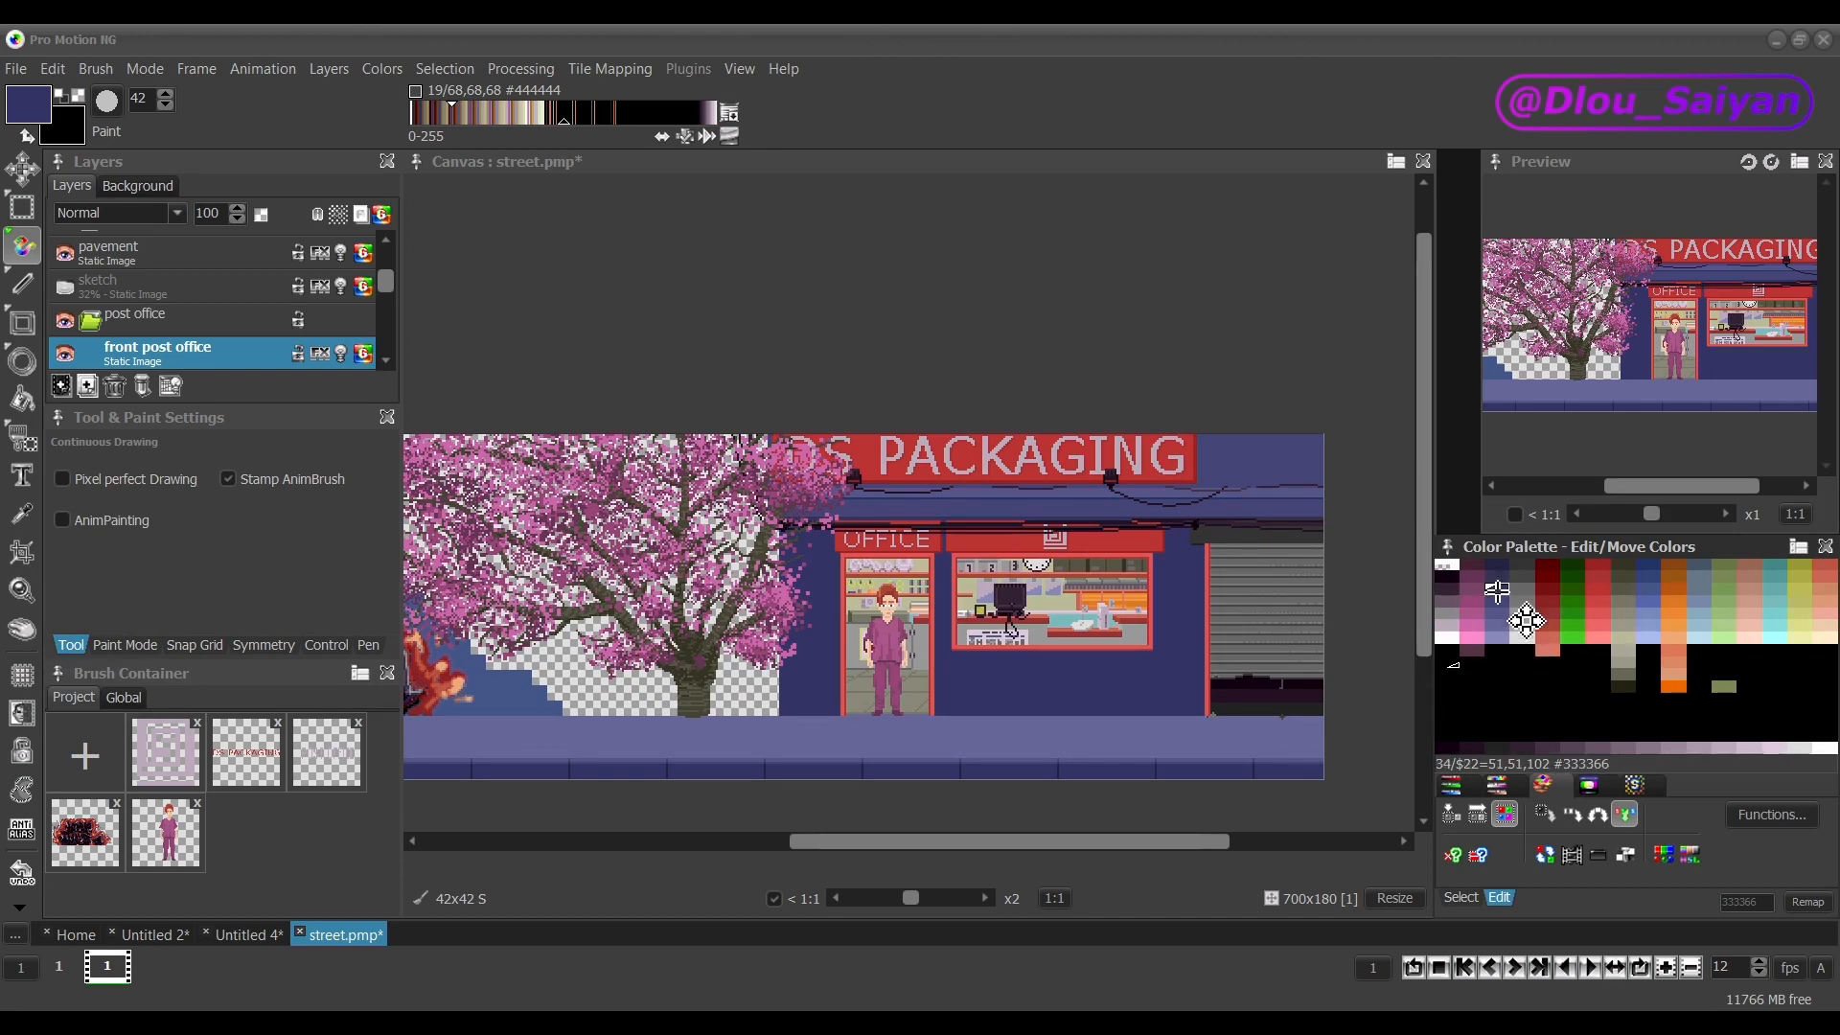
drag(1526, 621, 1533, 735)
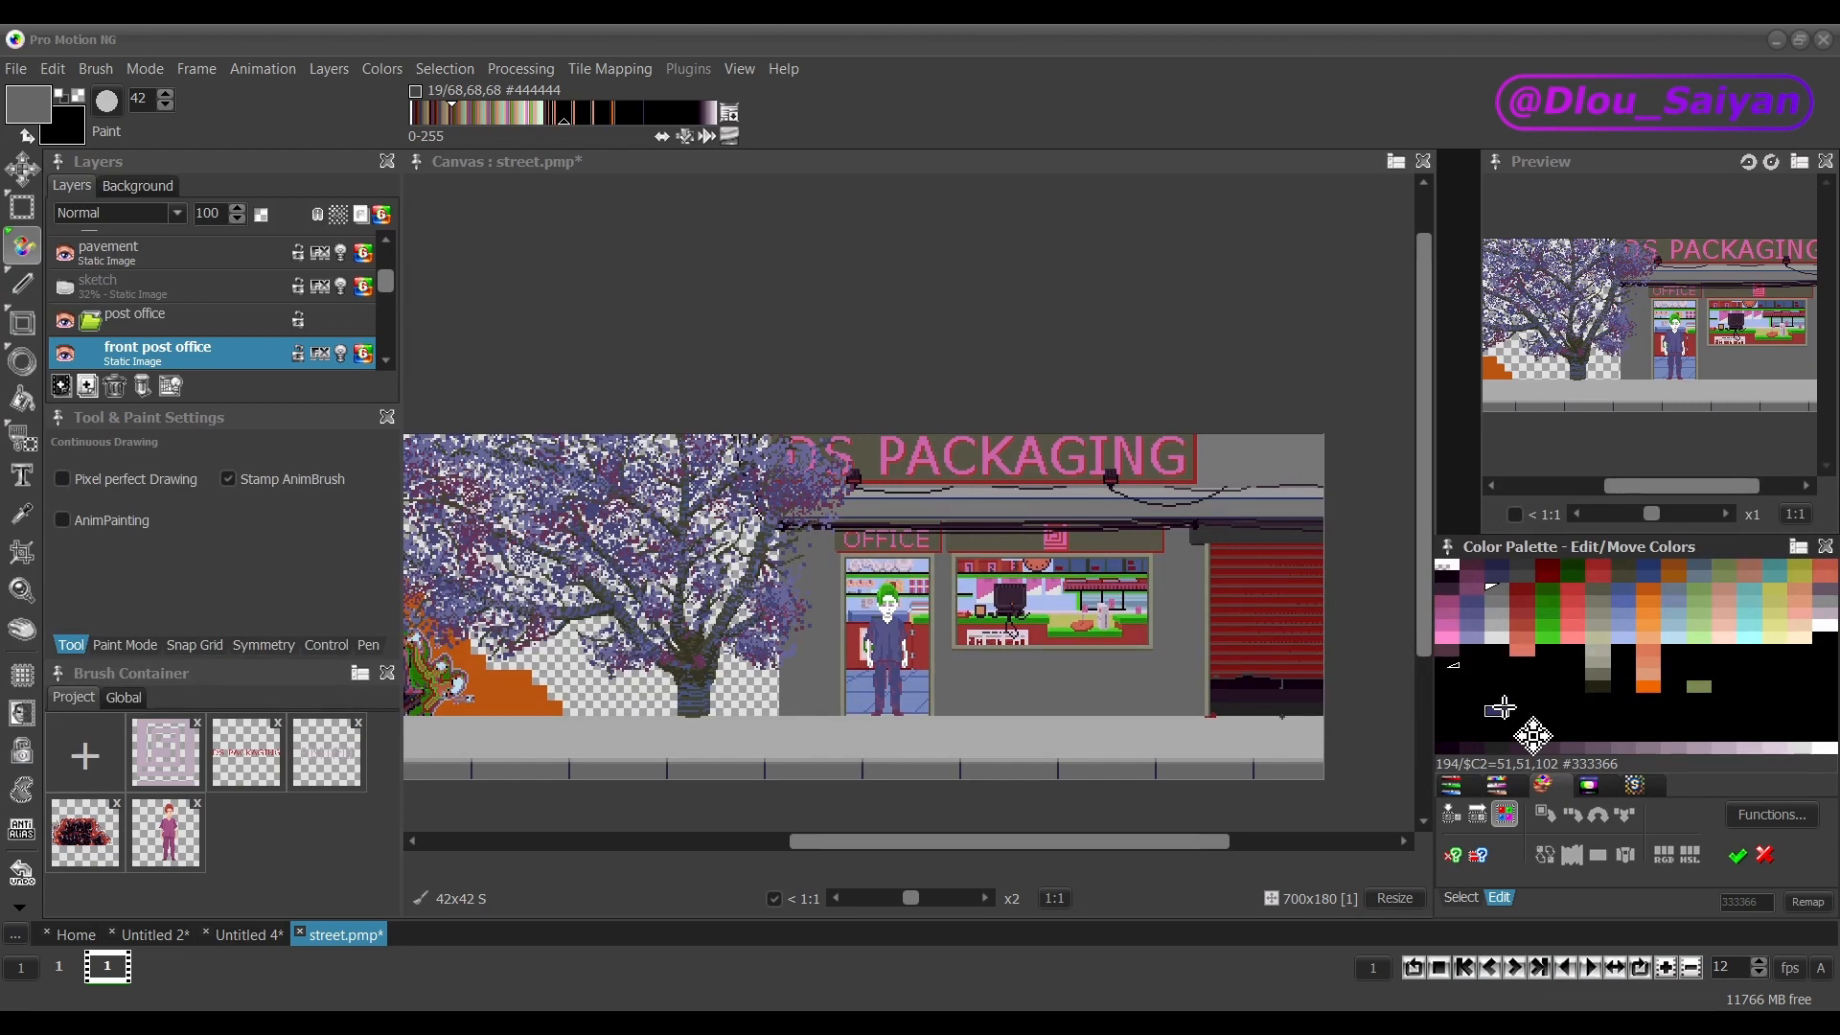
drag(1533, 735, 1522, 736)
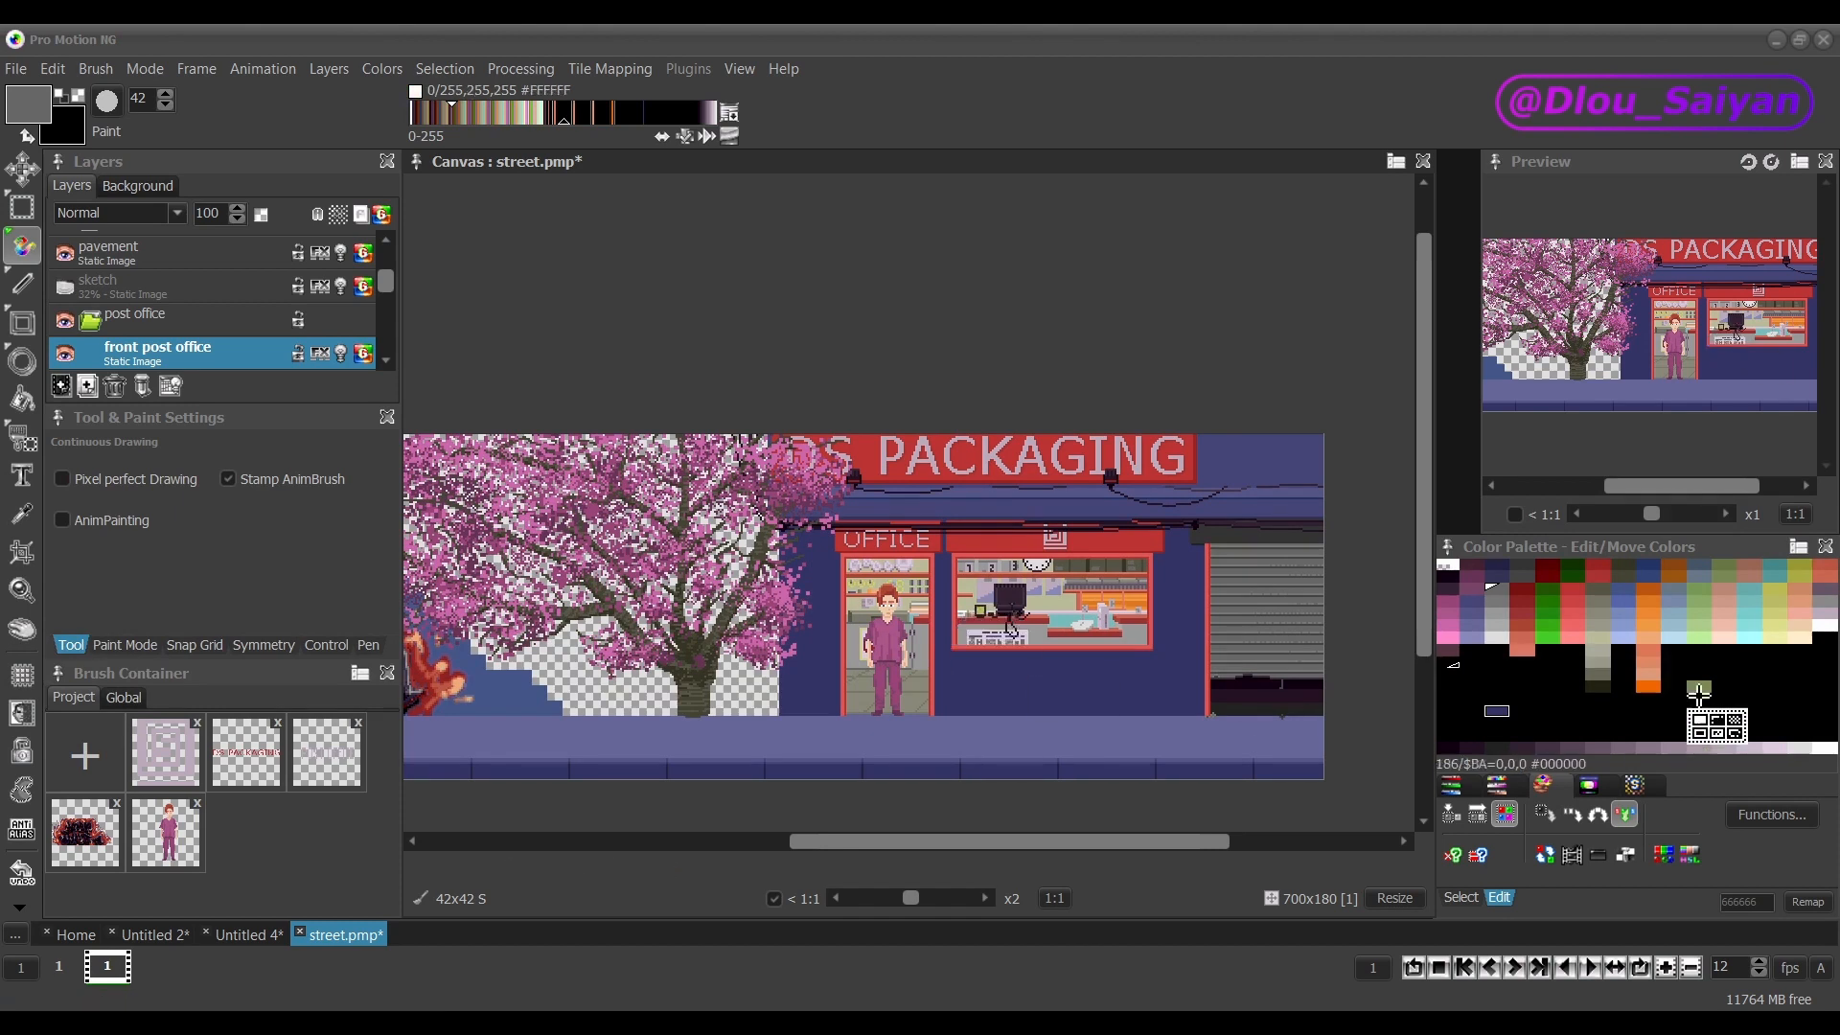
Examine the Select Paint Colors in Edit/Move Area option and select empty slots in the lower palette without enabling it.
click(1798, 547)
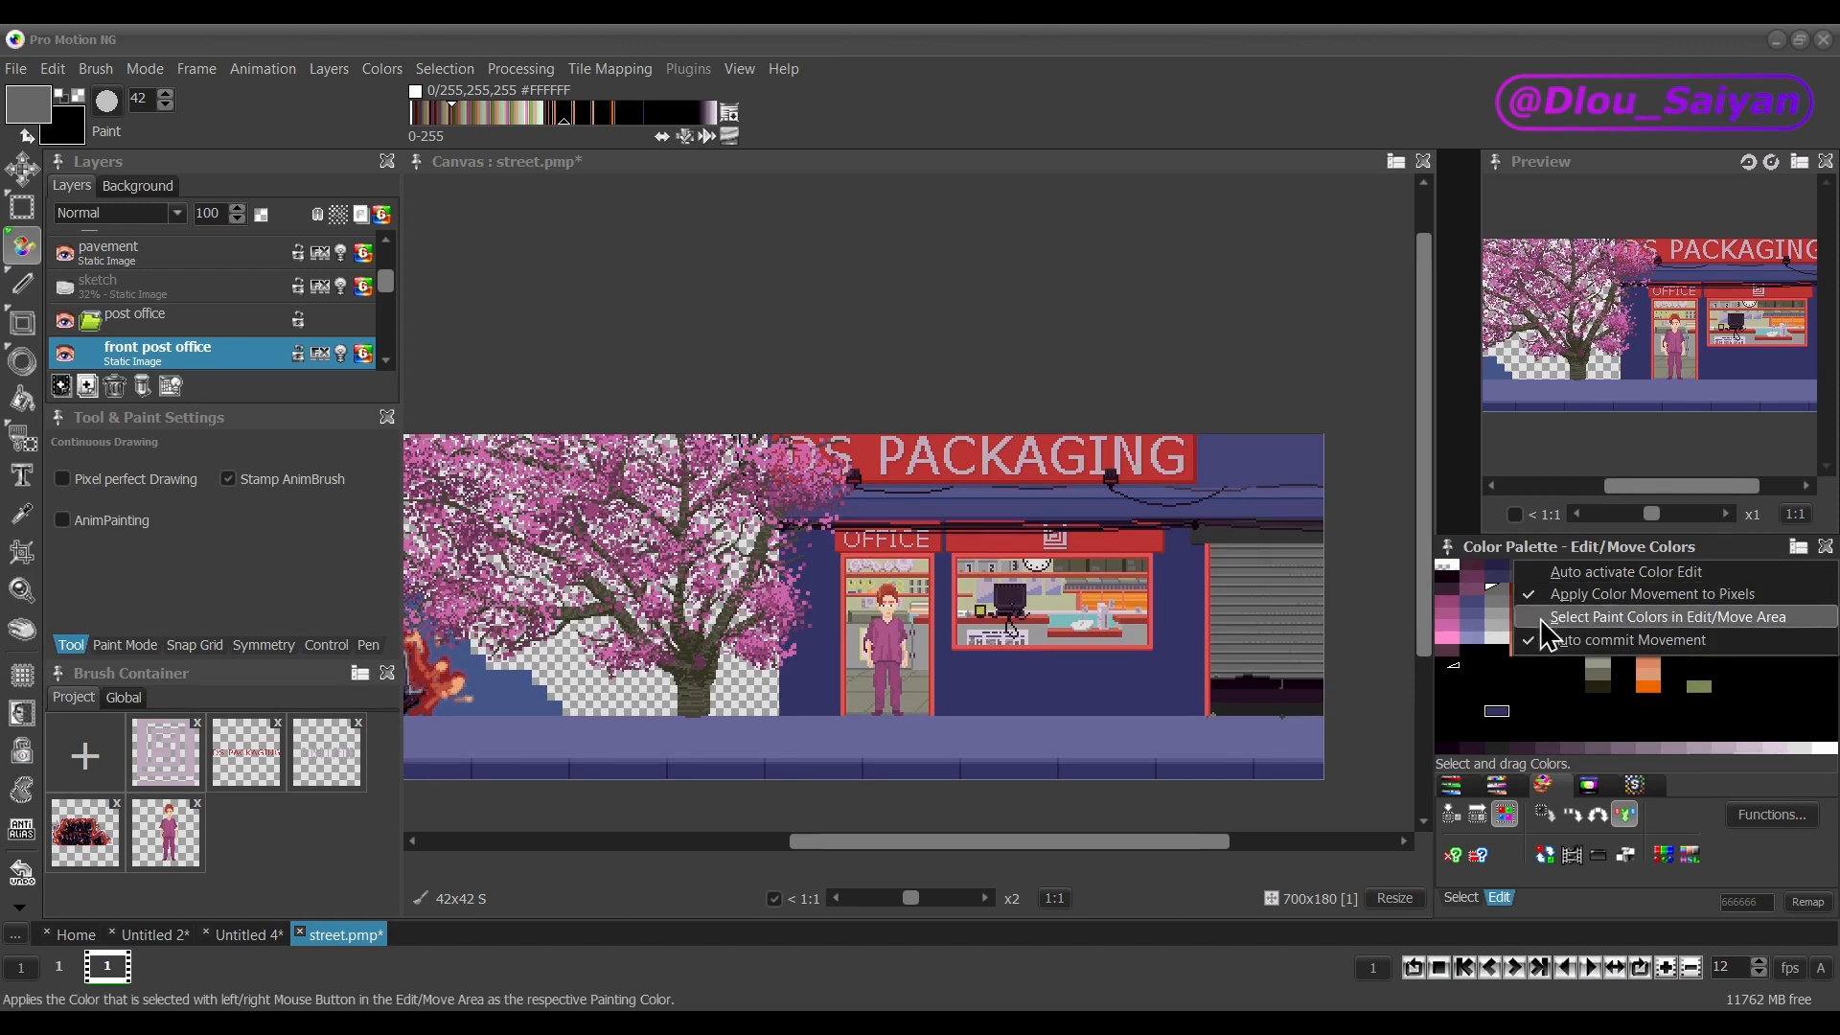
click(1544, 676)
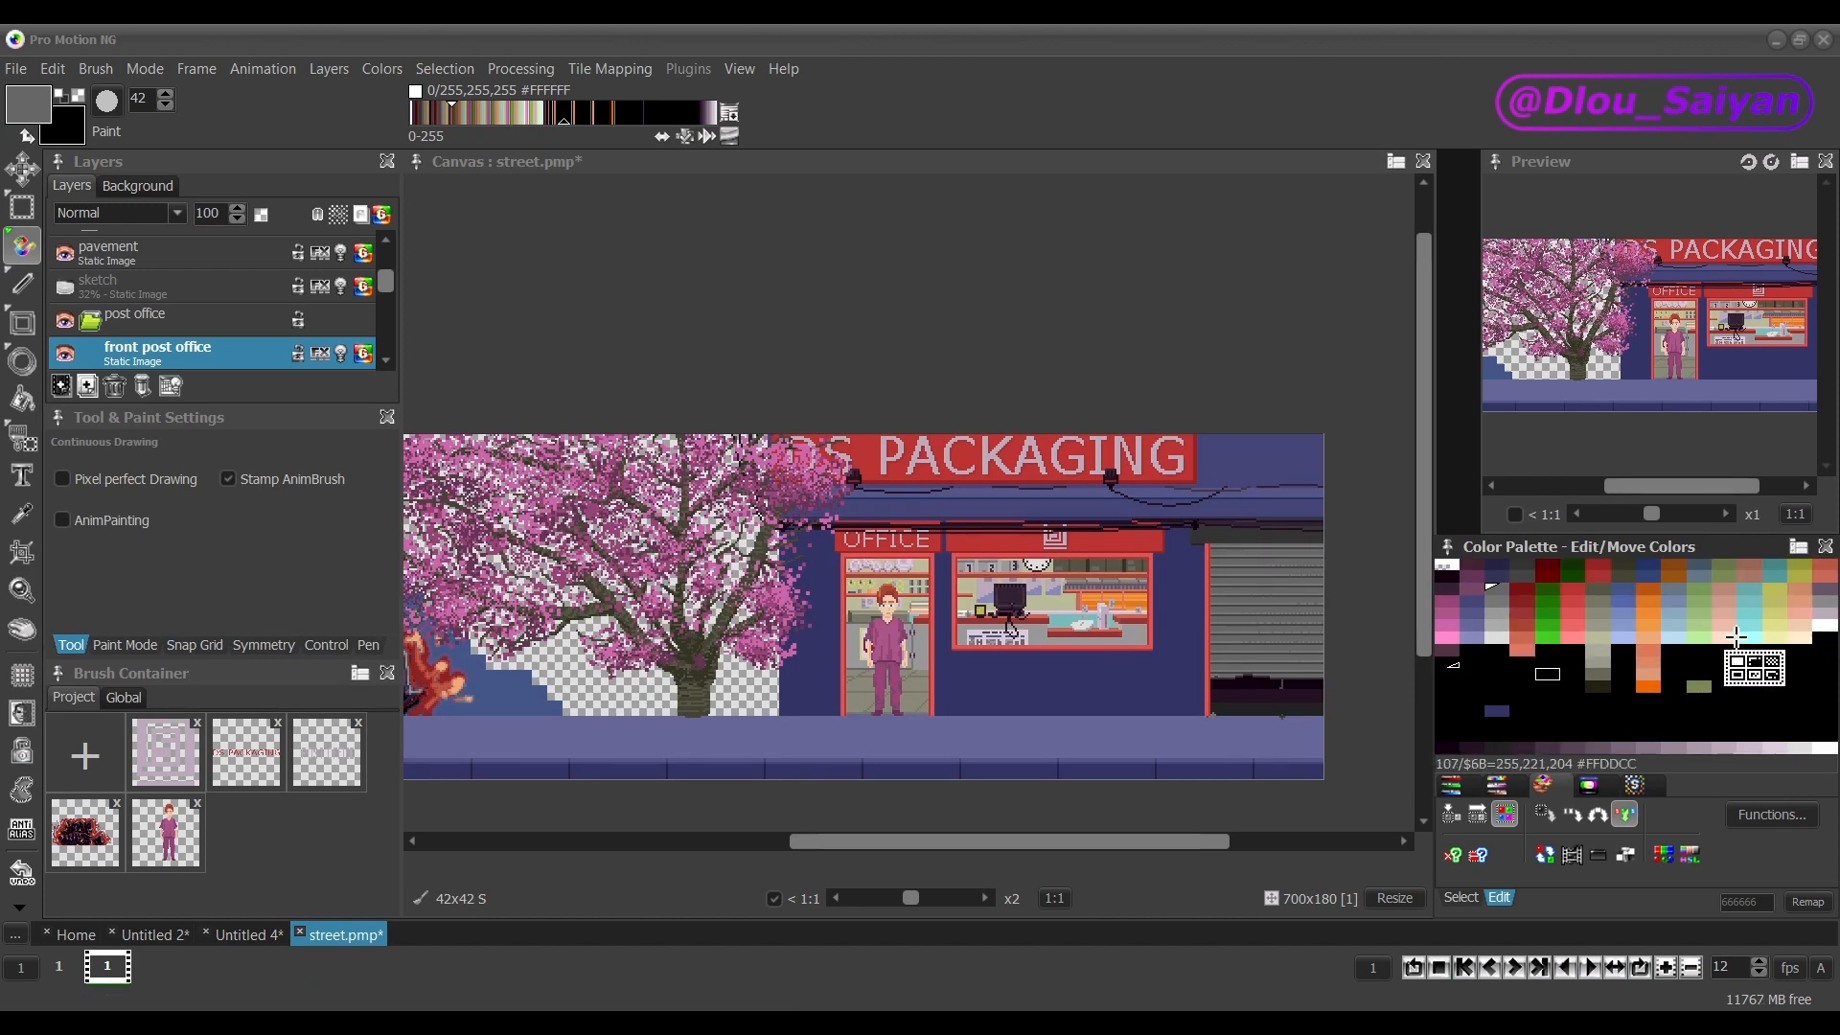
click(1799, 546)
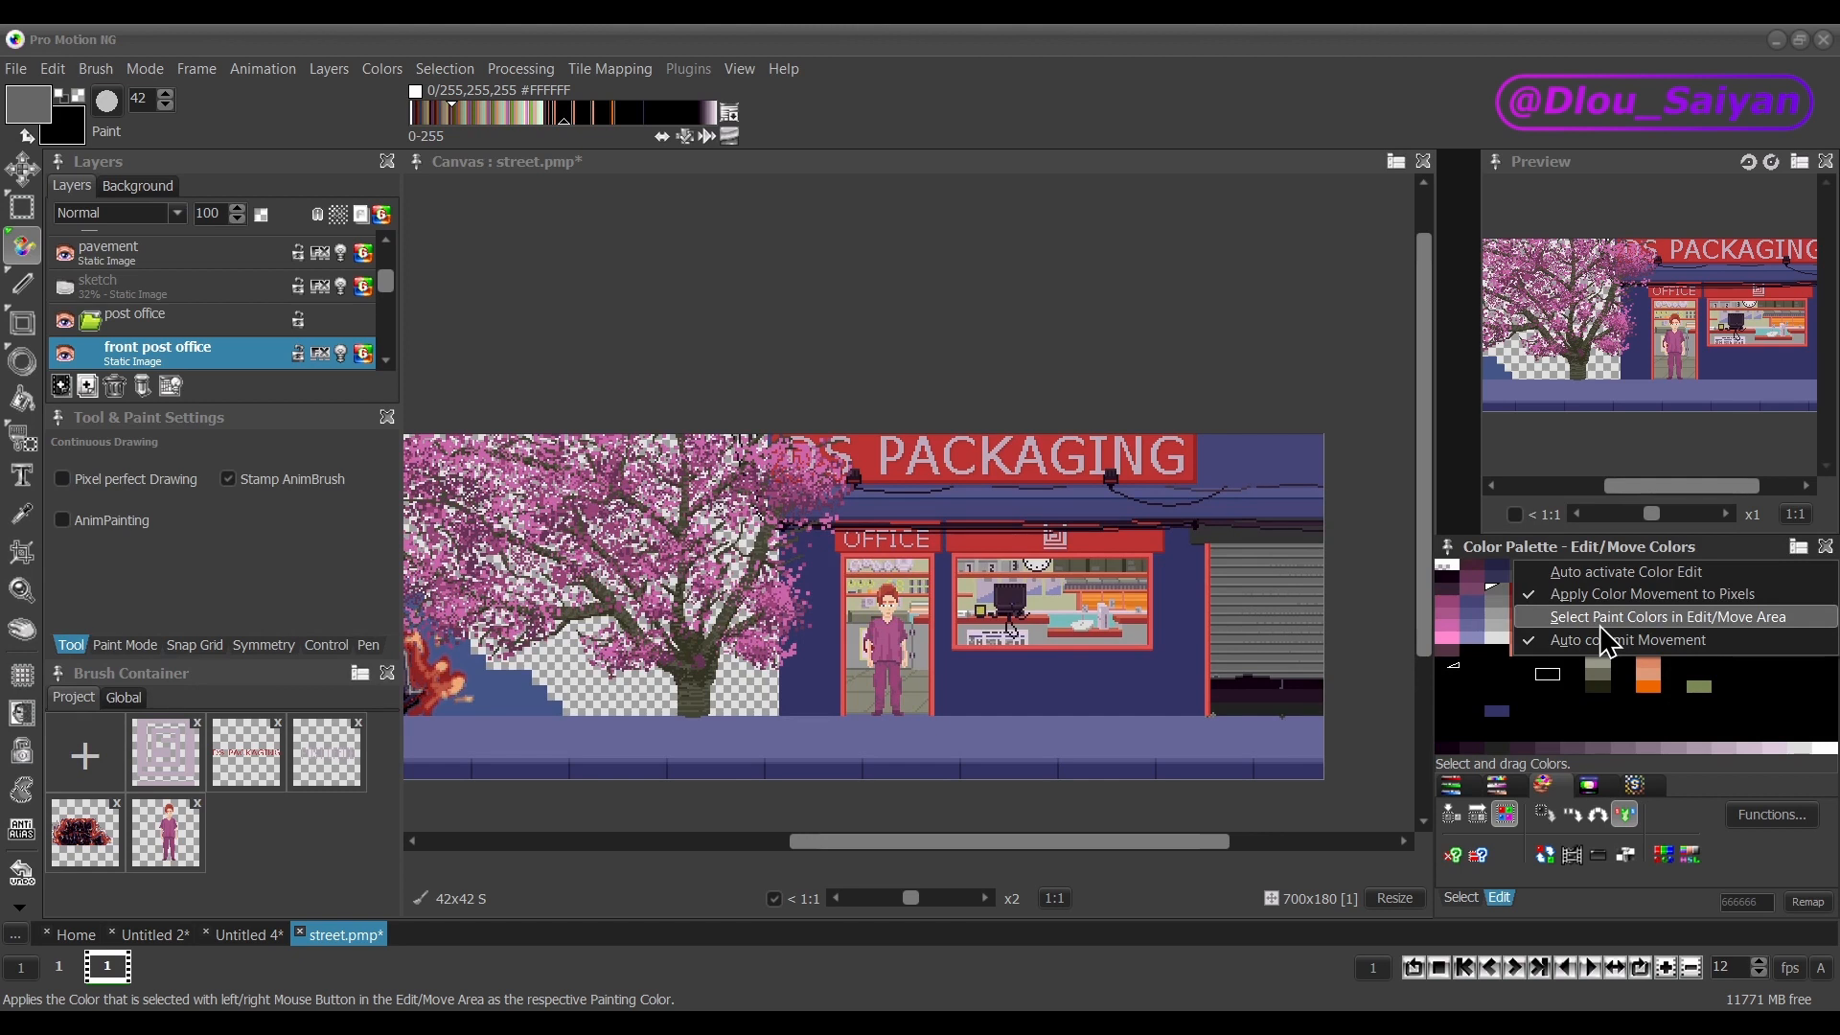
click(1537, 720)
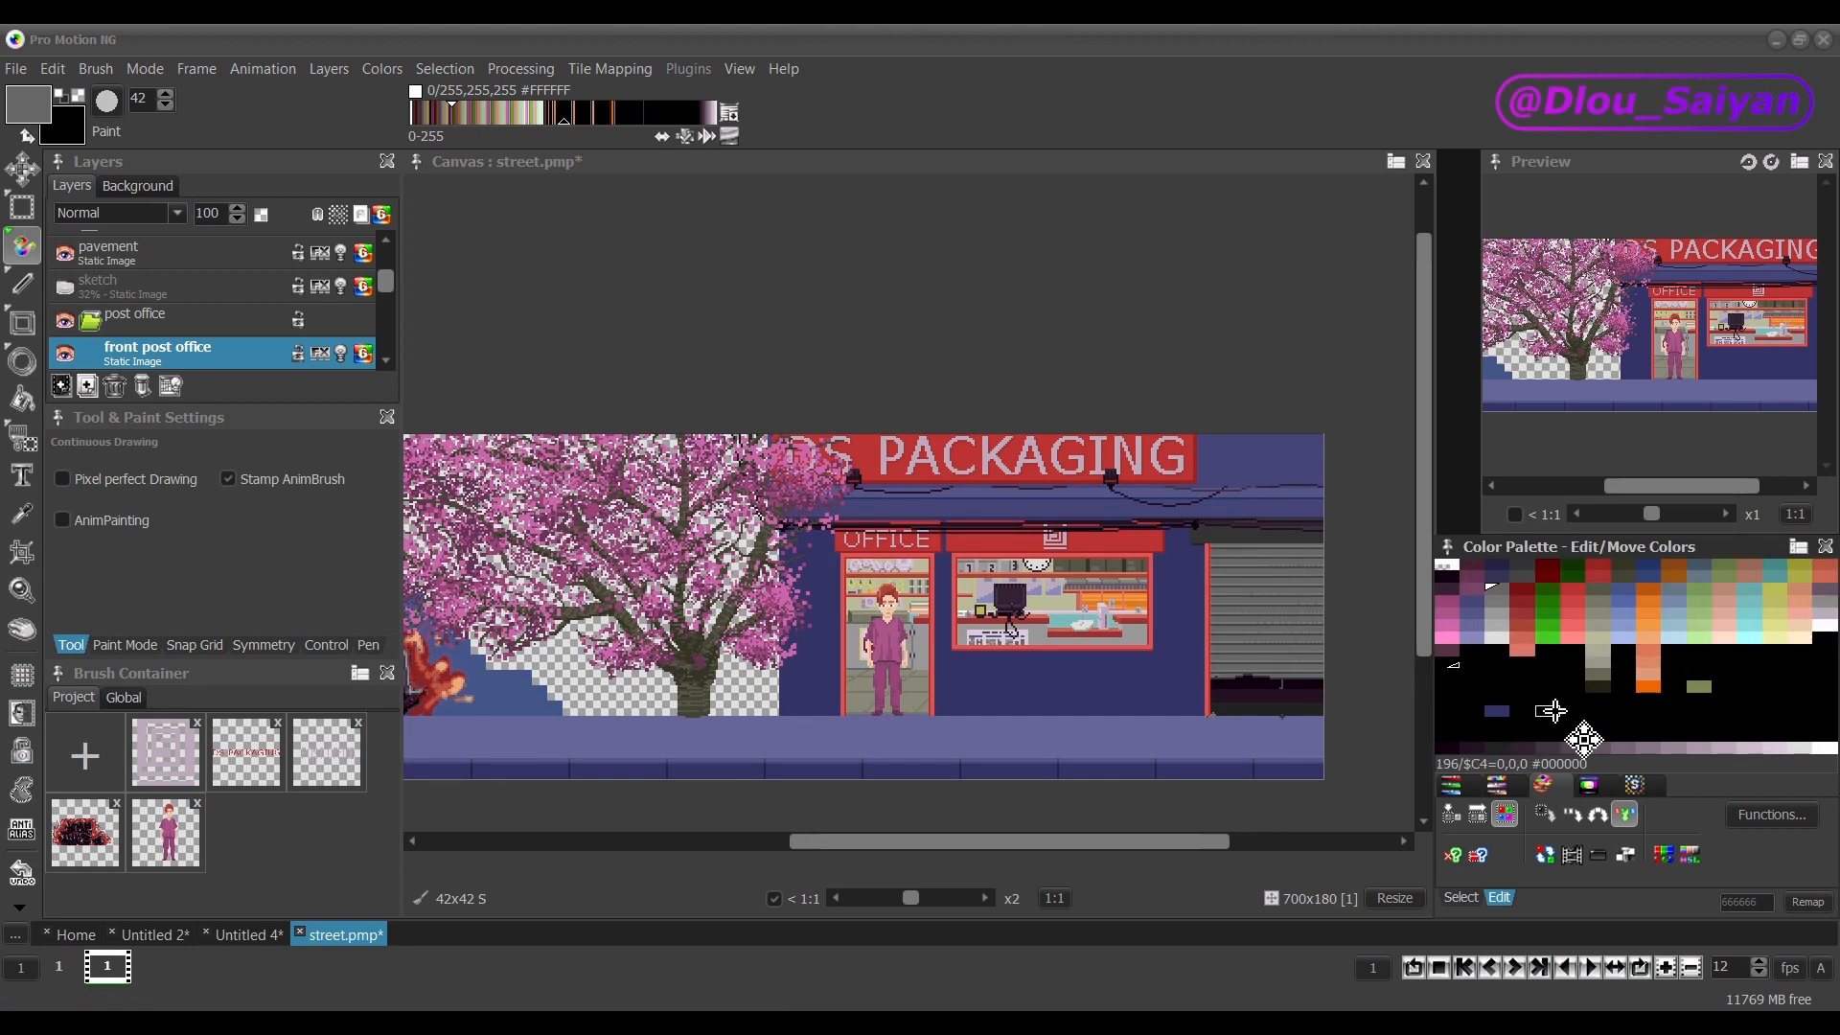
Pick an empty black slot as the paint color in the palette's Select mode, and undo the color movements.
click(1461, 897)
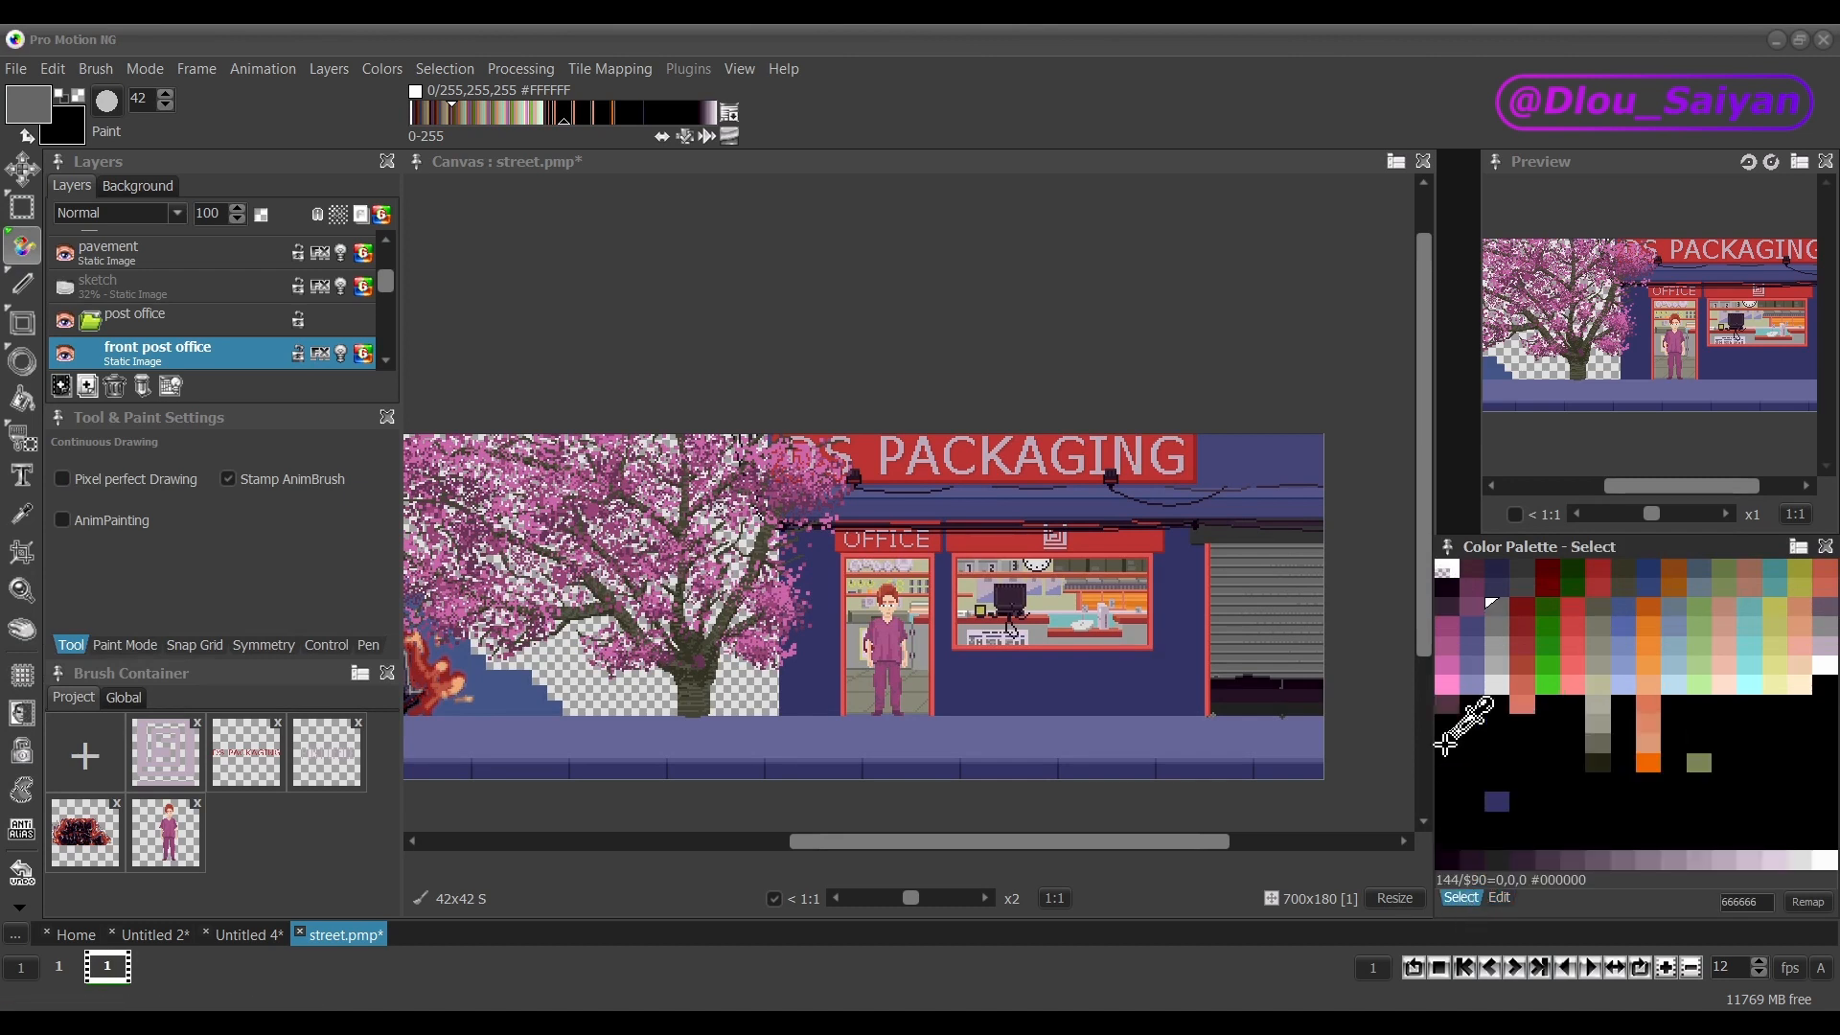
click(1564, 723)
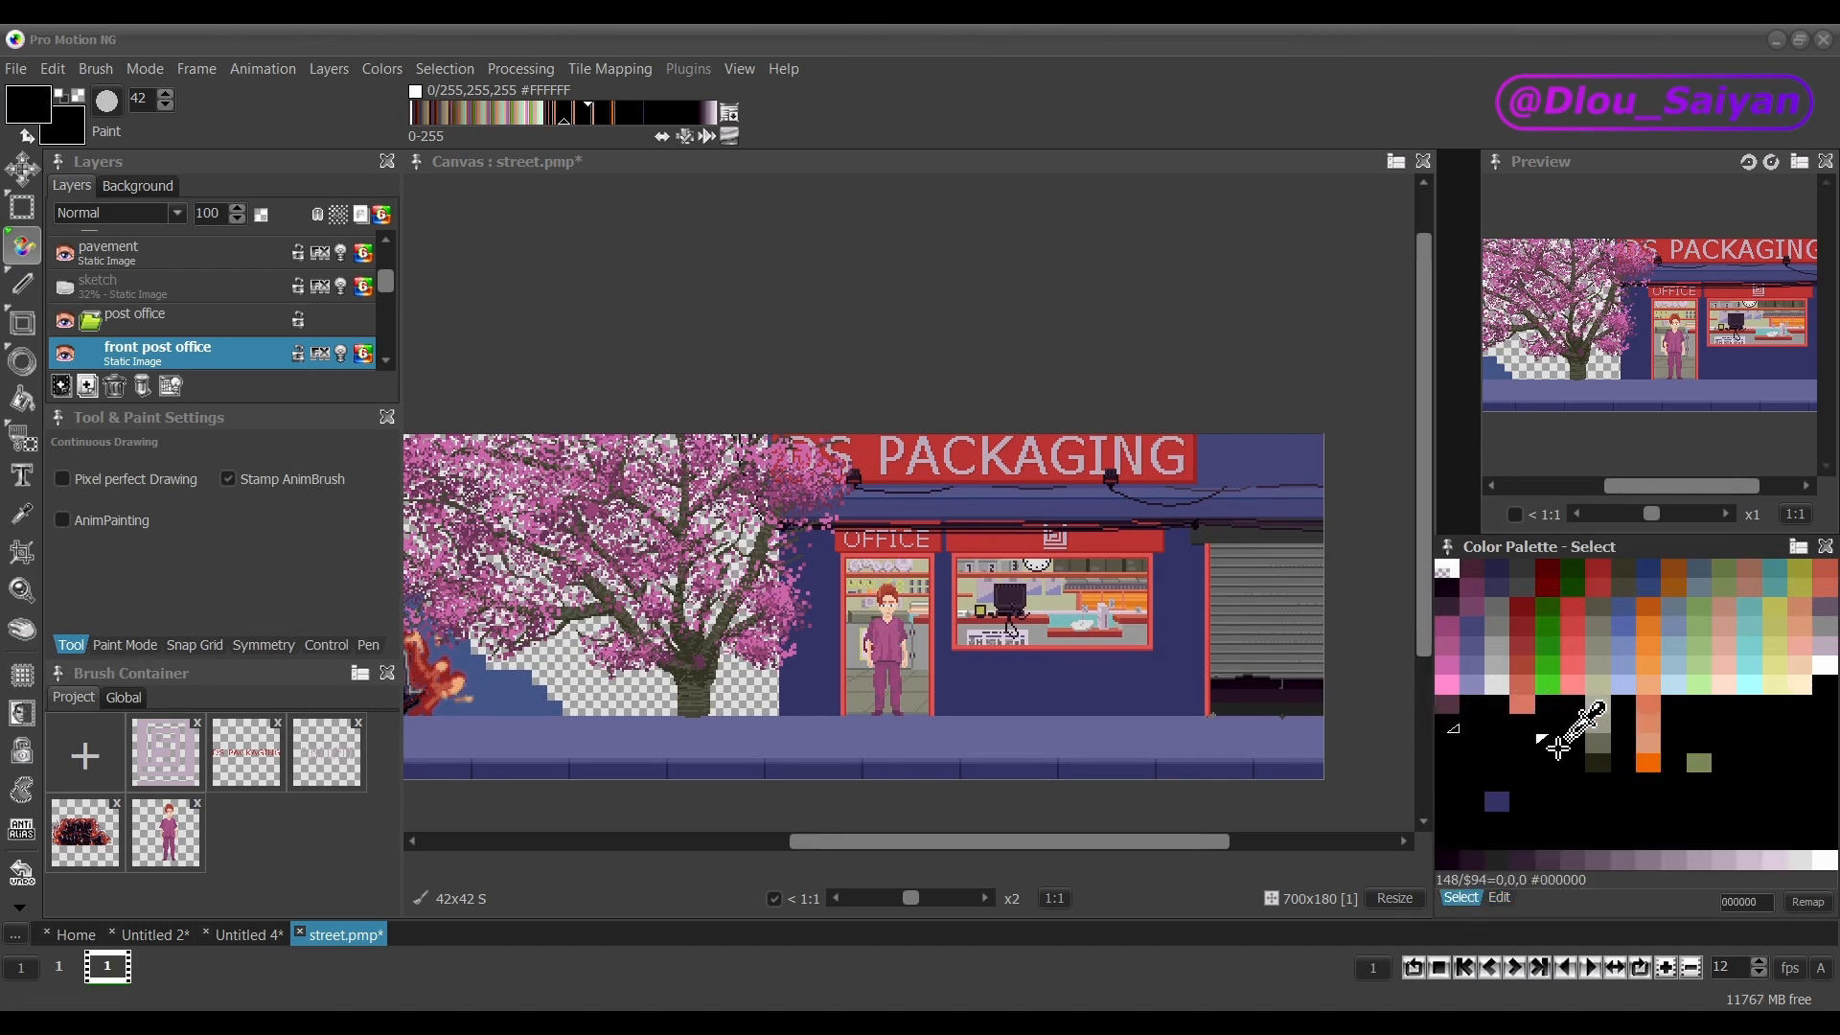
key(ctrl+z)
key(ctrl+z)
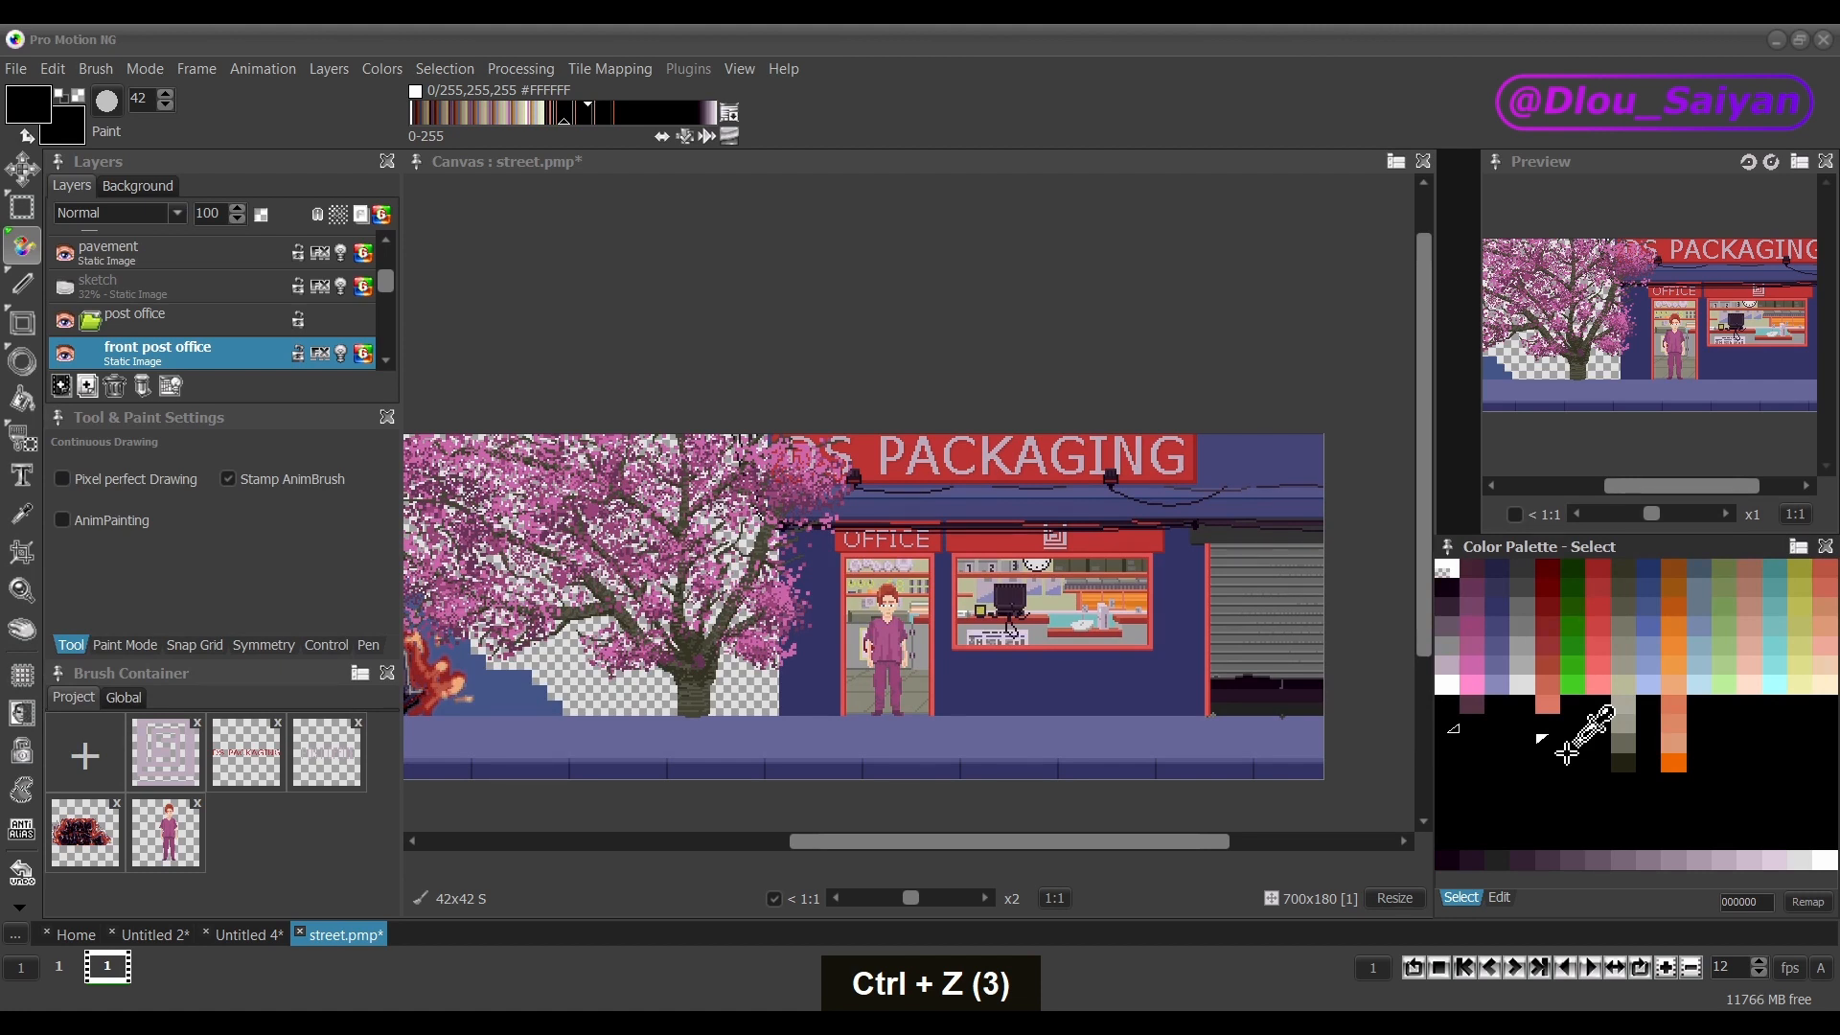
Paint a large green 33AA11 blob over the post office door and window, and return the palette to Edit mode.
click(1570, 663)
click(949, 745)
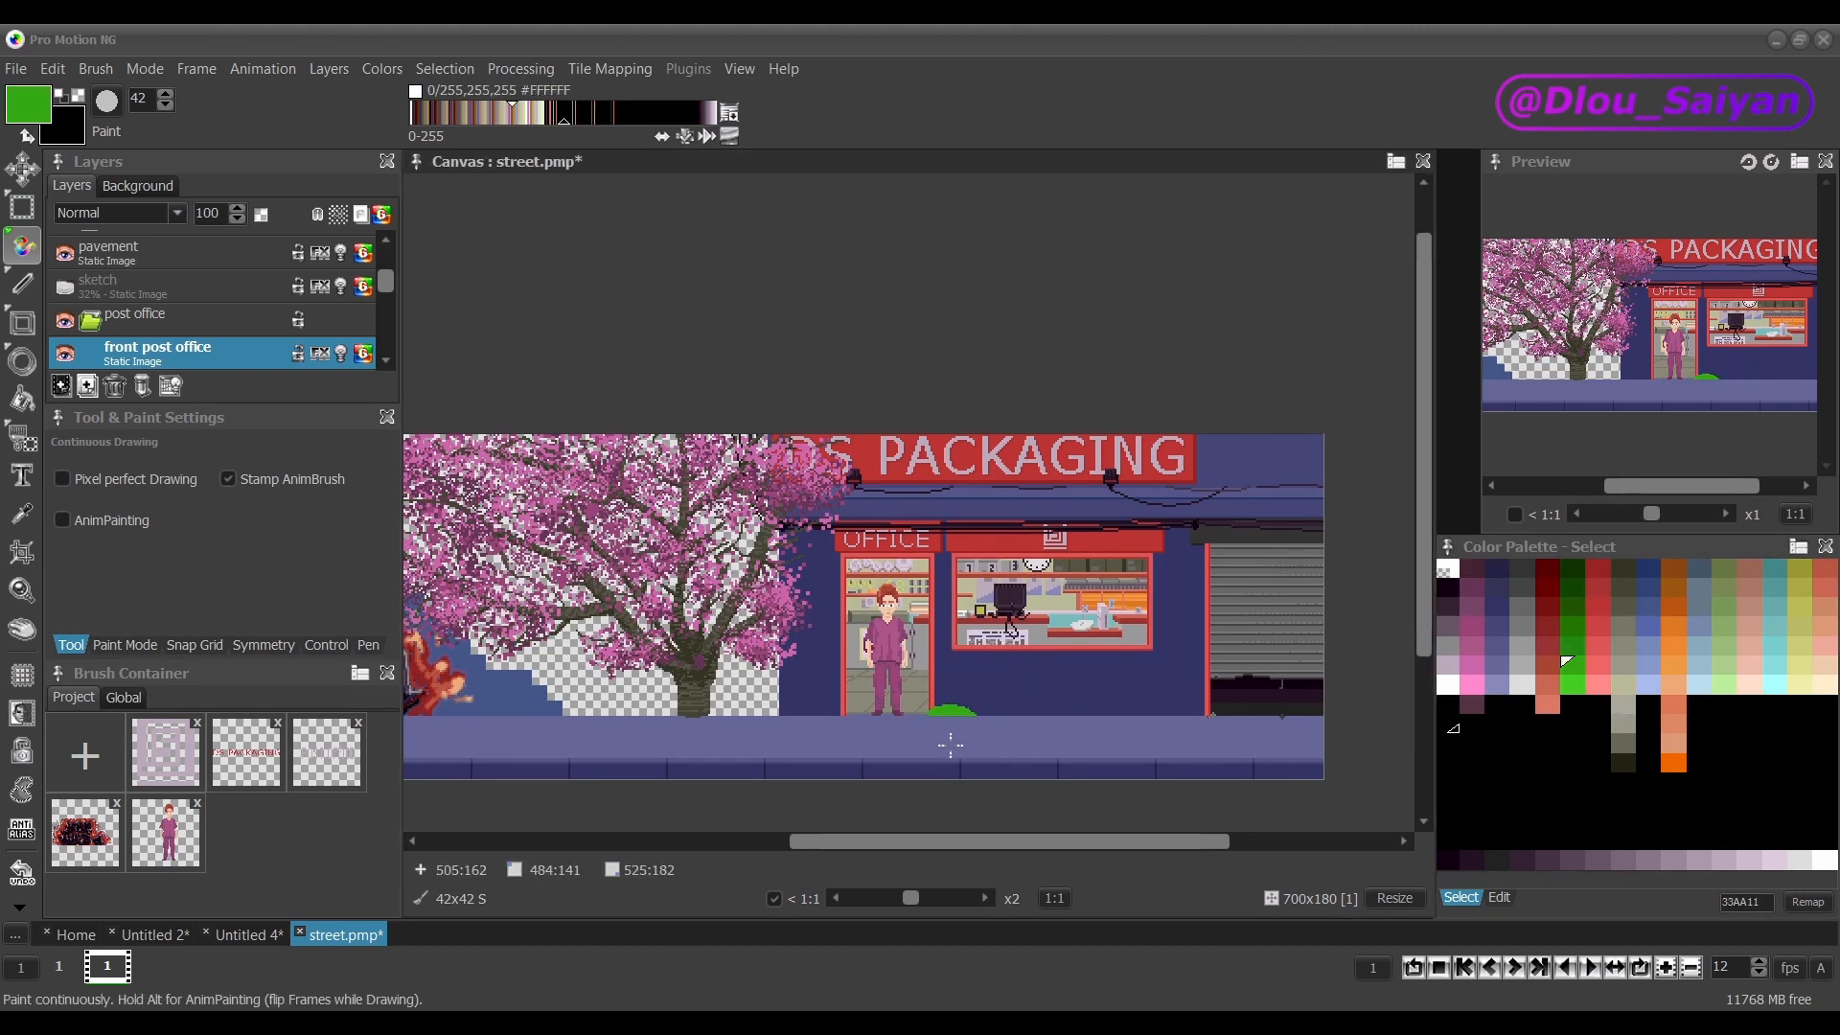
mouse_move(1040, 709)
mouse_down()
mouse_move(994, 636)
mouse_move(847, 680)
mouse_up()
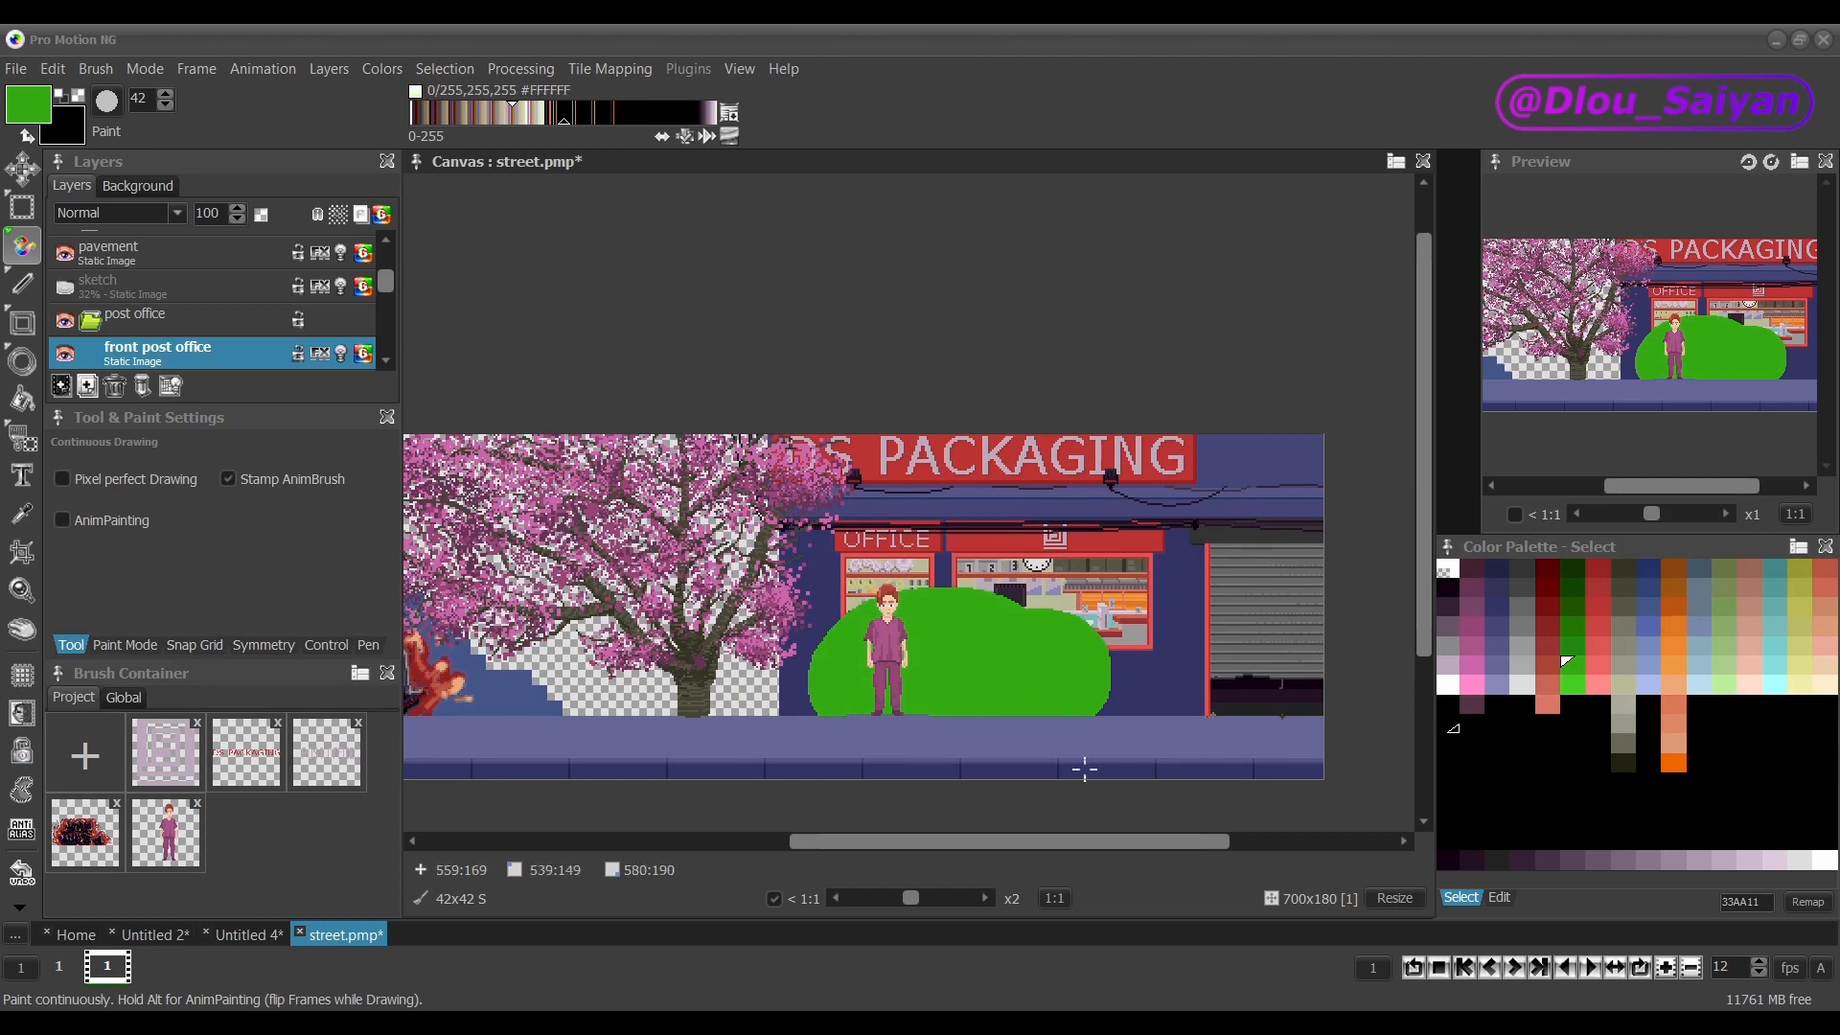
click(1499, 897)
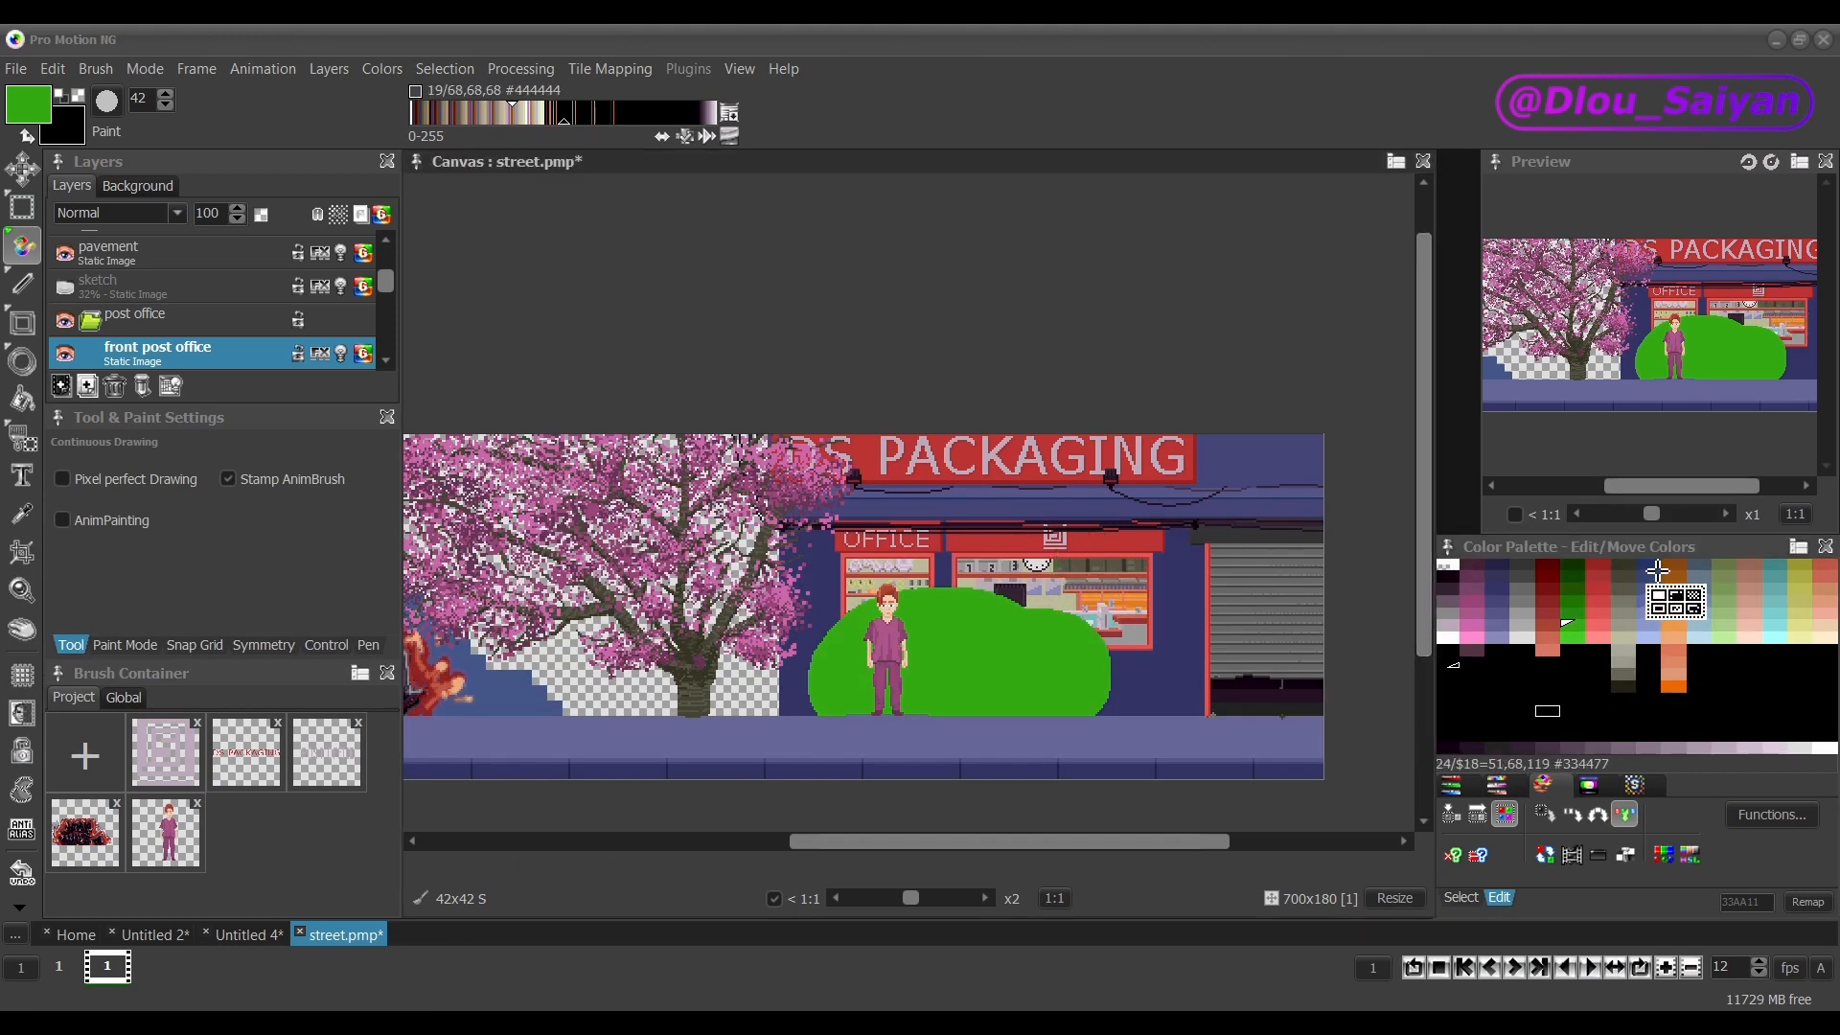
Paint more large green 33AA11 blobs over the post office front, behind the tree and over the shutter.
mouse_move(1094, 595)
mouse_down()
mouse_move(1051, 604)
mouse_move(924, 514)
mouse_move(804, 522)
mouse_up()
mouse_move(738, 671)
mouse_down()
mouse_move(632, 676)
mouse_move(613, 585)
mouse_move(666, 699)
mouse_up()
mouse_move(1124, 609)
mouse_down()
mouse_move(1223, 616)
mouse_move(1265, 690)
mouse_up()
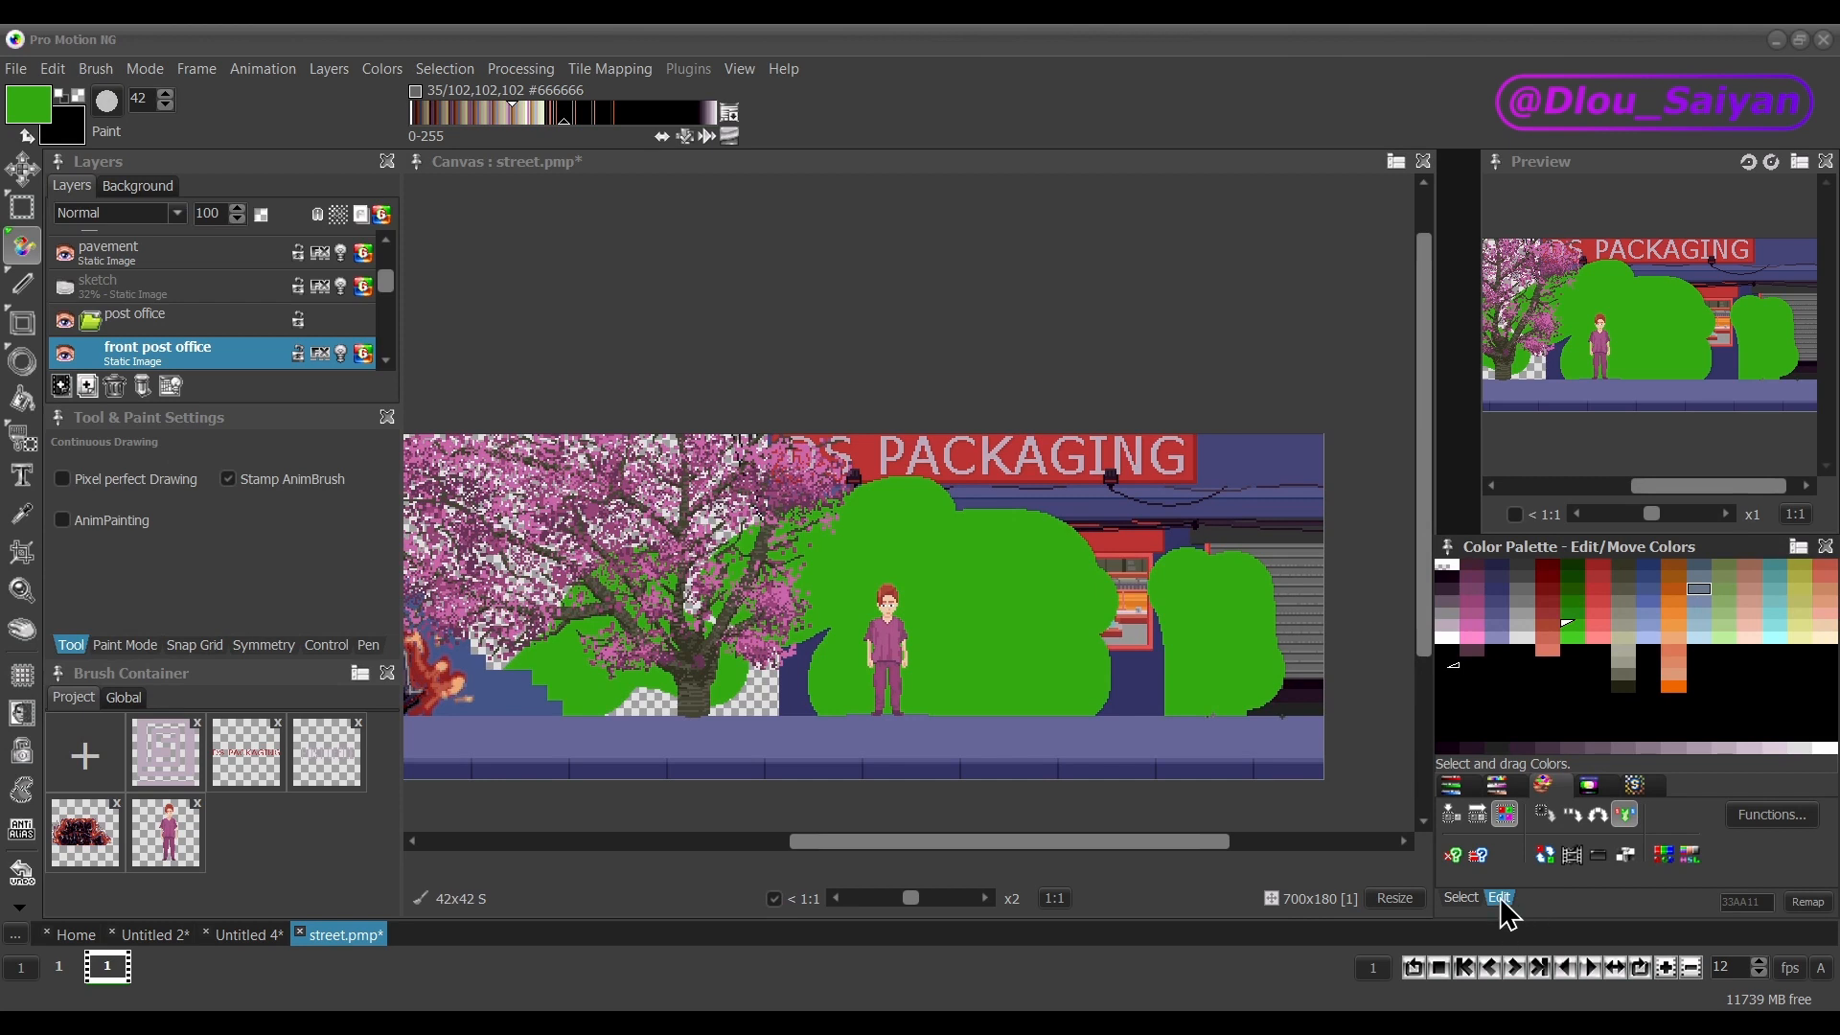
Pick the blue 445588 in the palette's Select mode and paint a large patch over the green blobs.
click(1465, 899)
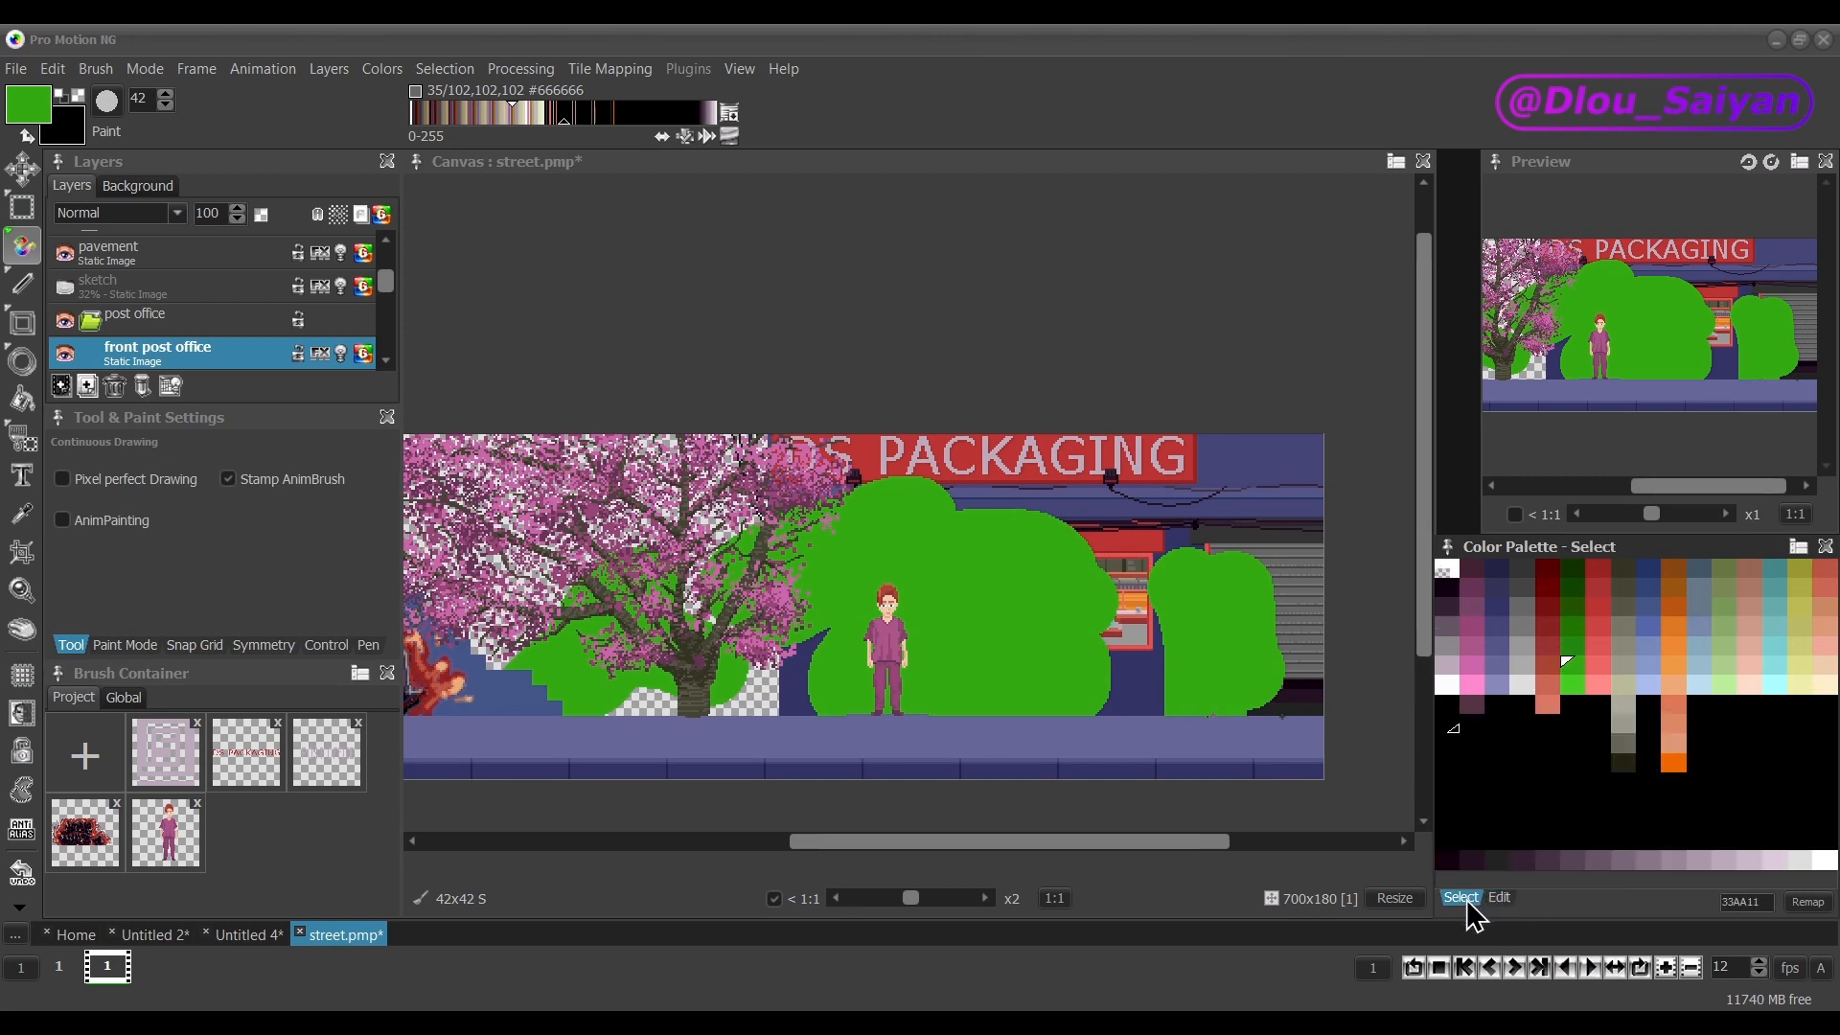
click(1644, 600)
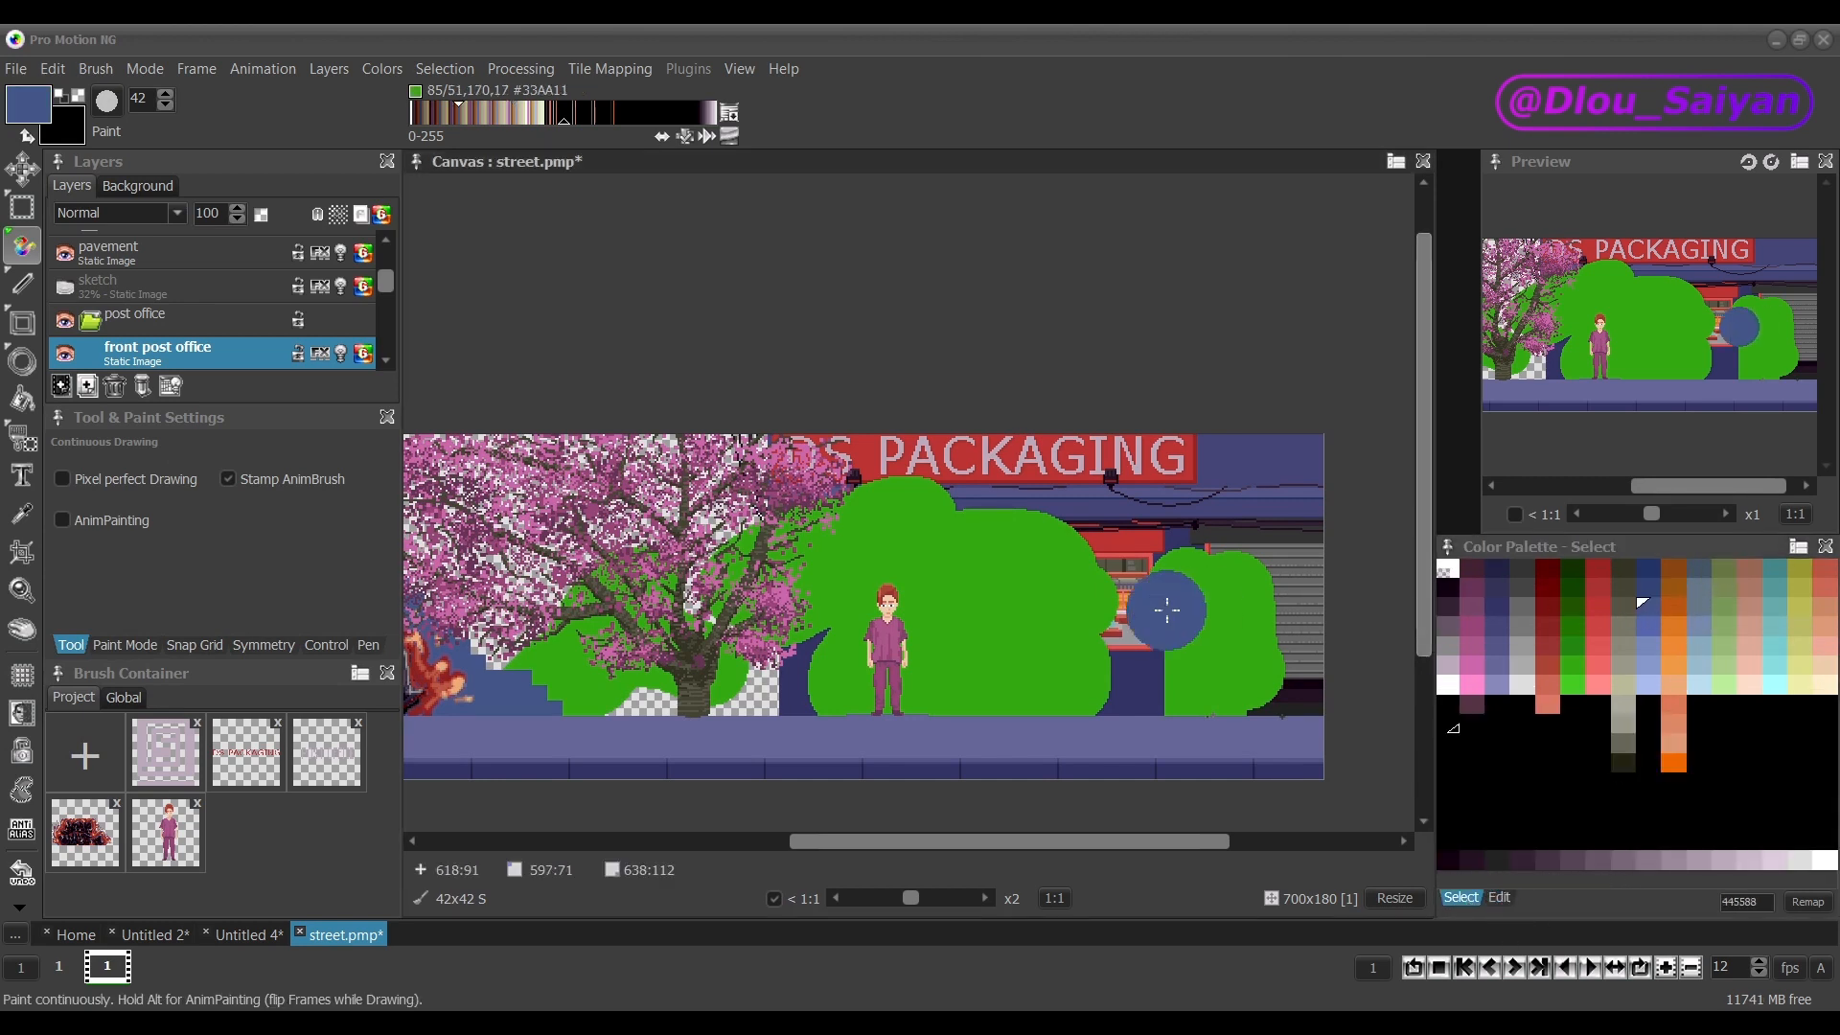
mouse_move(1163, 603)
mouse_down()
mouse_move(859, 686)
mouse_move(850, 464)
mouse_move(1005, 560)
mouse_move(1157, 572)
mouse_move(1158, 670)
mouse_up()
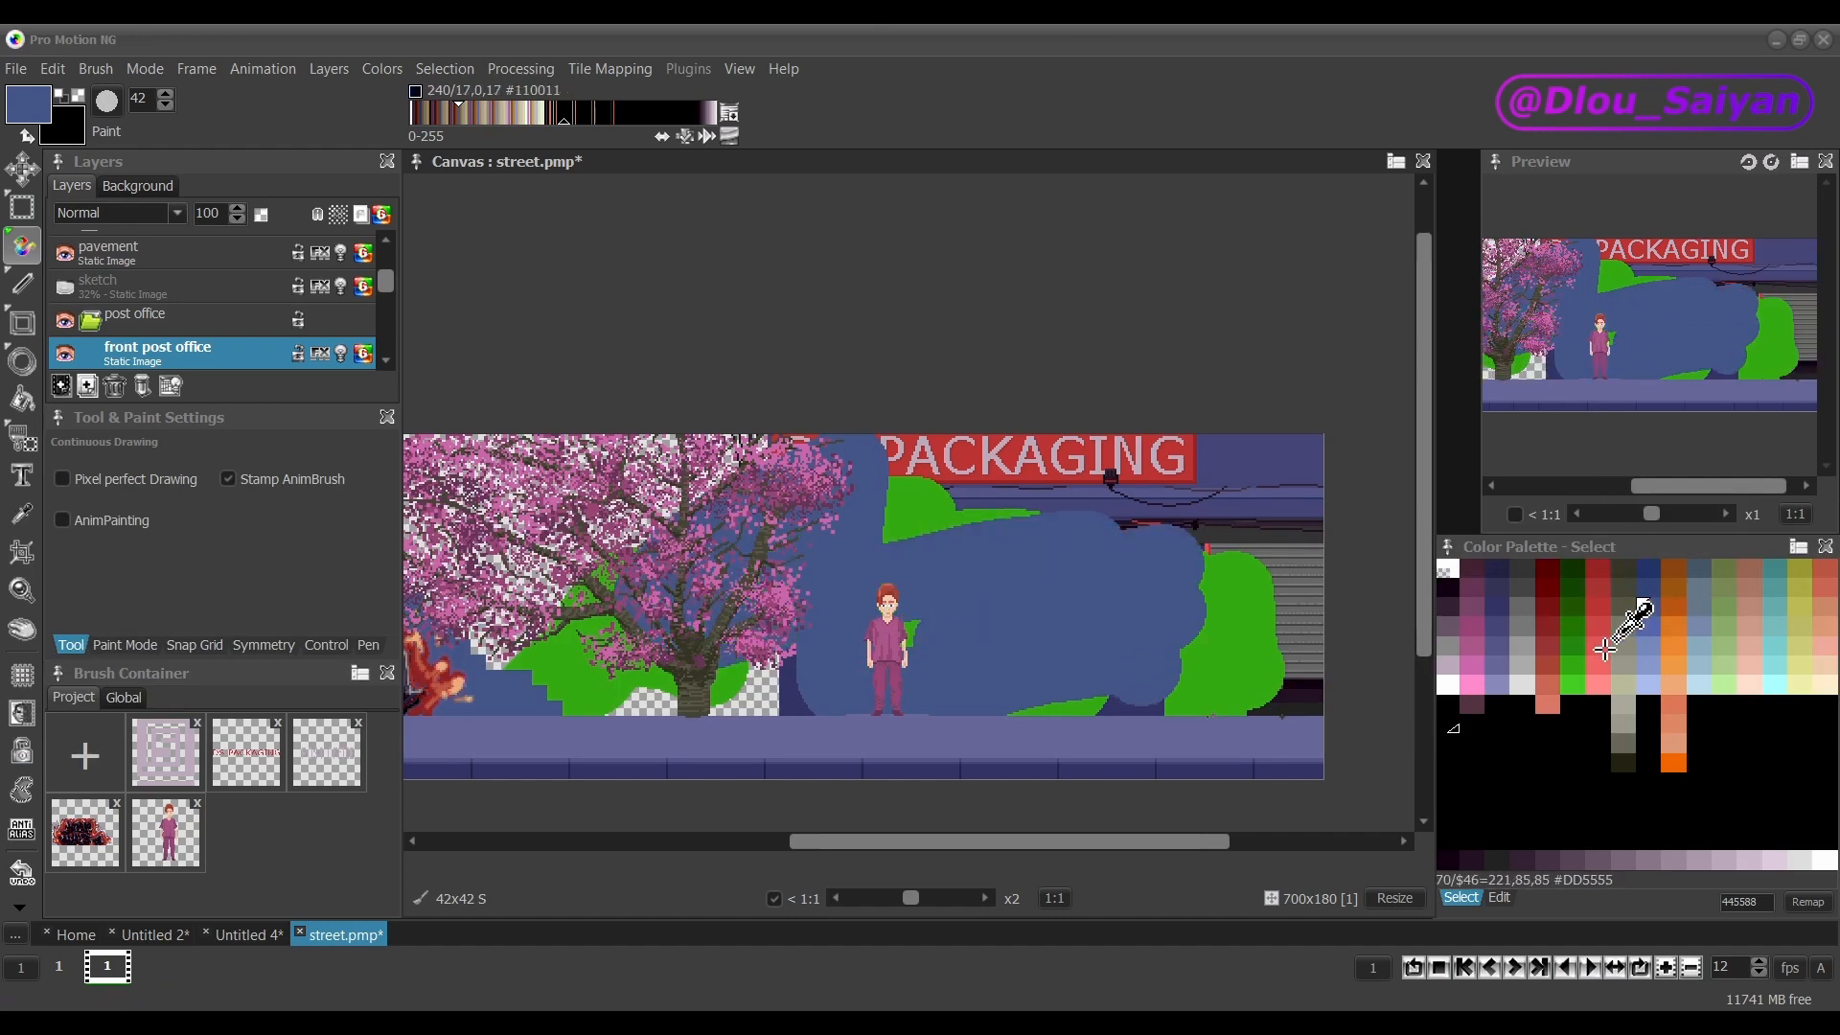
Undo the green and blue paint strokes over the street scene.
key(ctrl+z)
key(ctrl+z)
key(ctrl+z)
key(ctrl+z)
key(ctrl+z)
key(ctrl+z)
key(ctrl+z)
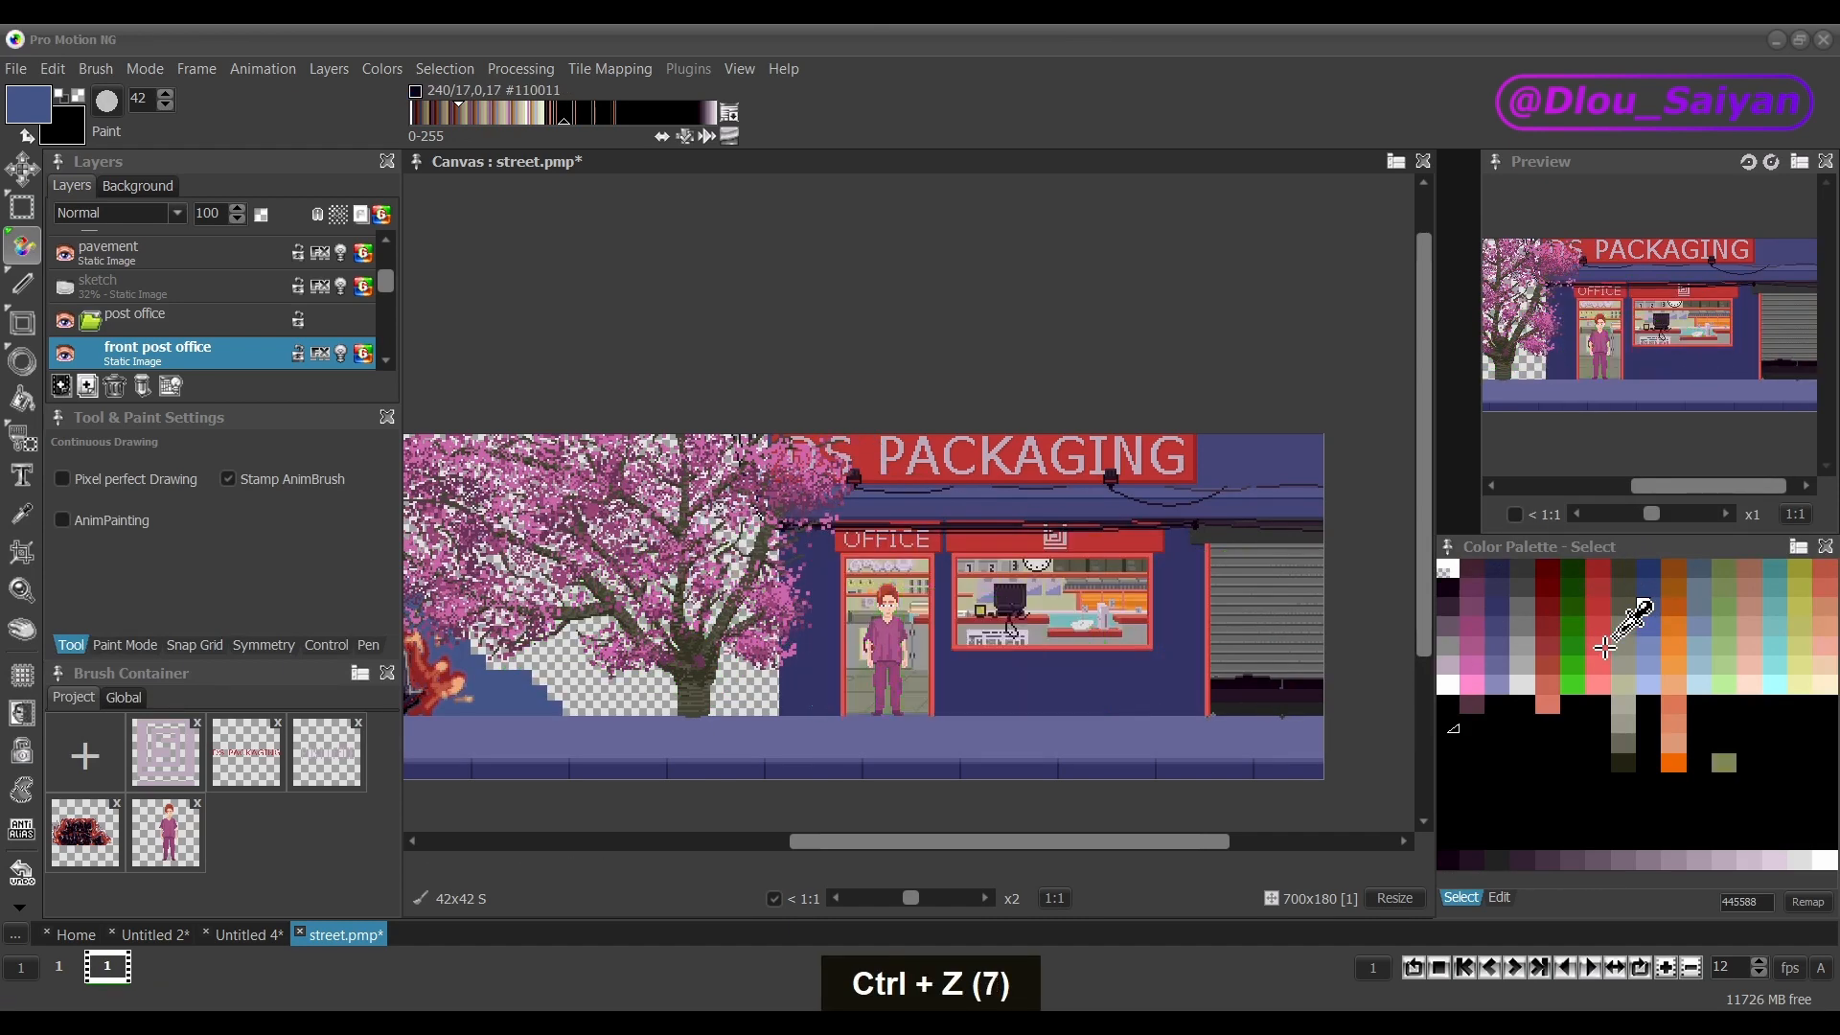
Return the palette to Edit mode and enable Select Paint Colors in Edit/Move Area.
click(1497, 898)
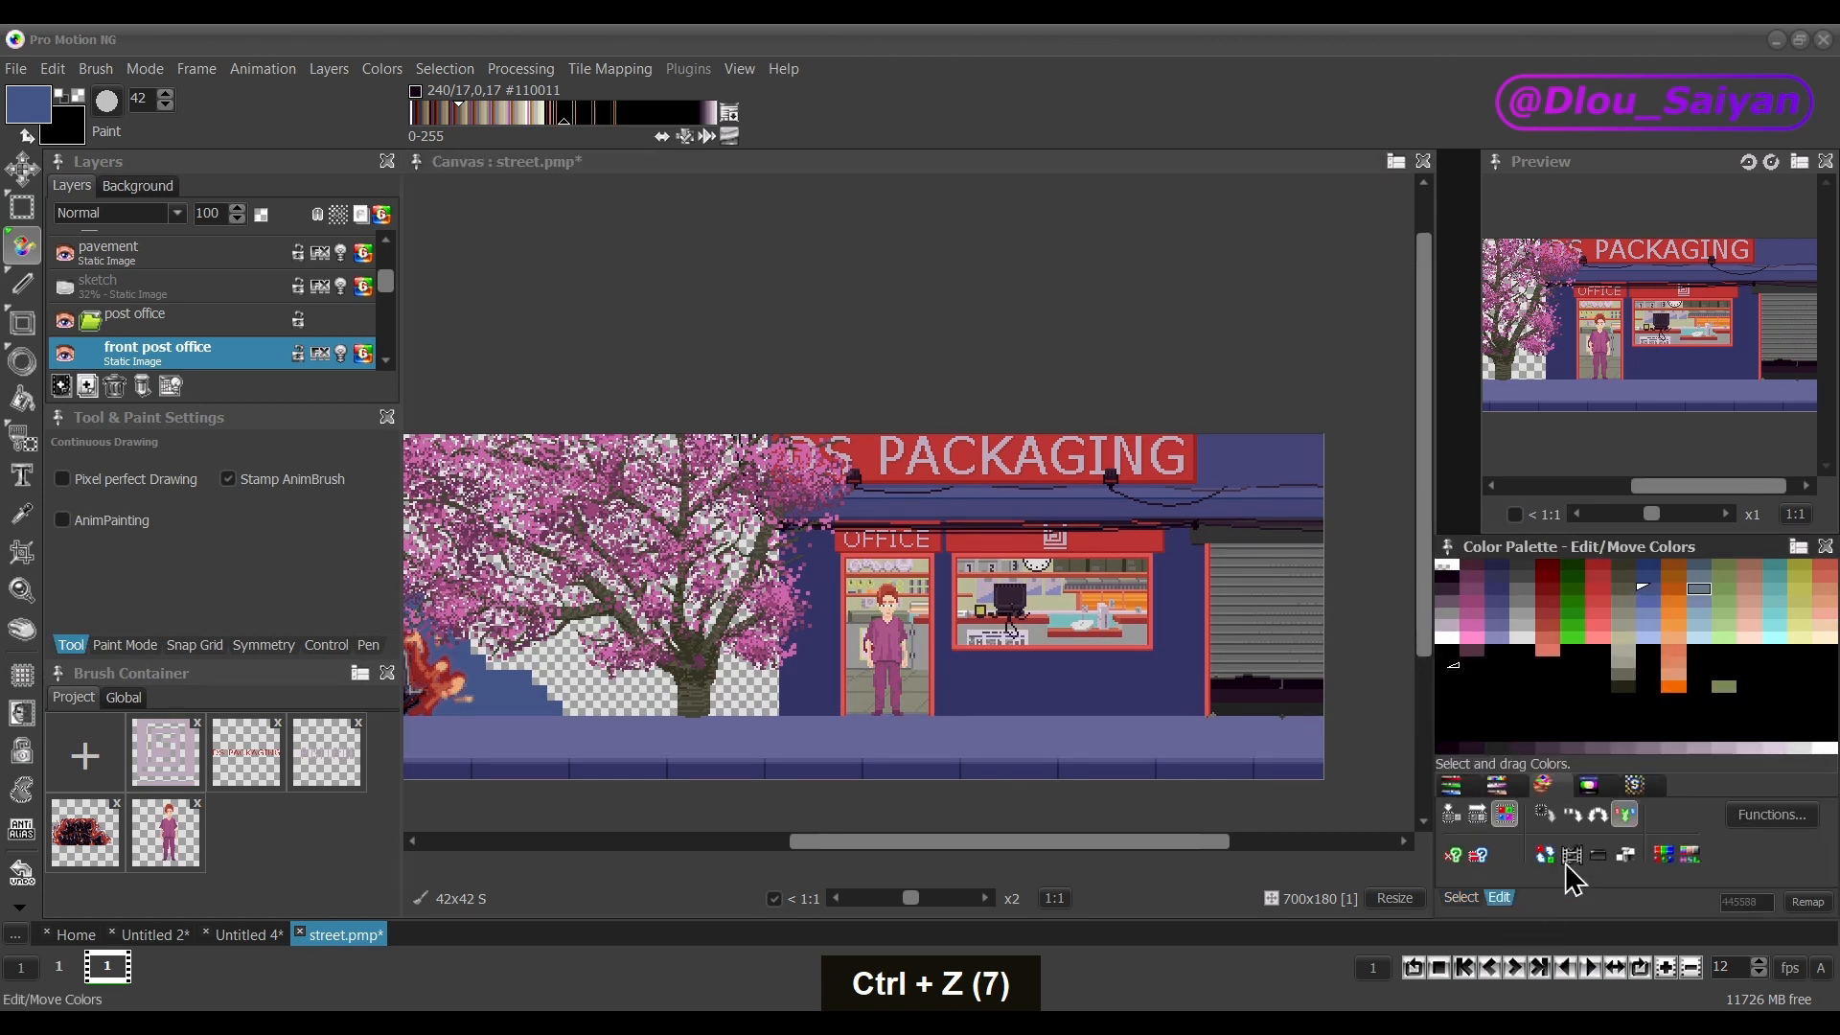
click(1798, 544)
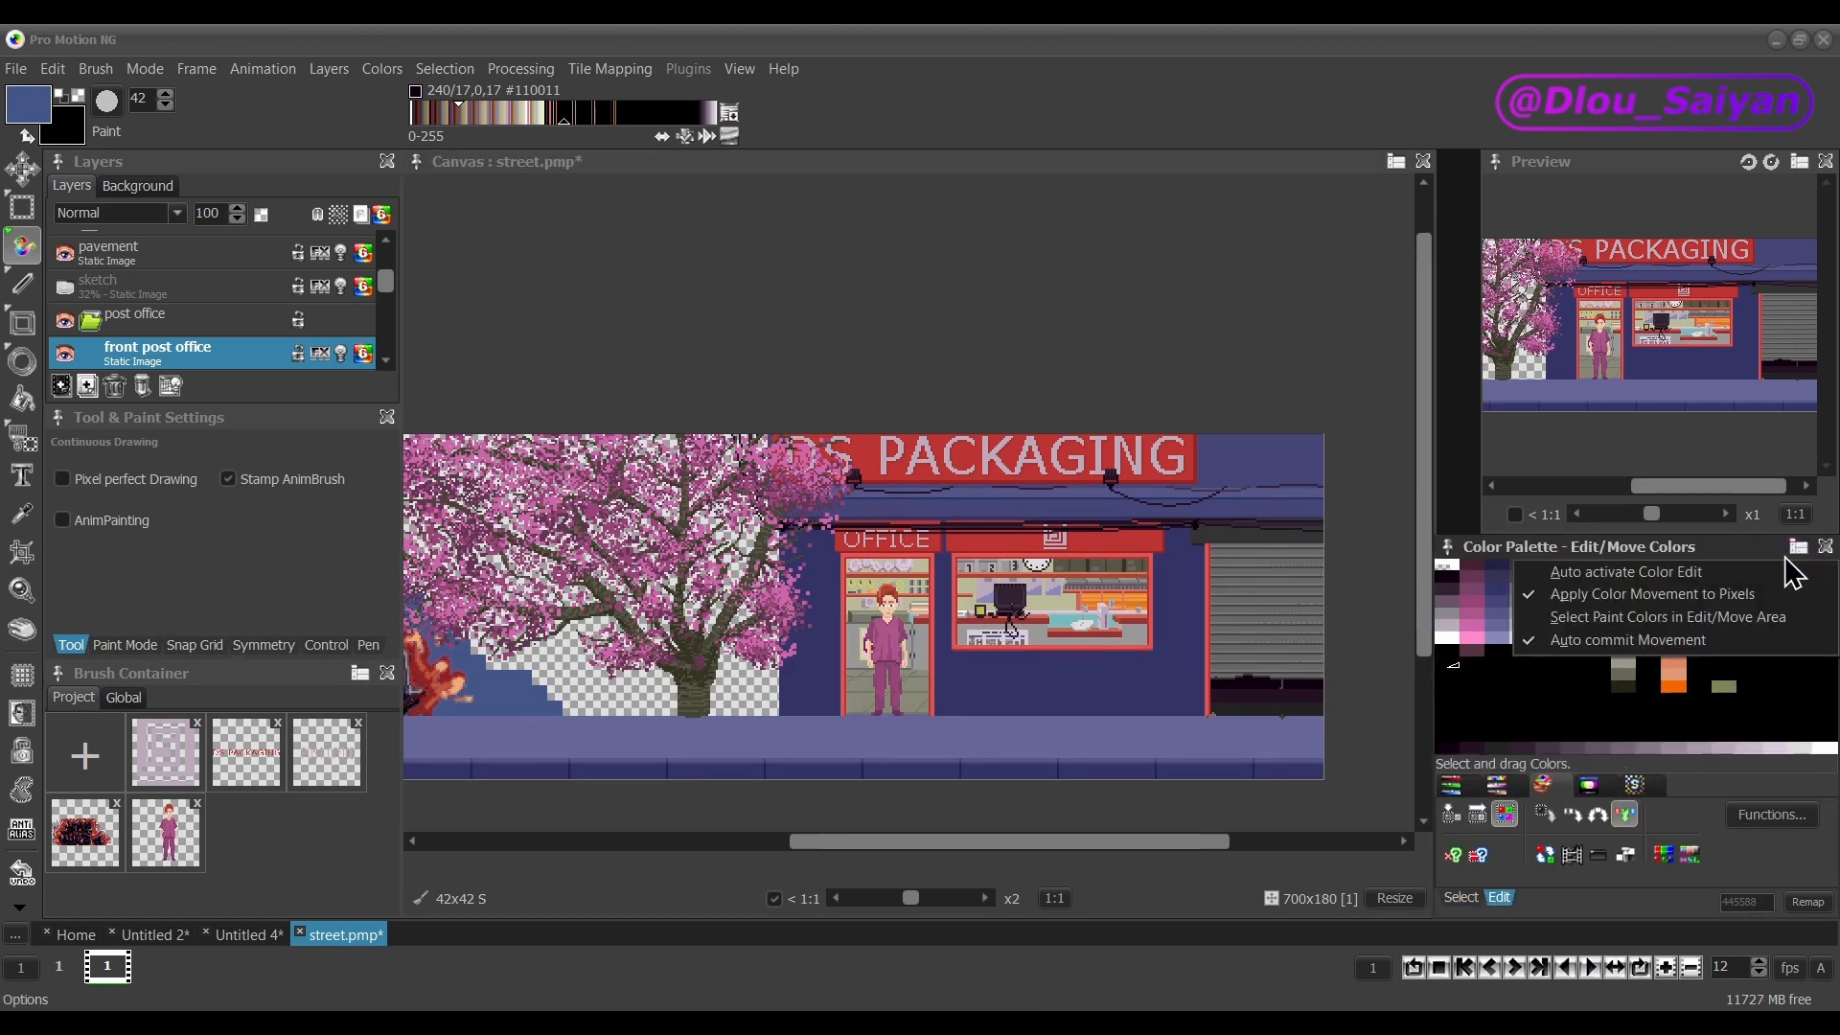
click(1571, 632)
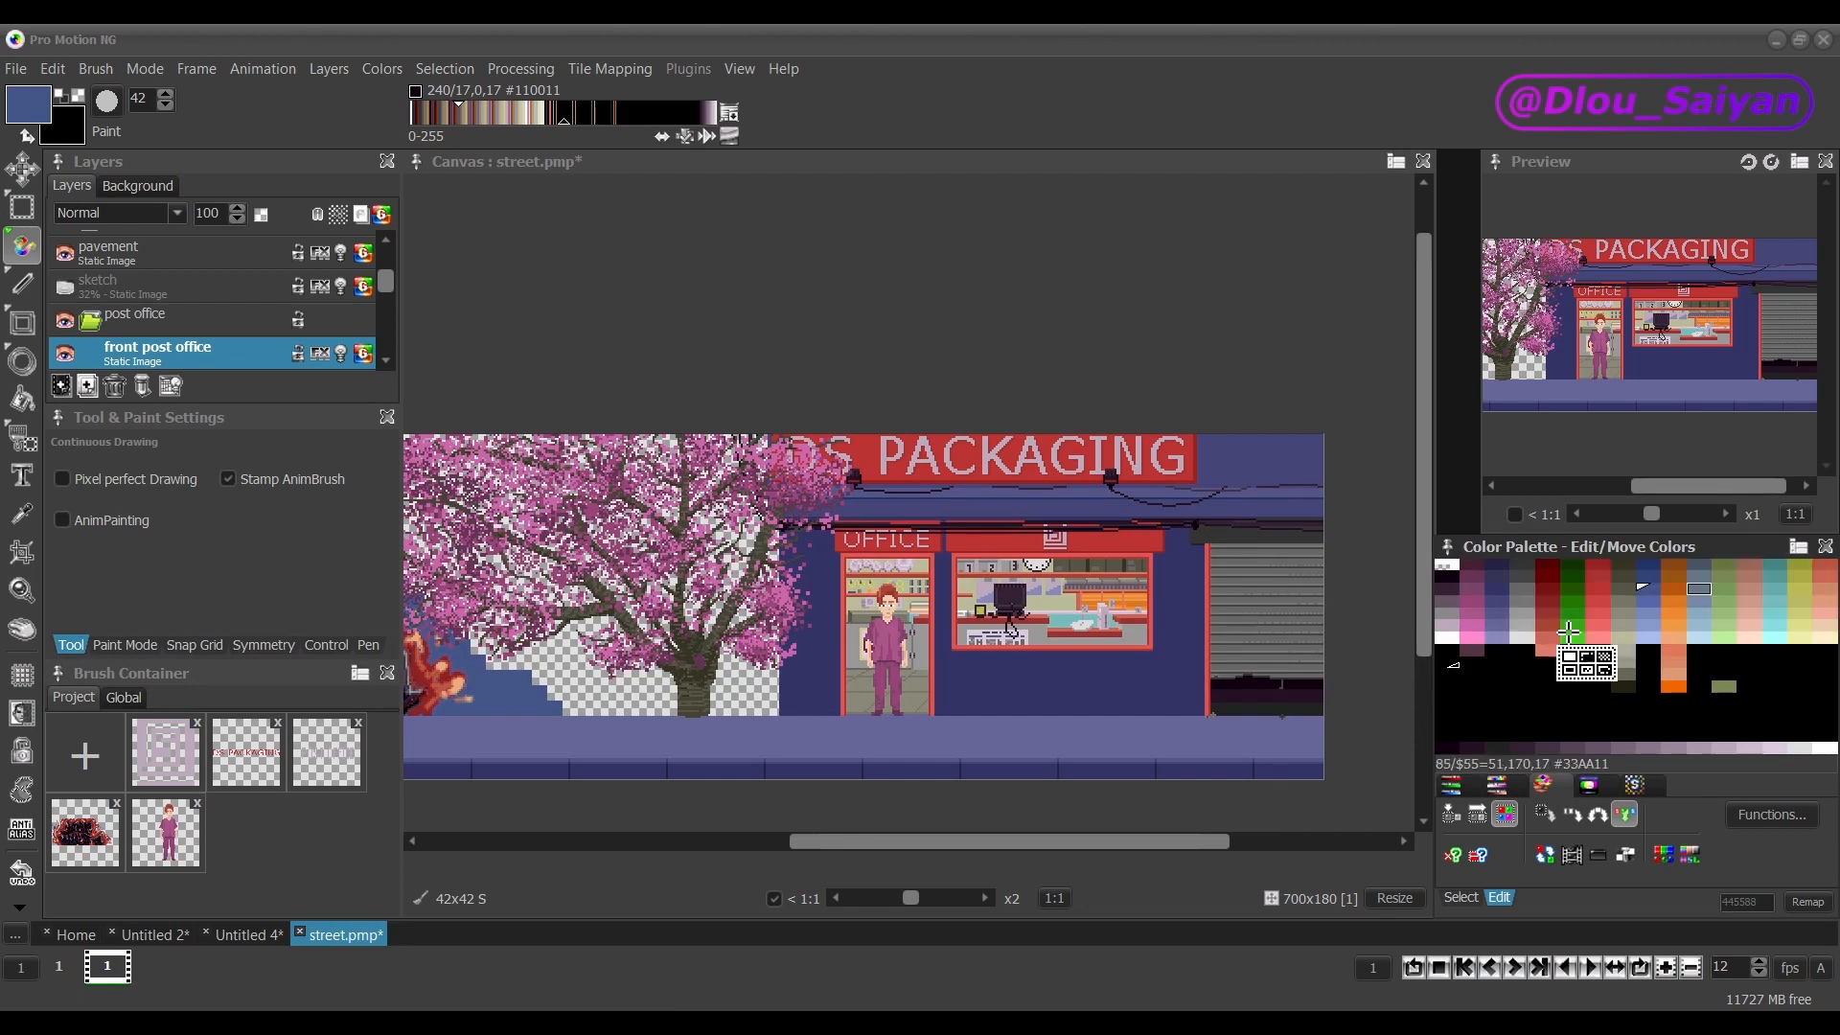
Pick a teal and a tan directly in the Edit palette, painting a large stroke over the storefront with each.
click(1766, 584)
mouse_move(1054, 580)
mouse_down()
mouse_move(901, 737)
mouse_move(1131, 661)
mouse_up()
click(1749, 587)
mouse_move(1217, 607)
mouse_down()
mouse_move(795, 565)
mouse_move(766, 661)
mouse_up()
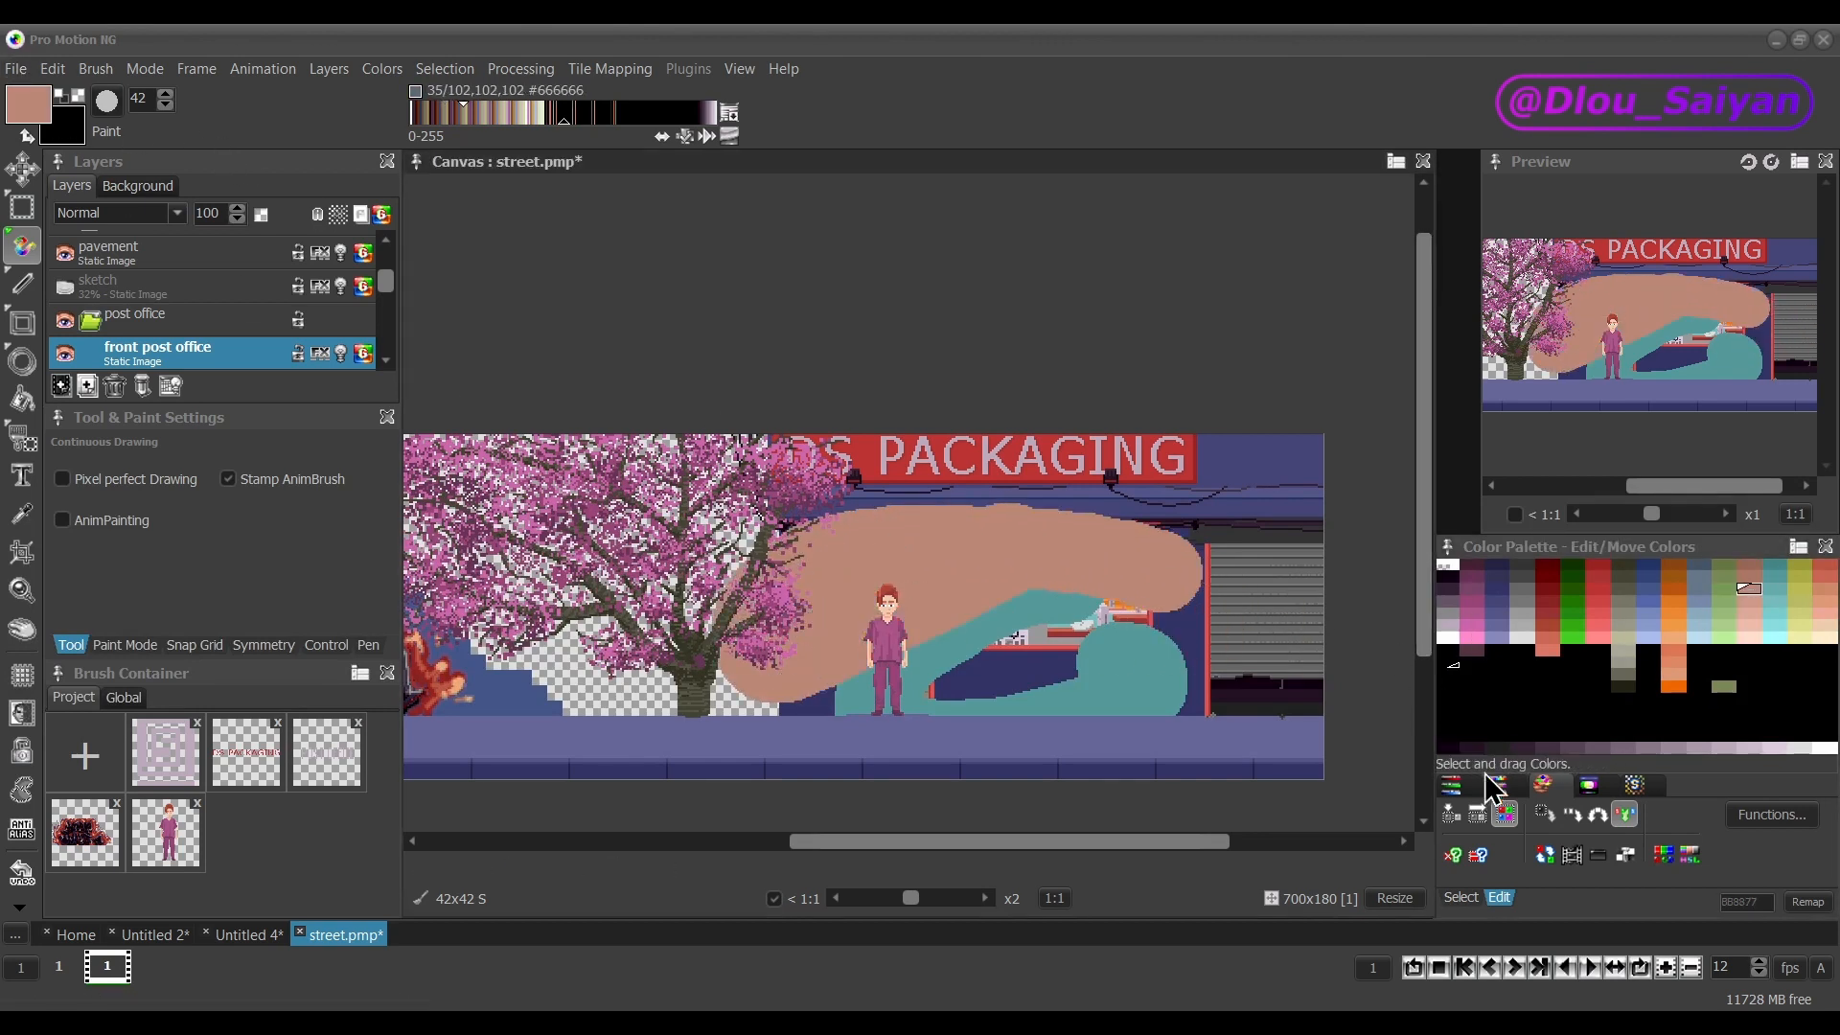
Pick the light peach EEBBAA in the Edit palette and paint a large patch over the post office window.
click(1460, 897)
click(1499, 897)
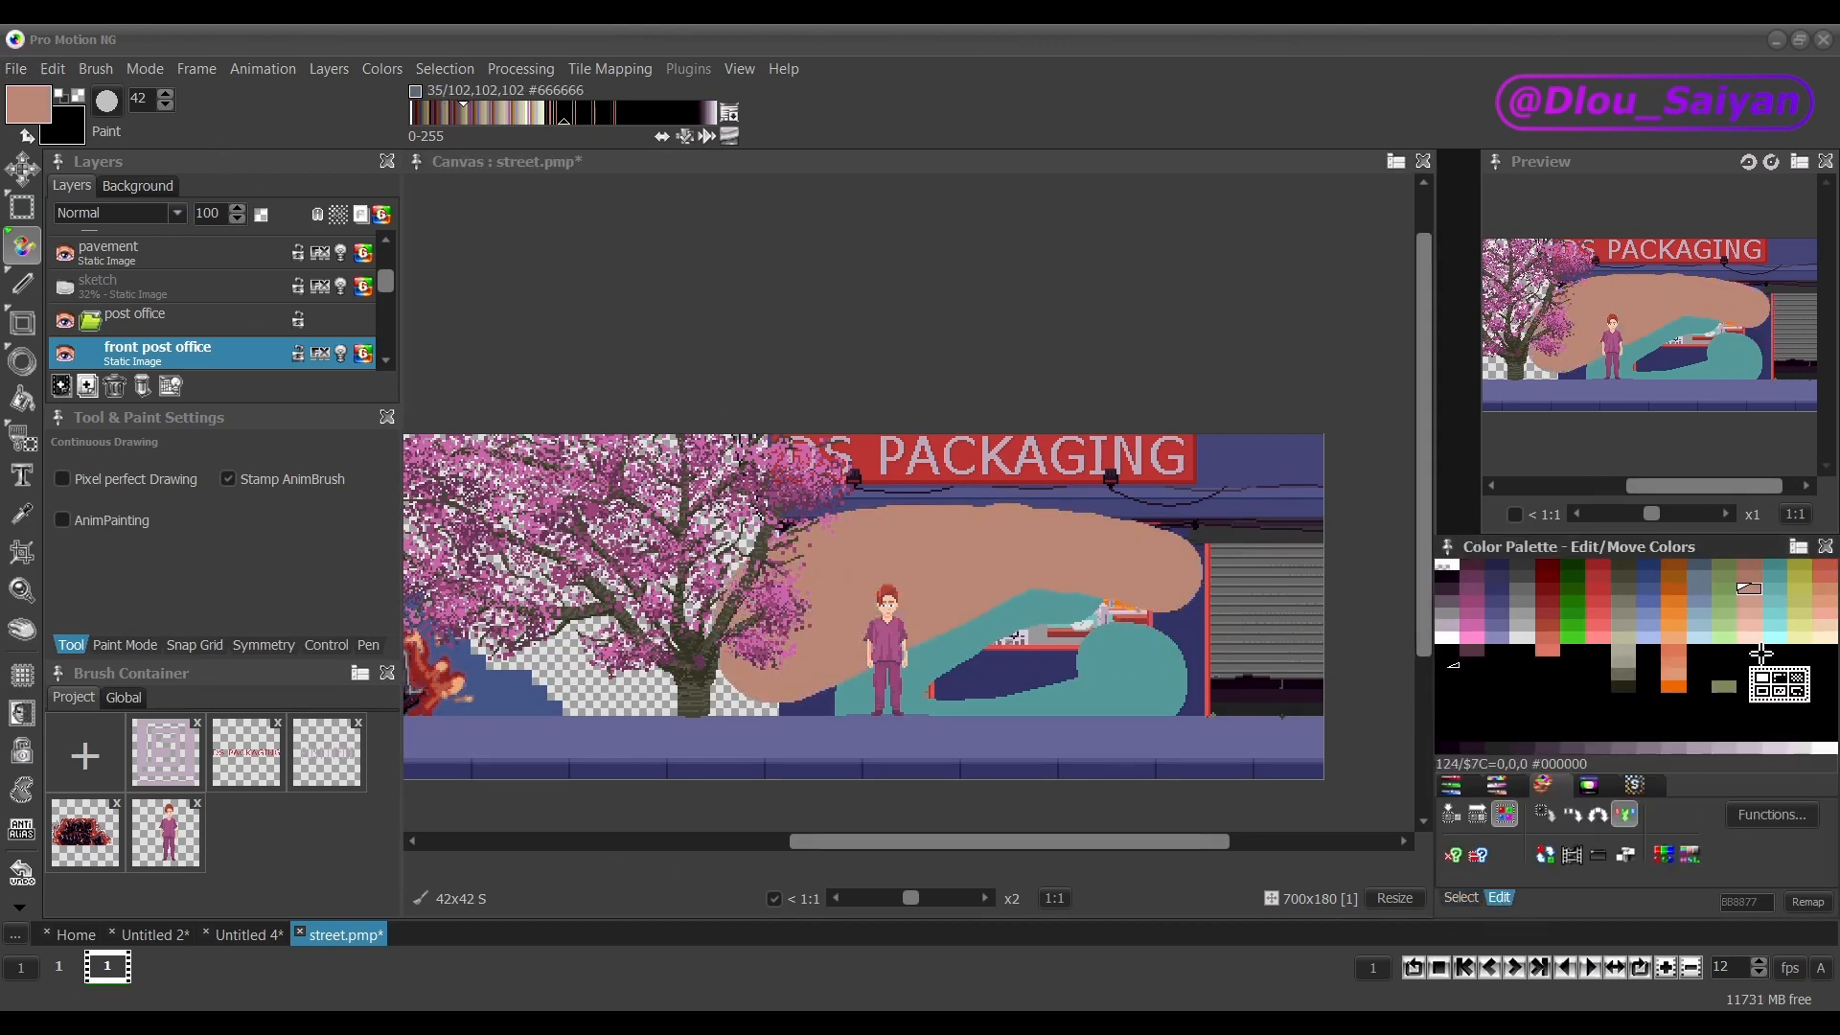
click(1749, 624)
mouse_move(1145, 642)
mouse_down()
mouse_move(1021, 675)
mouse_move(987, 599)
mouse_move(1016, 653)
mouse_up()
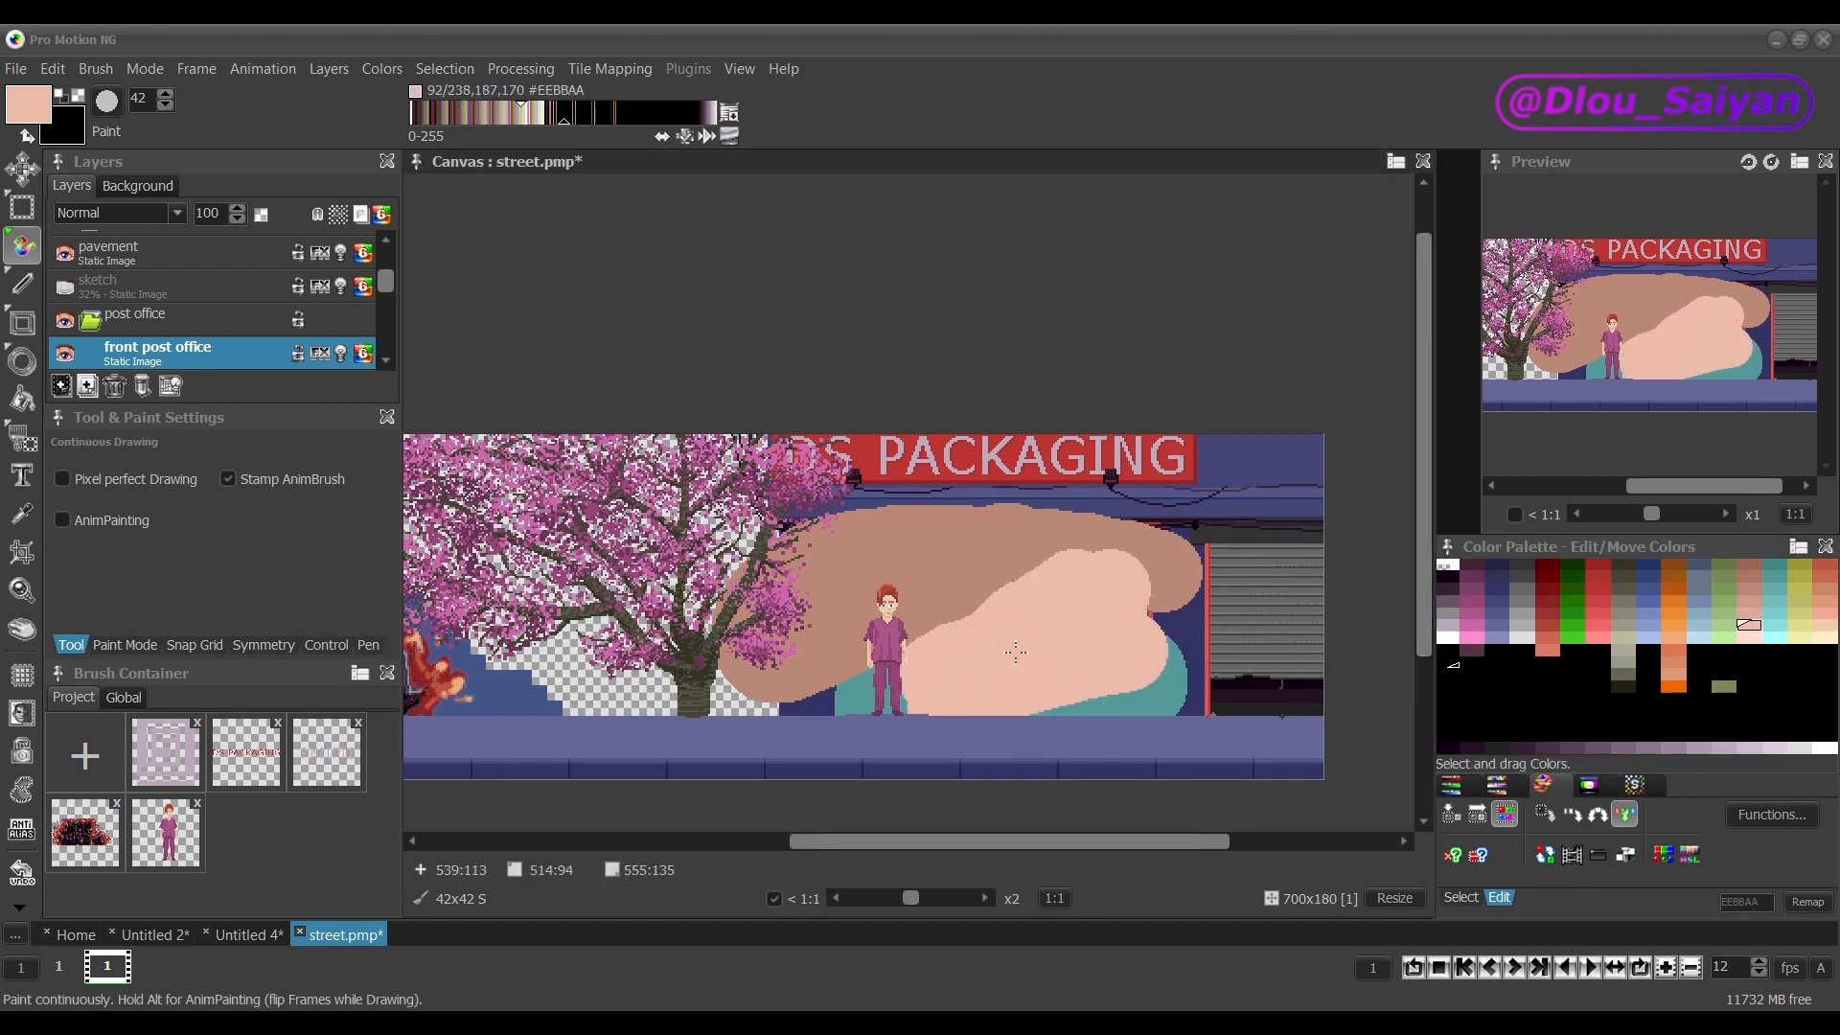
Undo the peach, tan and teal paint strokes over the storefront.
key(ctrl+z)
key(ctrl+z)
key(ctrl+z)
key(ctrl+z)
key(ctrl+z)
key(ctrl+z)
key(ctrl+z)
key(ctrl+z)
key(ctrl+z)
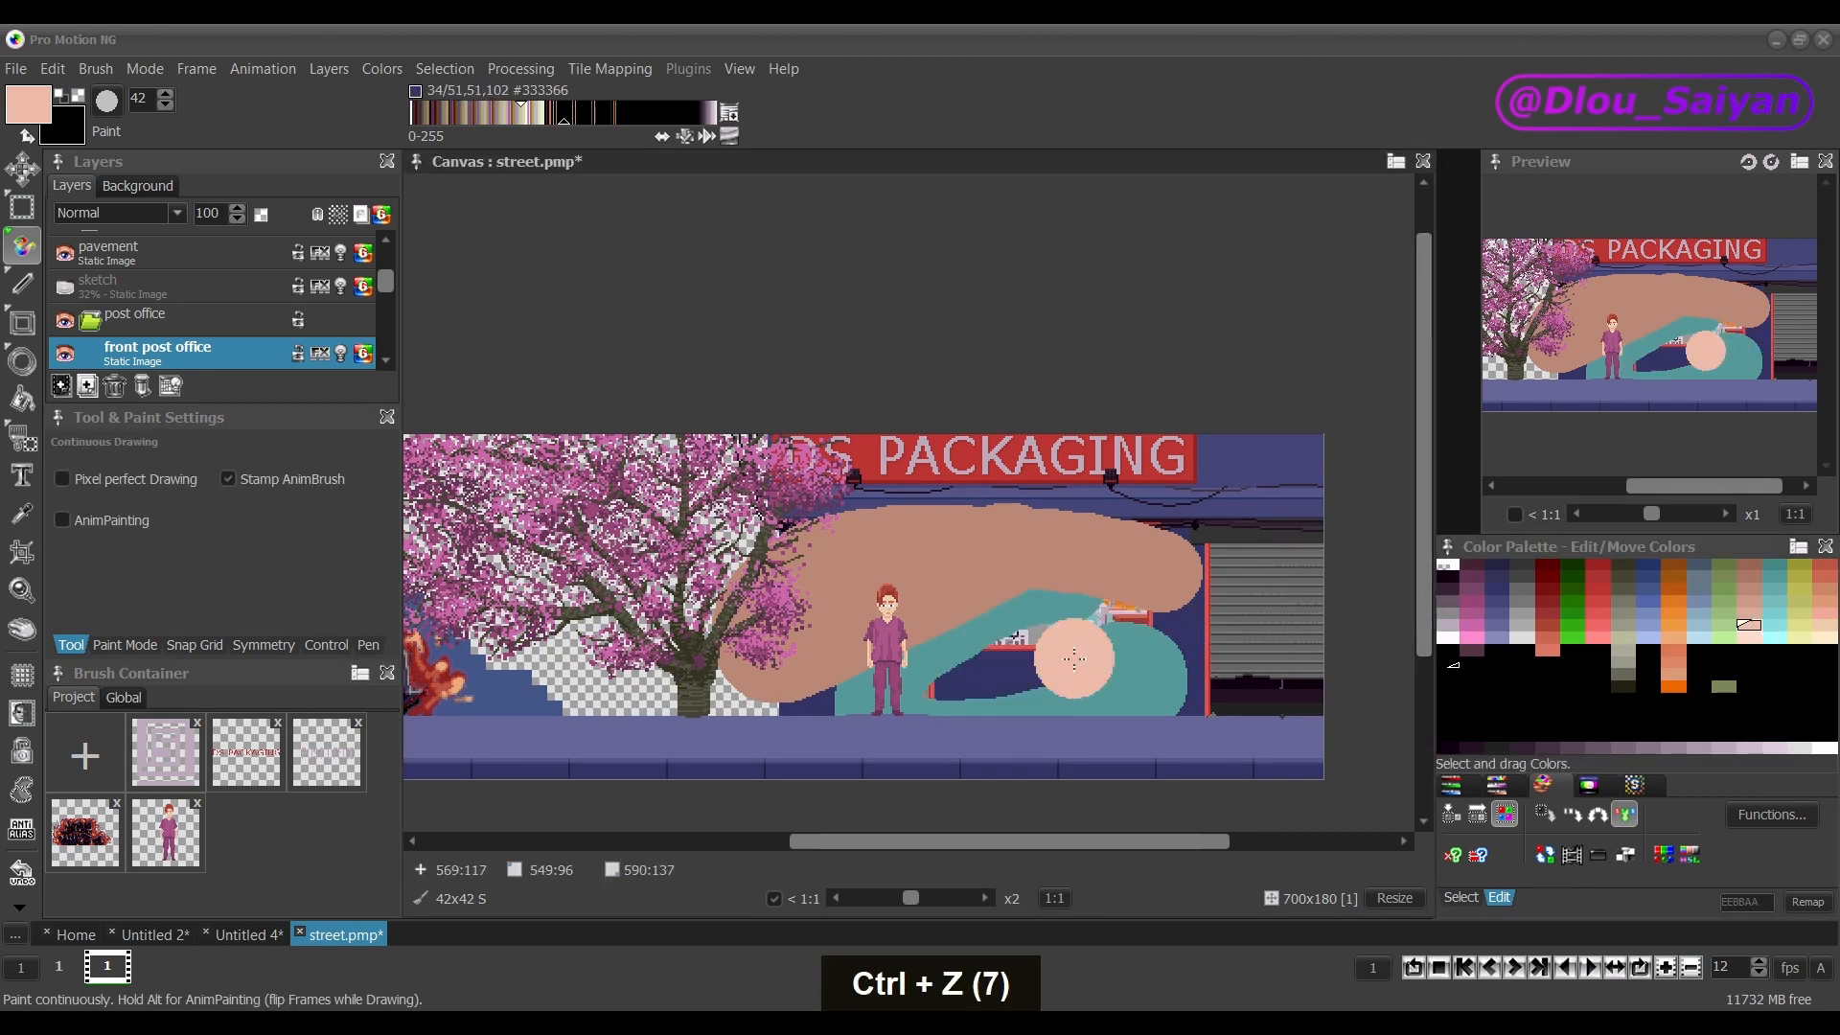
Enable Auto activate Color Edit, try picking BB3333, EE8833 and 88AA66 in the palette's Select mode, and return to Edit mode.
click(1800, 551)
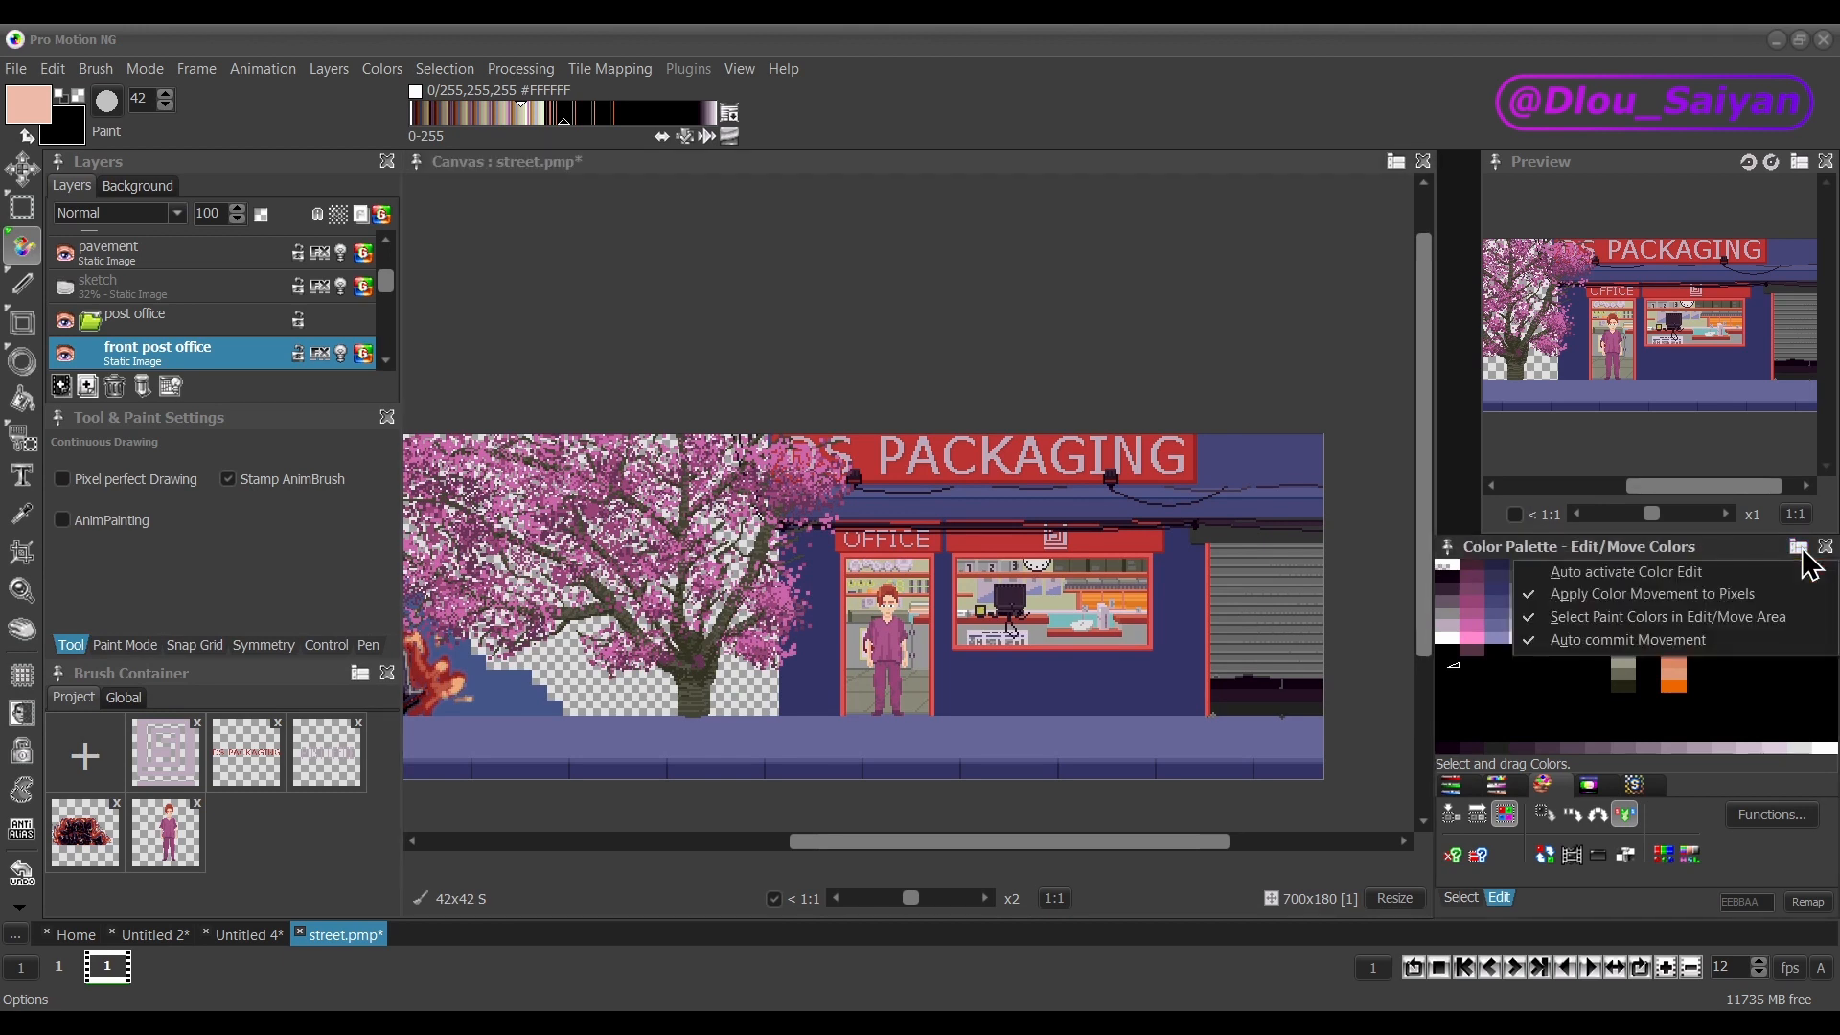
click(1631, 573)
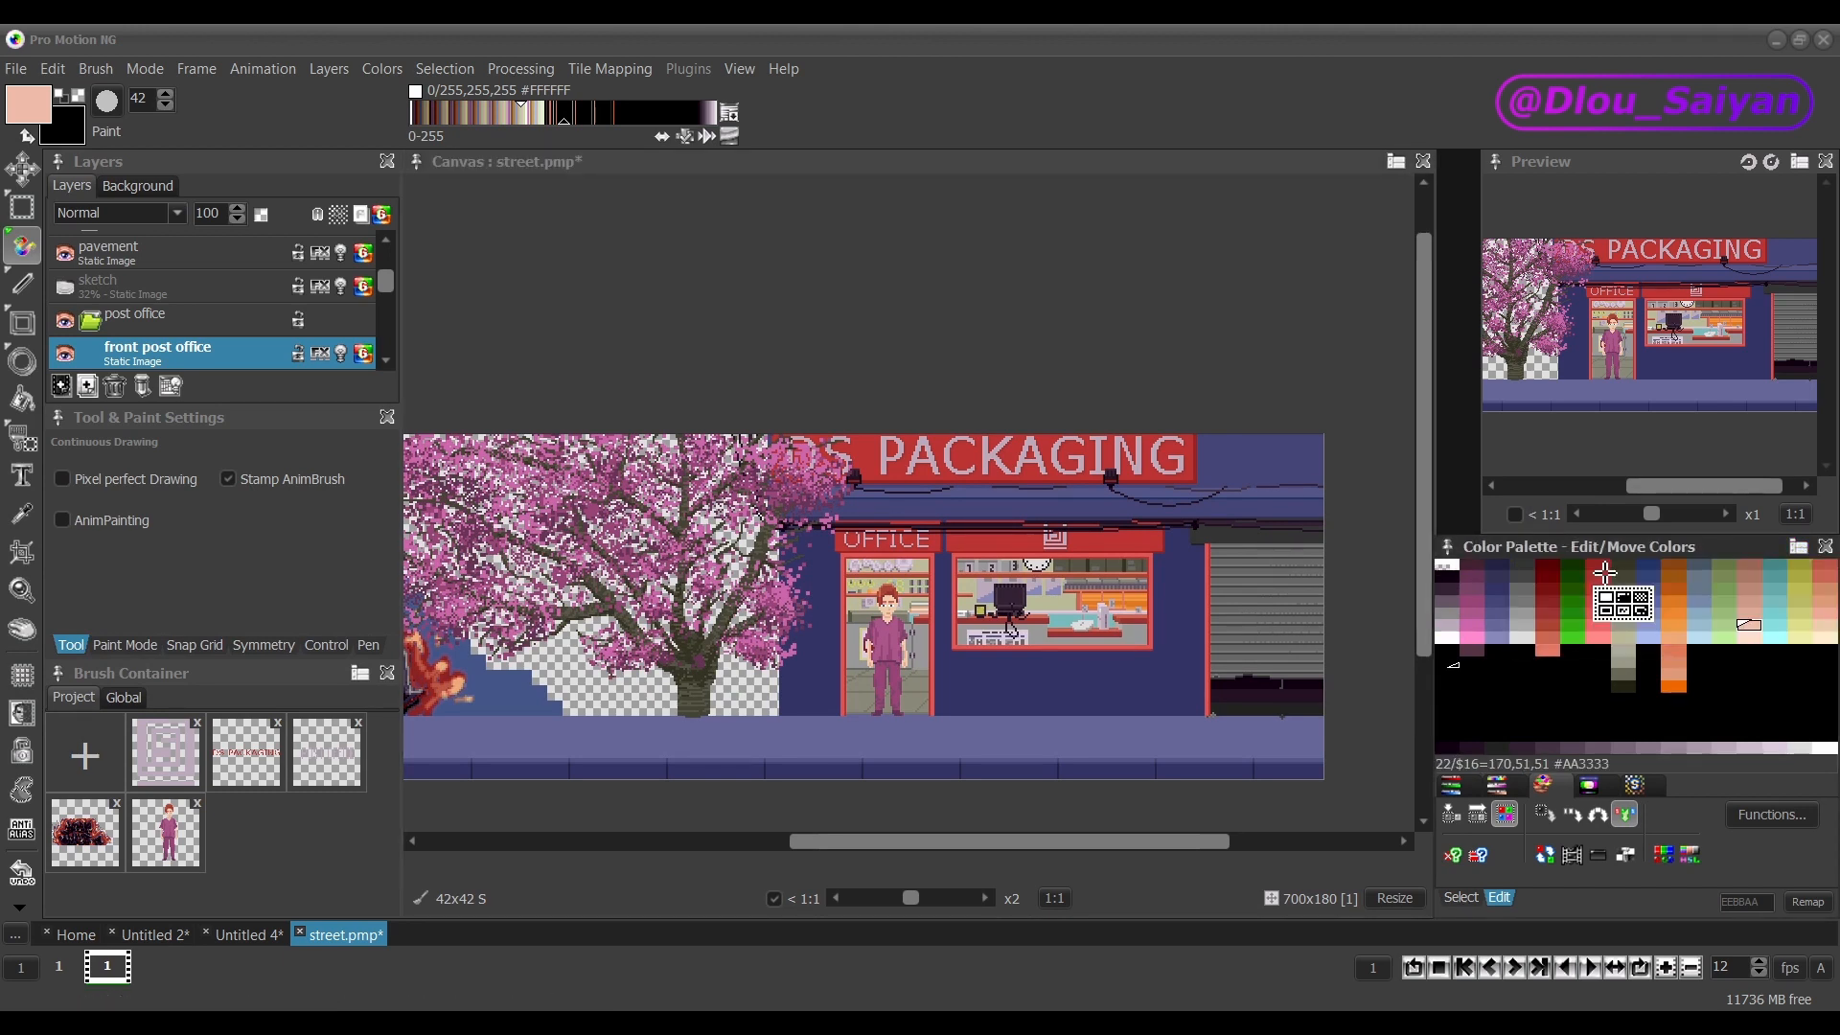
click(1672, 601)
click(1463, 897)
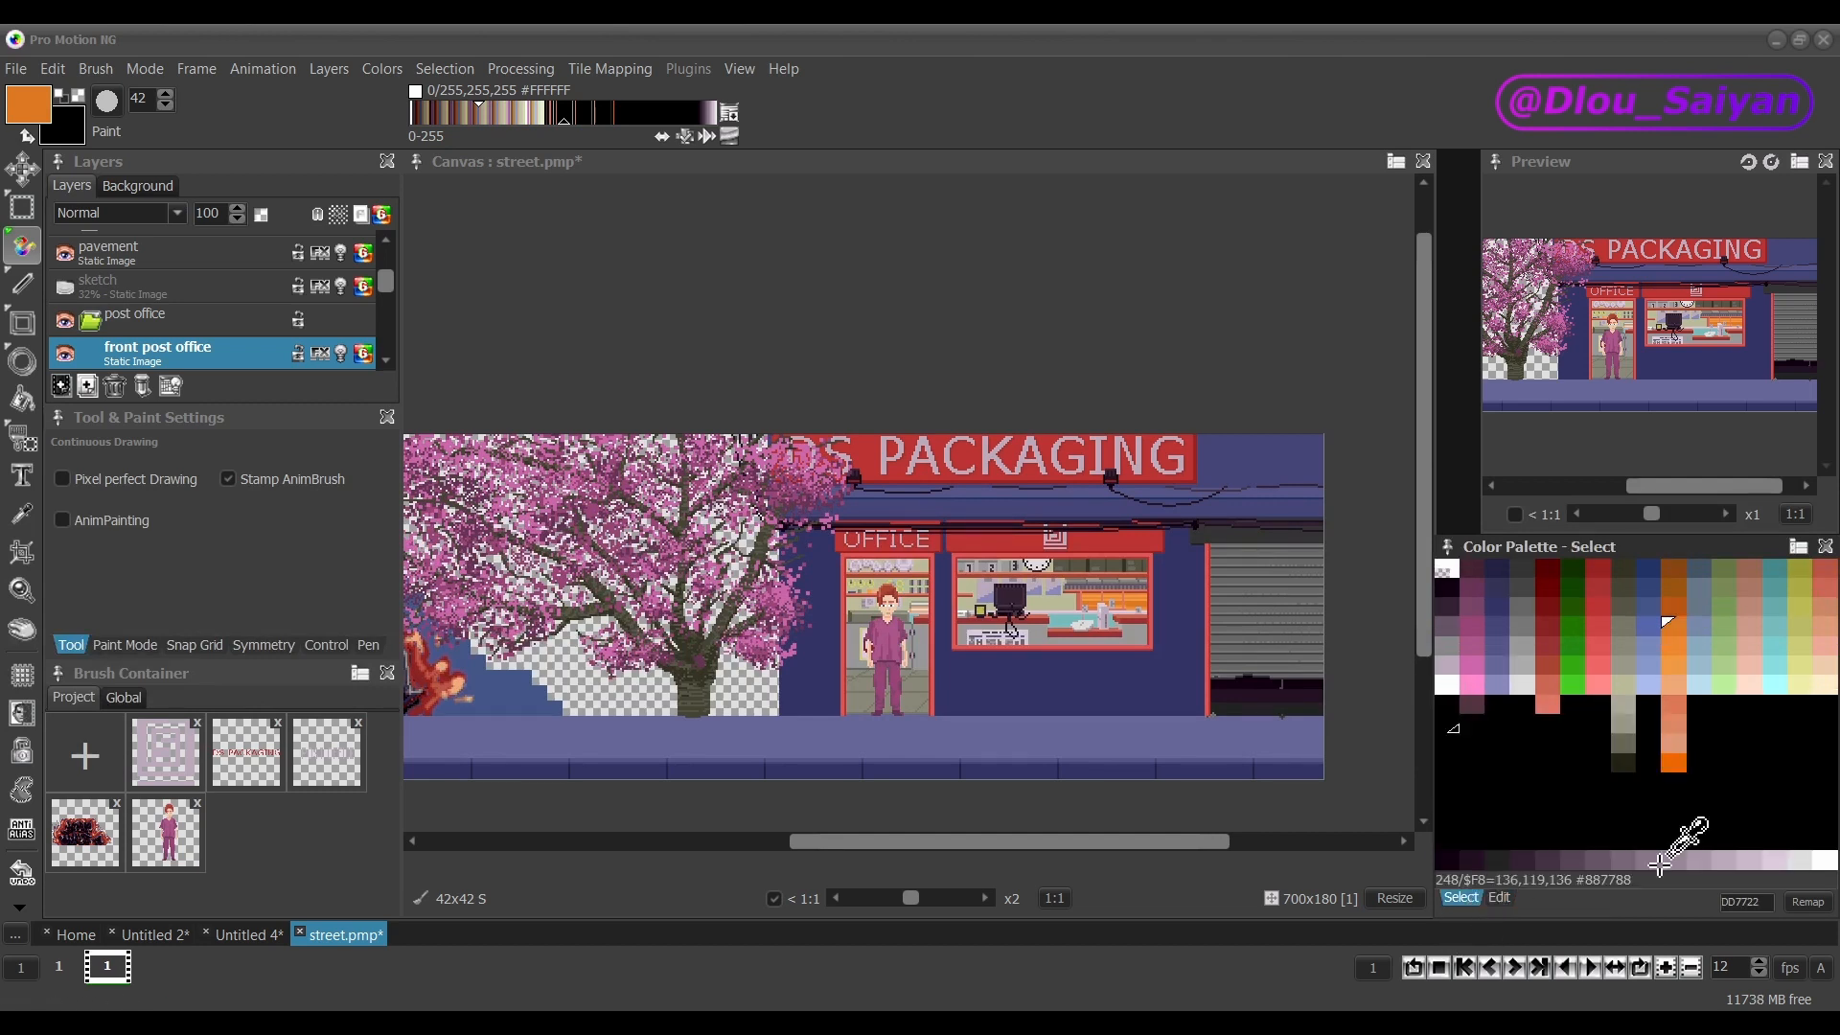
click(1551, 632)
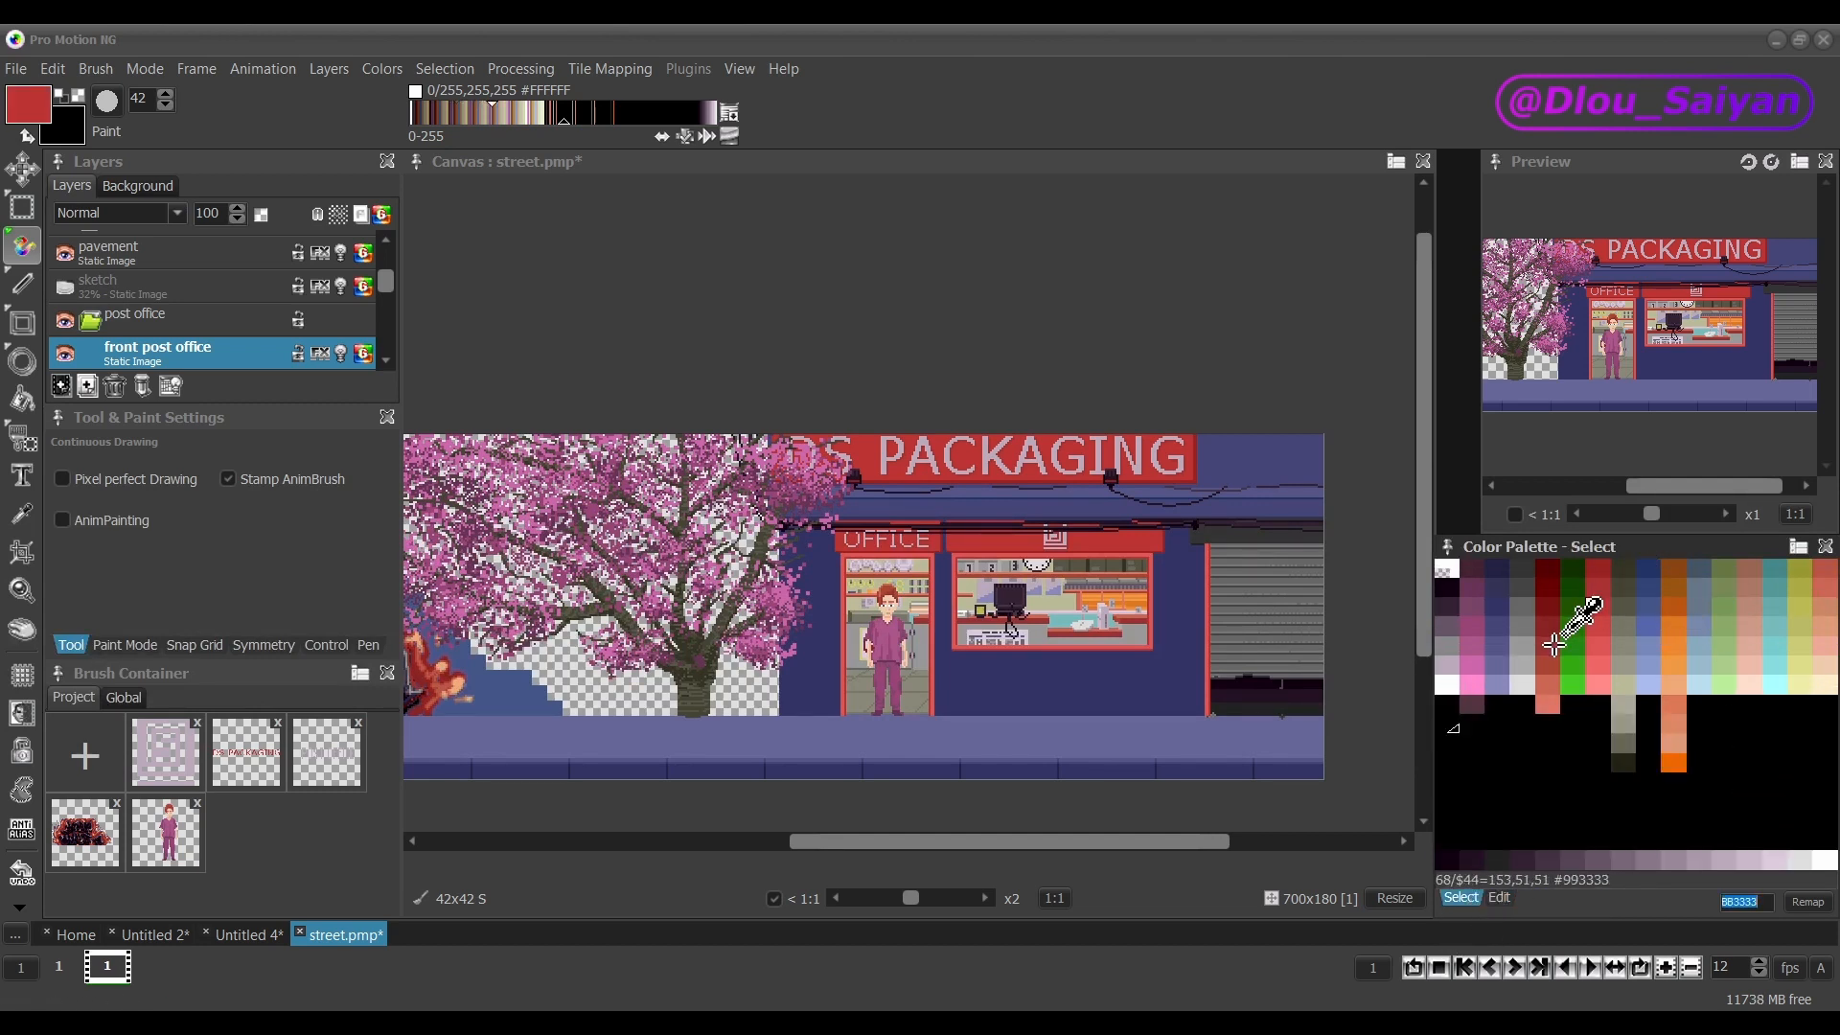
click(1677, 645)
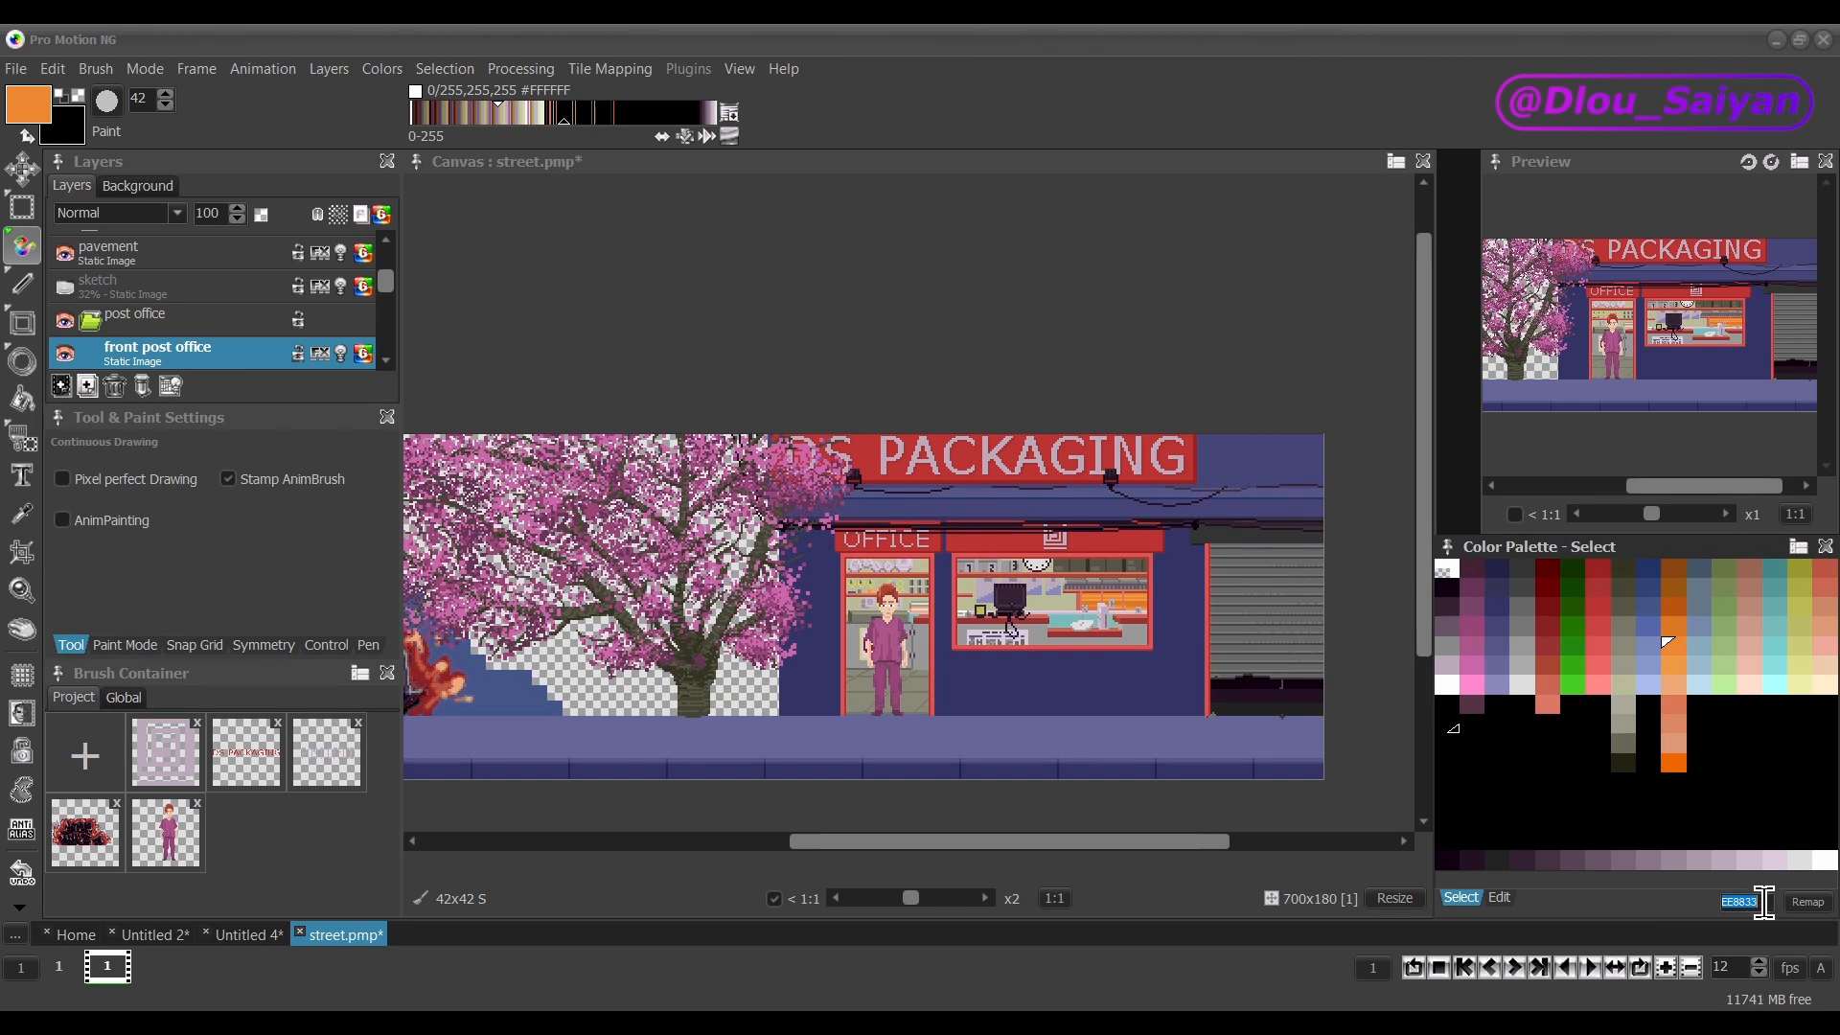
click(1724, 627)
click(1498, 898)
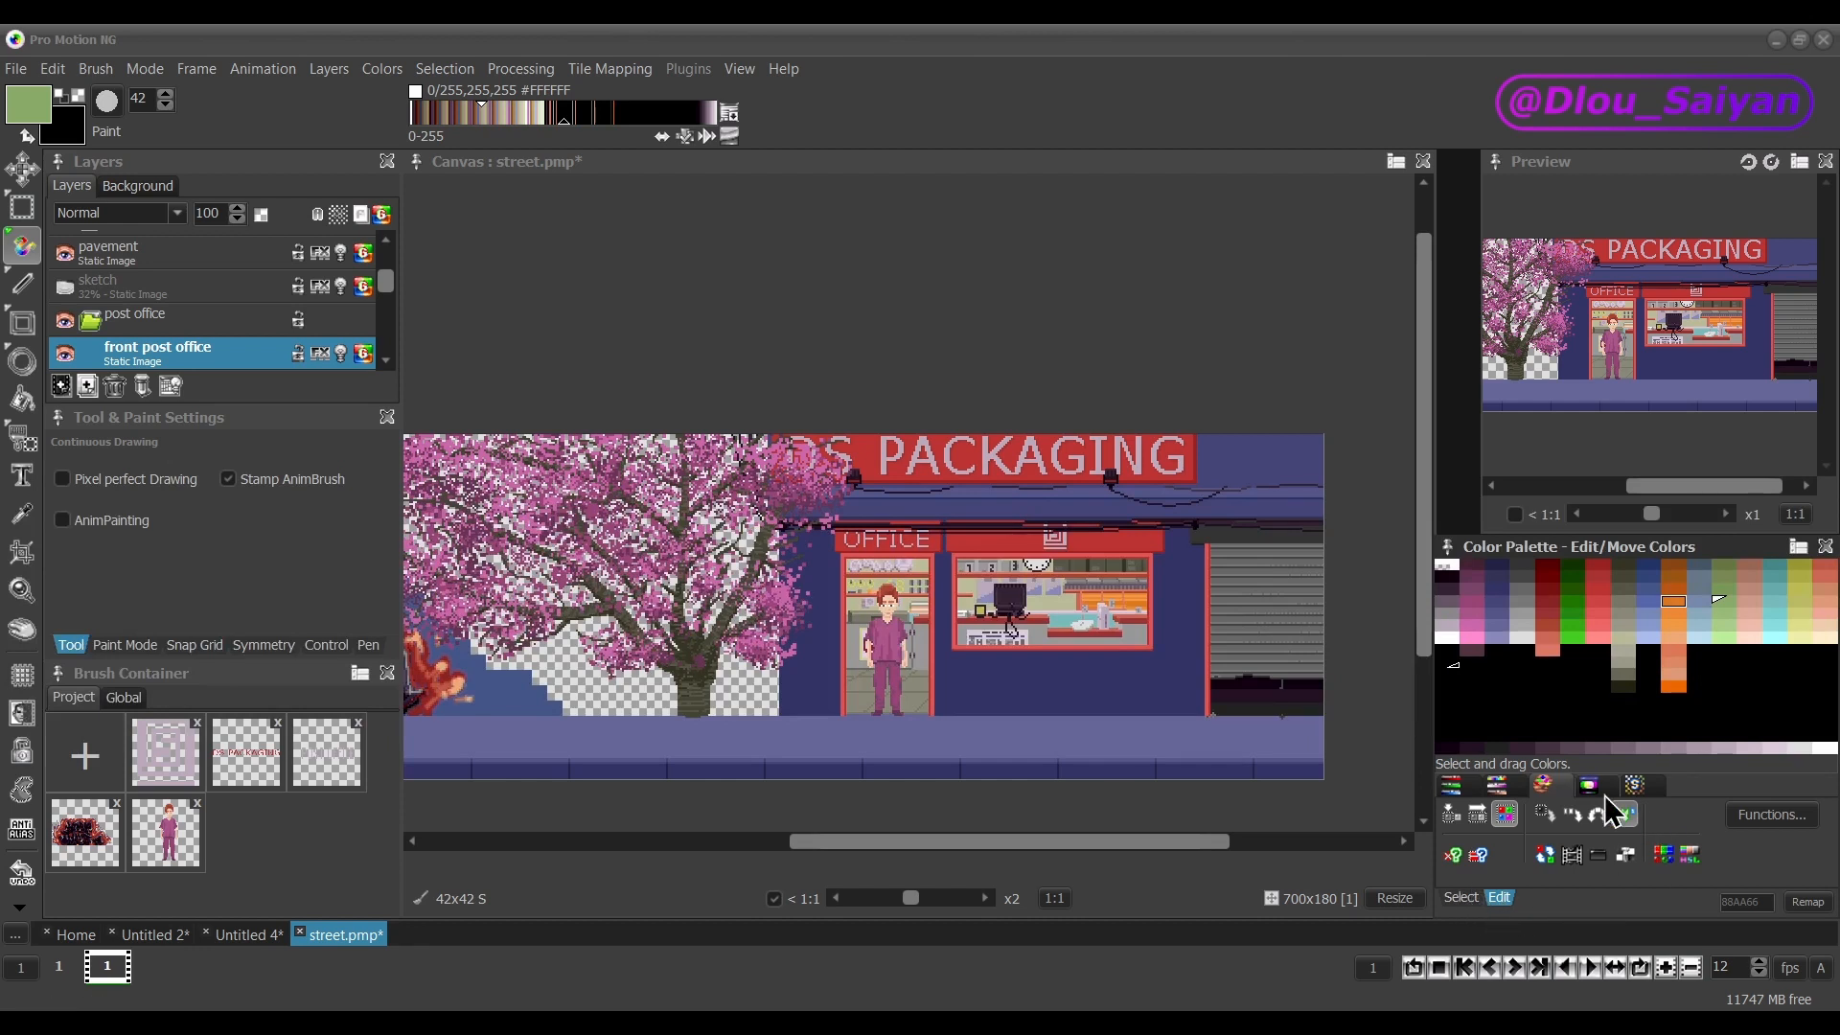
Mark the palette colors that the image does not use, inspect them, and clear the marking.
click(1451, 855)
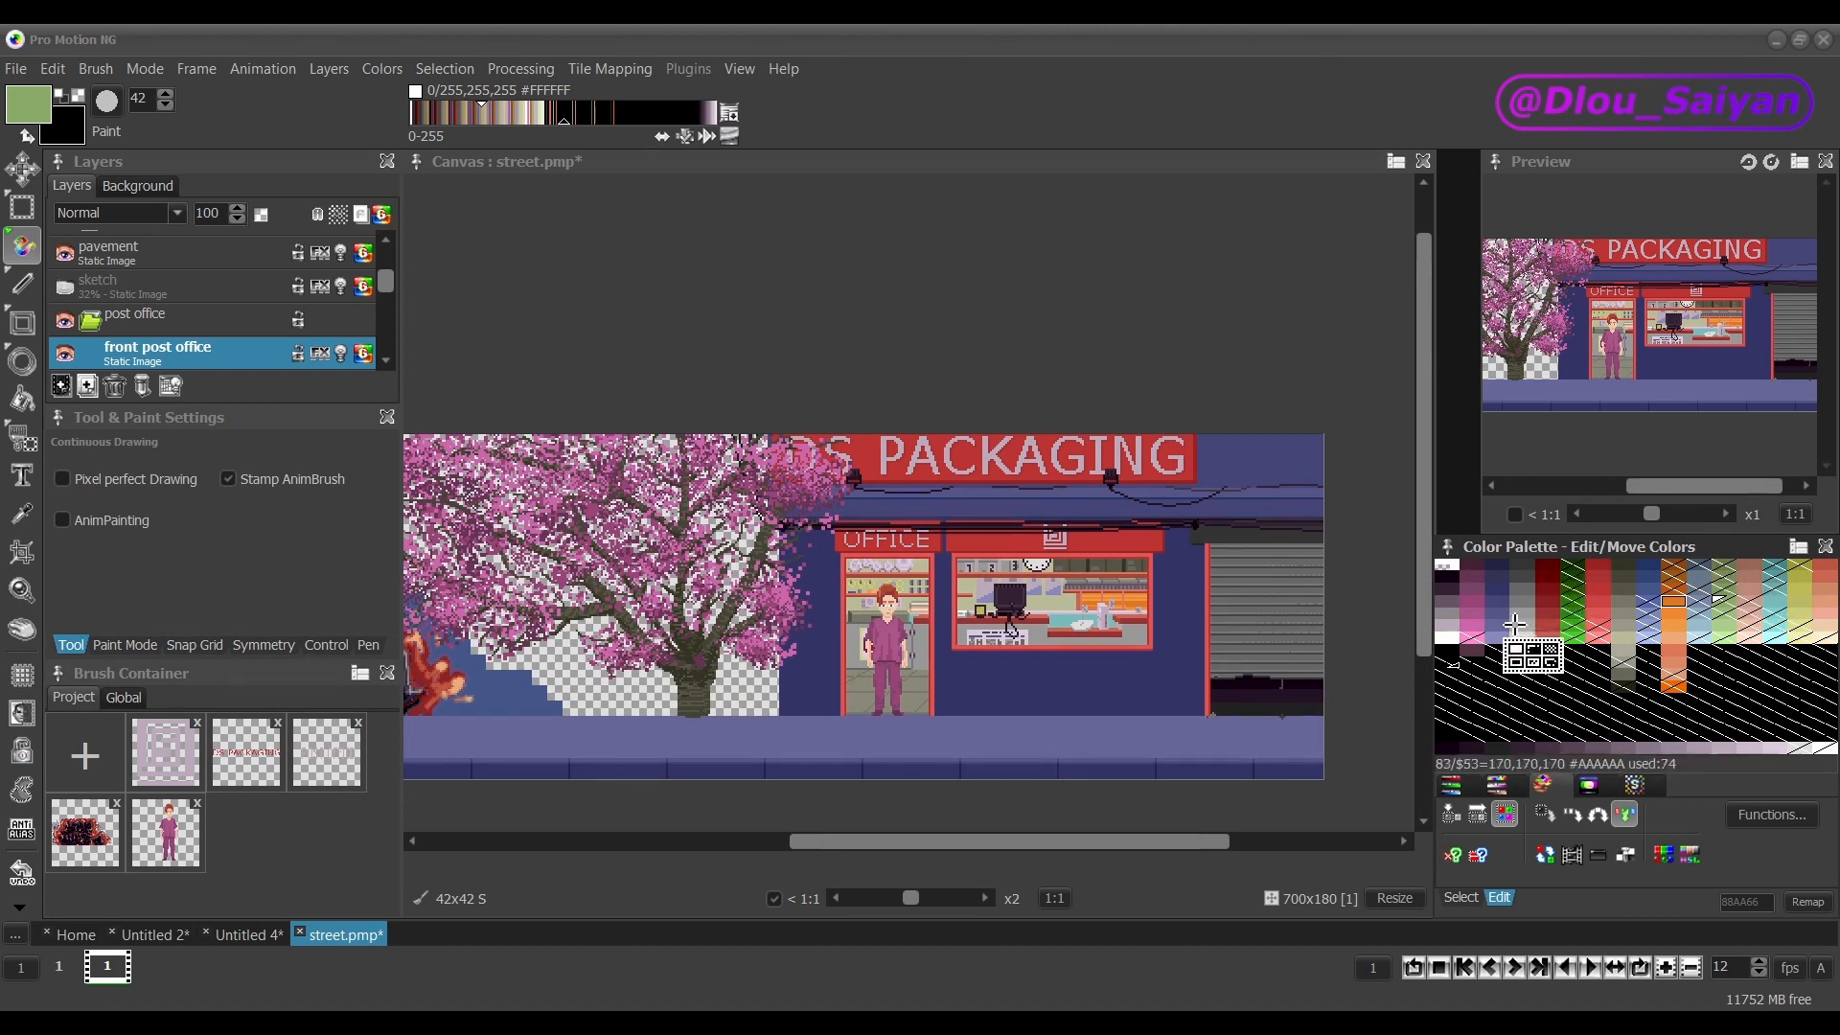
drag(1669, 671, 1670, 673)
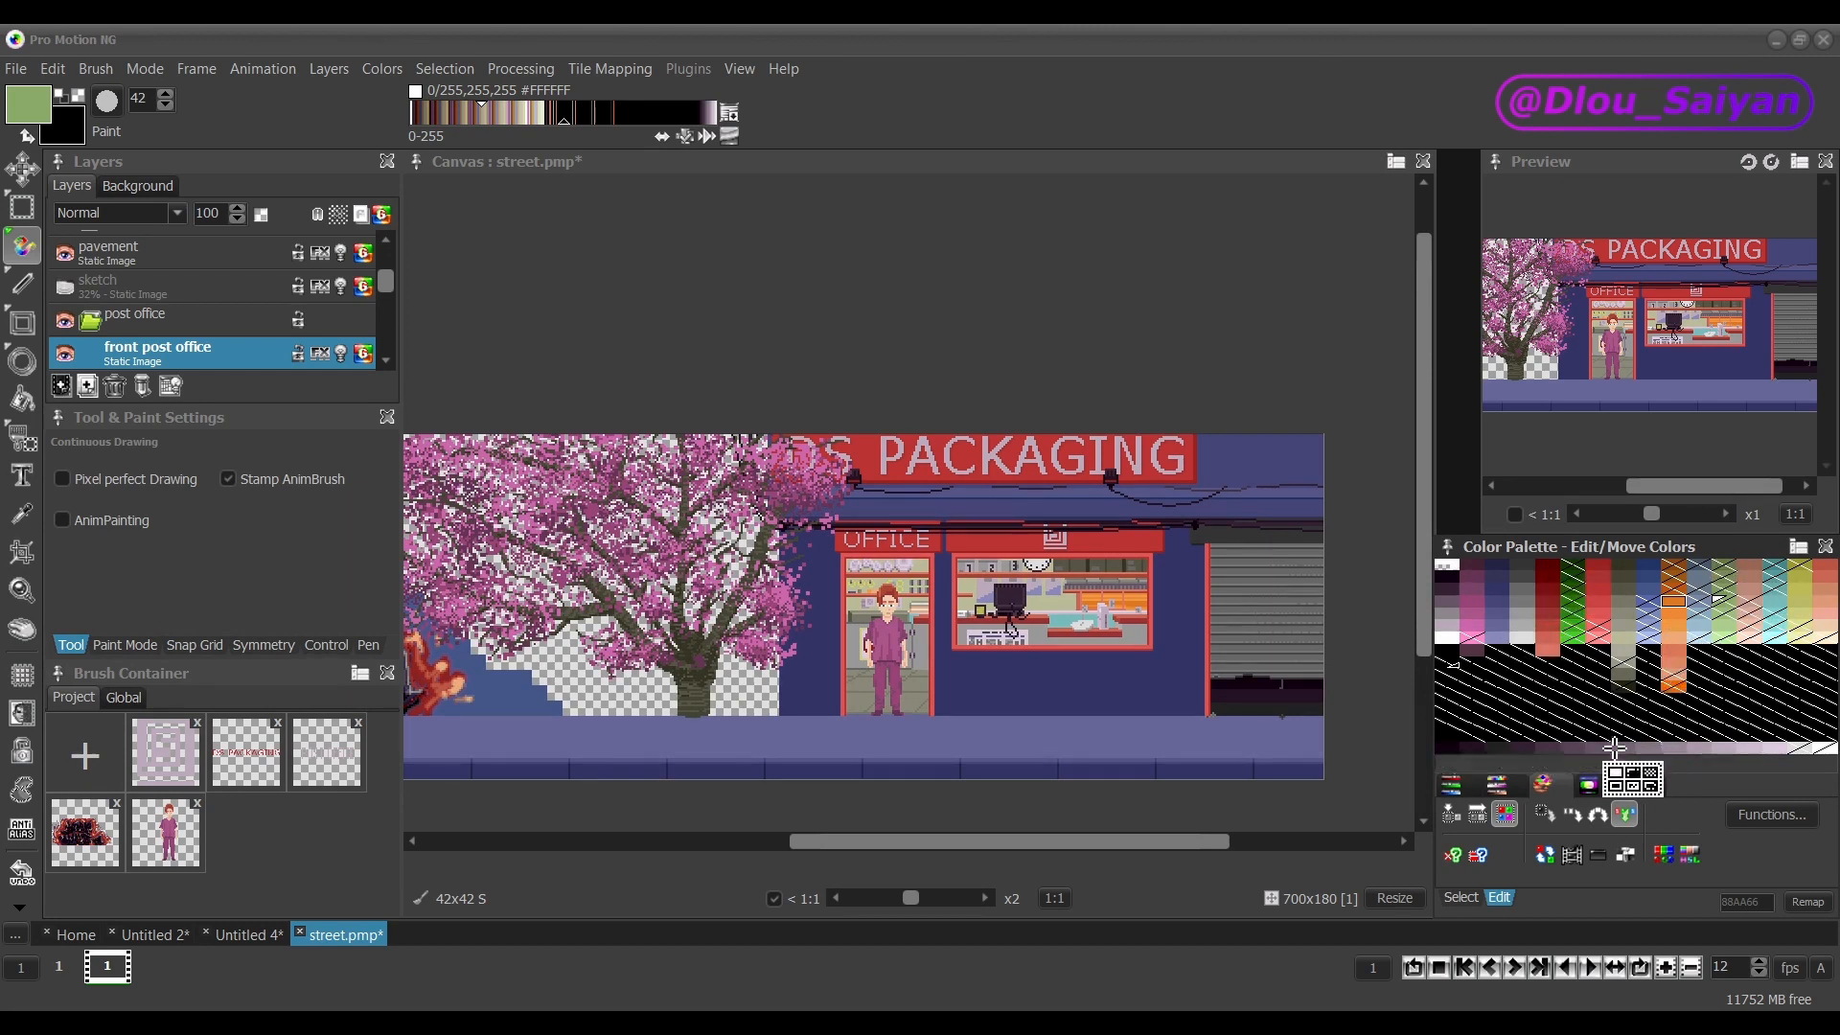
click(1454, 857)
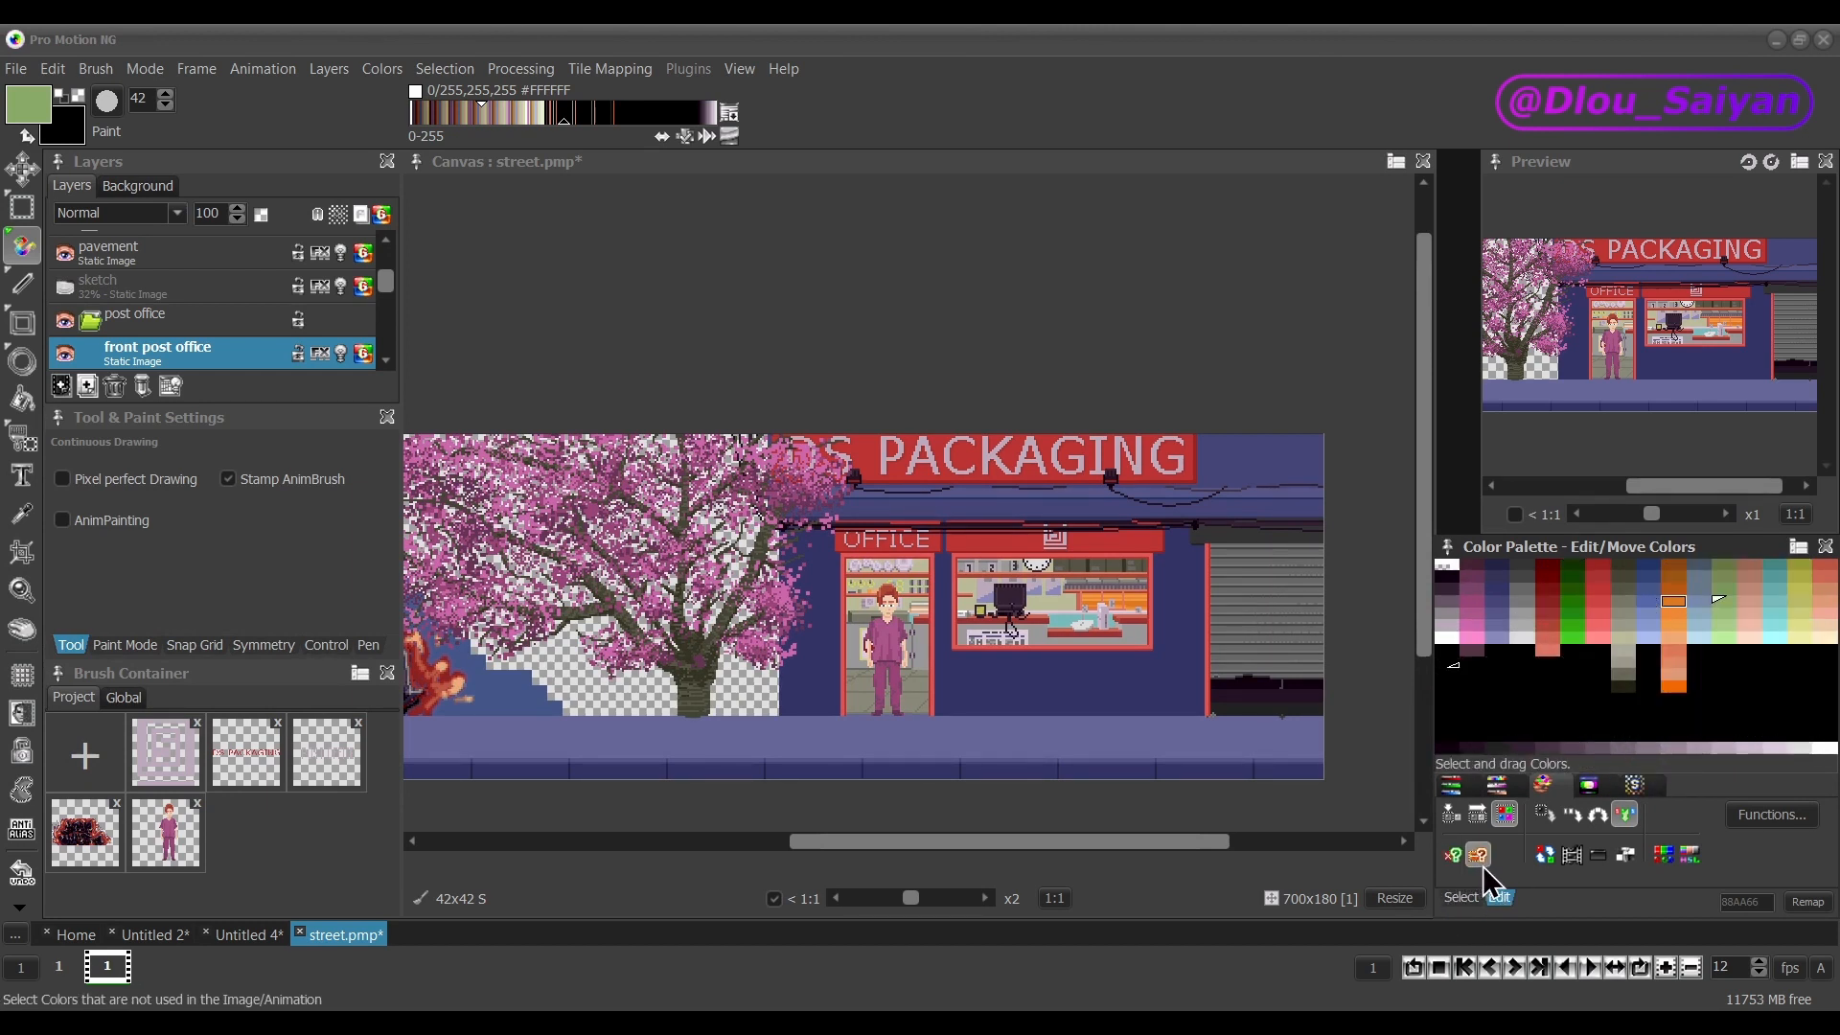
Select the colors not used in the image, try moving the selection lower in the palette, undo the move, and deselect.
click(1478, 855)
click(1478, 859)
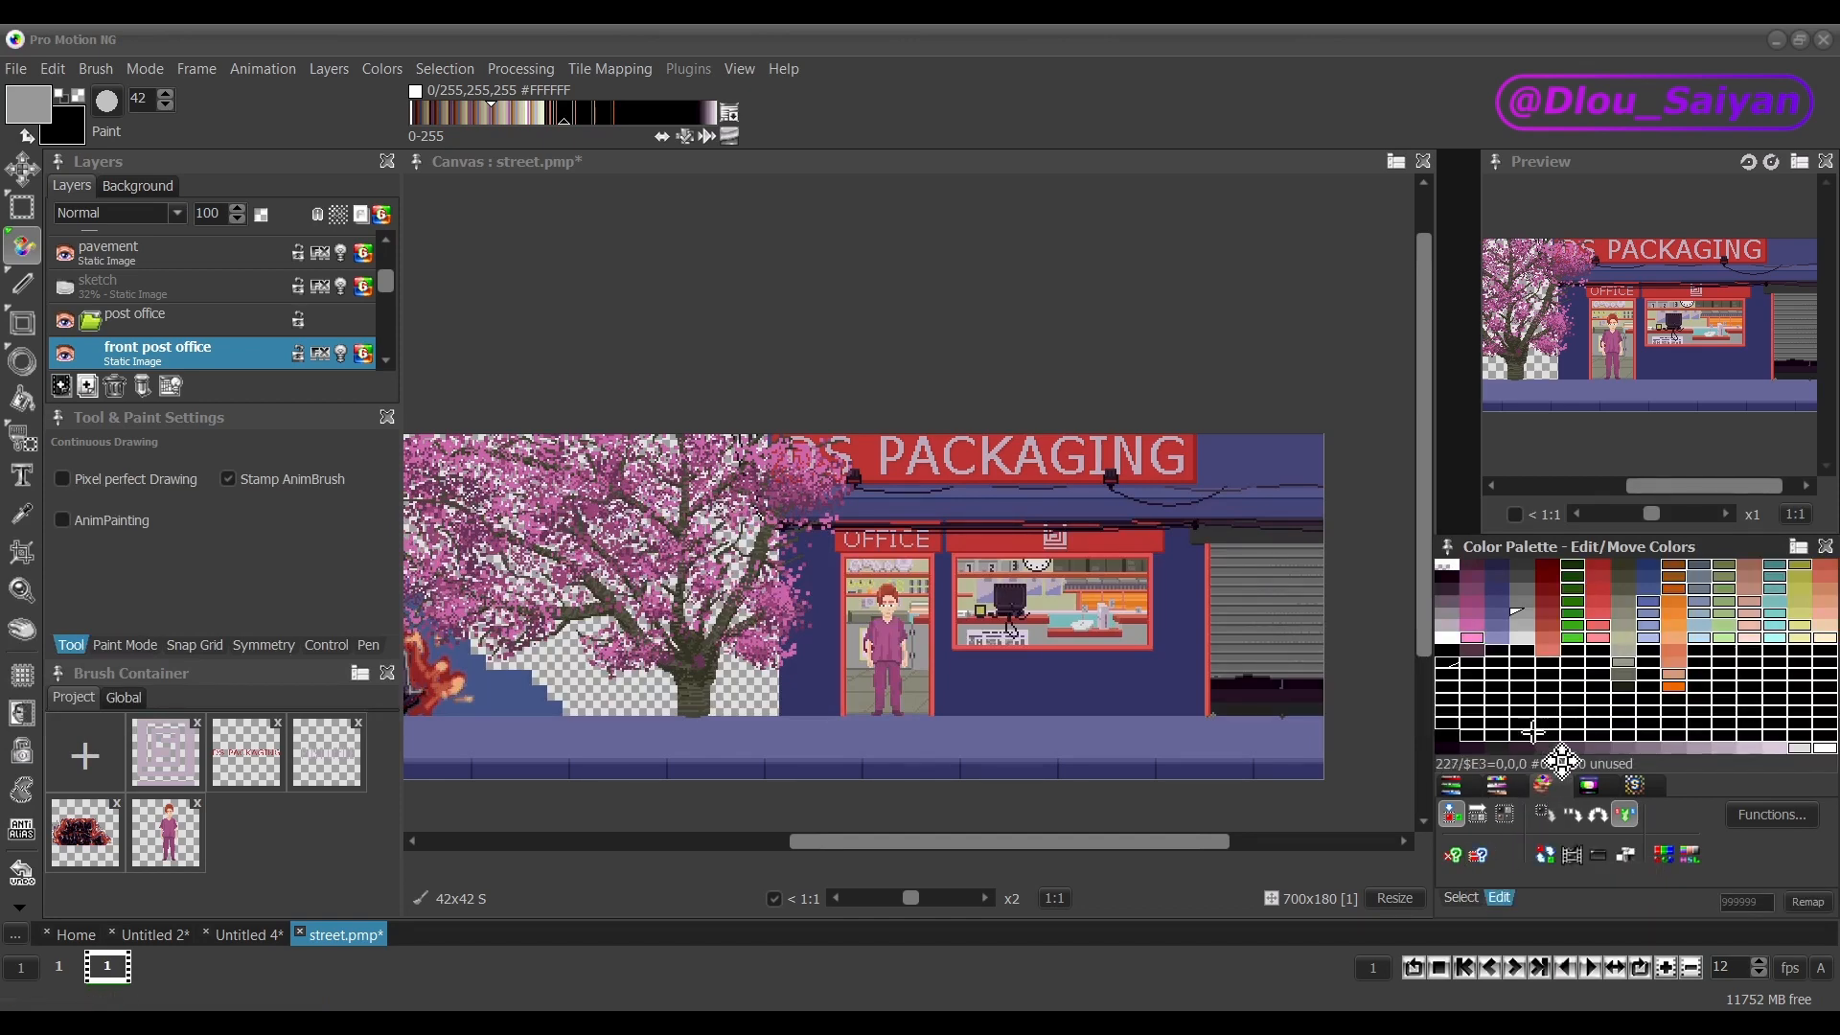
drag(1605, 661, 1622, 702)
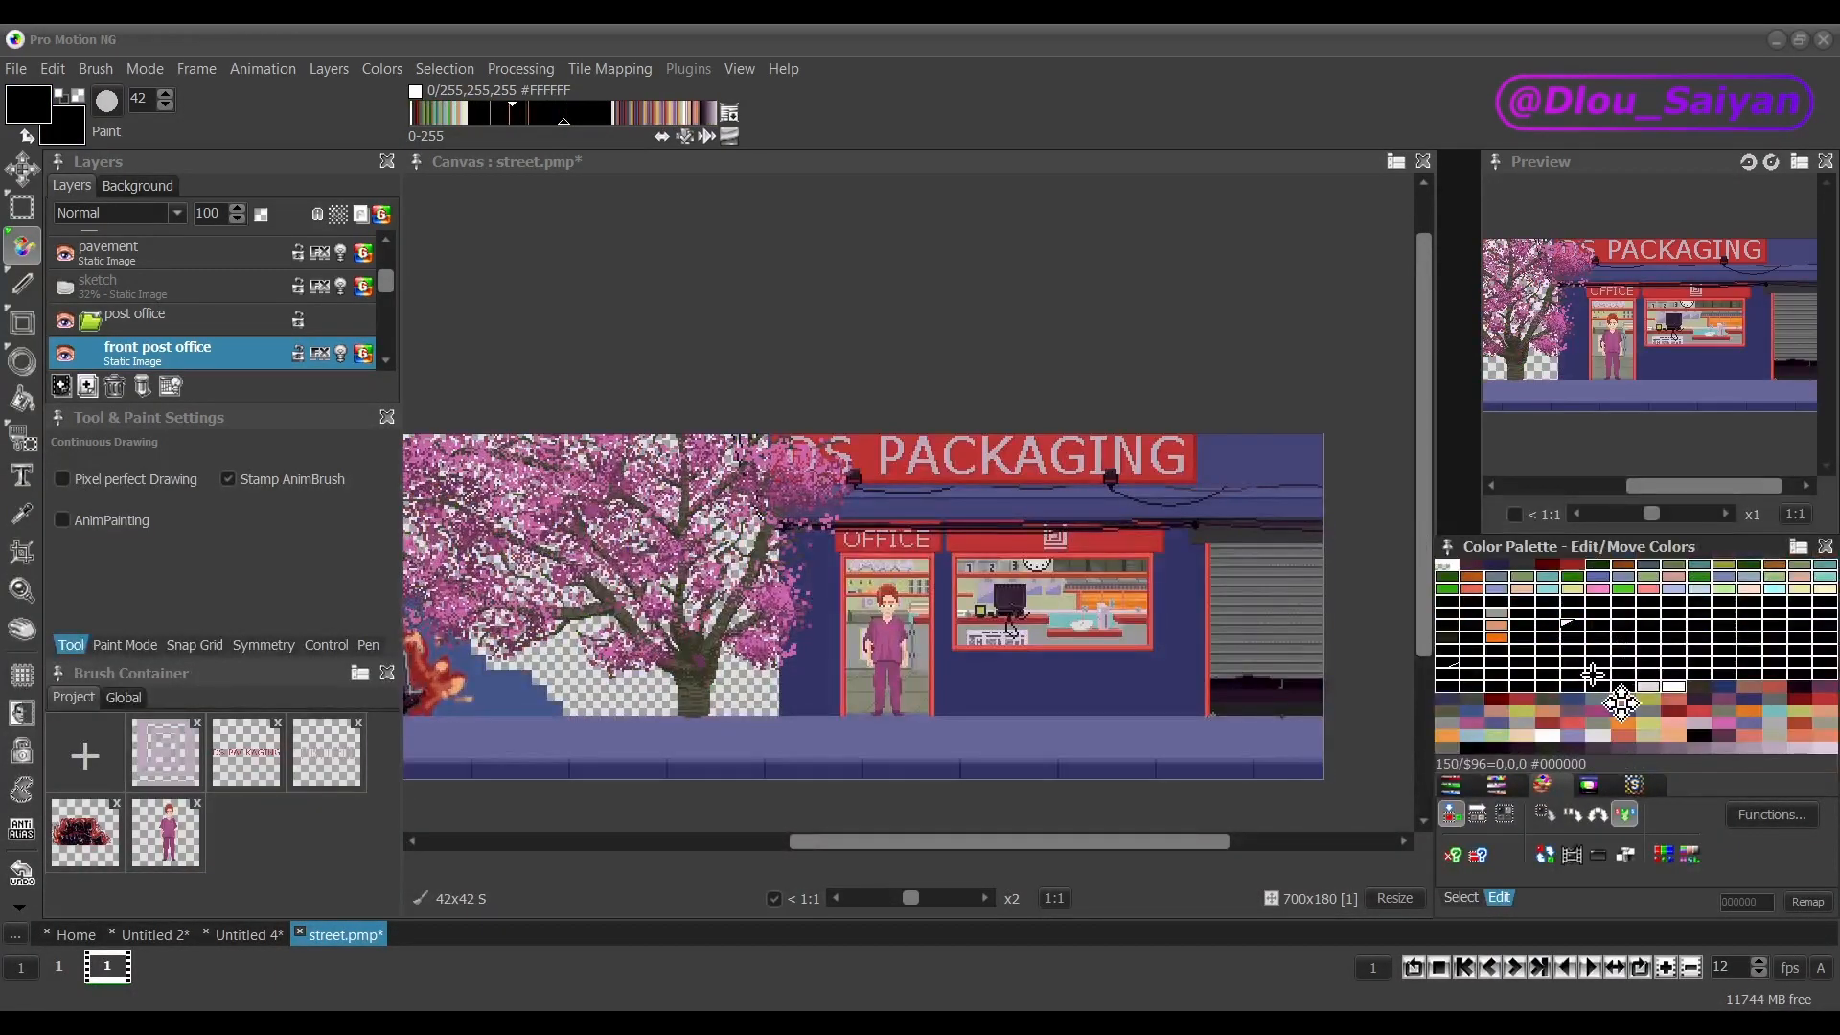
key(ctrl+z)
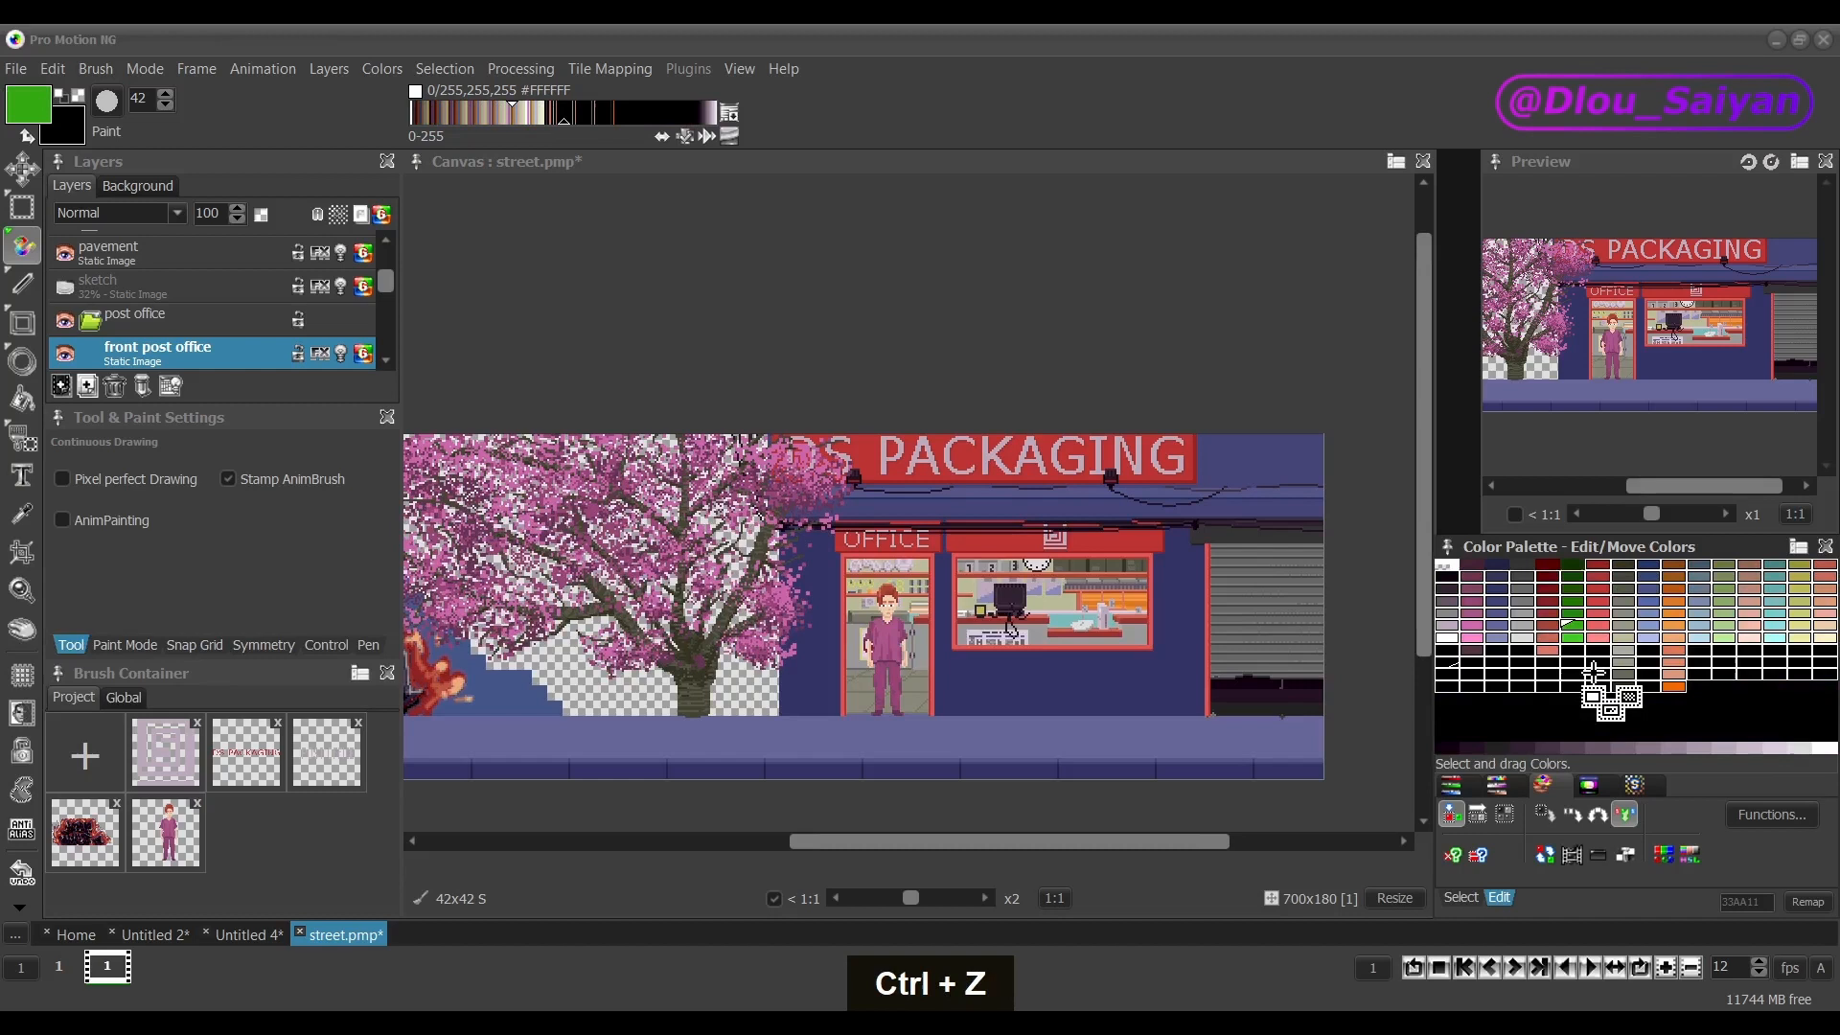
click(1572, 713)
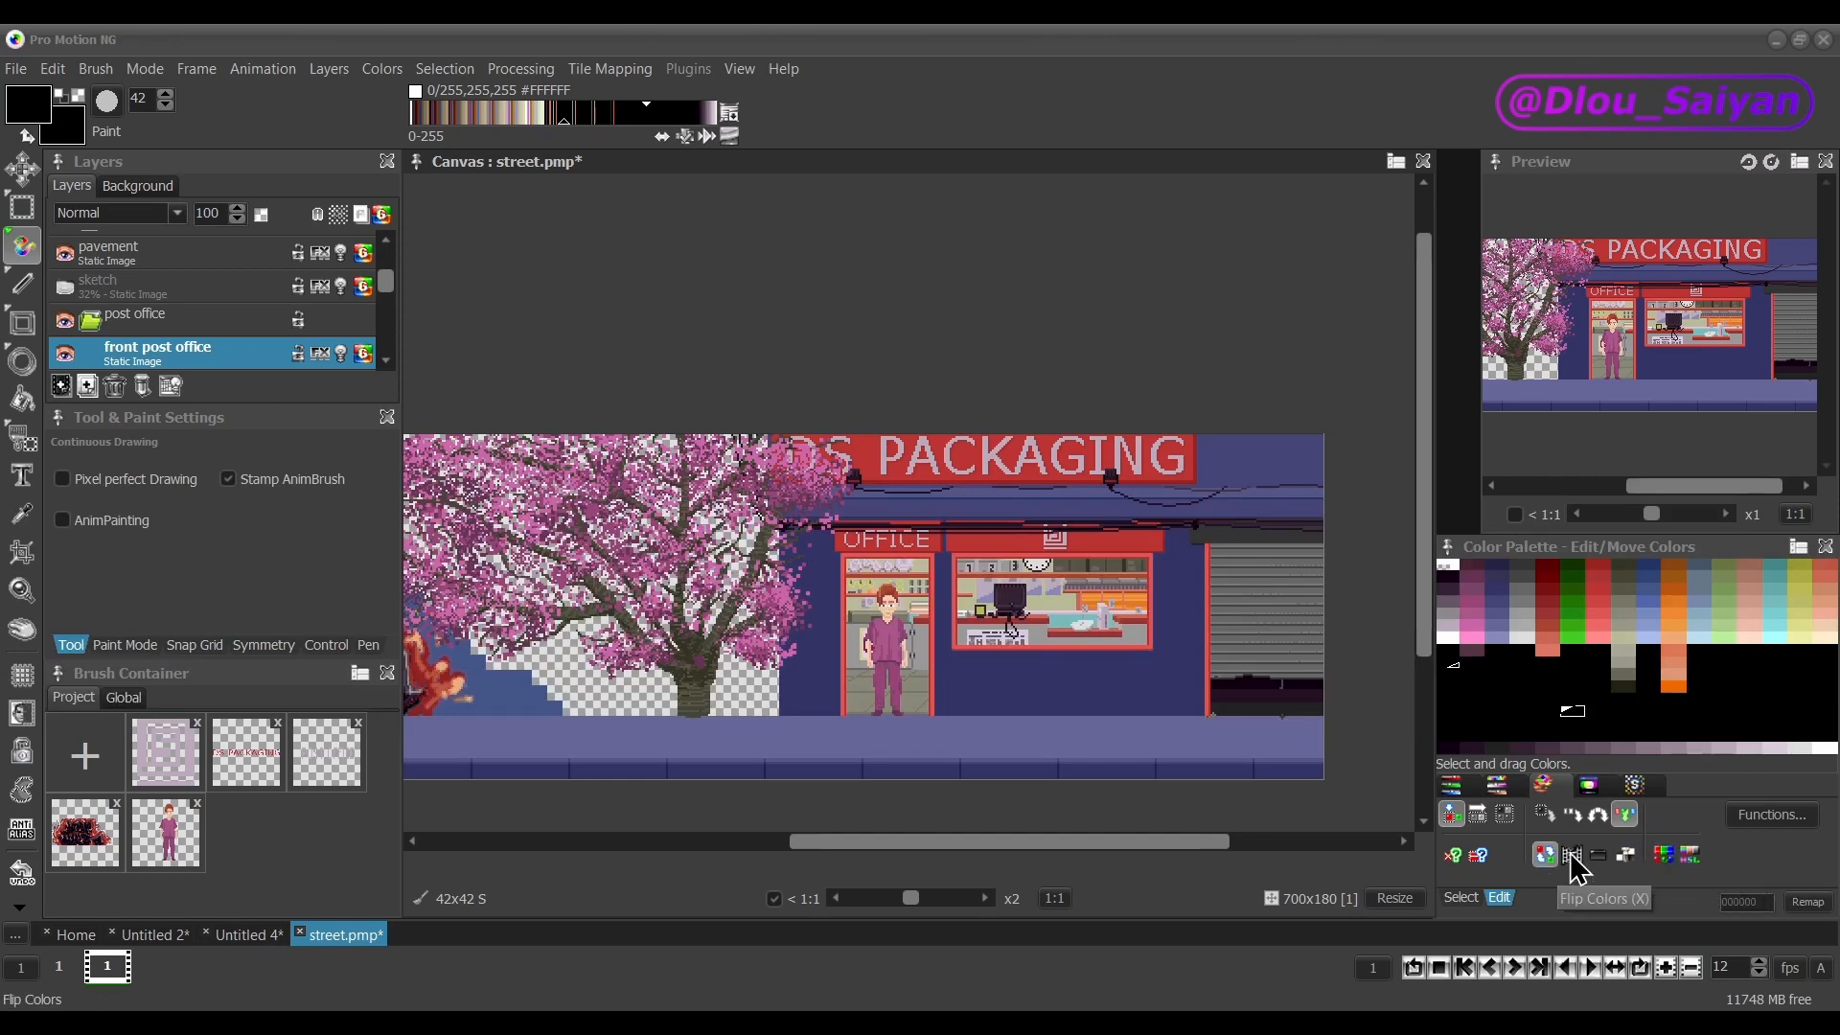
Select the row of lightest palette colors, flip its order back and forth, and deselect it.
click(1787, 822)
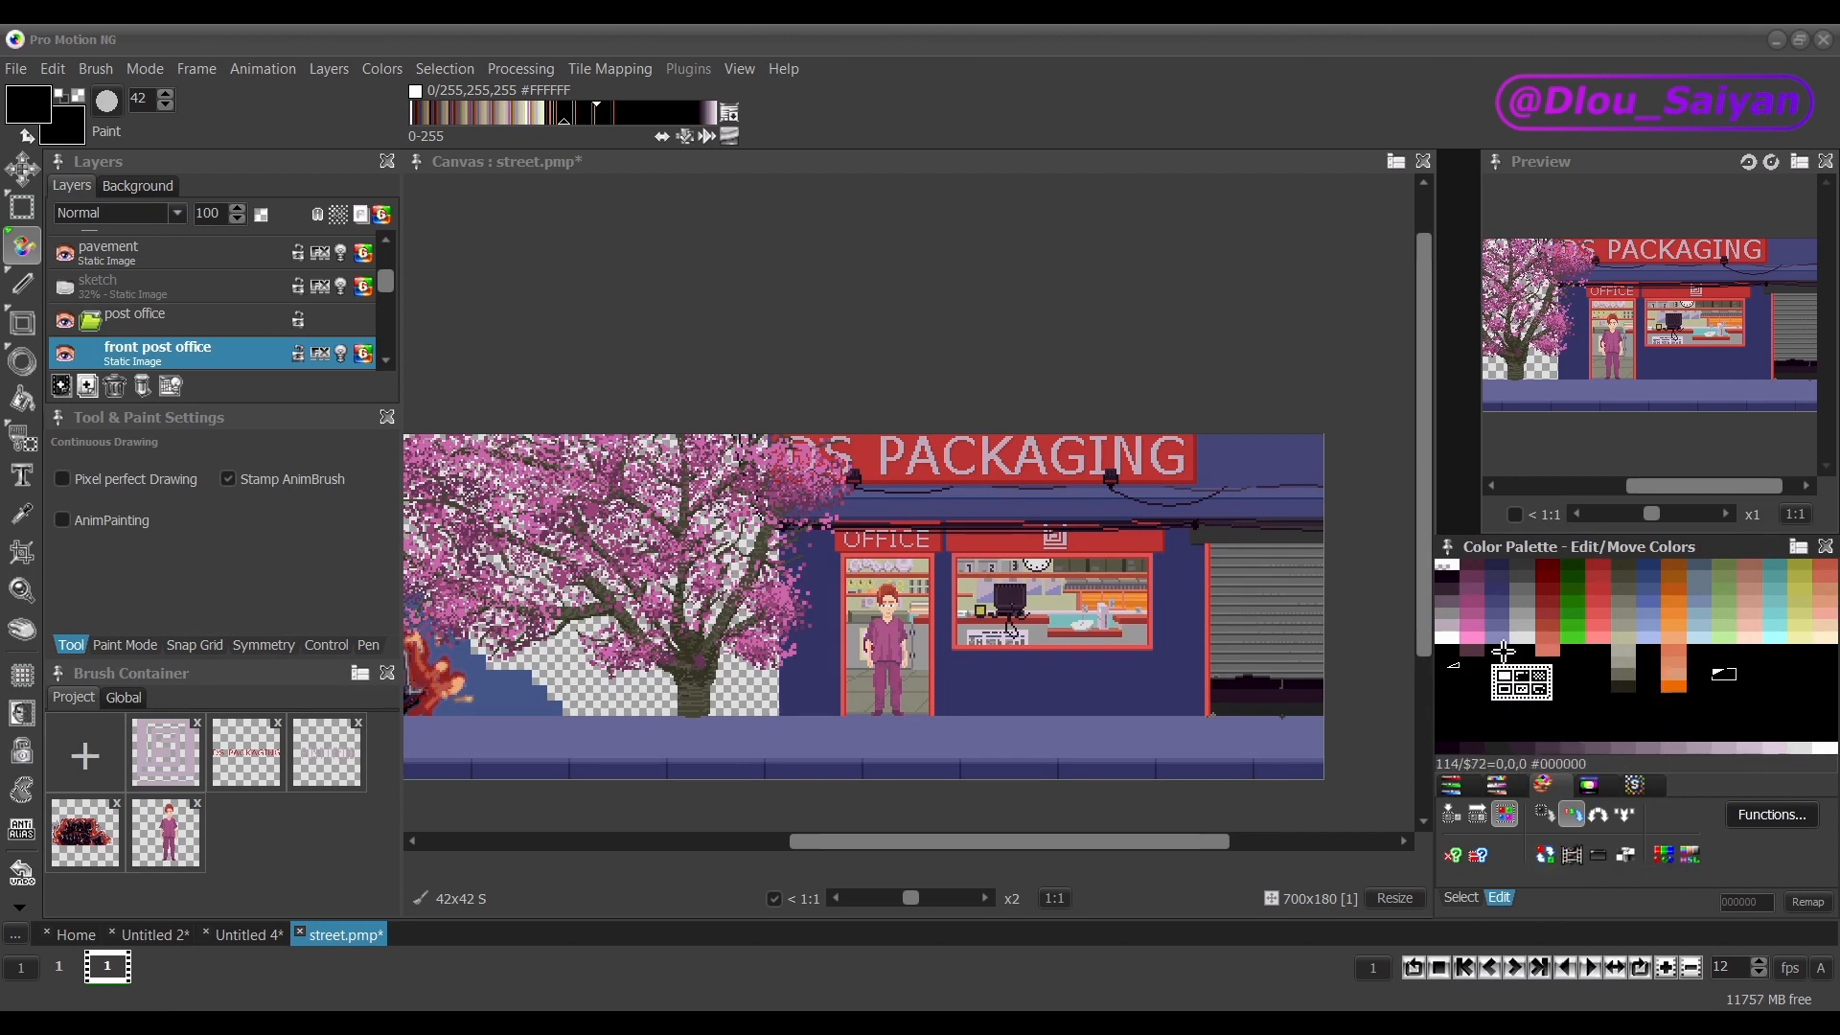
drag(1450, 638, 1811, 640)
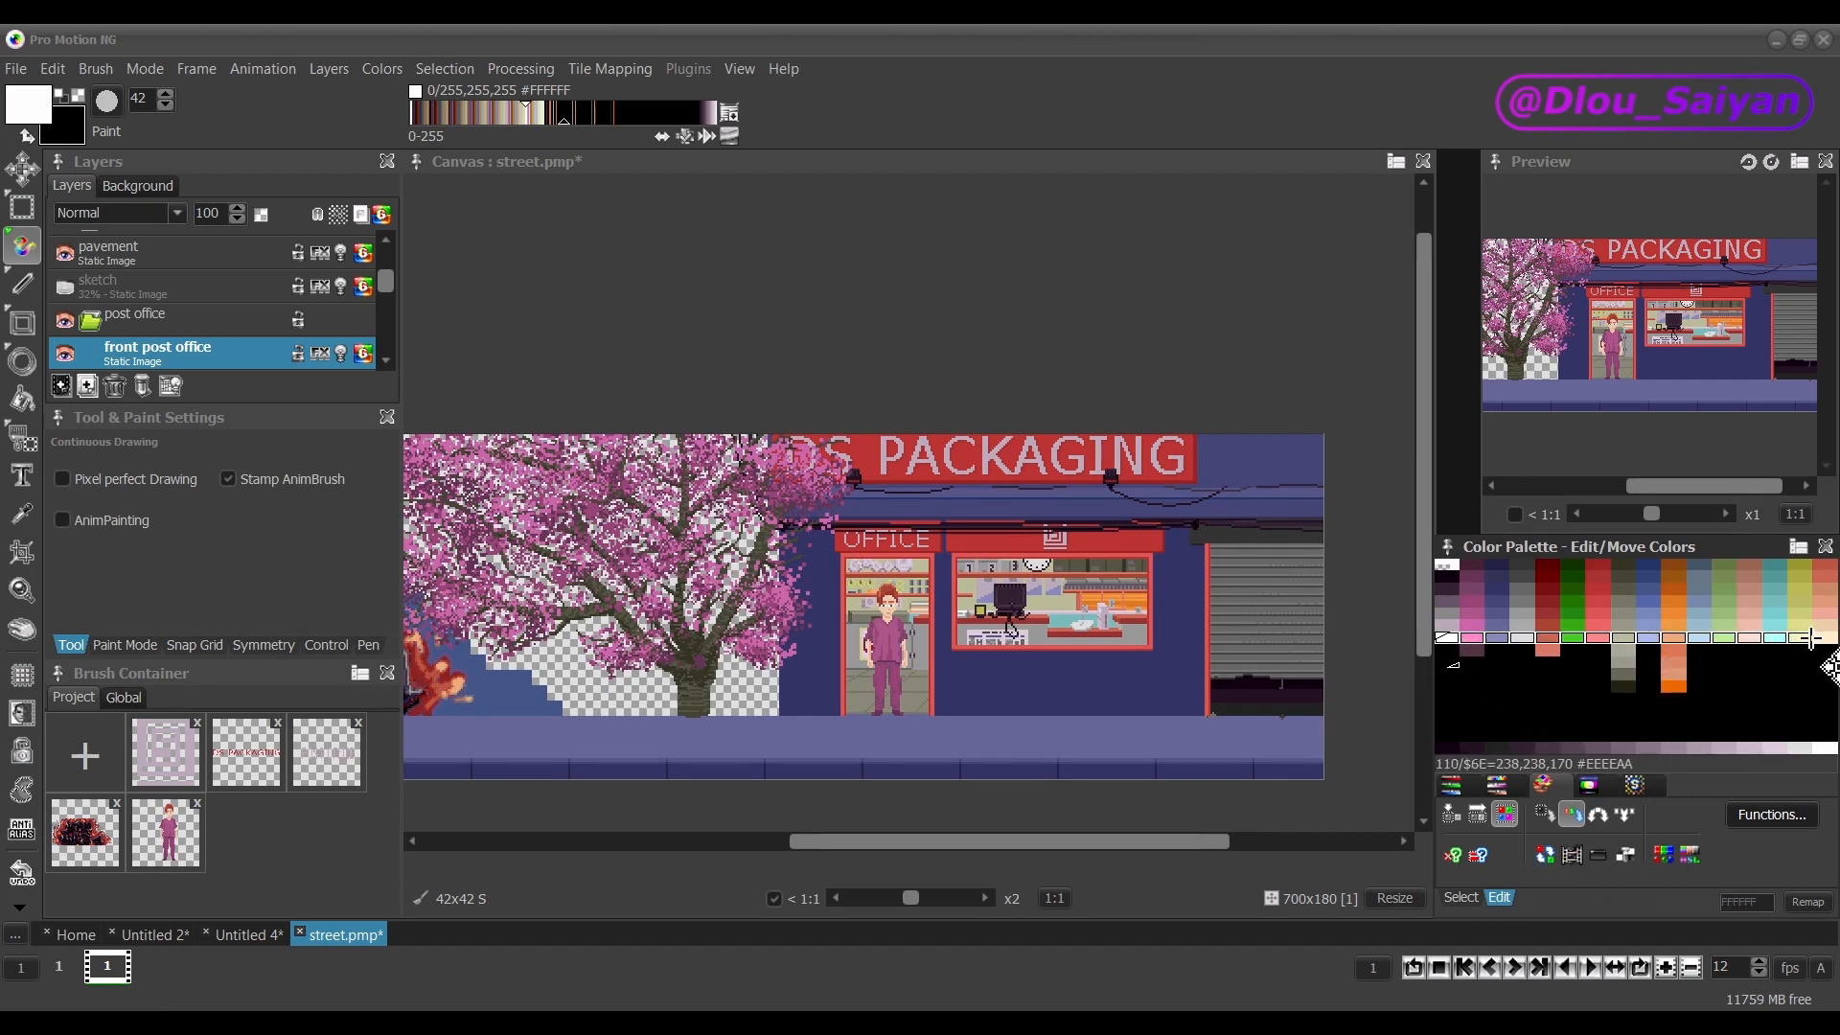
click(1545, 855)
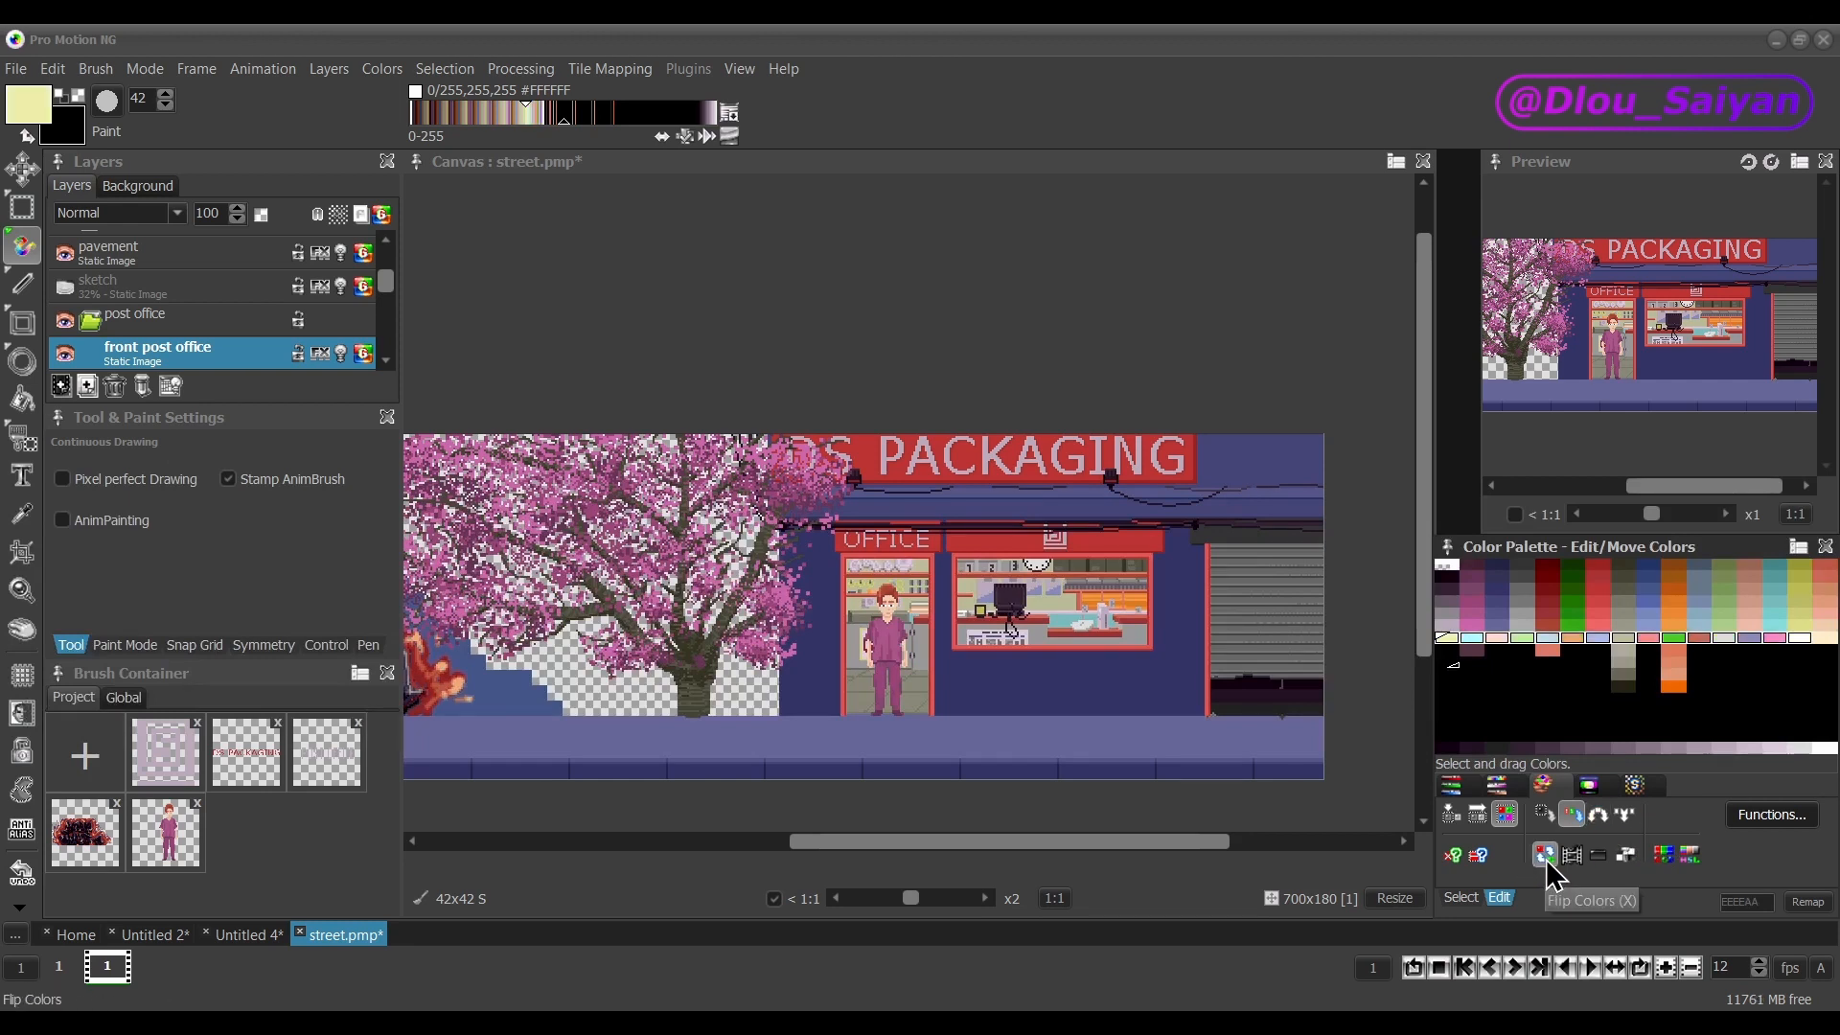
click(1546, 859)
click(1544, 859)
click(1545, 858)
click(1714, 686)
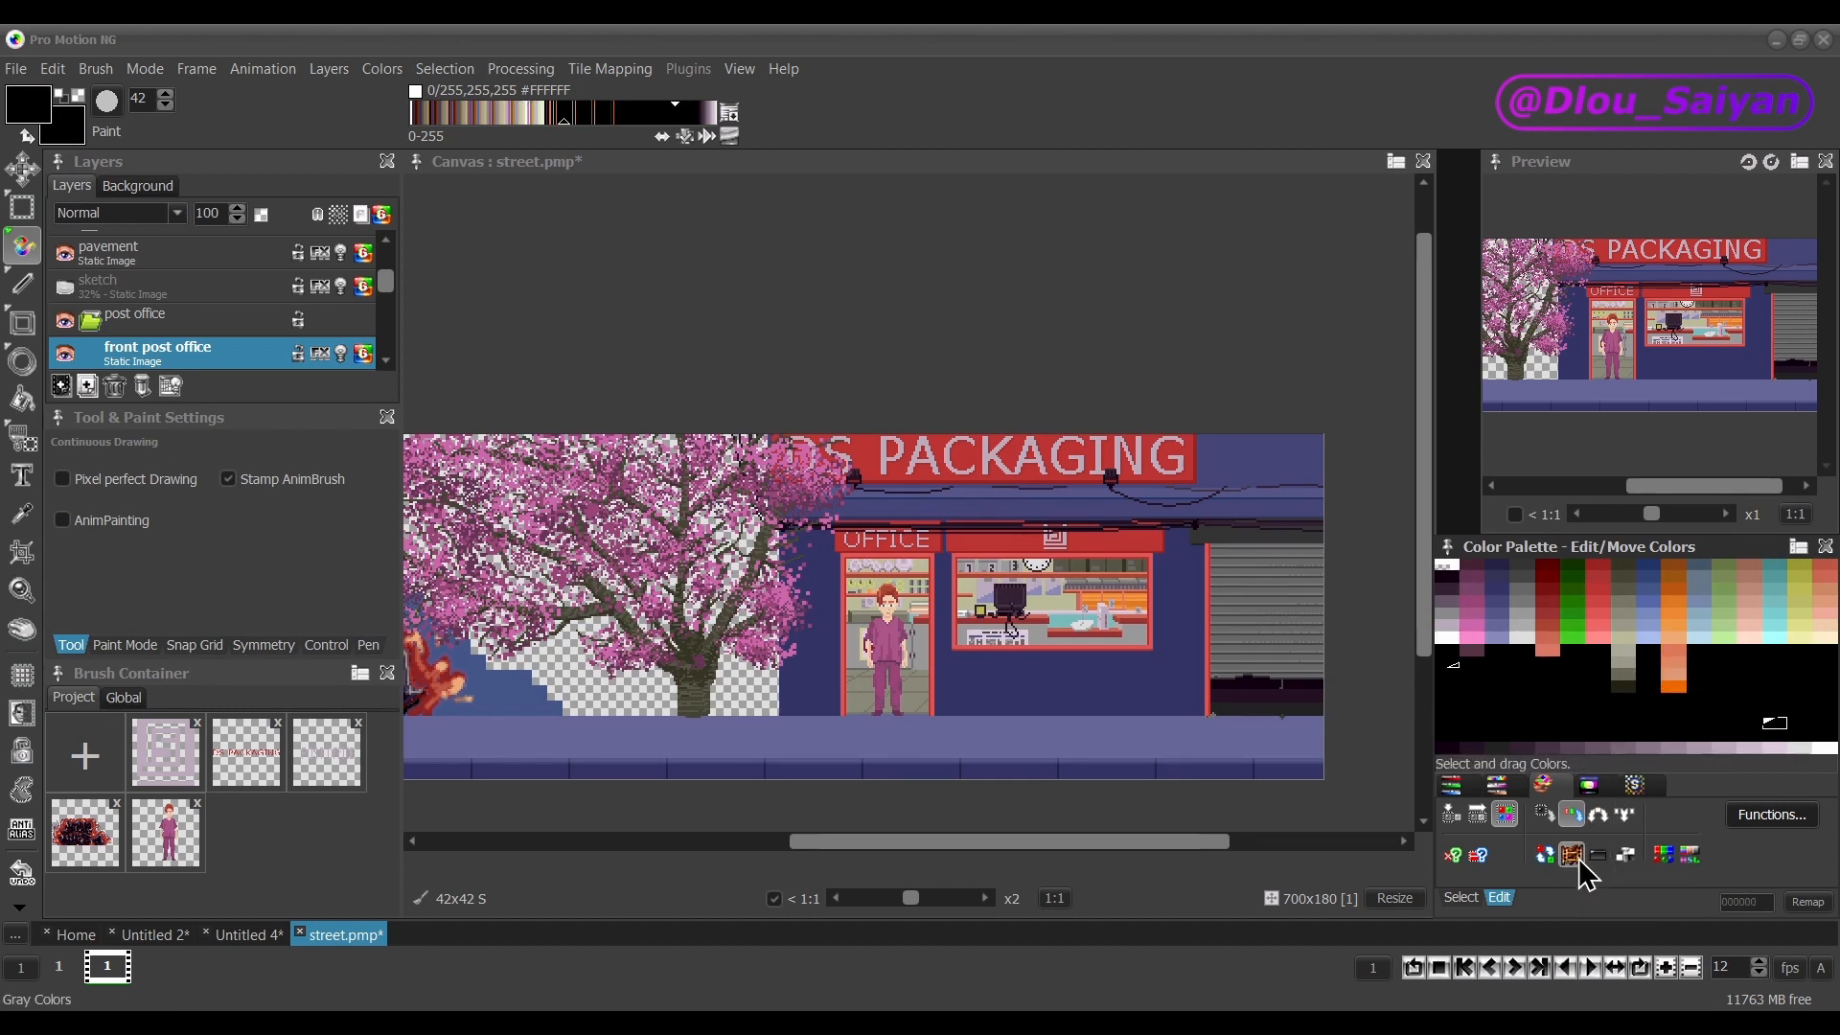
Select the palette block from the gray through the green columns, try converting it to gray and to black, and undo each change.
drag(1522, 600, 1715, 650)
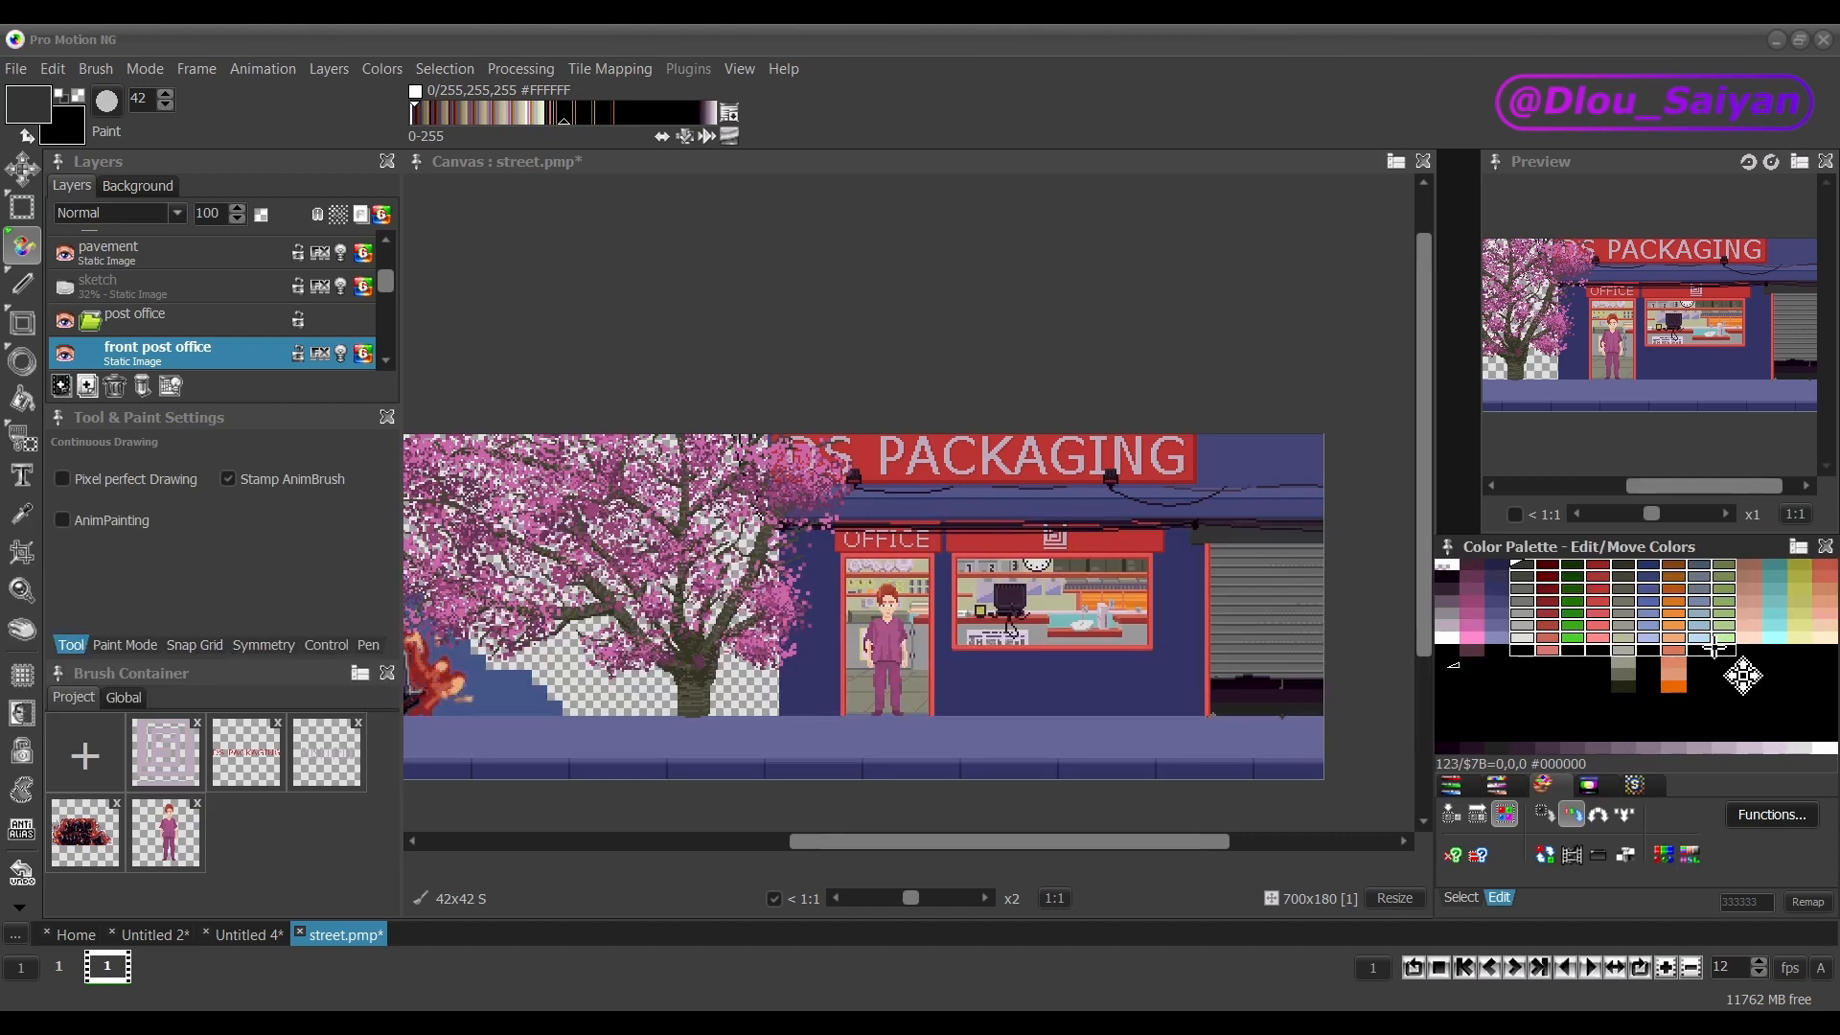
click(1571, 855)
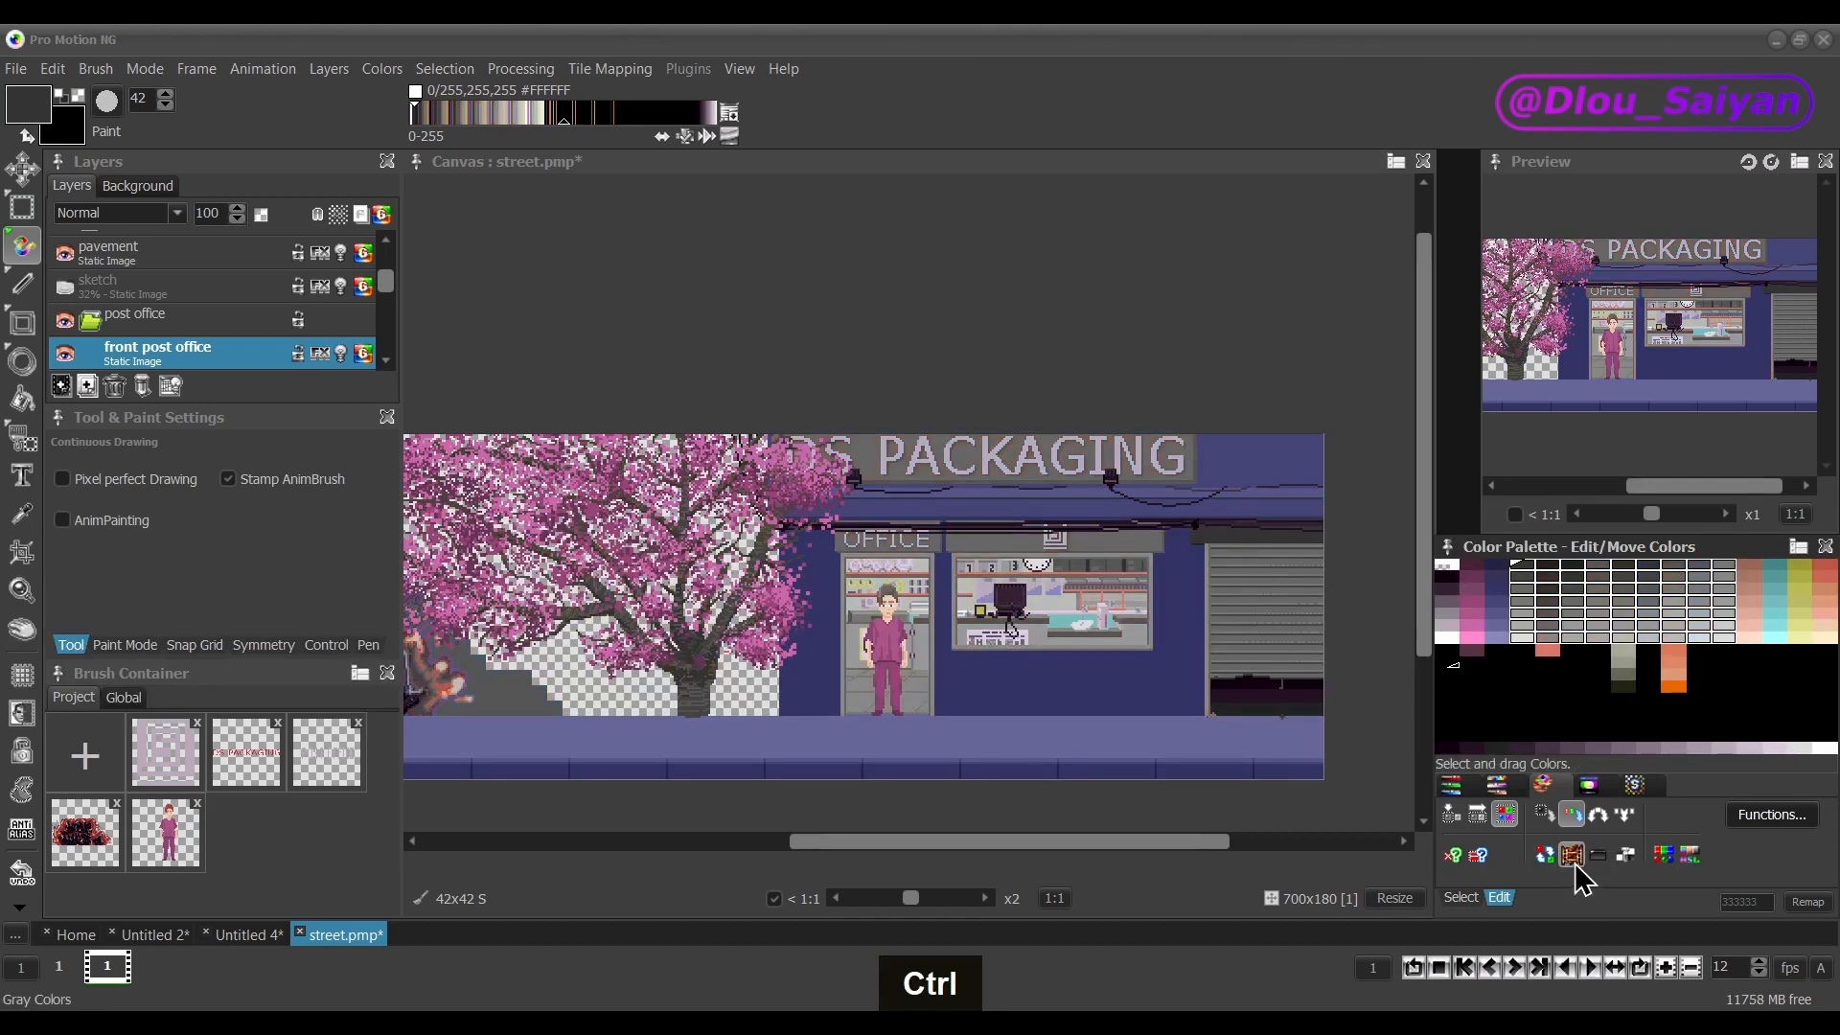
key(ctrl+z)
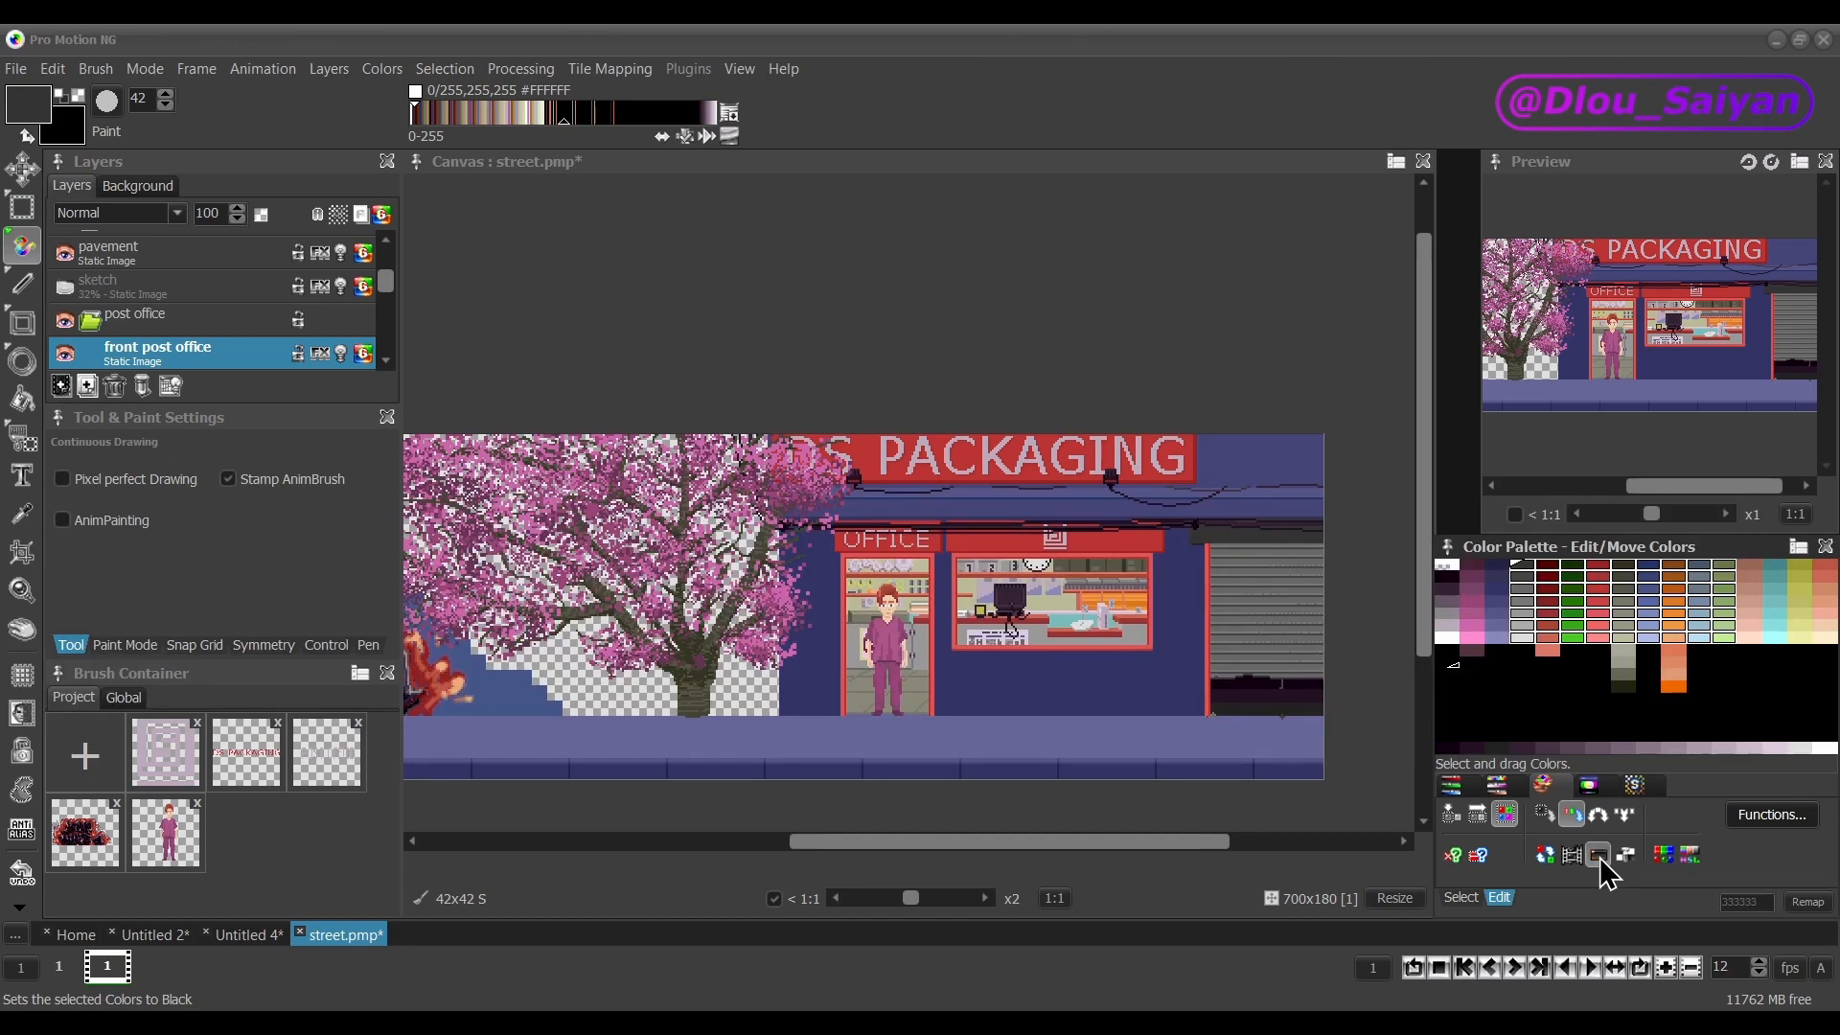
click(1598, 854)
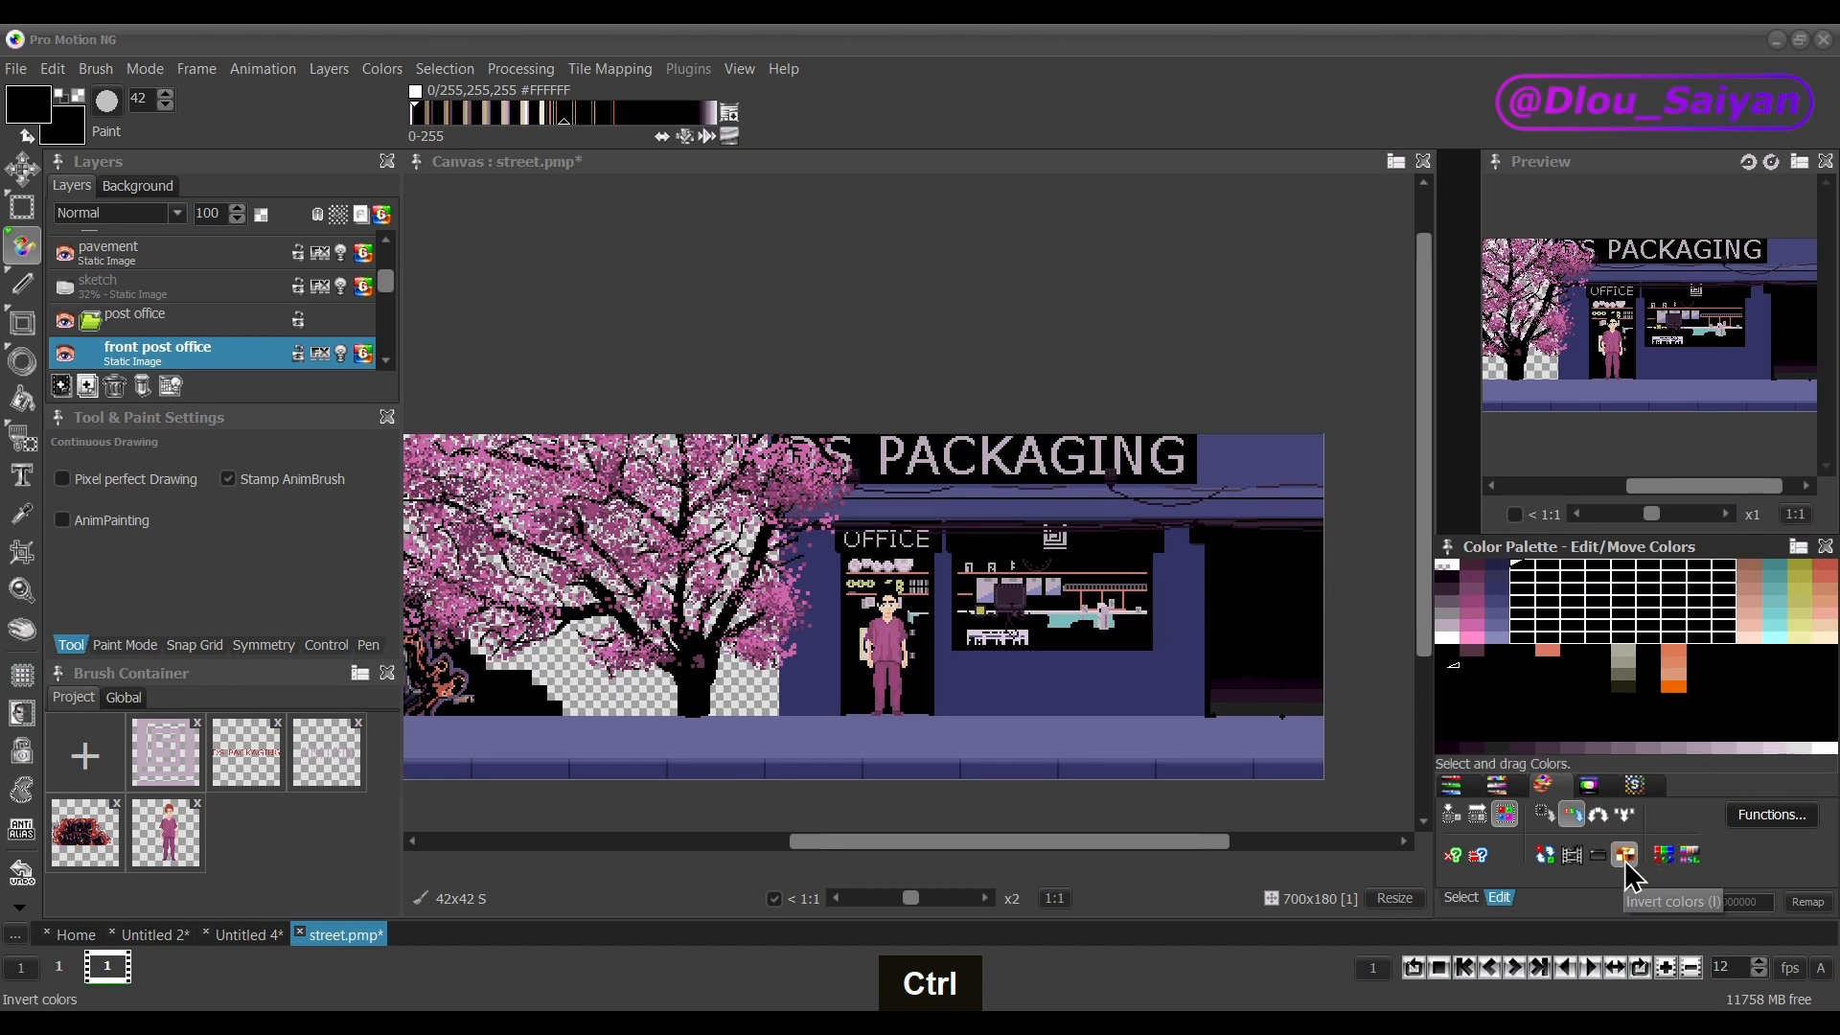
key(ctrl+z)
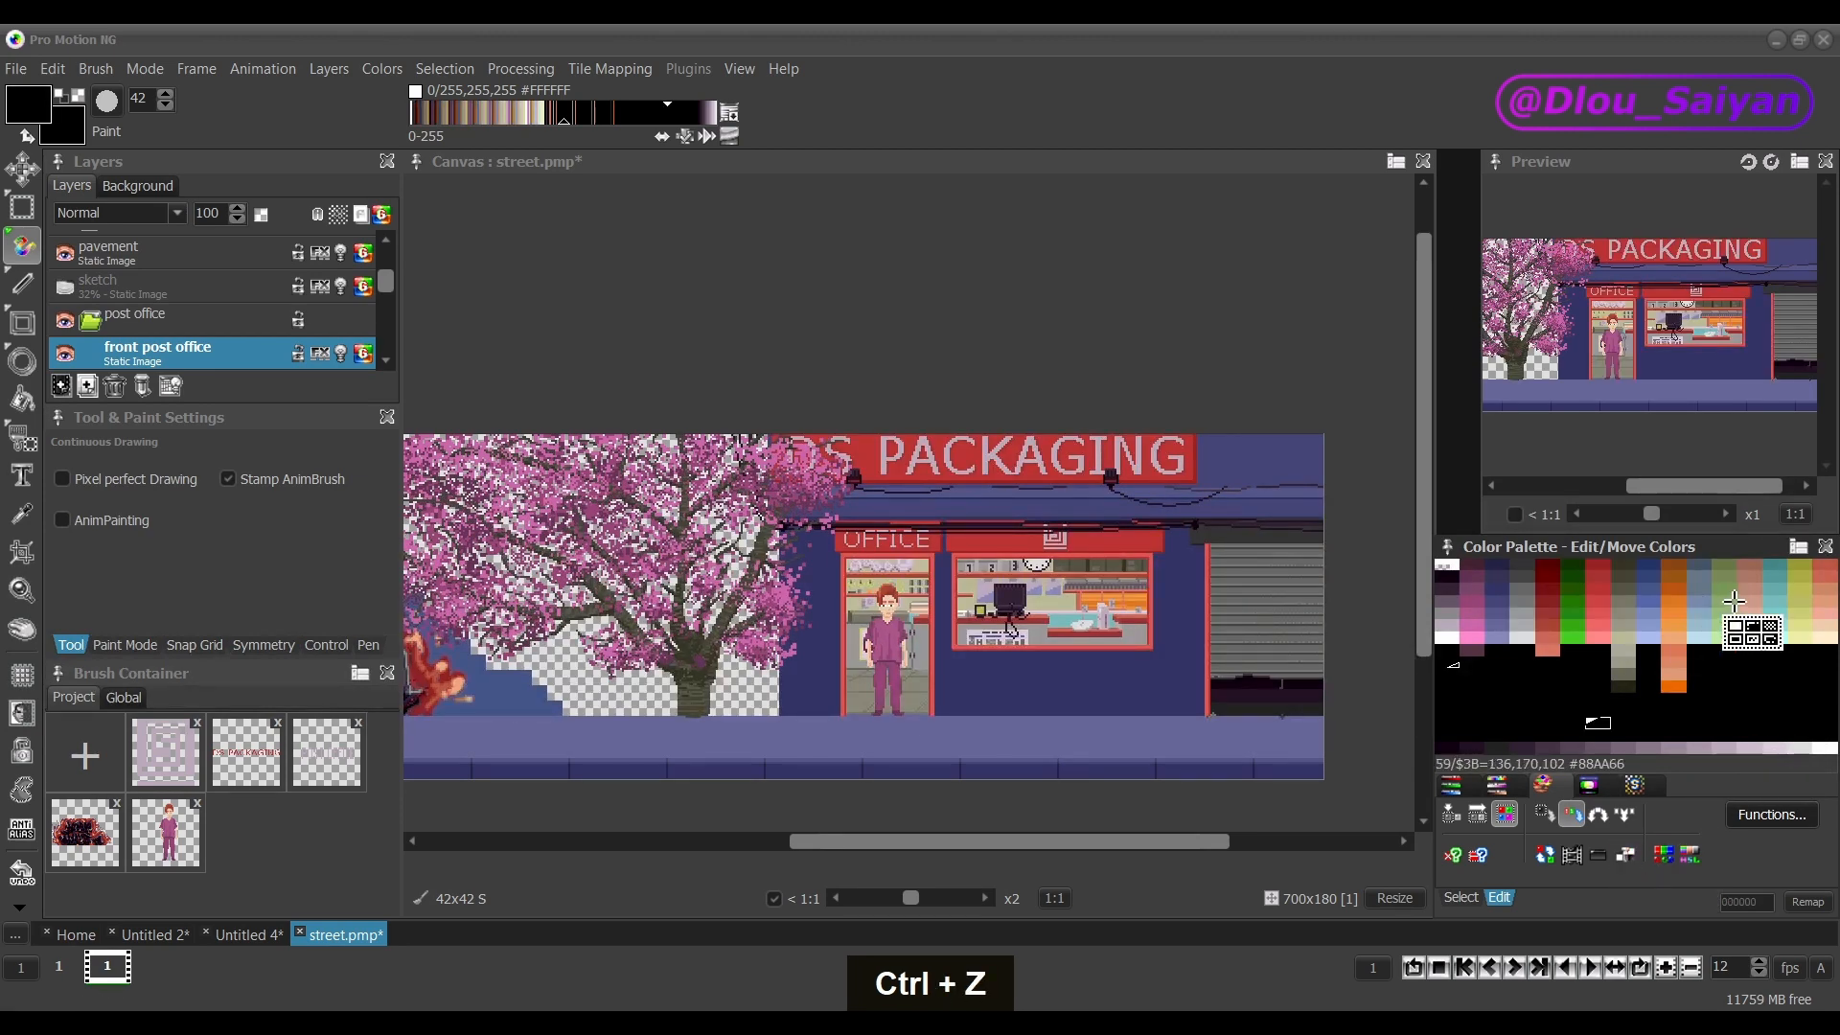
Select the row of lightest palette colors, try inverting them several times, and return them to their original colors.
drag(1481, 636, 1808, 640)
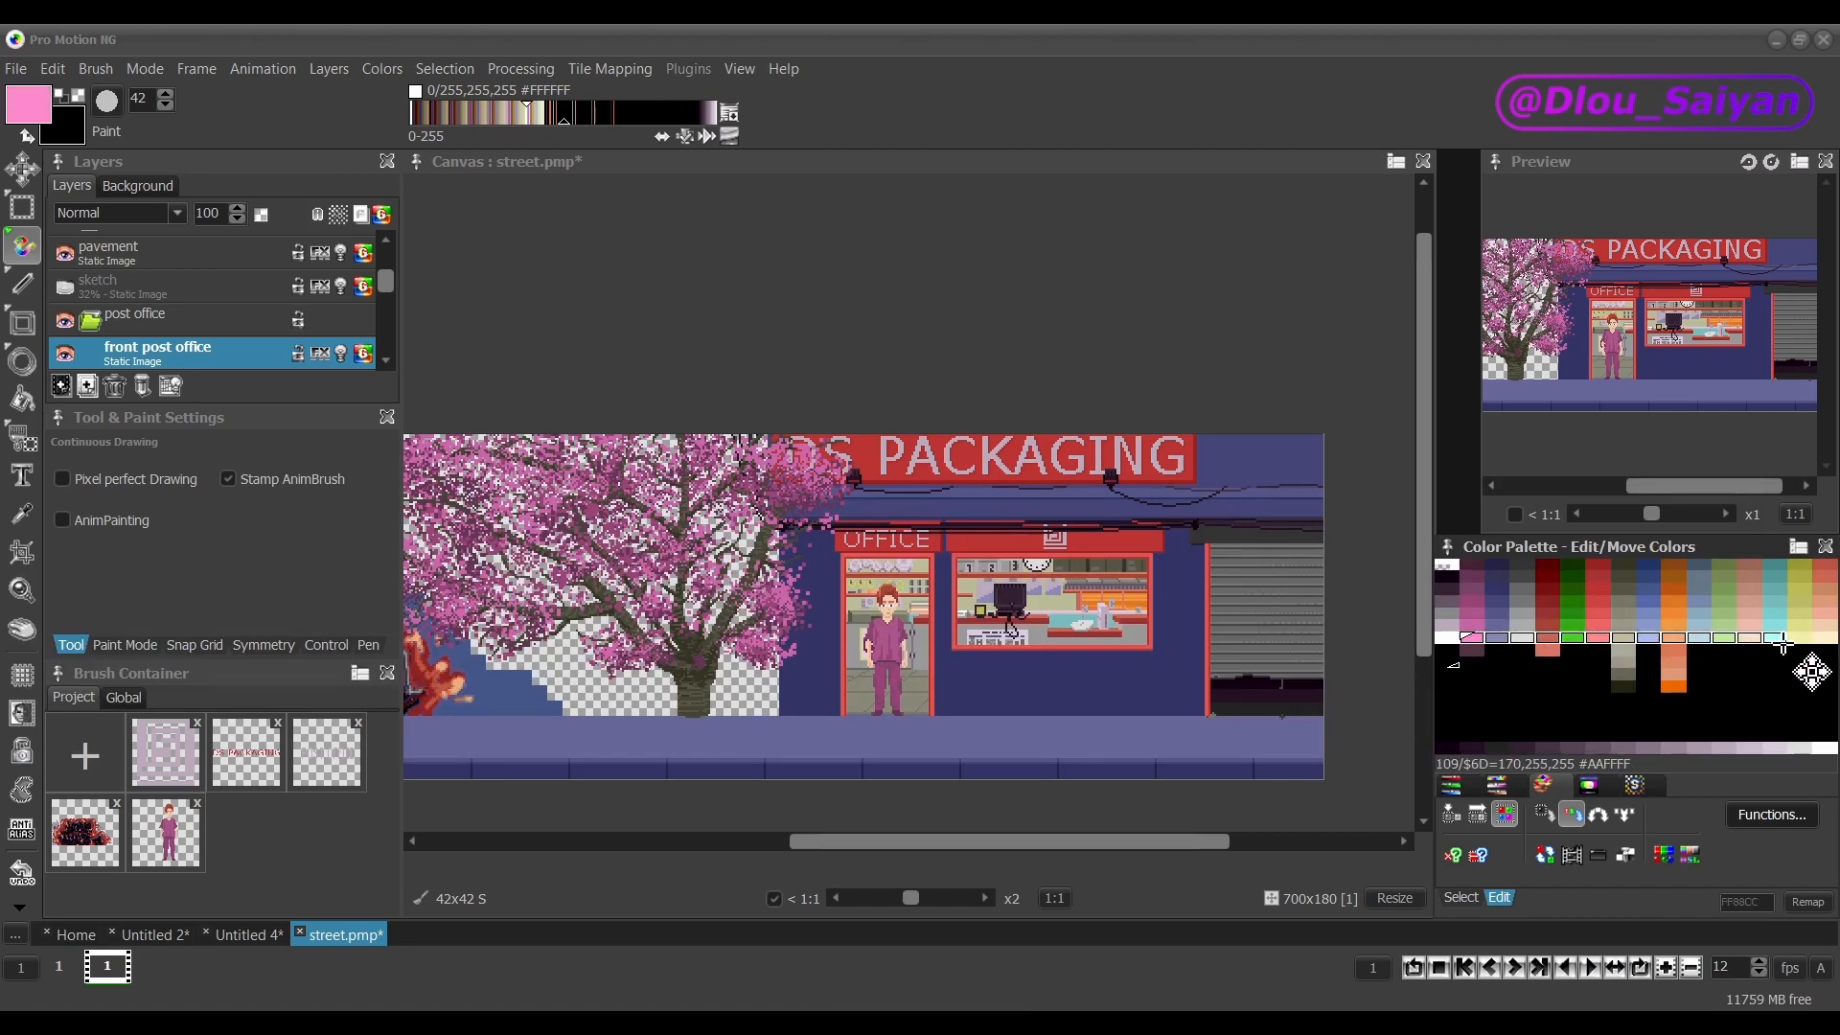
click(1624, 864)
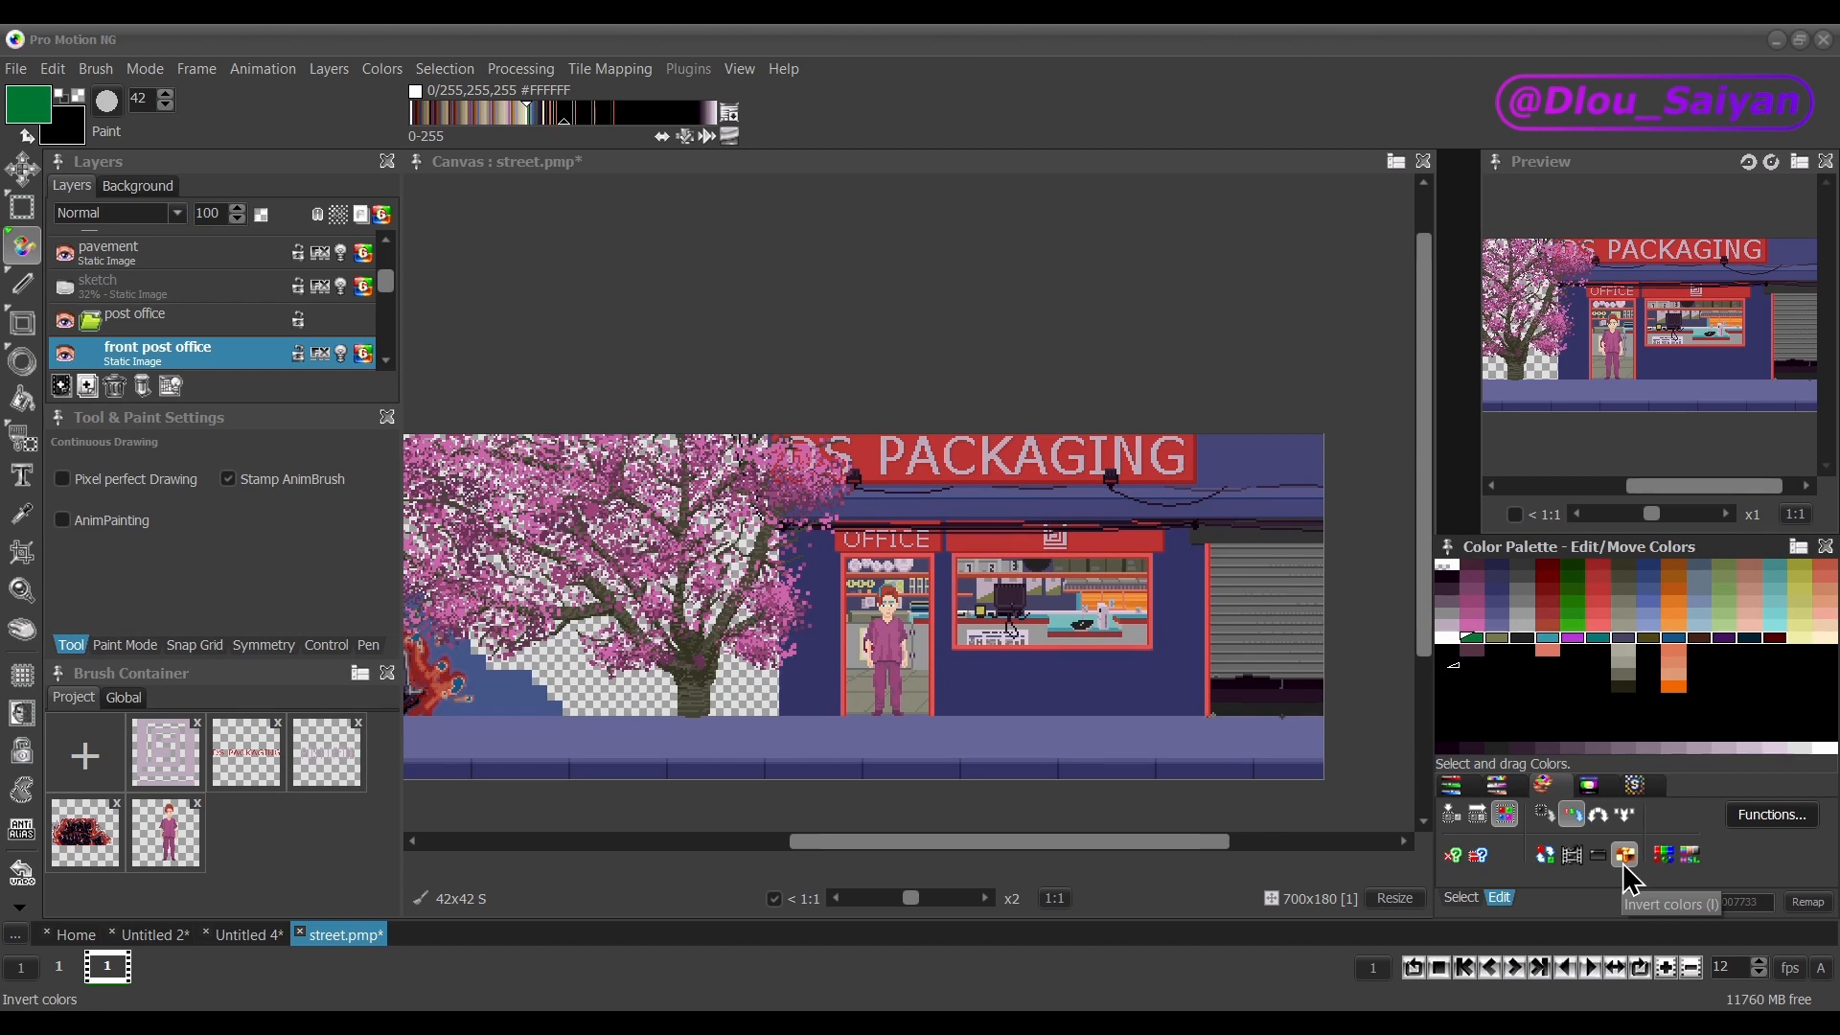
click(1624, 864)
click(1624, 864)
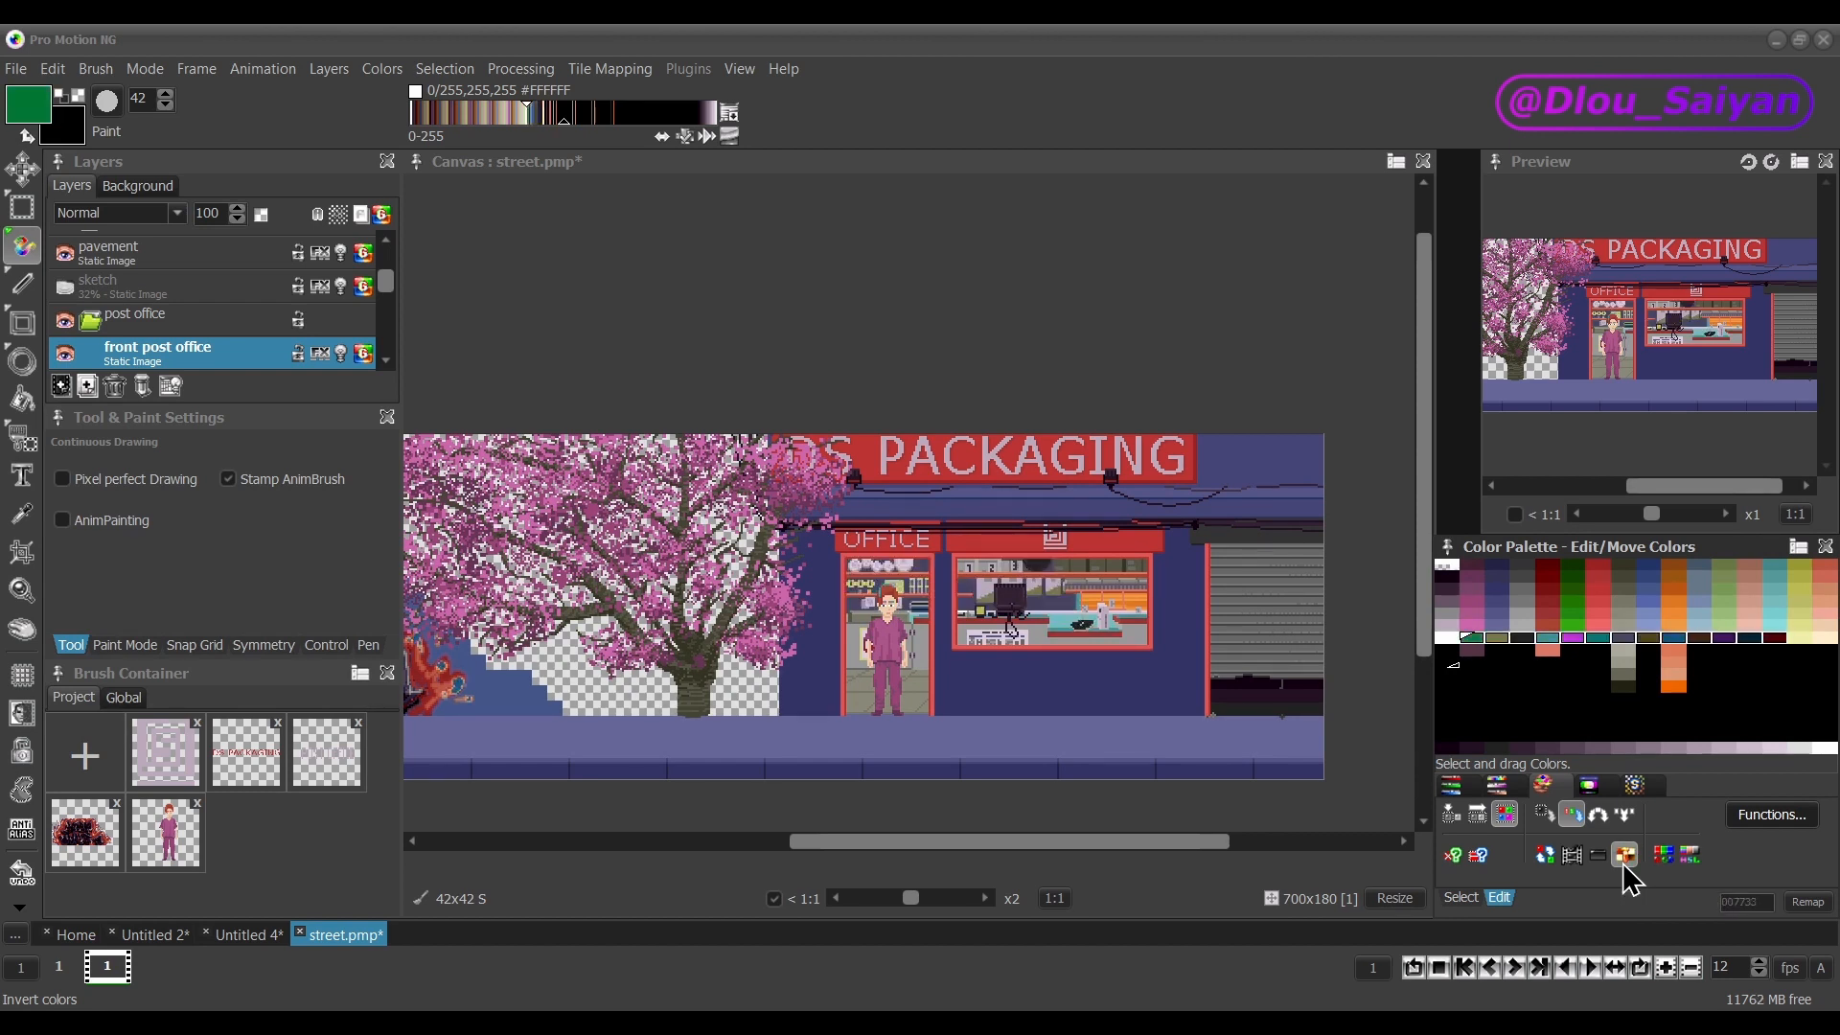
click(1625, 865)
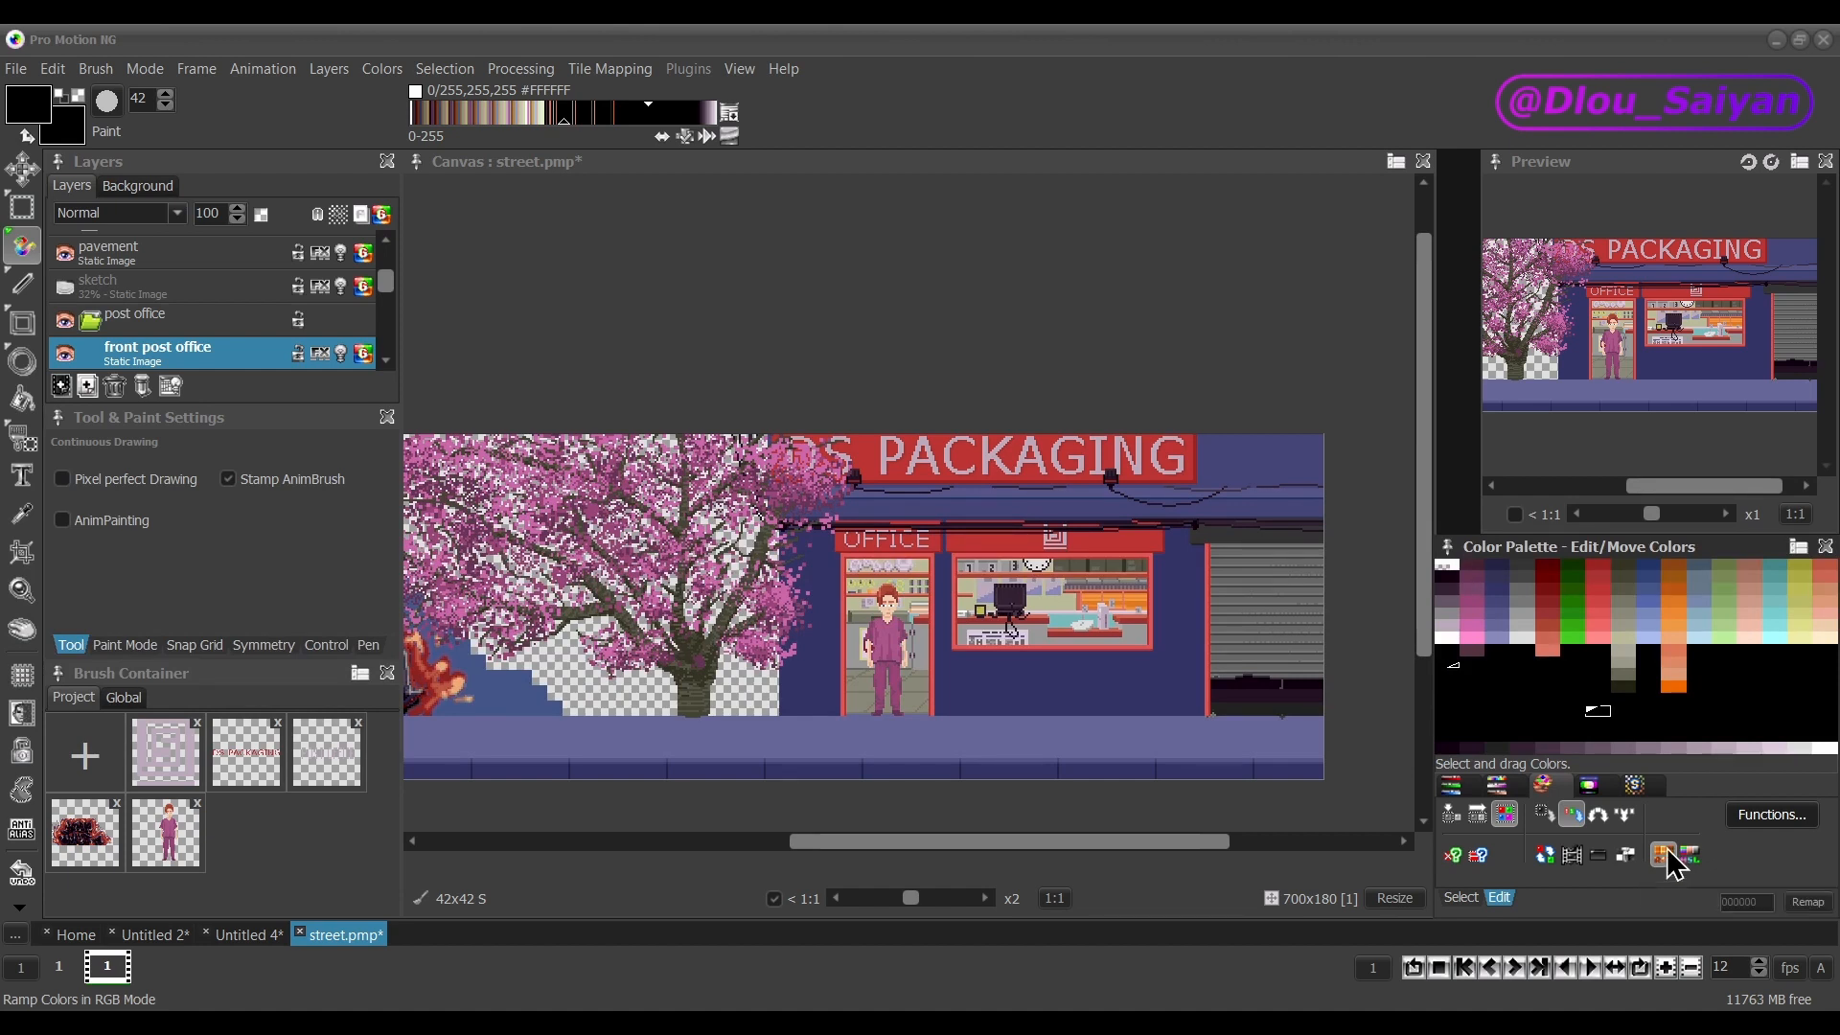
Set the black palette color 175, at the end of the row with the last orange, to blue 1122BB.
click(1667, 852)
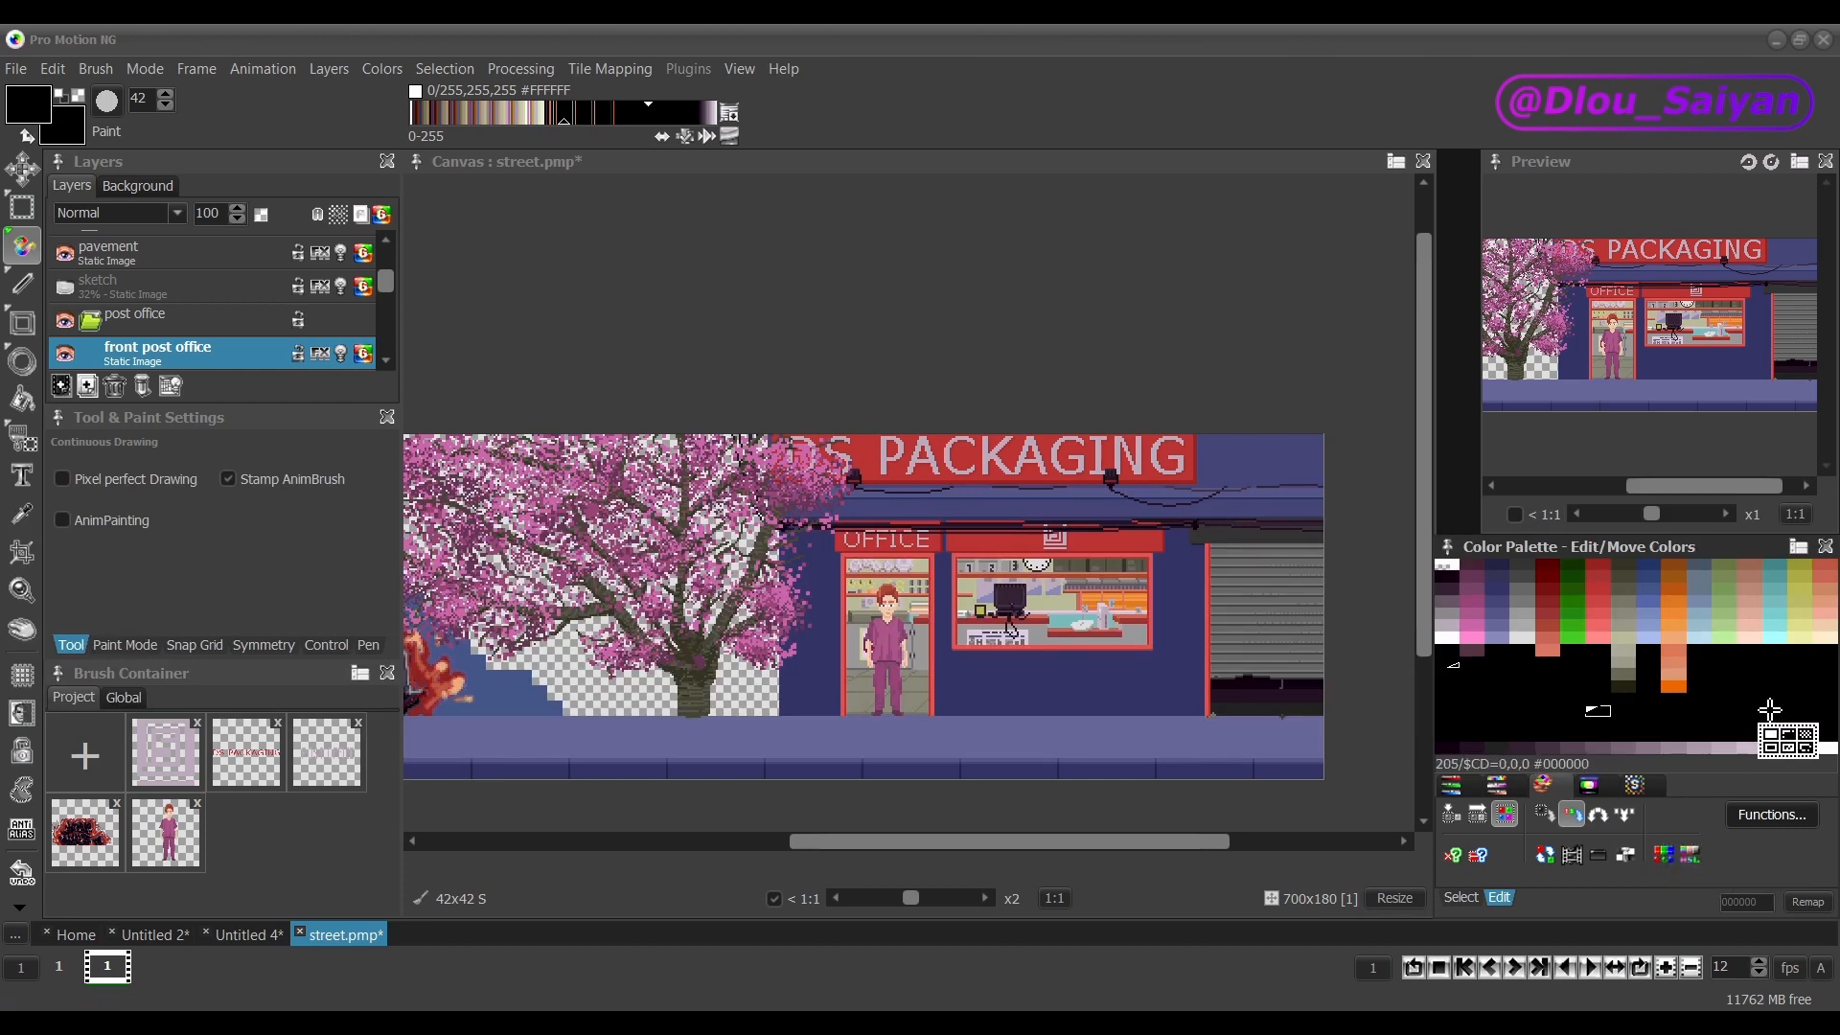
double_click(1823, 708)
drag(710, 525, 751, 526)
click(817, 425)
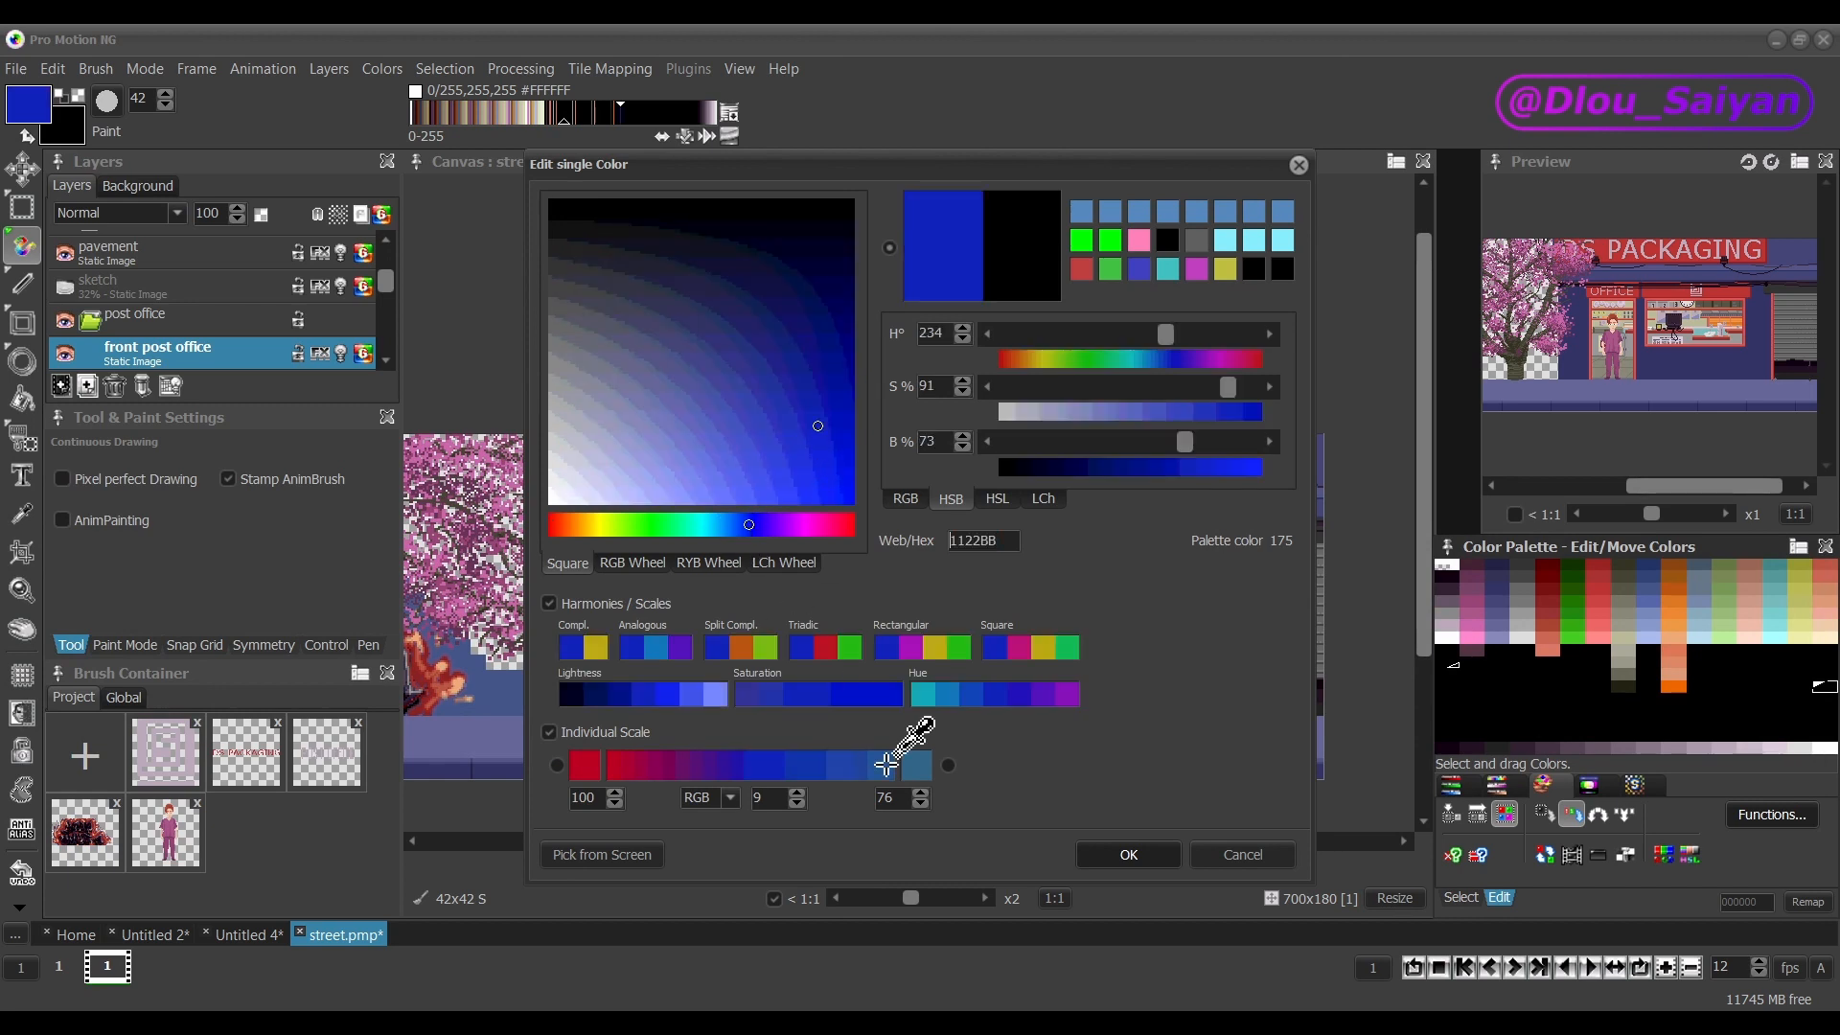
click(1128, 856)
Select the palette colors from the last orange to the new blue, try ramping them in RGB mode, and undo the ramp.
drag(1672, 686, 1817, 690)
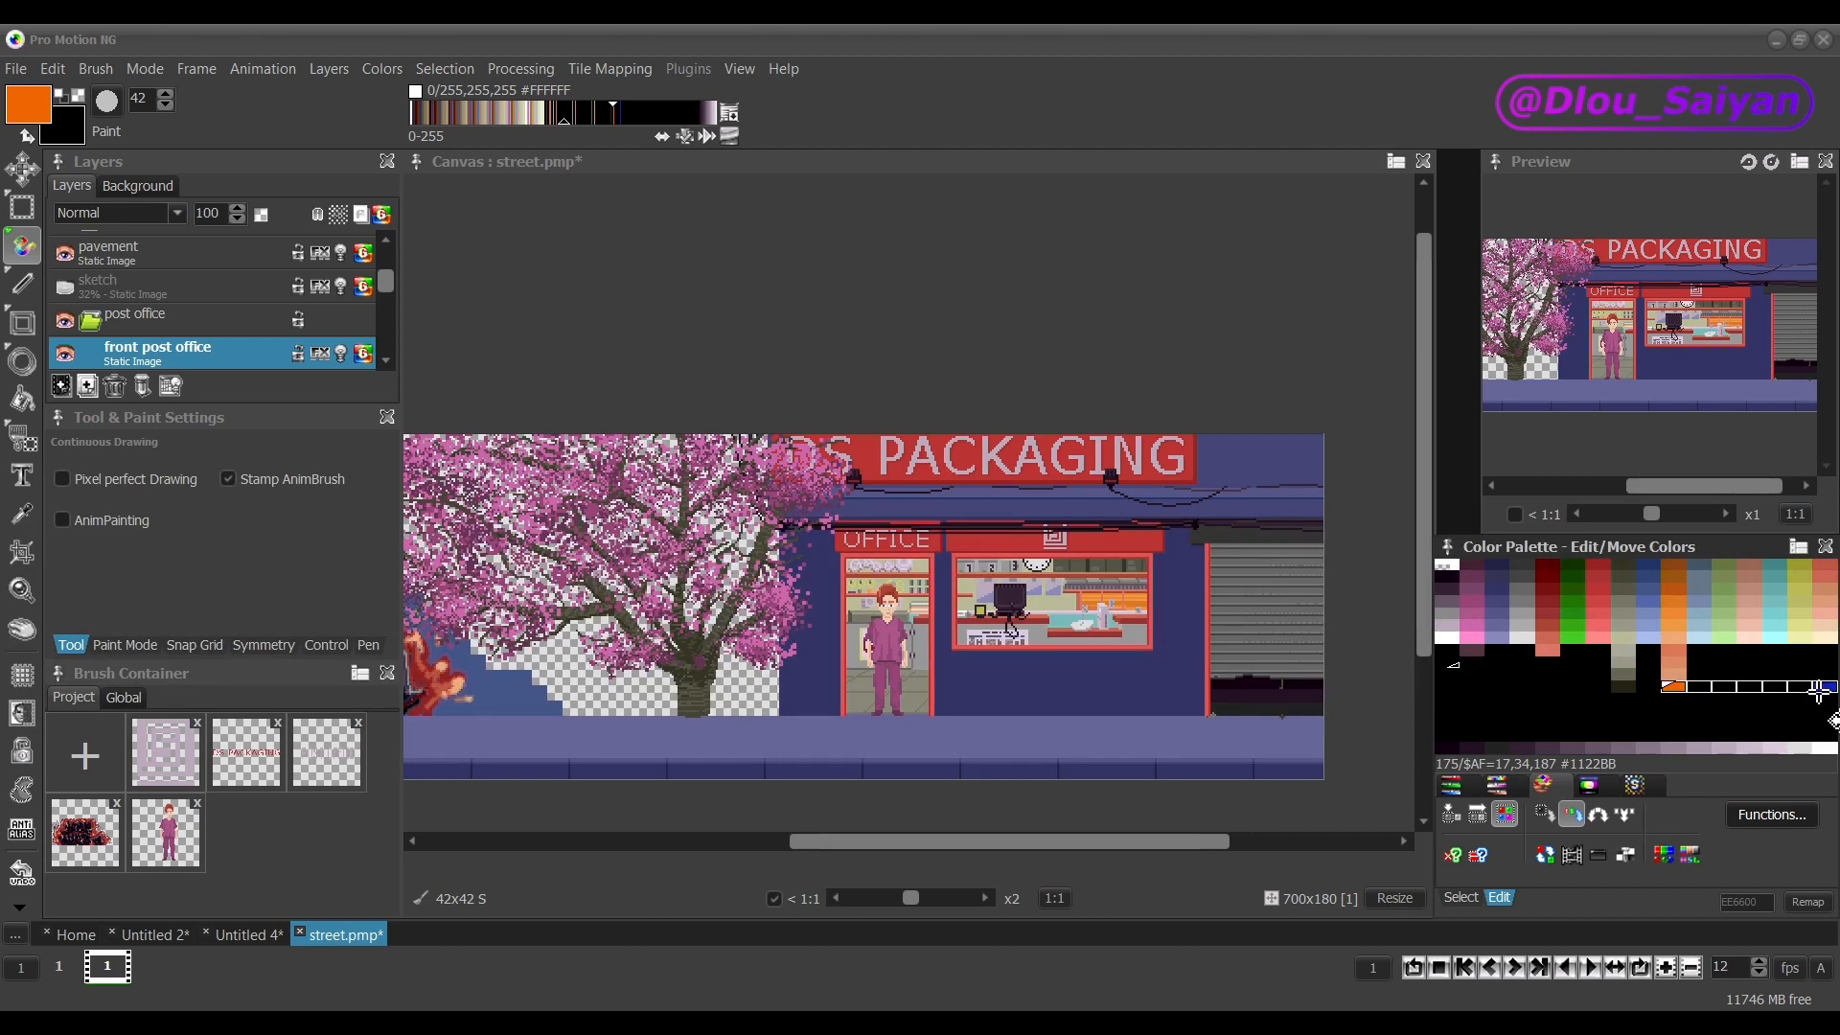
click(1662, 854)
drag(1725, 727, 1816, 701)
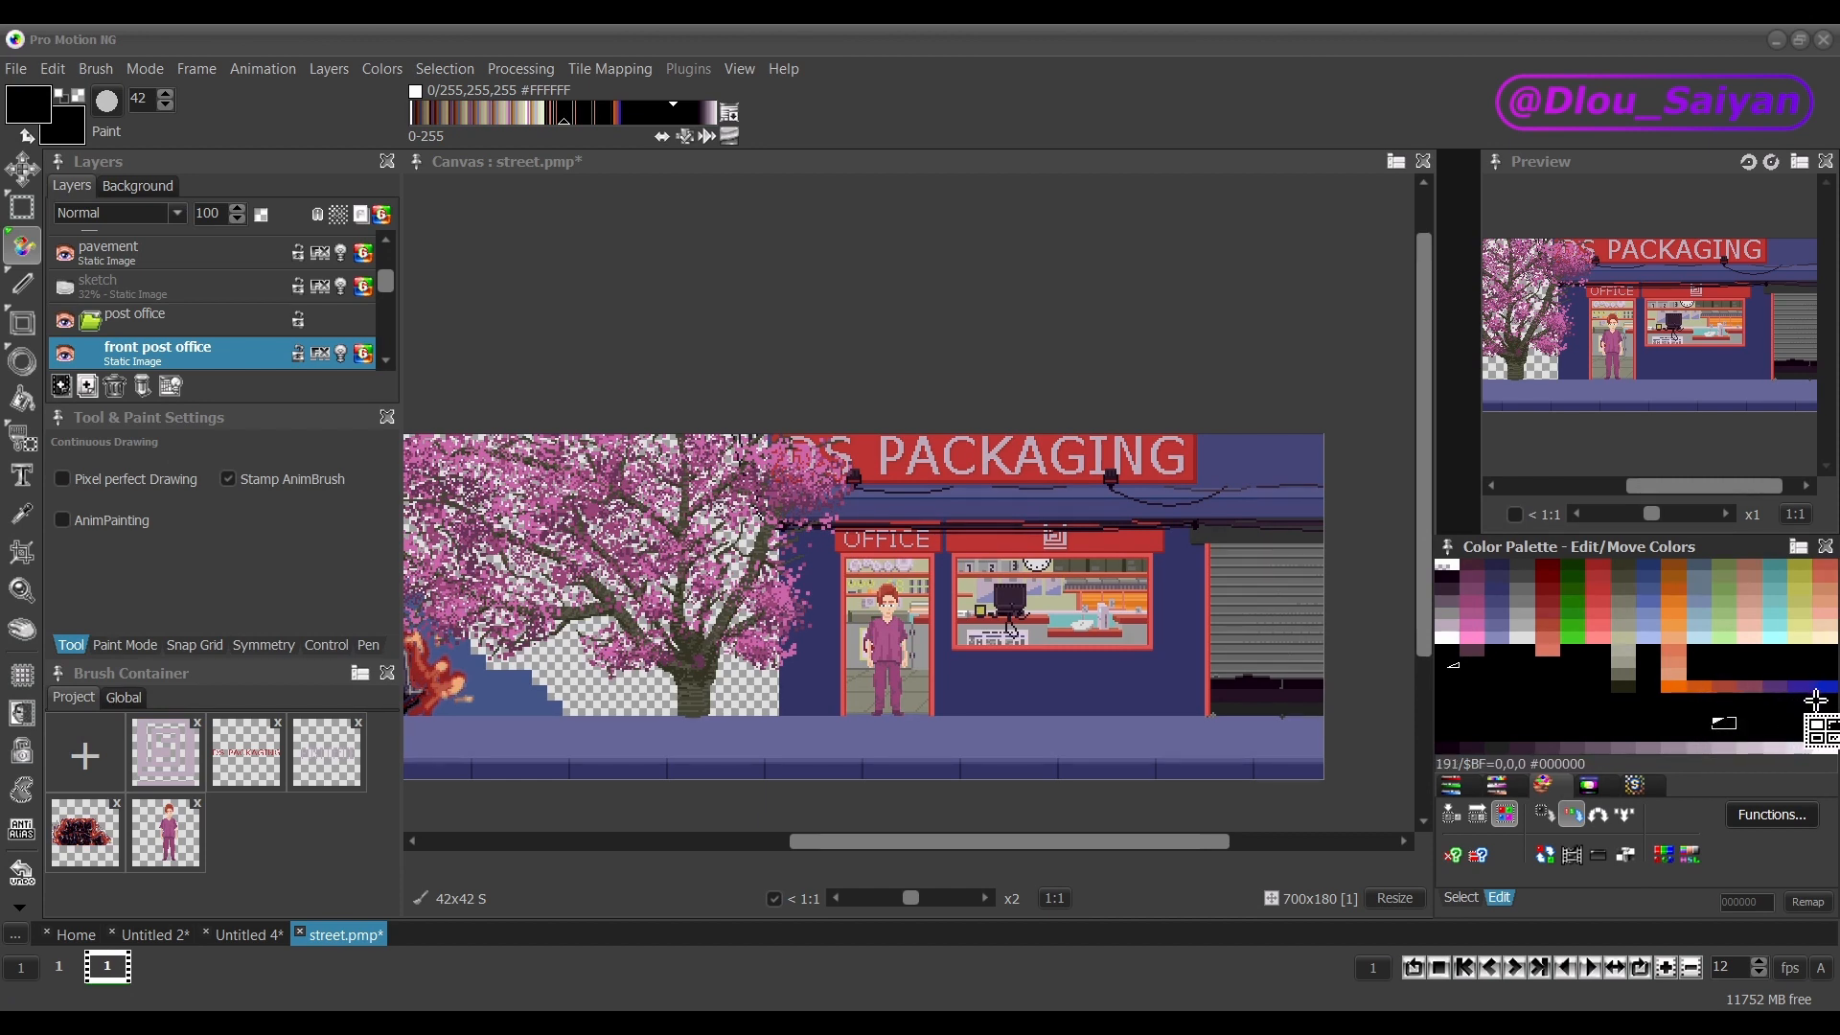
key(ctrl+z)
Reselect the palette colors from the last orange to the blue and ramp them in HSL mode.
drag(1673, 687, 1827, 686)
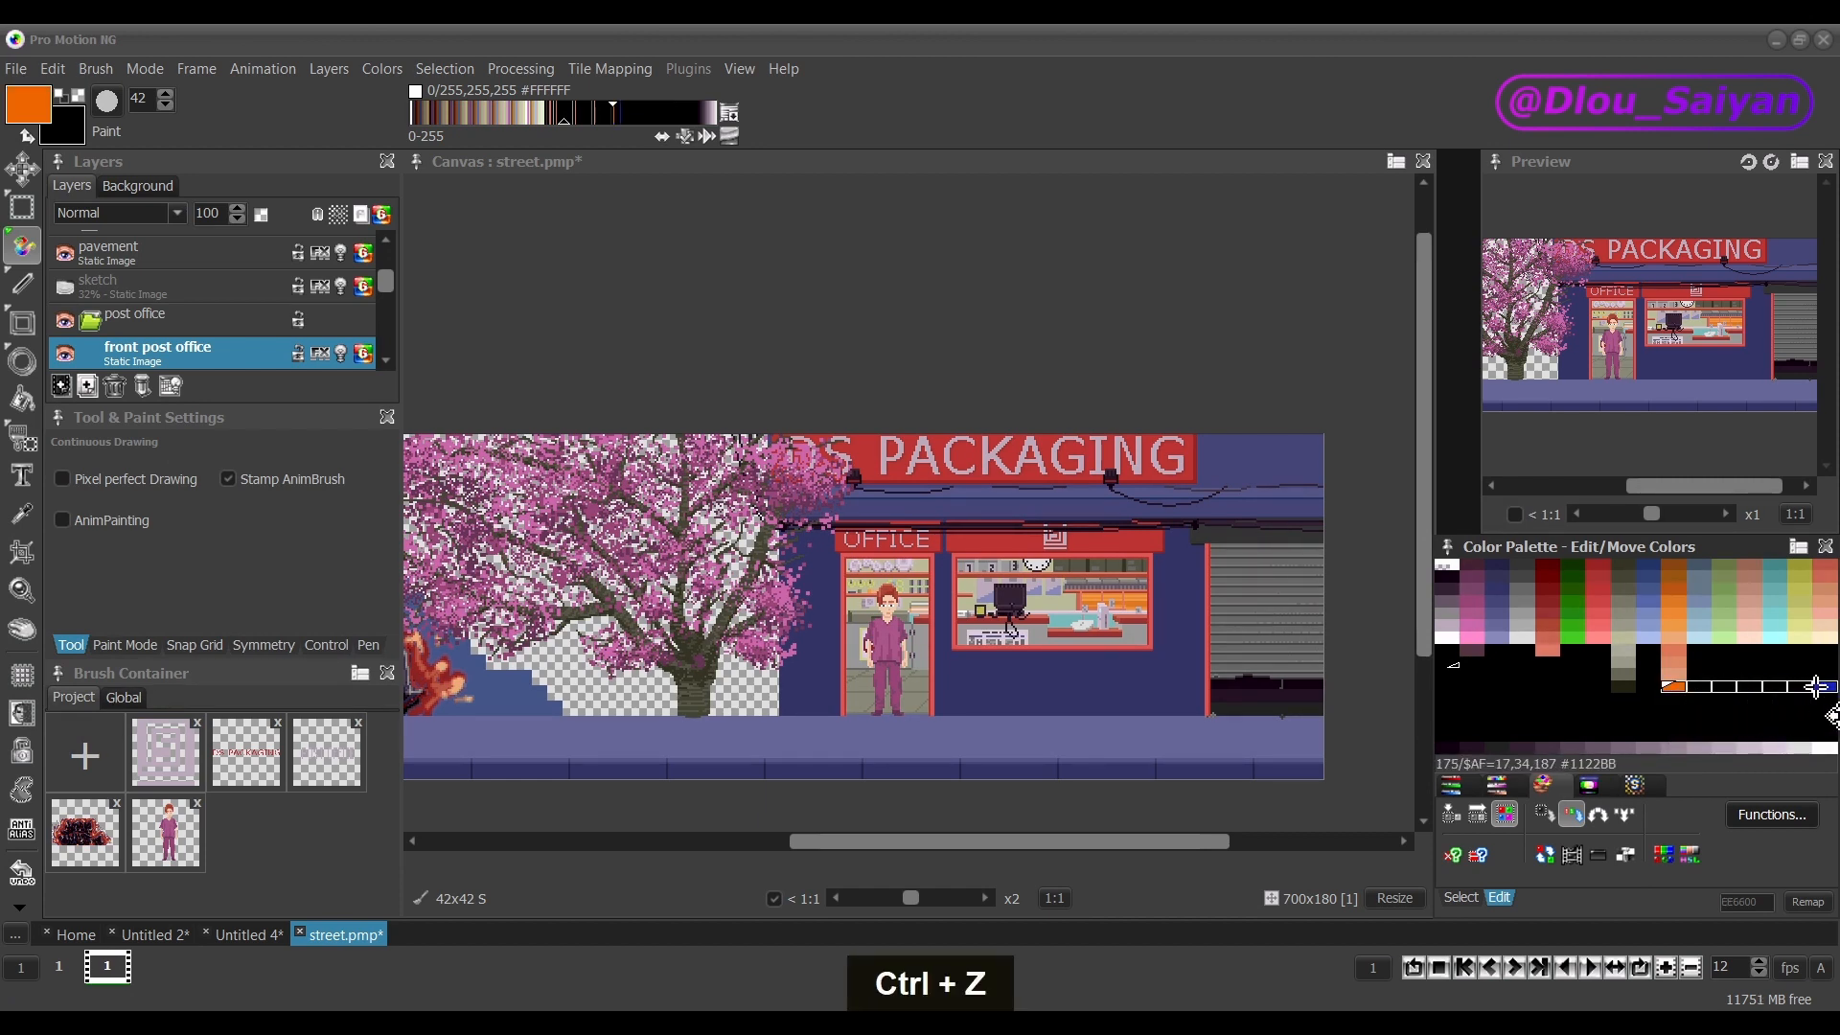
click(1692, 854)
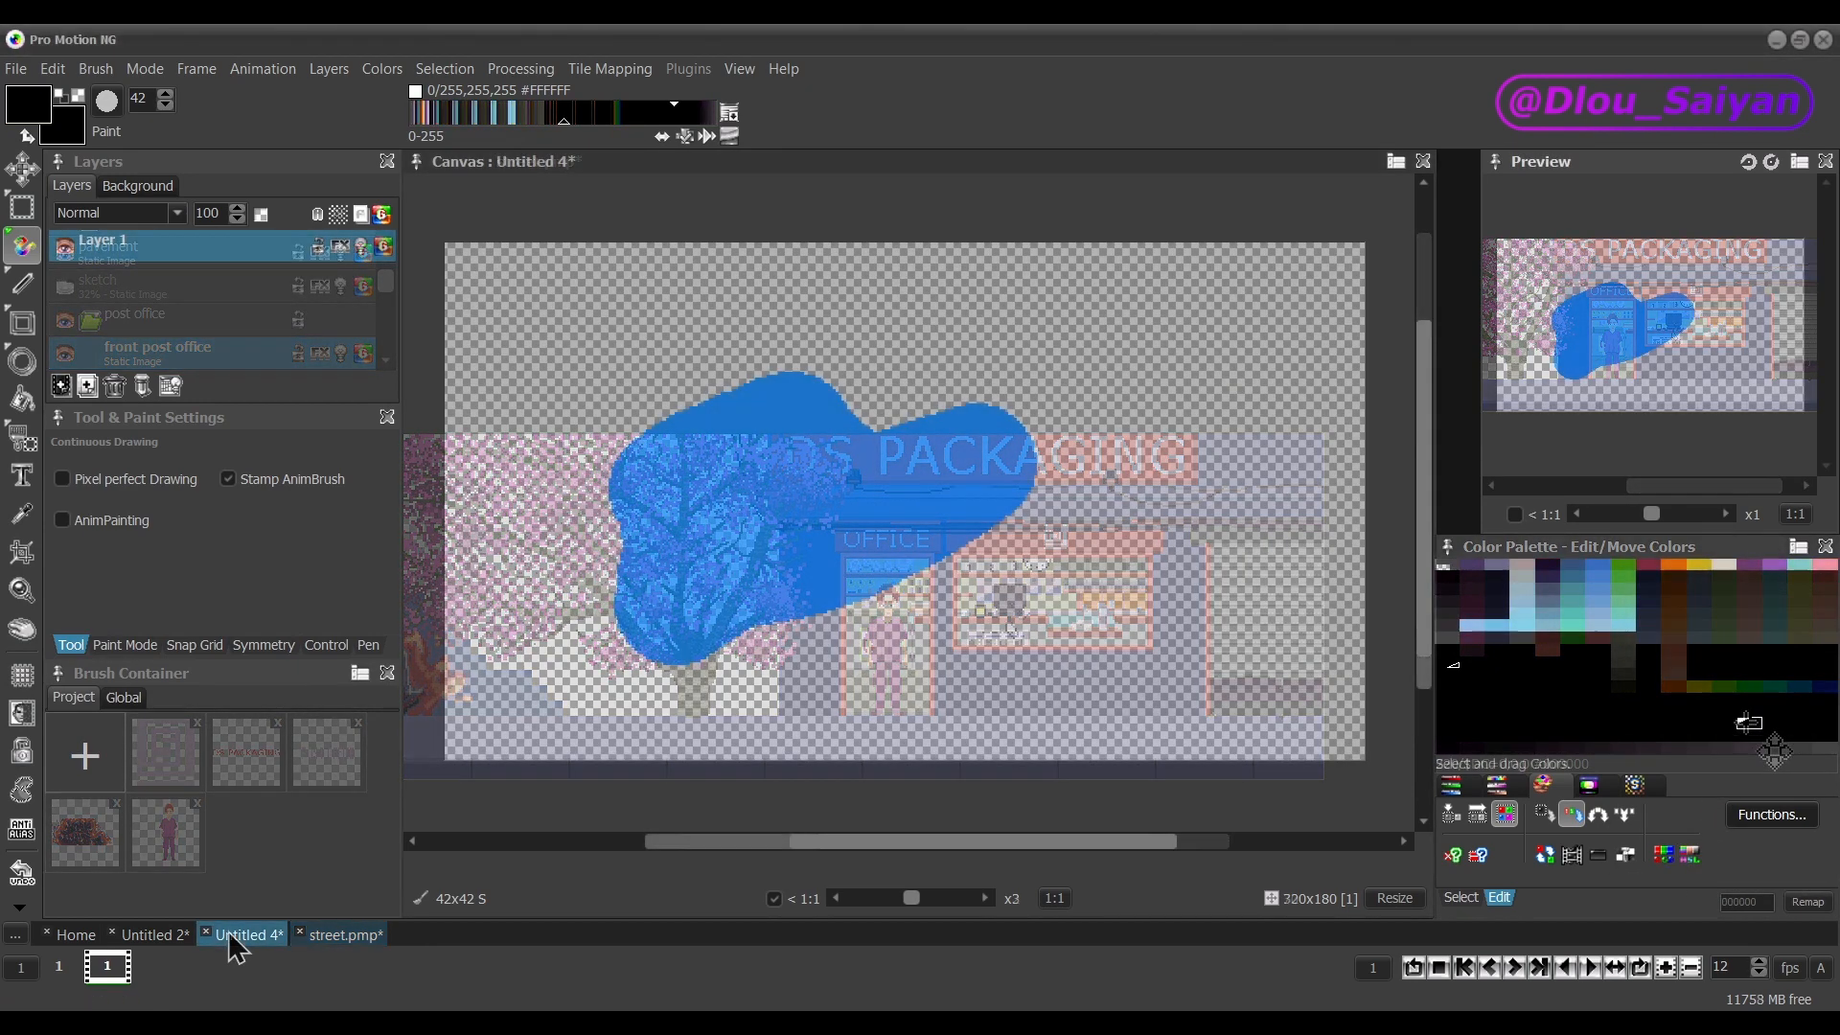
Switch to the Untitled 4 project, select all of its palette colors, and turn them black.
drag(967, 843, 946, 842)
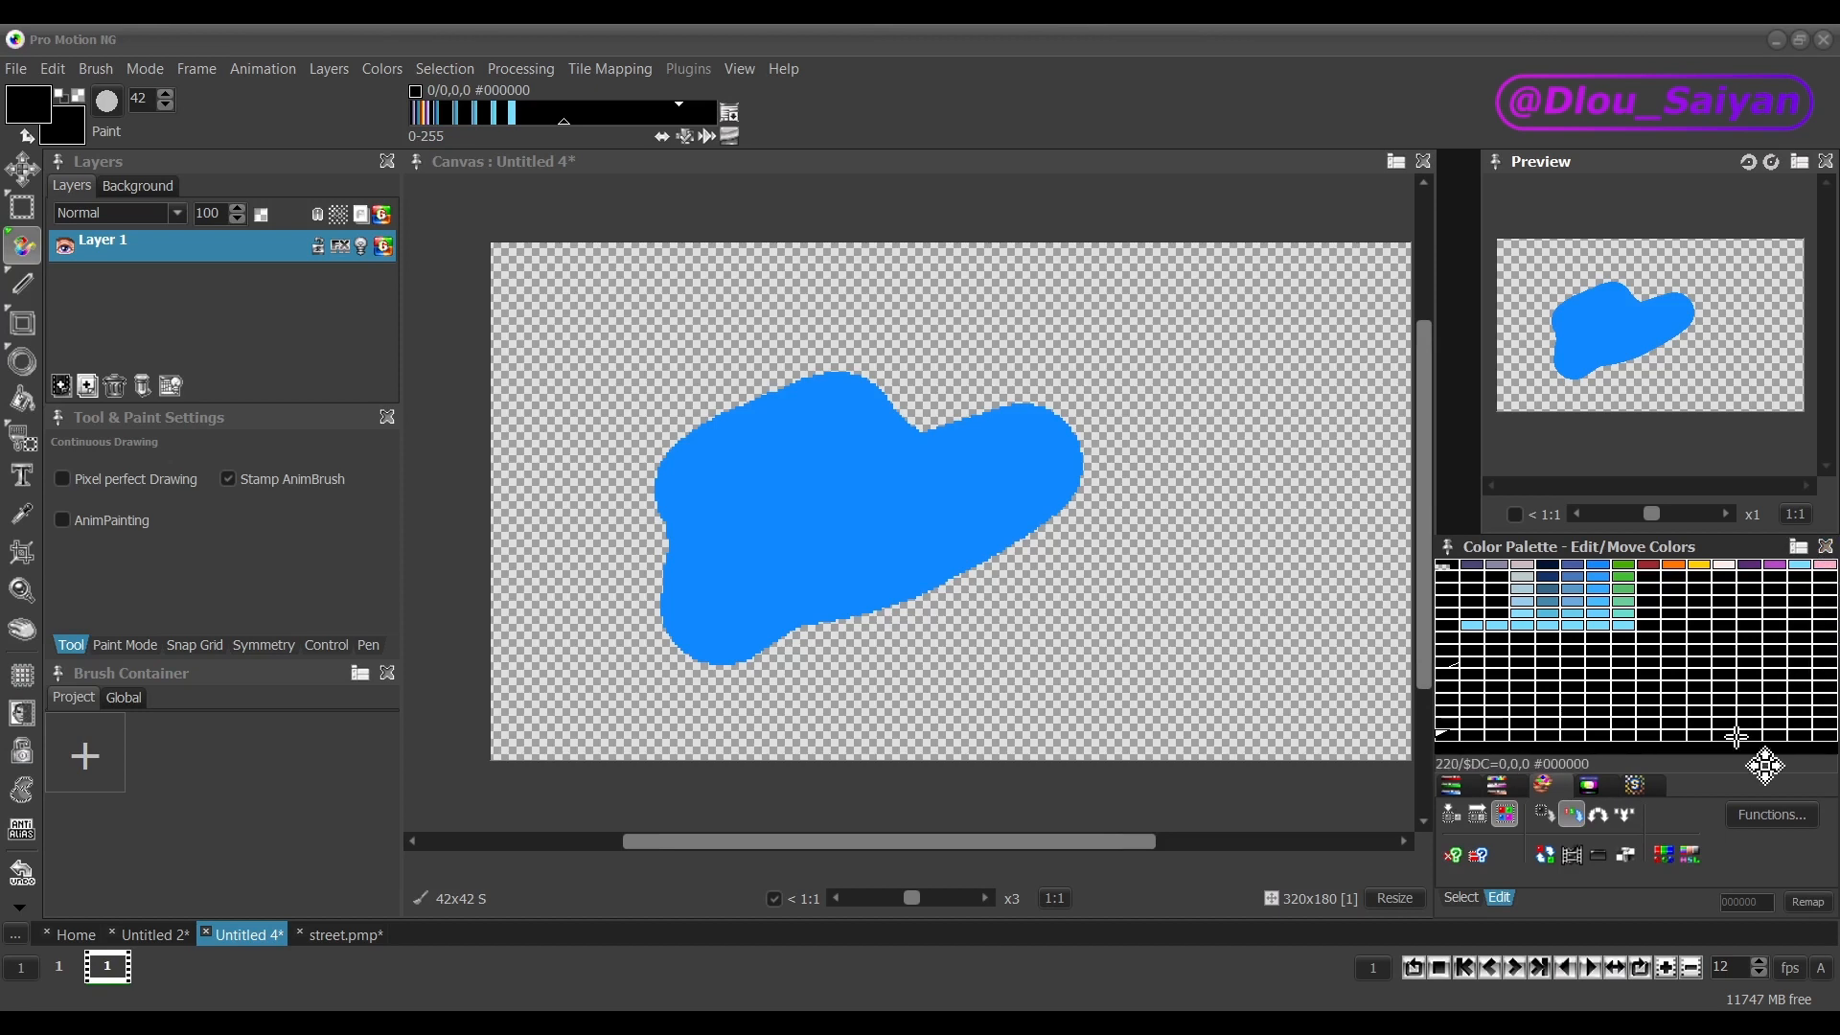
click(1597, 858)
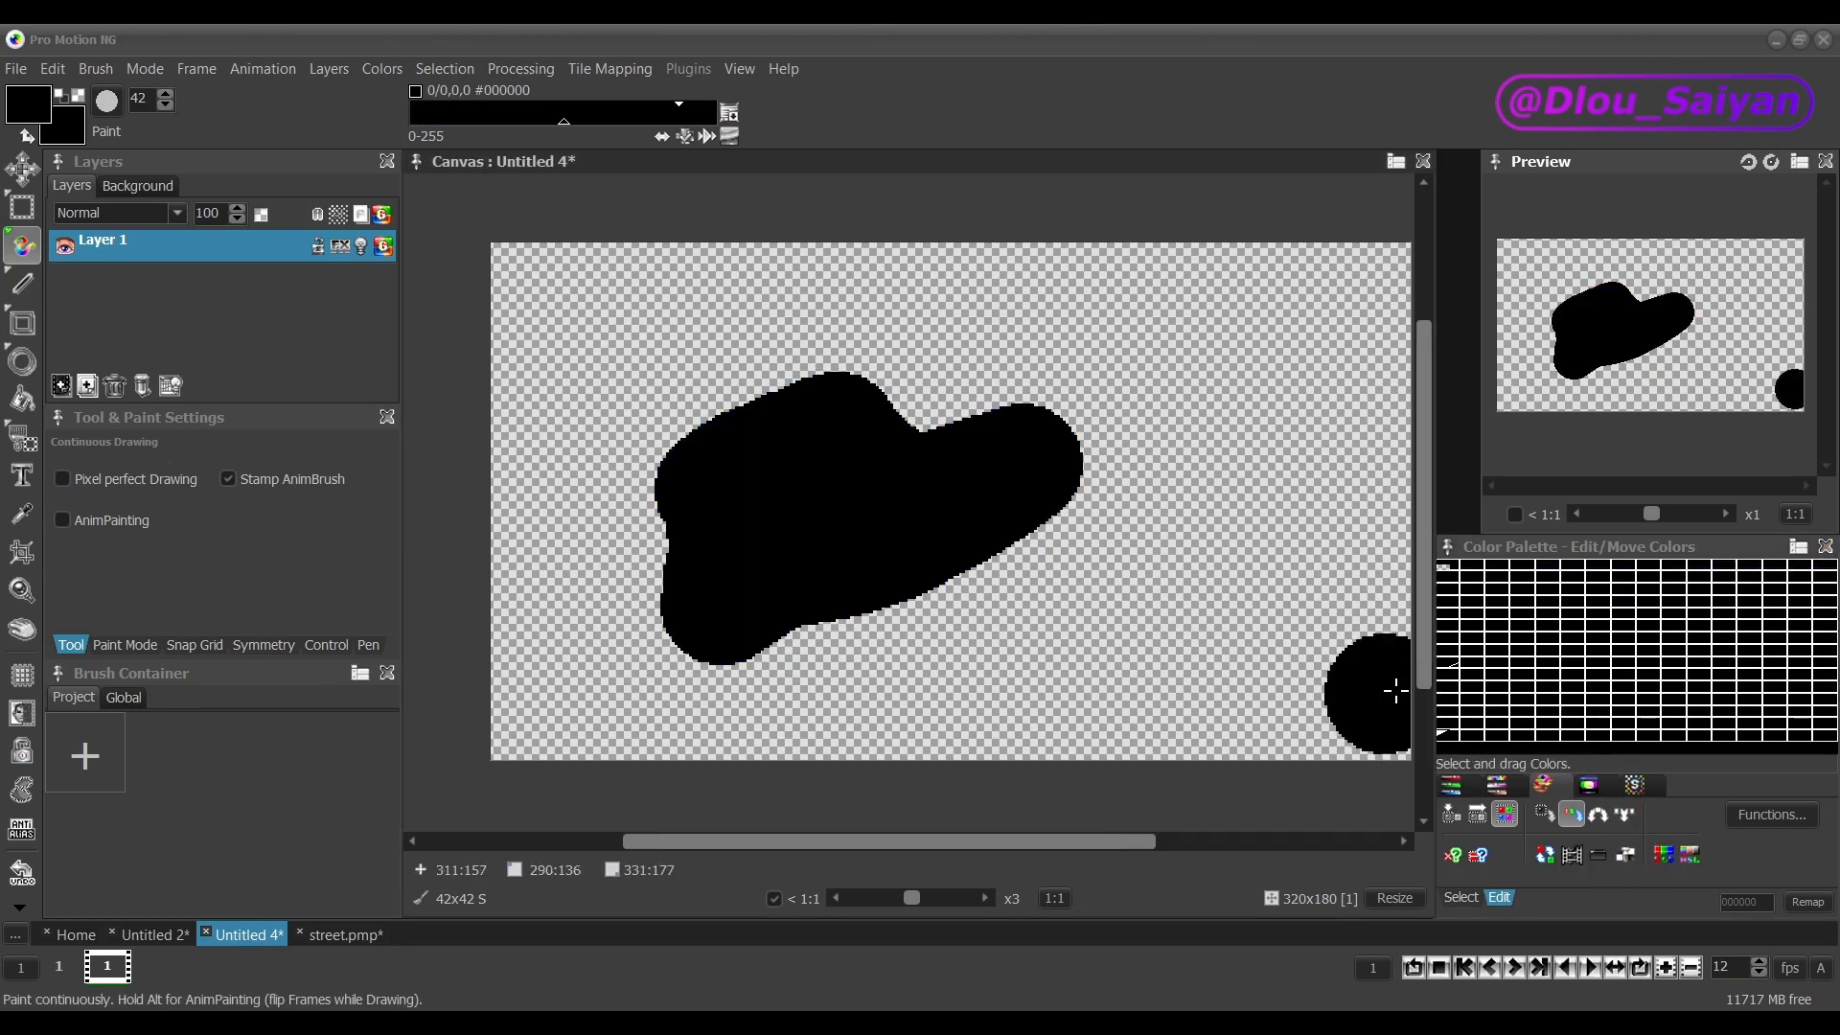
Set palette color 86 to dark red 881111 and clear the palette selection.
double_click(1627, 660)
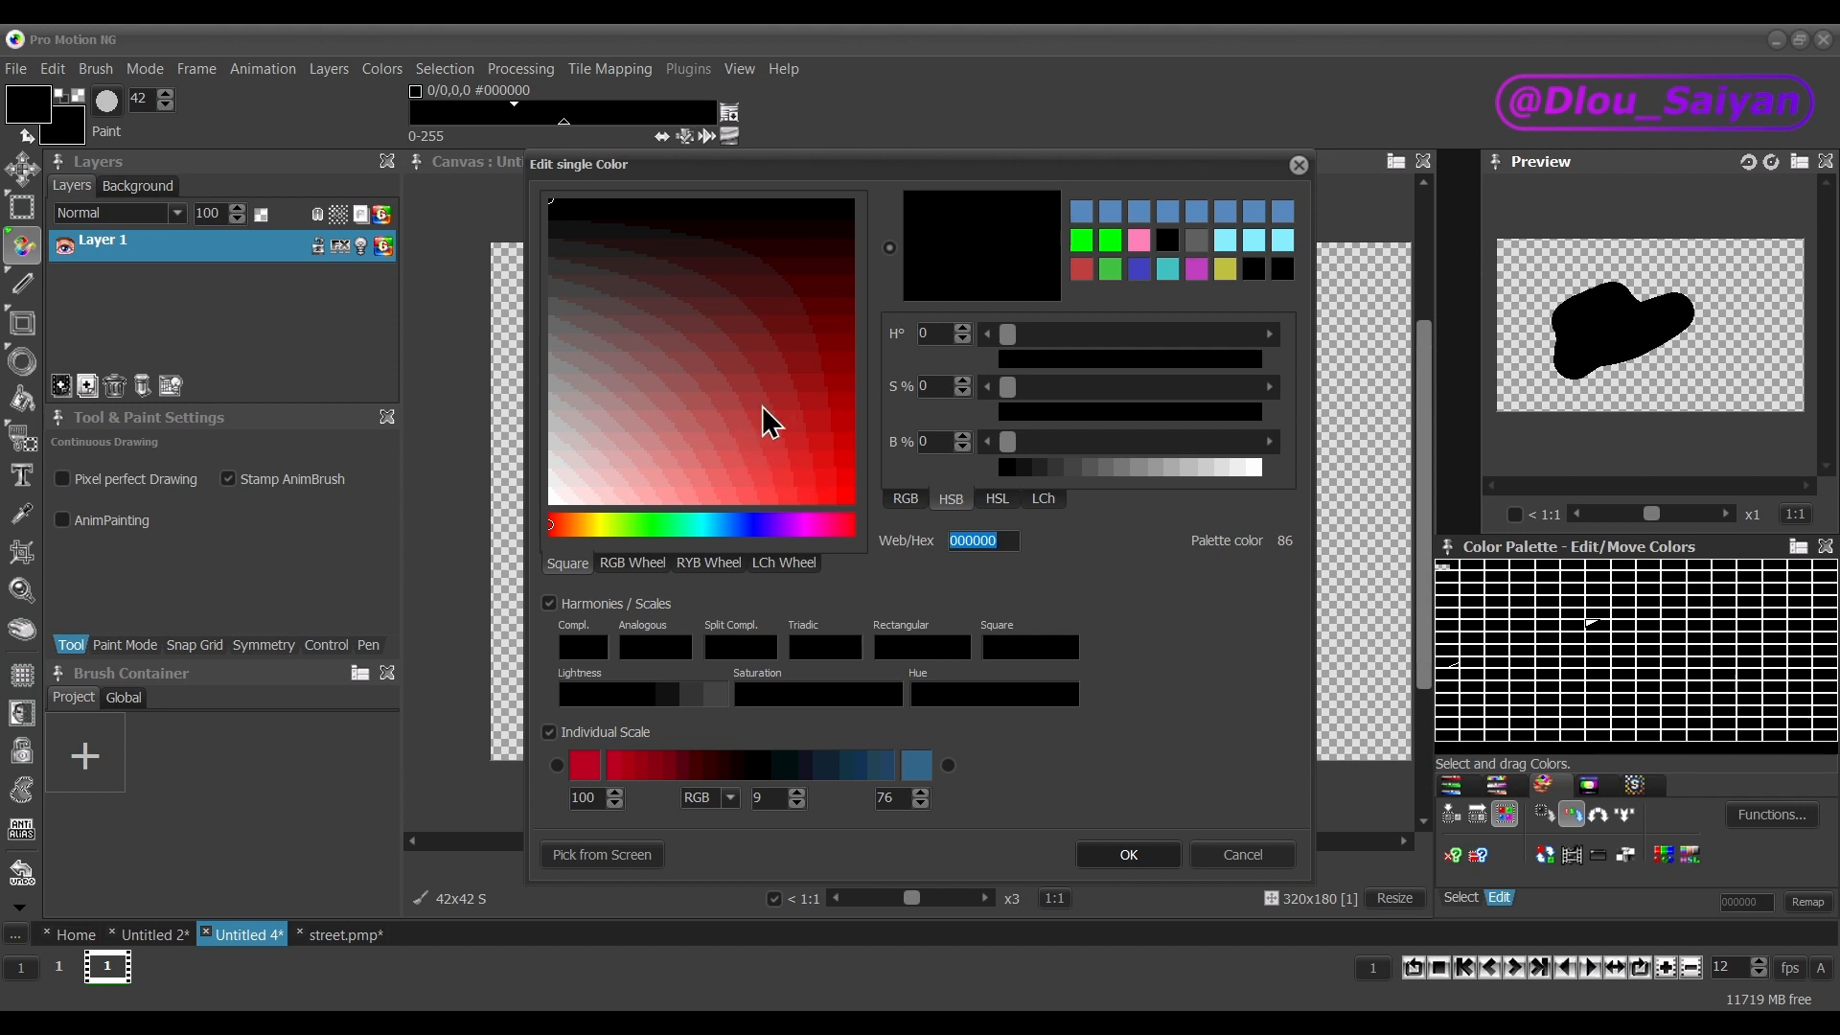
click(801, 369)
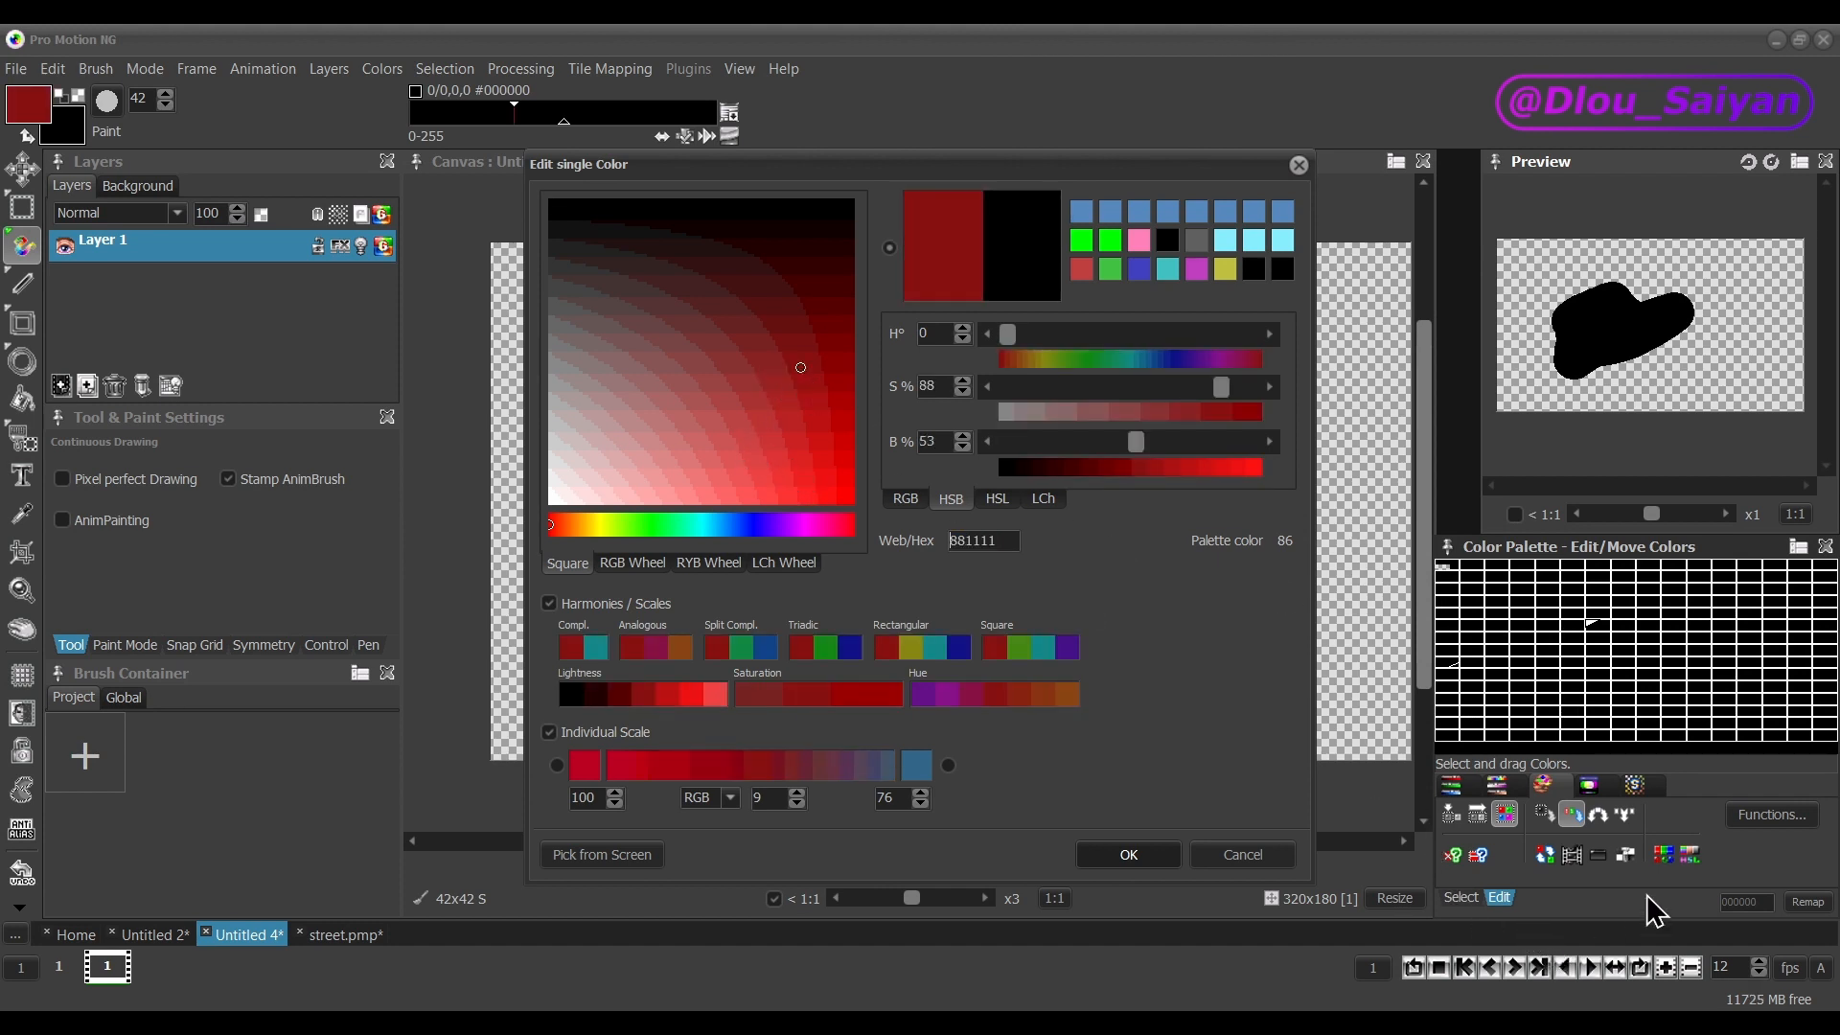
click(1129, 863)
click(1635, 654)
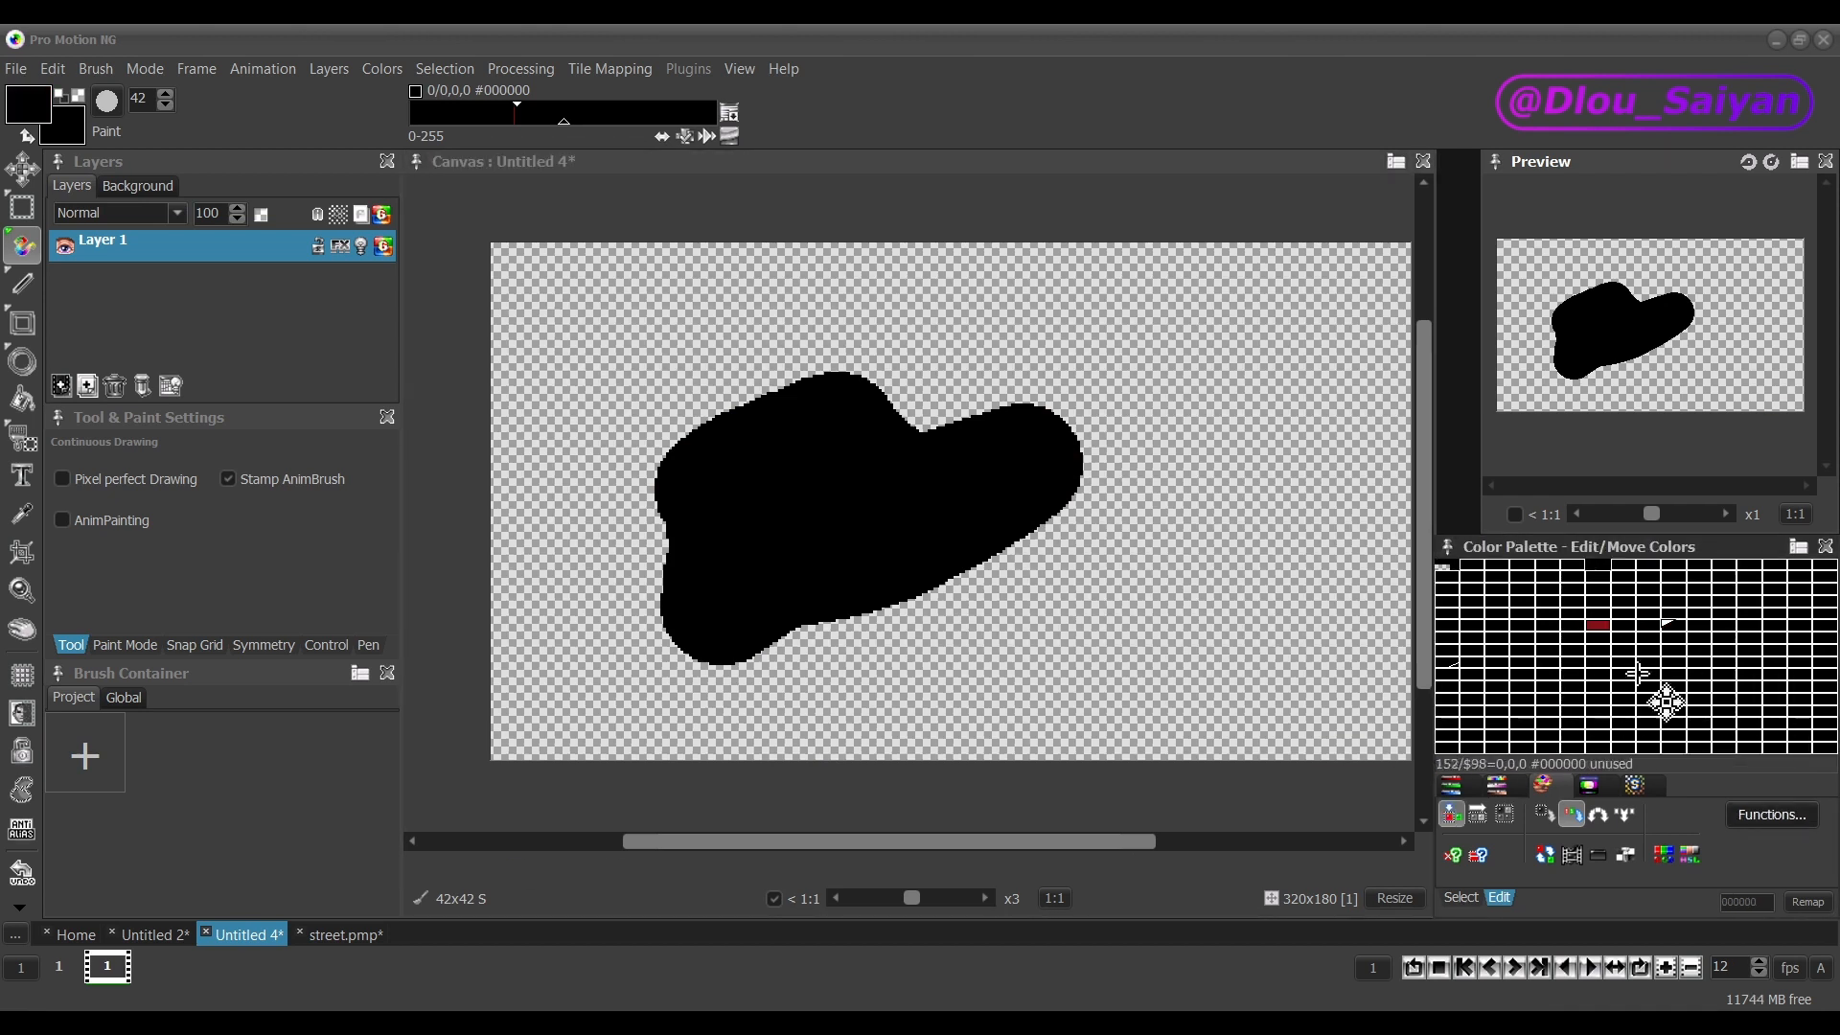
click(1771, 817)
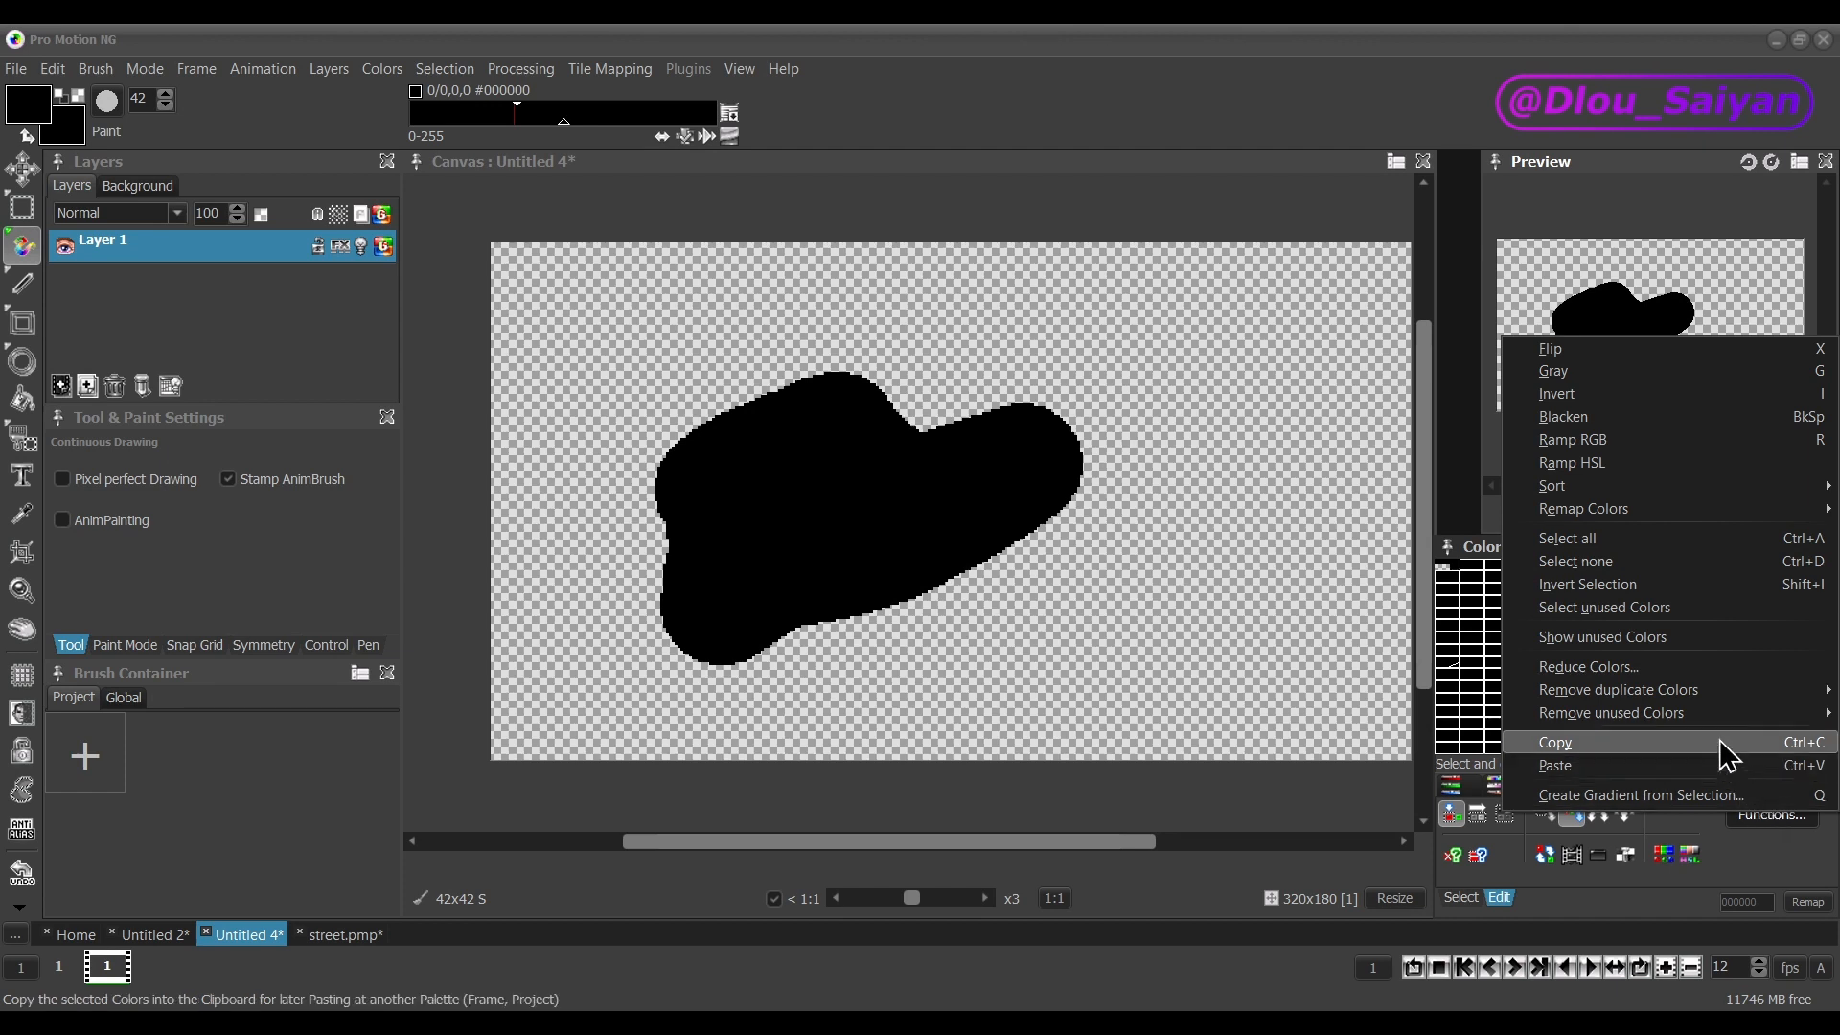
click(1687, 579)
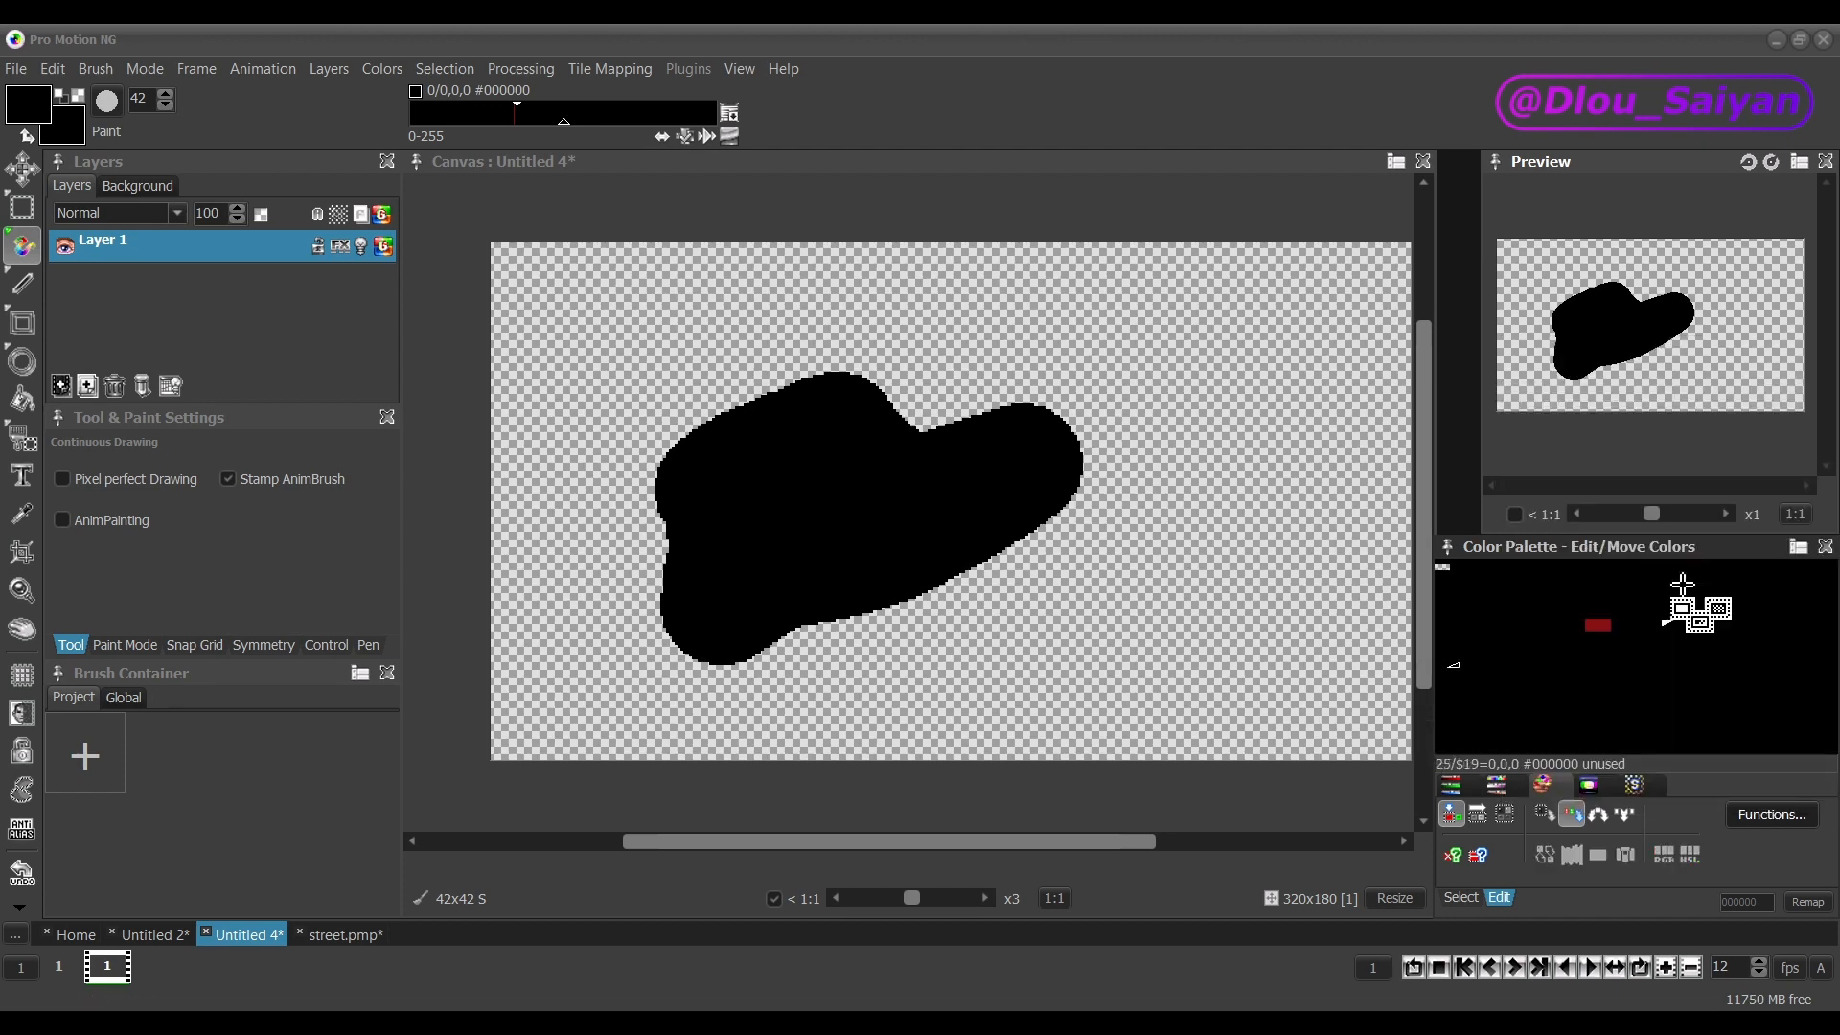
Set palette color 85, directly beside the dark red, to green 55DD22.
double_click(1572, 624)
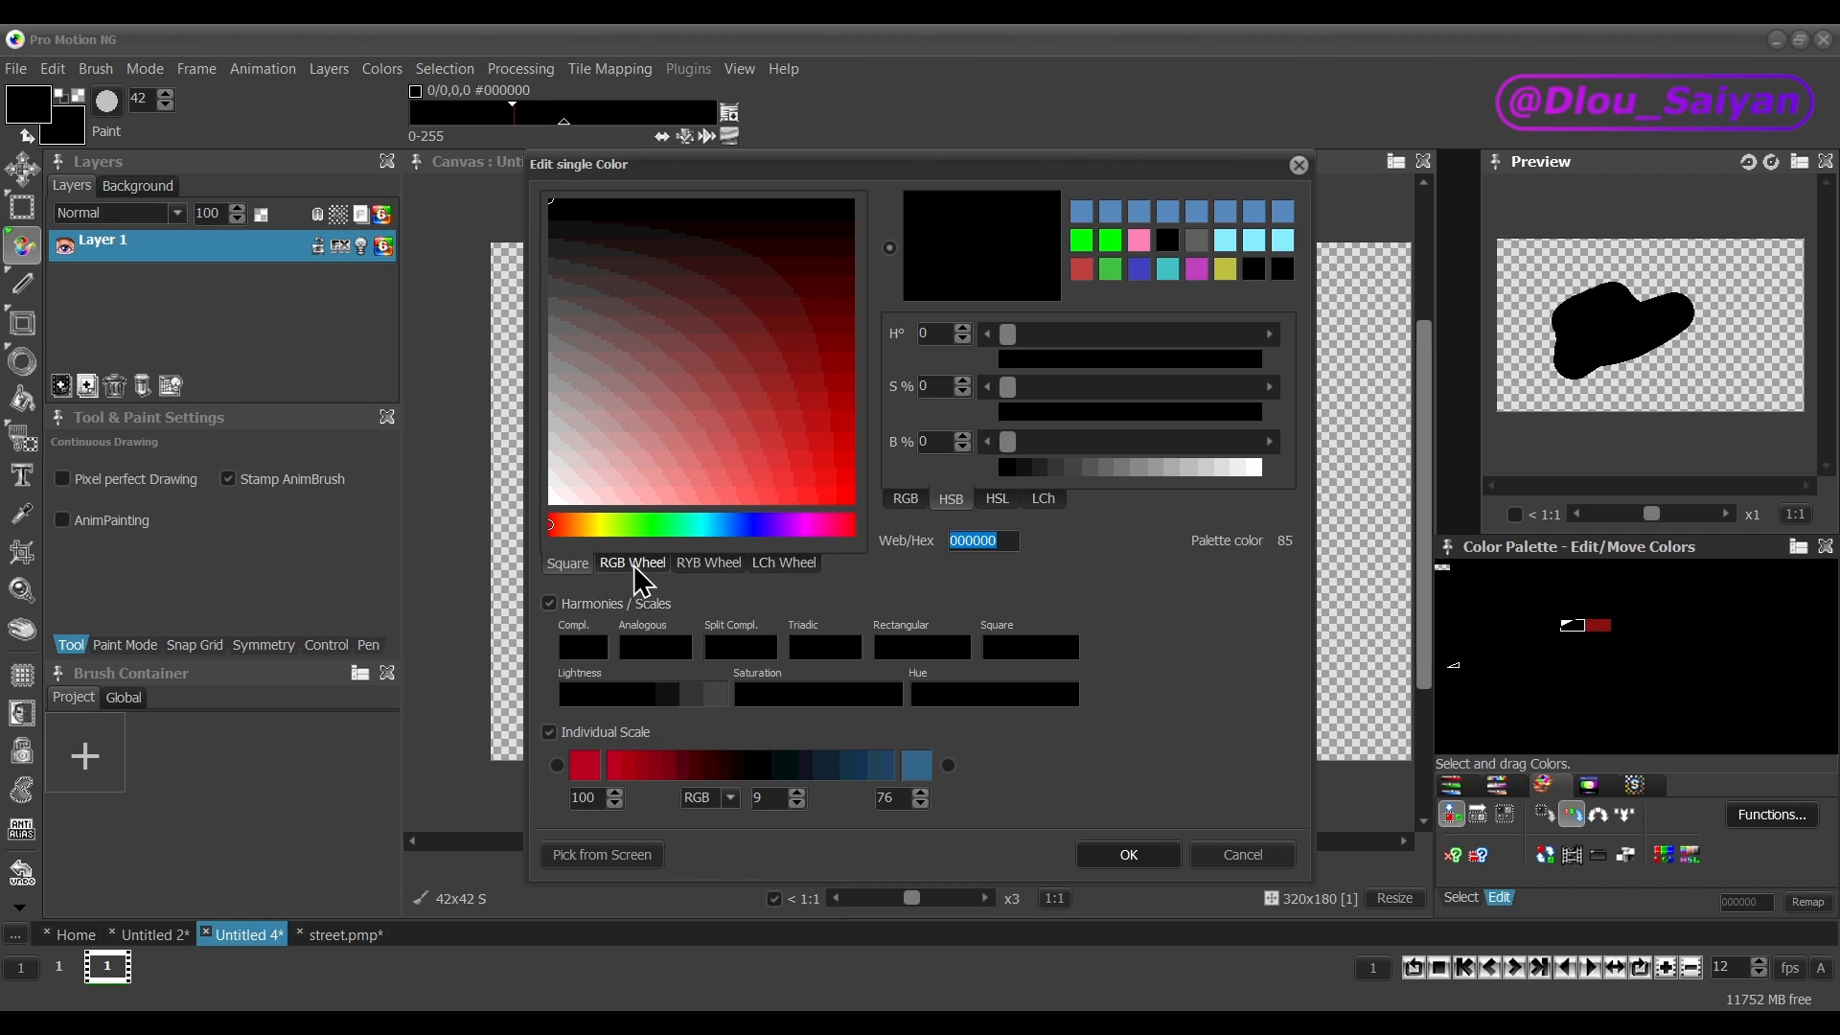
drag(617, 526, 635, 524)
click(801, 454)
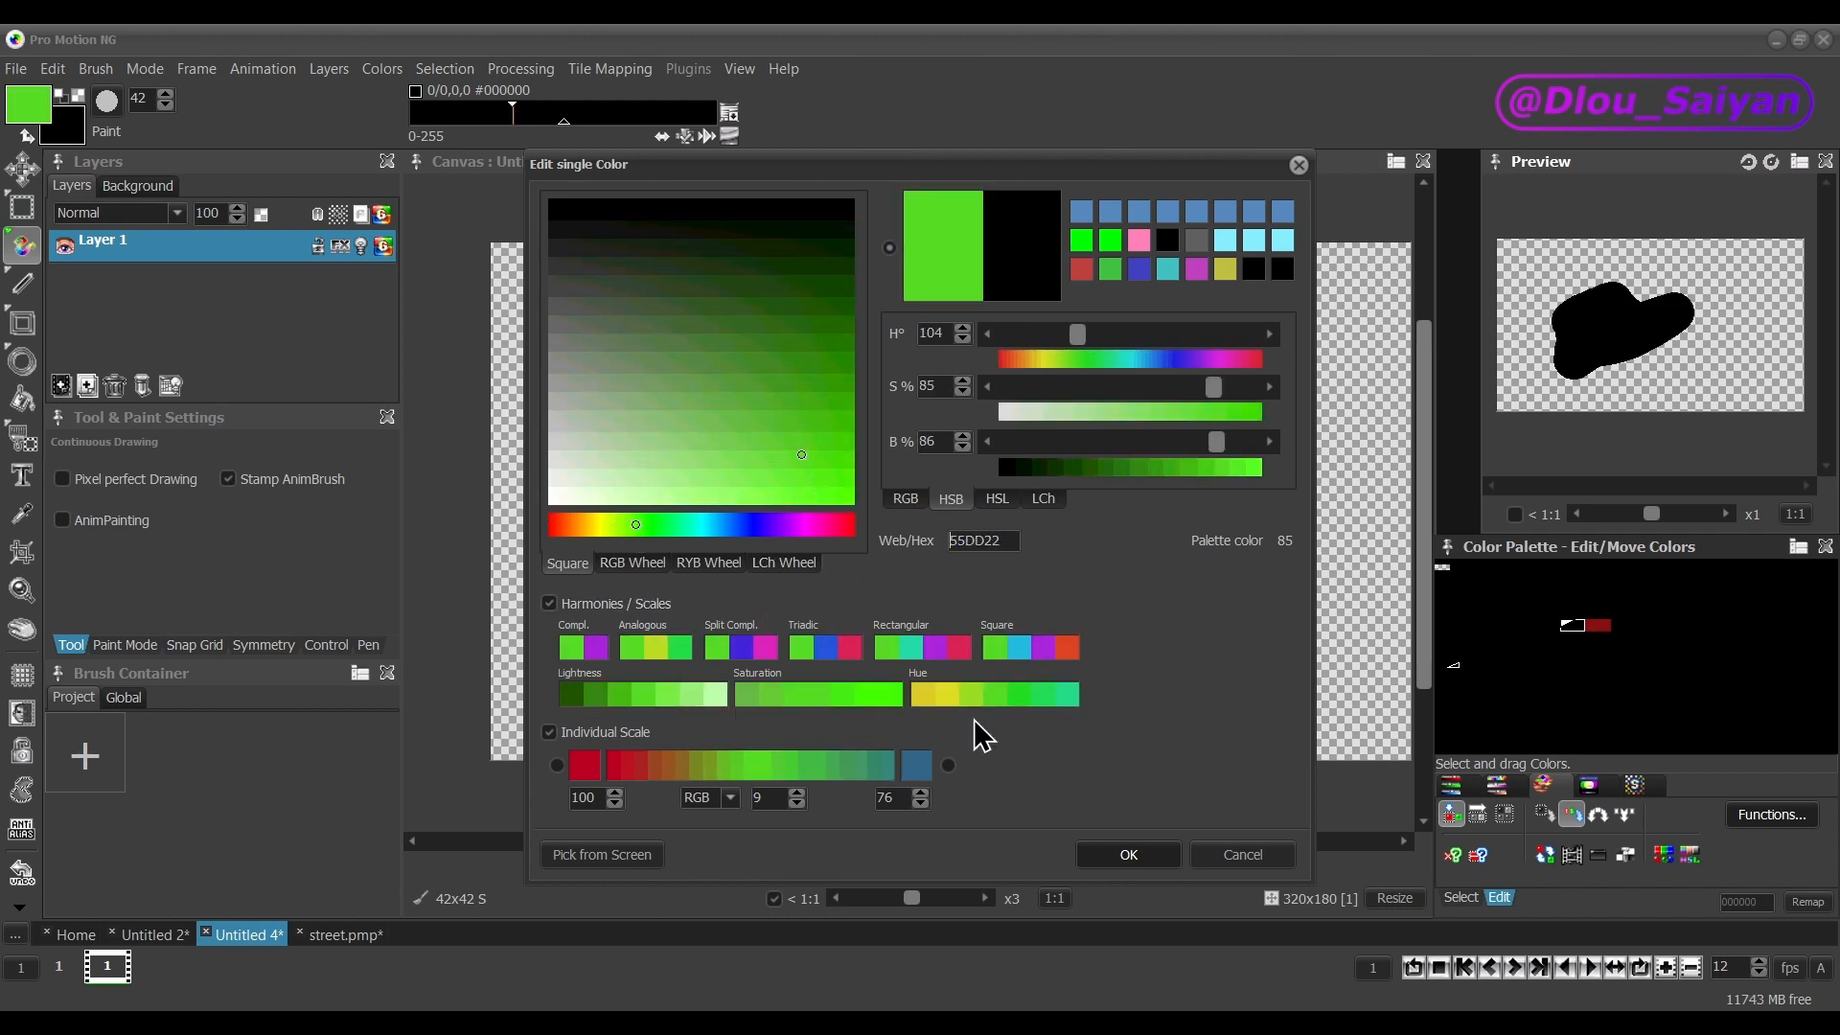
click(1136, 852)
Set palette color 84, directly beside the green, to blue 2255DD.
double_click(1546, 624)
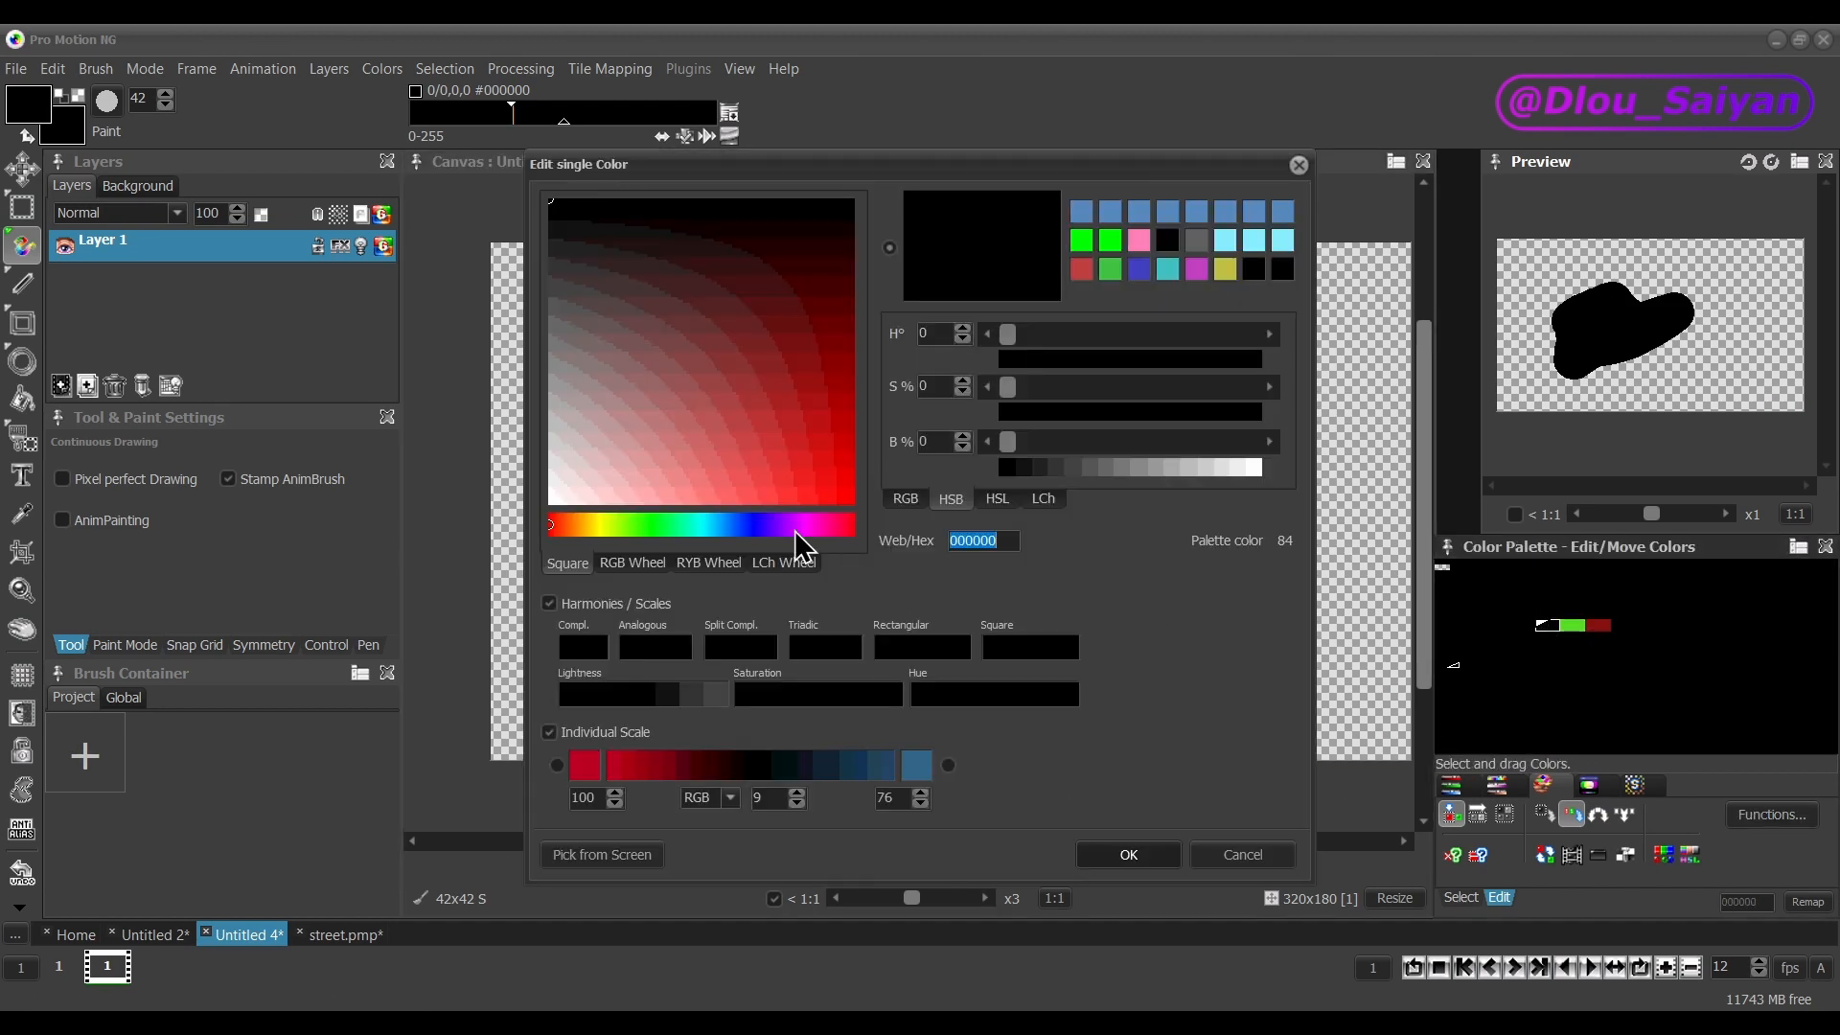
click(735, 524)
click(811, 466)
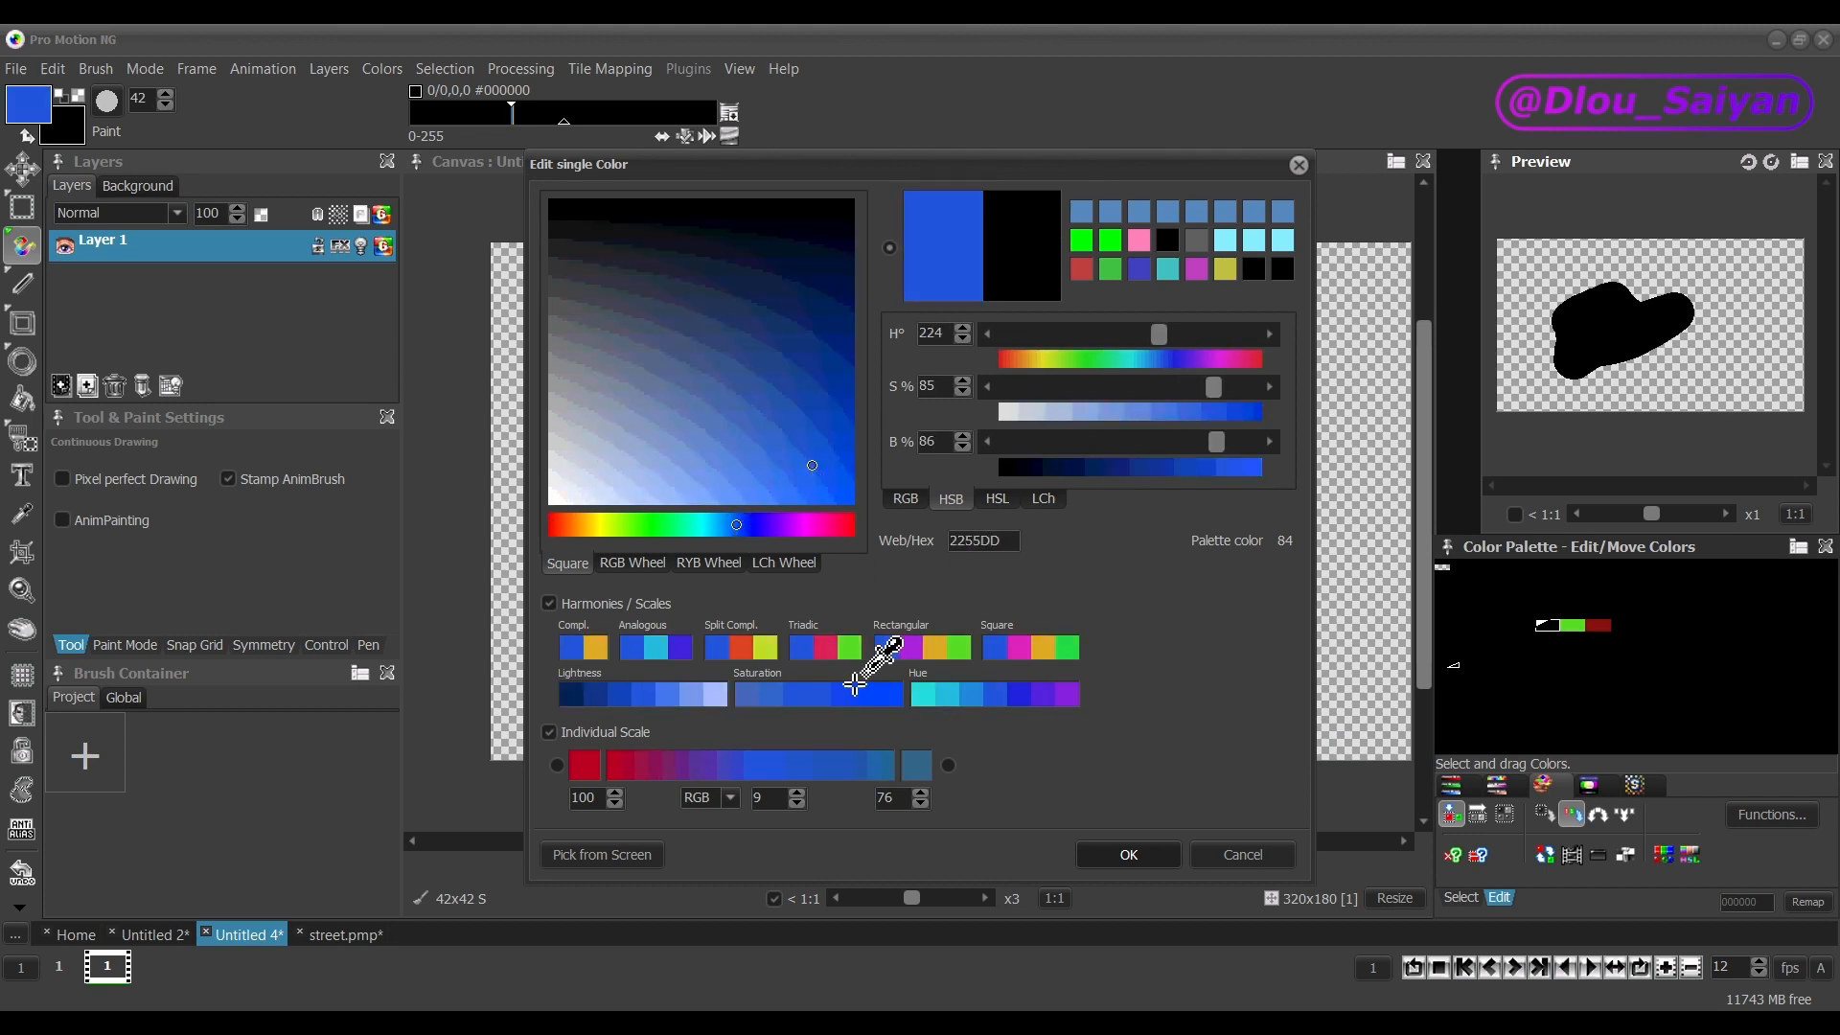
click(1121, 854)
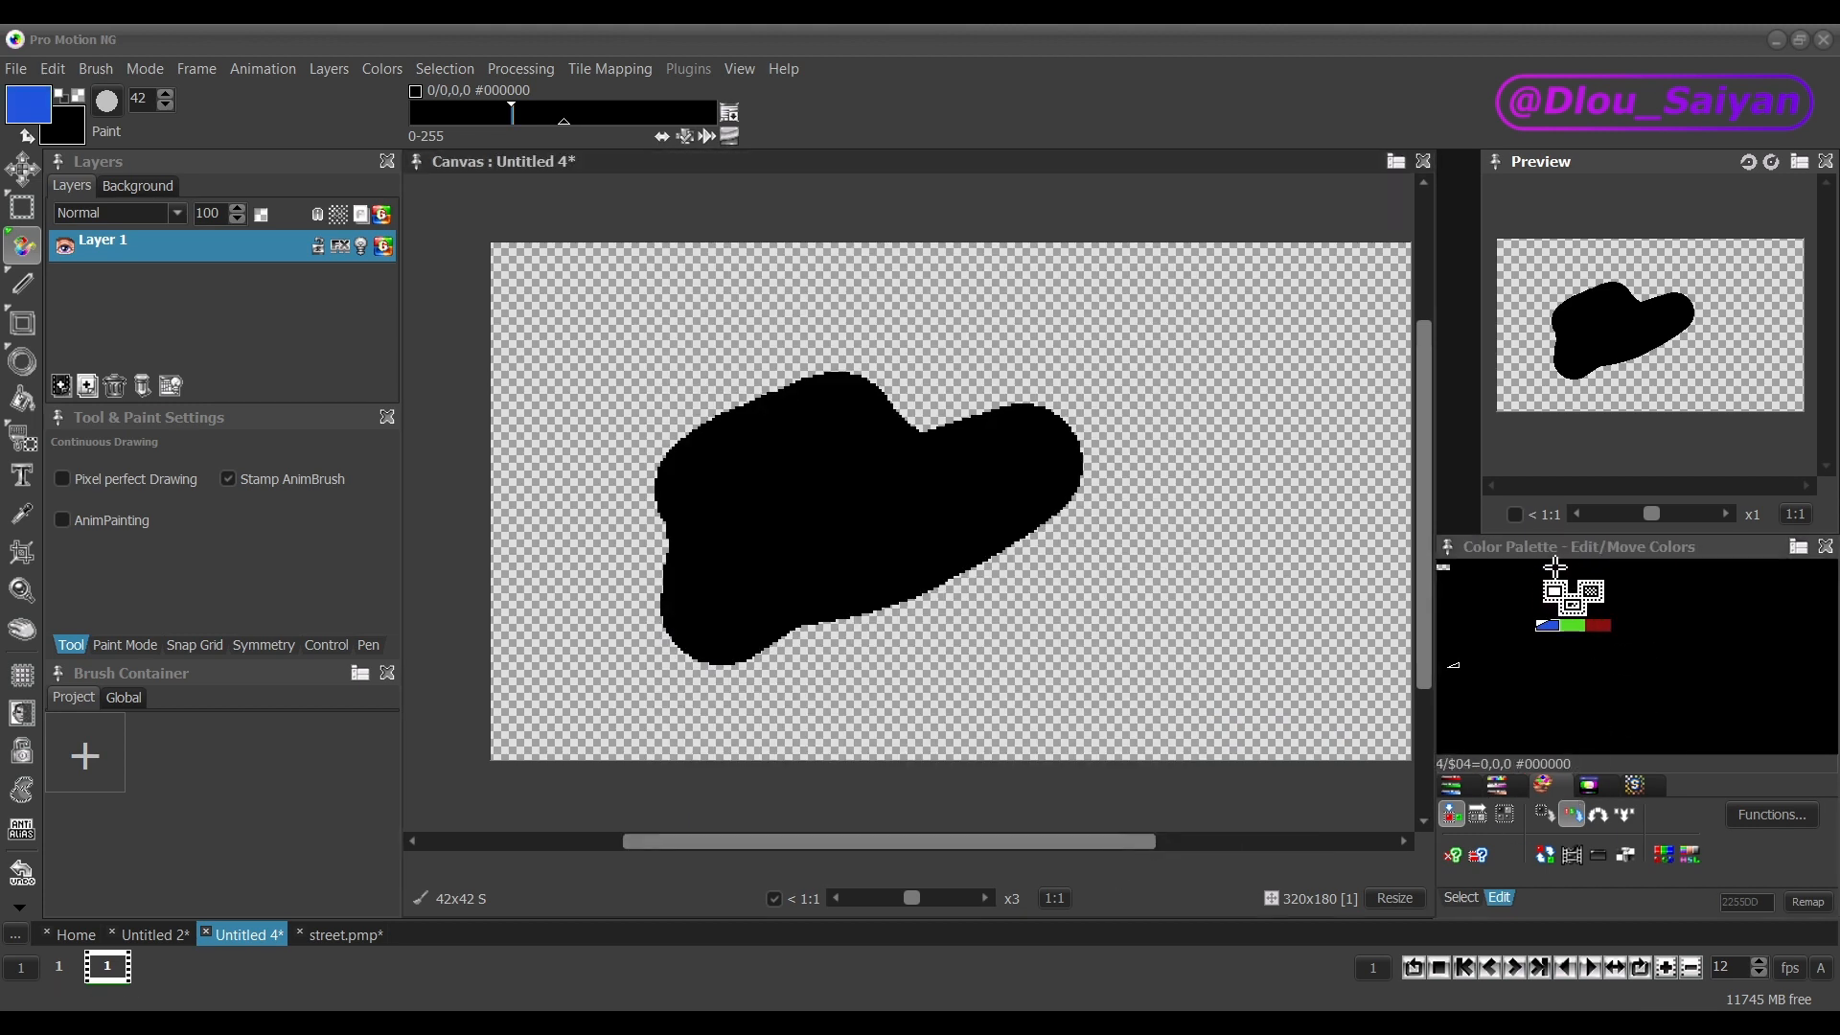
Pick the palette blue from the screen for palette color 4 and darken it to 113377.
click(1574, 597)
double_click(1574, 597)
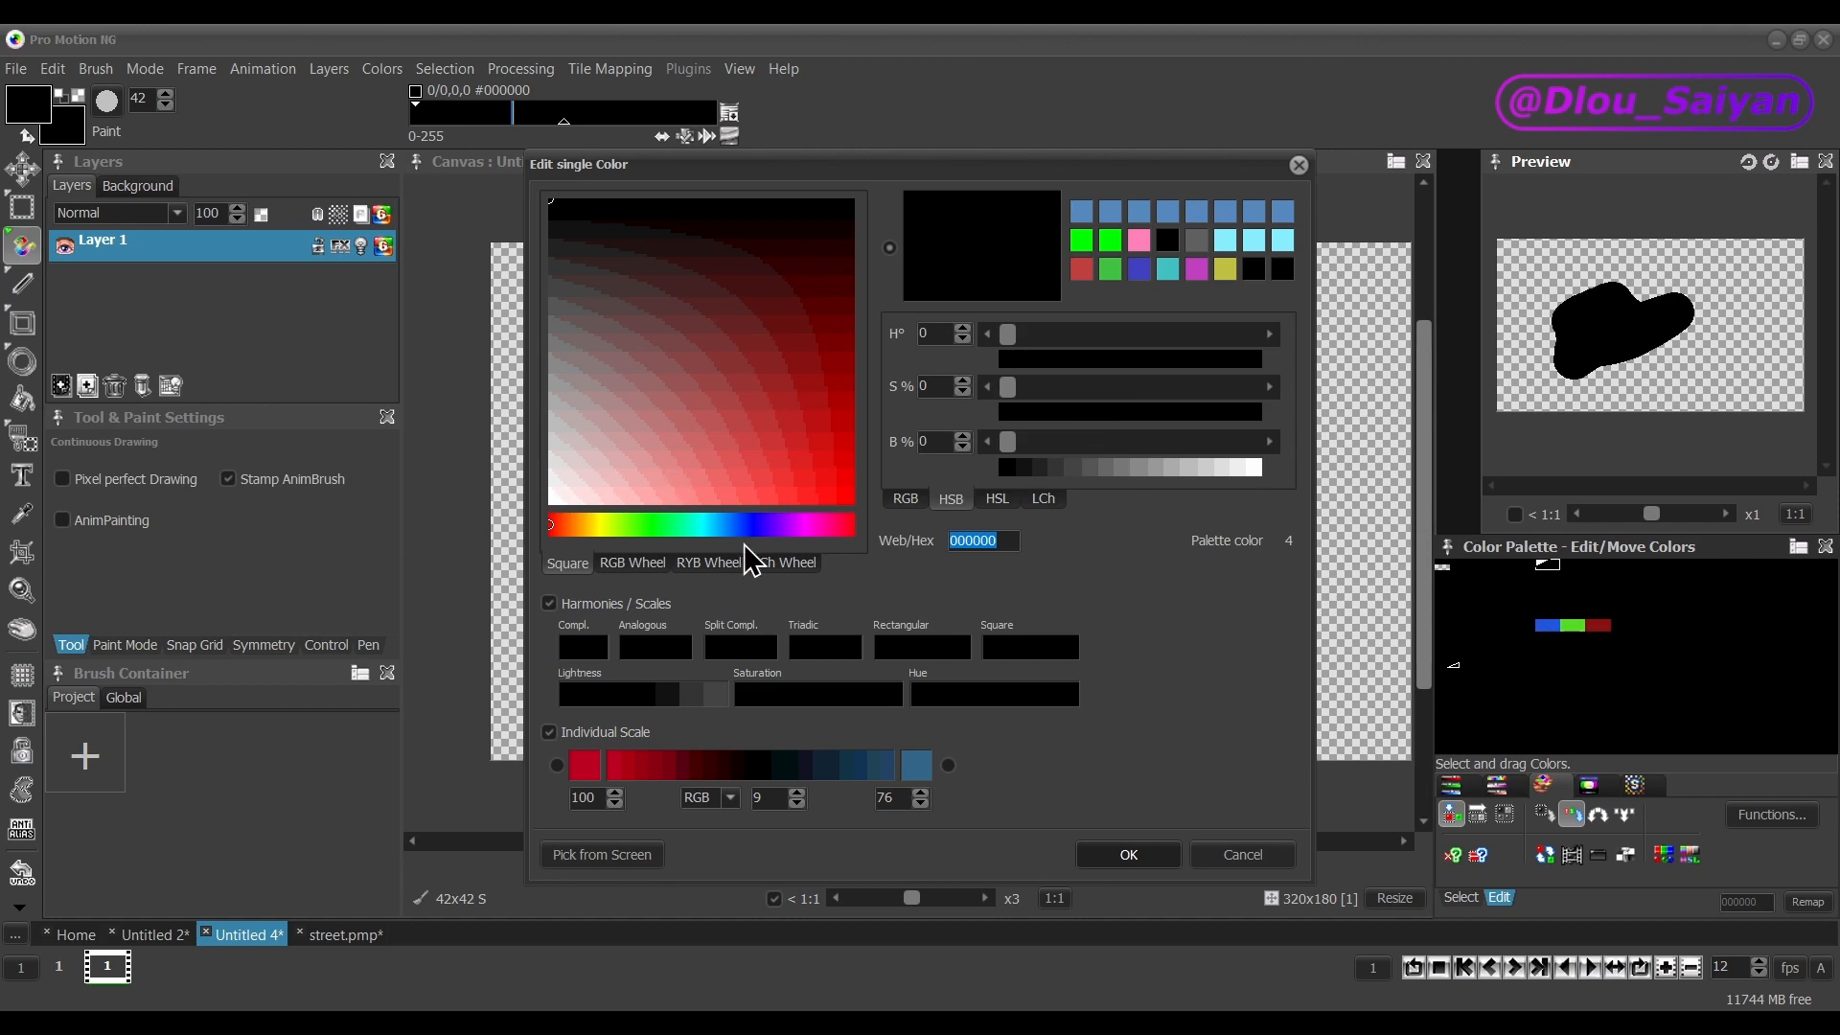
click(602, 856)
click(1550, 626)
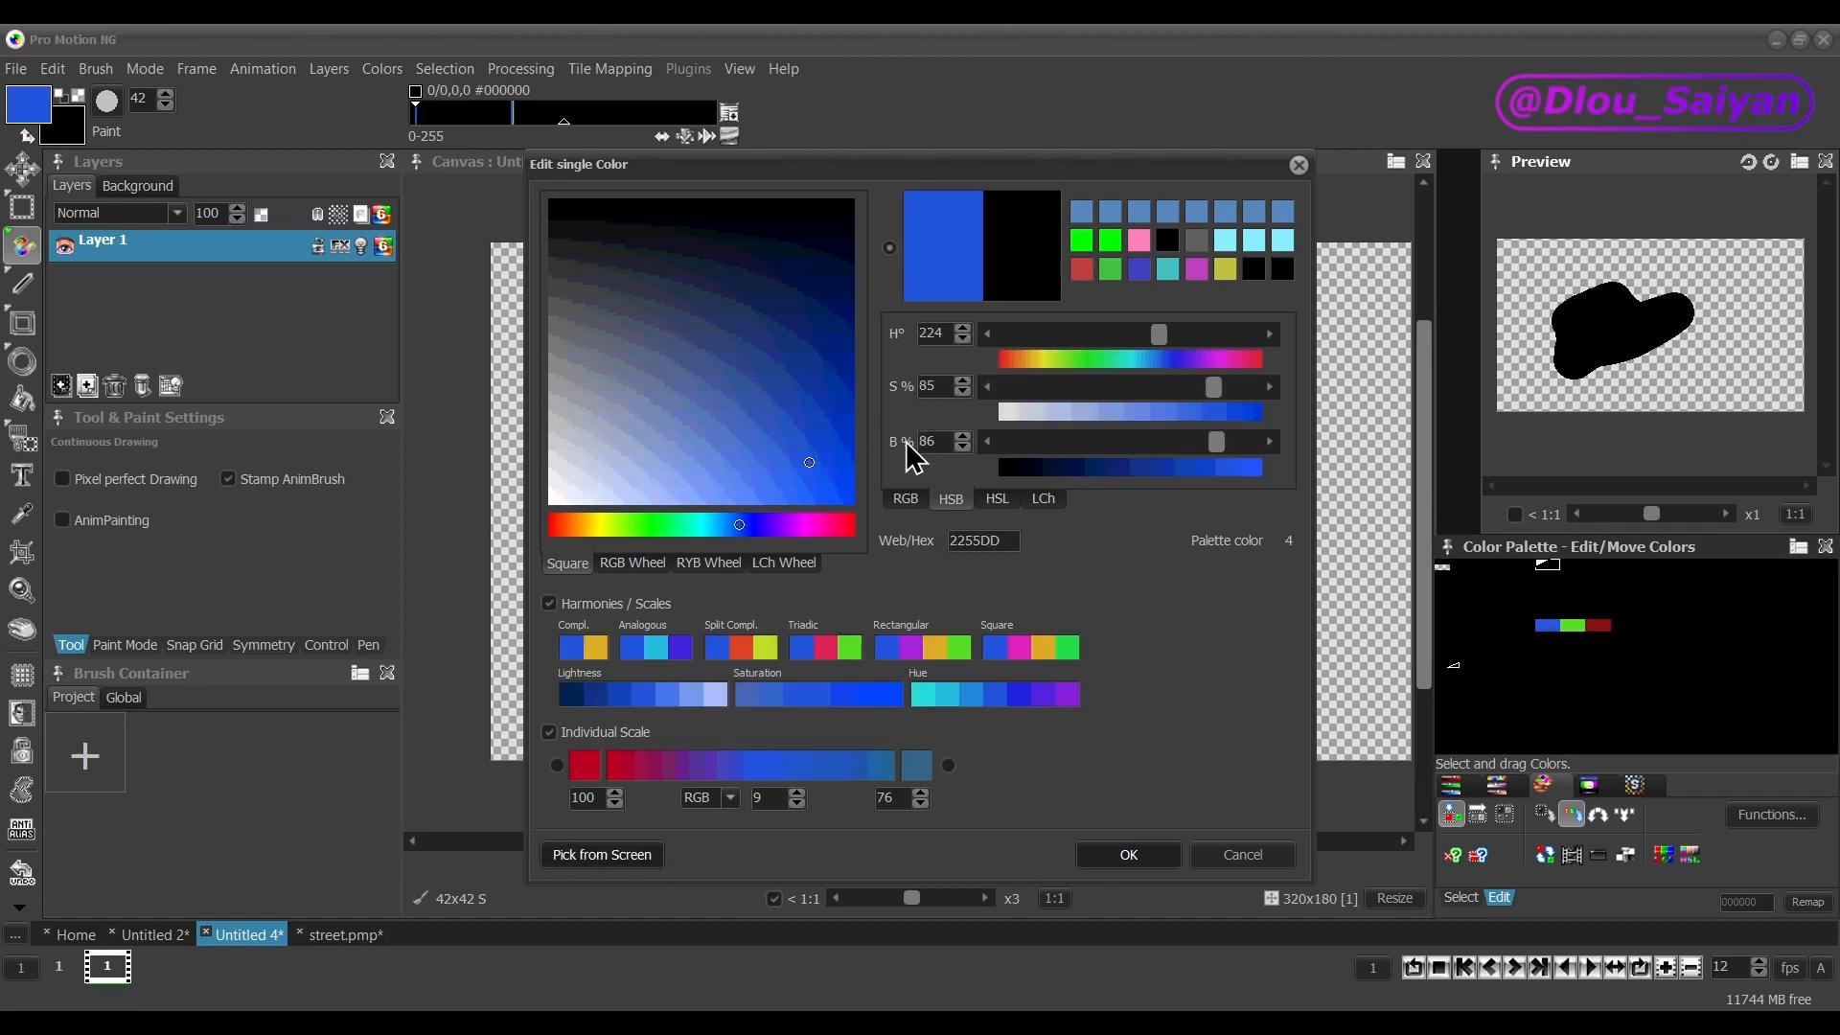
click(815, 352)
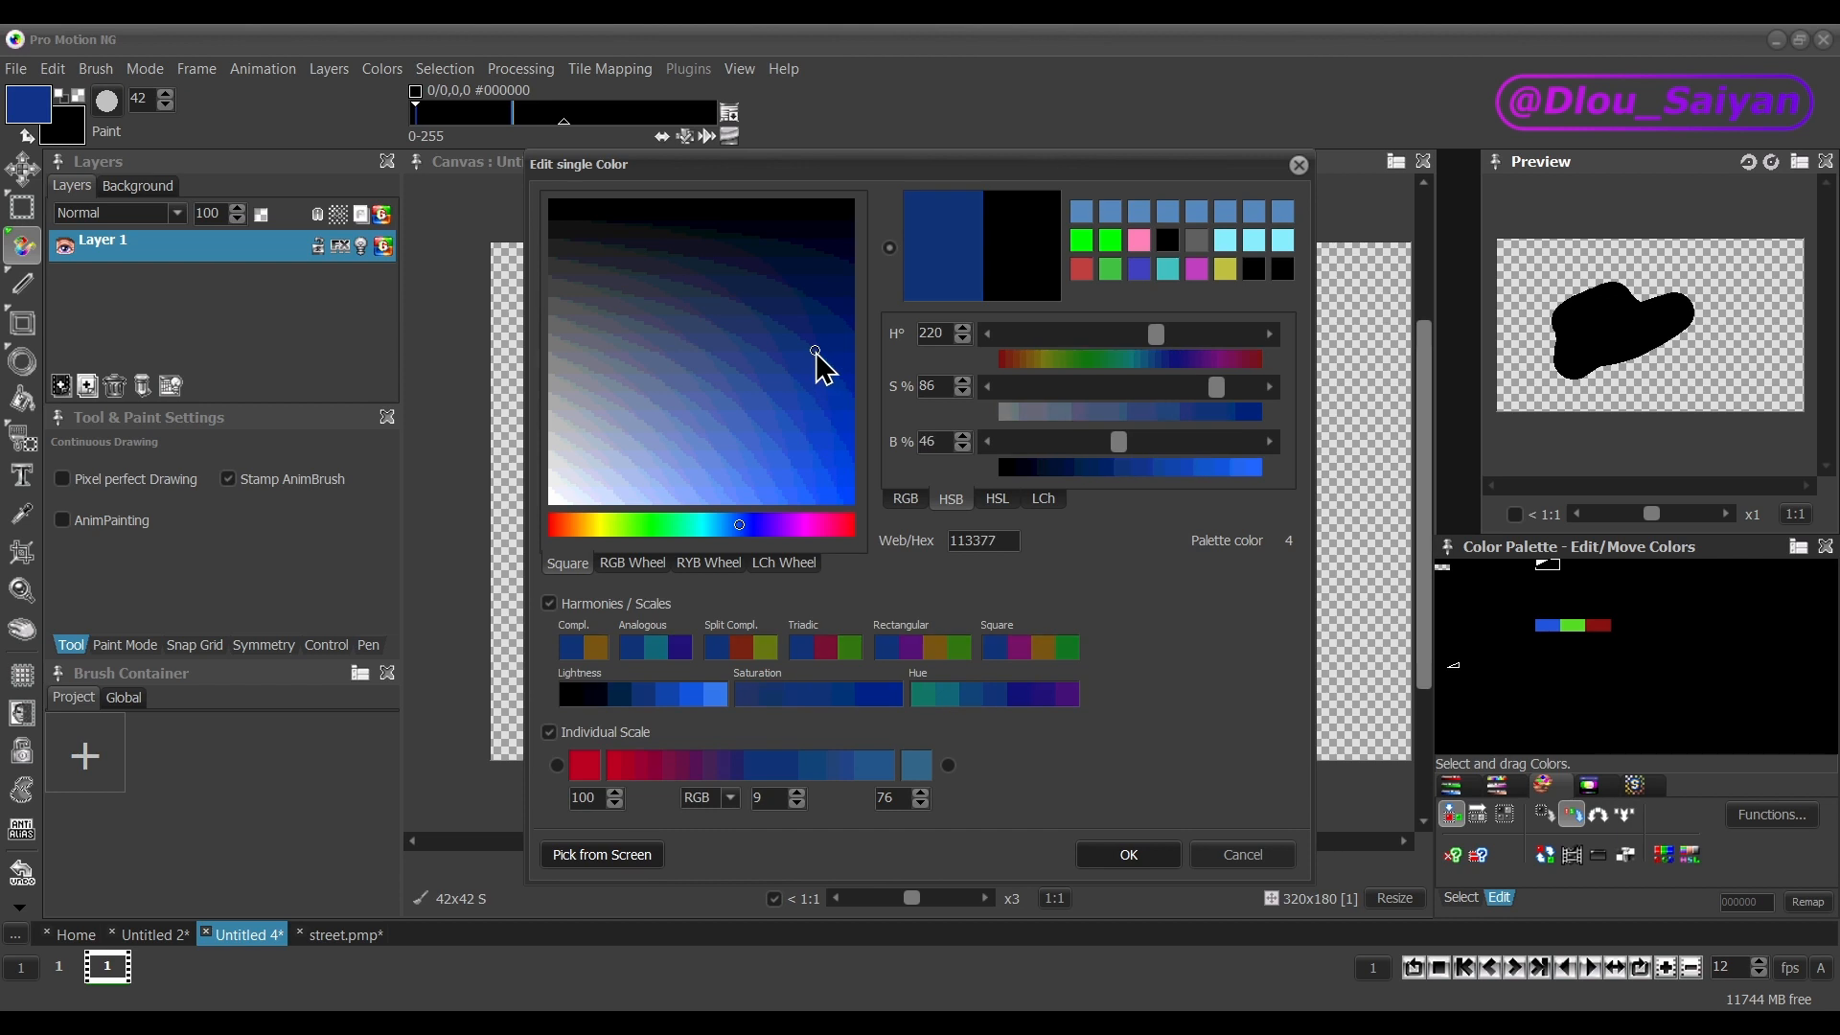
click(1136, 856)
Pick the palette blue from the screen for palette color 164 and lighten it to 88AAFF.
double_click(1550, 689)
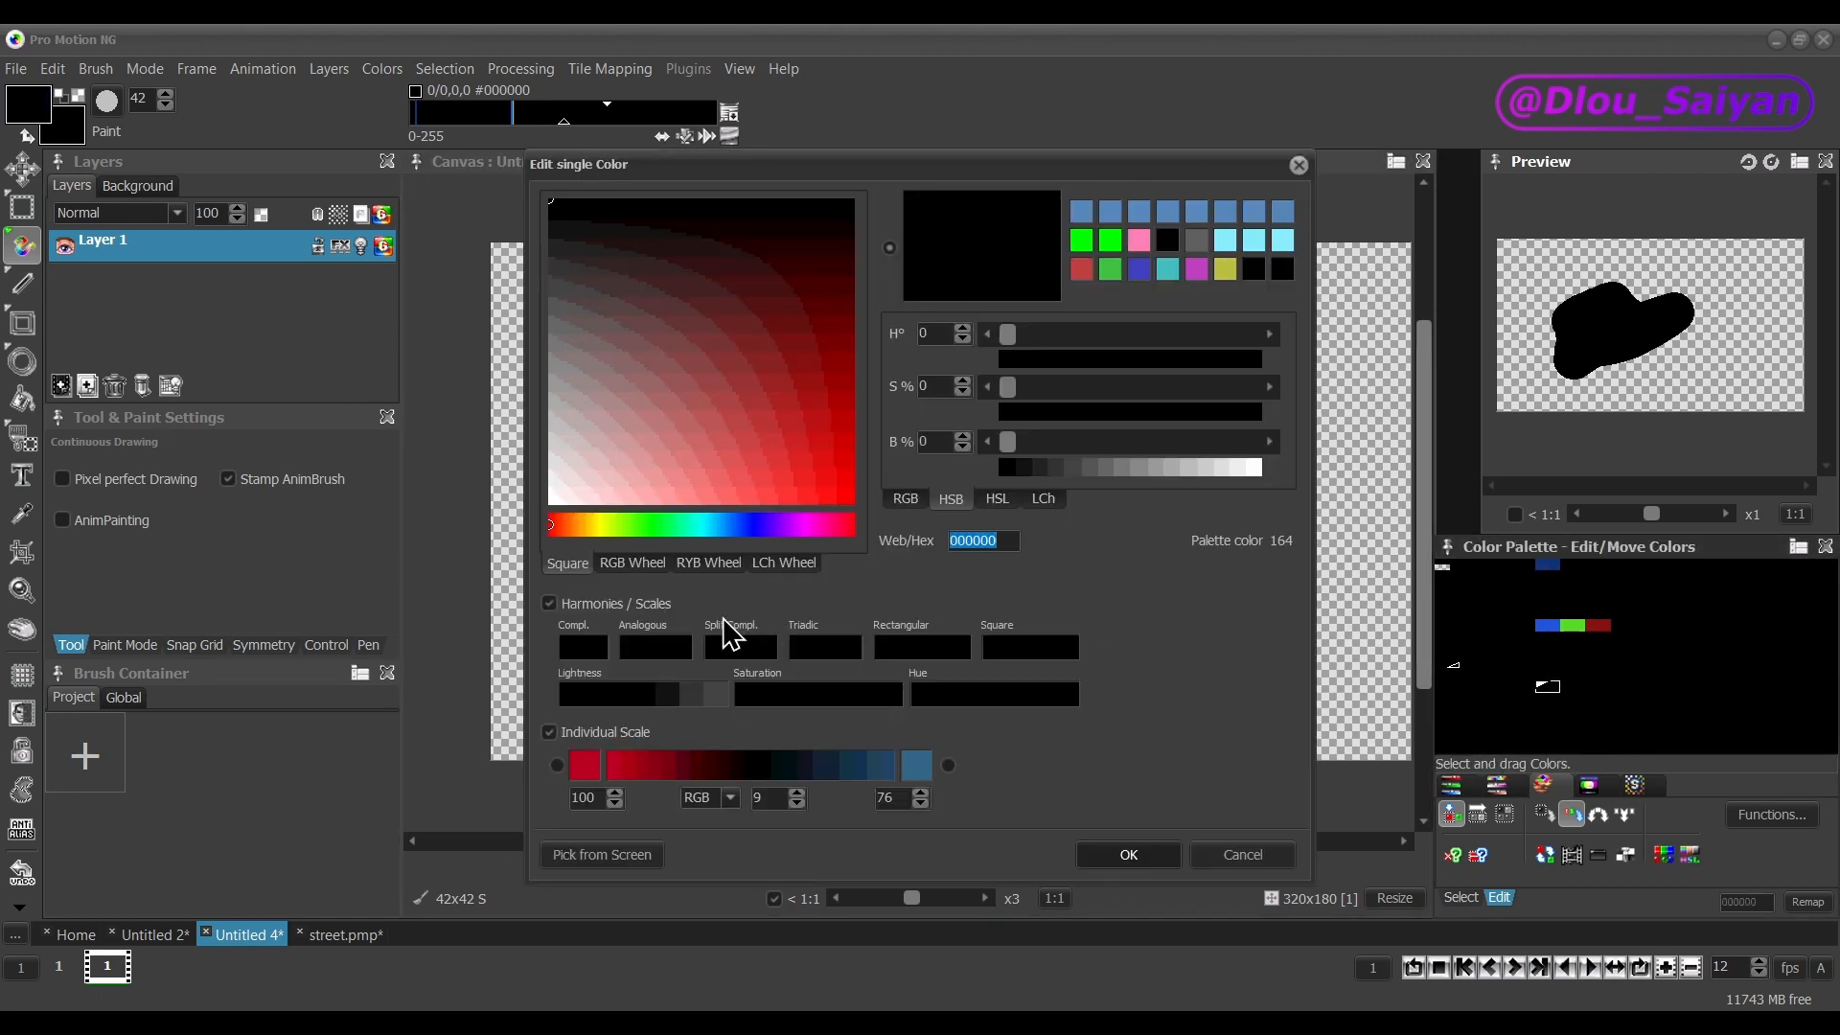
click(614, 854)
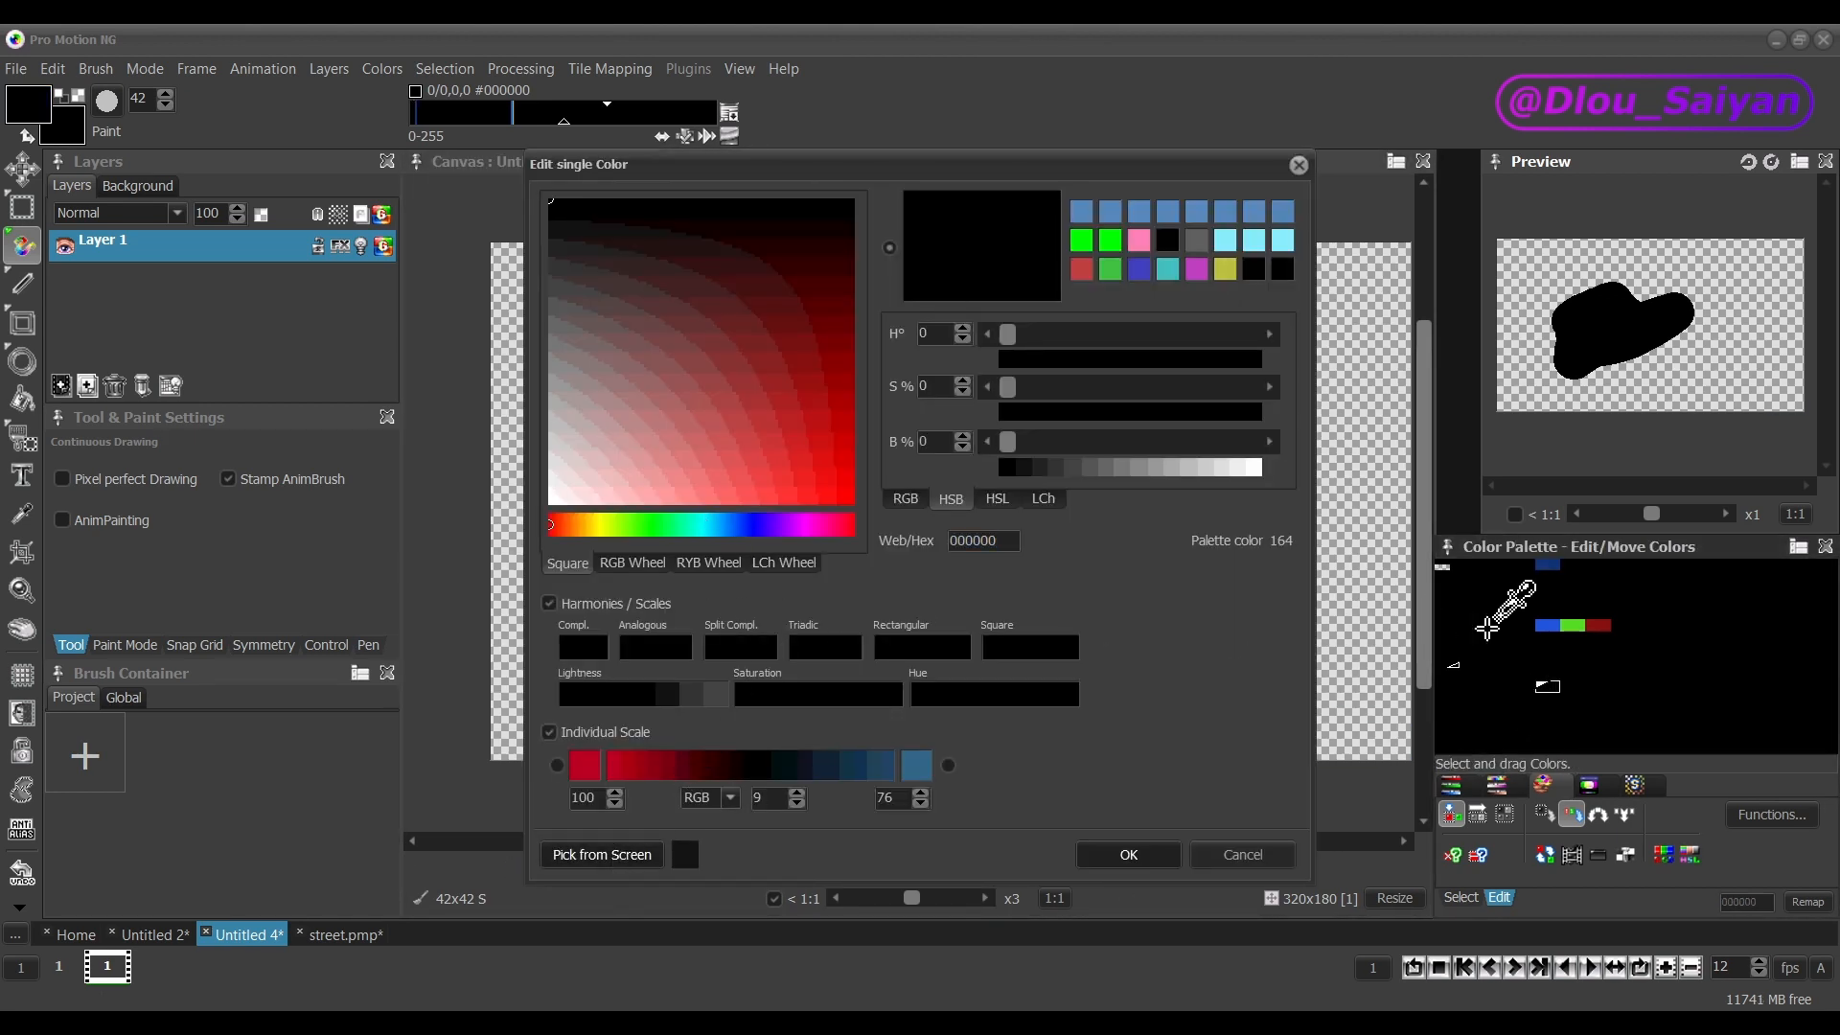
click(1548, 625)
drag(793, 497, 695, 491)
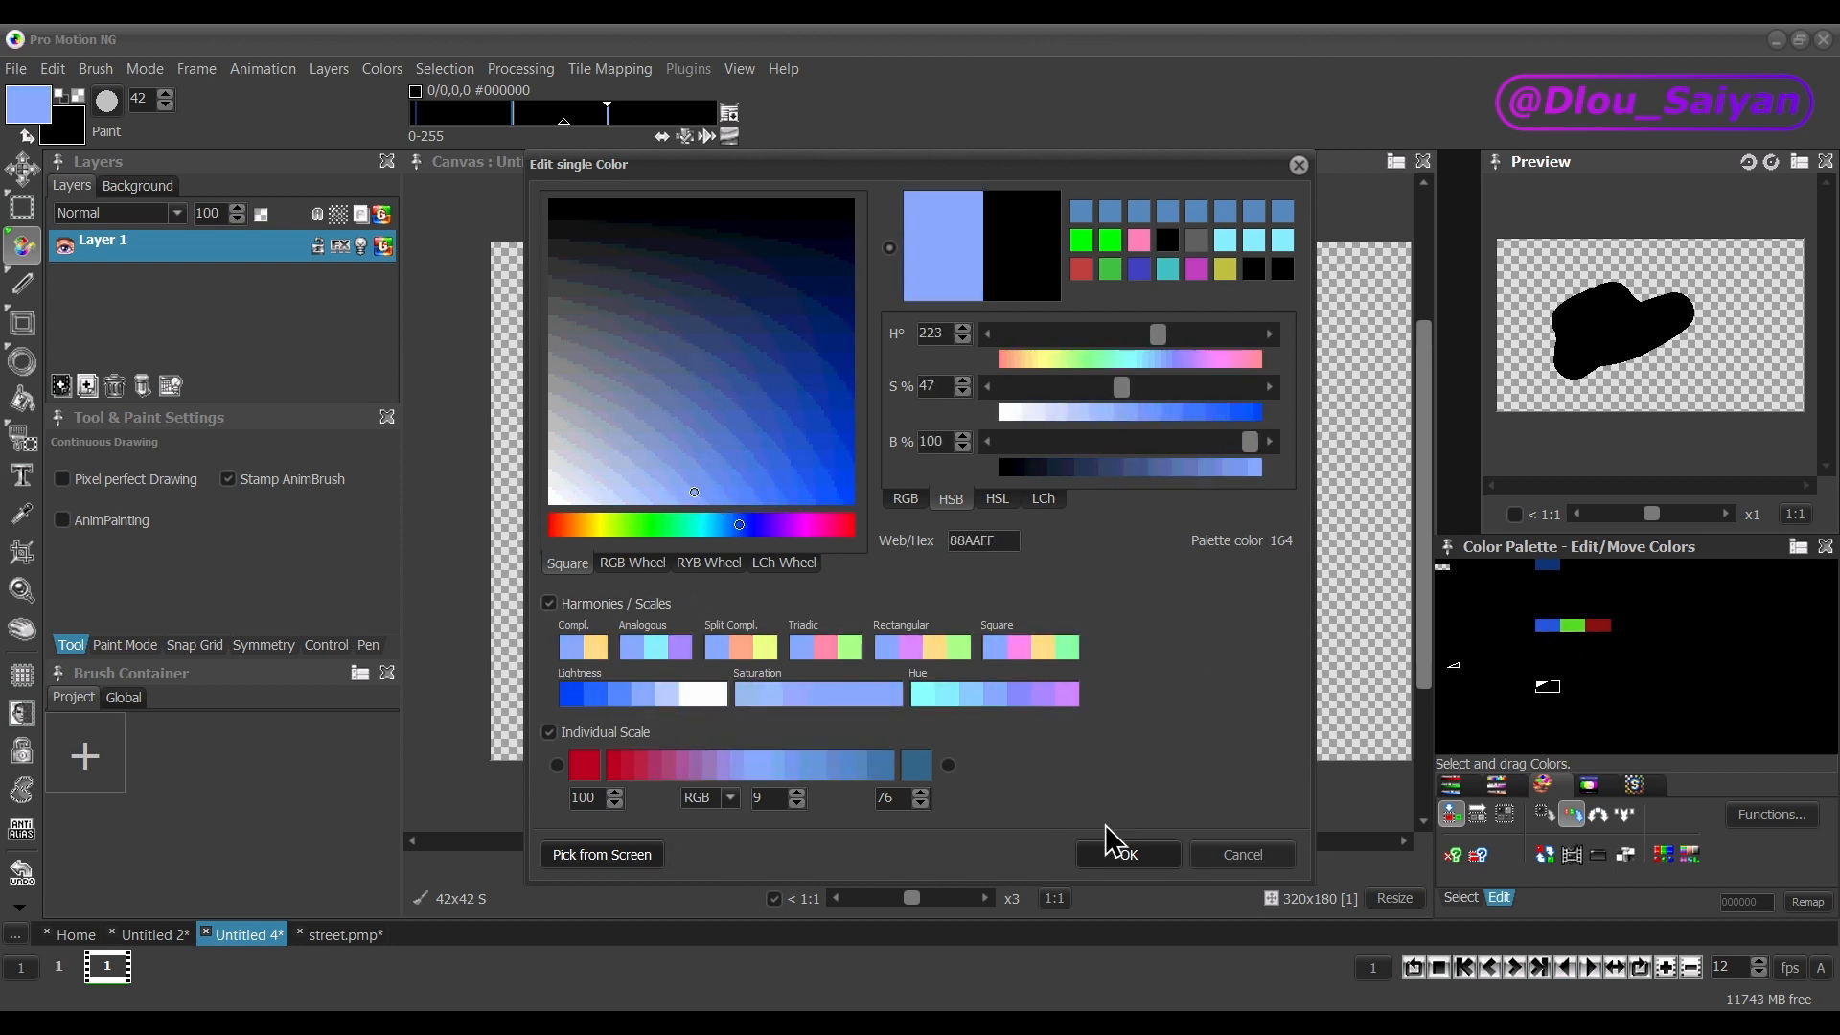
Confirm light blue 88AAFF as the end color and fill the blue palette column with an RGB ramp.
click(1138, 857)
drag(1549, 686, 1553, 570)
key(r)
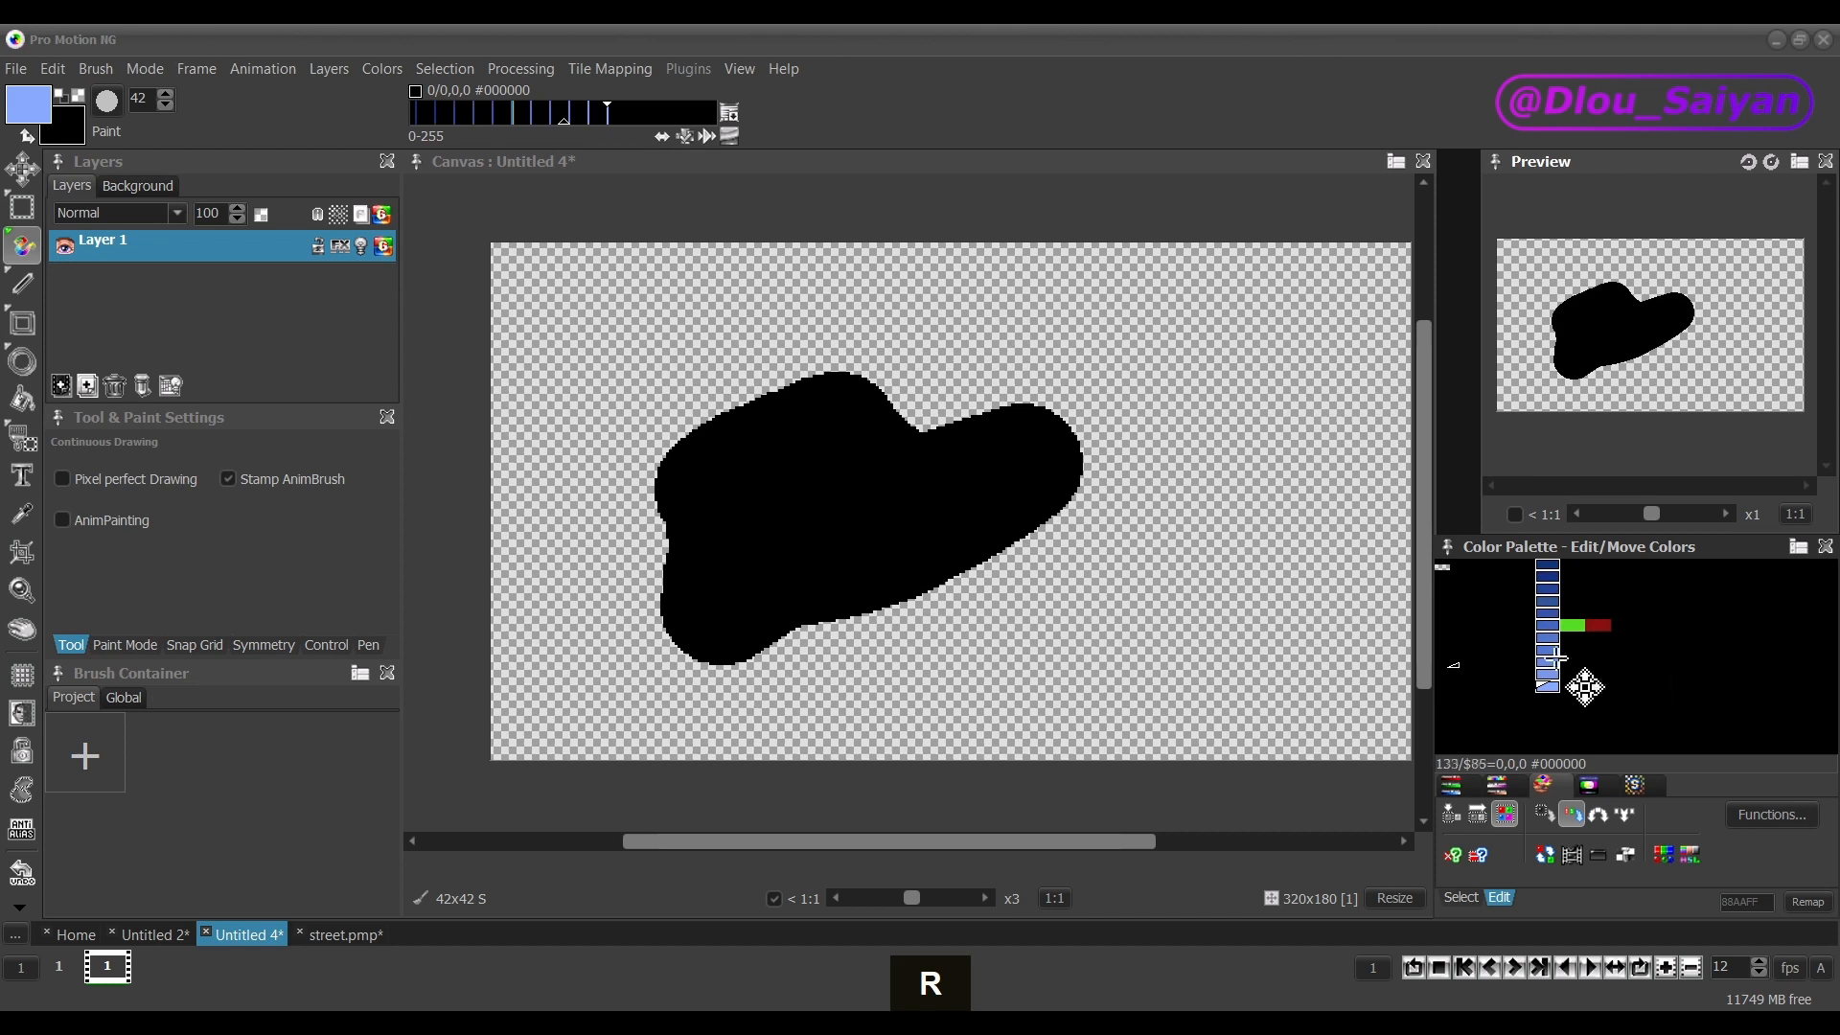
Create dark-to-light RGB ramps in the palette columns of the green and red colors.
double_click(1577, 626)
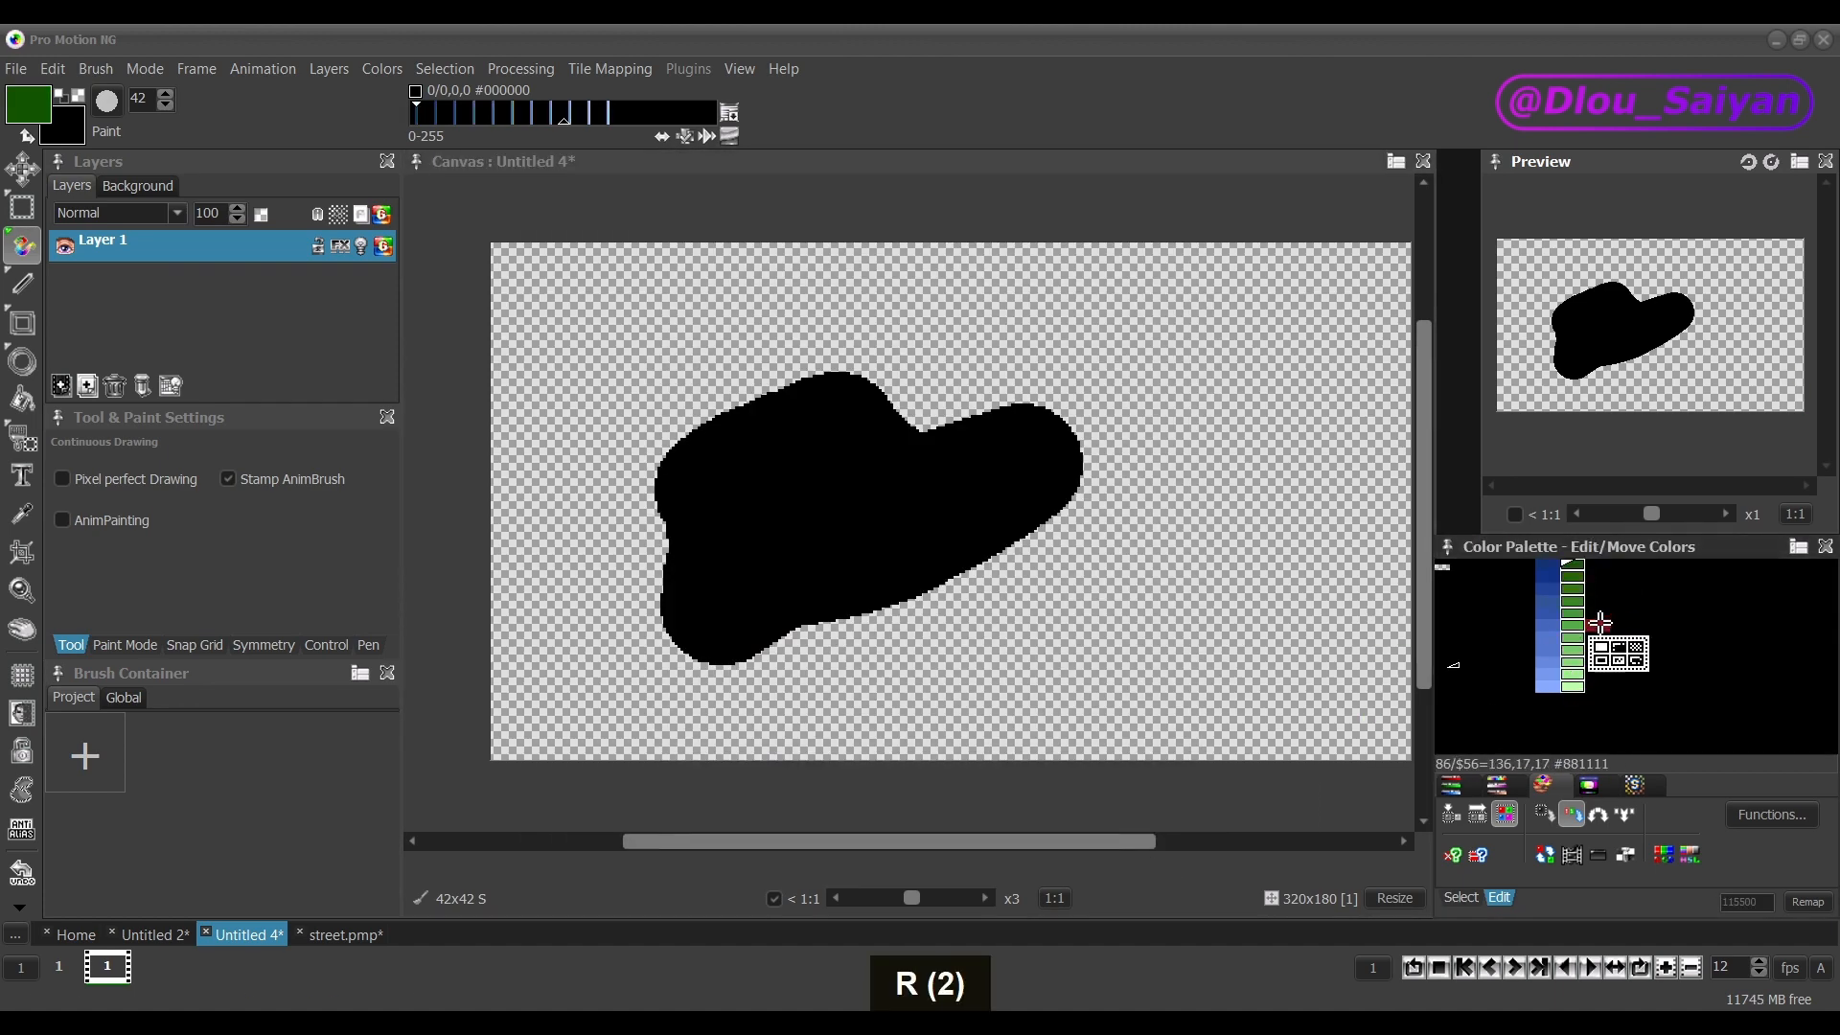
double_click(1600, 623)
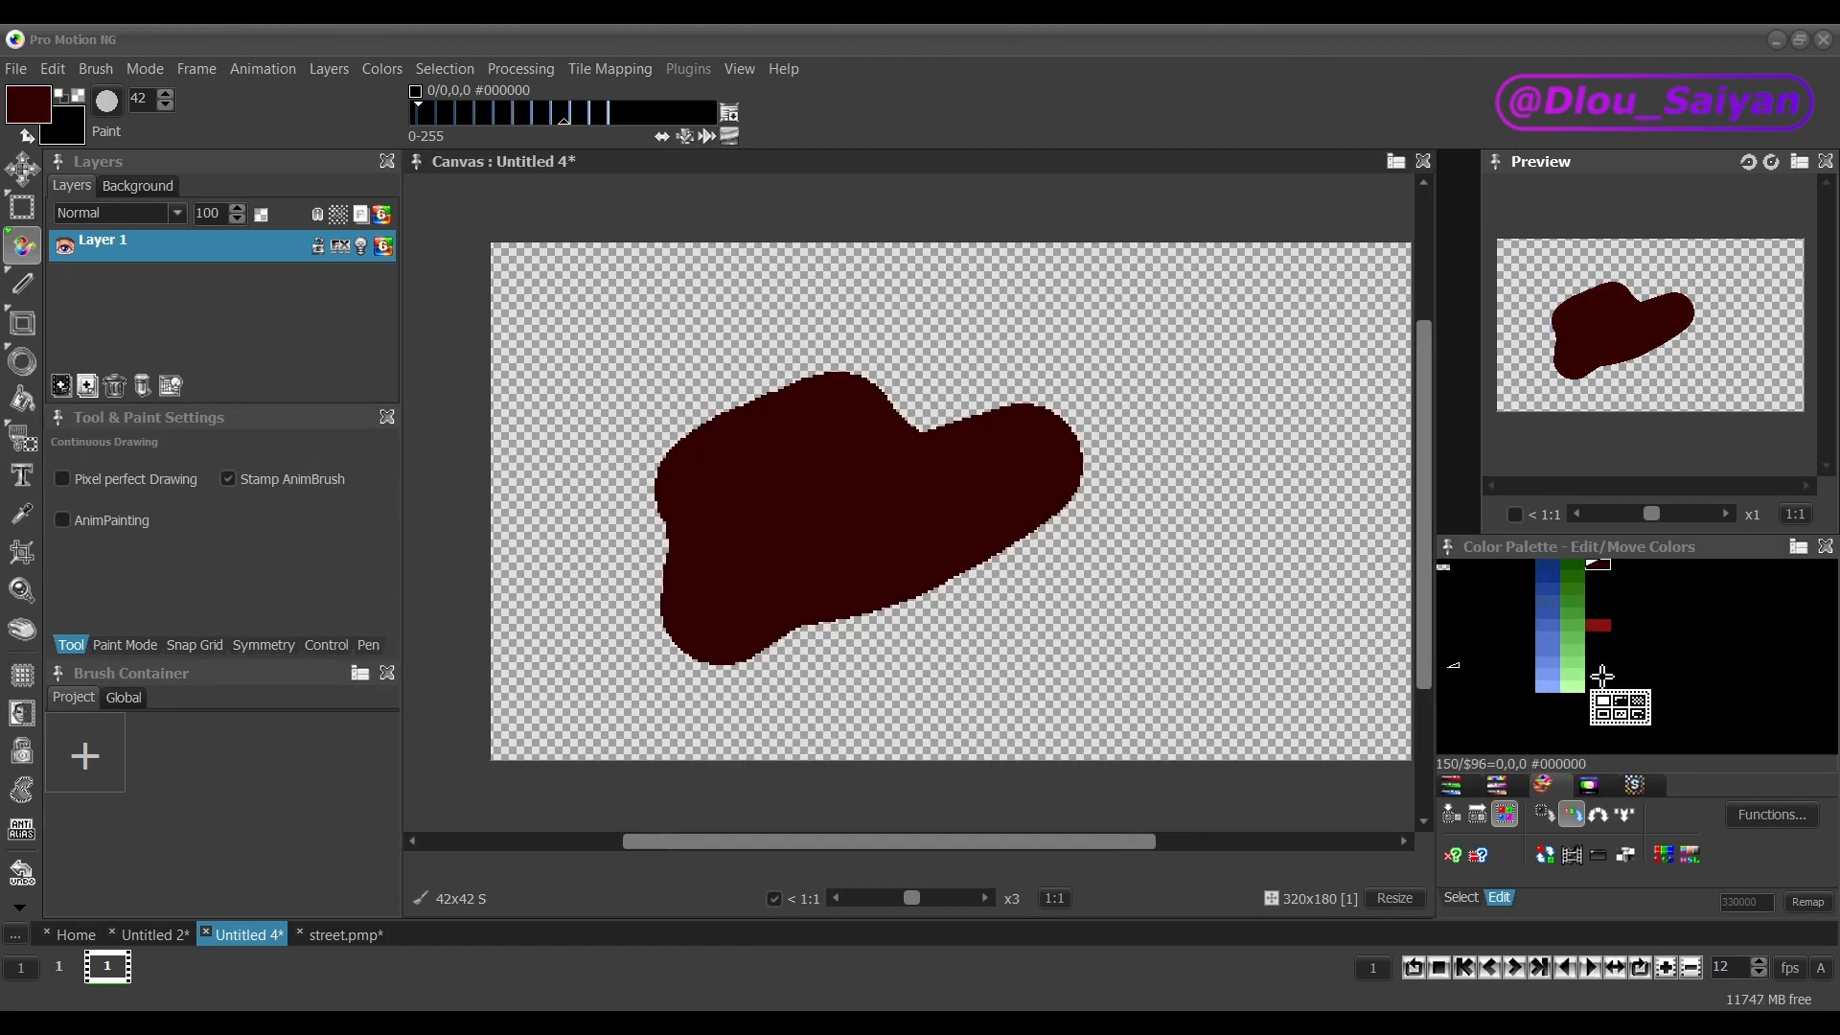
key(r)
key(r)
key(r)
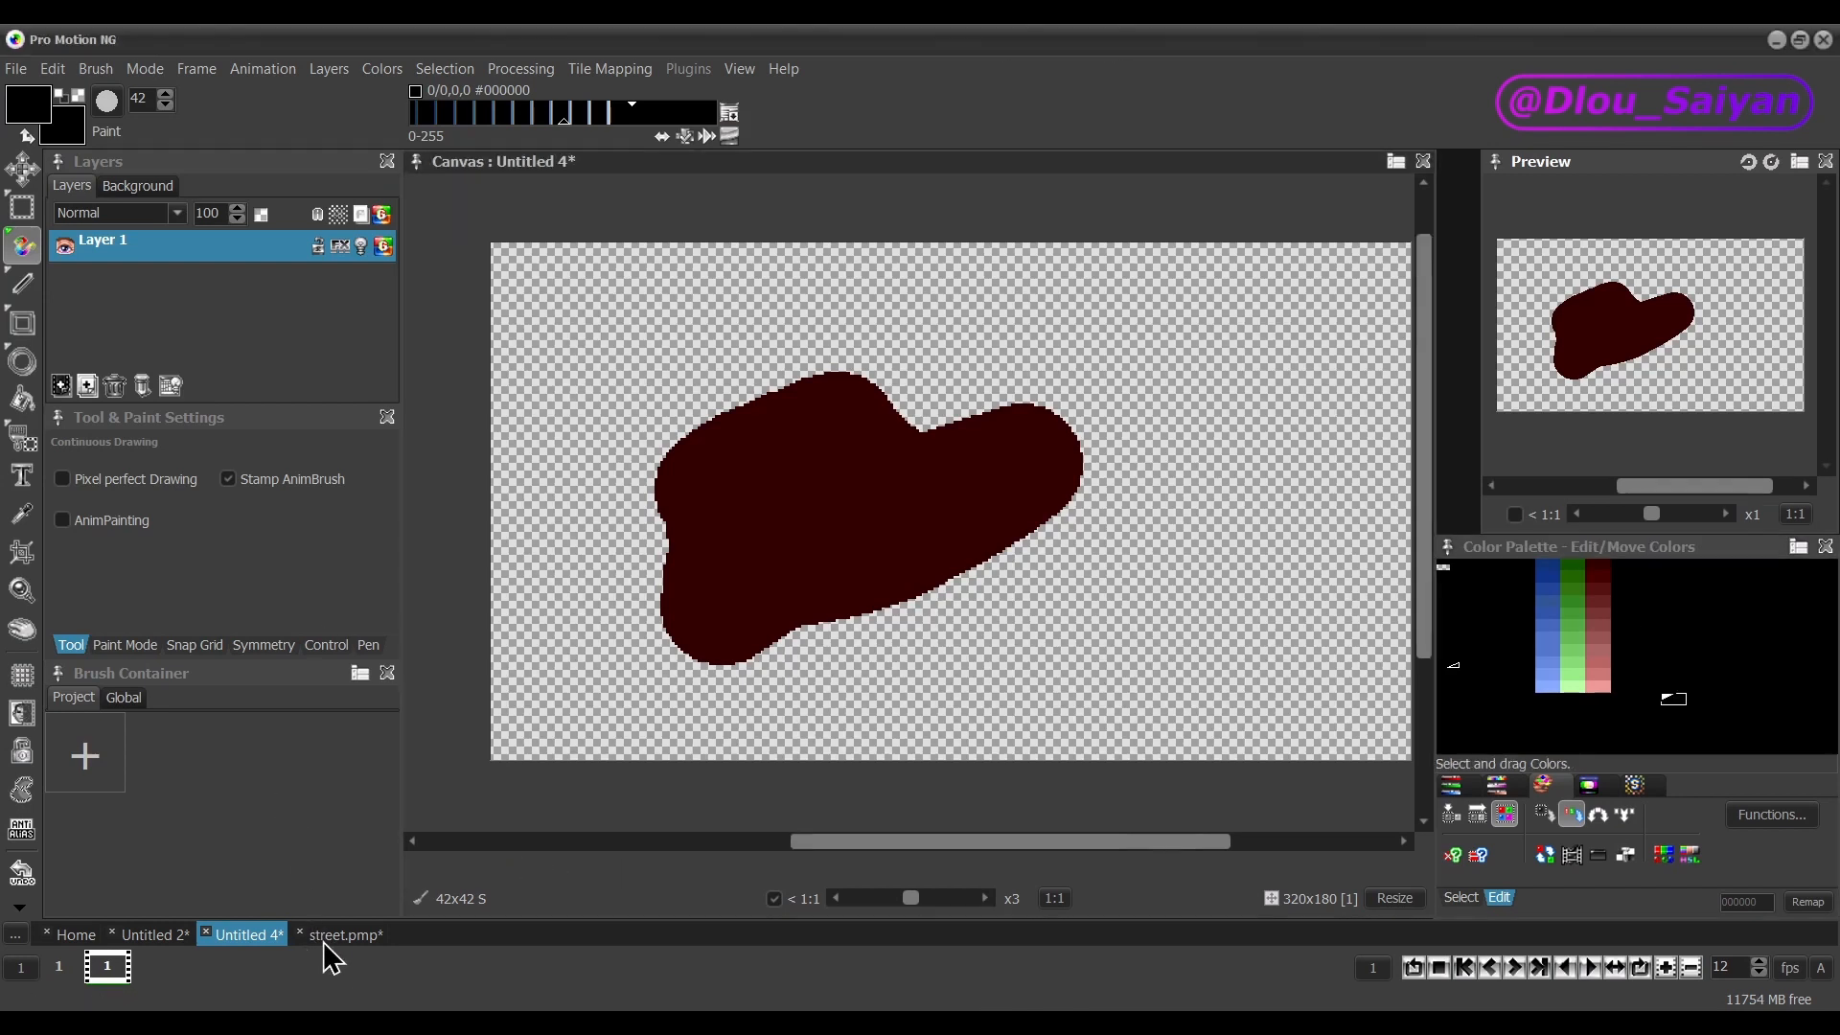
Switch to the street.pmp project and look over the sorting options for its color palette.
click(347, 935)
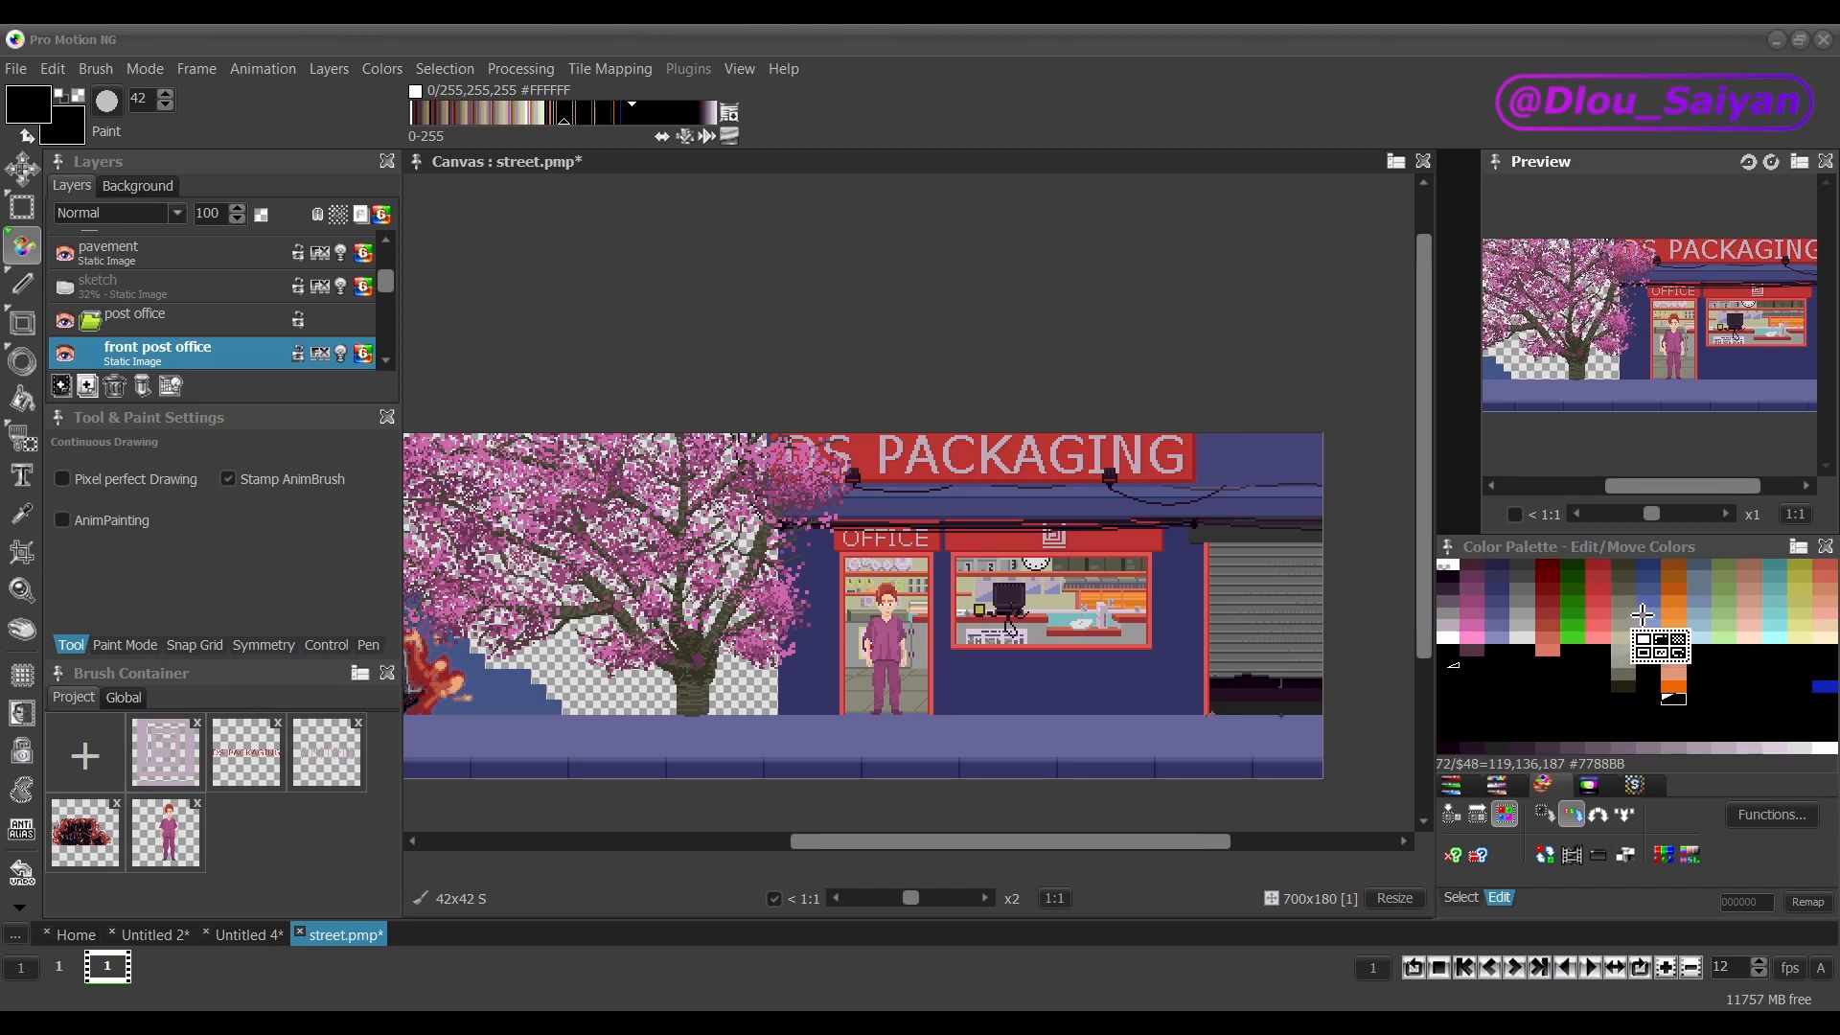
click(1497, 686)
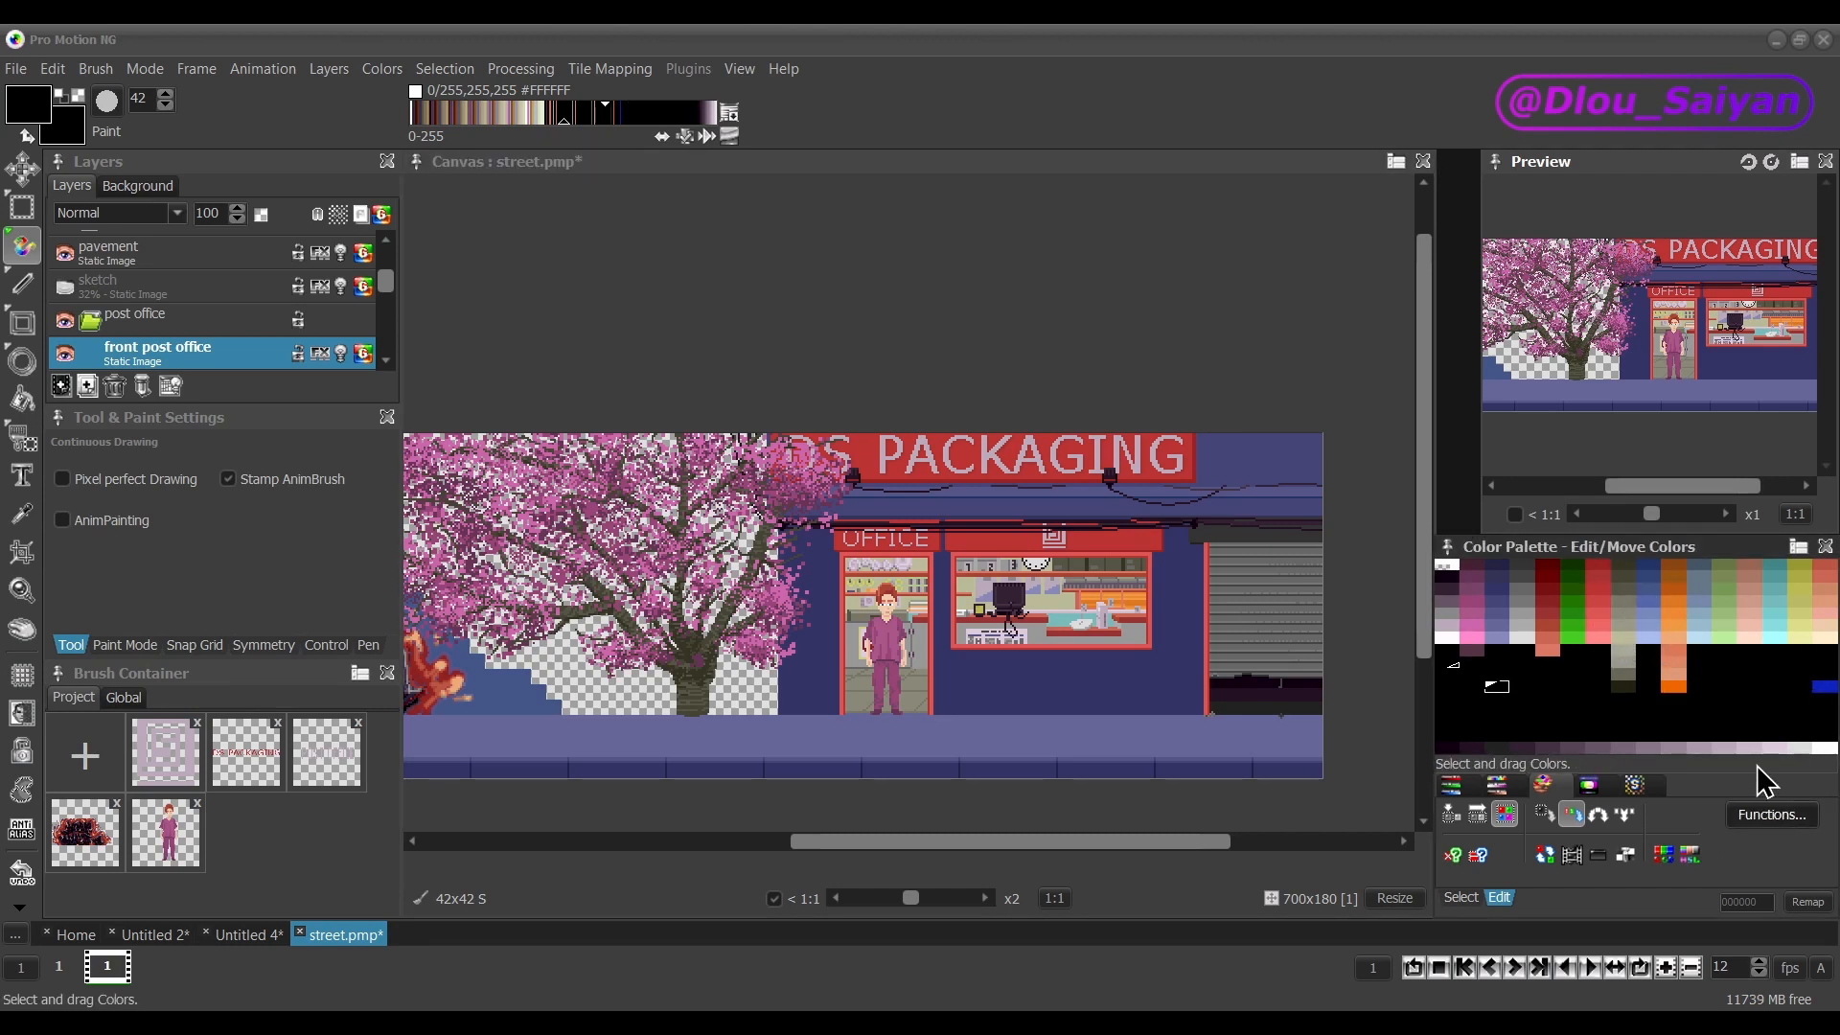
click(1785, 826)
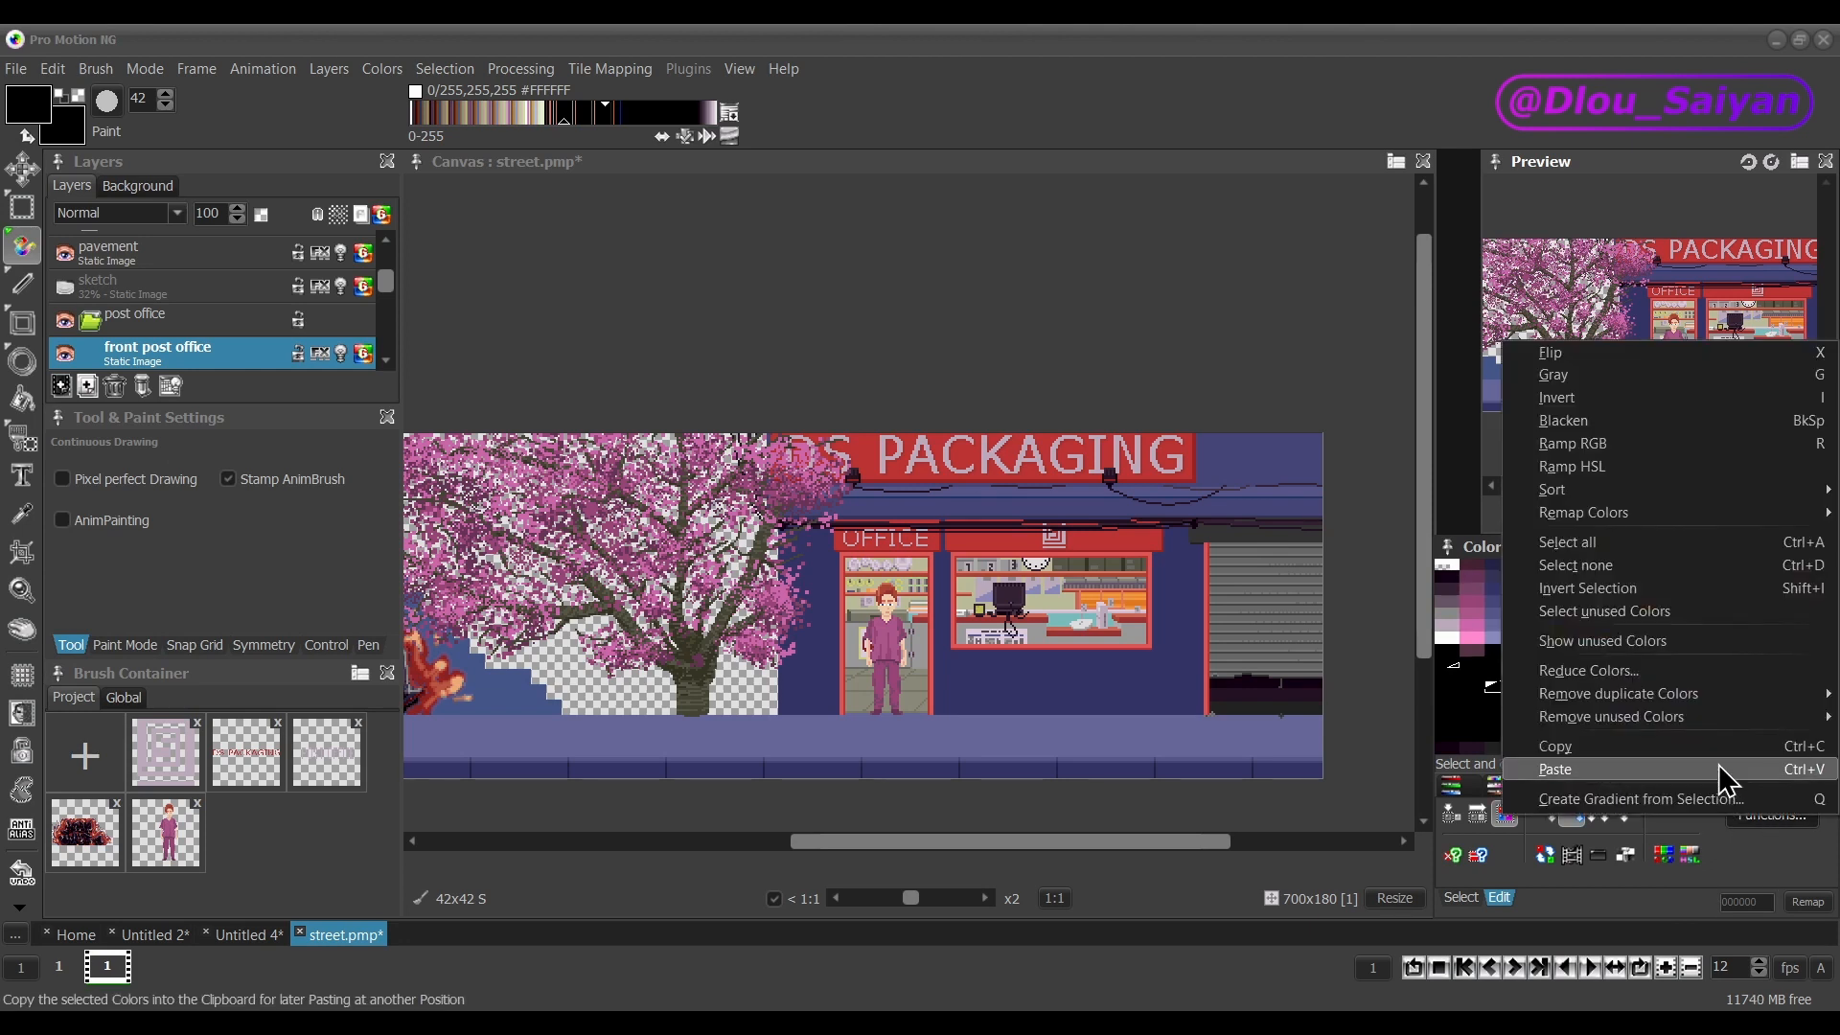
mouse_move(1664, 487)
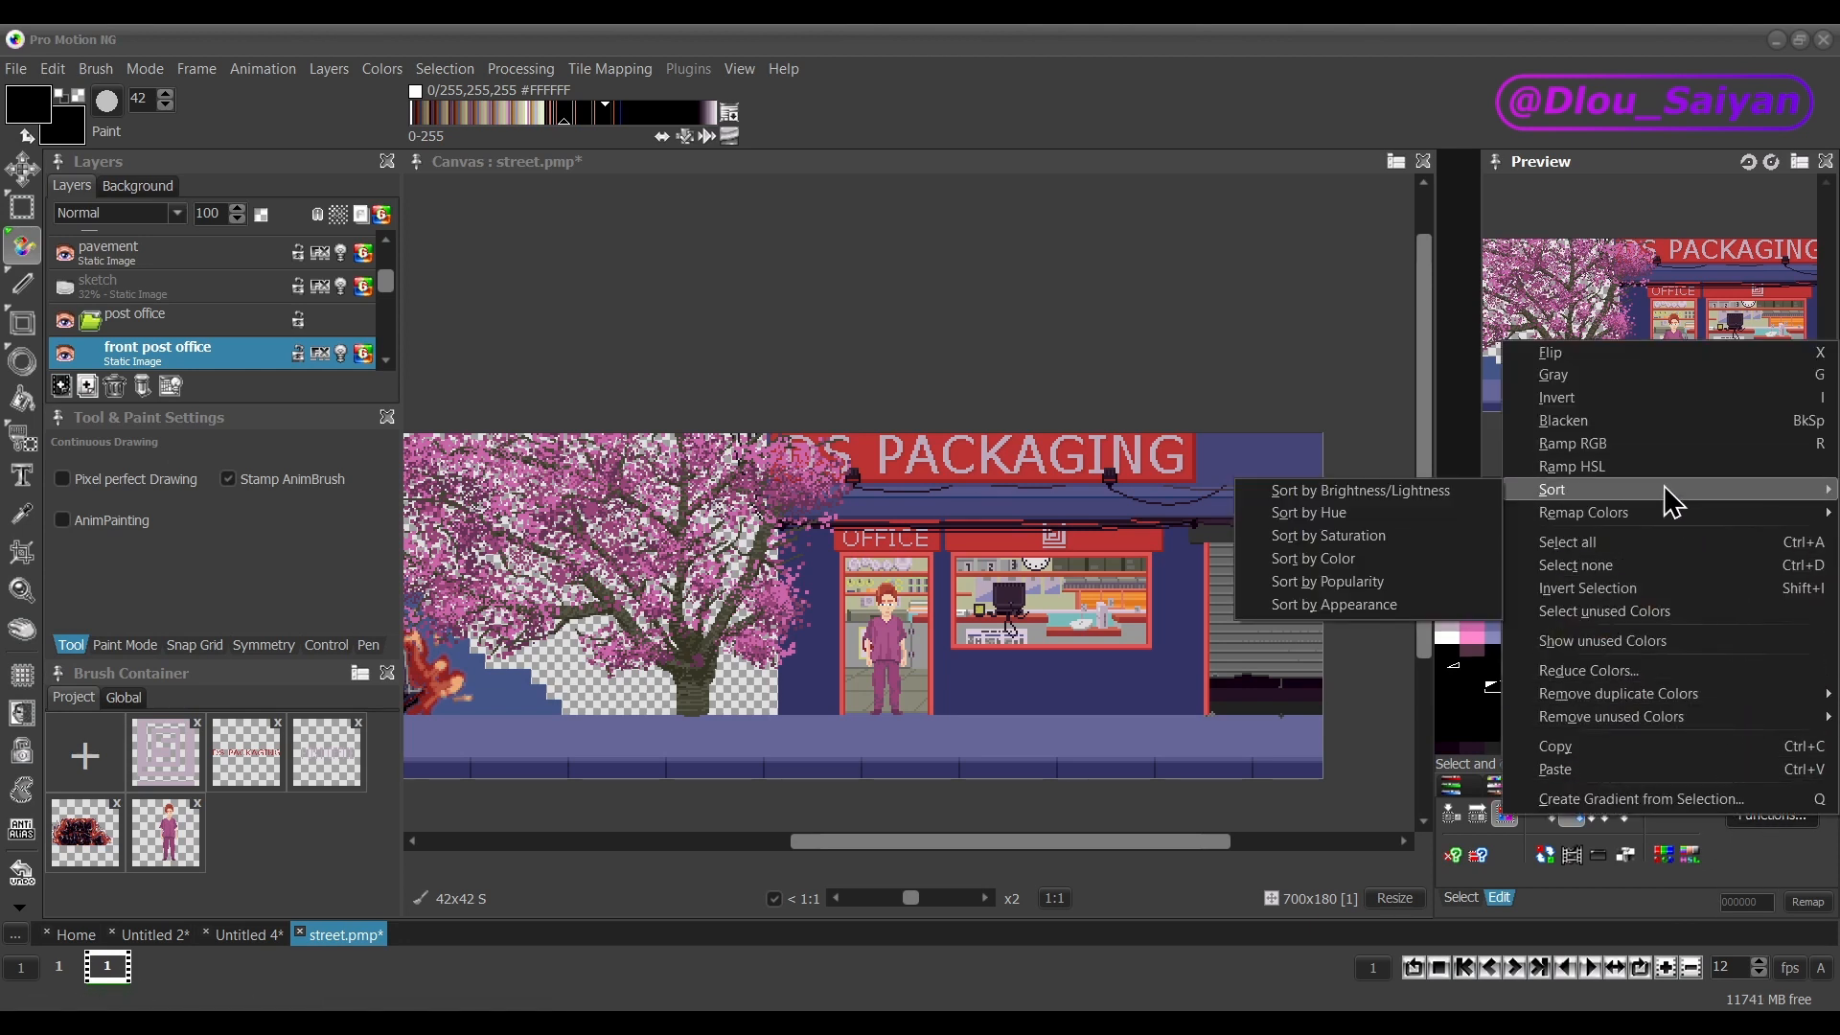
click(1472, 735)
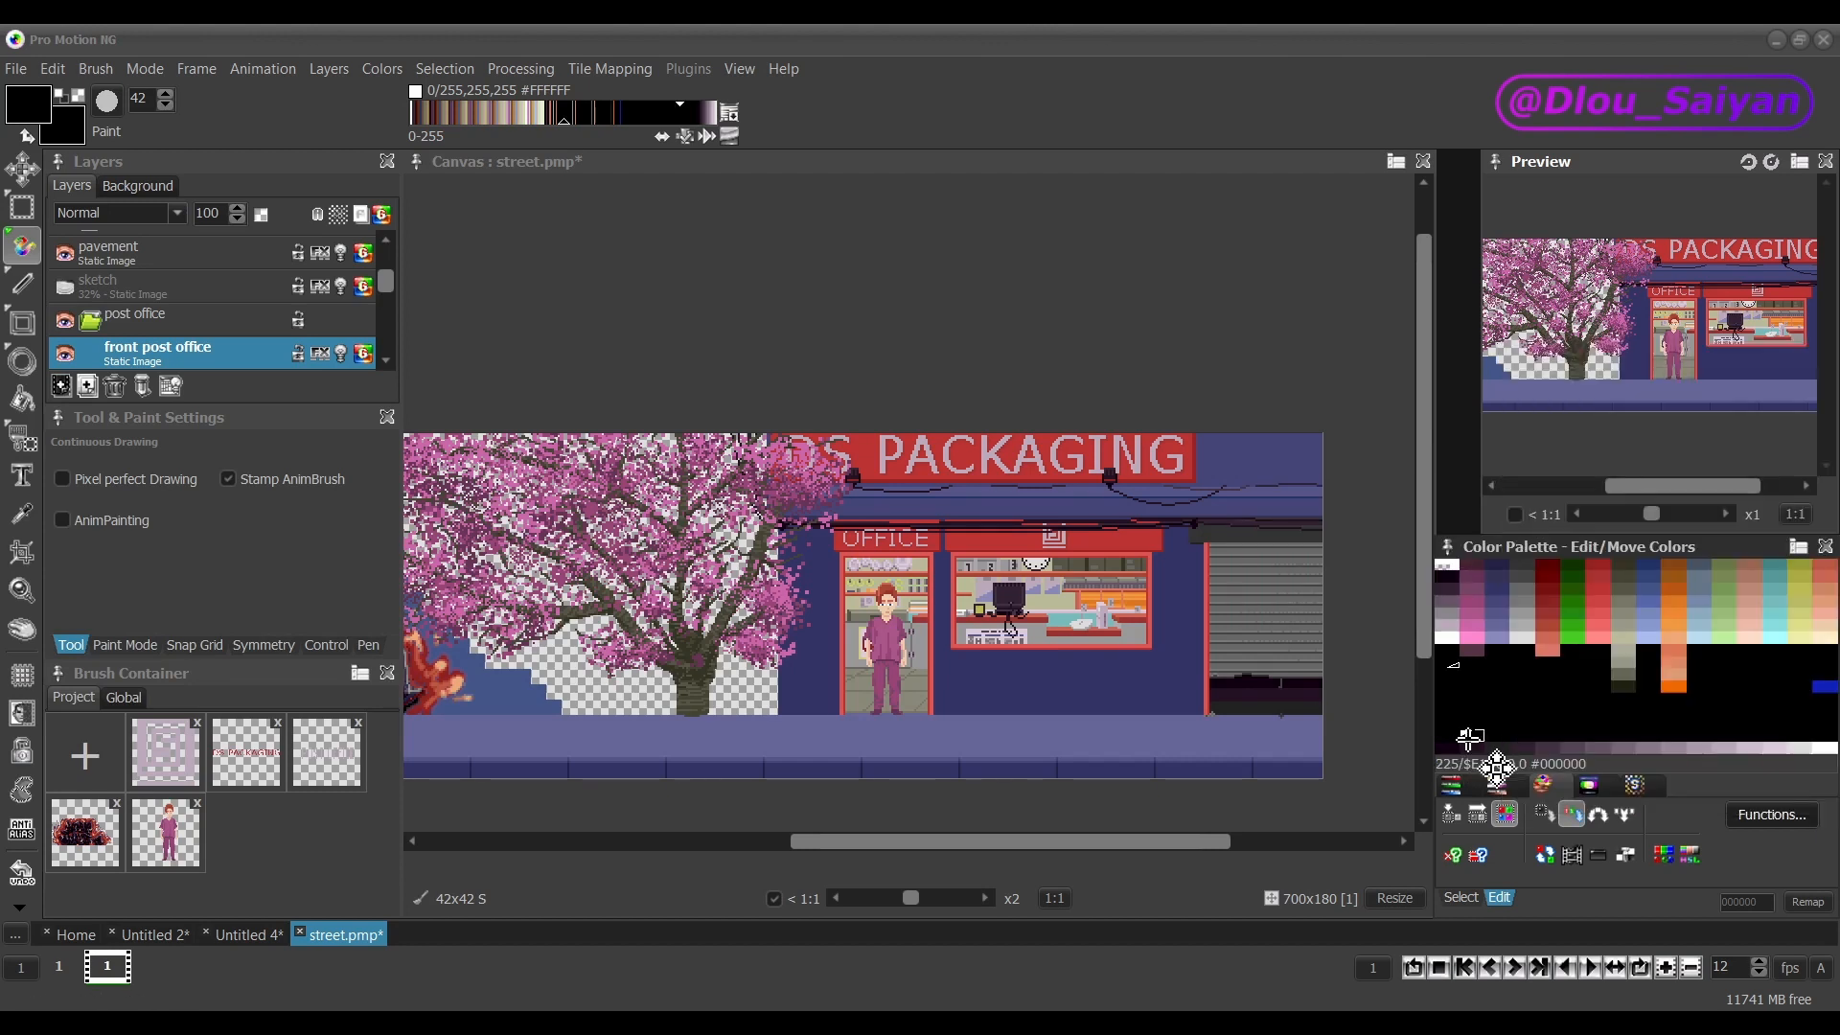
Select the entire palette, sort it by color, and undo the sorting.
drag(1445, 565, 1831, 751)
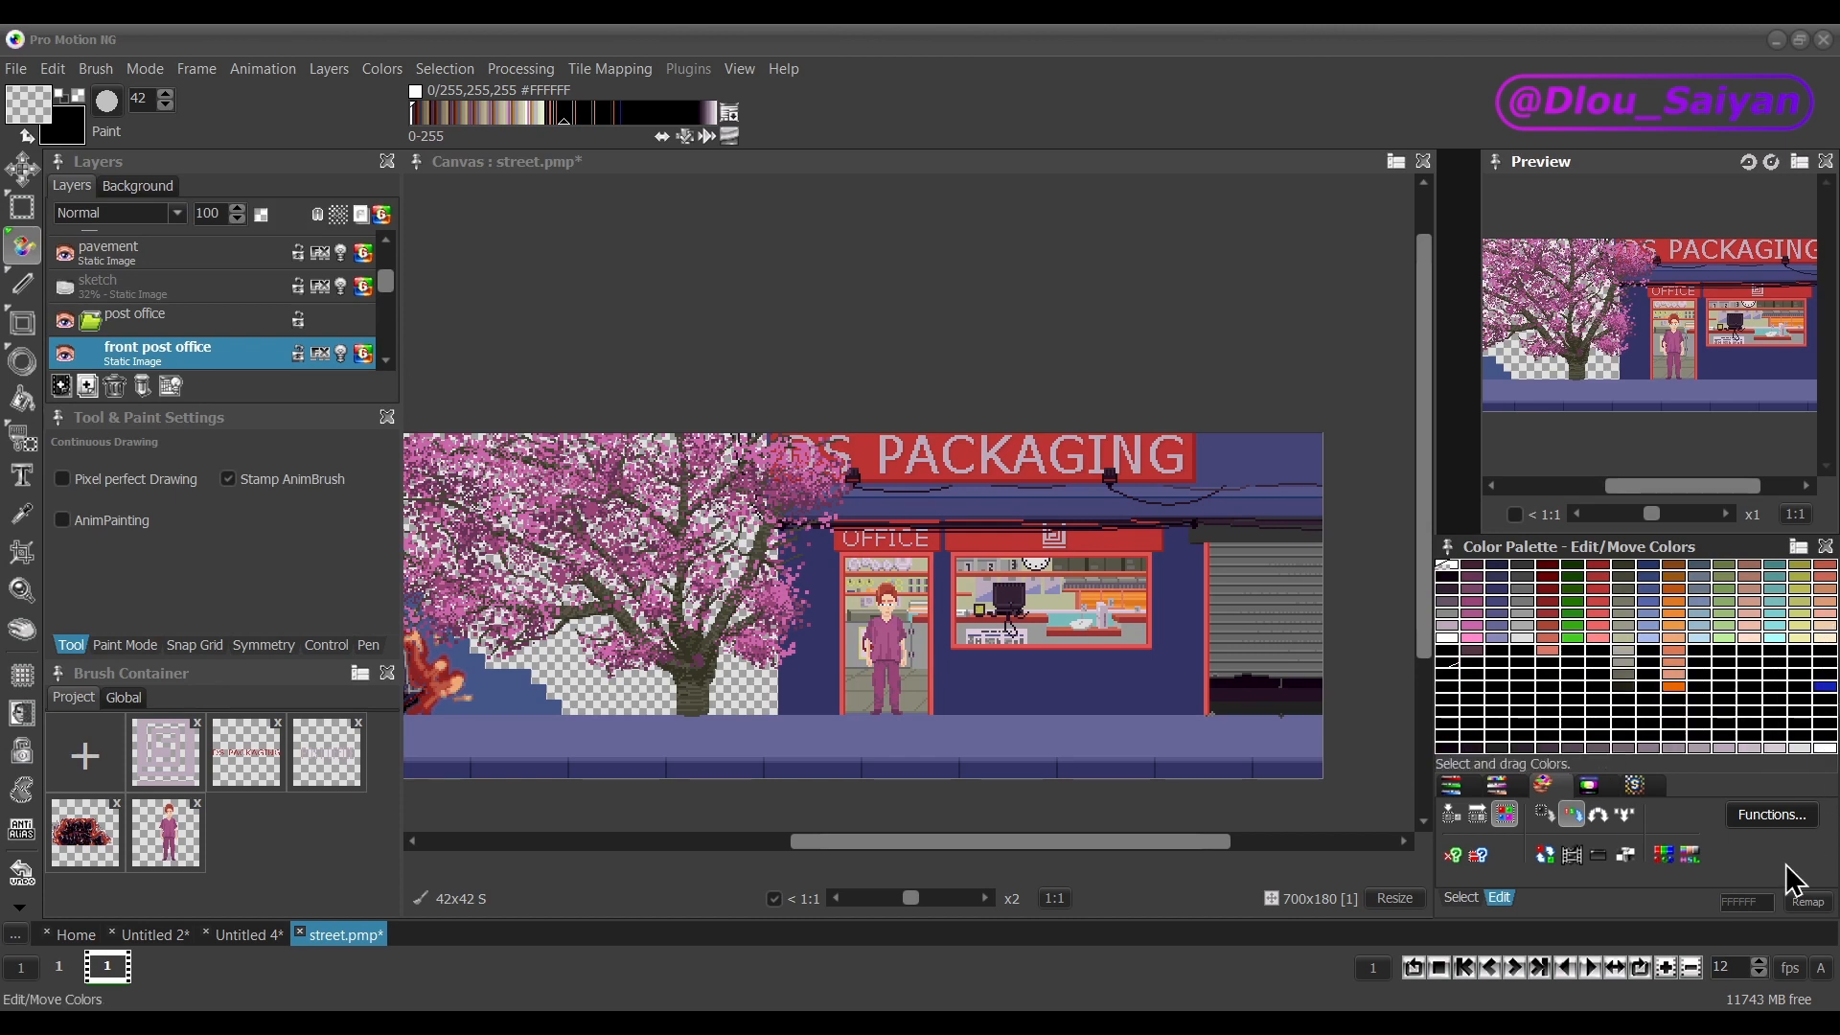
click(1772, 815)
mouse_move(1657, 522)
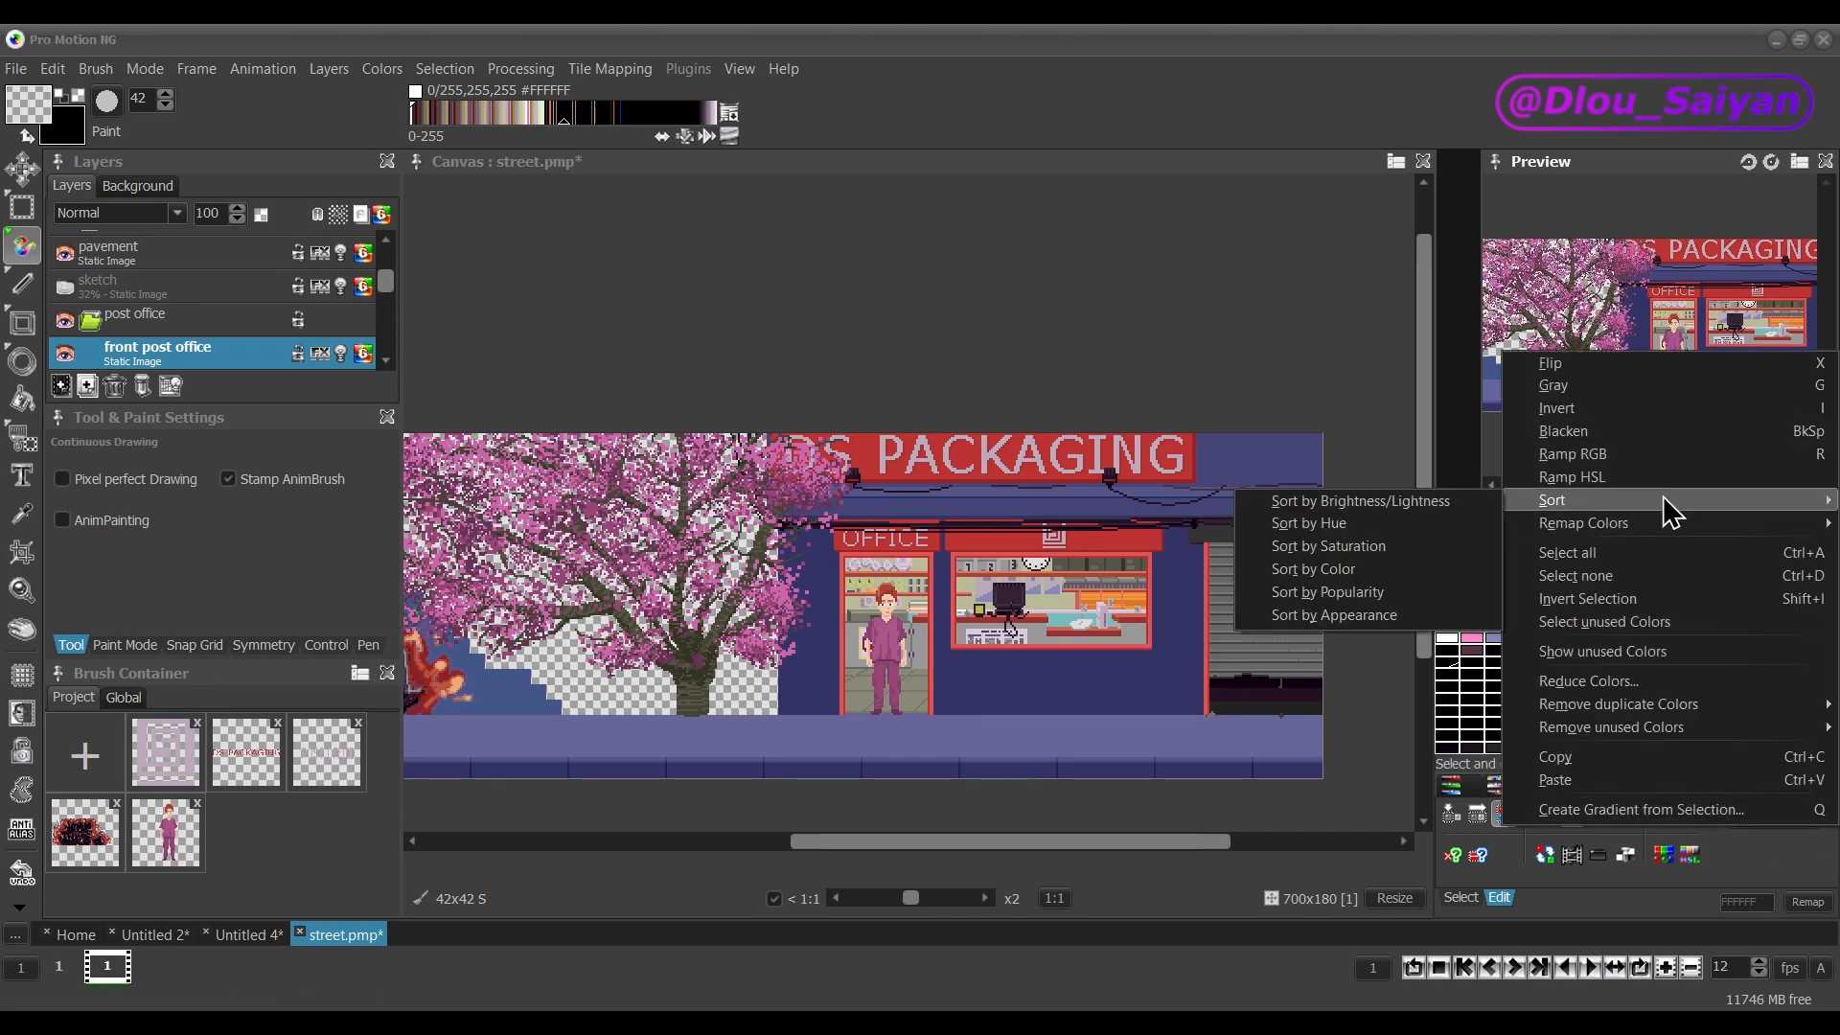
click(1387, 569)
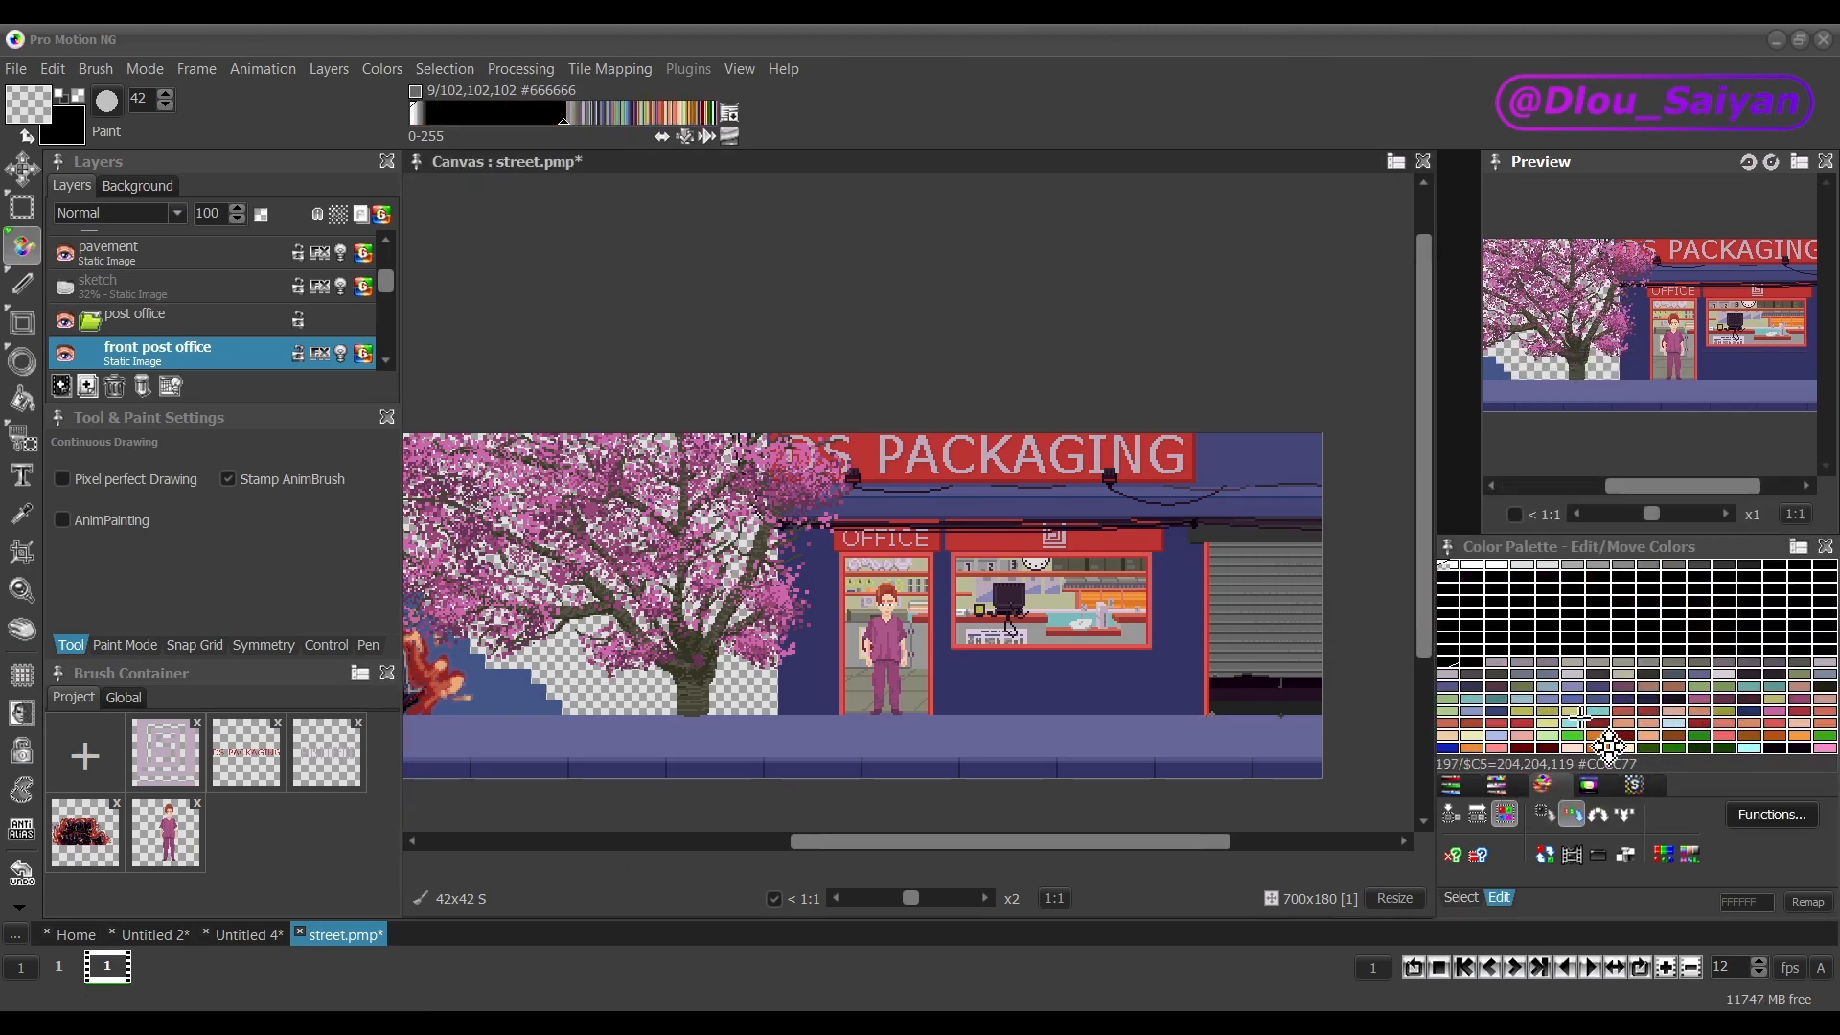
key(ctrl+z)
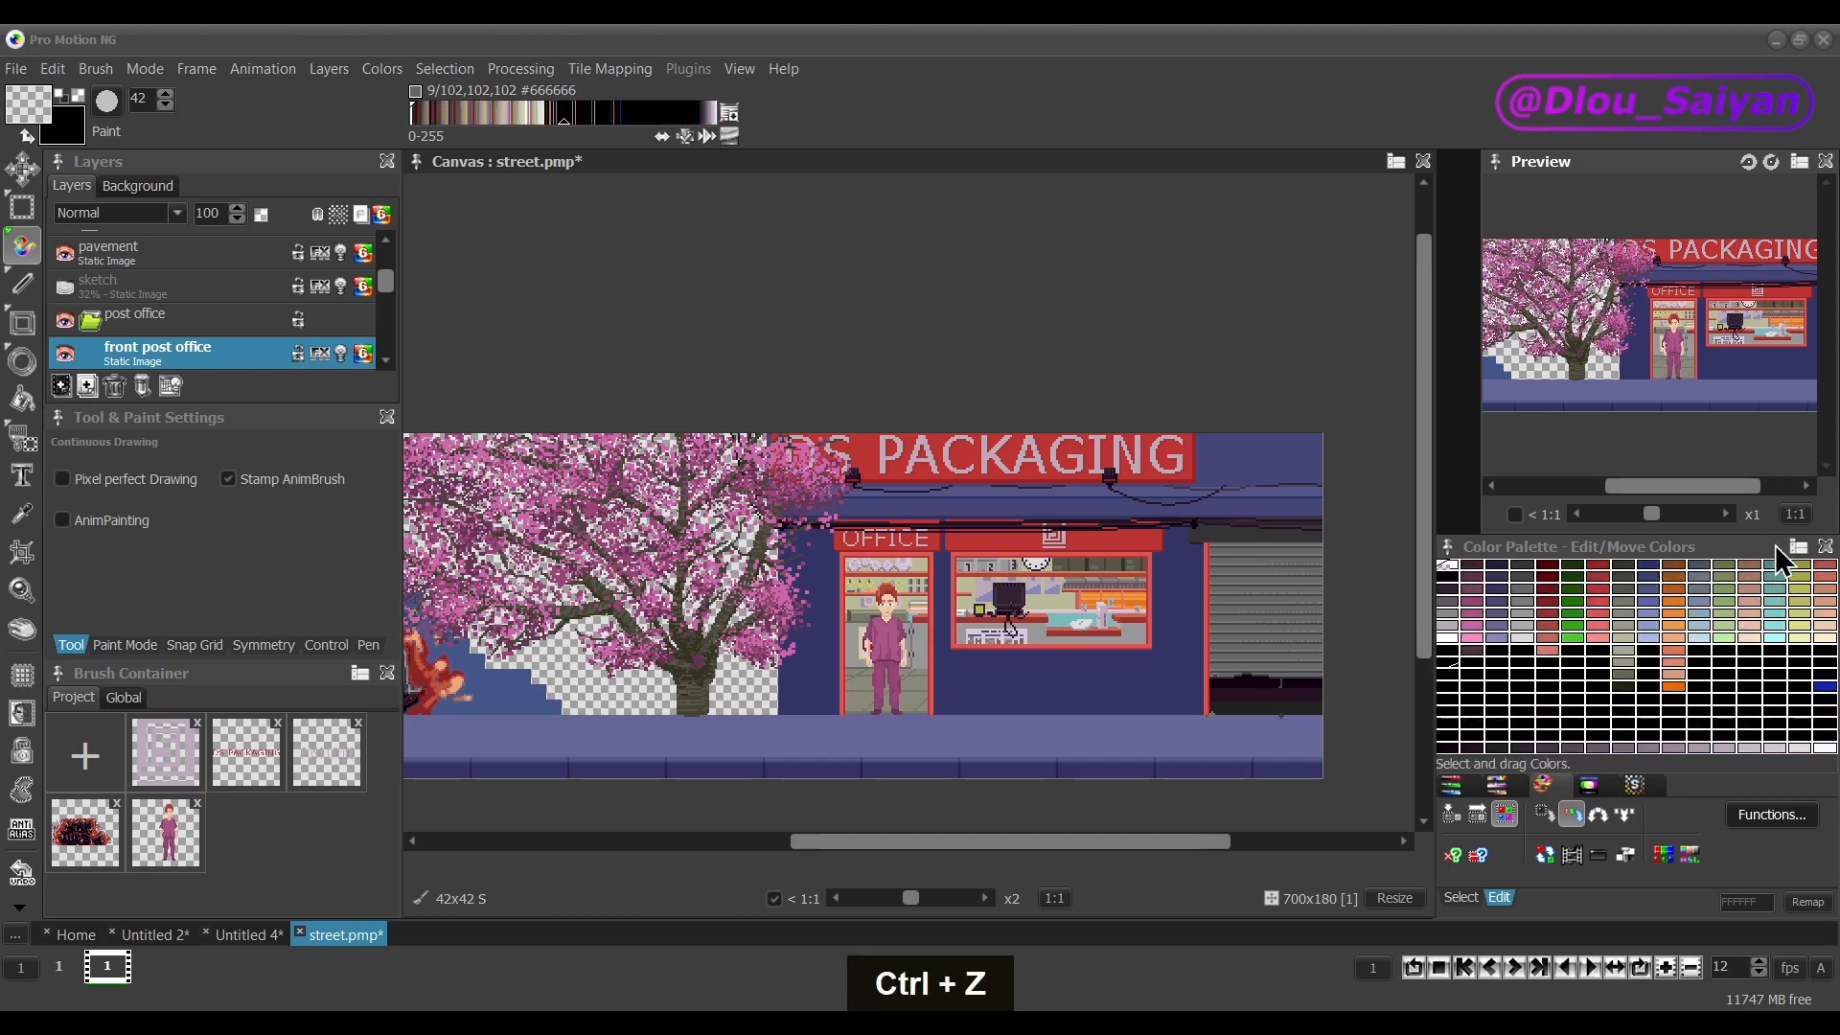
Turn off applying color movement to pixels, and try sorting the selected palette by saturation before undoing that sort.
click(1799, 547)
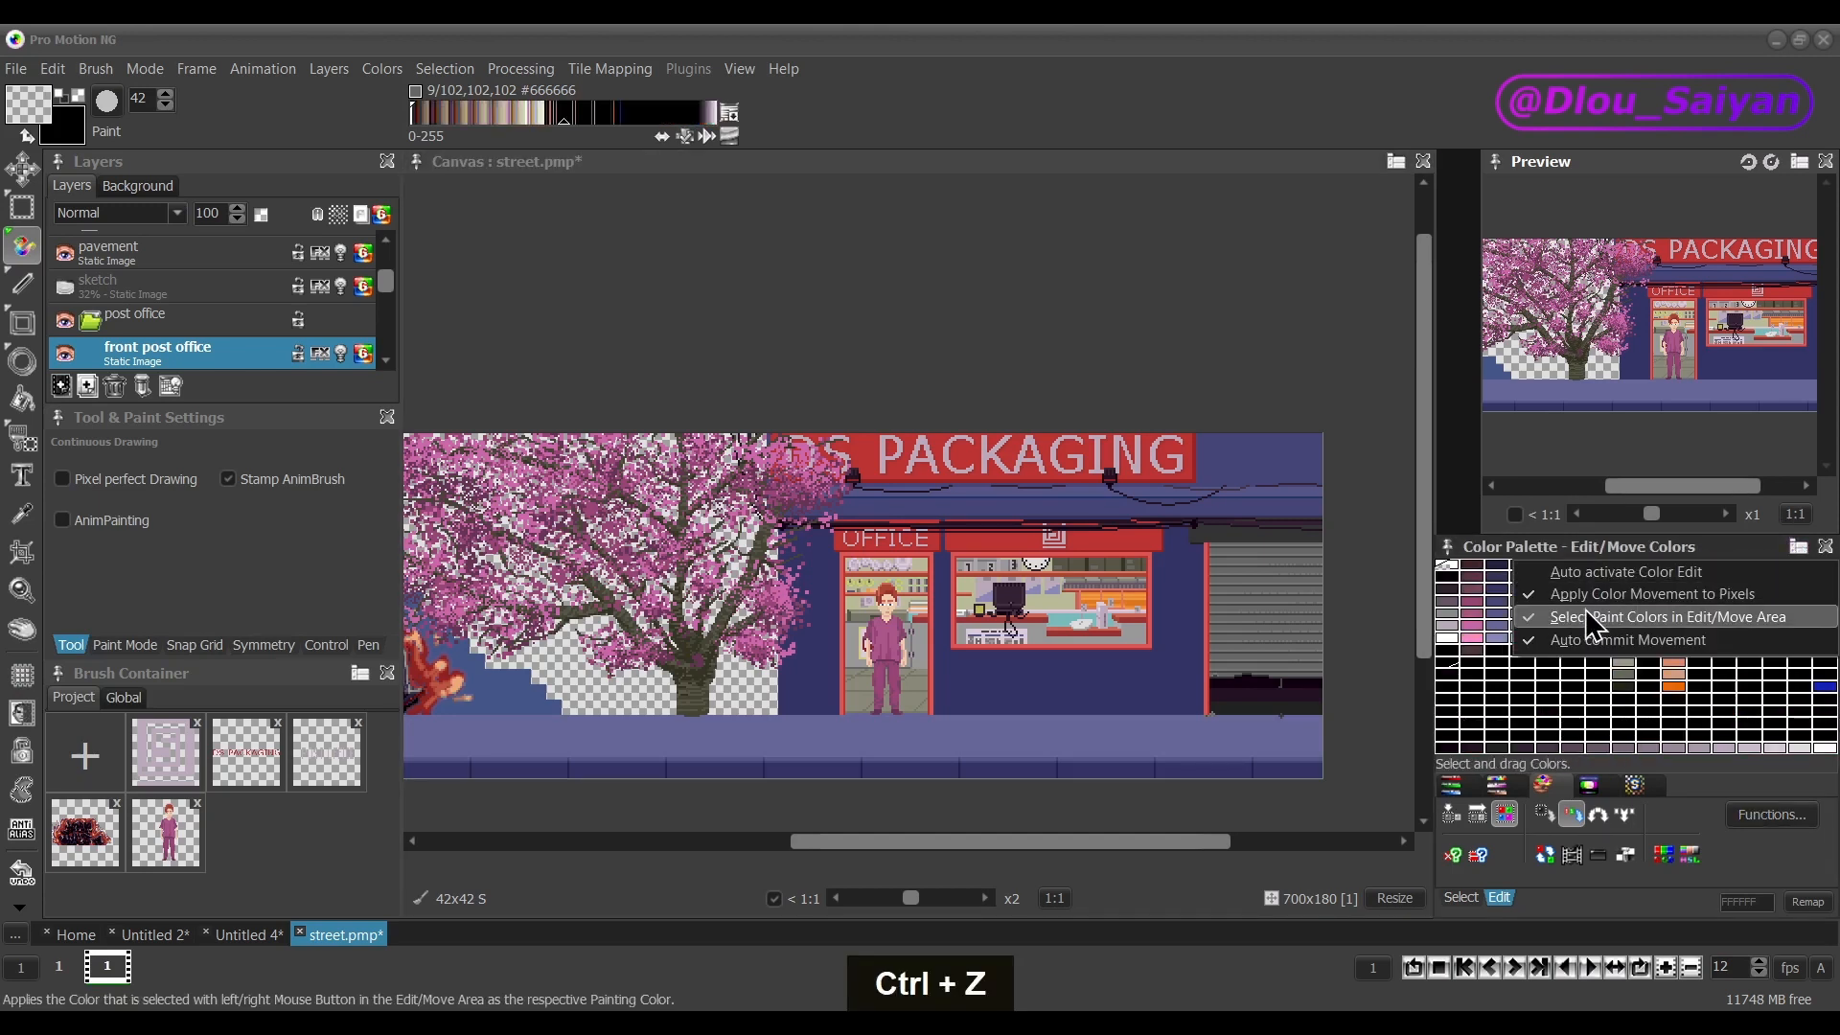
click(1528, 598)
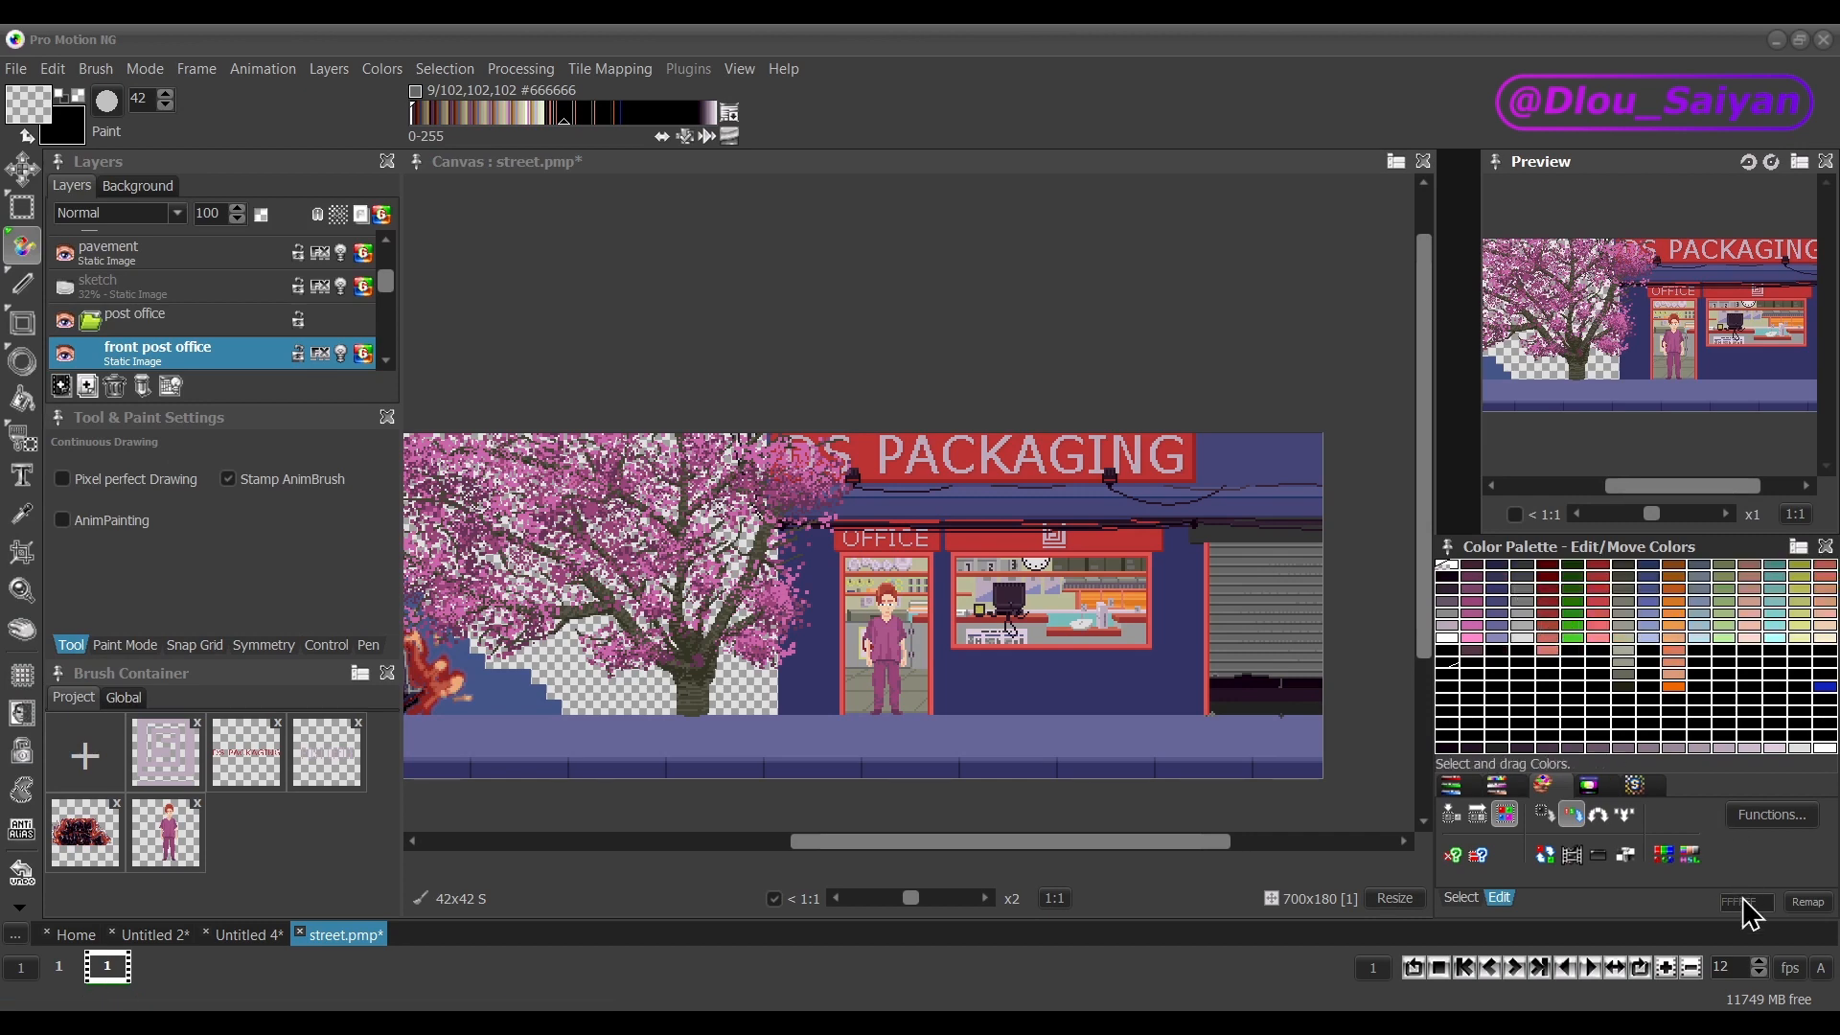
click(1788, 819)
mouse_move(1715, 485)
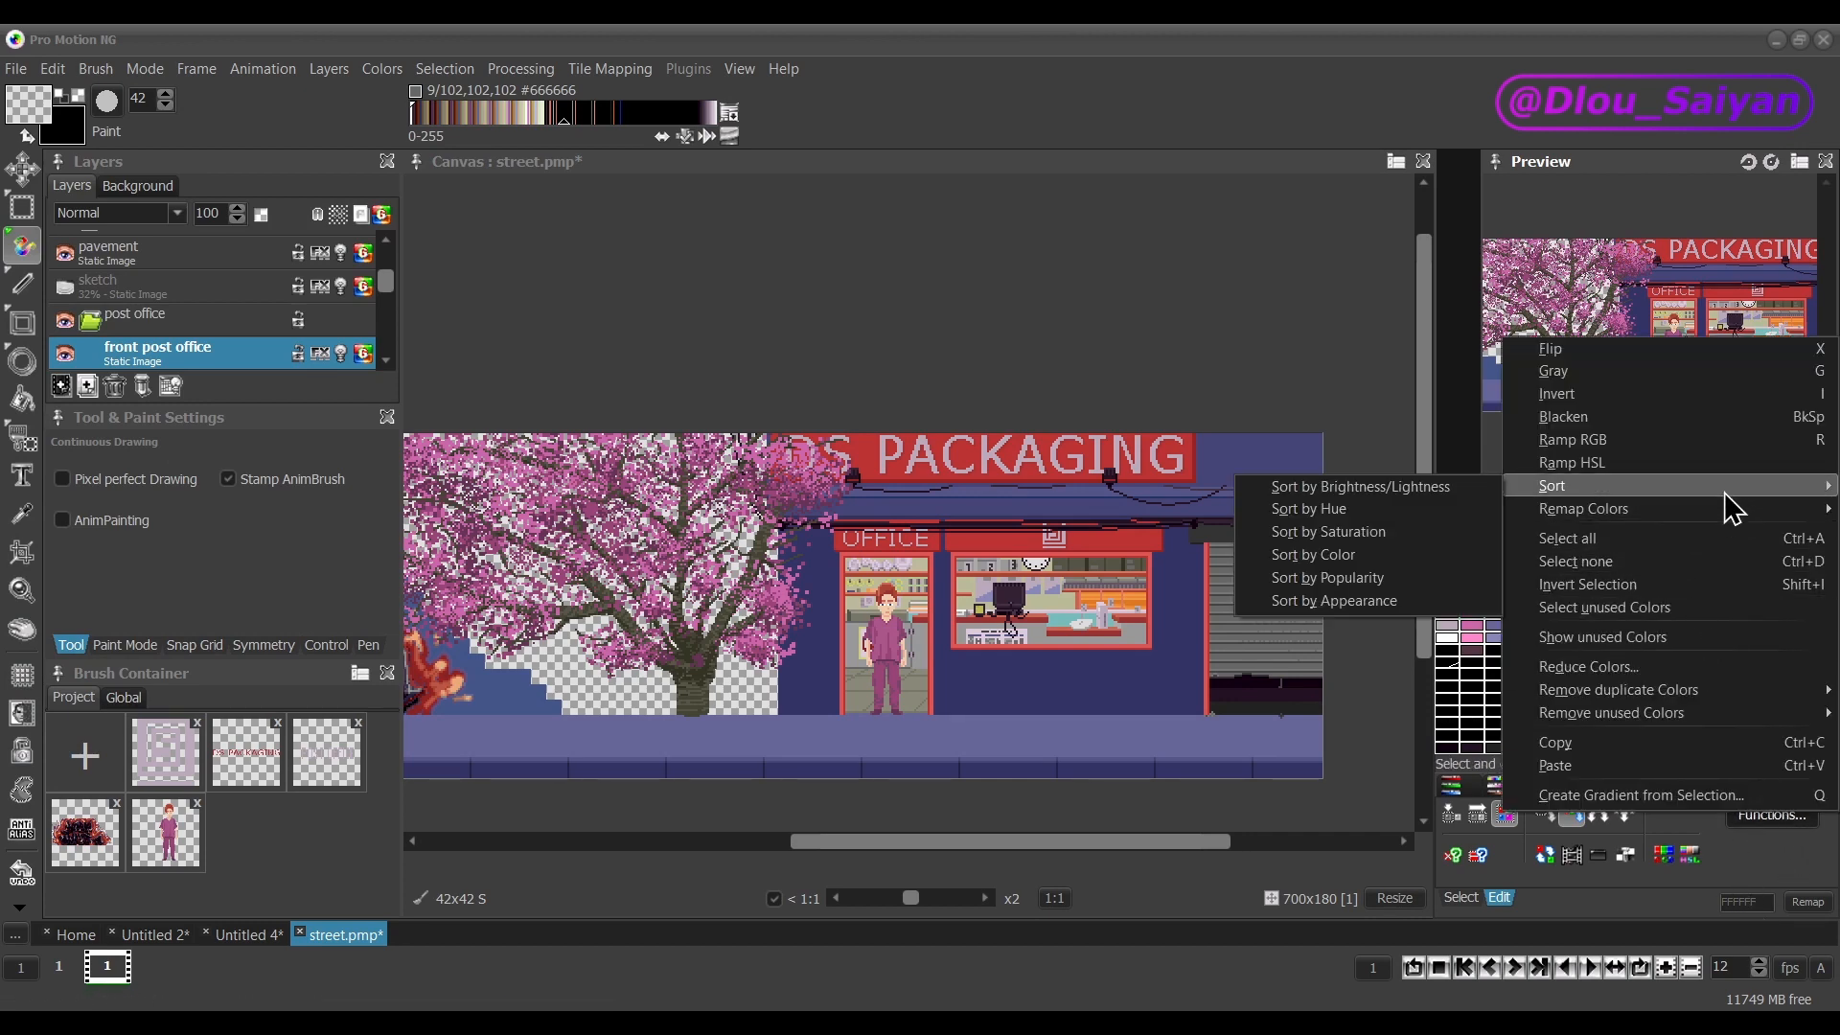
click(1395, 533)
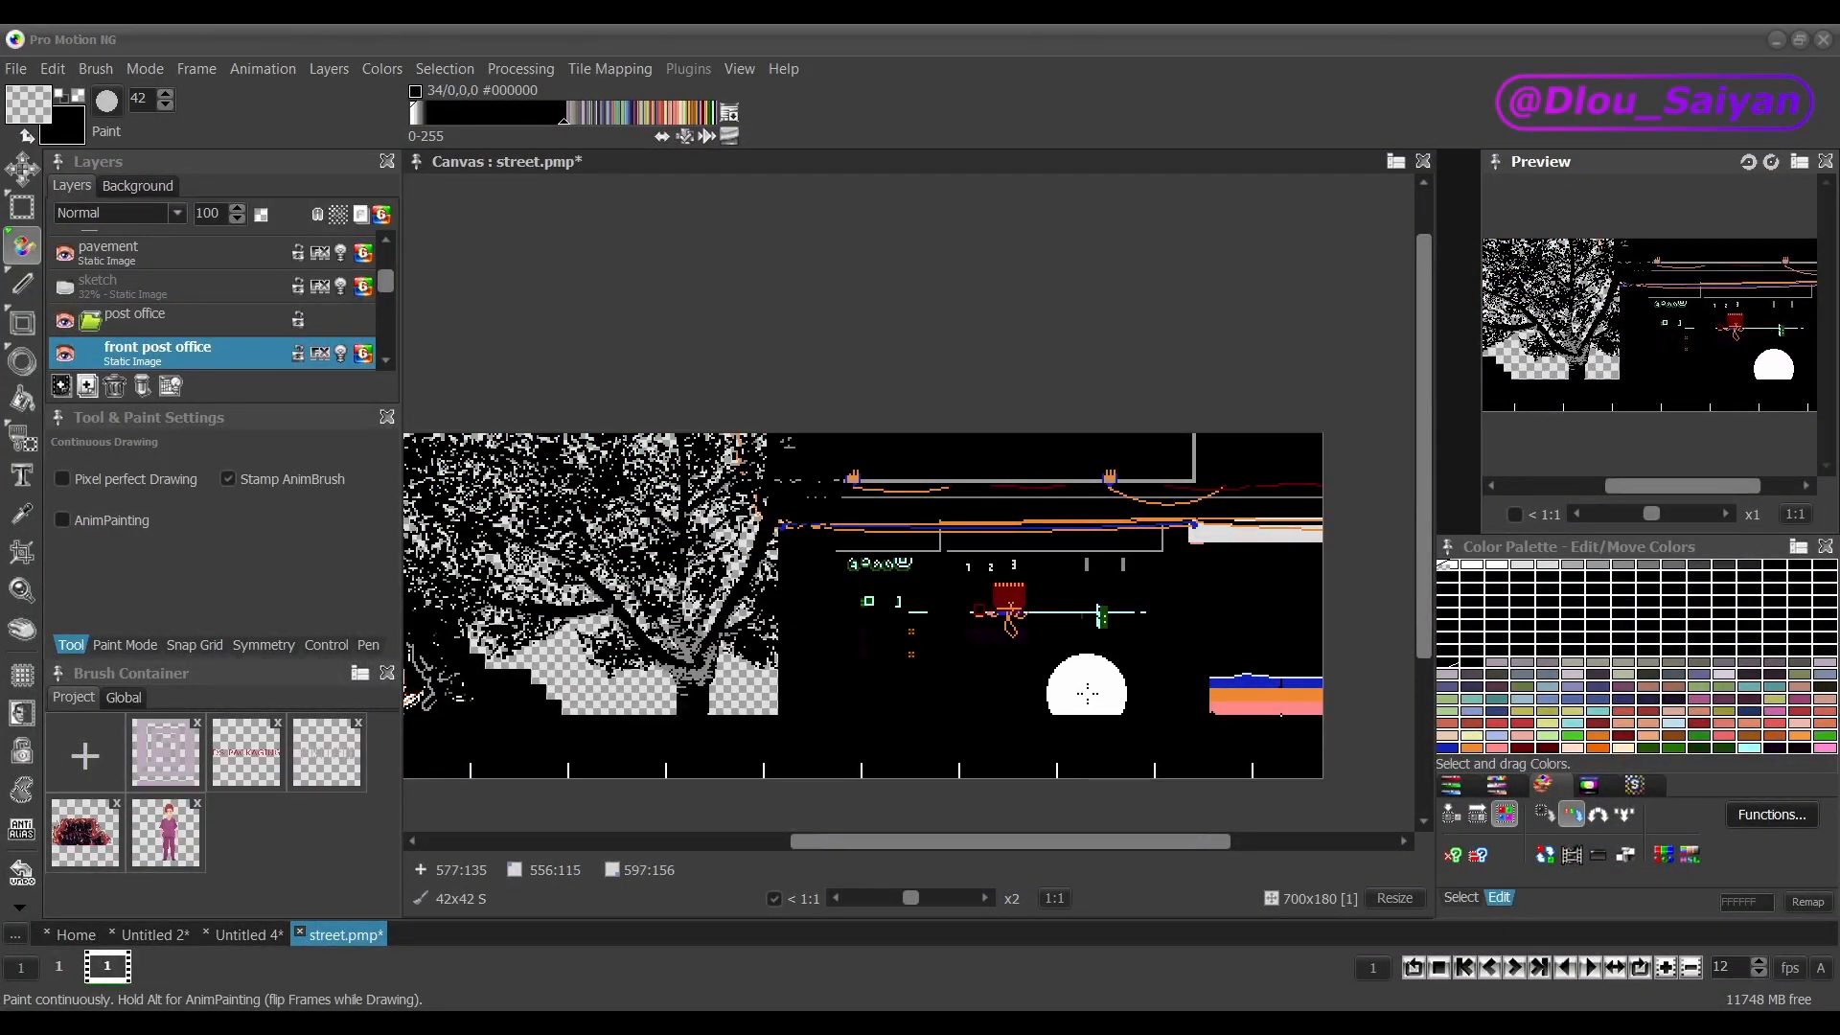
key(ctrl+z)
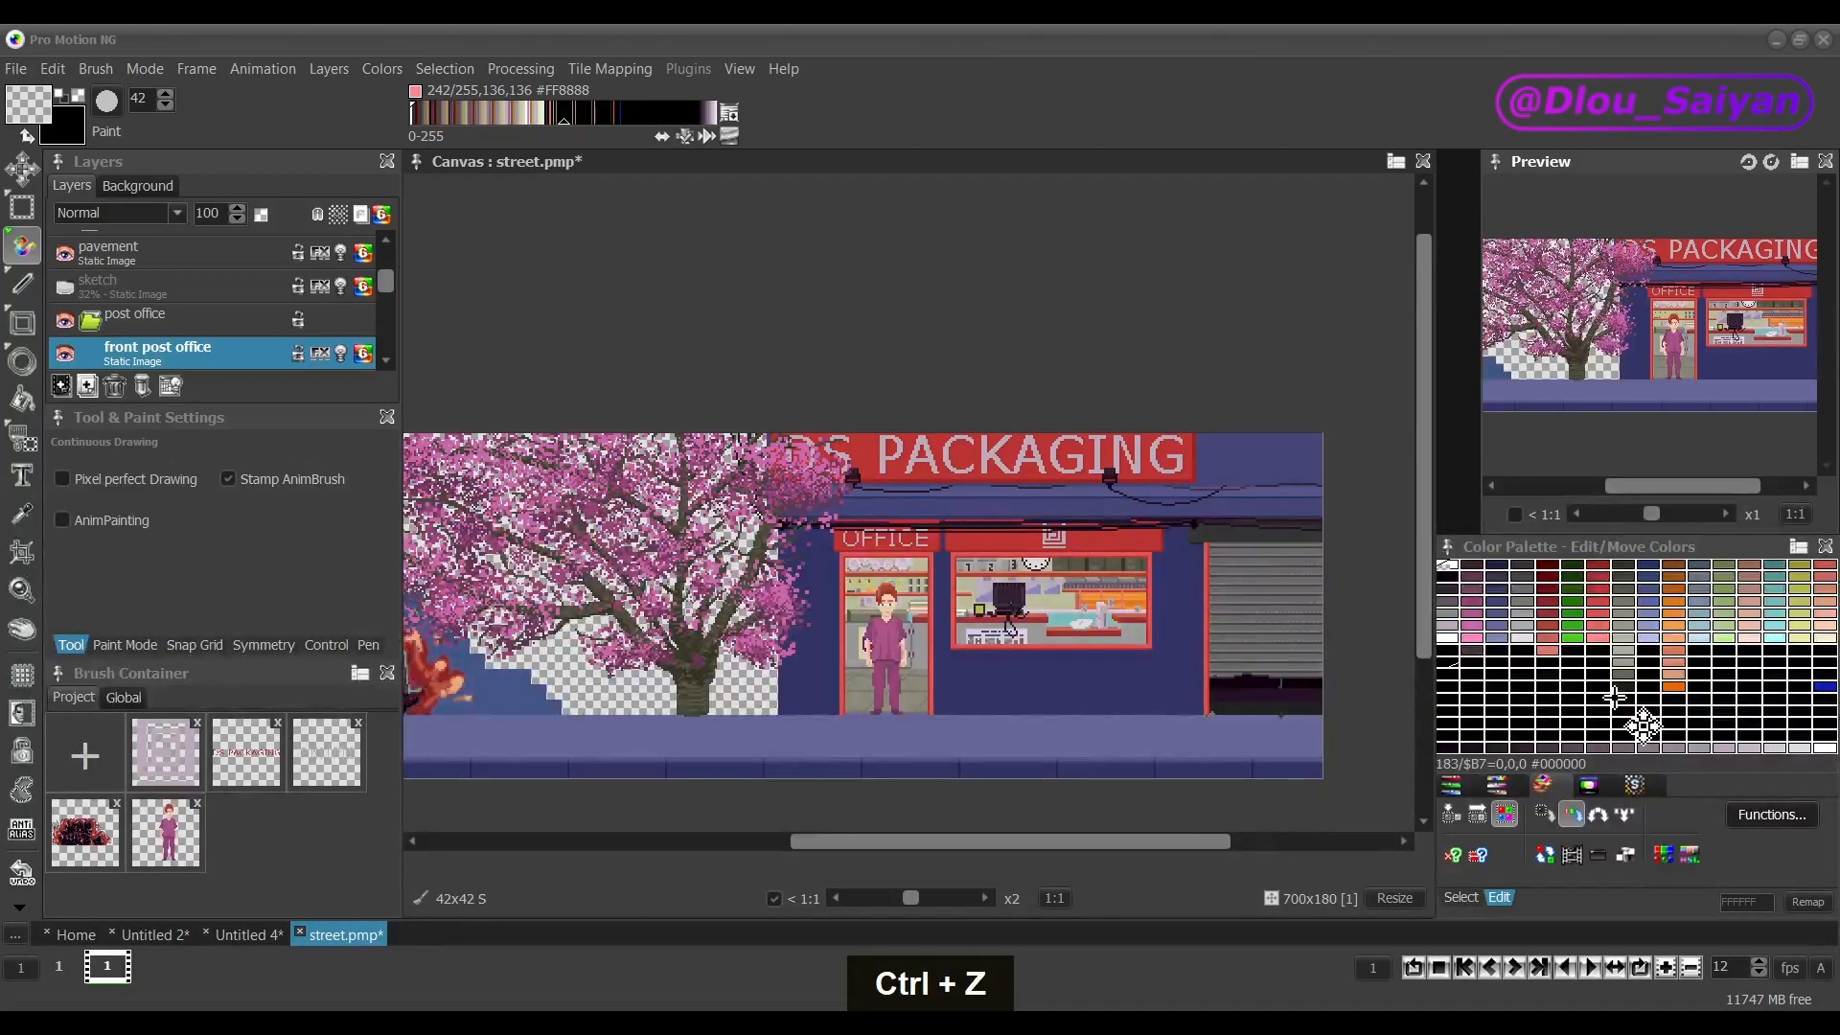
Remove the palette's duplicate colors by blackening them, clear the color selection, and undo the removal.
click(1788, 816)
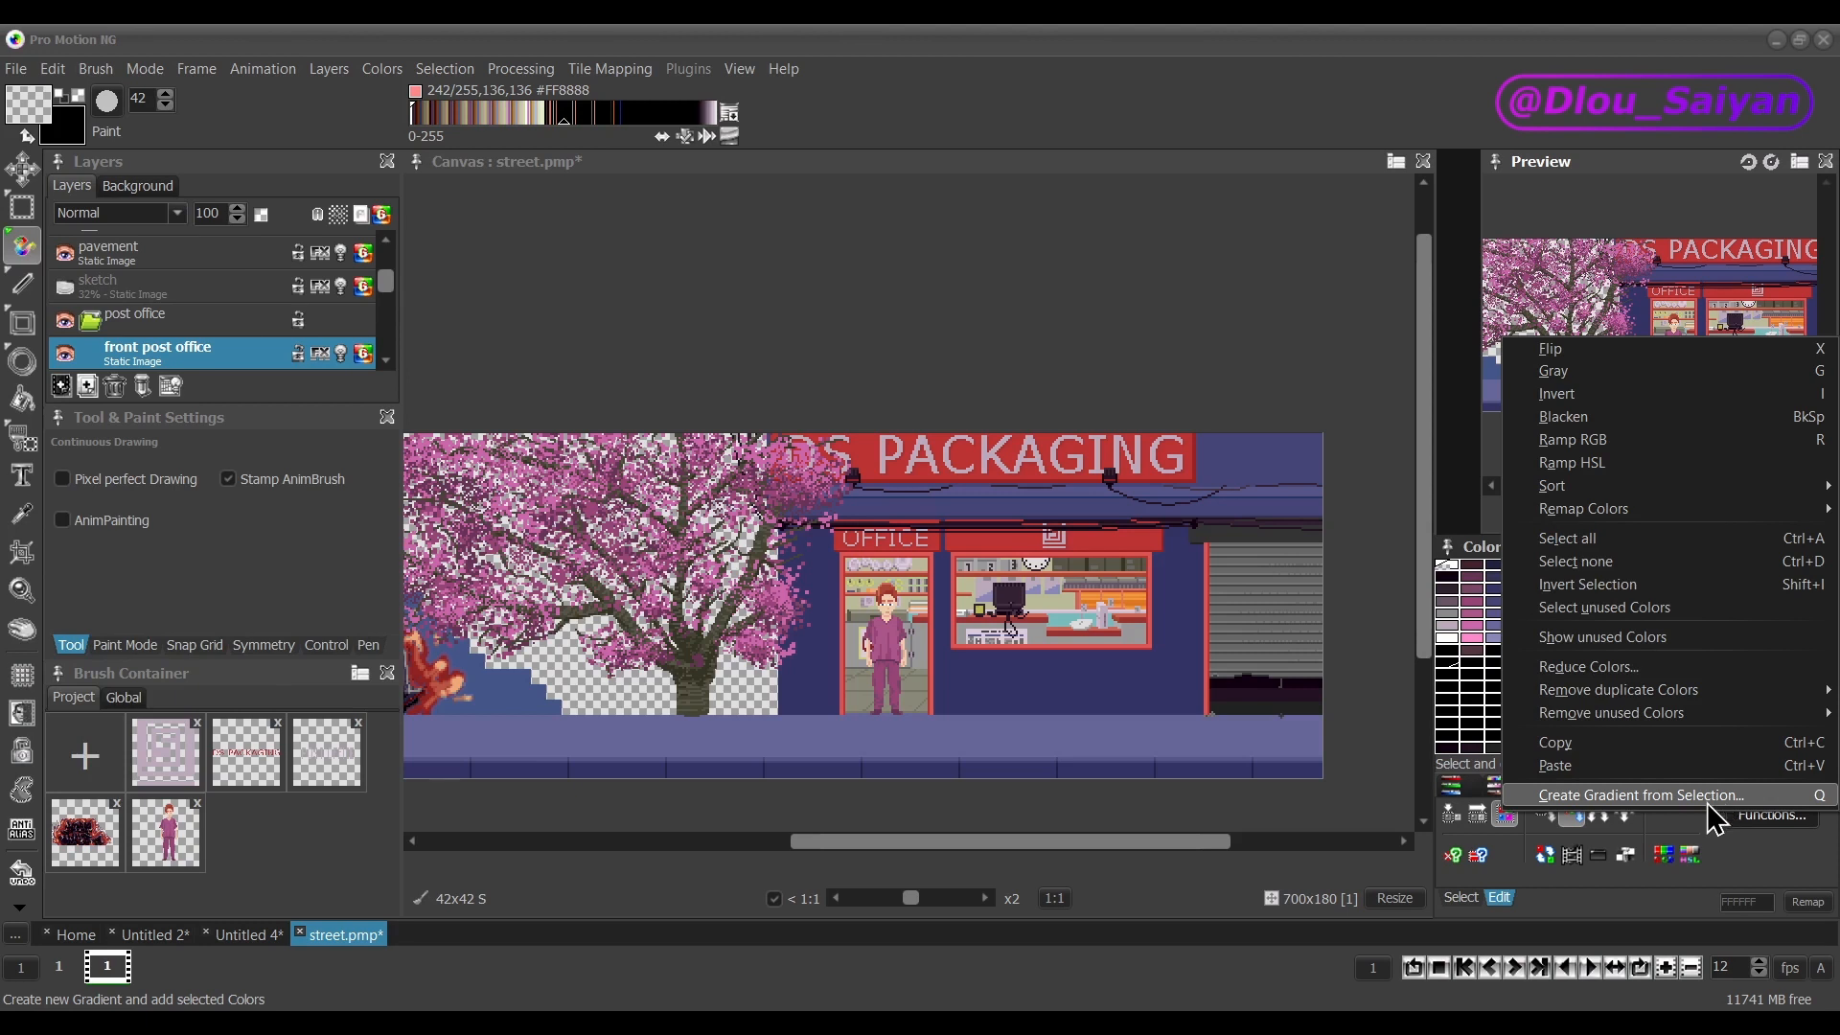
mouse_move(1650, 688)
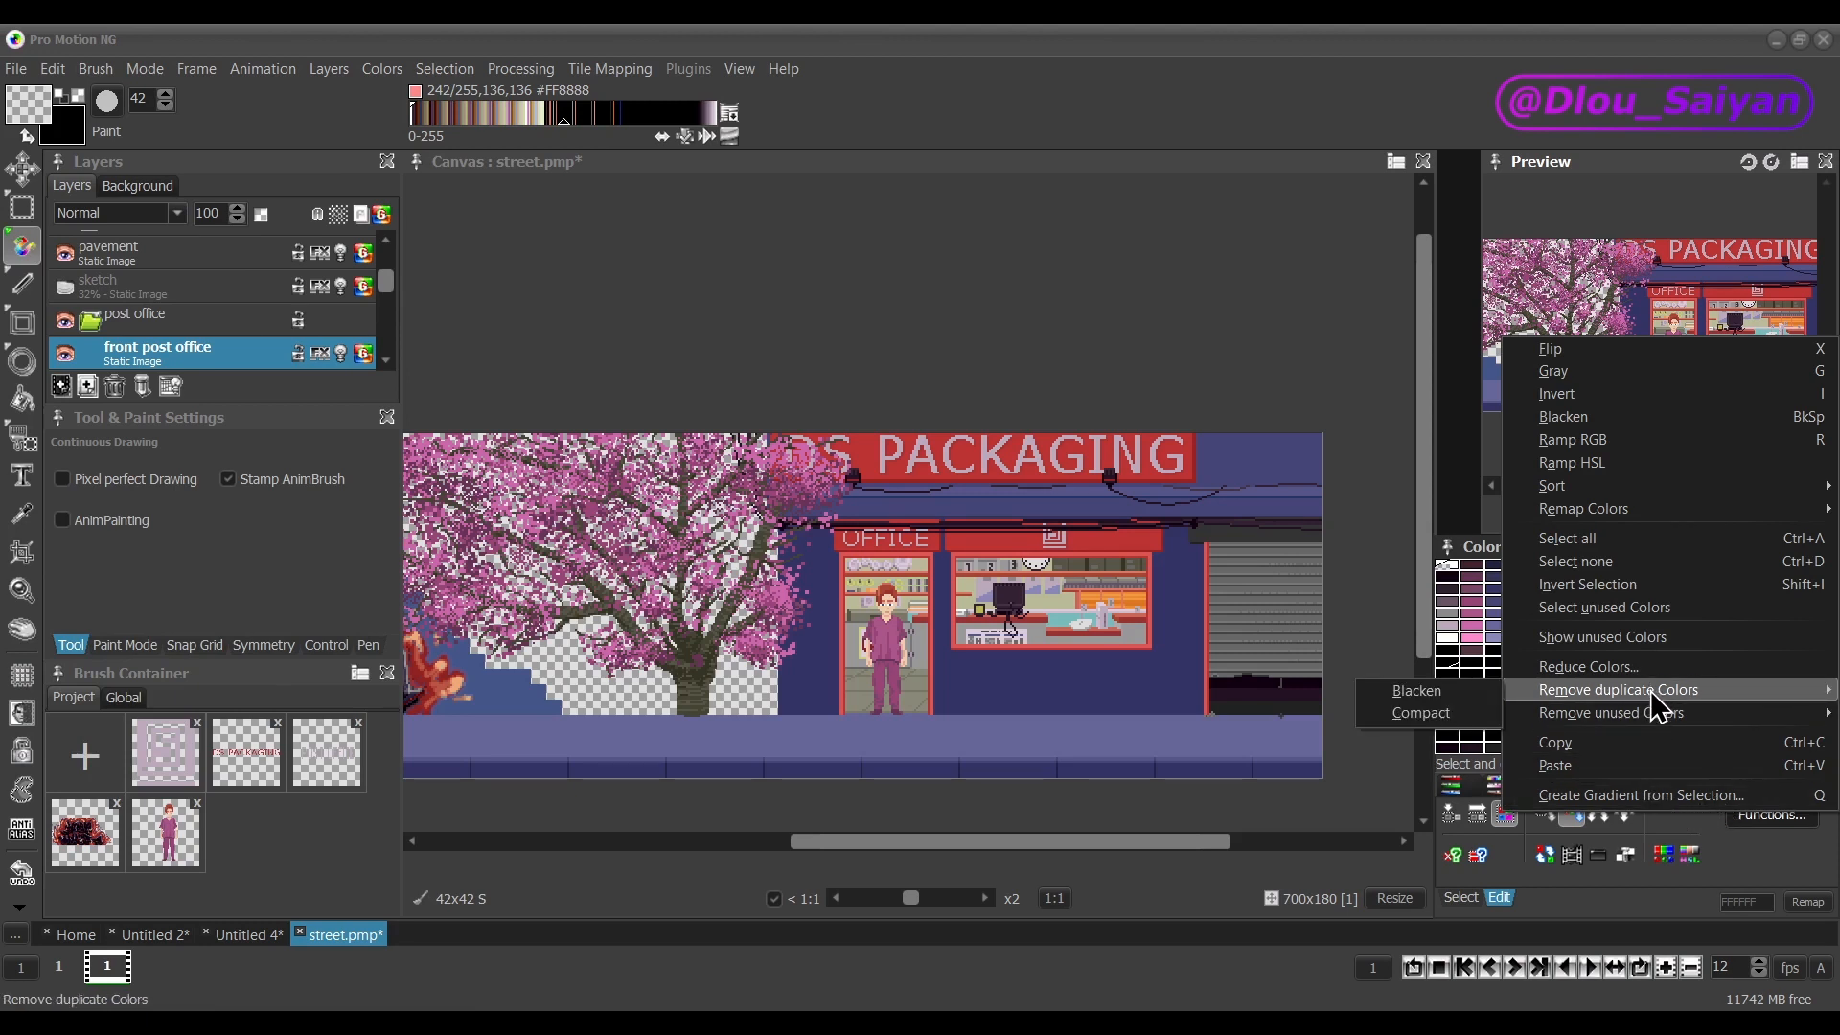
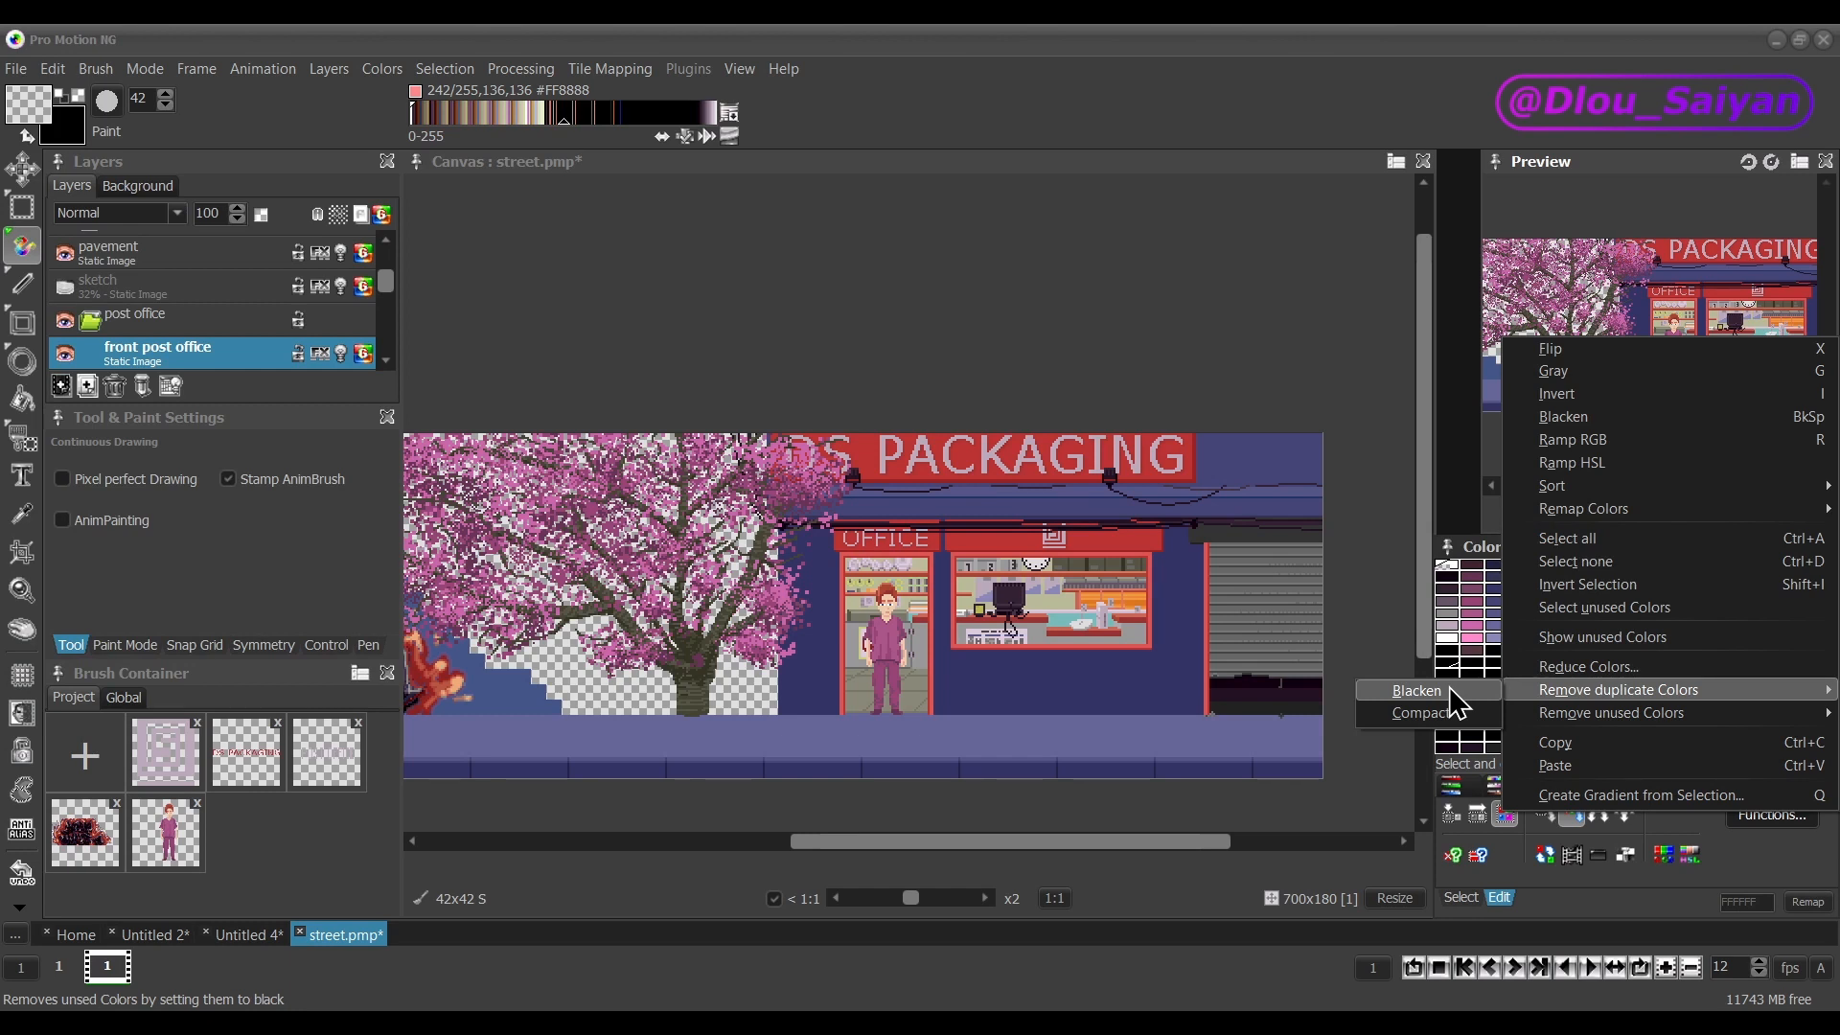
click(1451, 692)
click(1759, 738)
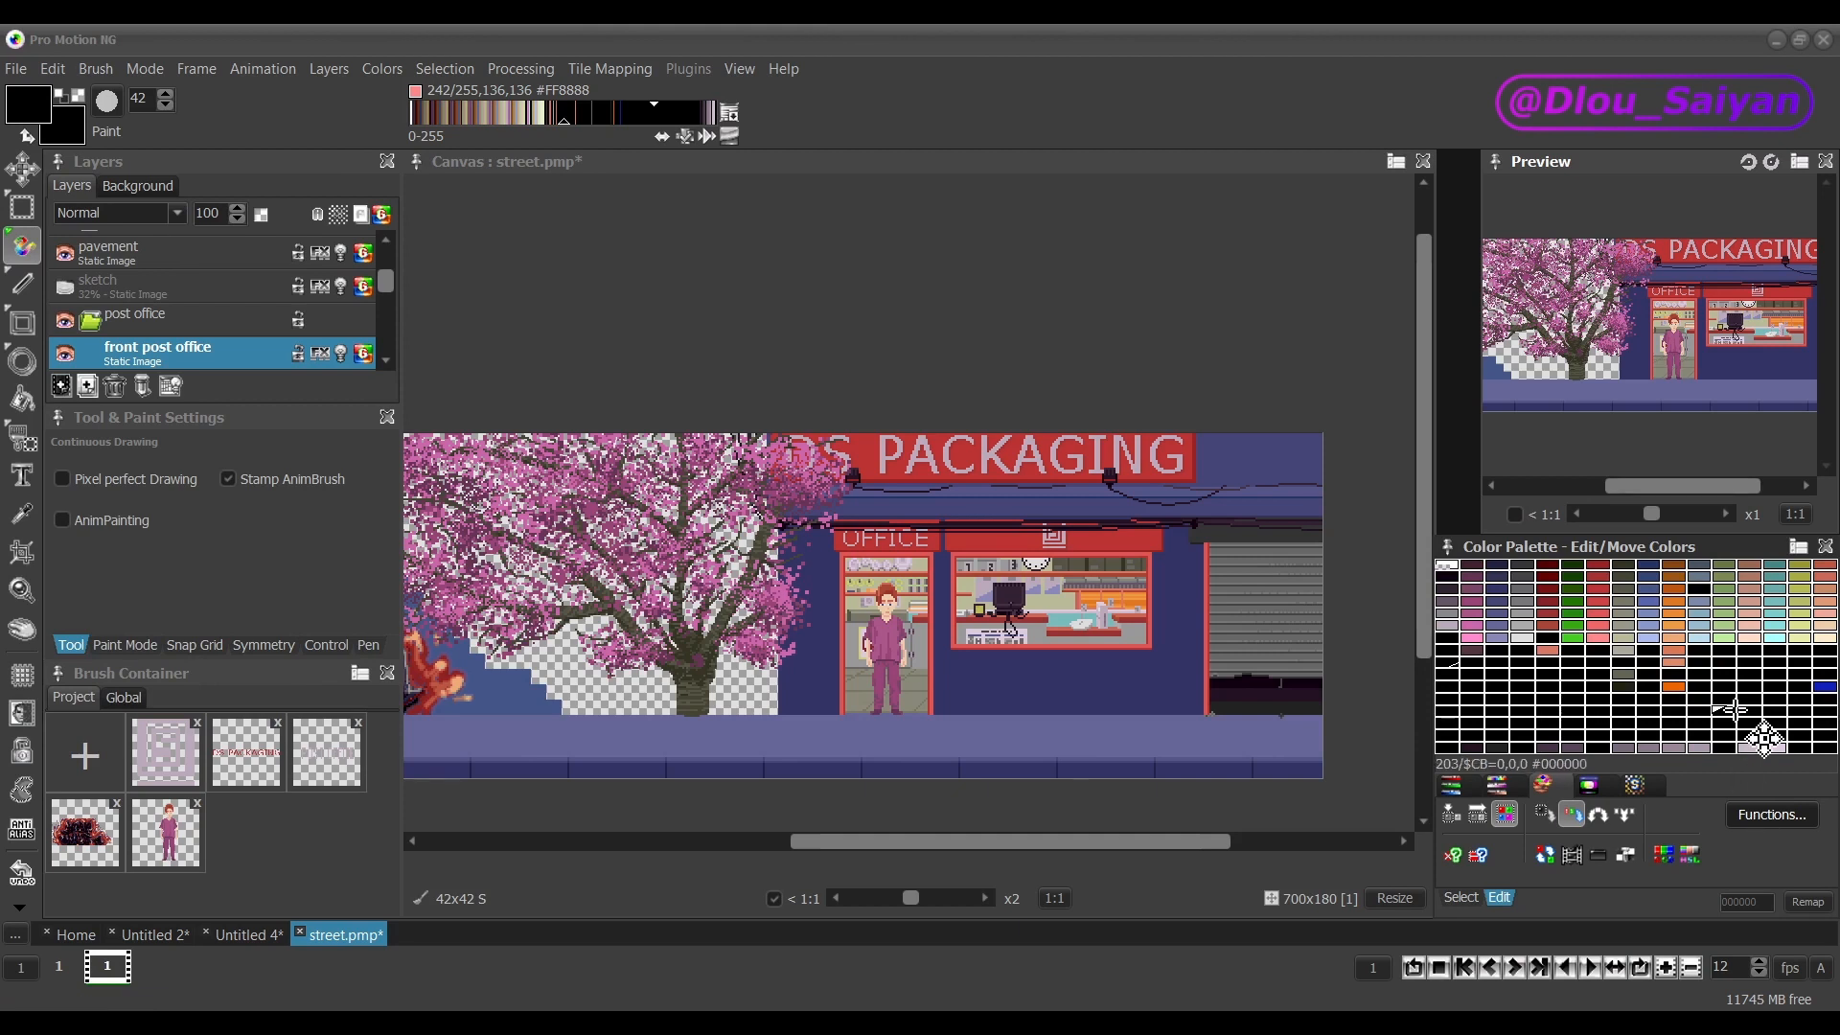
key(ctrl+d)
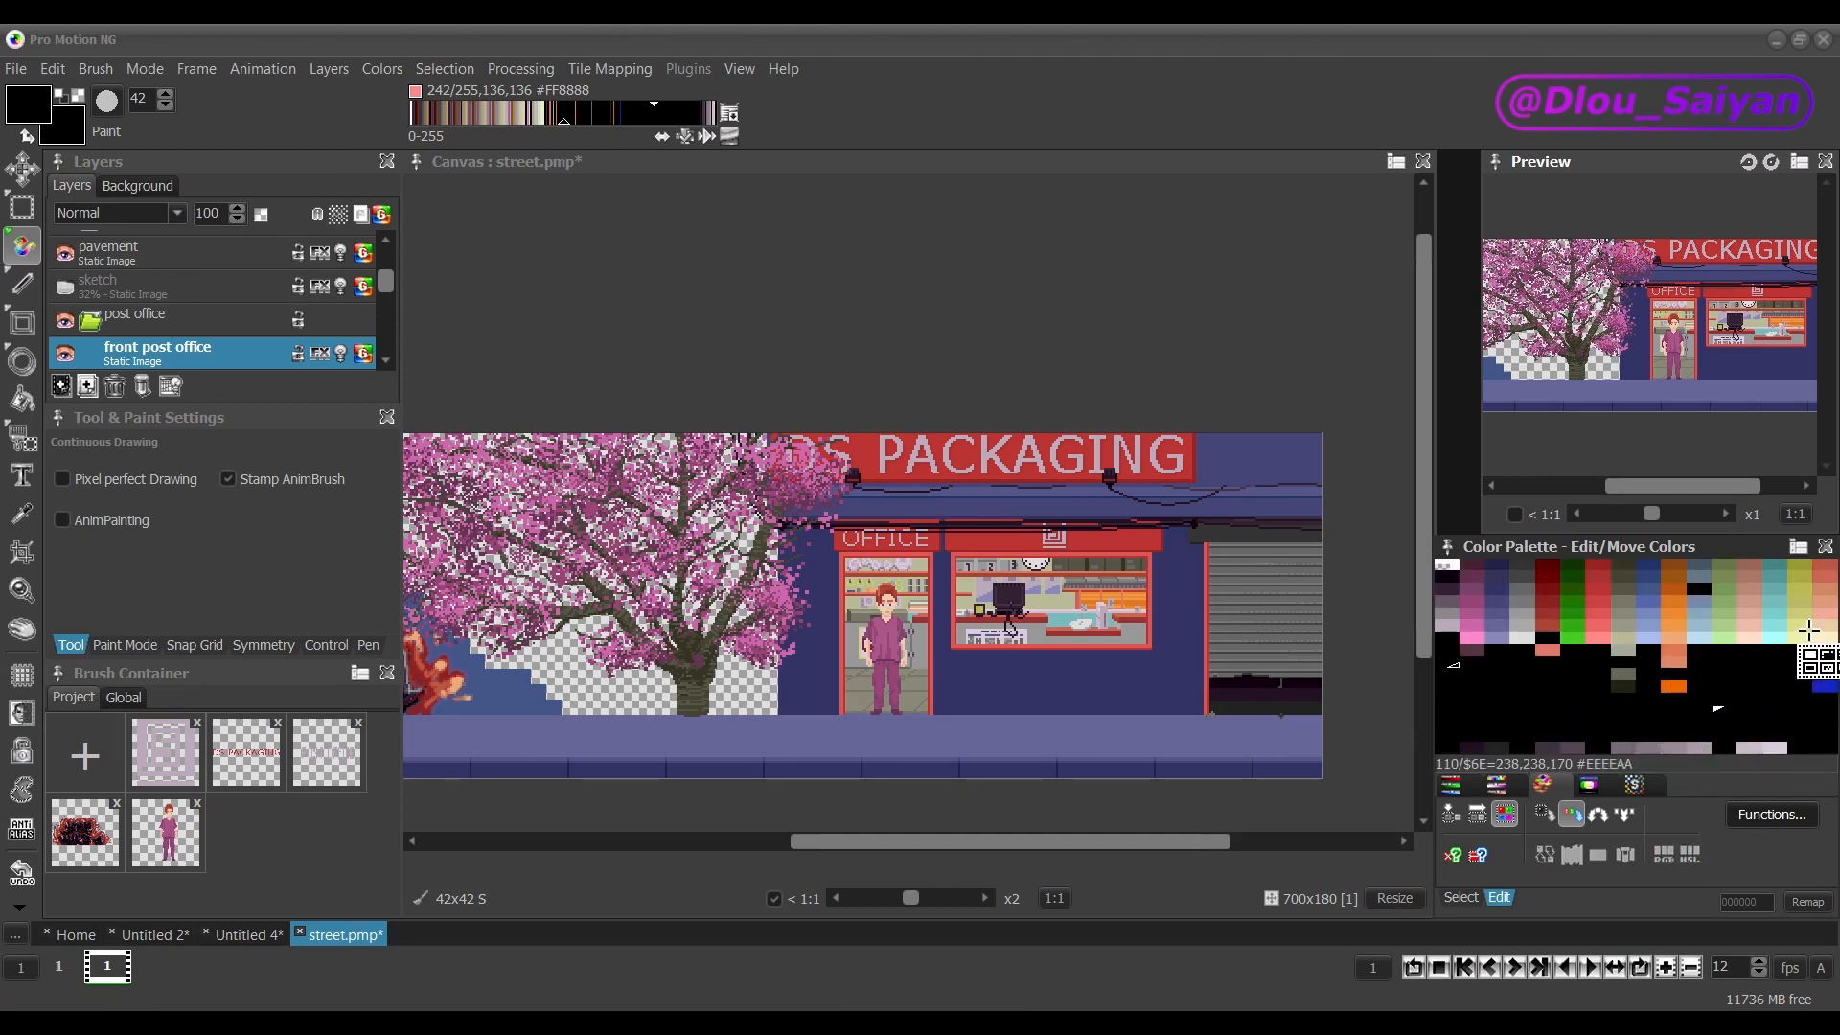
key(ctrl)
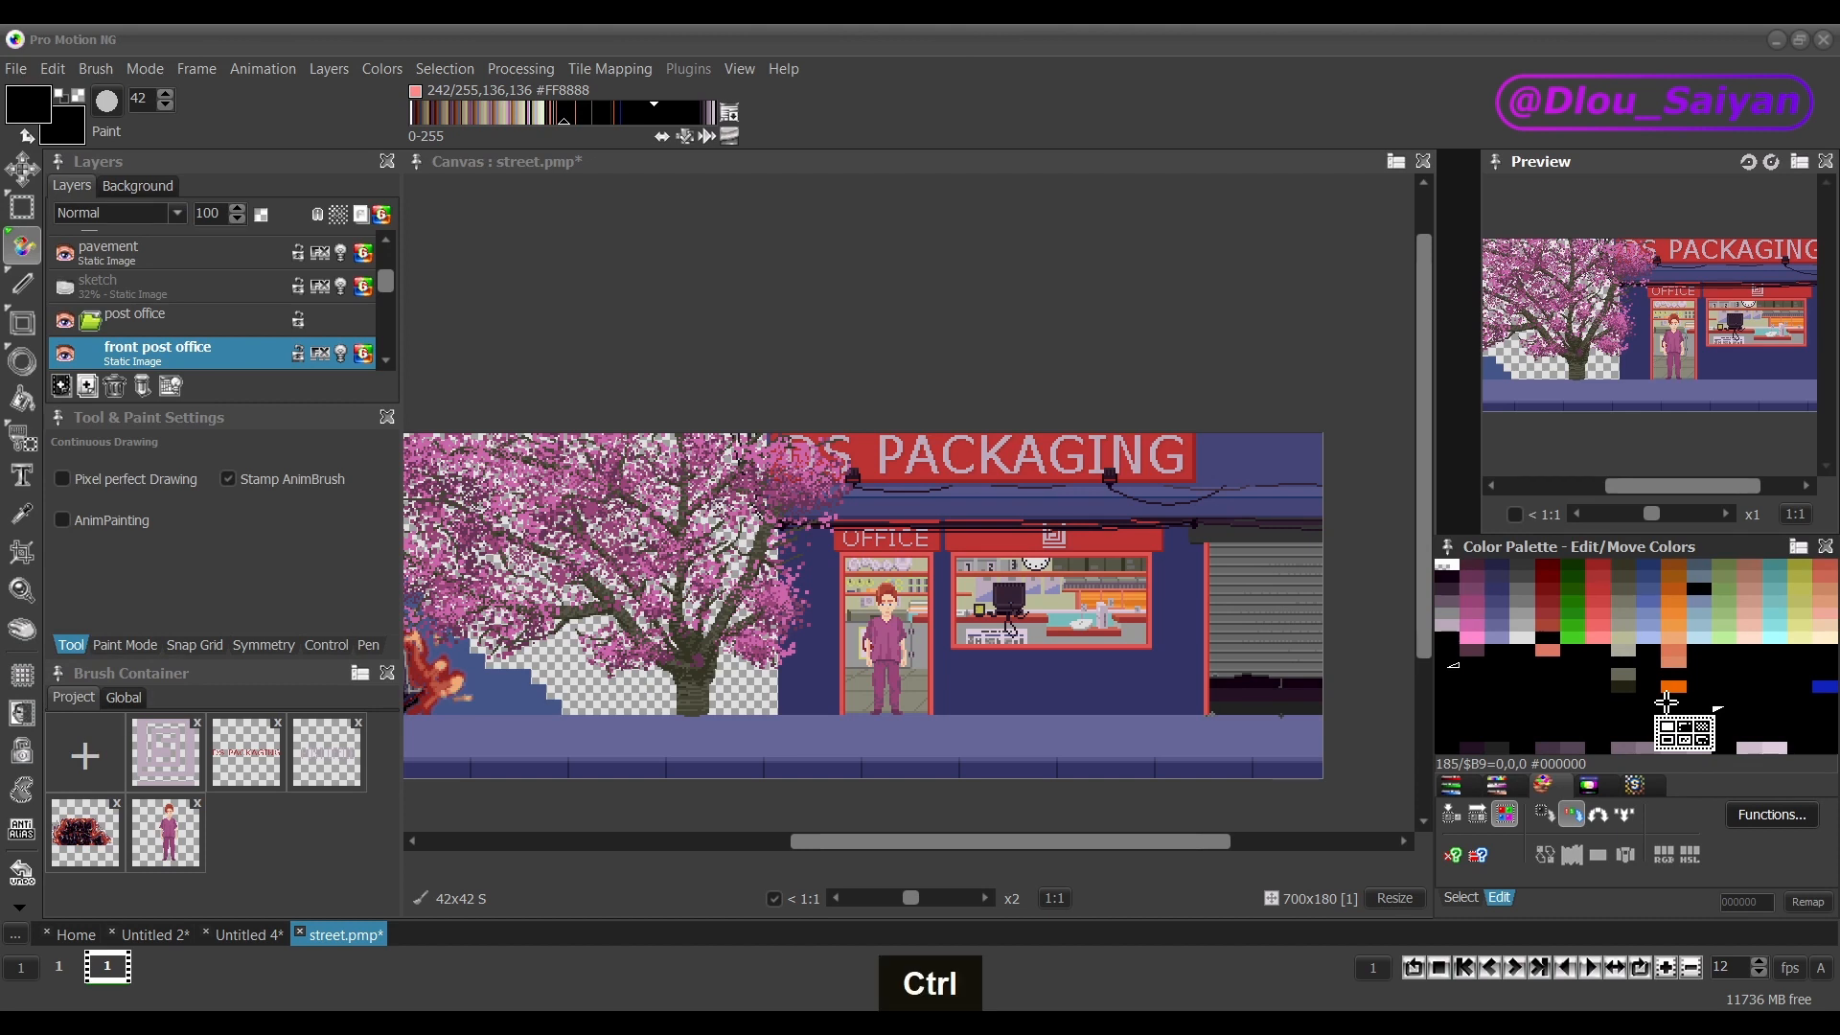
key(ctrl+z)
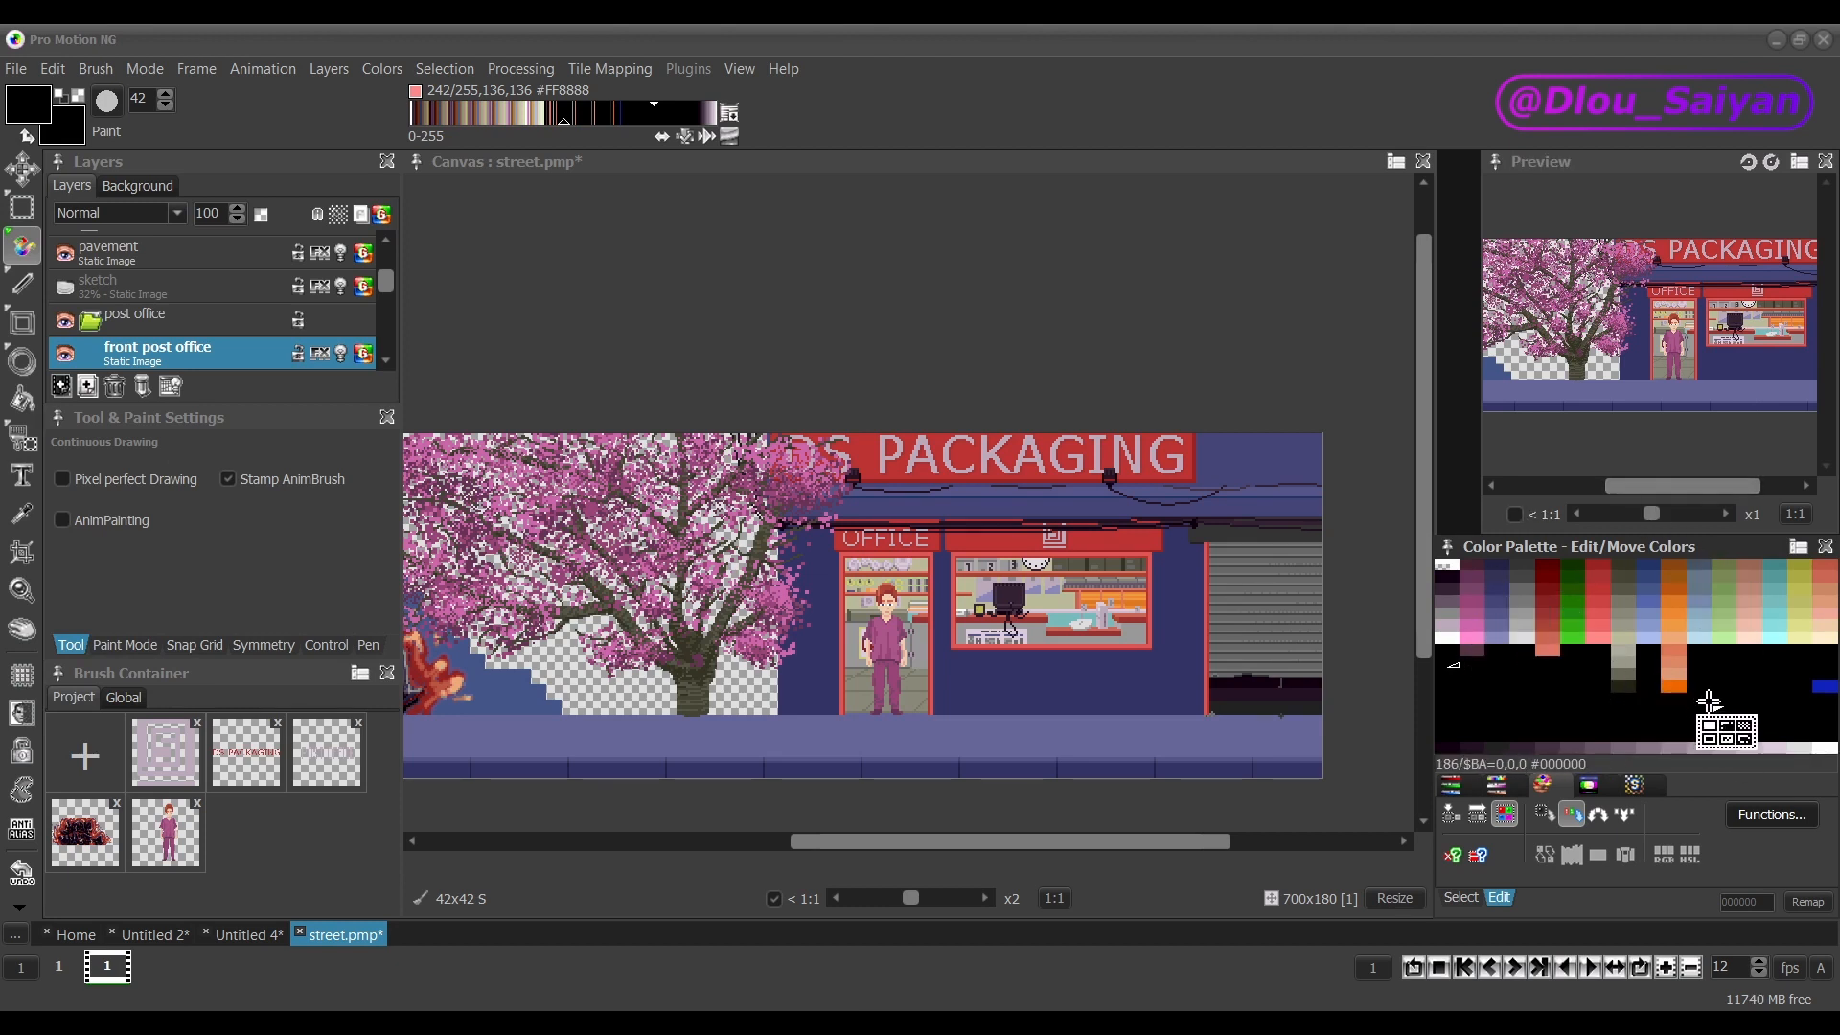
Remove the palette's duplicate colors with the Compact option, and undo the removal.
click(1772, 814)
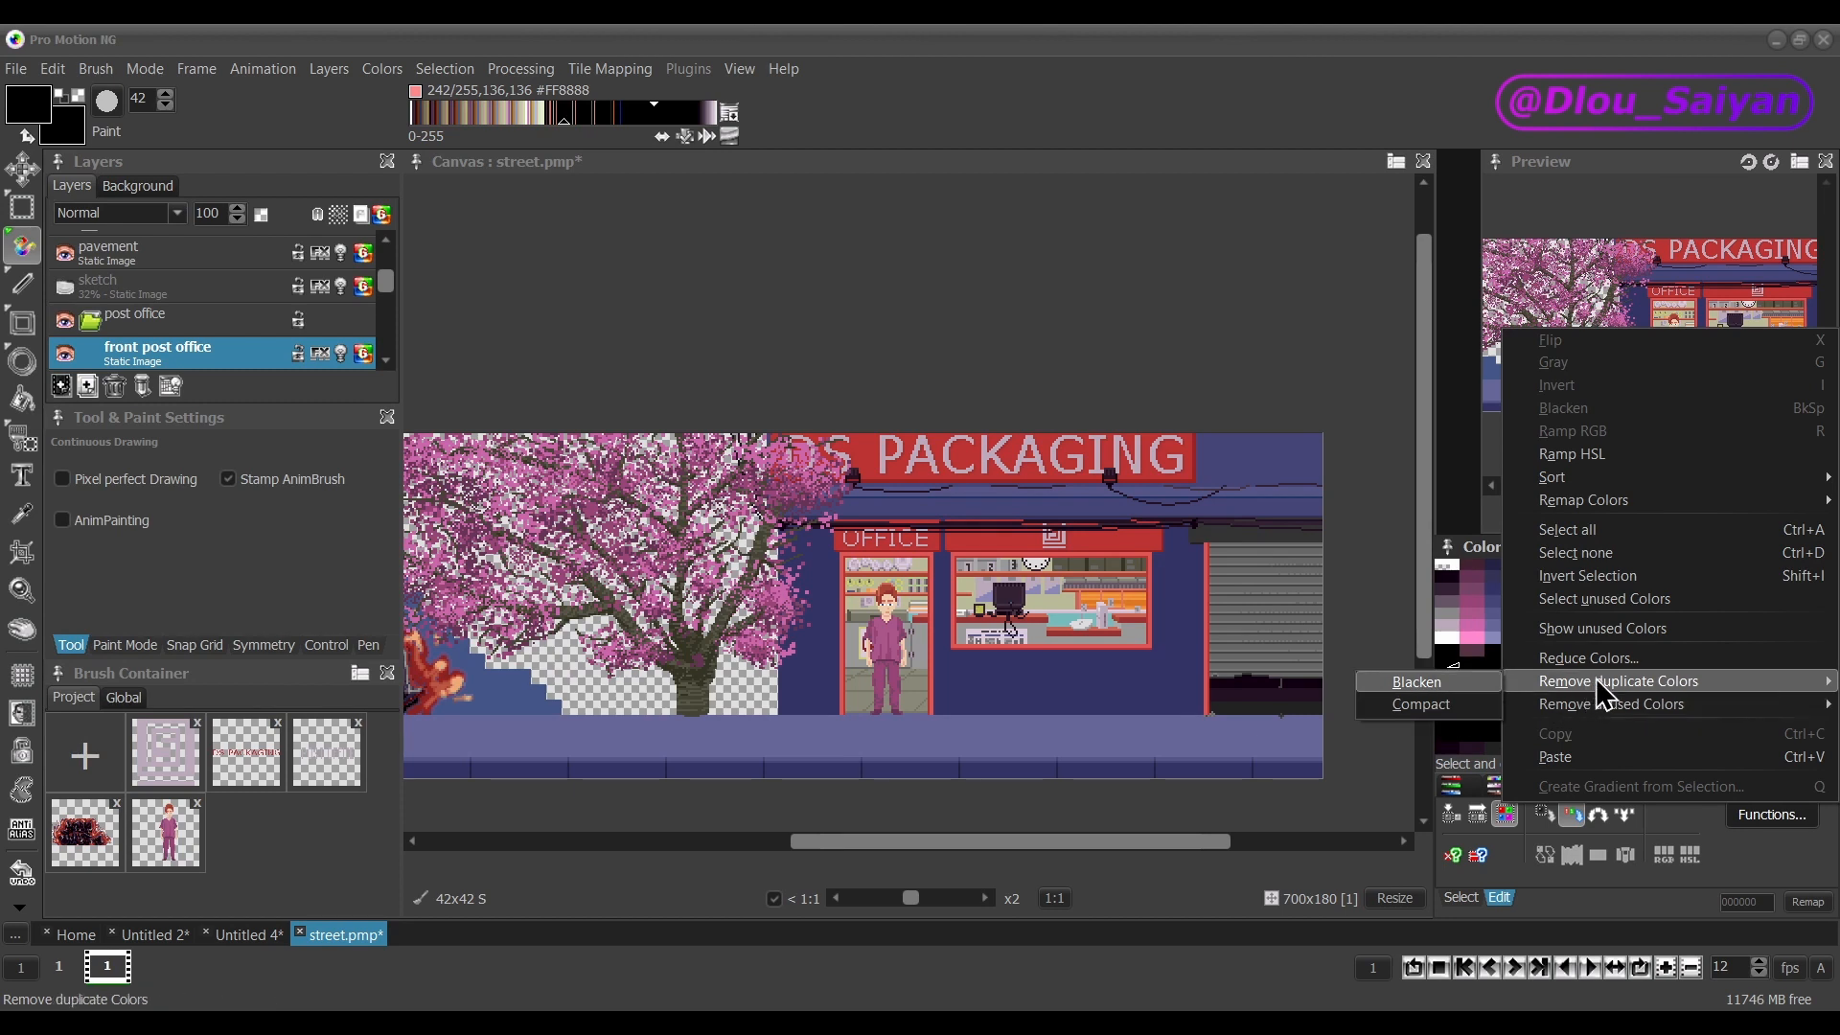
click(1421, 704)
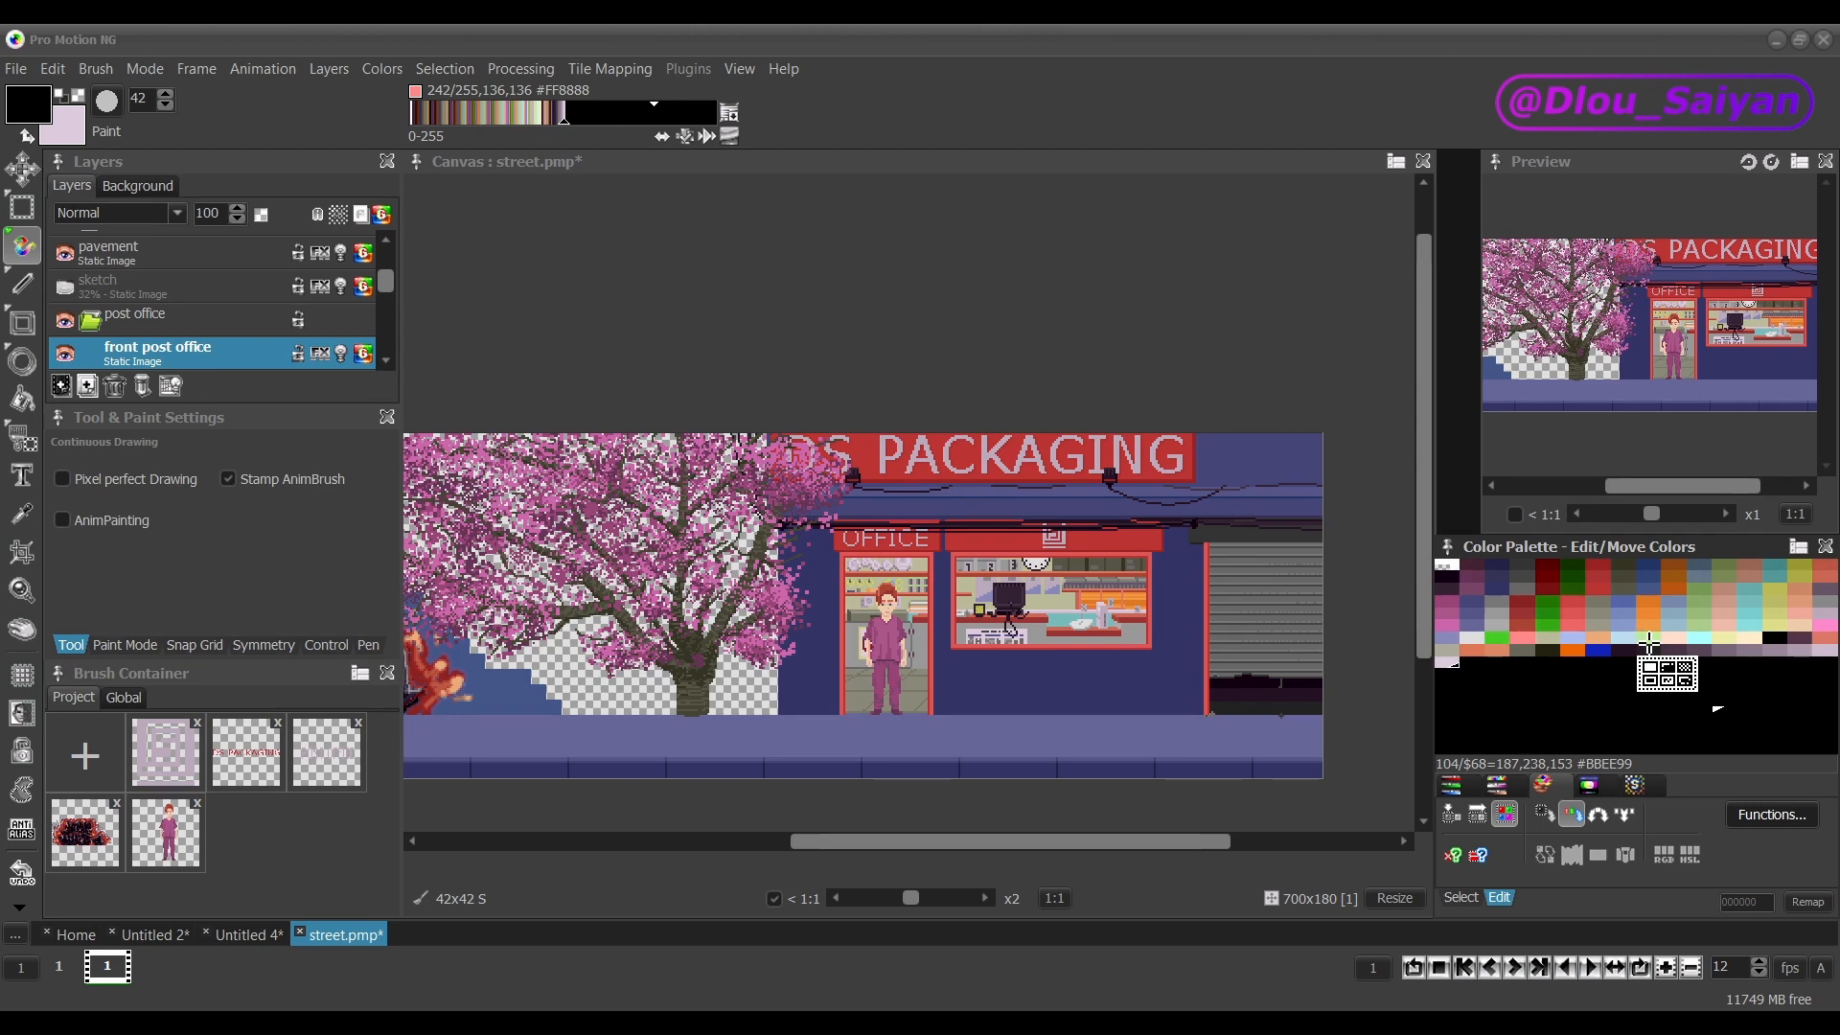
key(ctrl)
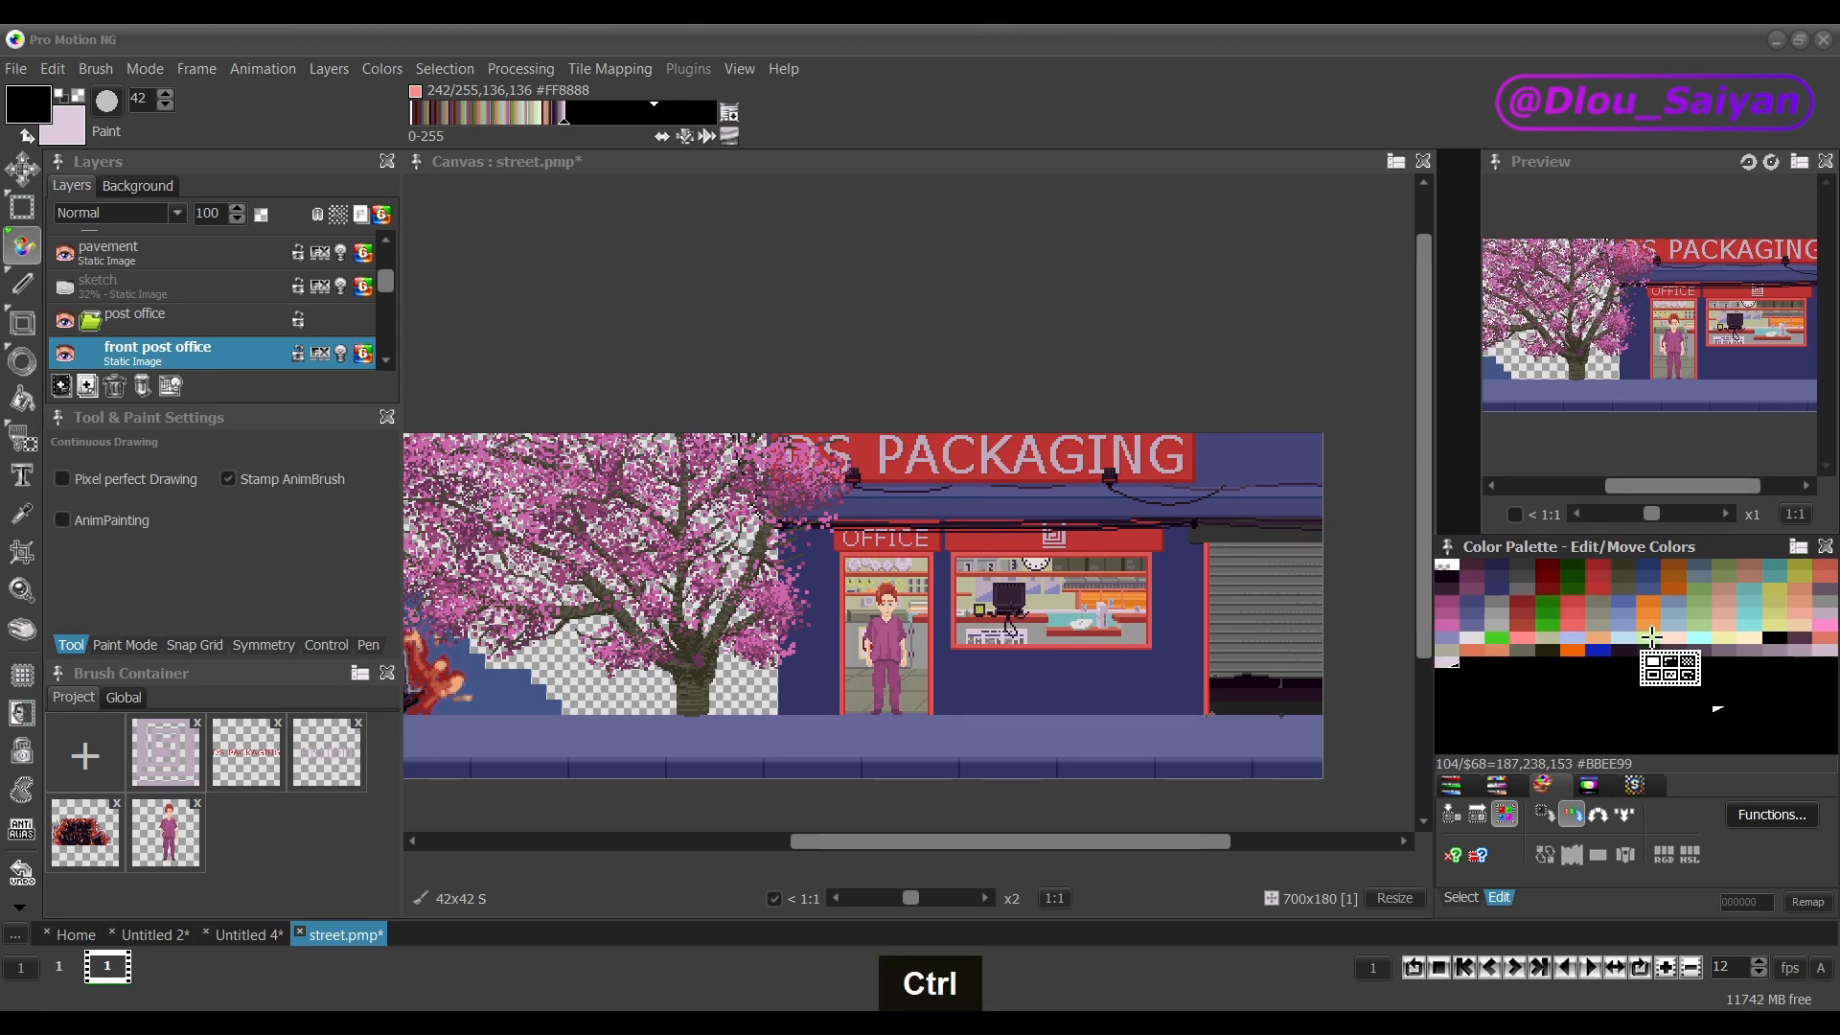
key(ctrl+z)
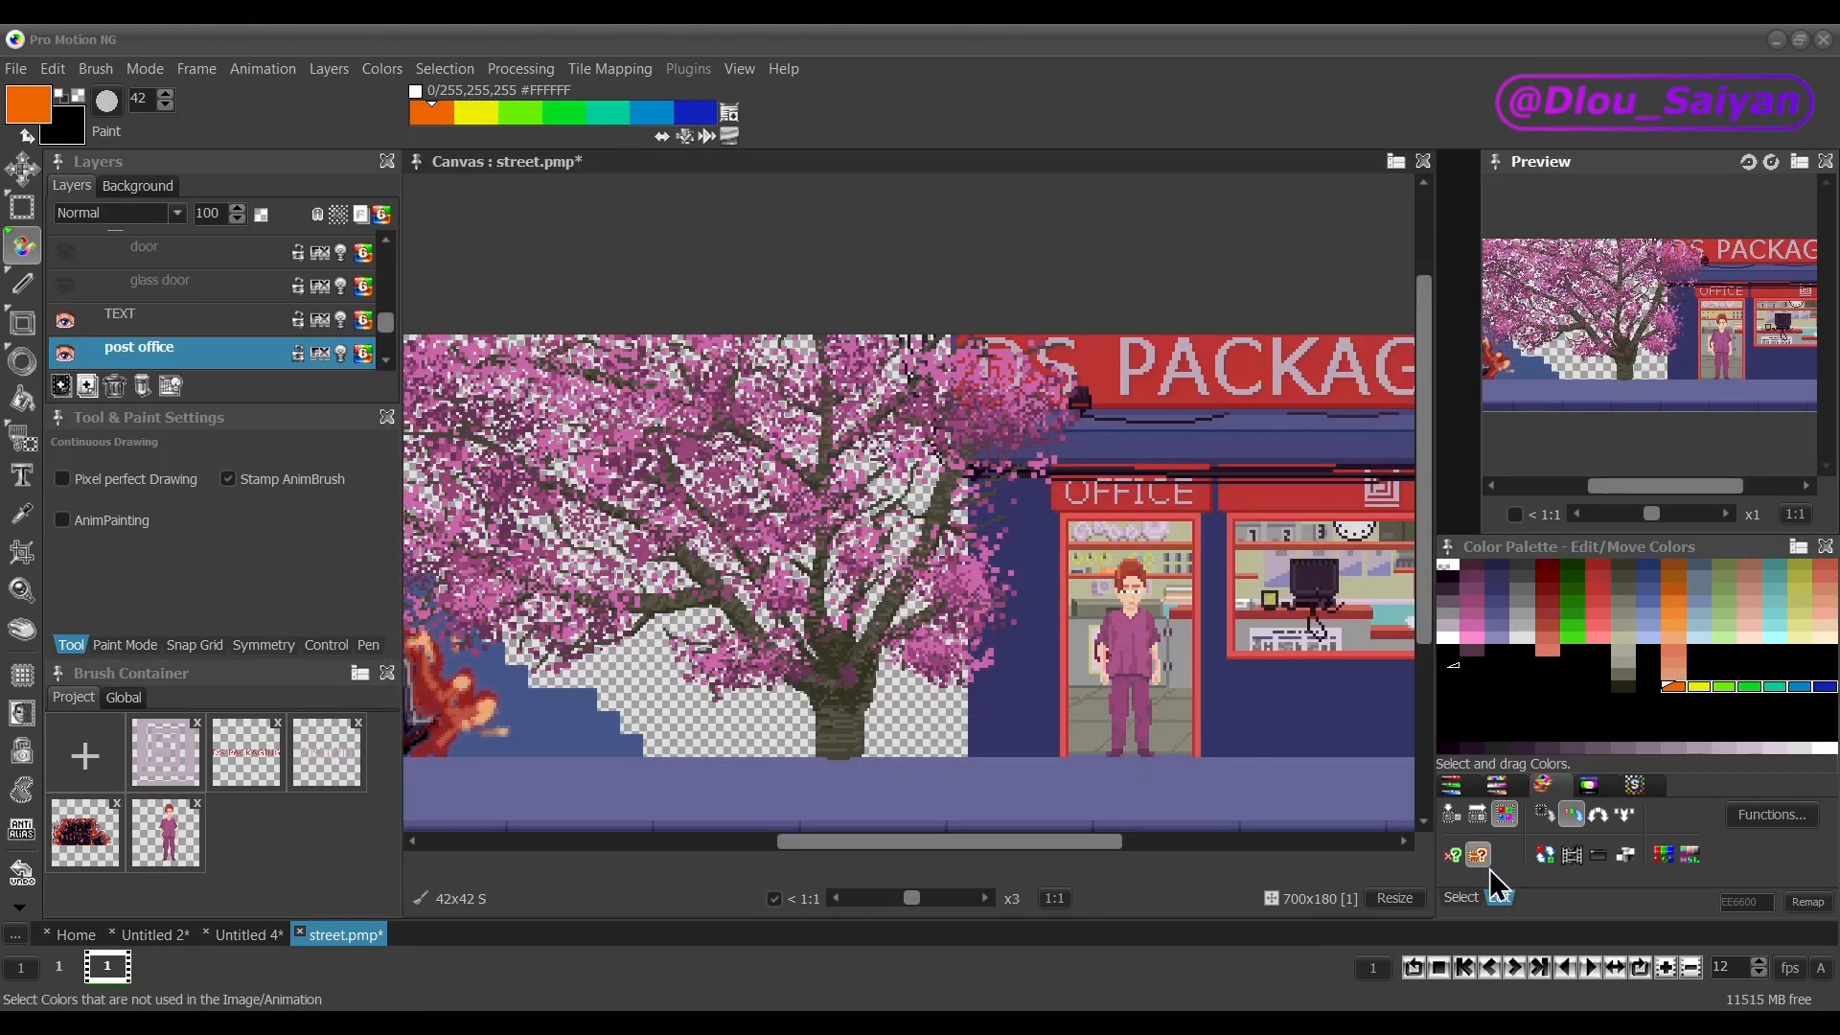
Switch the color palette to contrast editing and select all of its colors.
click(1587, 788)
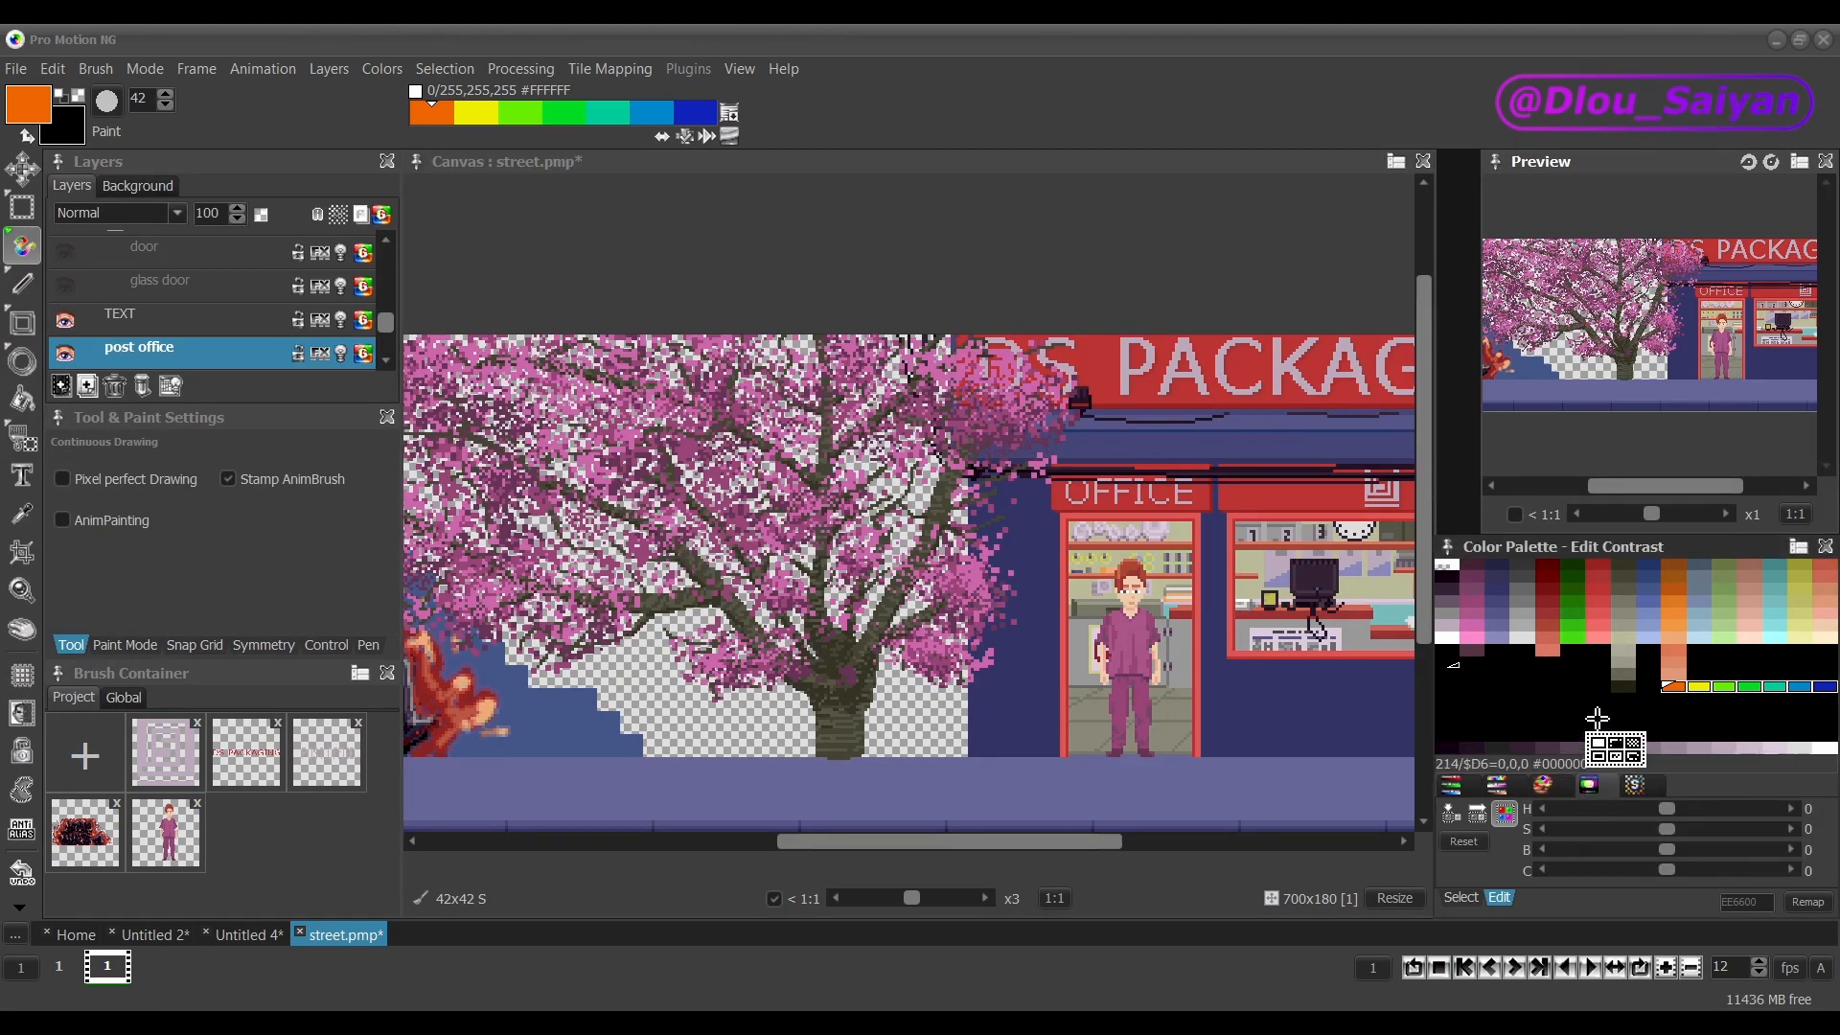
scroll(1063, 678, down, 2)
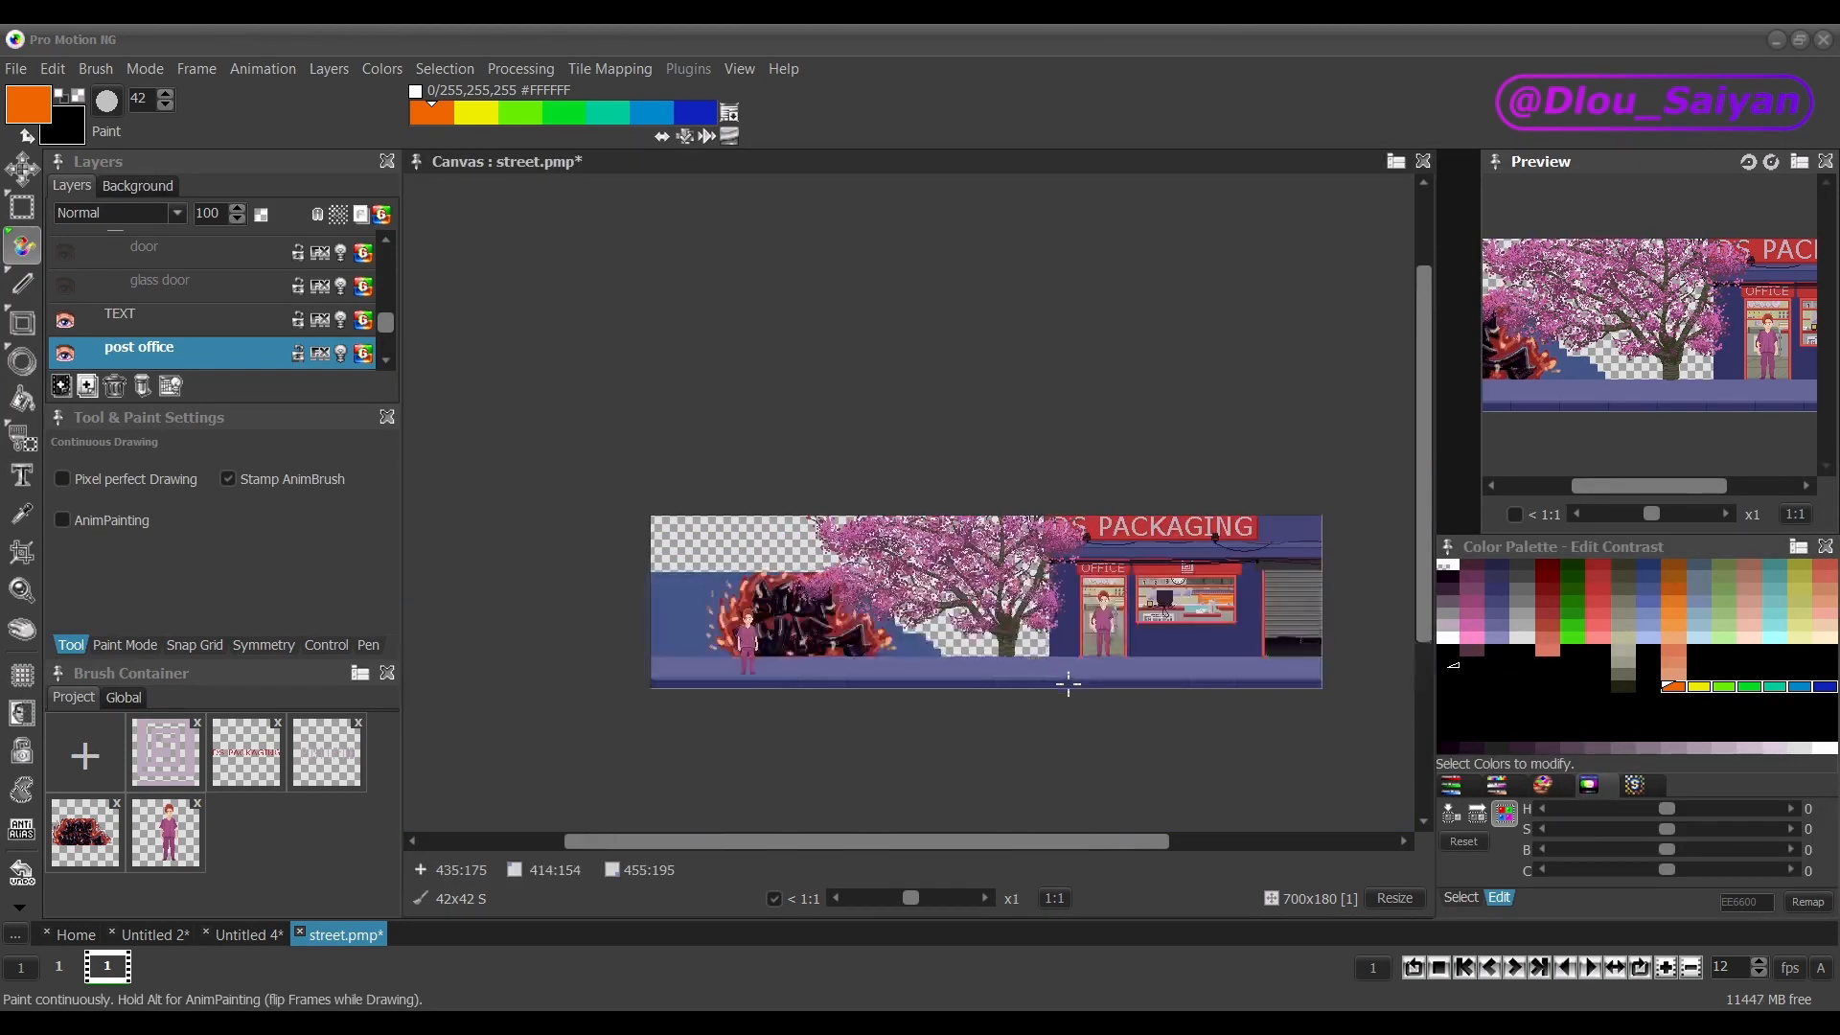
scroll(1064, 677, up, 1)
scroll(1067, 682, down, 1)
drag(987, 843, 1001, 845)
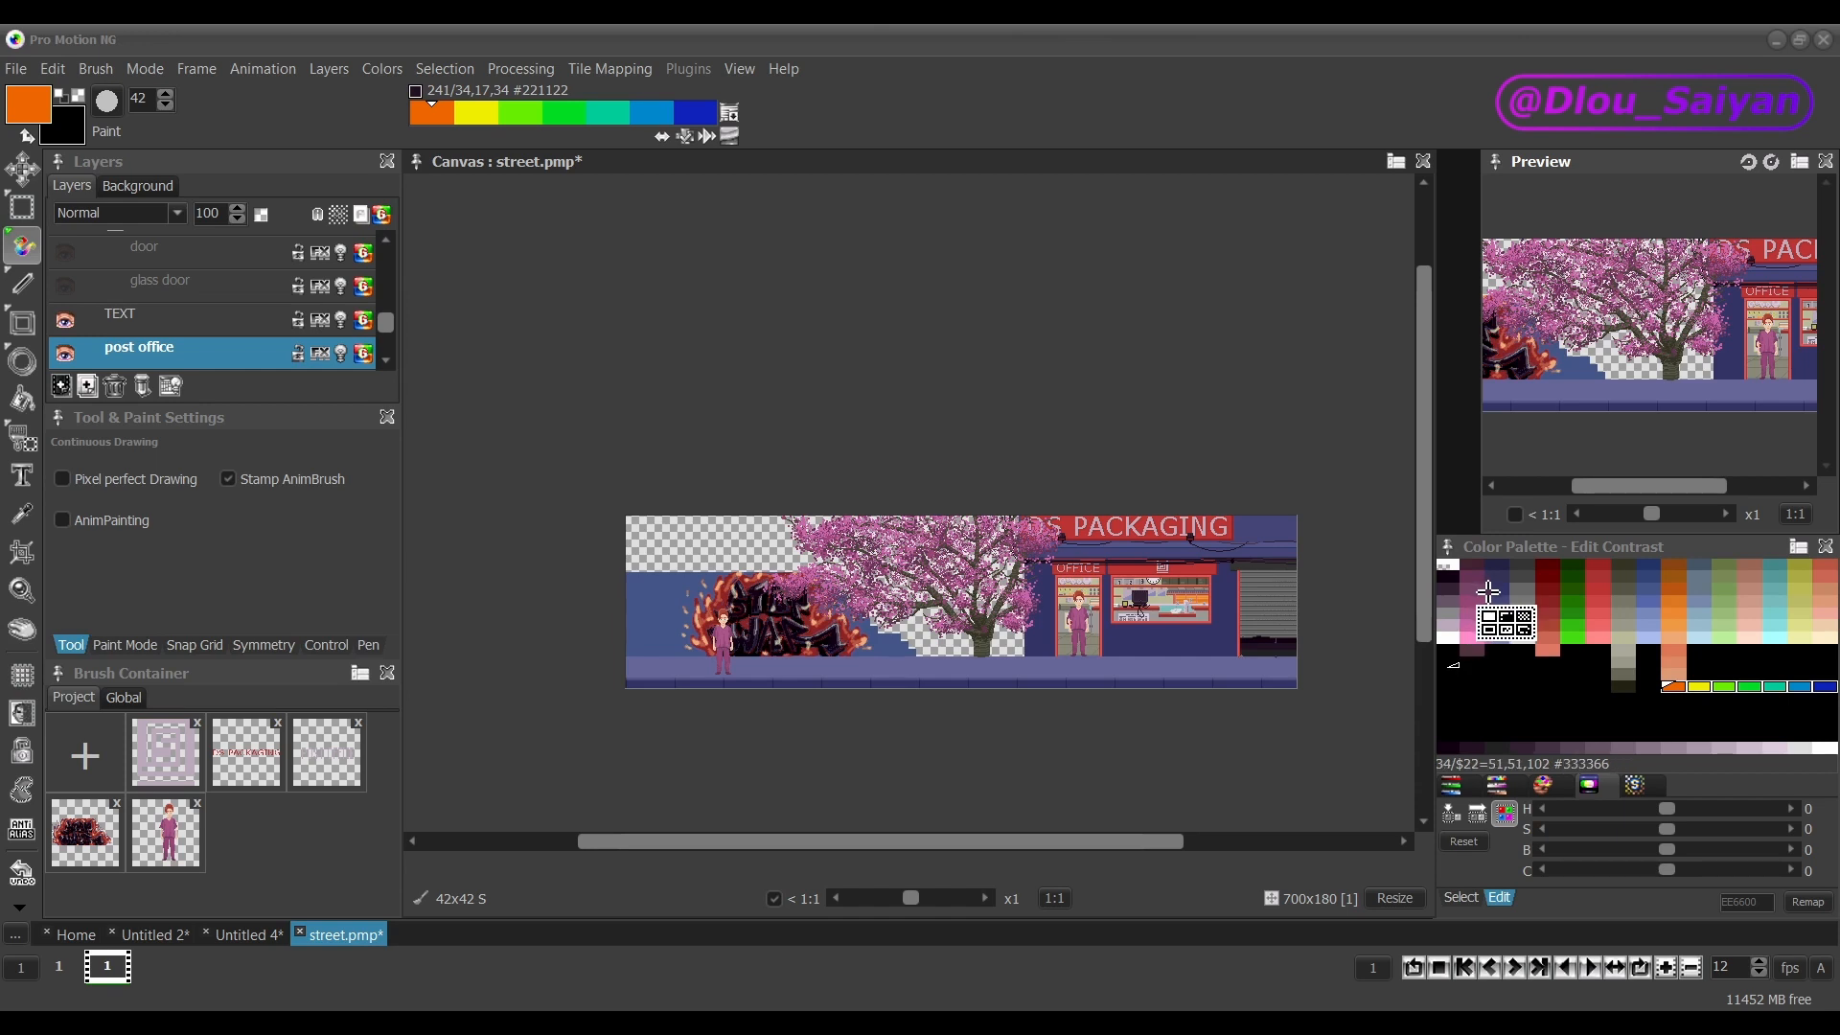
click(1447, 577)
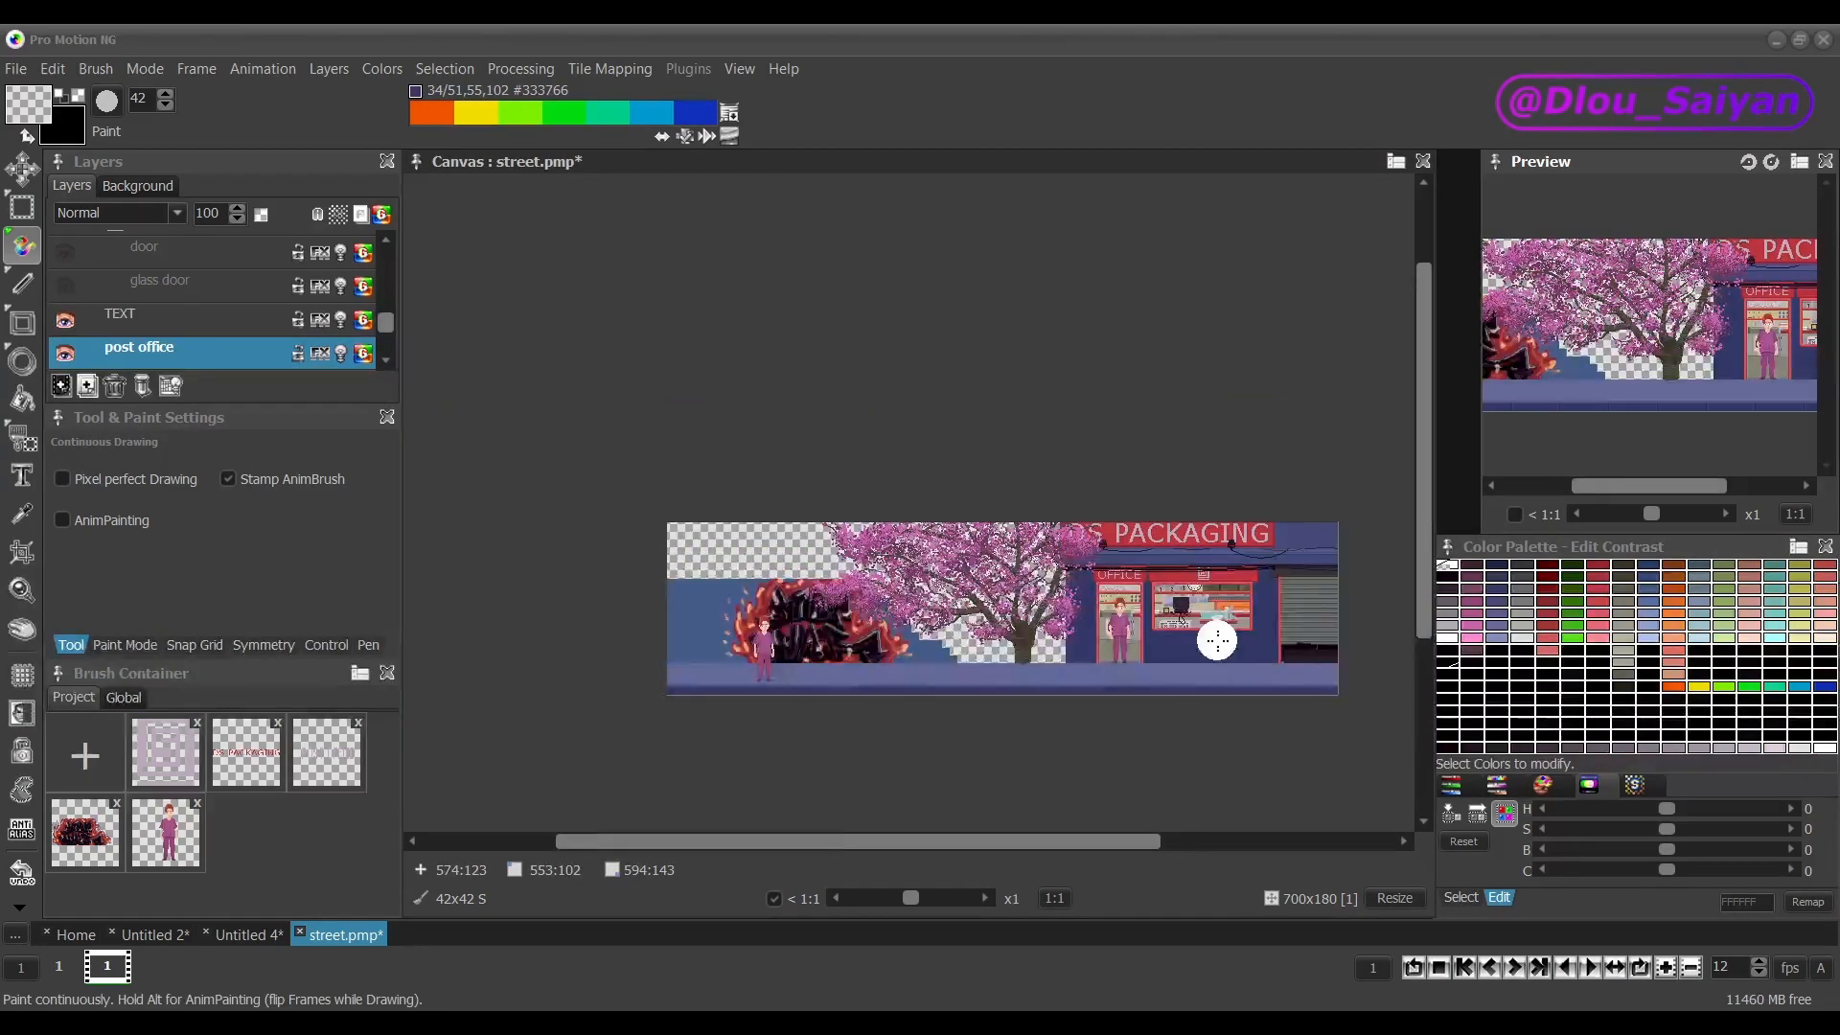
Try adjusting the selected colors to about hue 15, saturation -9, brightness -21 and contrast 84, and discard the changes.
scroll(1217, 636, up, 2)
drag(1052, 843, 1079, 846)
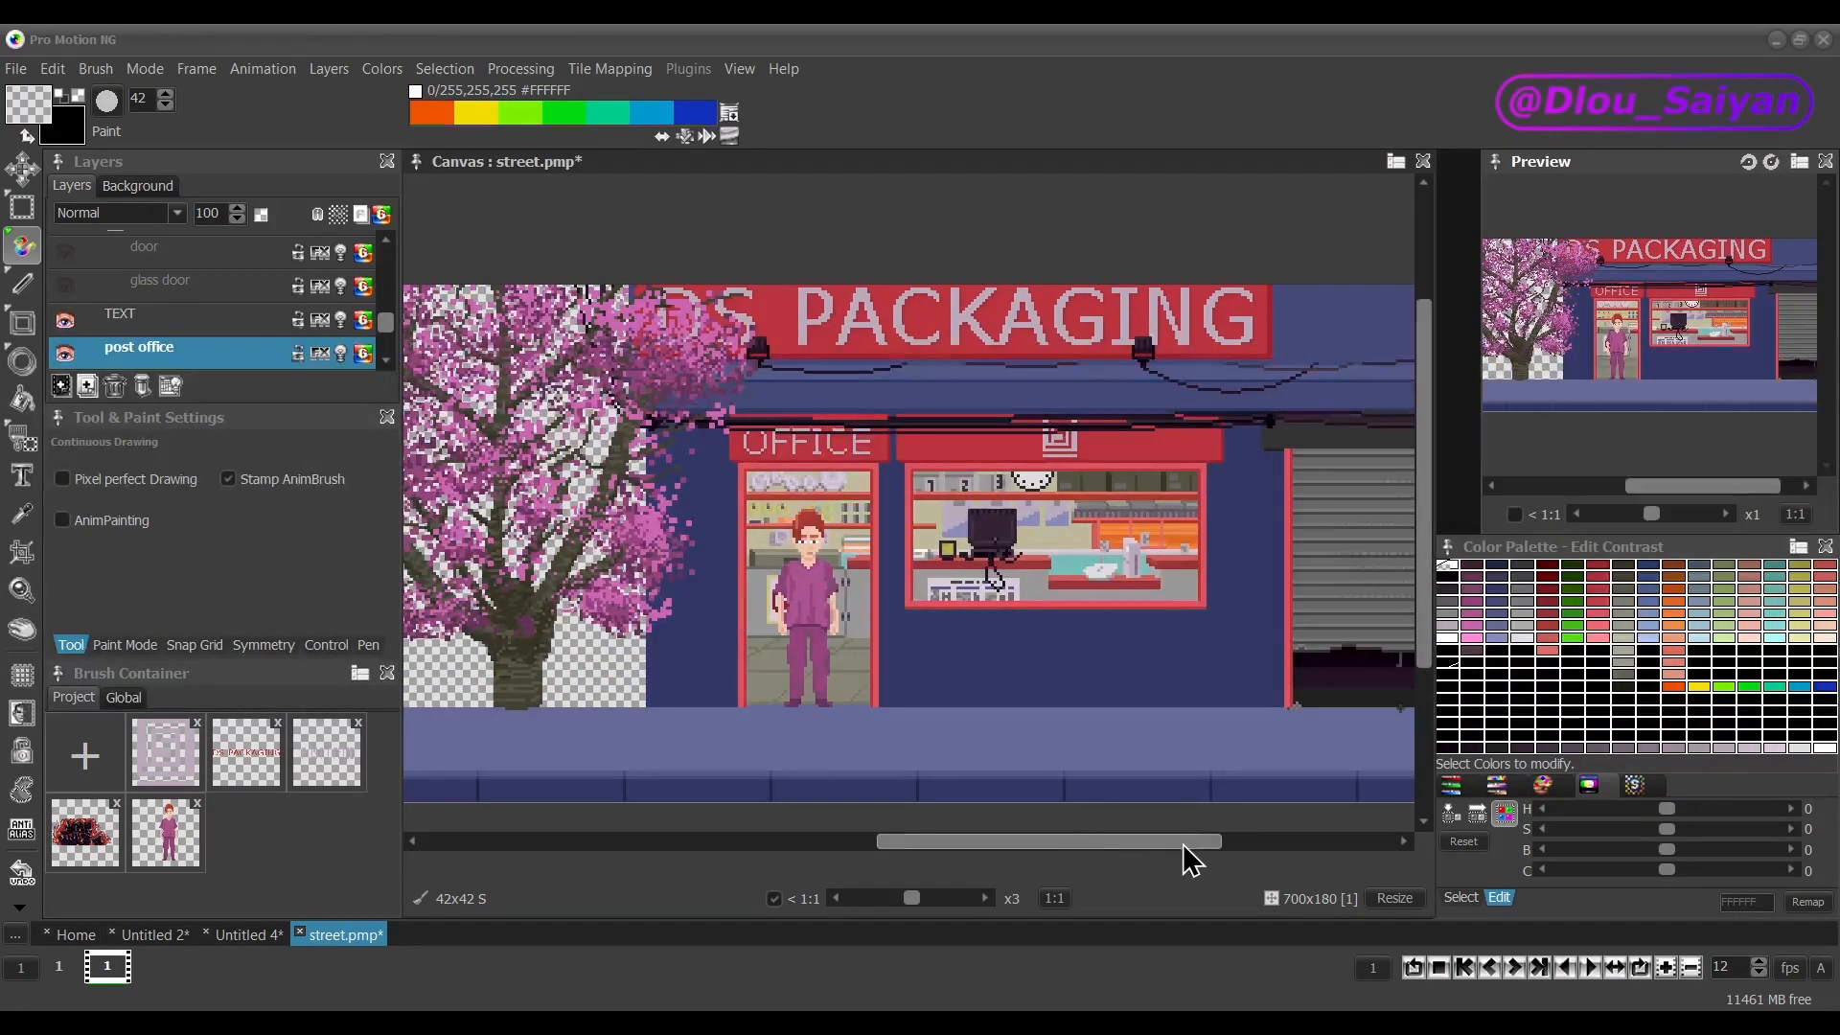
mouse_move(1672, 809)
mouse_down()
mouse_move(1723, 829)
mouse_move(1647, 831)
mouse_move(1683, 830)
mouse_up()
mouse_move(1667, 852)
mouse_down()
mouse_move(1704, 853)
mouse_move(1624, 856)
mouse_move(1731, 872)
mouse_move(1684, 872)
mouse_move(1701, 868)
mouse_move(1660, 835)
mouse_up()
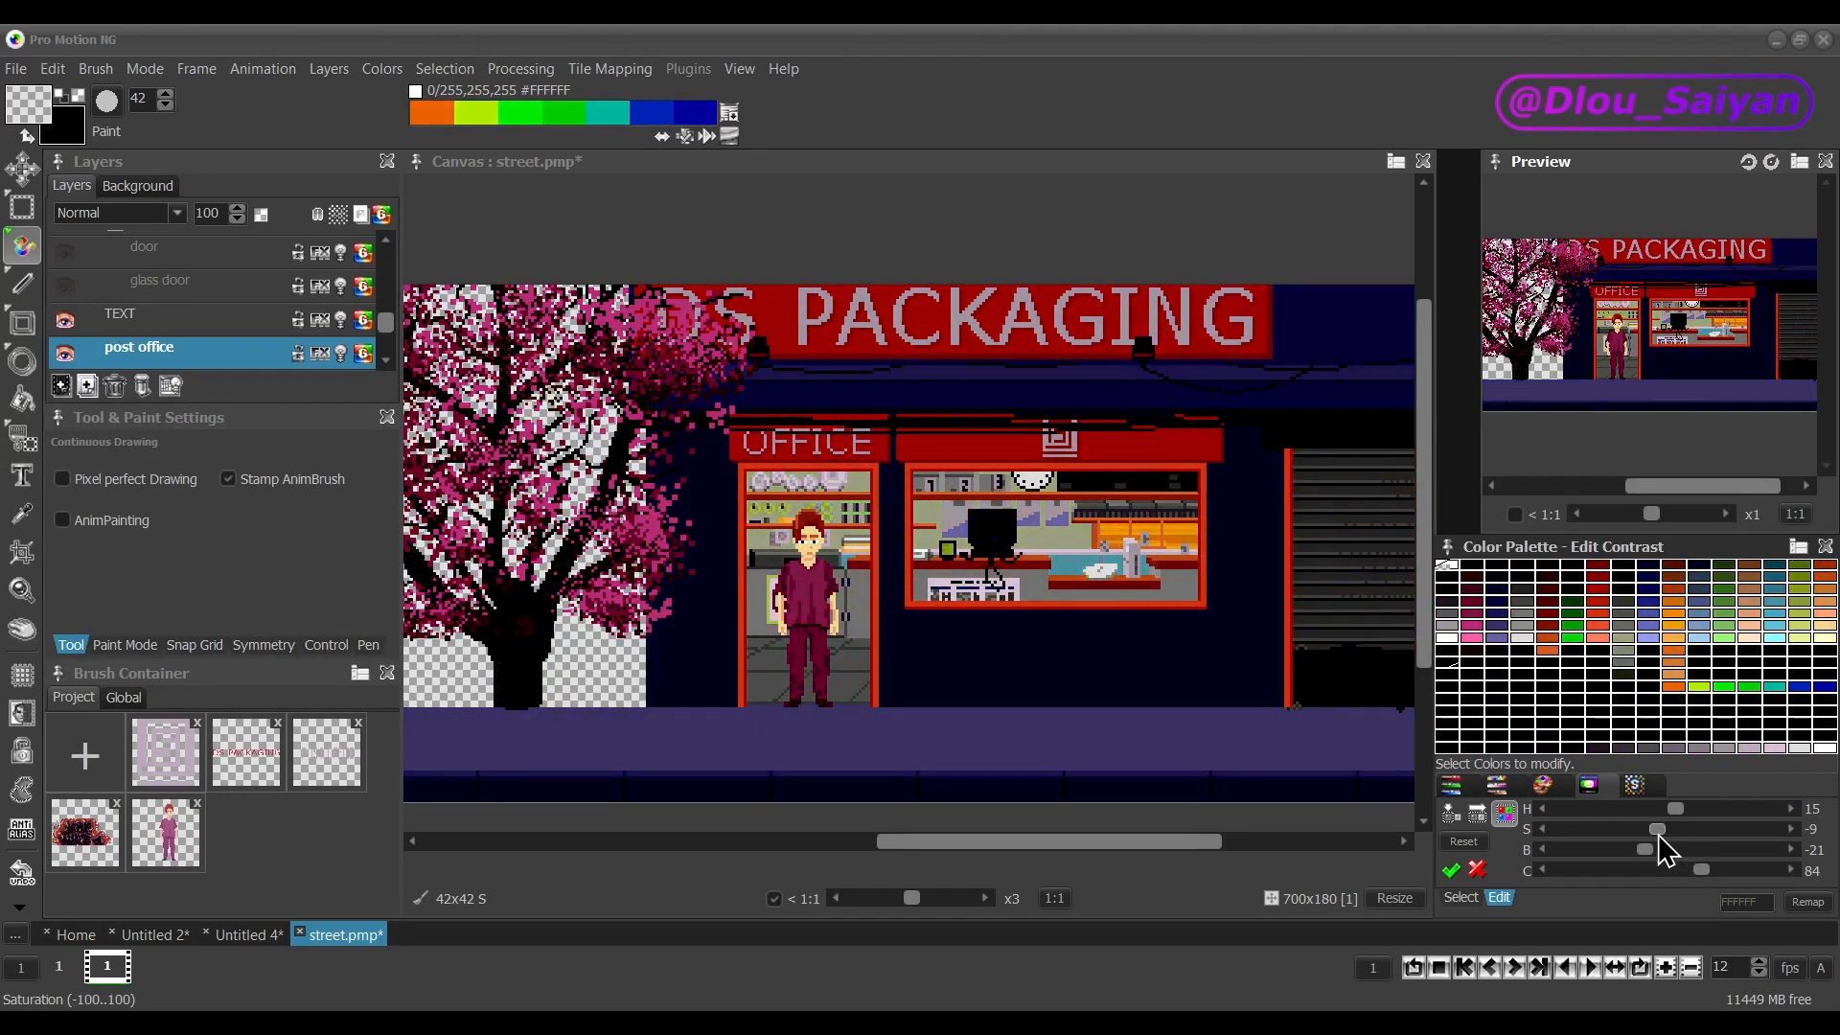
drag(1677, 811, 1686, 812)
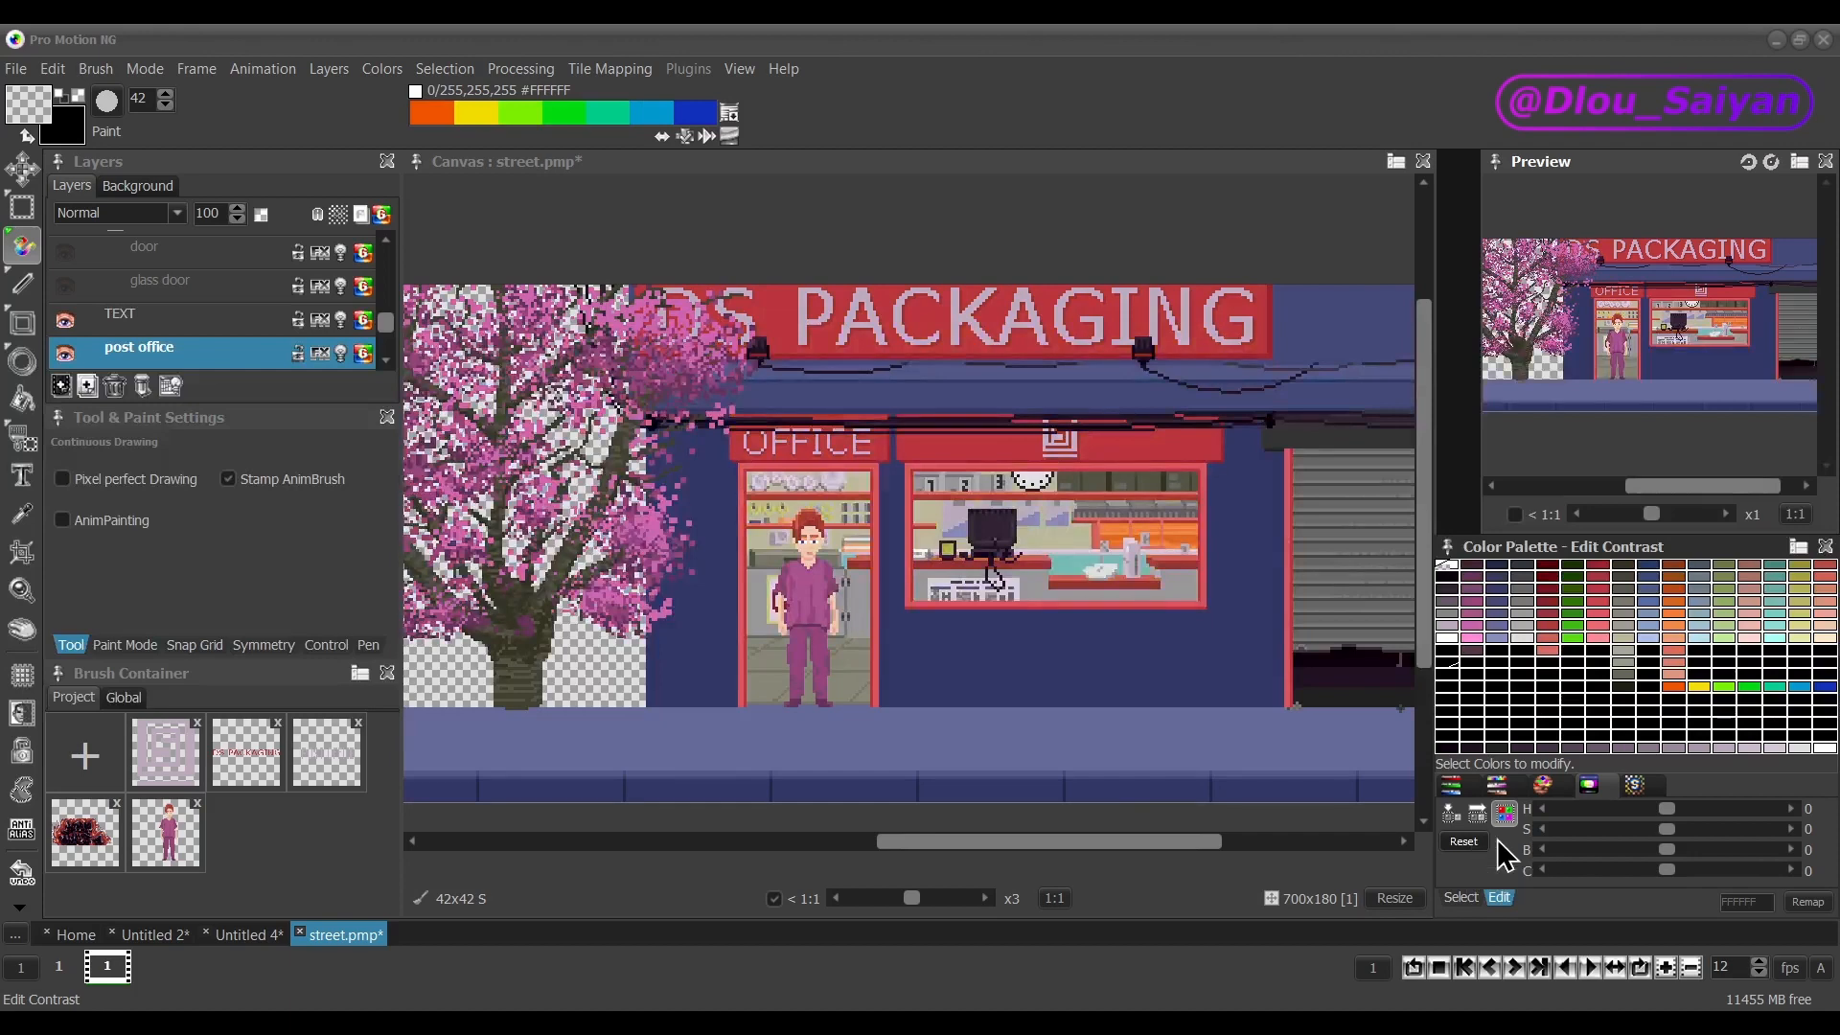
Clear the color selection, reselect the whole palette, and try shifting the hue of the street artwork's colors.
key(Left)
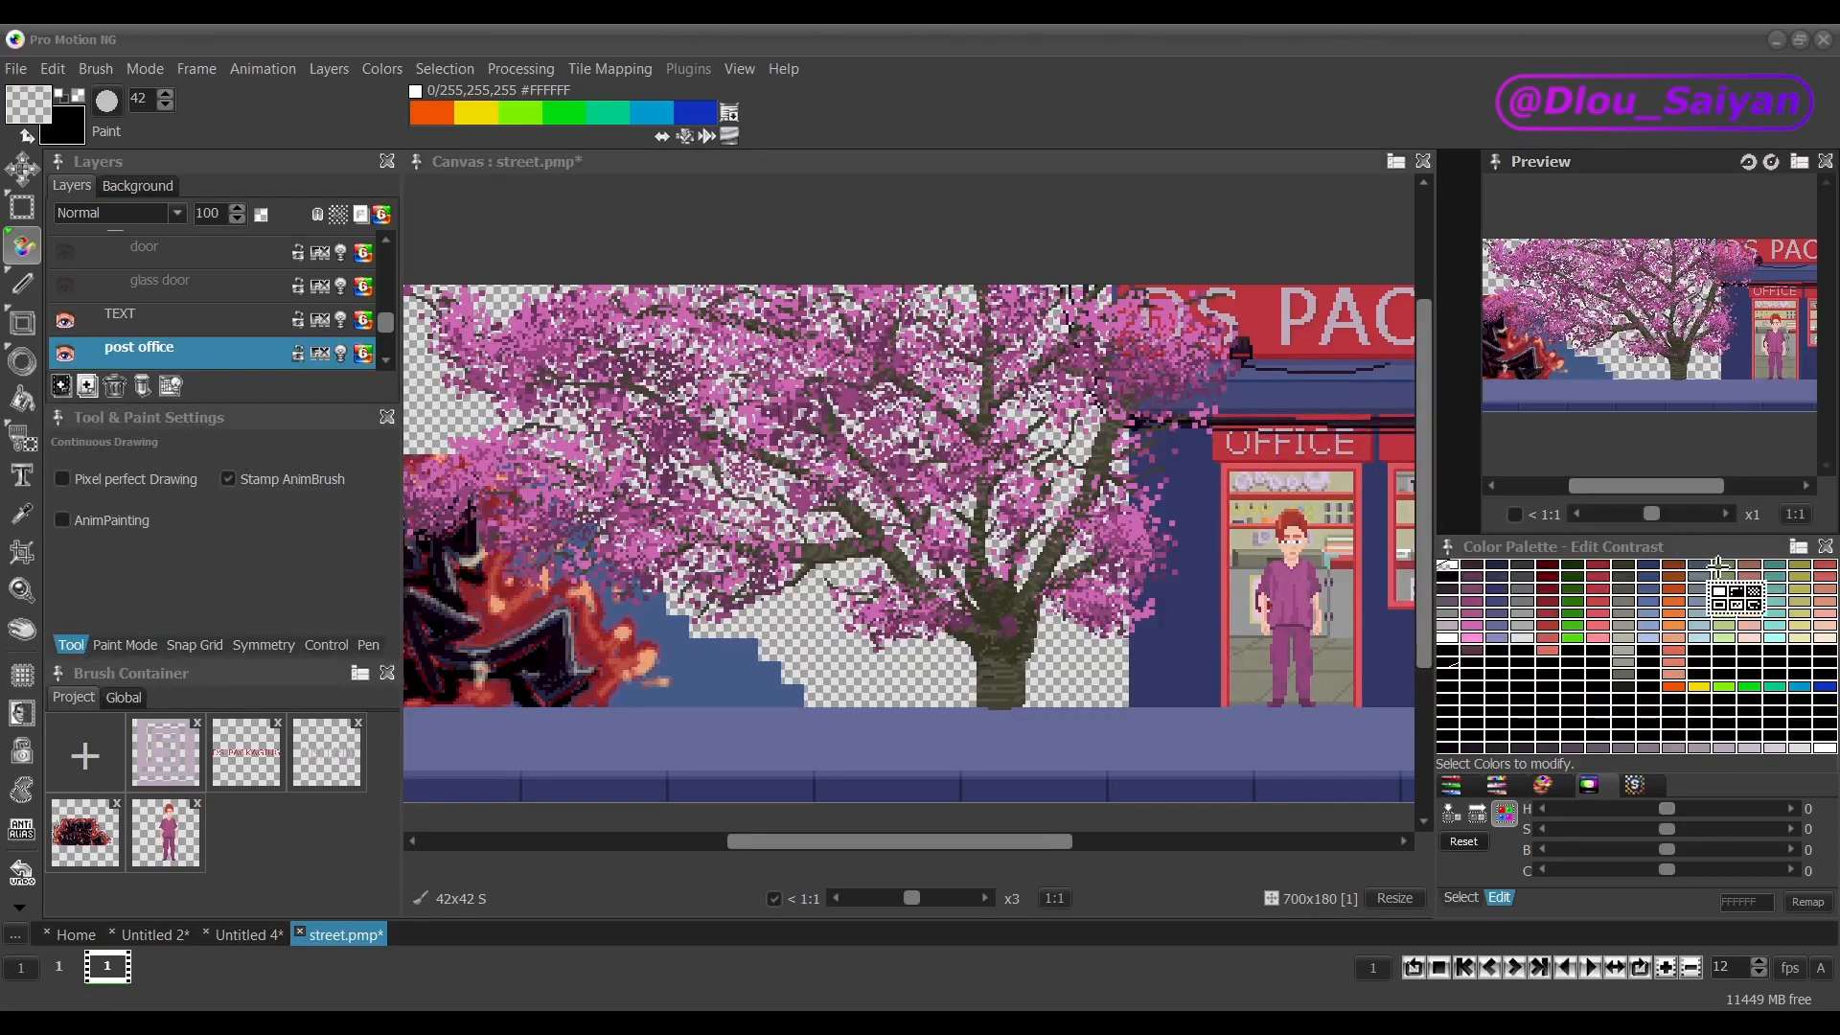
click(1556, 690)
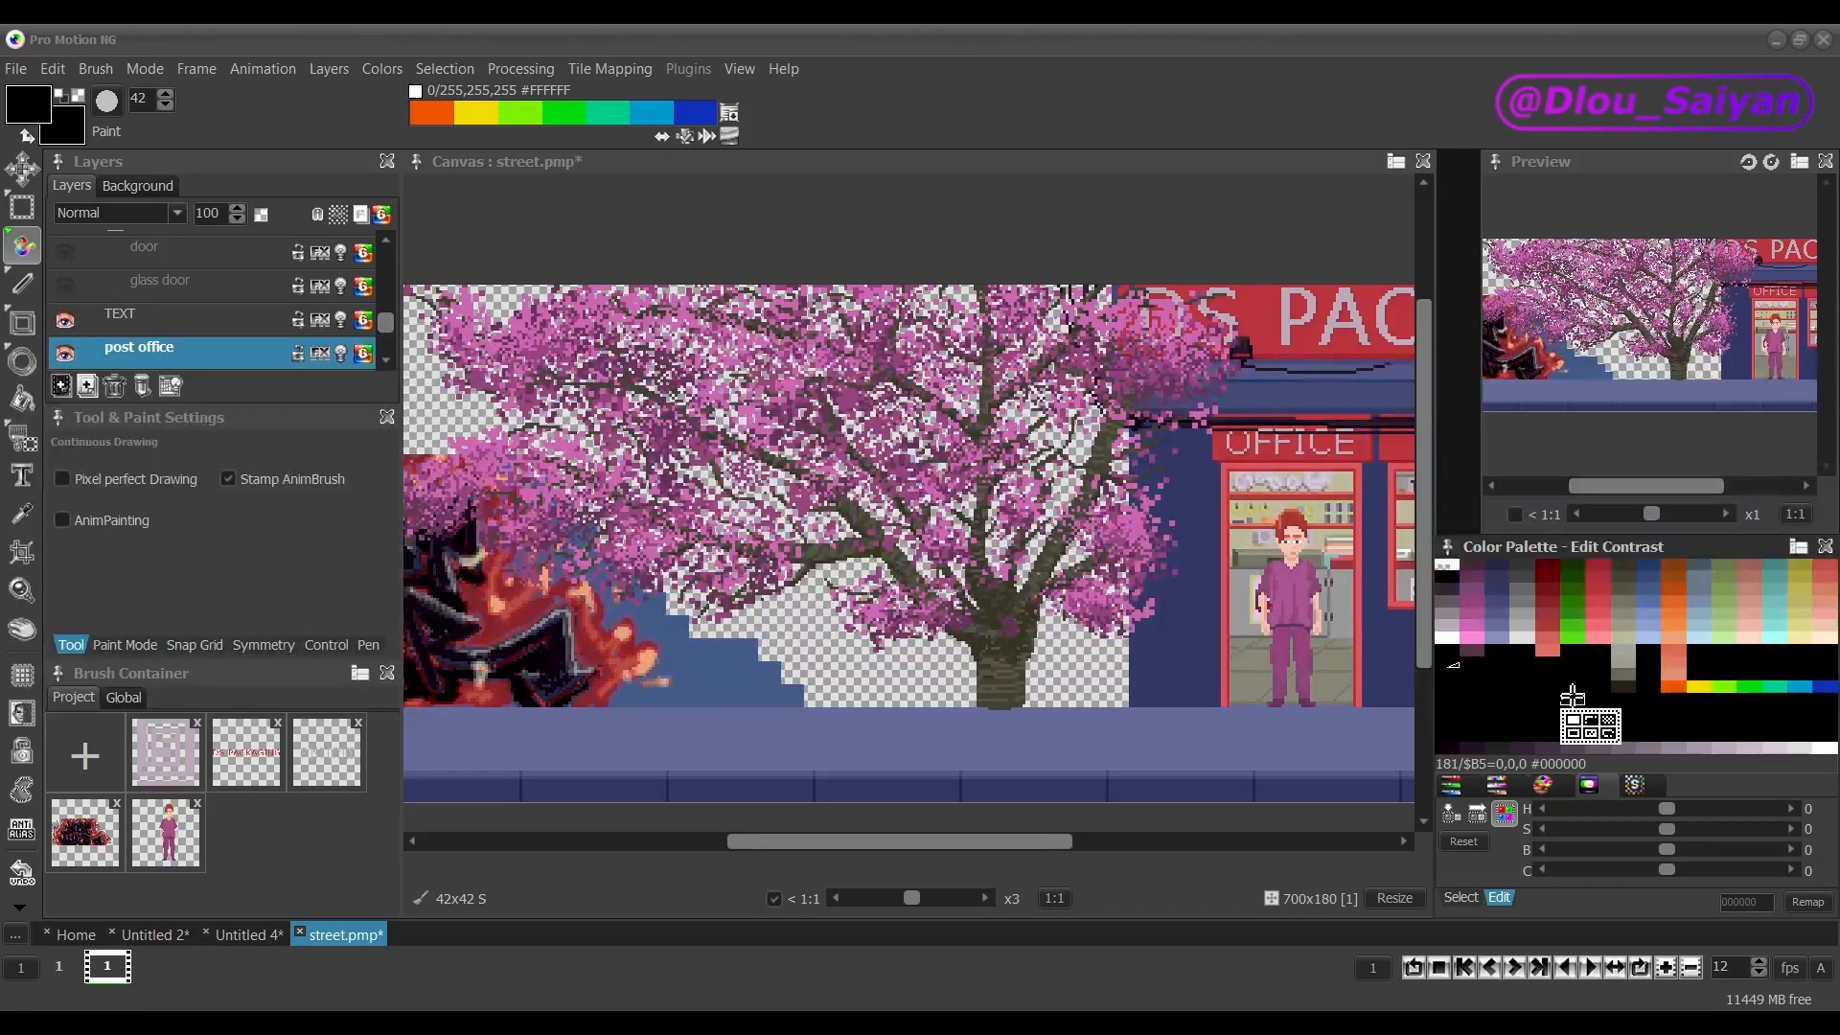
click(1442, 750)
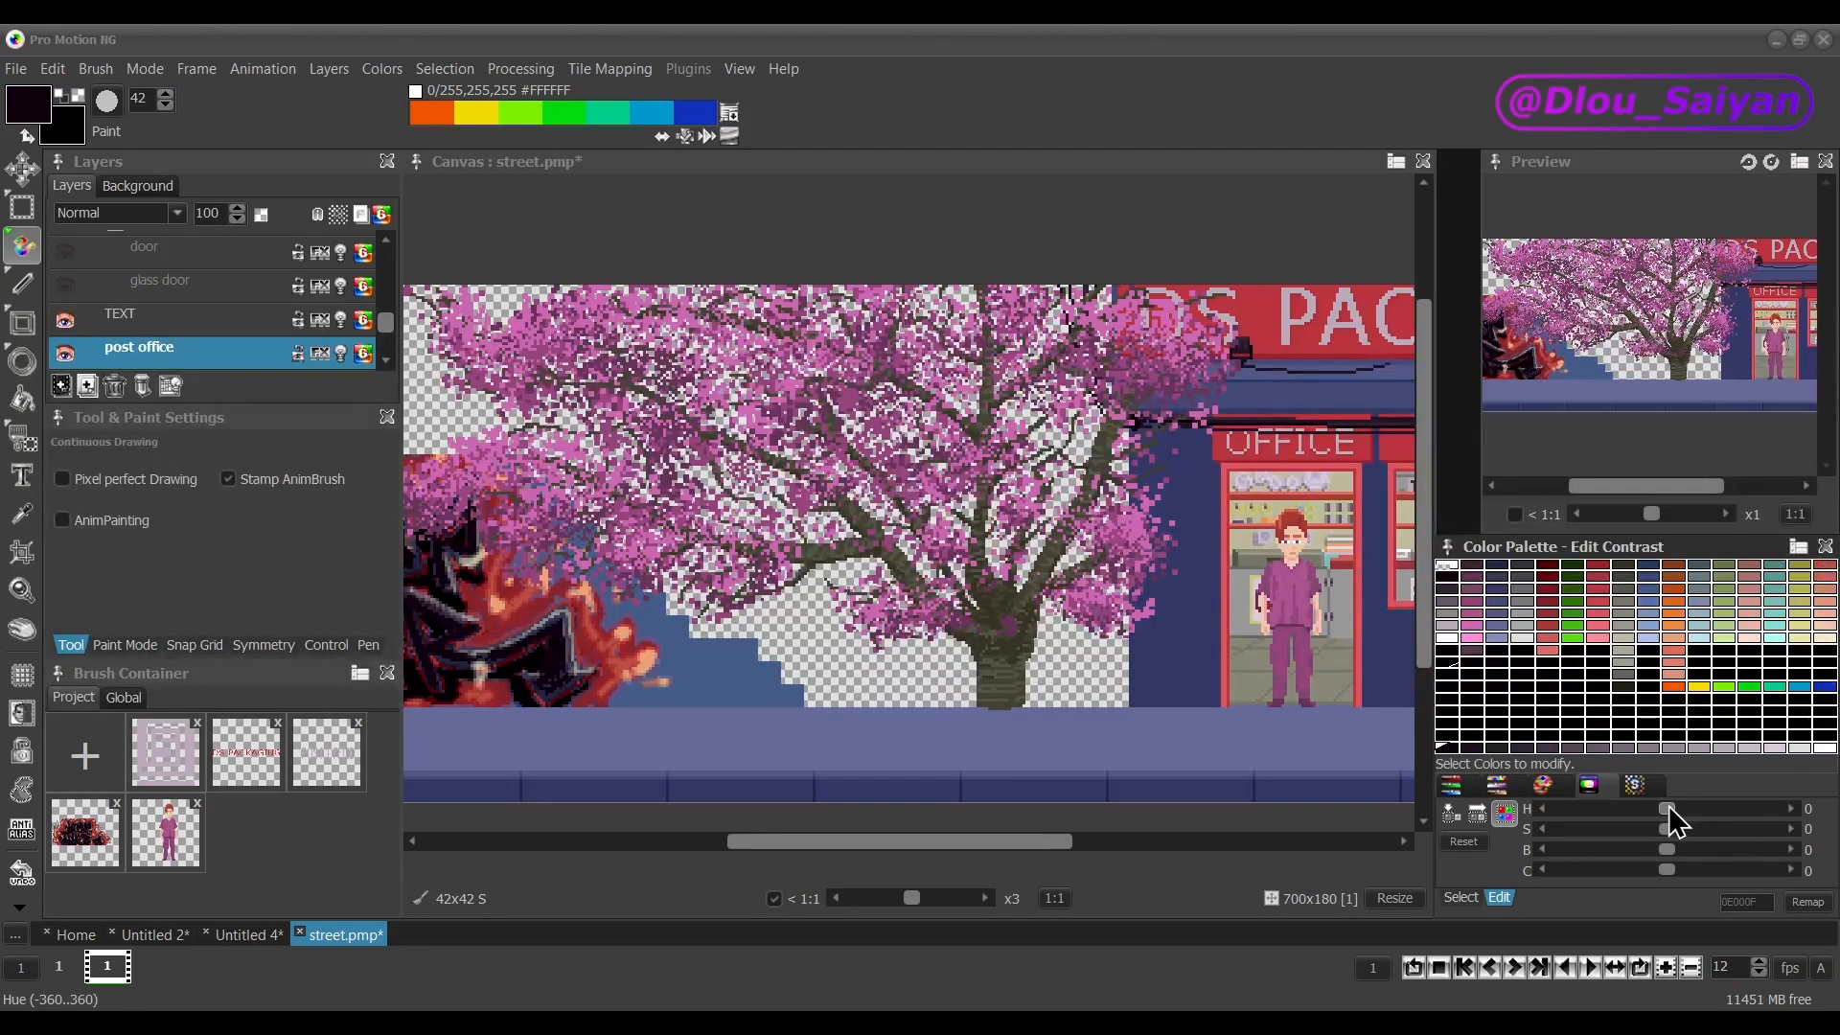
drag(1672, 822, 1684, 822)
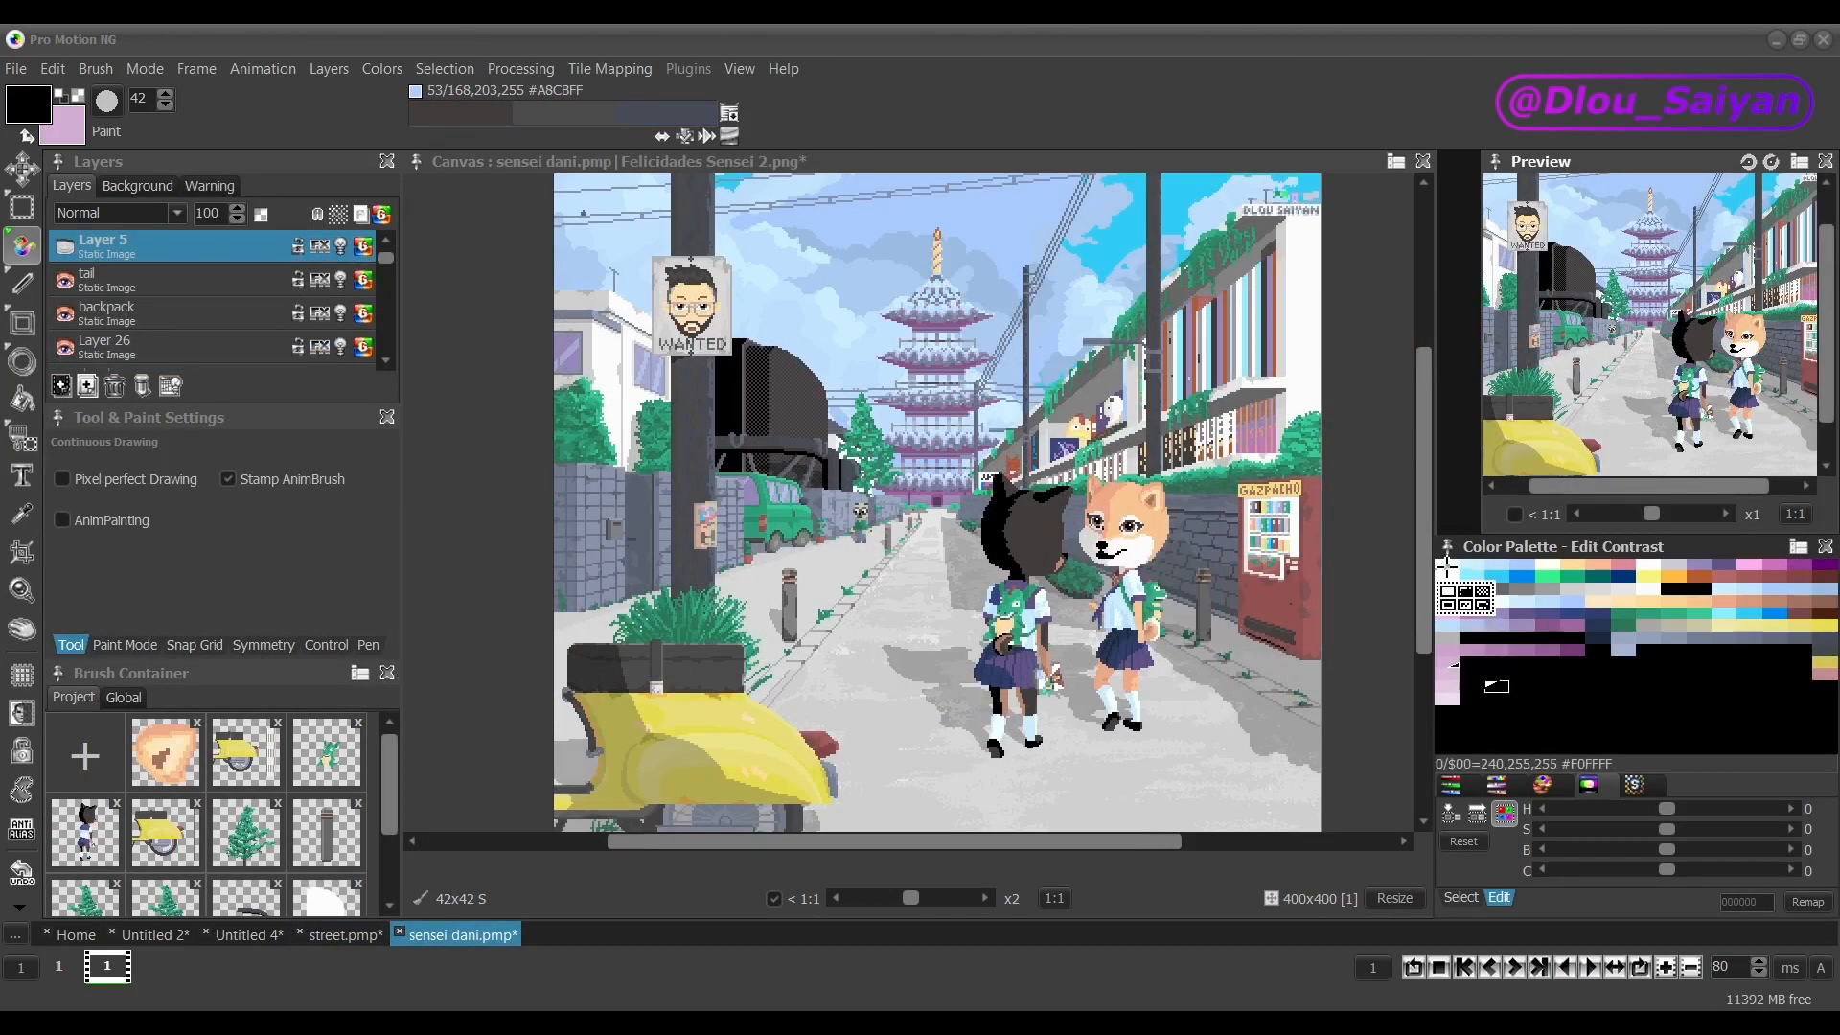
Select all the palette colors in the sensei dani project, and return to the street project.
drag(1444, 569, 1816, 743)
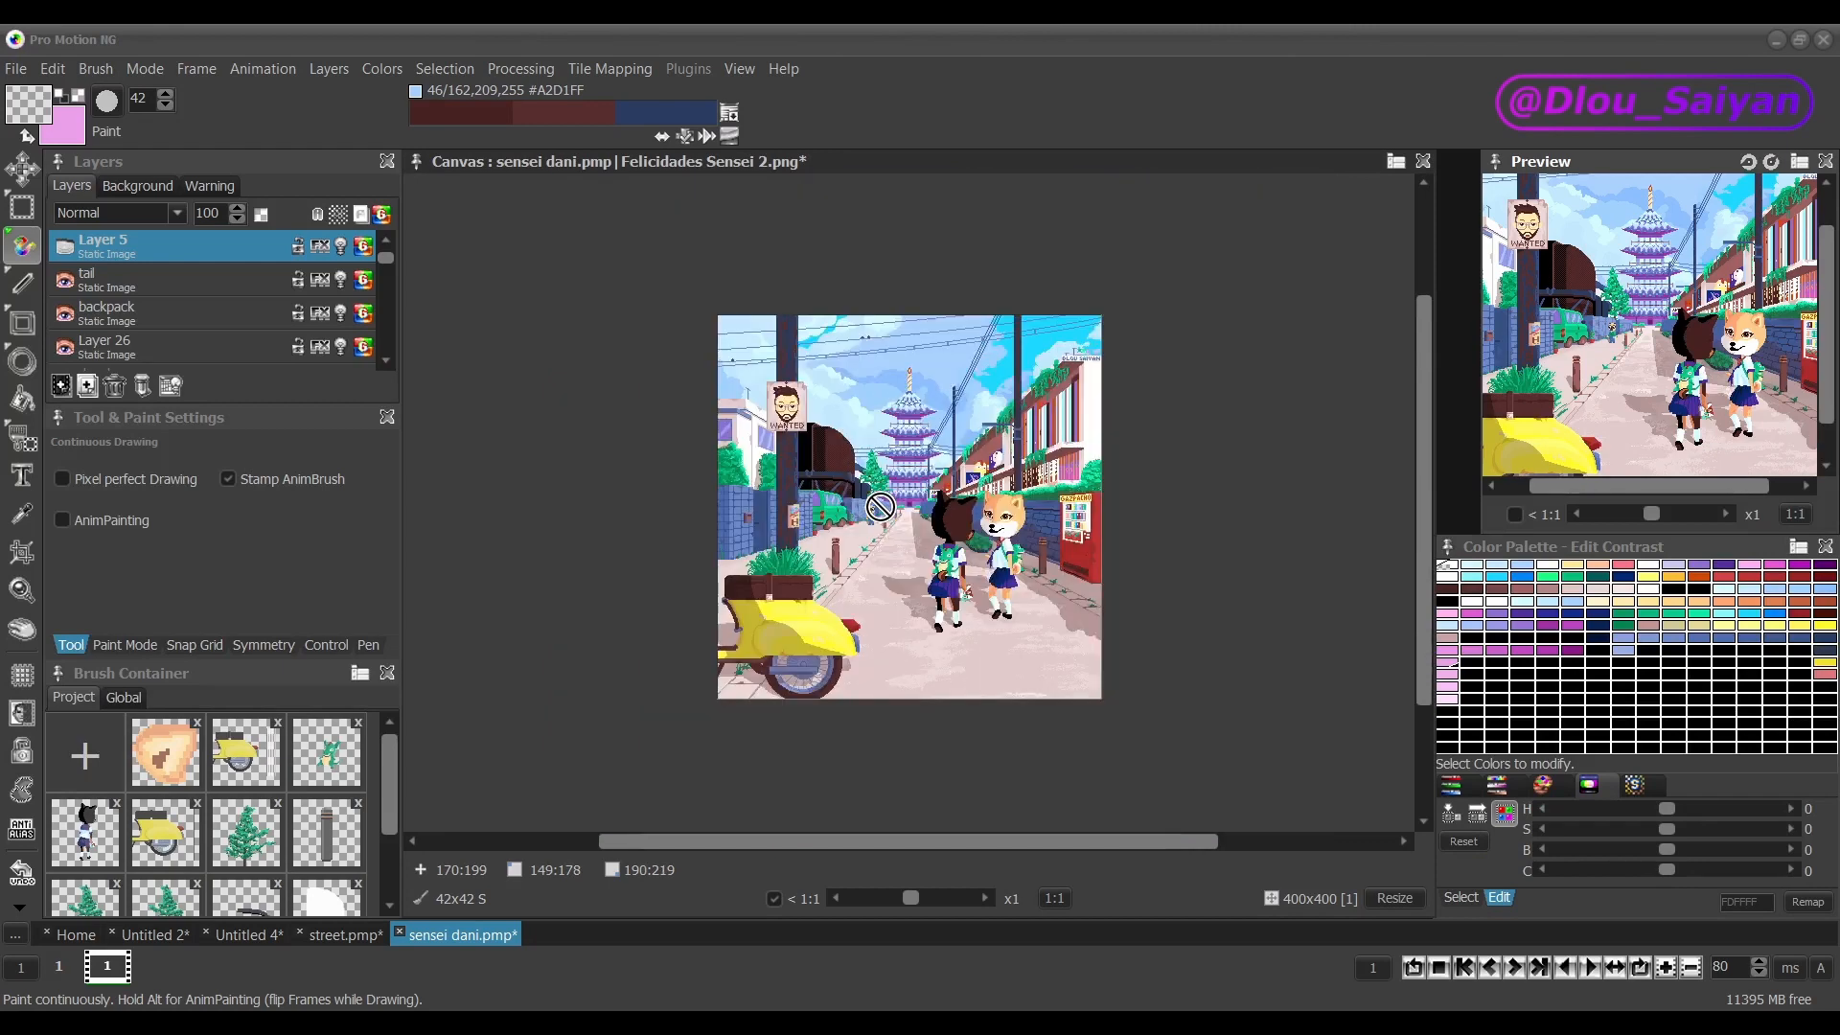
scroll(878, 506, down, 1)
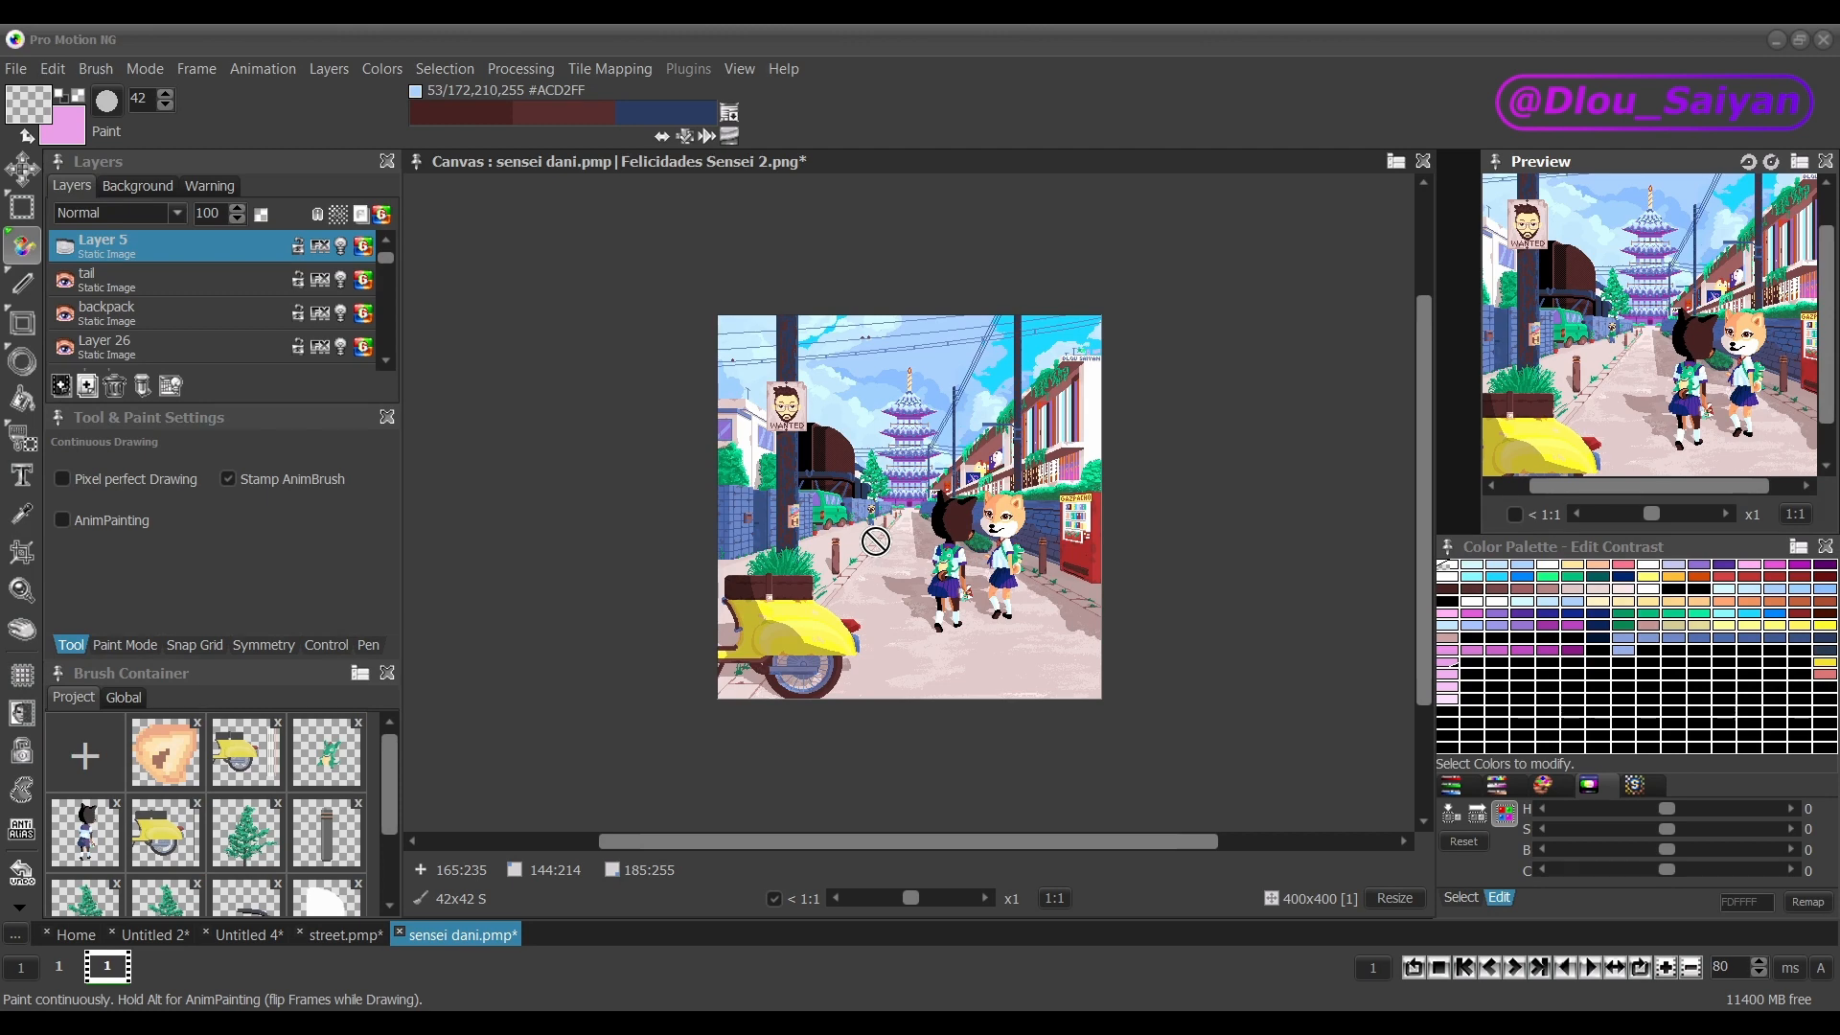
key(ctrl+Tab)
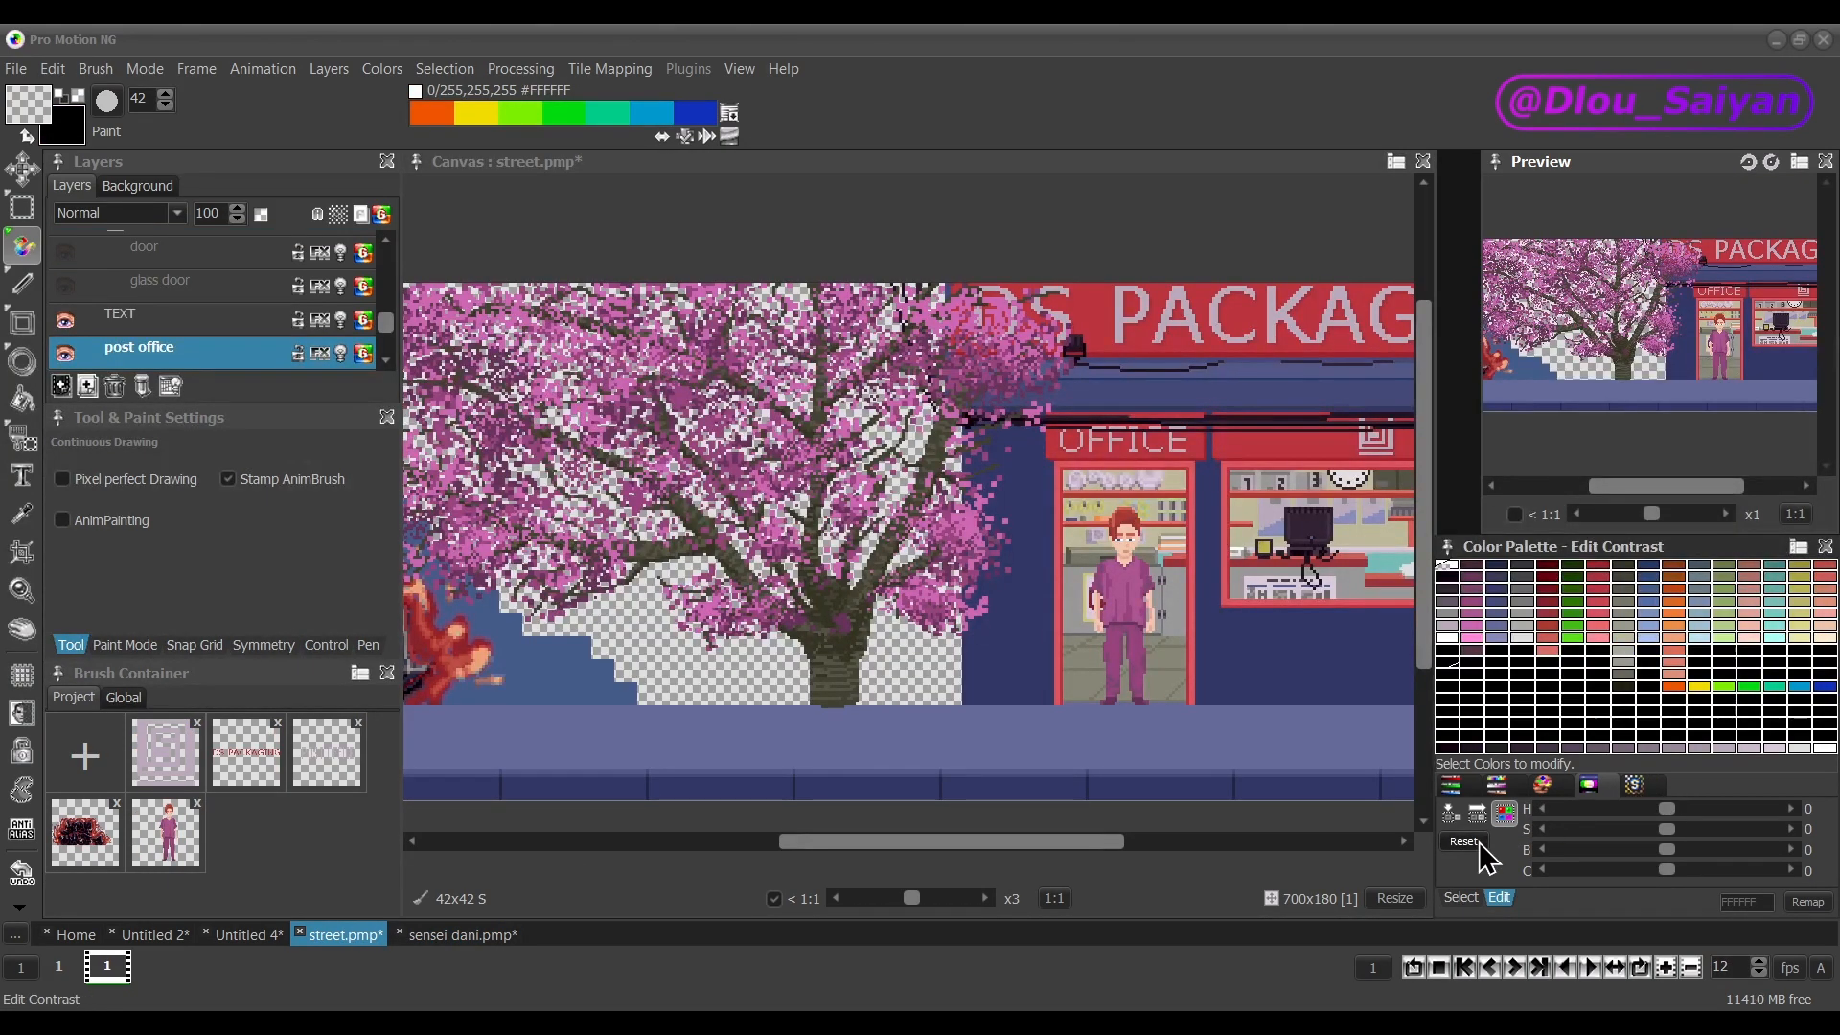
Clear the palette selection, switch the palette to stencil editing, and protect the dark blue wall color #333766.
click(1568, 726)
key(Right)
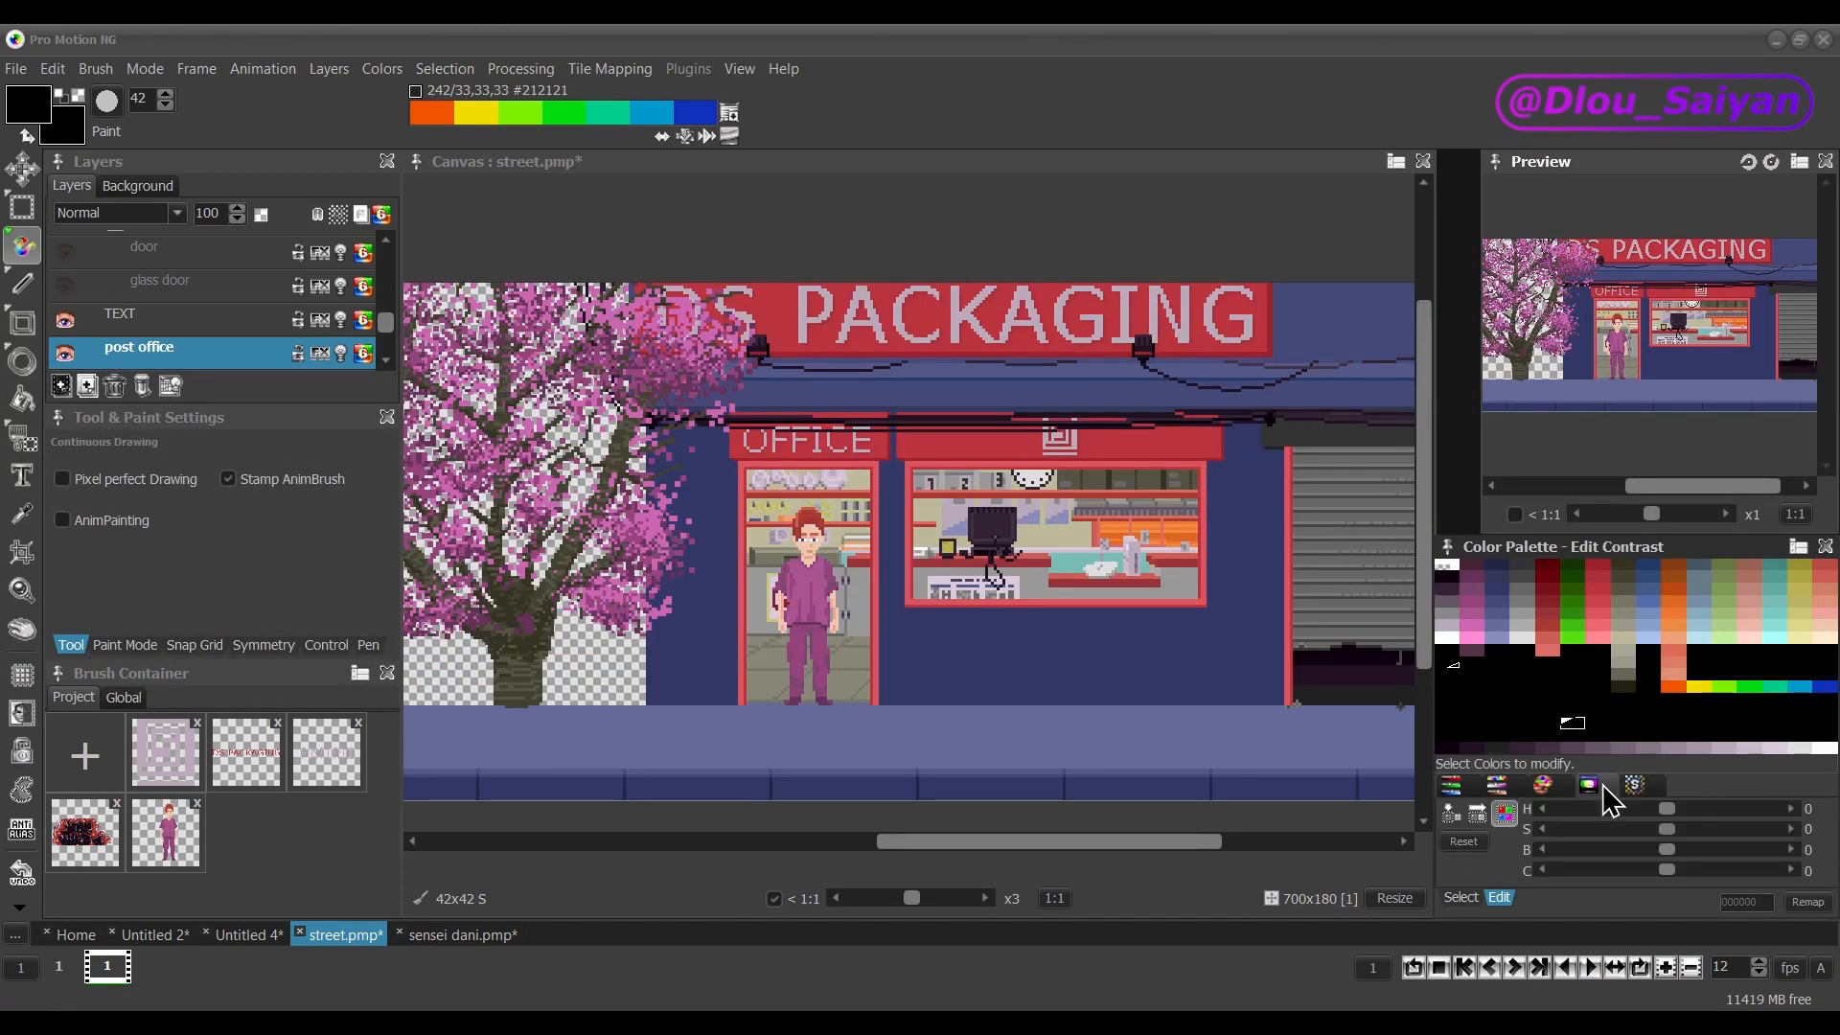
click(1635, 786)
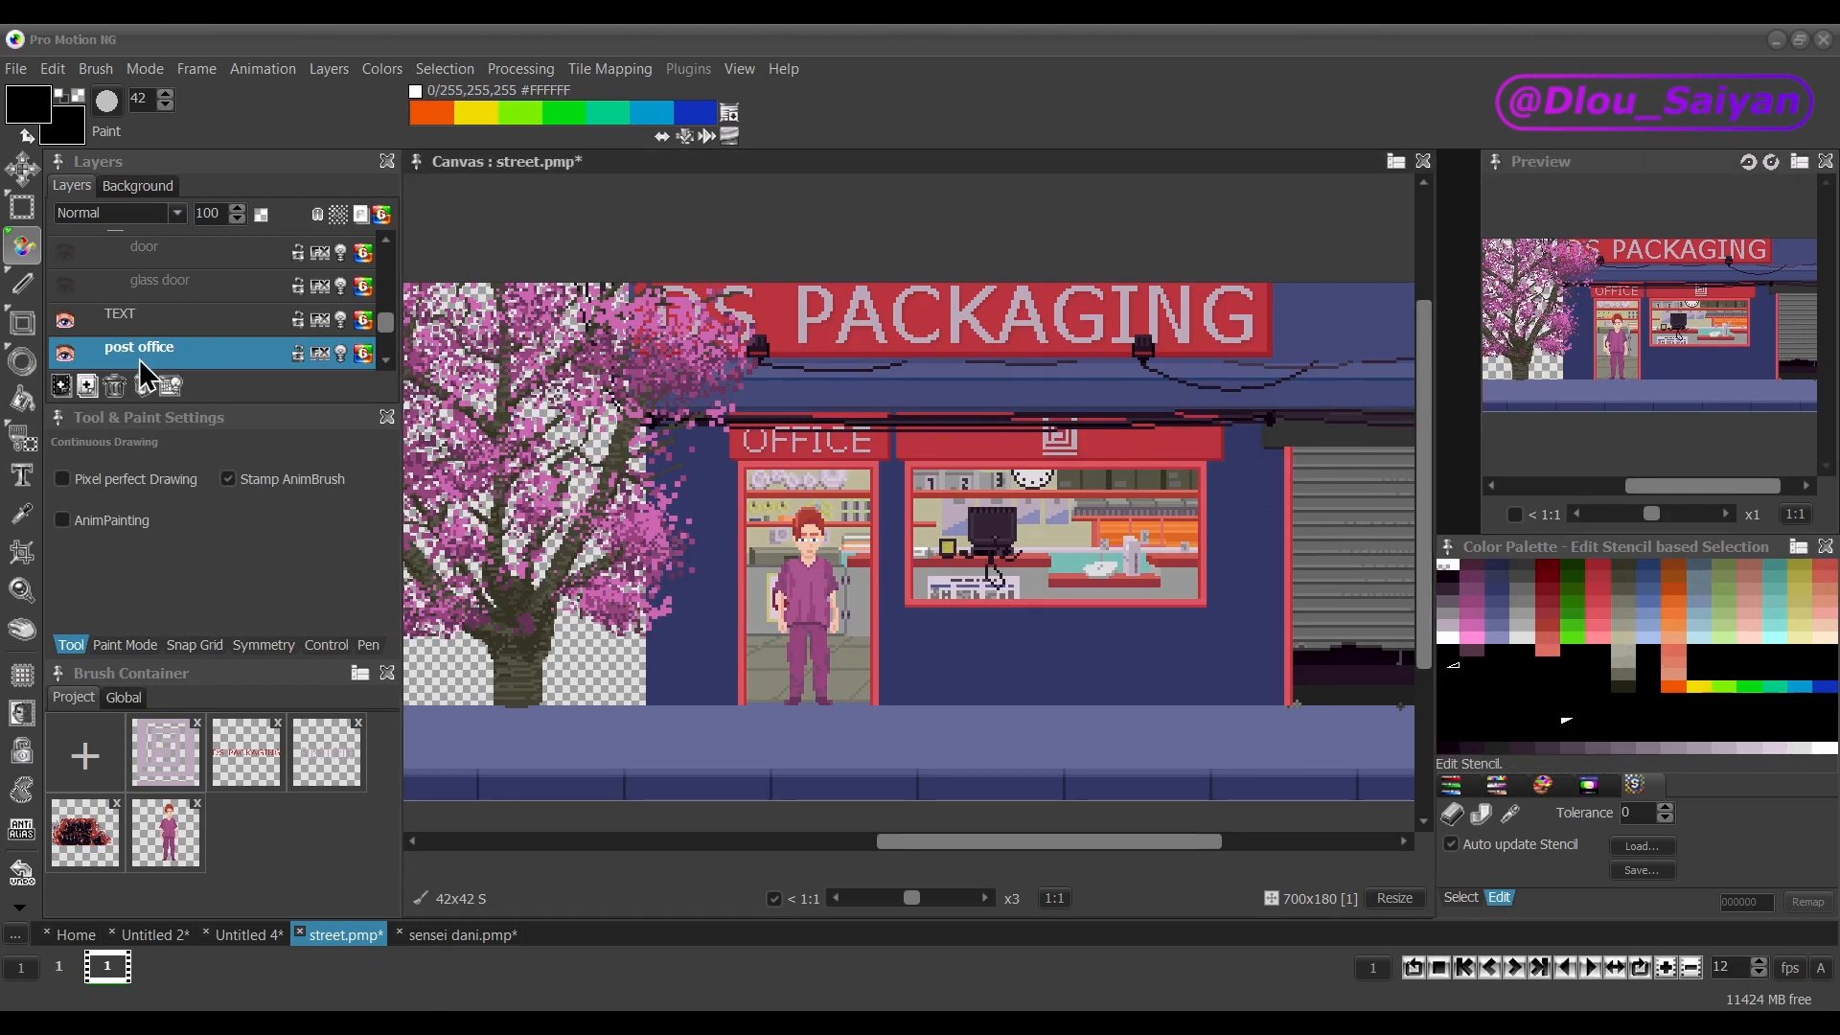
key(ctrl)
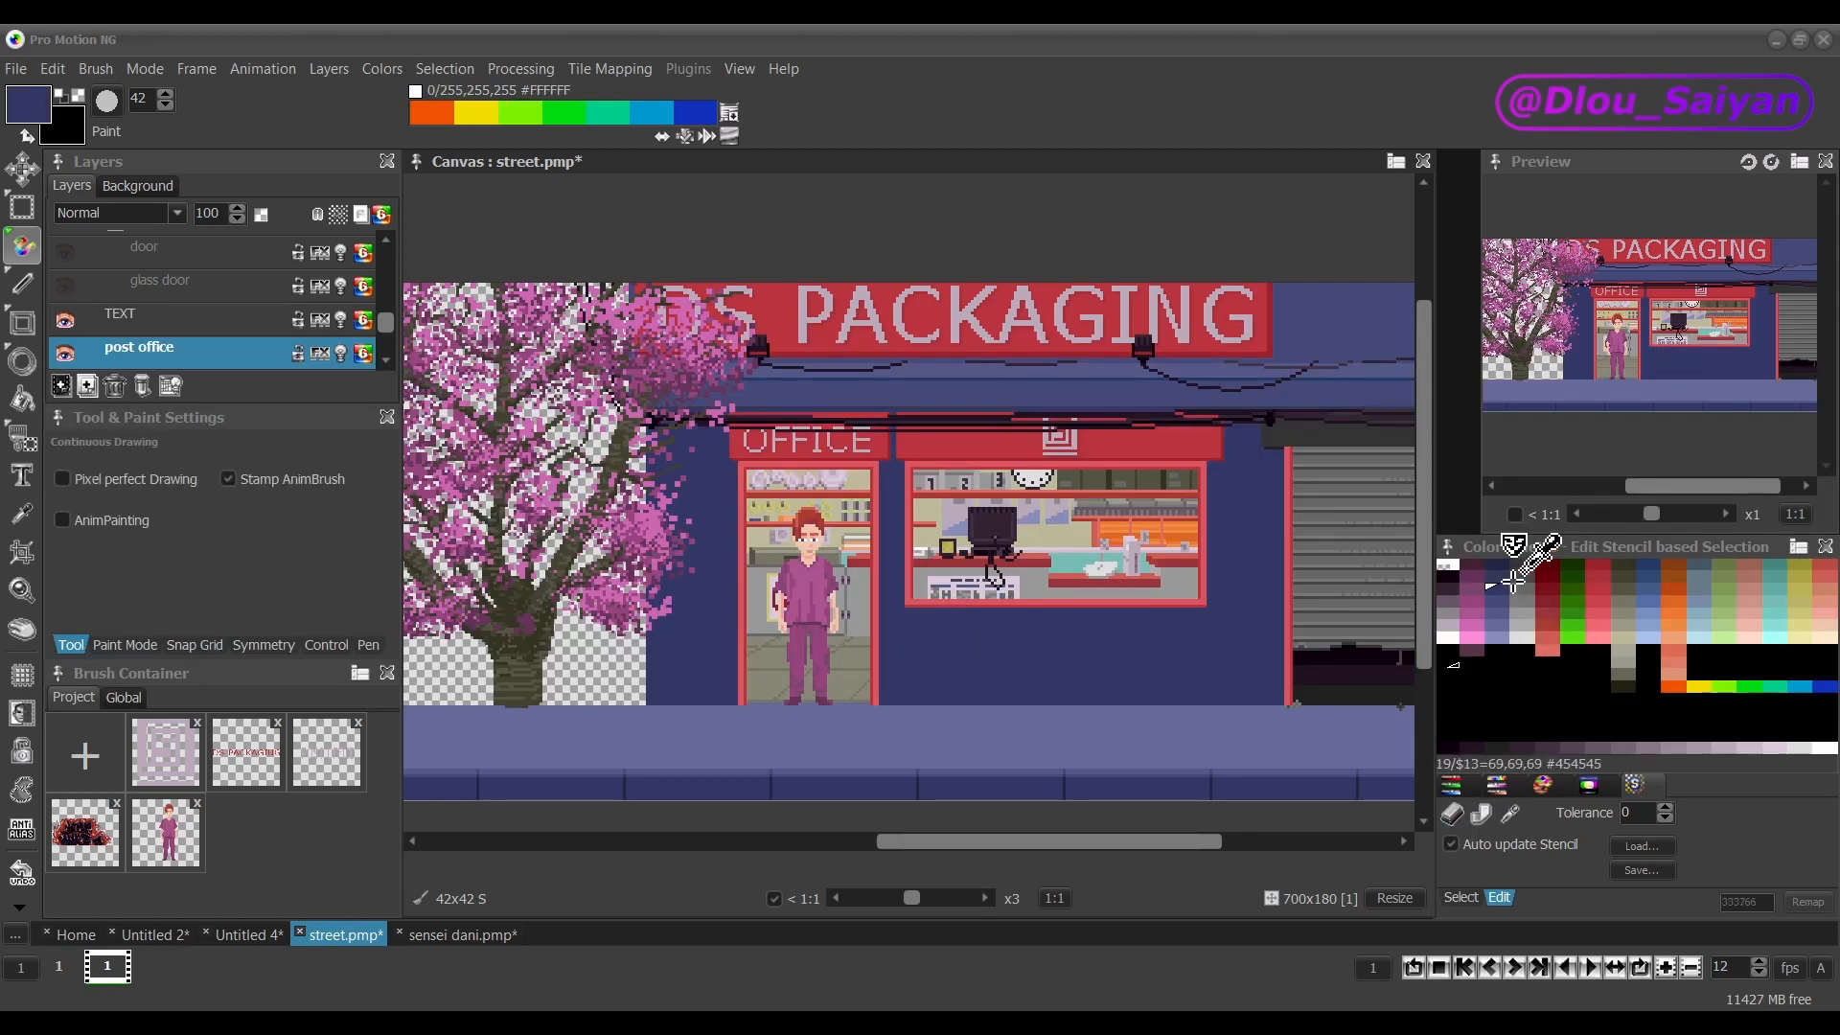
click(1497, 587)
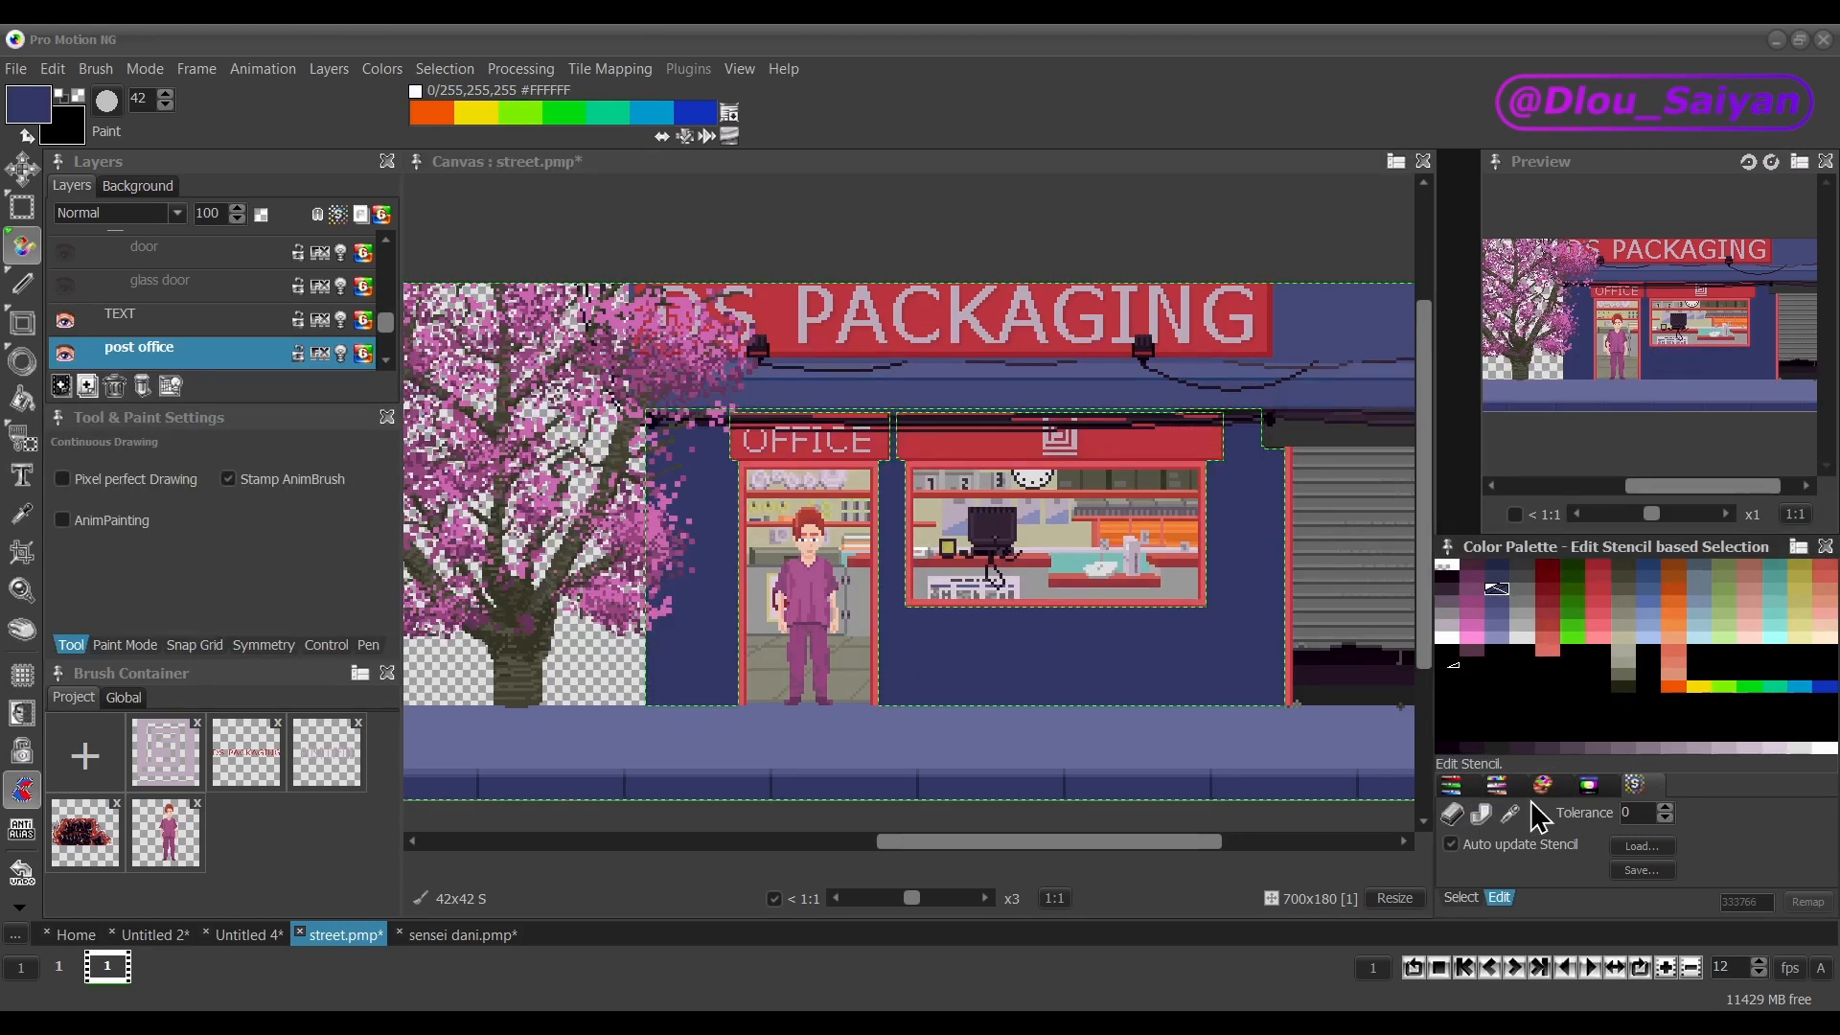
Test the stencil by painting over the post office front, using bright green #7CF000 after undoing a dark blue dab.
click(1288, 558)
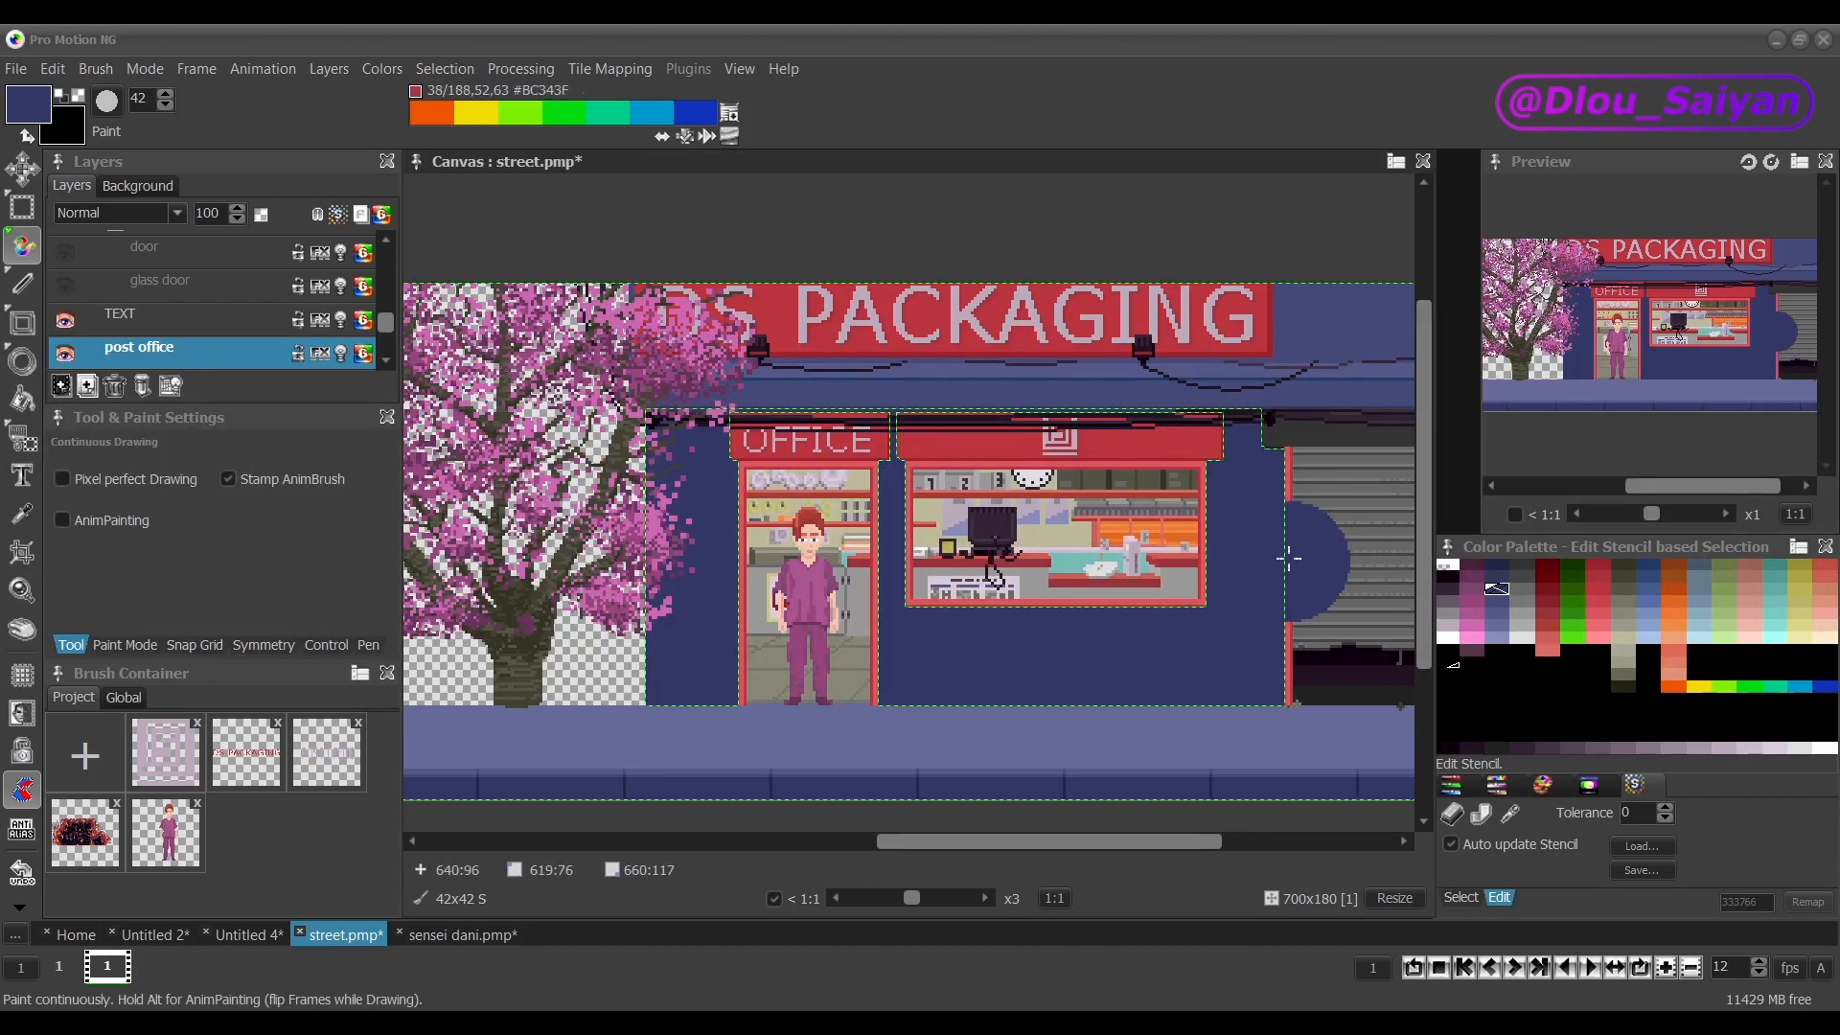
key(ctrl+z)
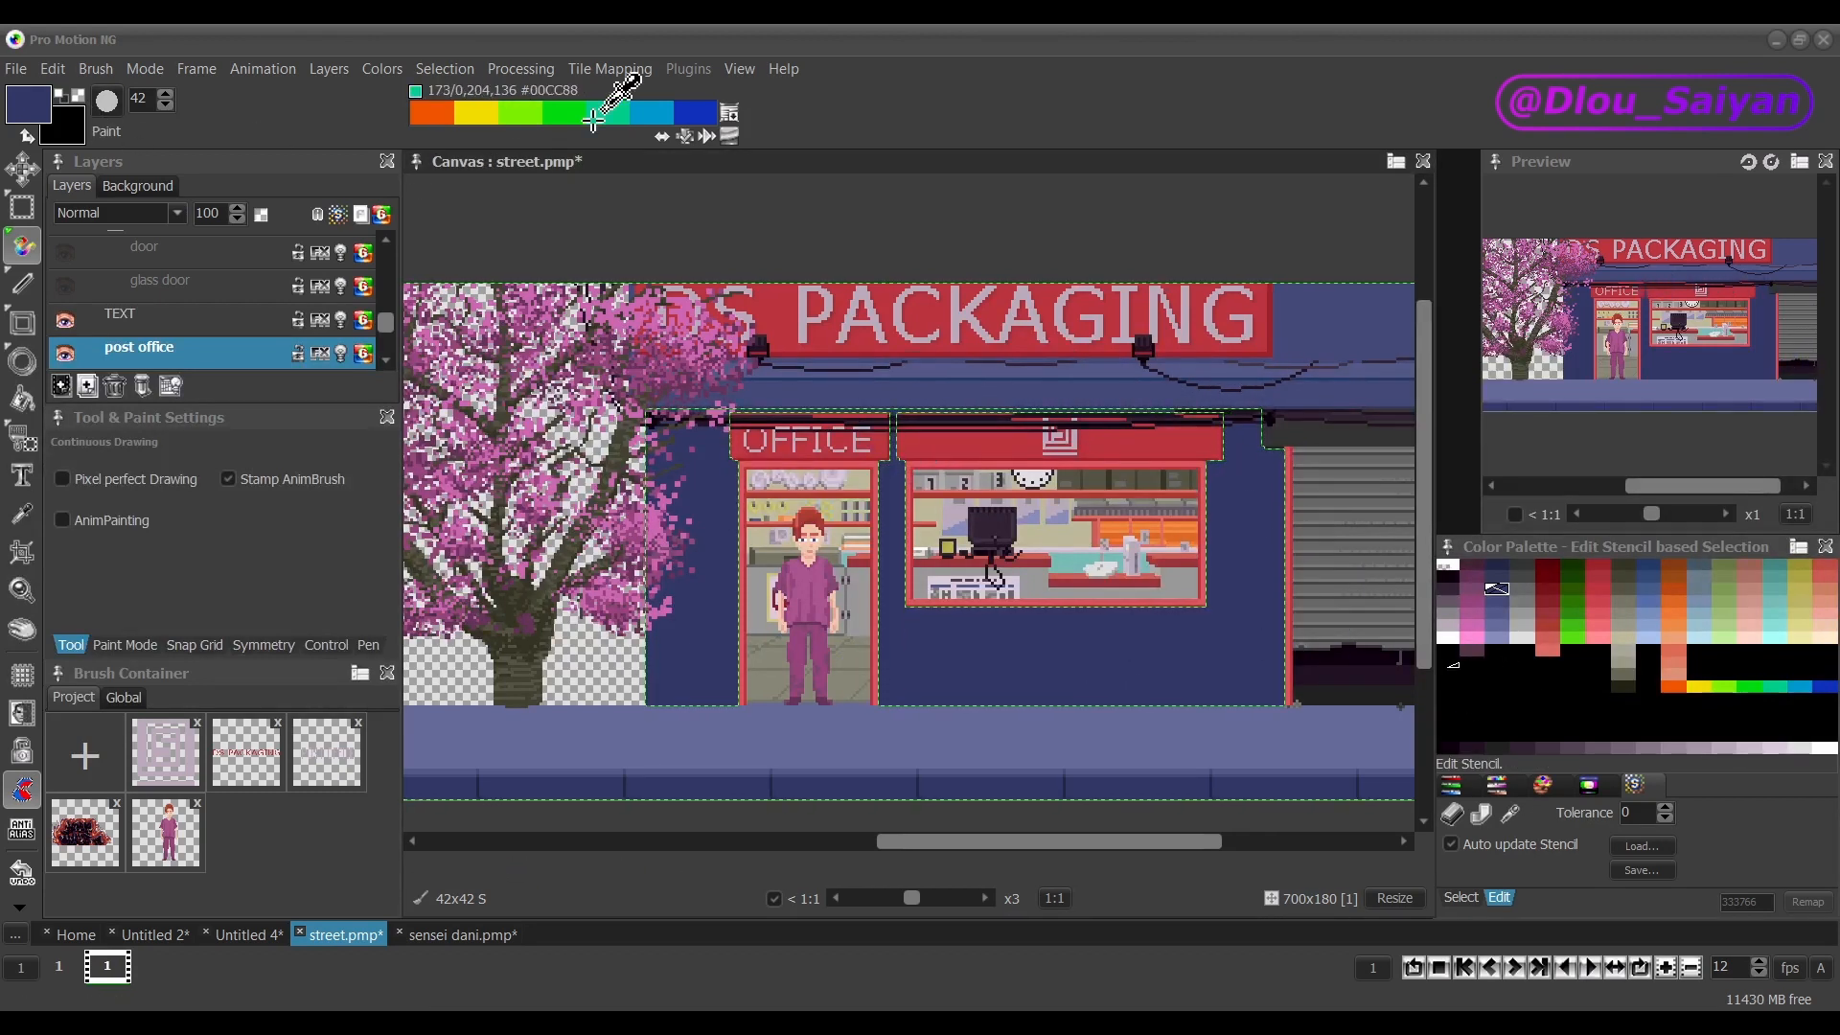
click(520, 112)
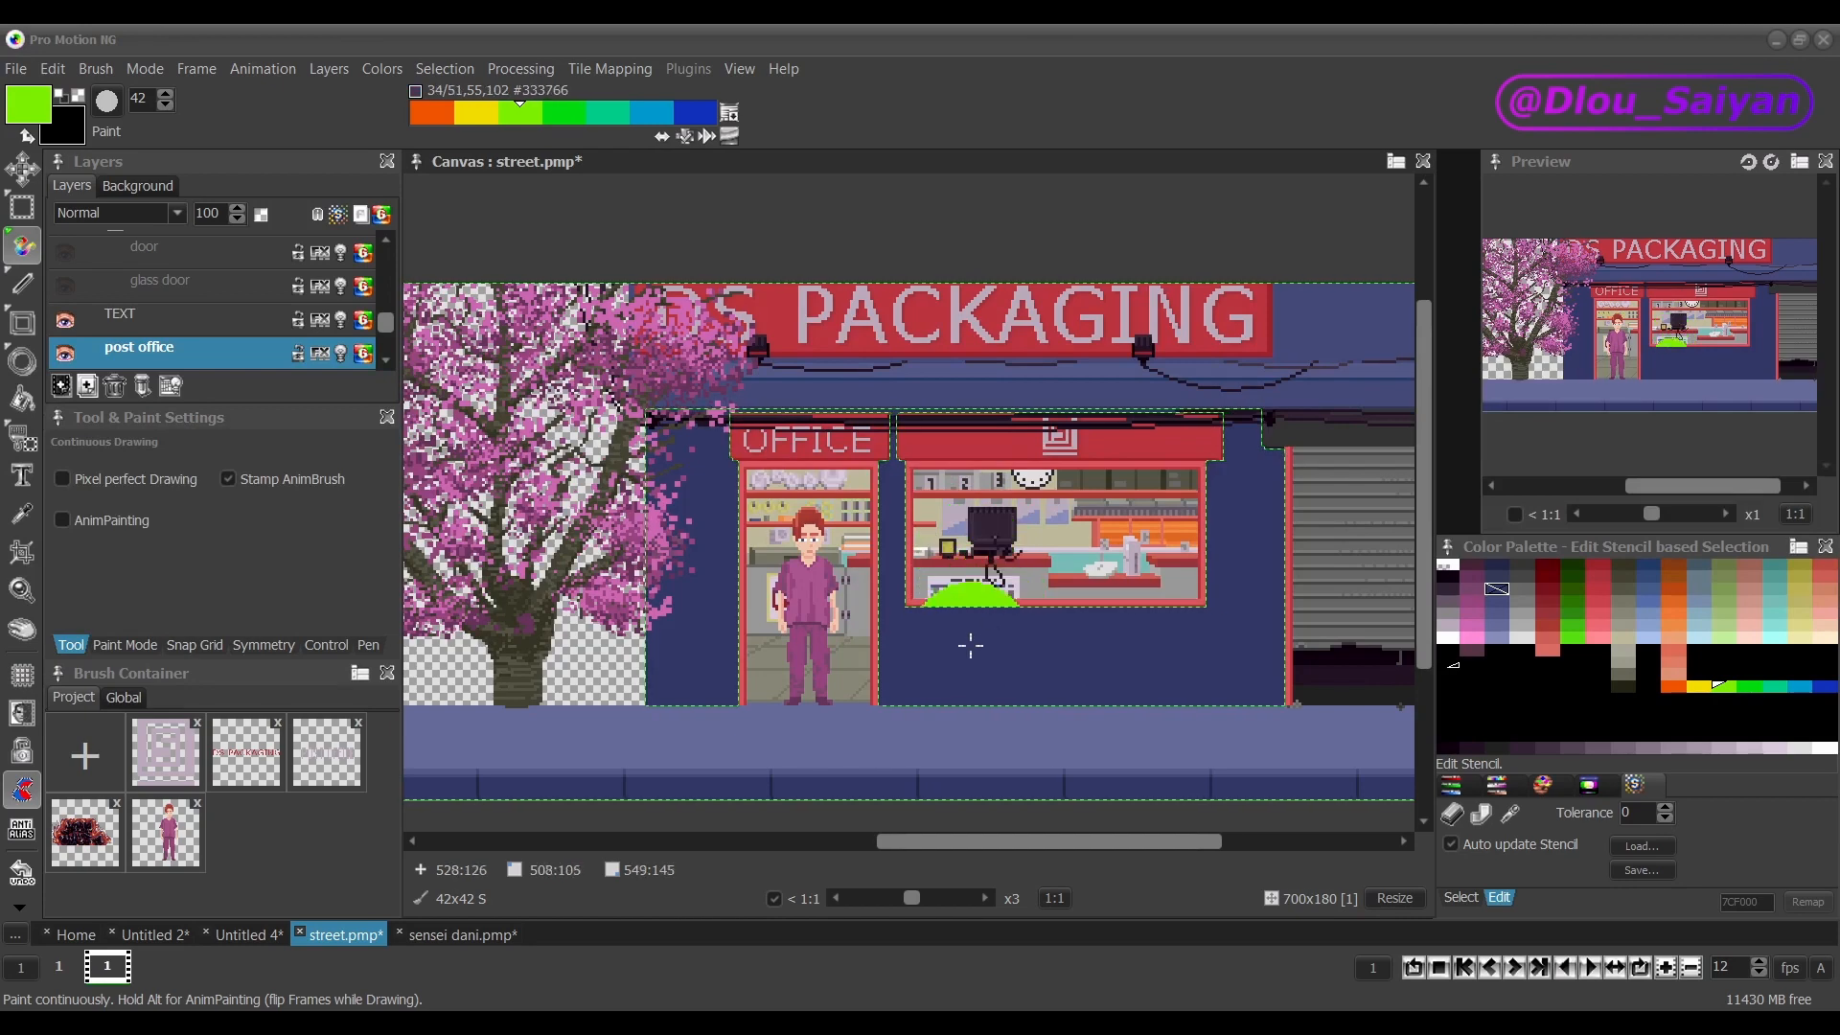
mouse_move(970, 646)
mouse_down()
mouse_move(1083, 489)
mouse_move(1188, 422)
mouse_move(1208, 374)
mouse_move(1363, 646)
mouse_move(1035, 480)
mouse_move(920, 479)
mouse_move(853, 575)
mouse_move(853, 632)
mouse_up()
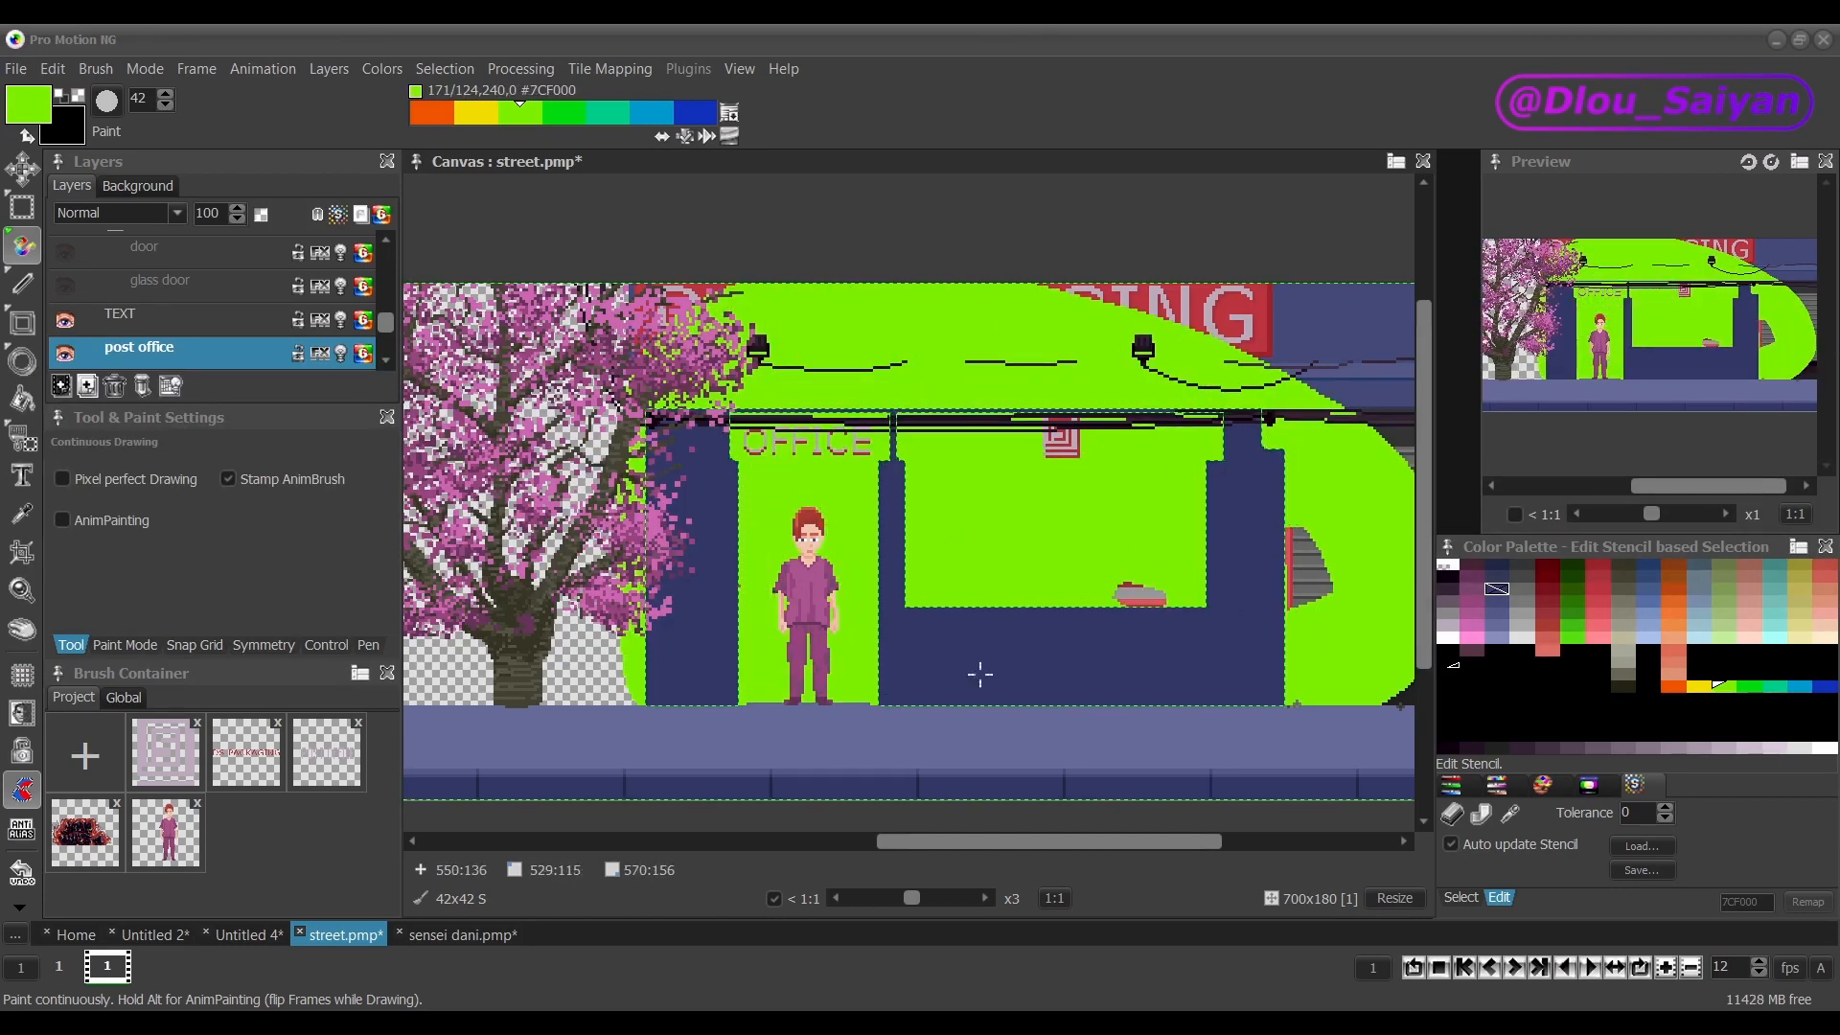
scroll(979, 675, right, 5)
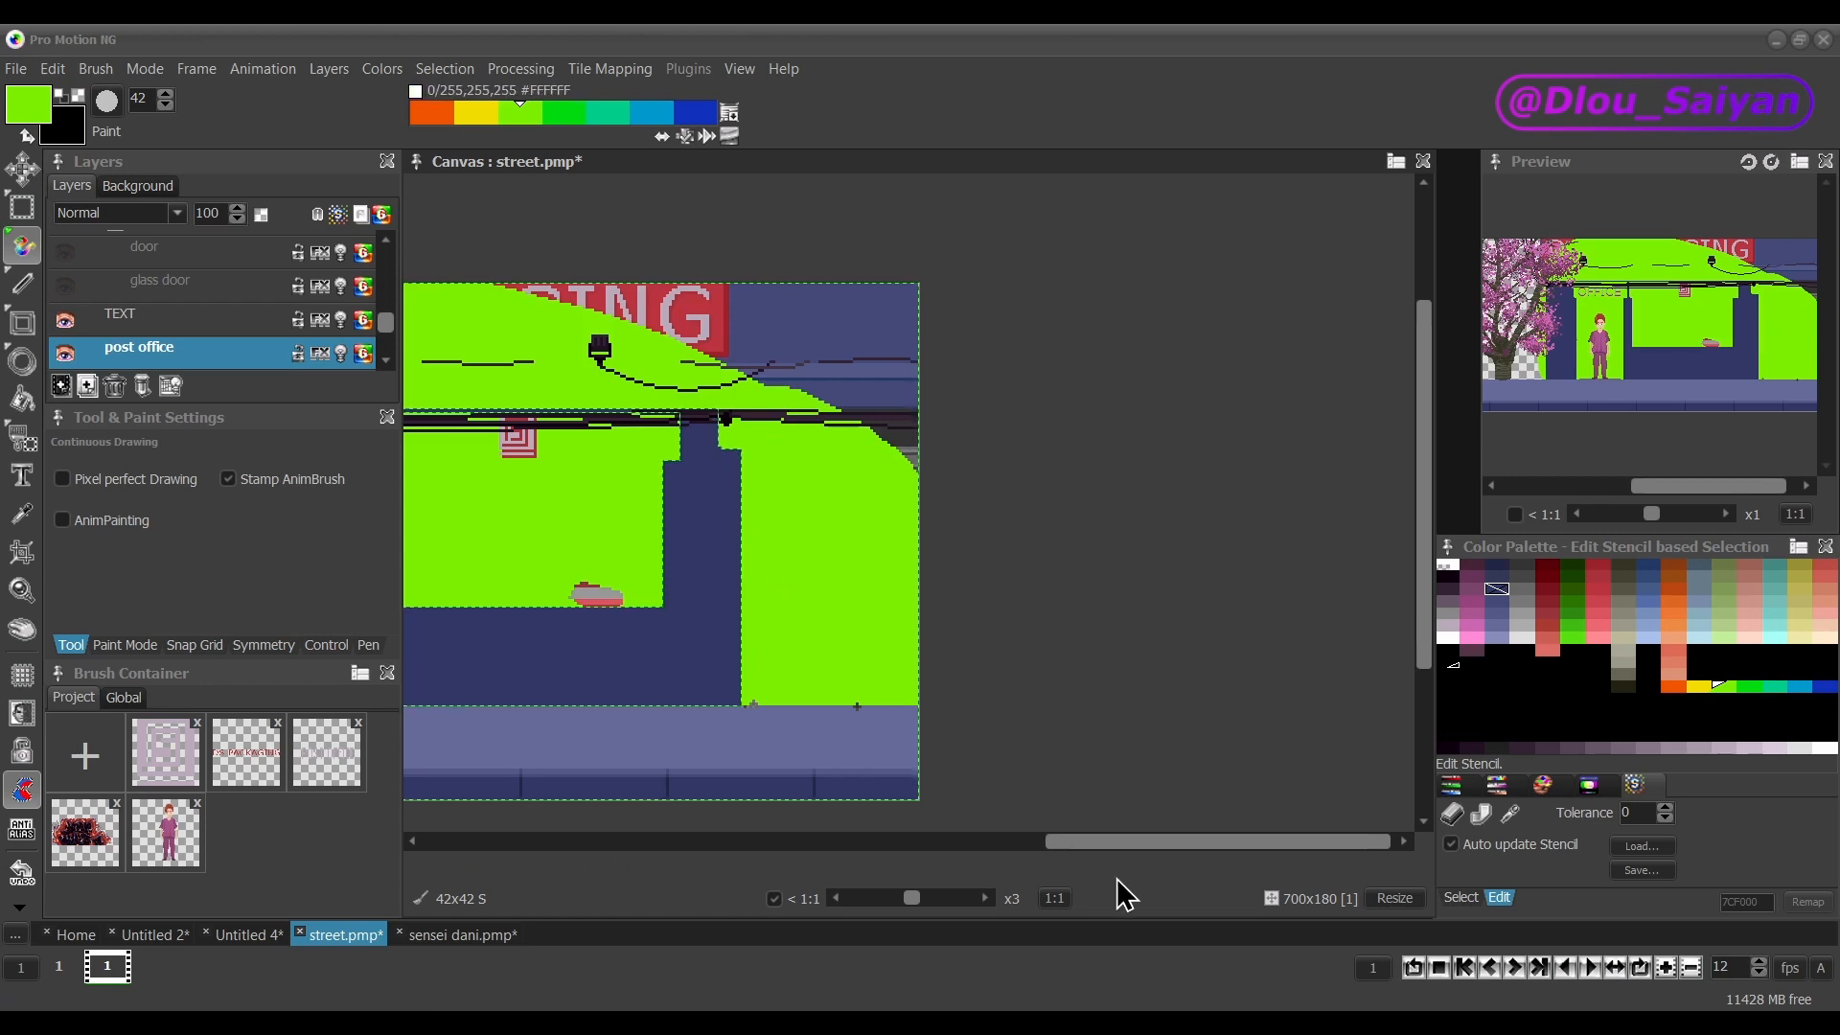
drag(1123, 841, 989, 841)
Undo all the green paint over the post office front.
key(ctrl)
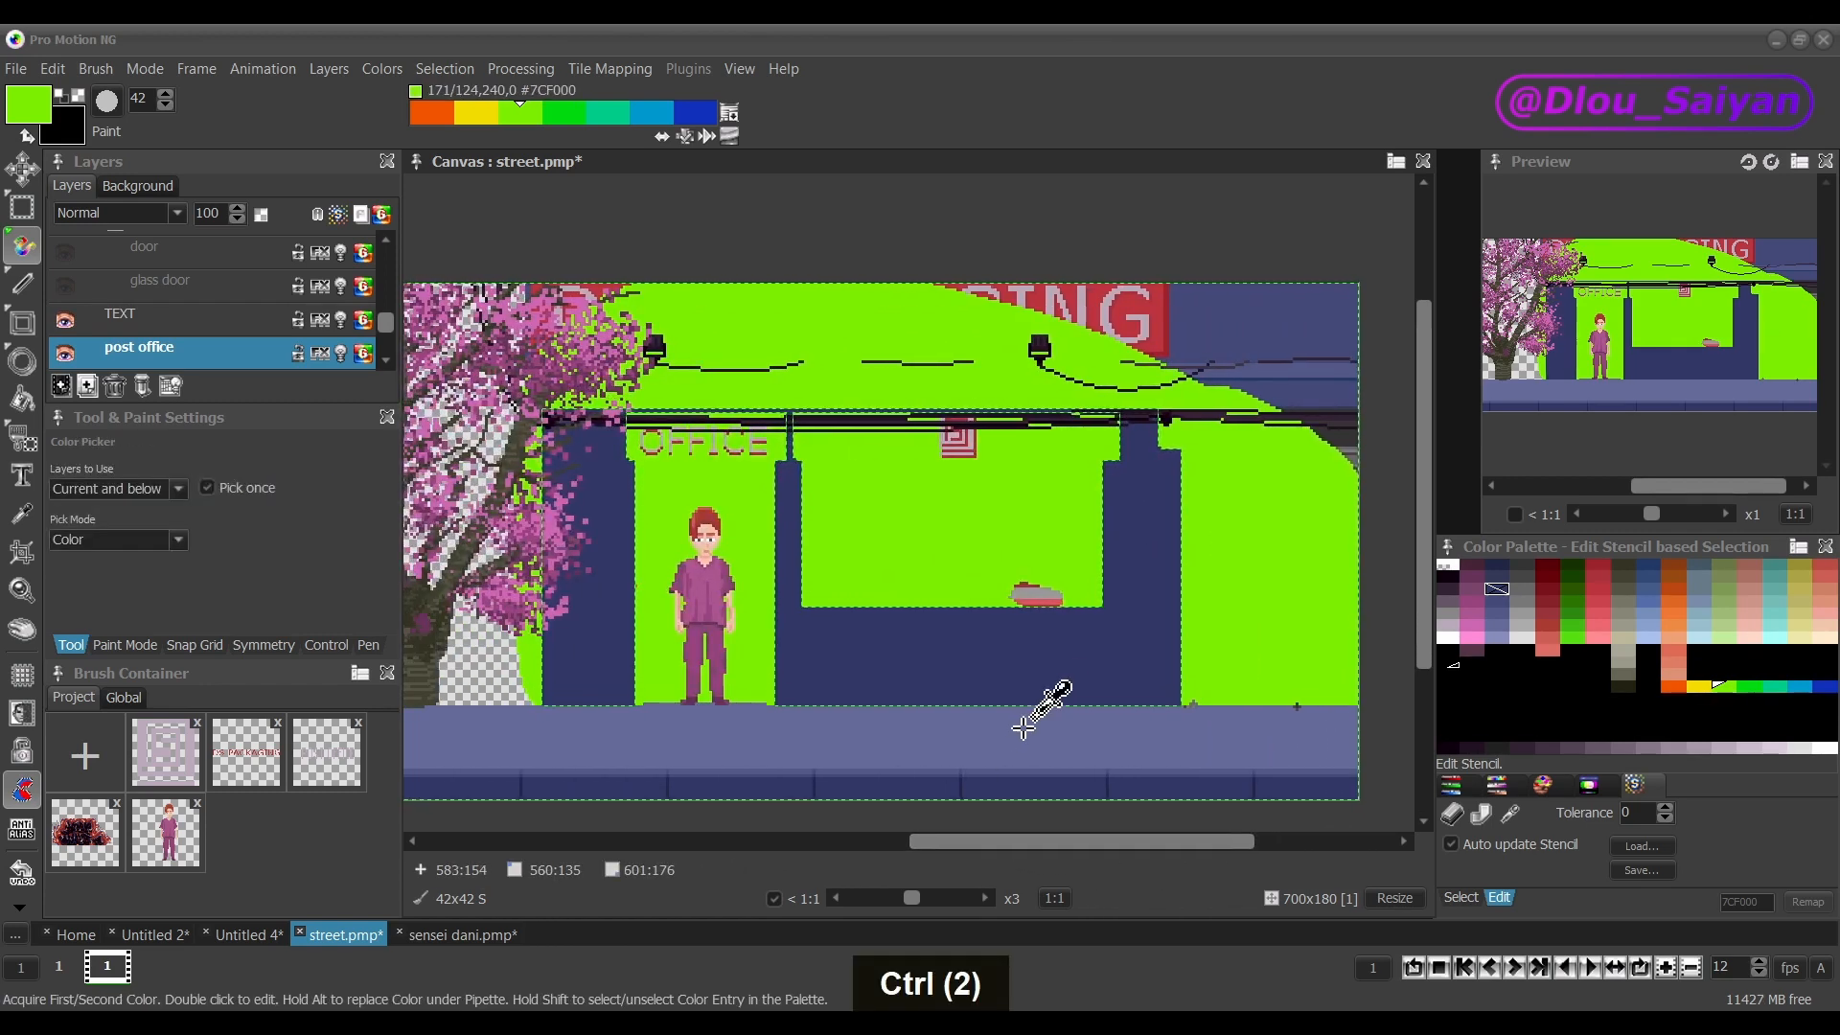
key(ctrl+z)
key(ctrl+z)
key(ctrl+z)
key(ctrl+z)
key(ctrl+z)
key(ctrl+z)
key(ctrl+z)
key(ctrl+z)
key(ctrl+z)
key(ctrl+z)
key(ctrl+z)
key(ctrl+z)
key(ctrl+z)
key(ctrl+z)
key(ctrl+z)
key(ctrl+z)
key(ctrl+z)
key(ctrl+z)
key(ctrl+z)
key(ctrl+z)
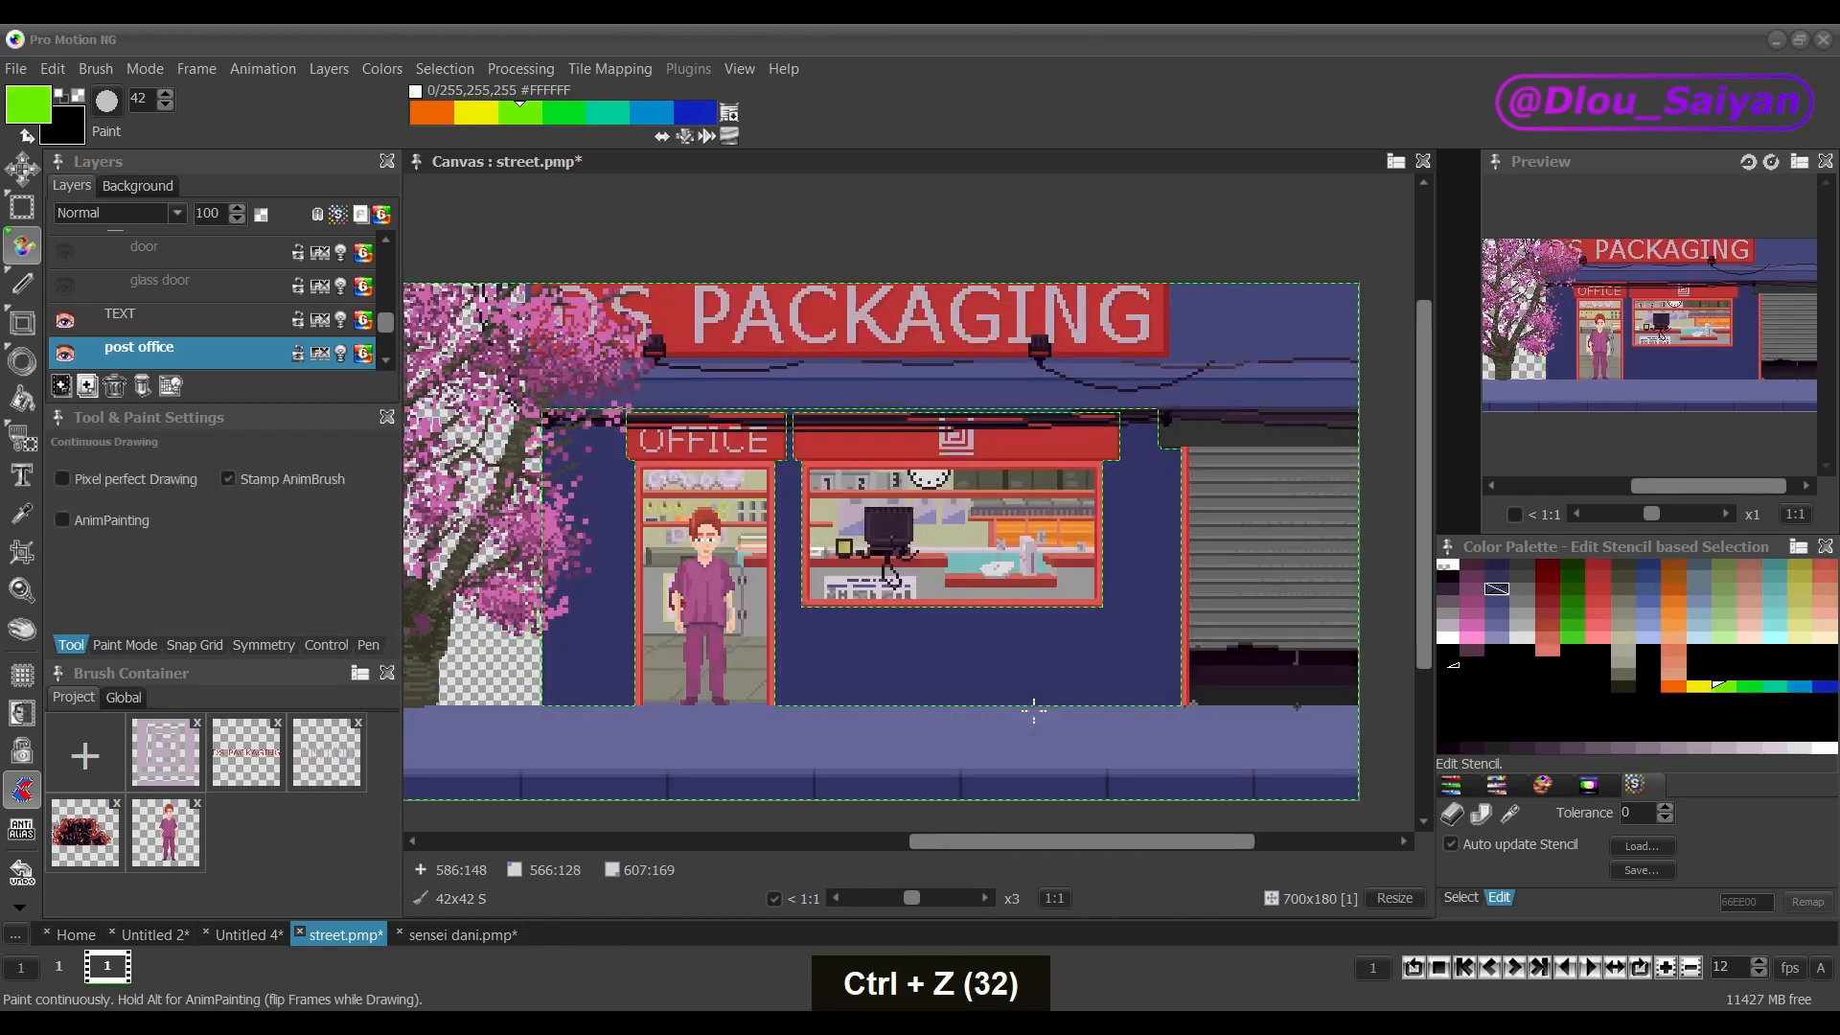
Invert the stencil's color selection and paint bright green dabs on the dark blue wall around the door and window.
click(1480, 815)
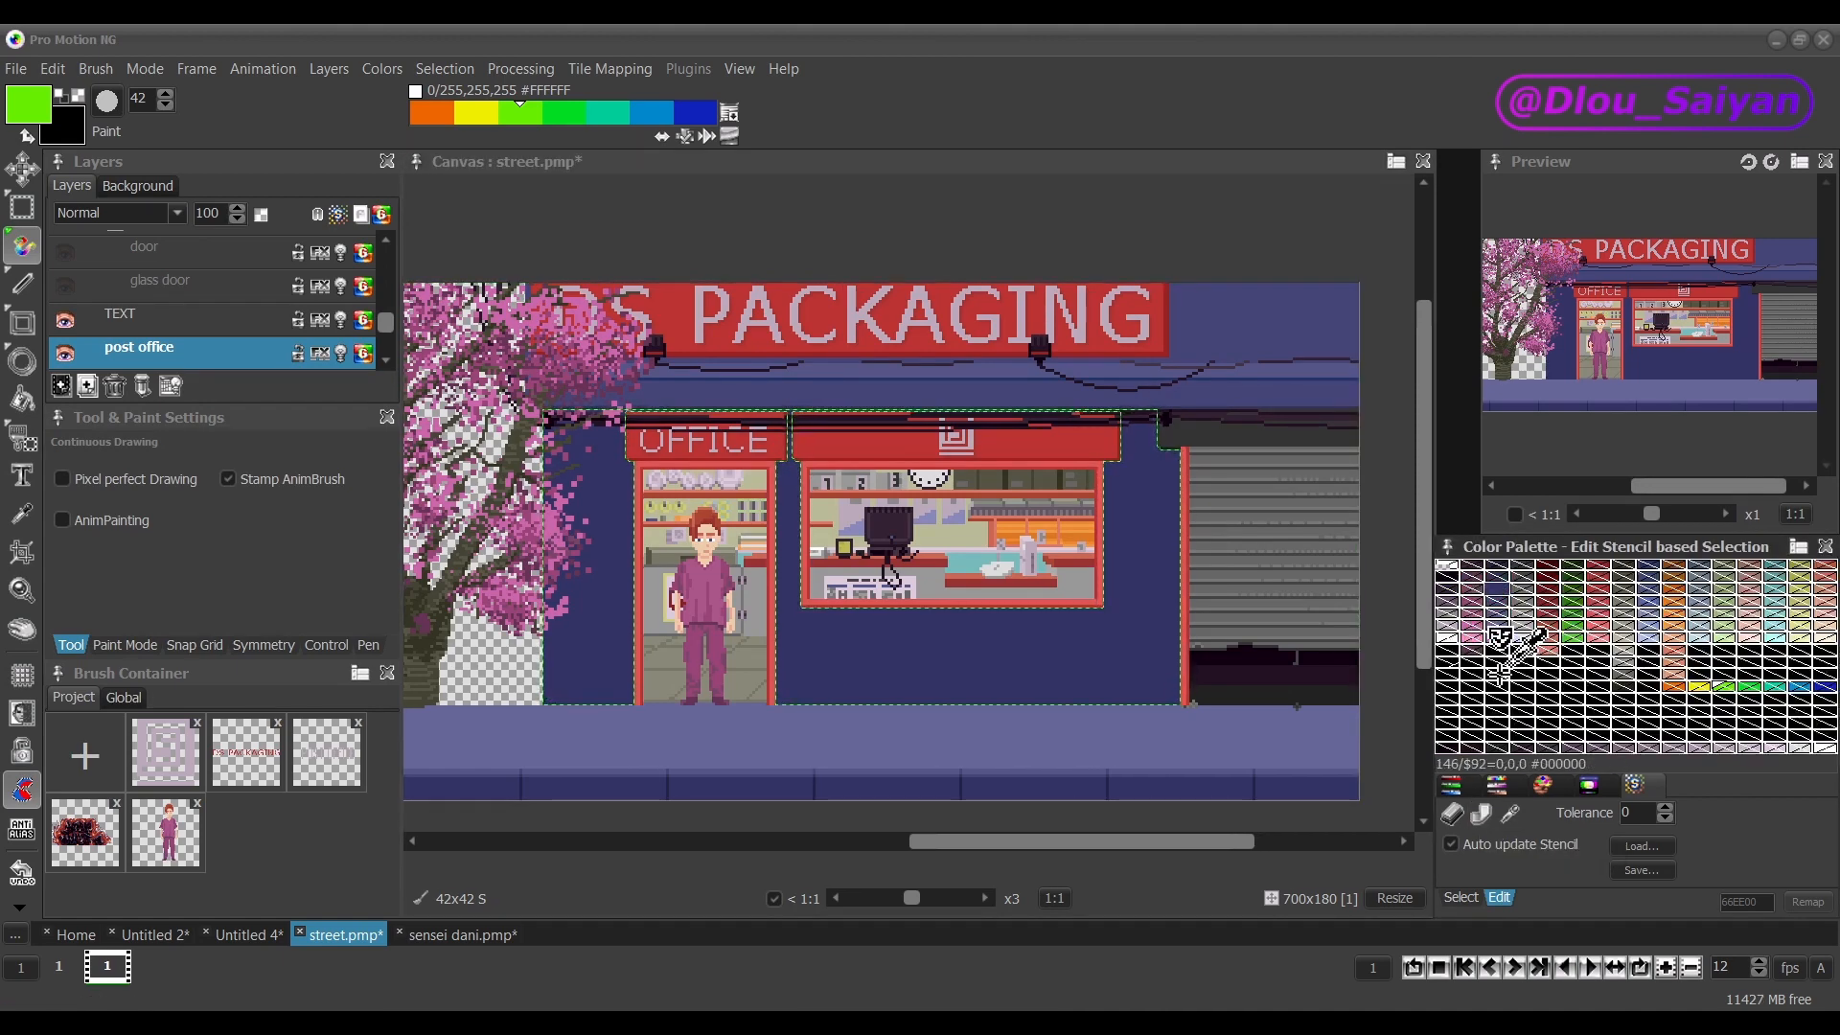
click(912, 658)
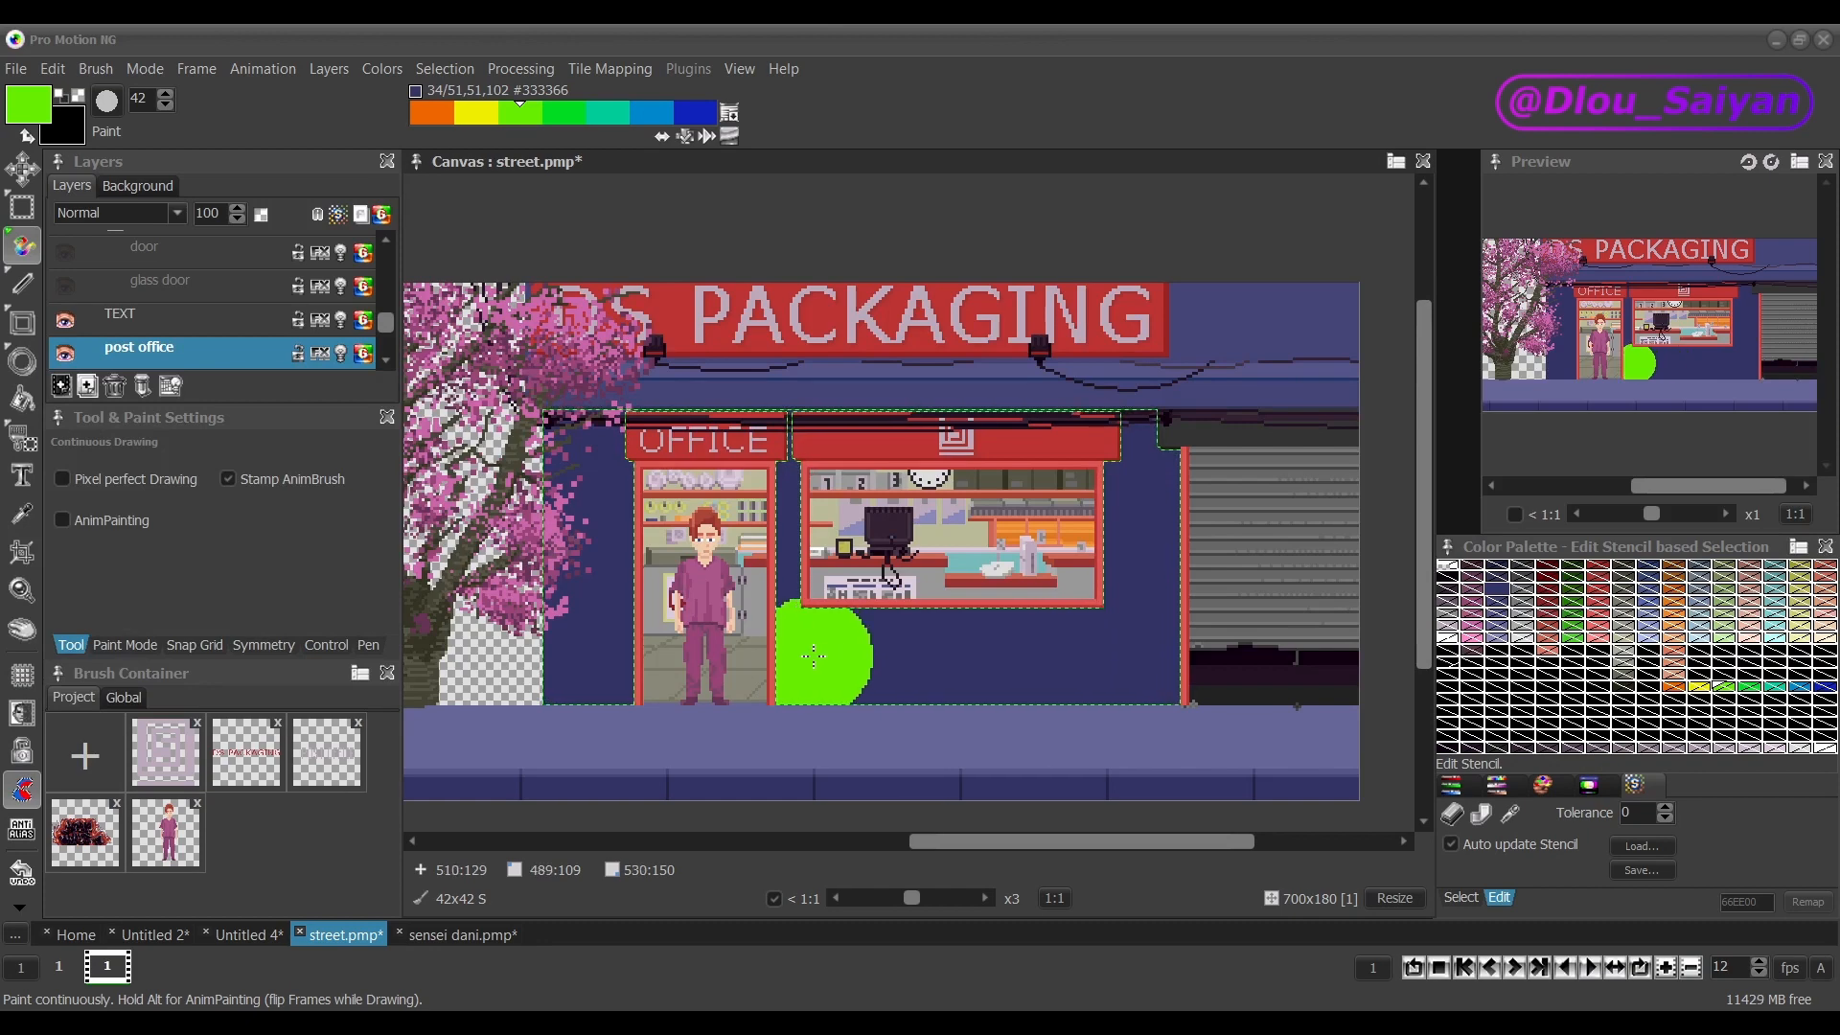
click(1023, 635)
click(1189, 538)
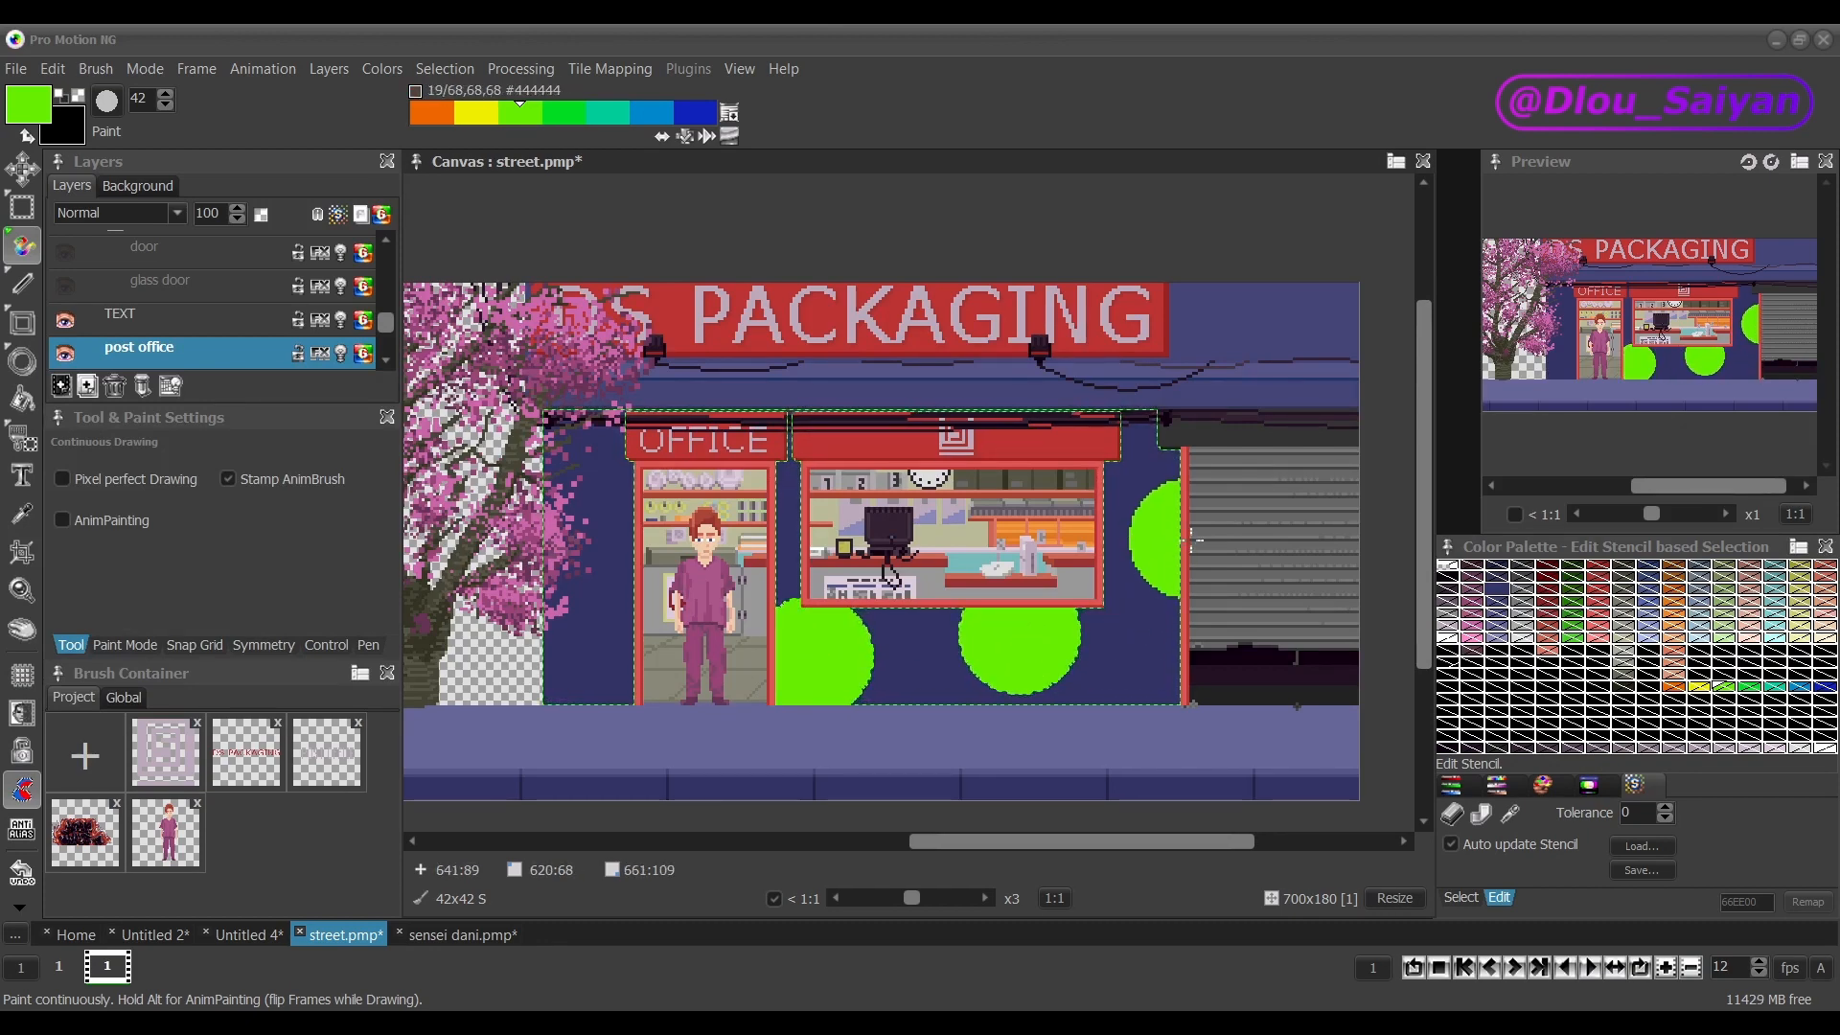
click(532, 623)
click(642, 491)
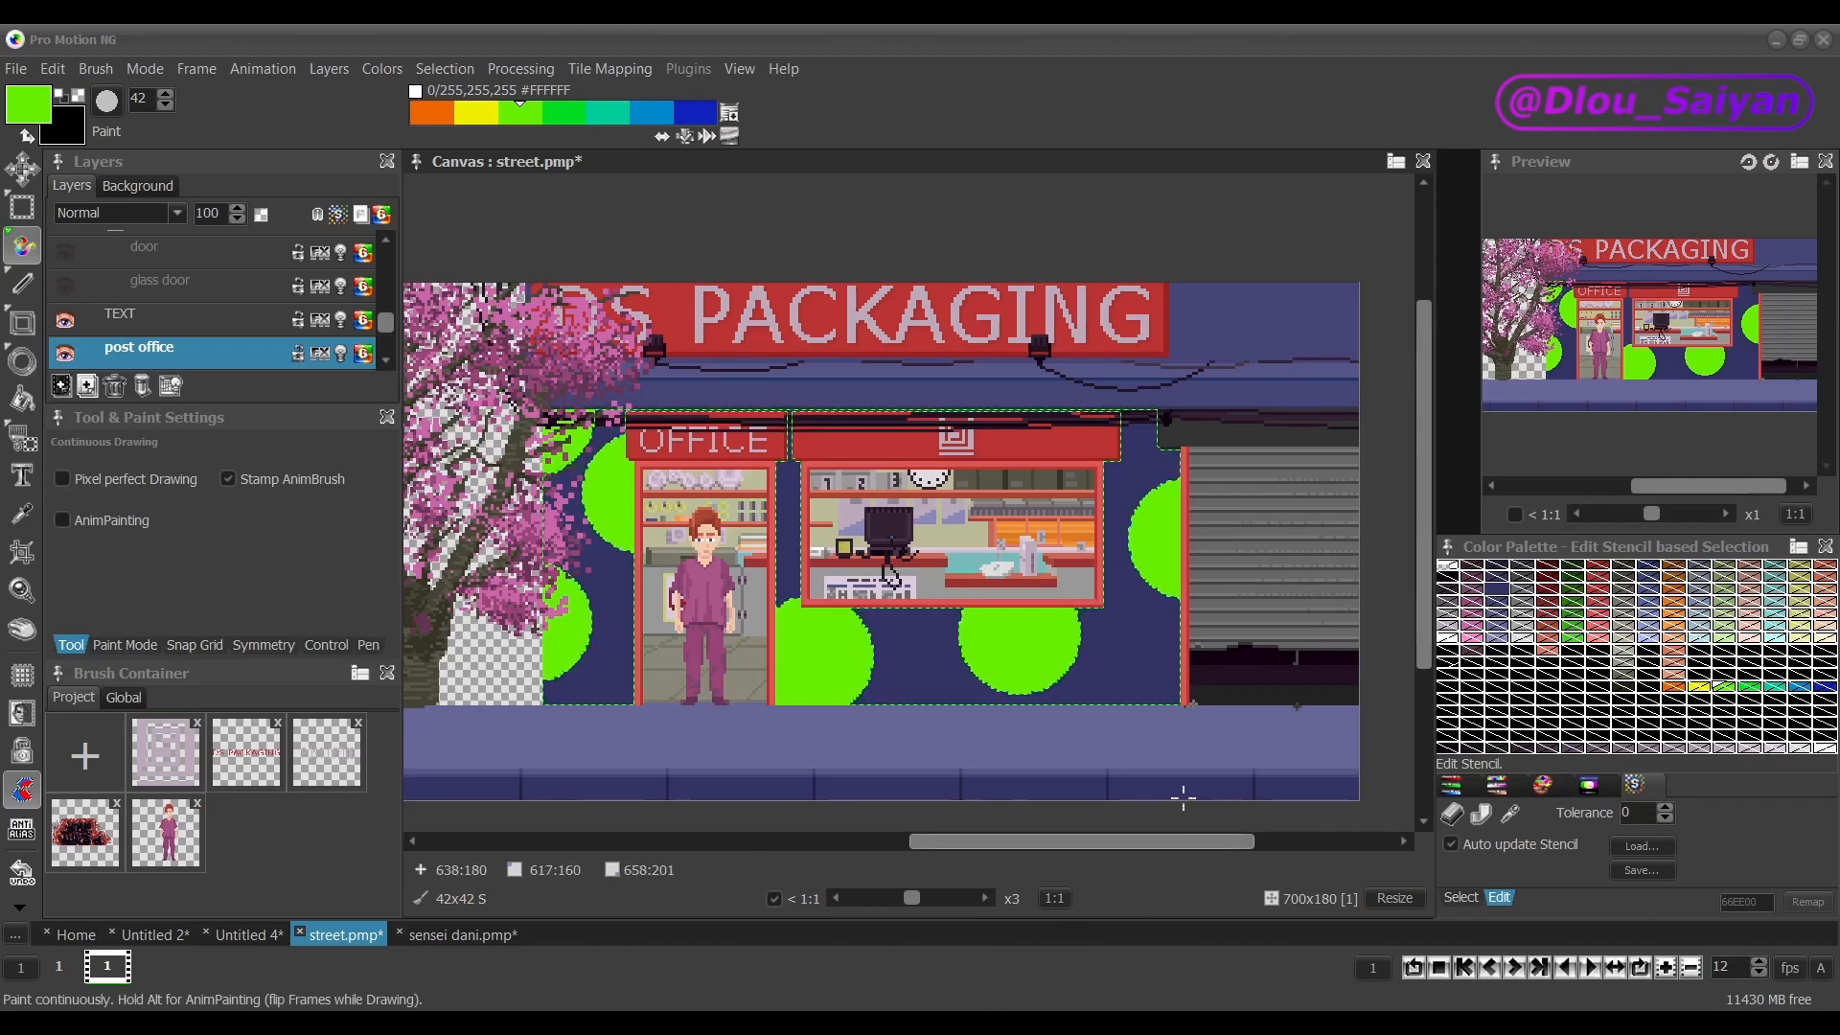
click(1145, 672)
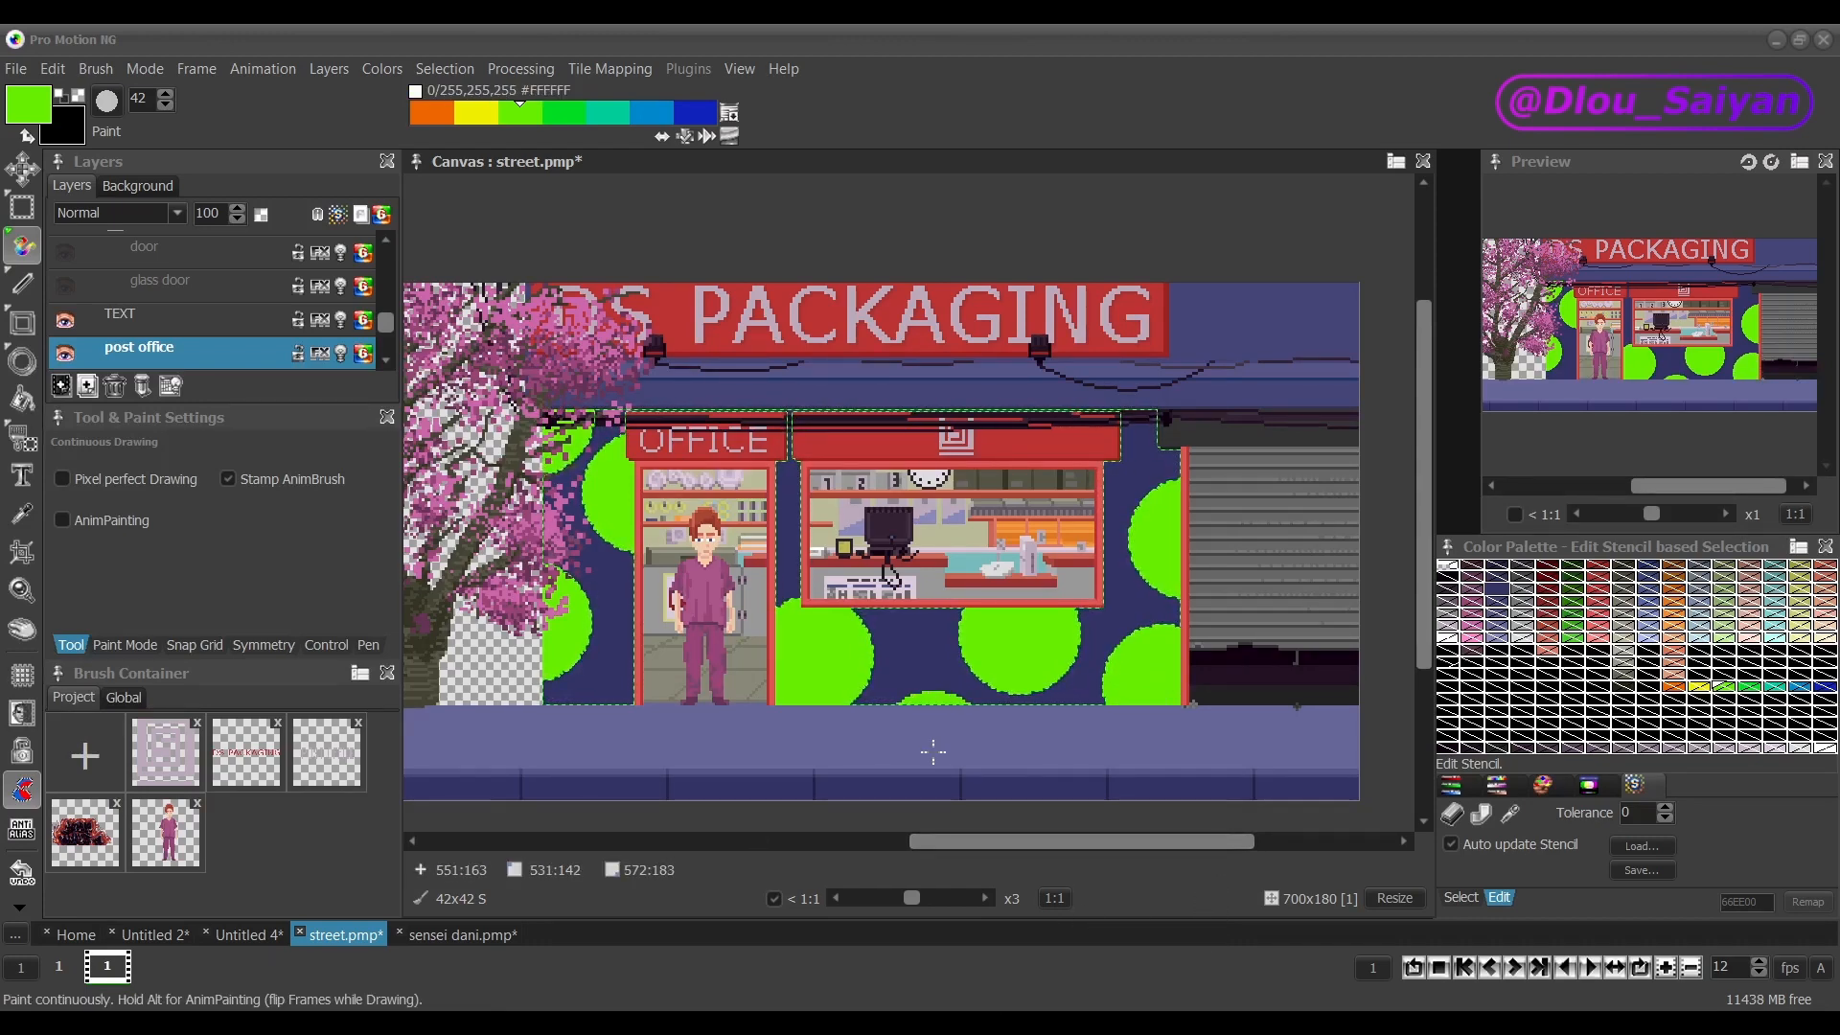
Undo the green dabs on the wall and the stencil inversion.
key(ctrl)
key(ctrl+z)
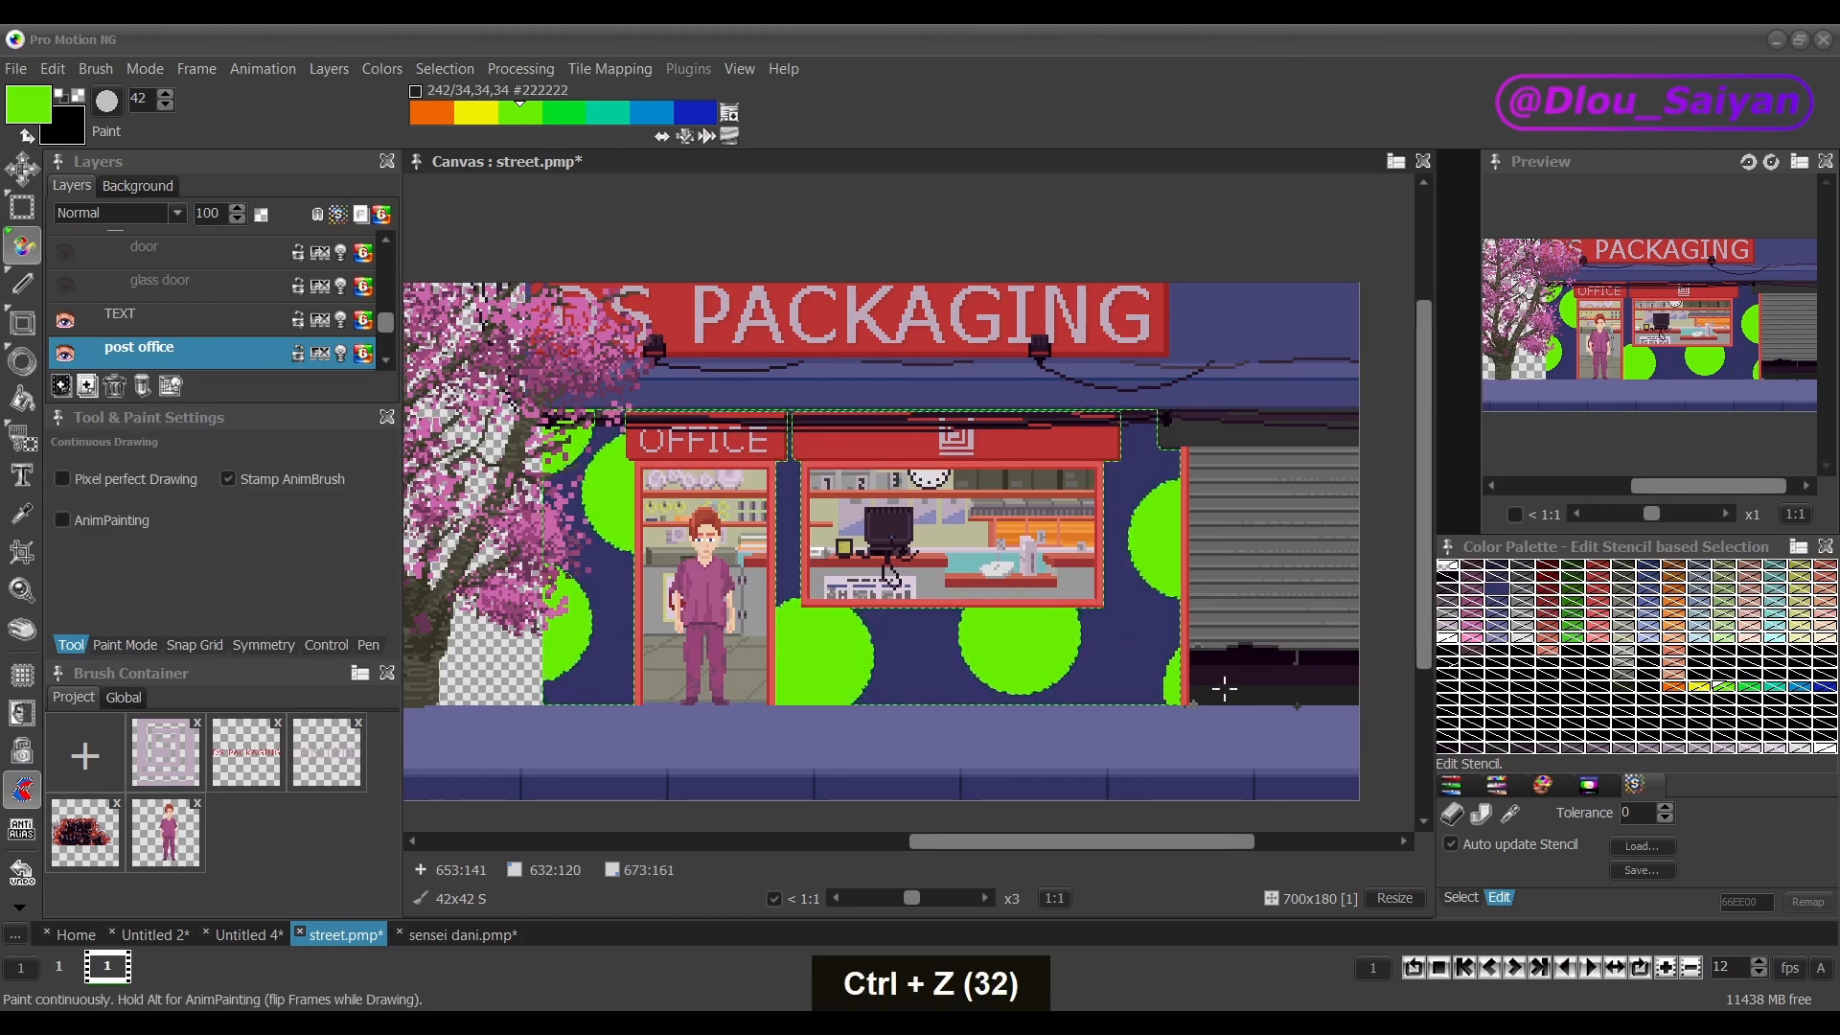
key(ctrl+z)
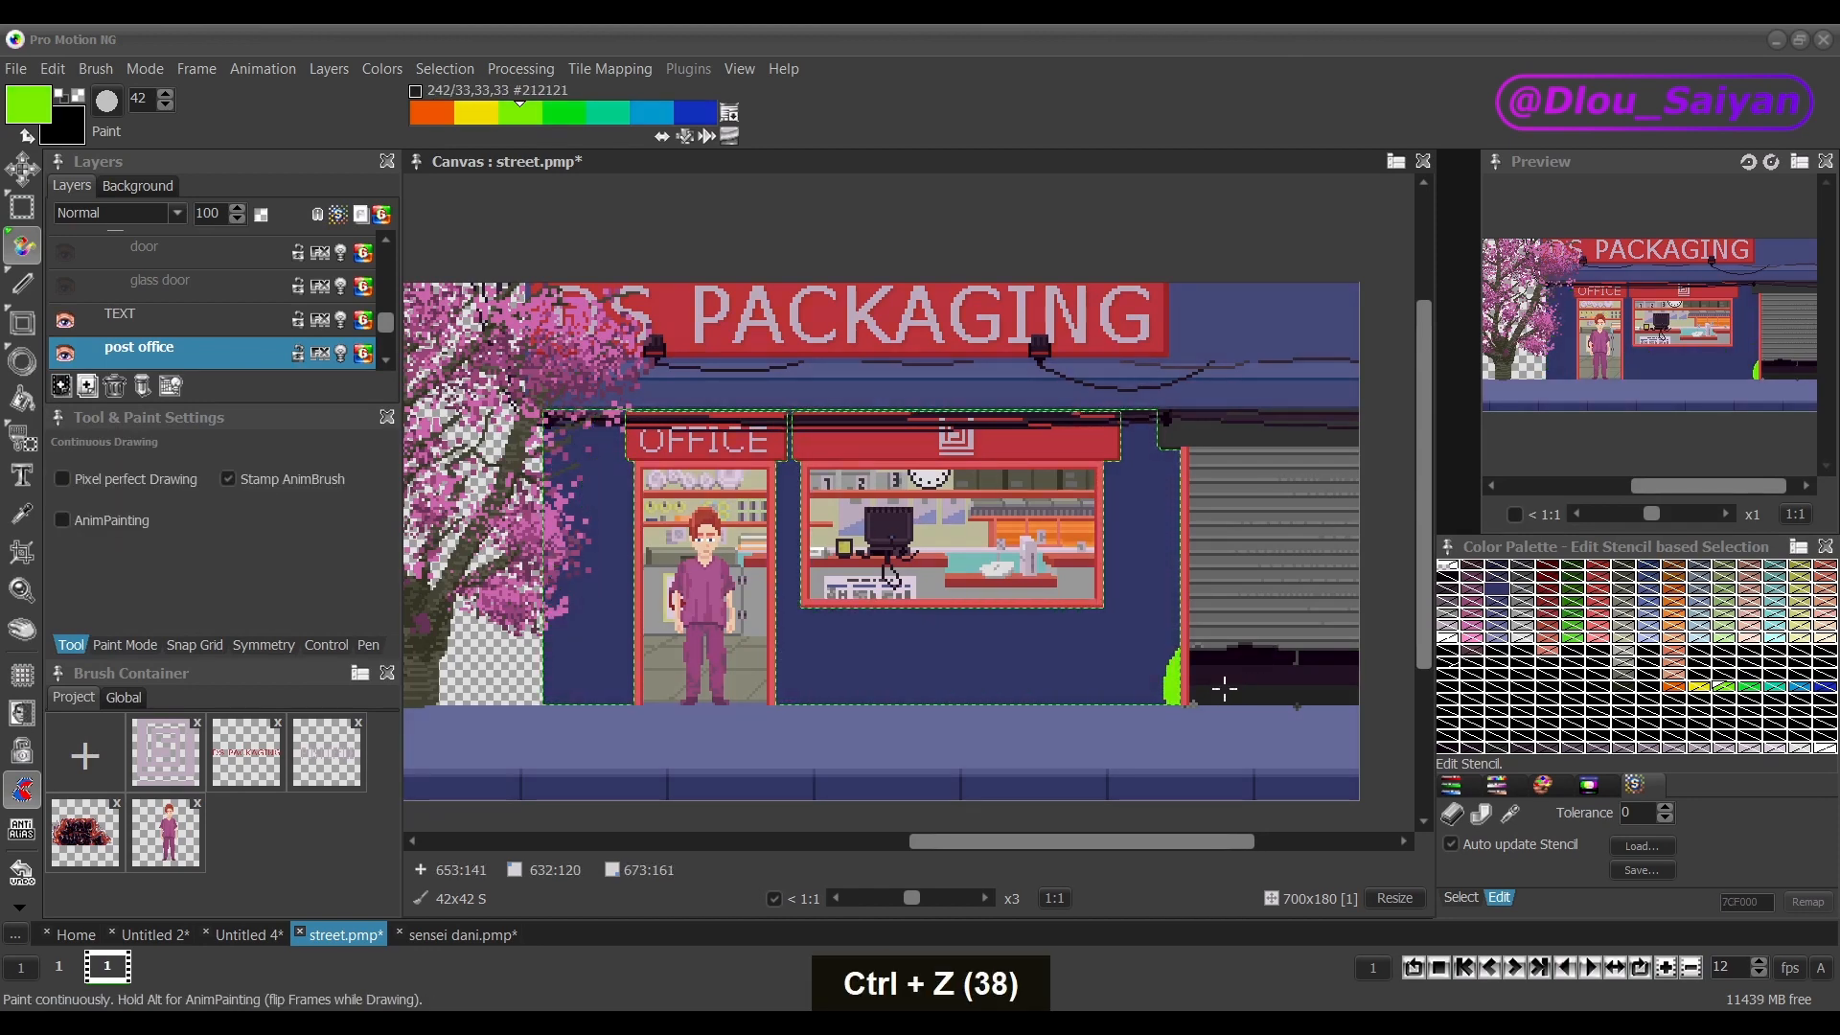
key(ctrl+z)
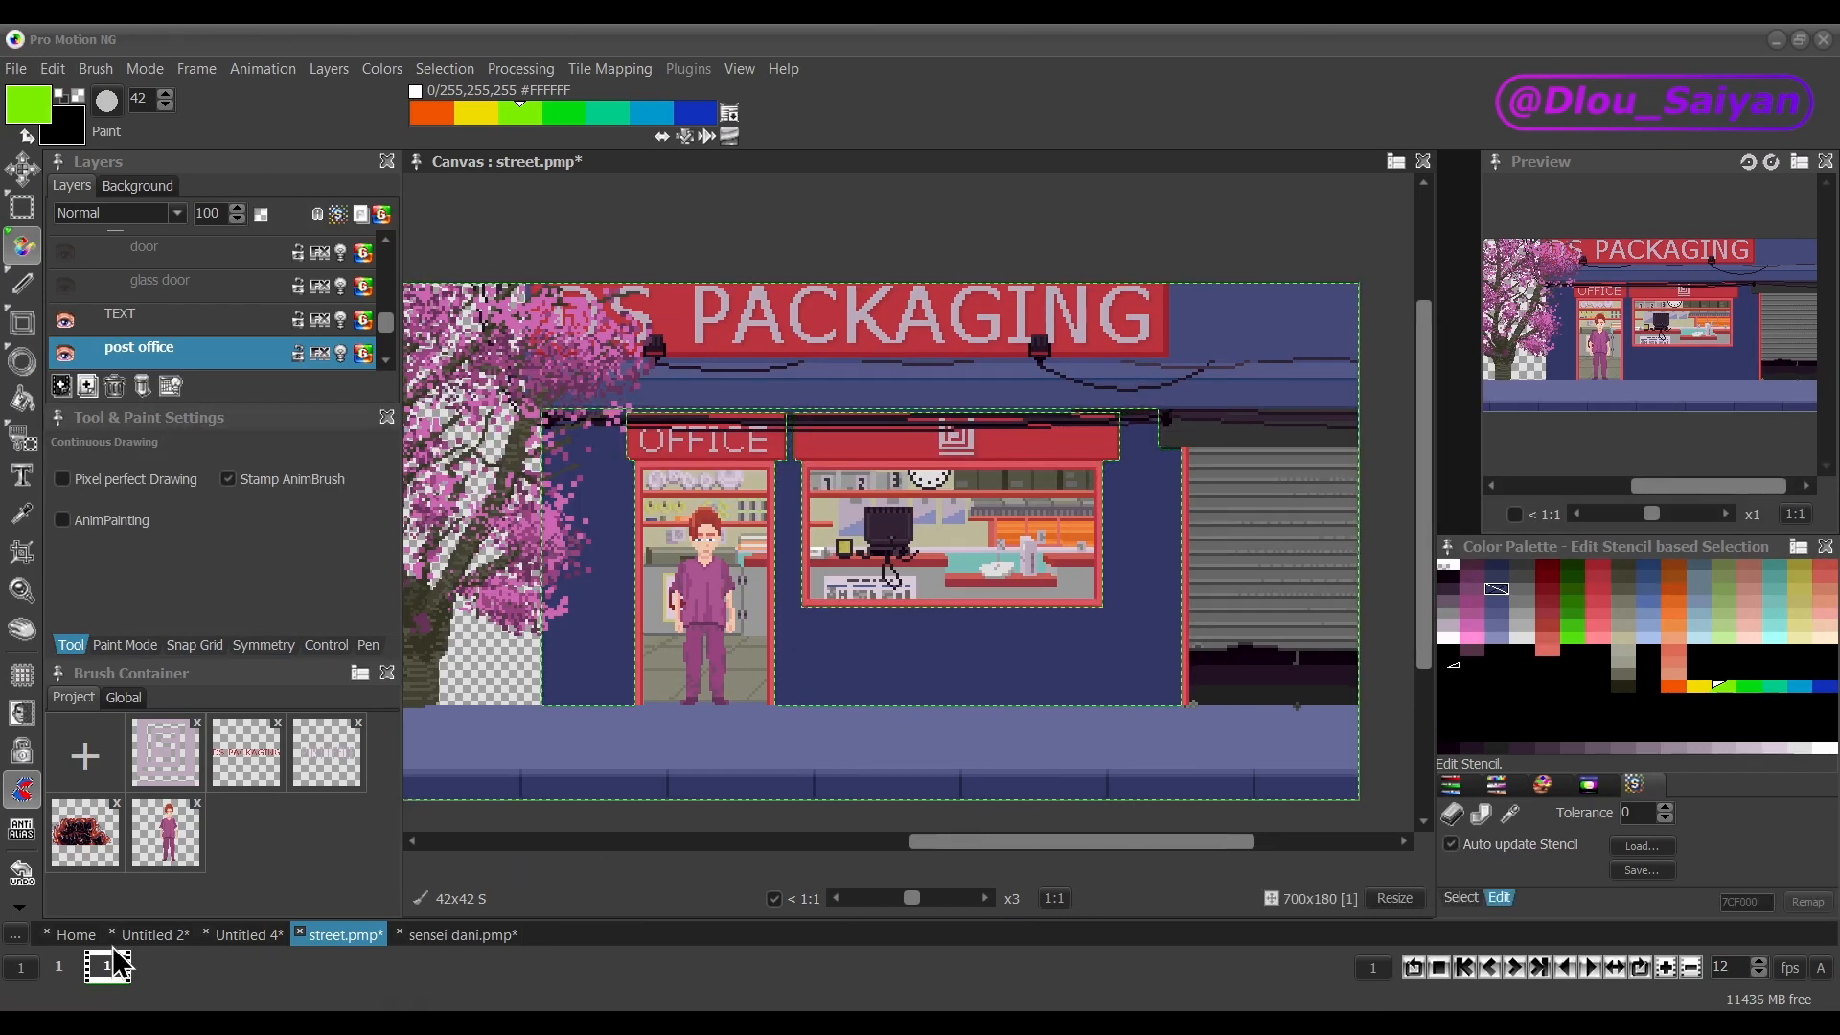
Create a new 320 x 180 pixel, one-frame image project with the Amiga 16 color Sci-fi palette.
click(79, 935)
click(459, 207)
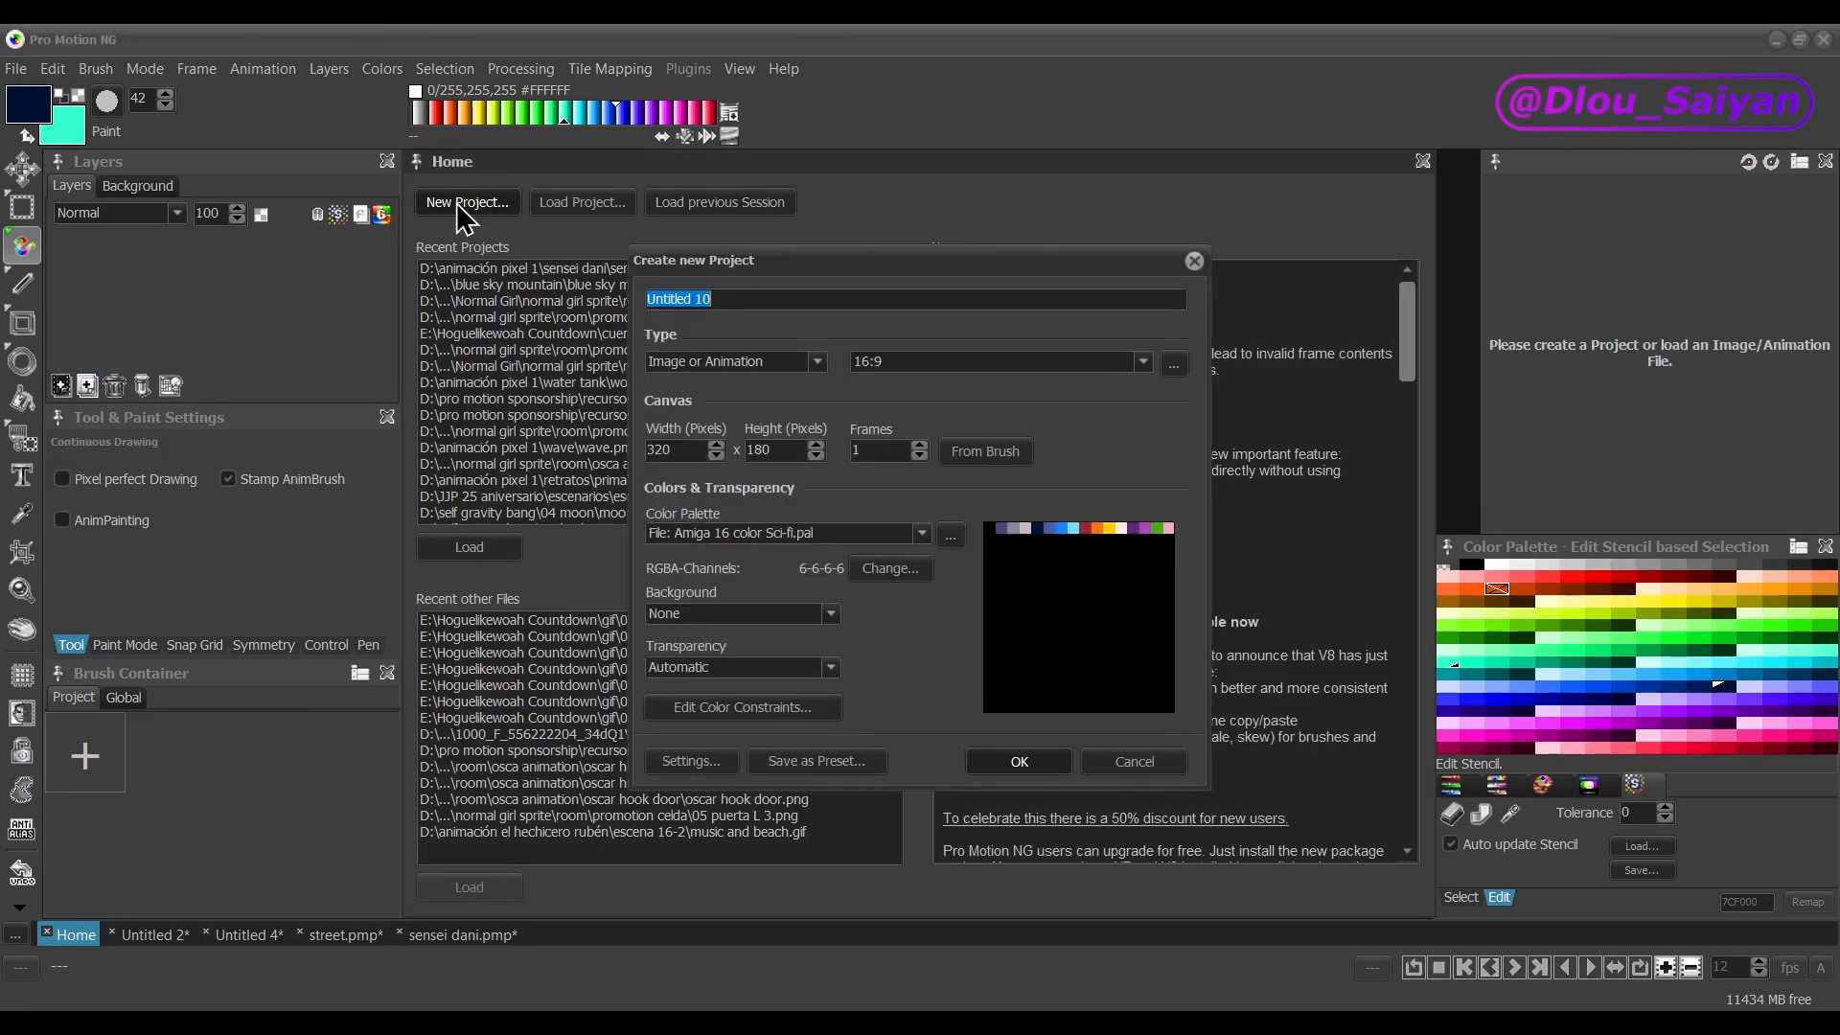
click(980, 769)
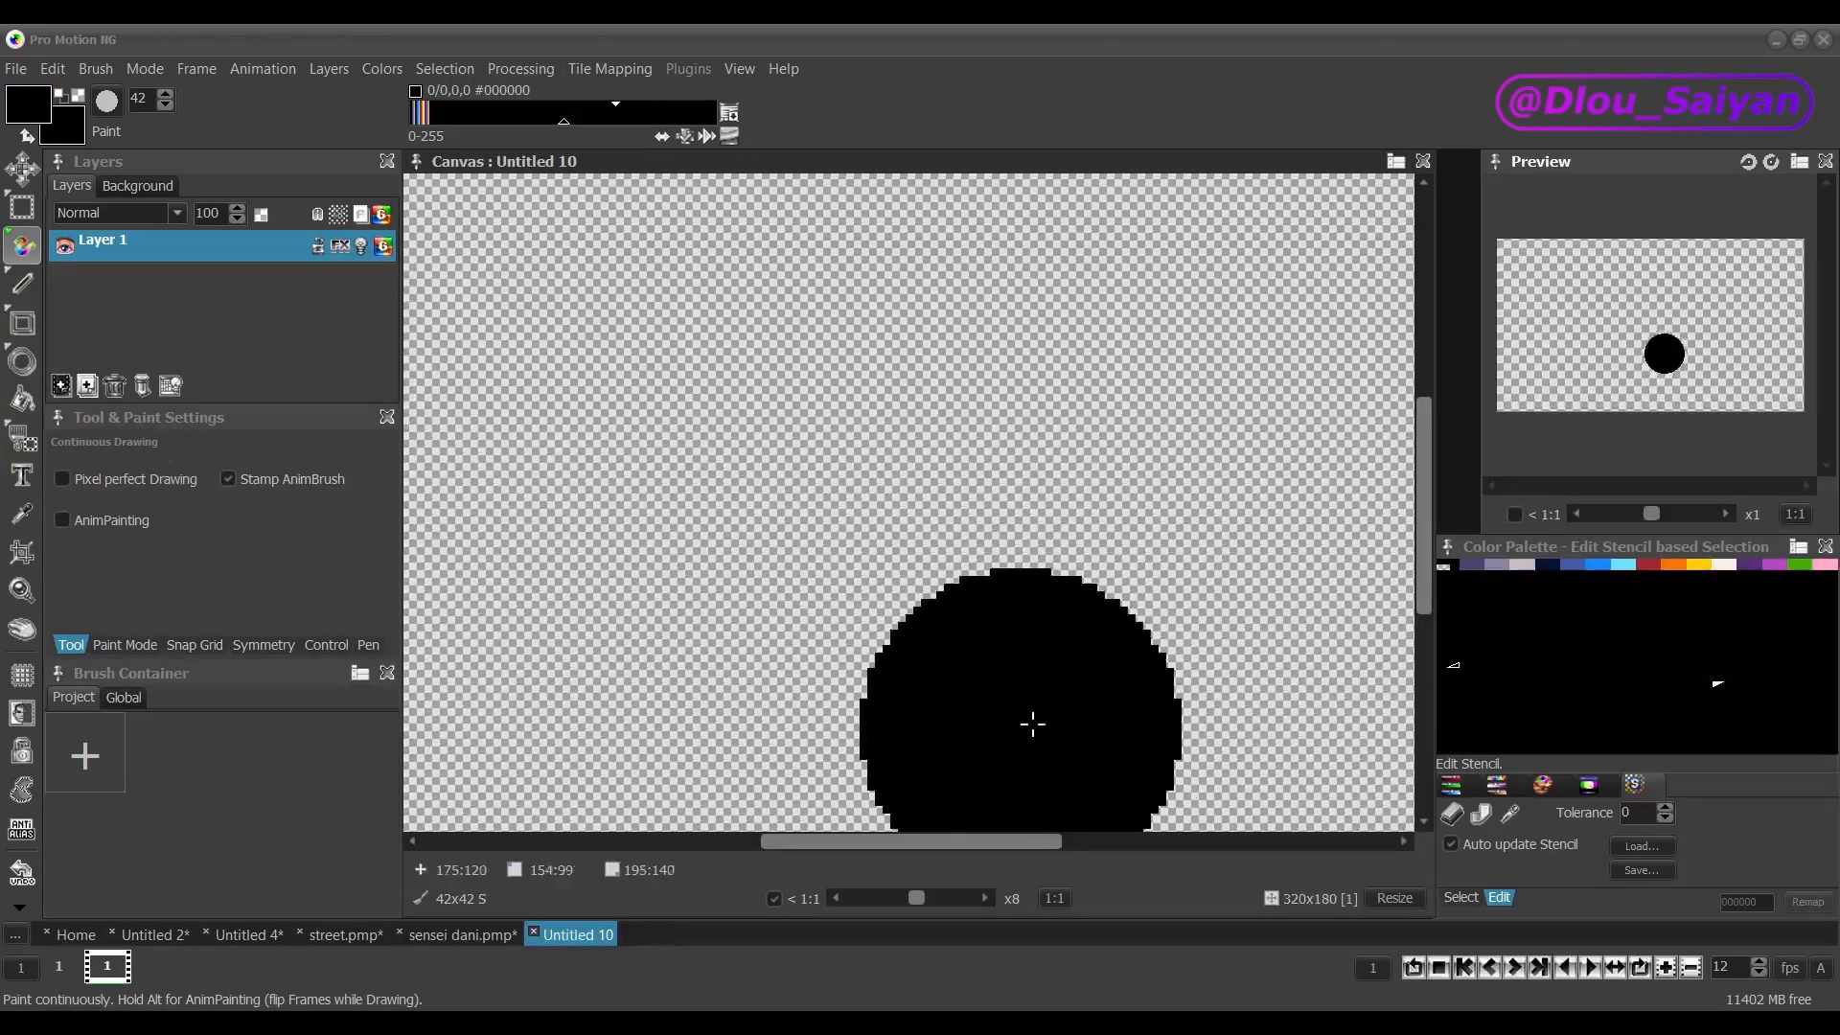
scroll(953, 587, down, 3)
scroll(940, 572, up, 1)
scroll(940, 572, down, 1)
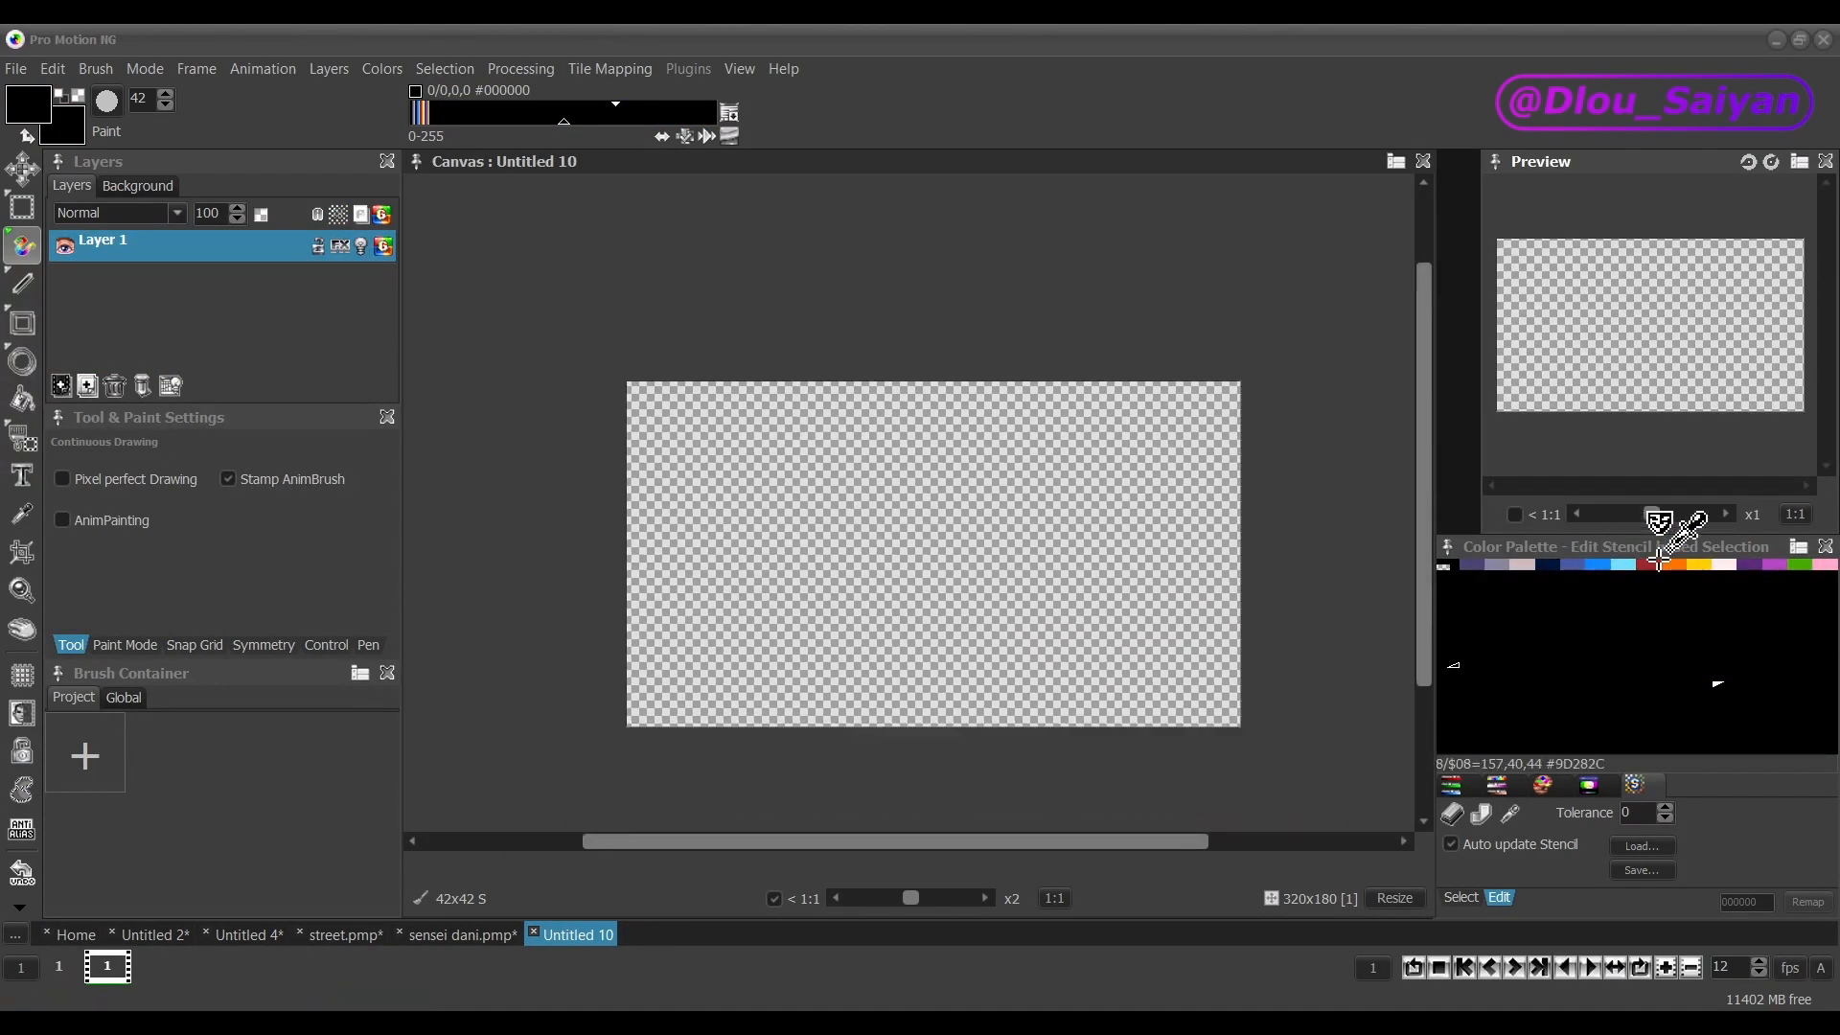
Add the palette's yellow to the stencil and paint a large, irregular yellow shape across the canvas.
click(1699, 565)
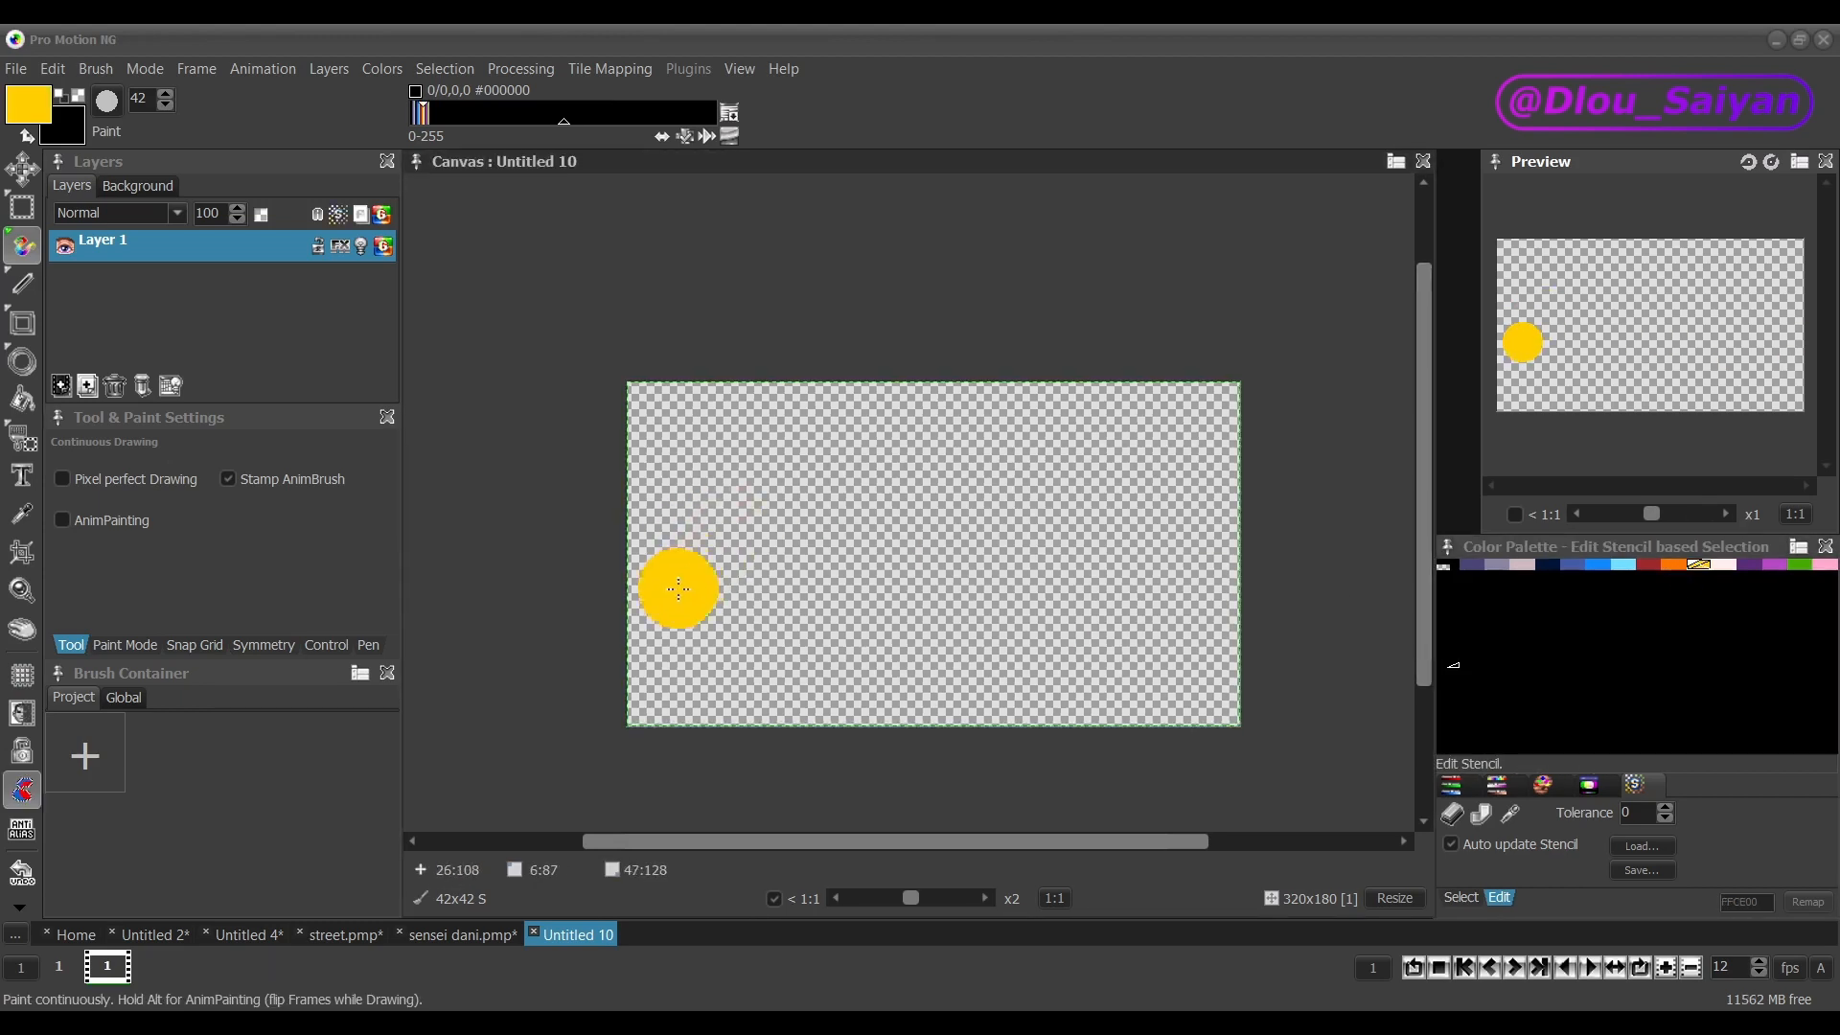
mouse_move(677, 579)
mouse_down()
mouse_move(779, 473)
mouse_move(699, 615)
mouse_move(752, 639)
mouse_move(1095, 577)
mouse_up()
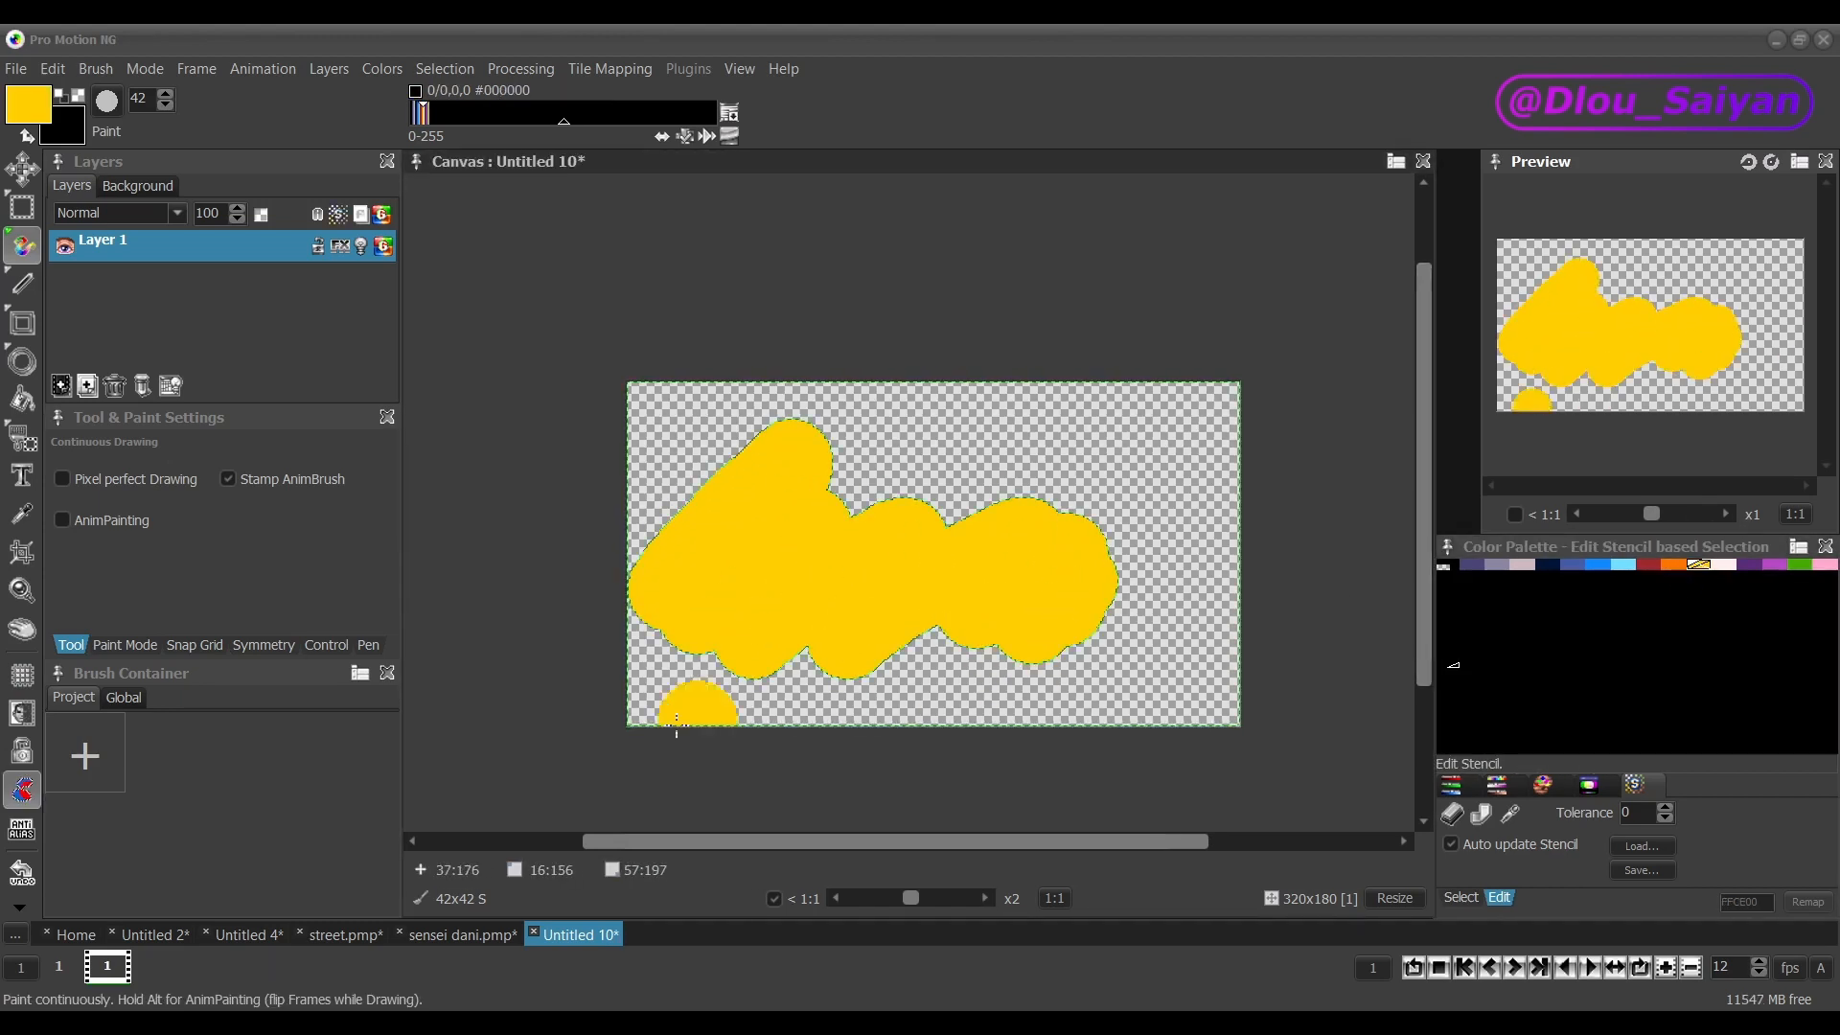
Insert an empty second frame and paint a large yellow shape in the canvas's lower-right corner.
right_click(151, 968)
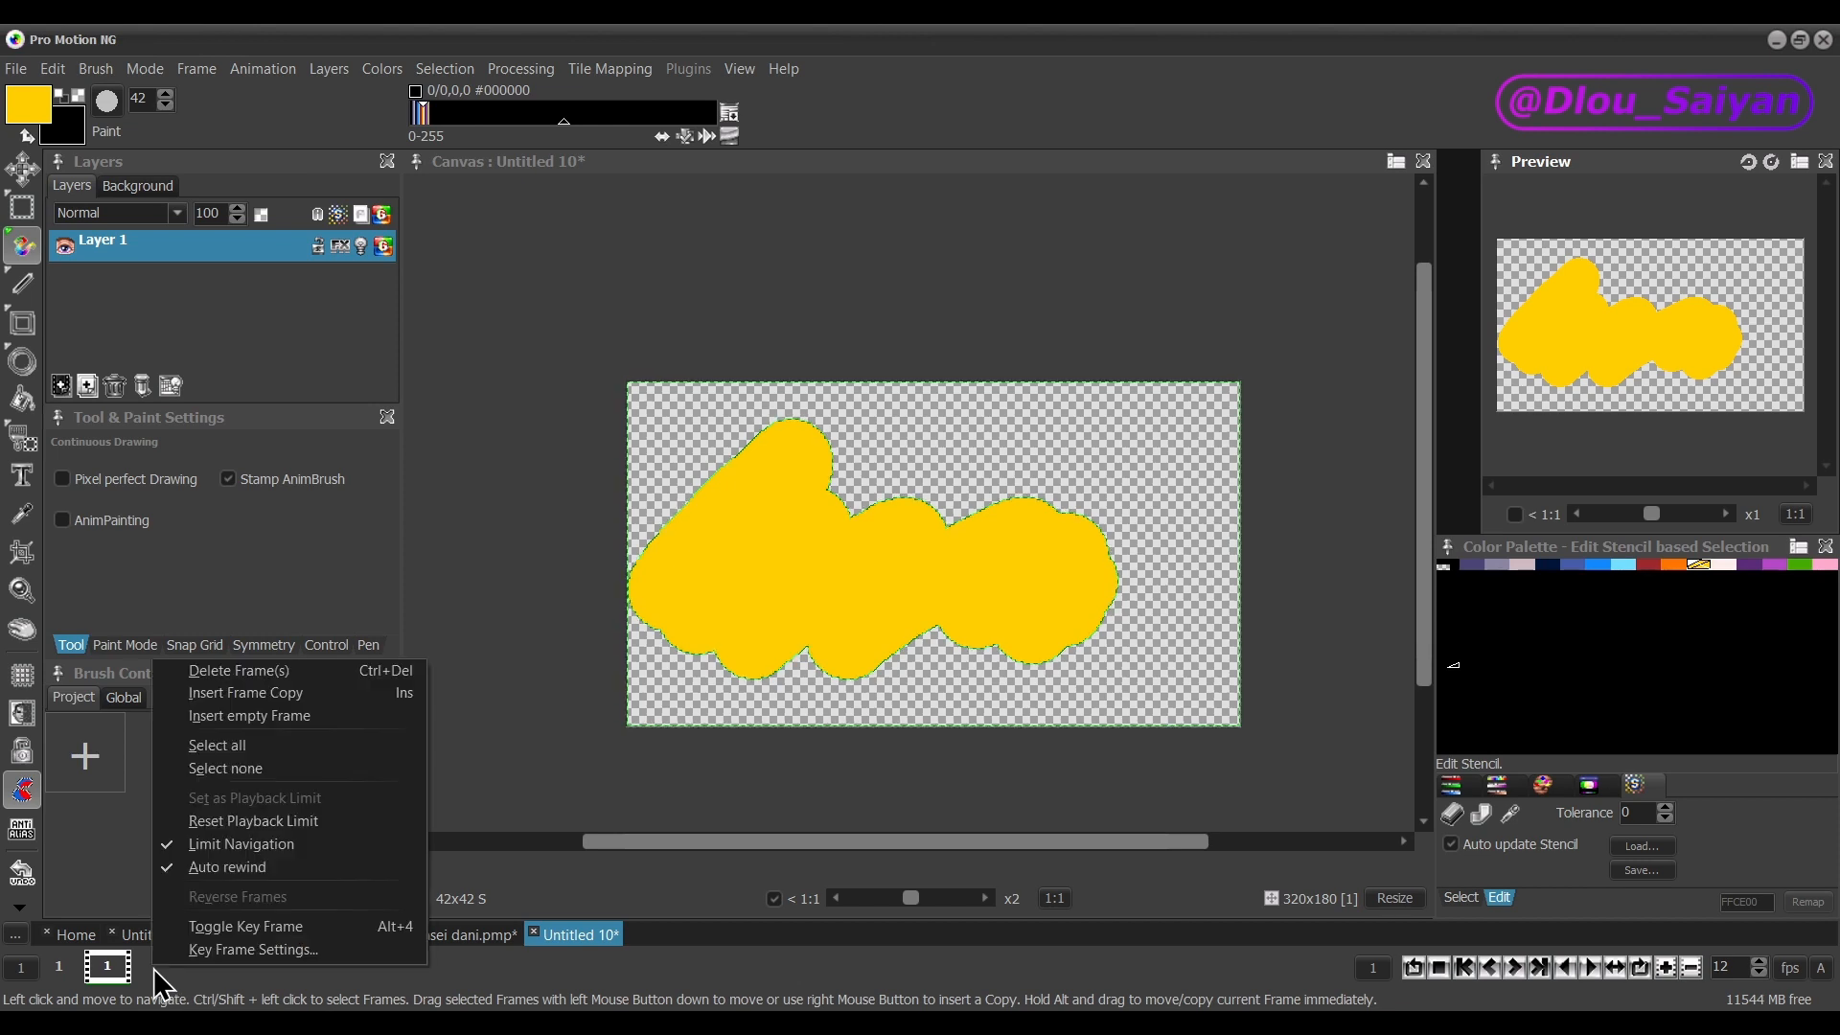
click(302, 717)
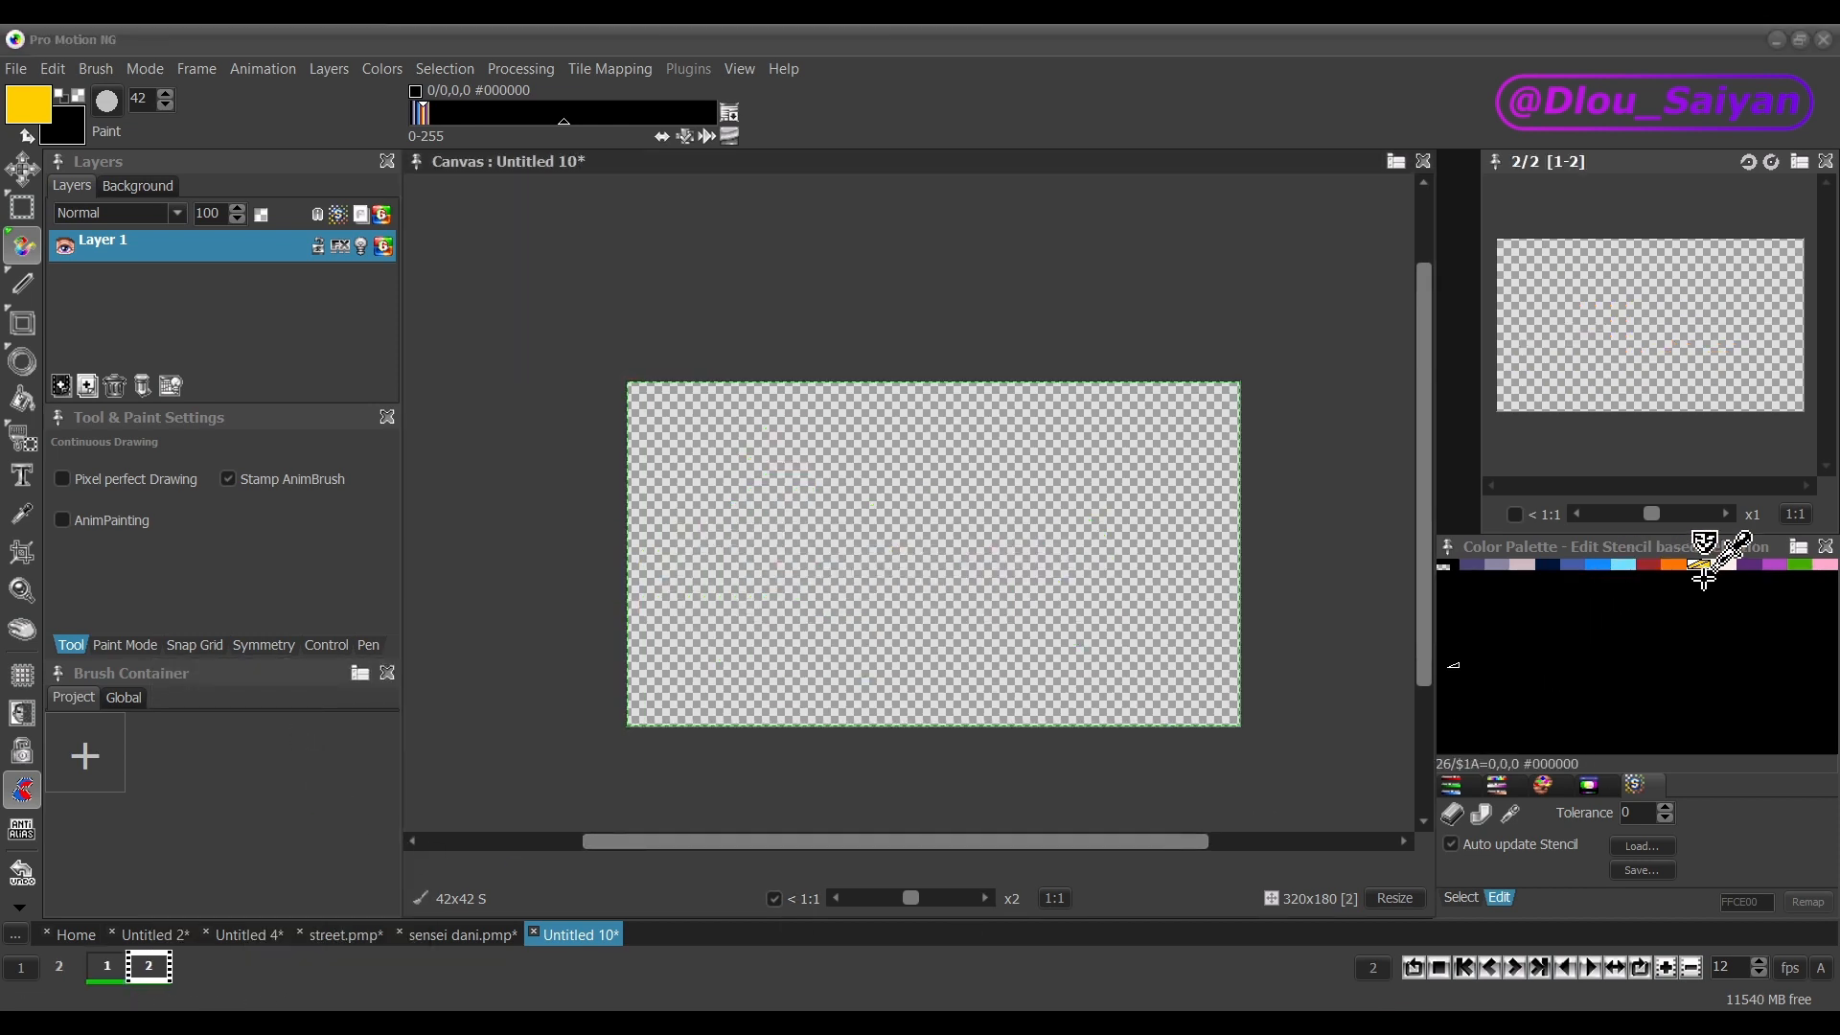
mouse_move(1102, 571)
mouse_down()
mouse_move(1054, 571)
mouse_move(1083, 661)
mouse_move(1193, 647)
mouse_move(1210, 692)
mouse_up()
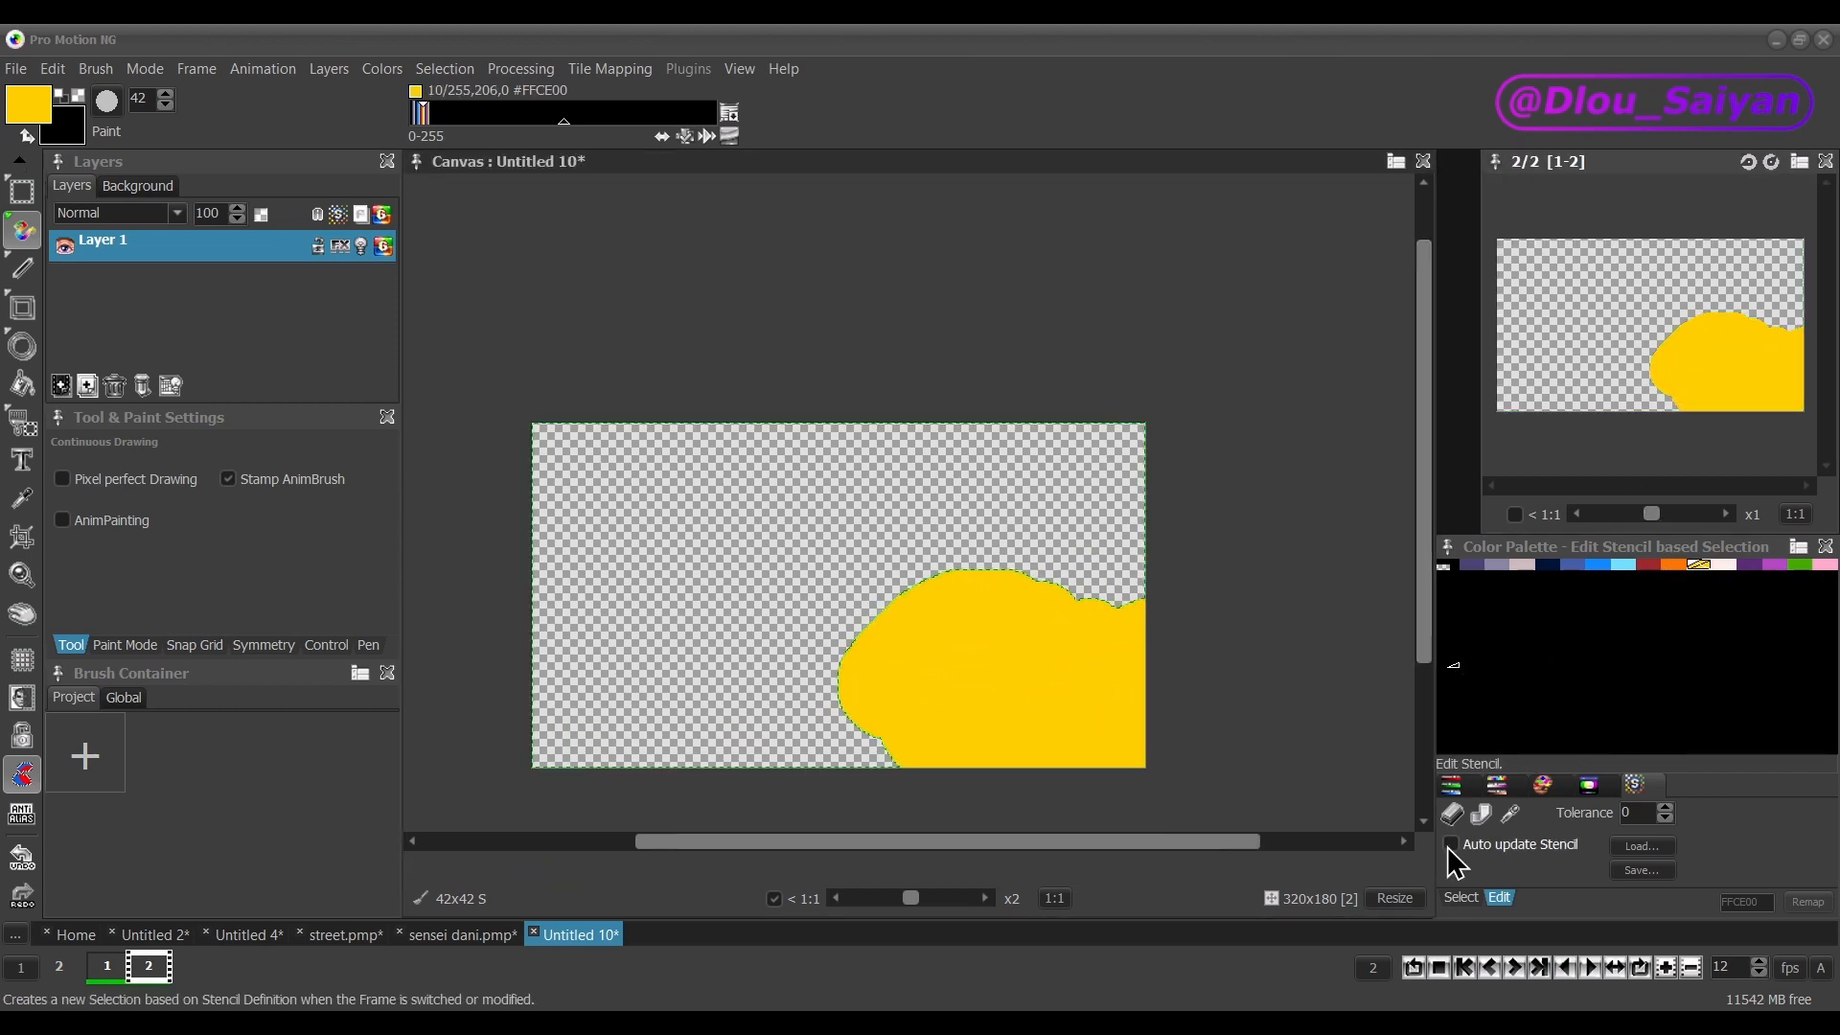
Toggle automatic stencil updating off and on, and switch between frames 1 and 2 to compare their stencil outlines.
click(1451, 847)
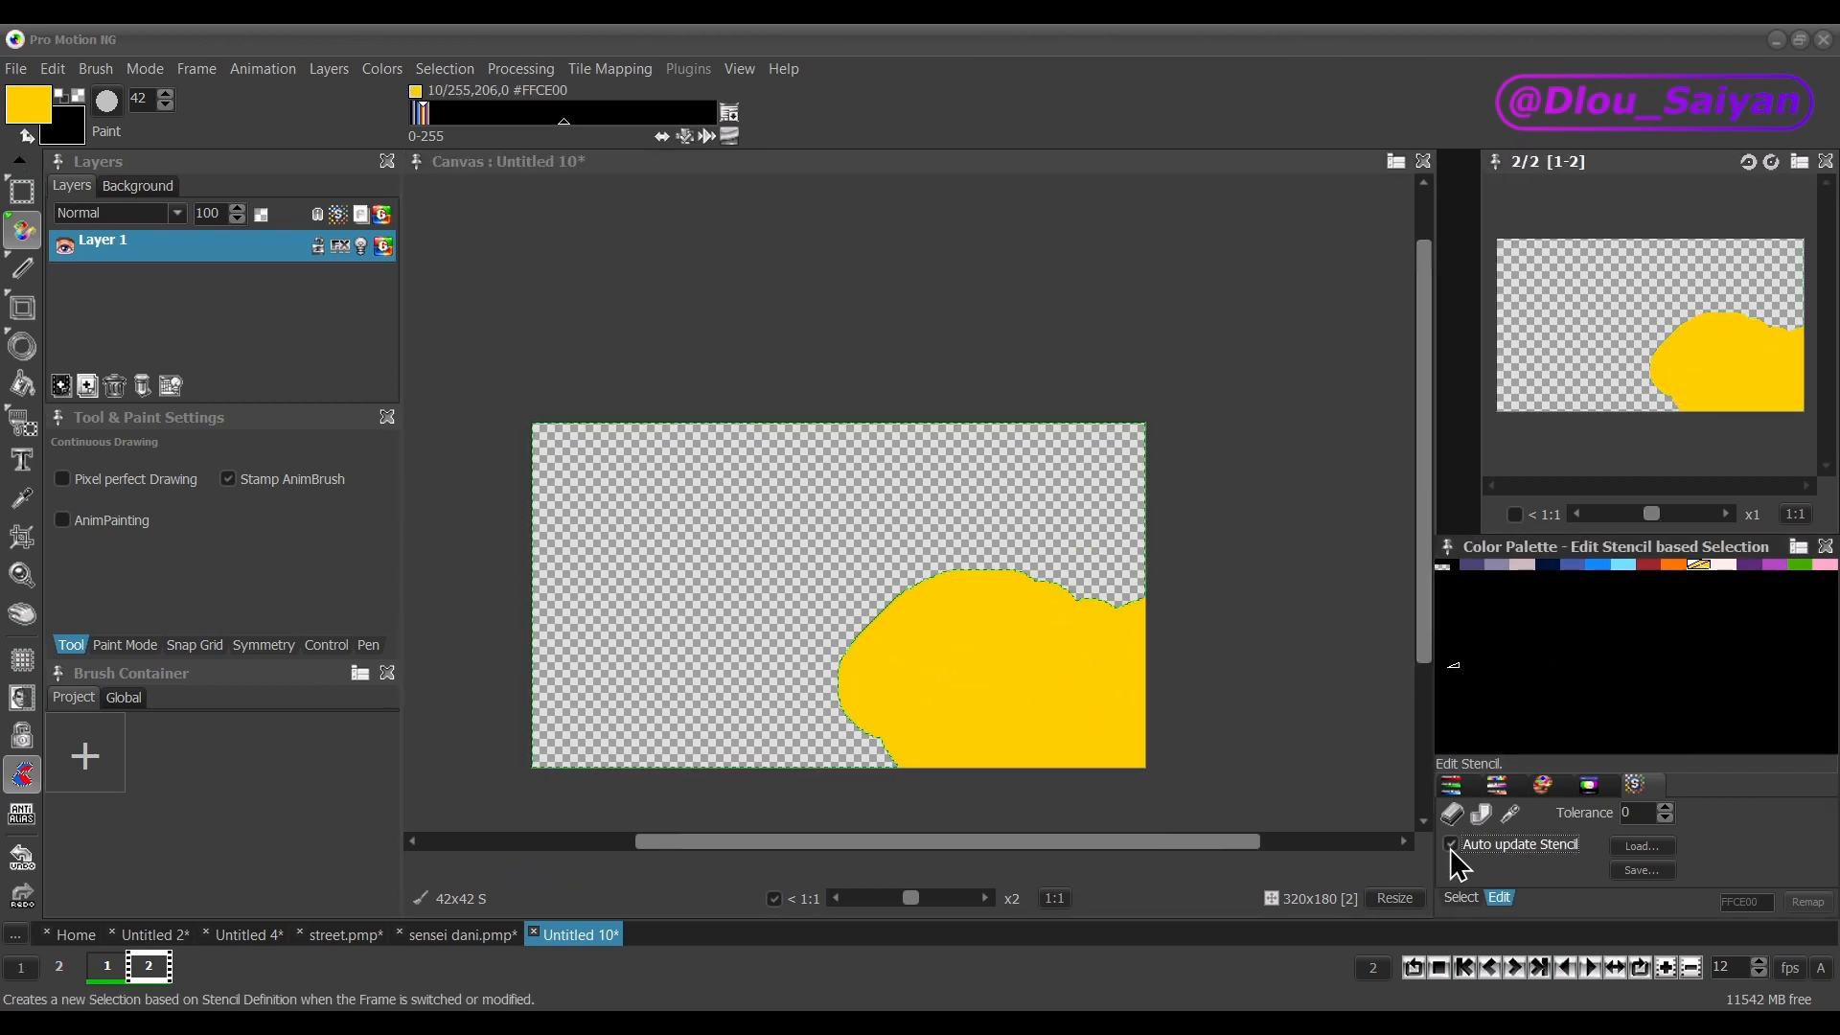
click(1451, 848)
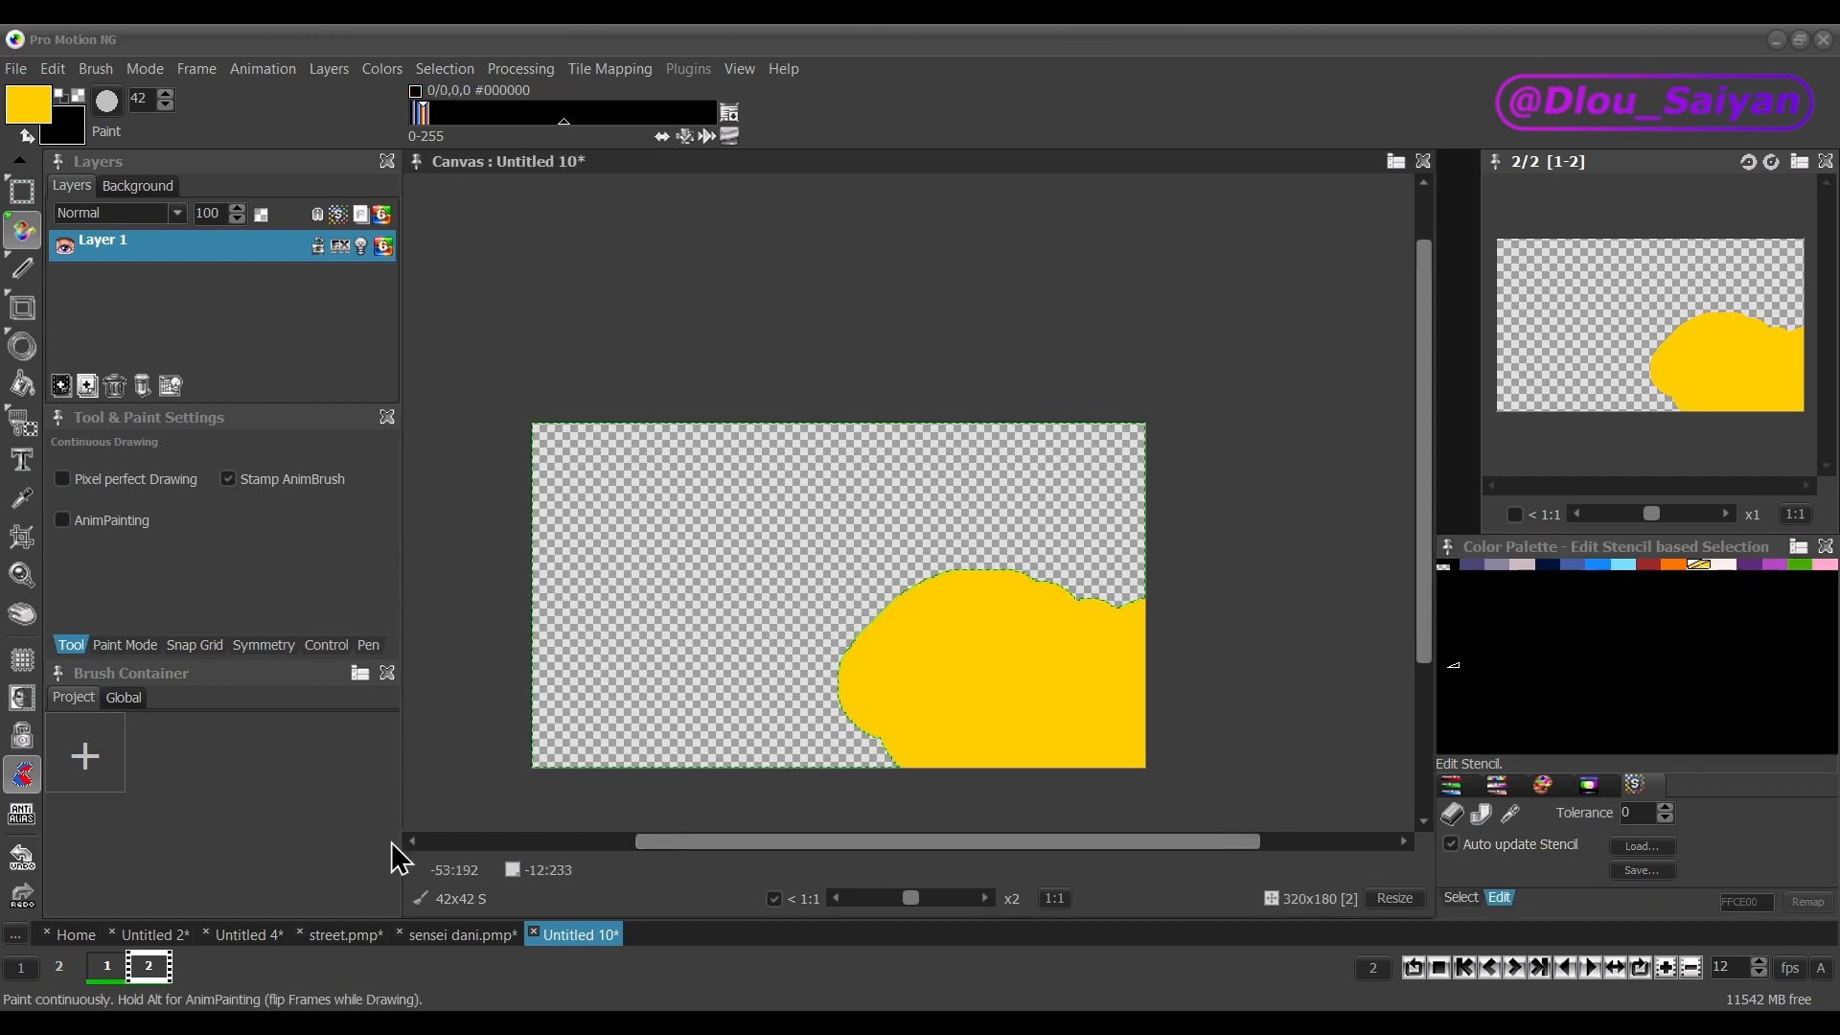
click(108, 966)
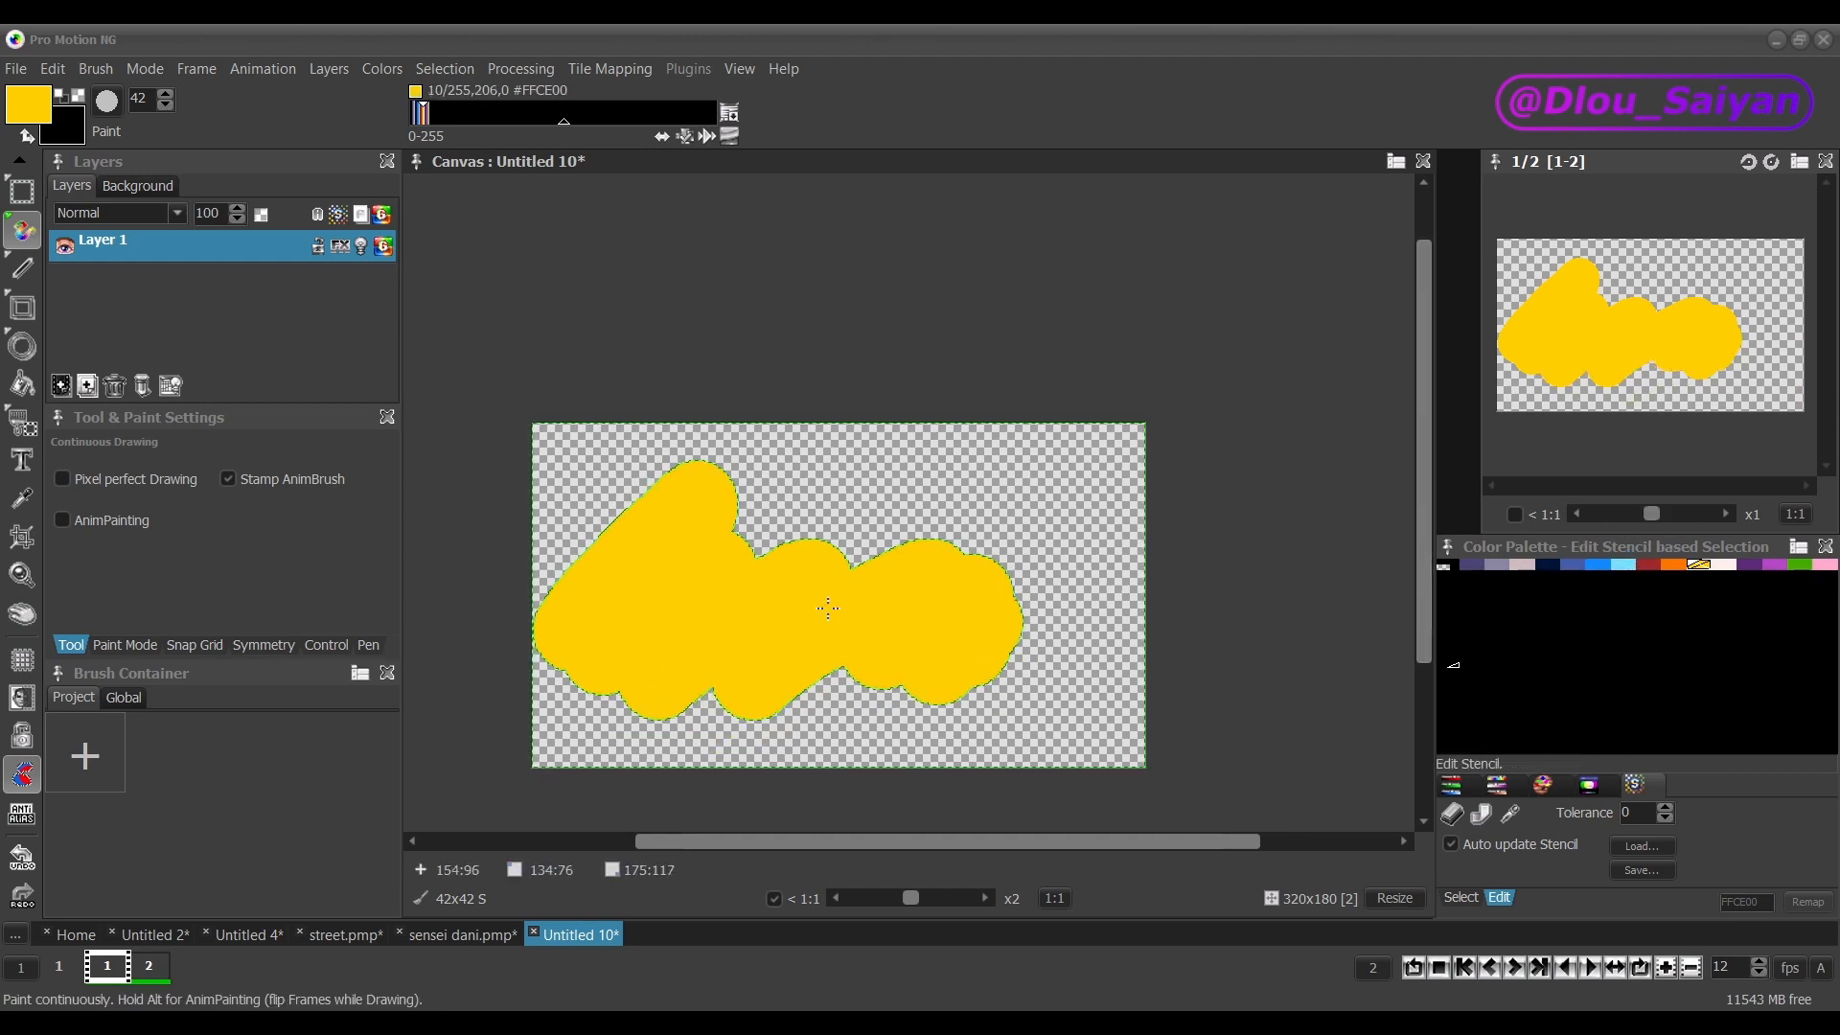
click(149, 966)
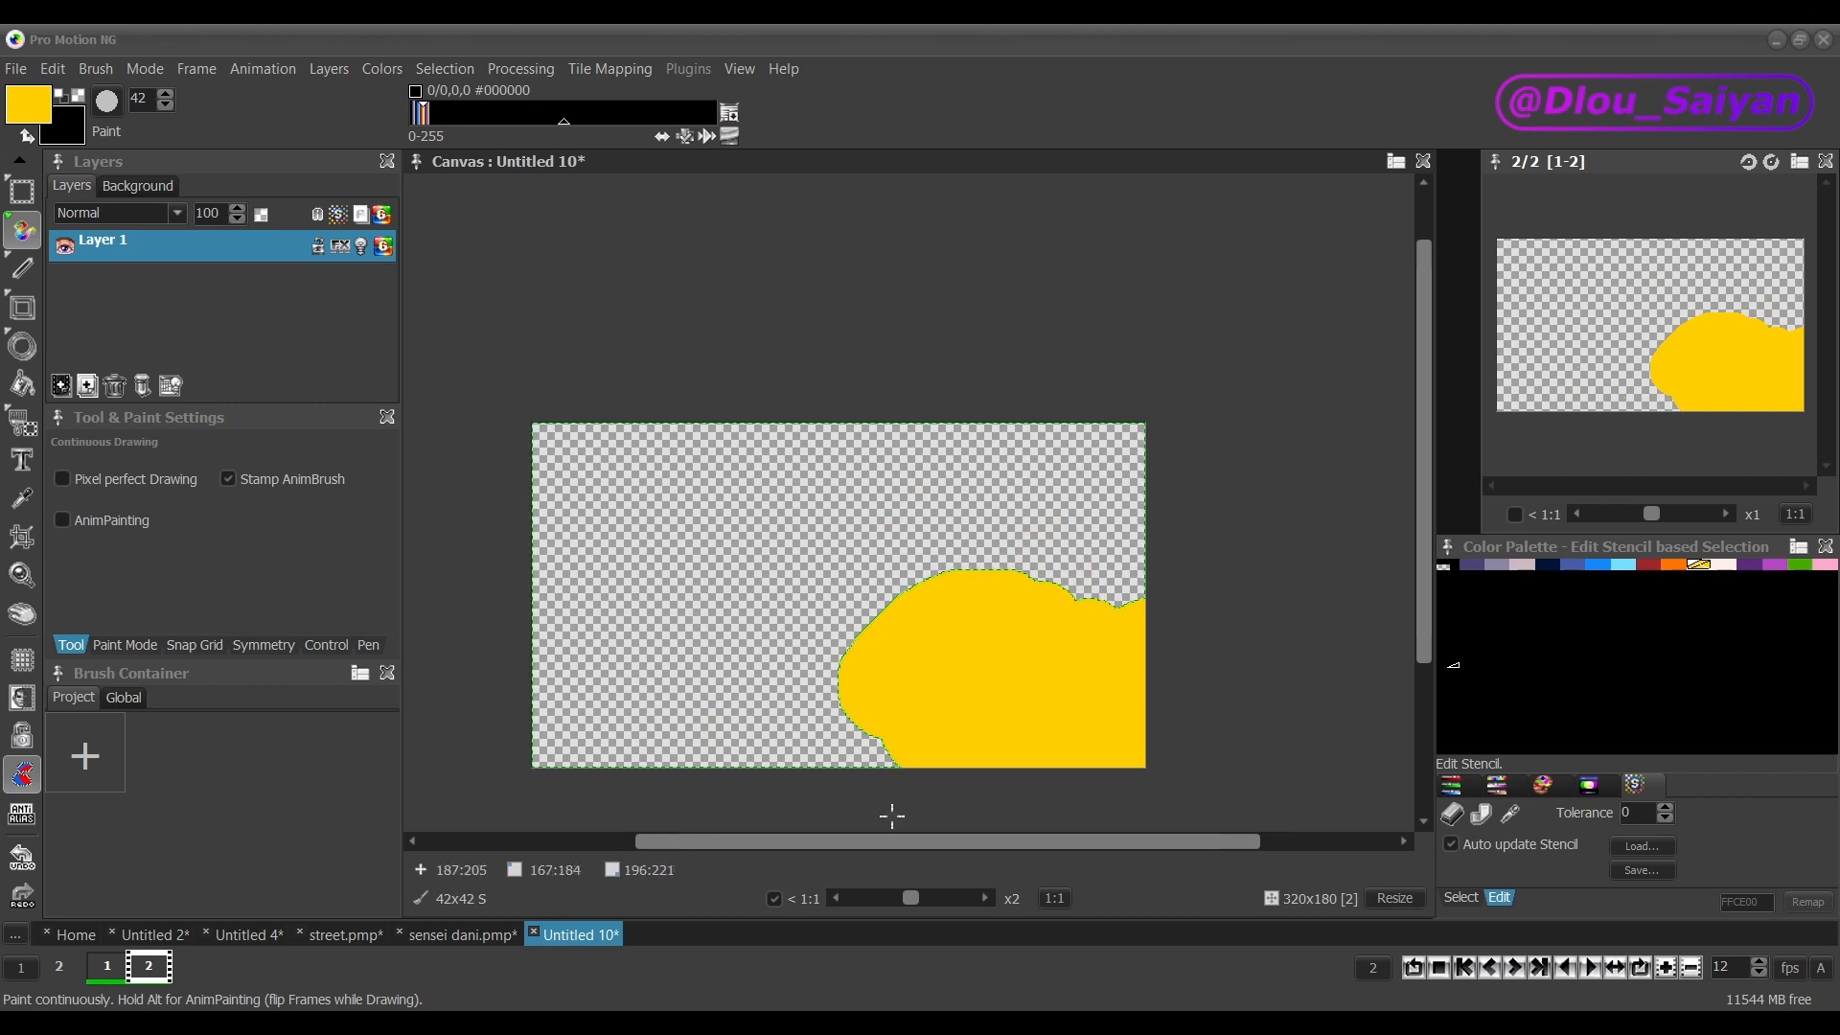
Turn off automatic stencil updating, add bright blue to the stencil and paint a blue band around frame 2's yellow shape.
click(1451, 845)
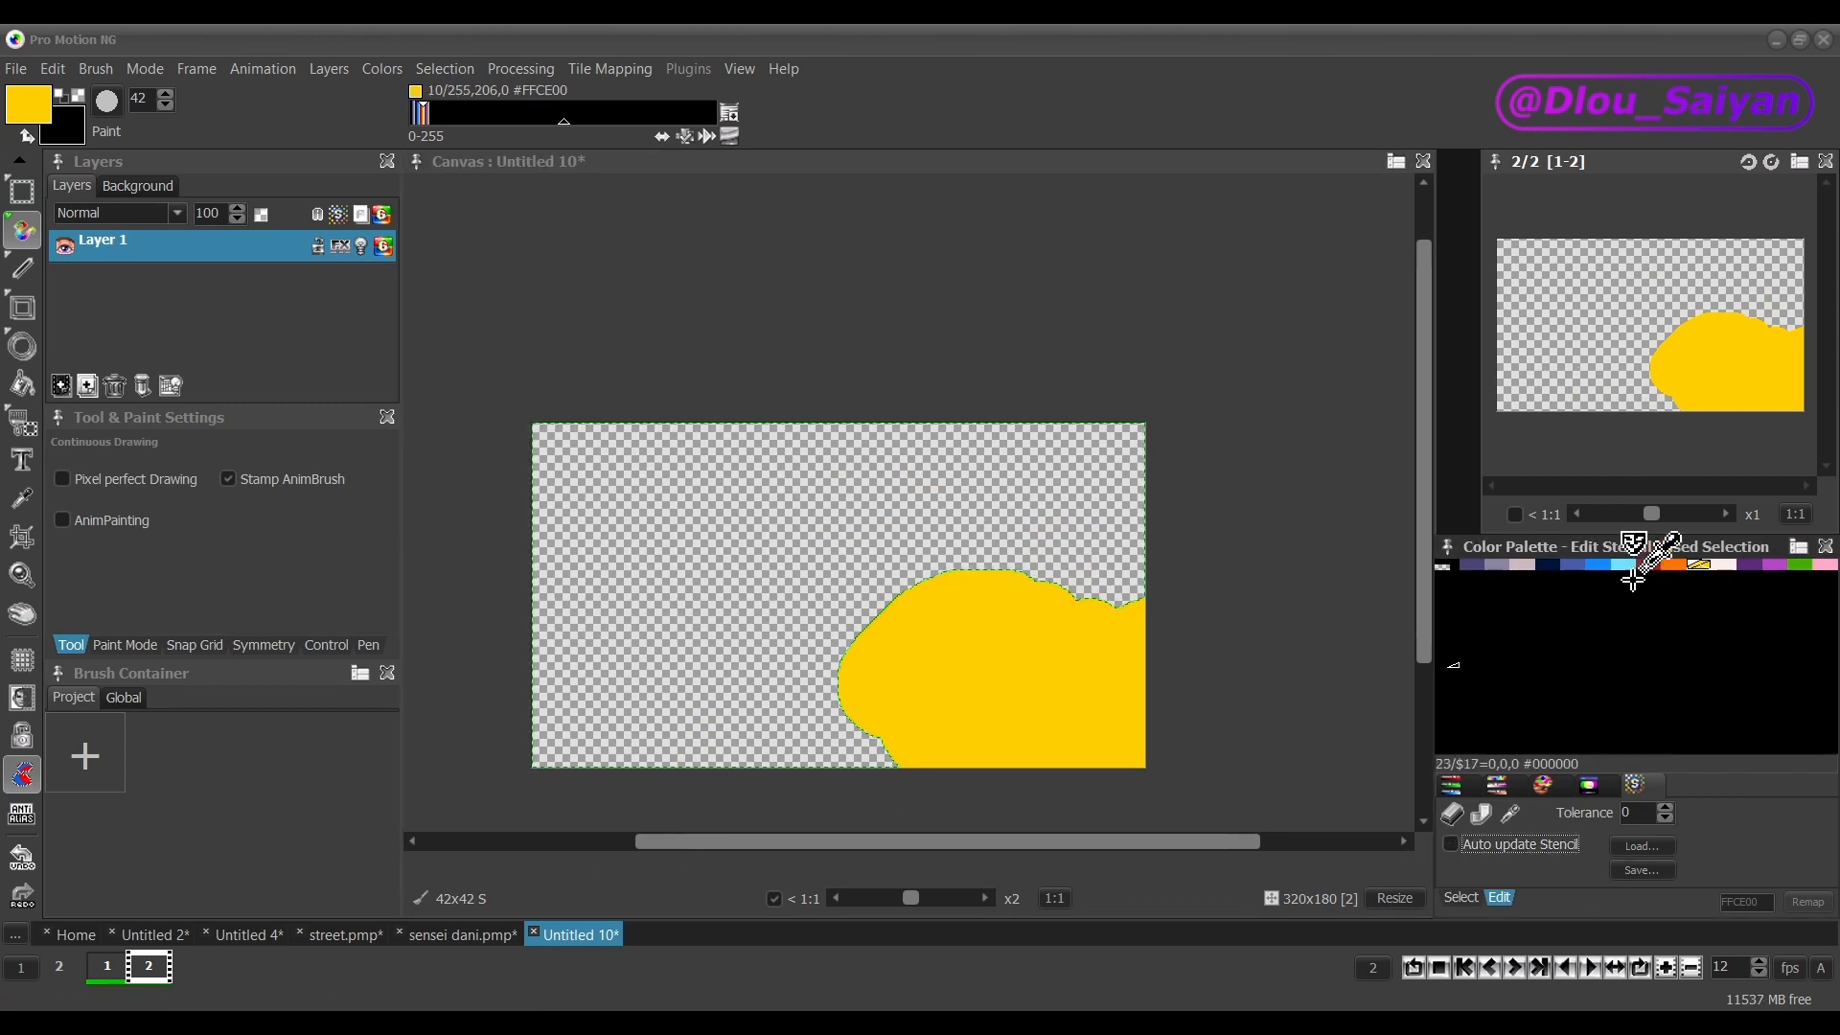
click(1597, 564)
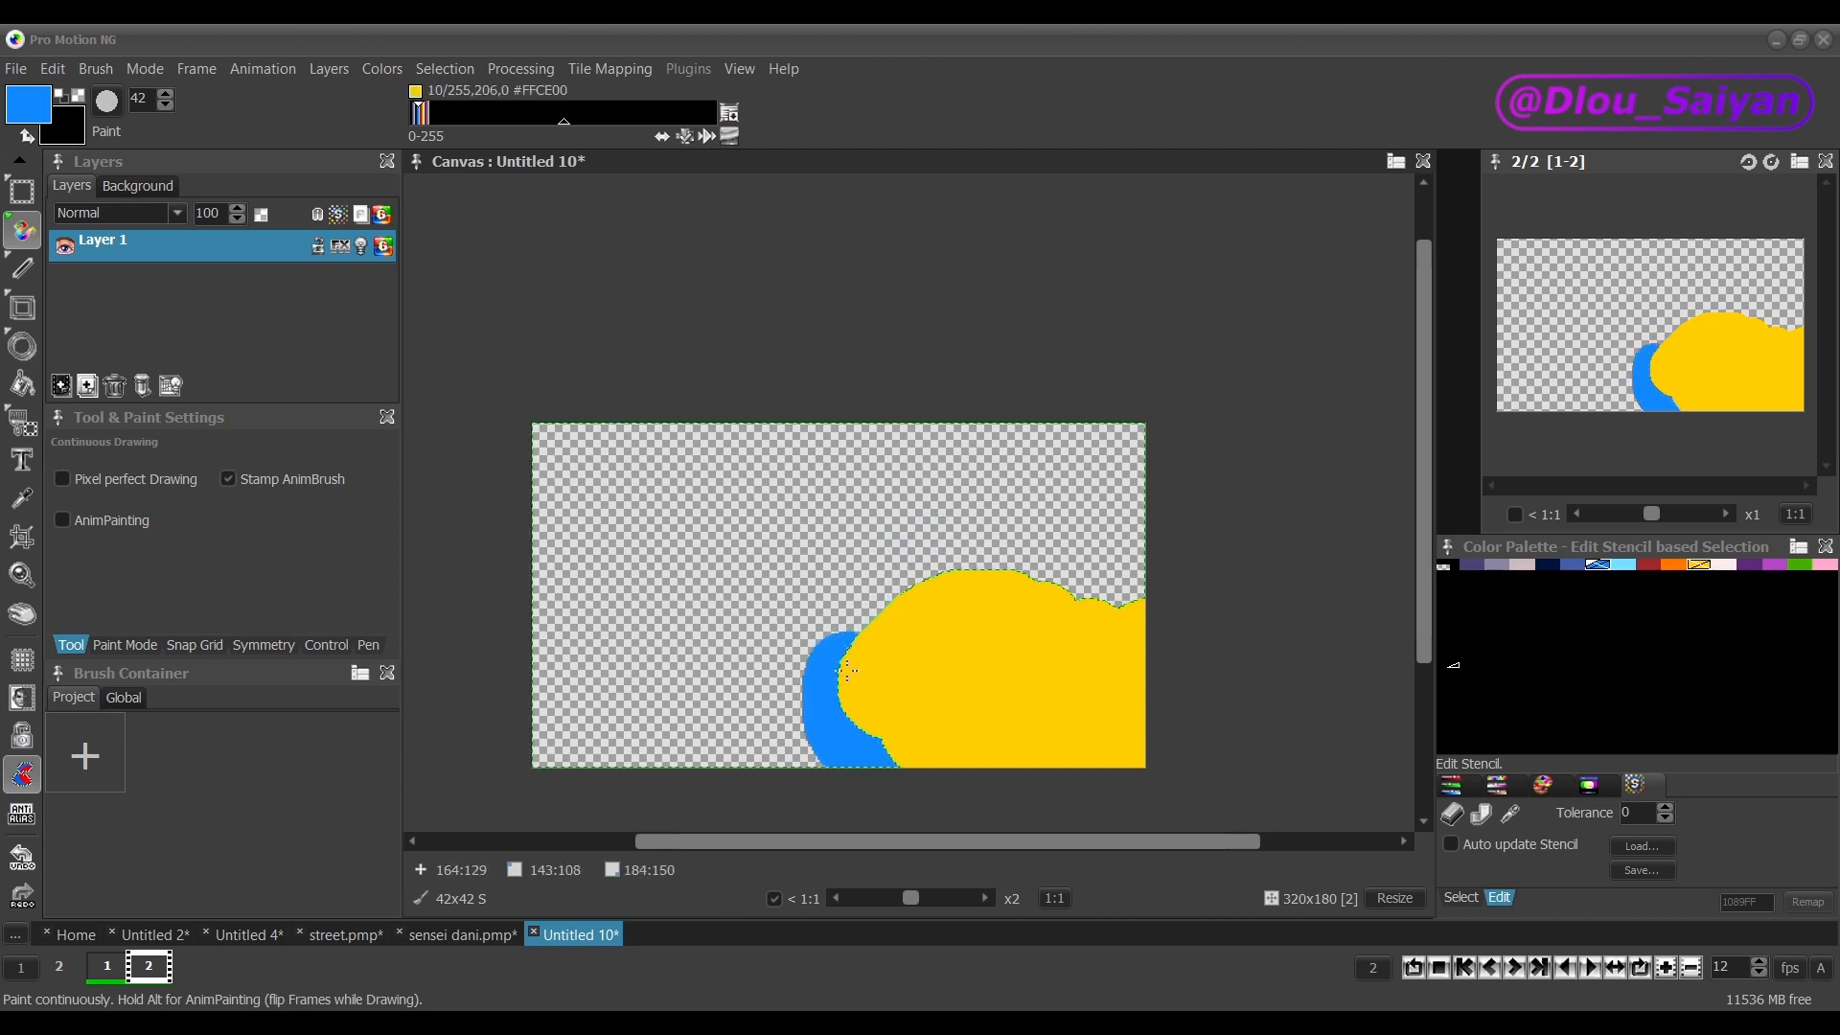
mouse_move(955, 589)
mouse_down()
mouse_move(1173, 591)
mouse_move(974, 569)
mouse_move(842, 672)
mouse_up()
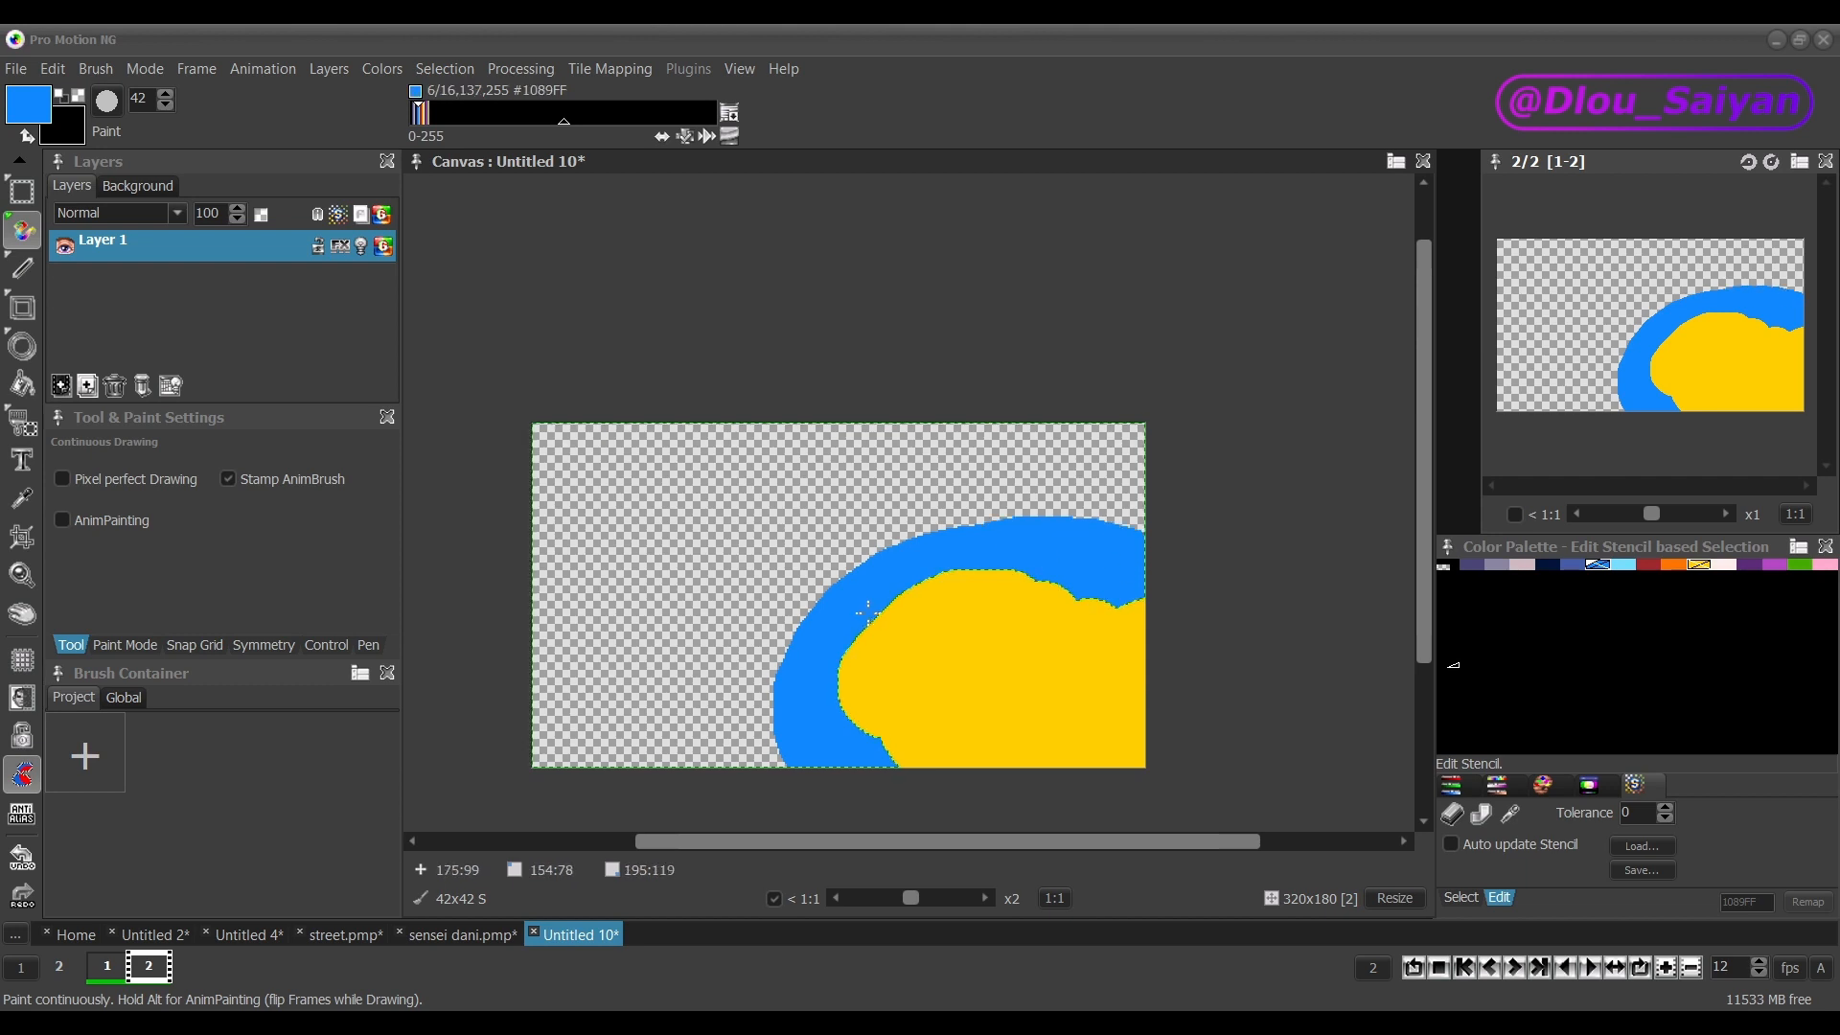
Paint broad blue strokes across frame 1's yellow shape and turn automatic stencil updating back on.
click(110, 968)
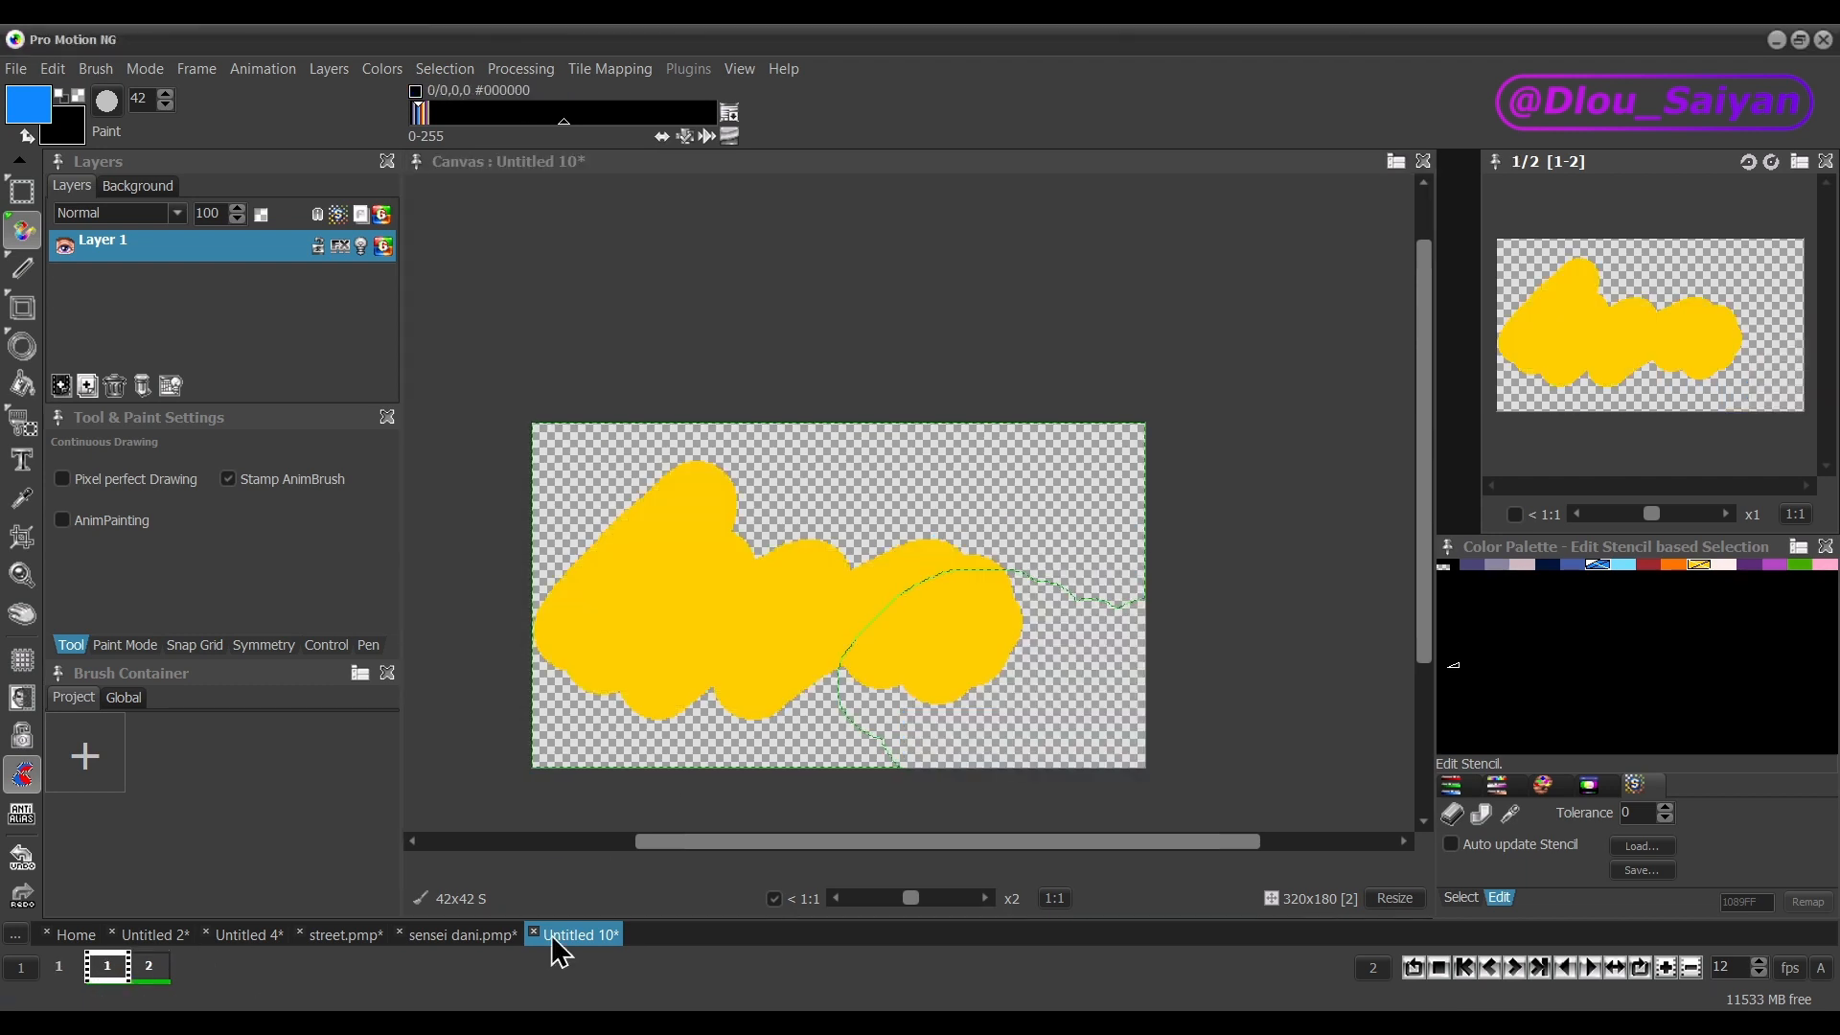
click(870, 751)
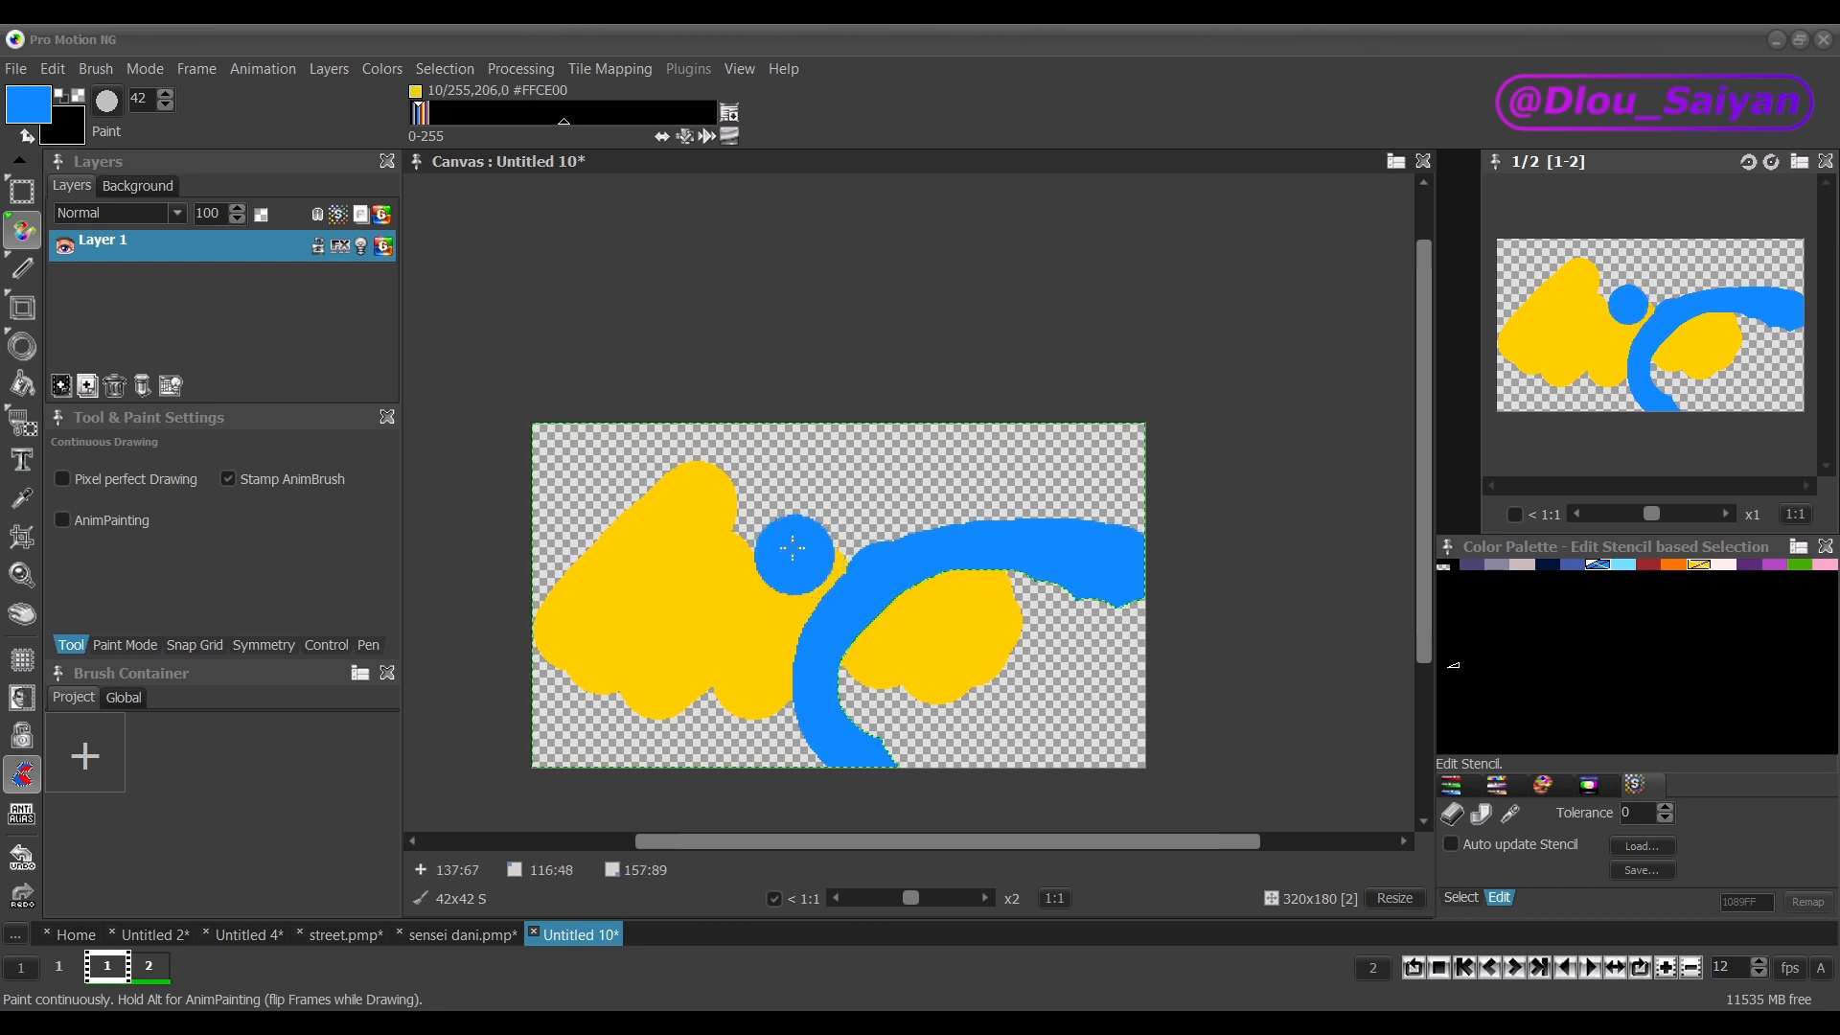
mouse_move(819, 762)
mouse_down()
mouse_move(763, 620)
mouse_move(834, 516)
mouse_move(757, 714)
mouse_move(864, 570)
mouse_move(772, 613)
mouse_move(793, 514)
mouse_up()
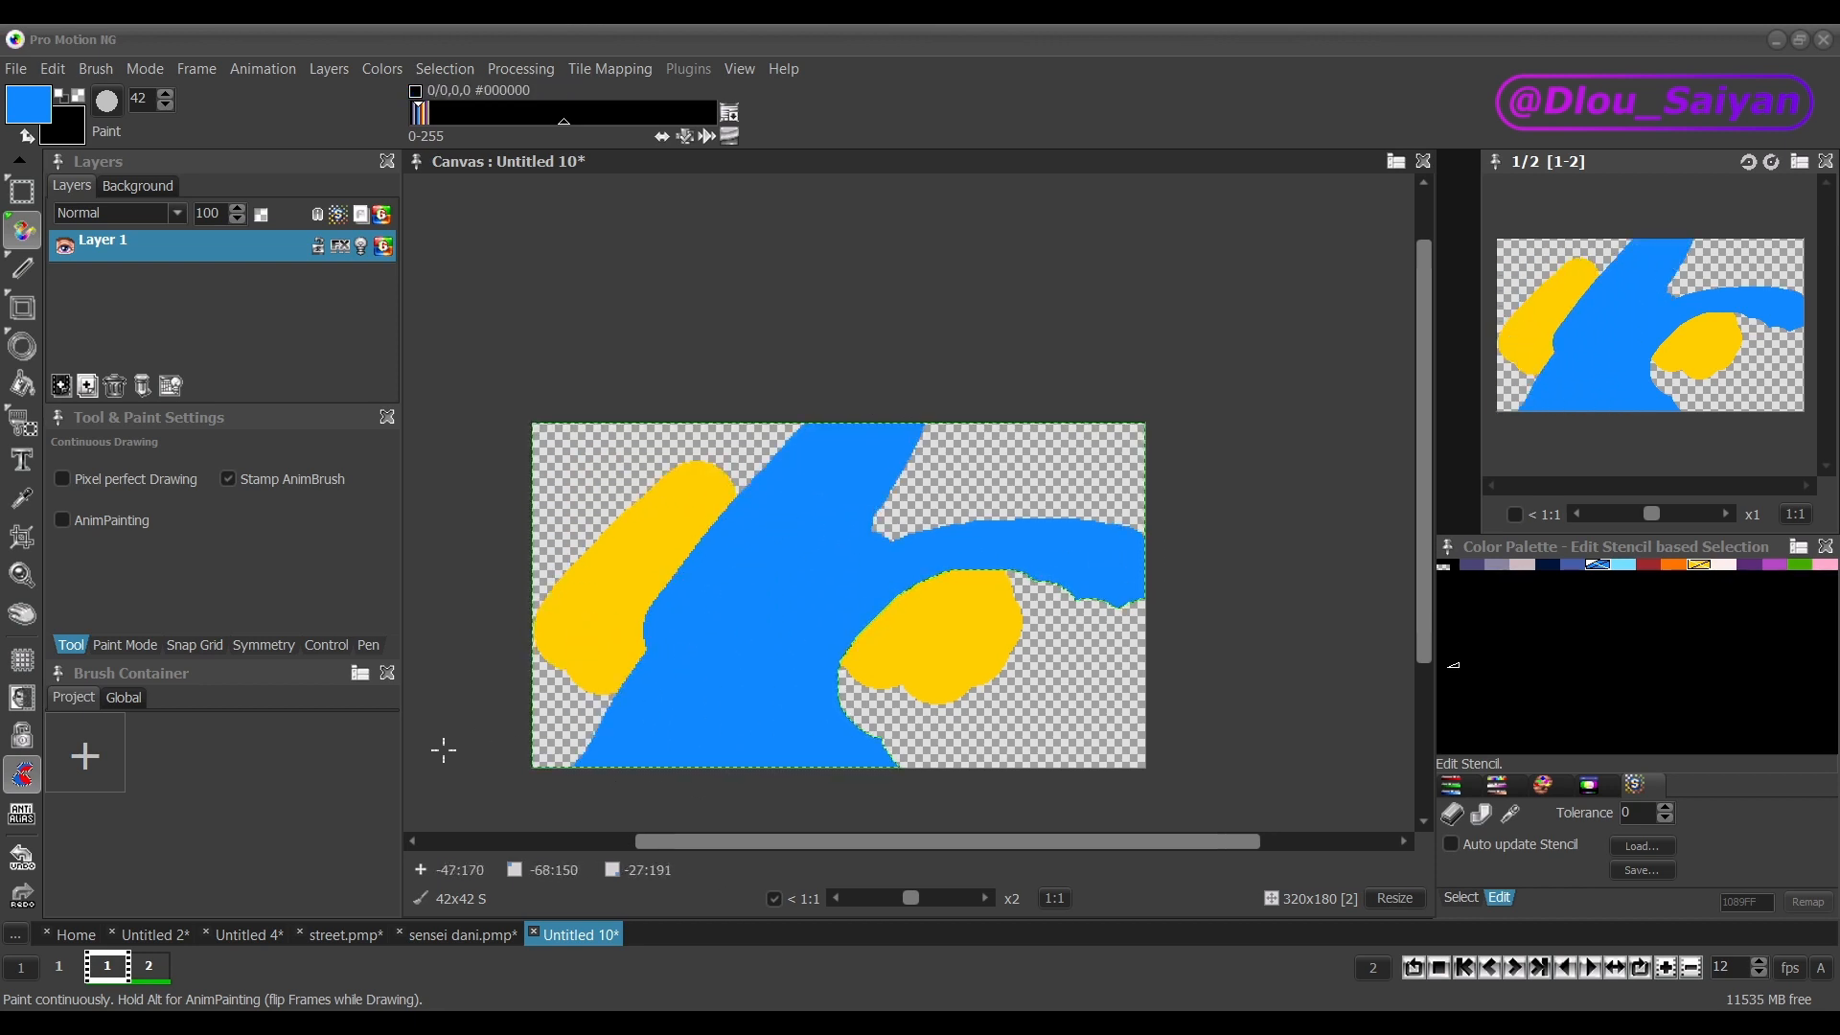
click(1452, 845)
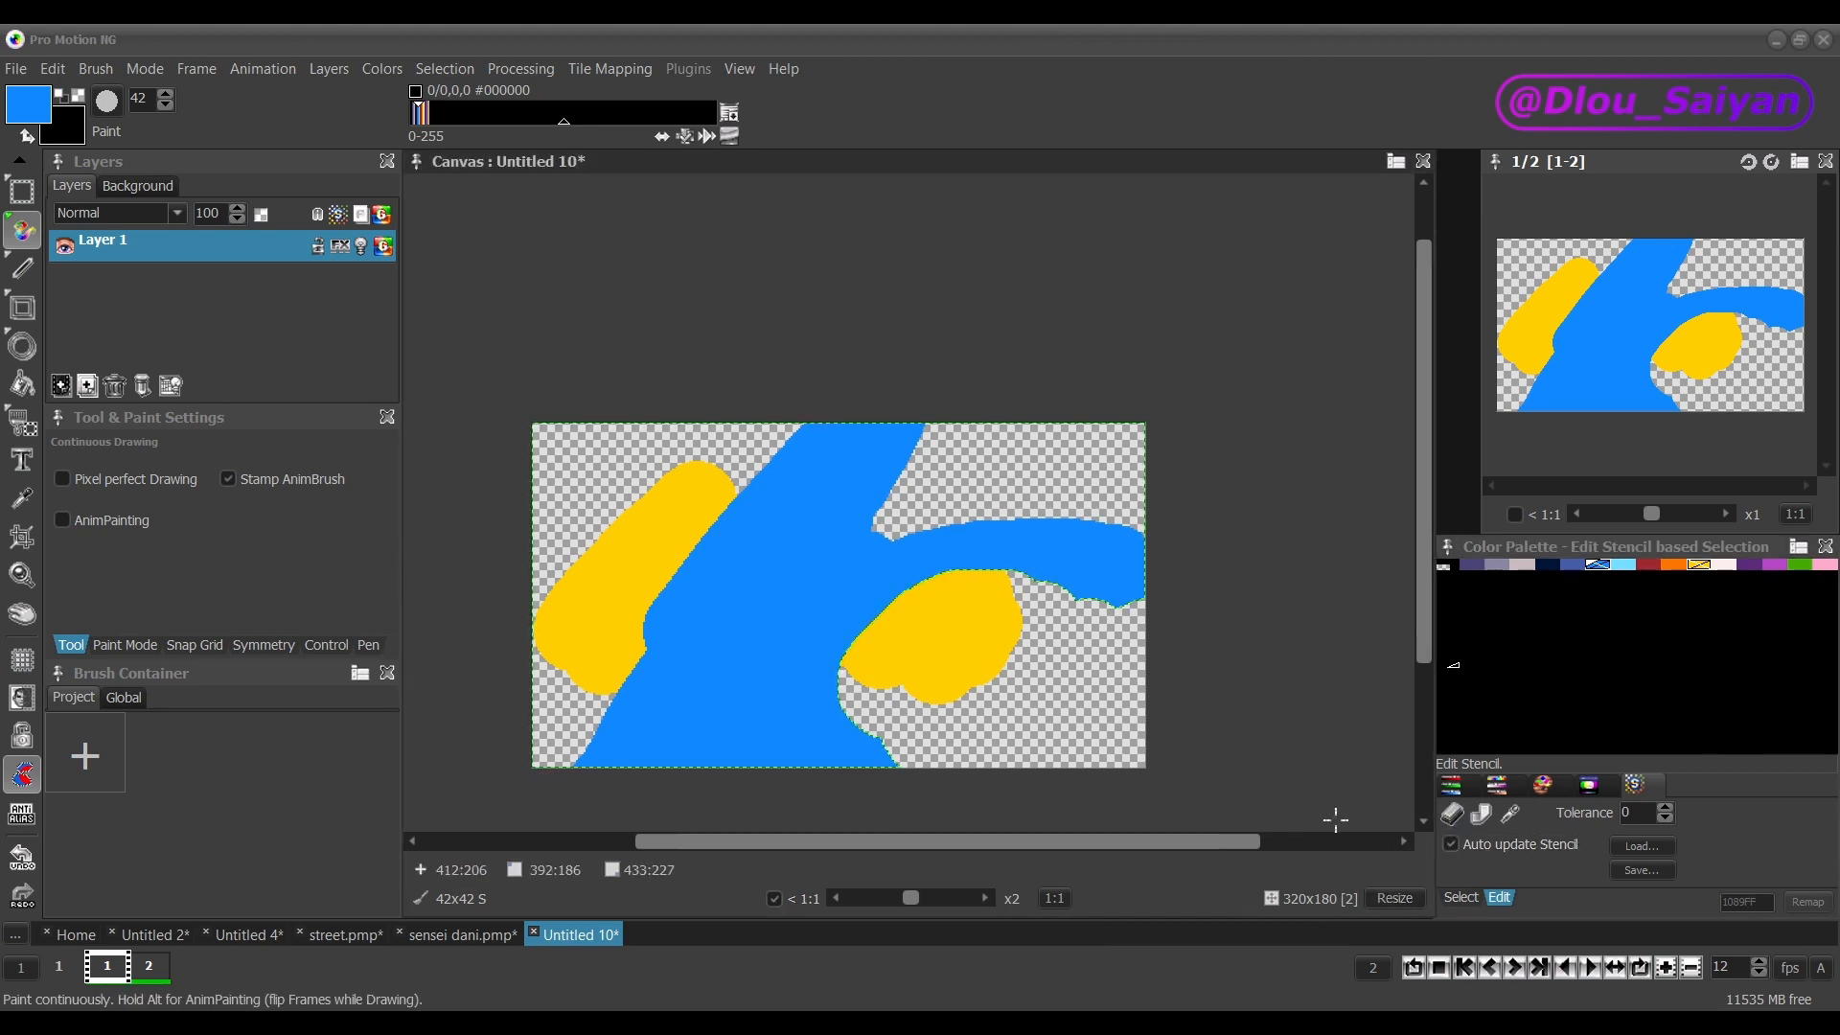
Clear all colors from the stencil and add only the palette's orange.
click(1650, 816)
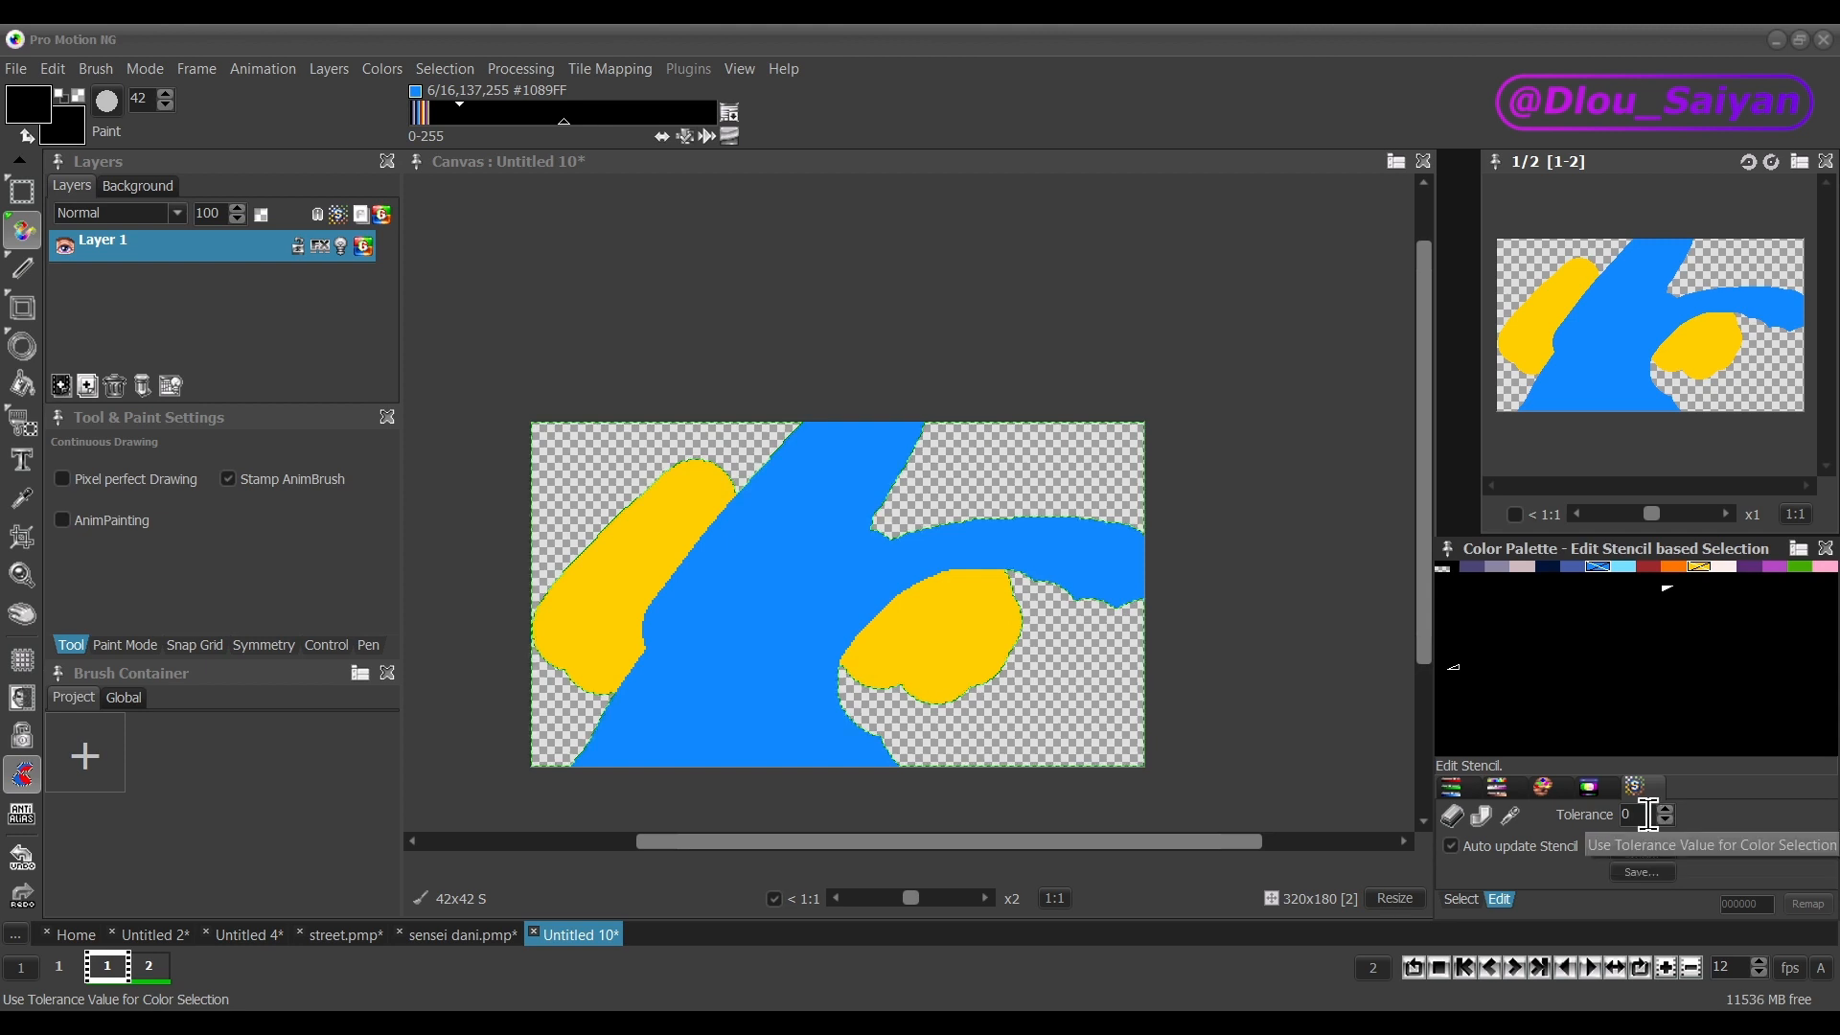
click(1672, 566)
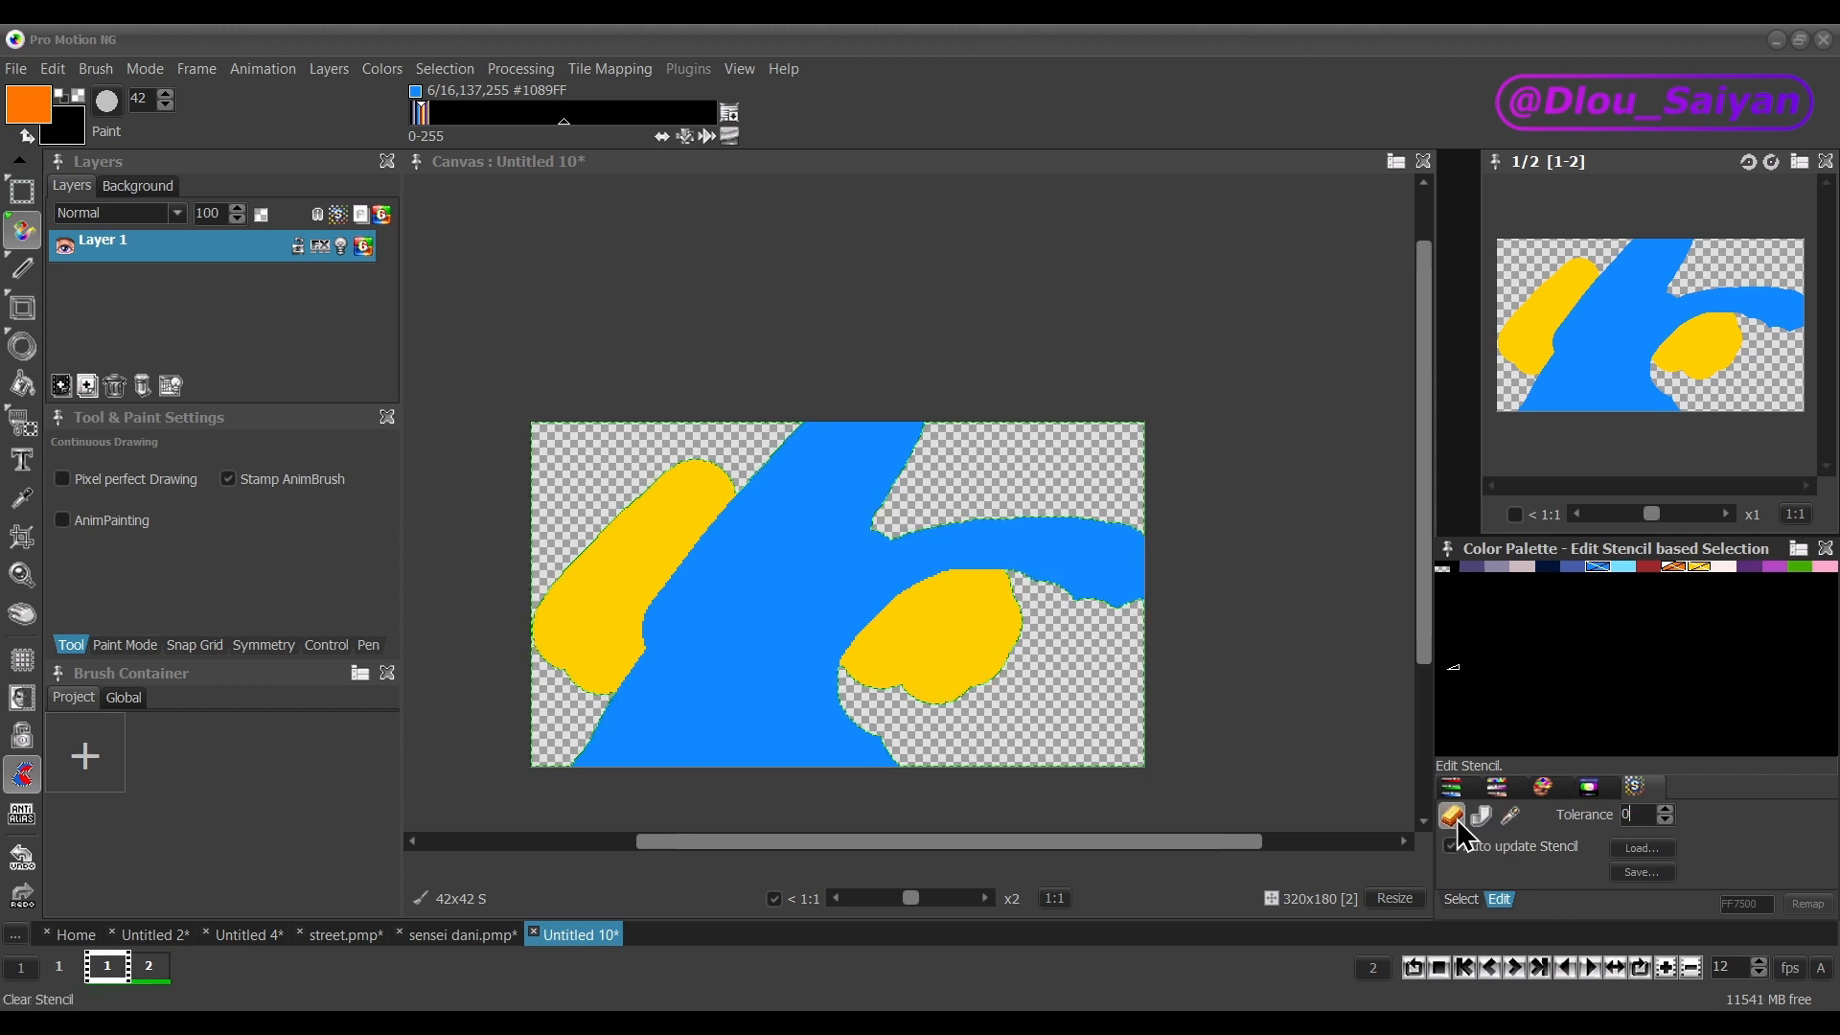
click(1454, 816)
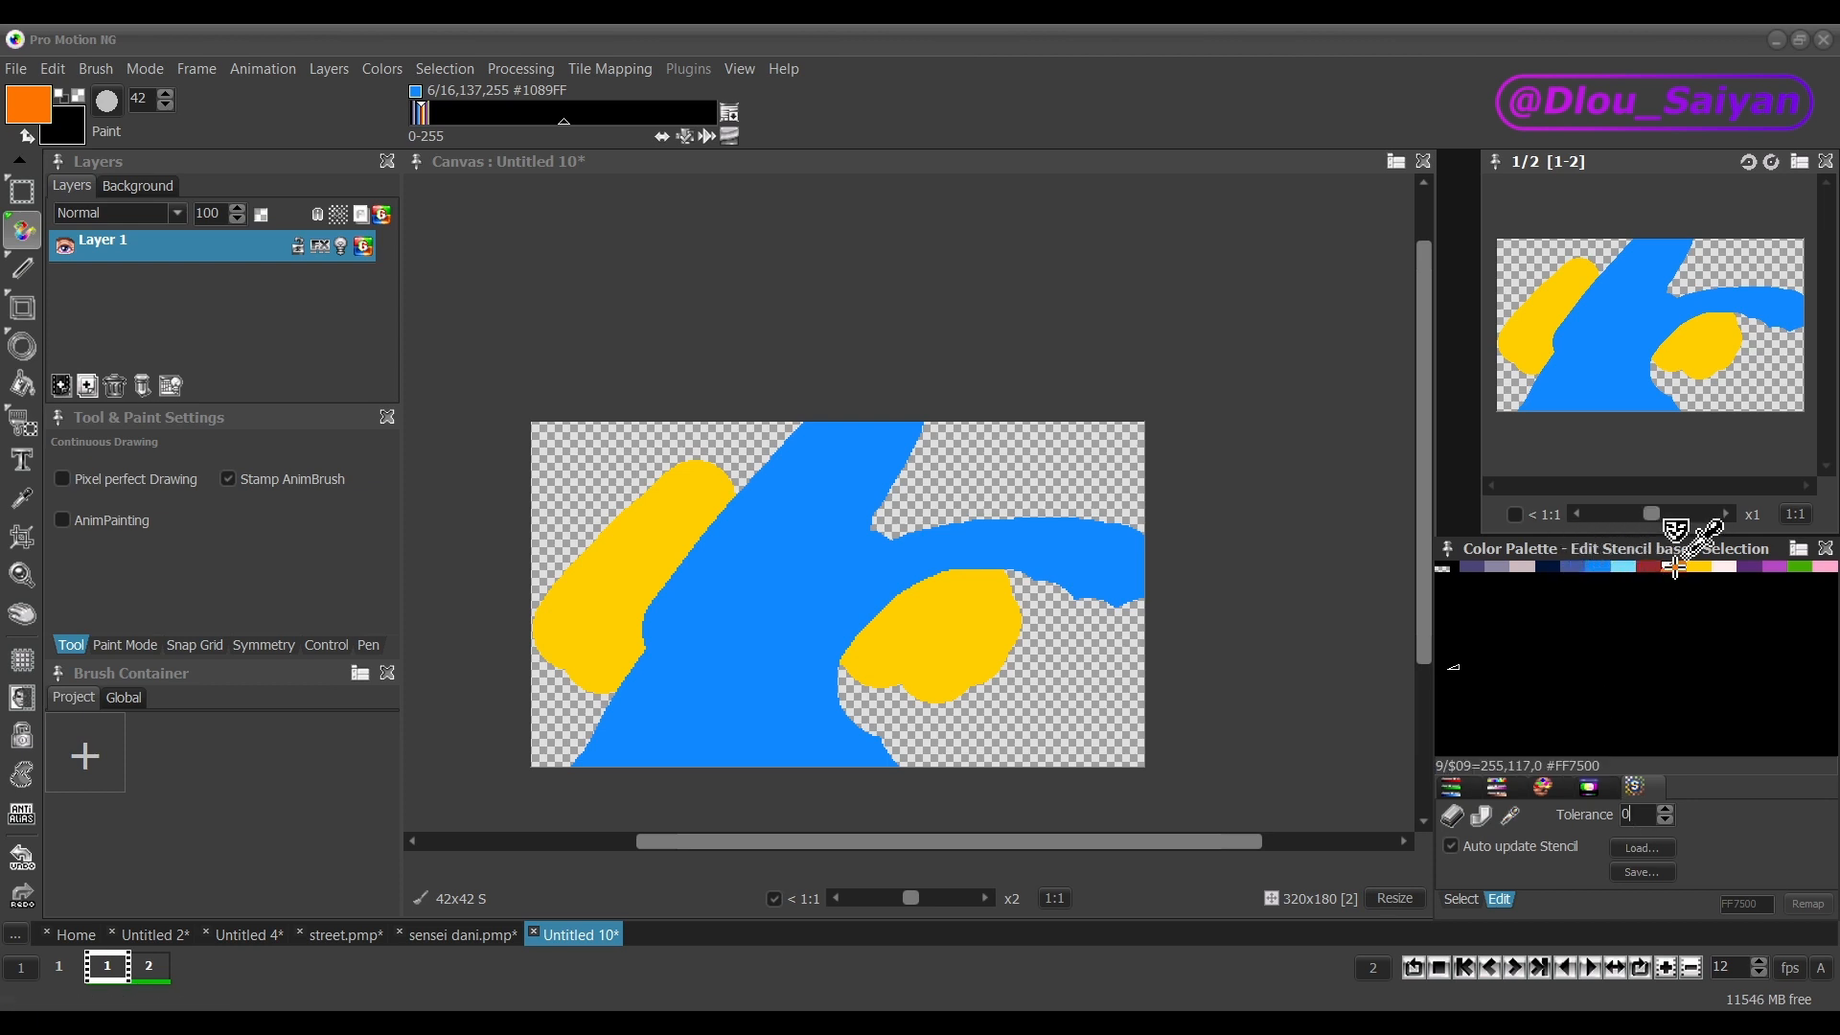
click(1675, 566)
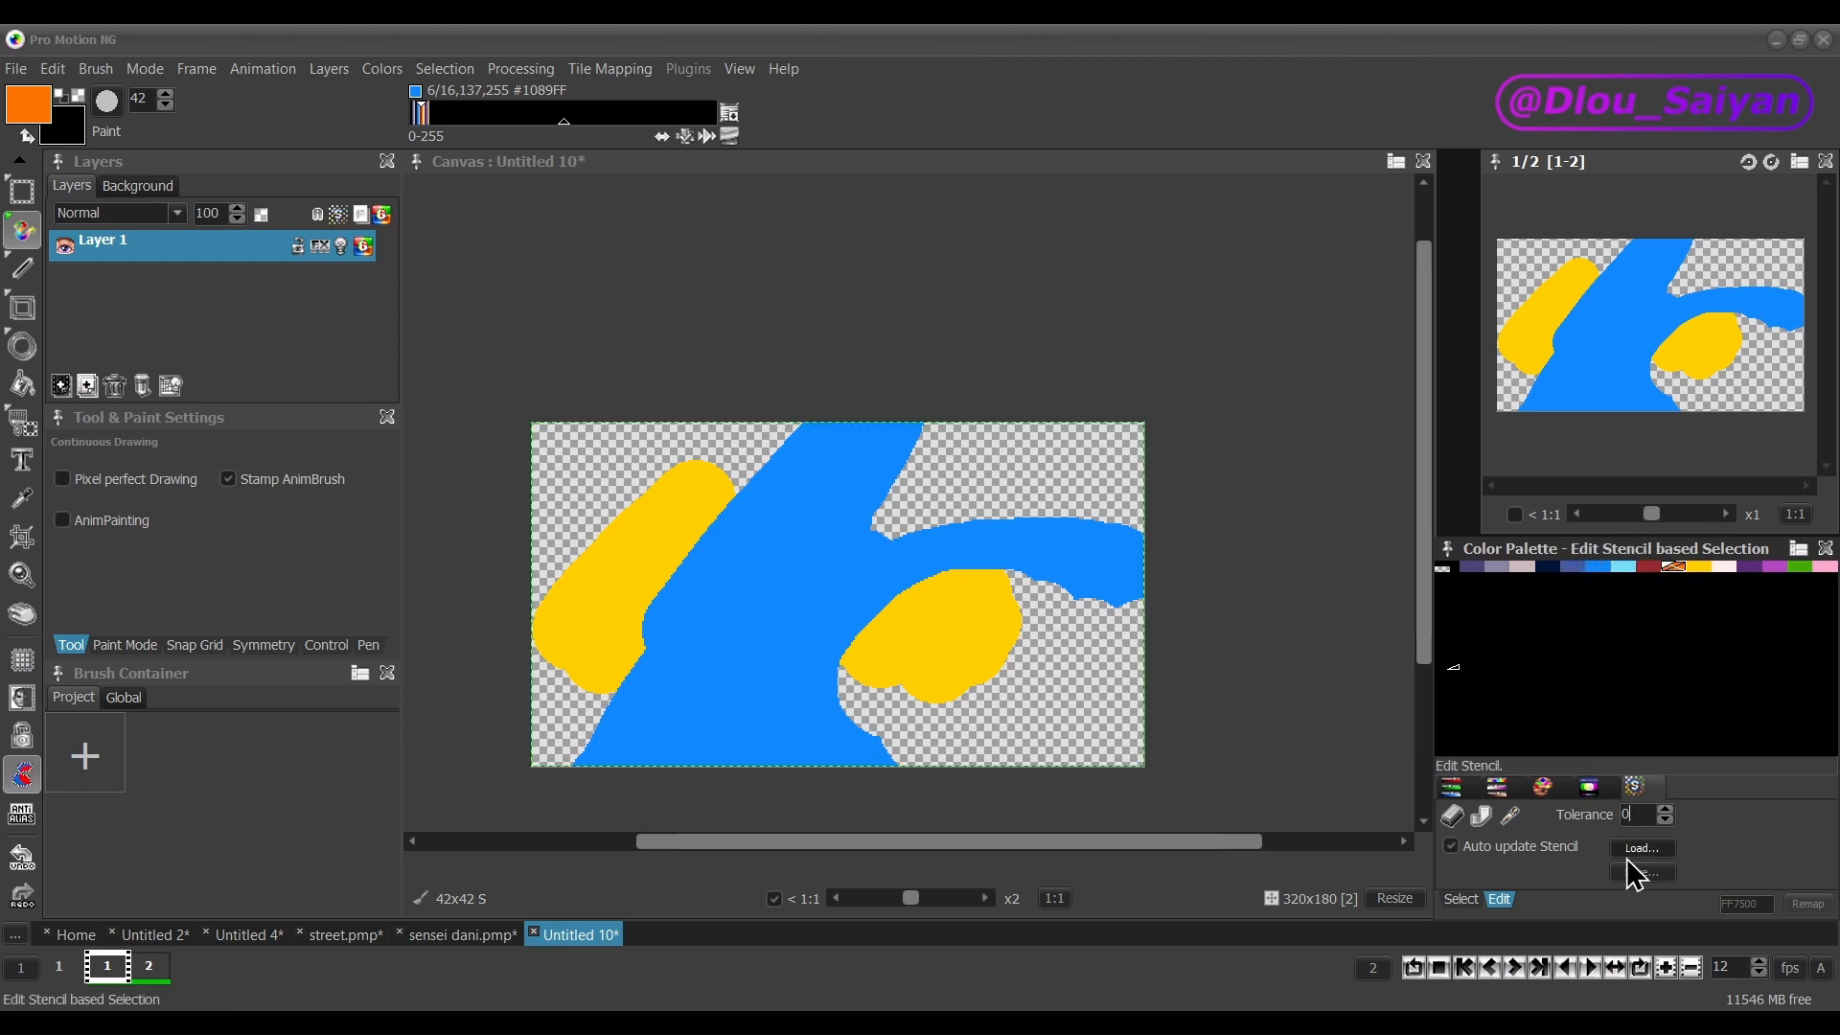
Set the stencil tolerance to 43 and try it on the orange and on a mid green in the Untitled 4 project.
click(1665, 812)
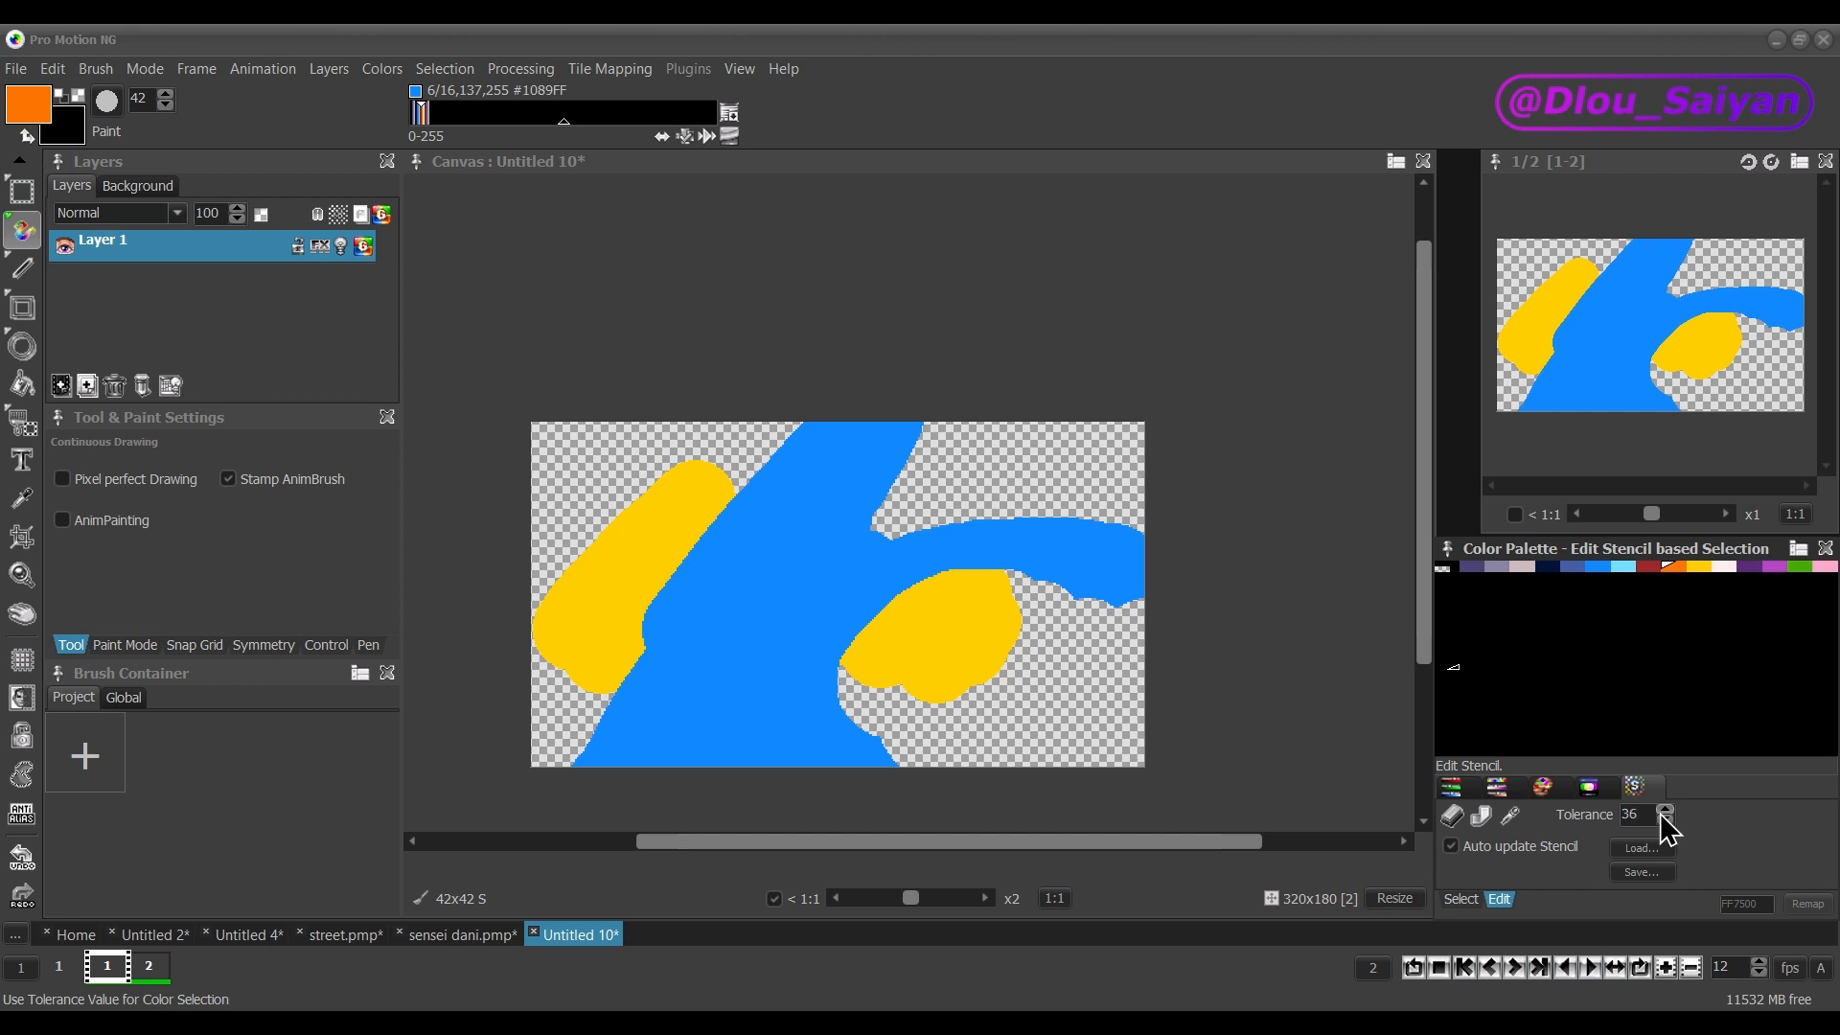
click(1661, 812)
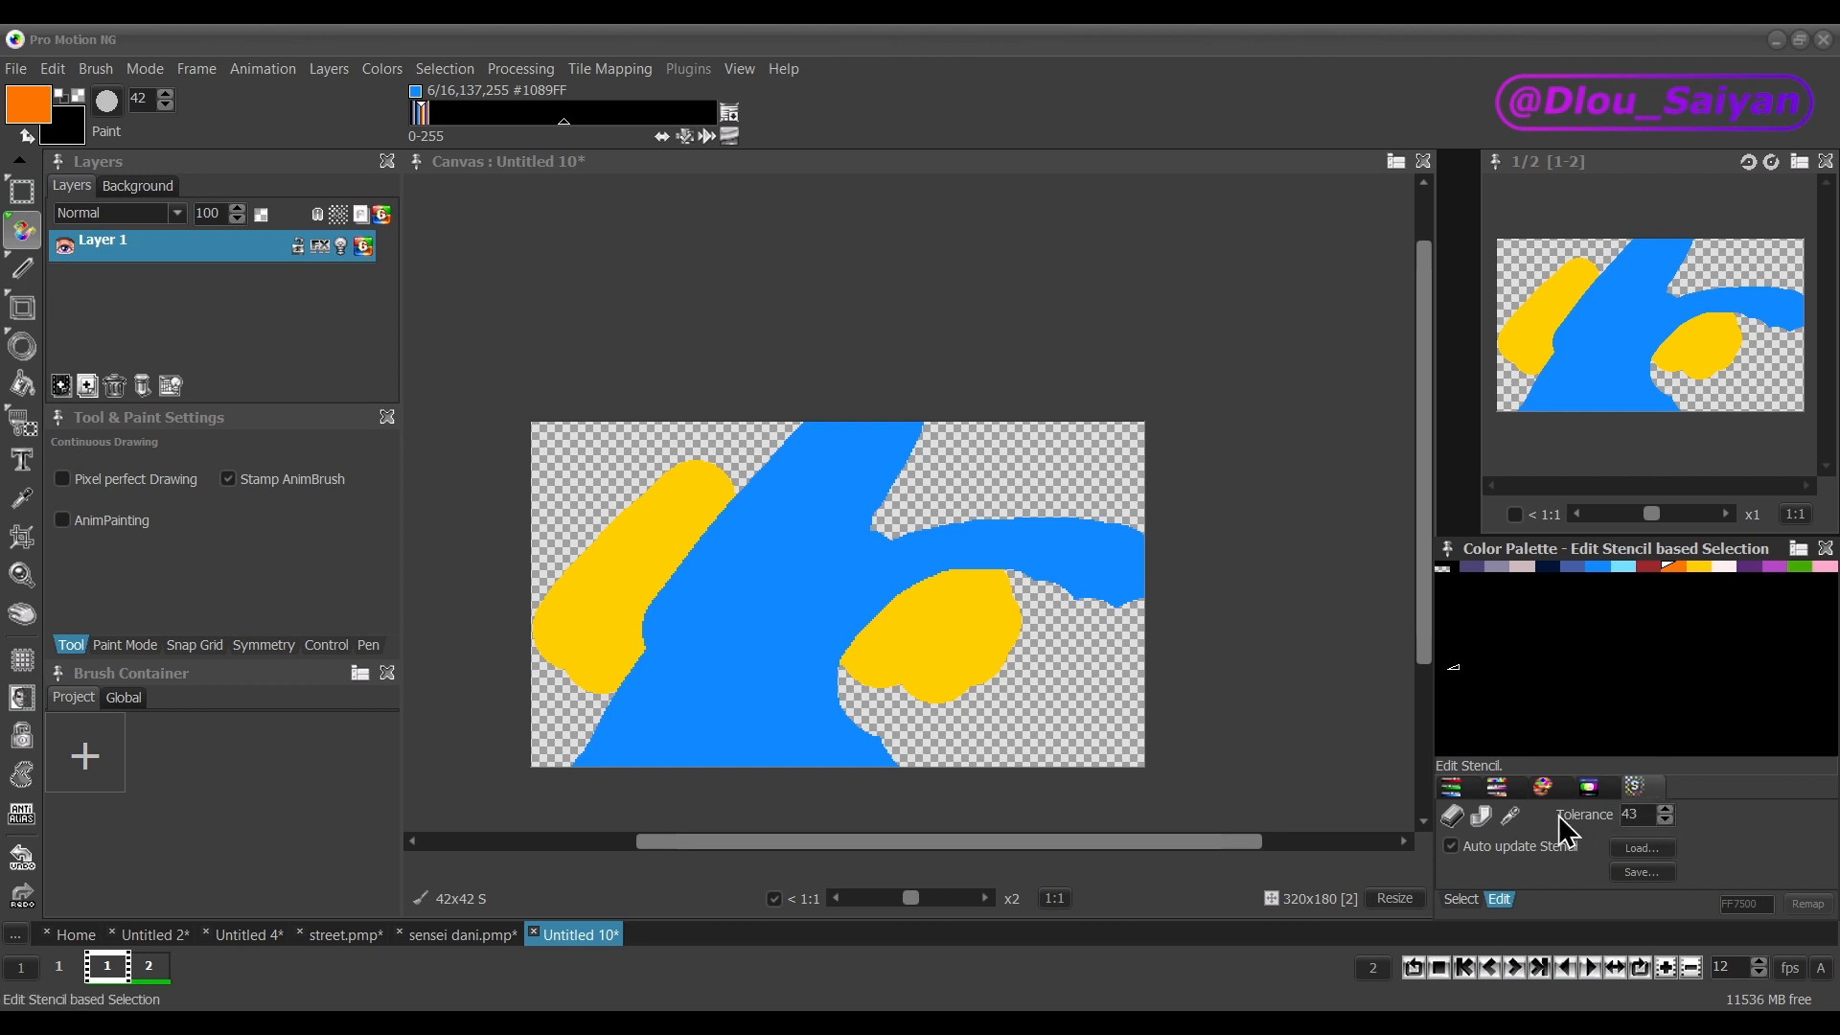
click(1677, 566)
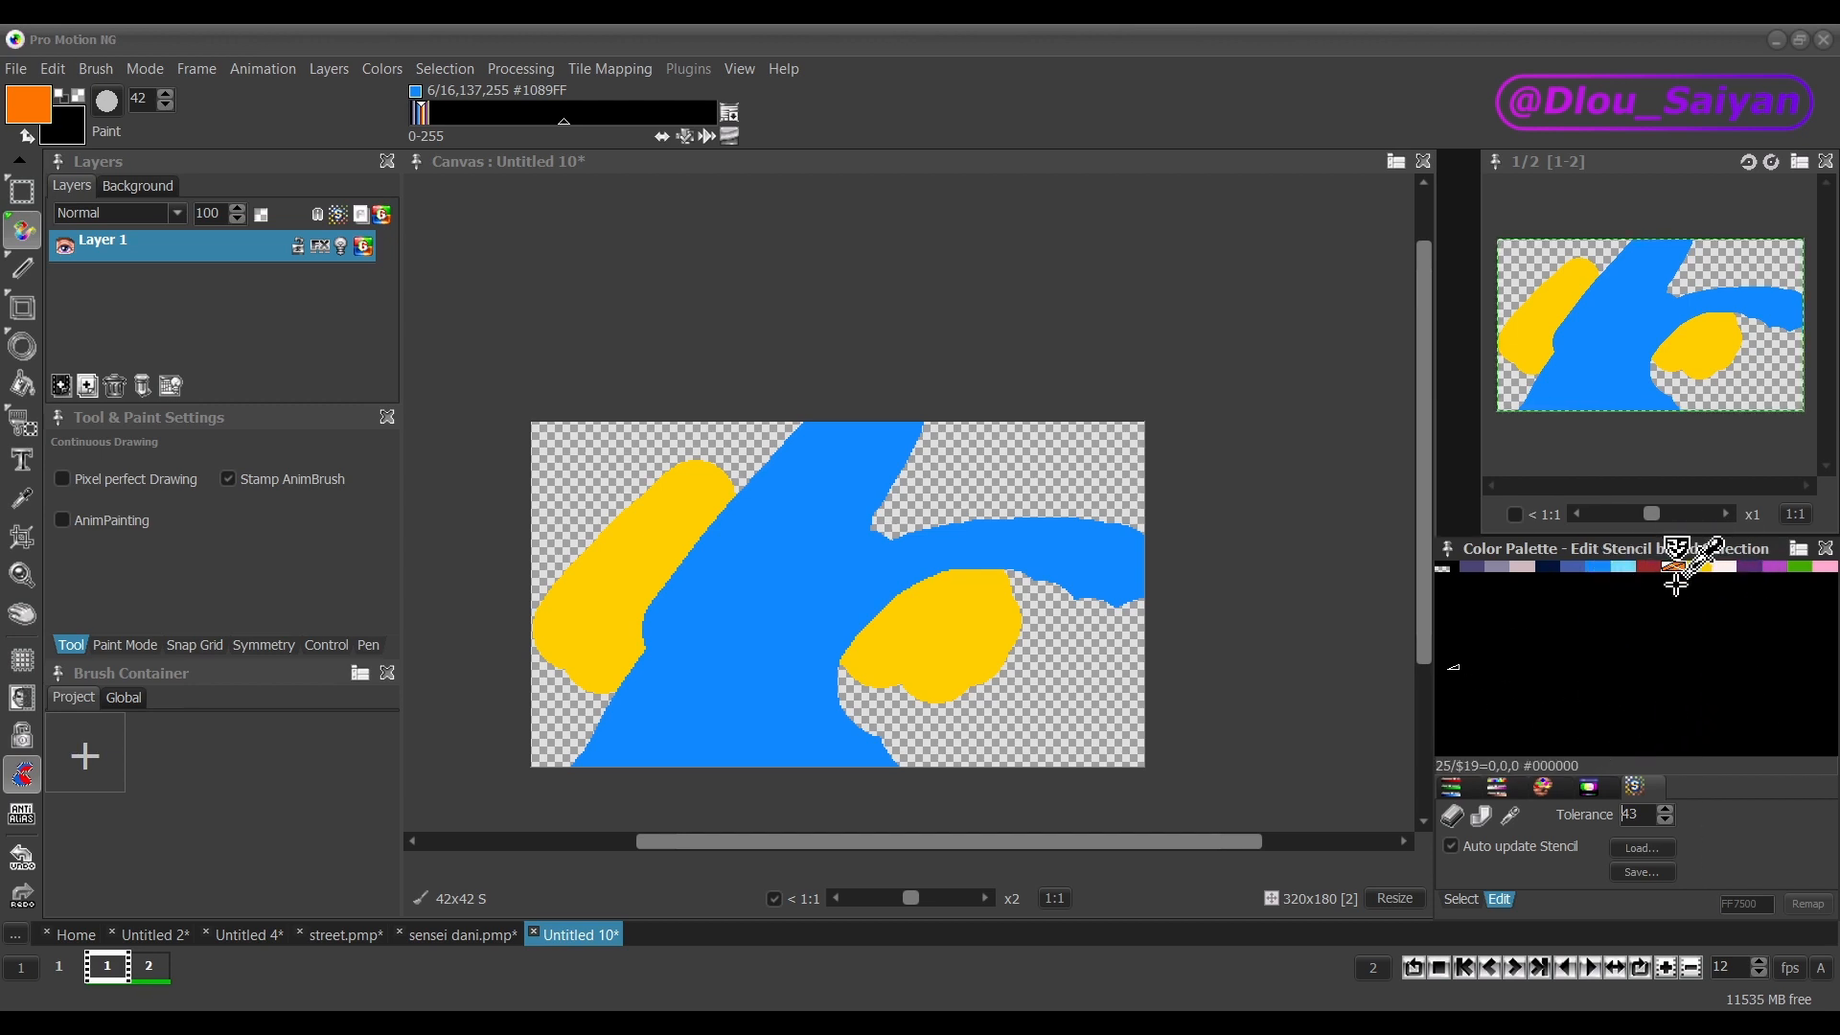
click(243, 937)
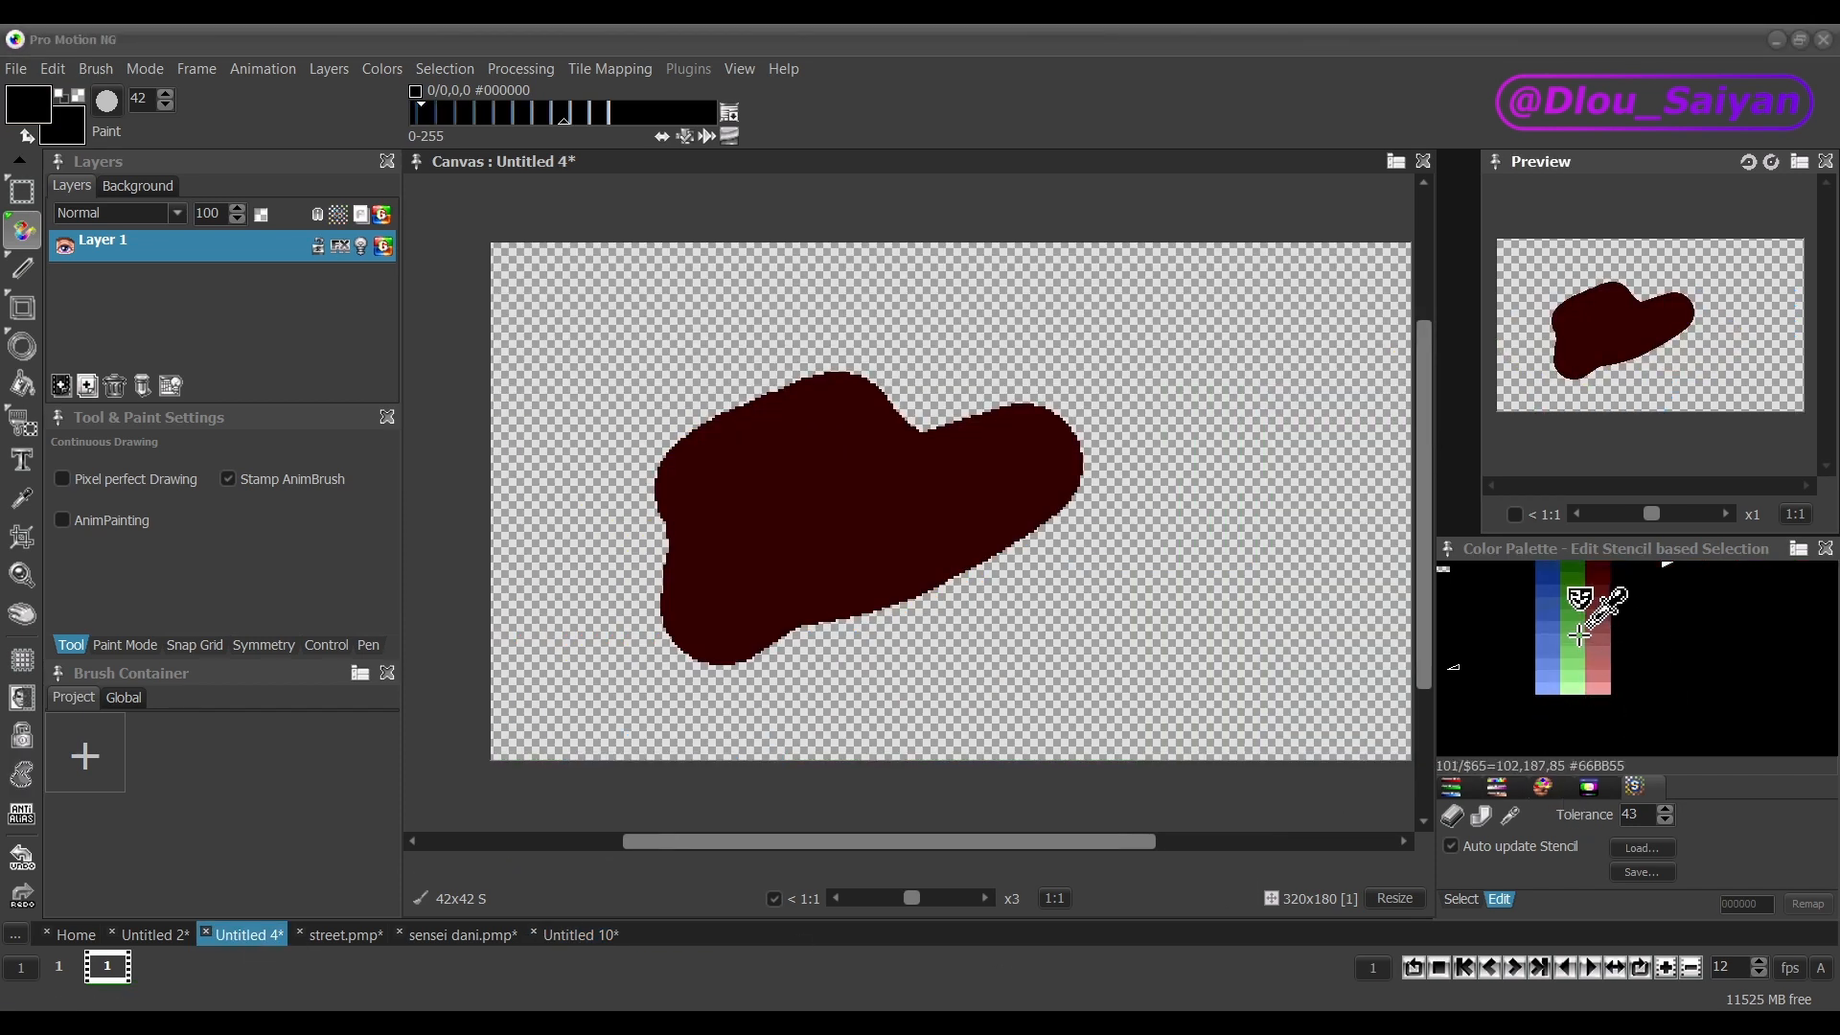
click(1578, 620)
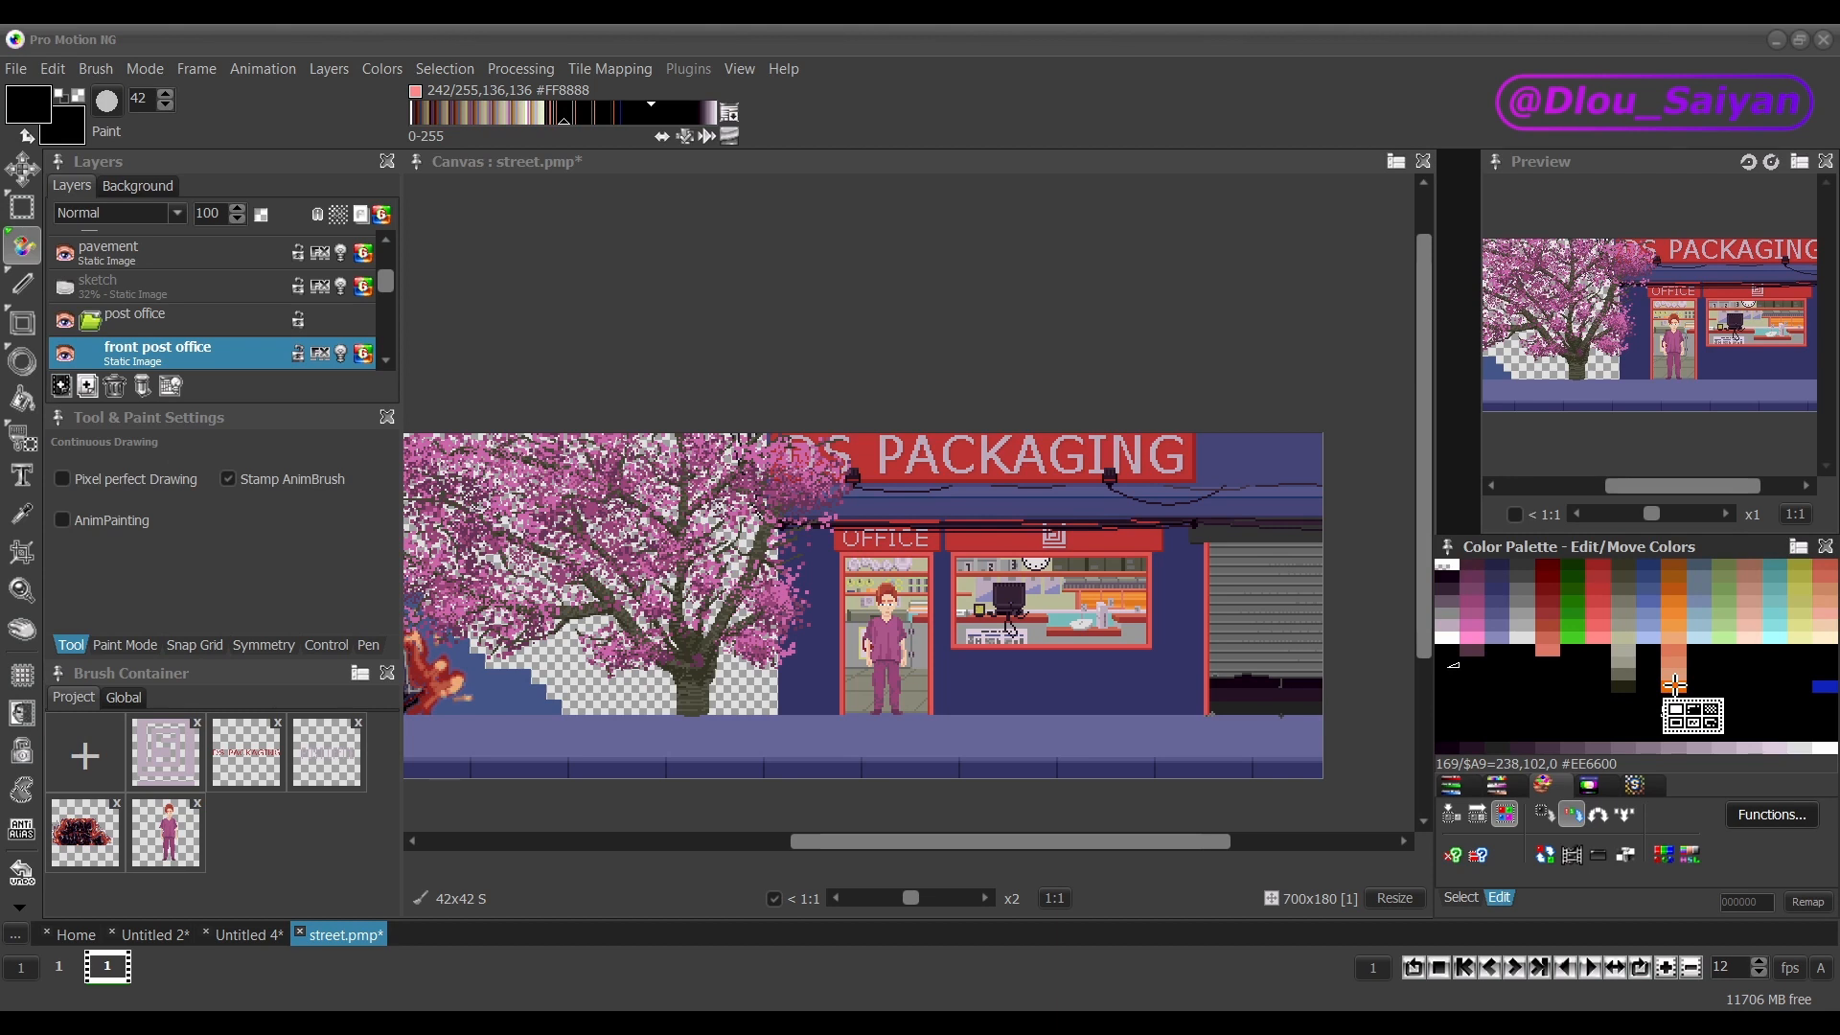
Create a color ramp from the orange #EE6600 to the blue #1122BB across the palette row in street.pmp.
drag(1674, 685, 1819, 686)
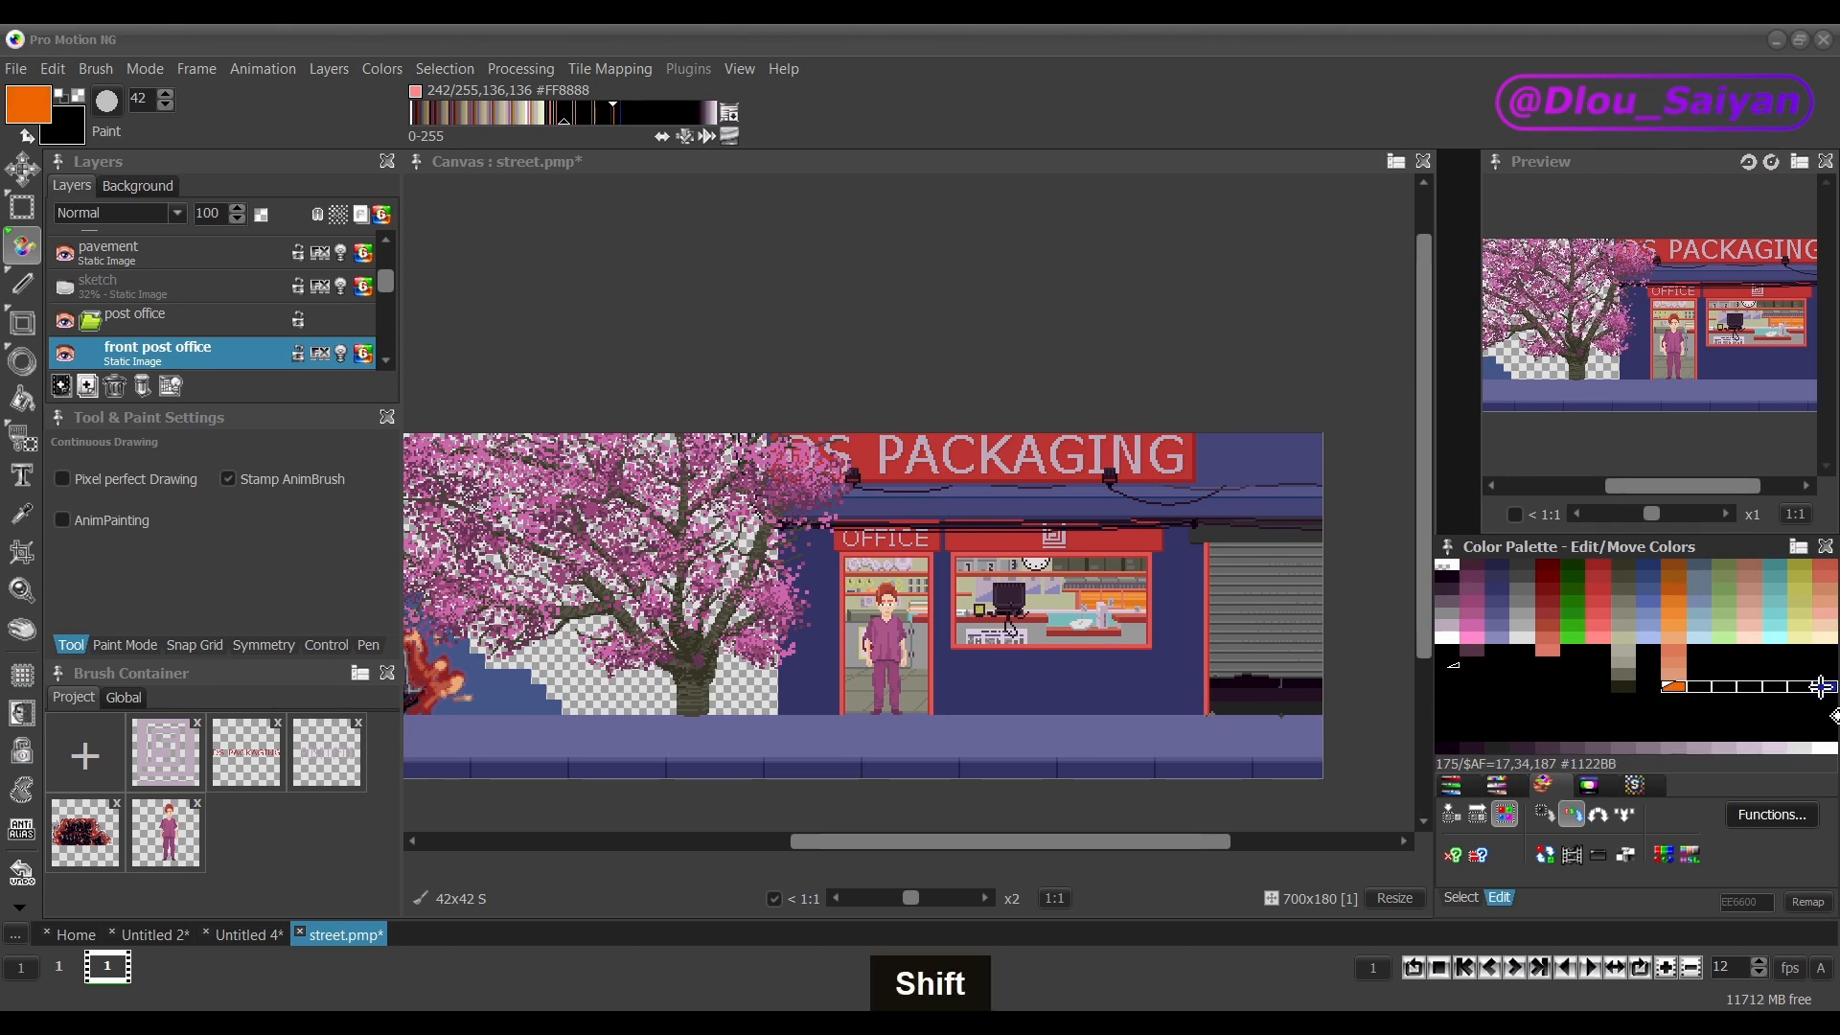
key(shift+r)
click(1602, 711)
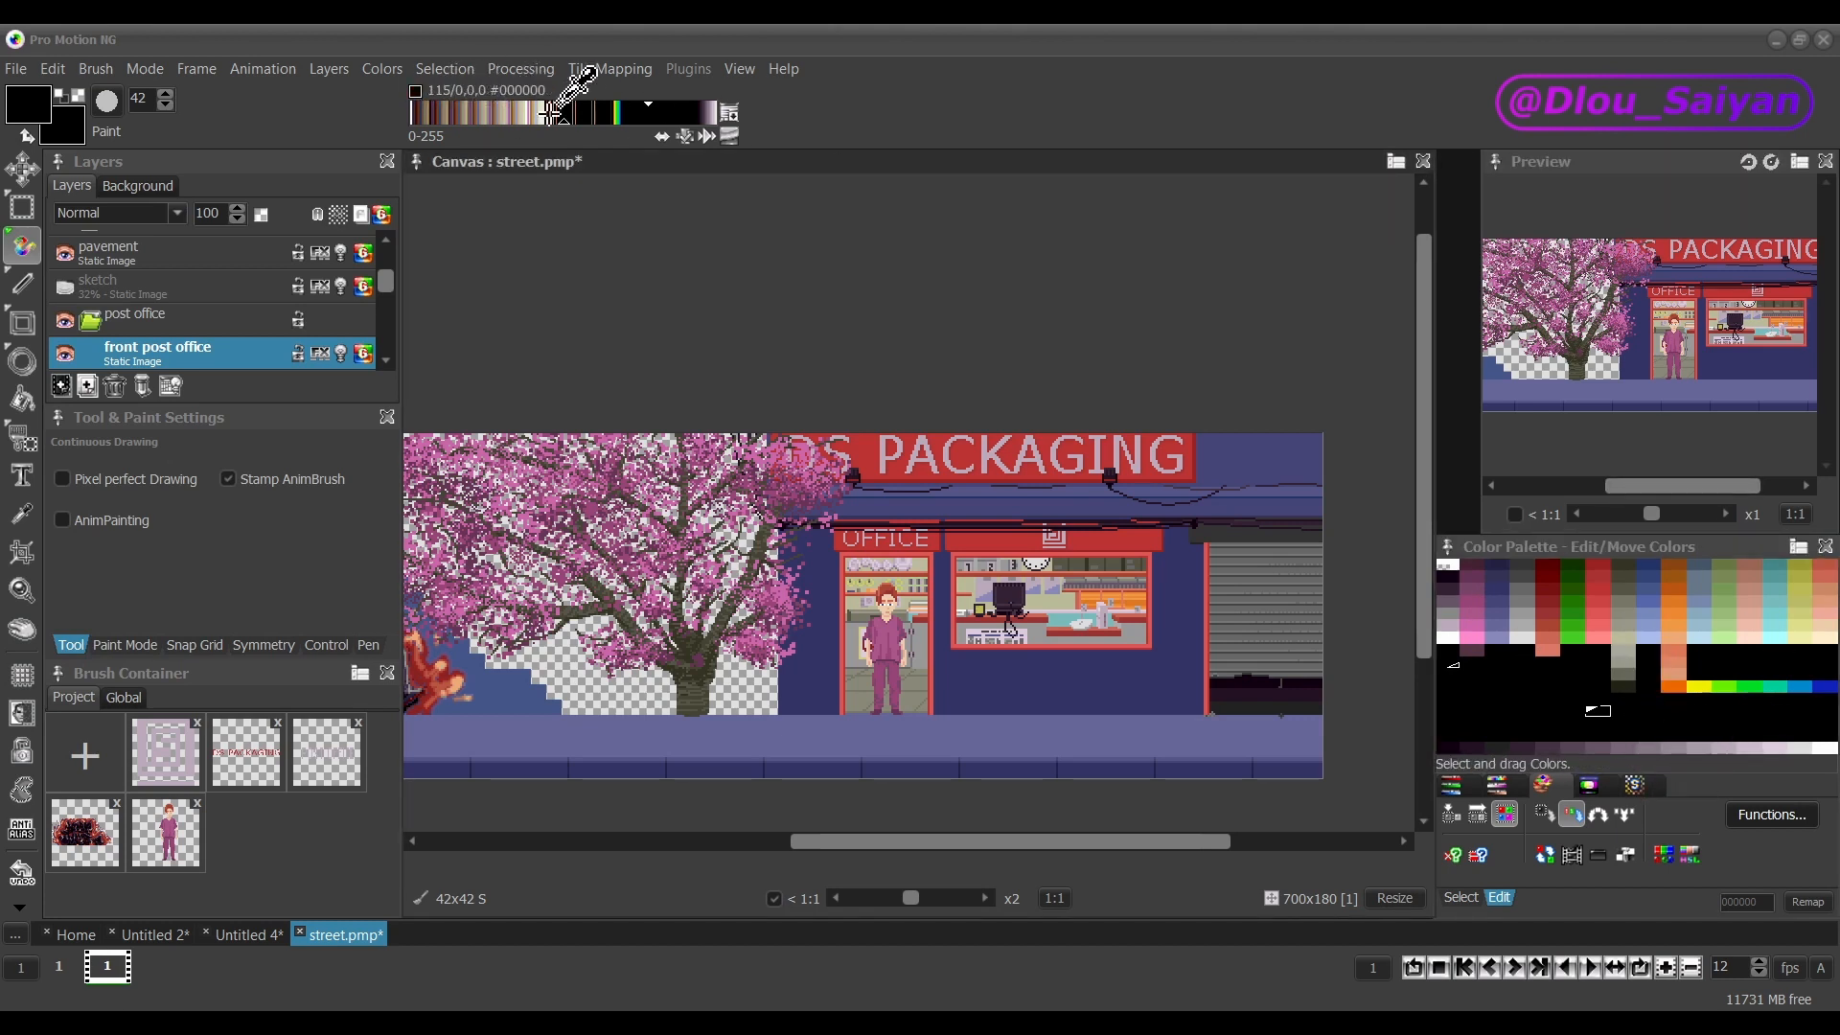
Select the seven colors of the orange-to-blue ramp and create a gradient from them.
drag(1672, 686, 1820, 686)
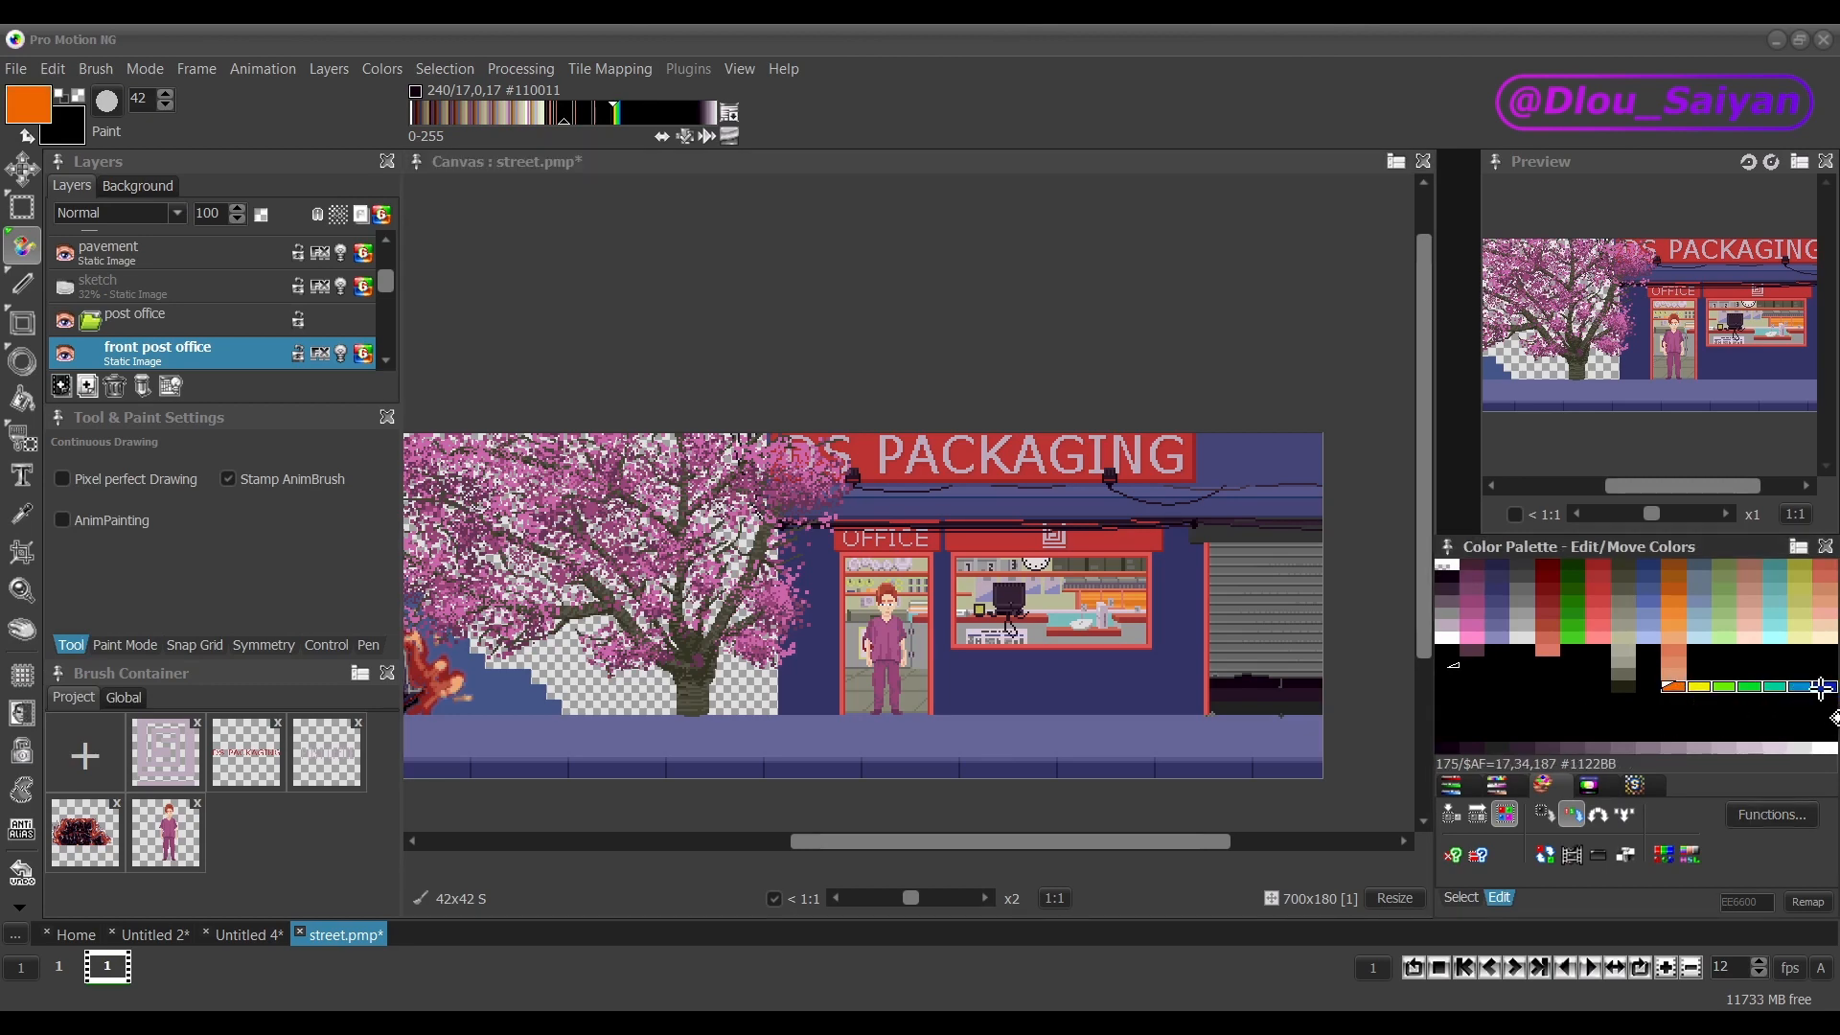
drag(1820, 686, 1831, 686)
key(q)
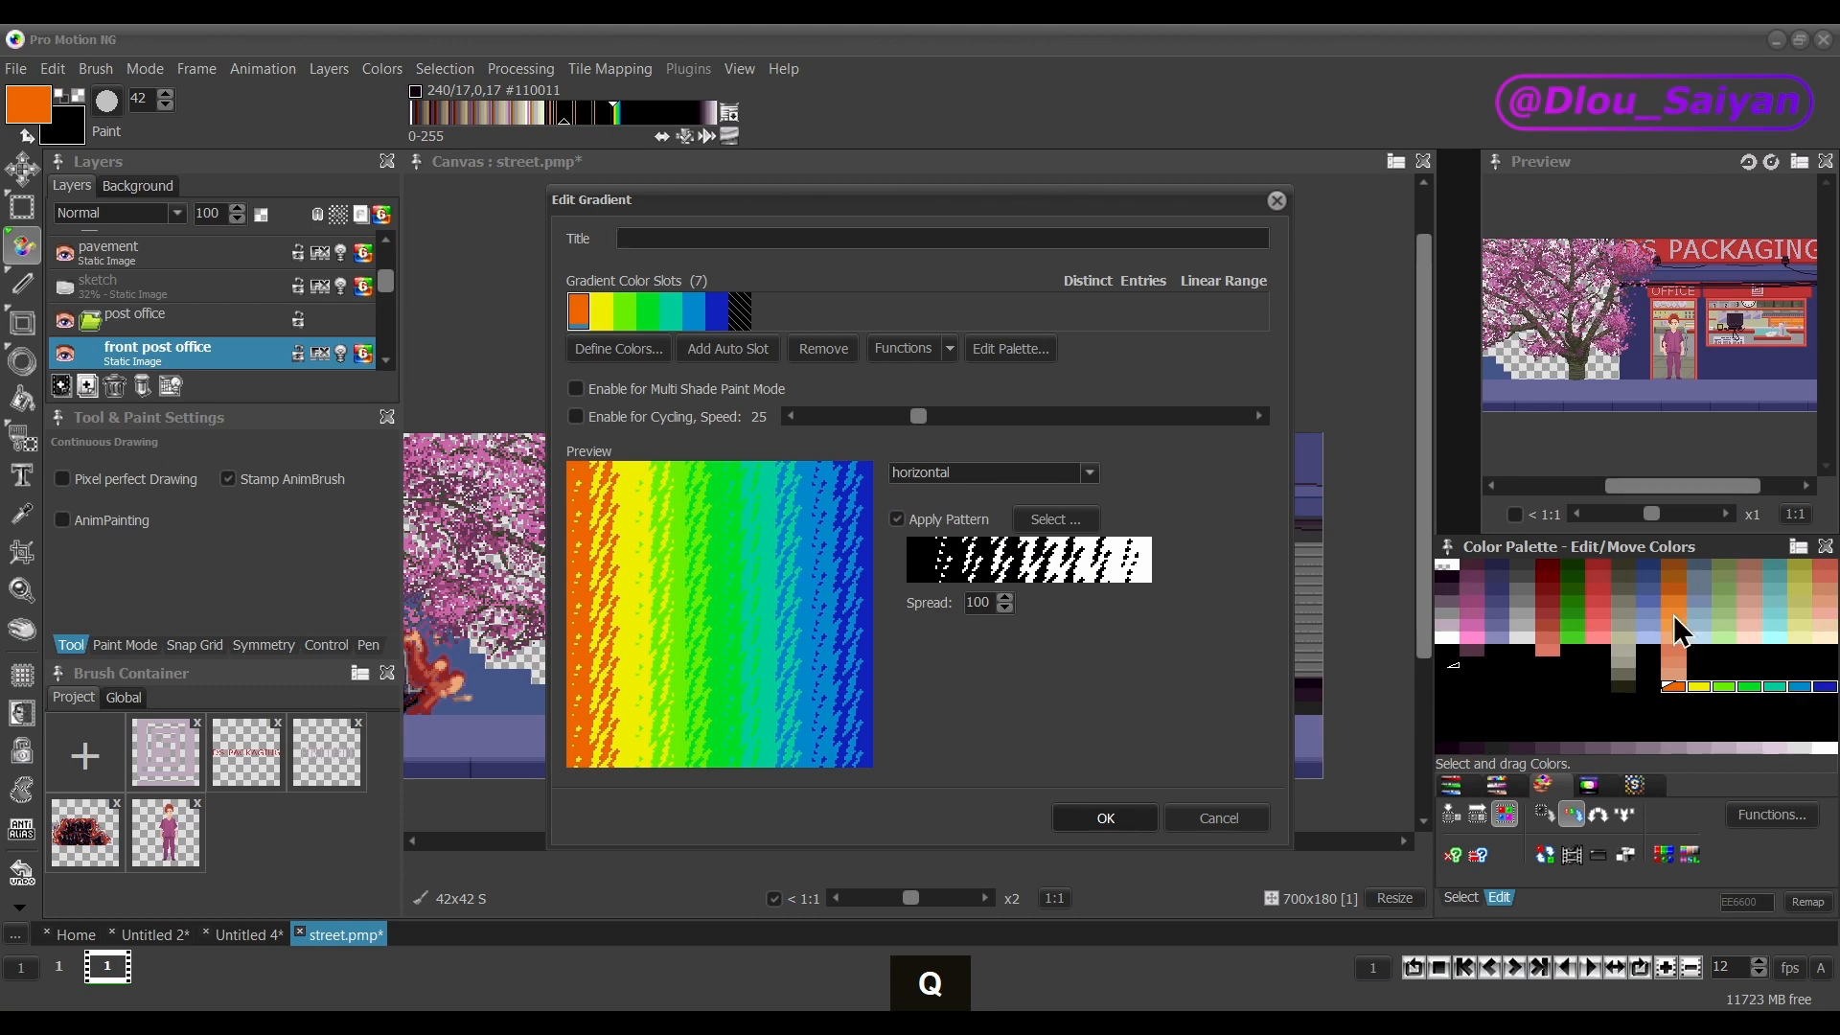
drag(865, 199, 822, 151)
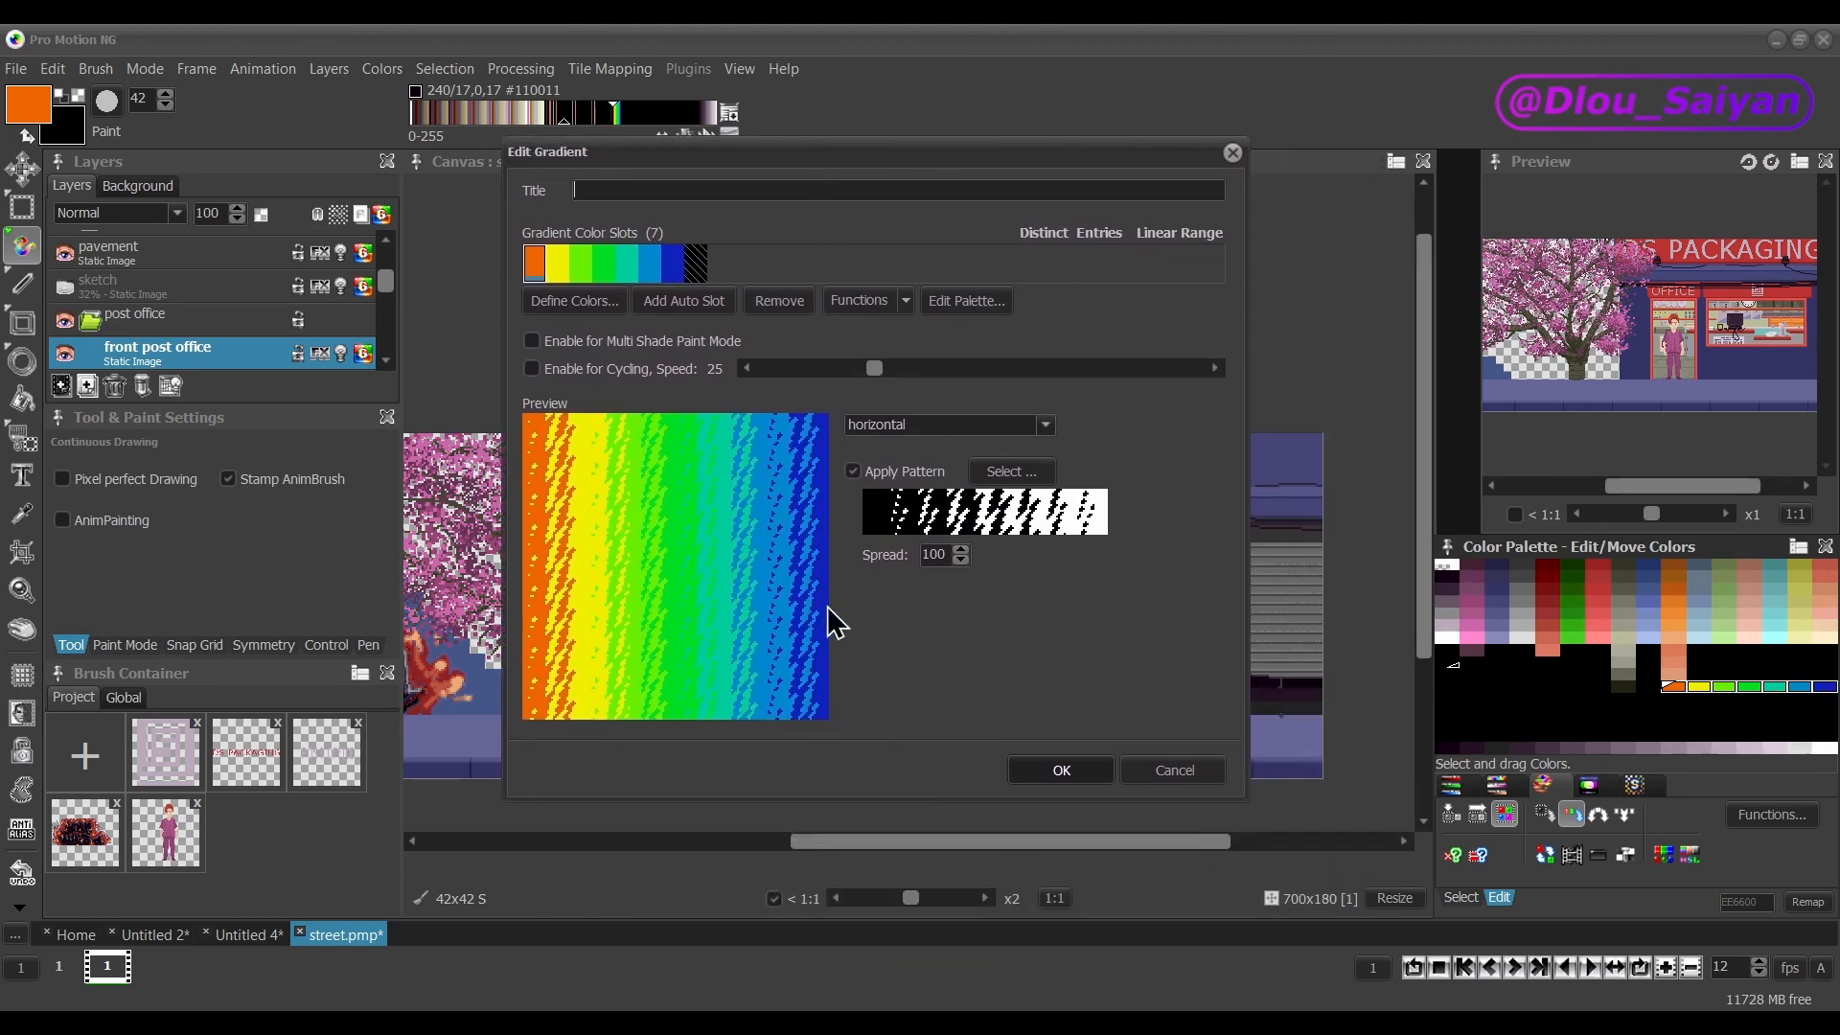
click(1088, 772)
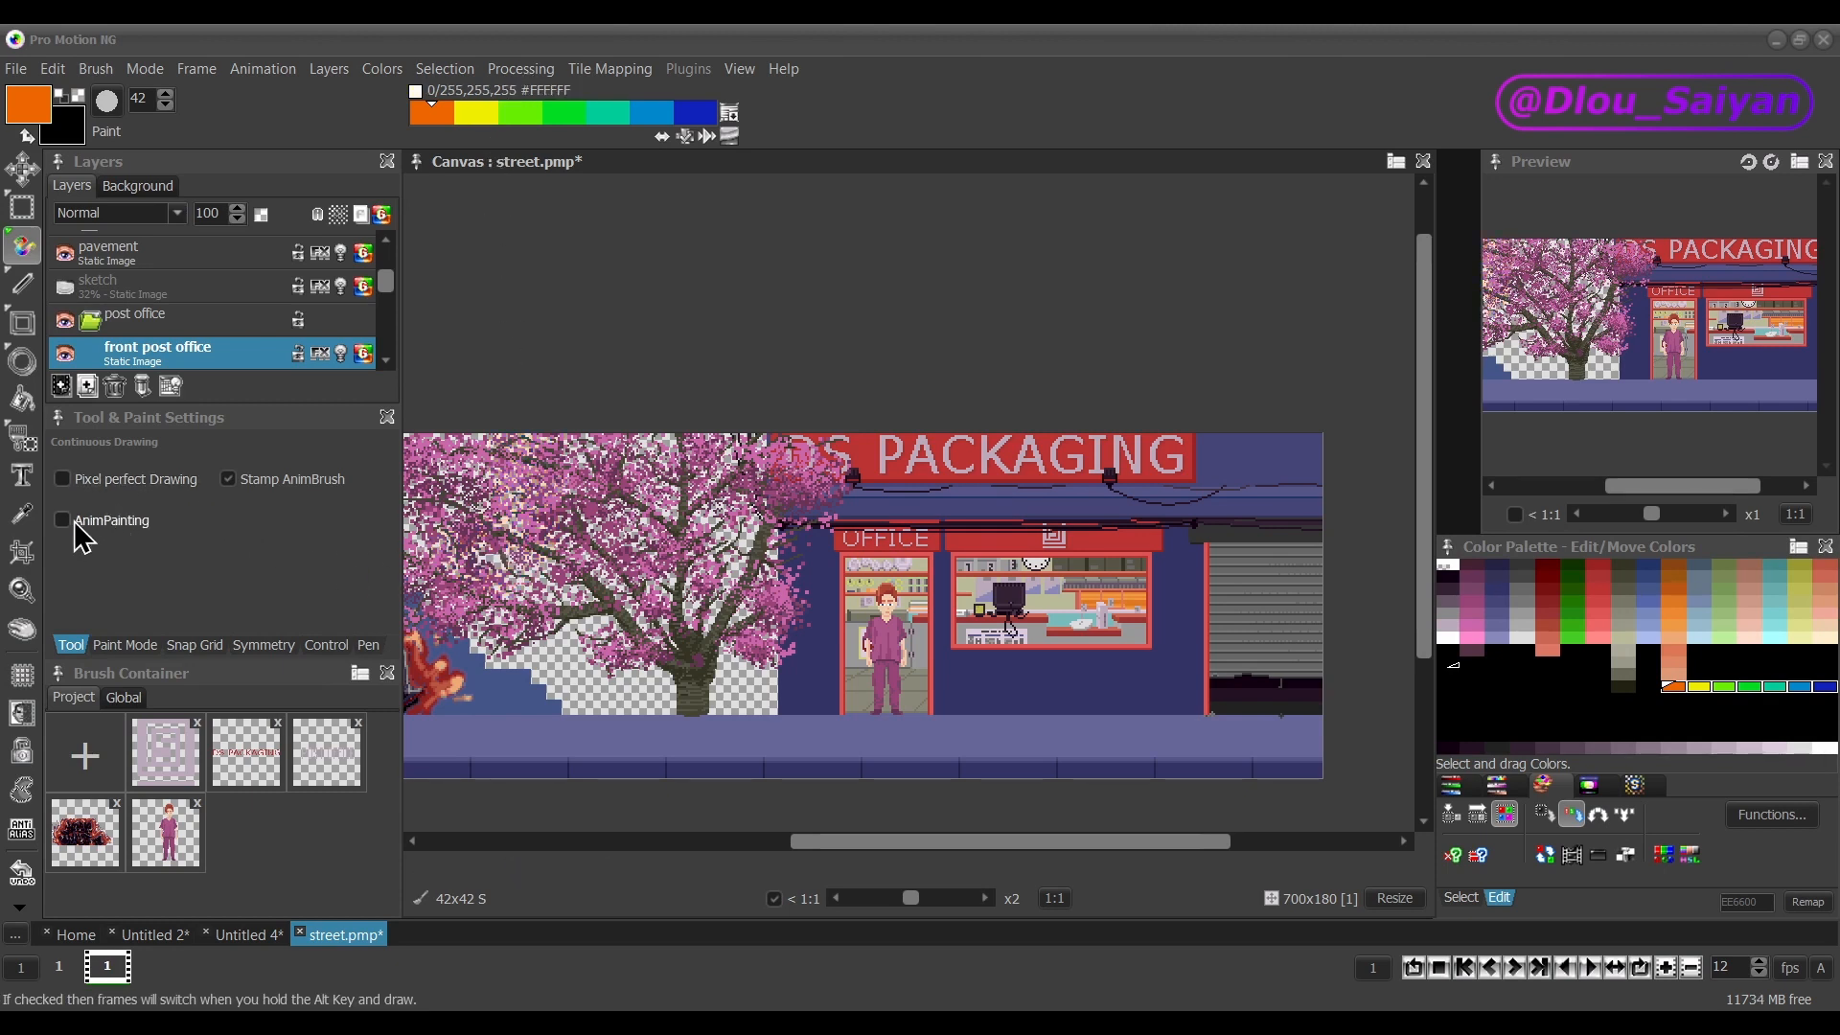
Activate the Fill tool, try Current Paint Mode and set the fill mode to Horizontal Line Contour Gradient.
click(22, 399)
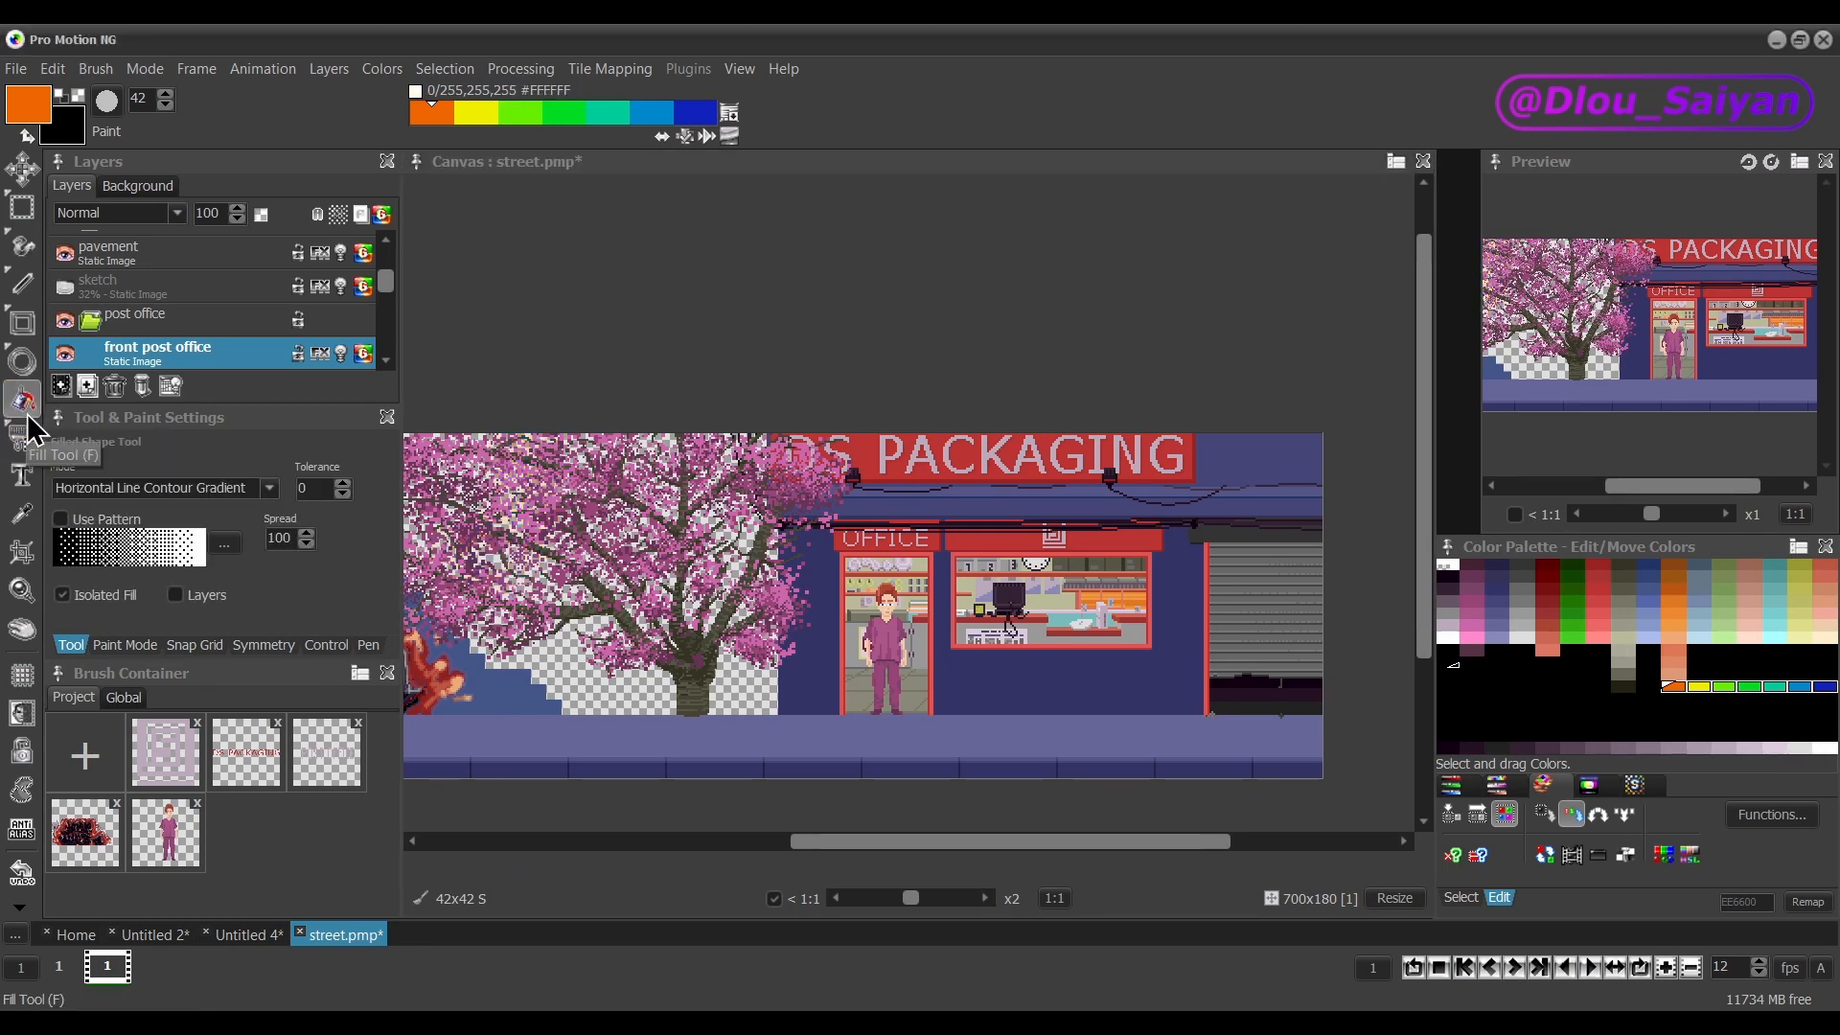
click(269, 489)
click(130, 519)
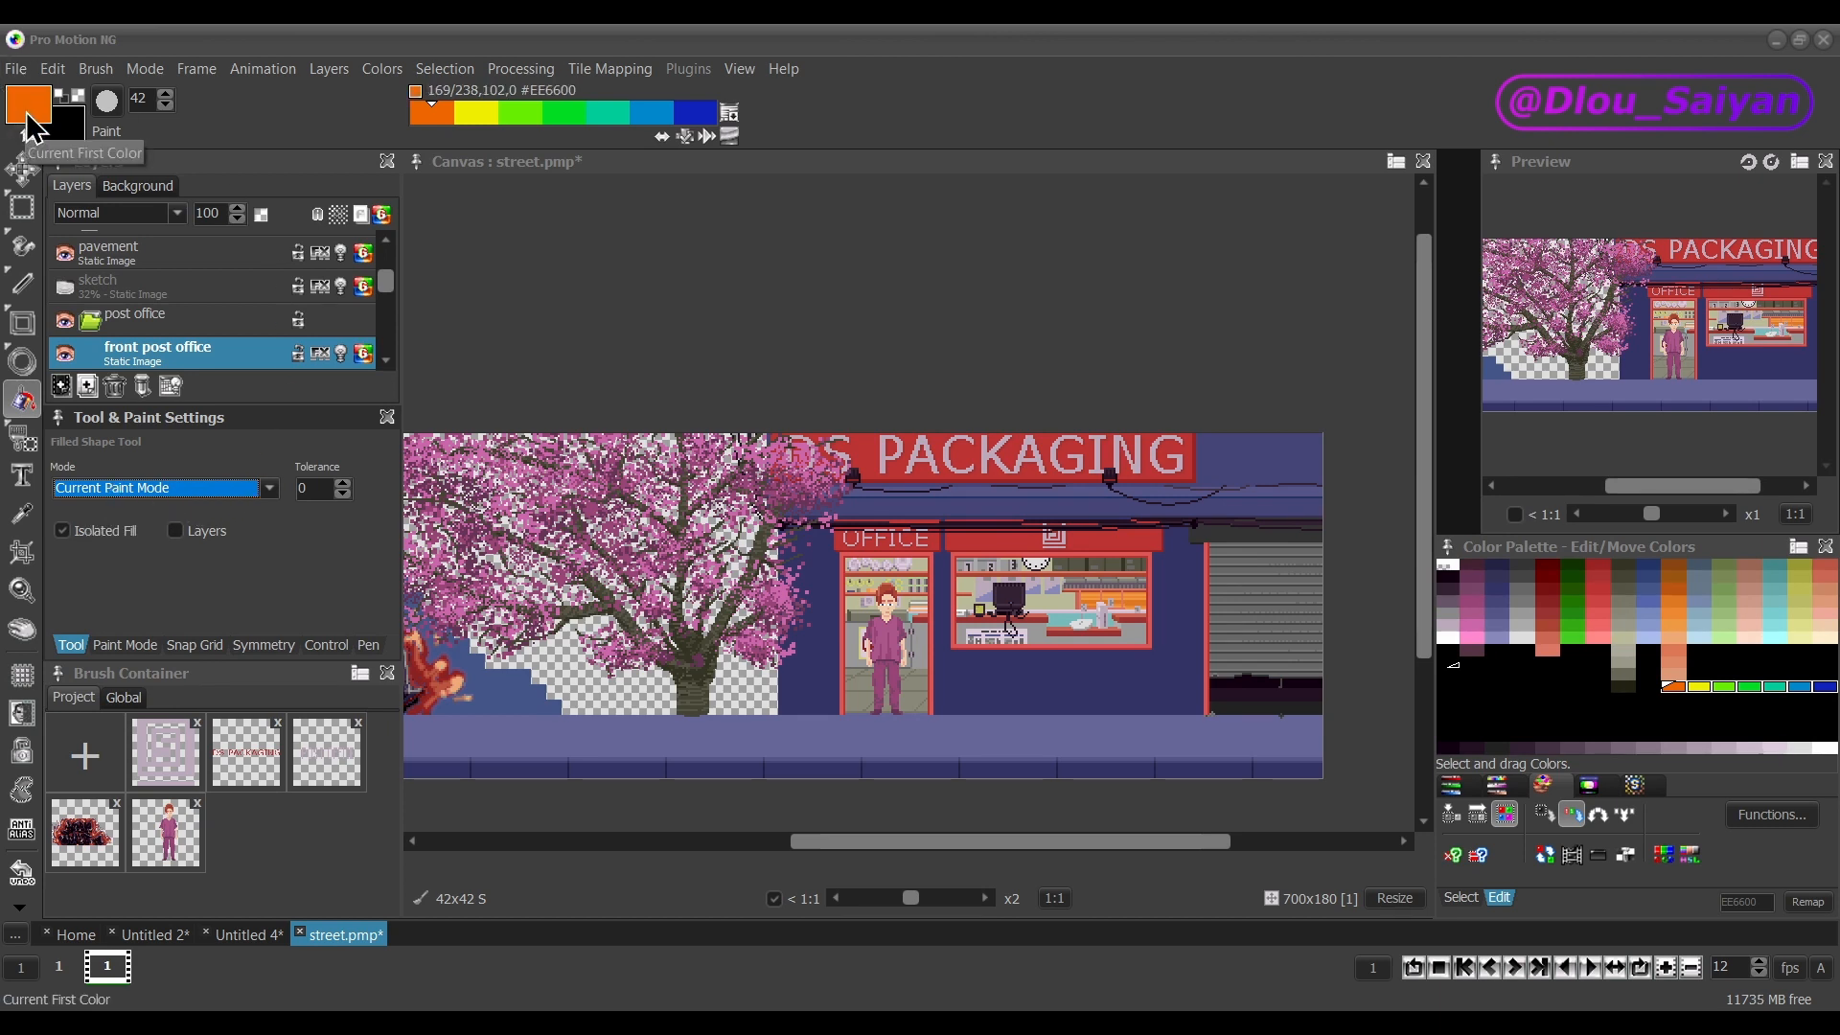
click(271, 490)
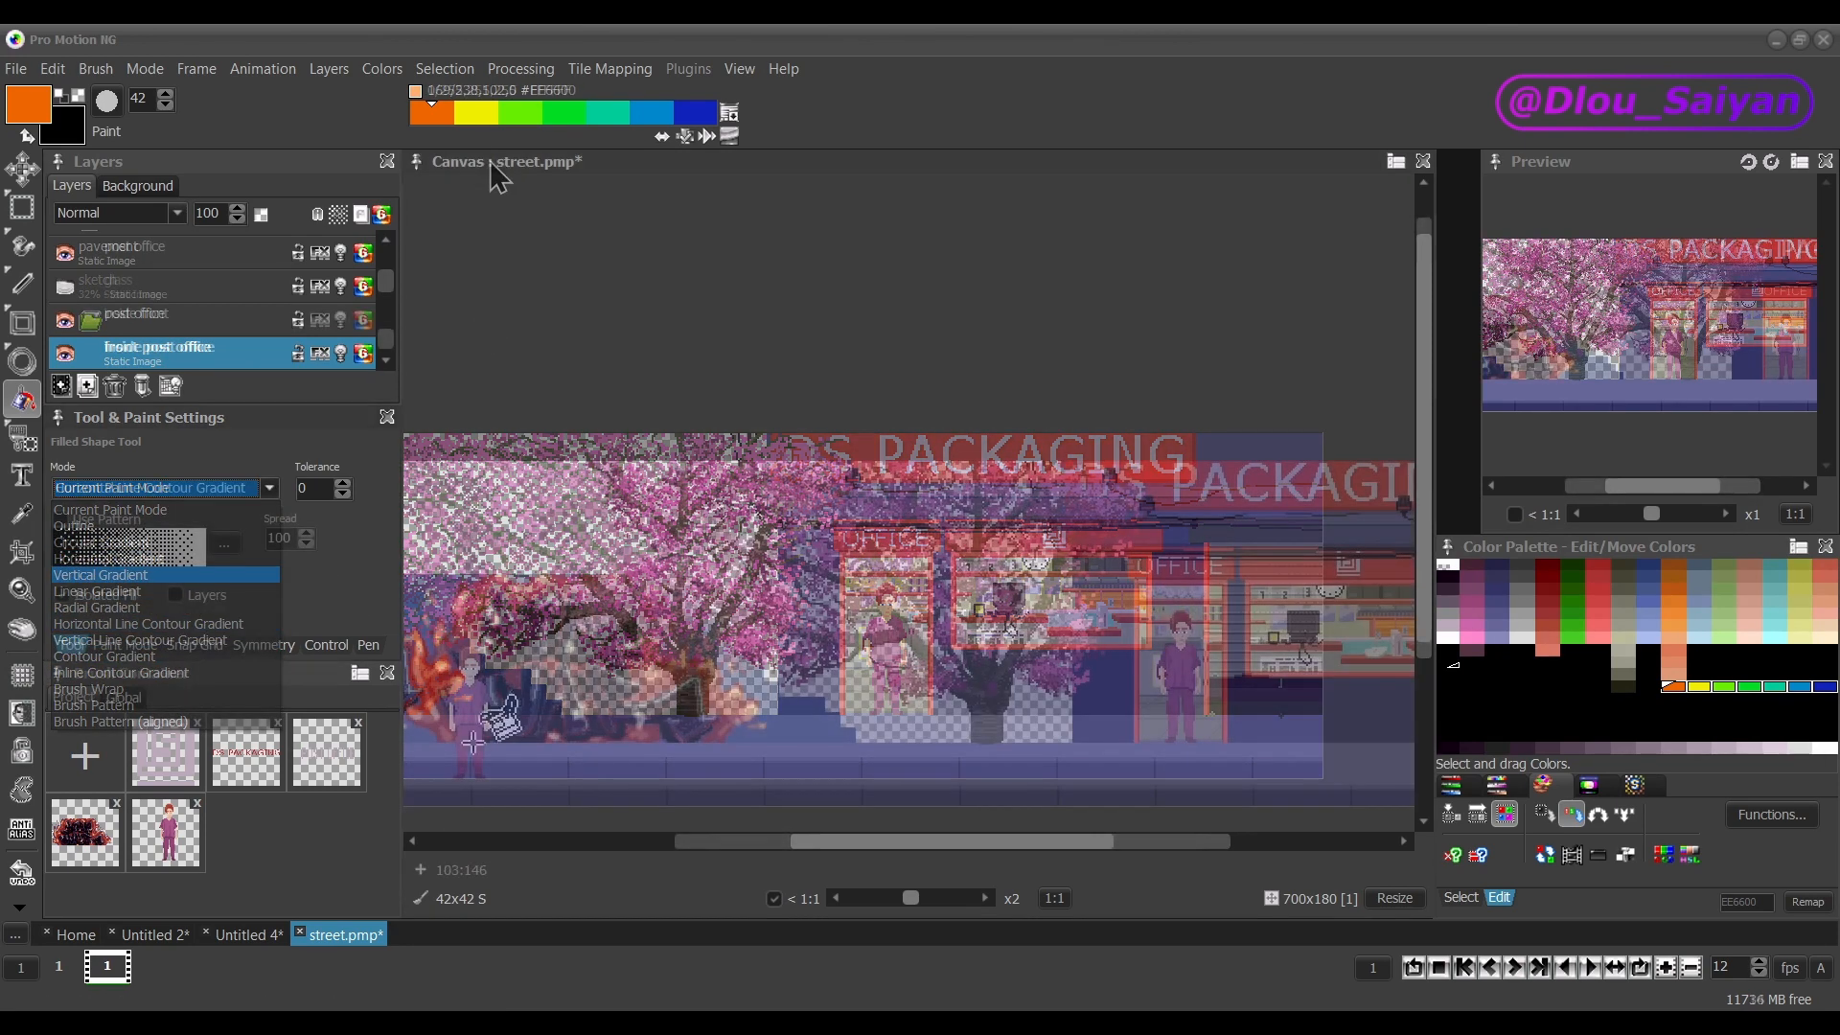
Select the post office layer below the TEXT layer and hide it.
drag(821, 841, 971, 841)
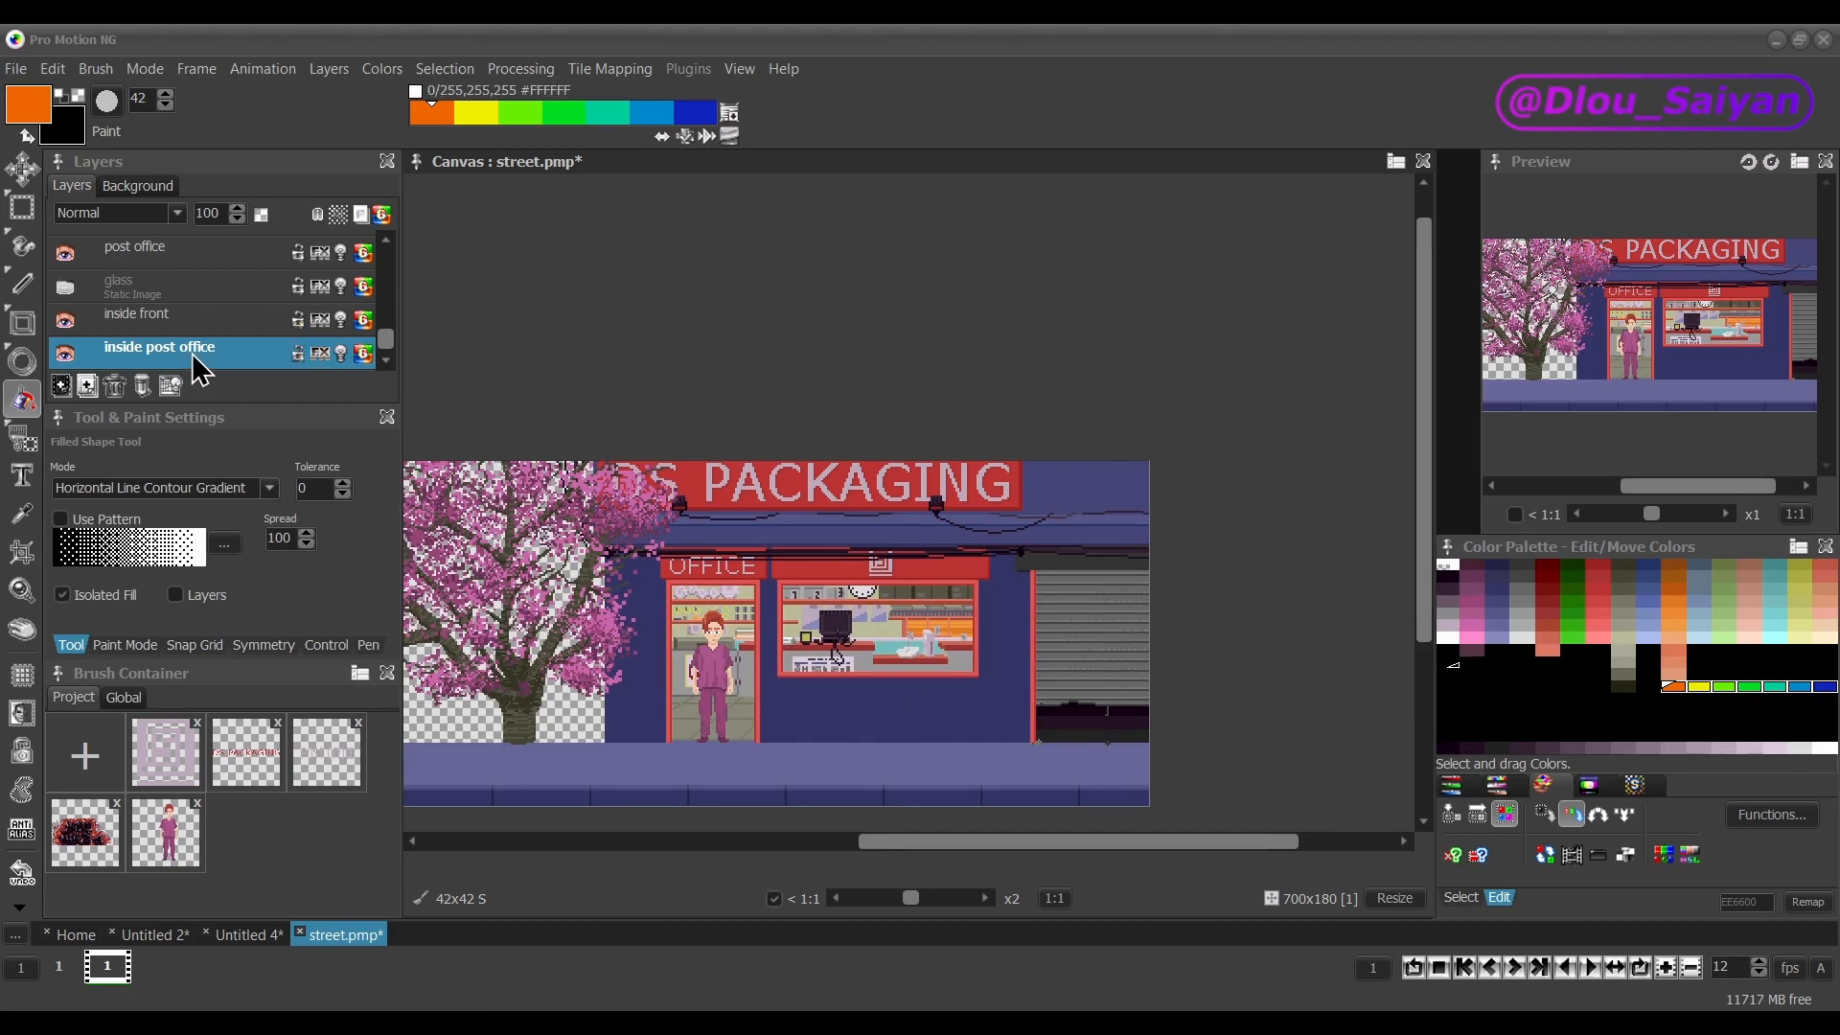
scroll(196, 325, up, 1)
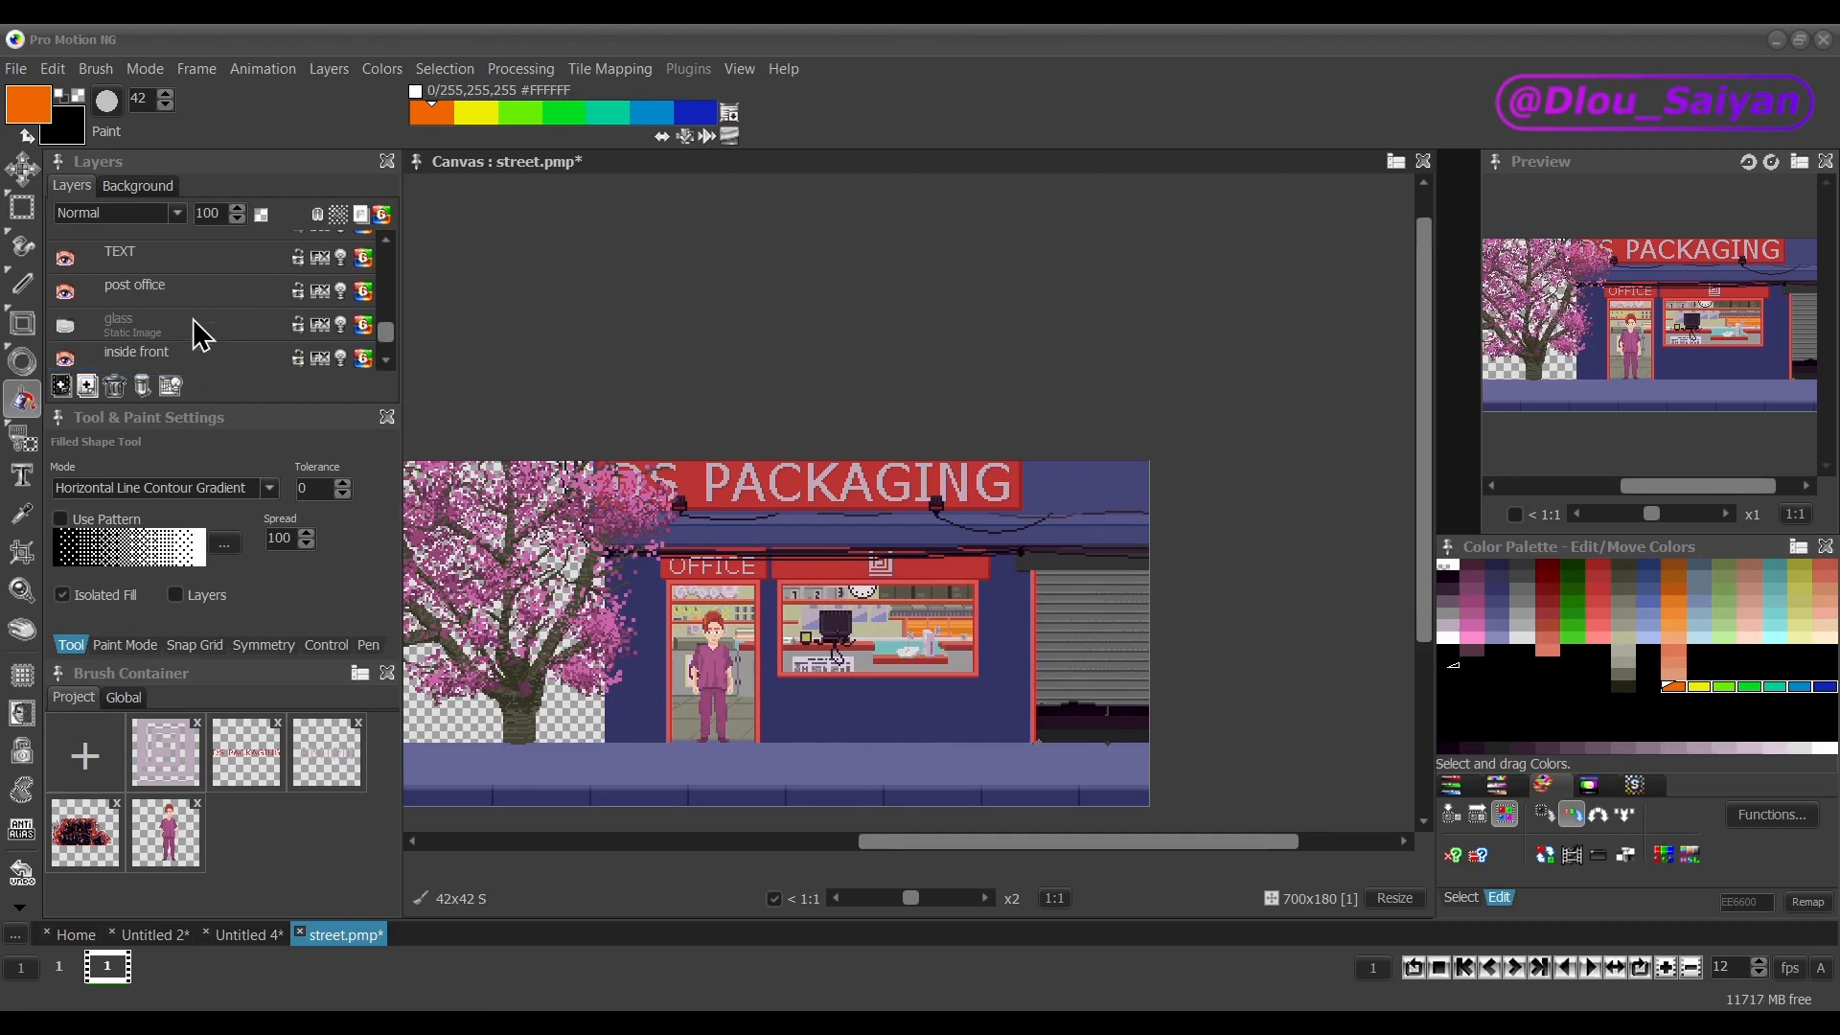
click(203, 291)
click(64, 291)
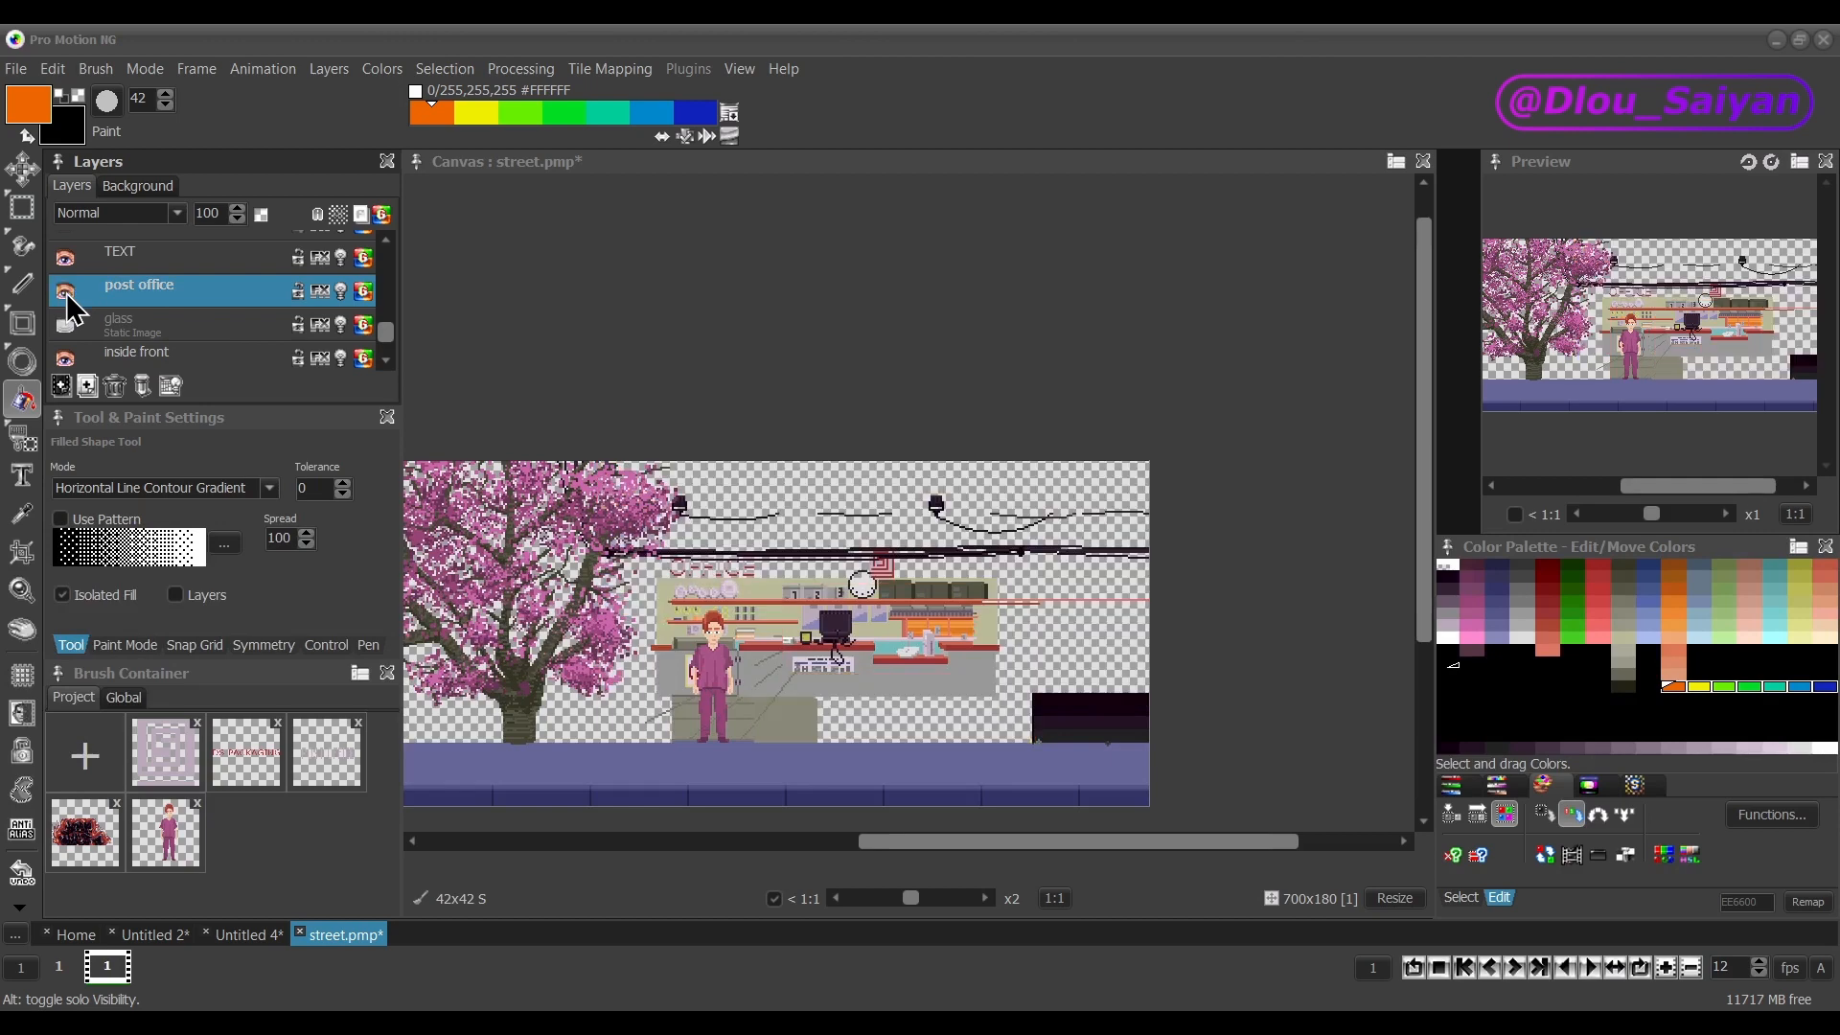
Show the post office layer, try a Vertical Line Contour Gradient fill on its dark blue wall, and undo the fill.
click(64, 291)
click(230, 490)
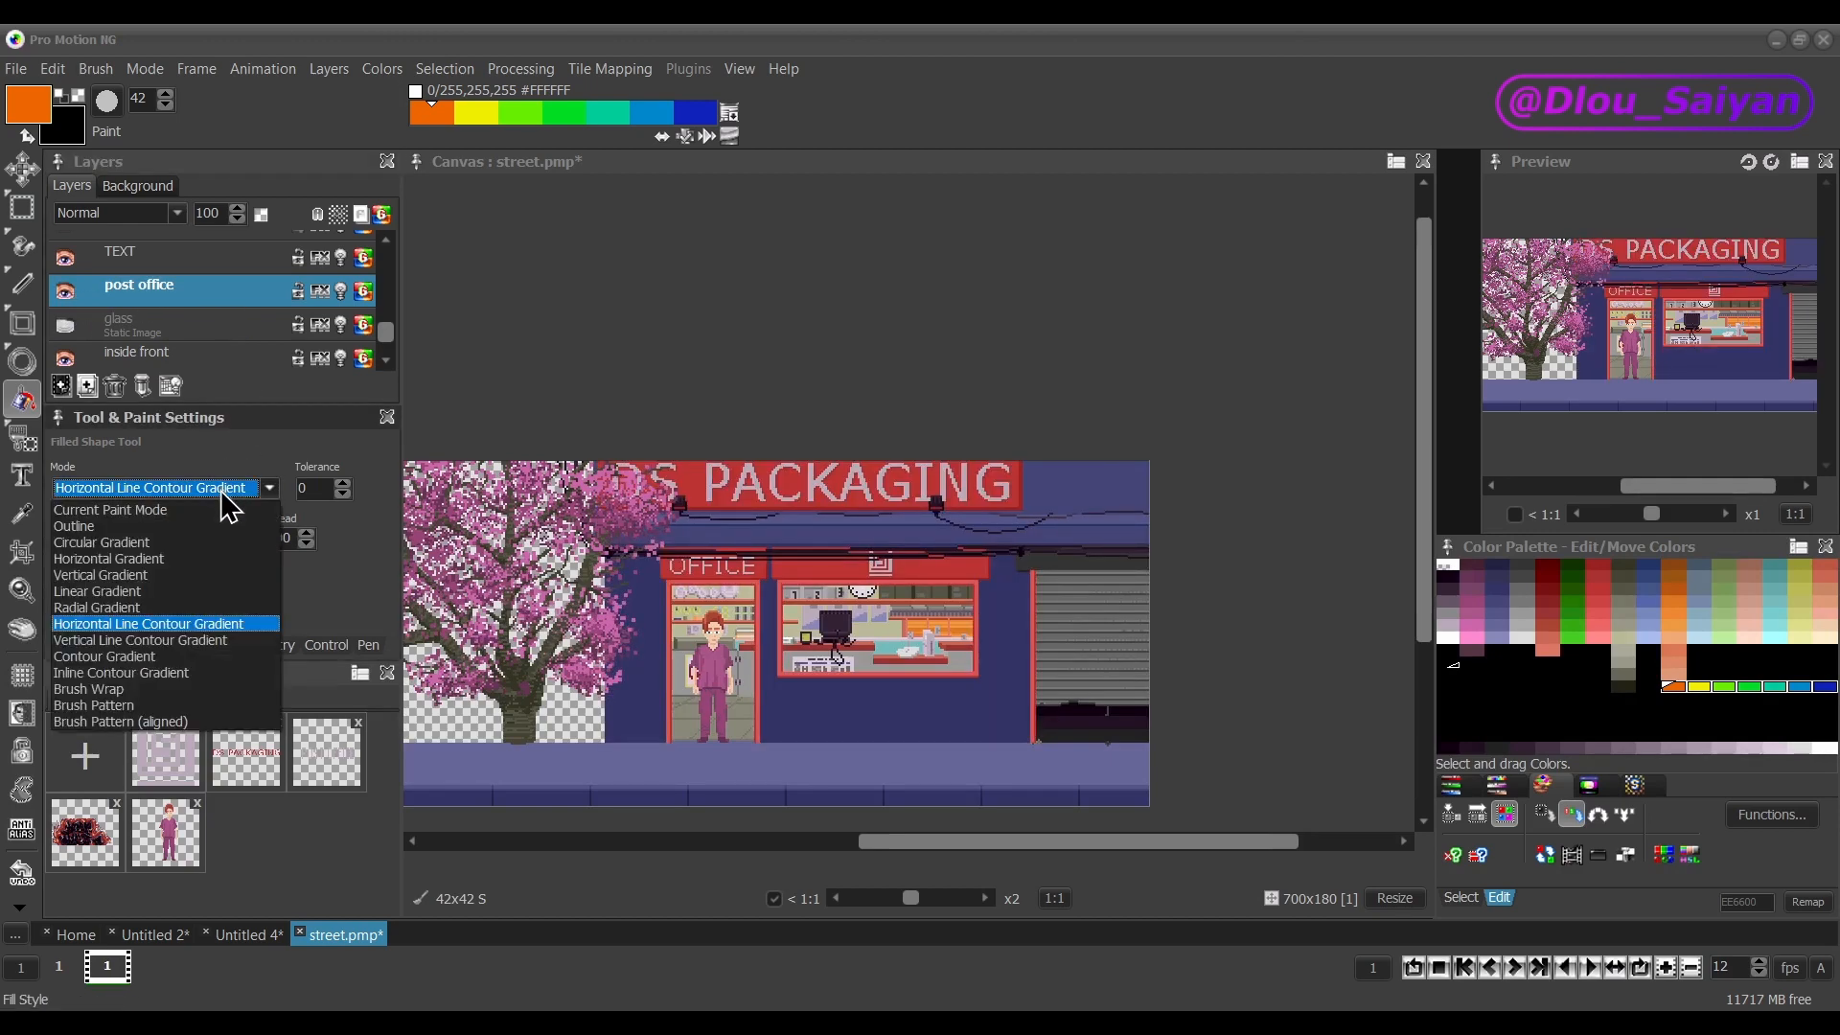
click(191, 644)
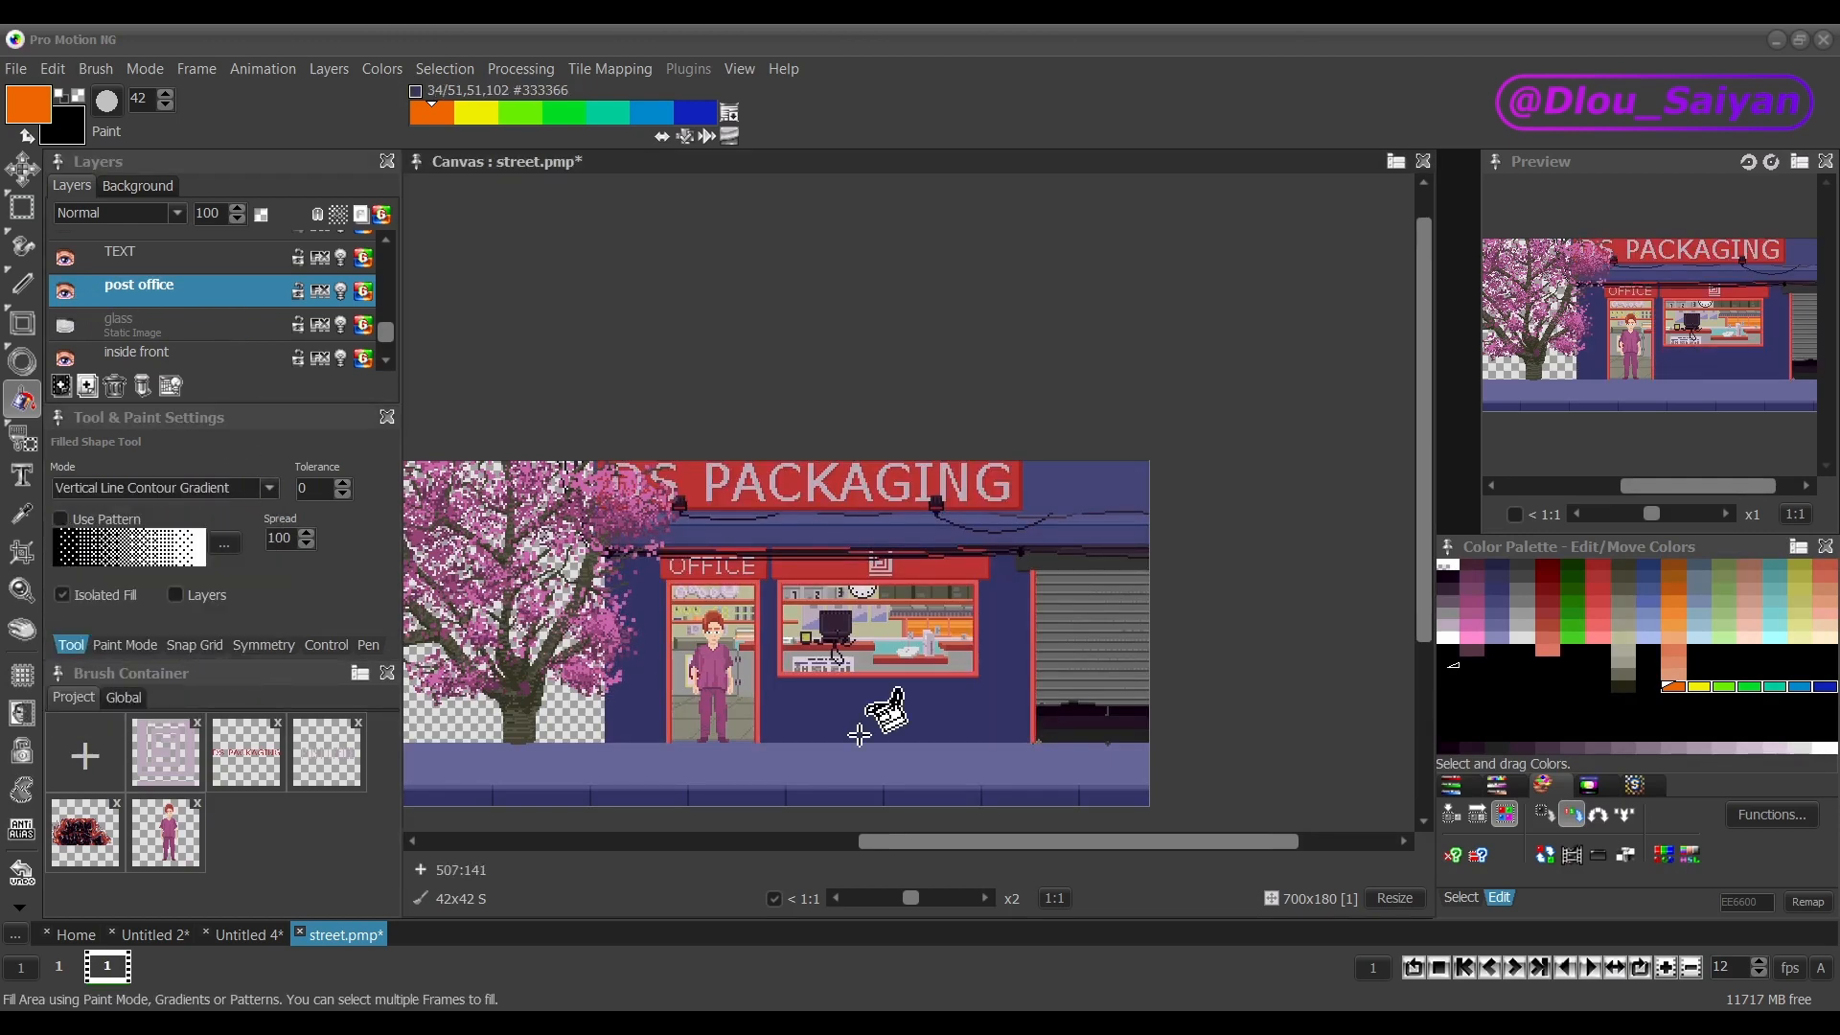
click(945, 712)
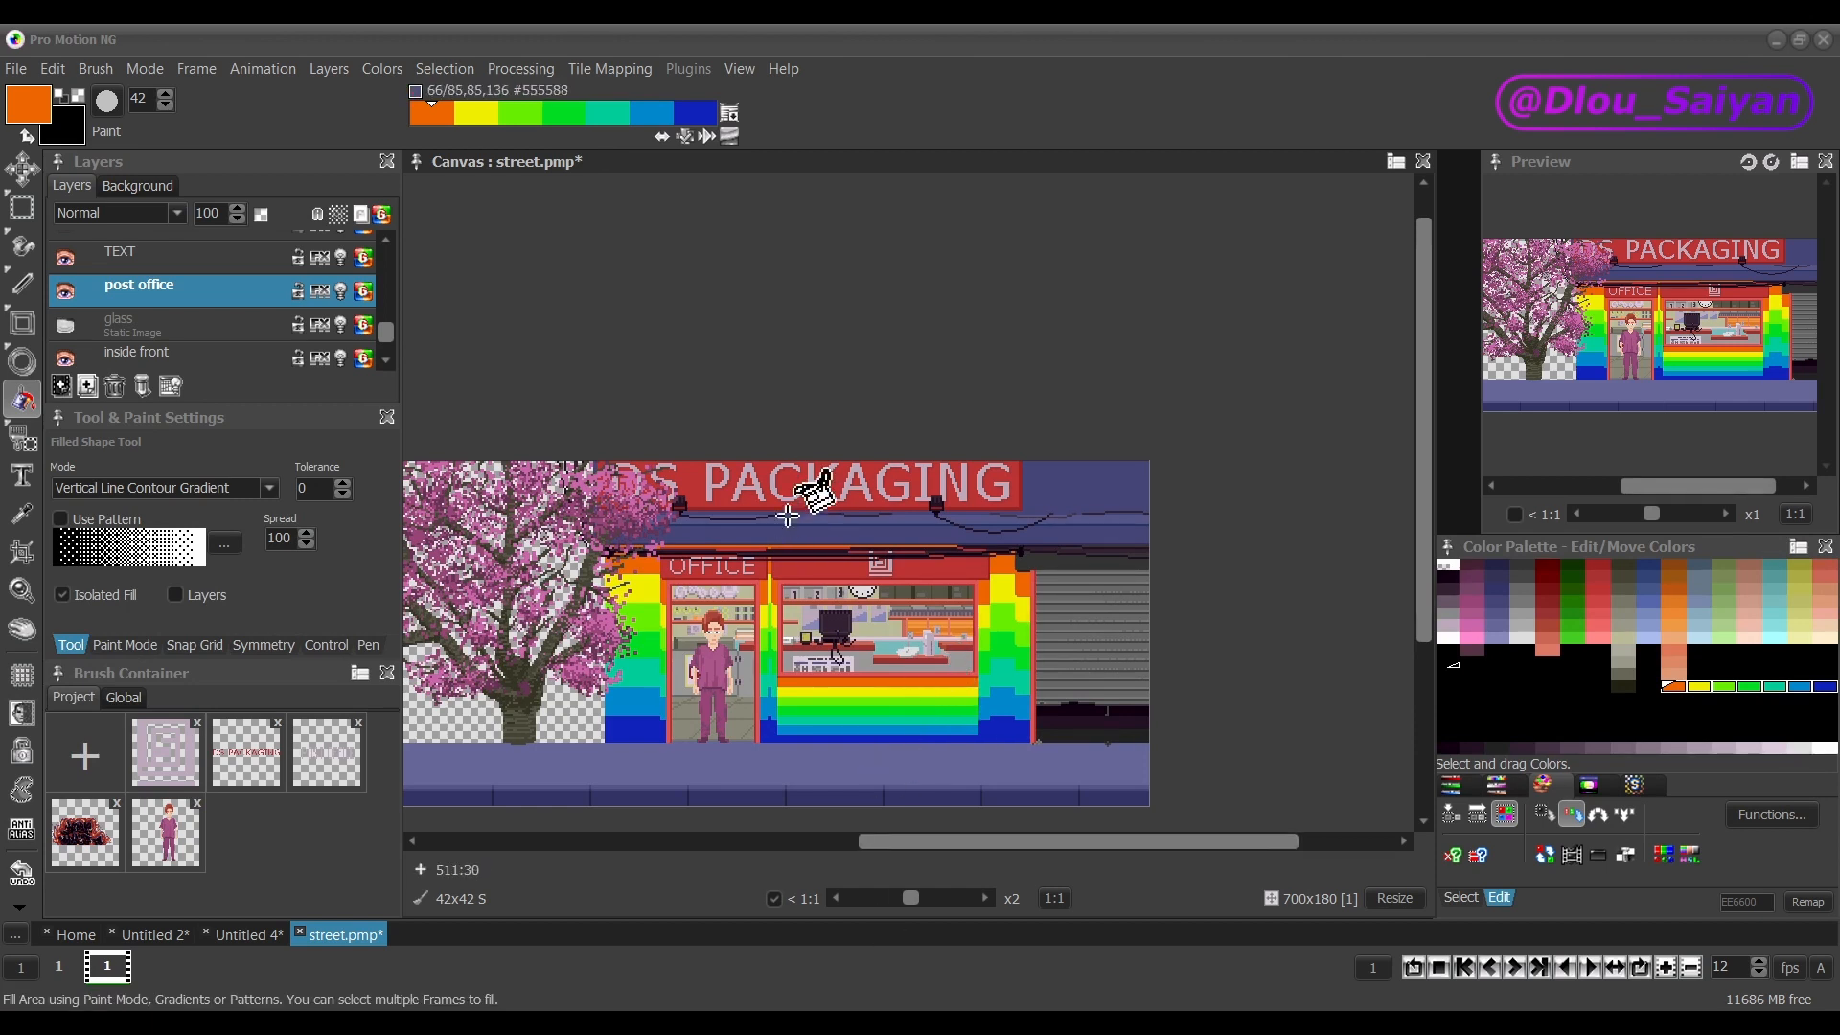
key(ctrl)
key(ctrl+z)
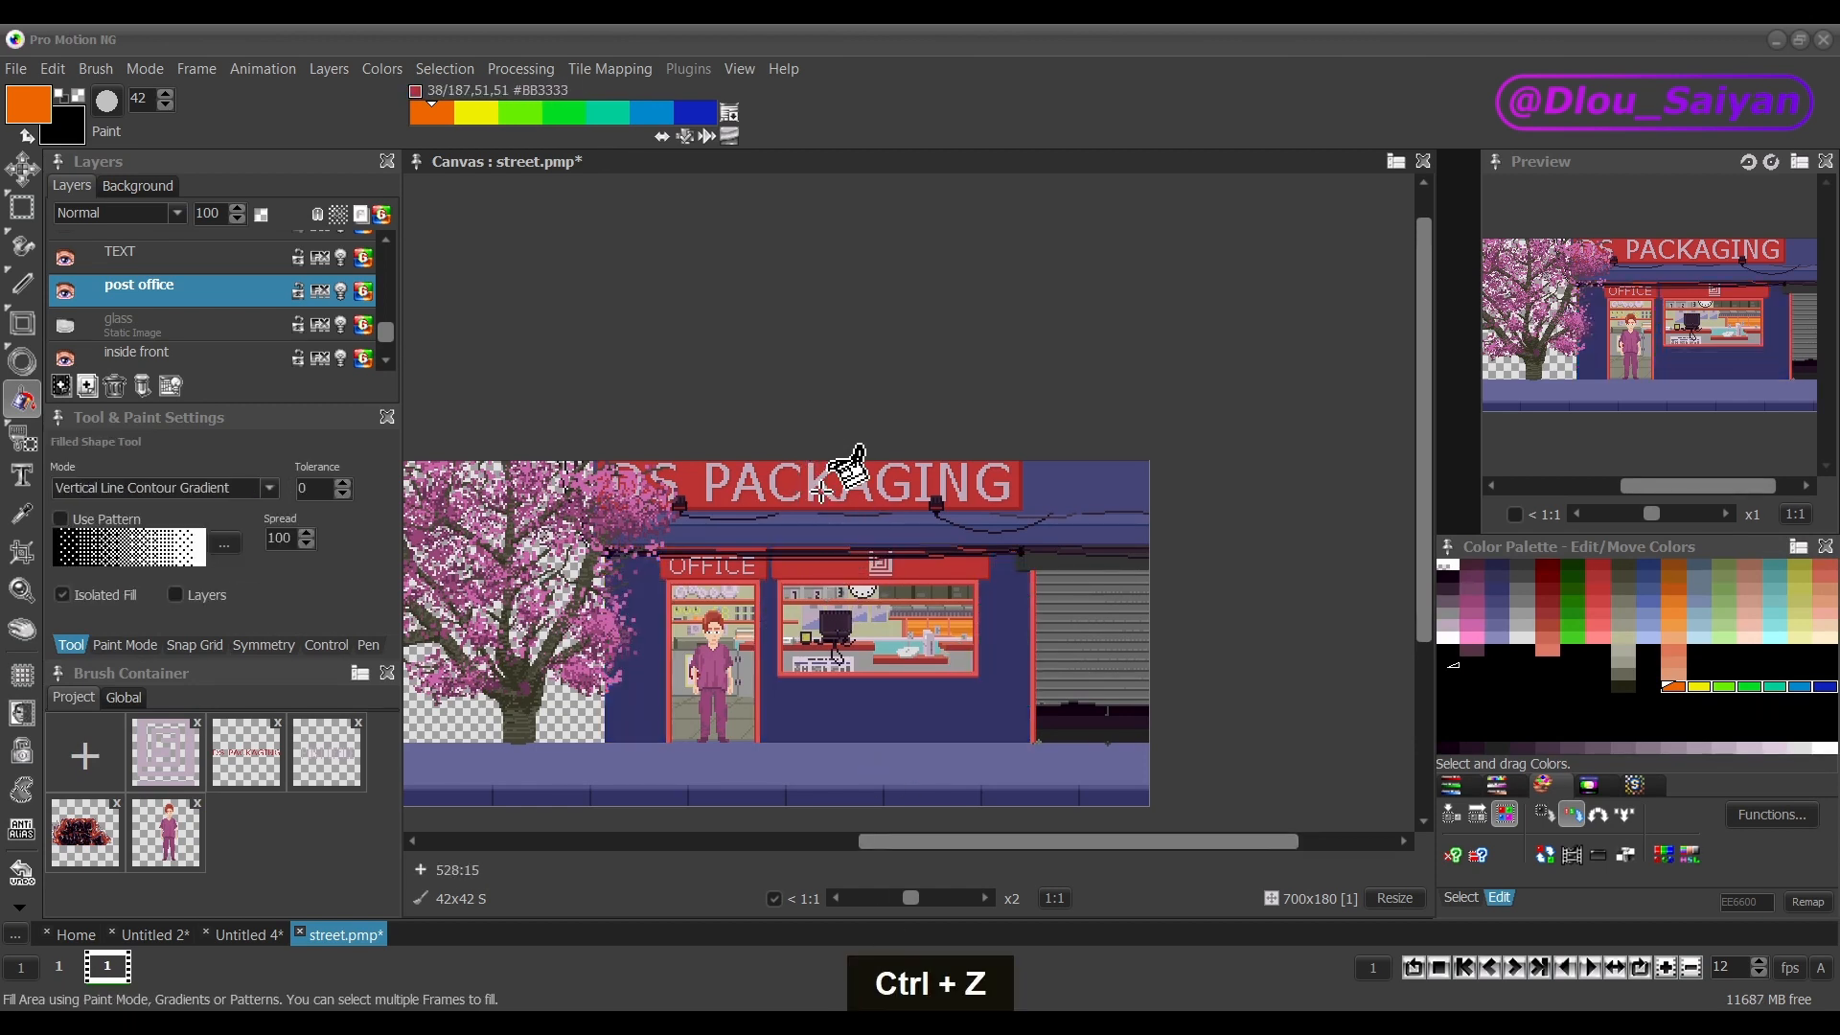
Try the Outline fill mode repeatedly on the post office's dark blue wall, and undo the orange outlines.
click(265, 491)
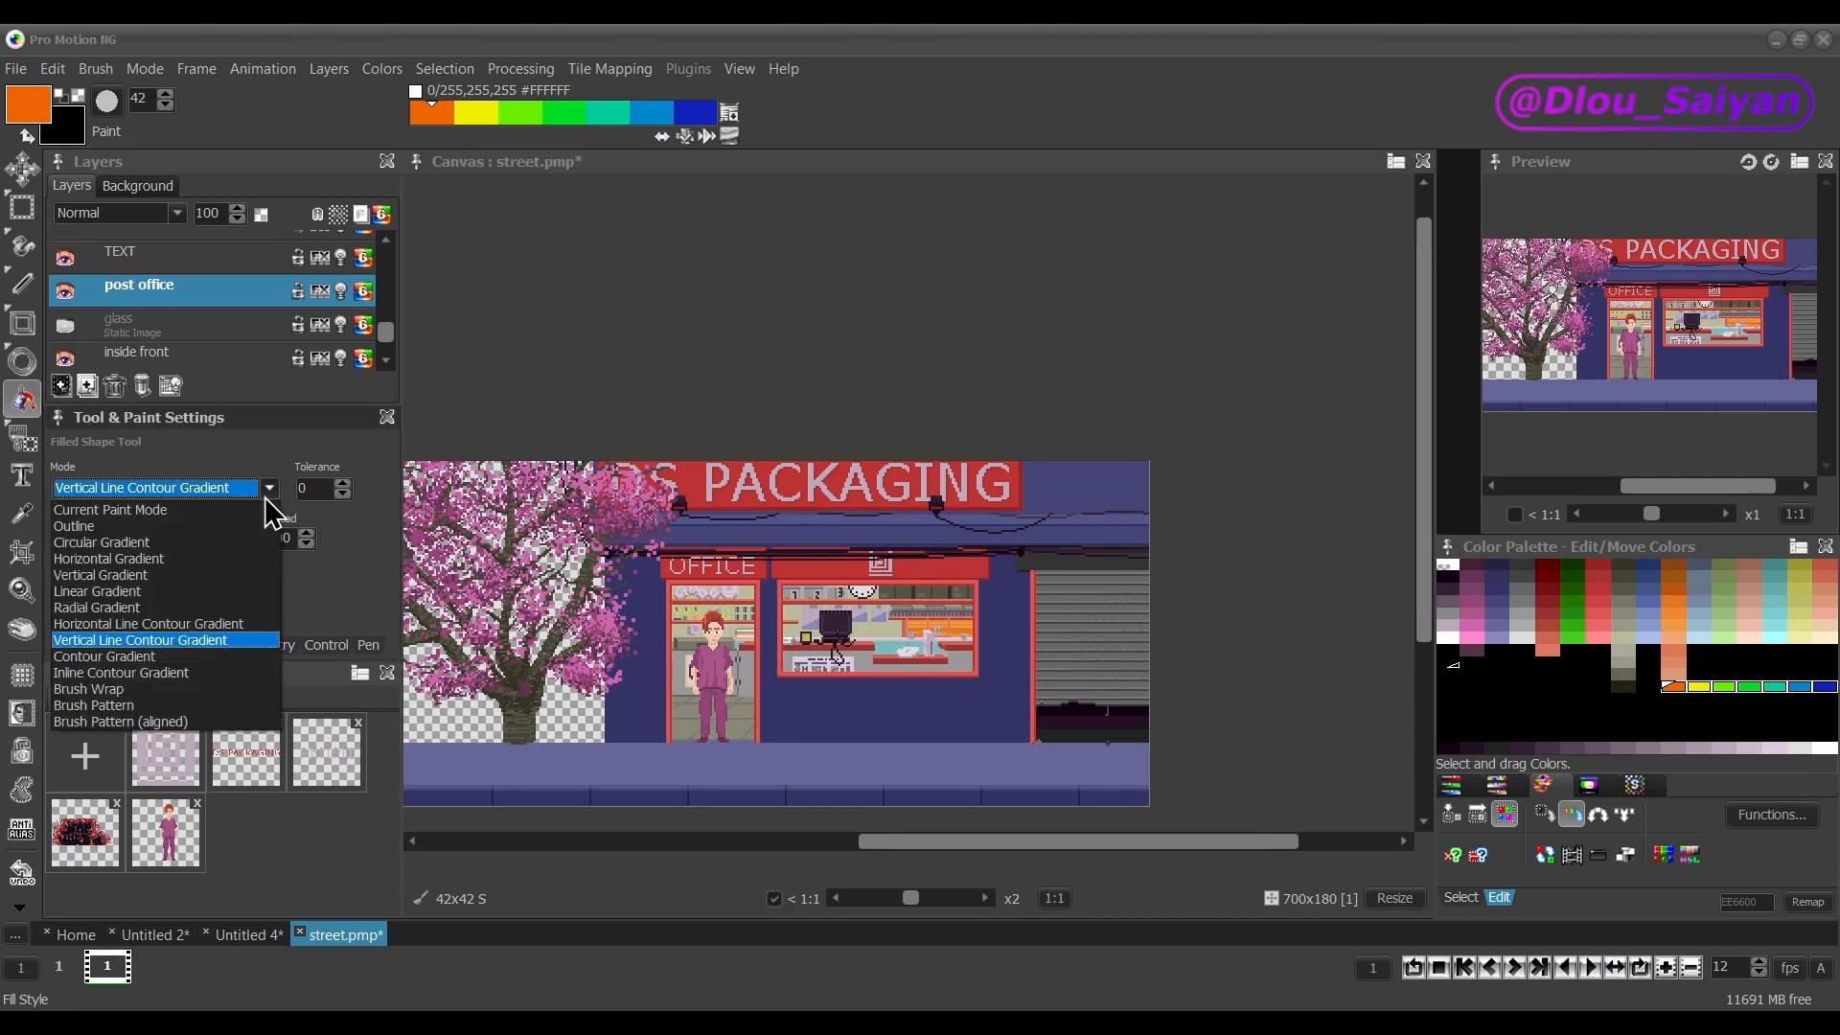
click(91, 532)
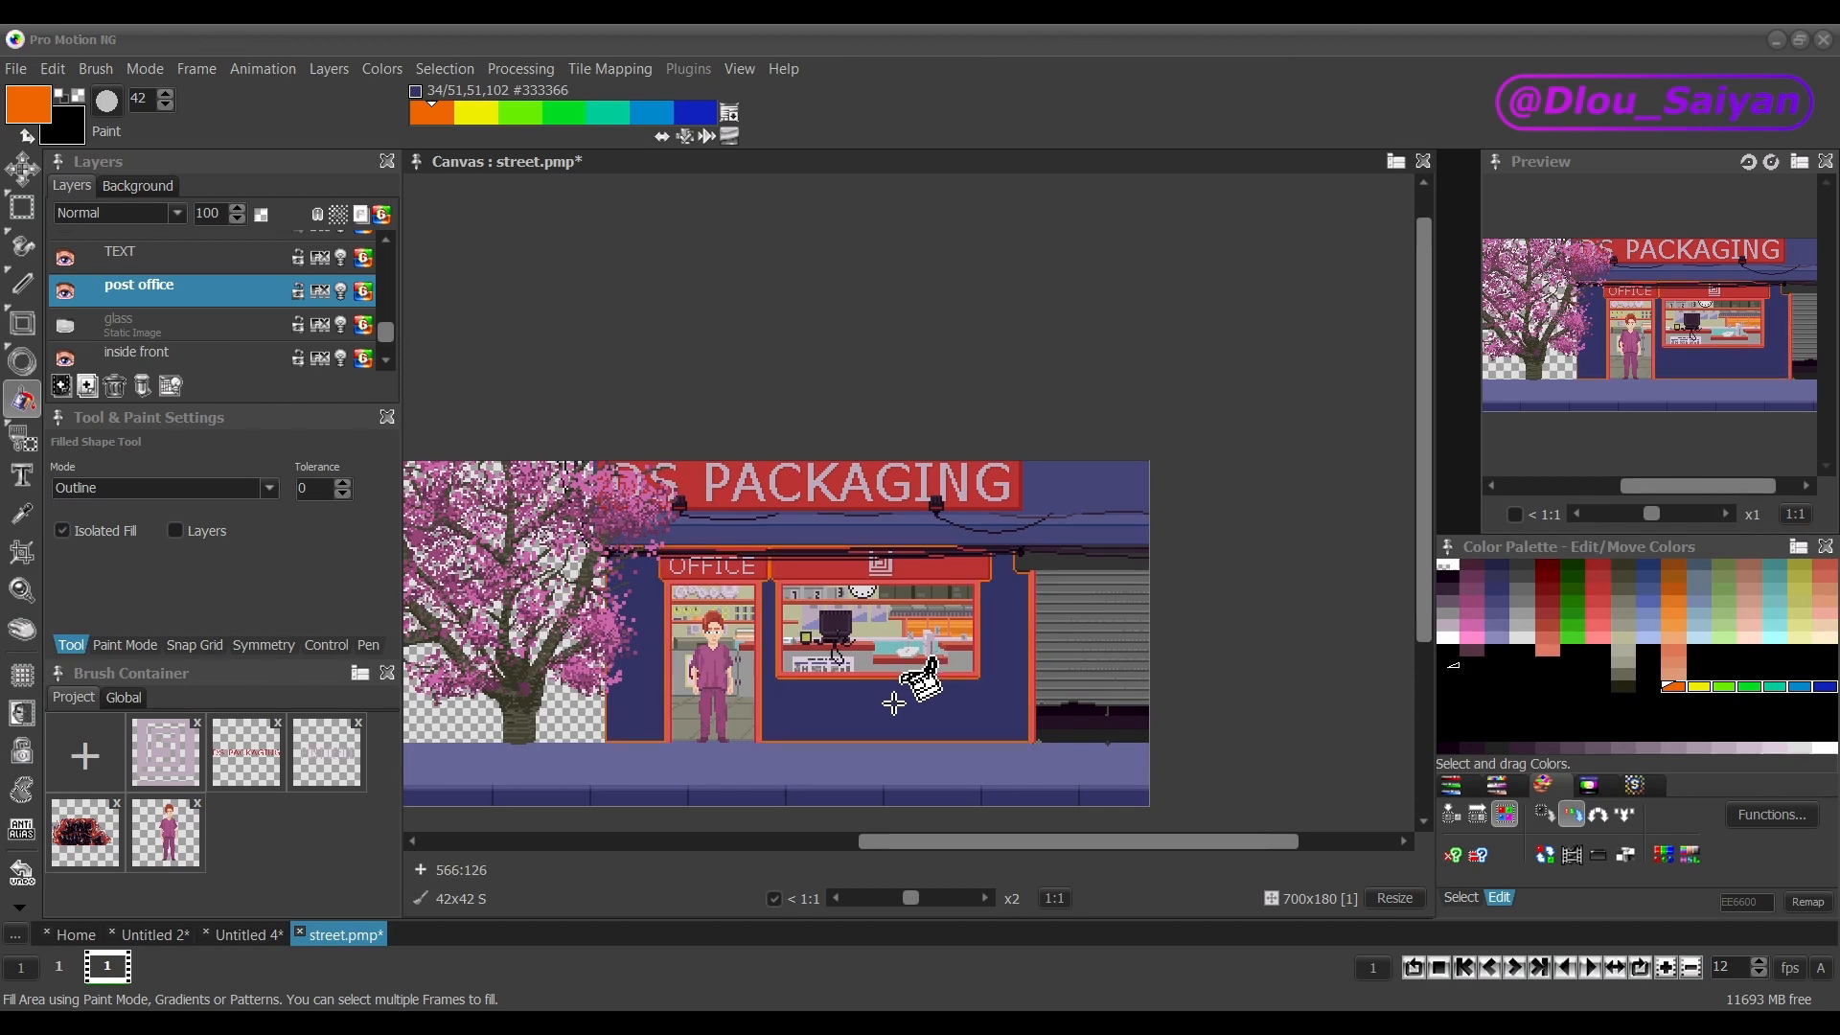
scroll(893, 705, up, 3)
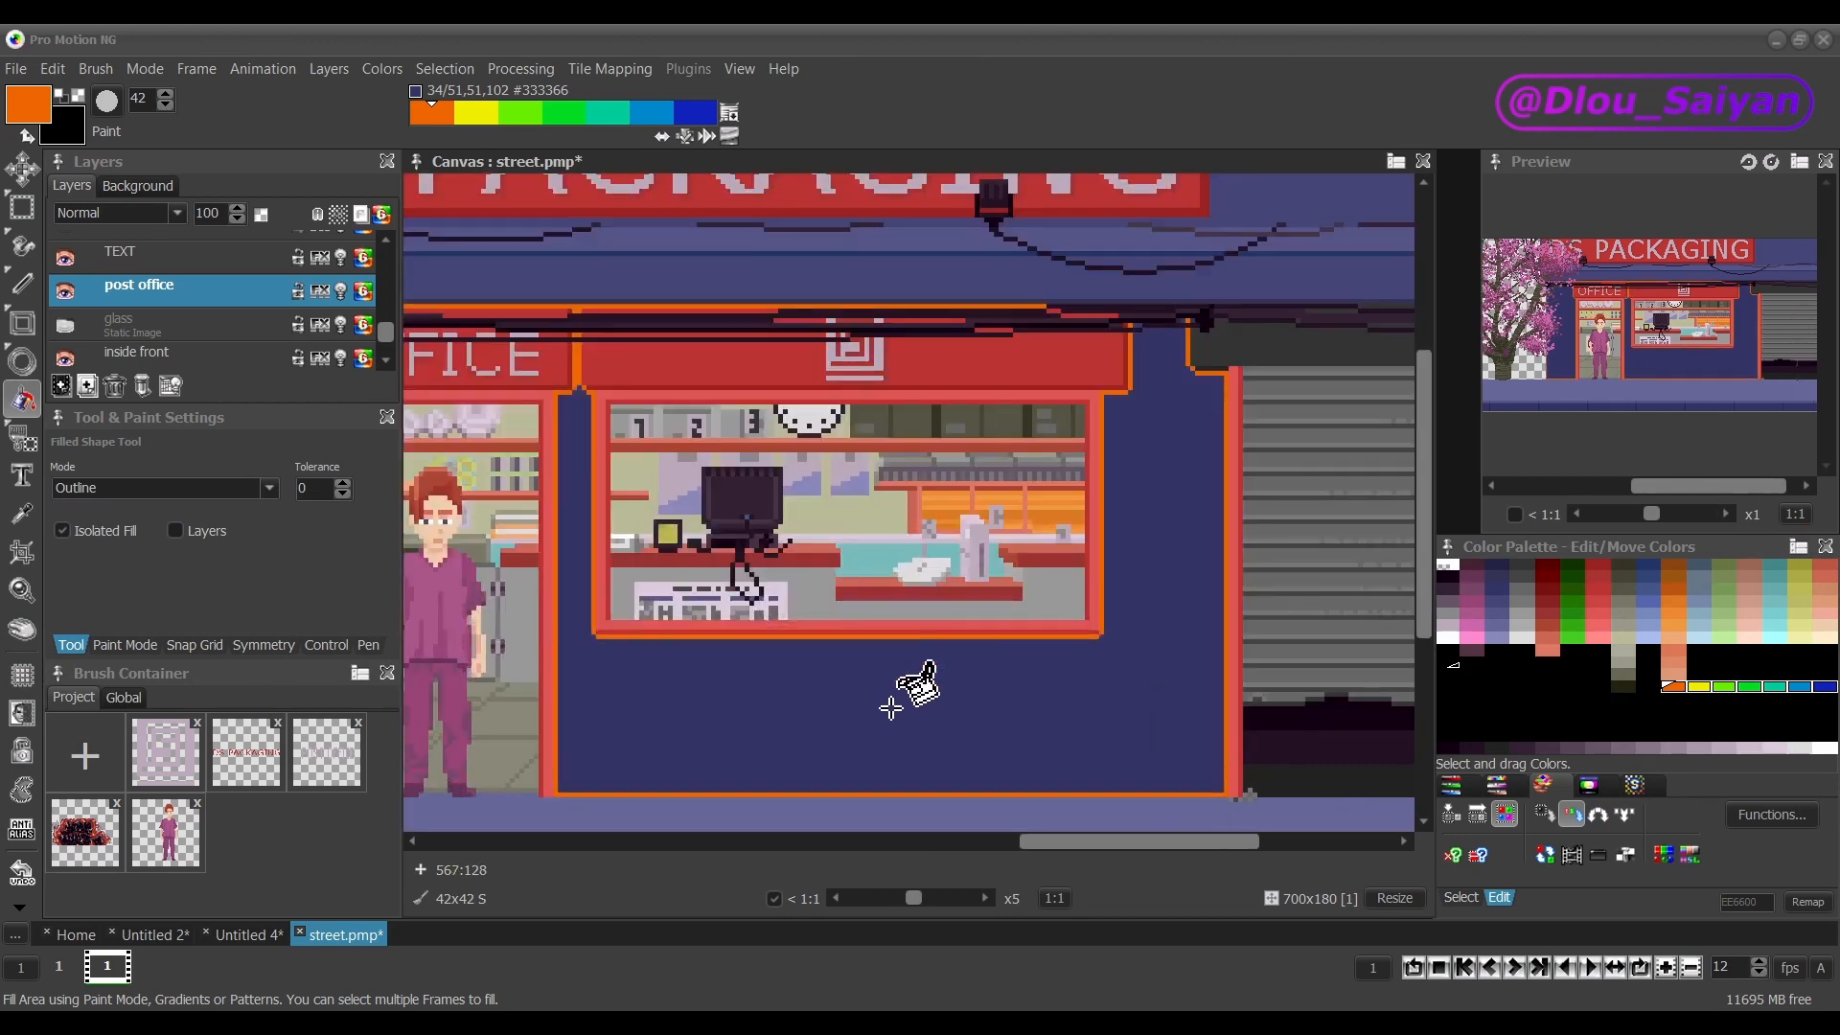
click(811, 708)
key(ctrl)
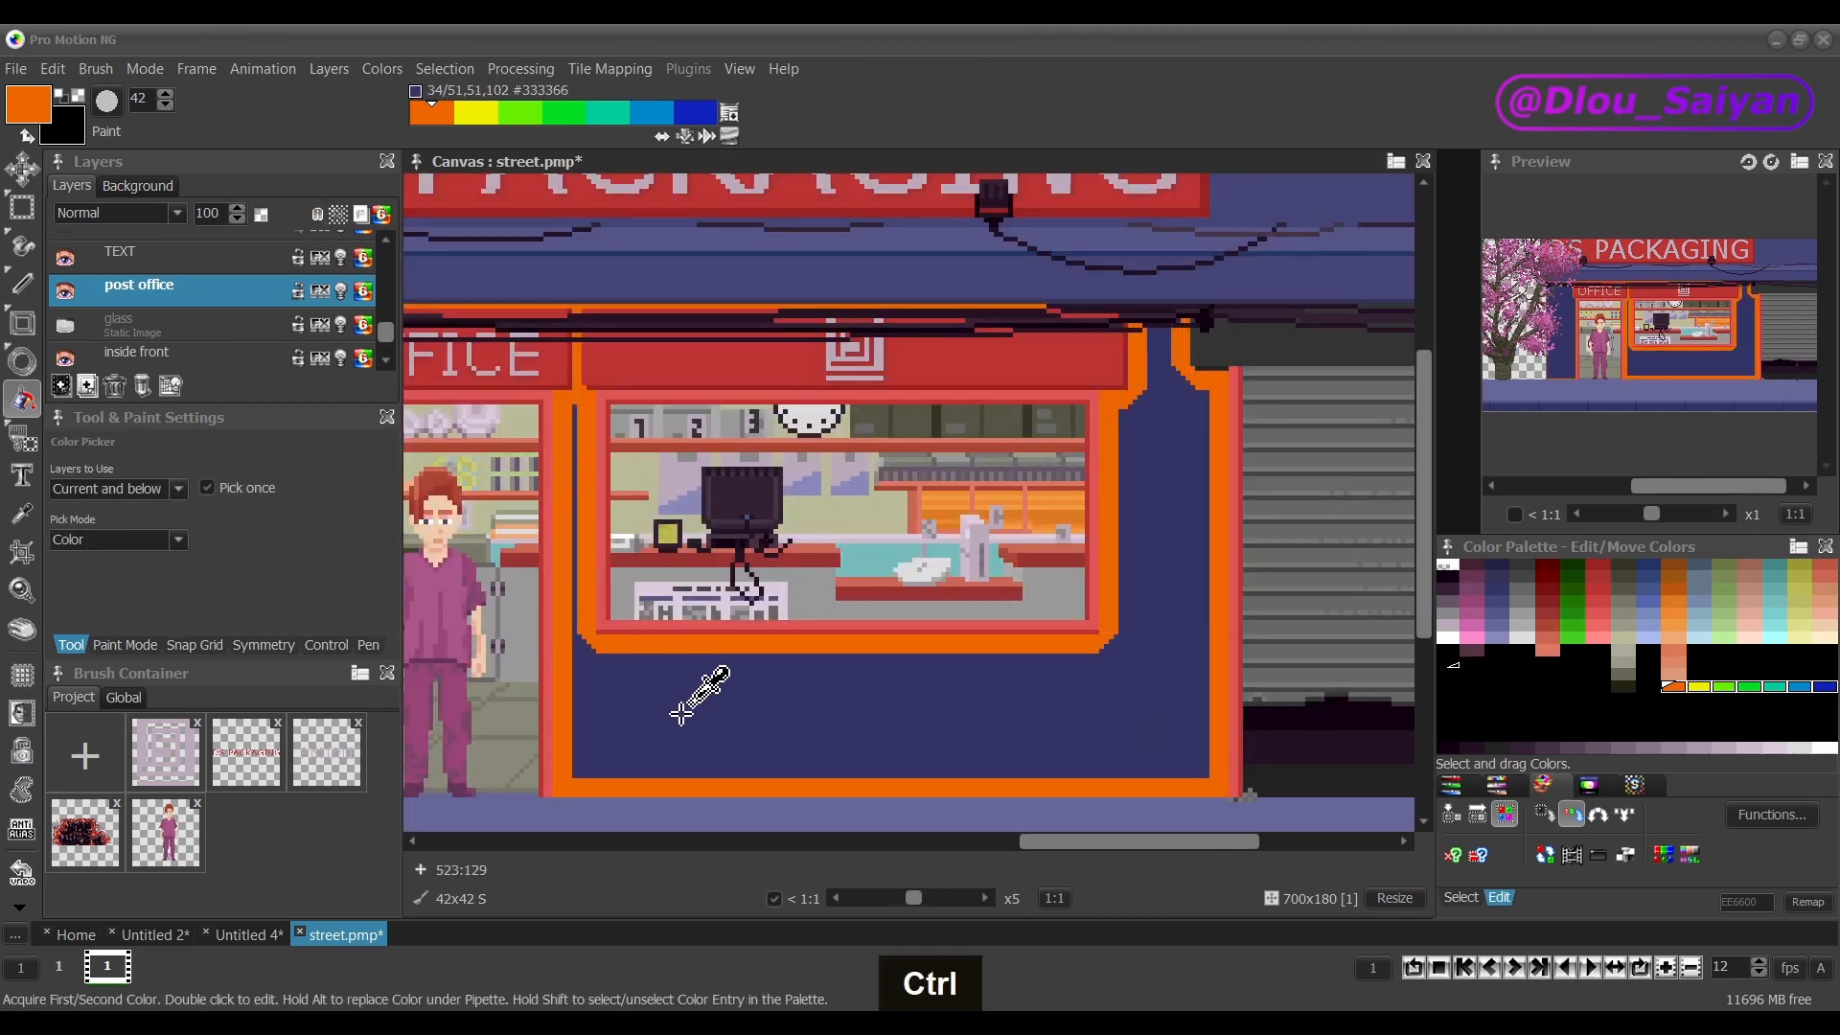
key(ctrl+z)
key(ctrl+z)
key(ctrl+z)
key(ctrl+z)
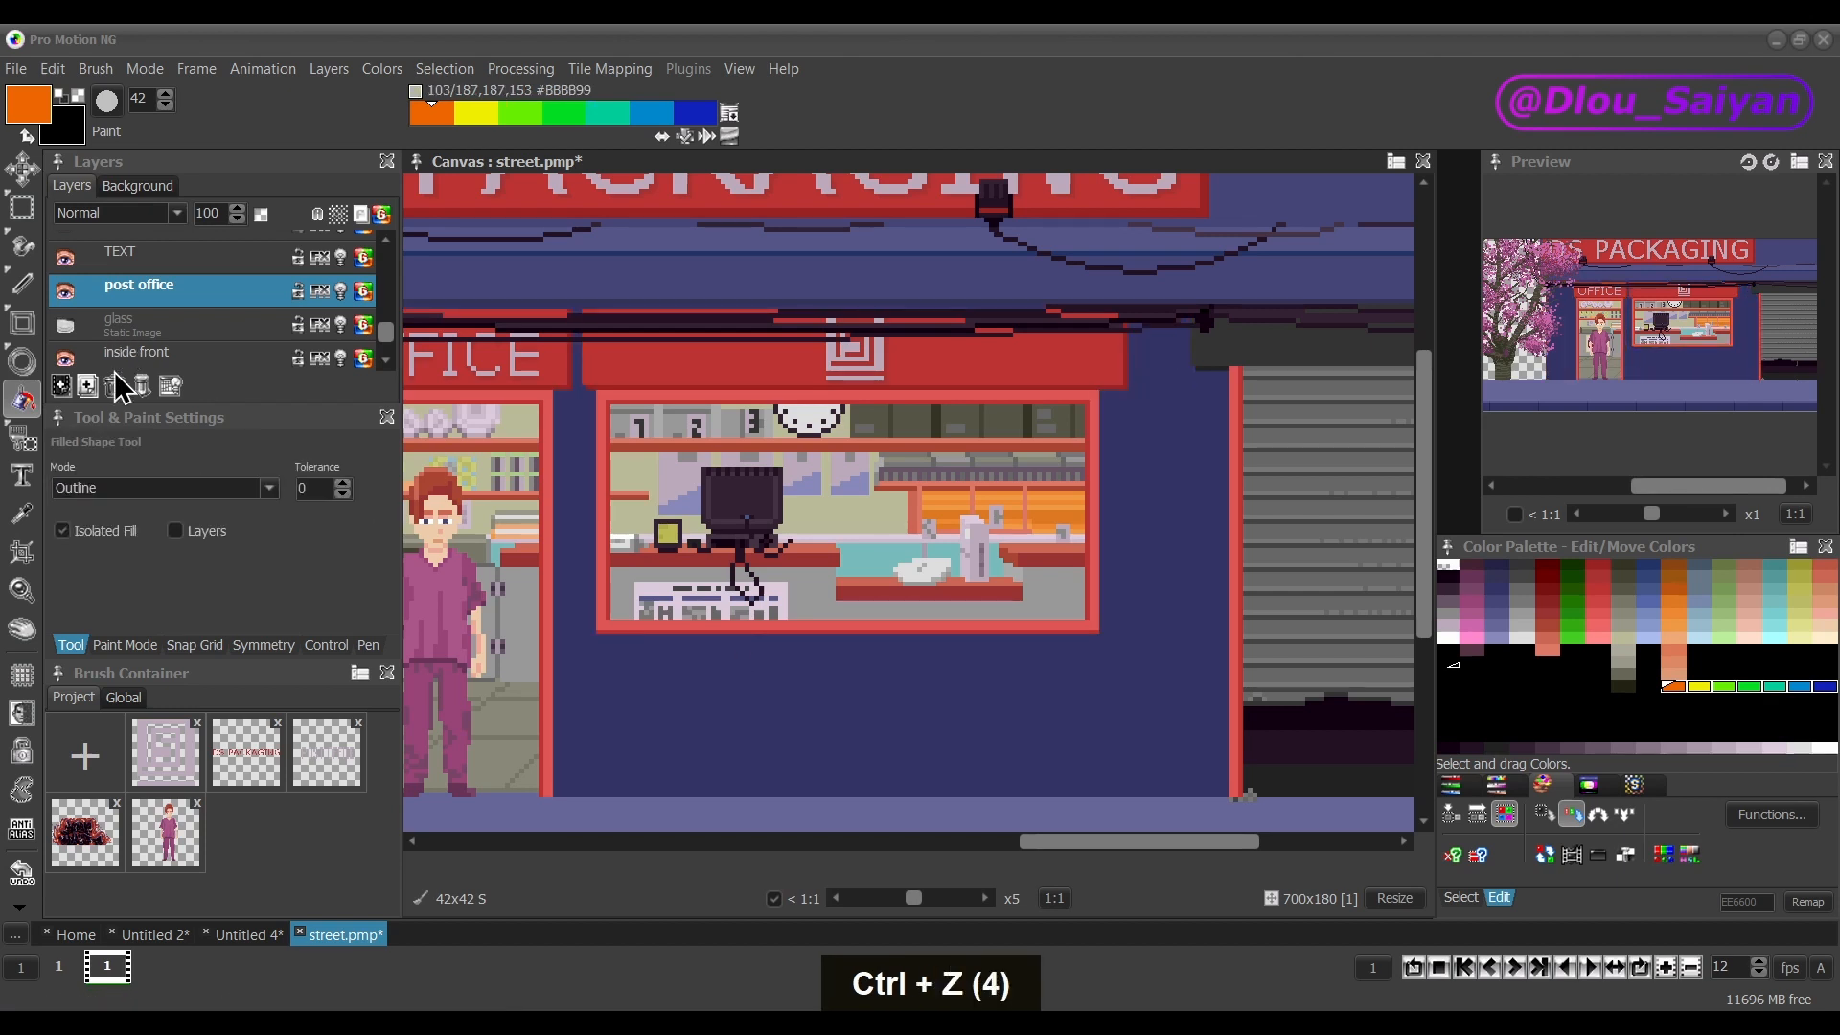
Set the fill mode to Inline Contour Gradient.
click(152, 488)
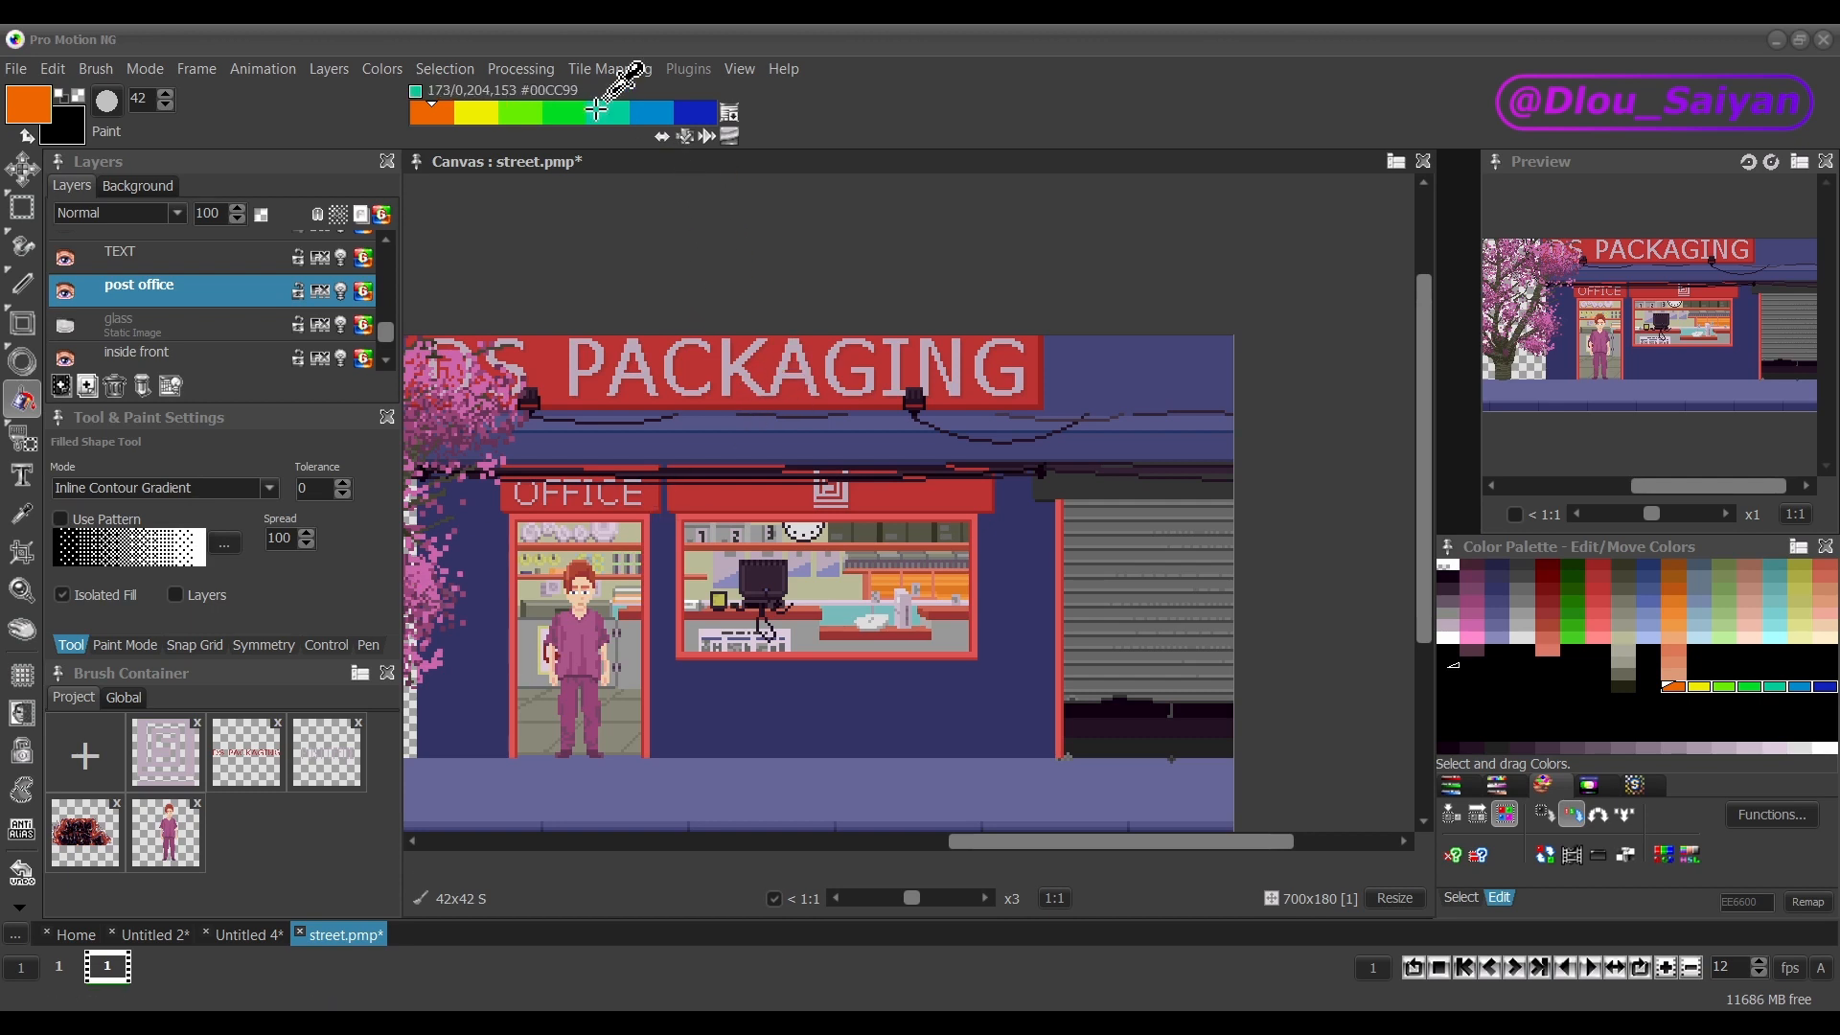
Add a new gradient and define the bright green #44DD11 as its first color.
click(732, 117)
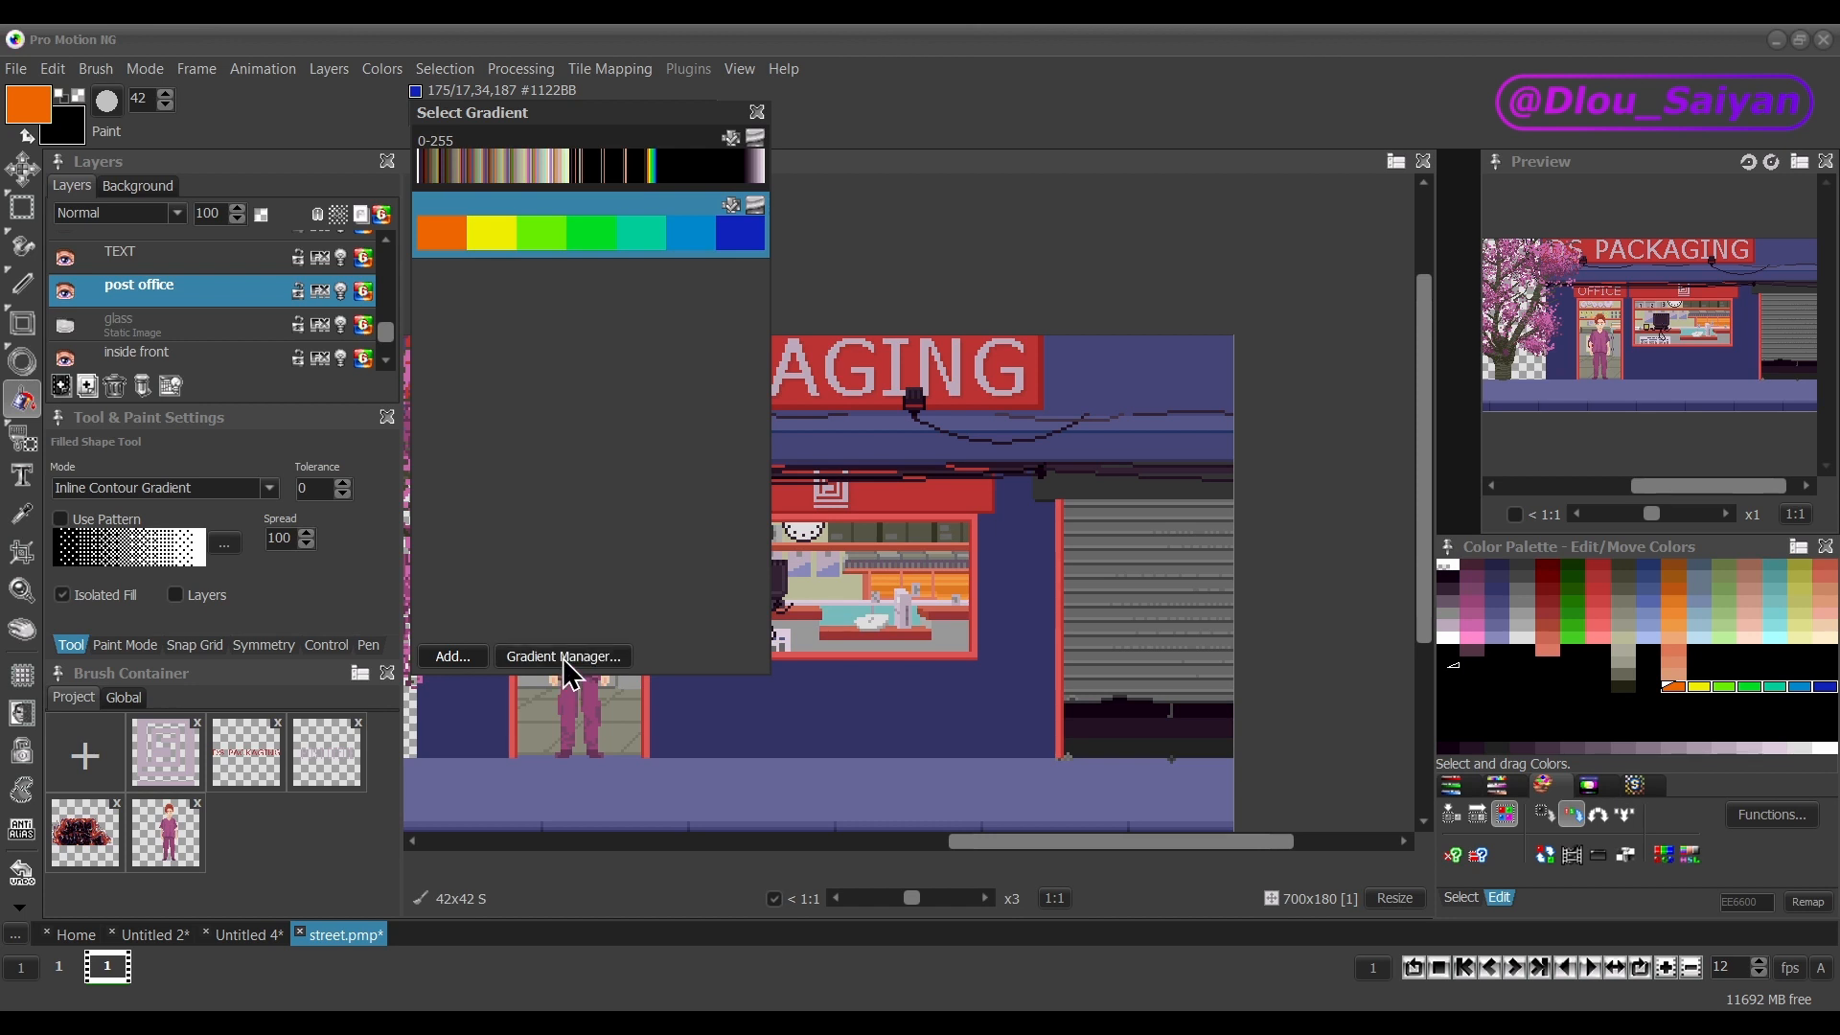
click(450, 657)
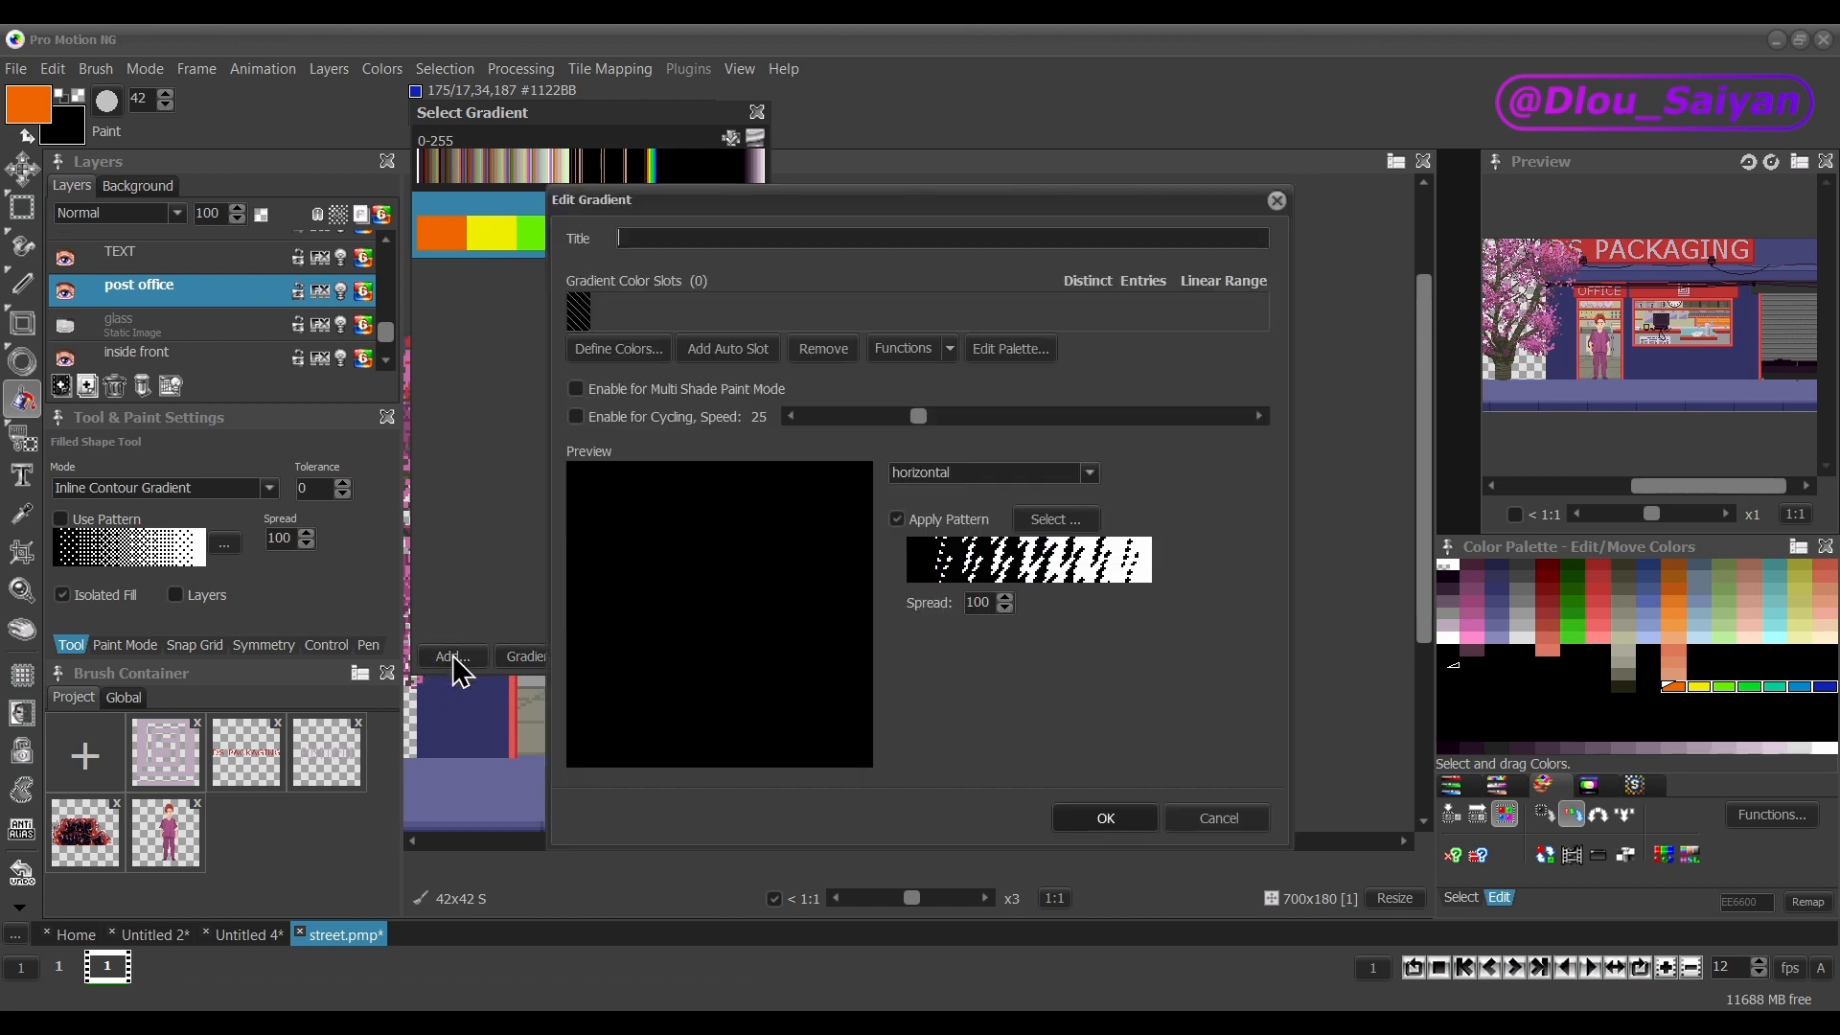
click(618, 350)
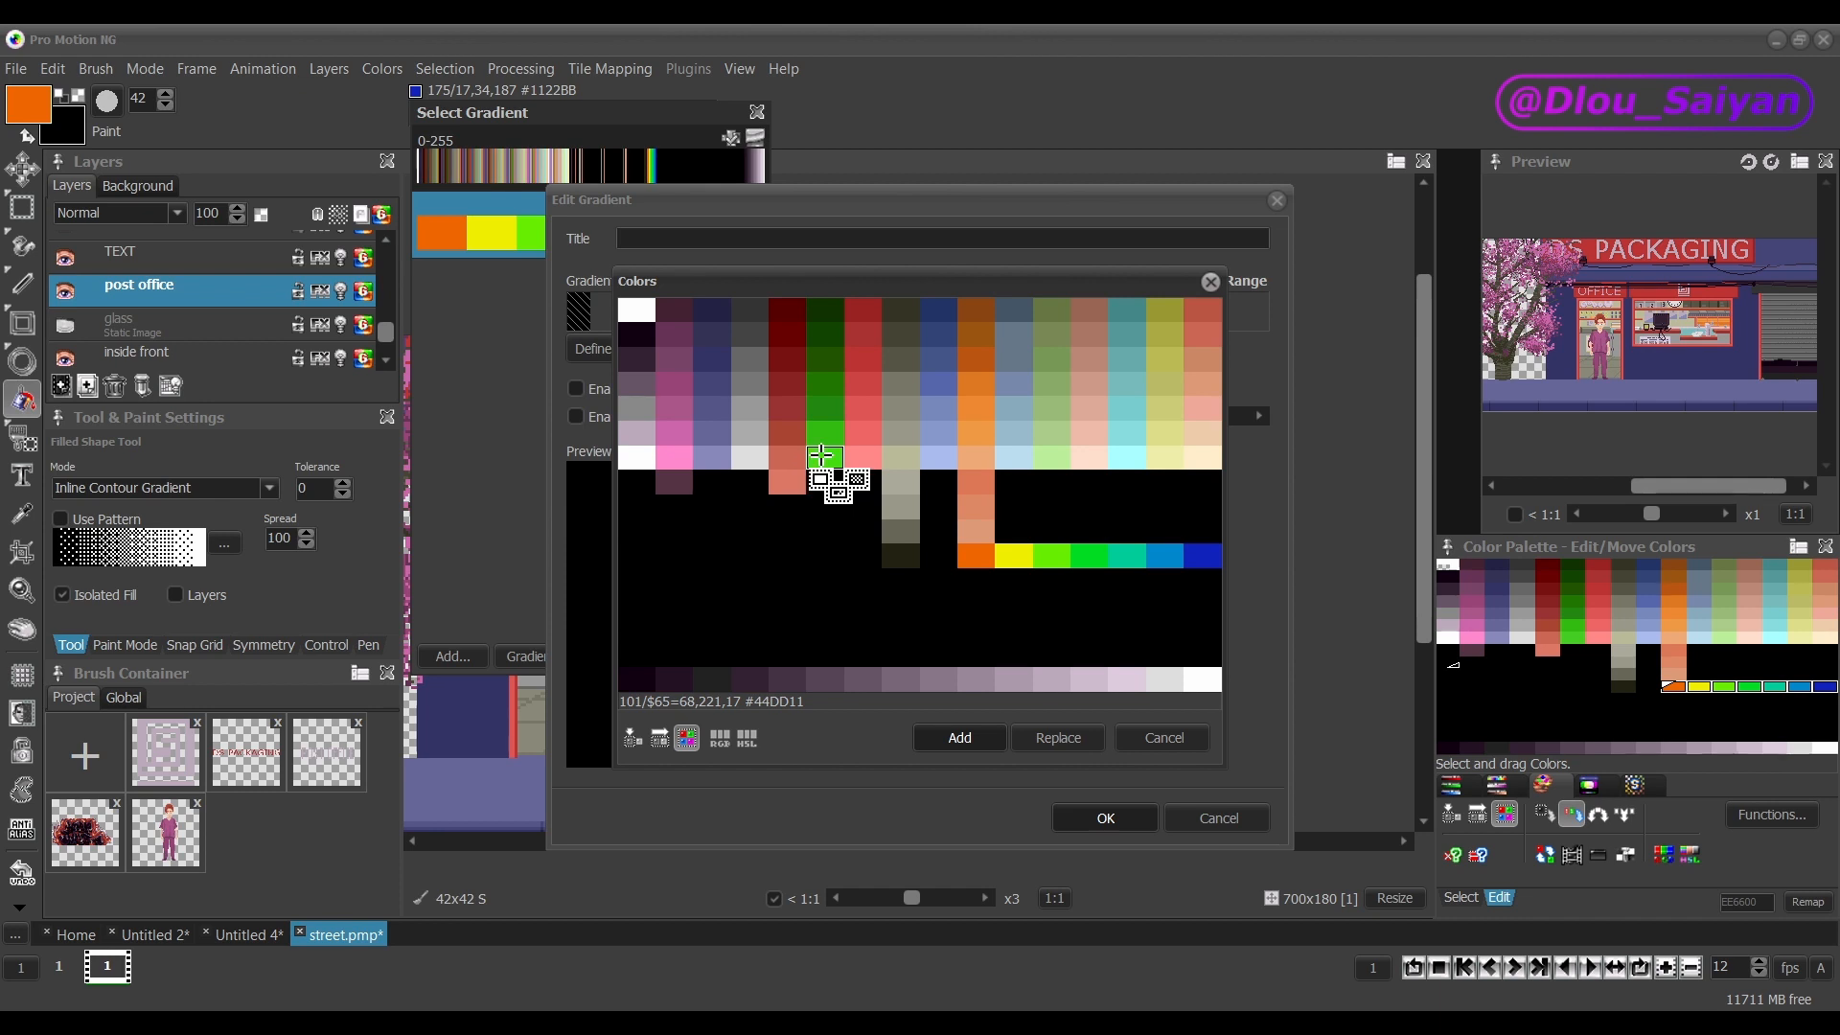
click(961, 738)
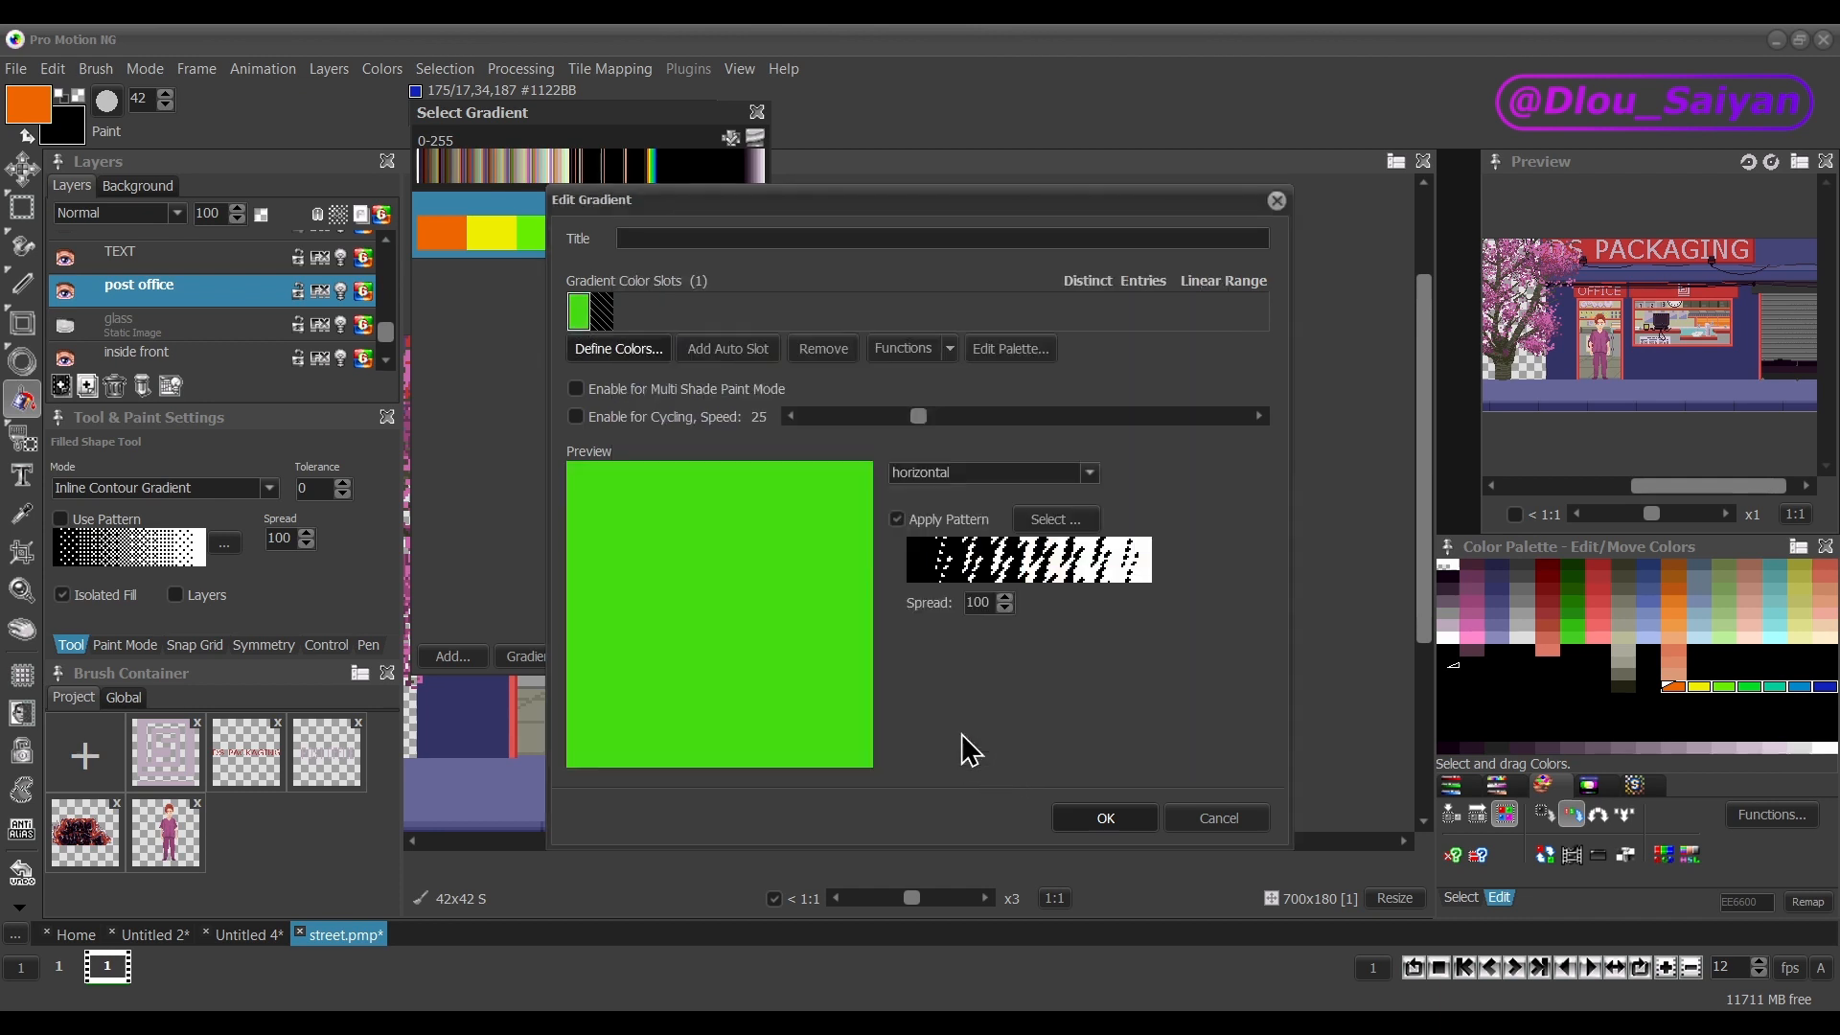
Add the olive #999933 and the gray #999999 to the new gradient's color slots.
click(599, 348)
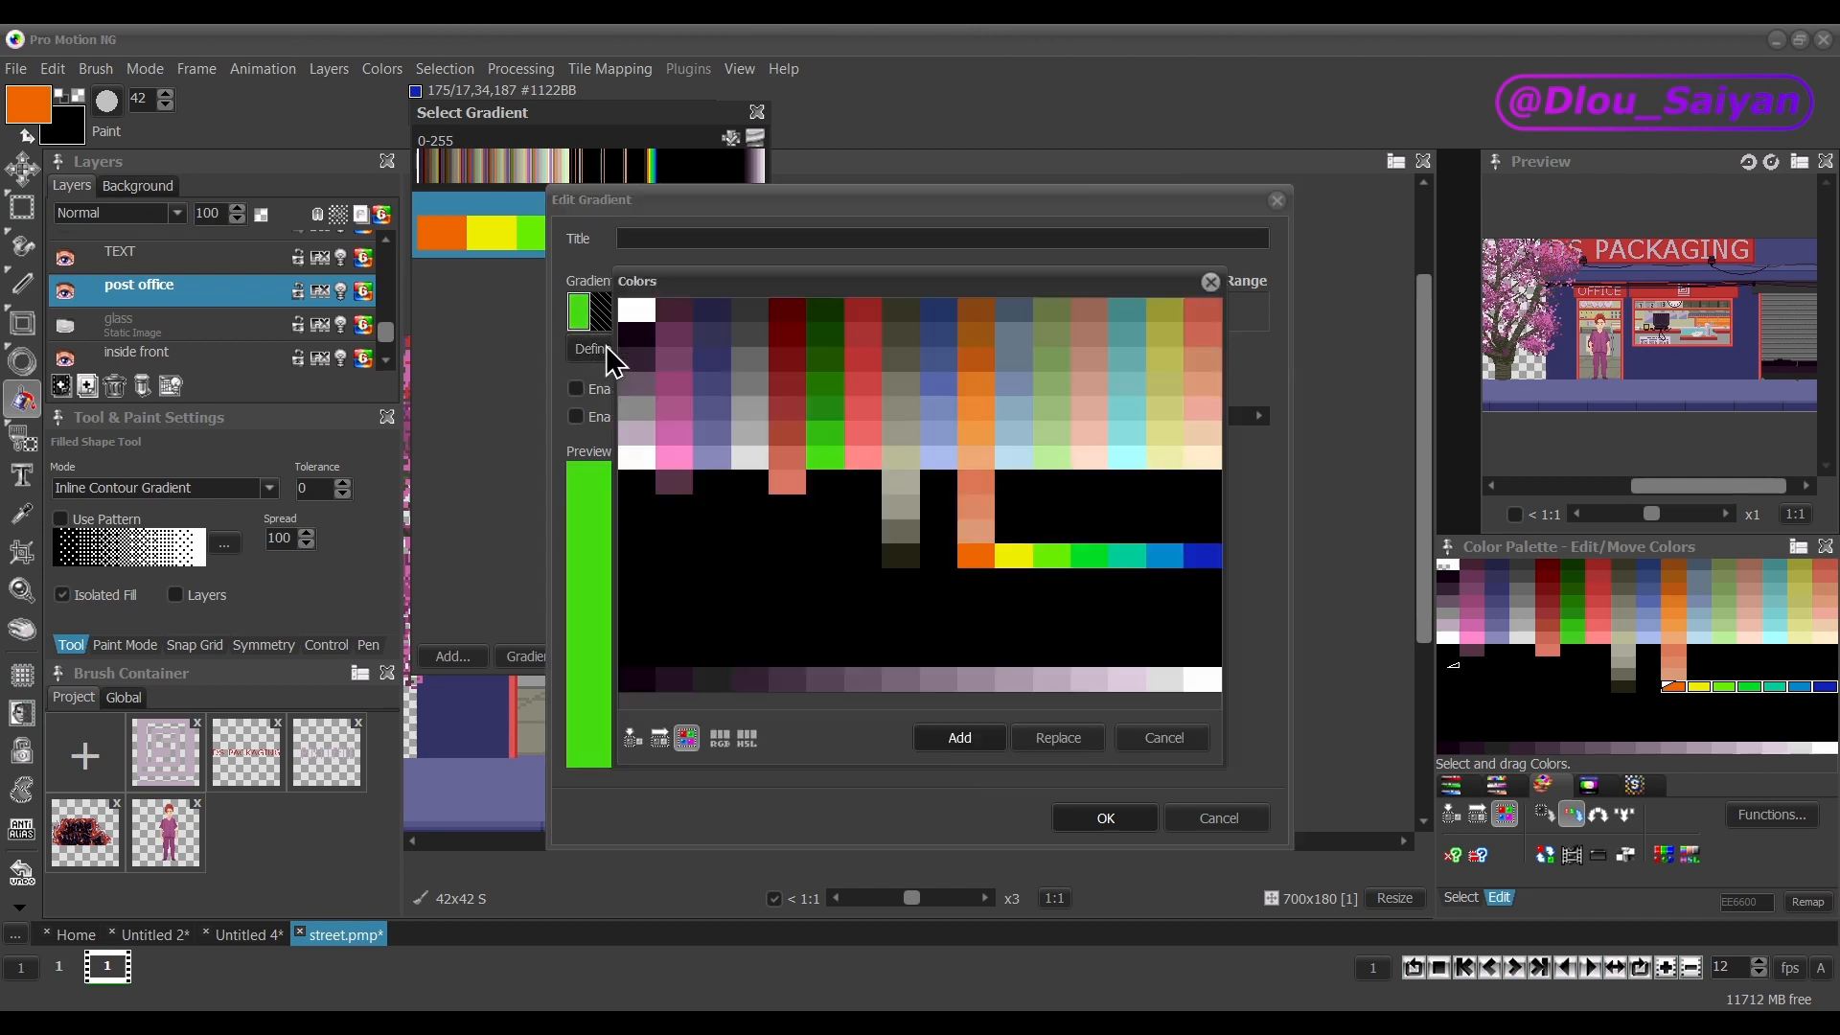
click(1164, 310)
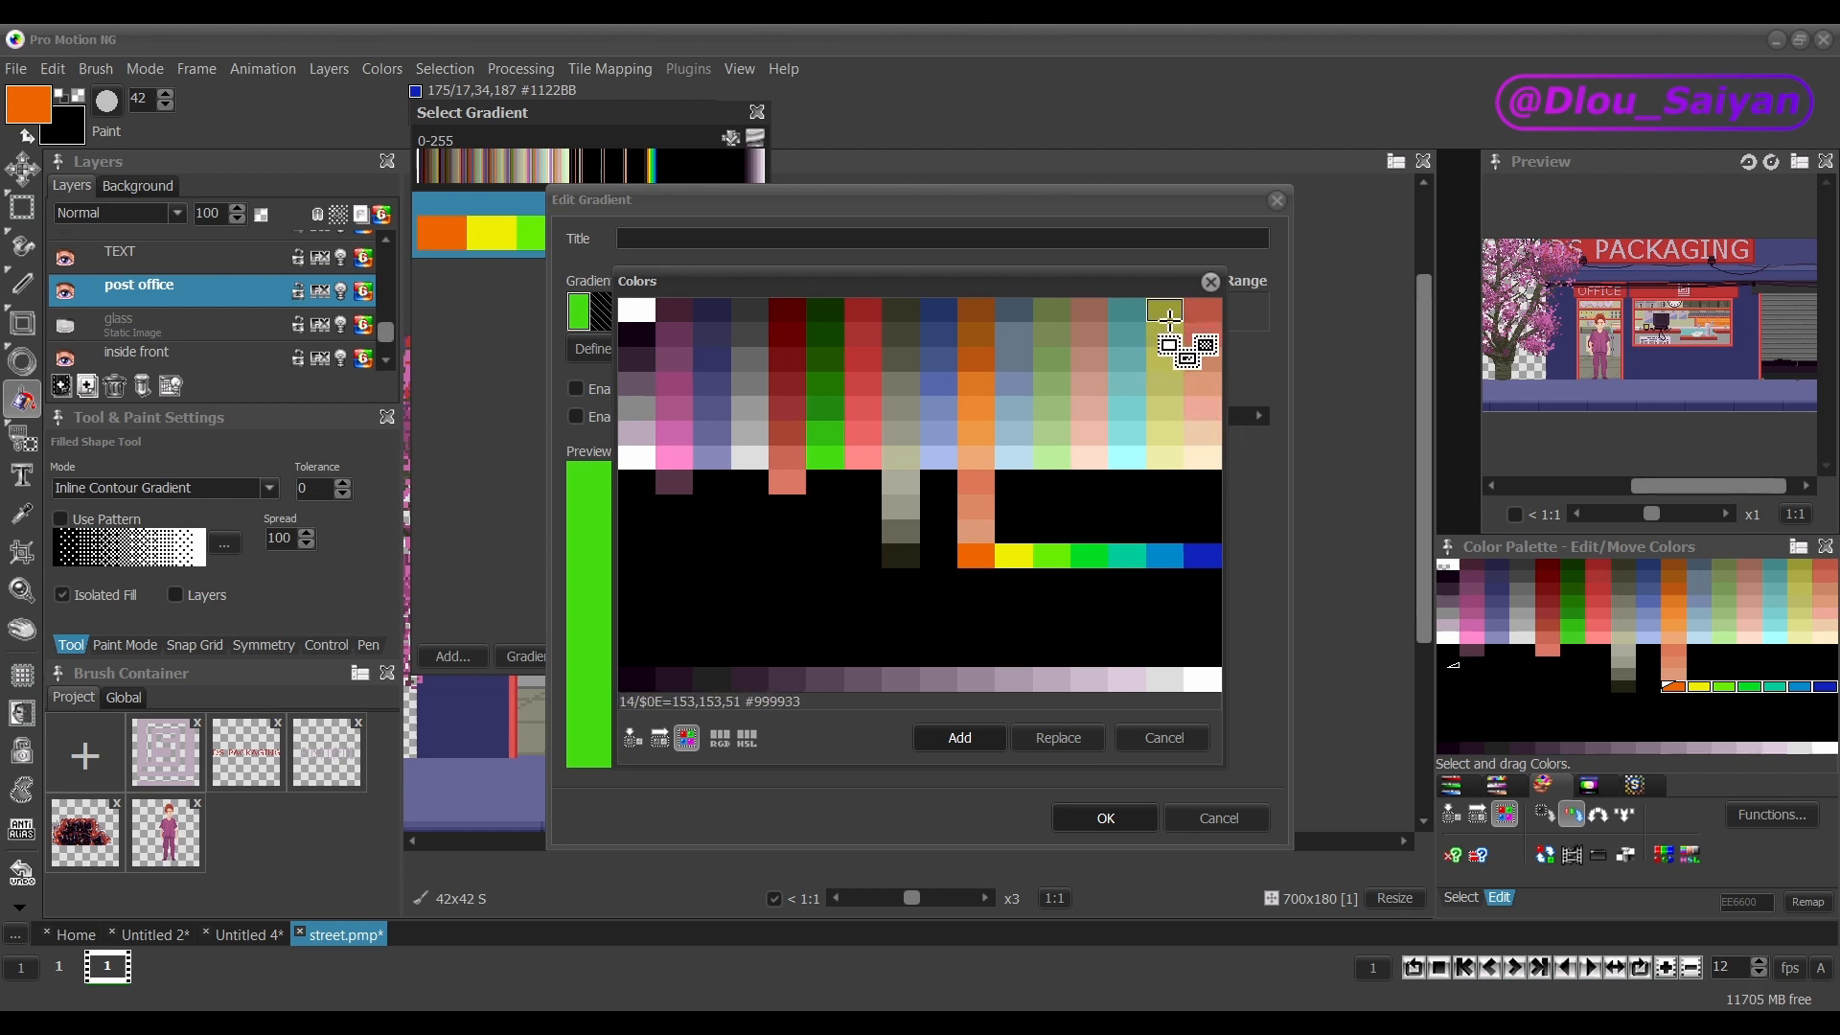
click(961, 748)
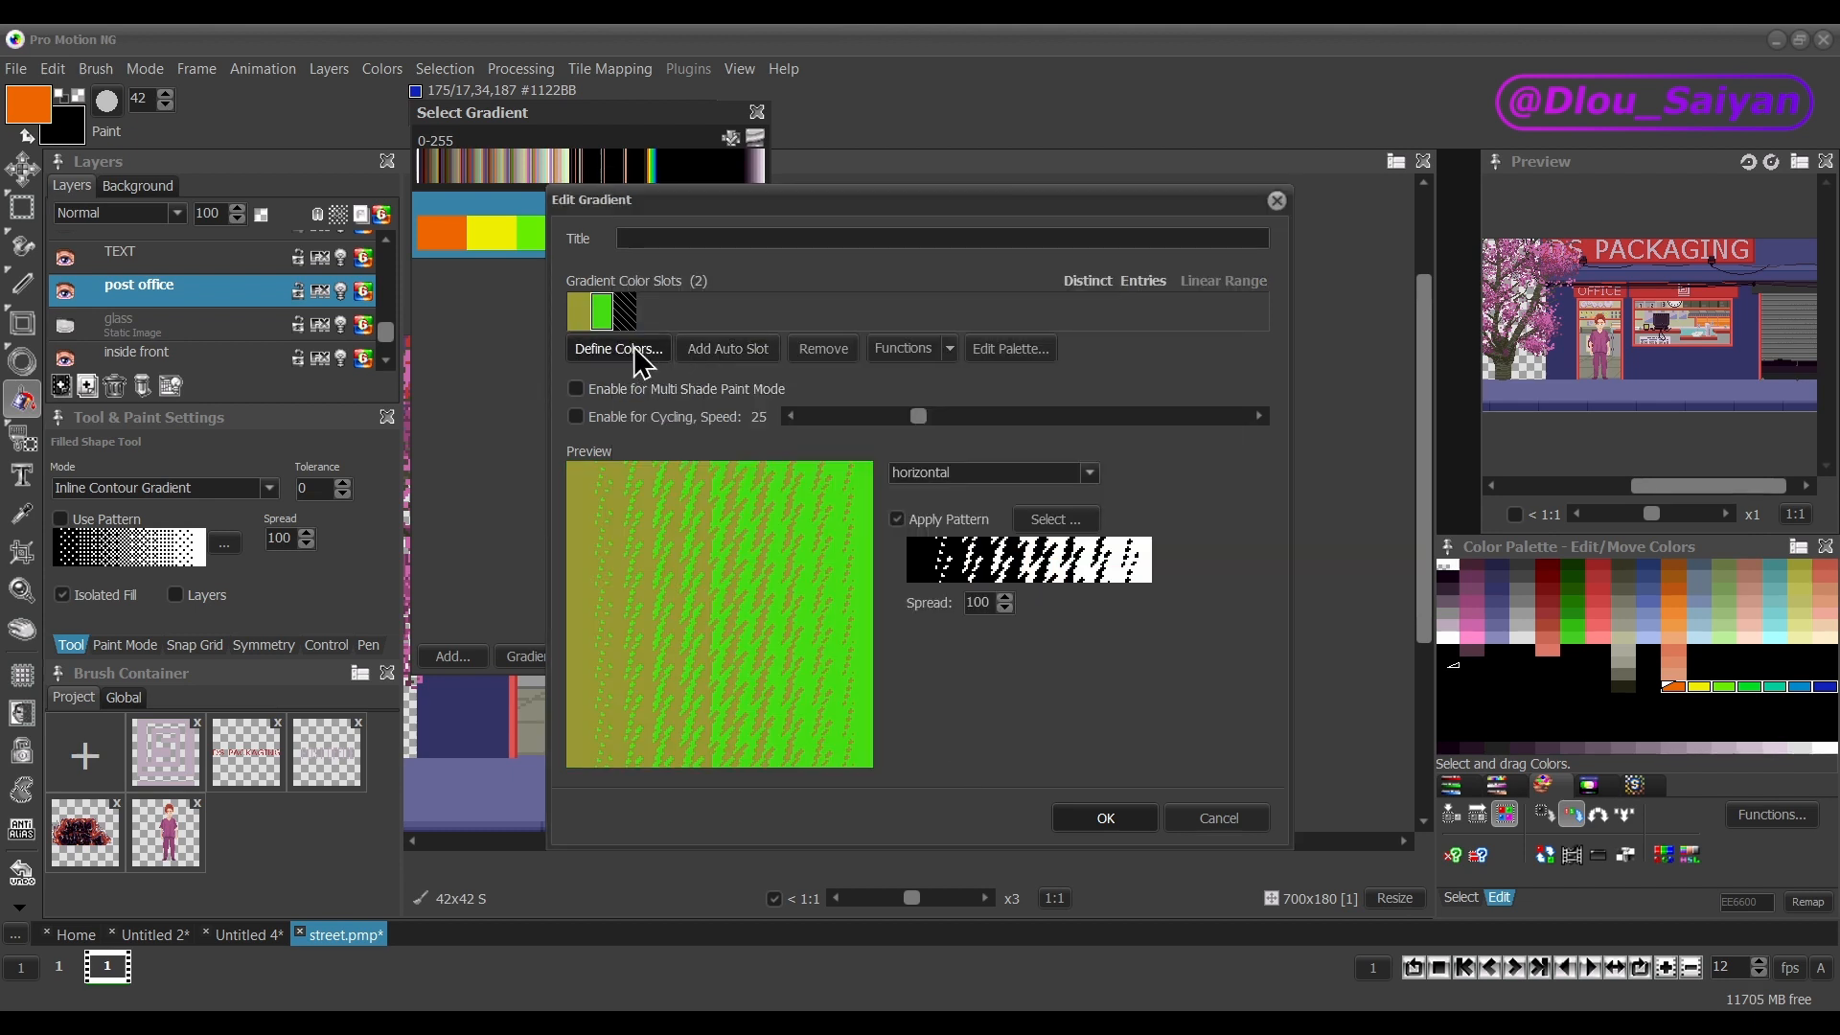
click(635, 351)
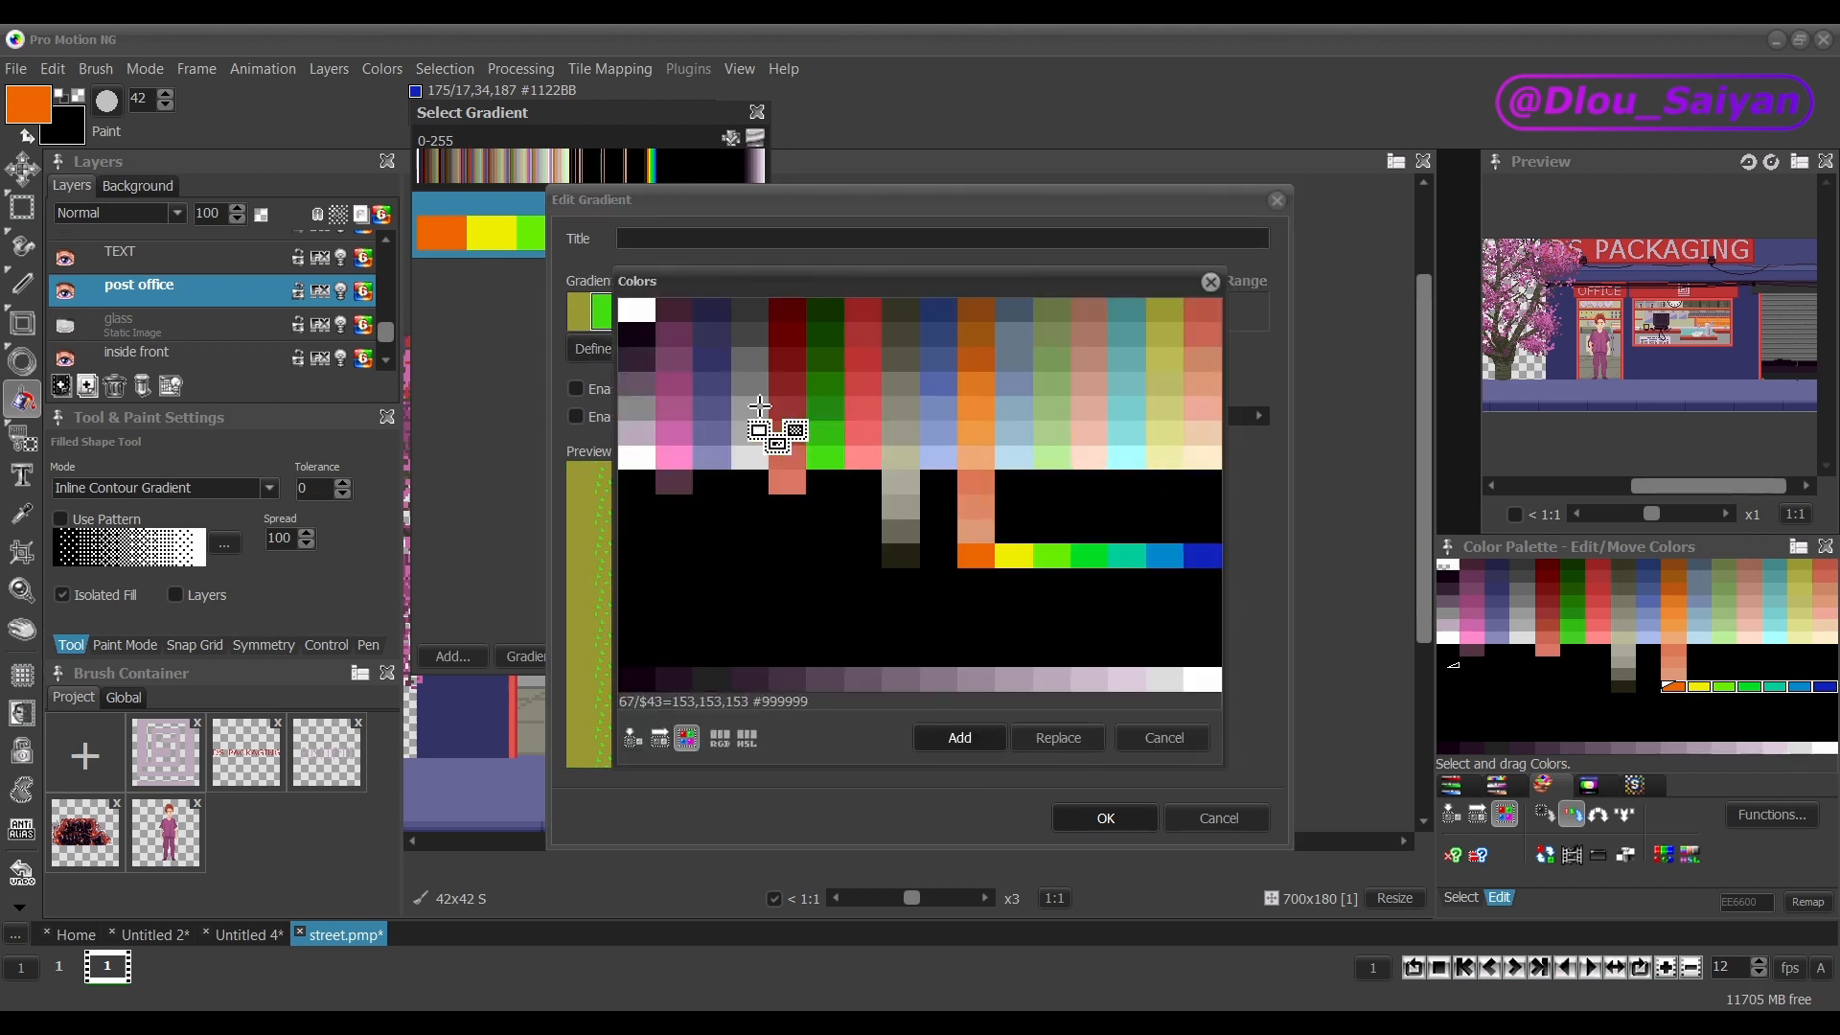
click(759, 405)
click(974, 740)
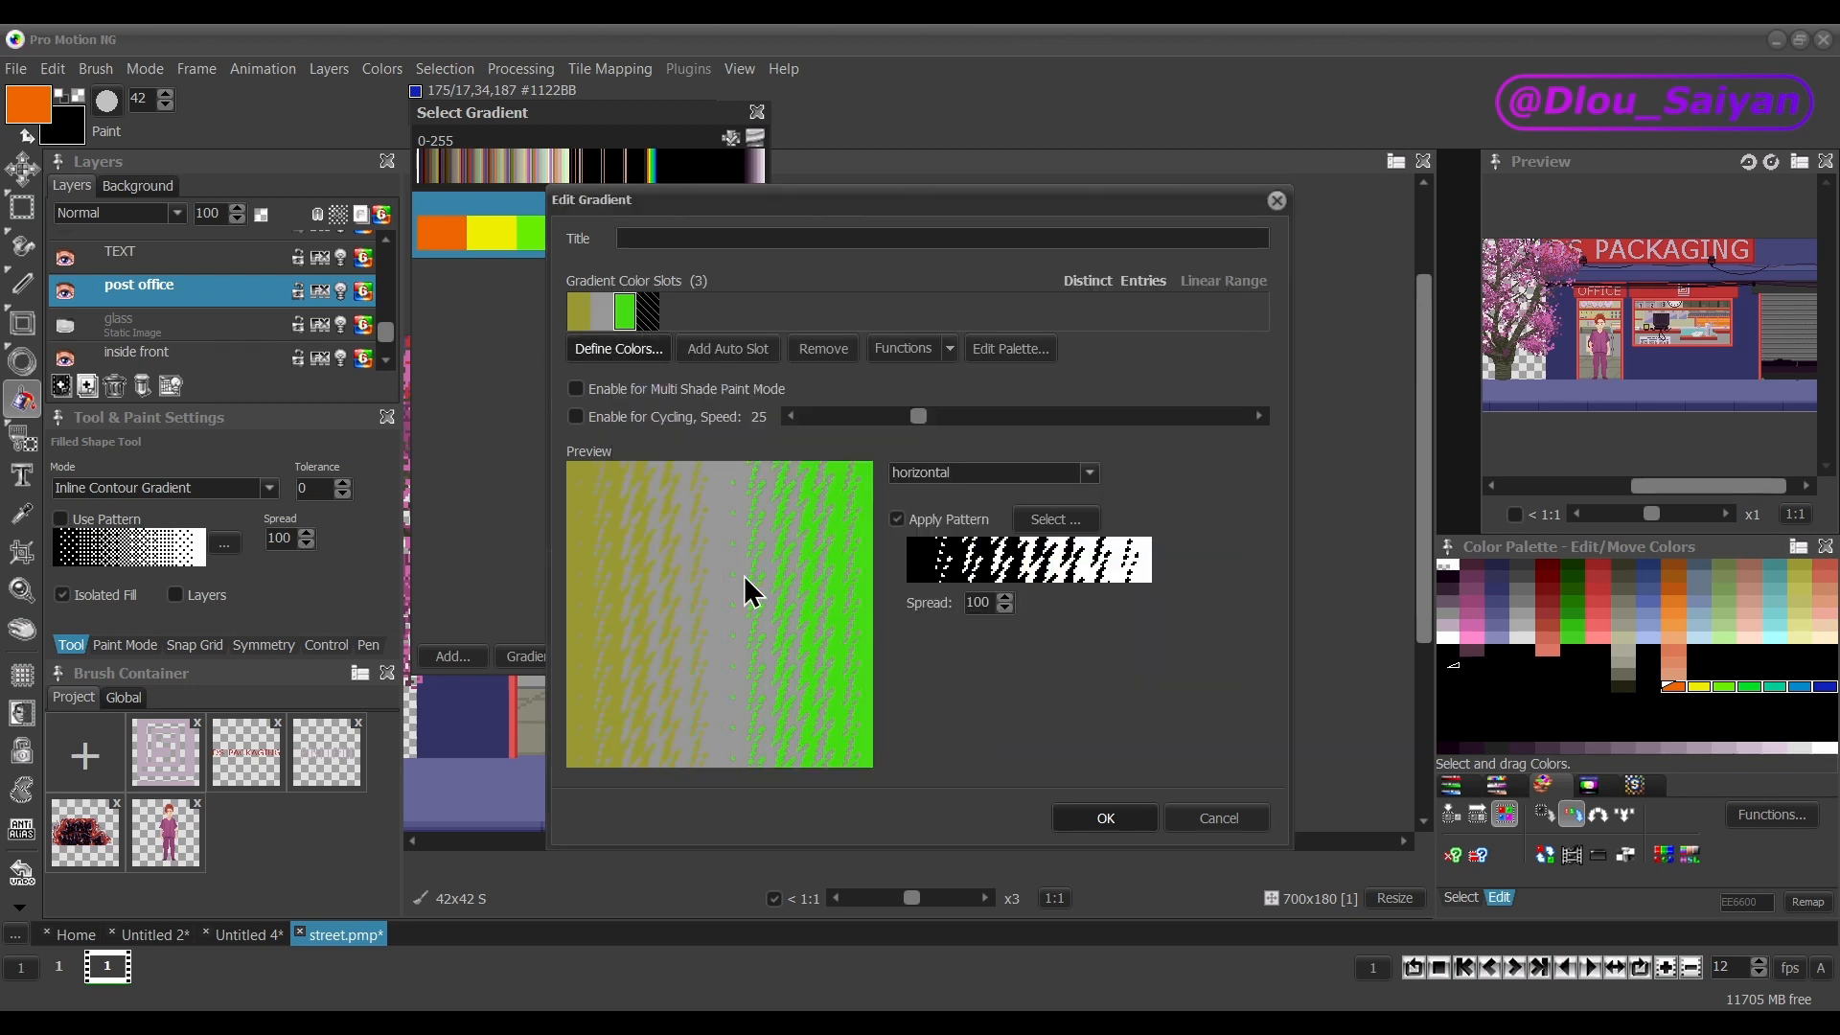
Add the row of eight palette colors from #8888BB through the light orange to the new gradient.
click(619, 350)
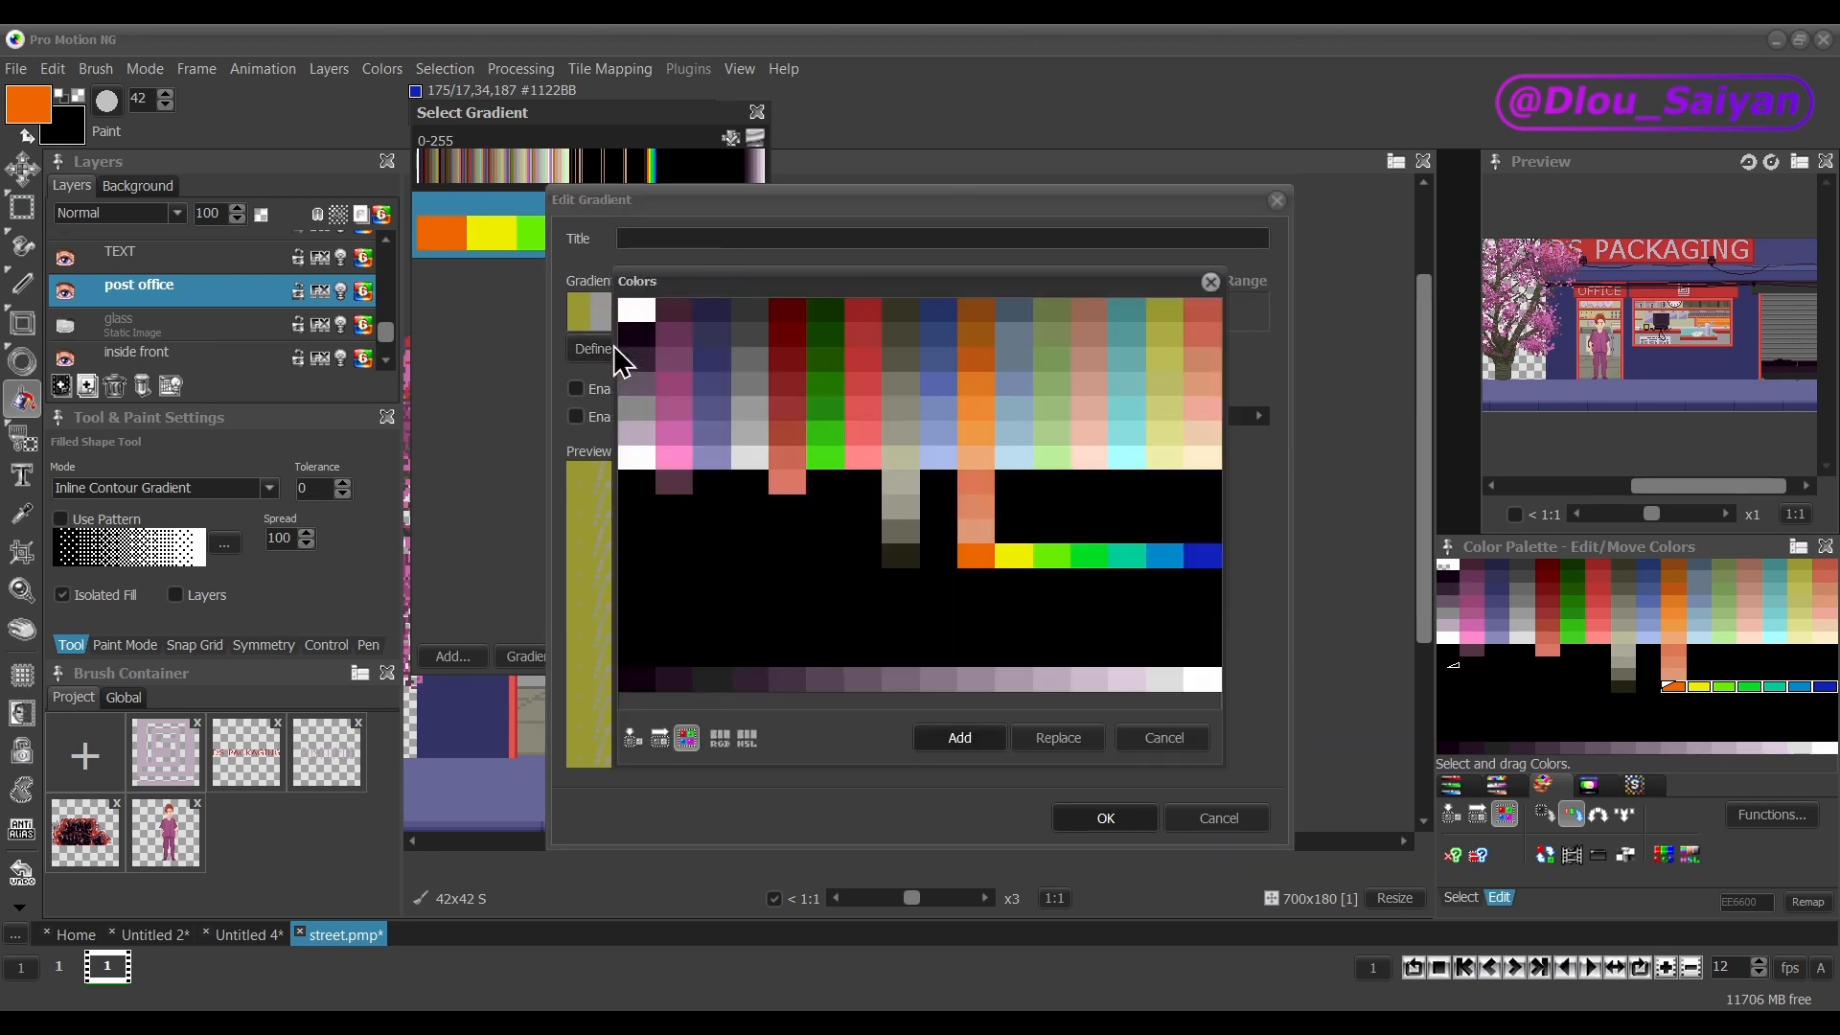
click(668, 746)
click(684, 740)
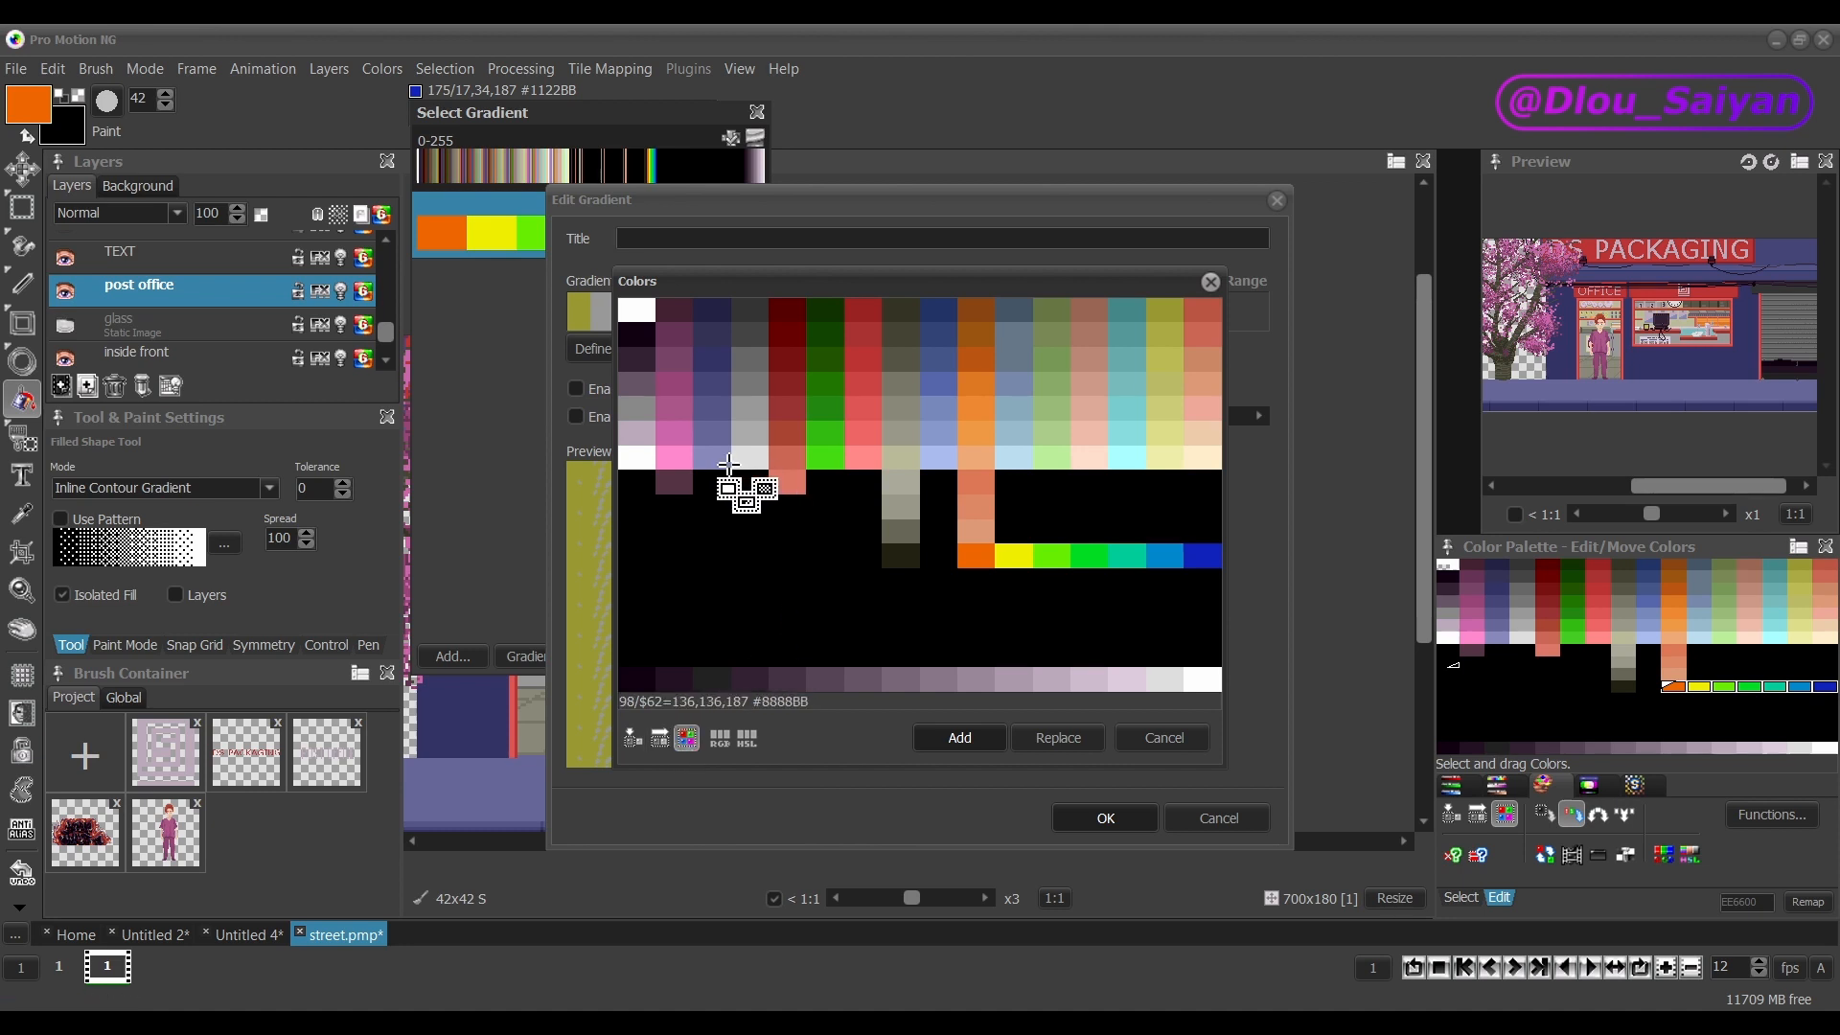
drag(712, 456, 979, 443)
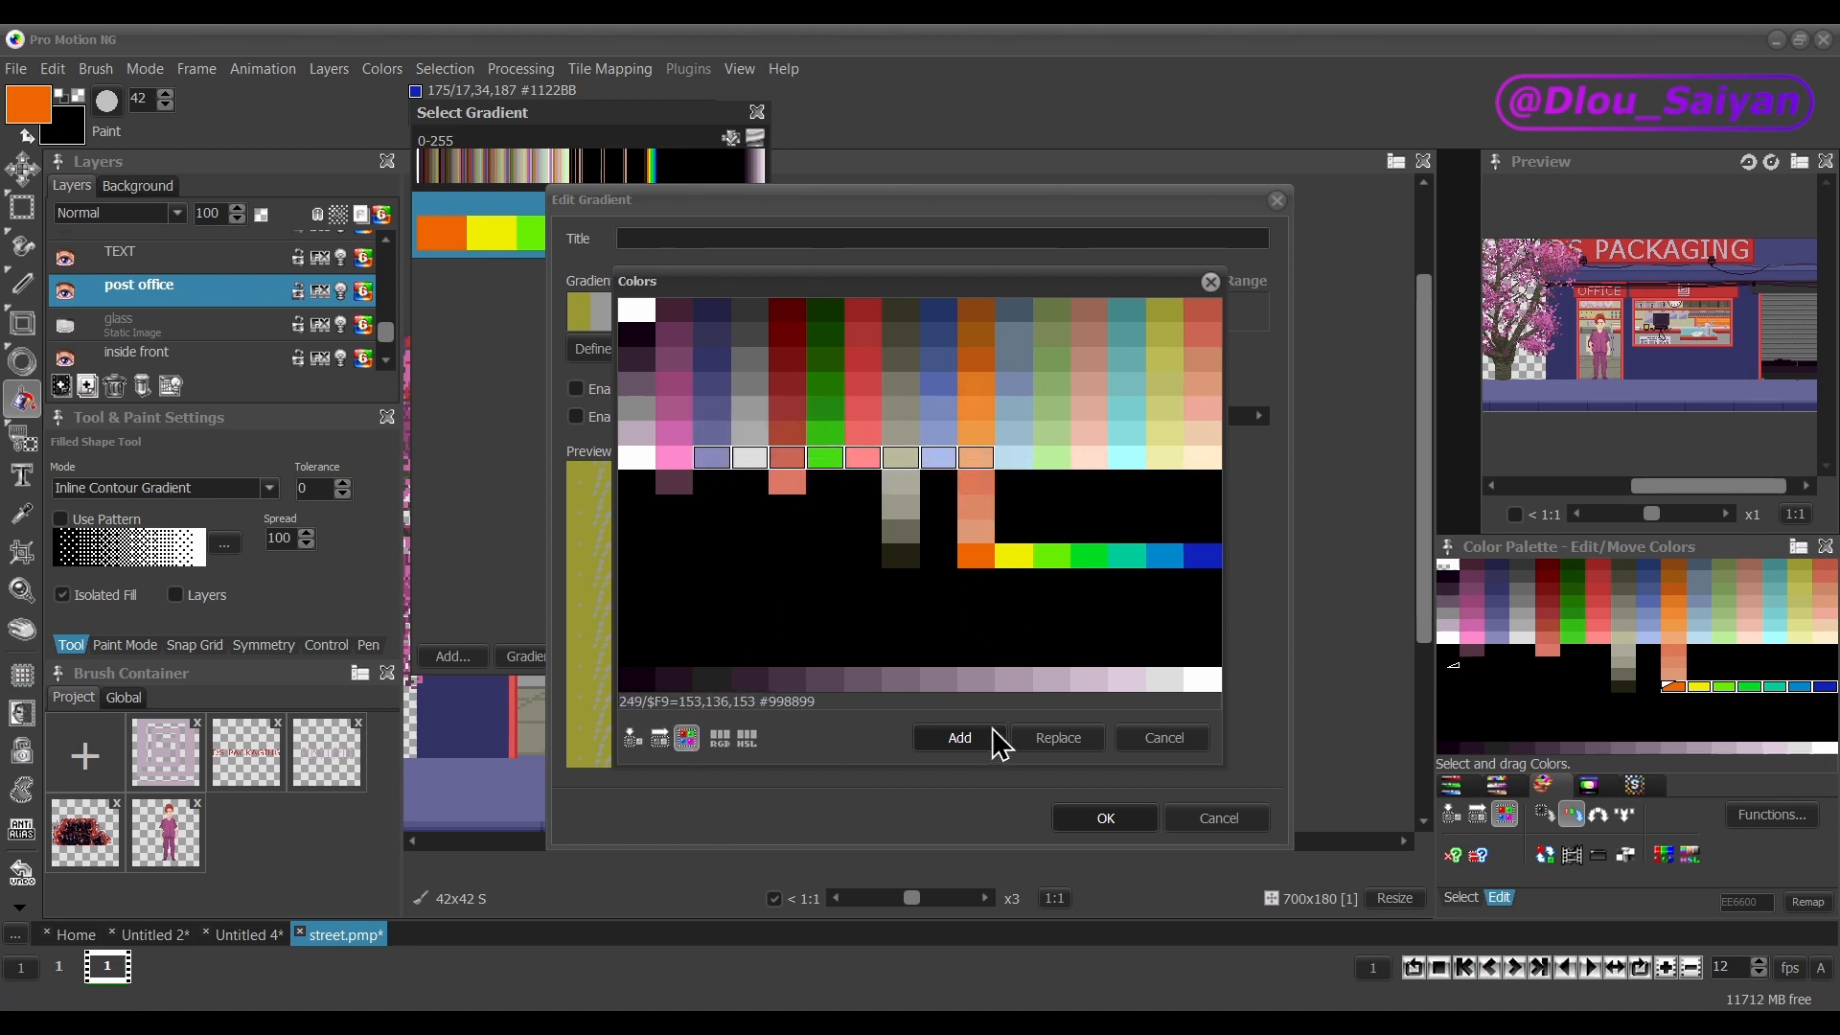
click(961, 739)
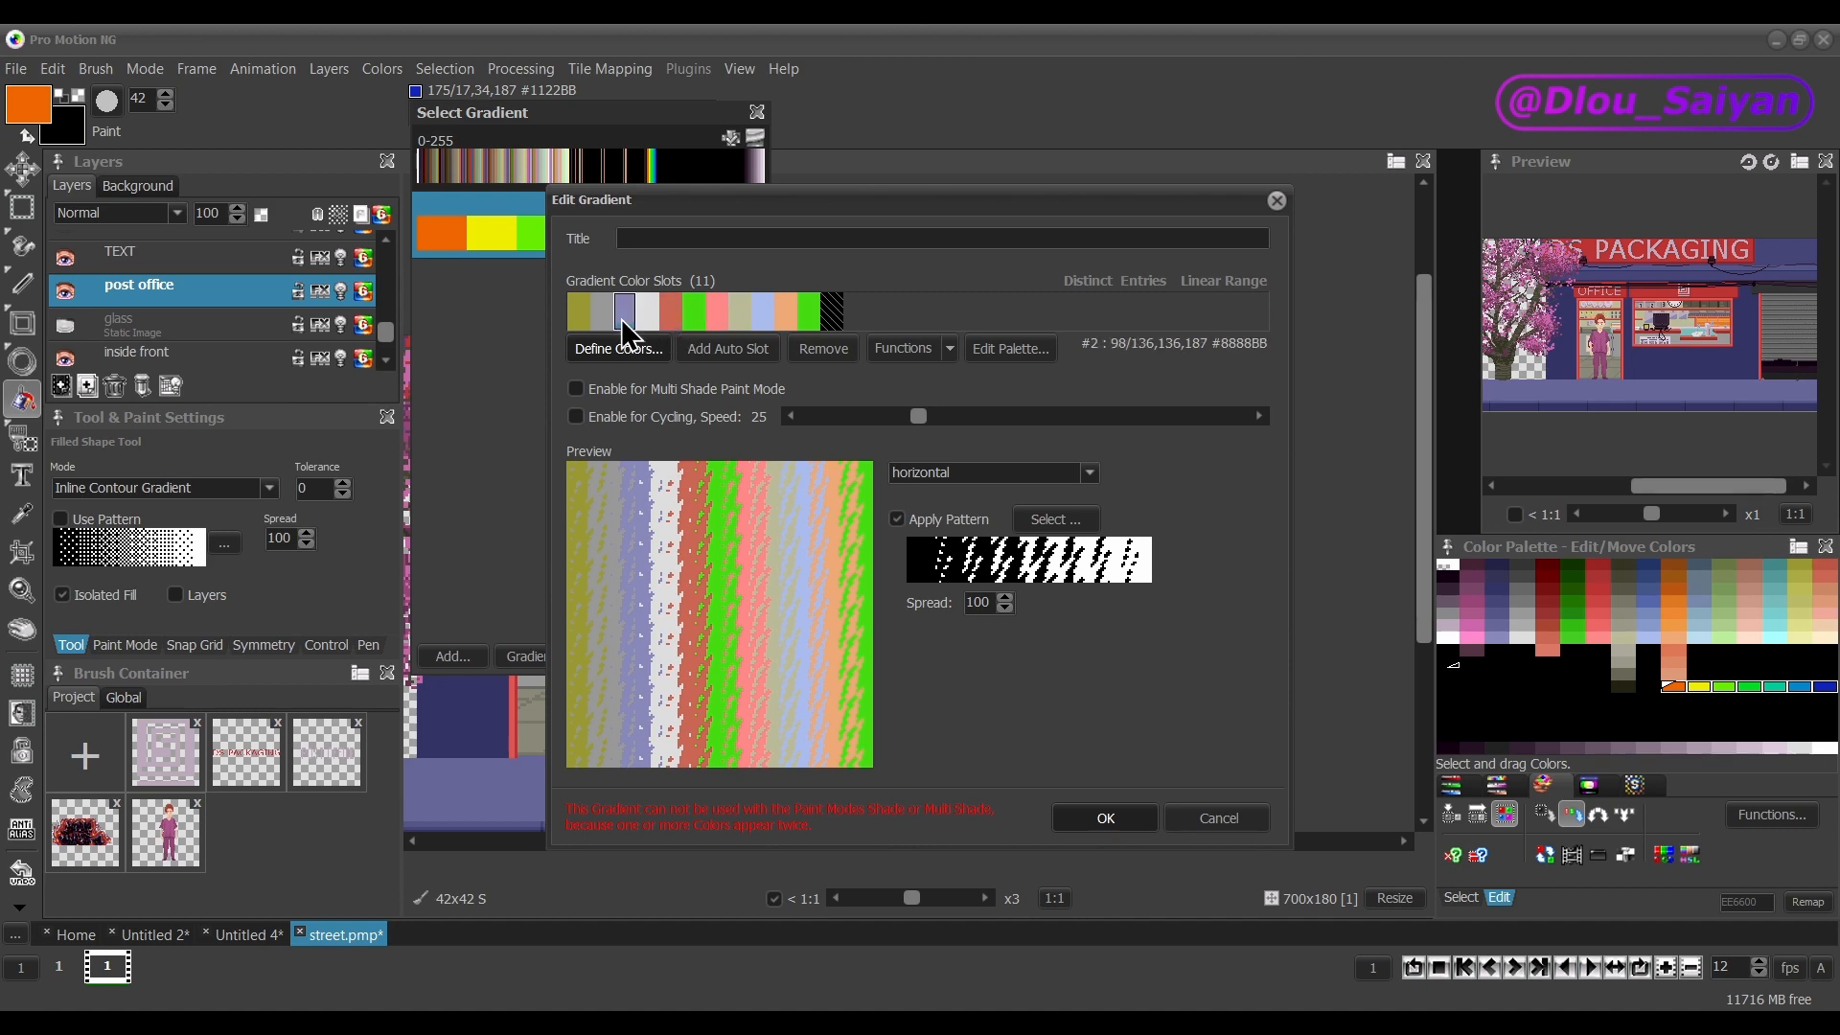
Remove all colors from the new gradient's slots, starting with the last green one.
click(808, 311)
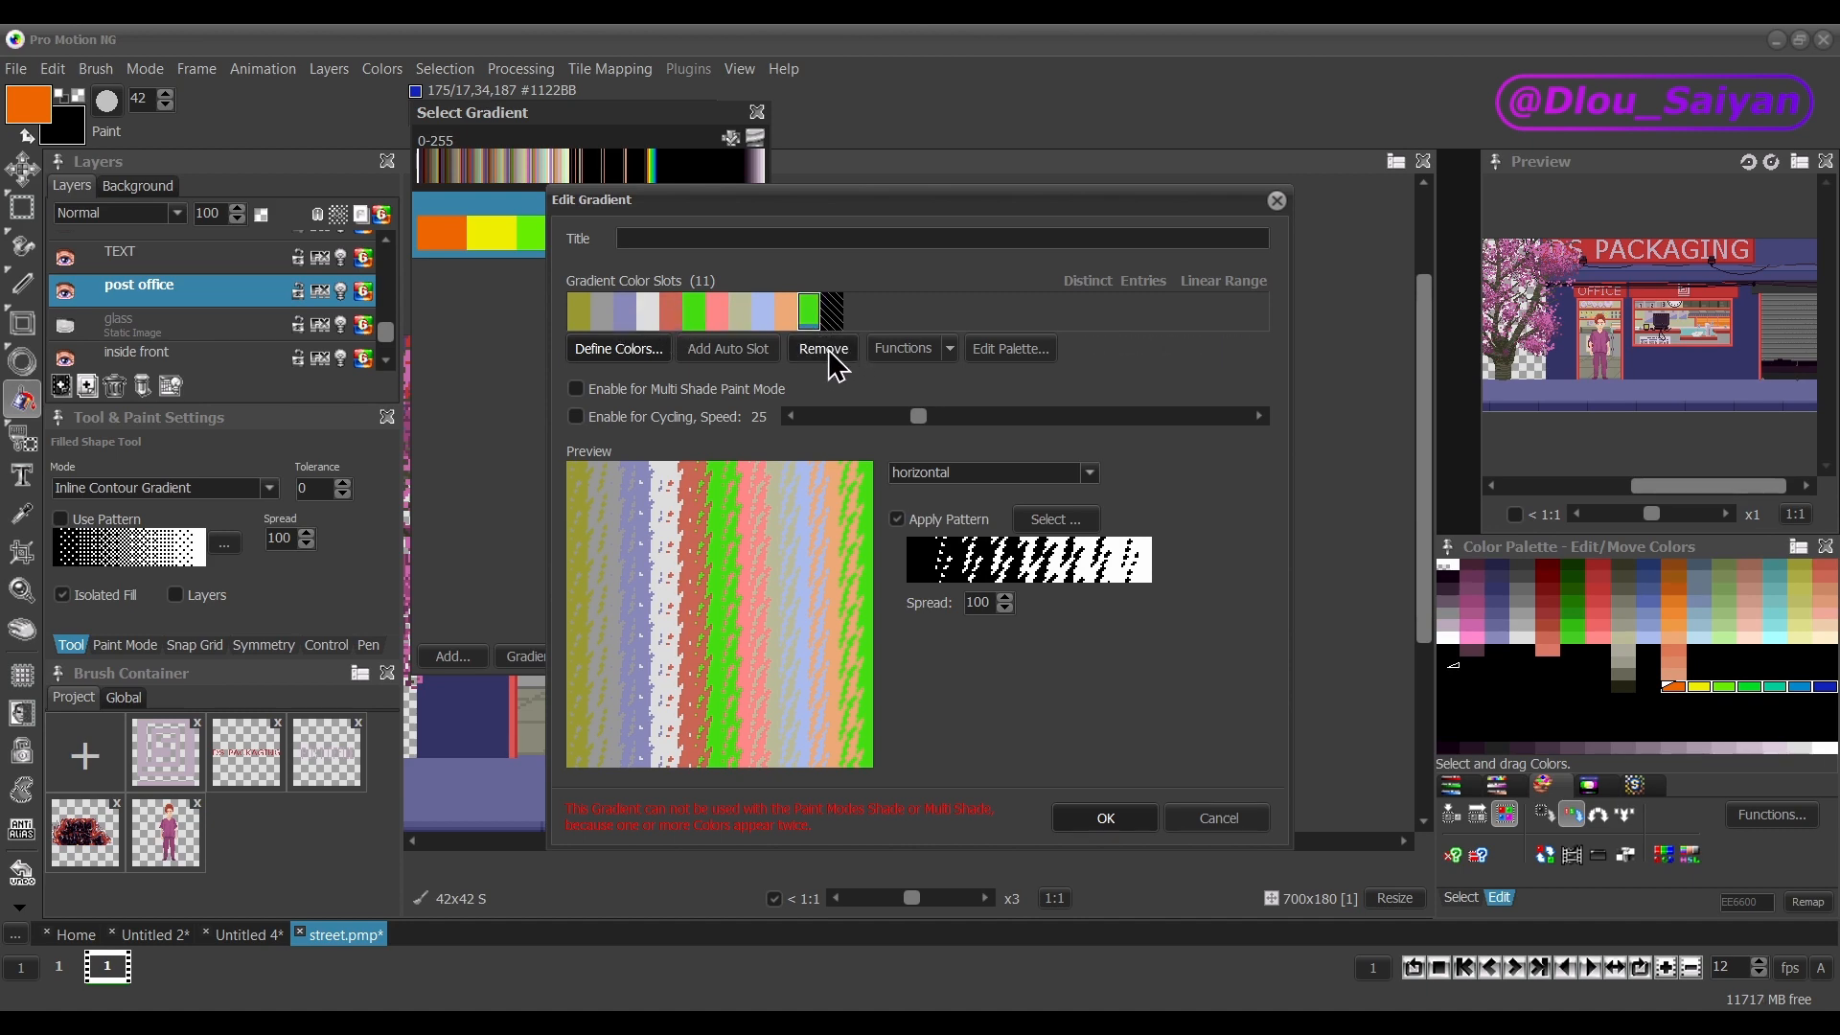
click(830, 353)
click(829, 352)
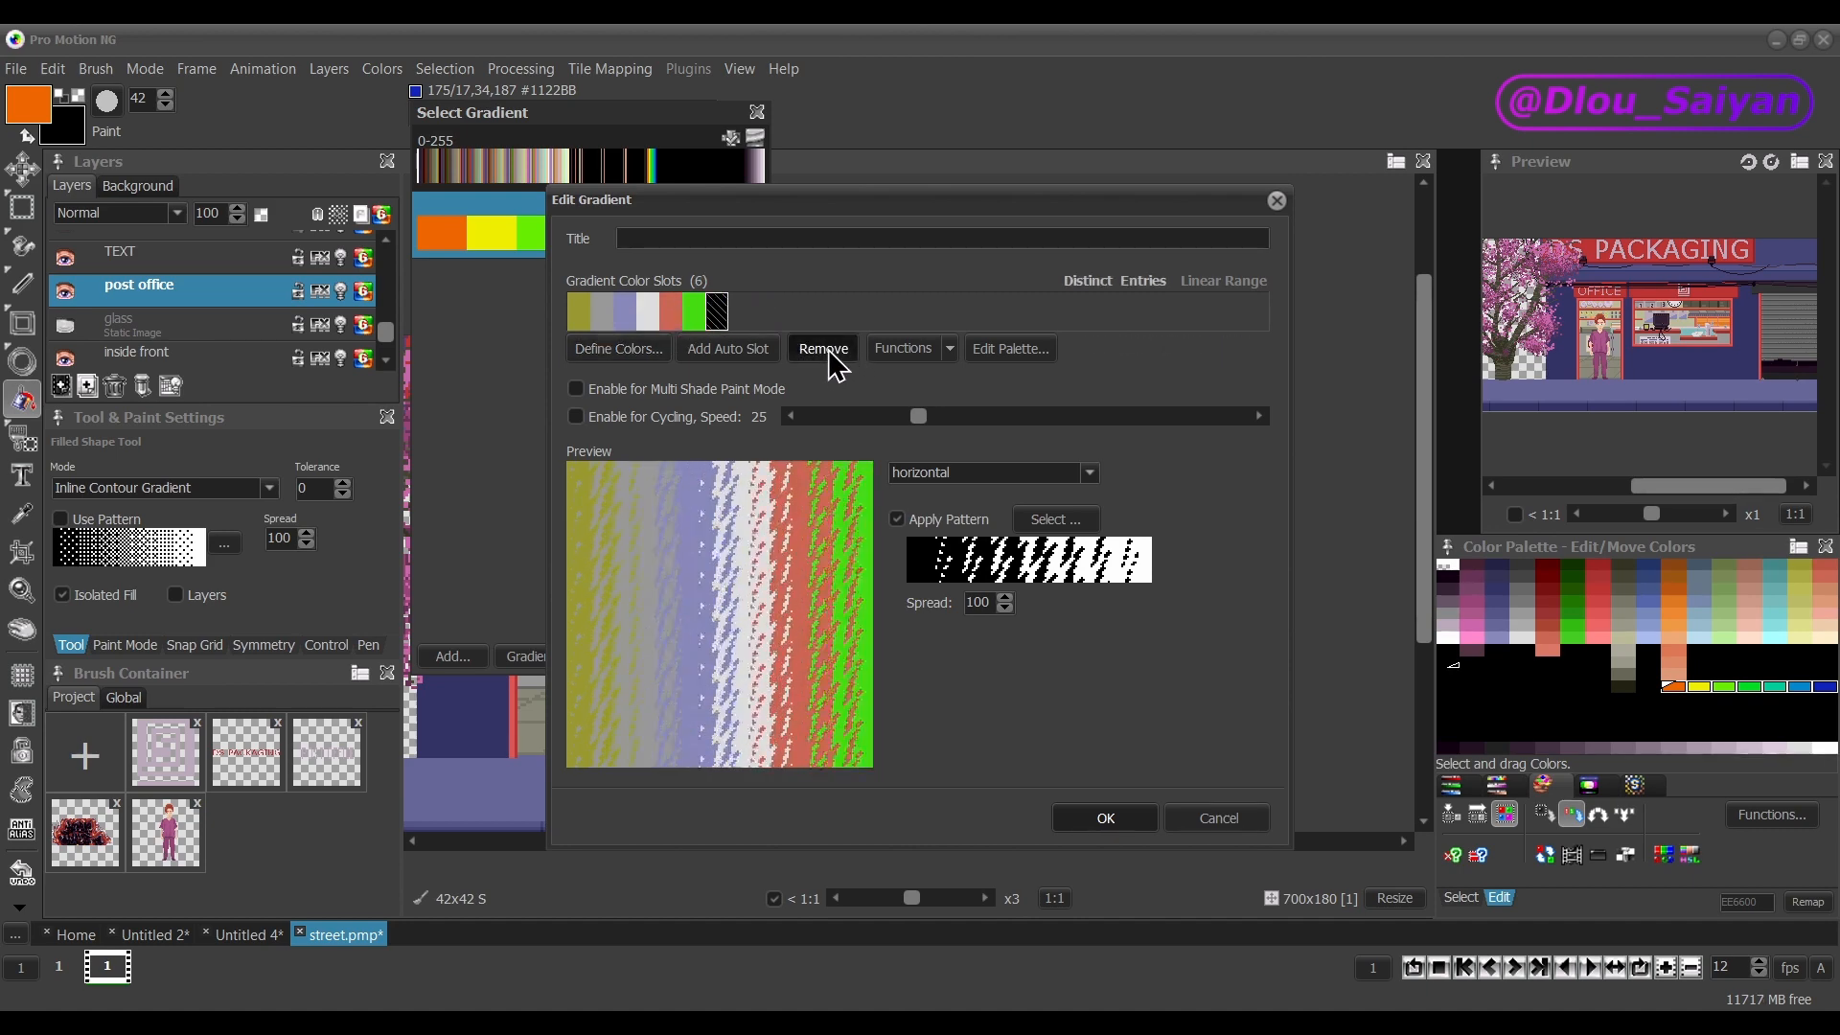
click(830, 353)
click(830, 352)
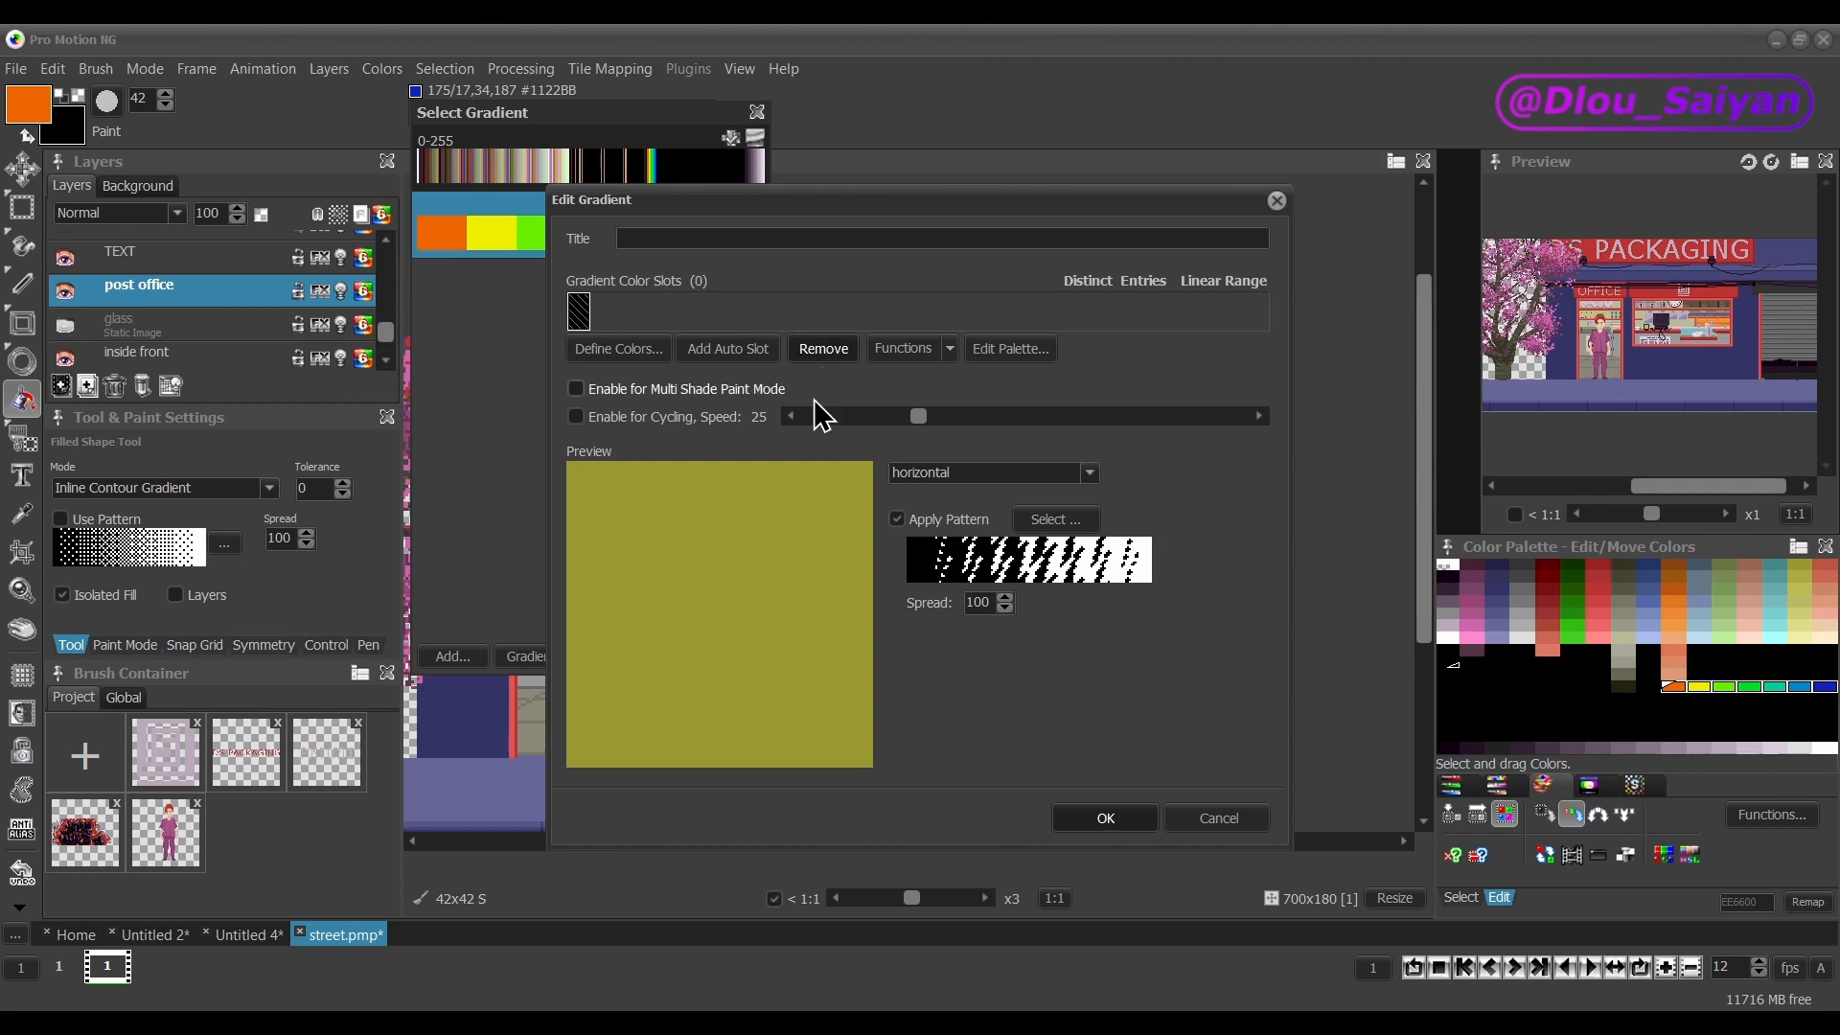
Change the palette color #EE6666 to black #000000 while defining the gradient's colors, add it as a slot, and accept the gradient.
click(642, 353)
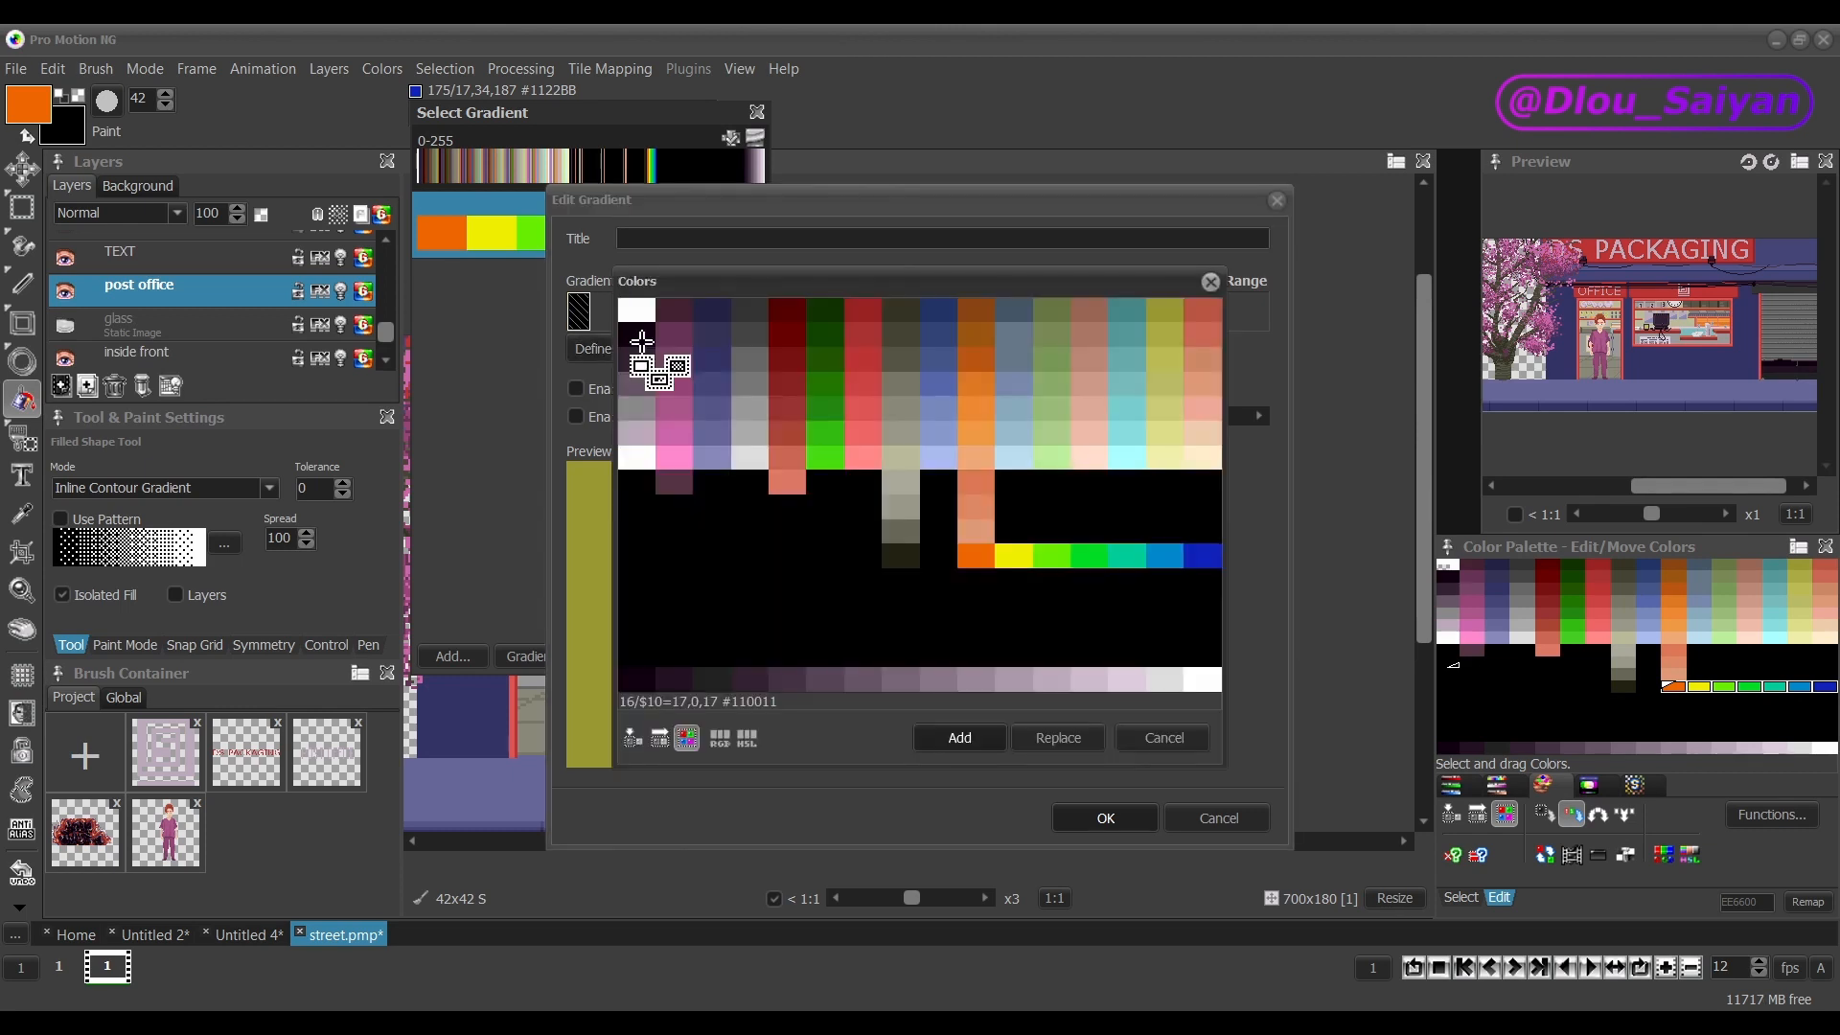
click(830, 460)
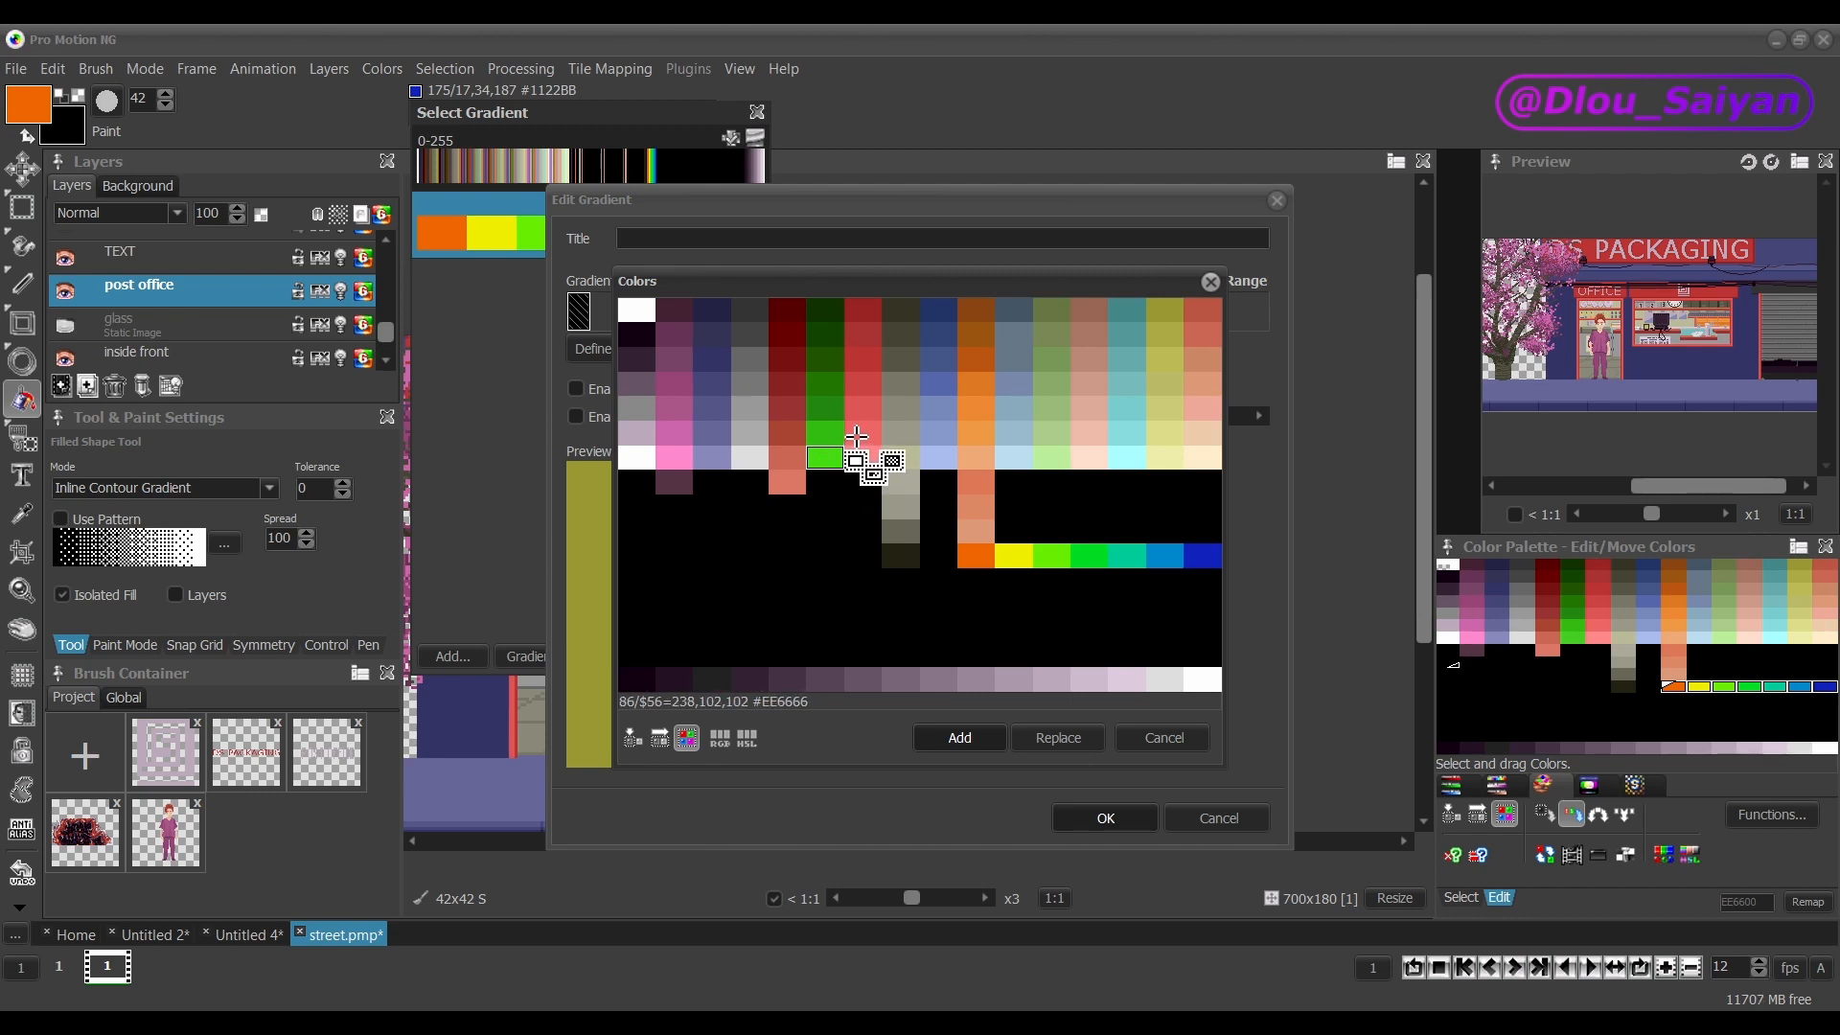
double_click(855, 437)
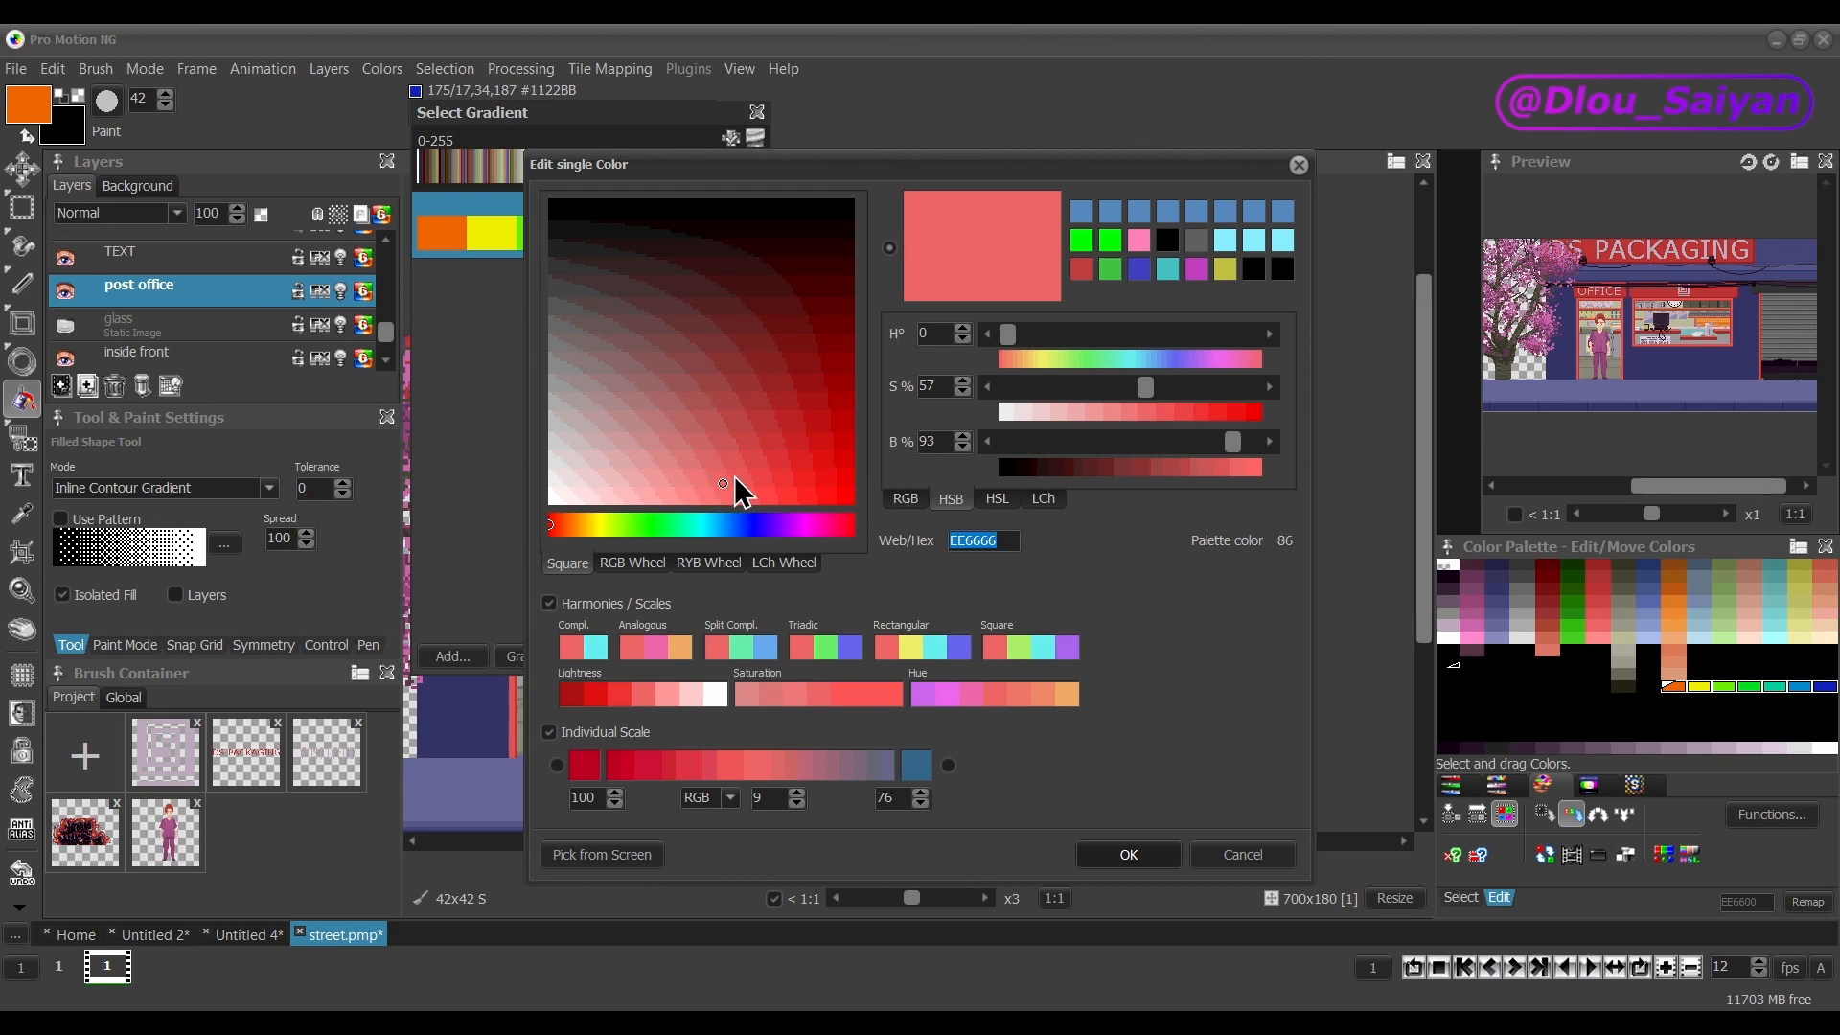
drag(727, 428, 785, 206)
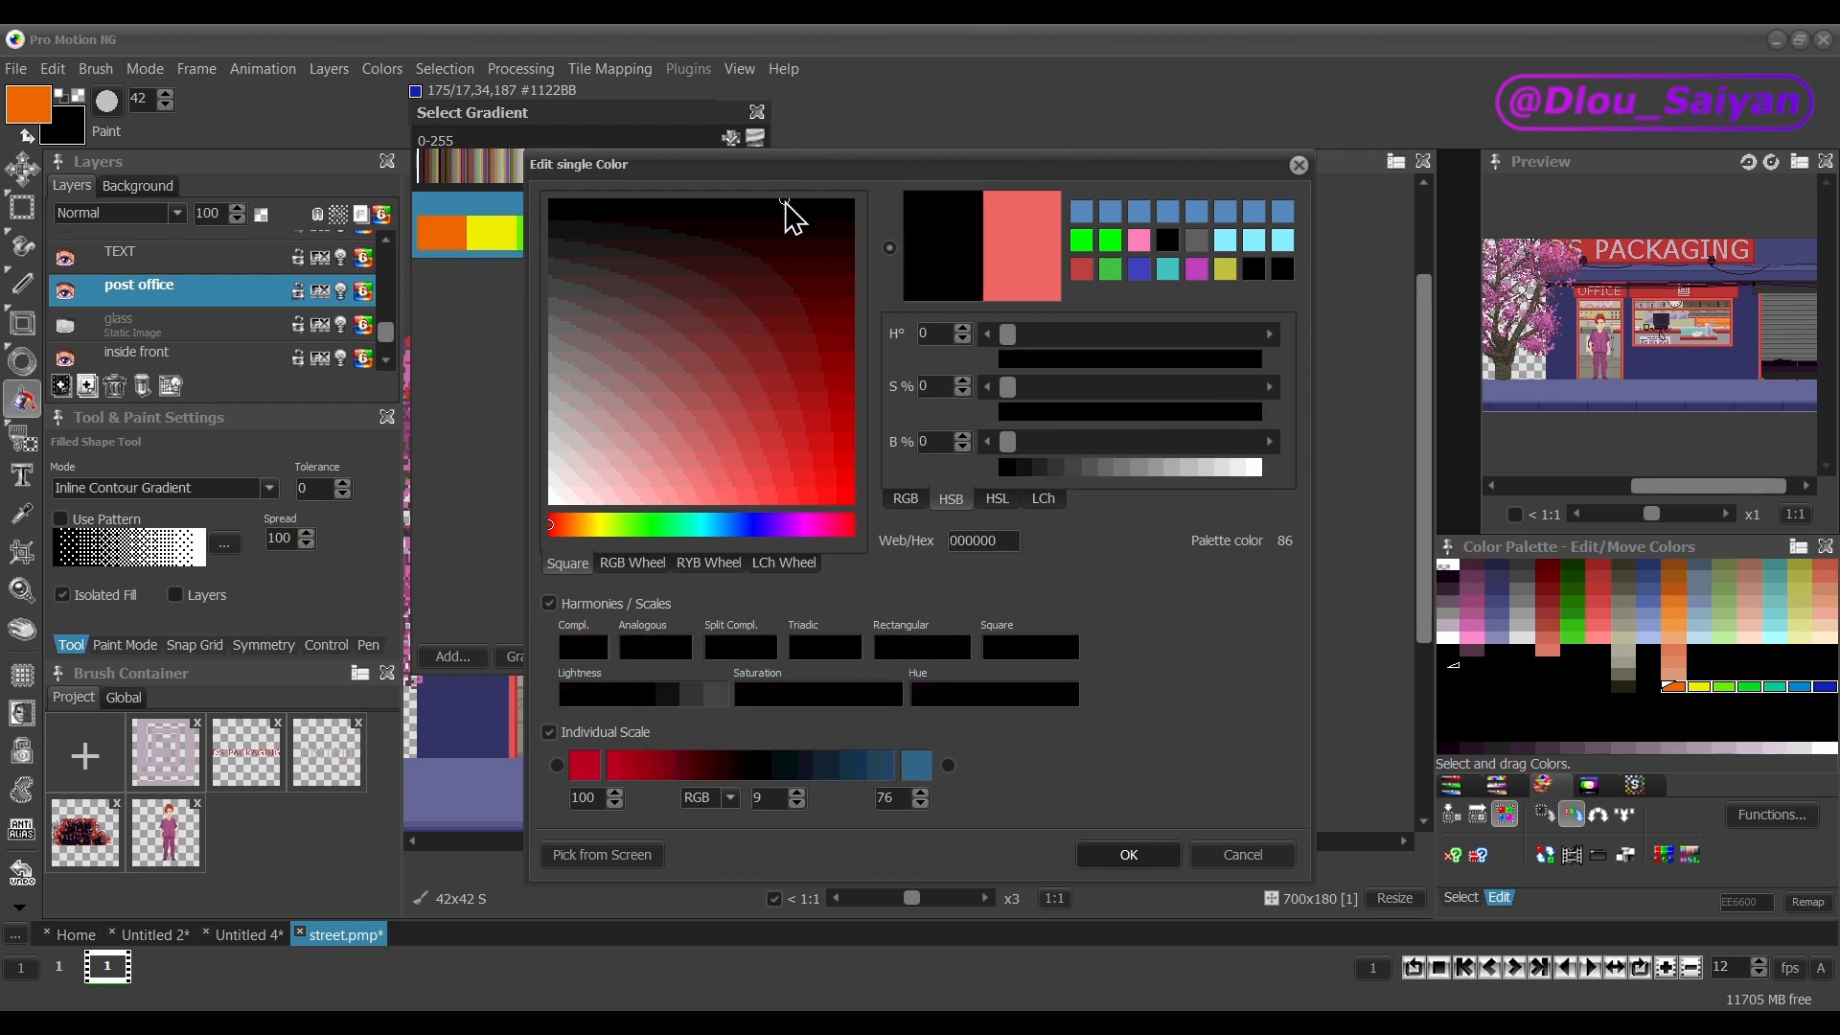
click(1131, 856)
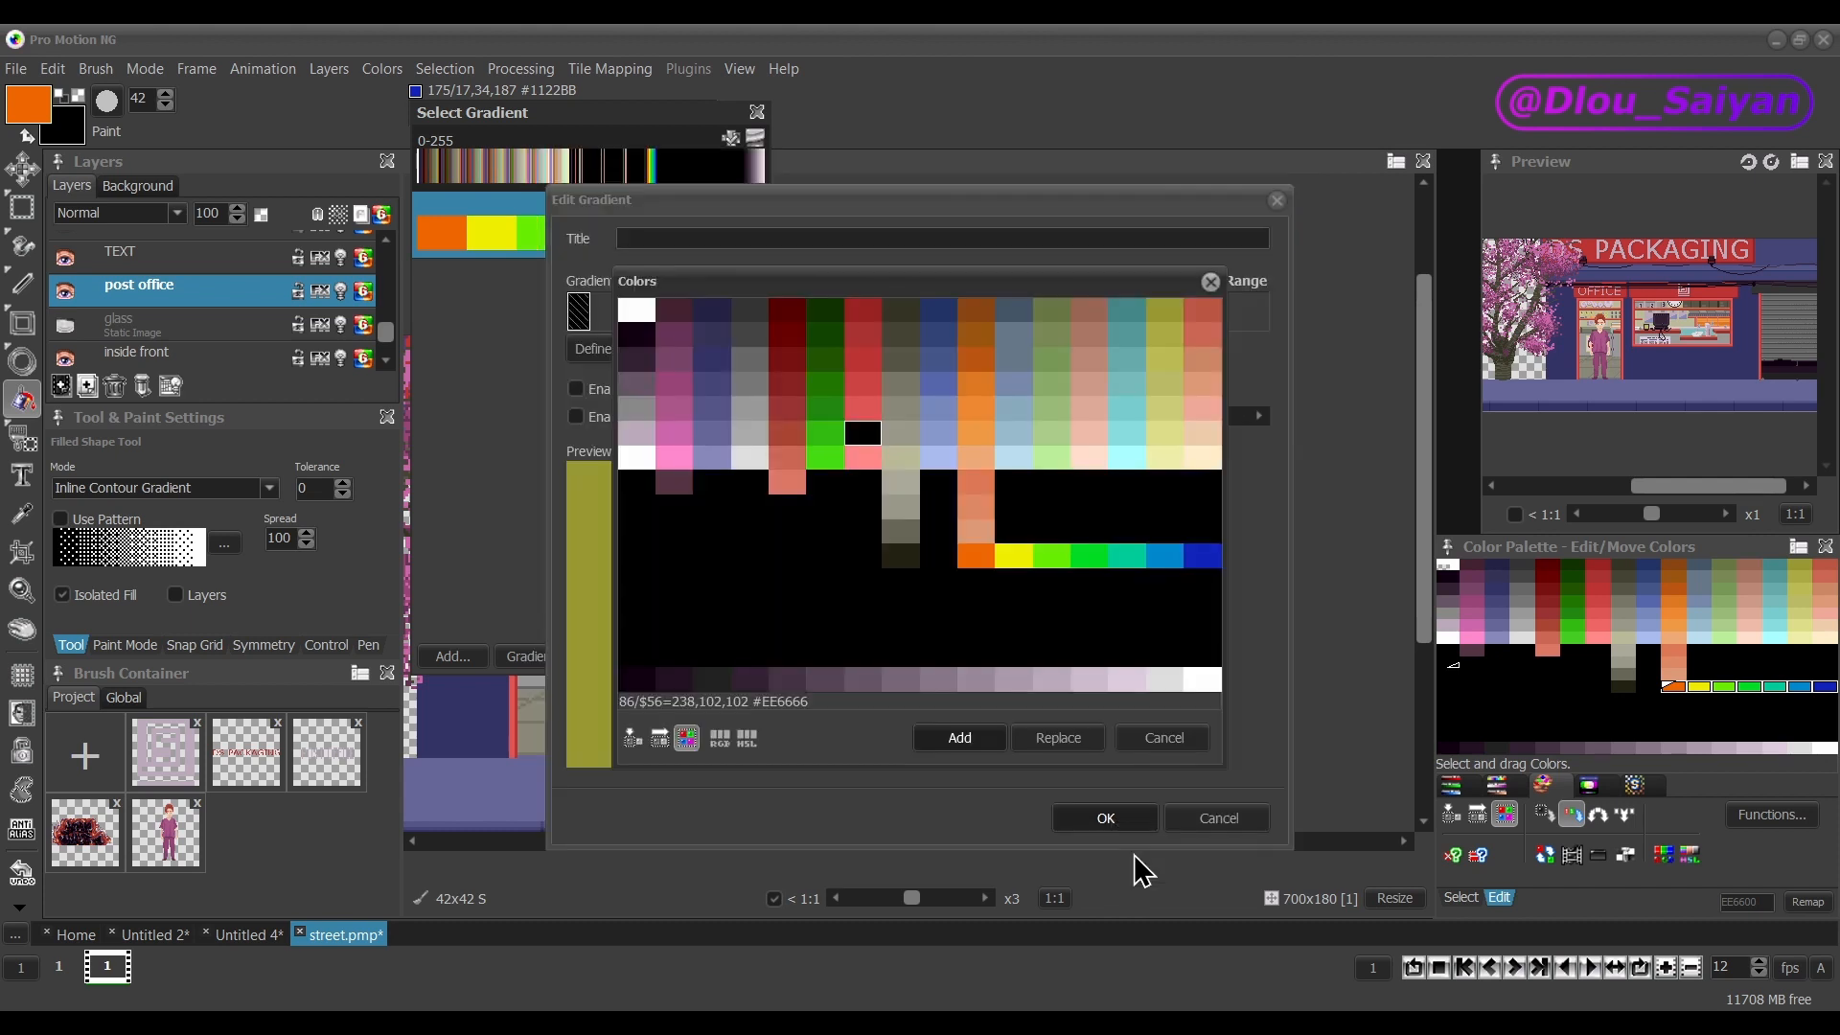
click(961, 738)
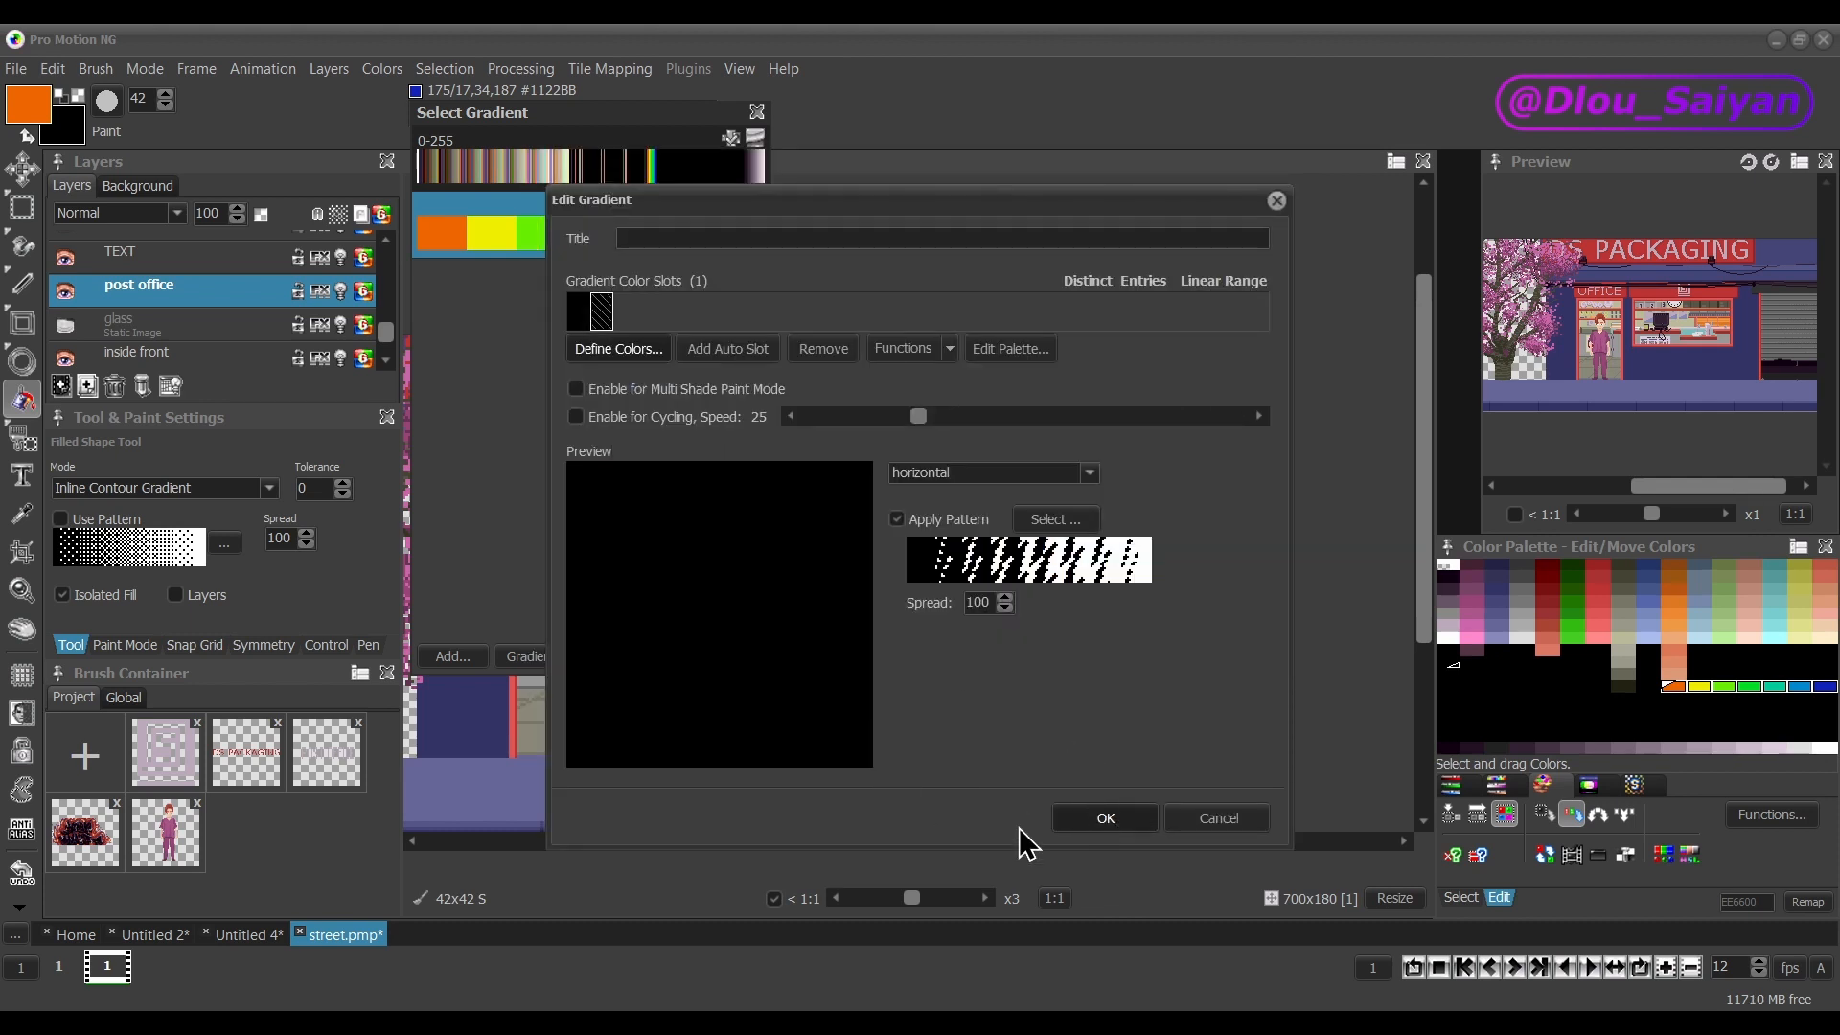
click(1126, 821)
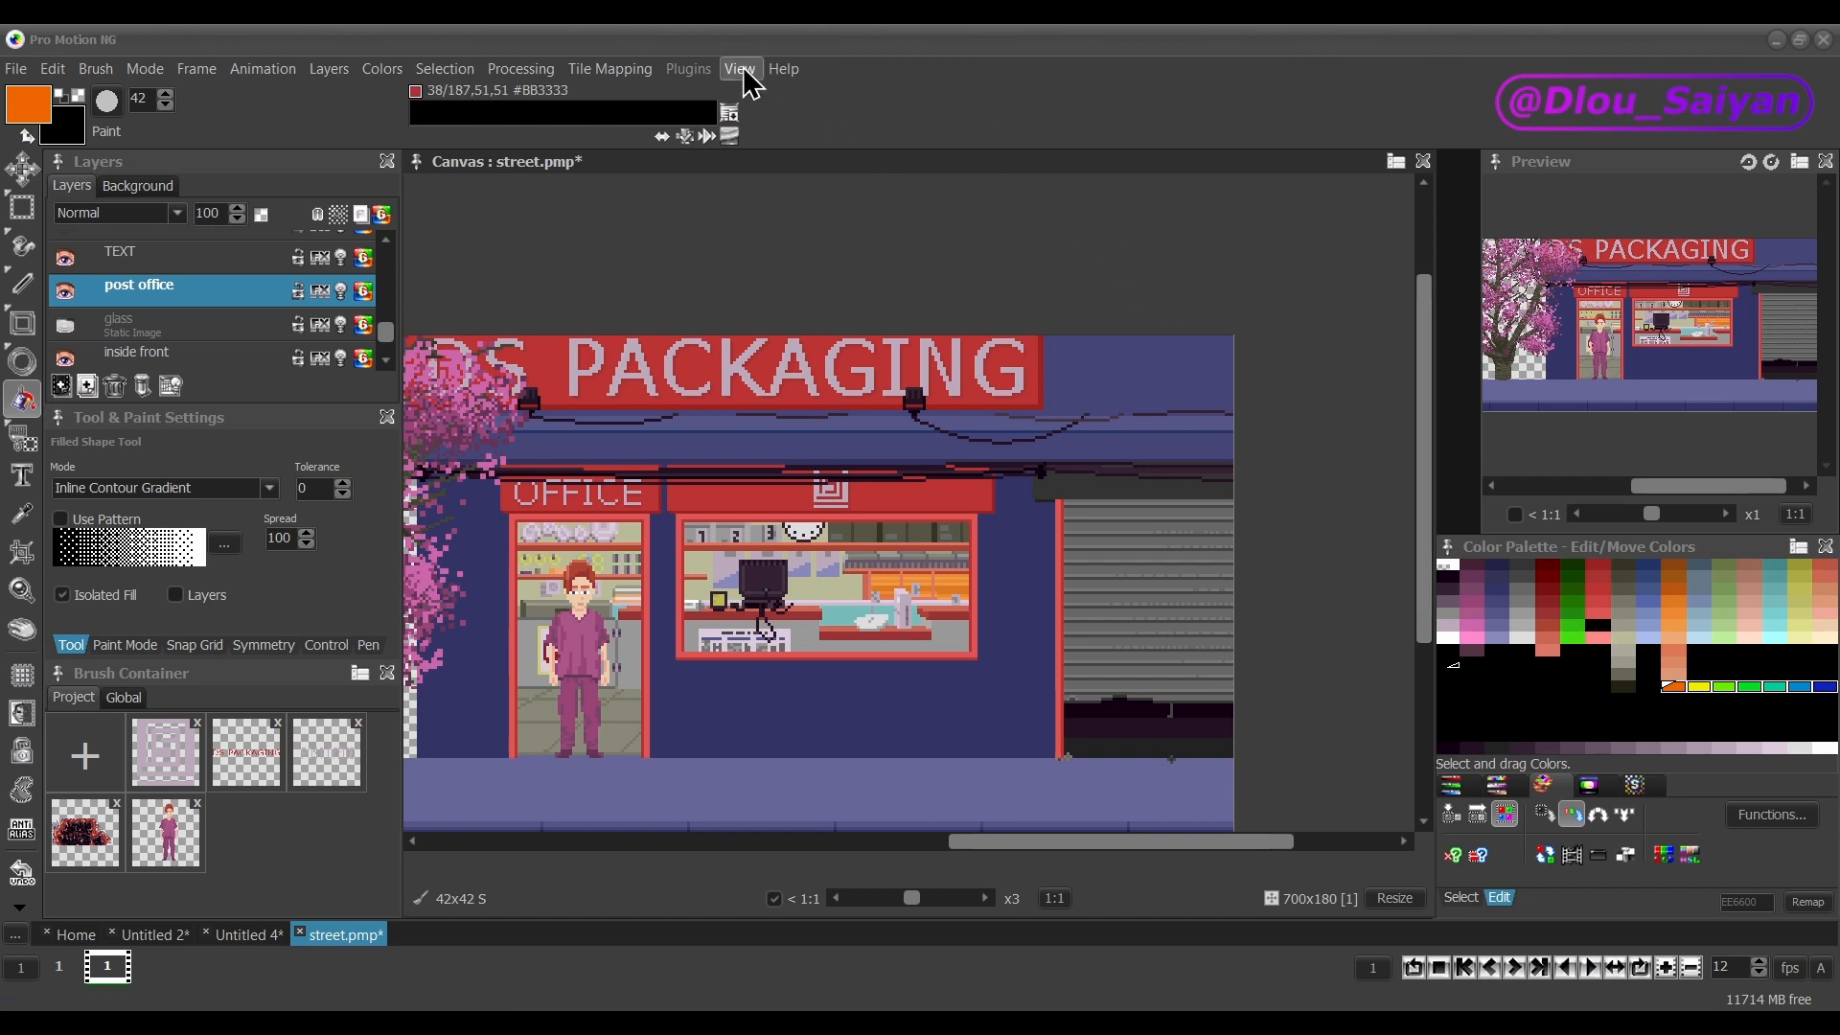
Undo the black gradient and the palette color change.
key(ctrl+z)
key(ctrl+z)
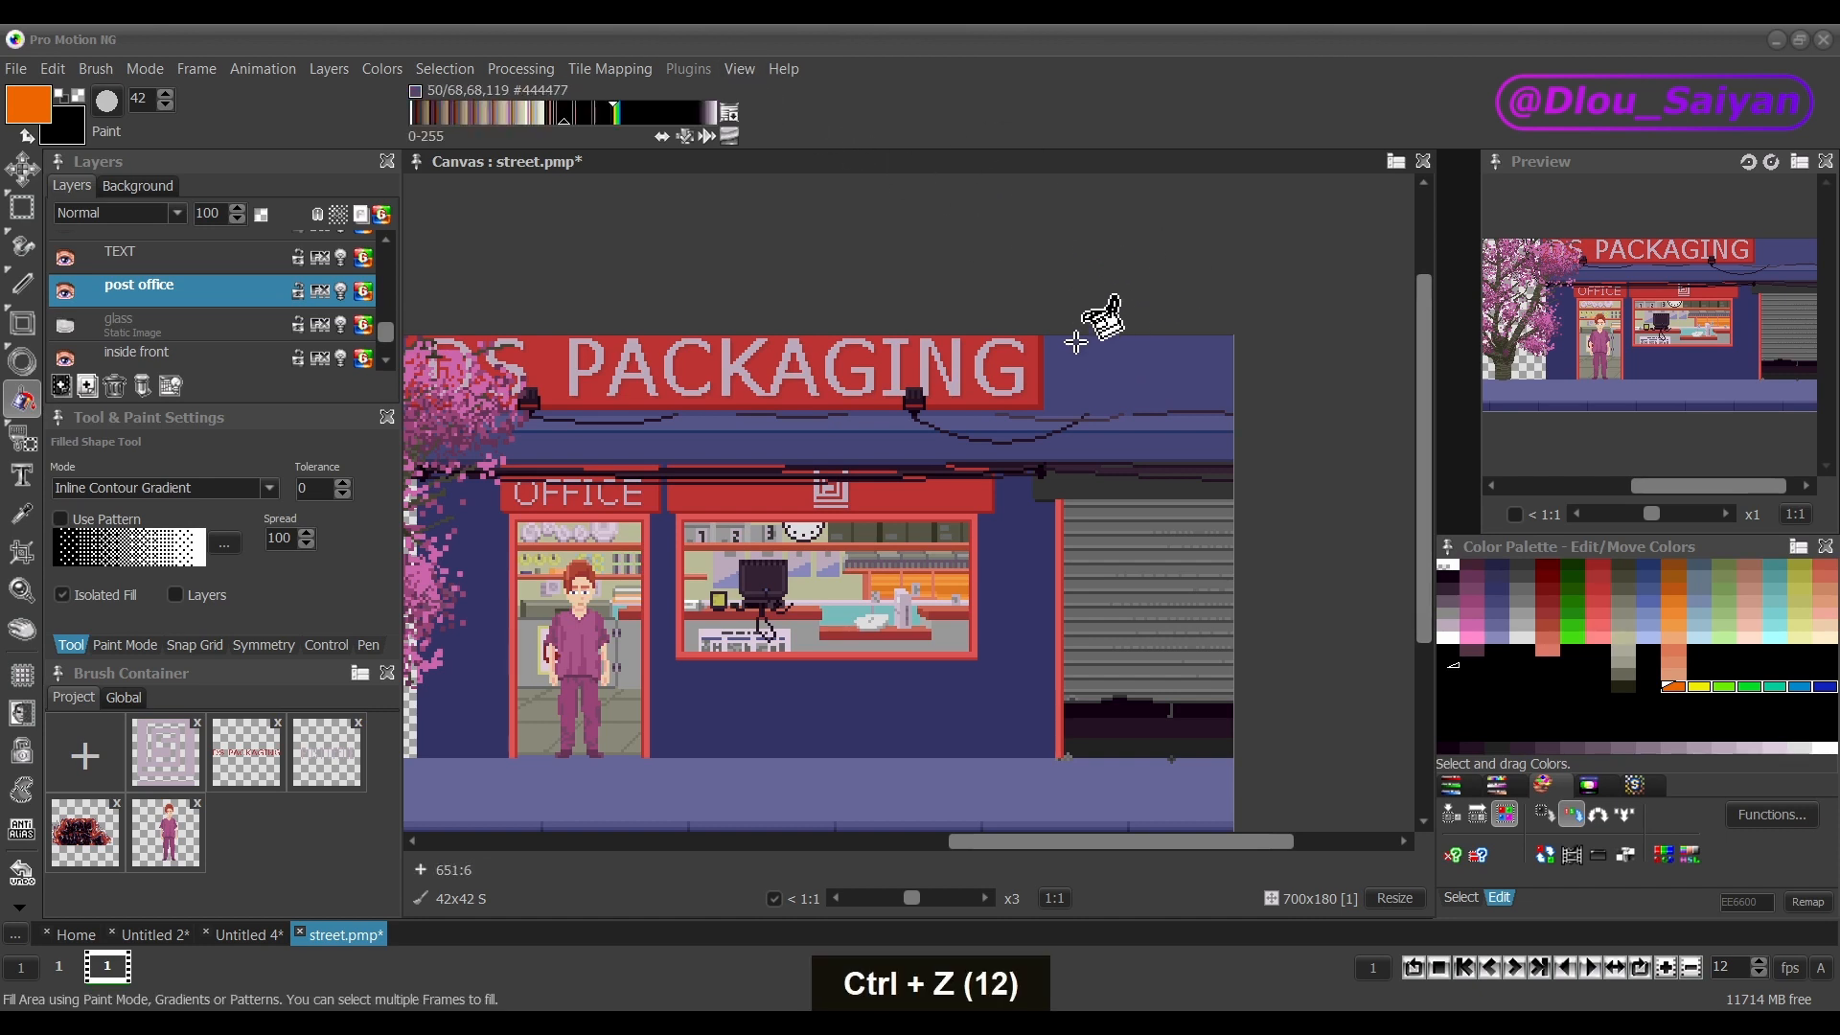
Create a new gradient and add pink, yellow and dark blue palette colors to its slots.
click(729, 135)
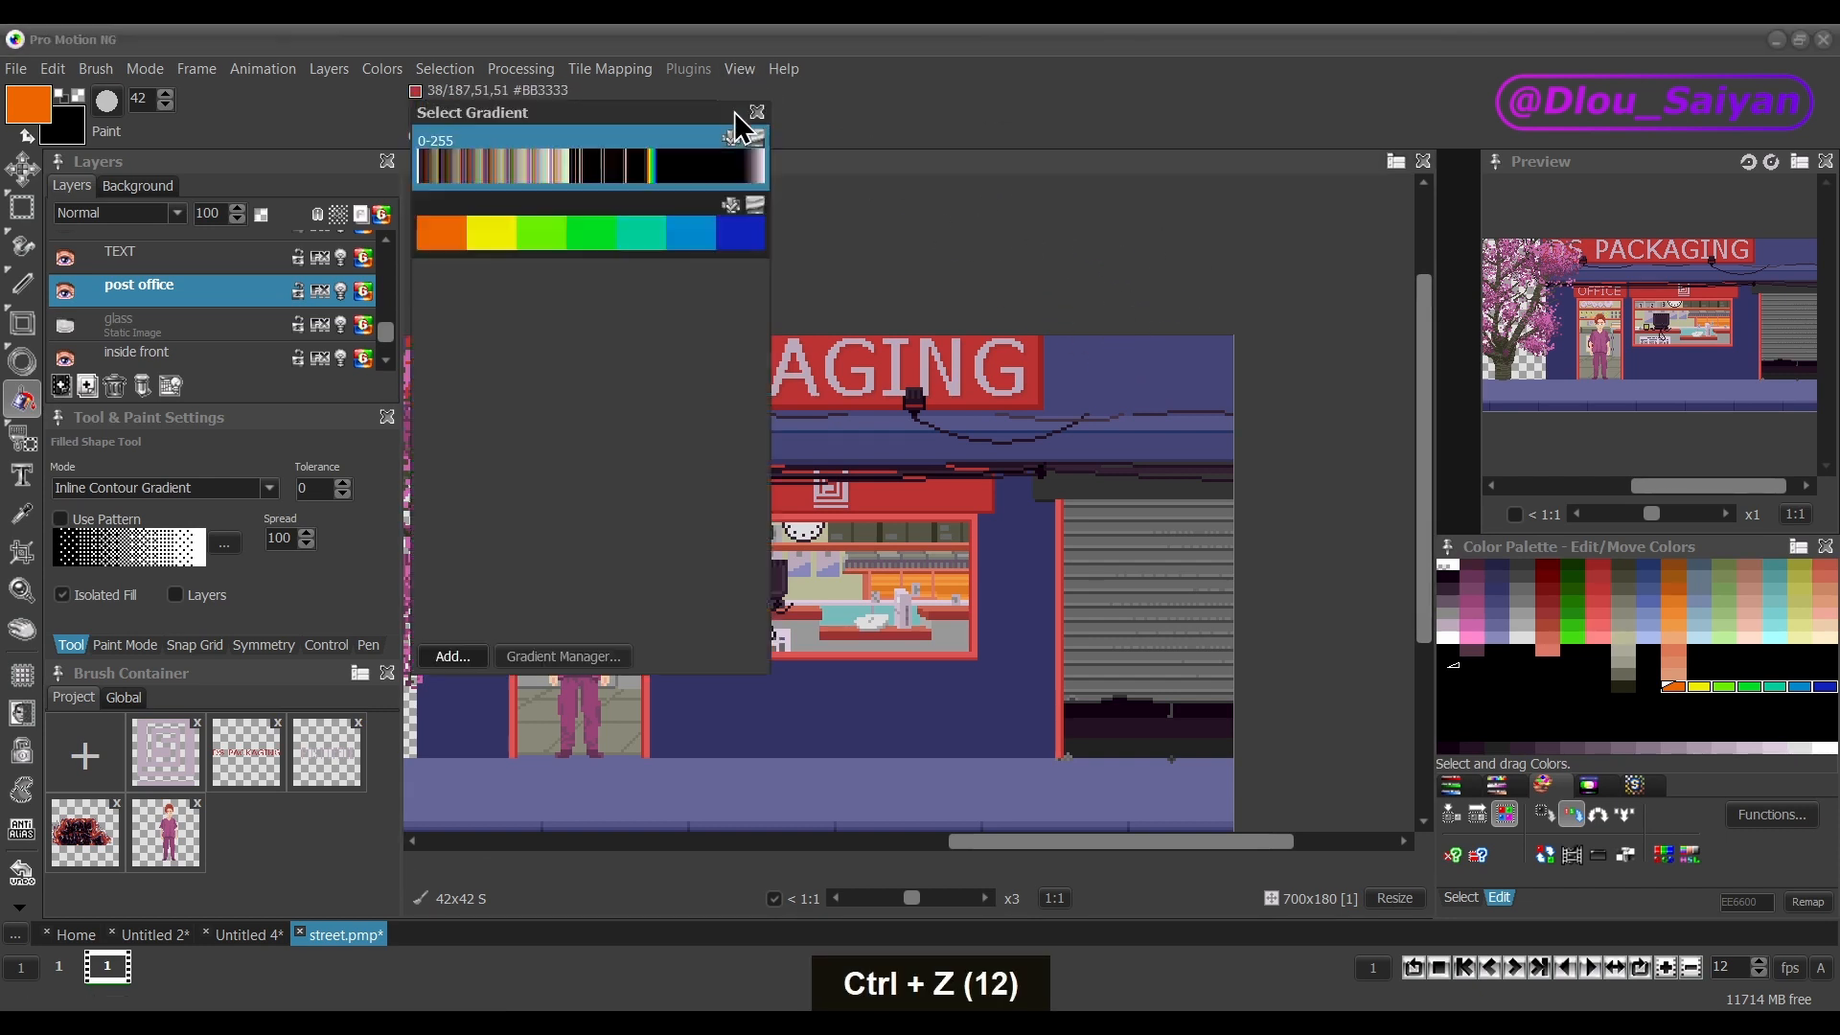
click(460, 659)
click(618, 350)
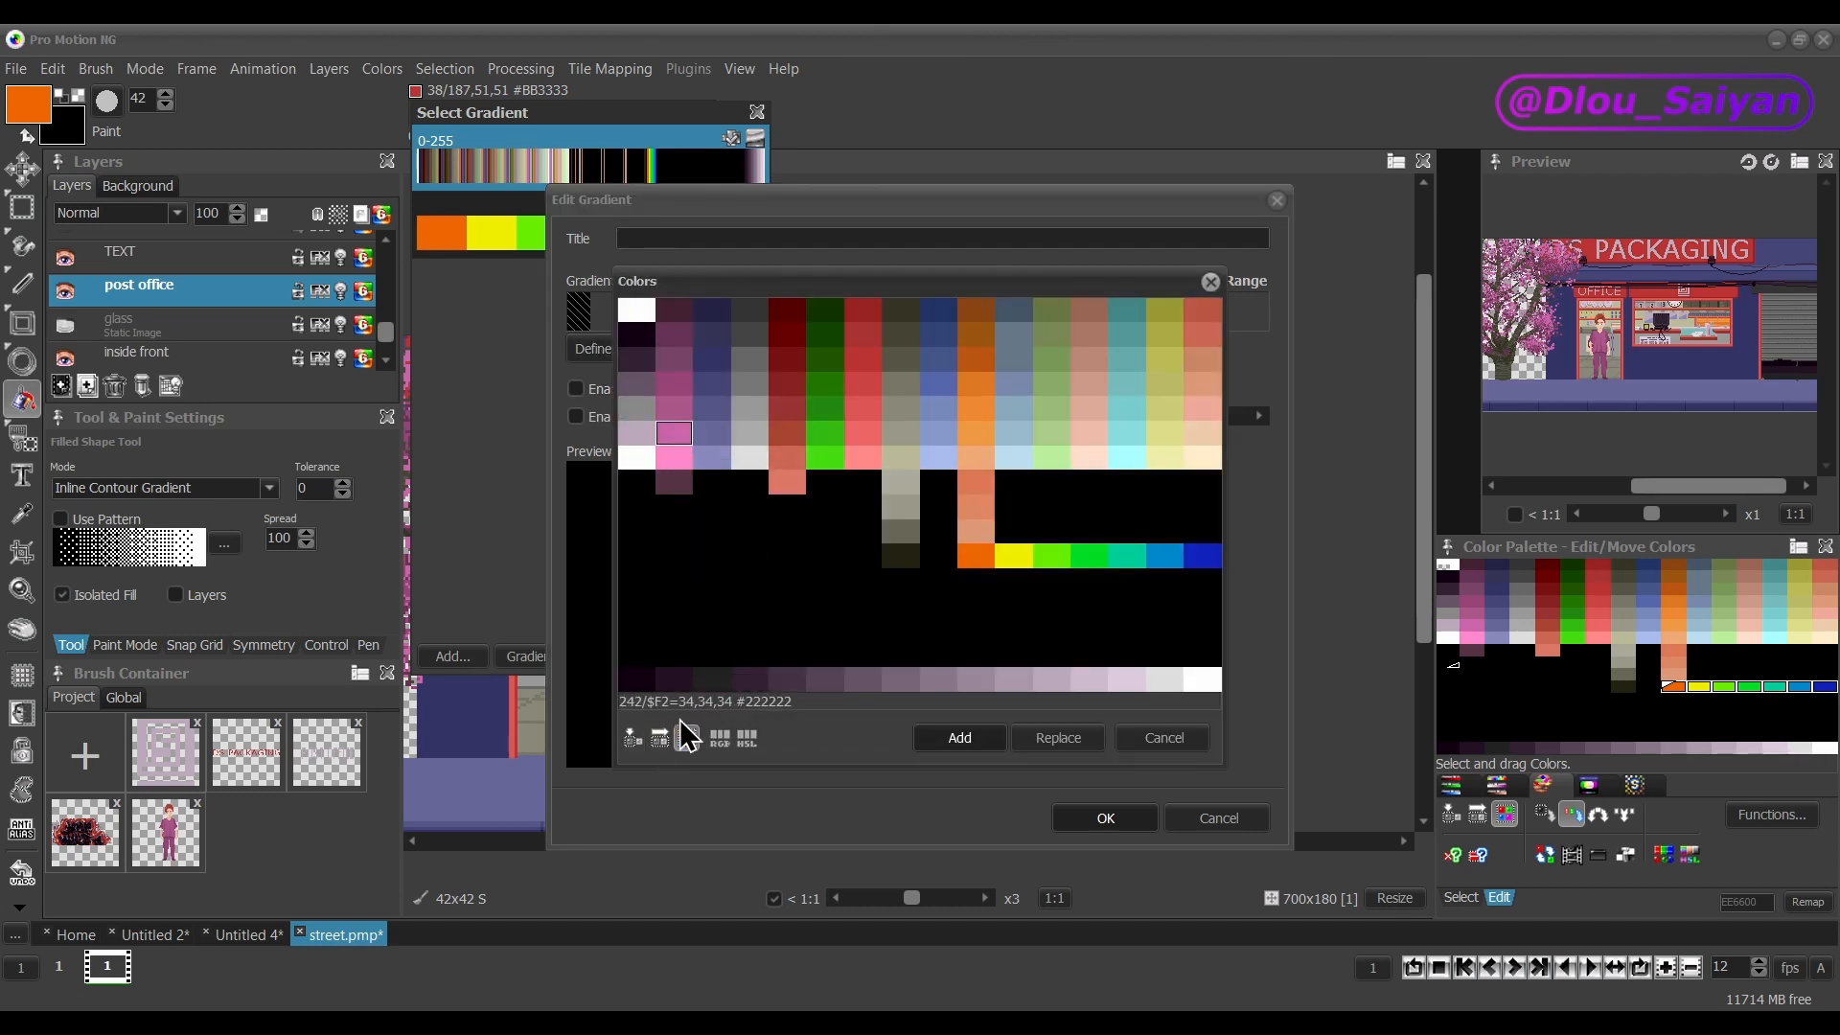
click(949, 738)
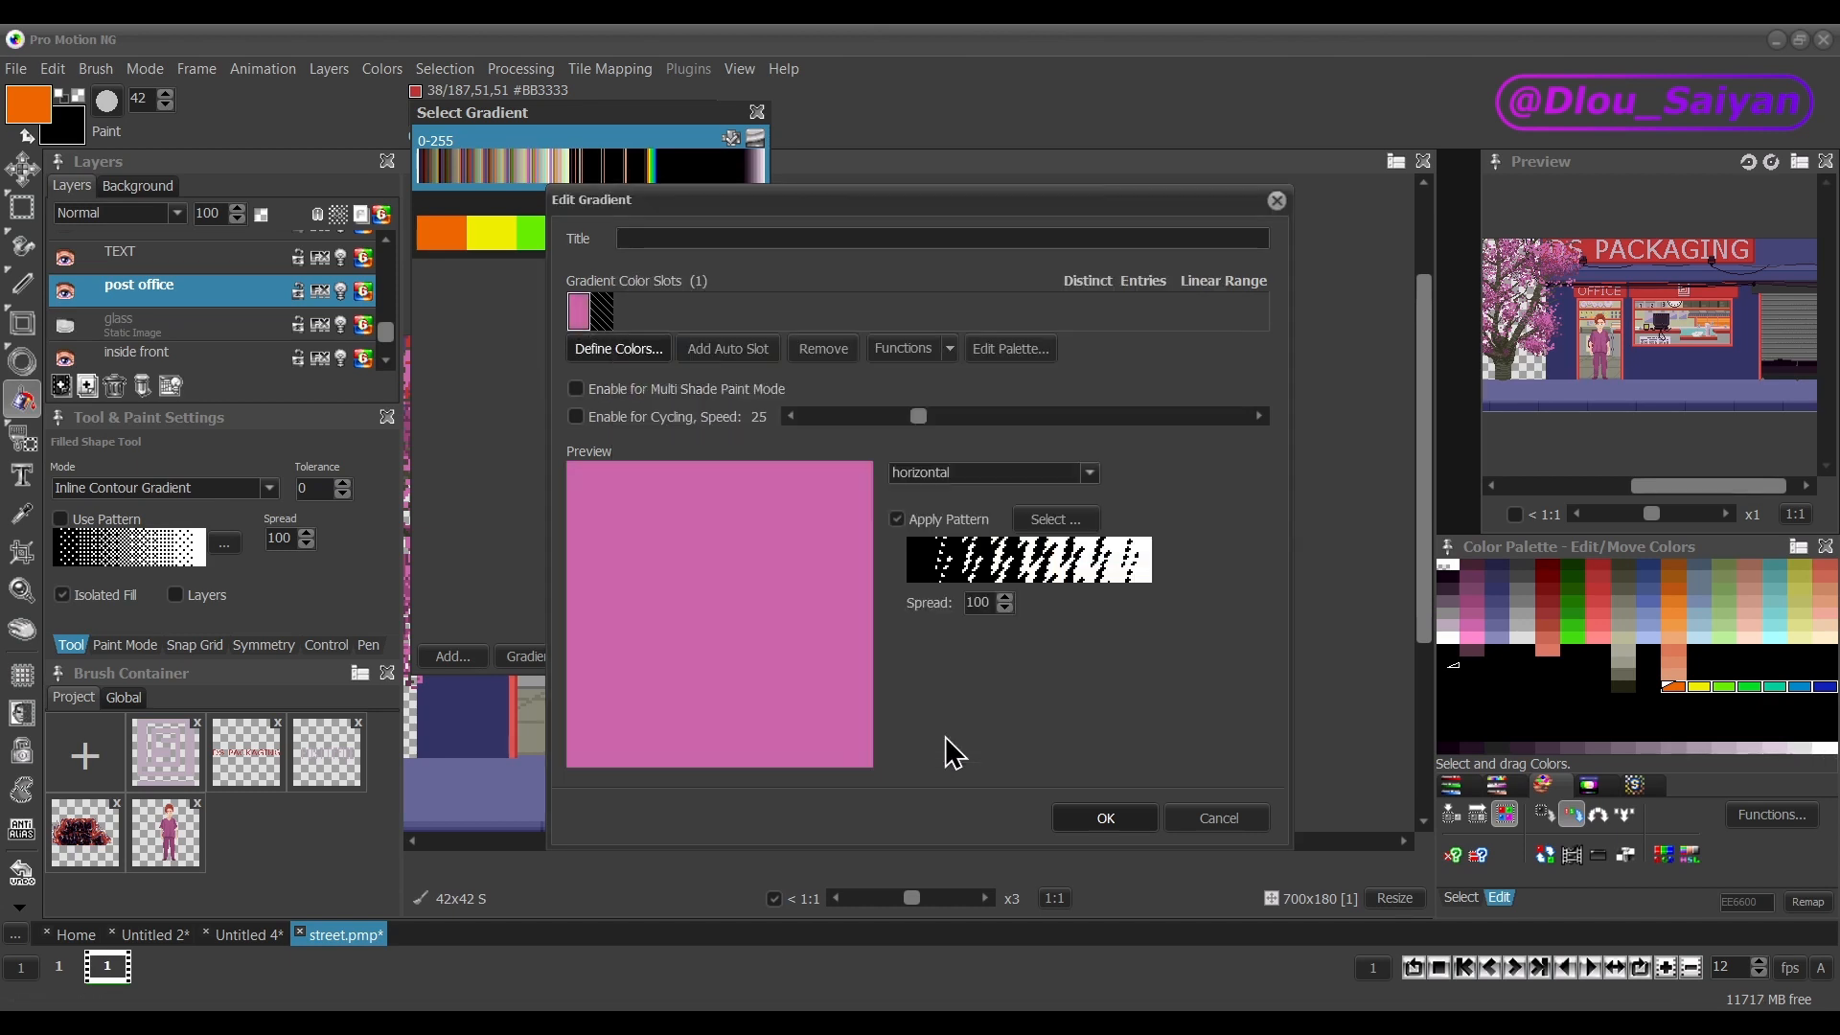
click(634, 352)
click(1028, 554)
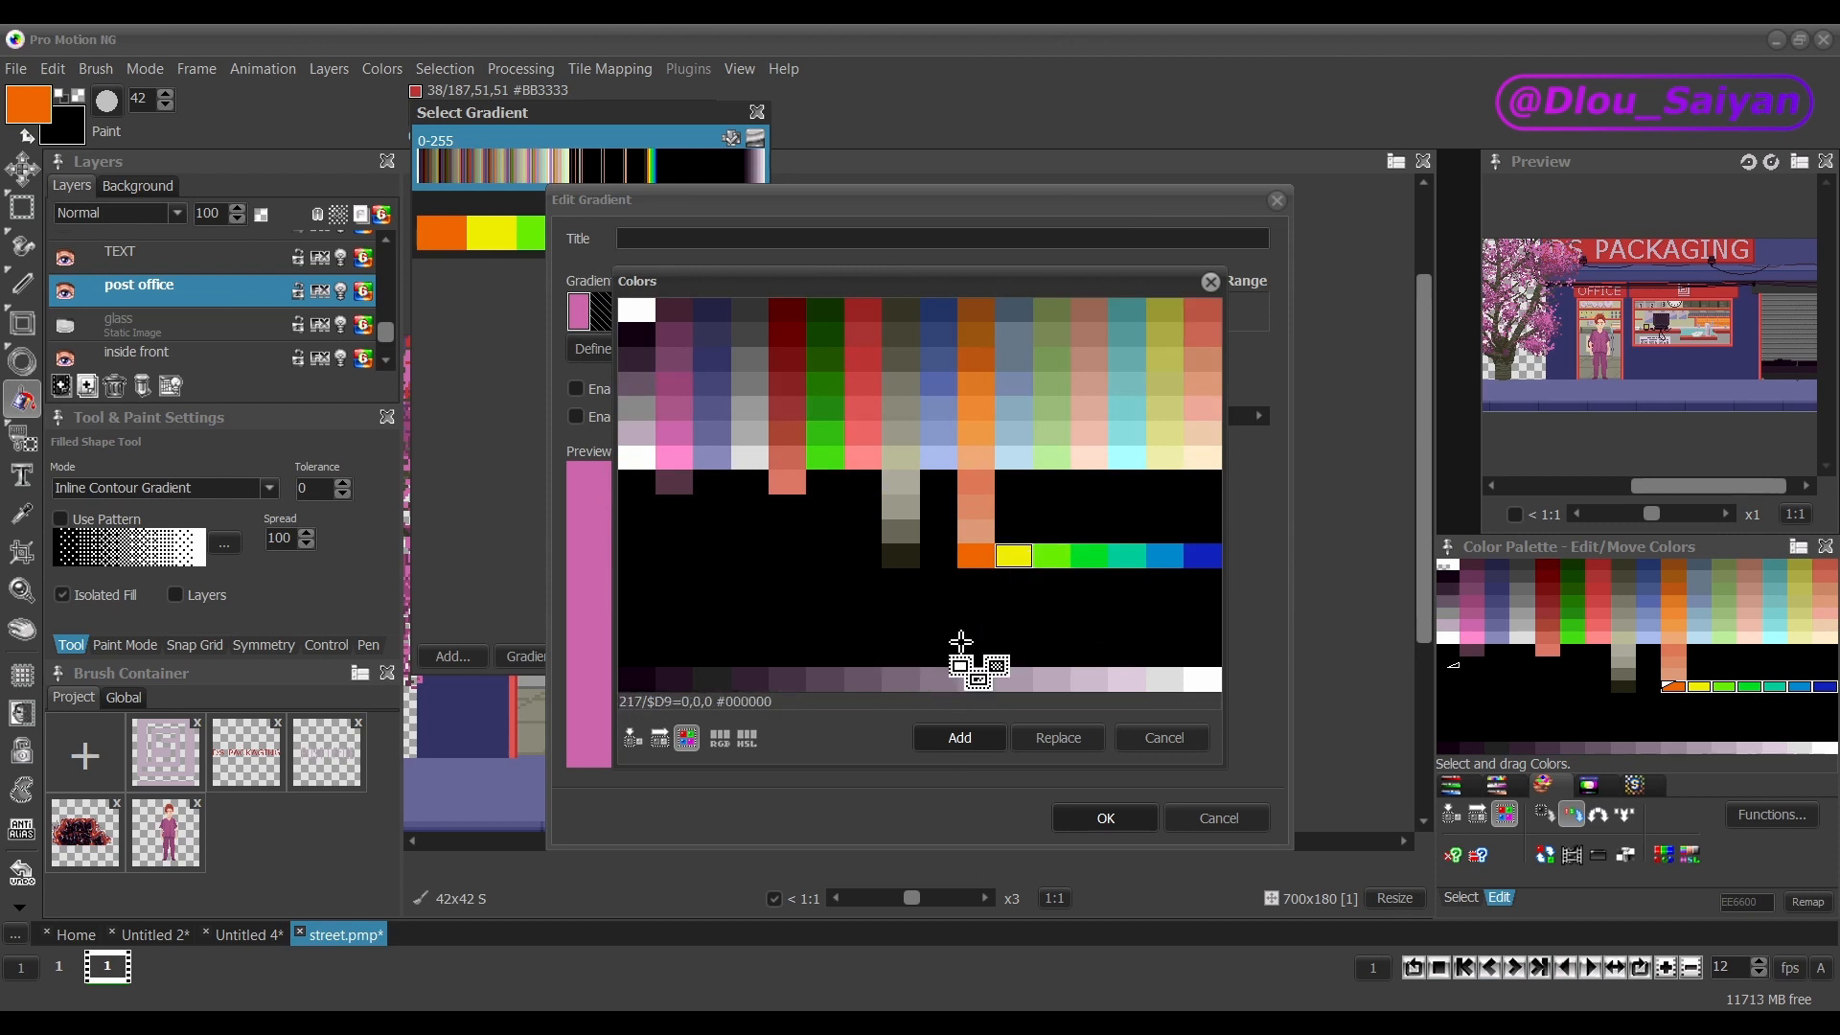
click(957, 741)
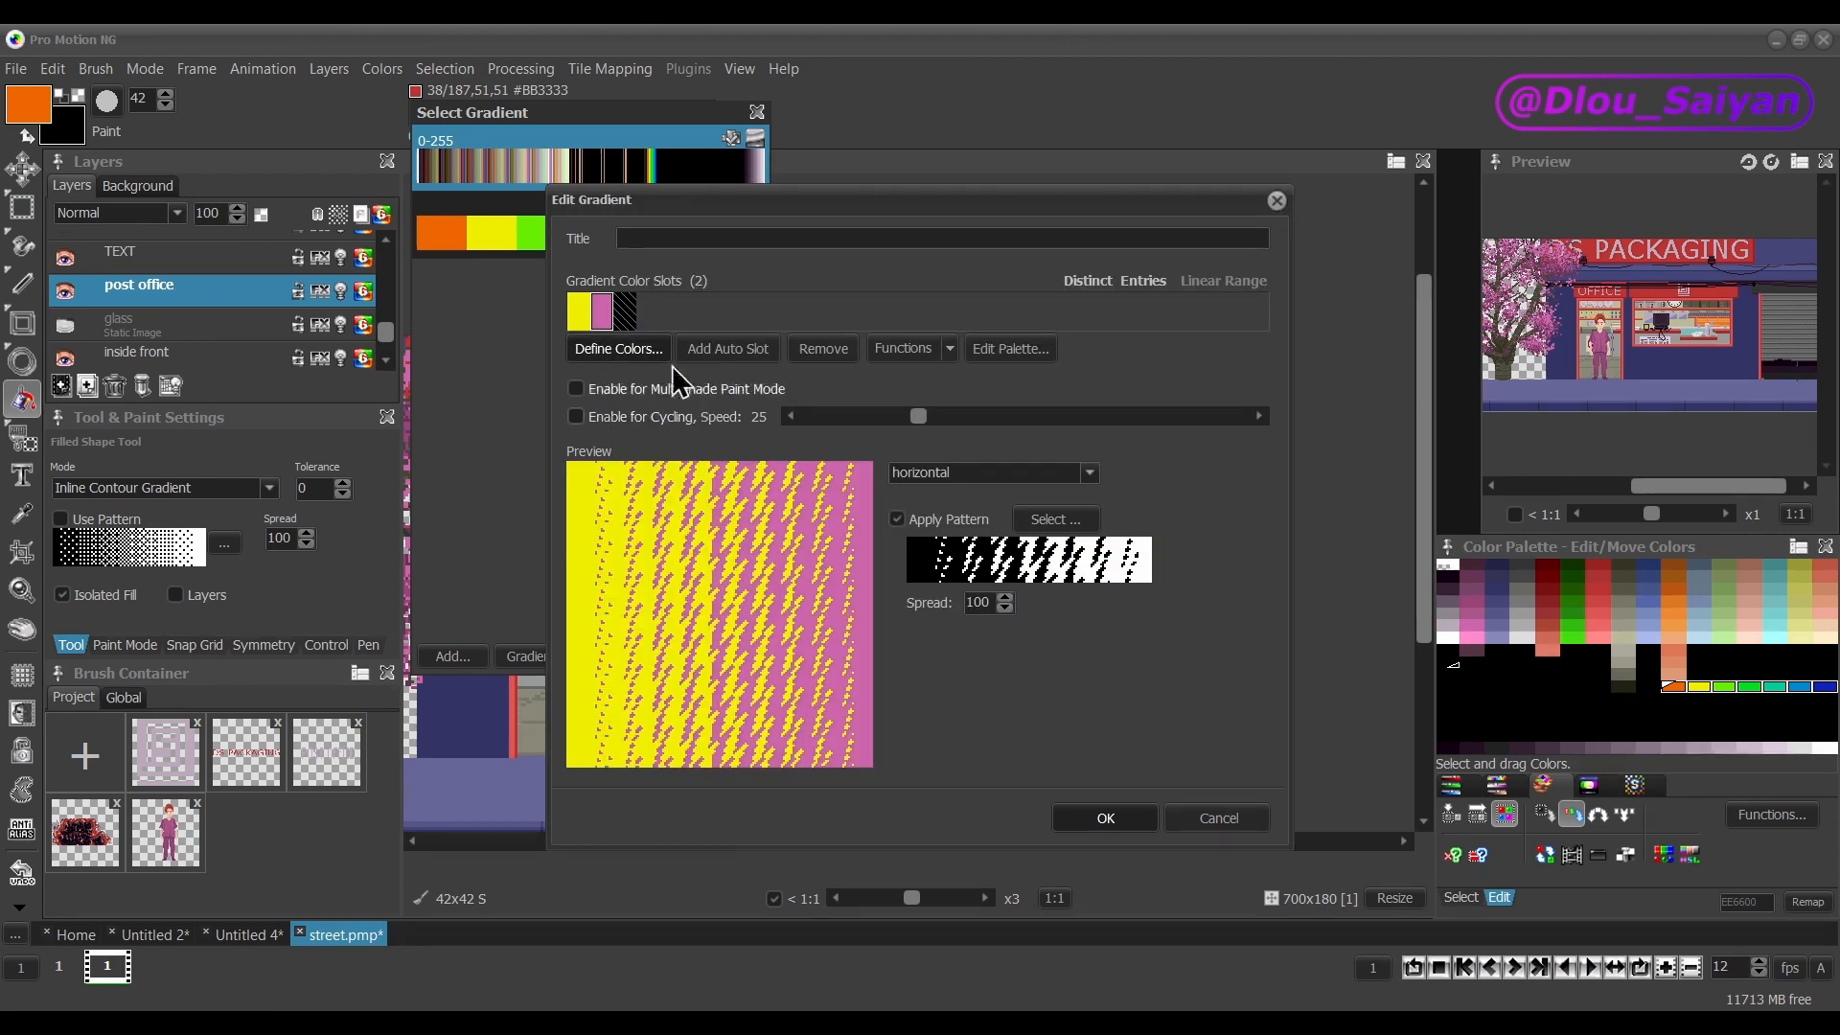
click(633, 351)
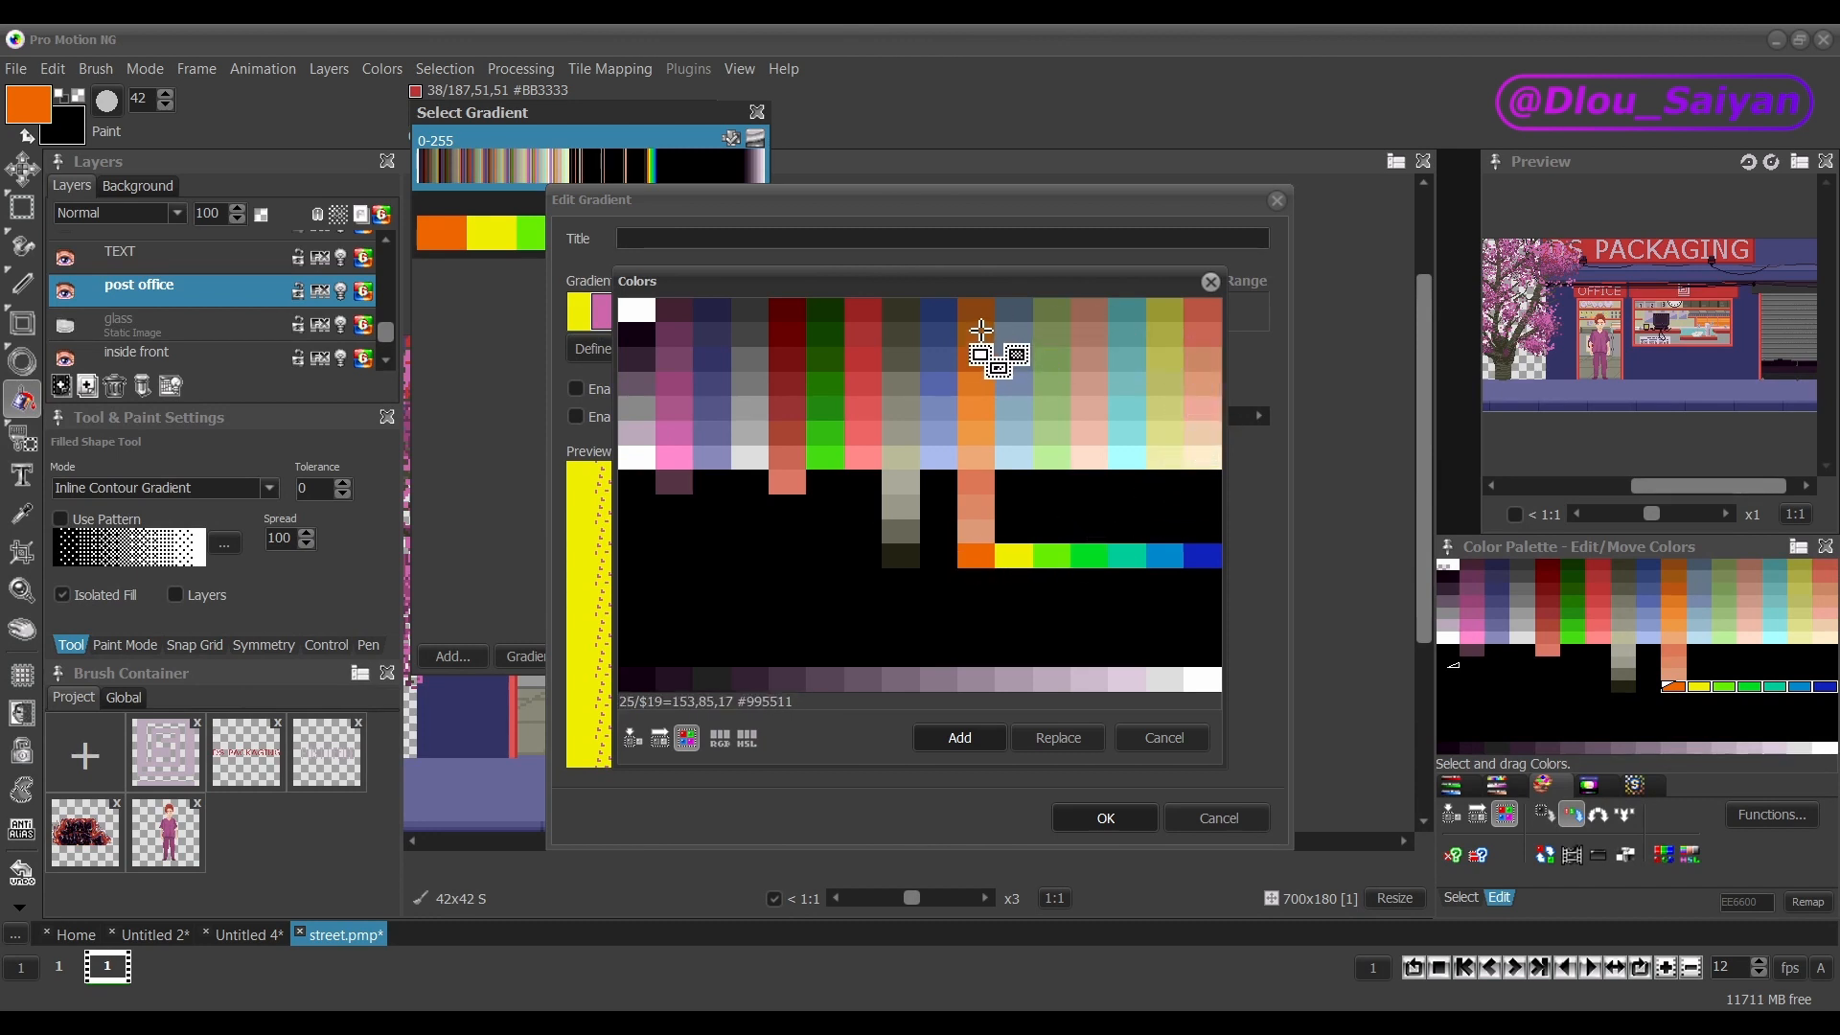
click(945, 362)
click(961, 738)
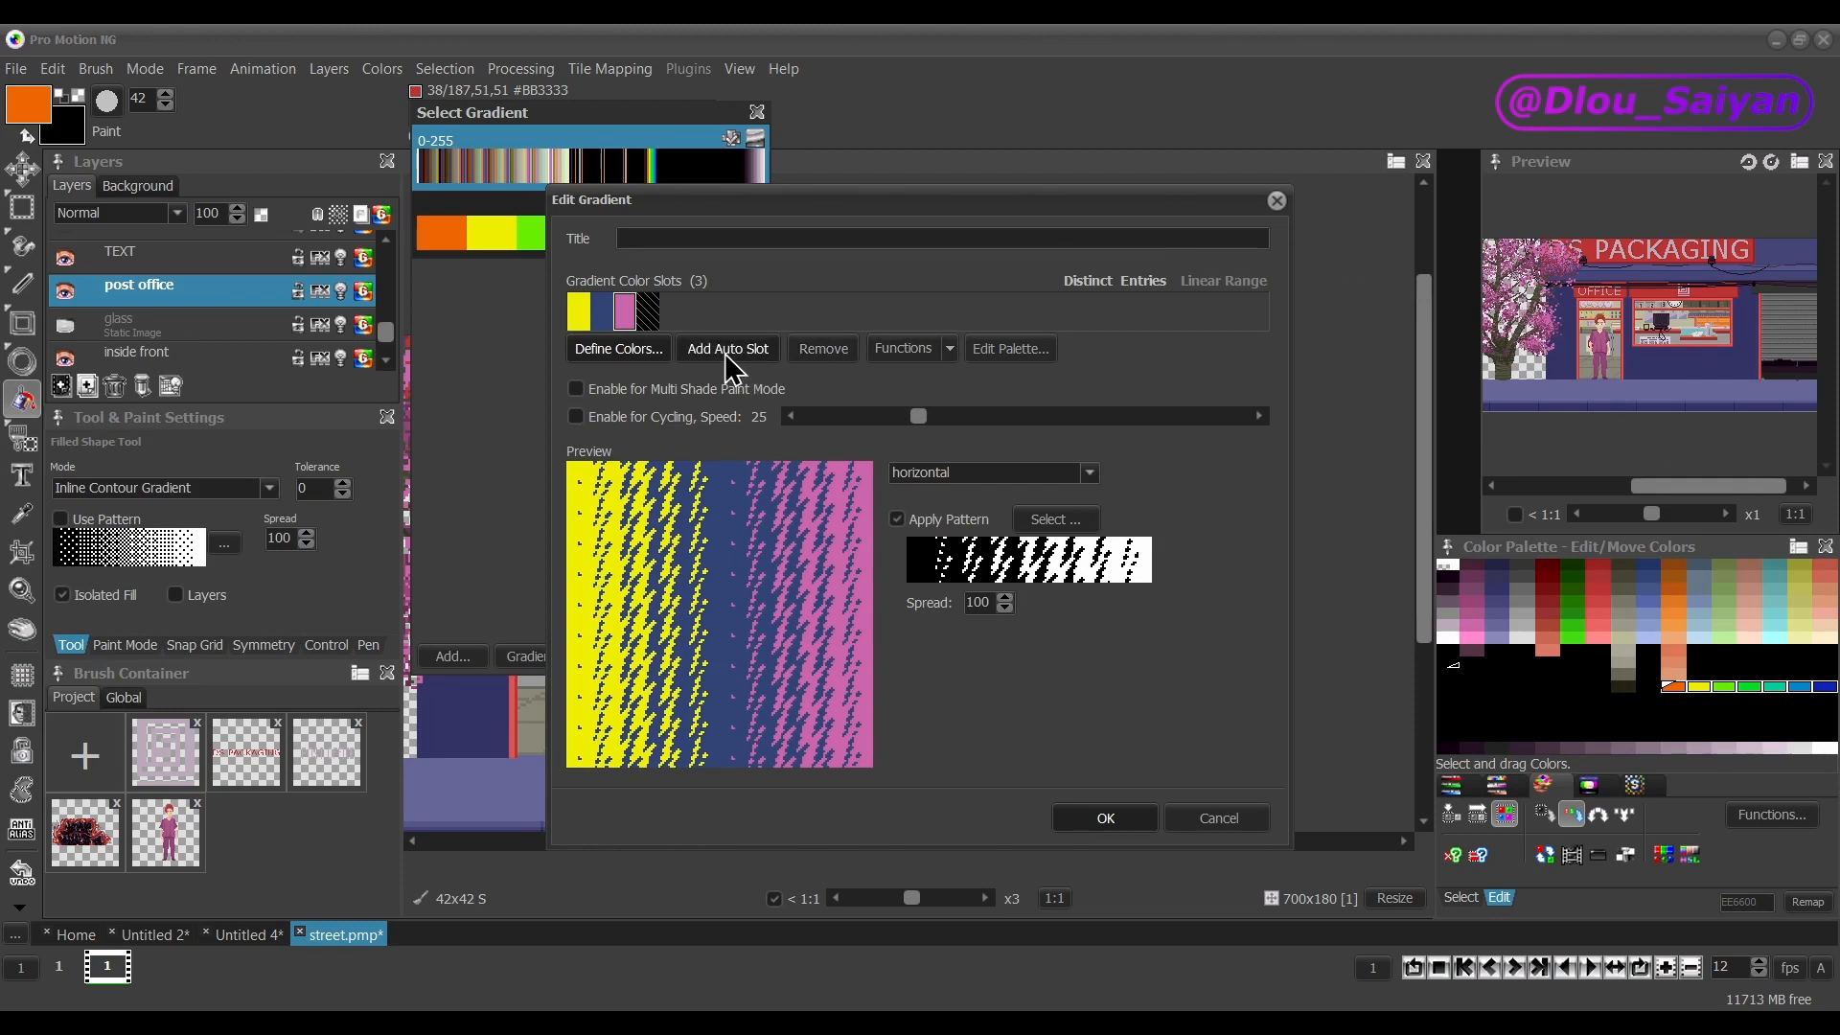
Add an auto slot before the dark blue color and disable the pattern in the gradient preview.
click(609, 319)
click(716, 351)
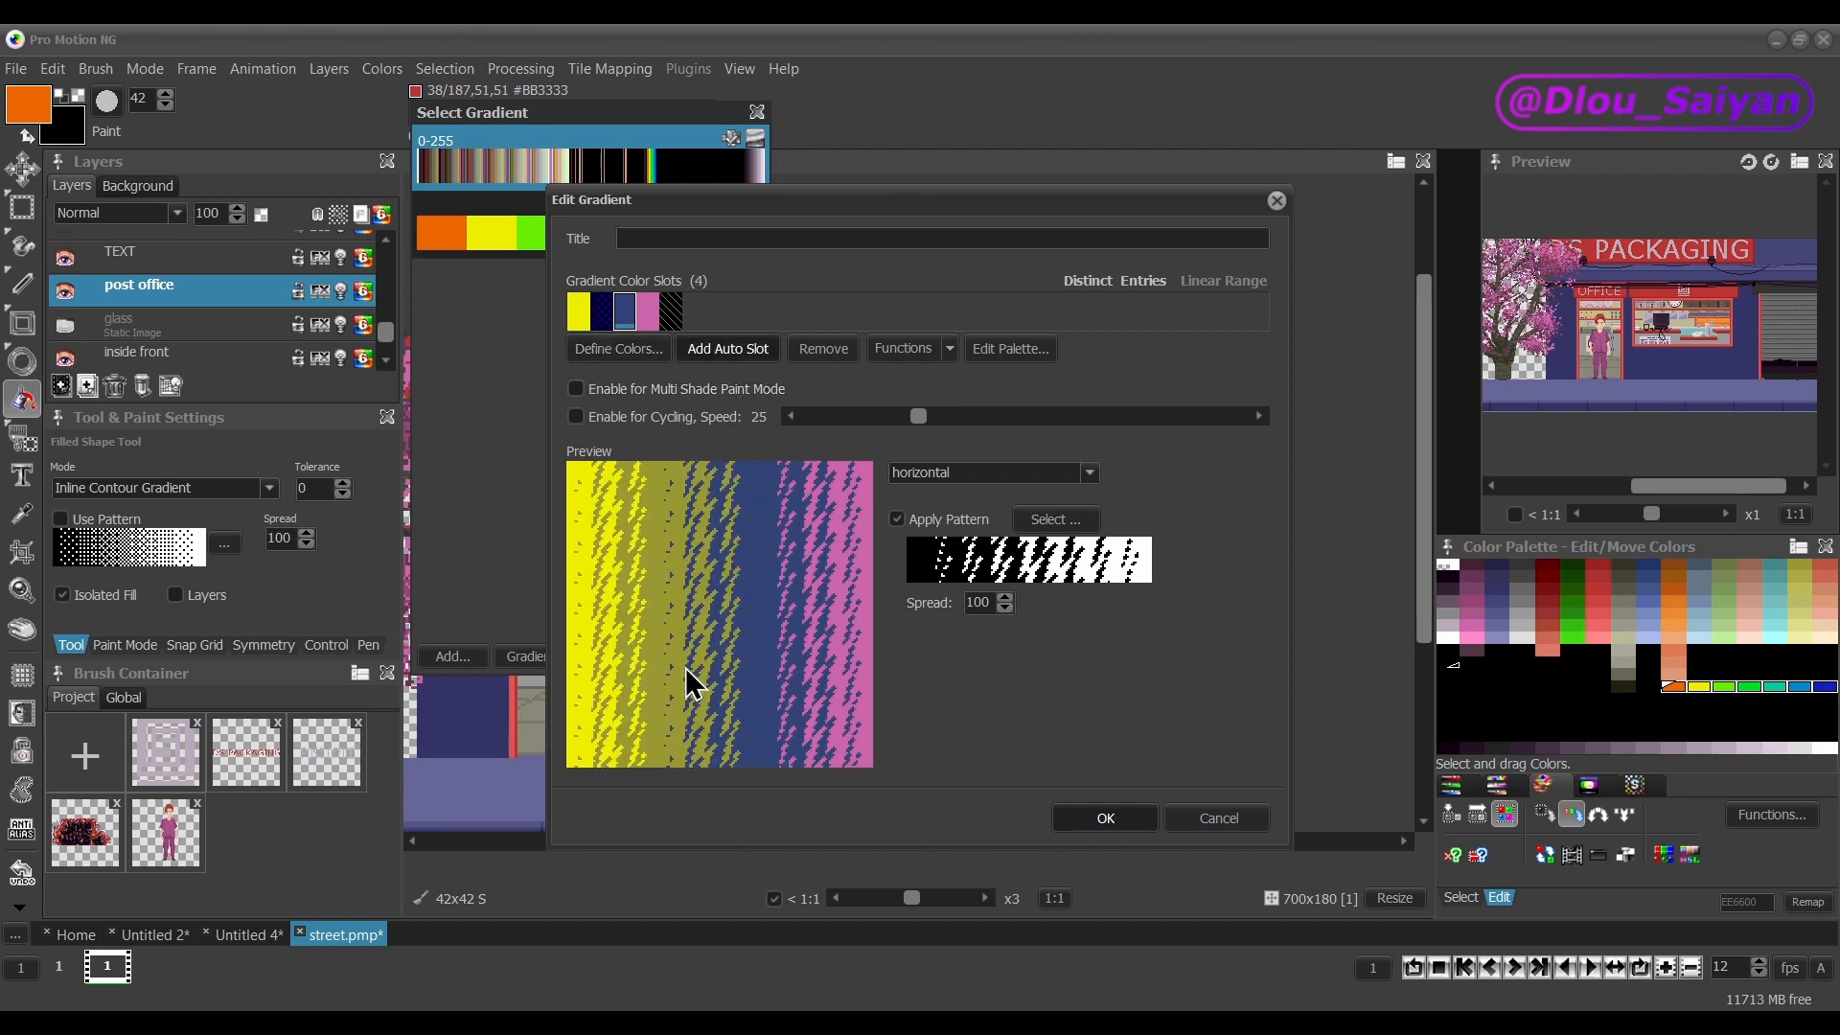
click(898, 519)
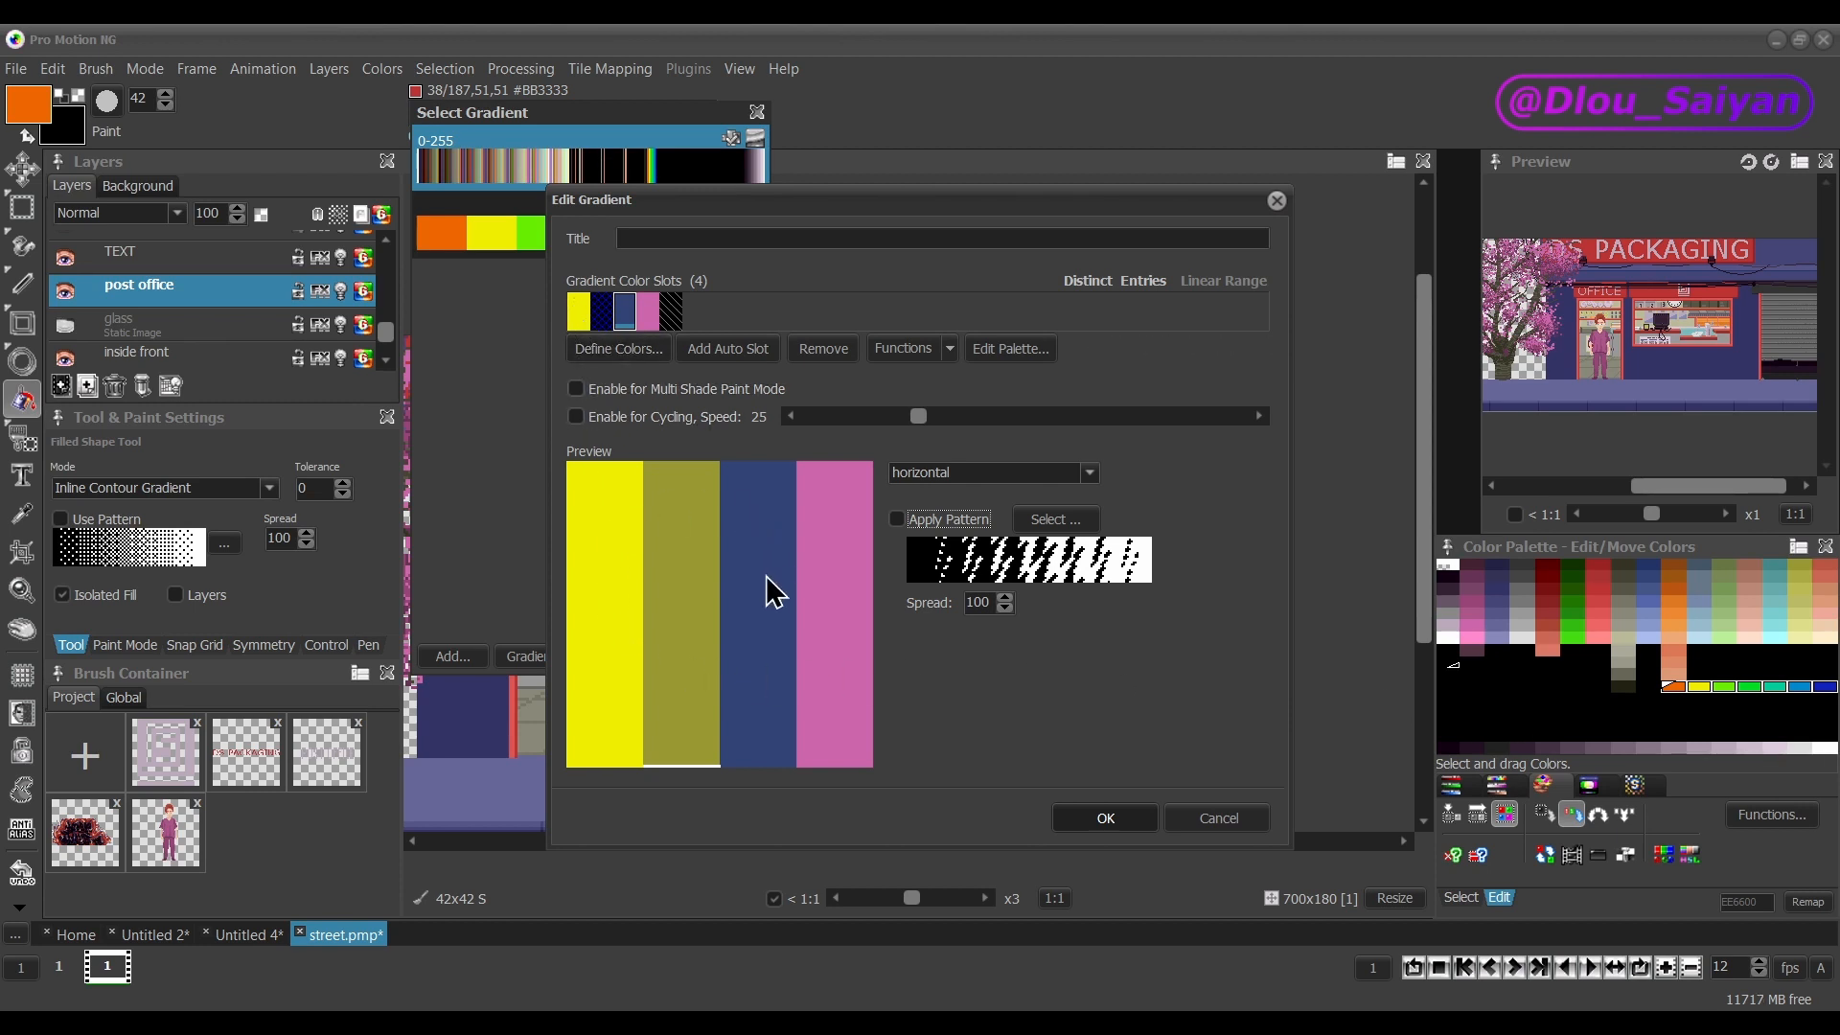
Add two more auto slots before the dark blue color and five before the pink color.
click(710, 361)
click(710, 362)
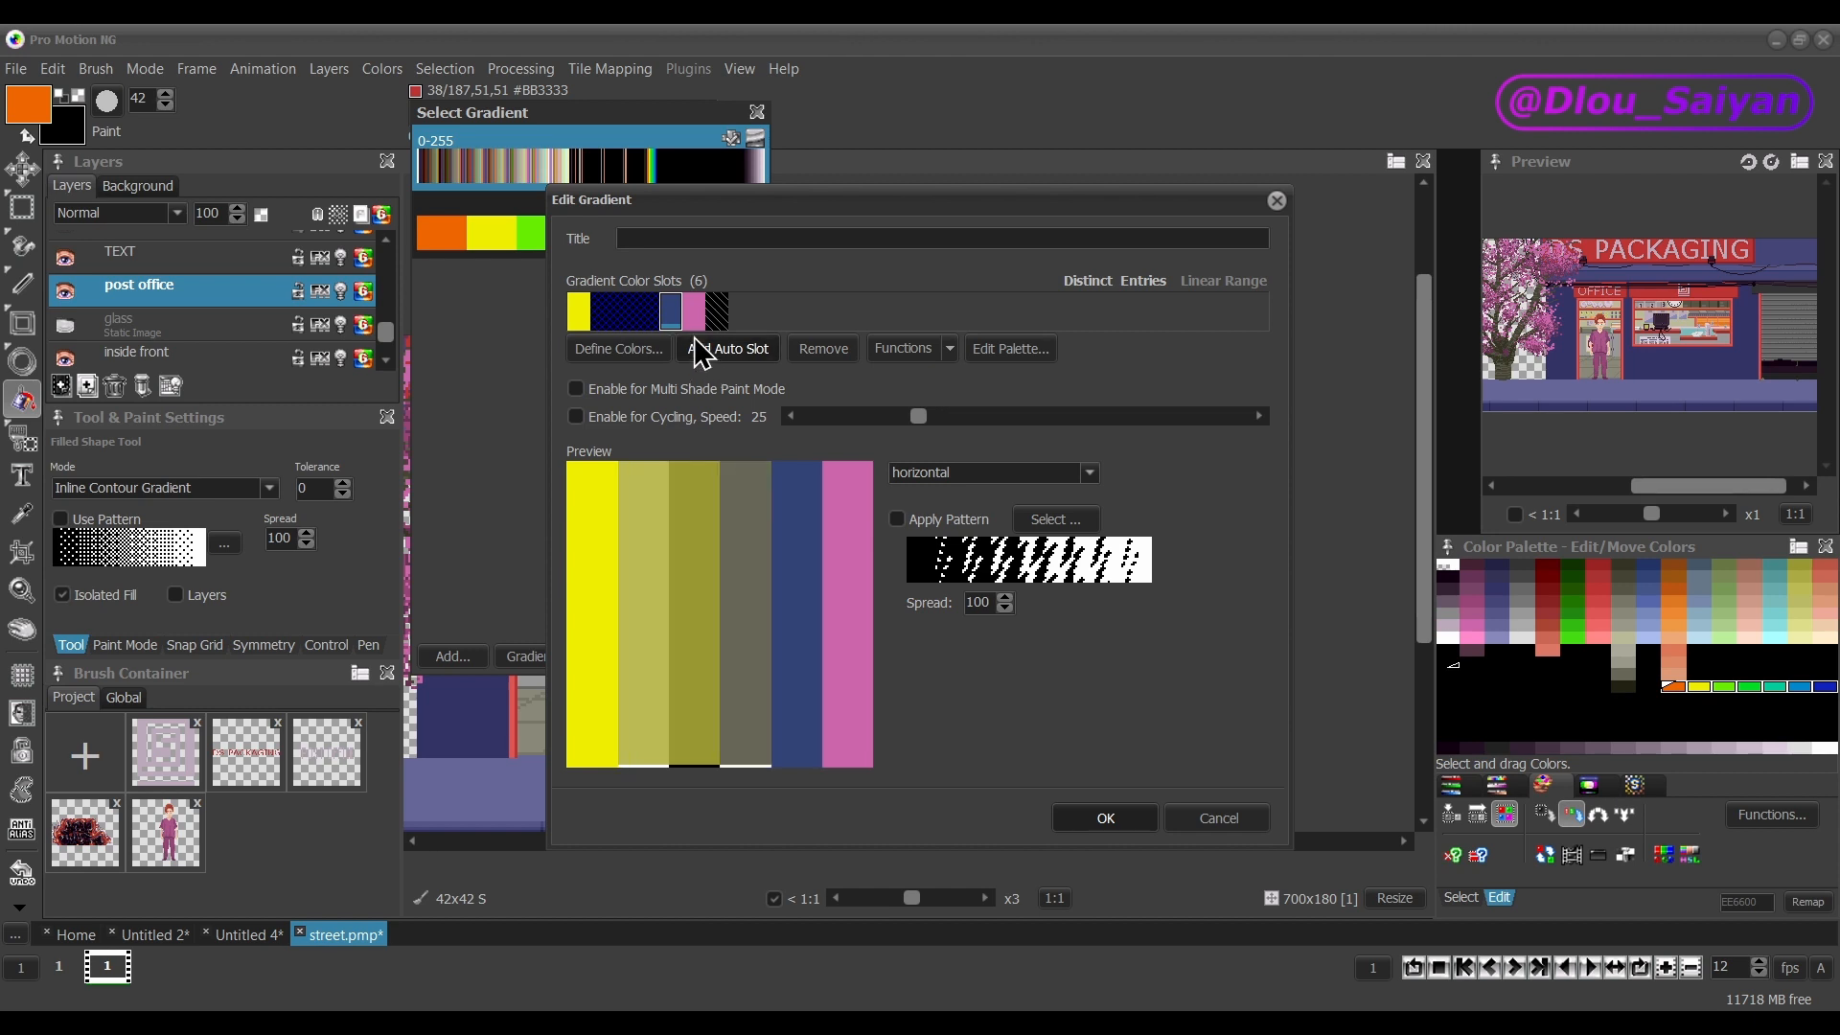
click(739, 358)
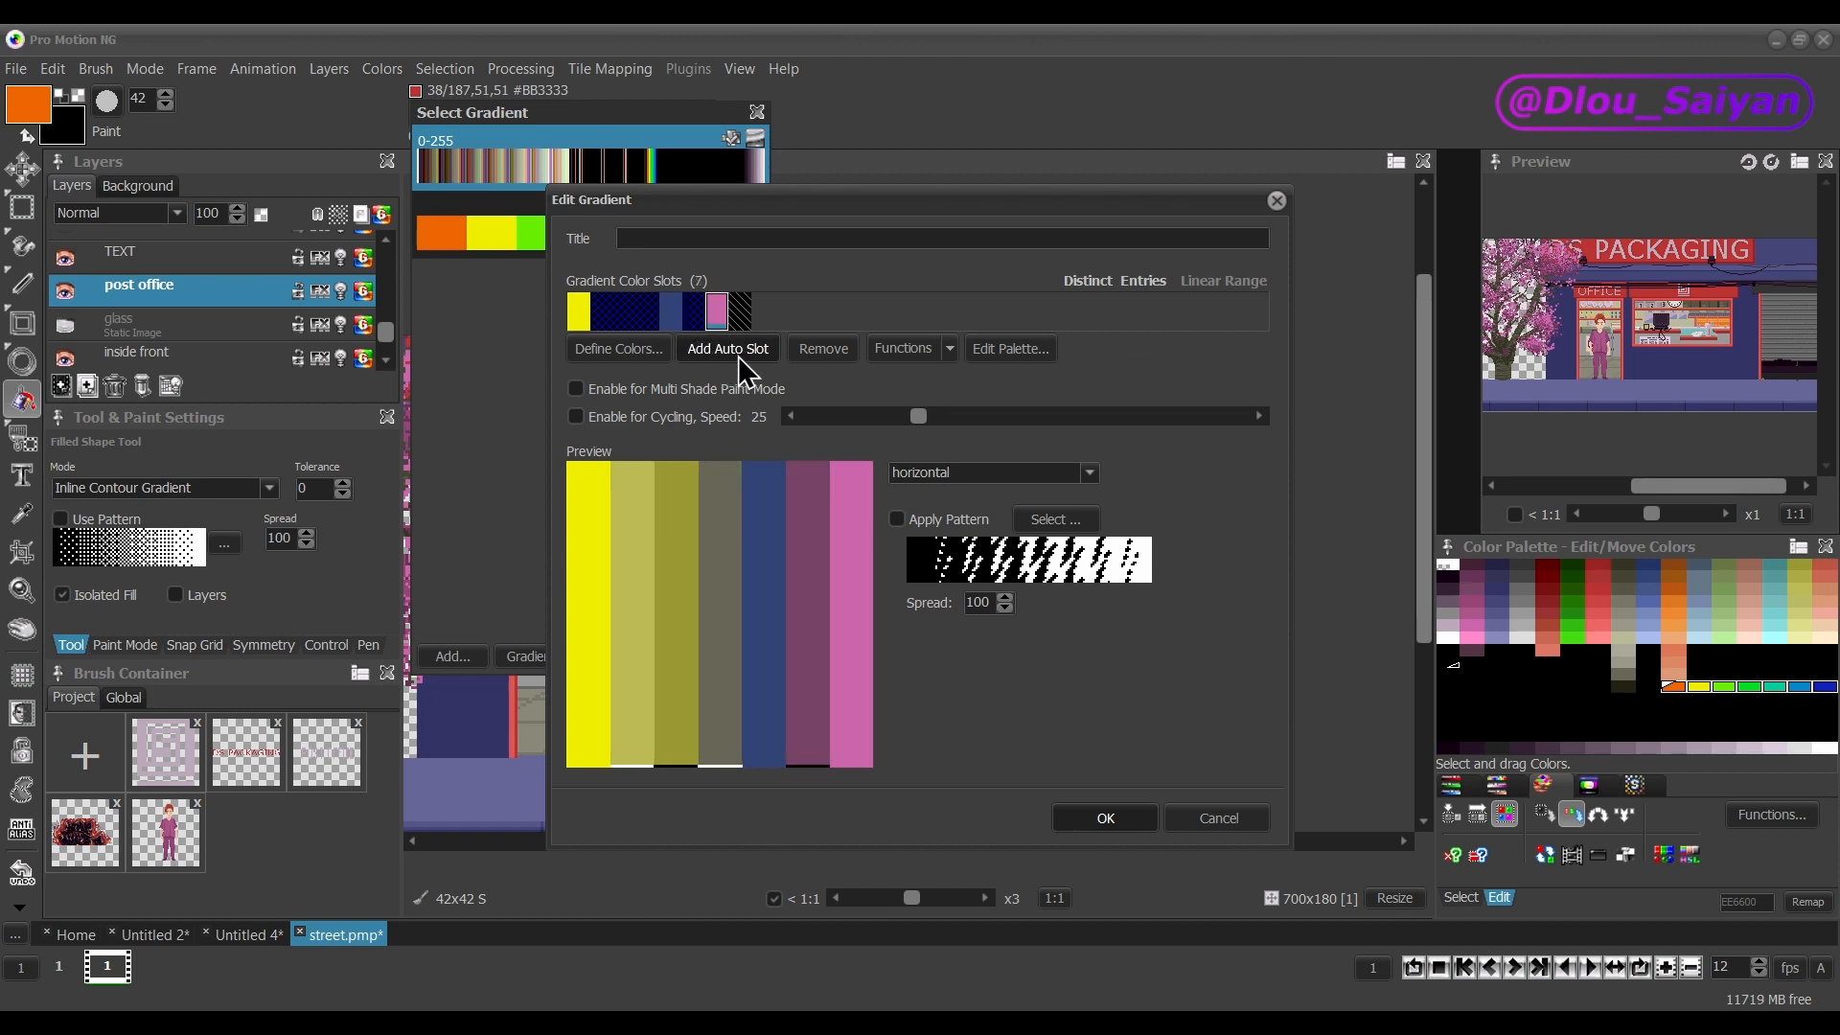
click(739, 358)
click(739, 358)
click(739, 359)
click(739, 359)
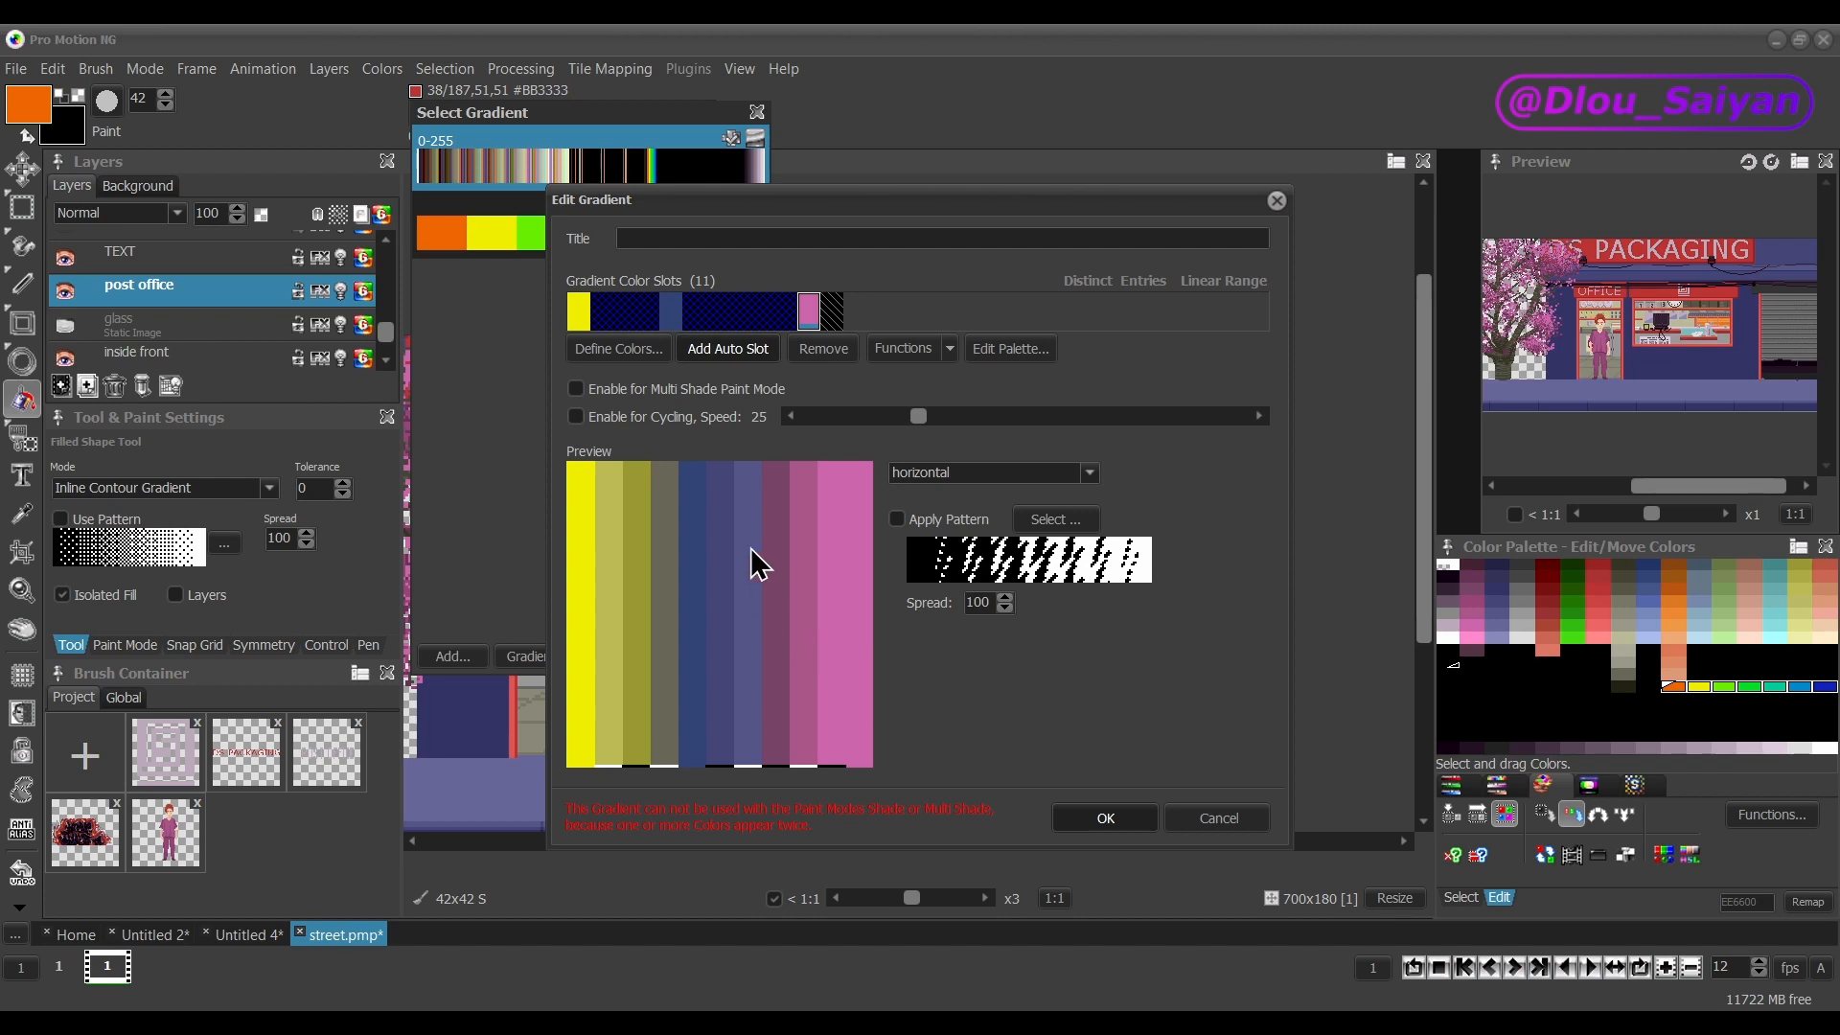
Fixate the gradient's auto slots into actual palette colors and select the dark blue slot.
click(923, 356)
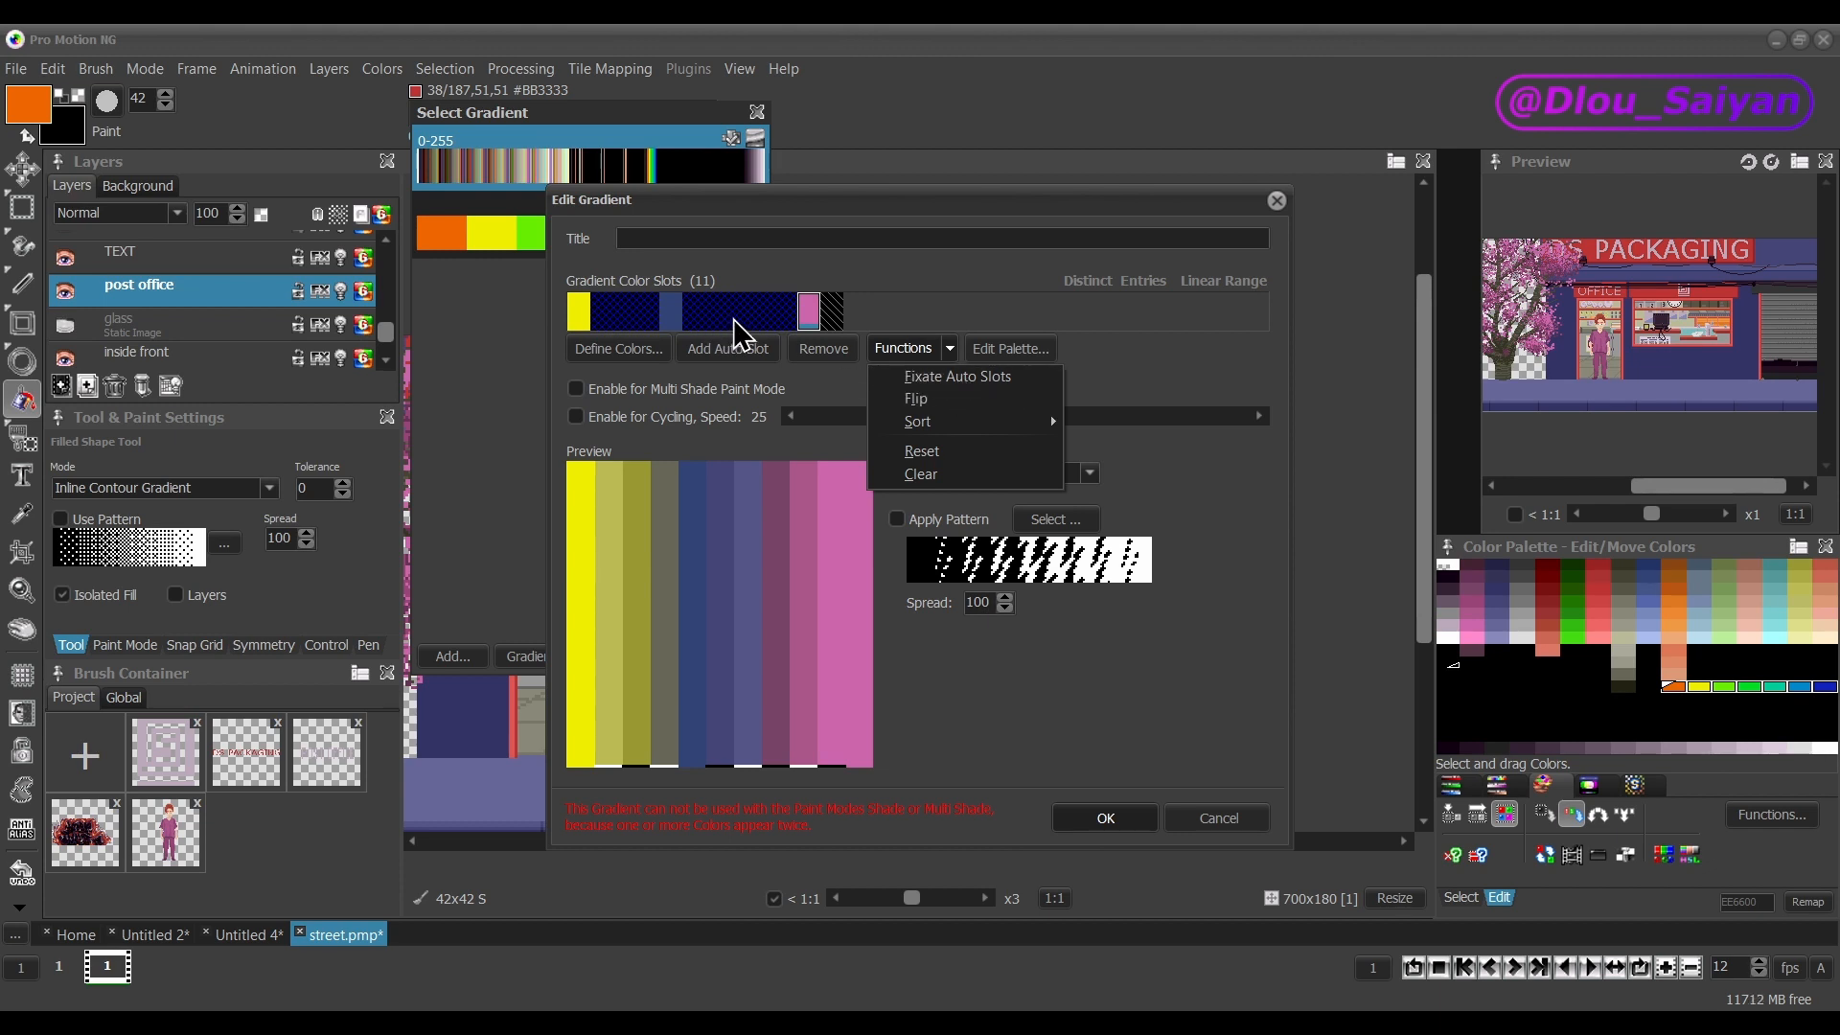
click(1131, 403)
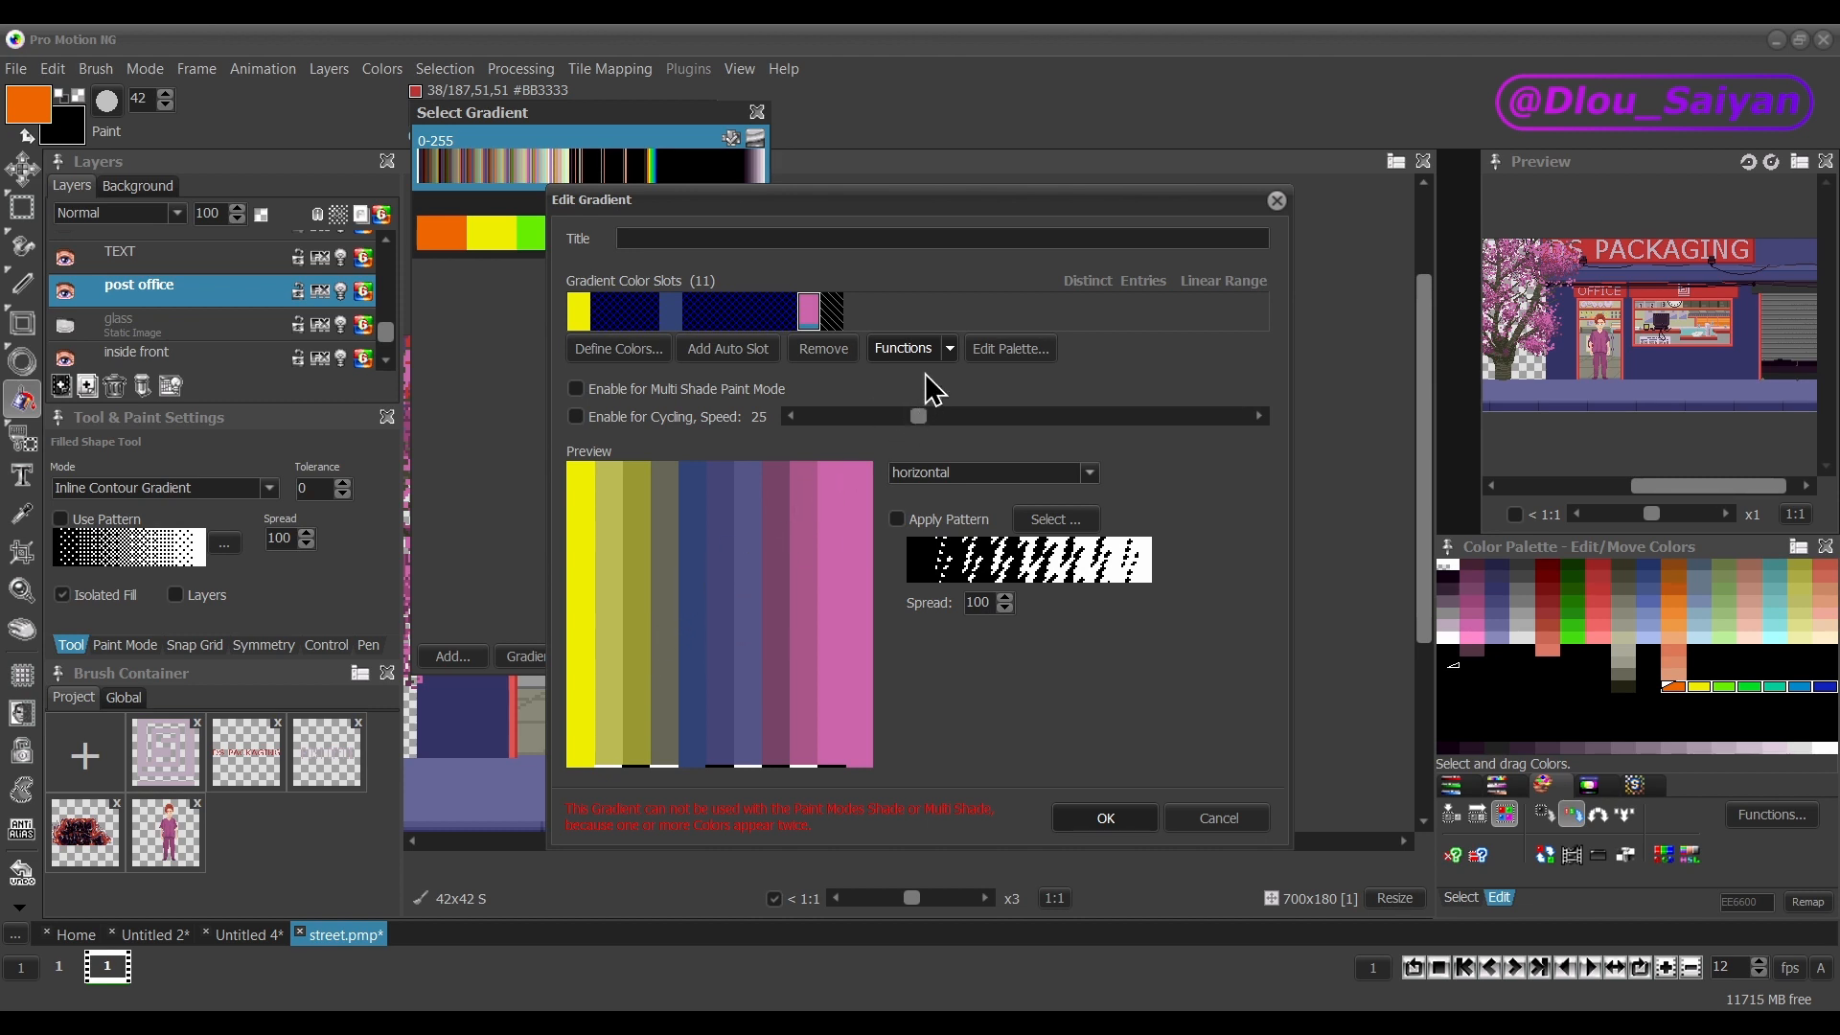
click(906, 349)
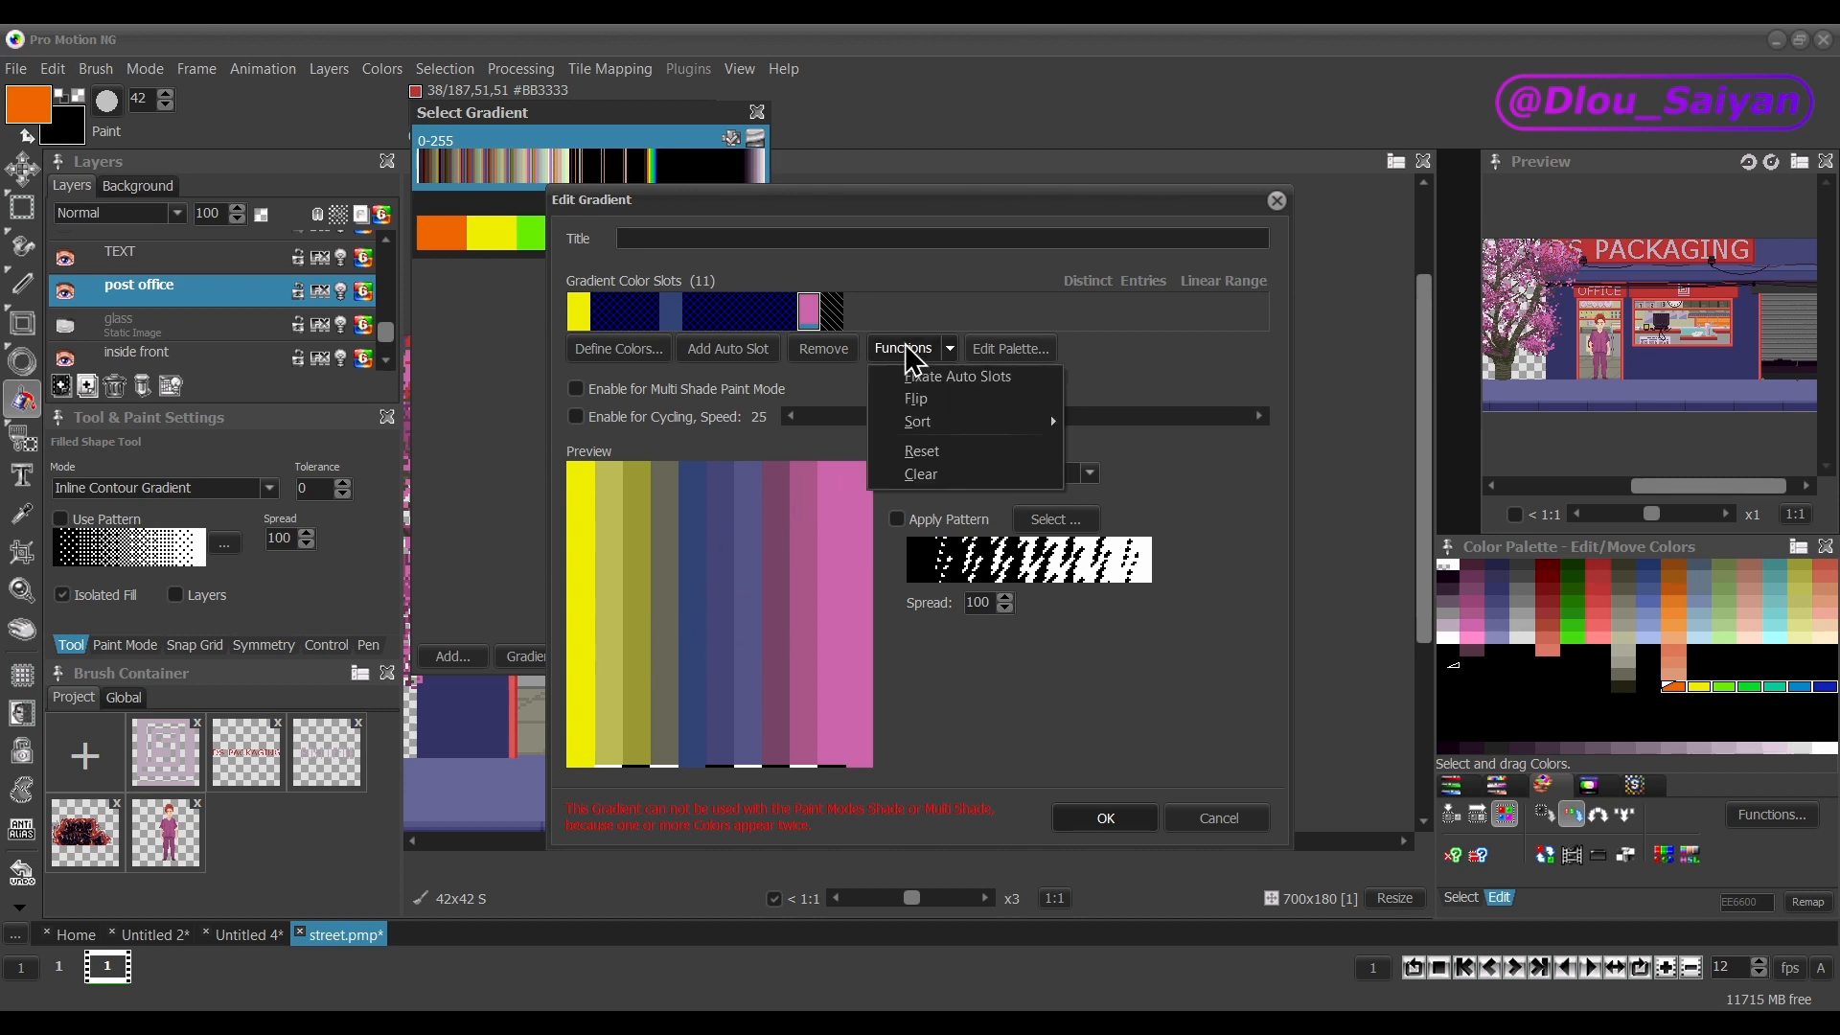
click(958, 389)
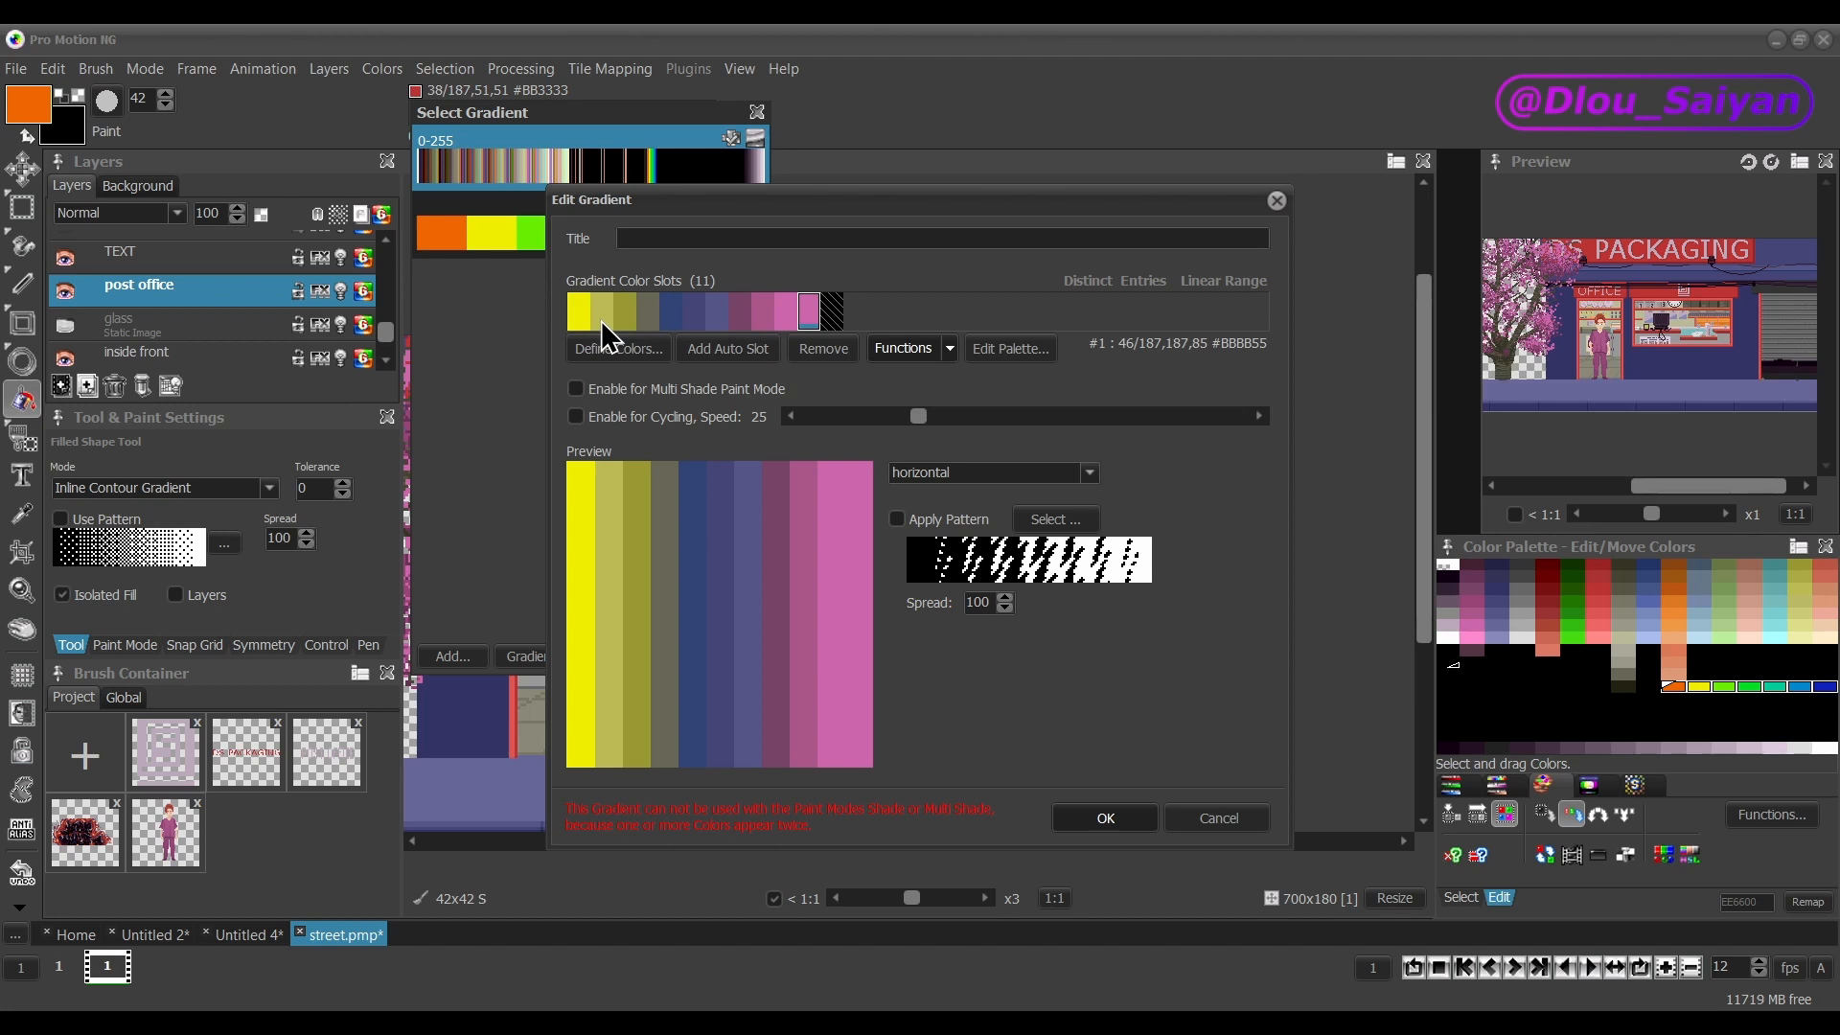
key(ctrl+z)
click(666, 320)
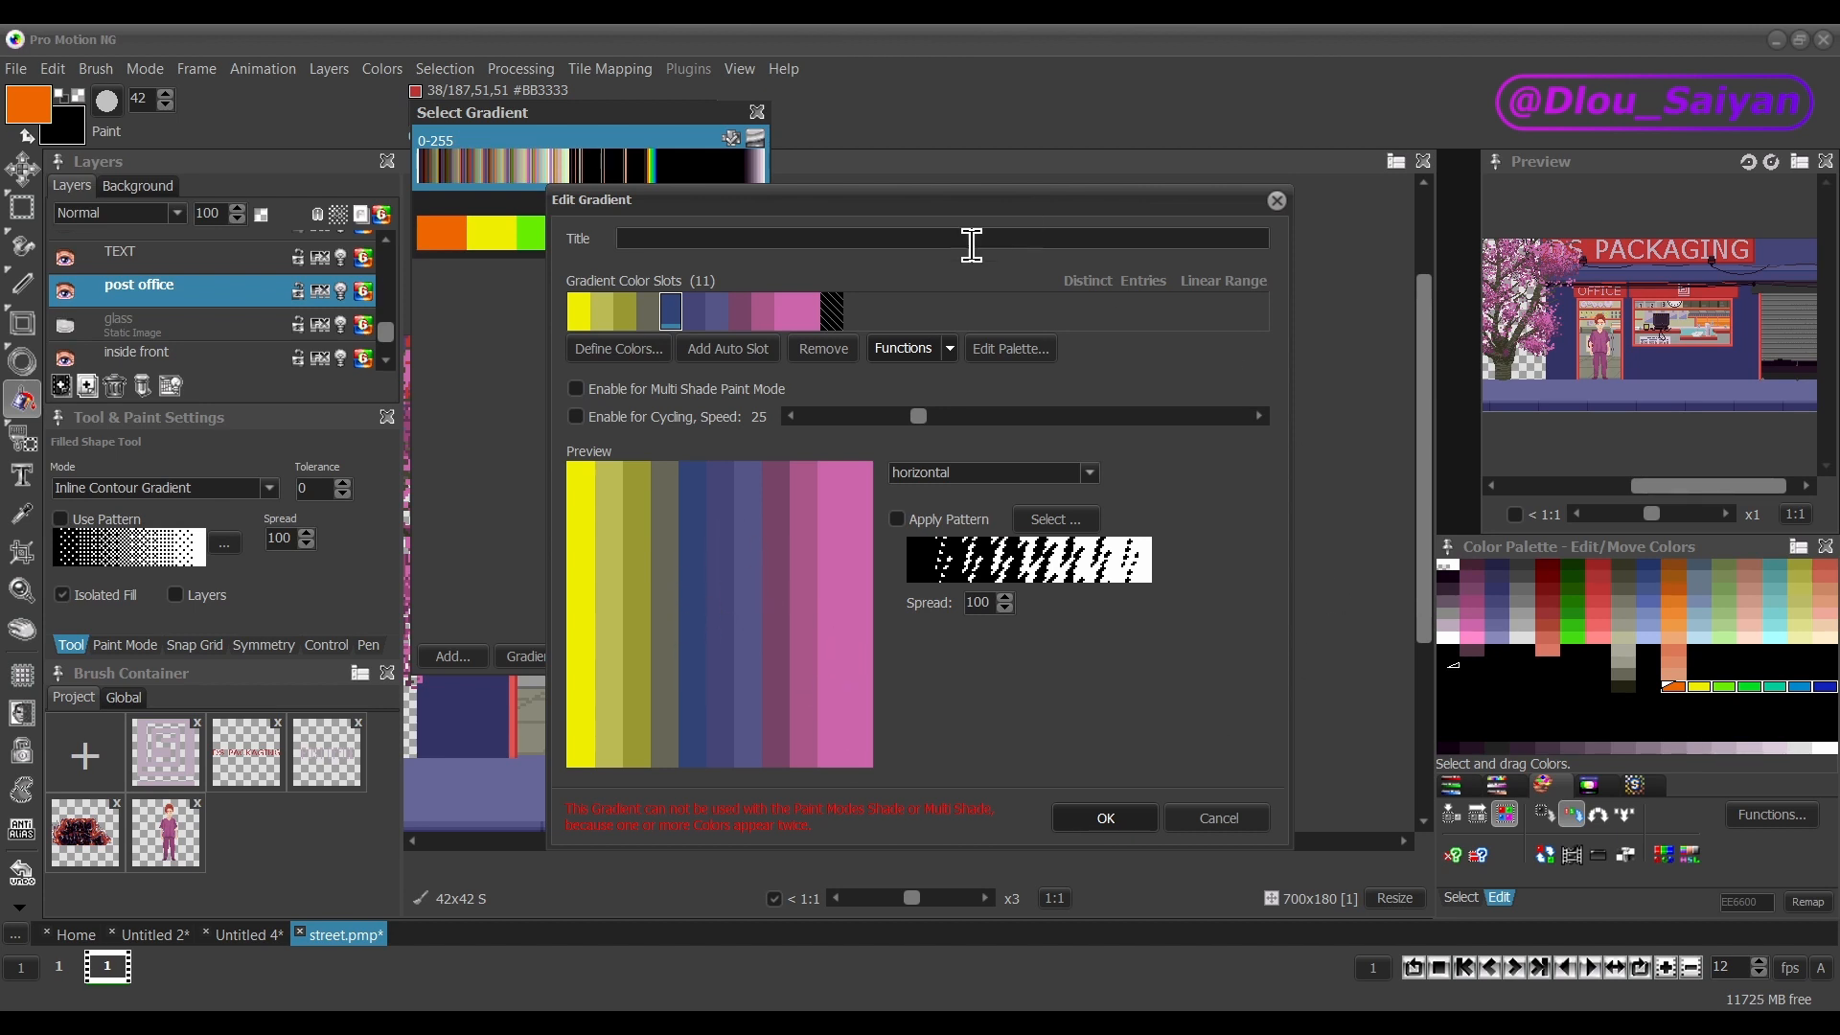
Flip the gradient's color order six times in a row.
click(950, 349)
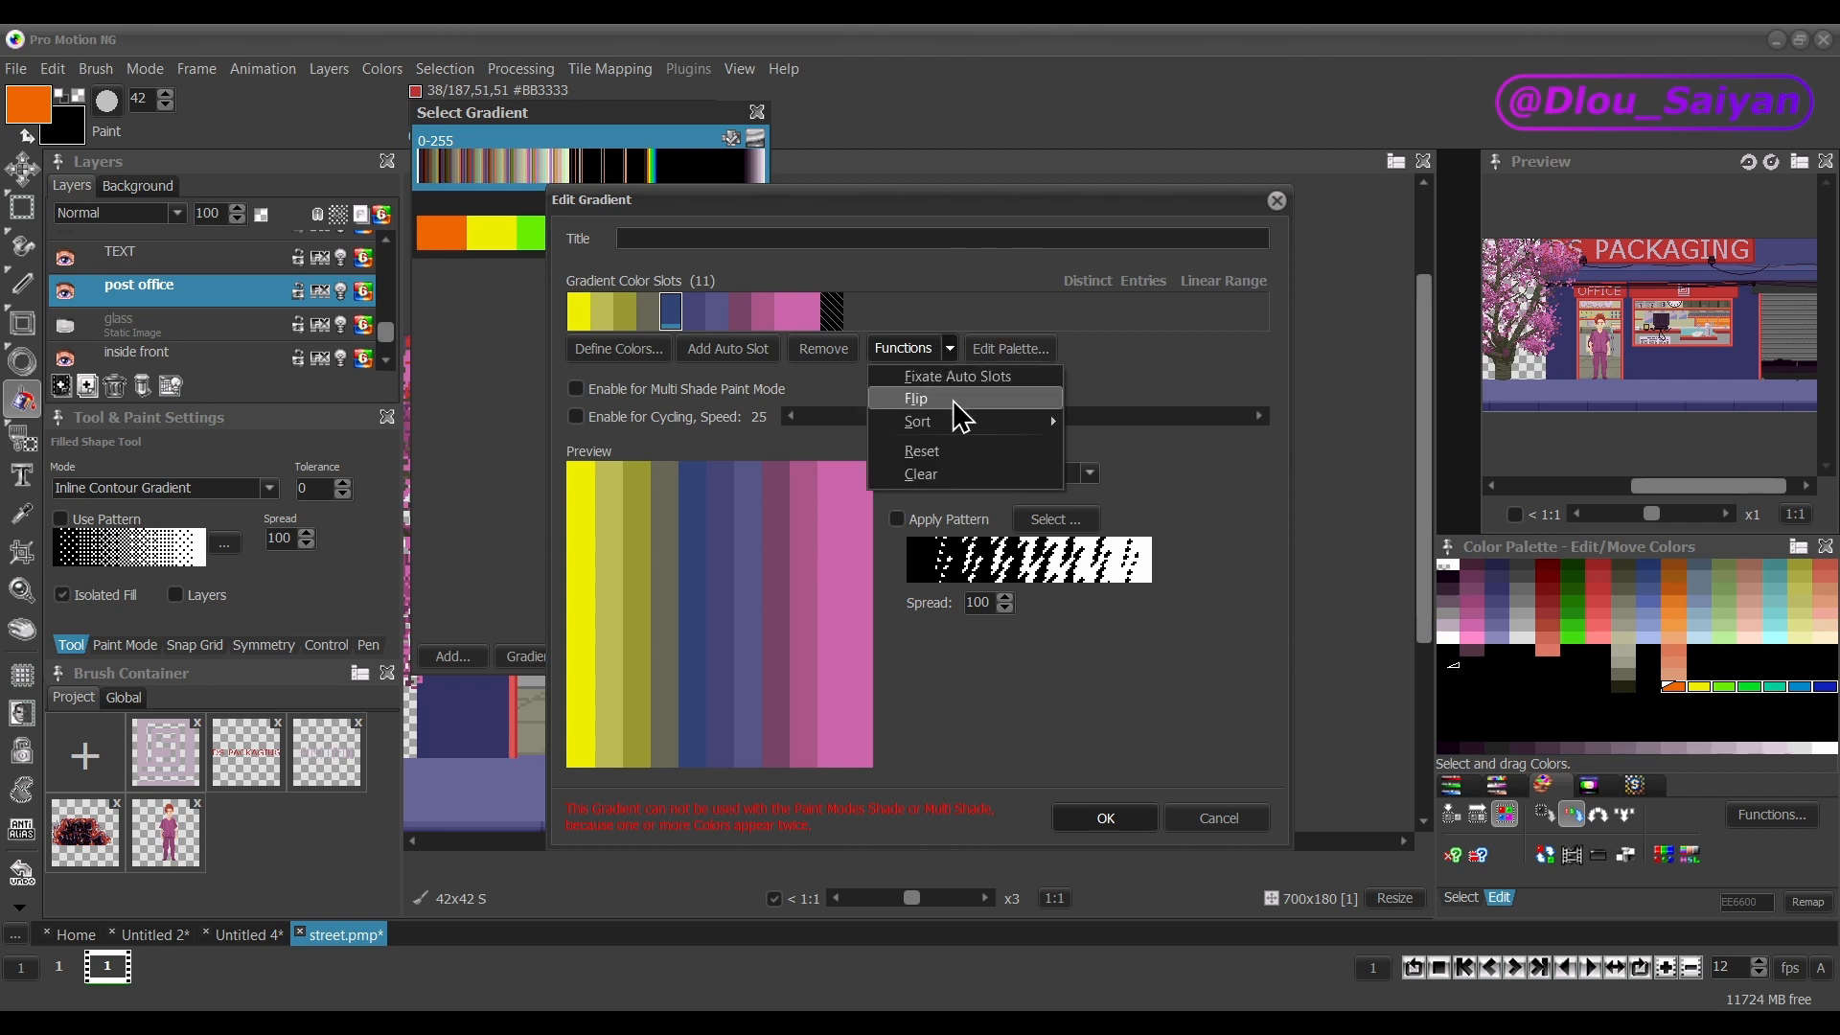
click(955, 401)
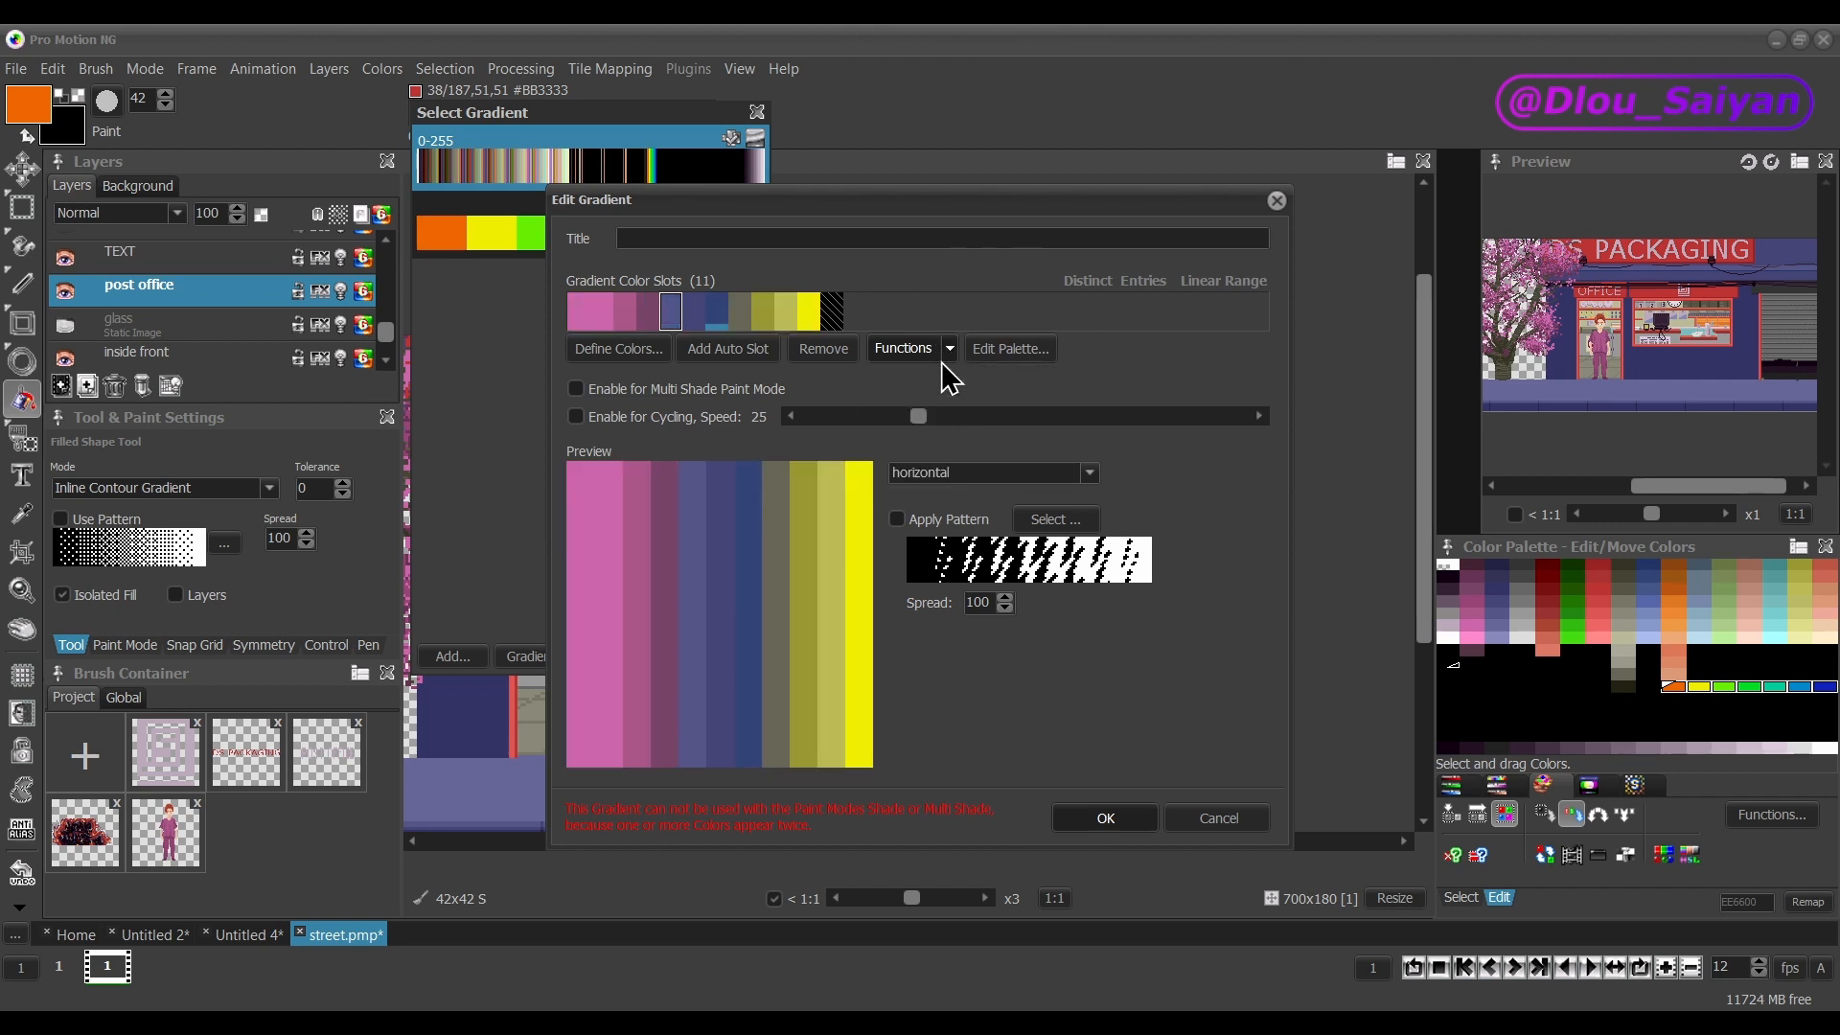
click(949, 351)
click(946, 400)
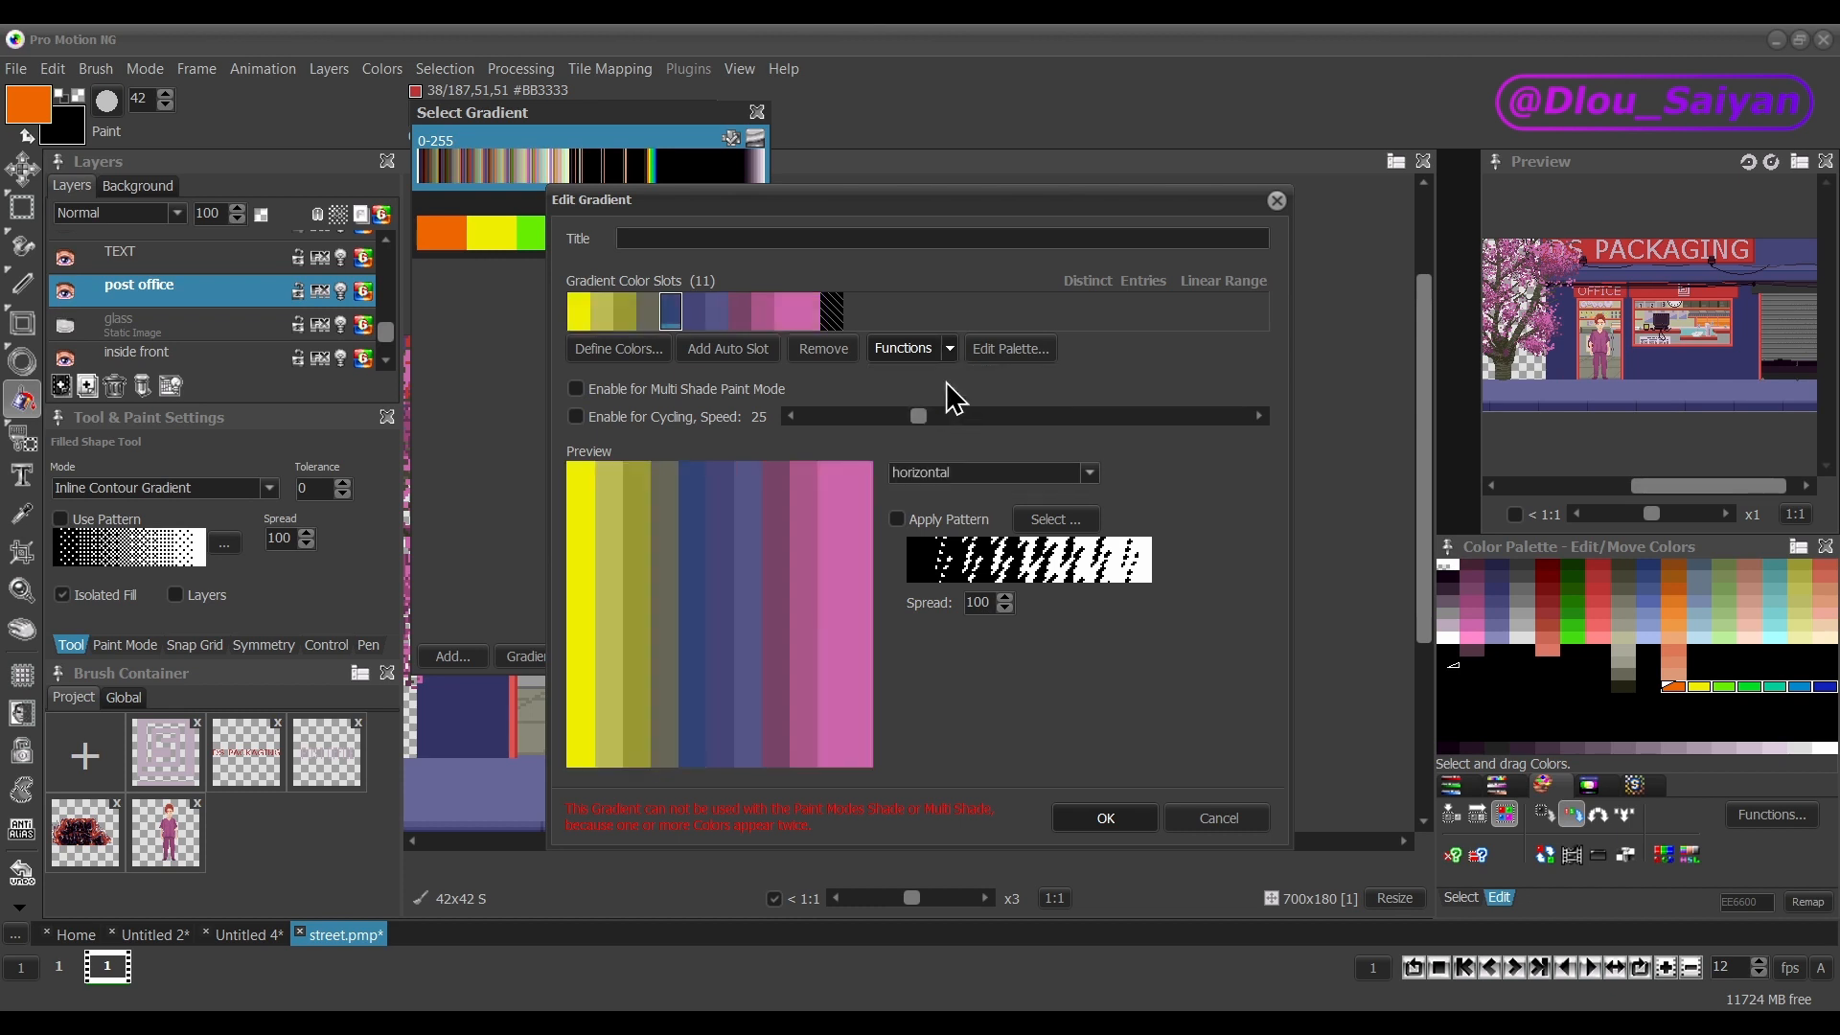
click(949, 349)
click(949, 399)
click(950, 350)
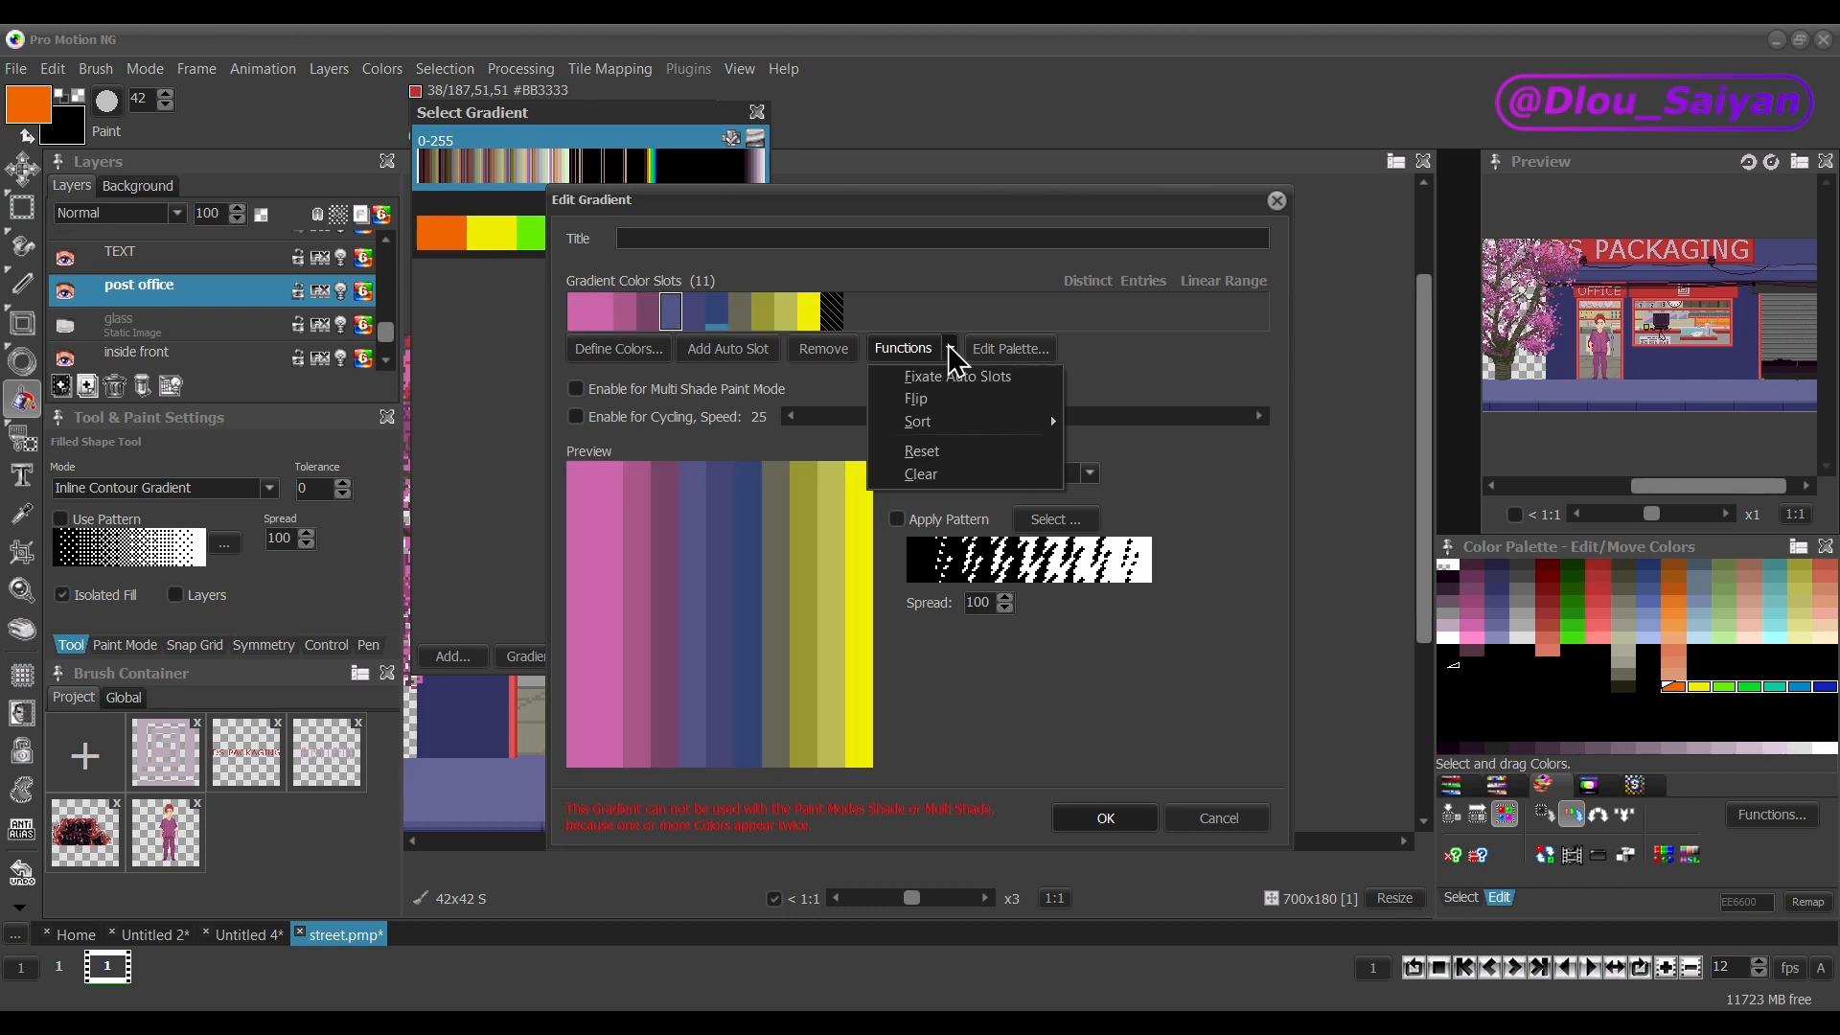
click(949, 401)
click(950, 350)
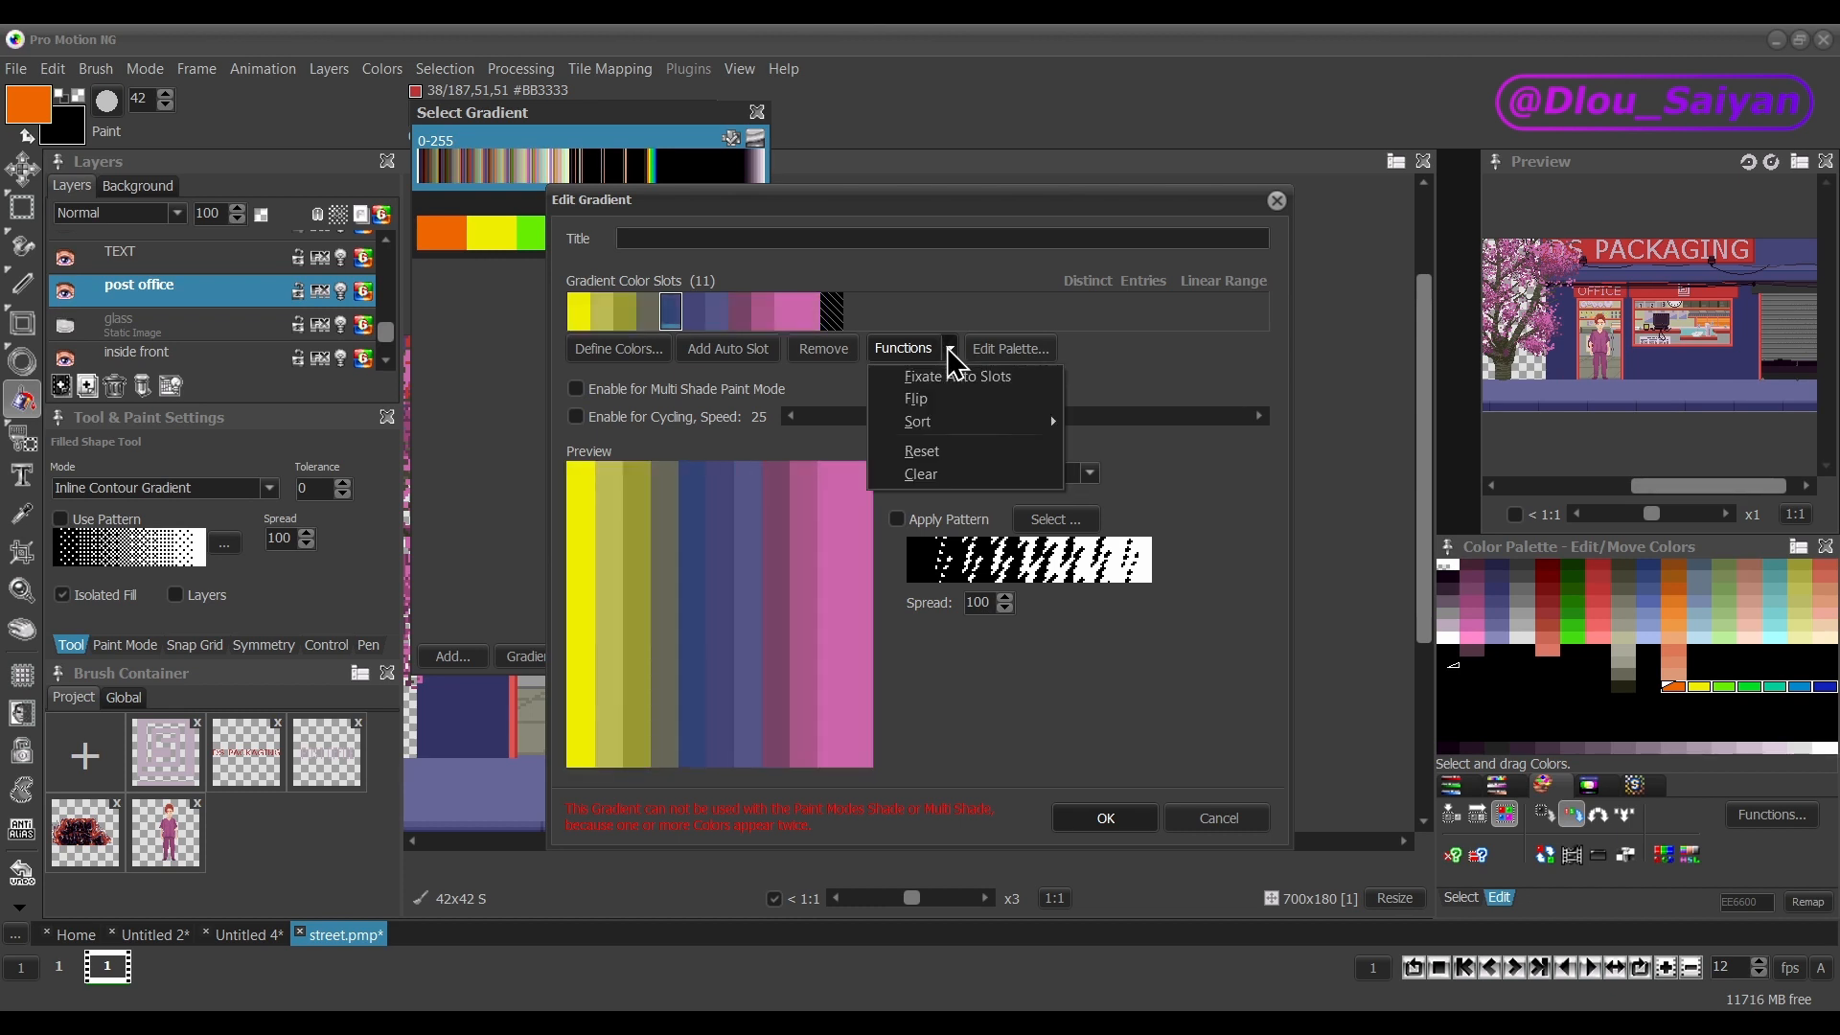
click(949, 400)
click(950, 349)
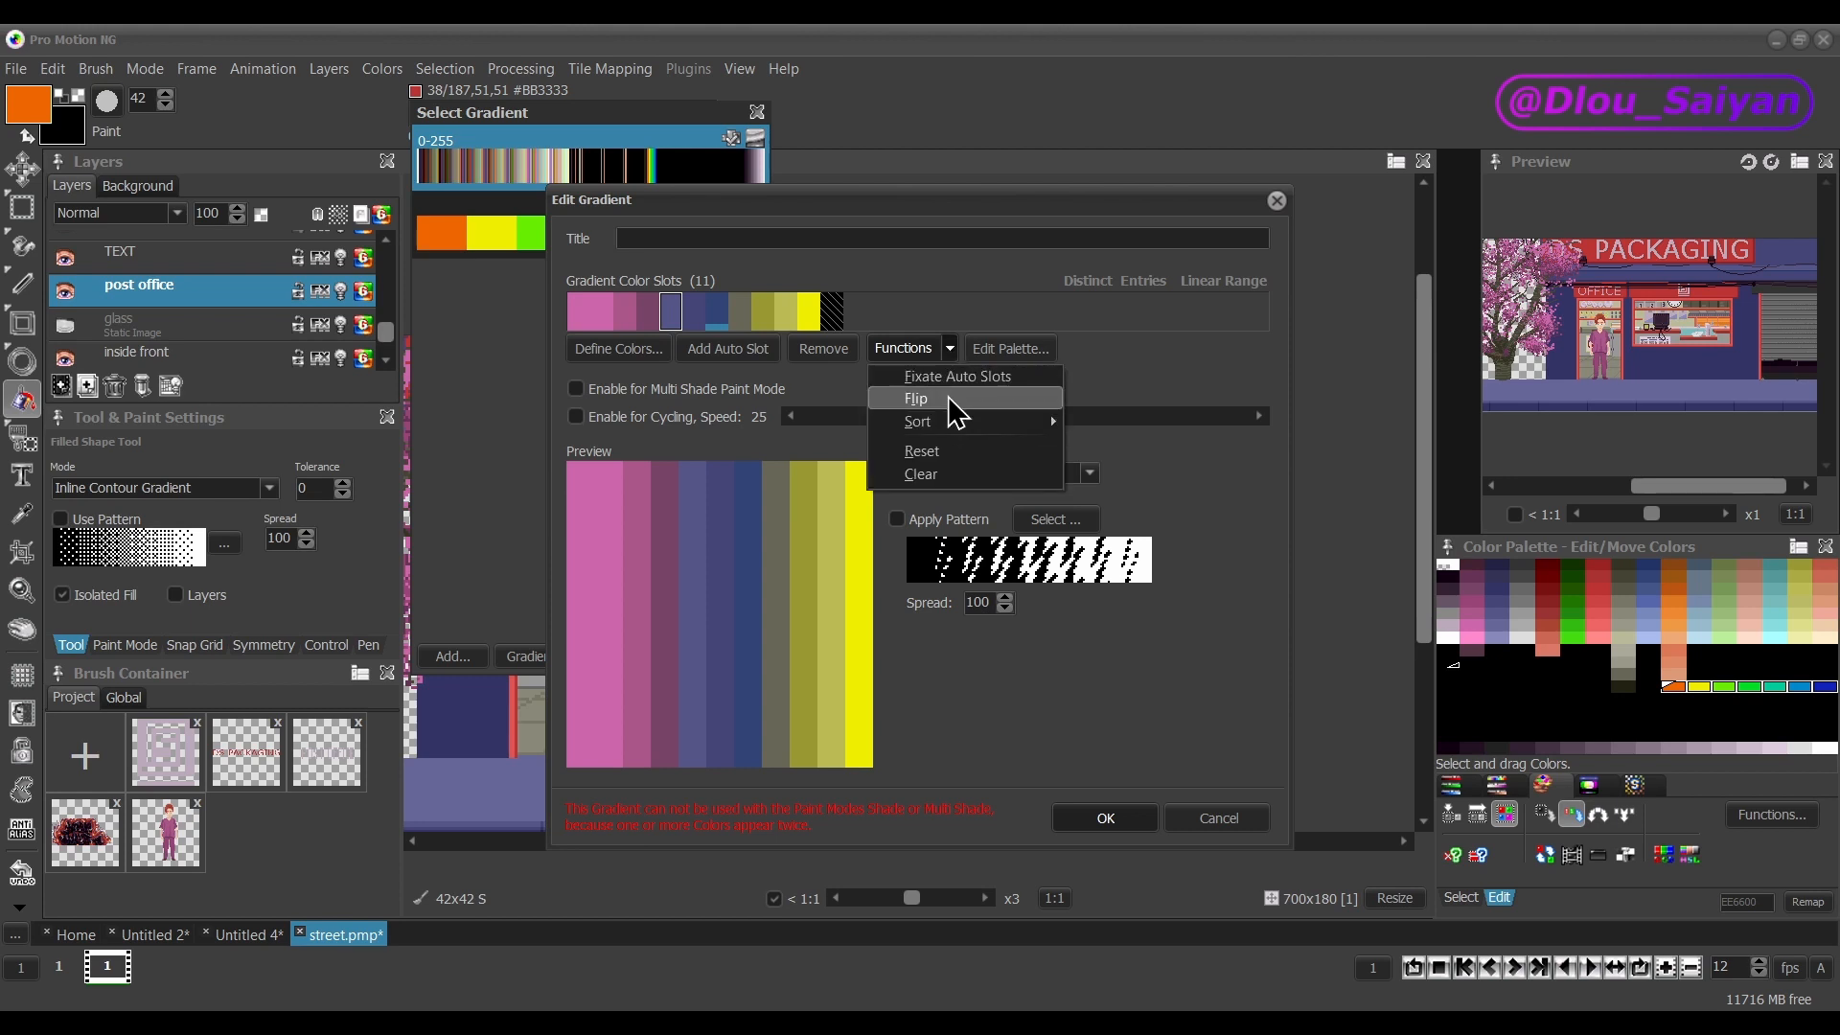
click(949, 400)
Reset the new gradient's slots and cancel creating it.
click(949, 351)
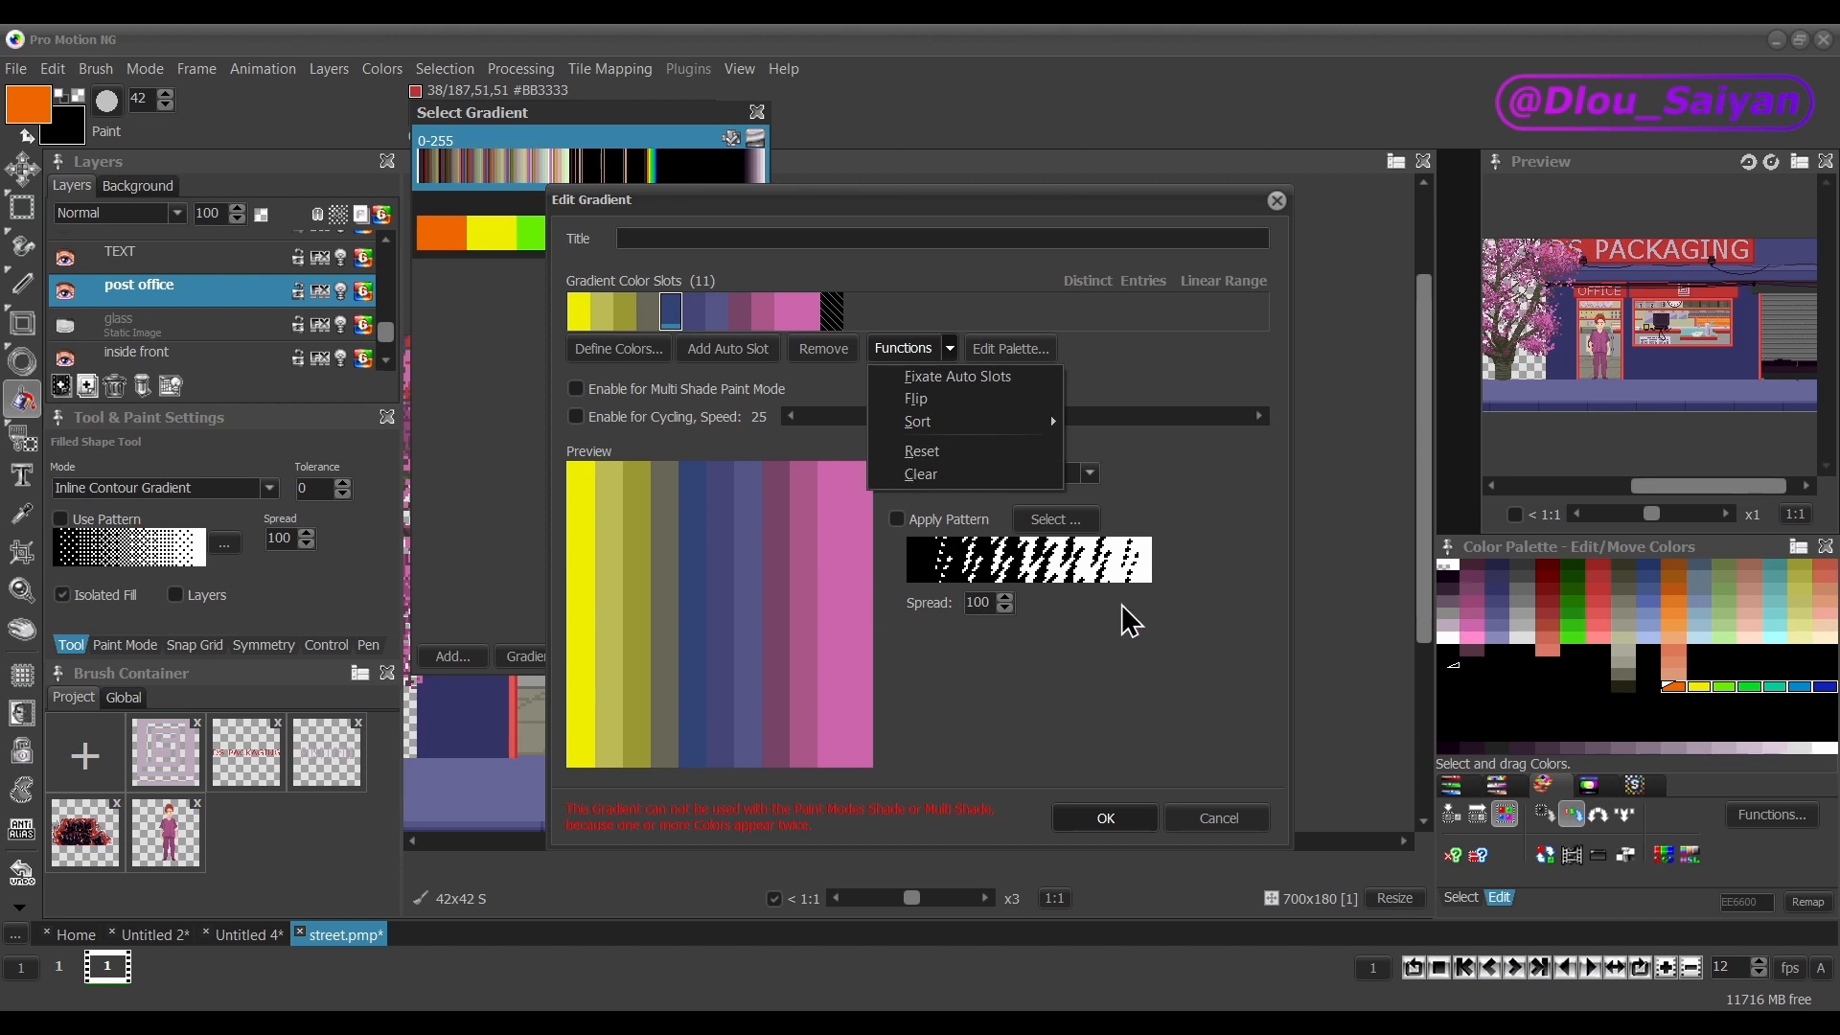
click(952, 453)
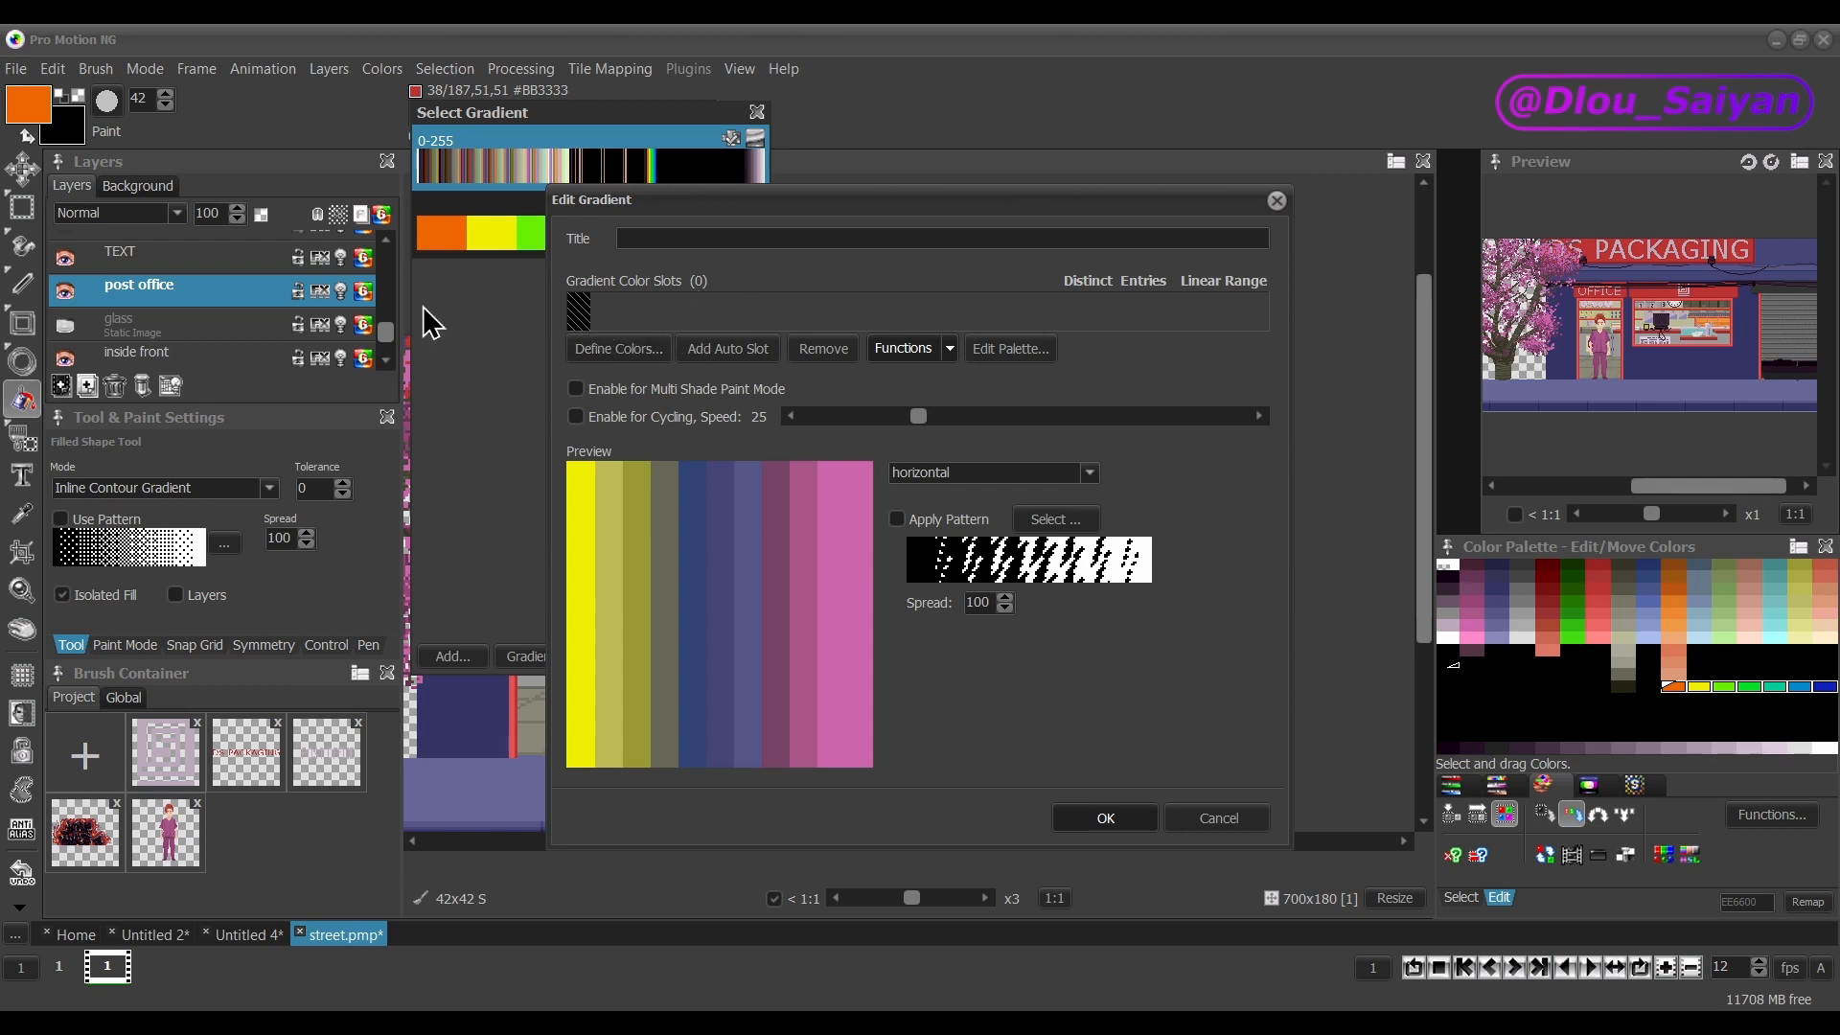
click(1215, 824)
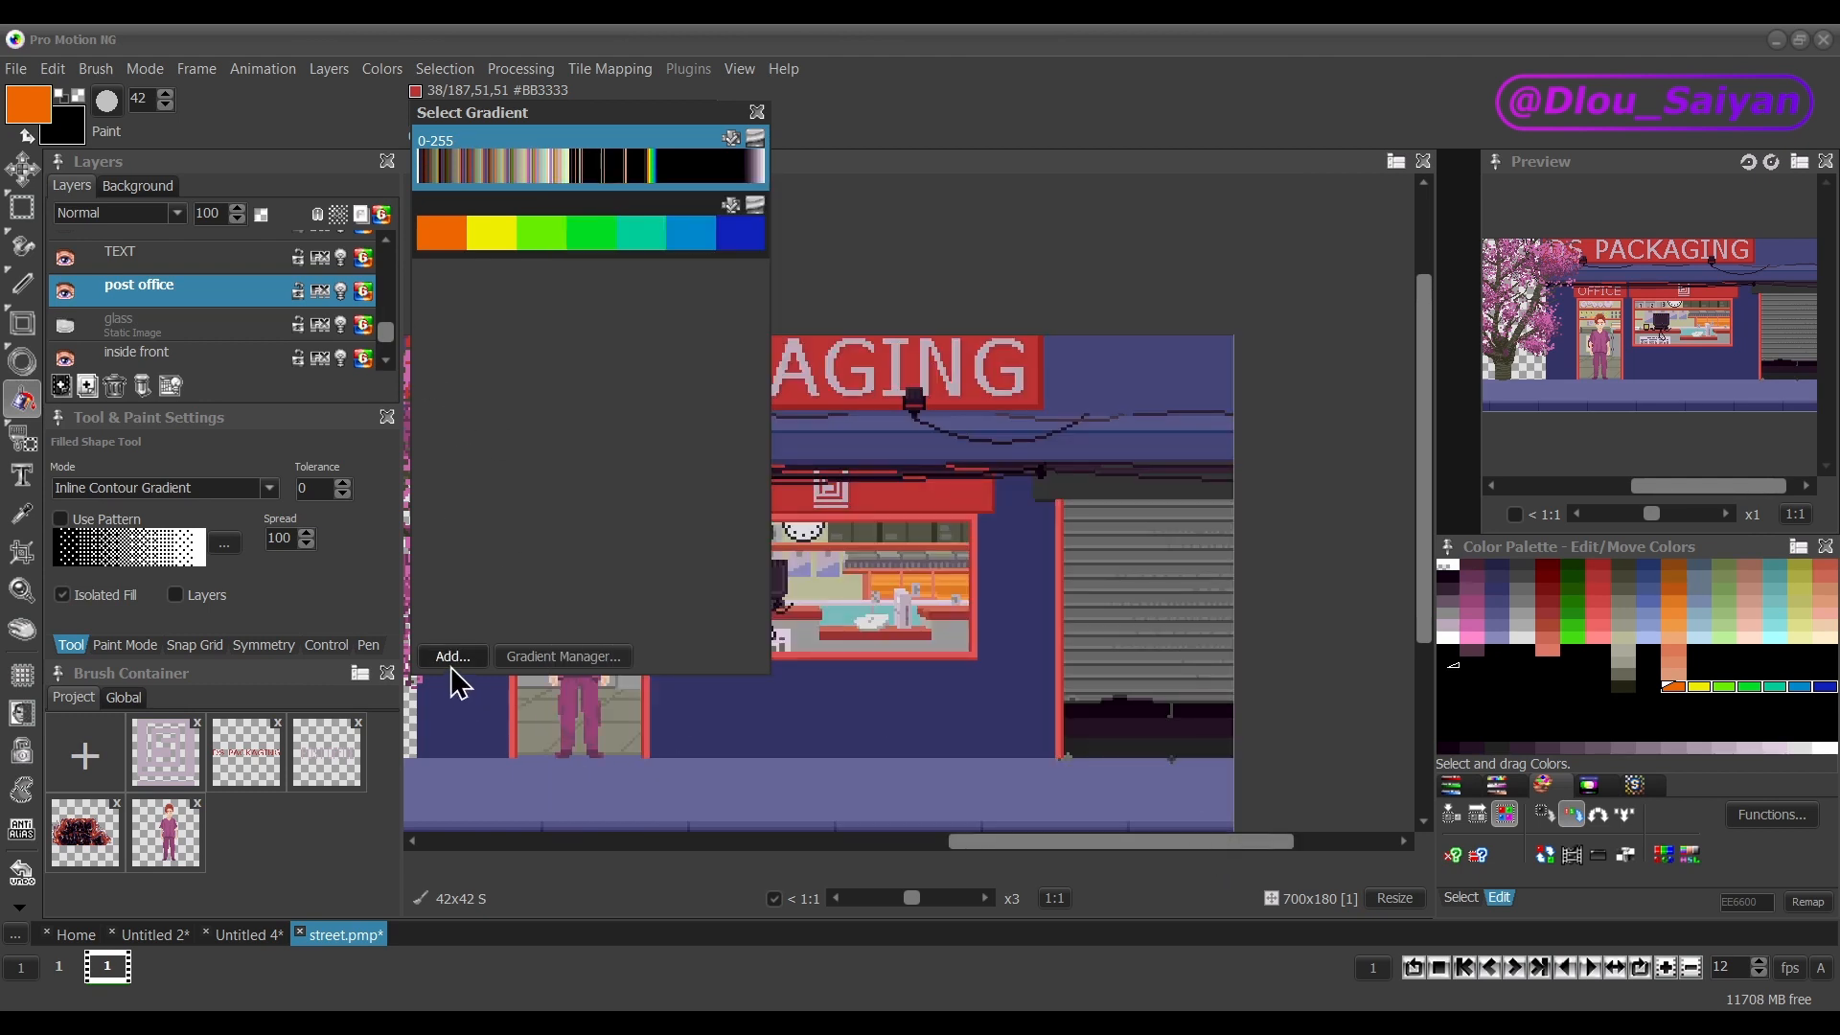
Select the rainbow gradient and open it for editing from the gradient manager.
click(680, 244)
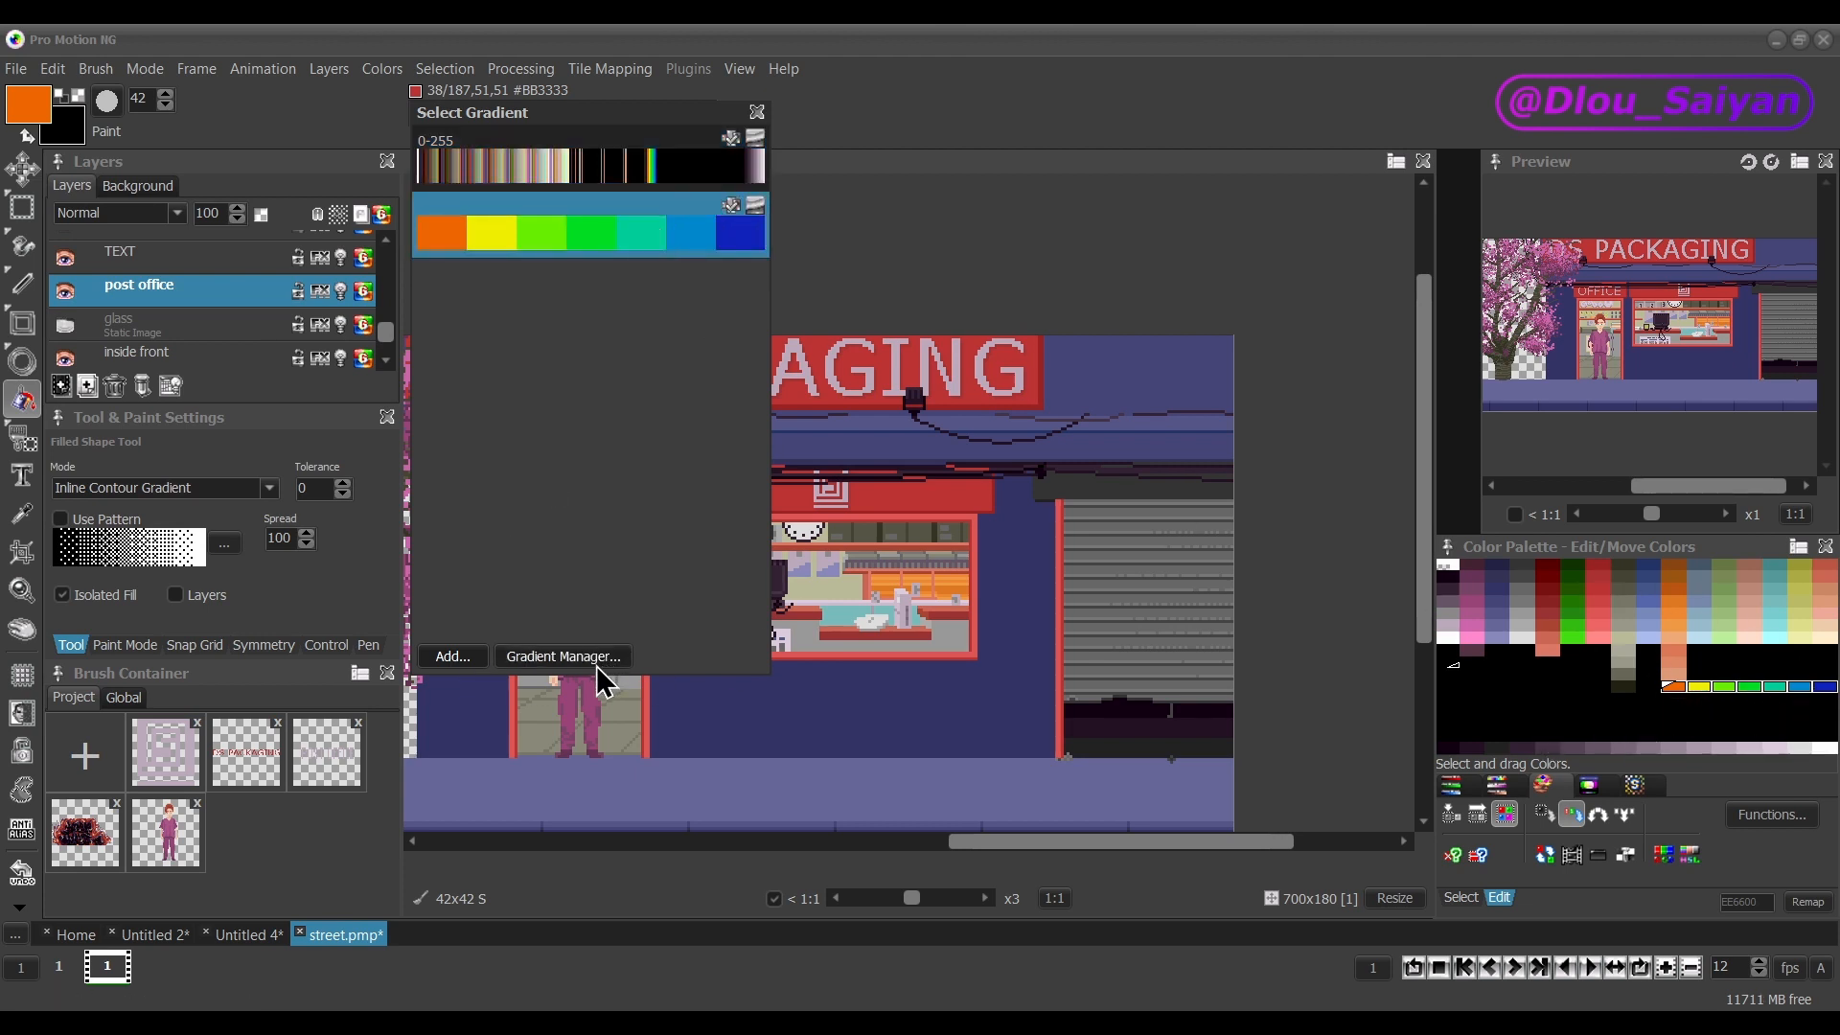
click(539, 662)
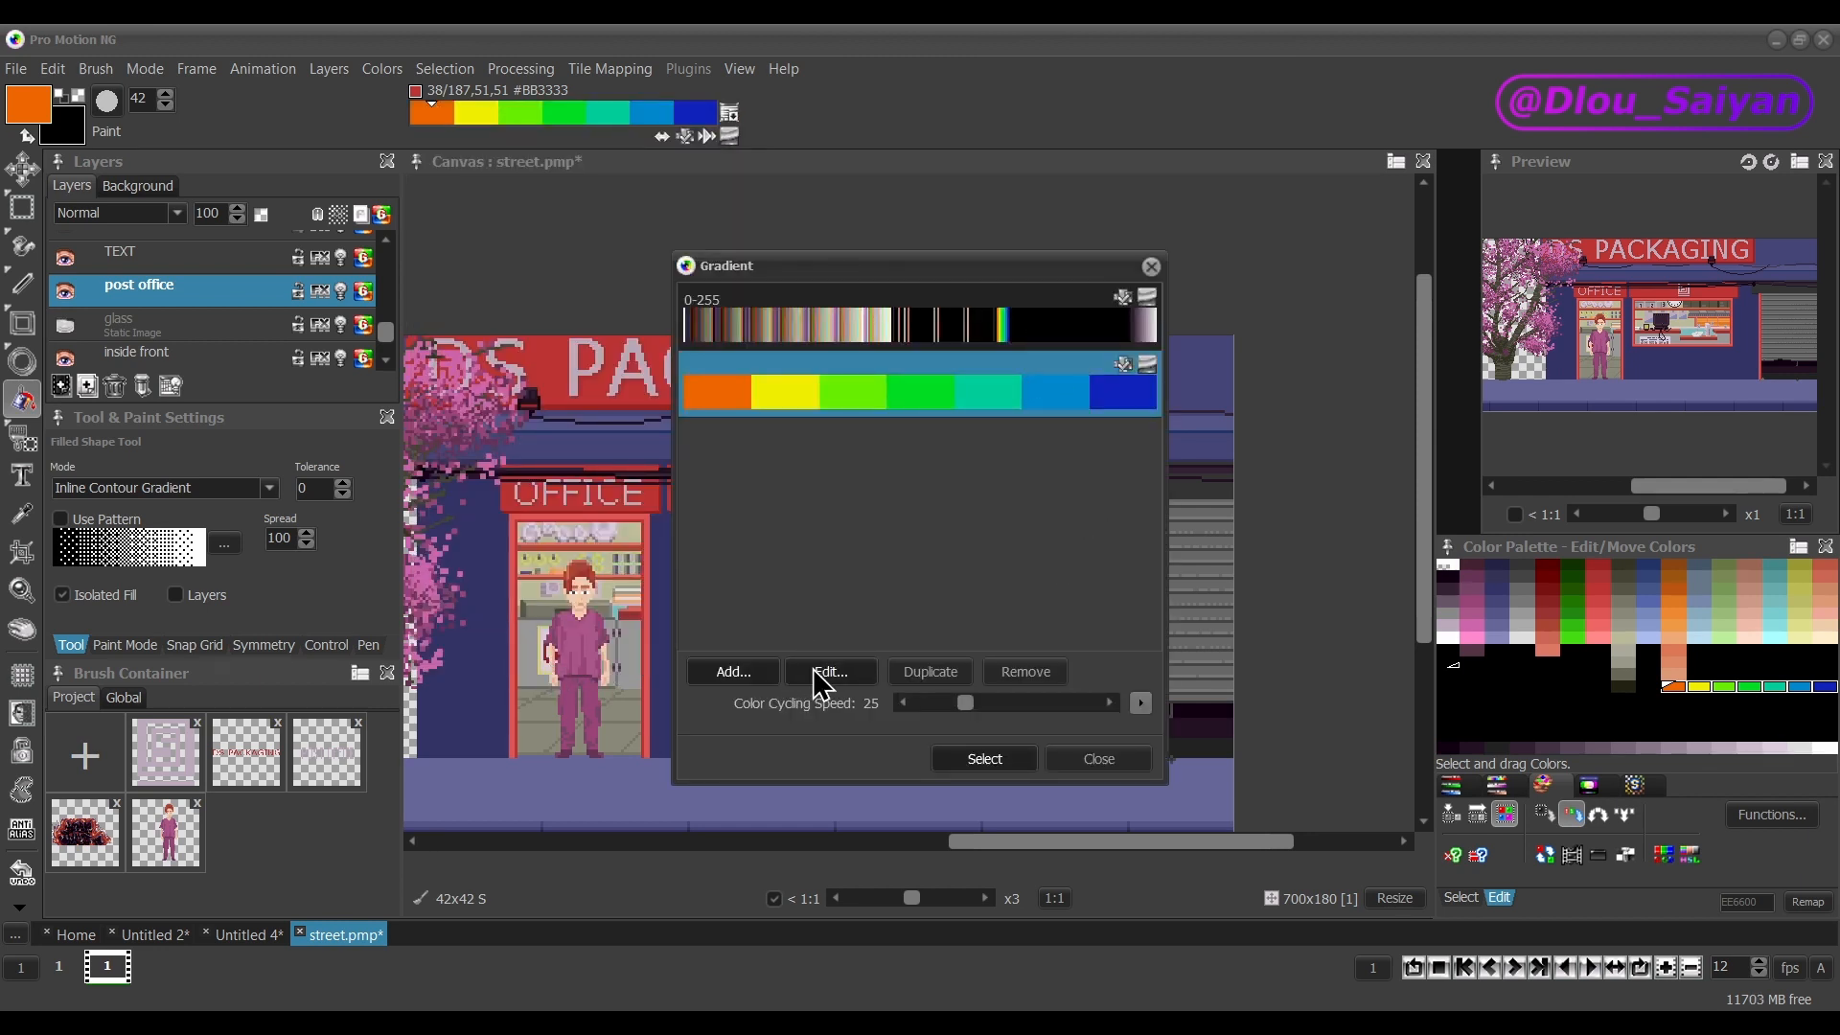
click(812, 669)
Add seven auto slots before the light green color, then reset the rainbow gradient to its original slots.
click(628, 316)
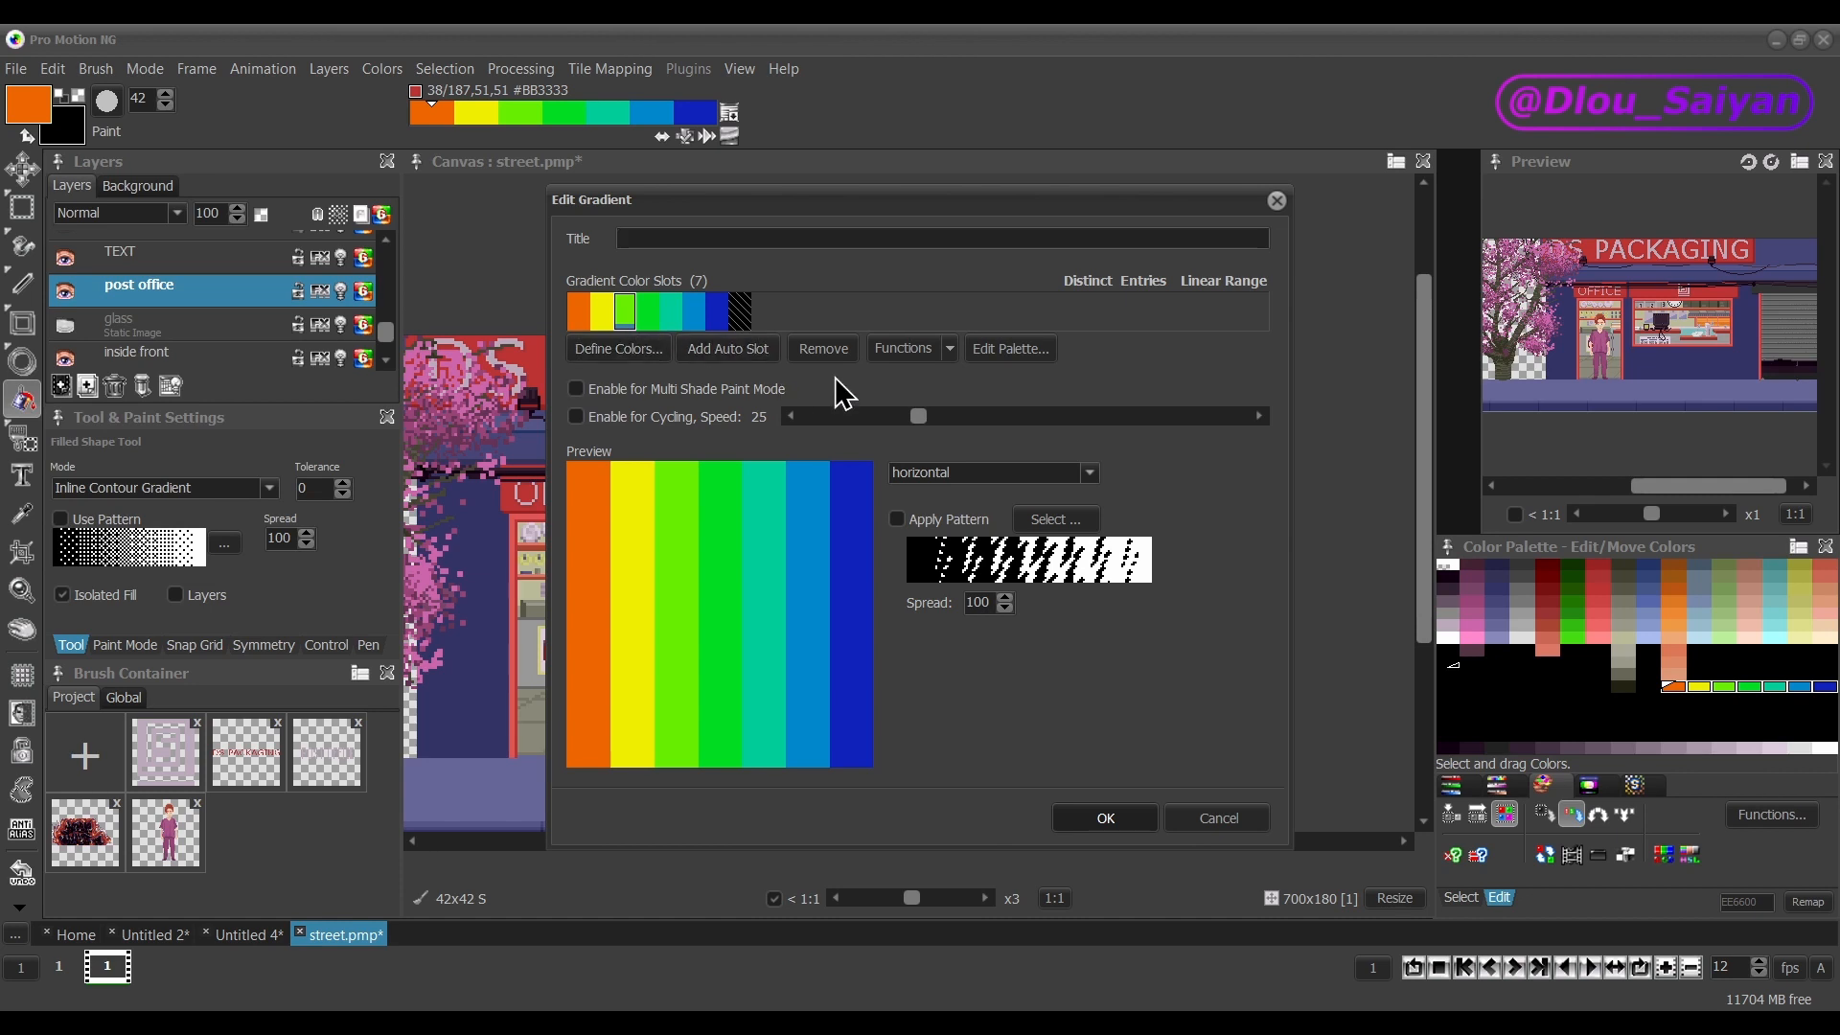
click(762, 358)
click(762, 358)
click(762, 358)
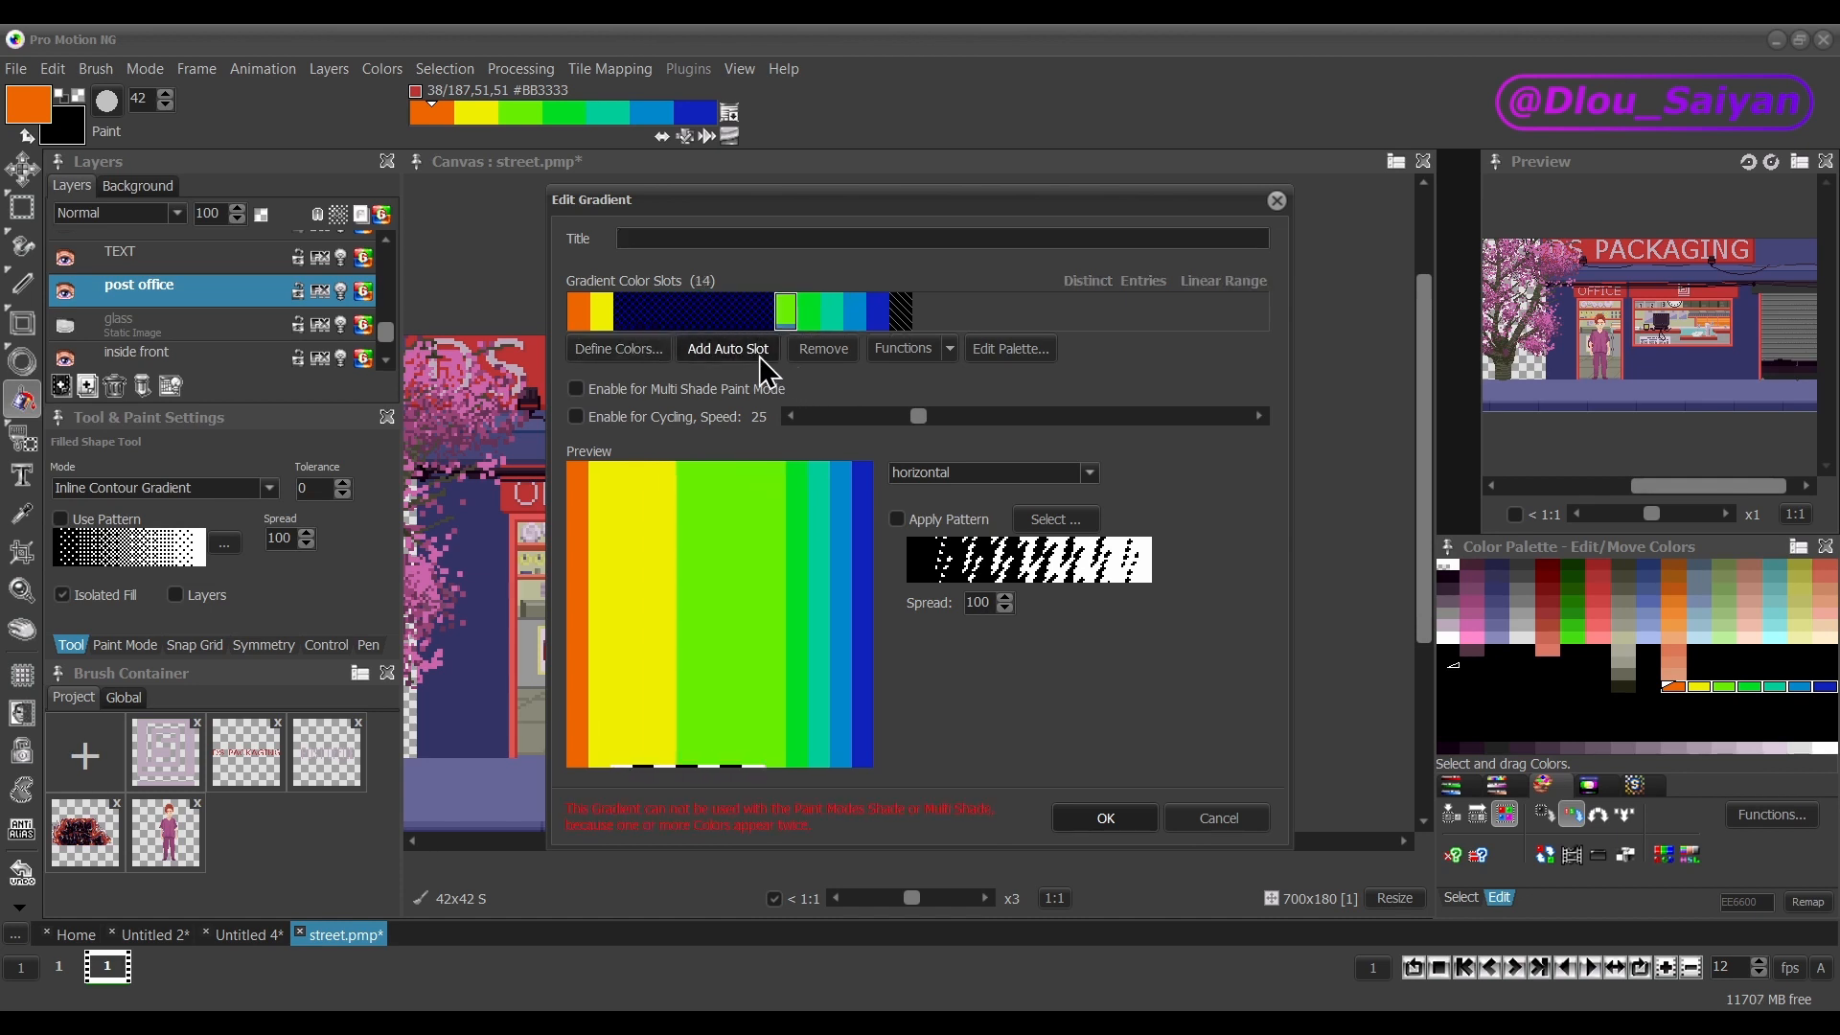
click(927, 351)
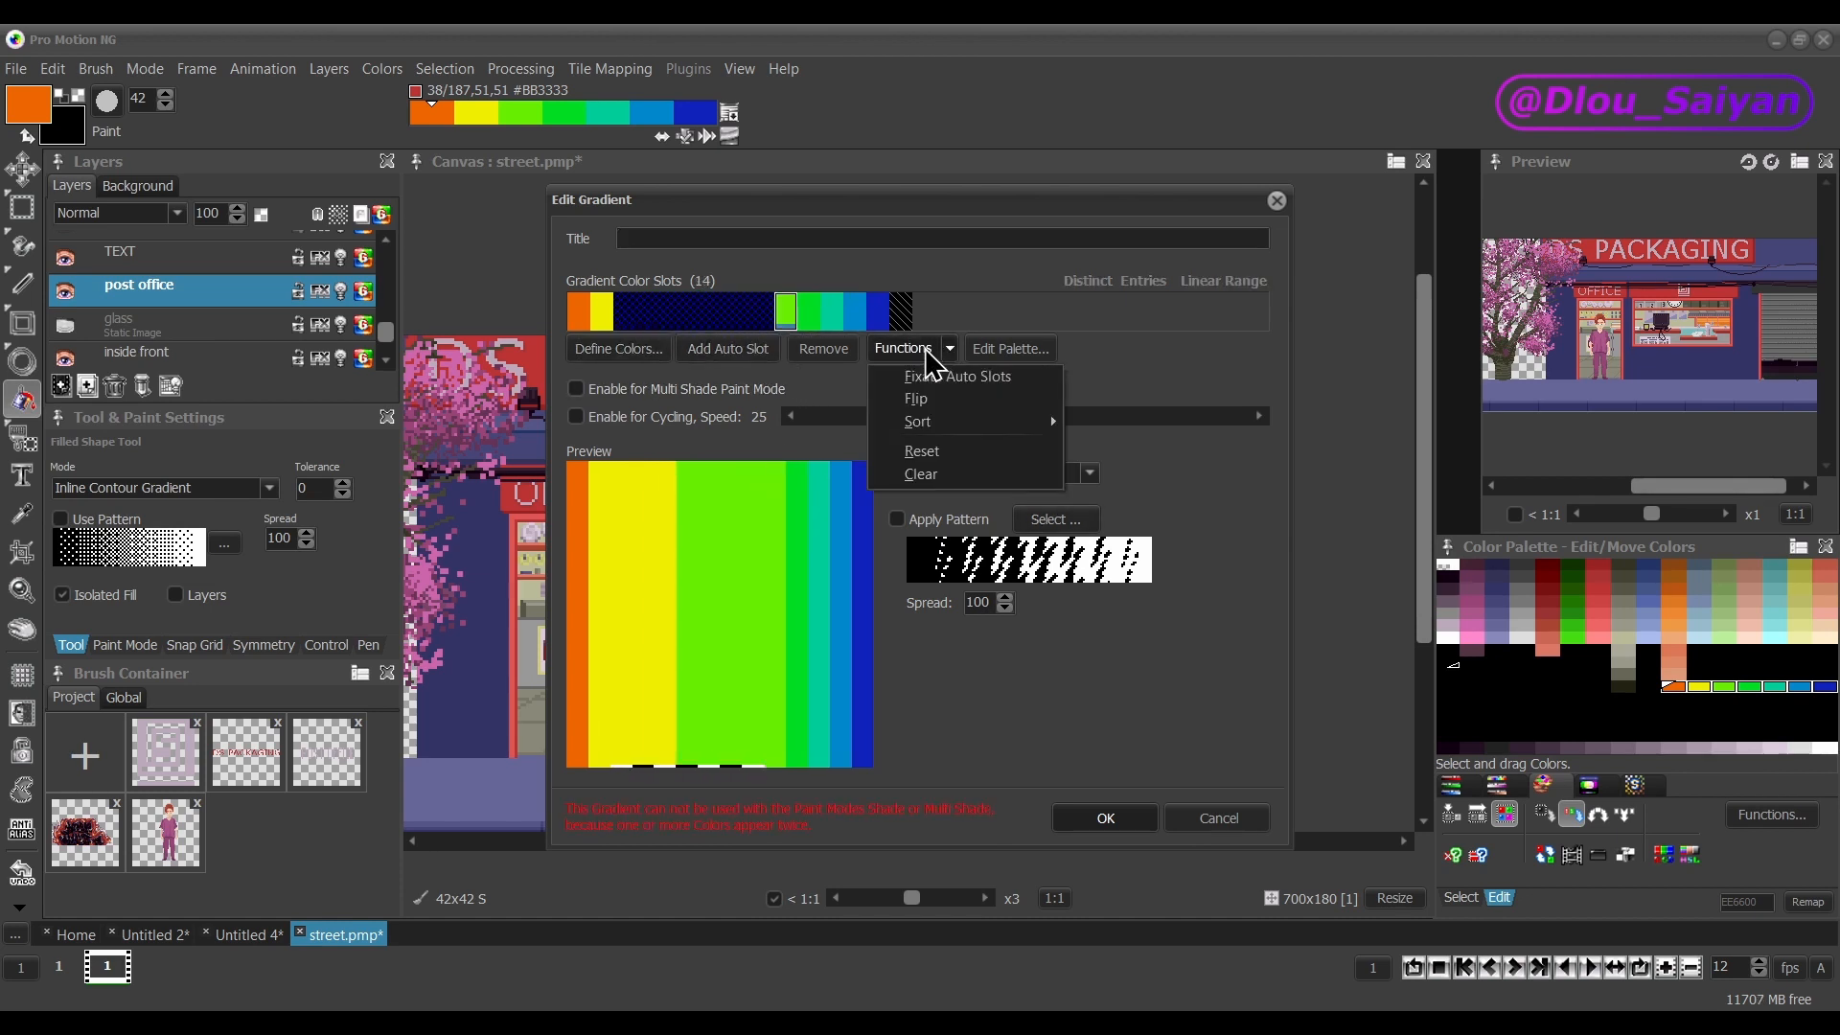
click(957, 462)
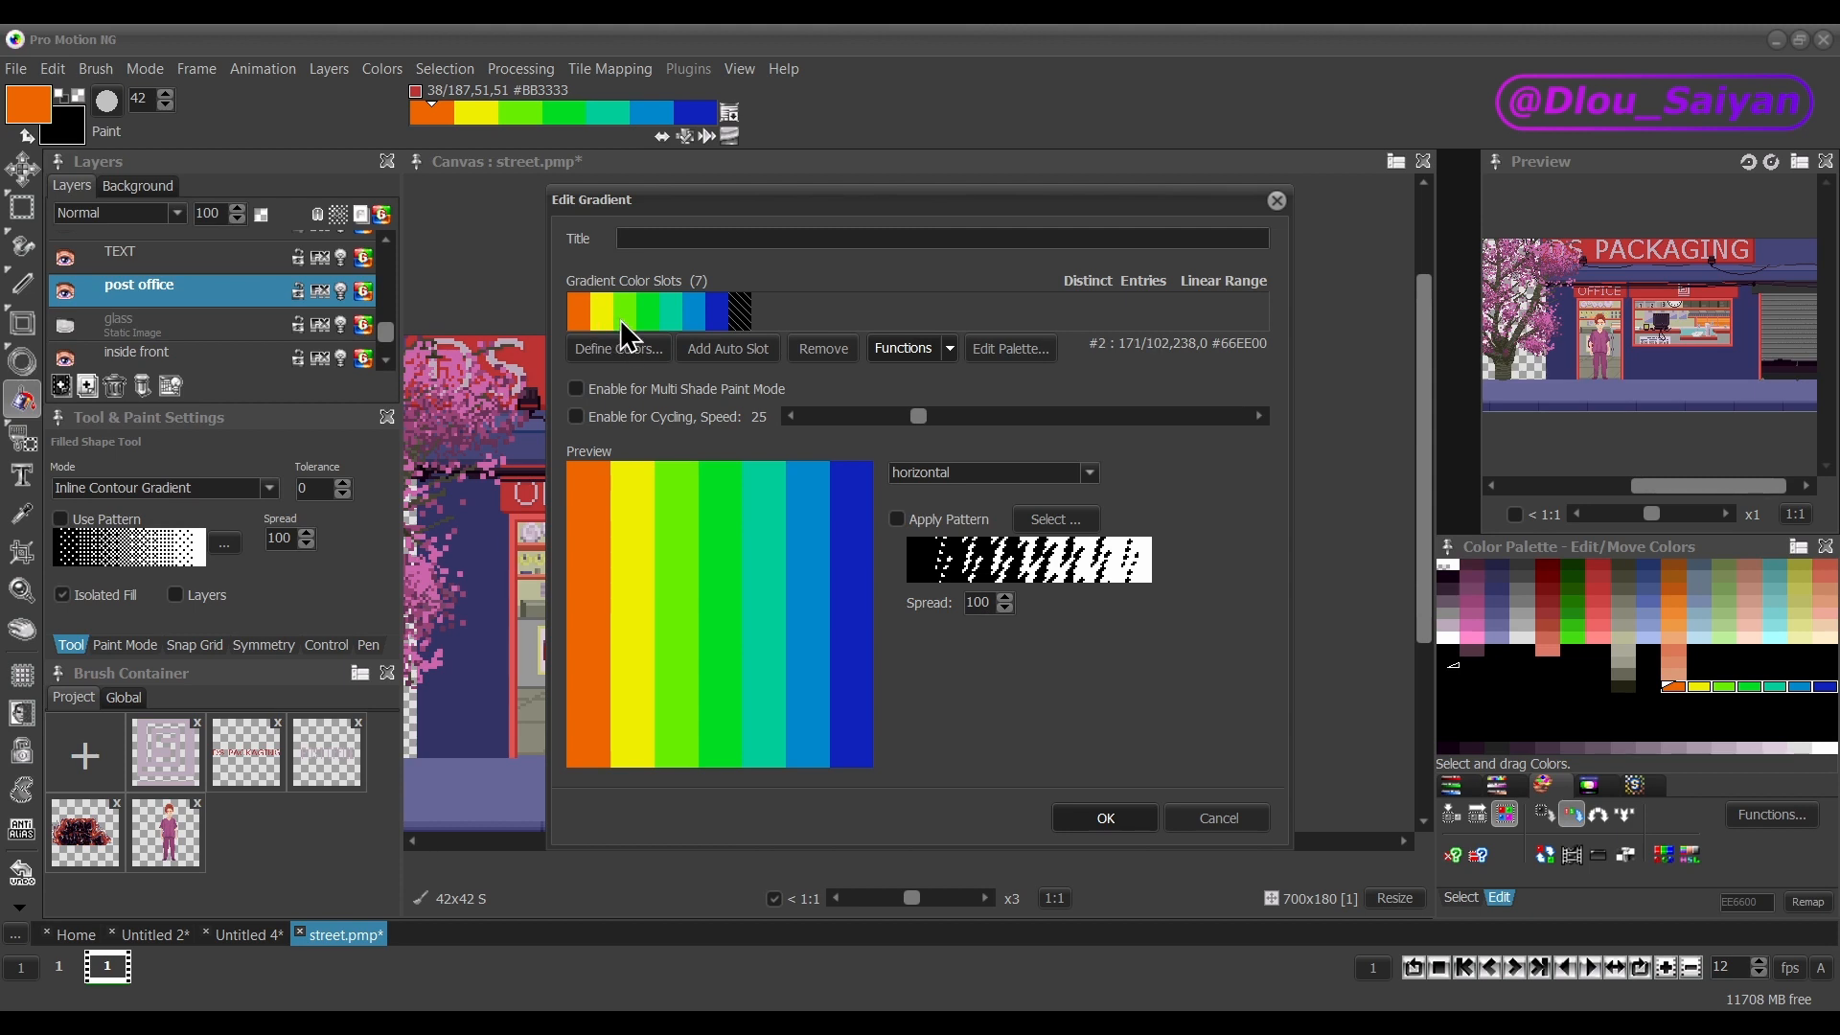
Clear all color slots of the rainbow gradient, open its palette colors for editing, and cancel both without saving.
click(947, 349)
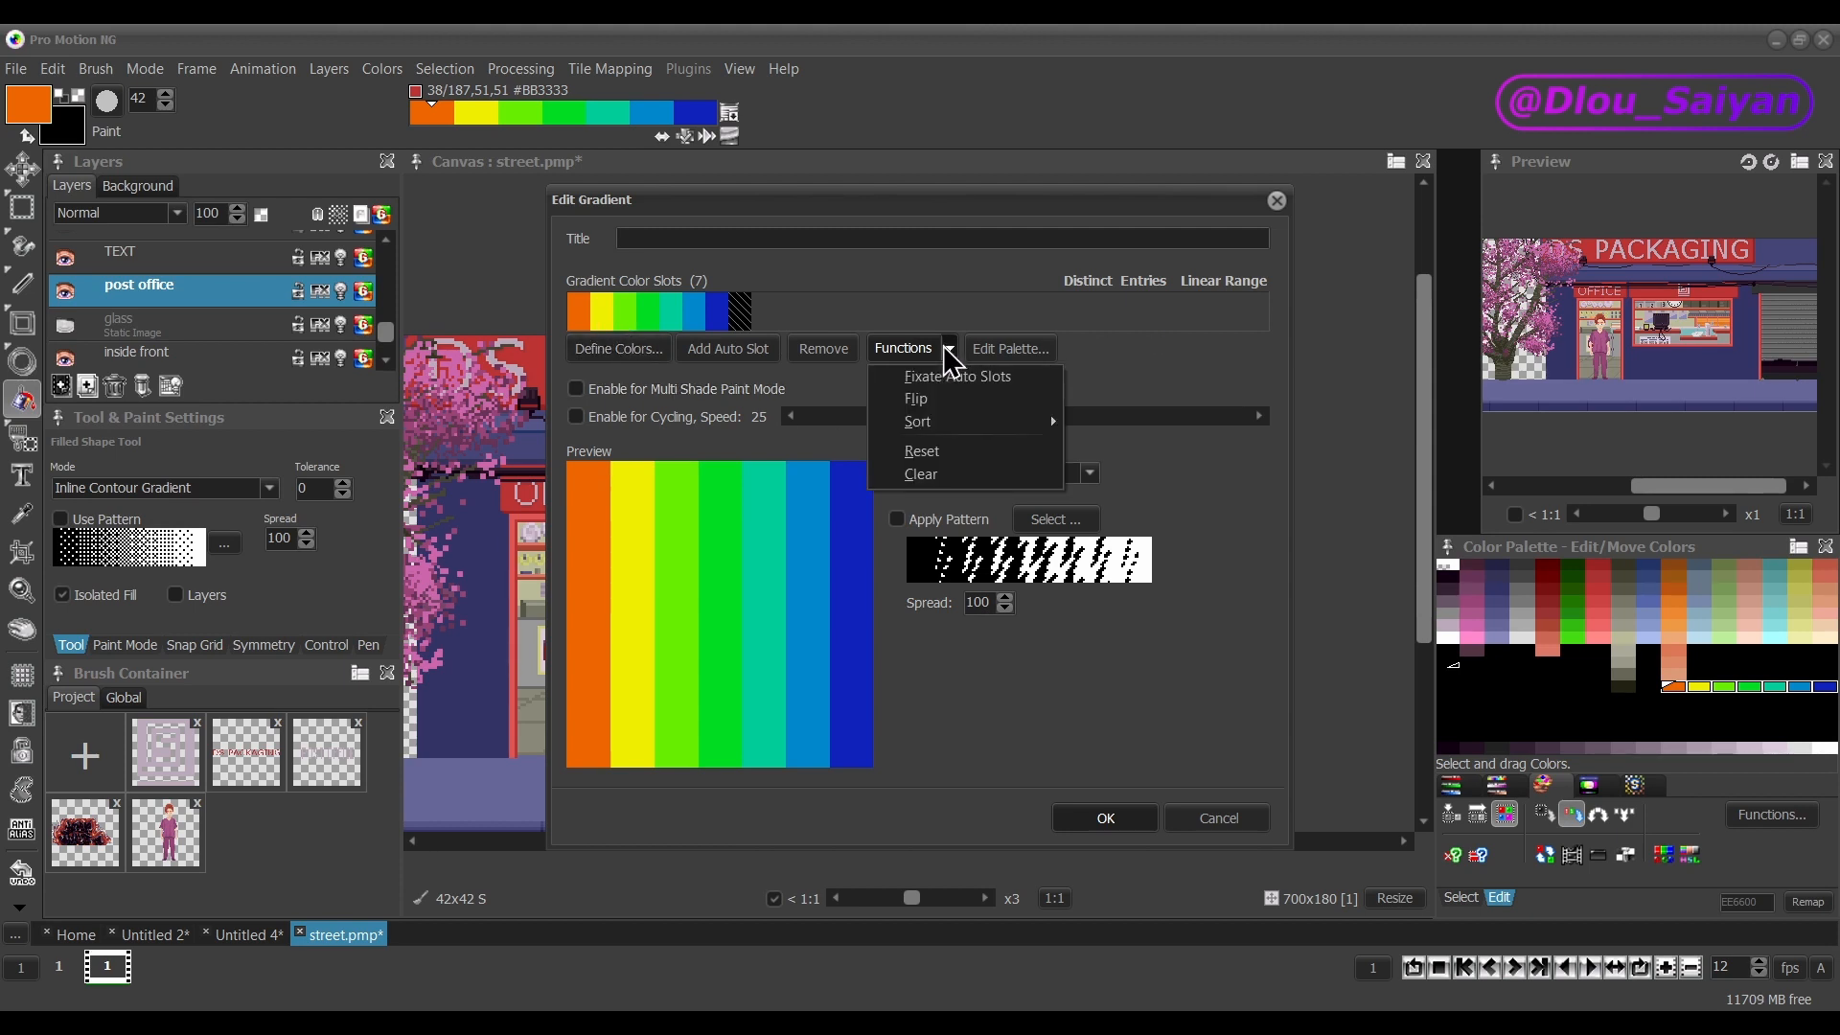
click(921, 475)
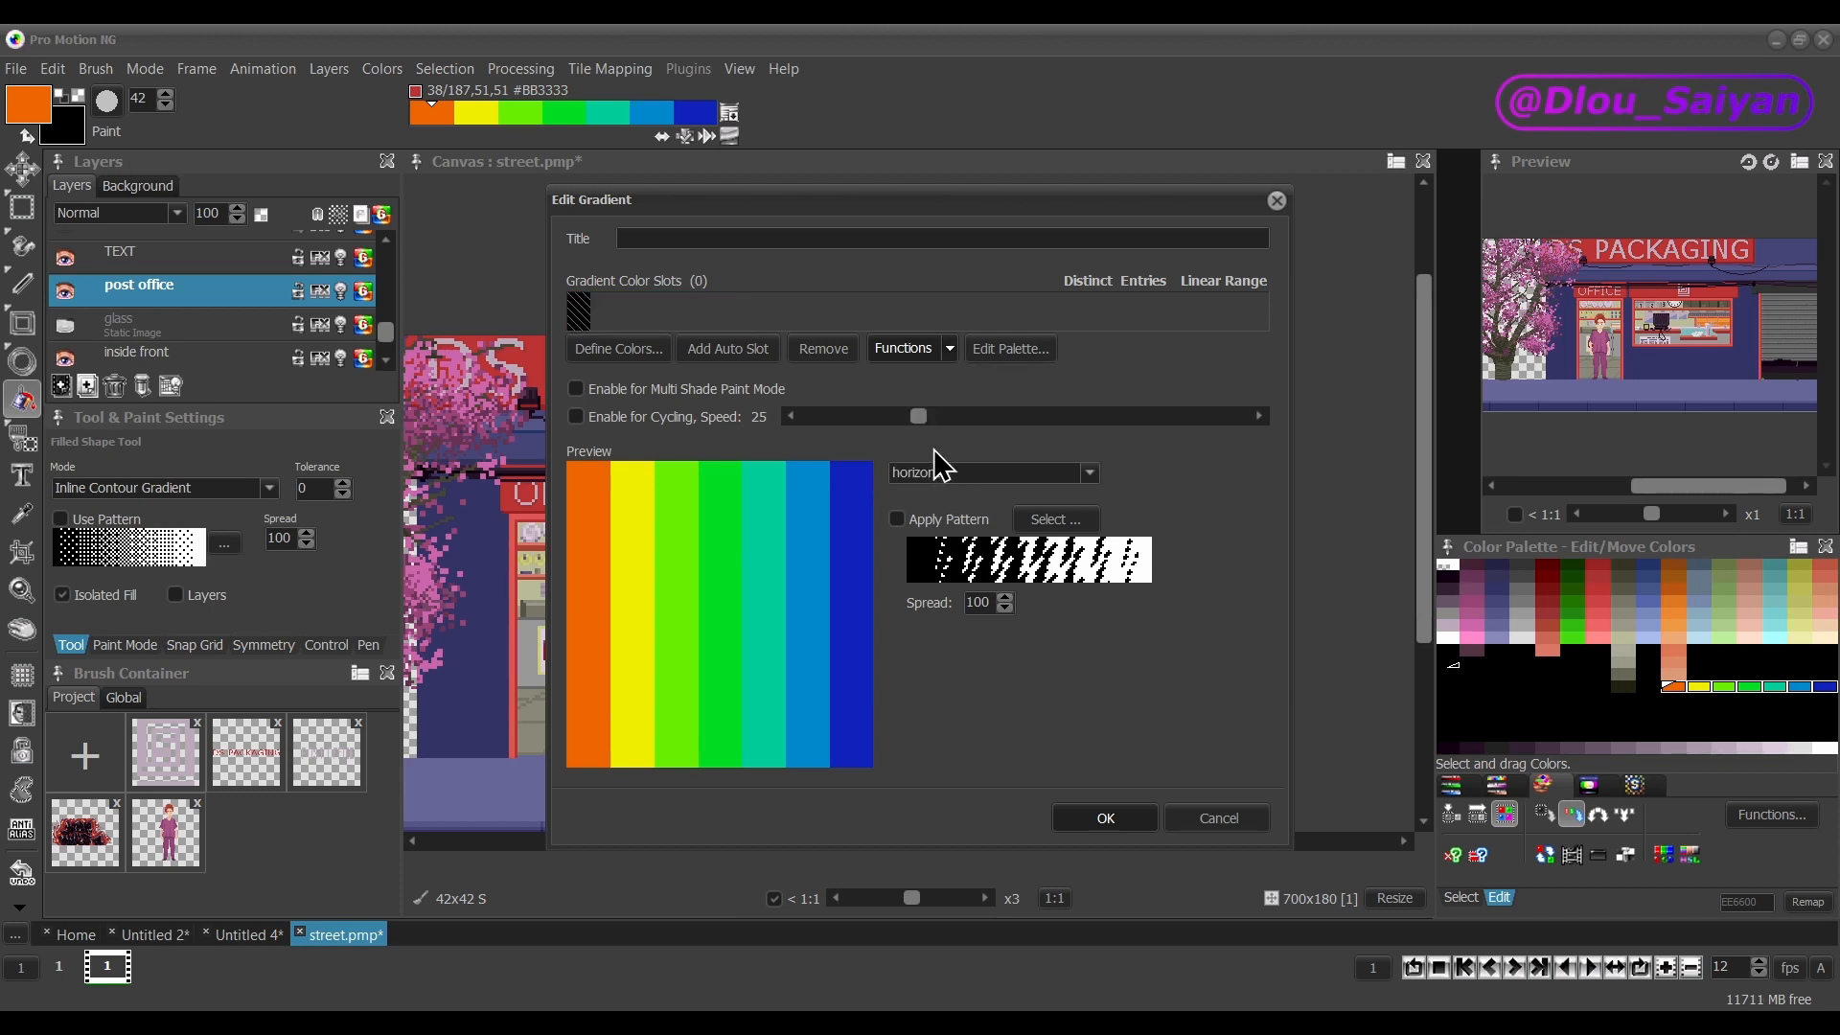
click(1026, 349)
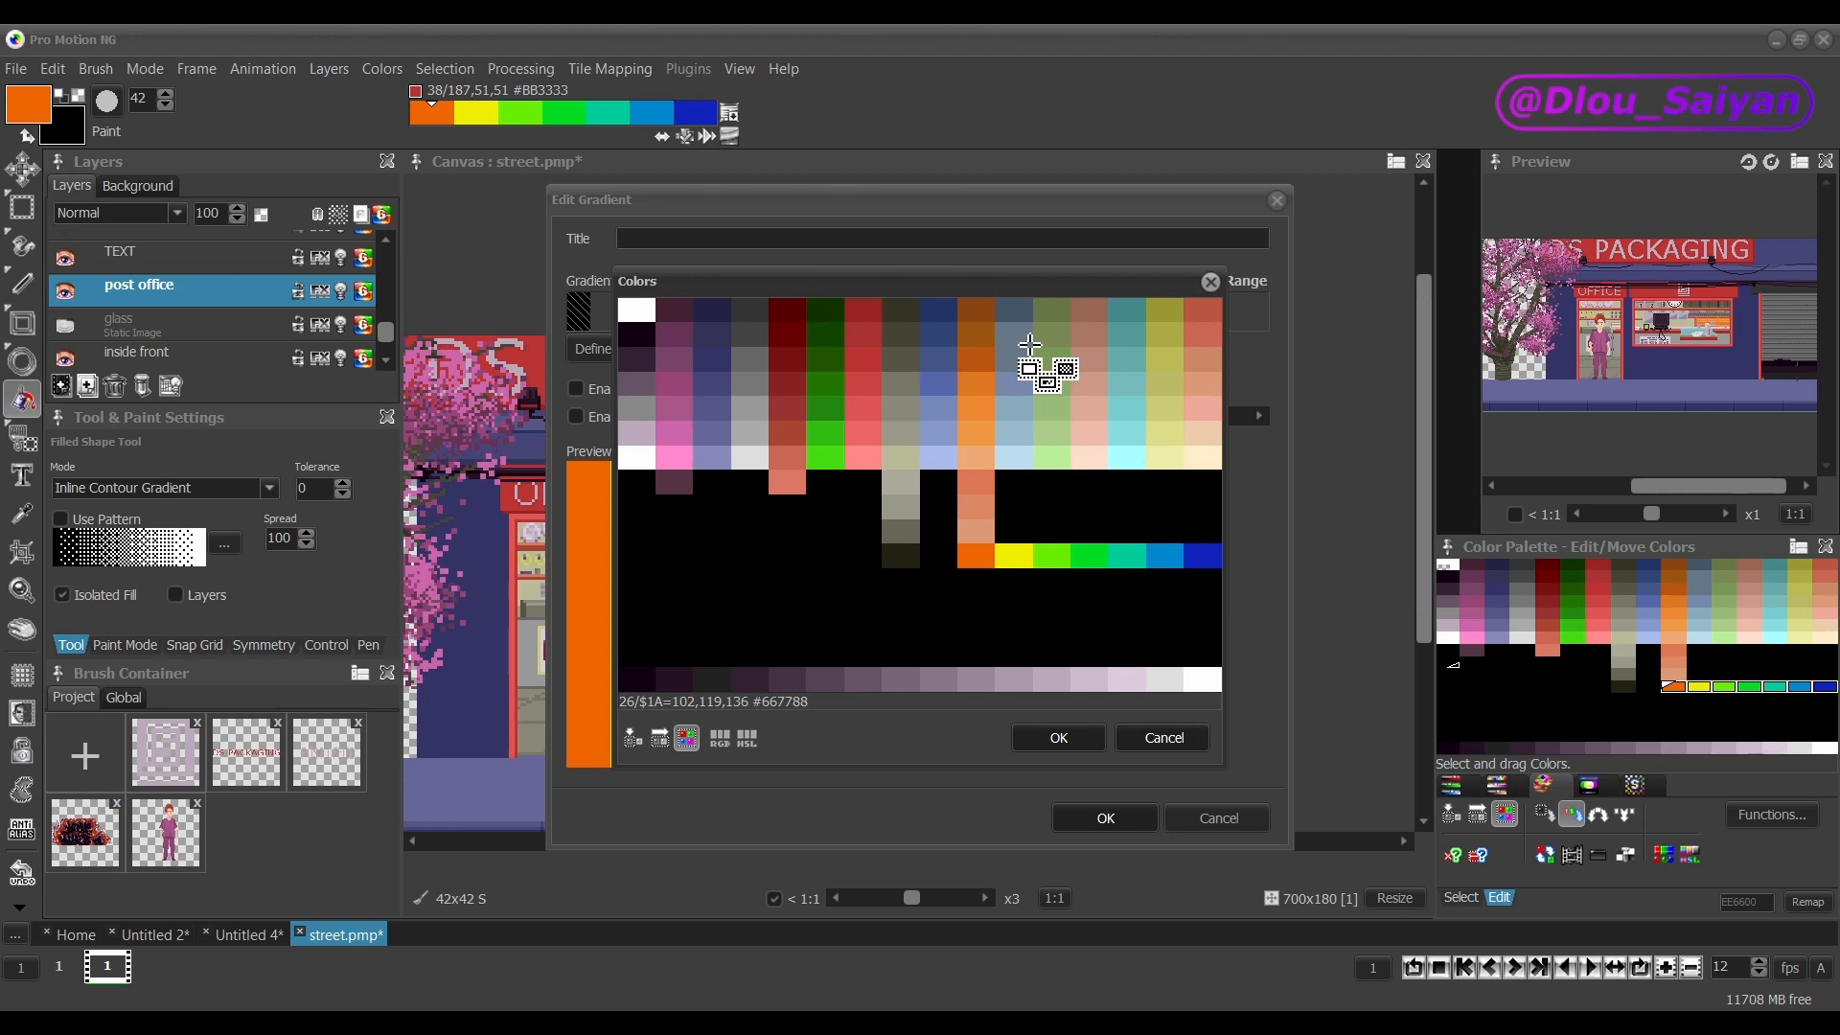
click(1171, 738)
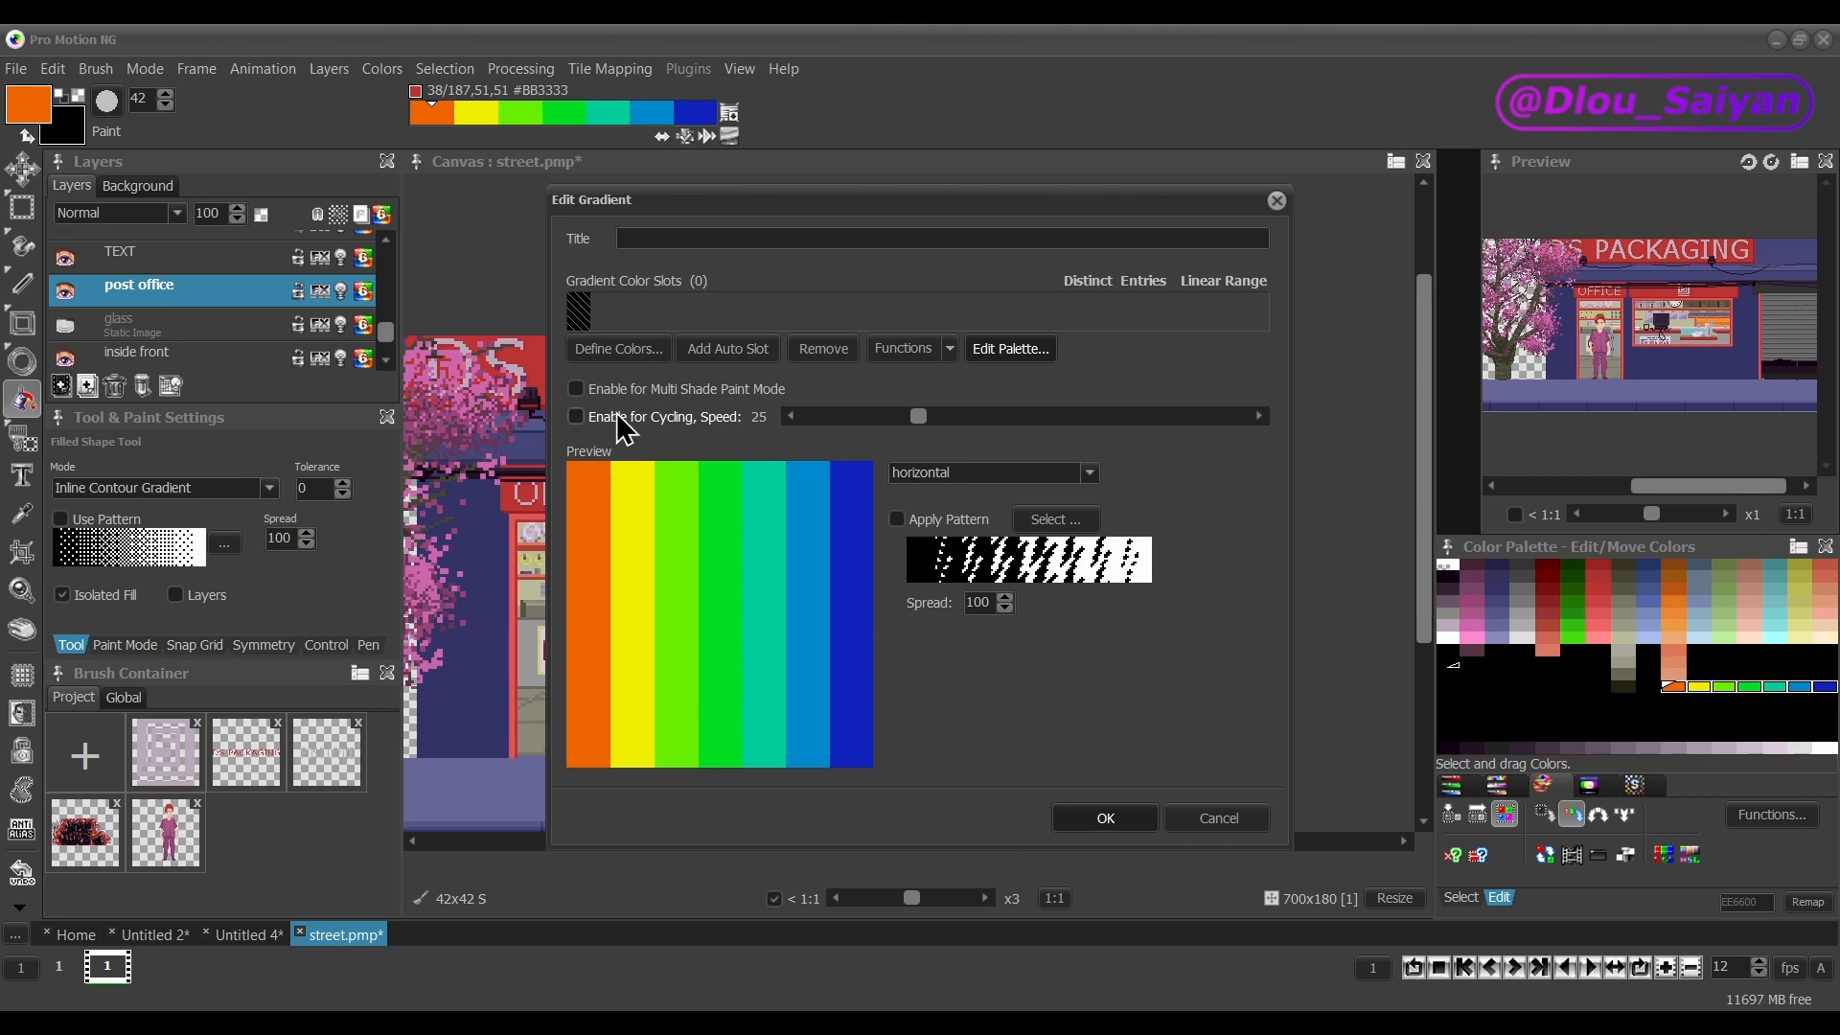
click(893, 518)
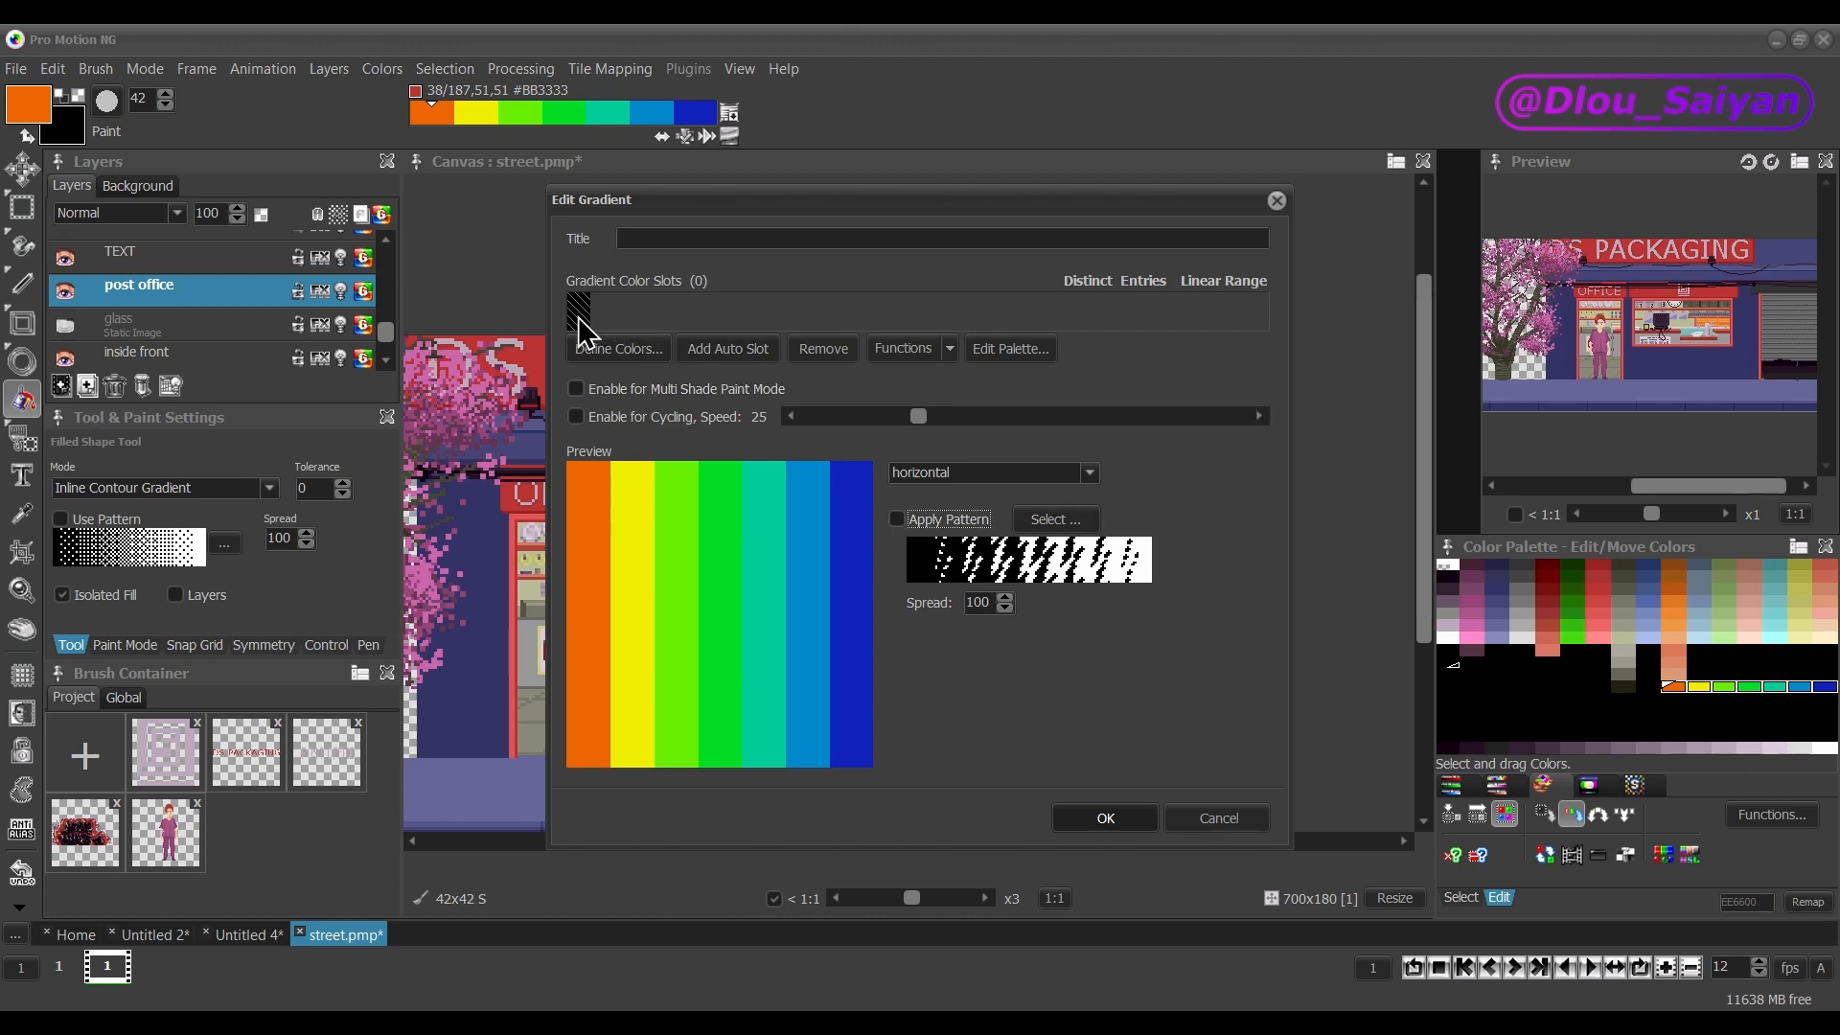
click(1217, 821)
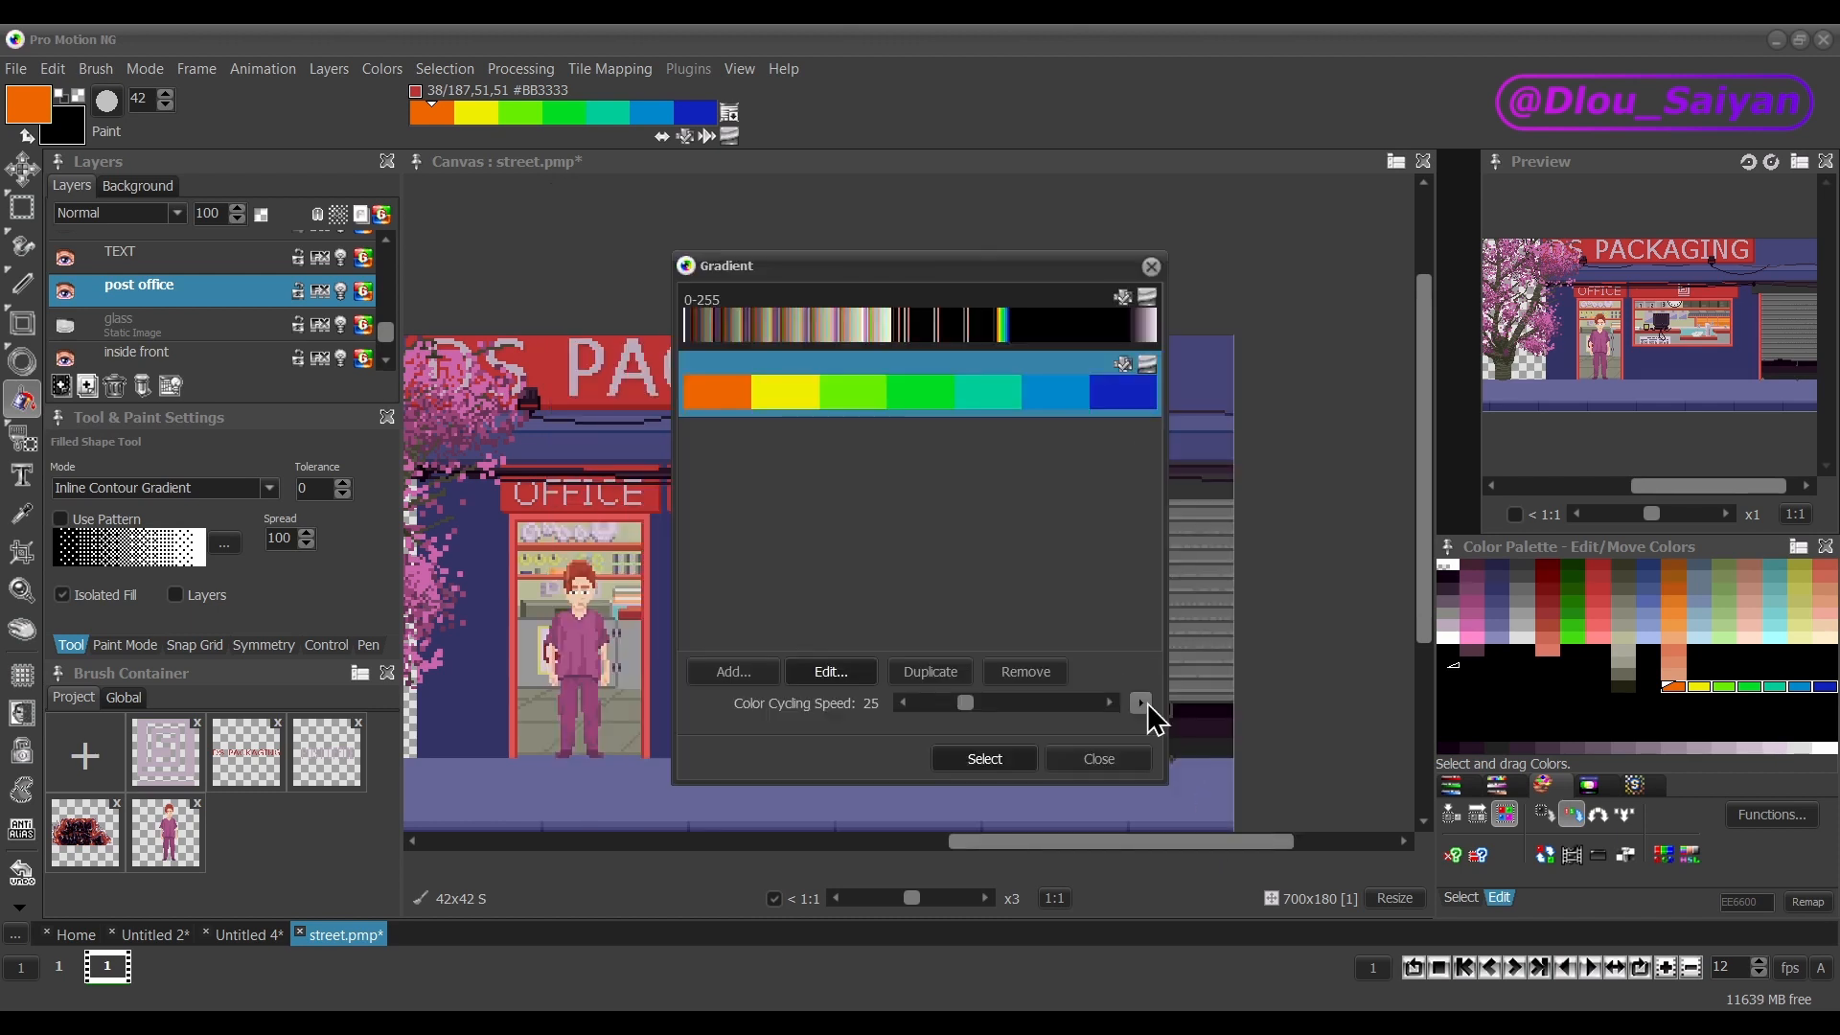
Reopen the rainbow gradient for editing and switch its preview direction to vertical, back to horizontal, and to vertical again.
click(830, 673)
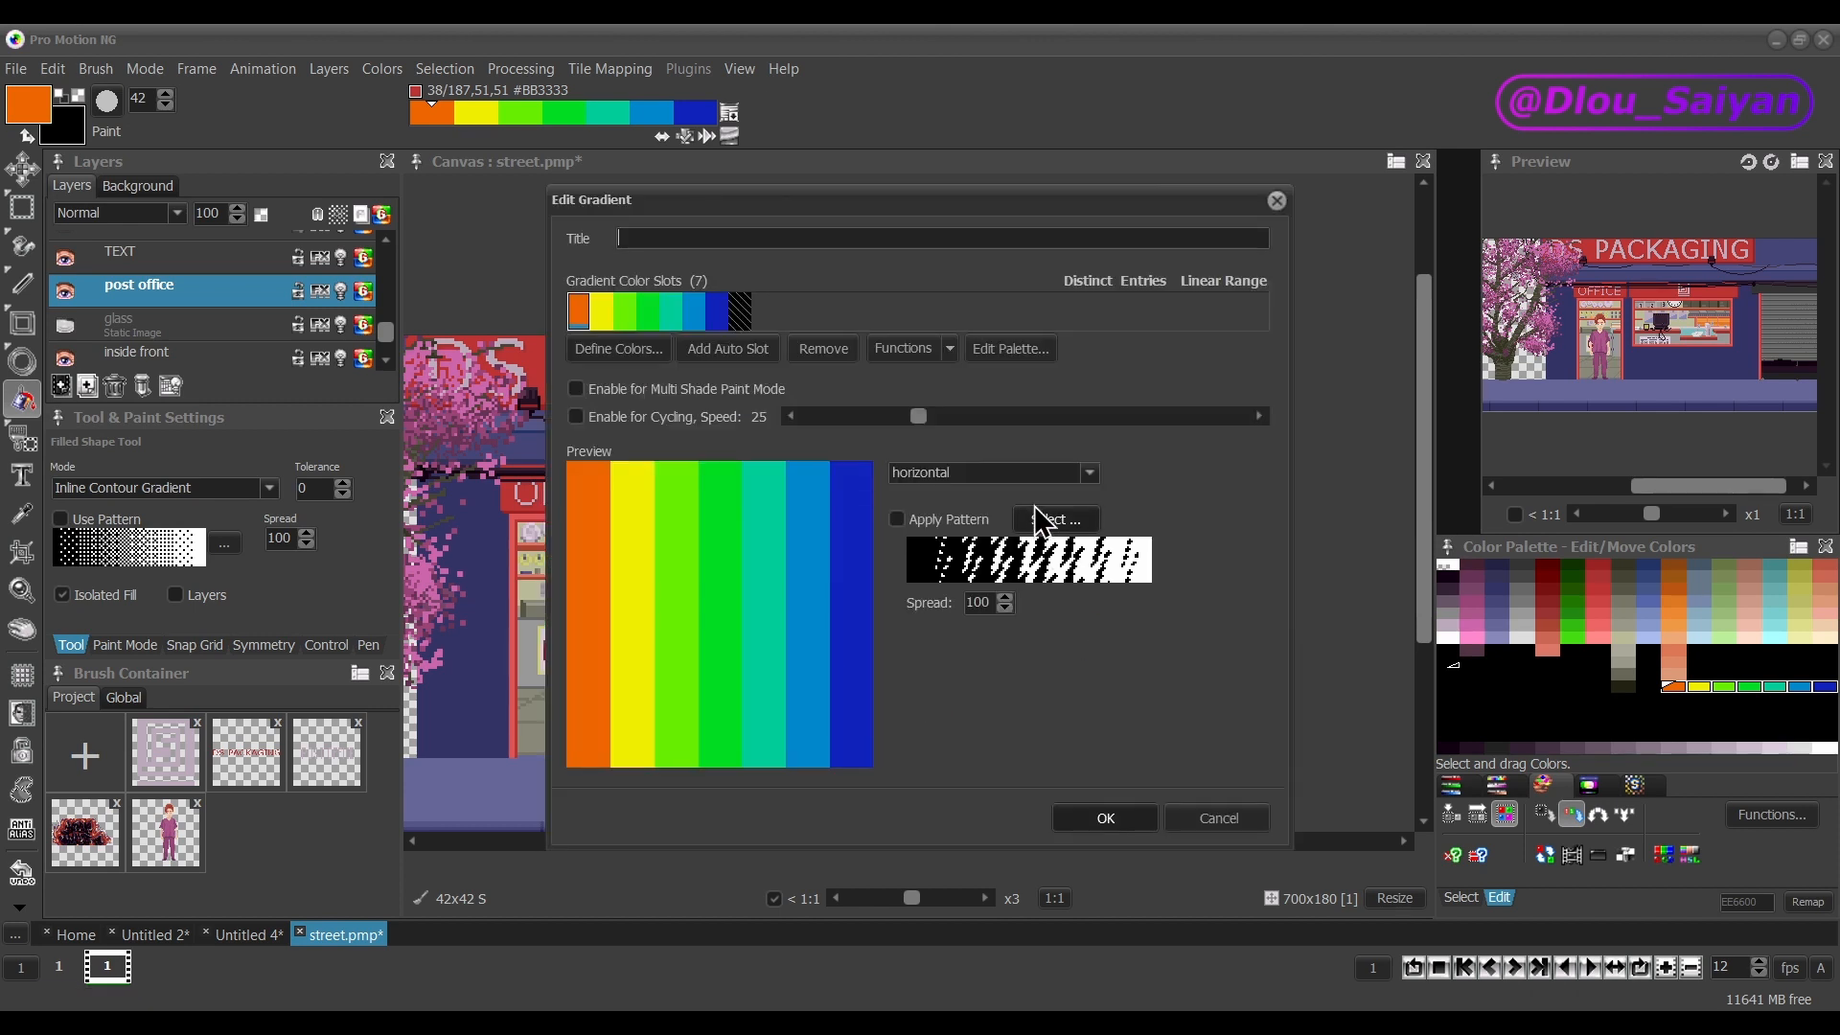
click(1022, 477)
click(1009, 527)
click(1009, 476)
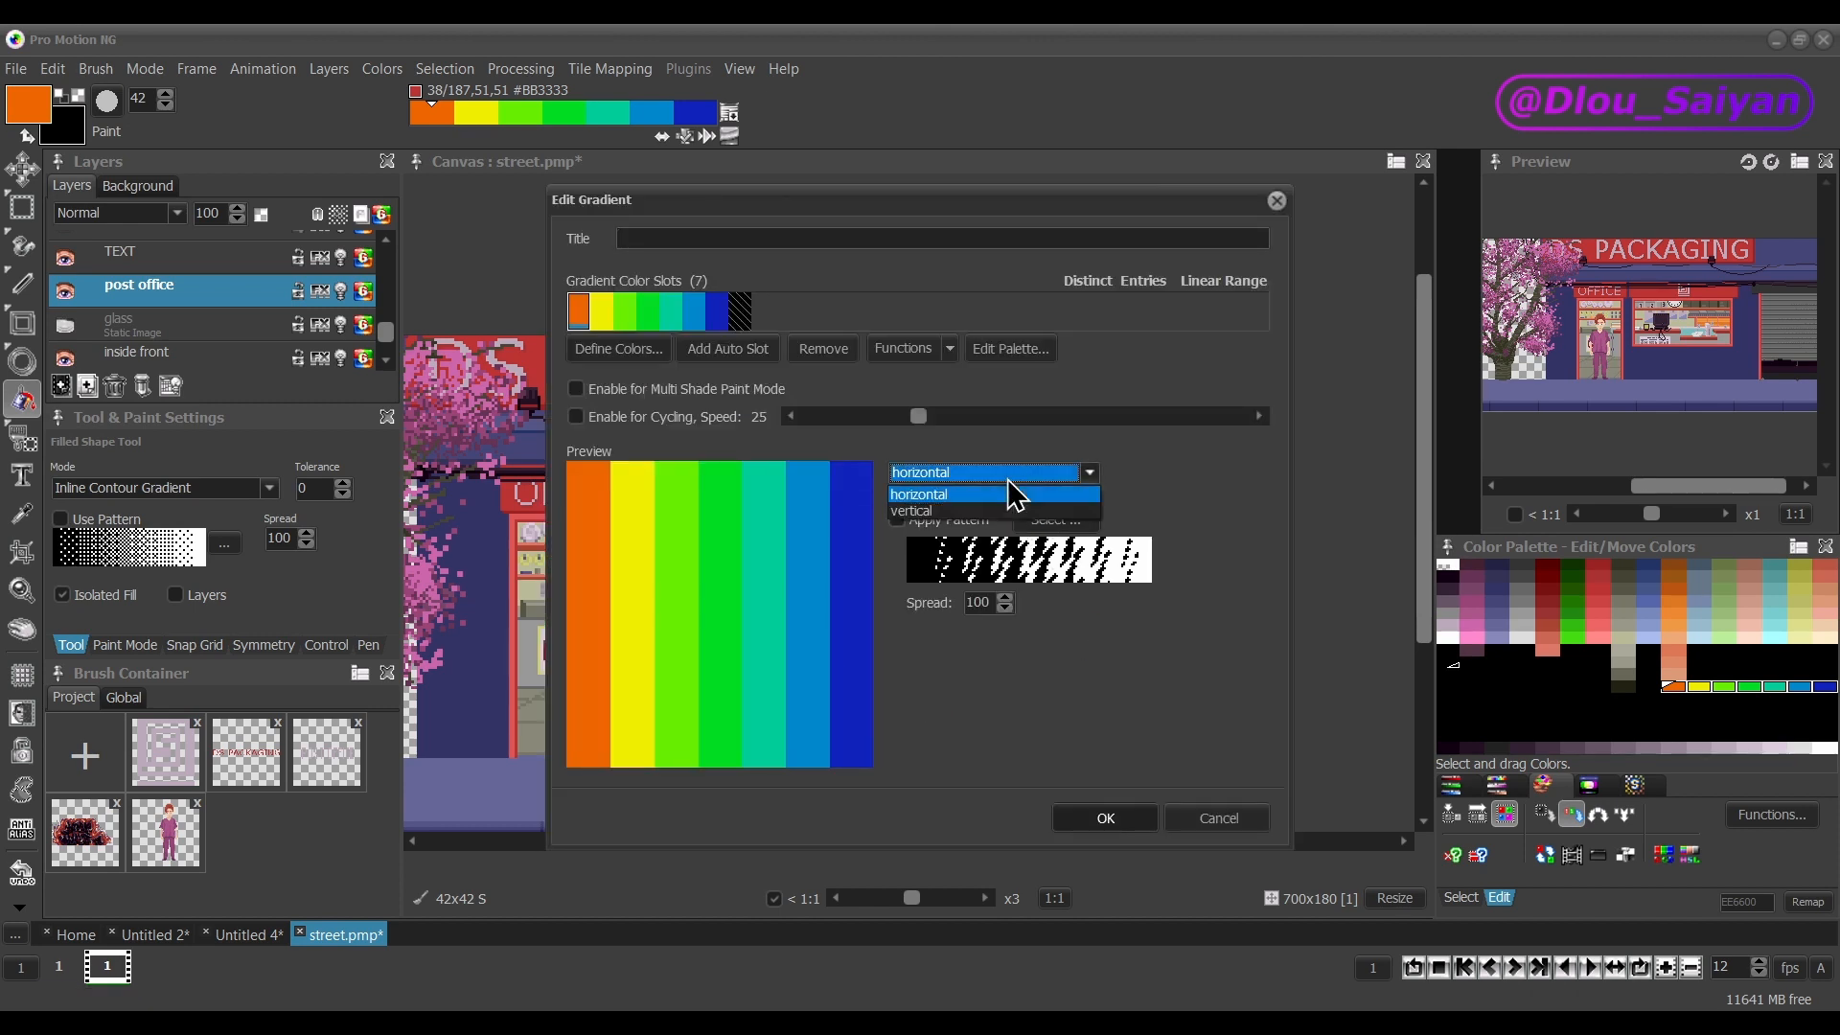
click(991, 512)
click(1004, 480)
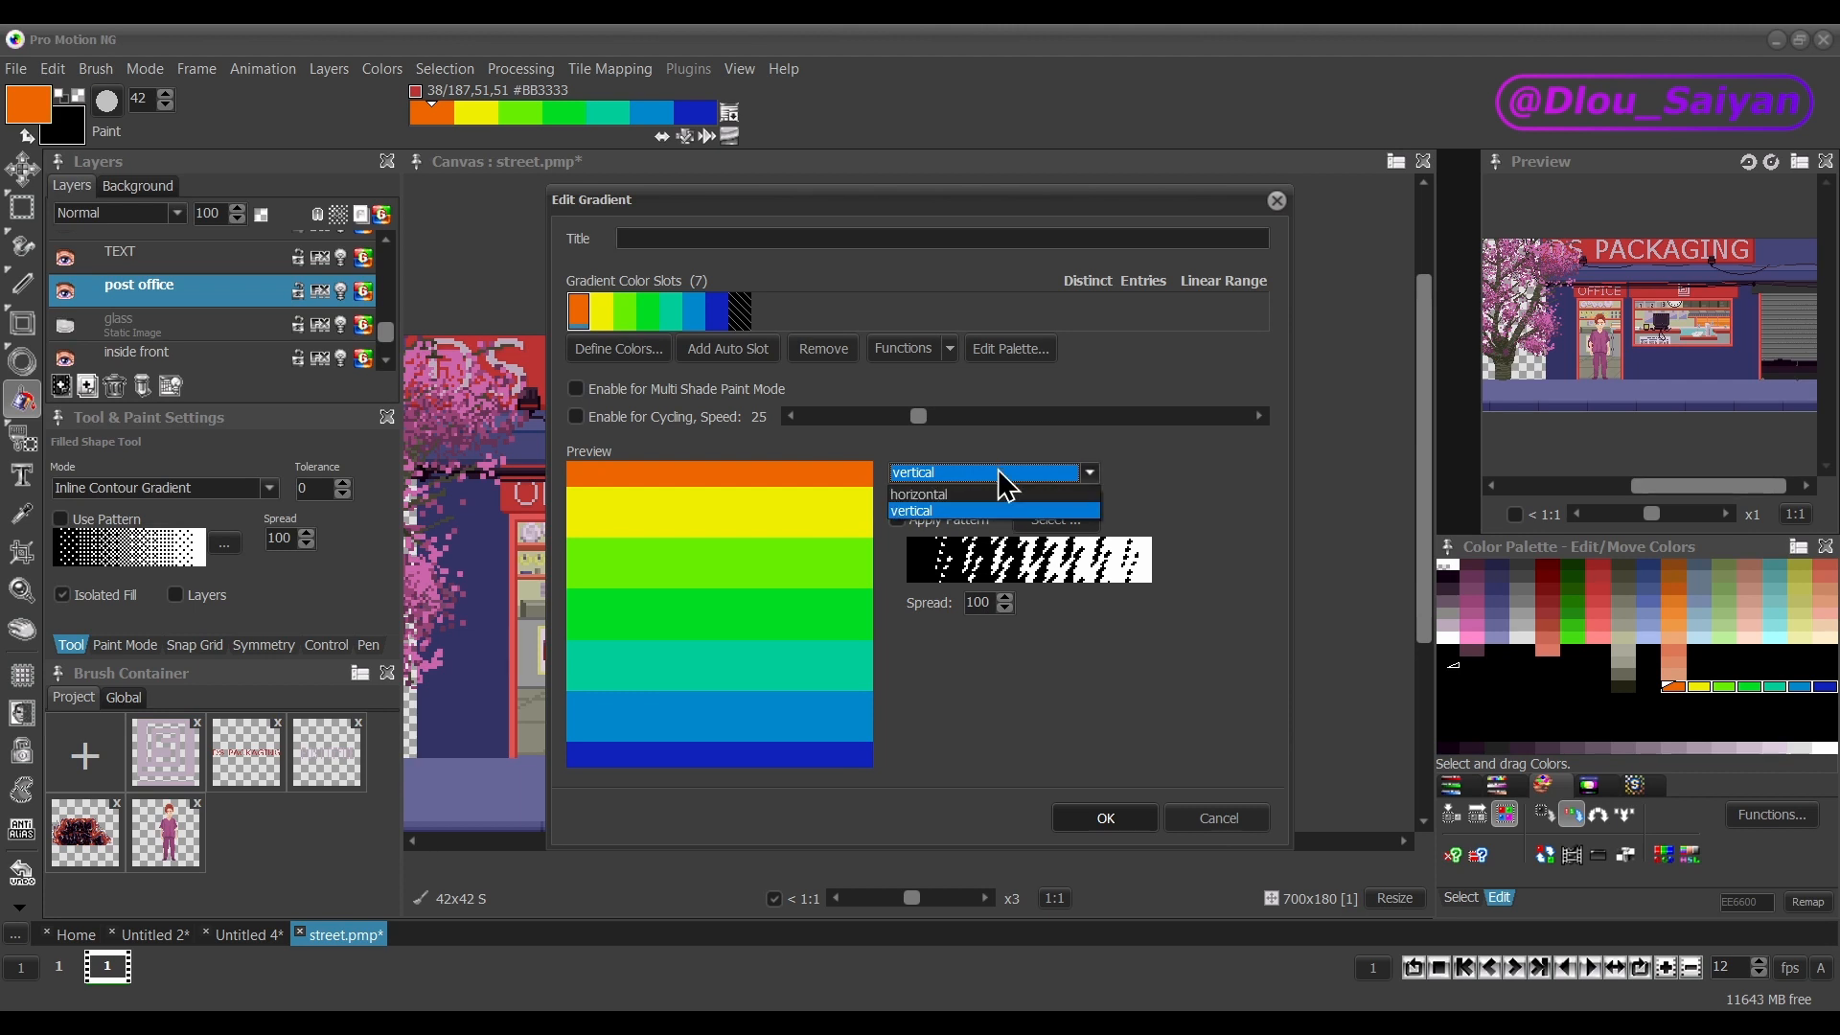
click(991, 492)
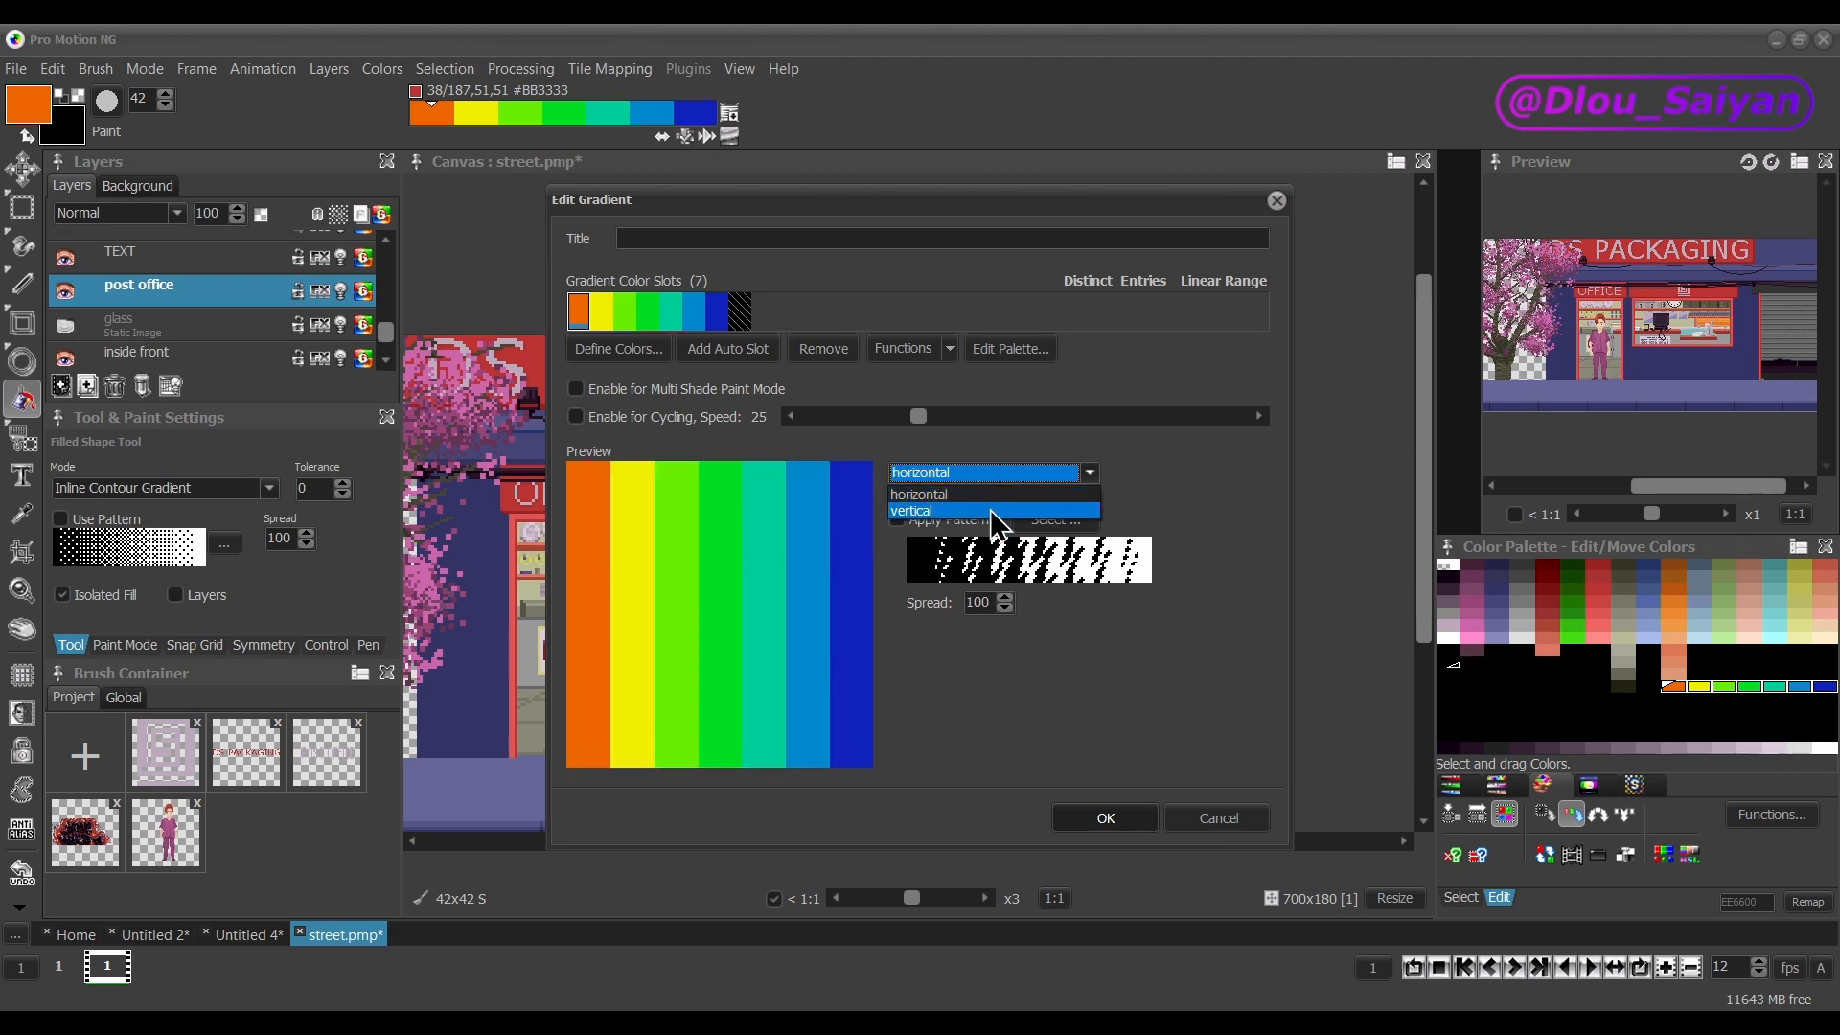
click(991, 510)
Apply the random dither pattern to the gradient preview with a spread of 79, and leave the gradient editing by cancelling.
click(898, 519)
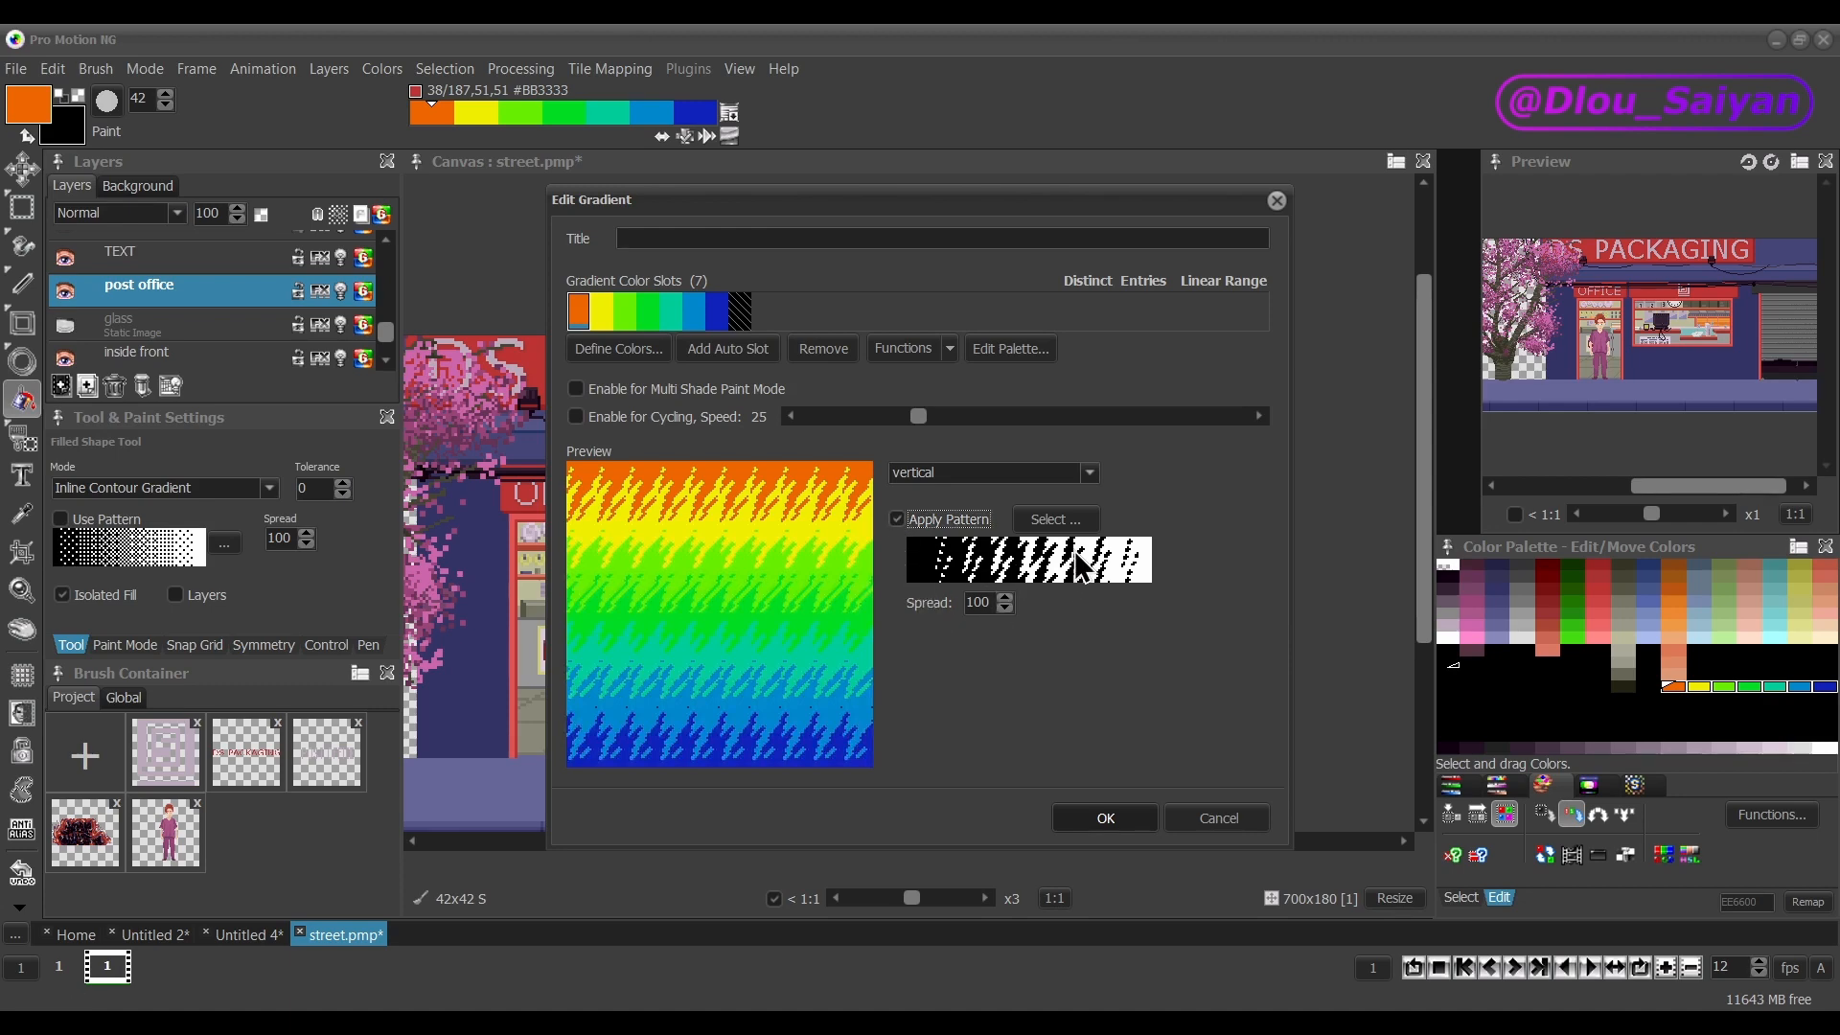
click(1064, 520)
mouse_move(1232, 427)
mouse_down()
mouse_move(1222, 674)
mouse_move(1216, 561)
mouse_up()
double_click(943, 470)
click(980, 601)
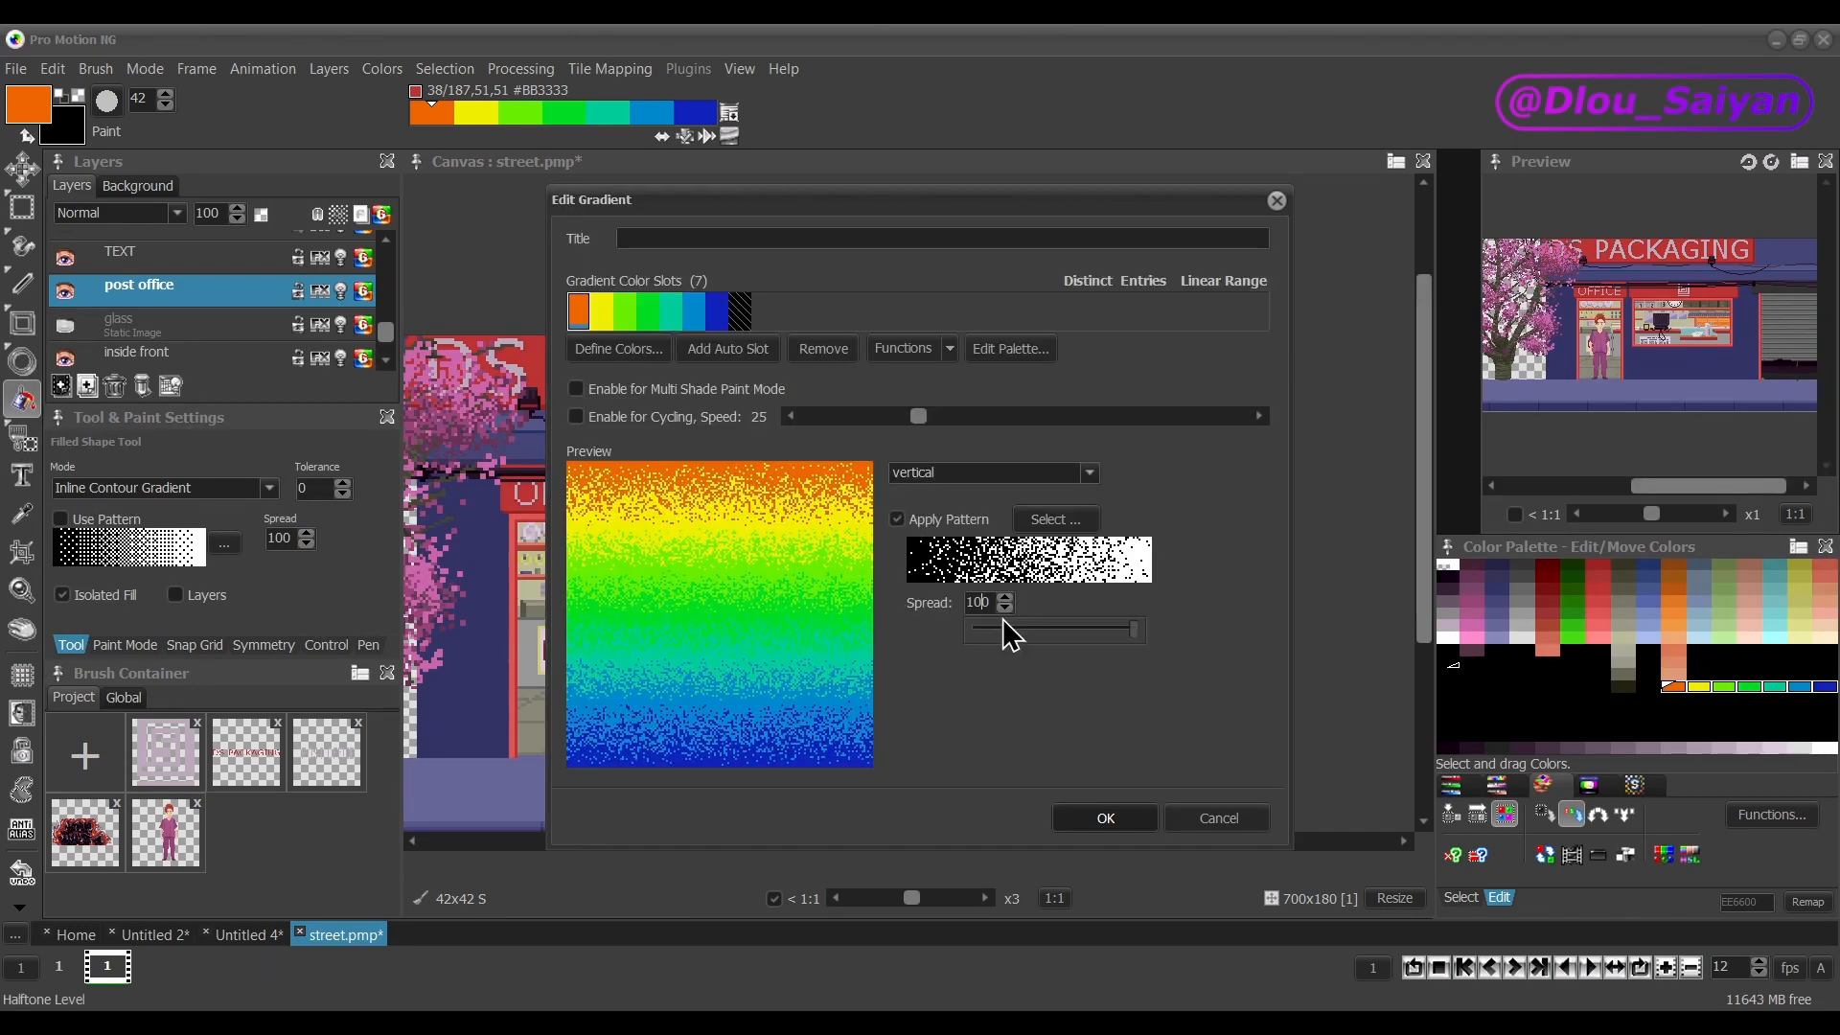
mouse_move(1132, 632)
mouse_down()
mouse_move(1029, 635)
mouse_move(1098, 634)
mouse_up()
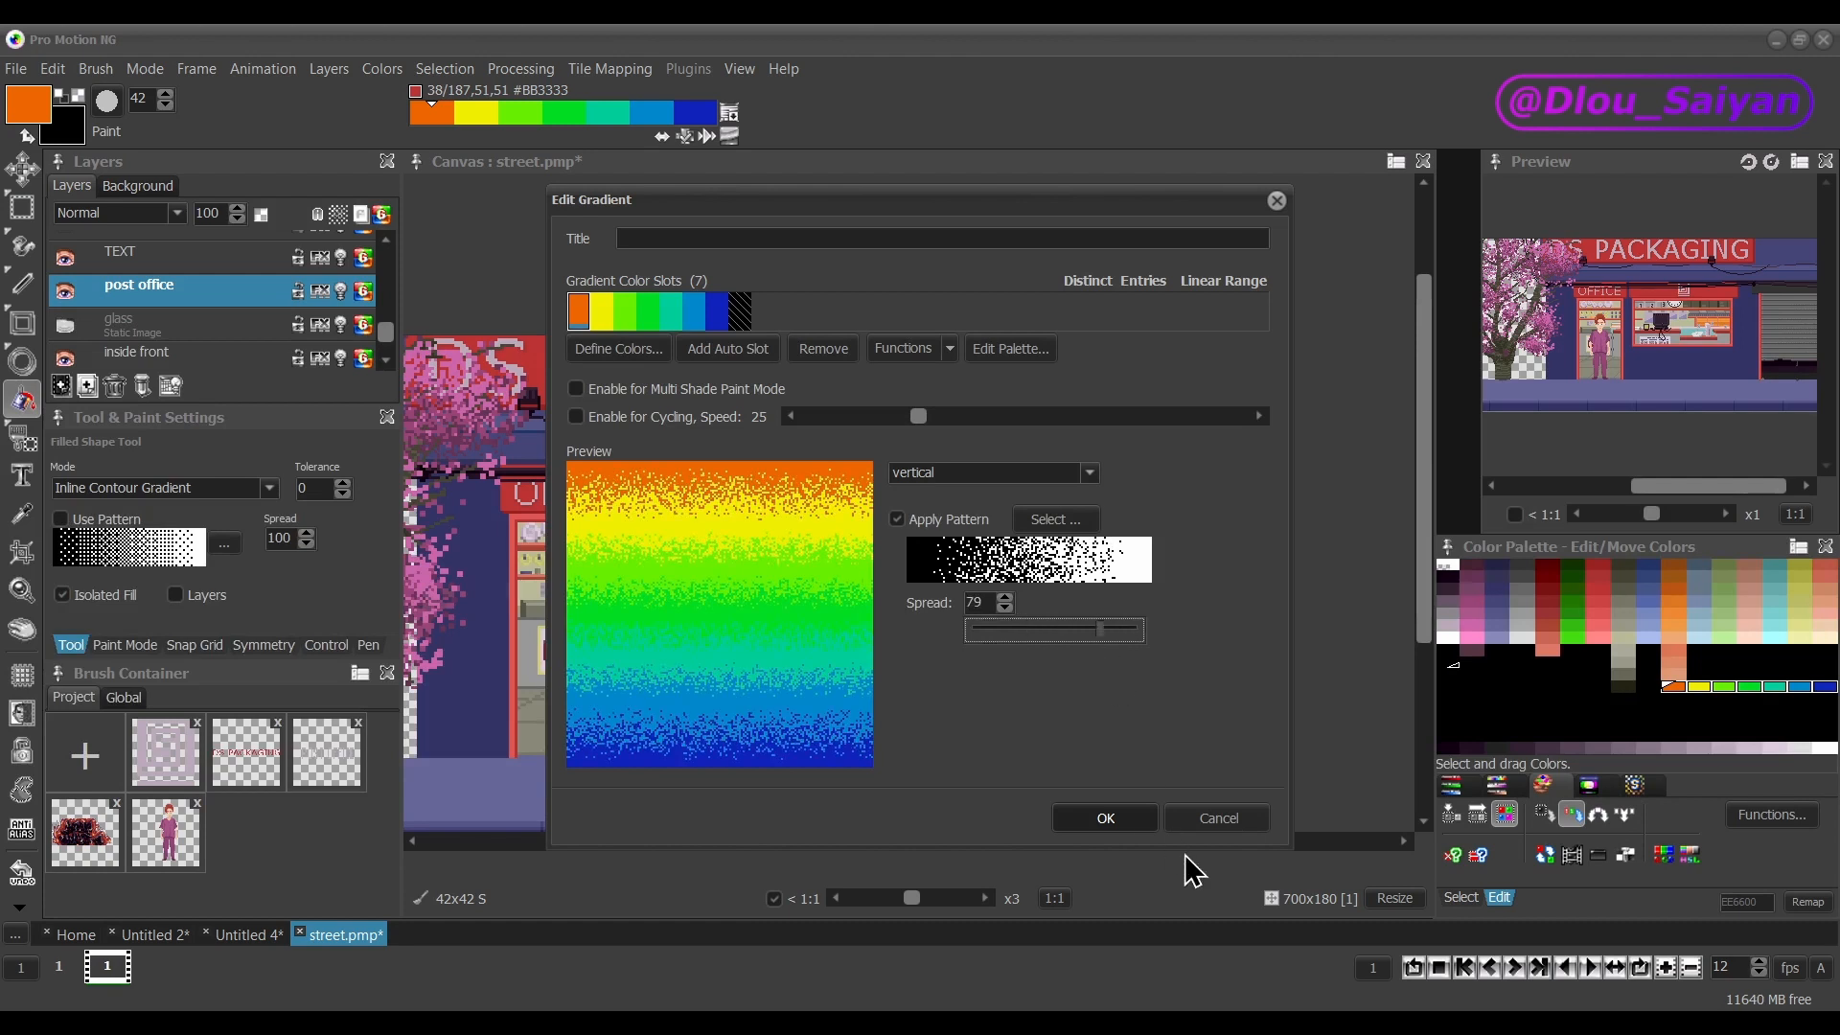
click(1232, 820)
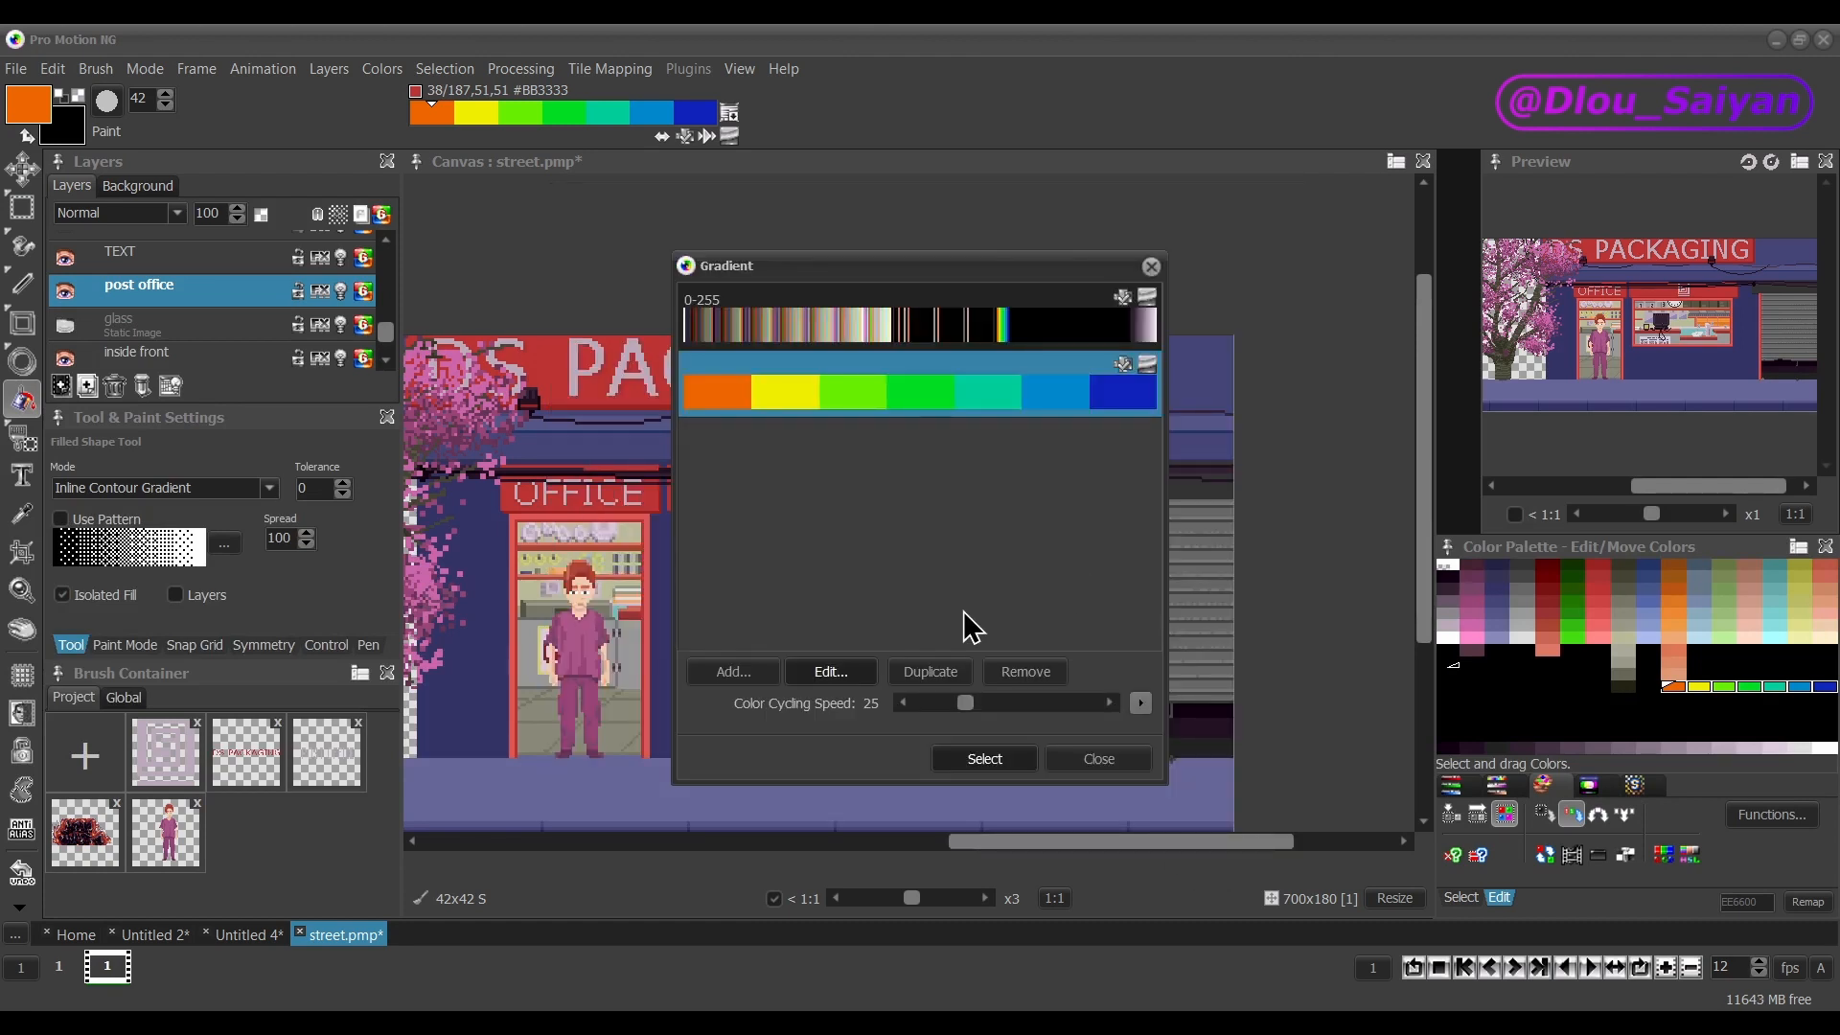
Duplicate the rainbow gradient and flip the color order of the copy.
click(880, 332)
click(834, 391)
click(834, 331)
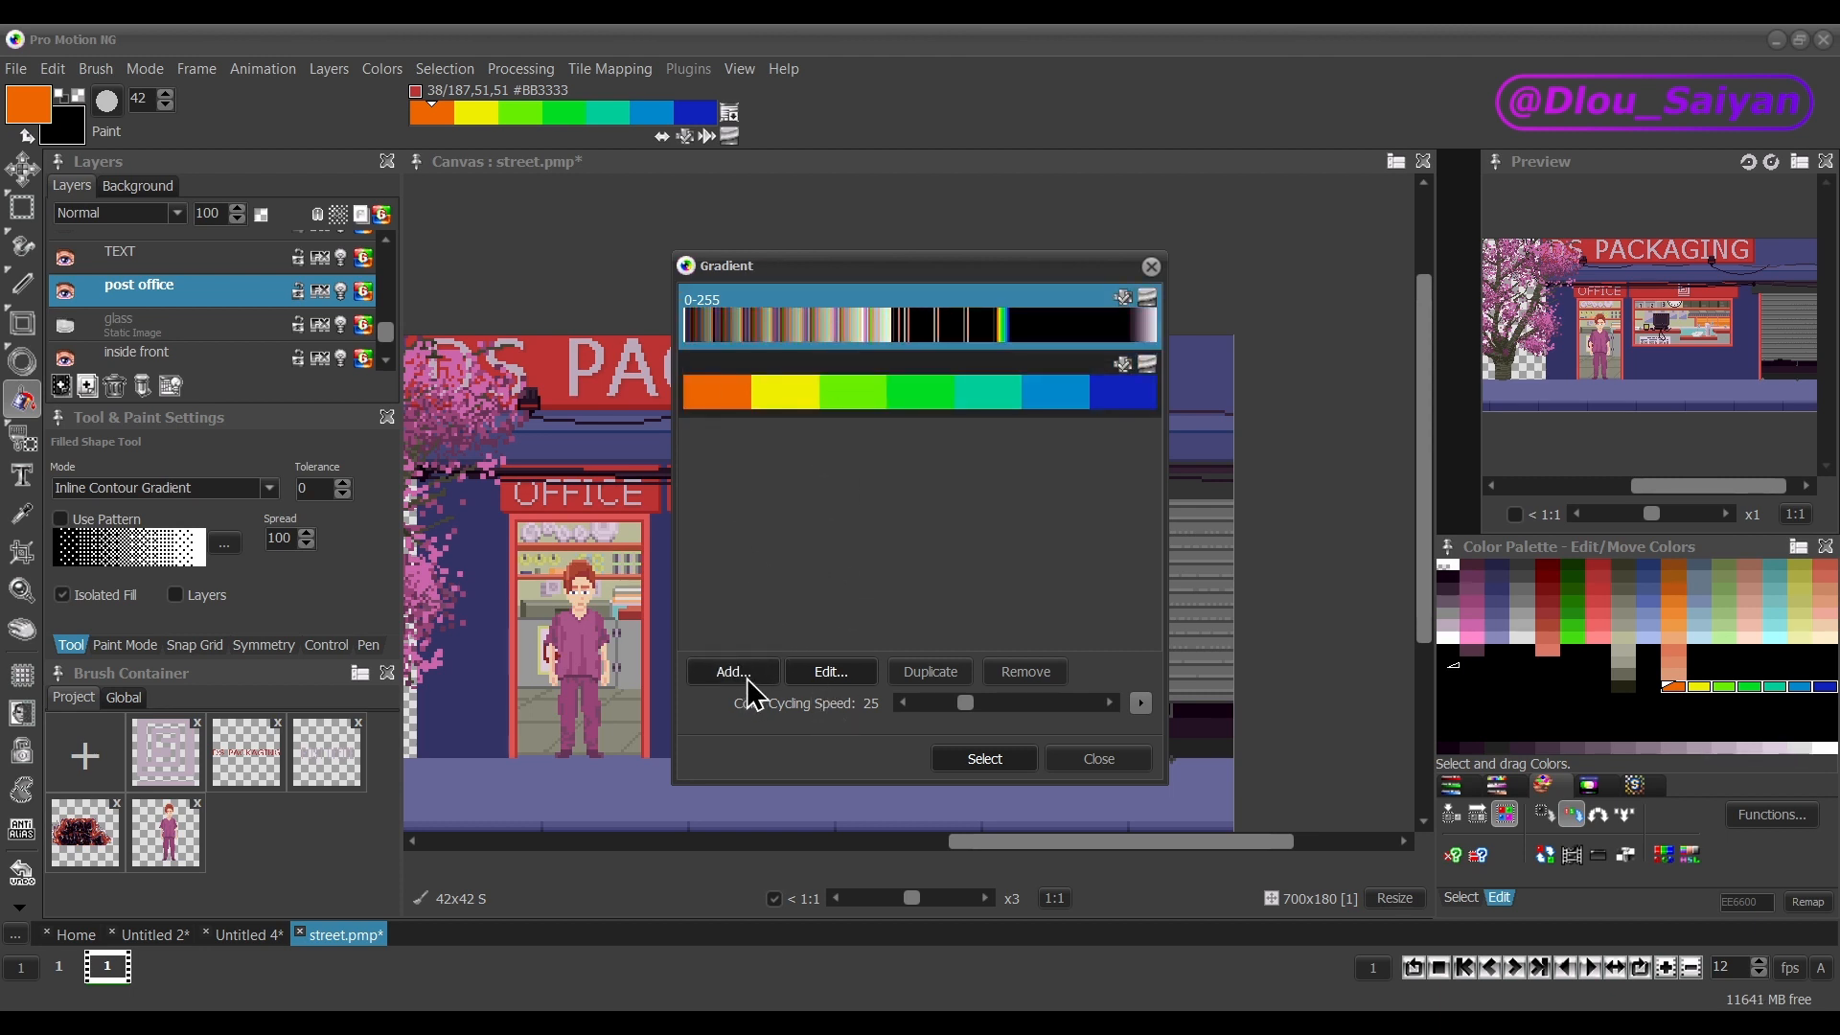
click(905, 398)
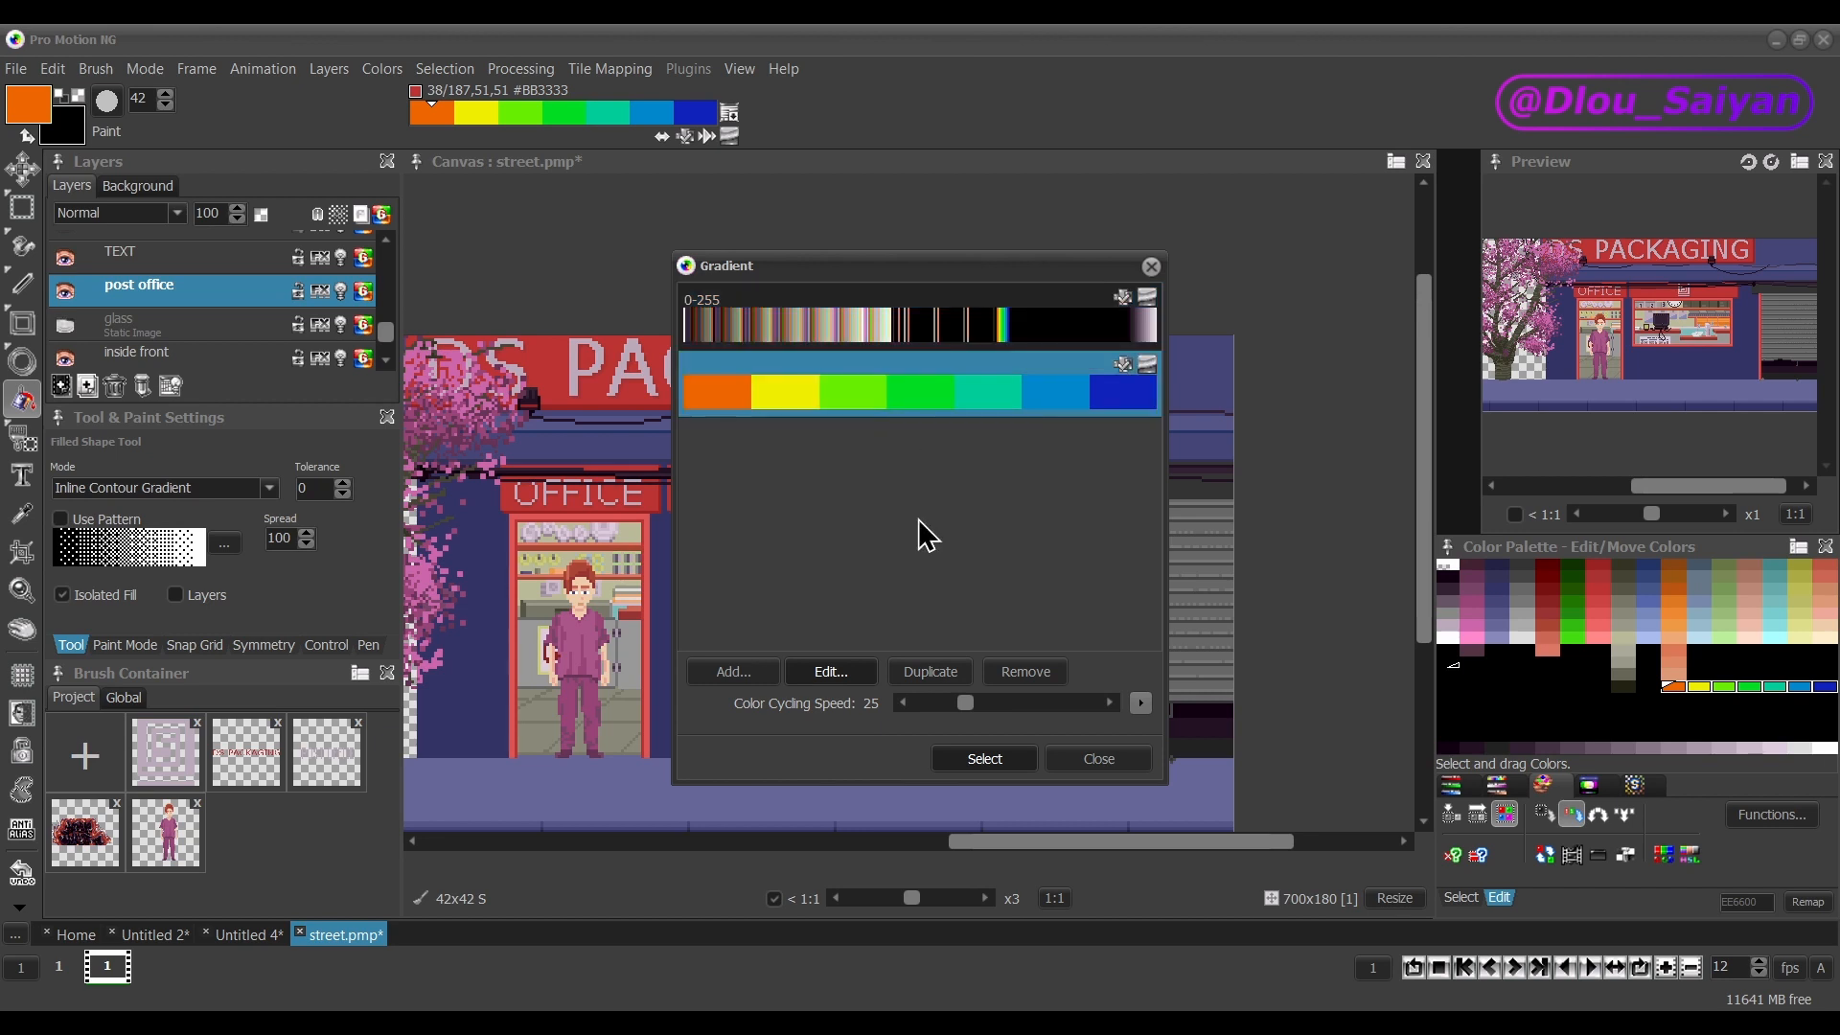
click(936, 672)
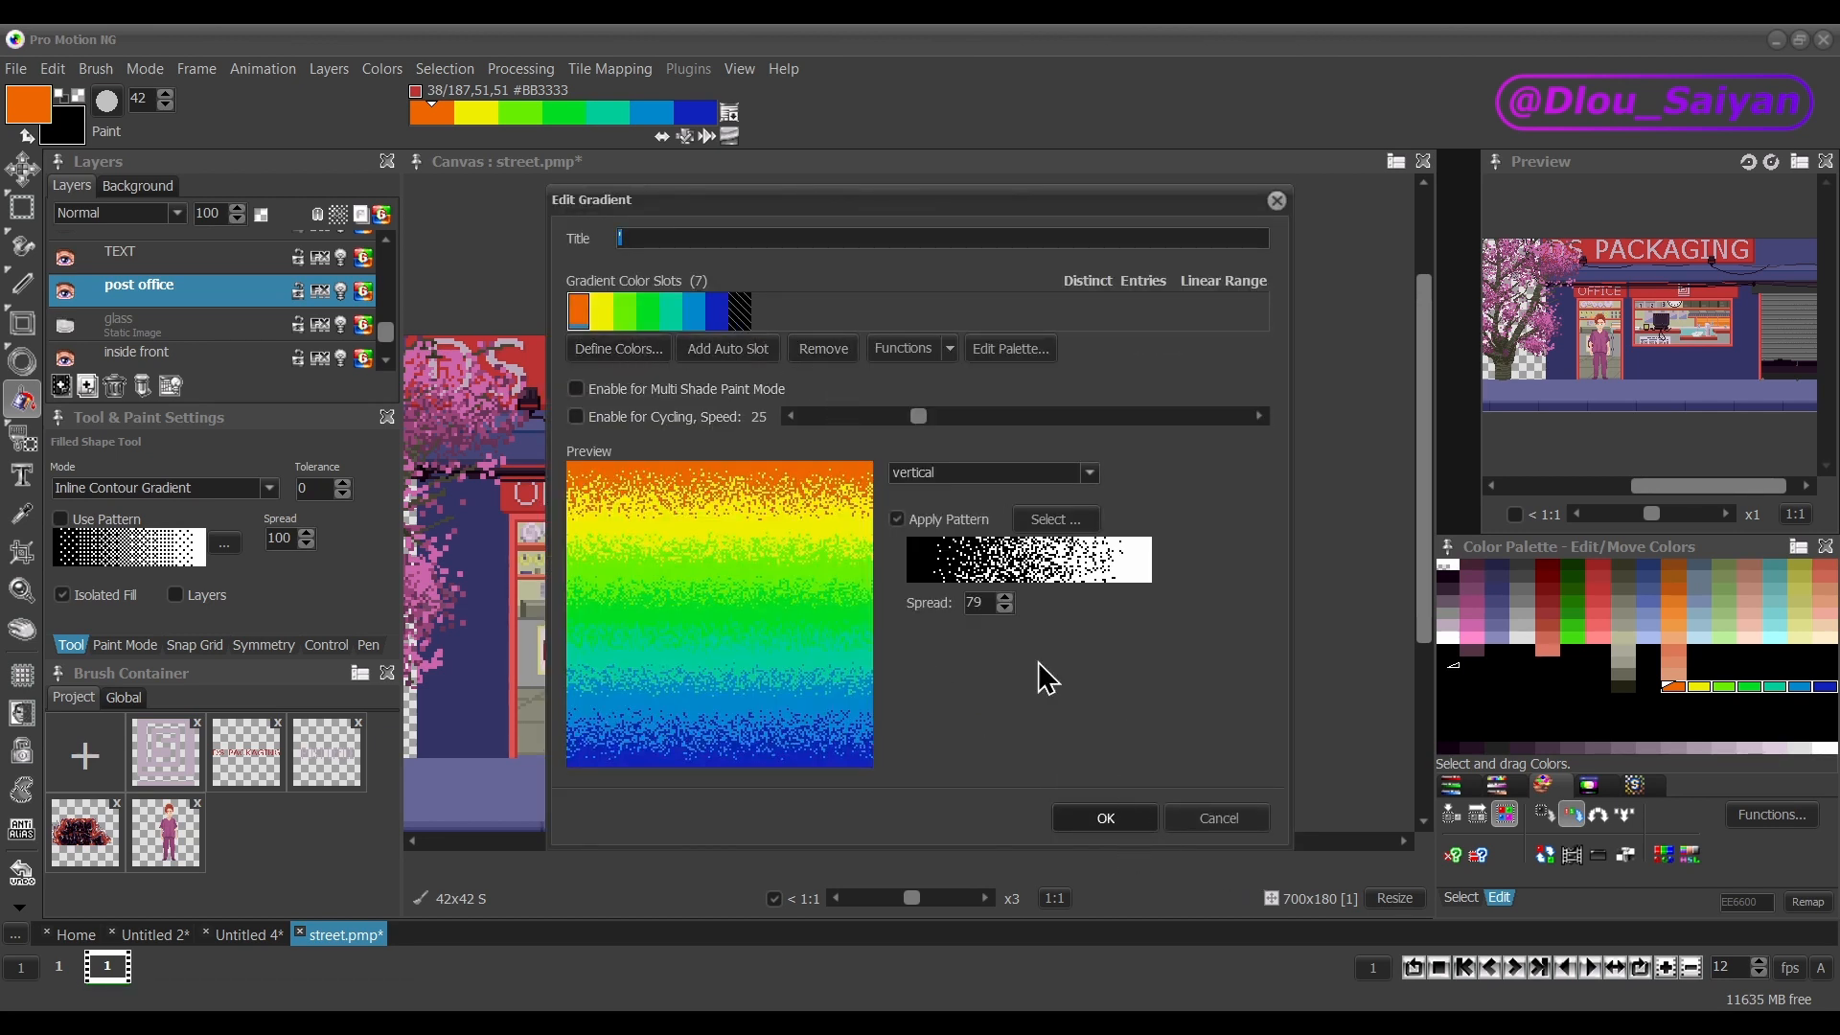
click(912, 370)
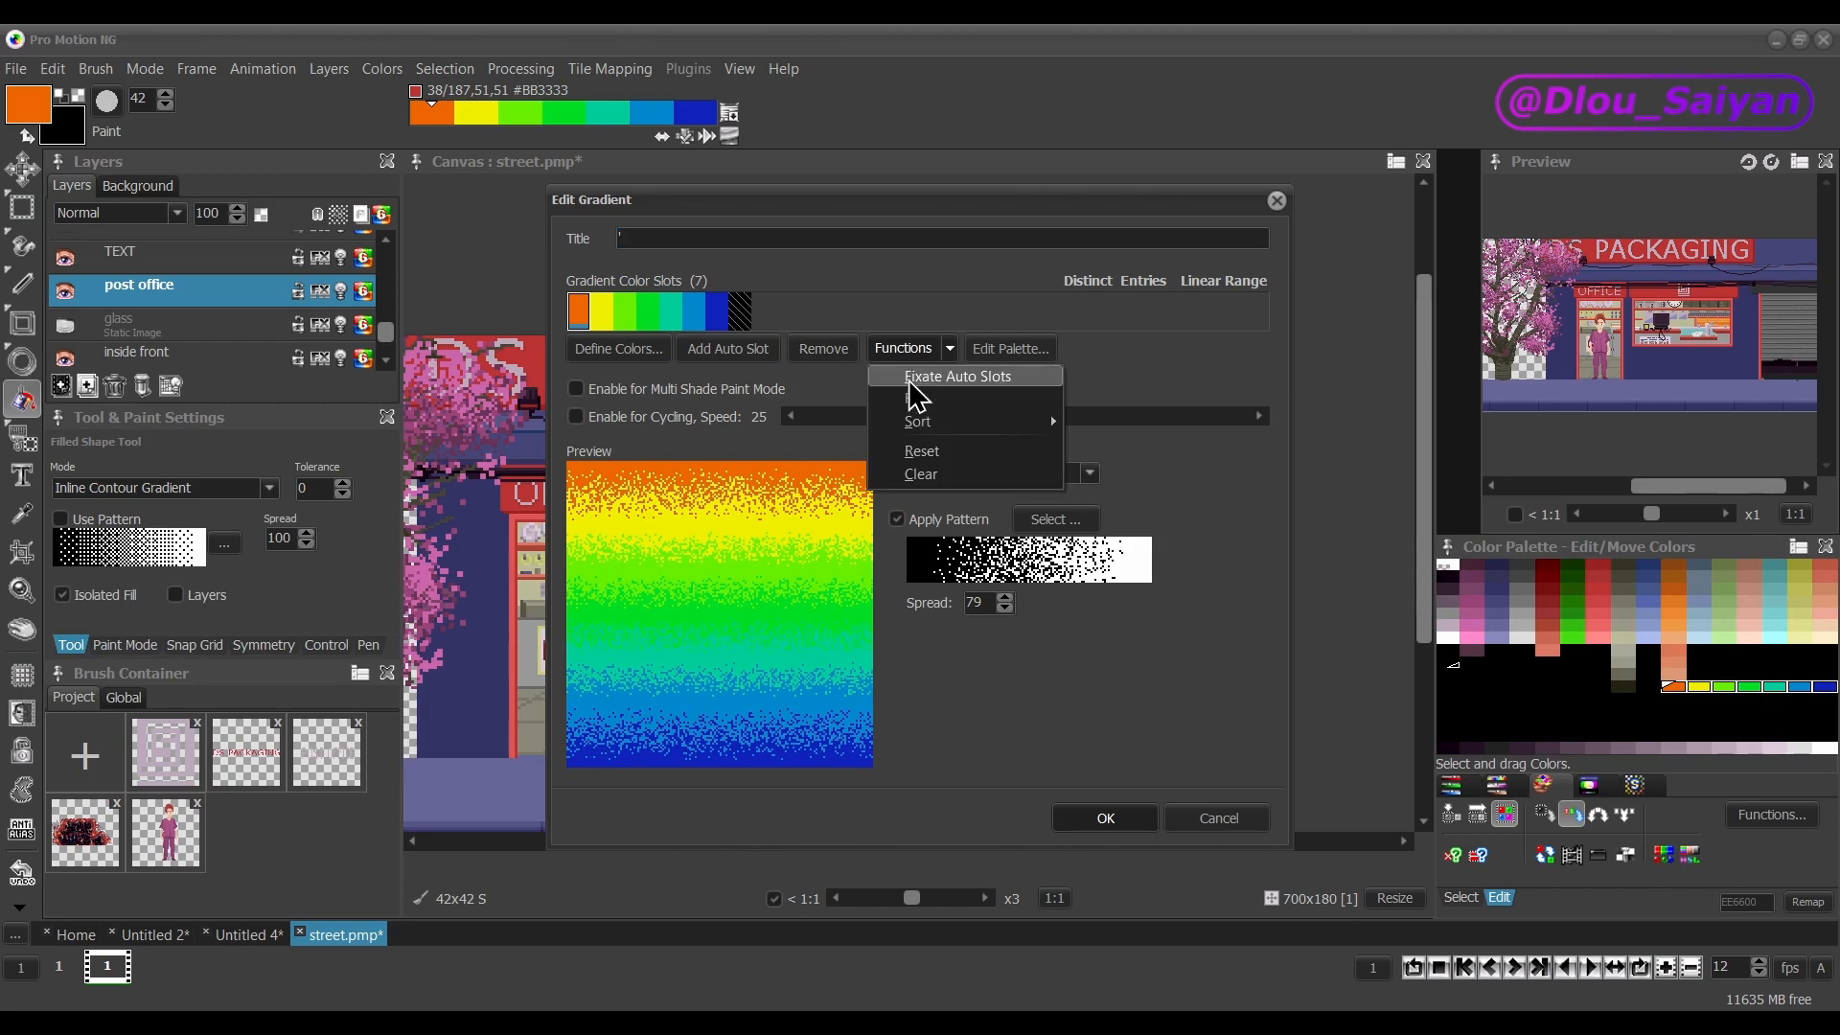
click(911, 406)
click(1134, 821)
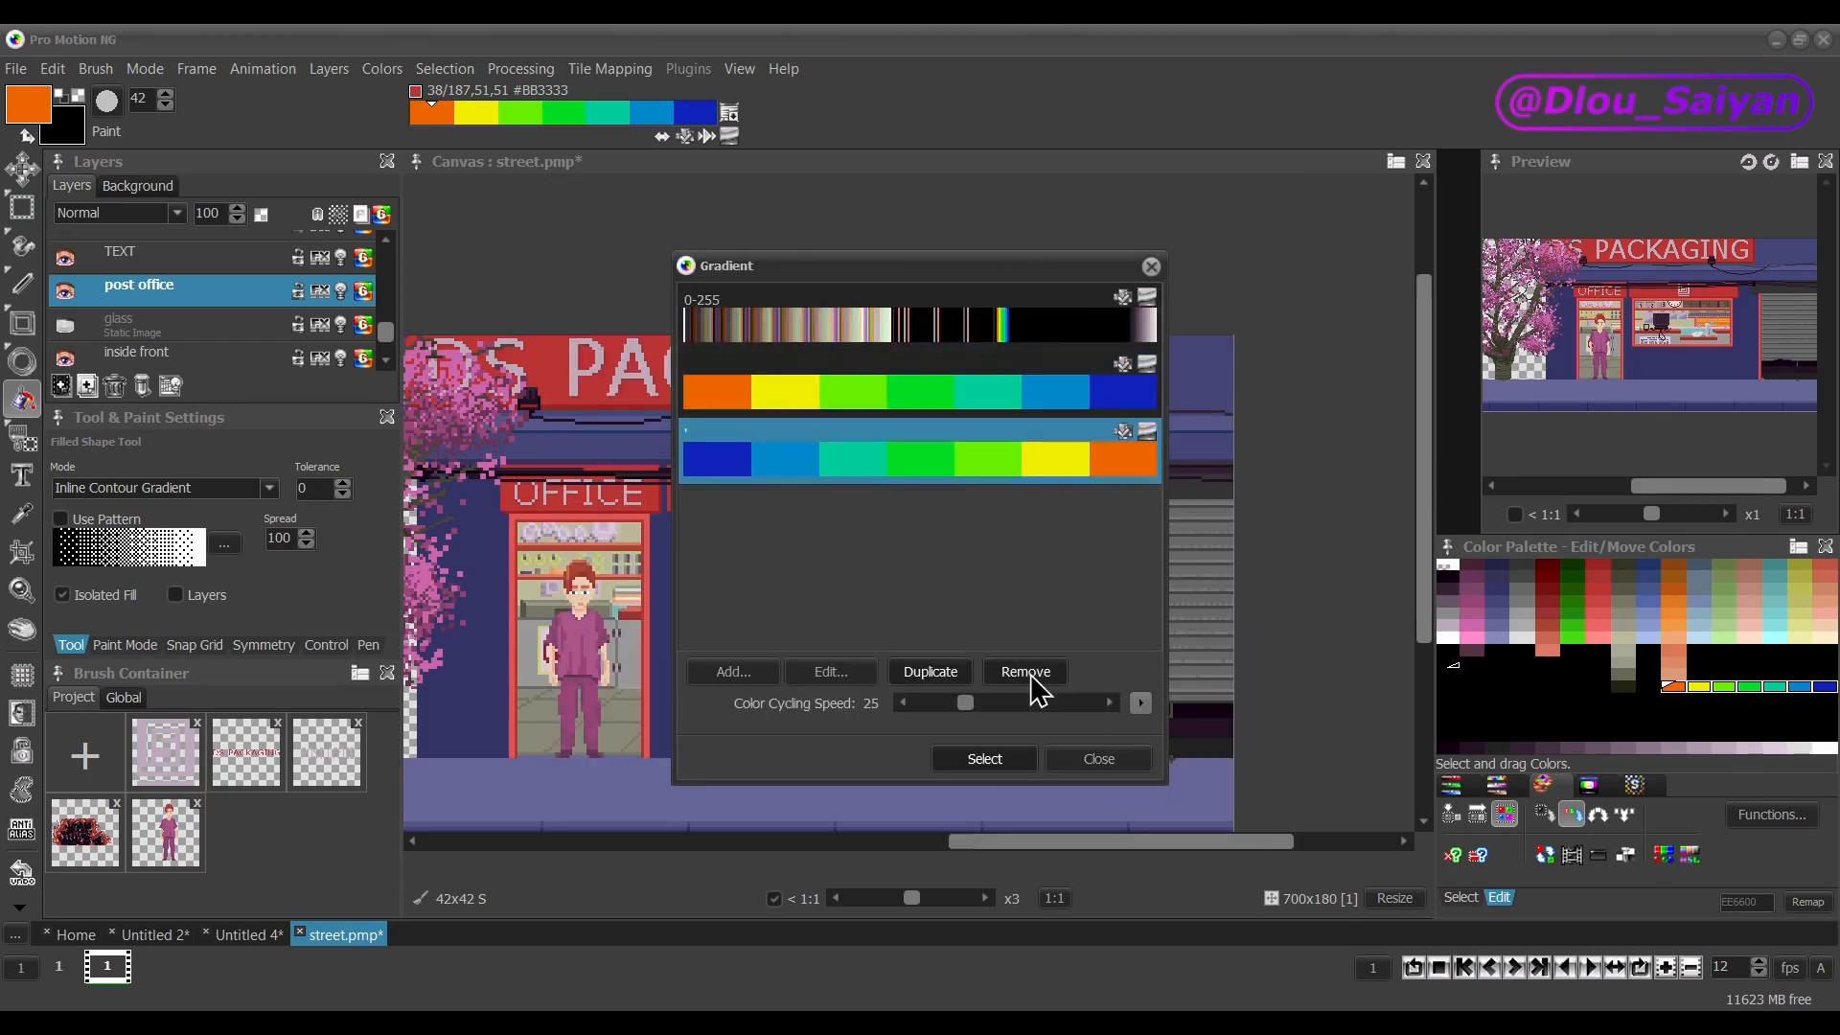
Remove the 0-255 gradient from the gradient manager and close the manager.
click(1016, 414)
click(1016, 347)
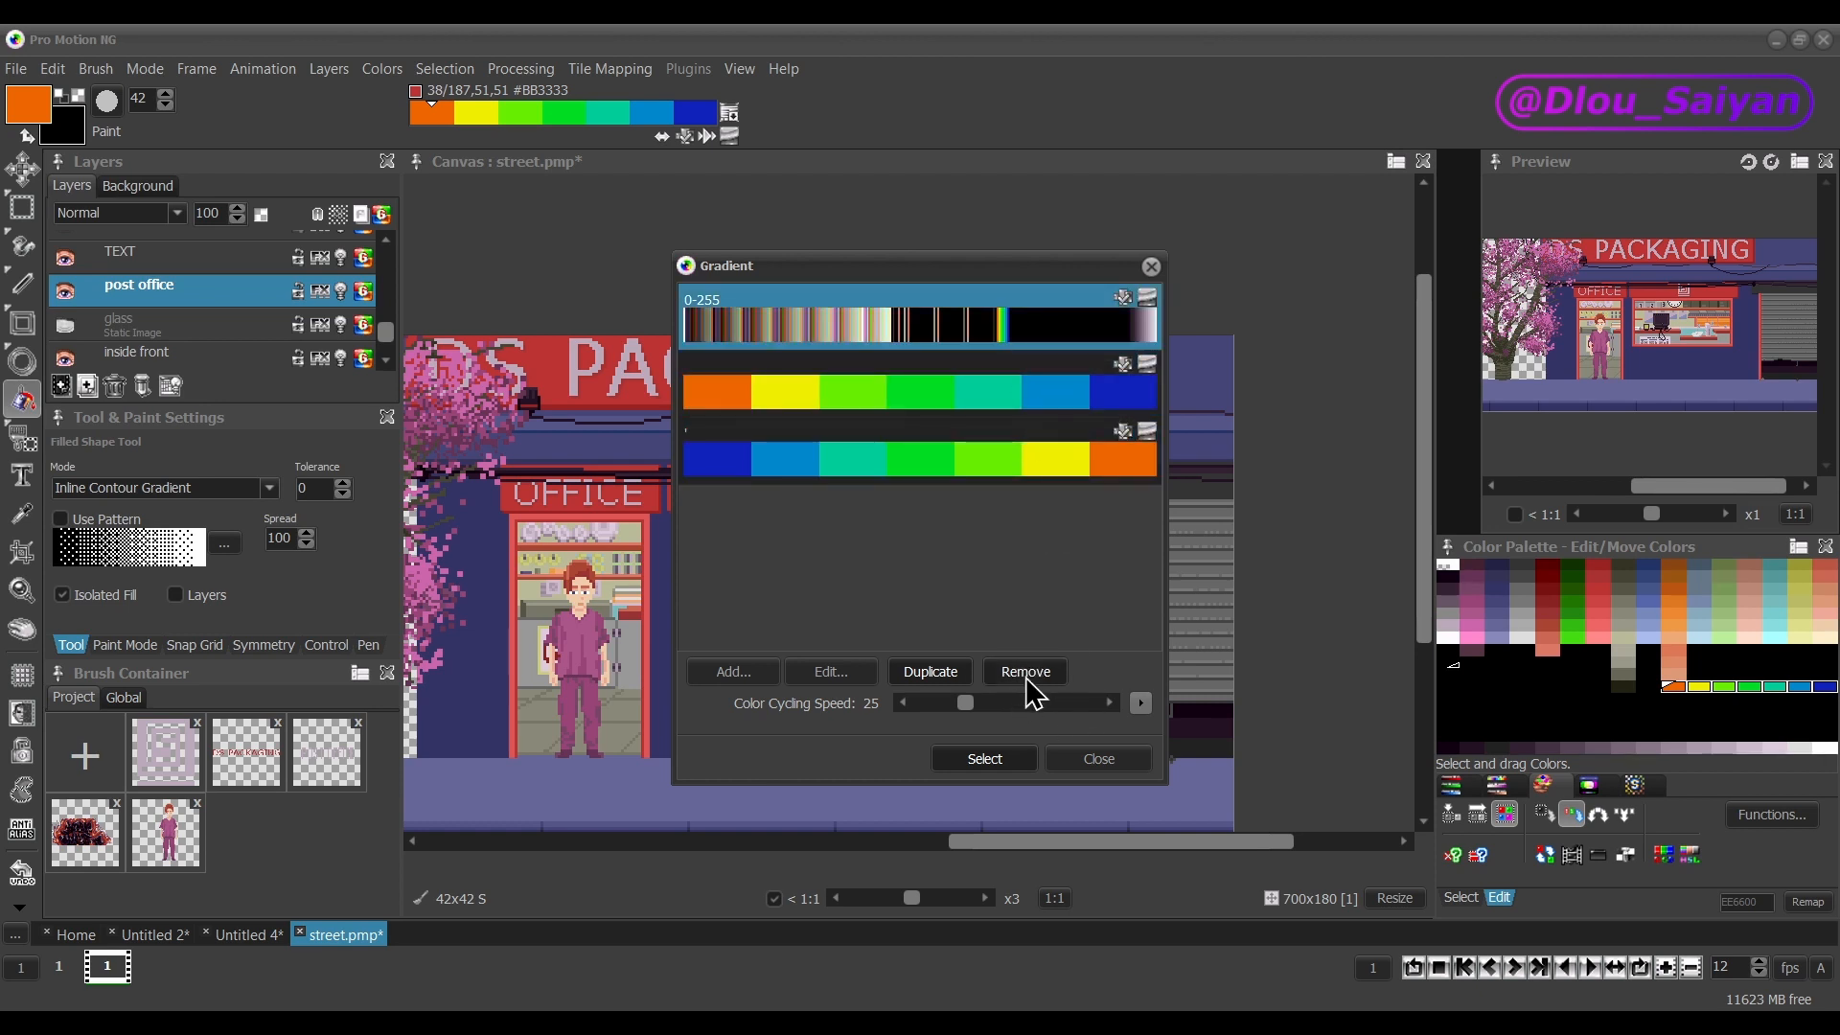
click(1025, 672)
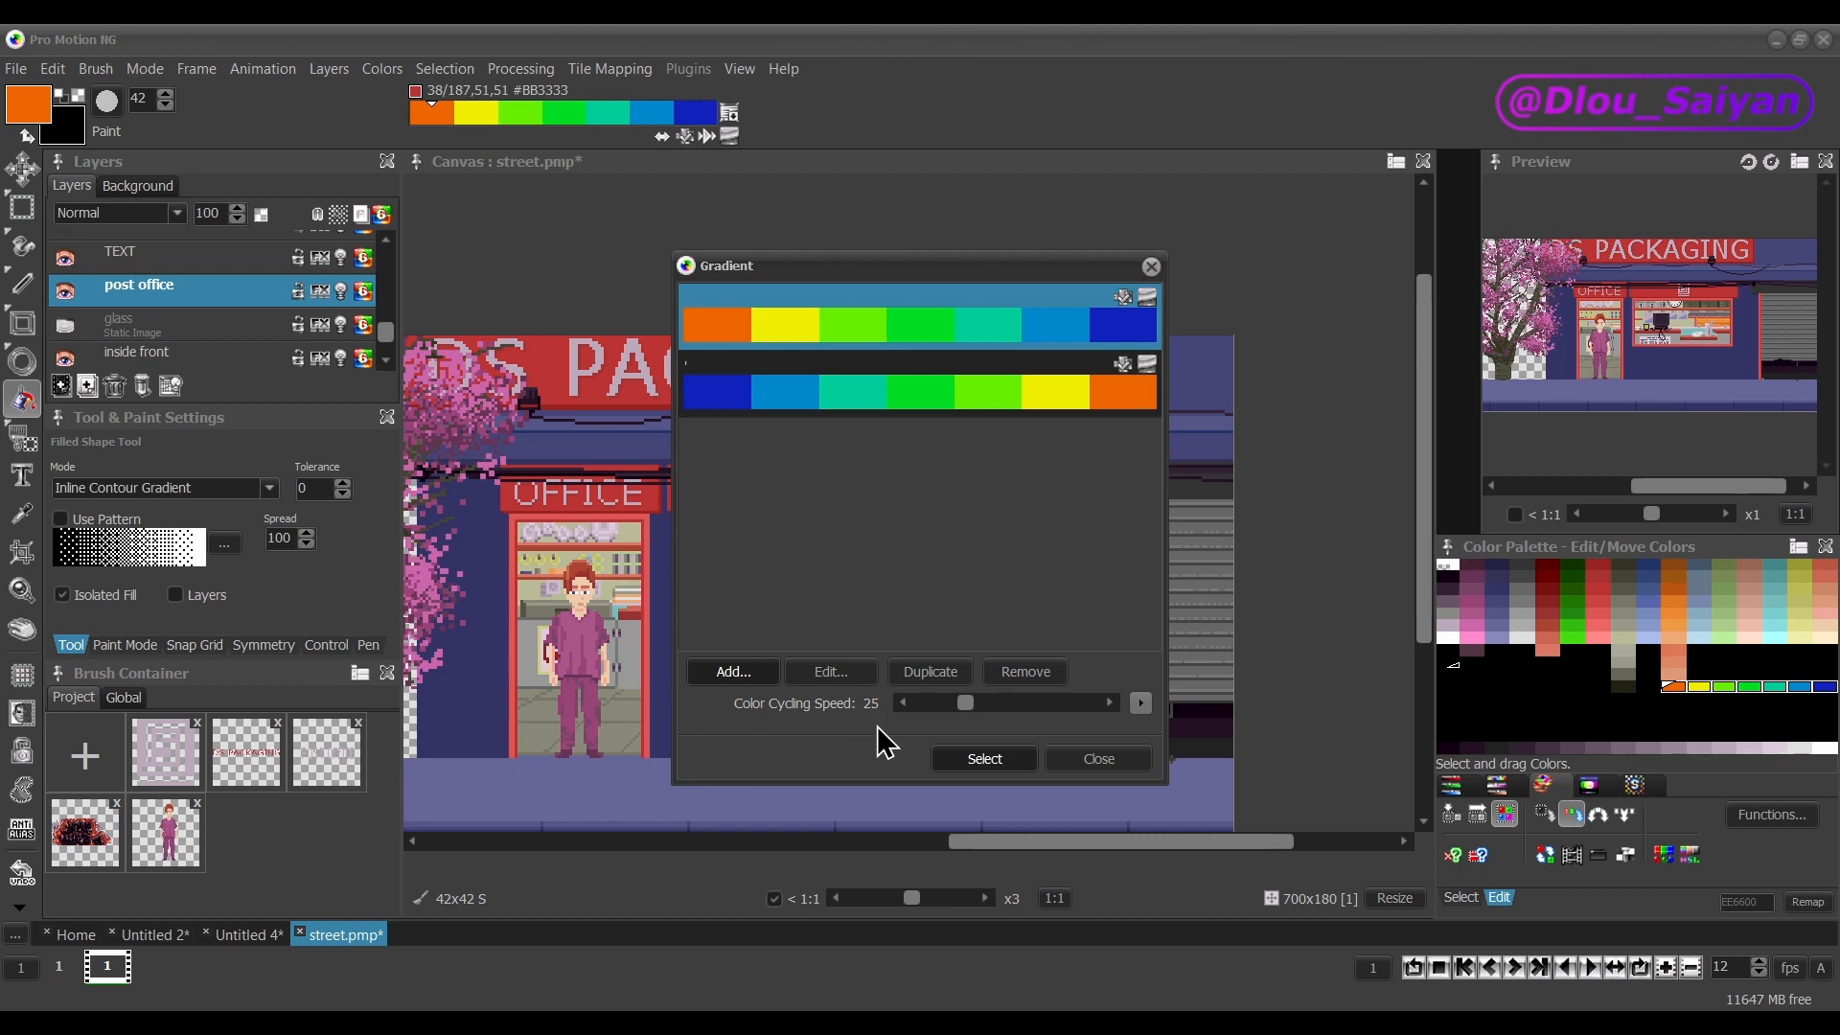
click(1098, 759)
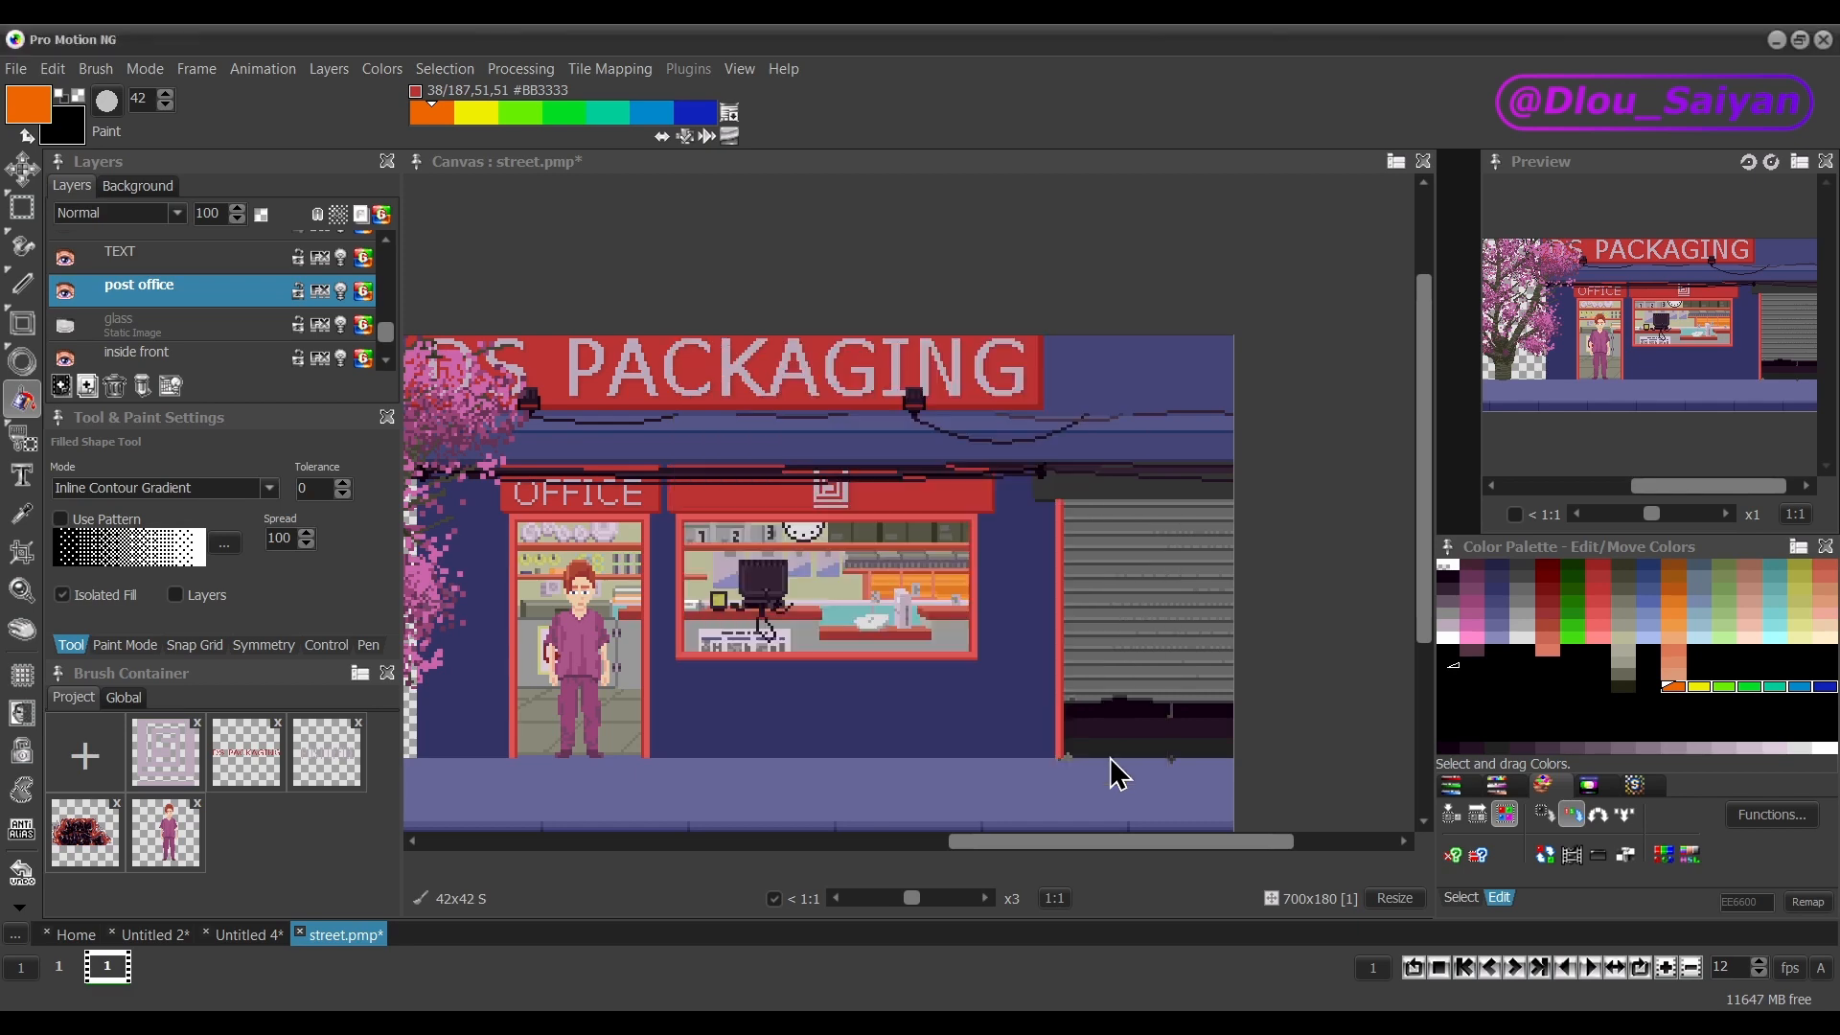
Switch to the Untitled 2 project, add a new layer above Layer 1, and hide Layer 1.
drag(1039, 841, 868, 829)
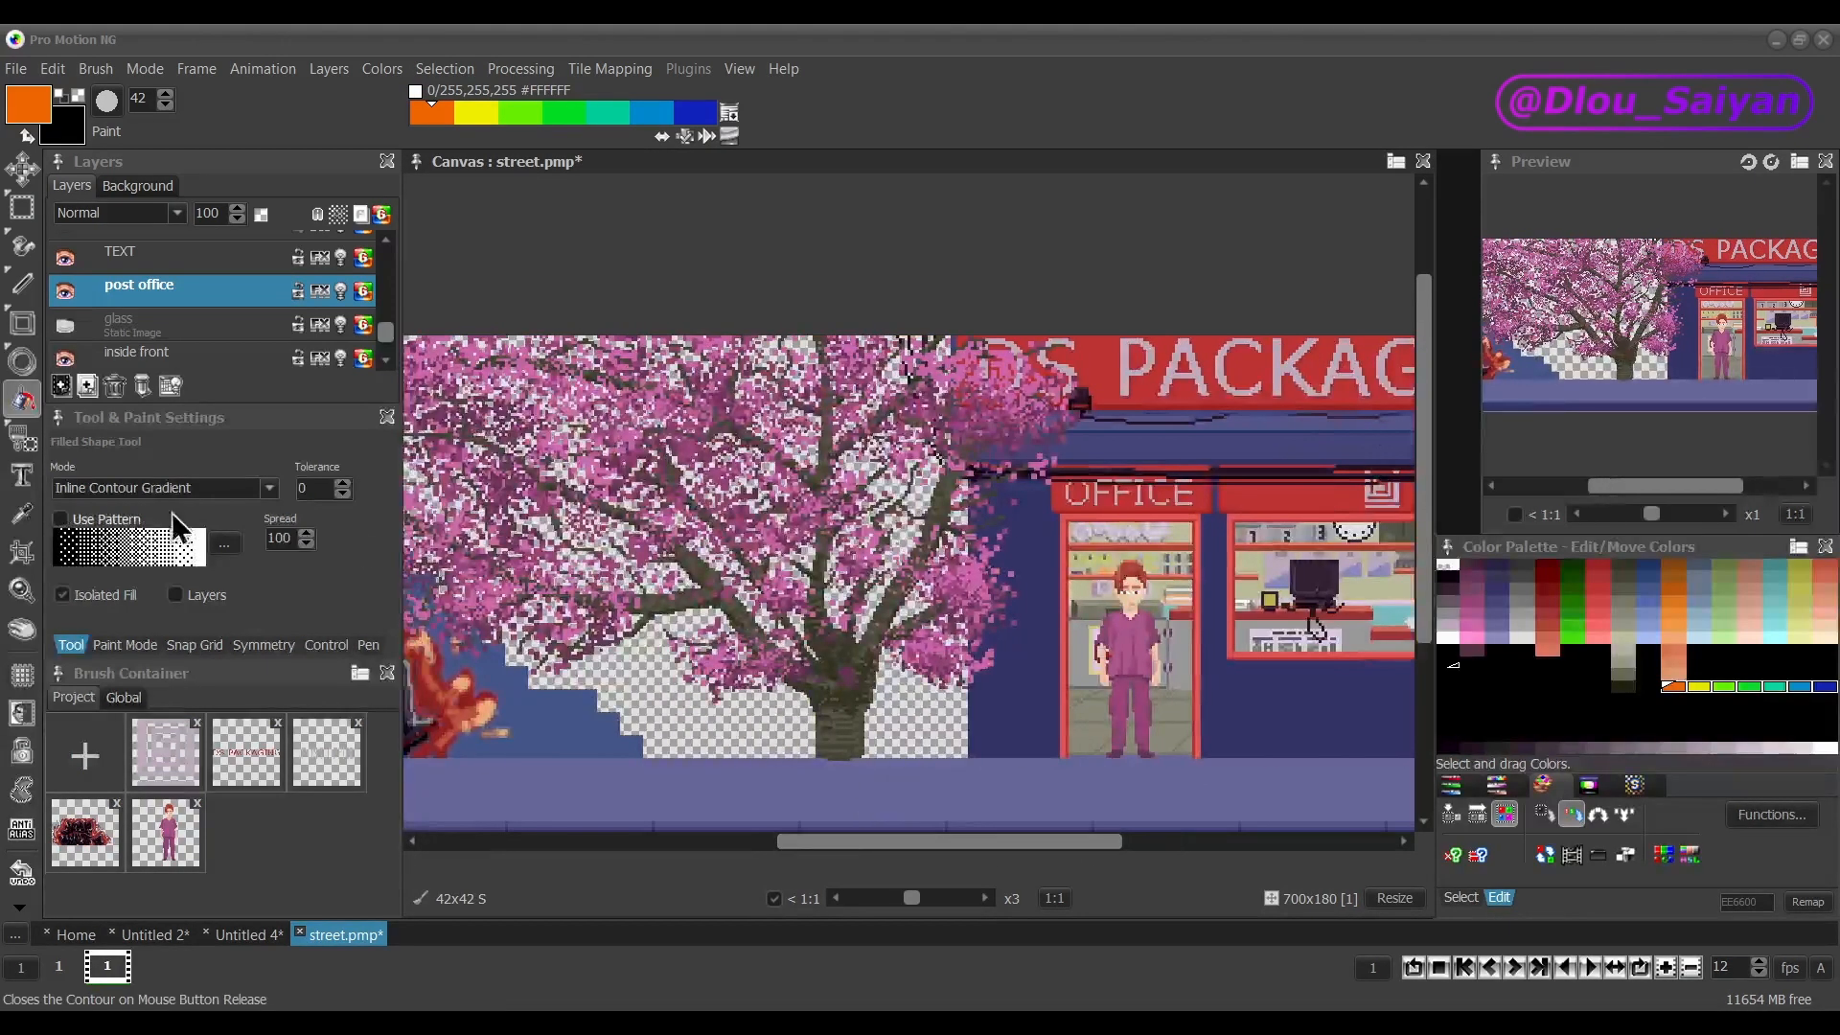
click(152, 935)
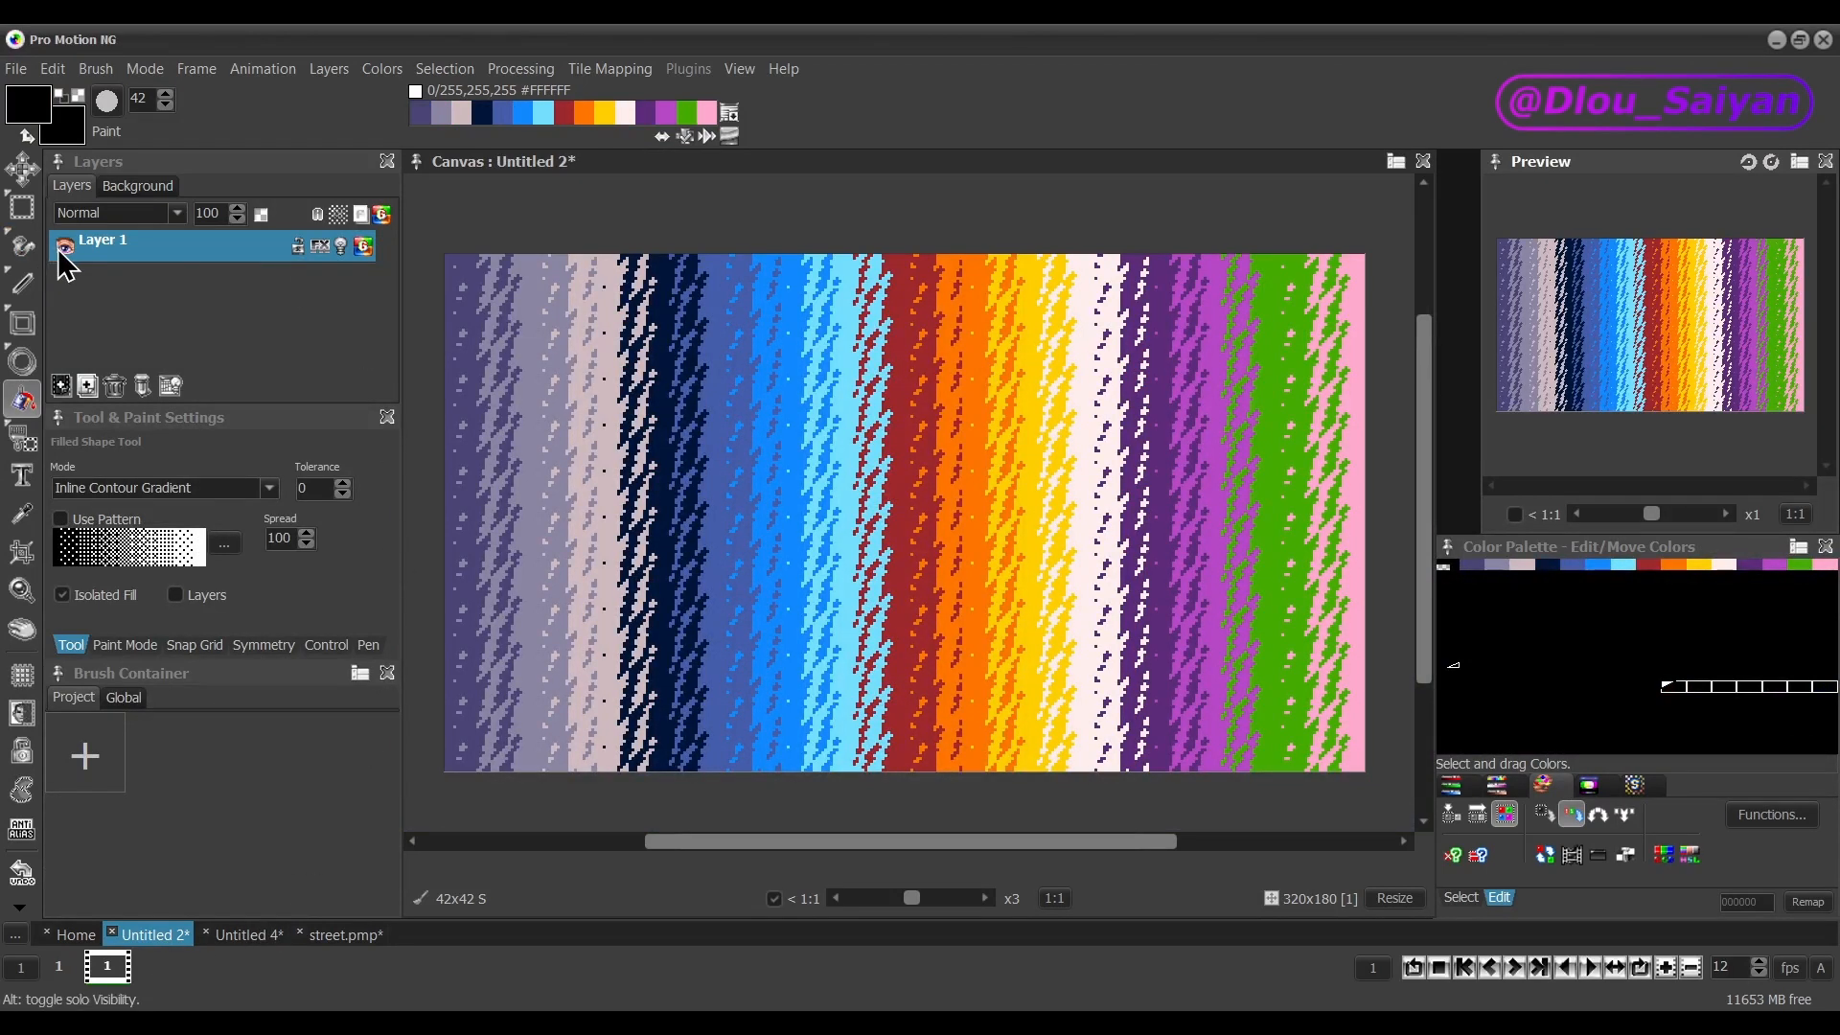
click(88, 385)
click(64, 280)
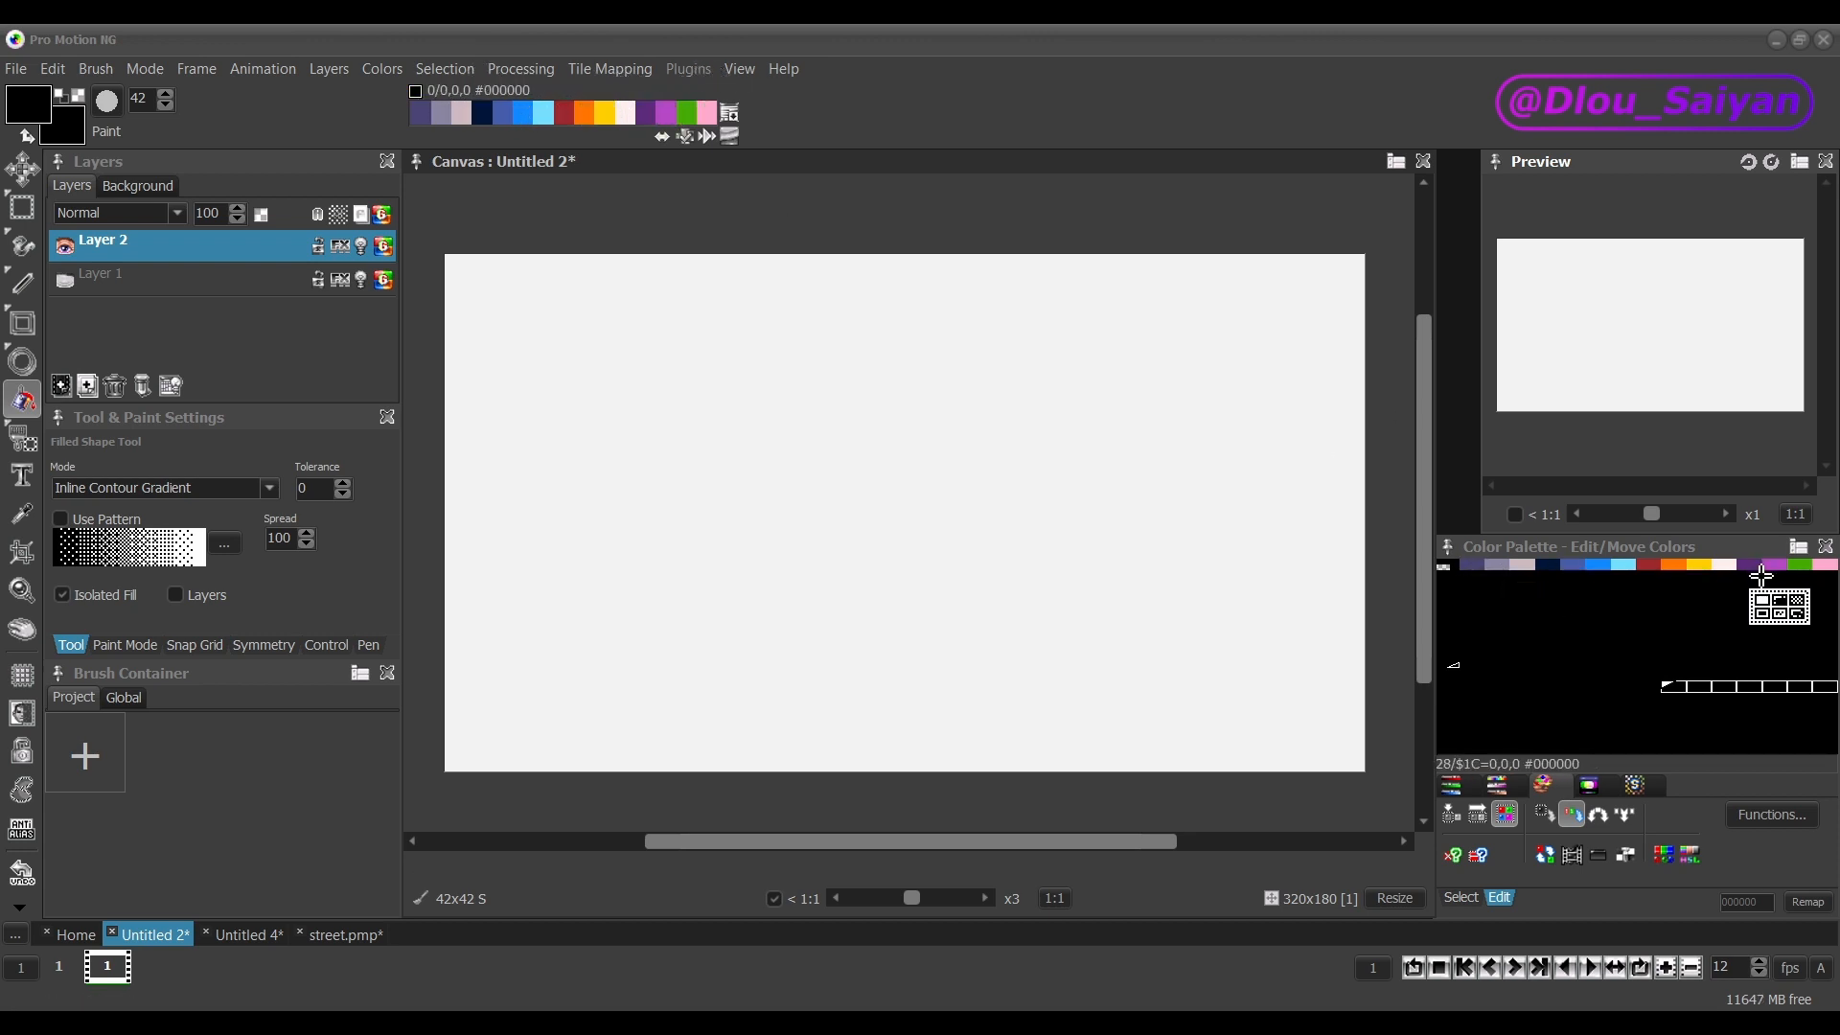
Fill the empty Layer 2 using the Horizontal Line Contour Gradient mode without a pattern.
click(247, 486)
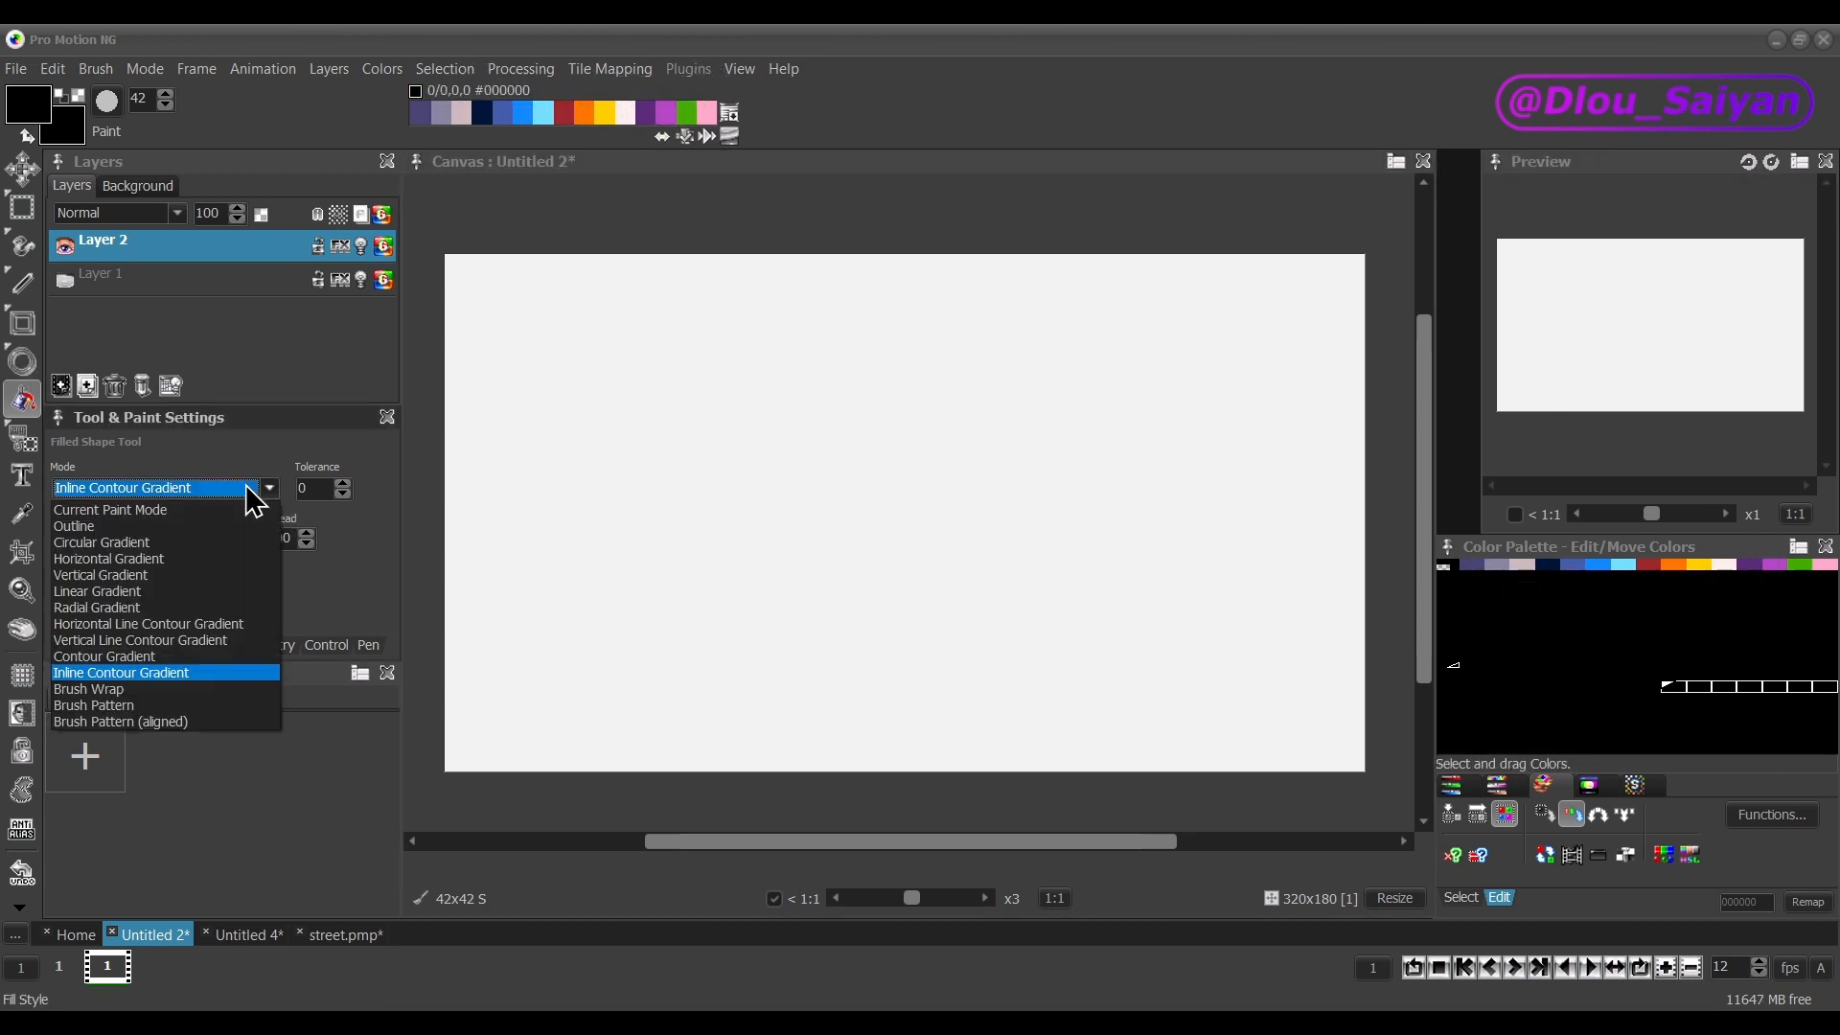
click(151, 624)
click(780, 518)
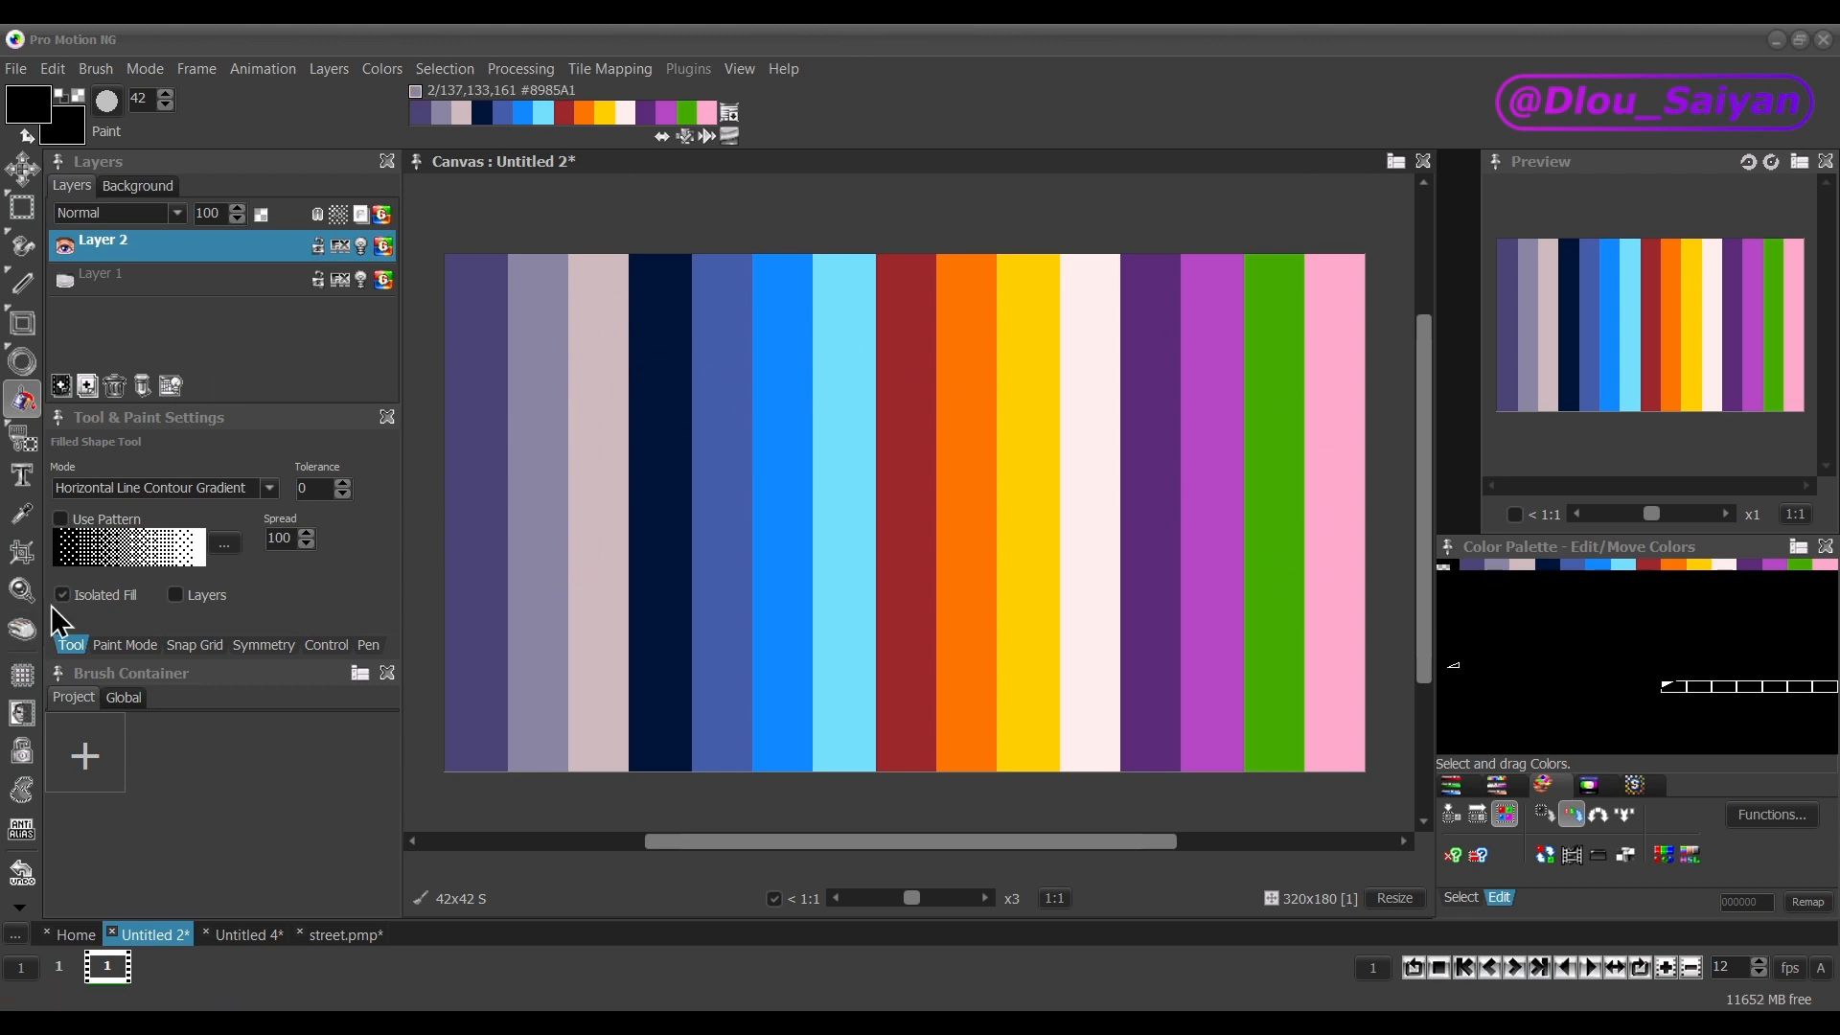
Enable the fill pattern and browse the dither patterns, keeping ordered dither (Bayer 4x4).
click(60, 520)
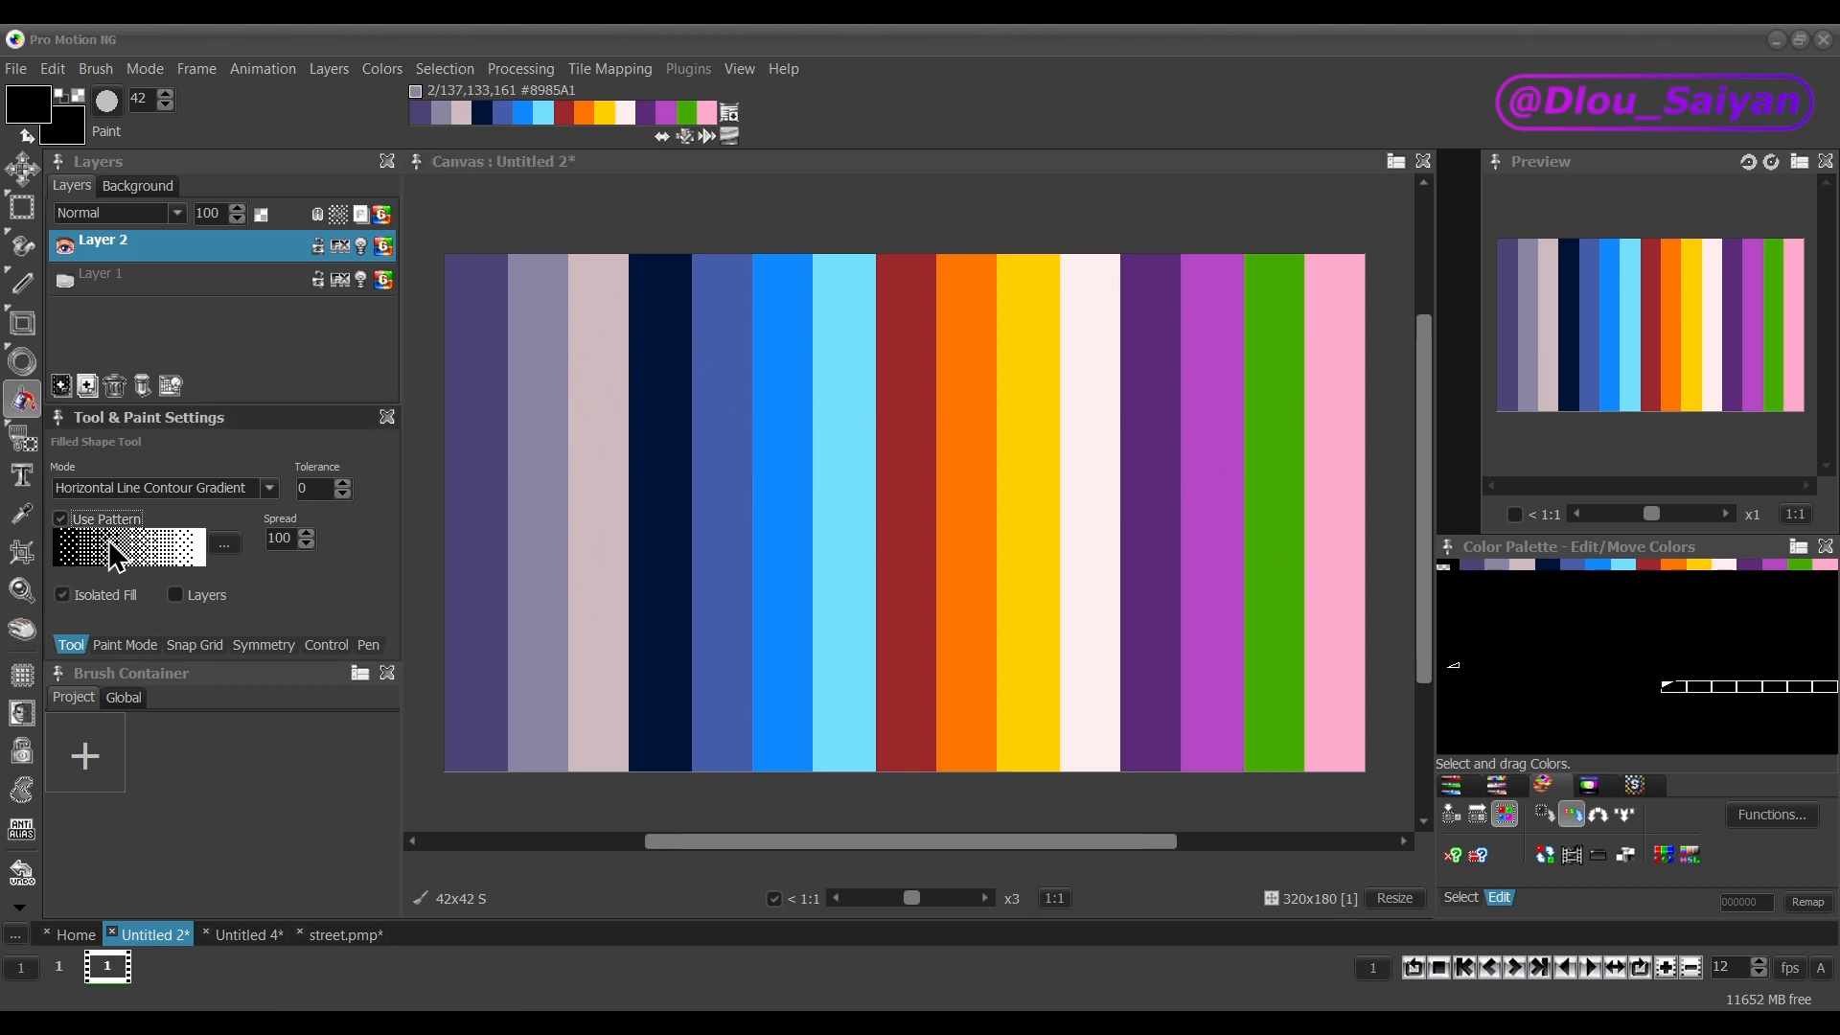
click(225, 542)
scroll(872, 602, down, 1)
scroll(872, 584, down, 2)
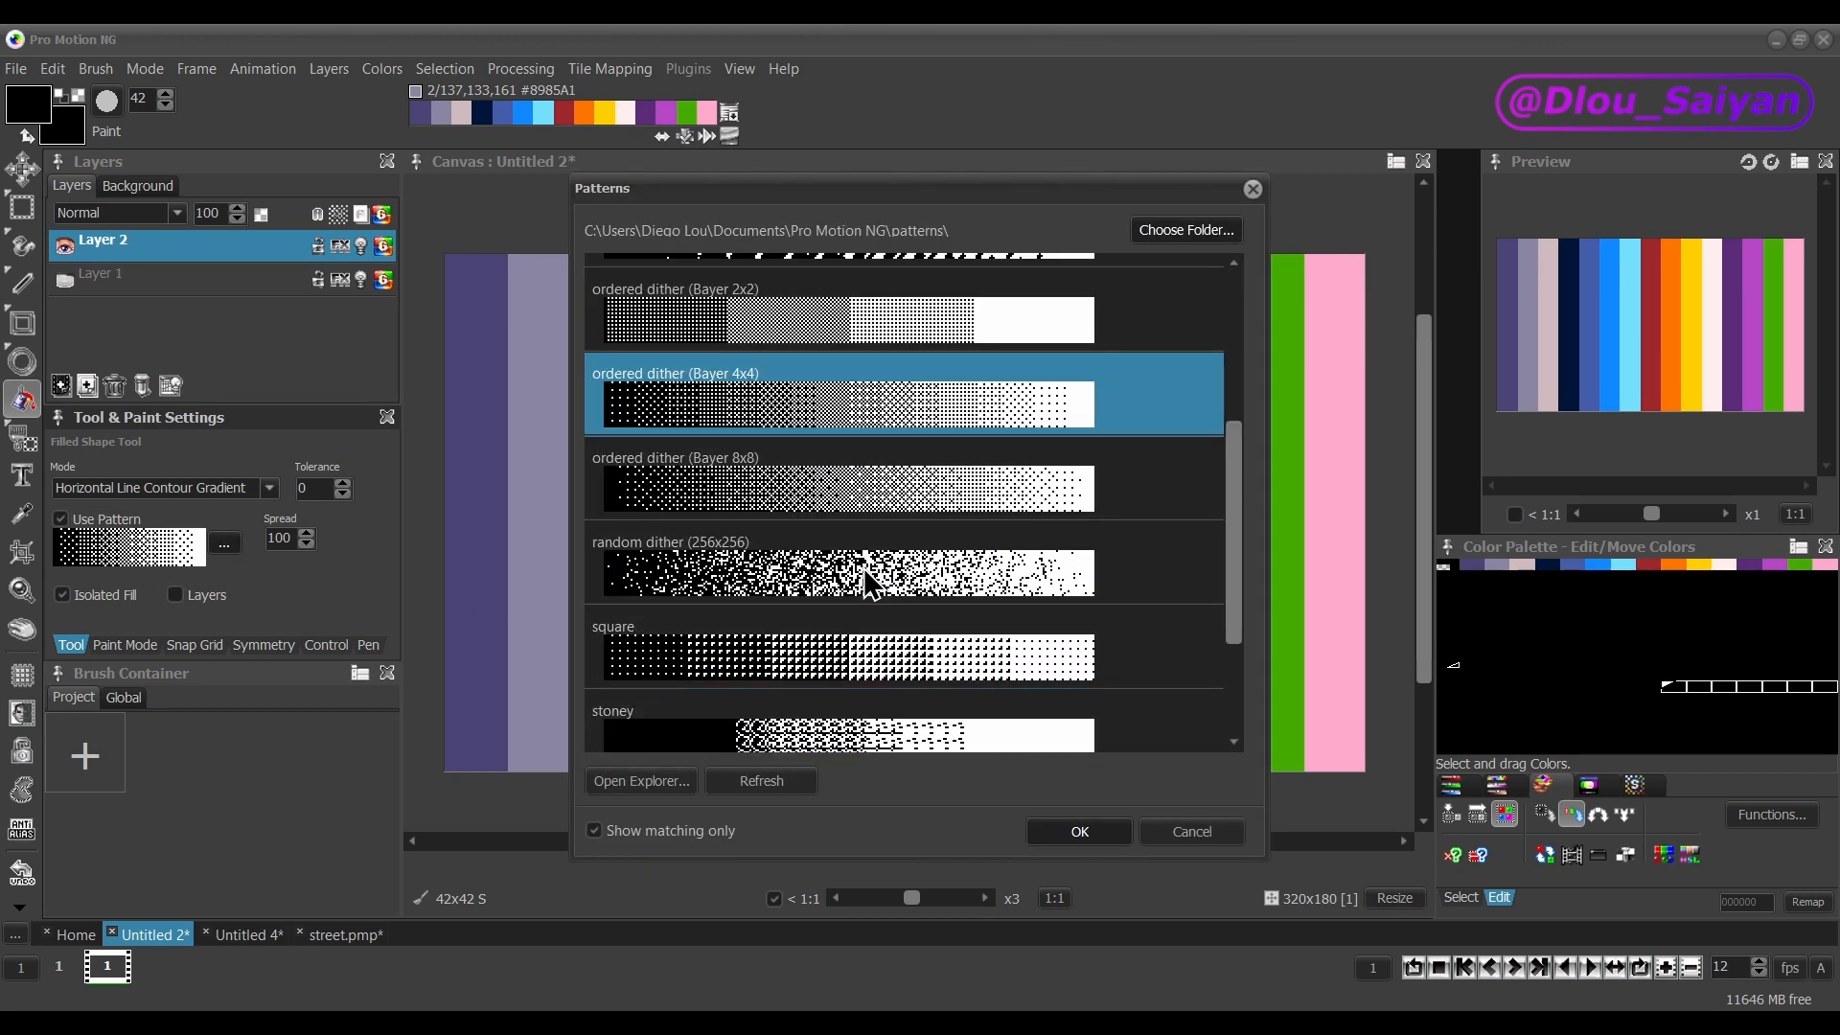
scroll(911, 642, up, 2)
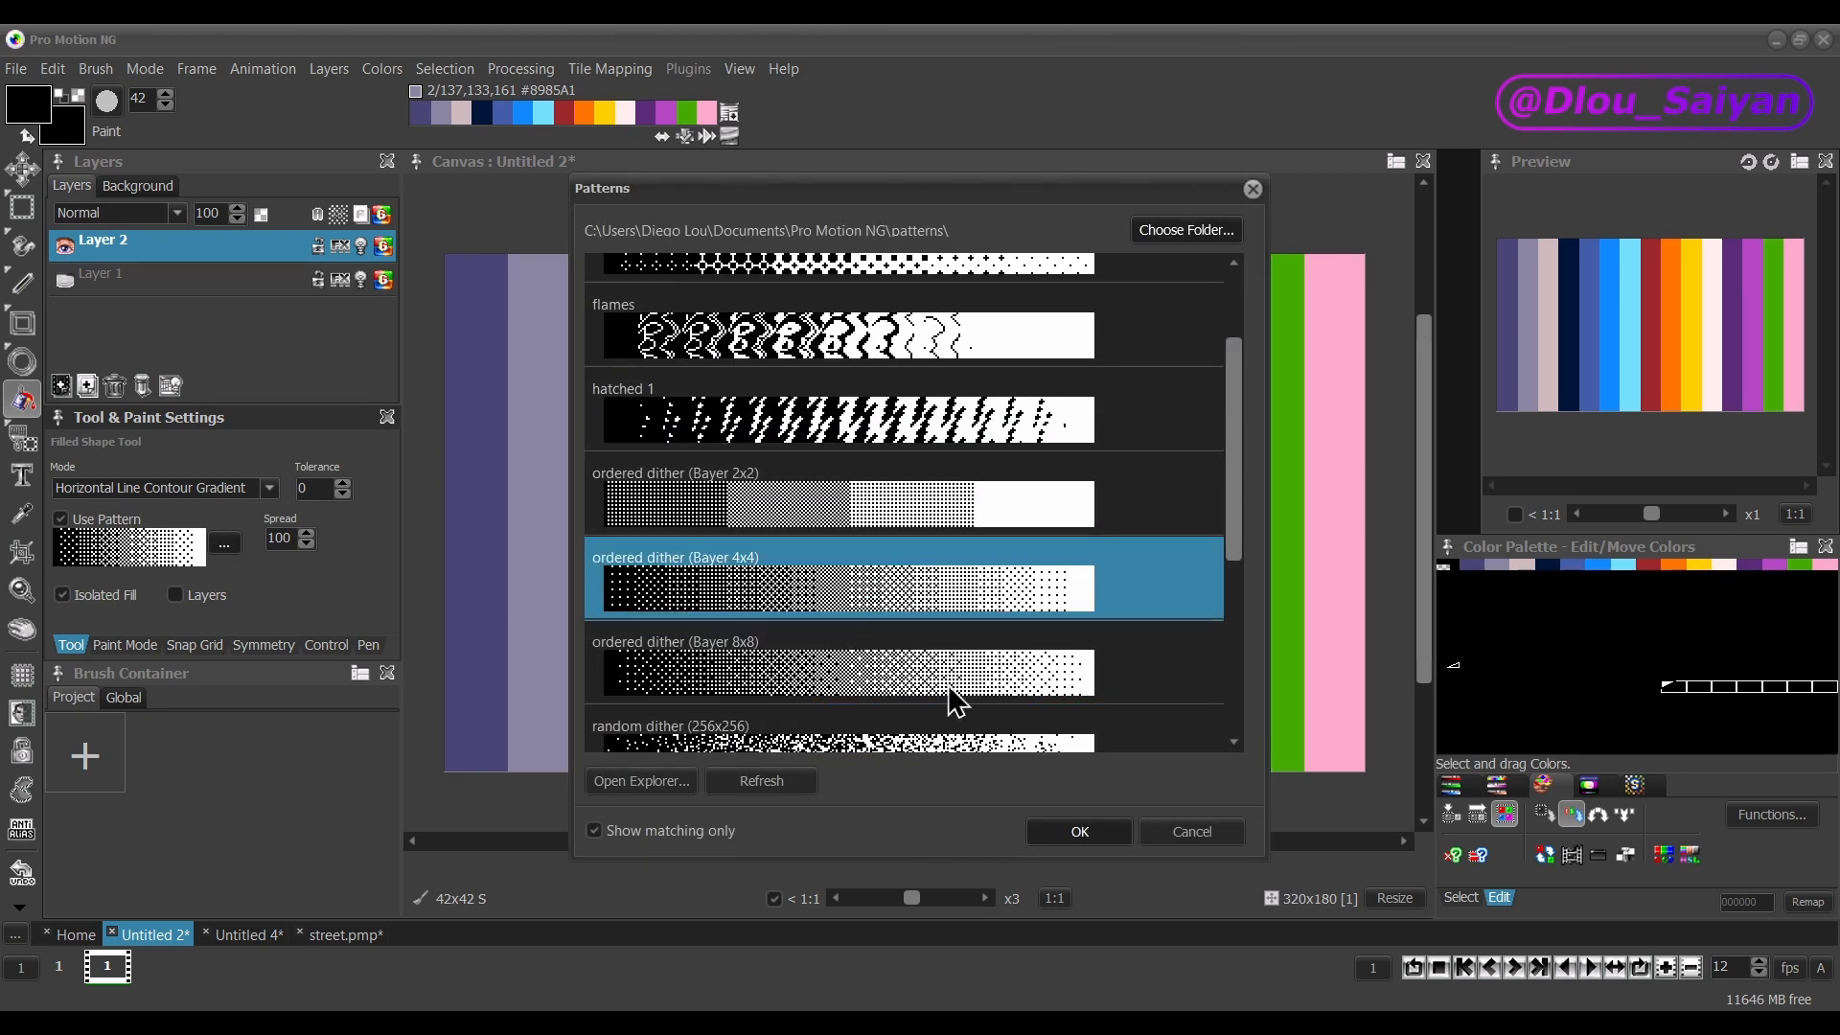
click(1100, 835)
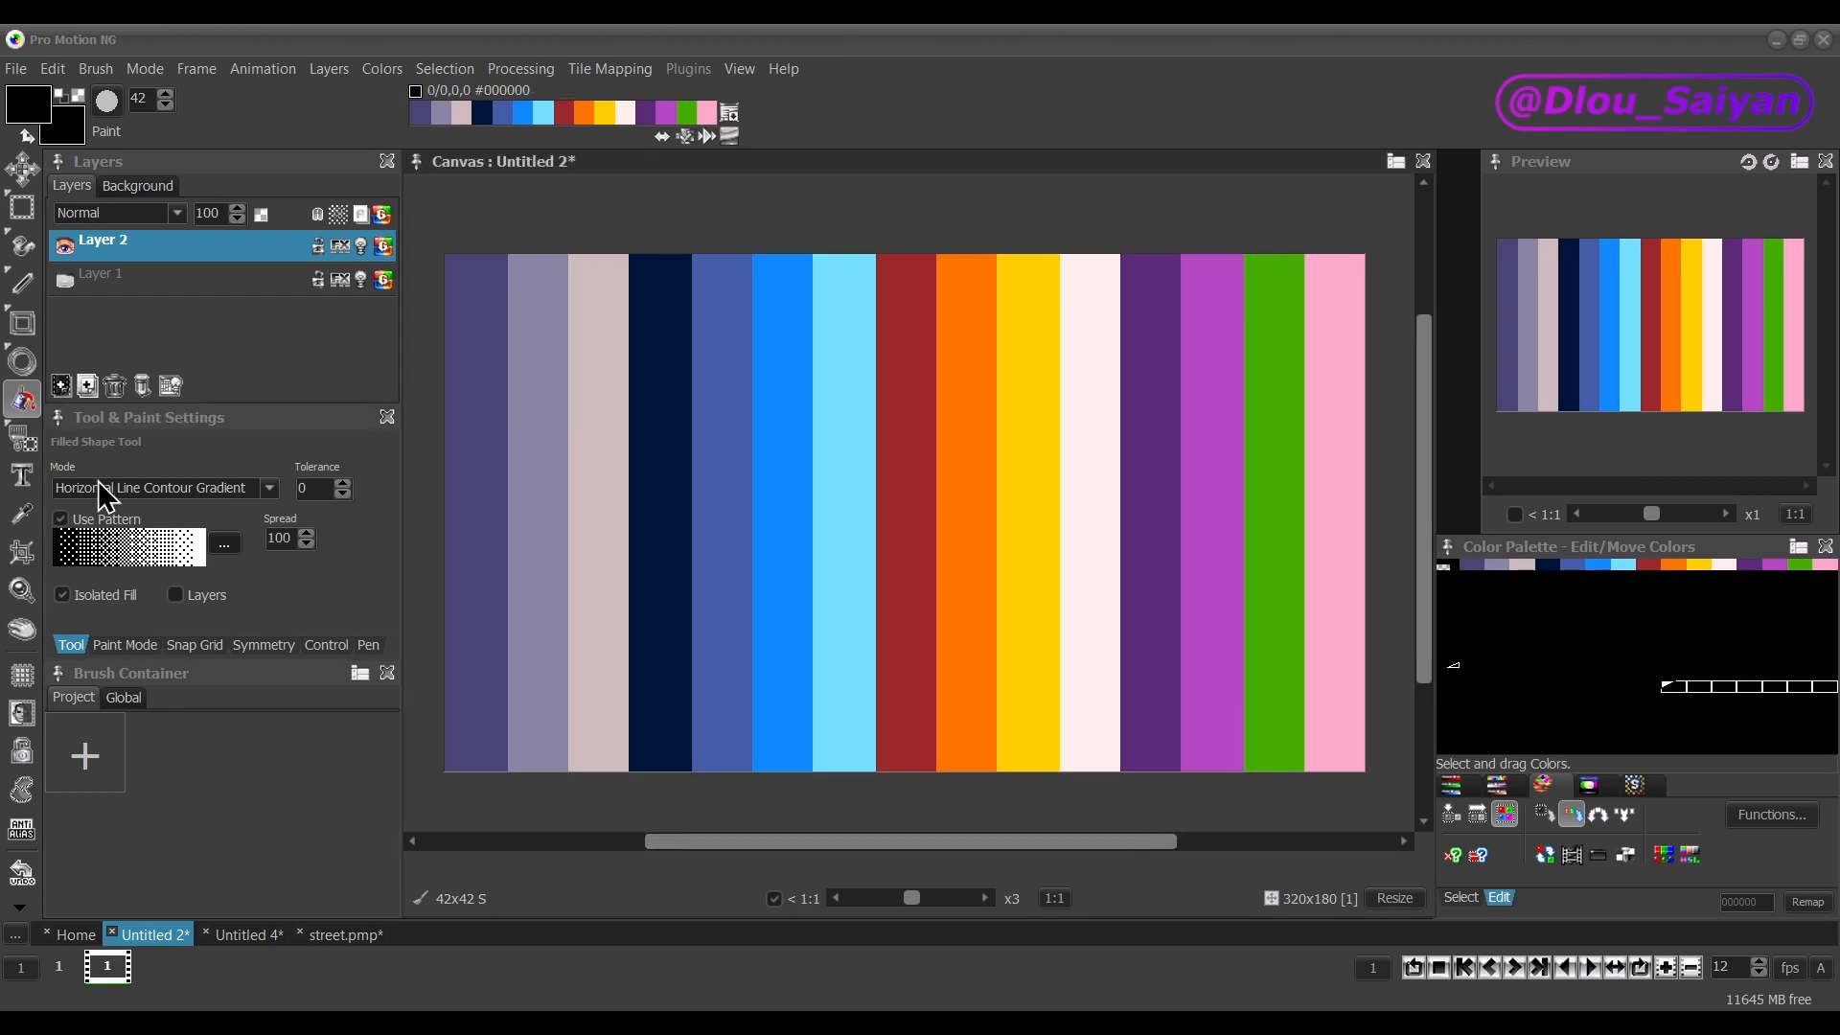
Add Layer 3, hide Layer 2, and fill the new layer with the dithered Horizontal Line Contour Gradient.
click(62, 387)
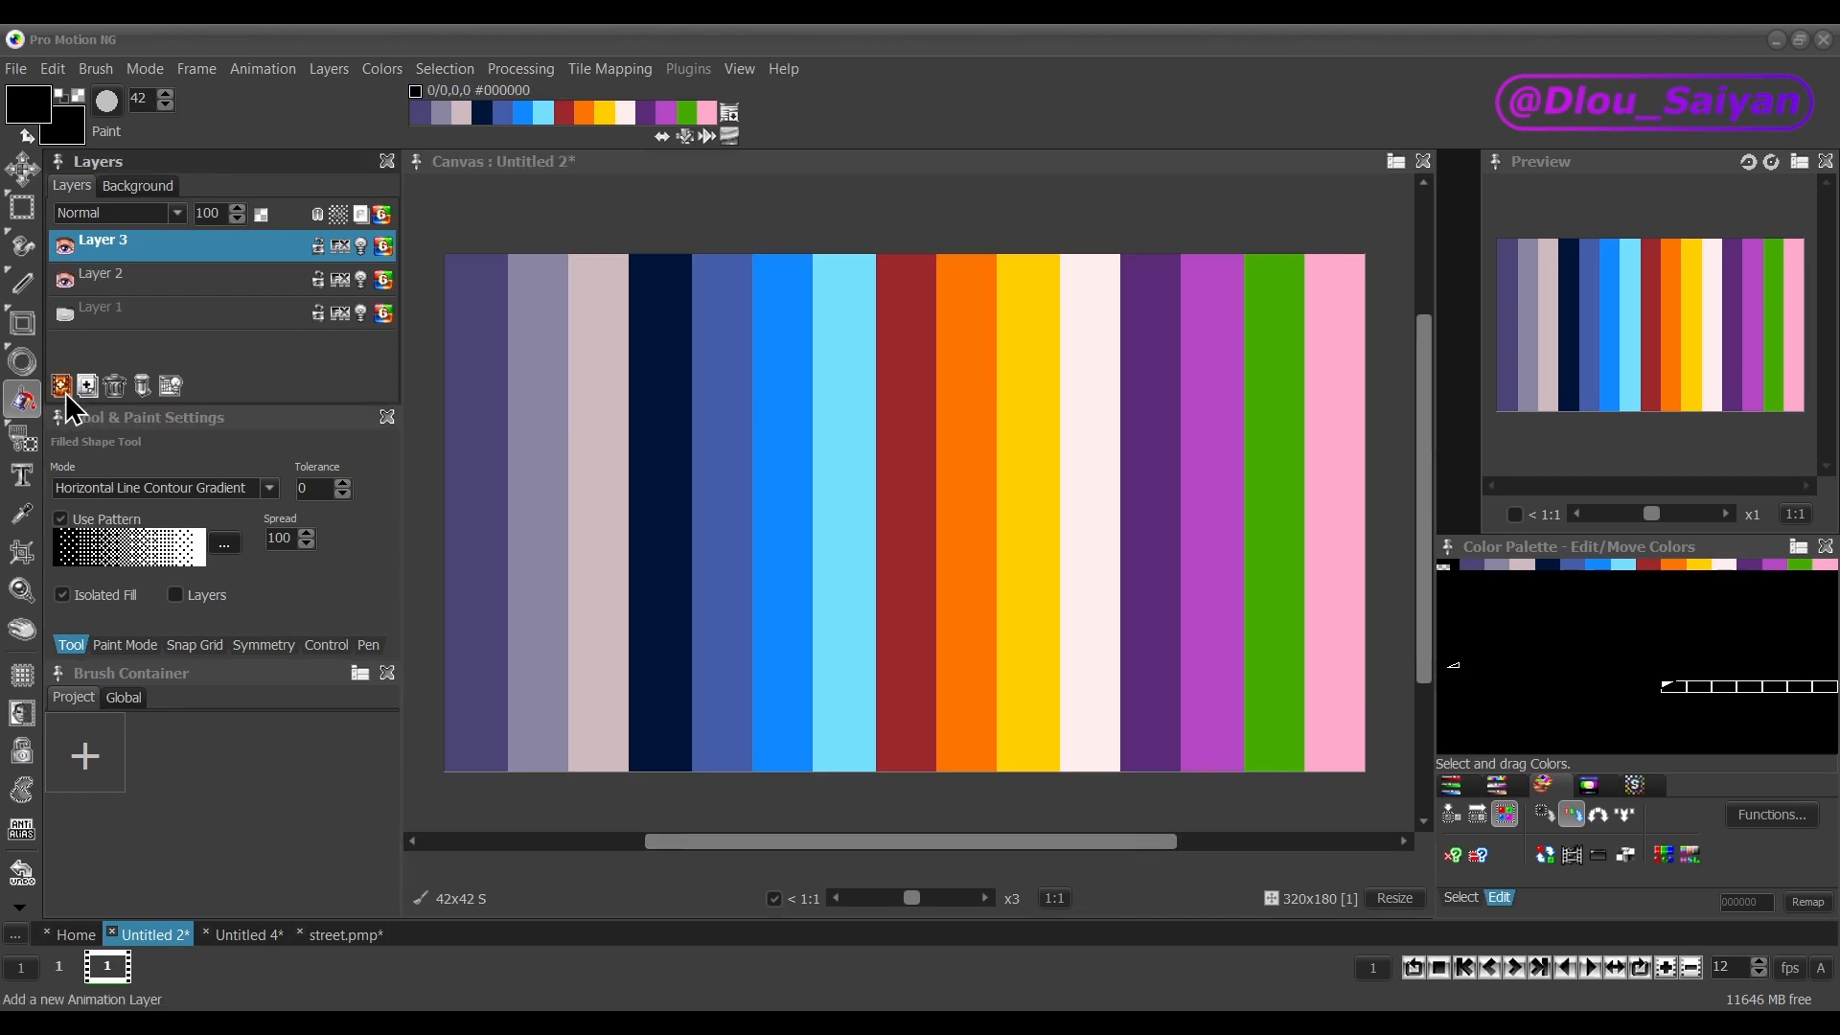
click(84, 272)
click(64, 280)
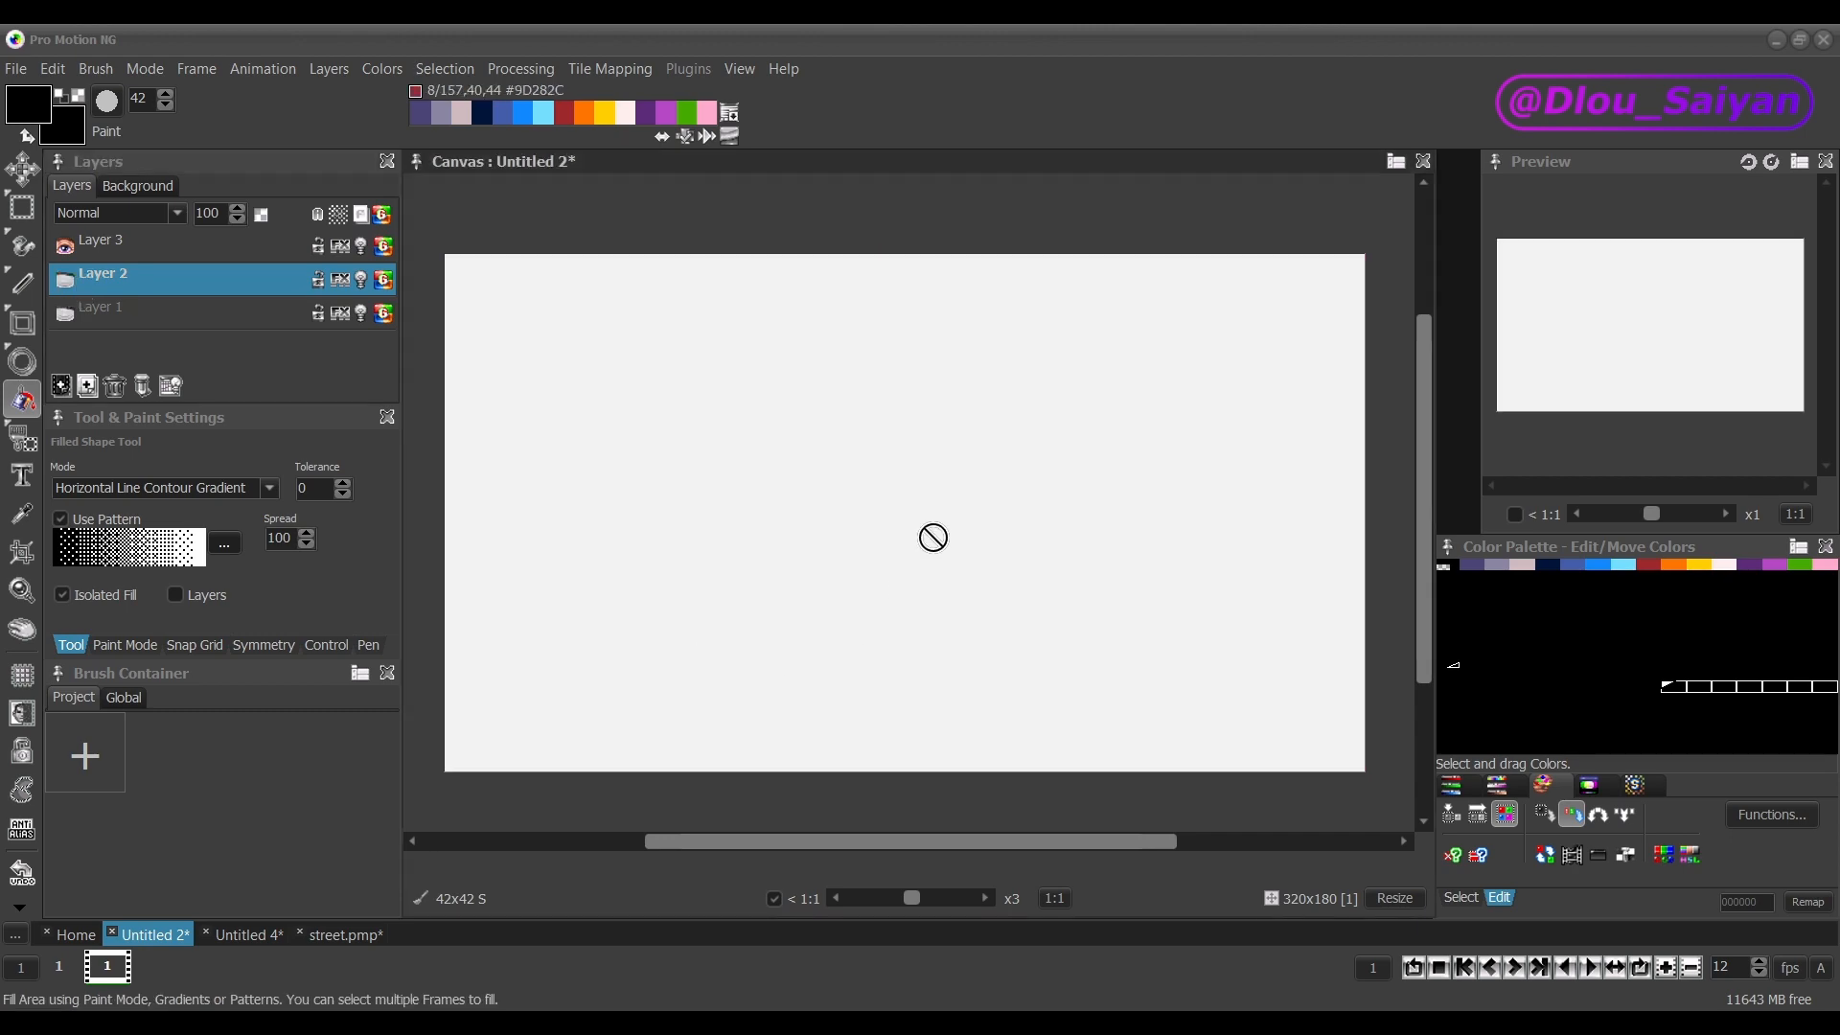
click(239, 248)
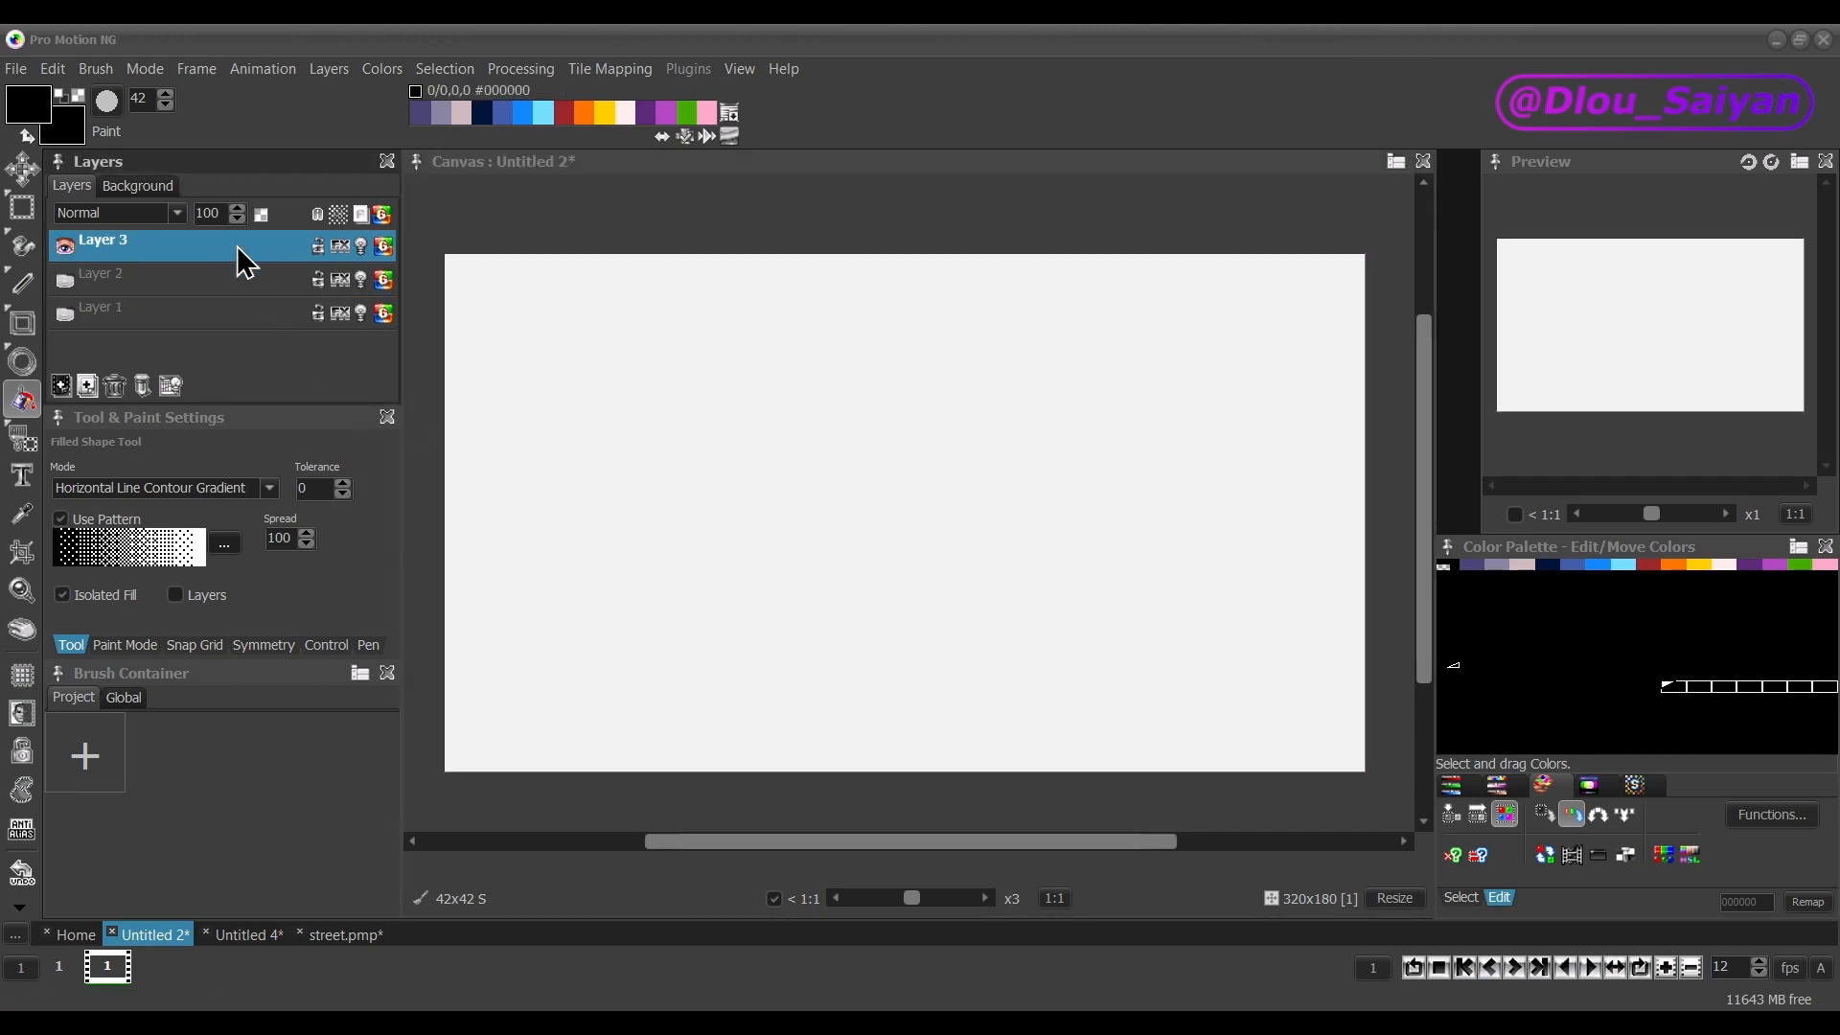
click(860, 590)
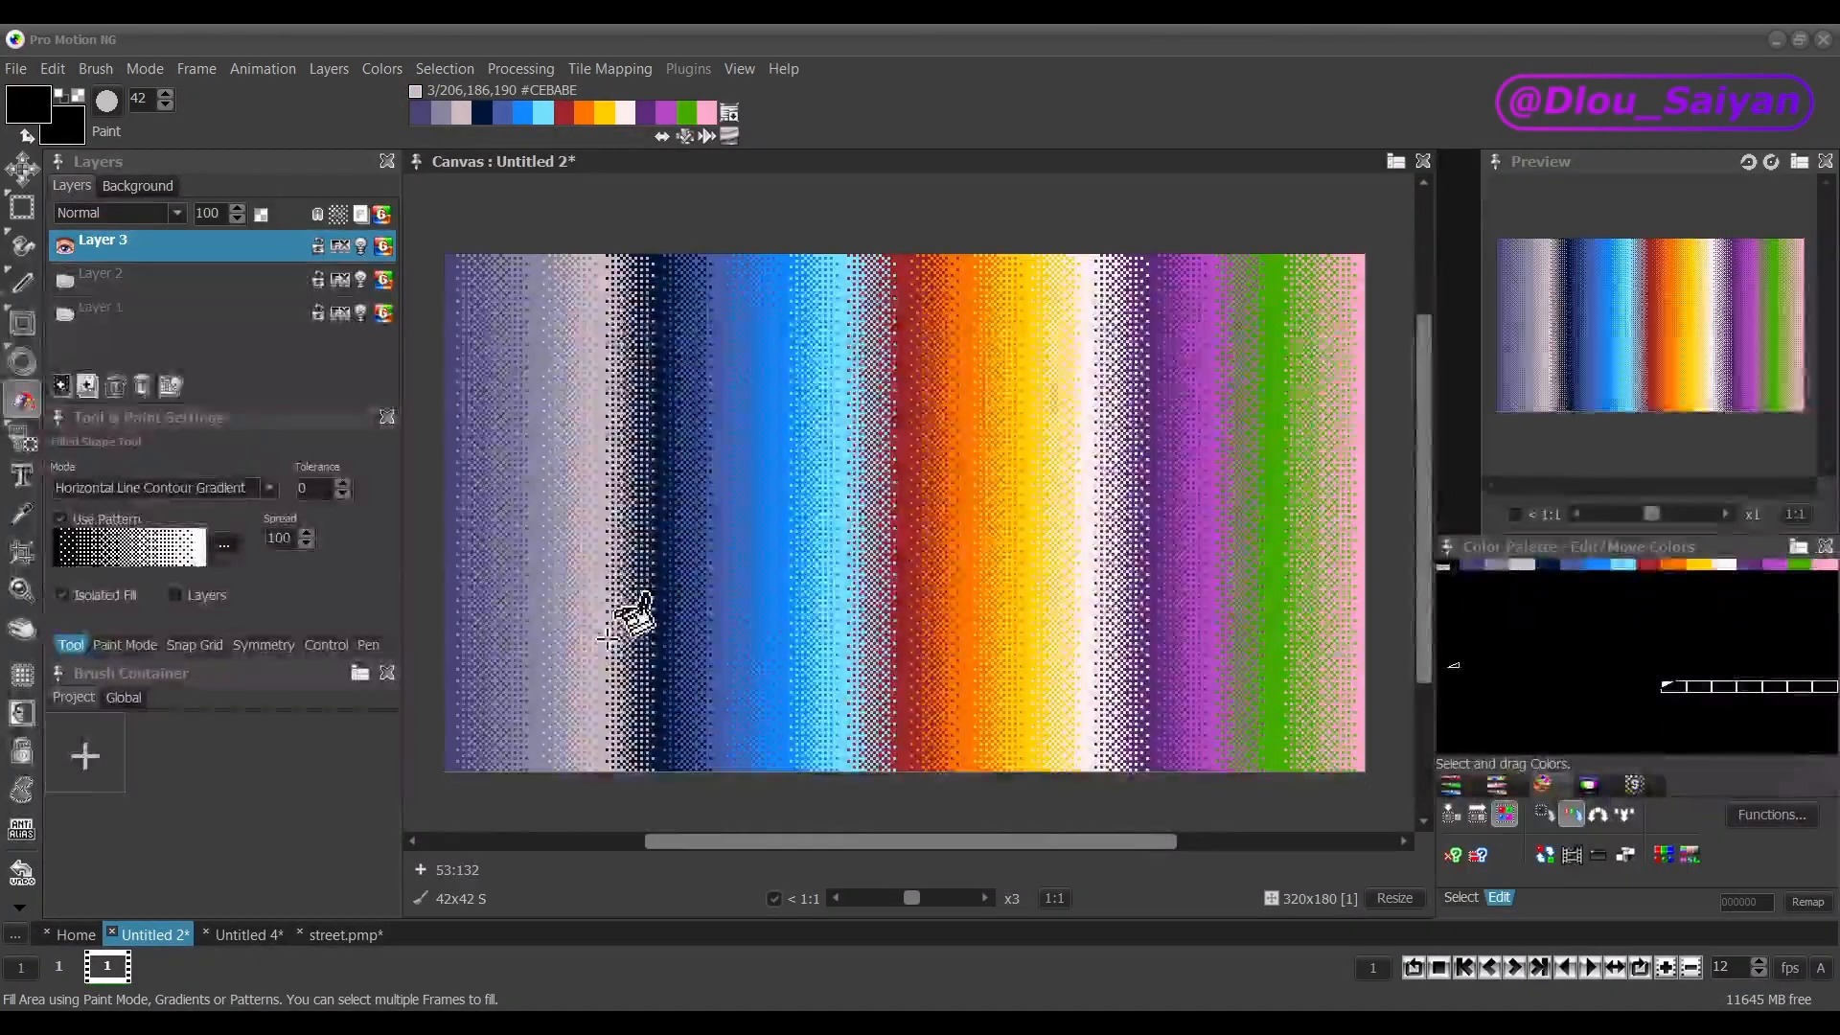
Compare the dithered gradient on Layer 3 with the plain gradient on Layer 2 by showing each layer alone.
scroll(645, 526, up, 4)
scroll(874, 534, down, 3)
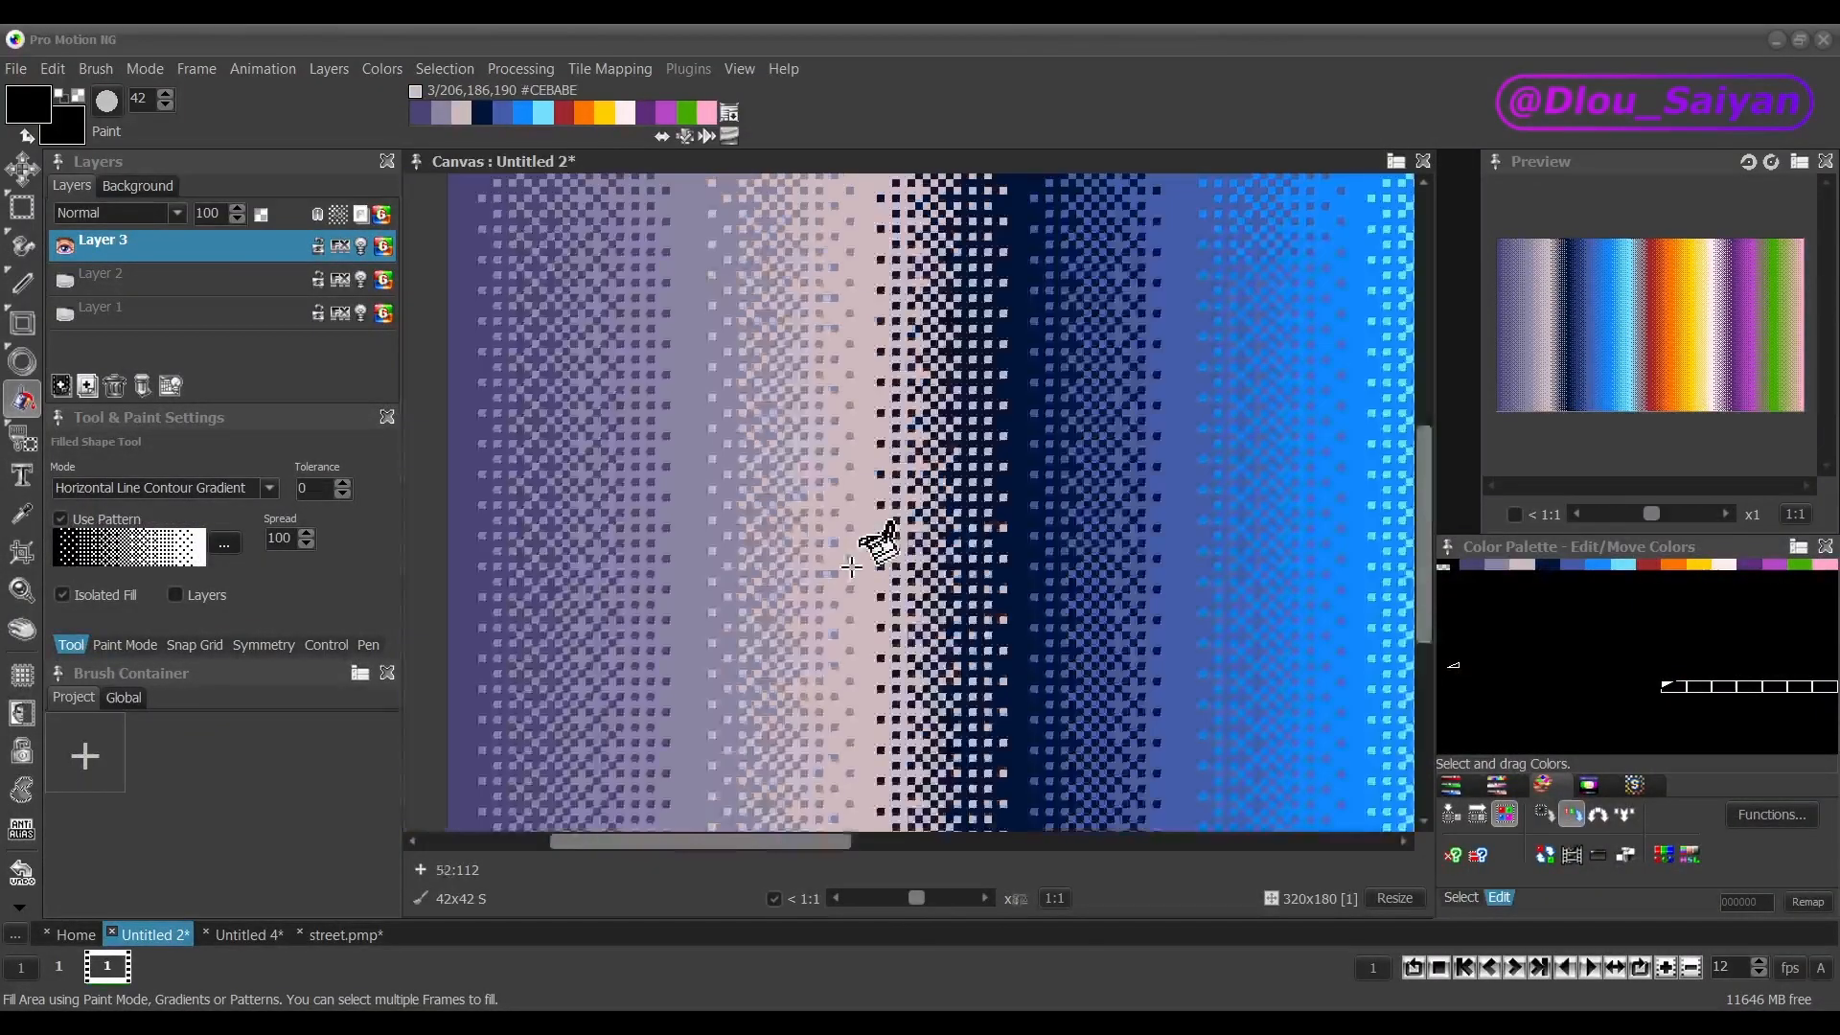
drag(801, 841, 903, 840)
click(65, 246)
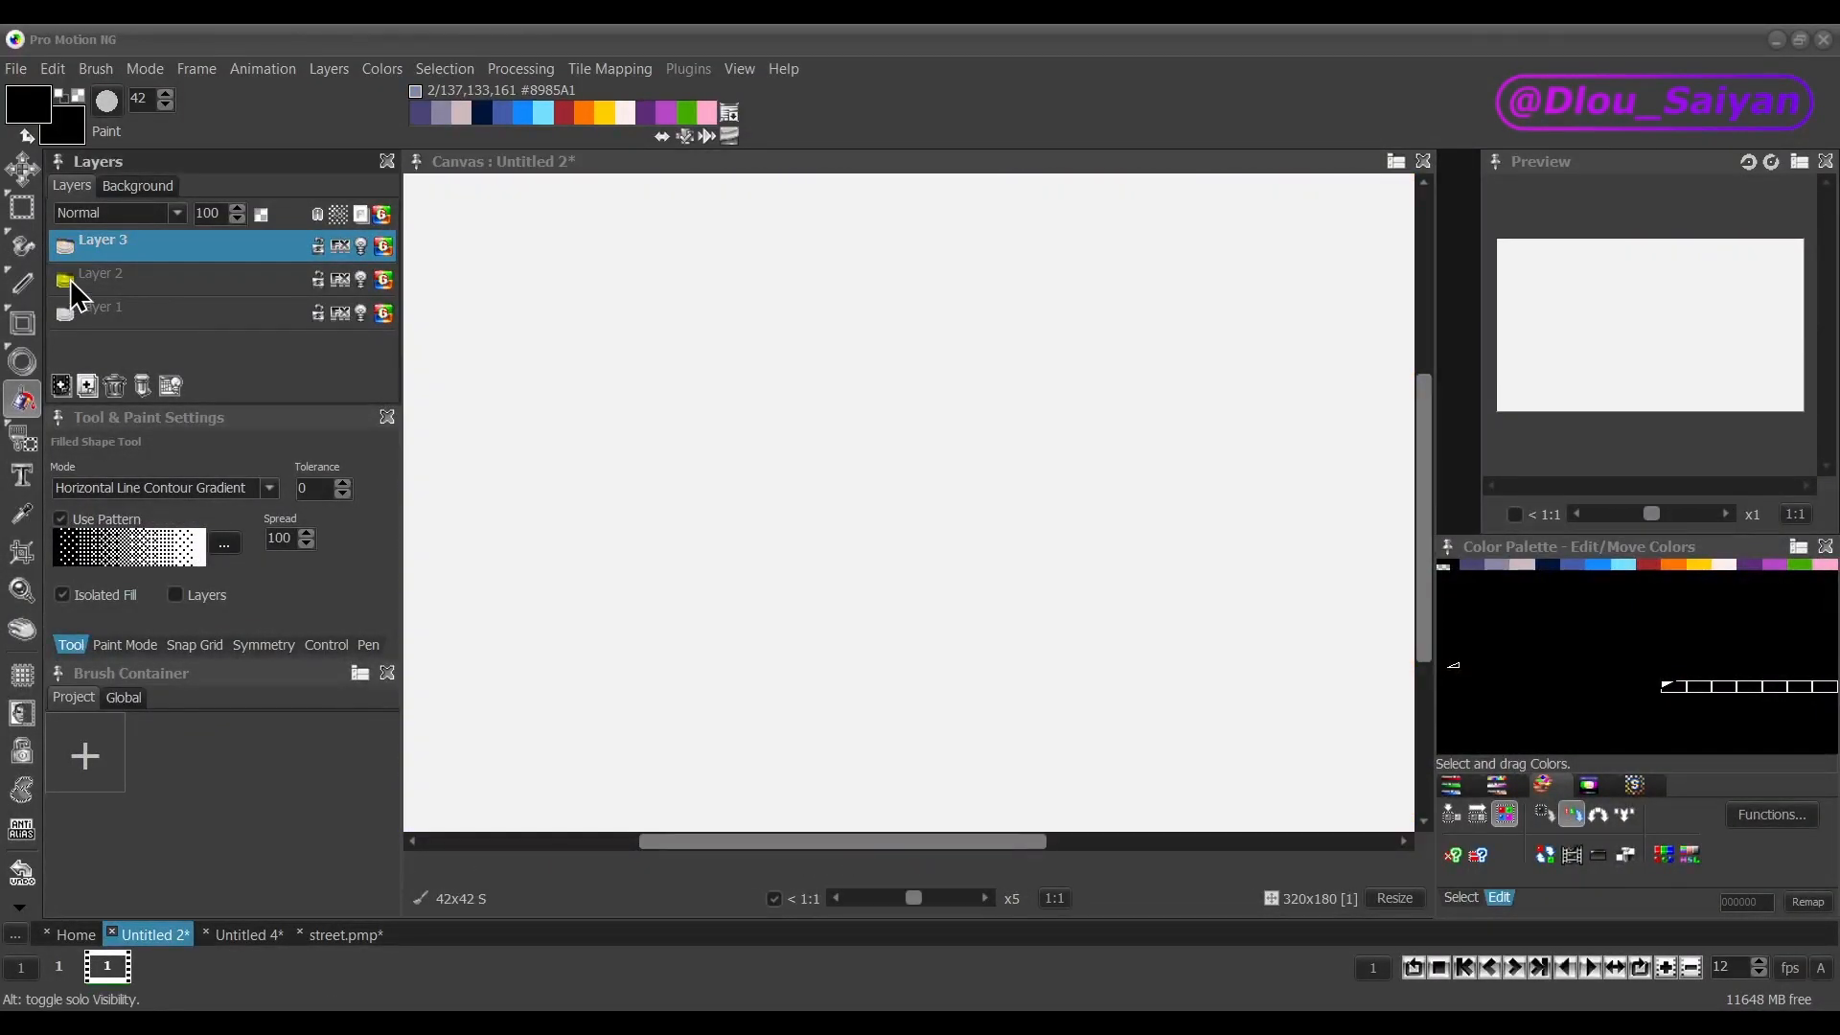
click(64, 280)
scroll(1006, 519, down, 2)
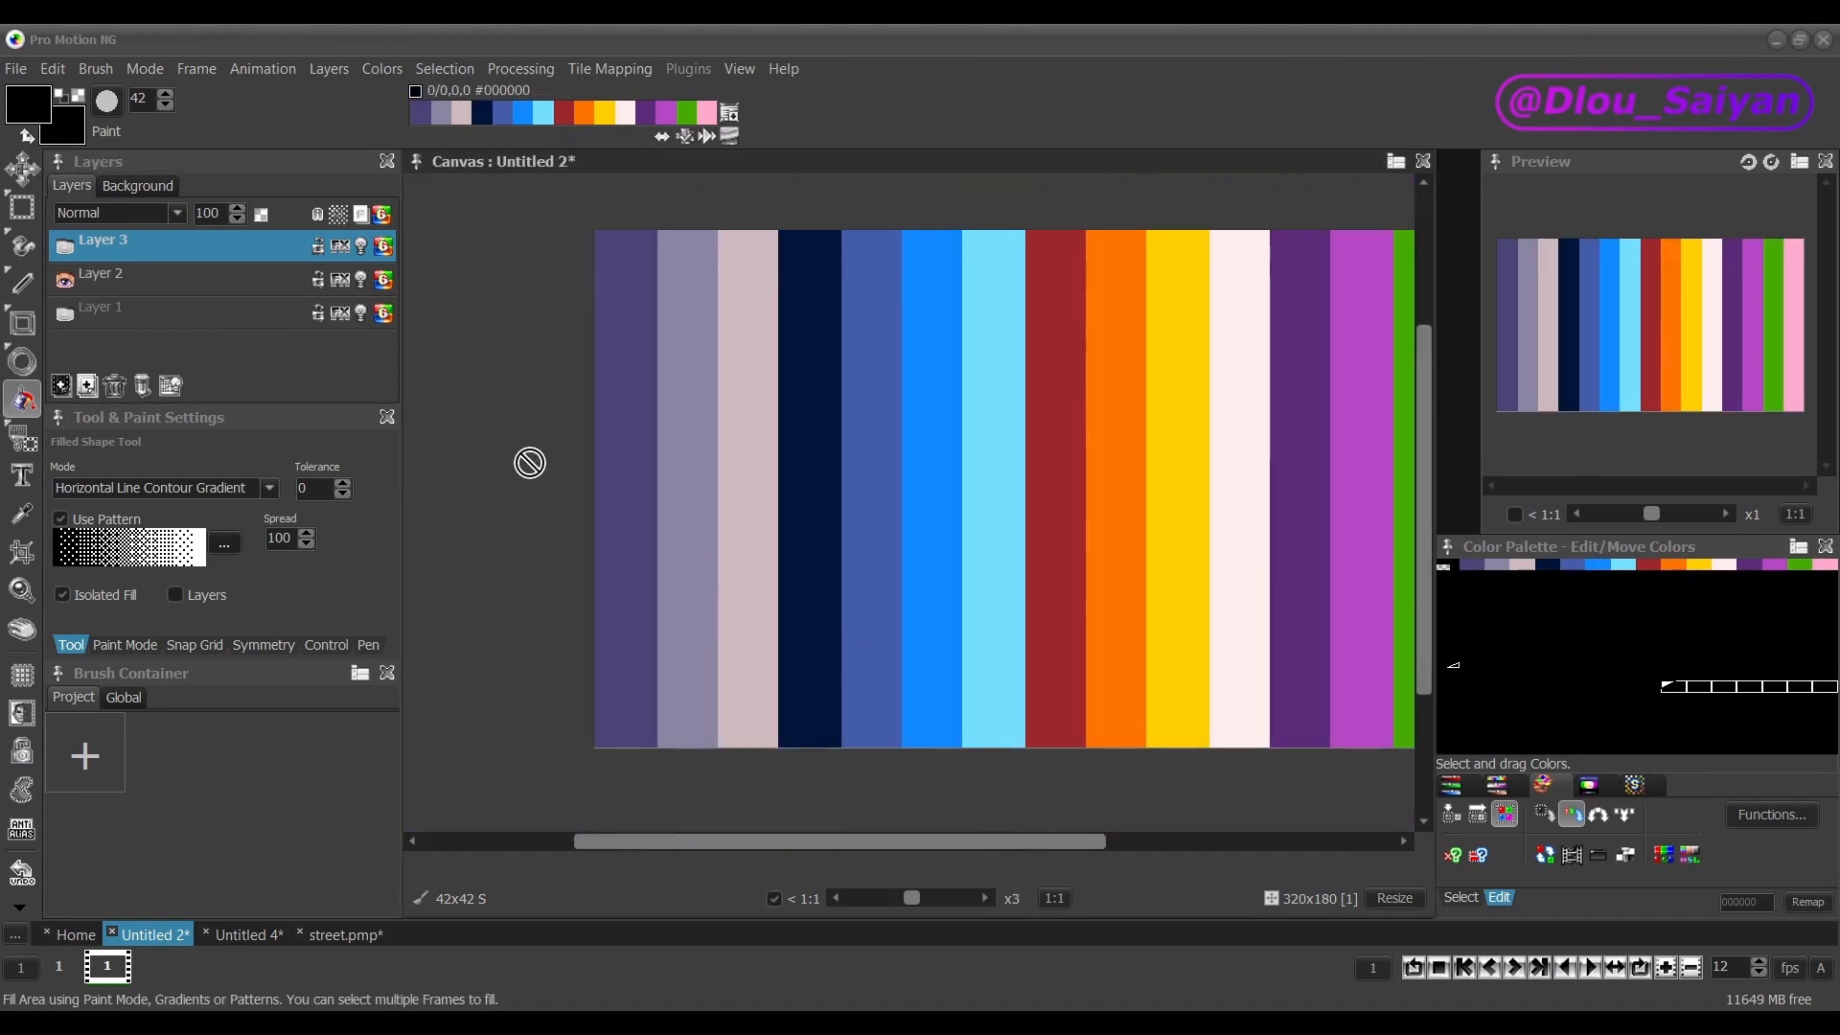
click(64, 280)
click(64, 246)
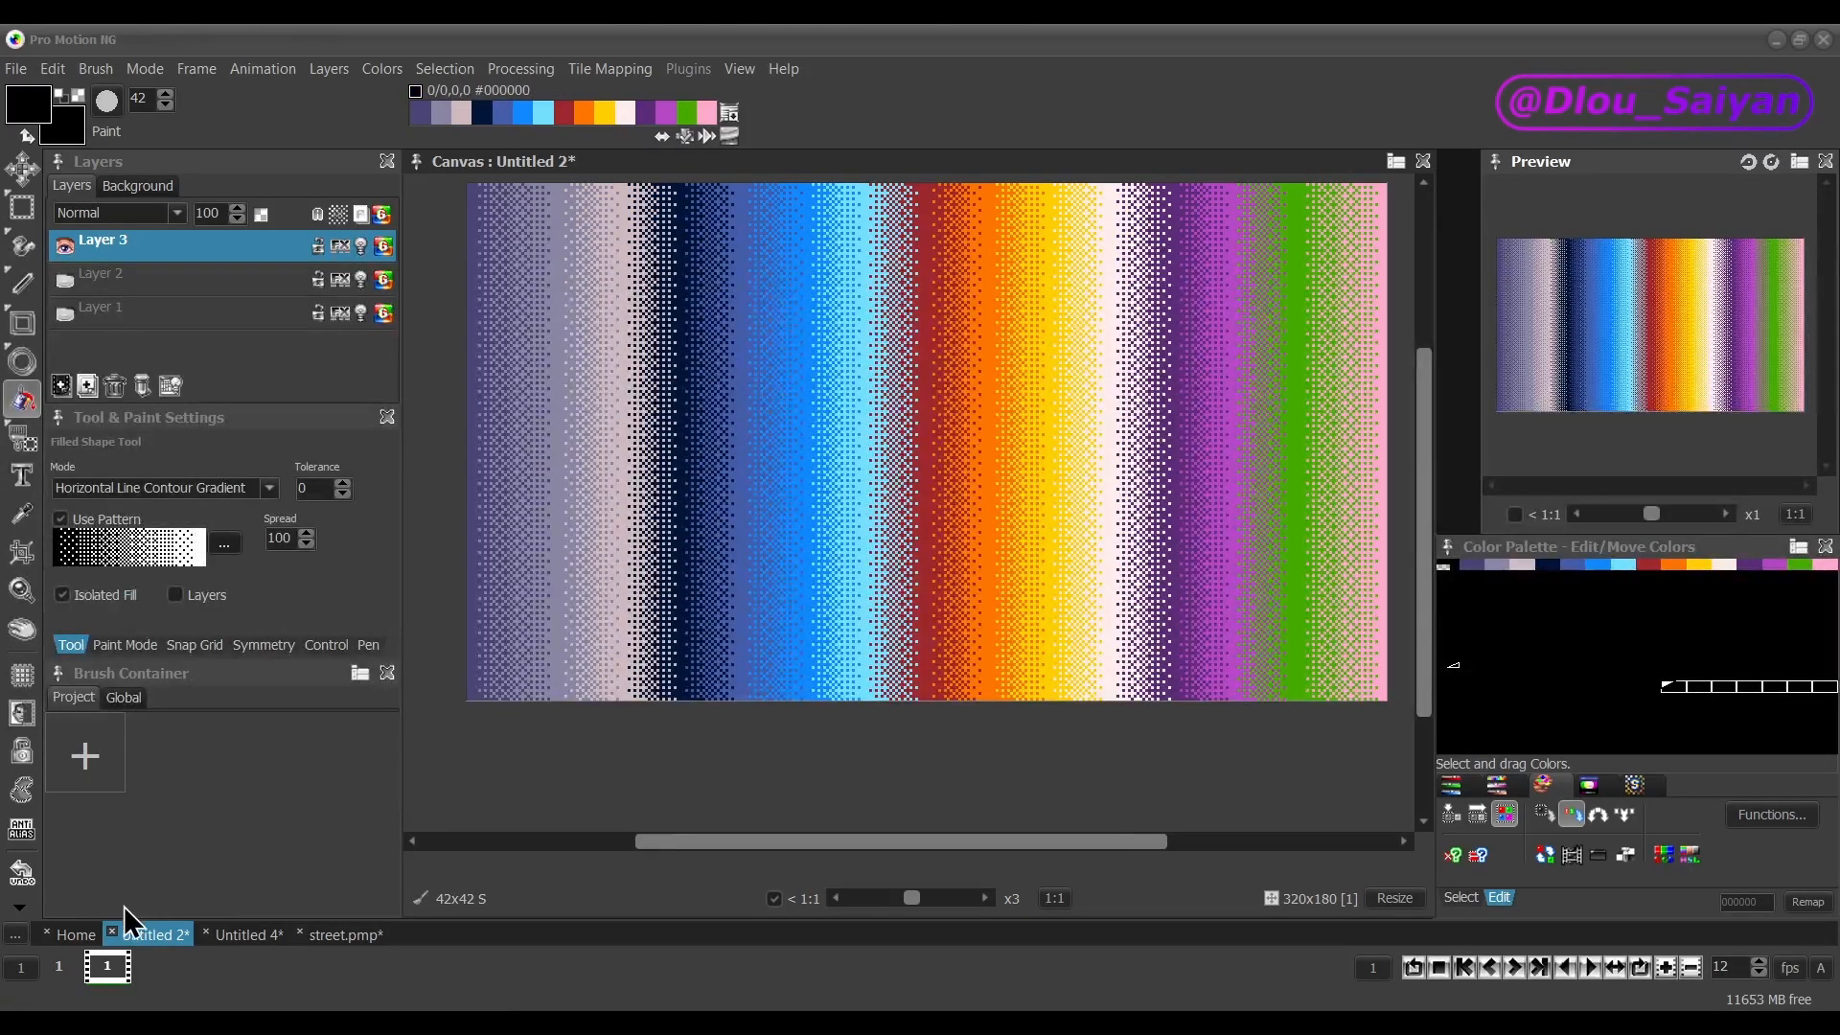
Open the blue sky mountains.pmp project and hide its 16:9 and 1:1 frame layers.
click(63, 939)
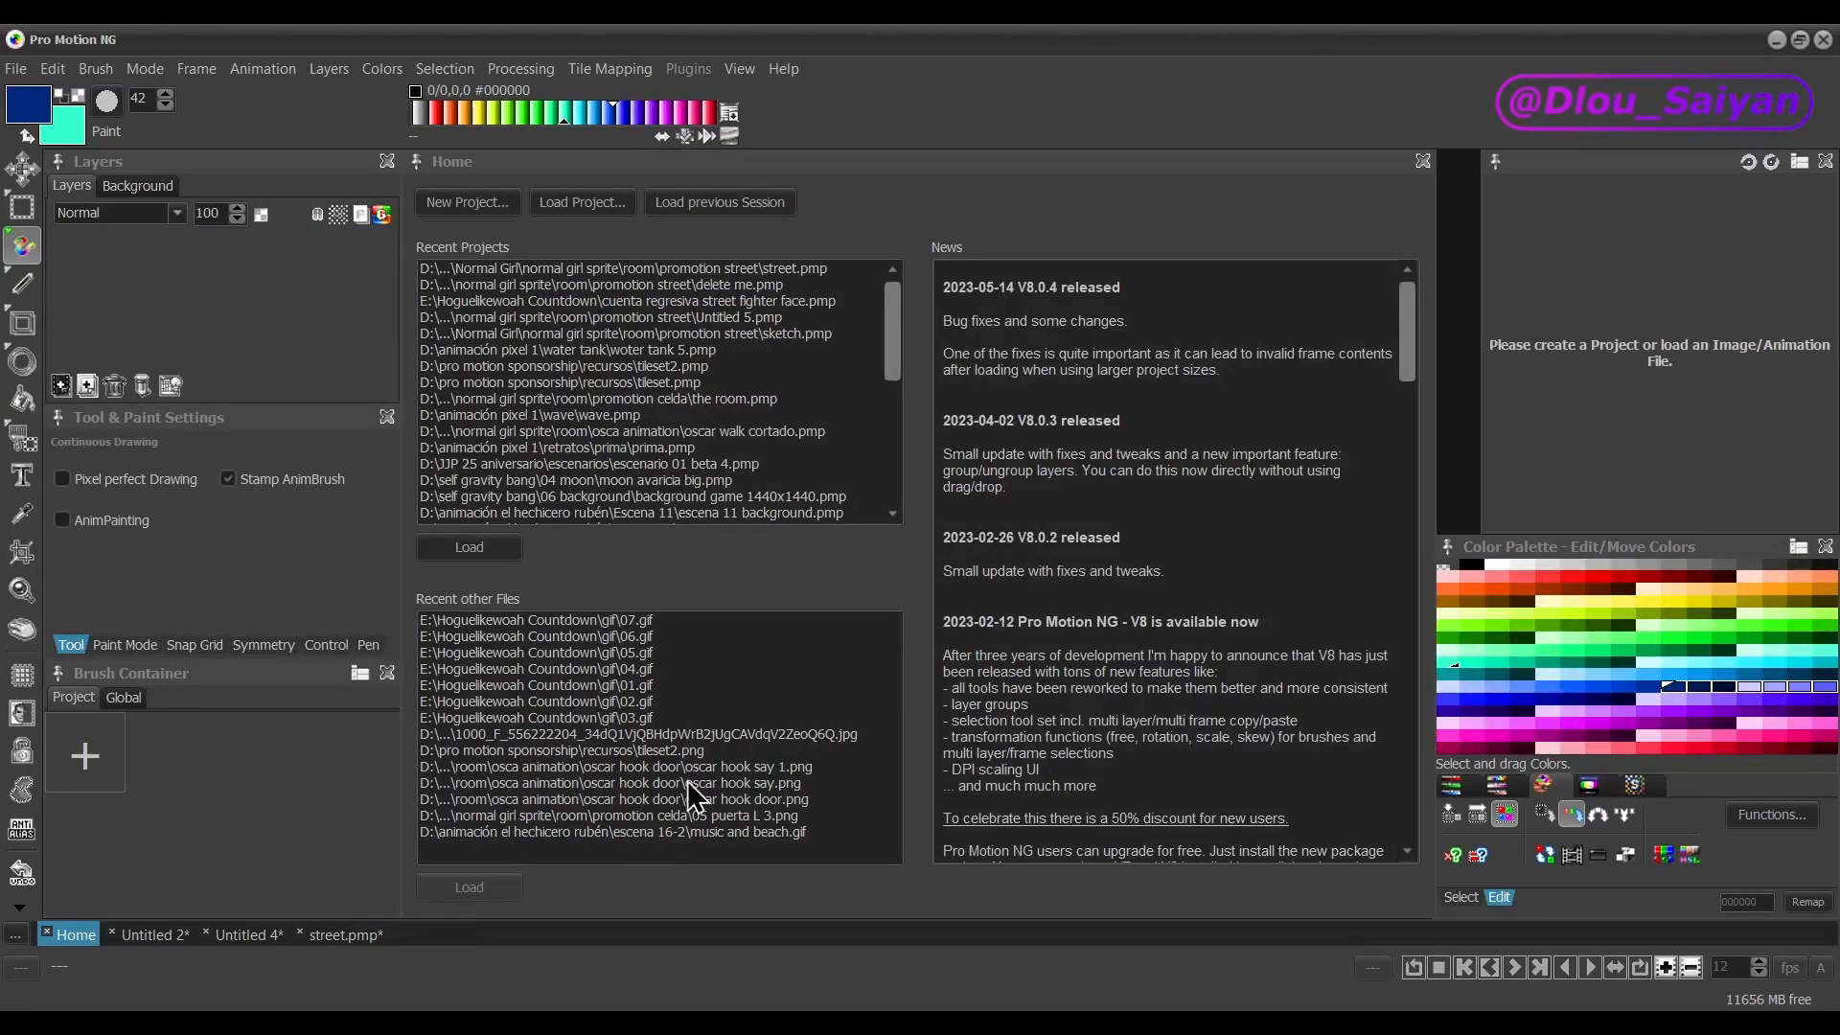
drag(1427, 462, 1429, 495)
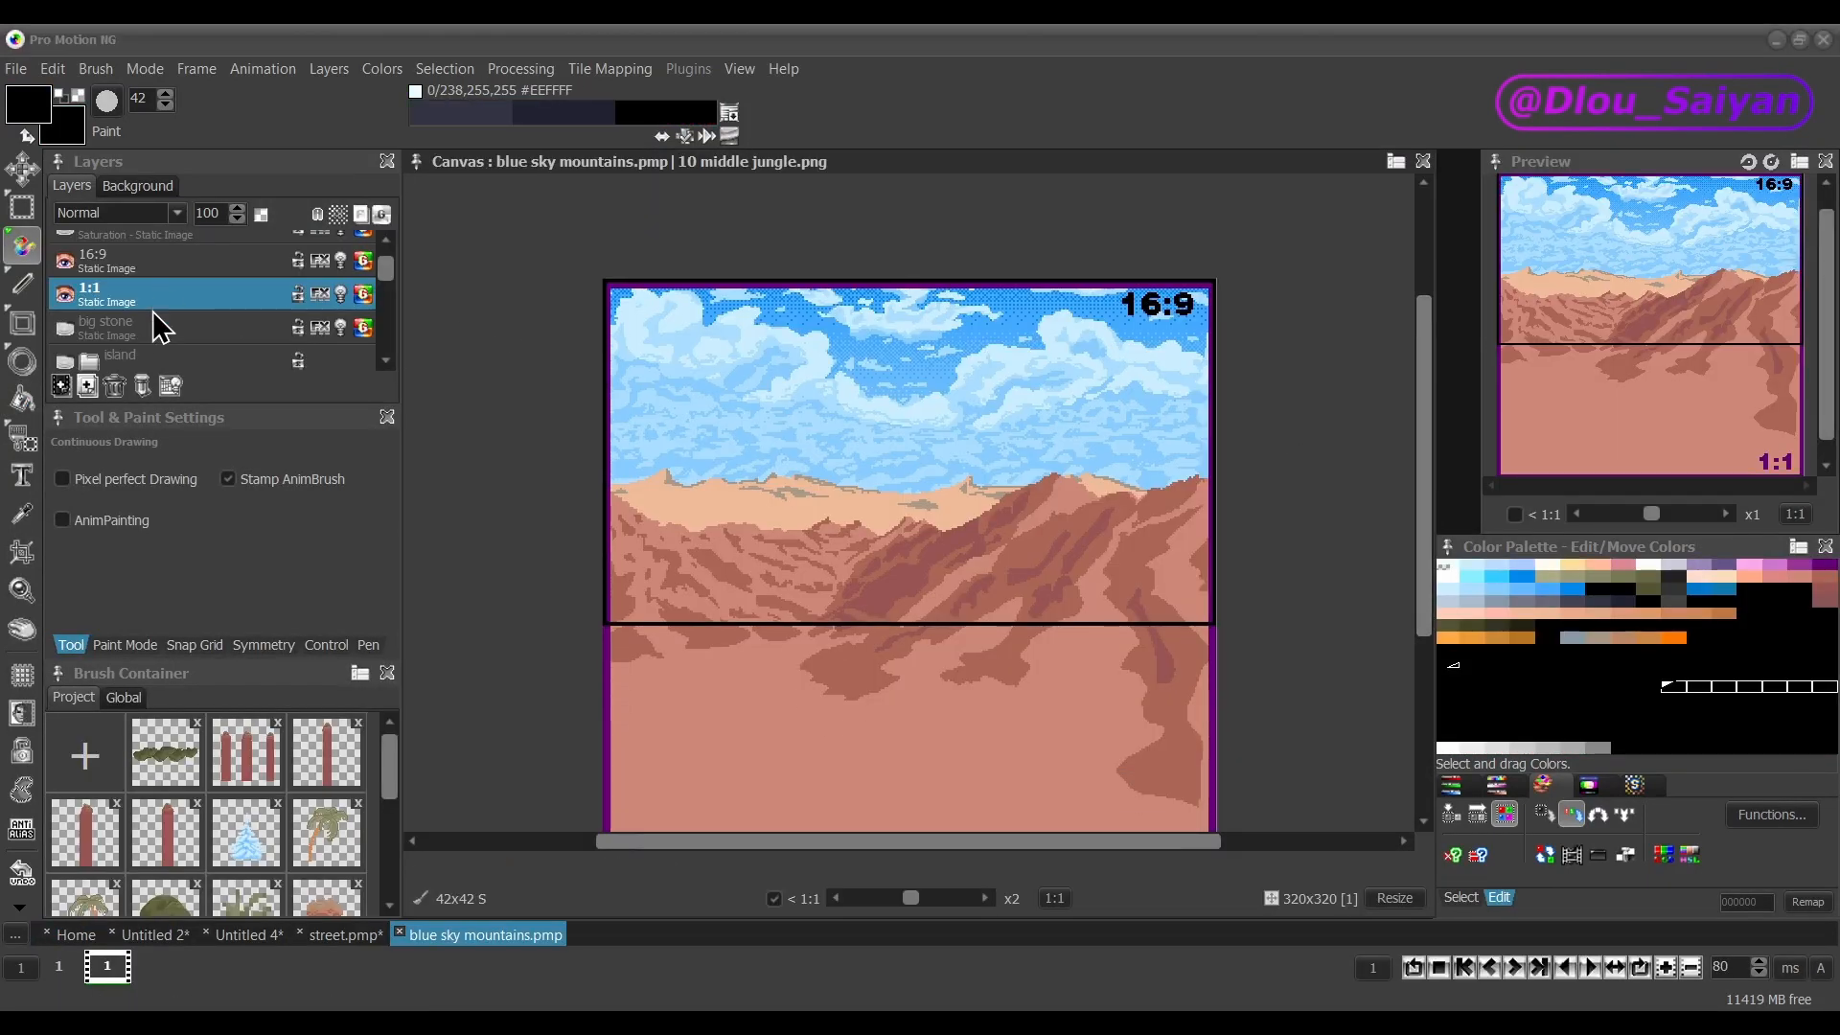
scroll(151, 322, down, 1)
scroll(142, 340, down, 1)
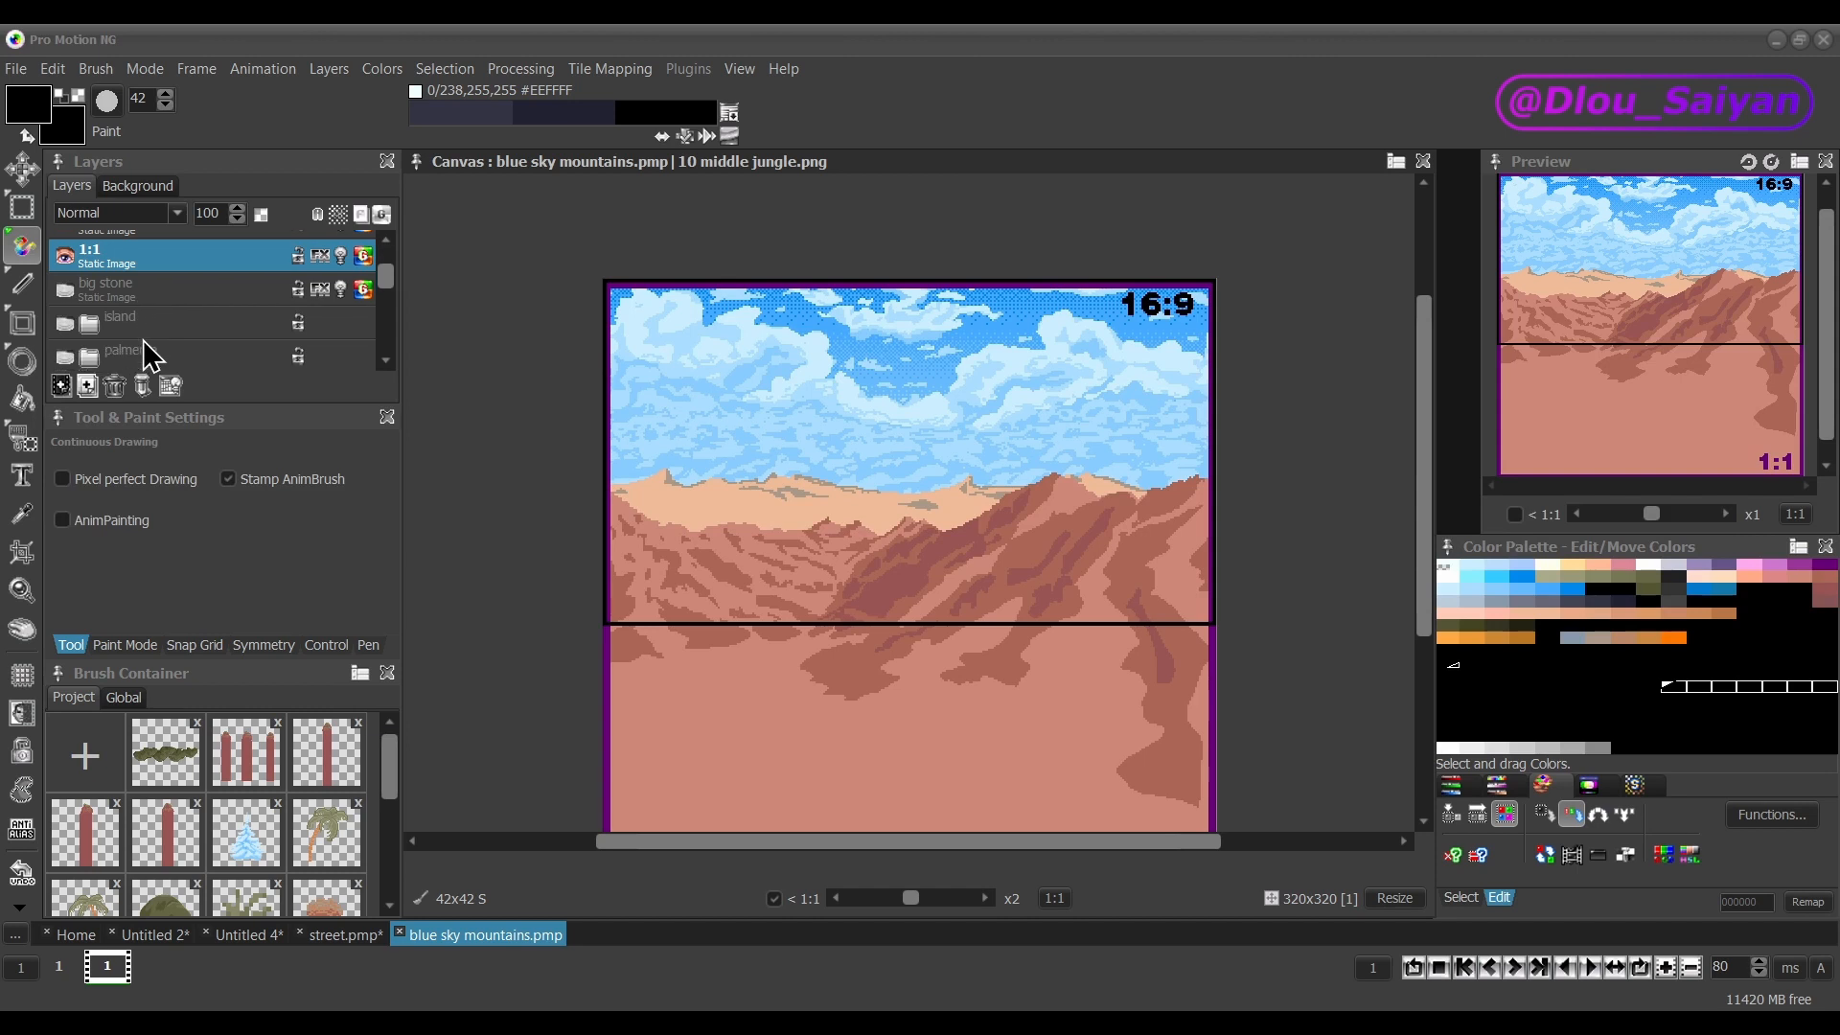
scroll(82, 304, up, 3)
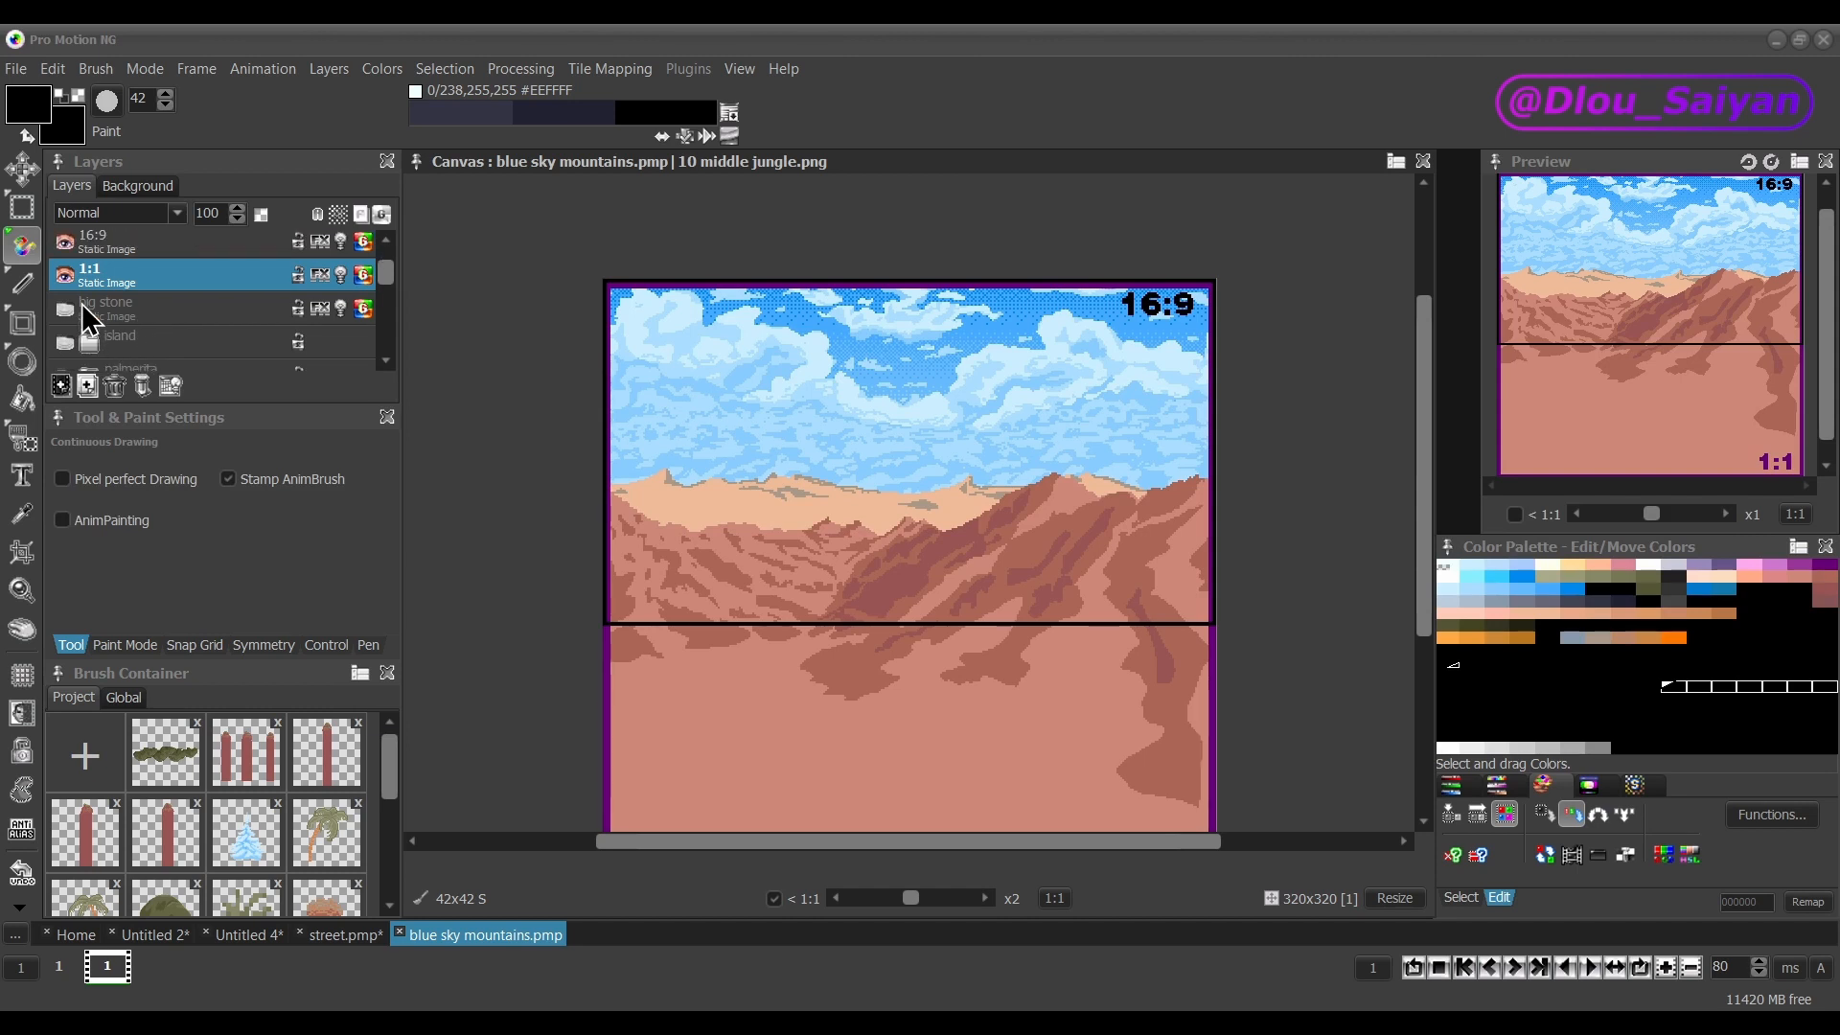
click(65, 282)
click(65, 312)
Temporarily hide the cloudy layer inside the cloudy group to examine the dithered blue sky gradient behind the clouds.
scroll(84, 325, down, 5)
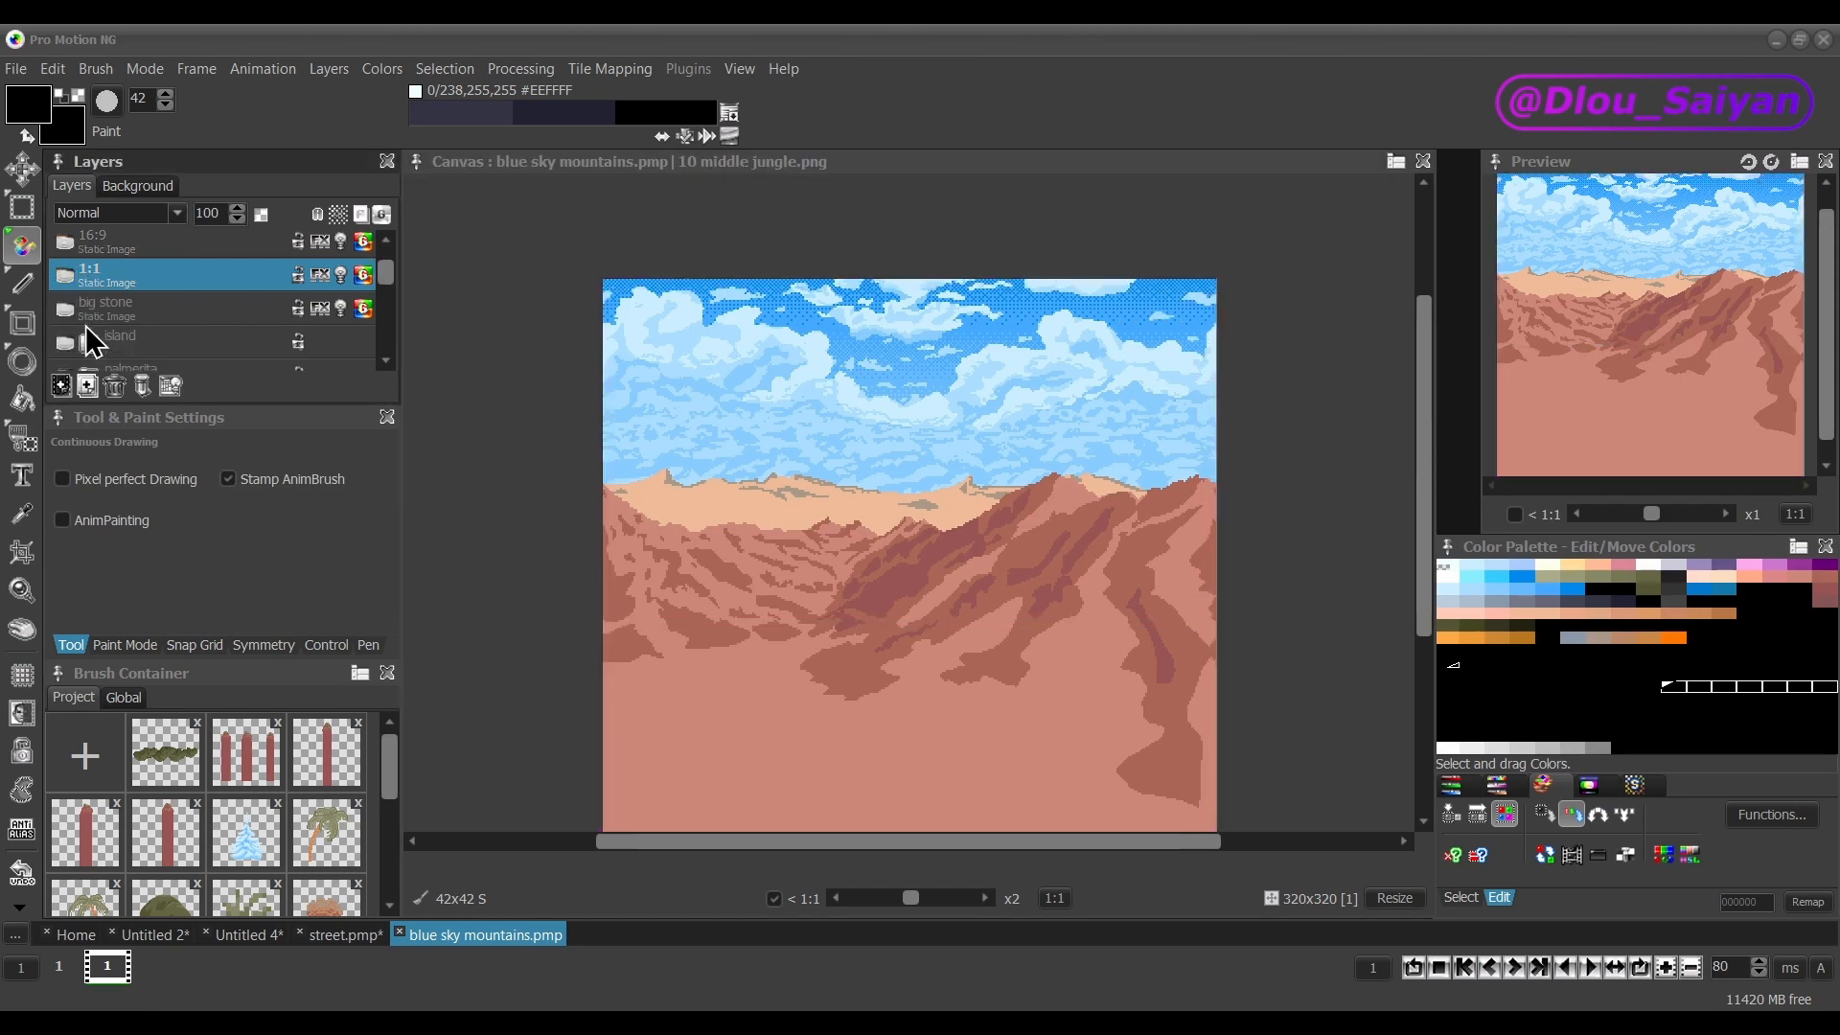
scroll(154, 320, down, 1)
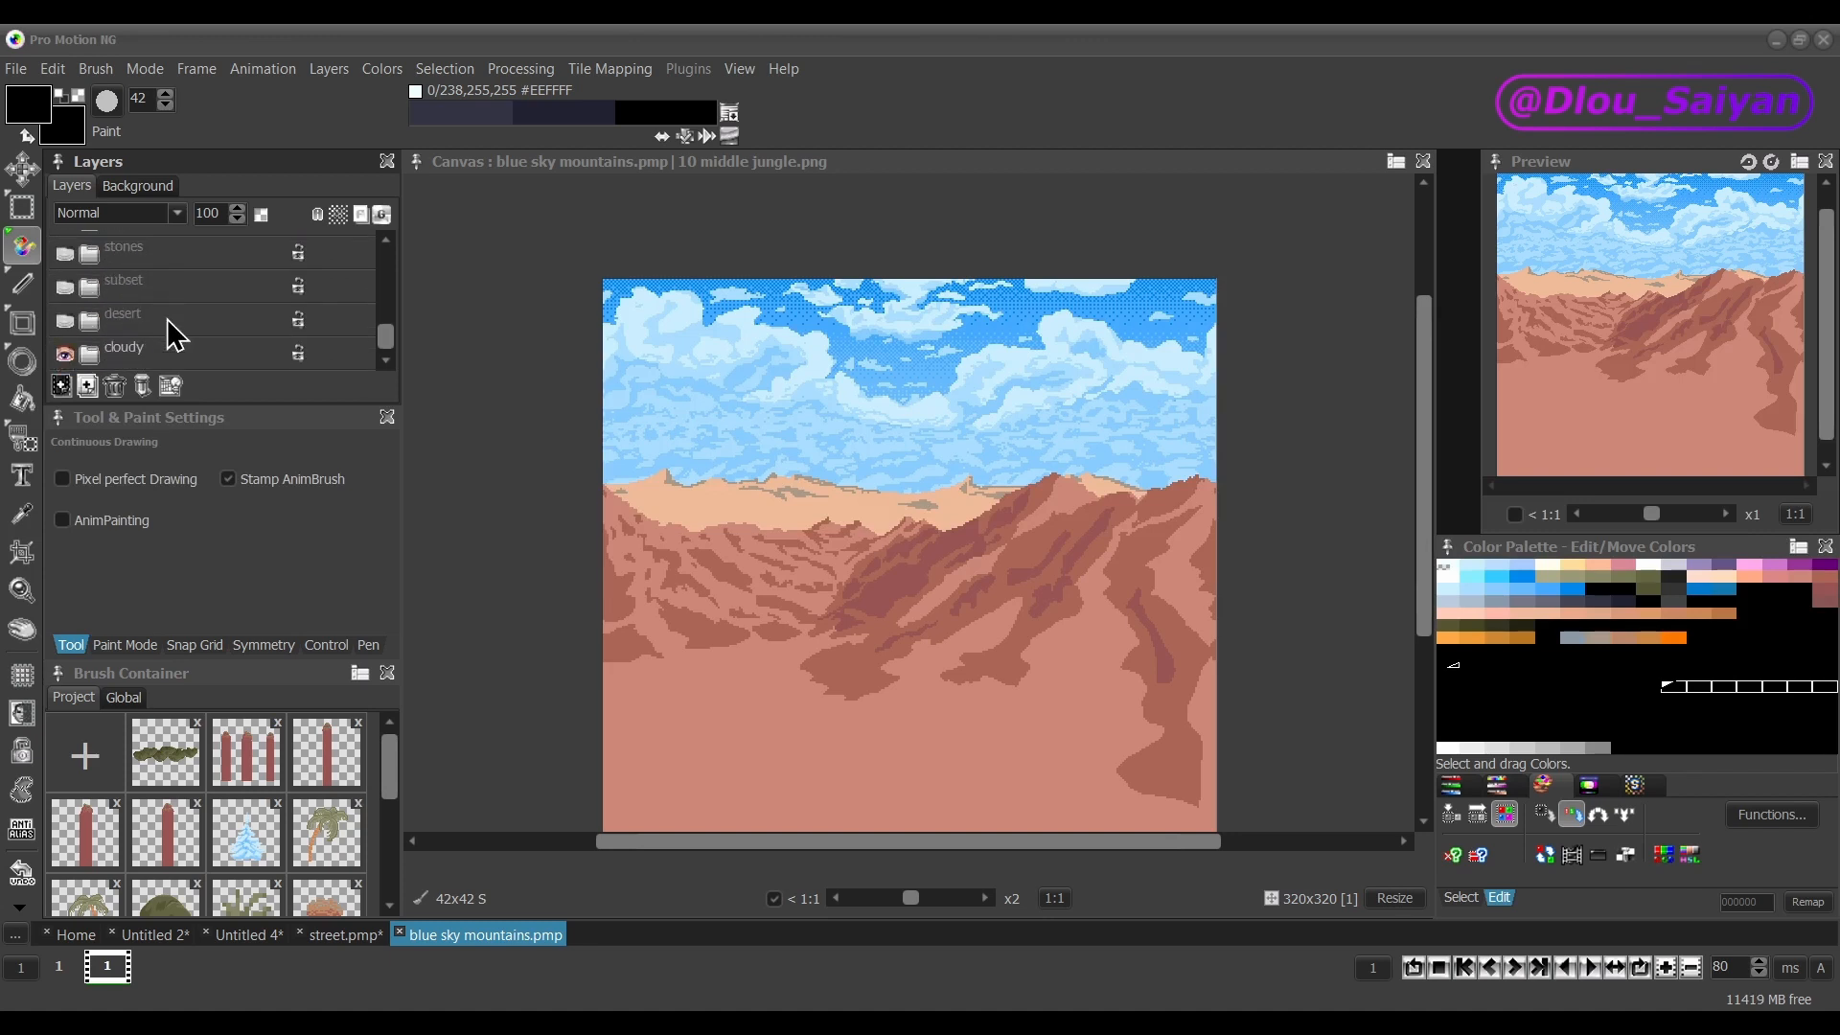
scroll(96, 357, down, 3)
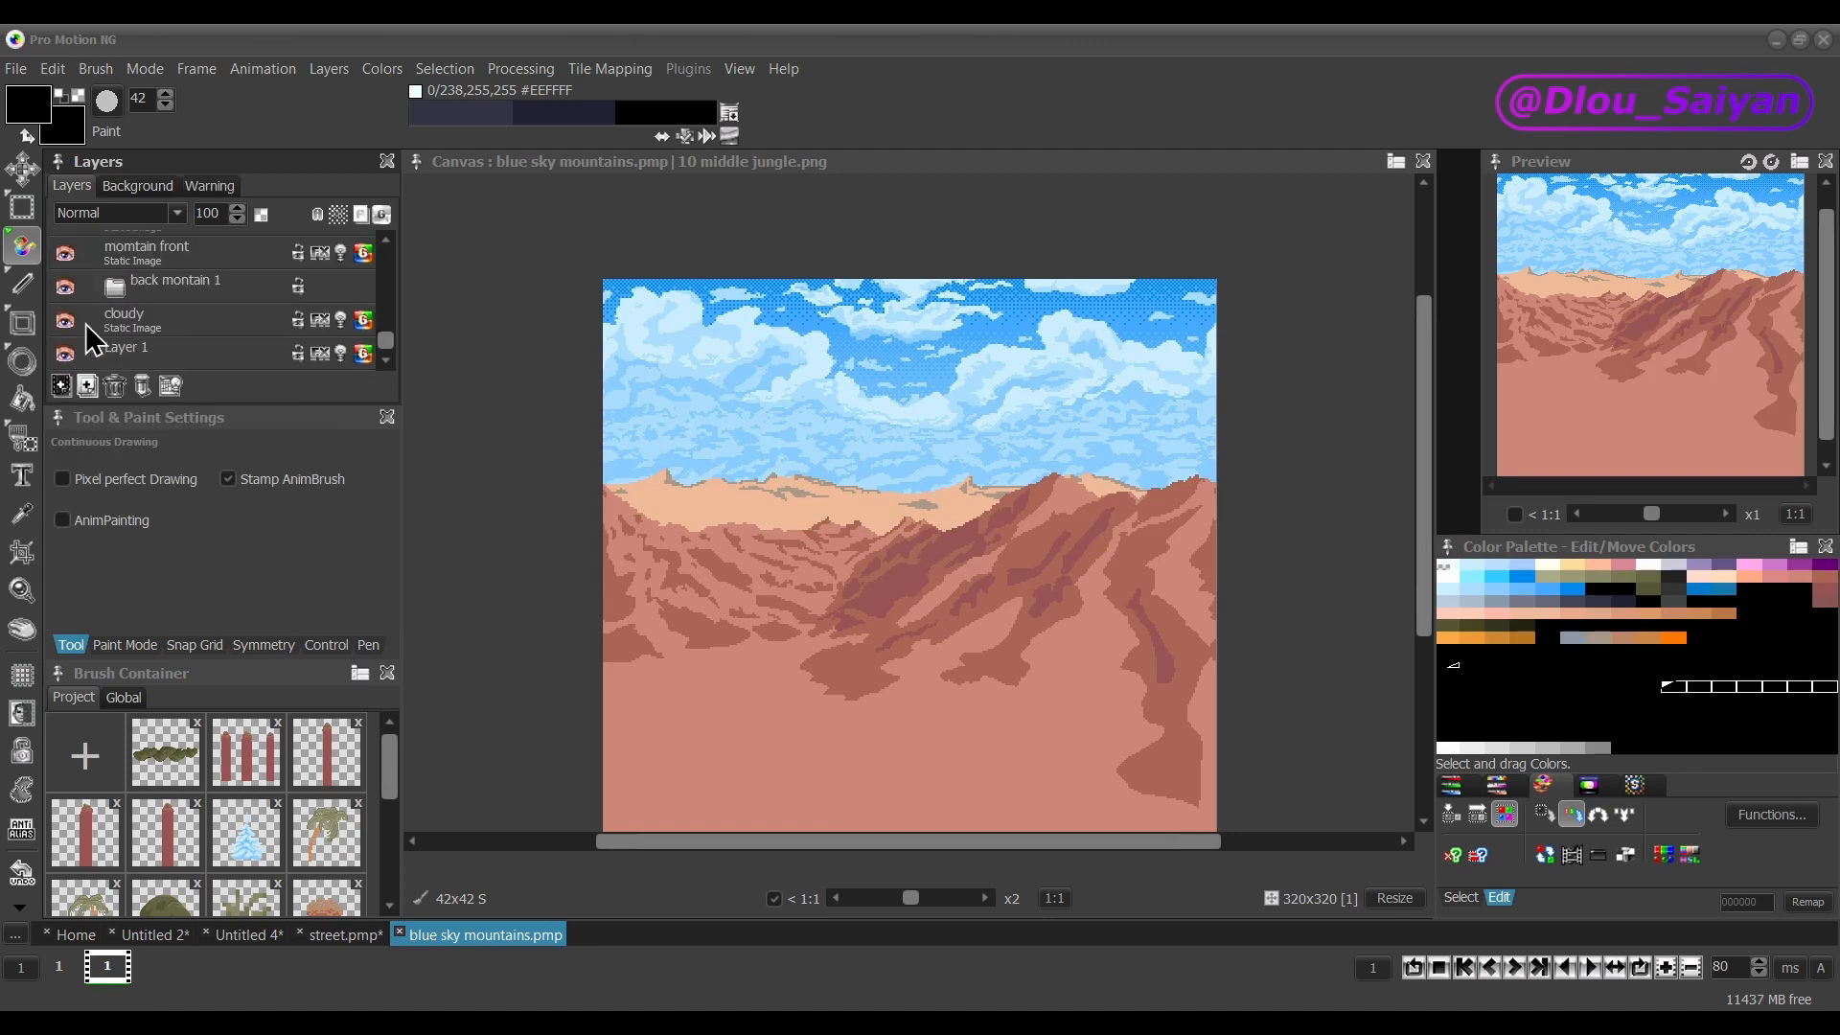
click(67, 324)
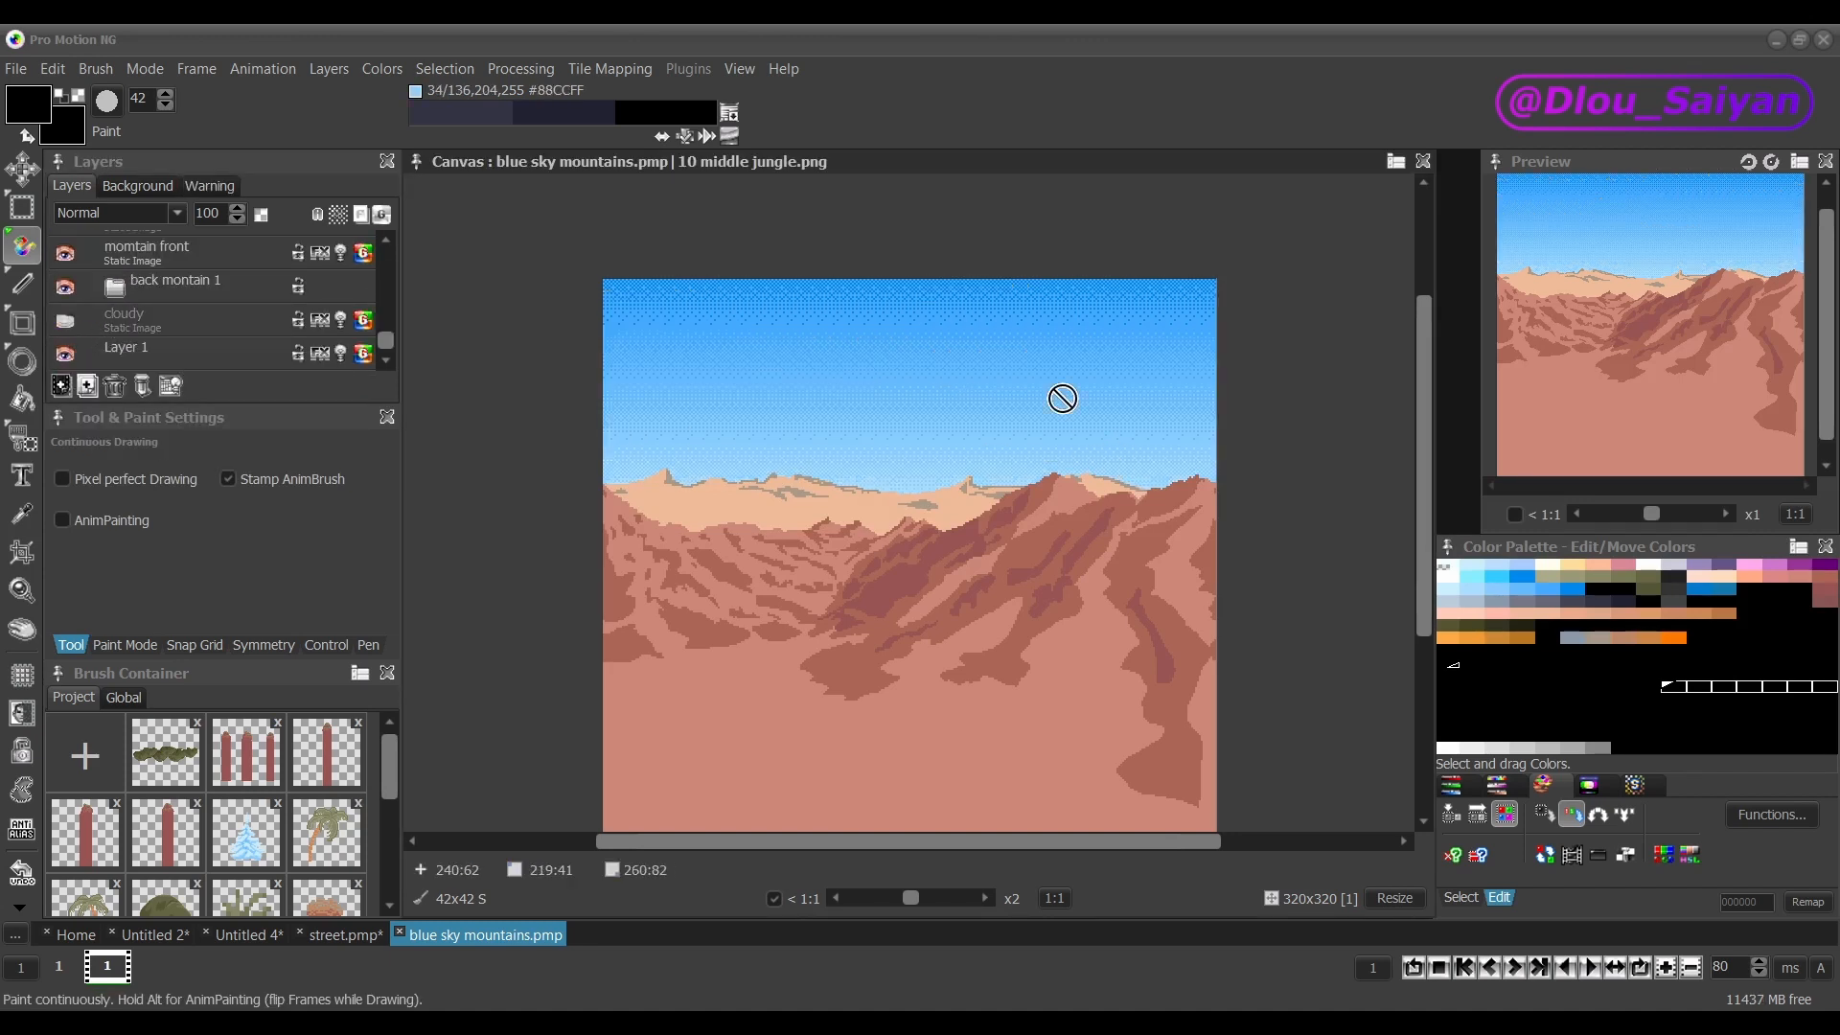
scroll(993, 515, down, 2)
scroll(994, 515, up, 3)
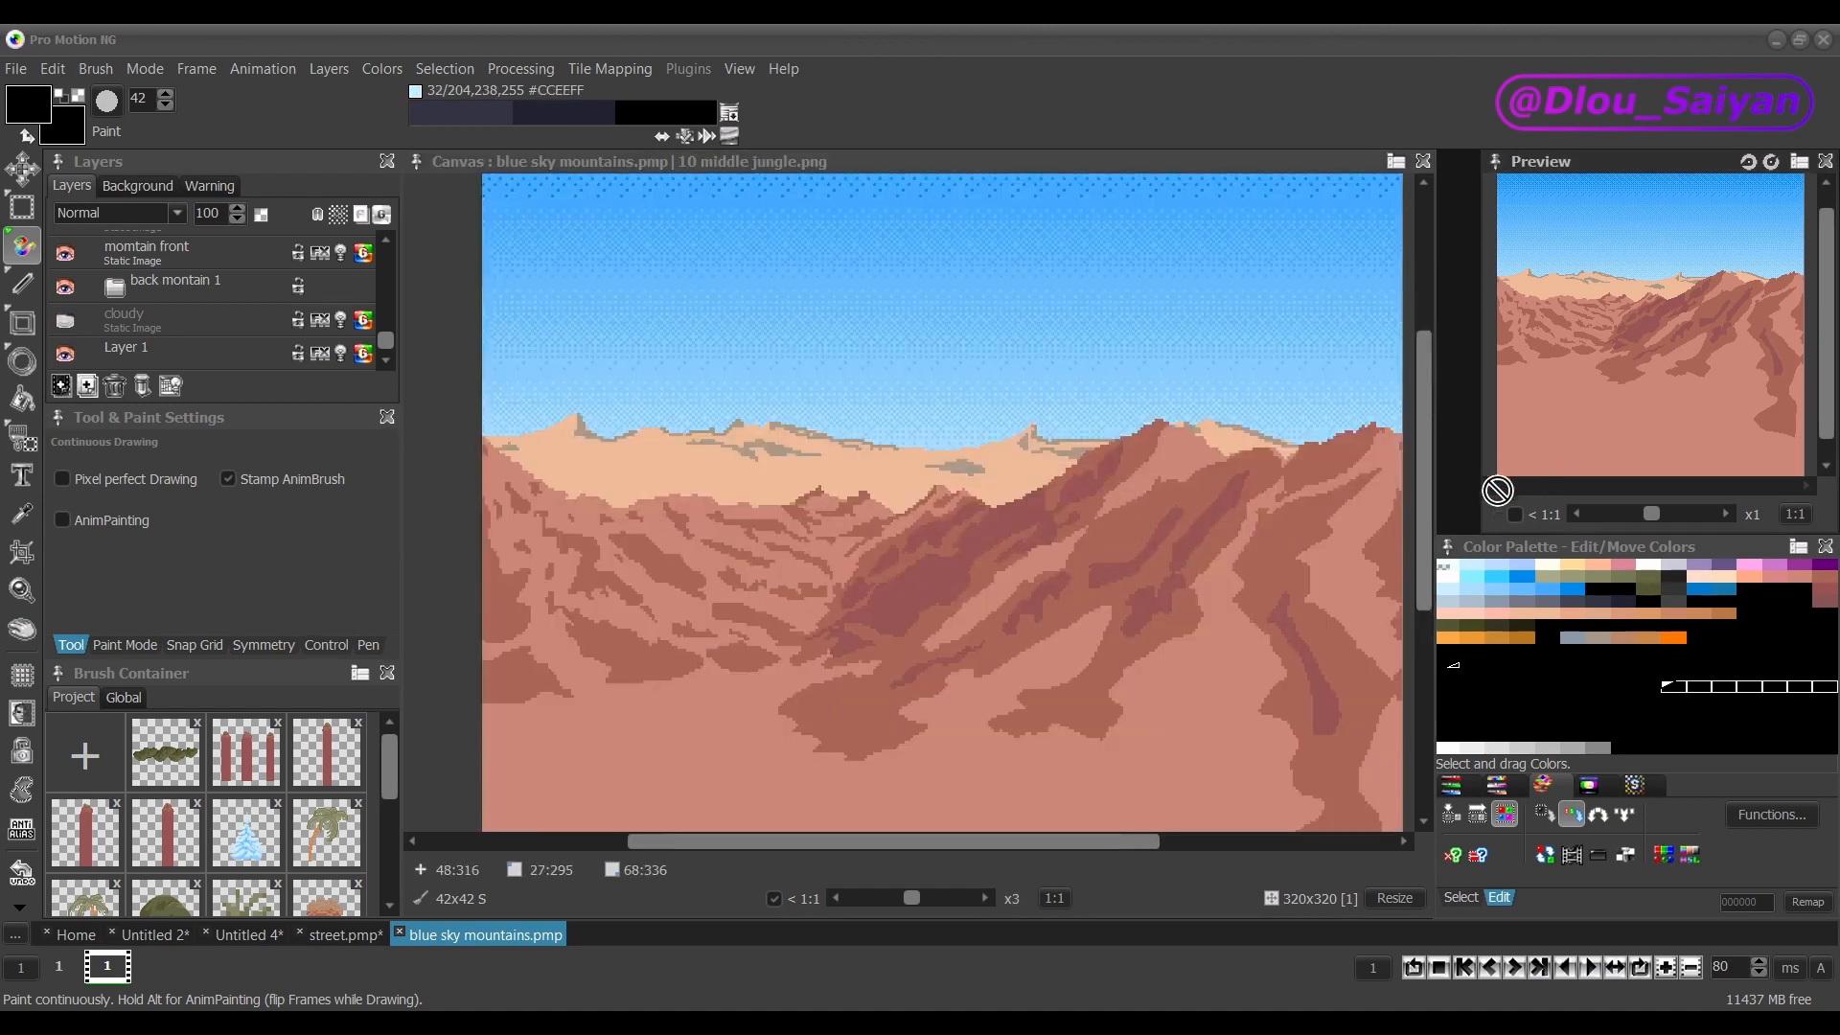
drag(1426, 535, 1425, 522)
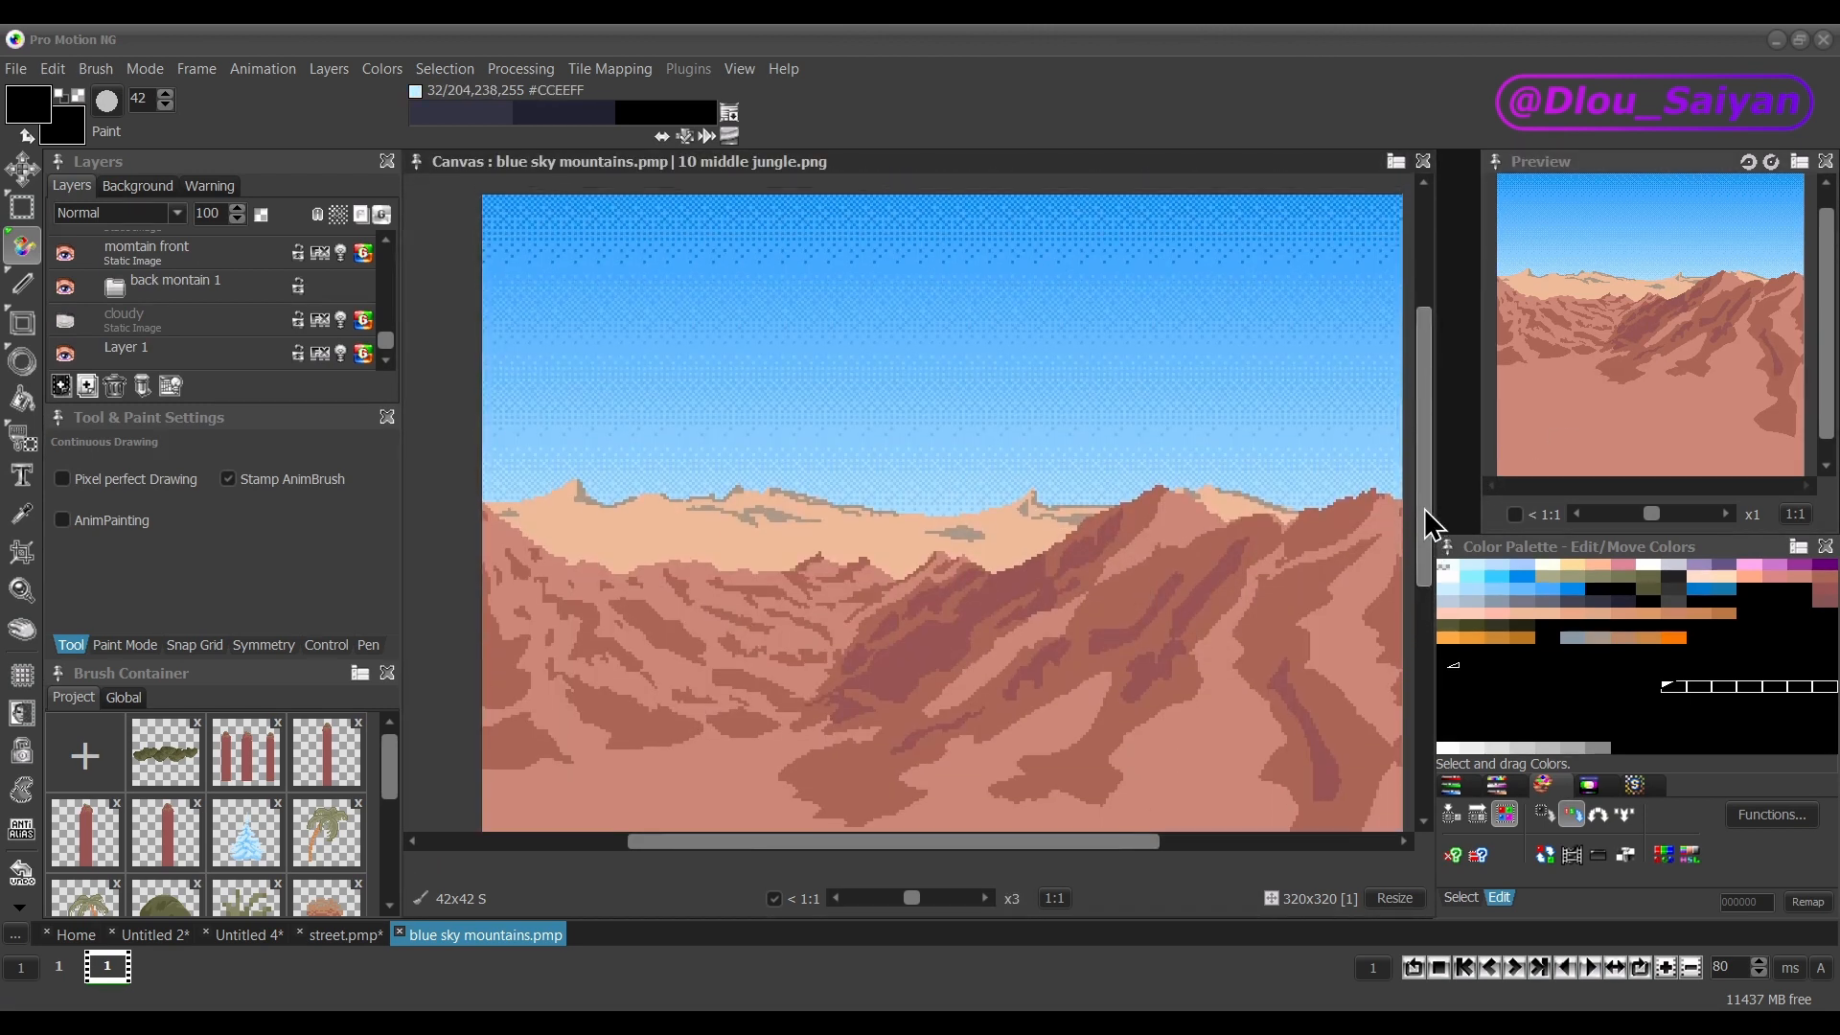
click(64, 320)
View the dithered skies of the desert and subset groups, showing one group at a time in place of cloudy.
click(110, 288)
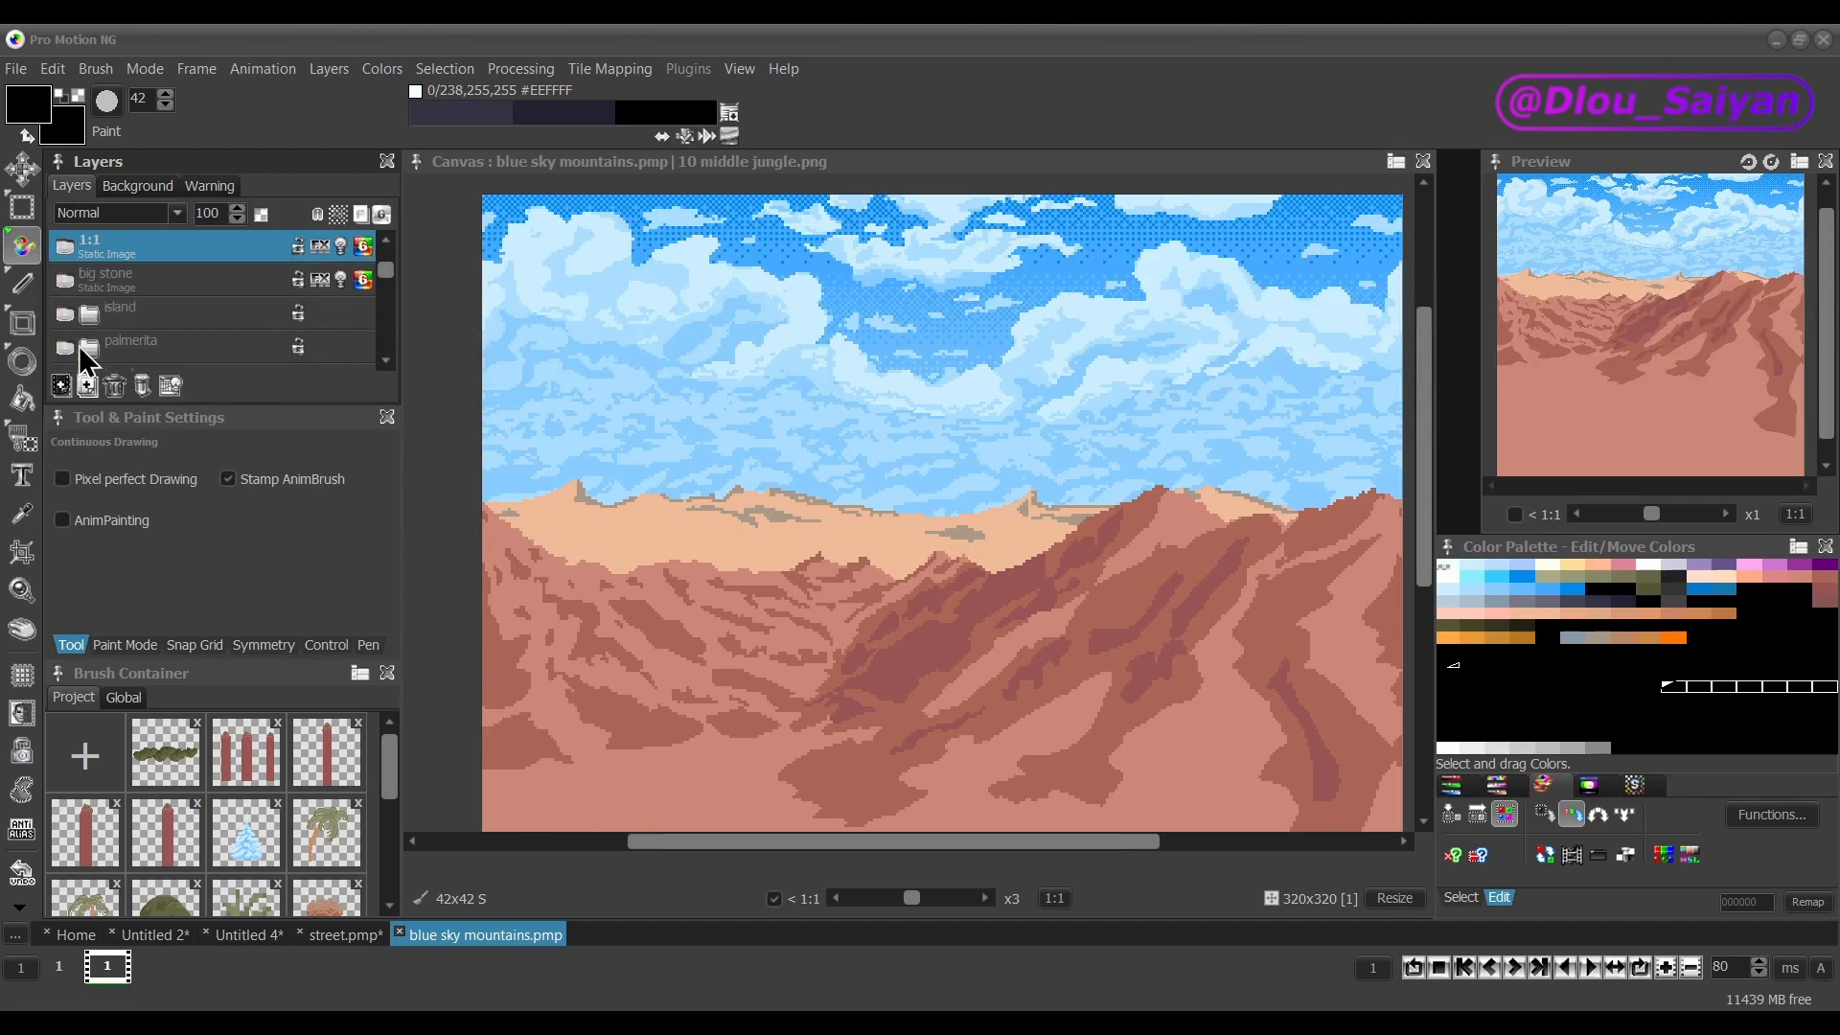
scroll(84, 323, down, 6)
click(70, 324)
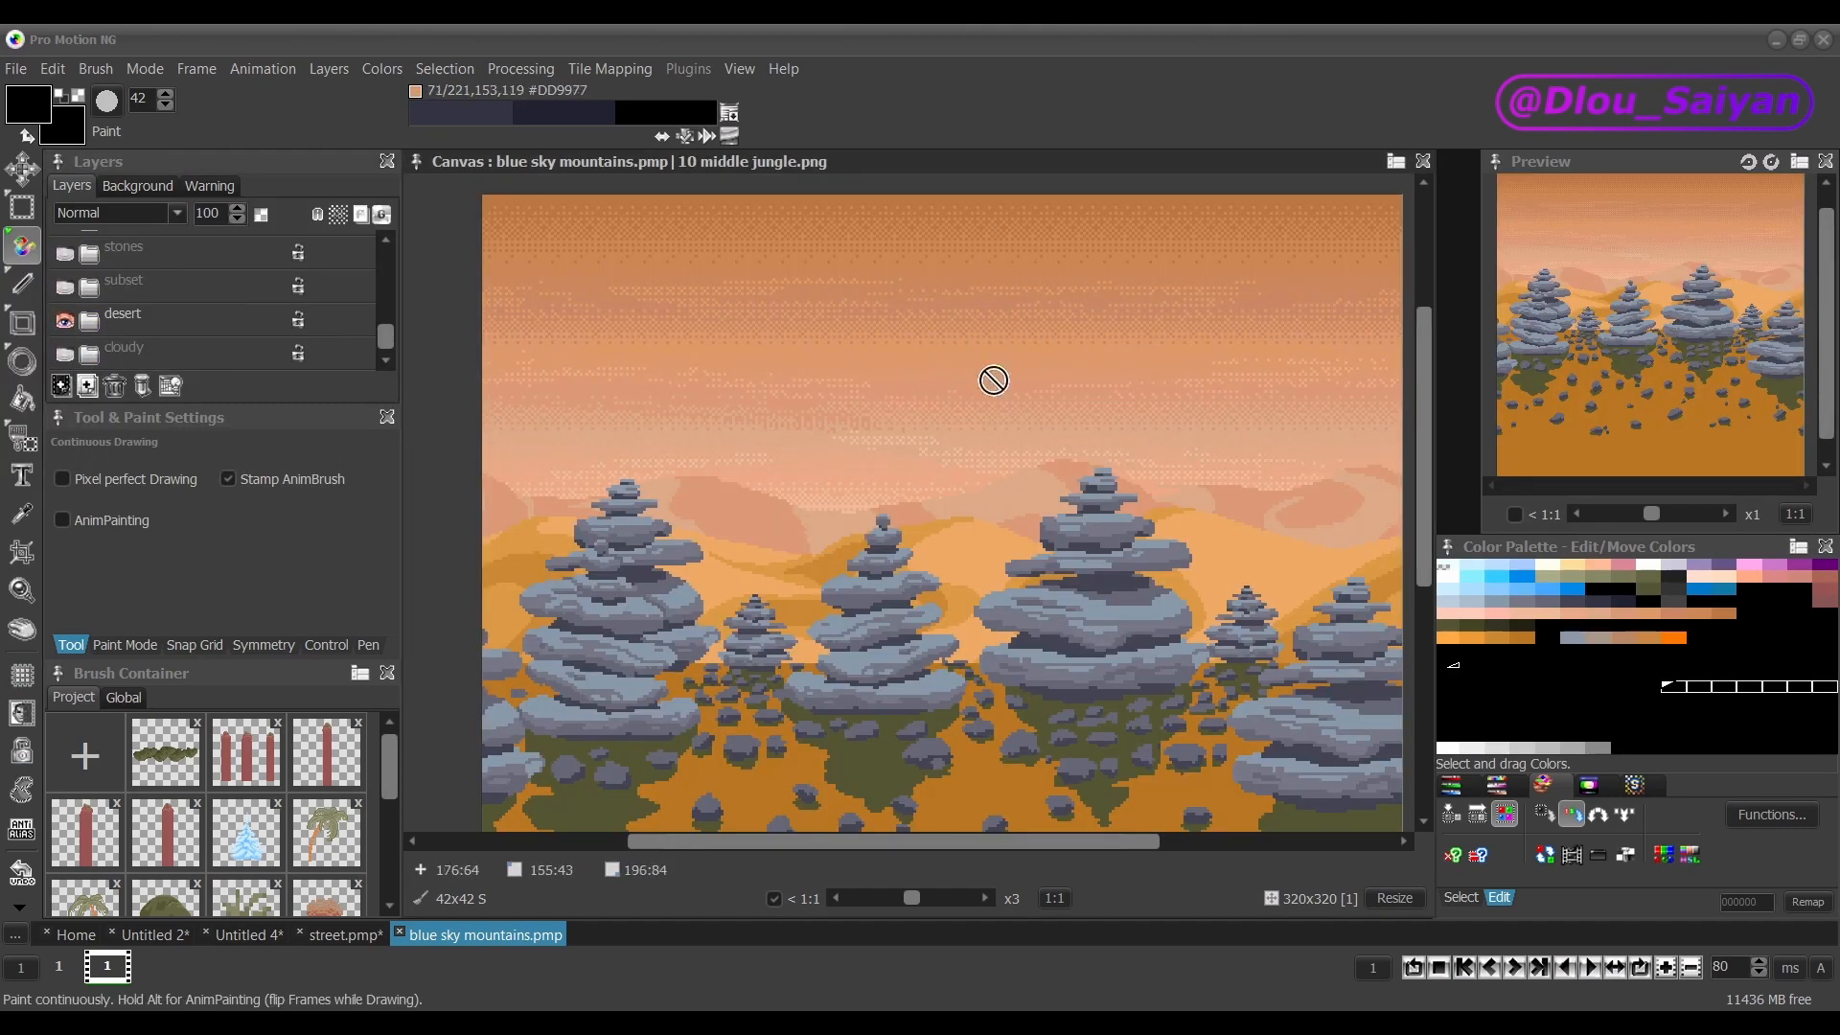
click(61, 313)
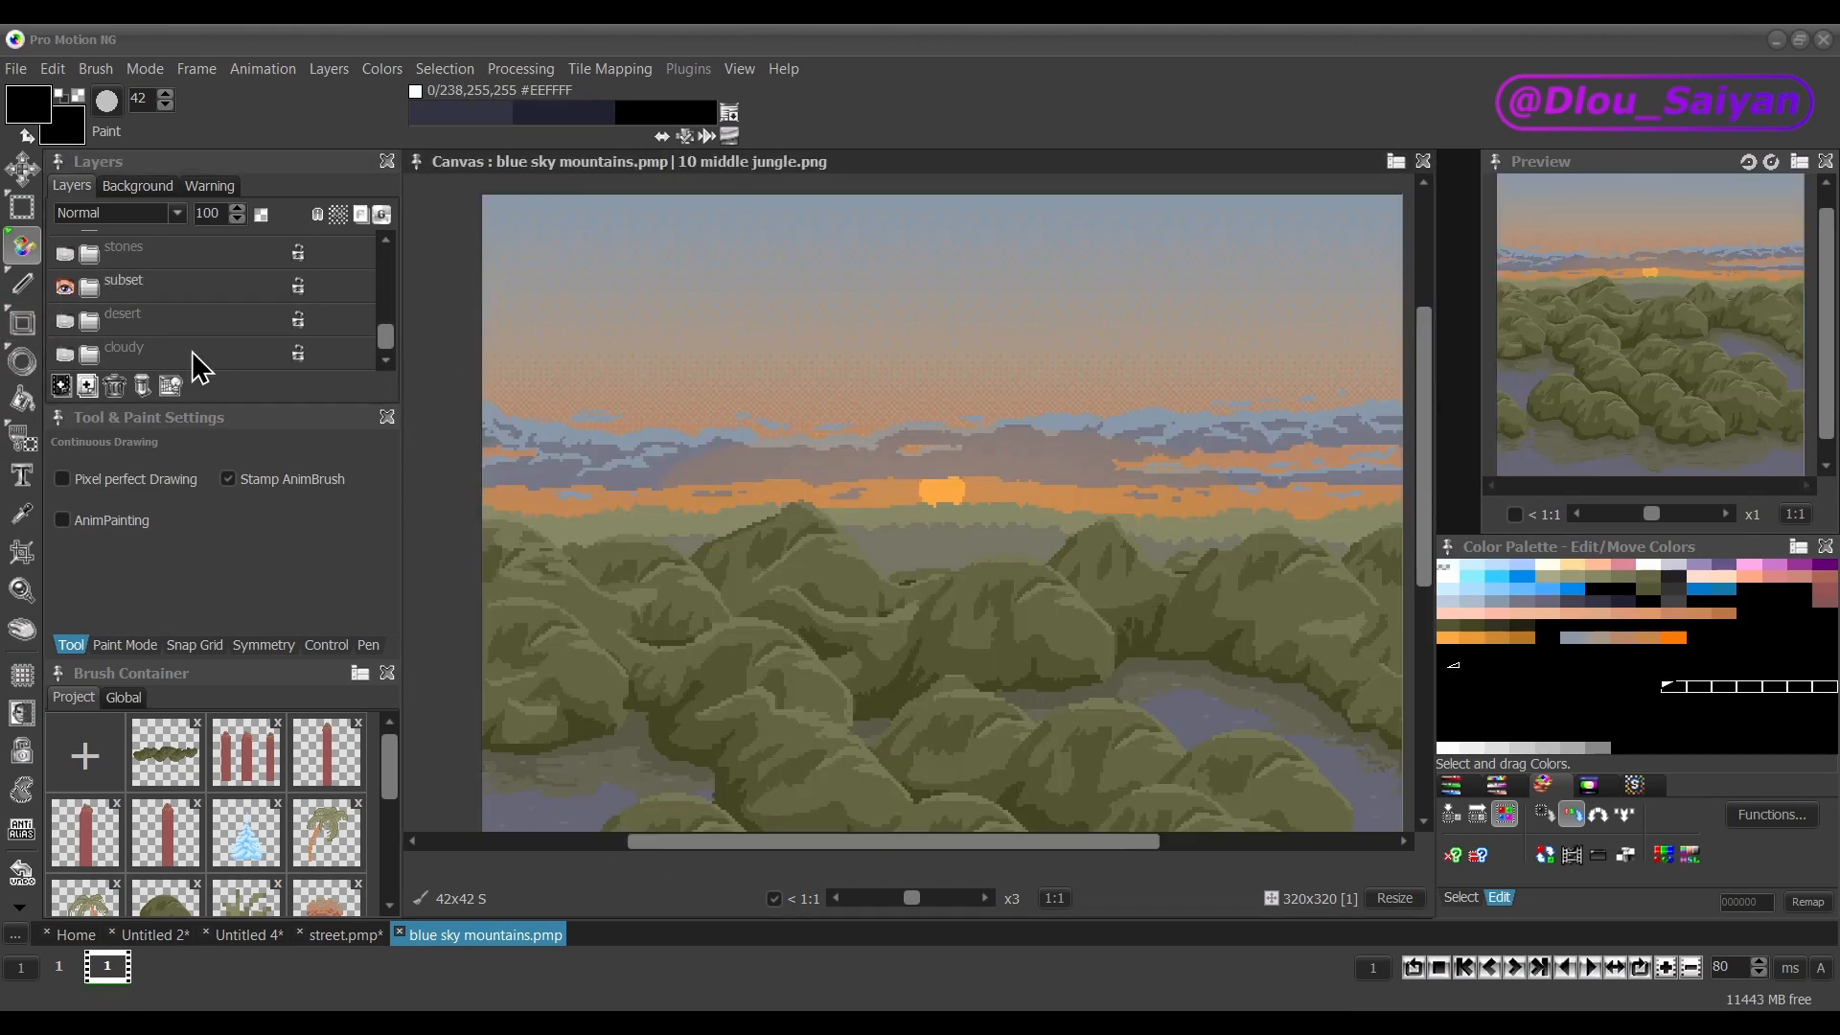
Show the stones group instead of subset and examine the dithering in its night sky.
scroll(96, 324, up, 1)
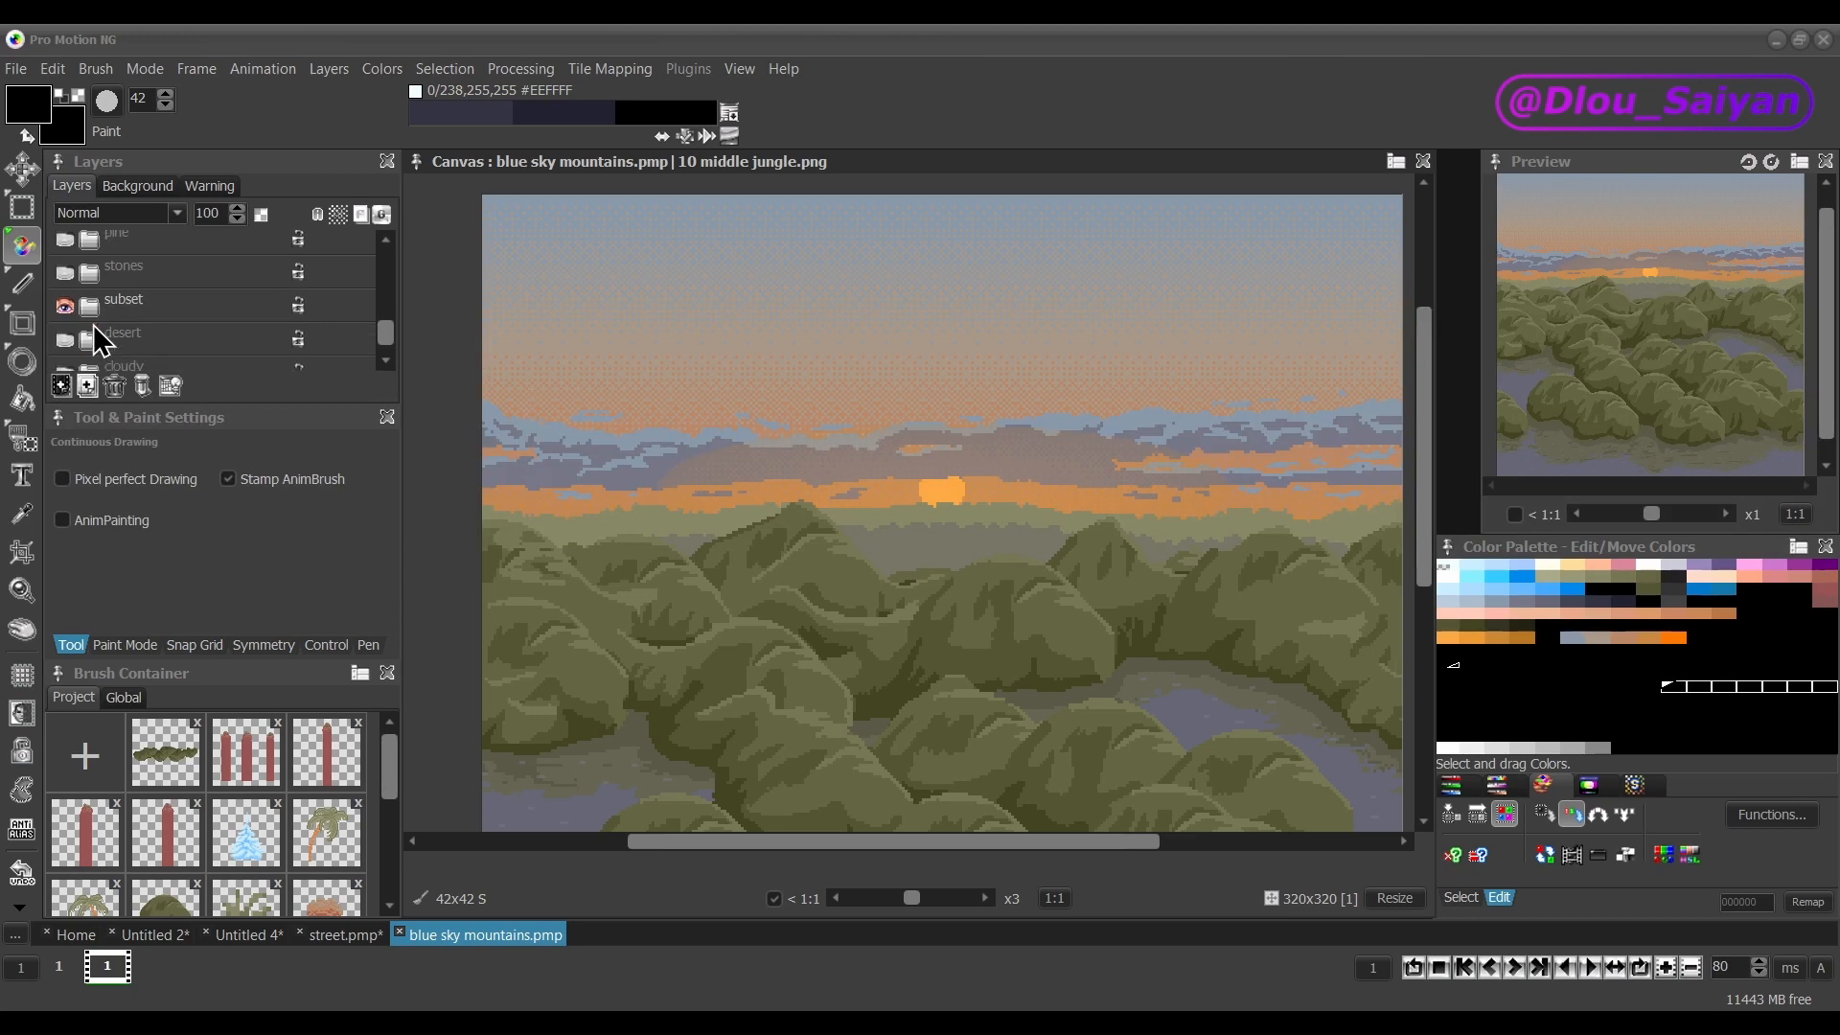
click(71, 272)
scroll(675, 473, up, 2)
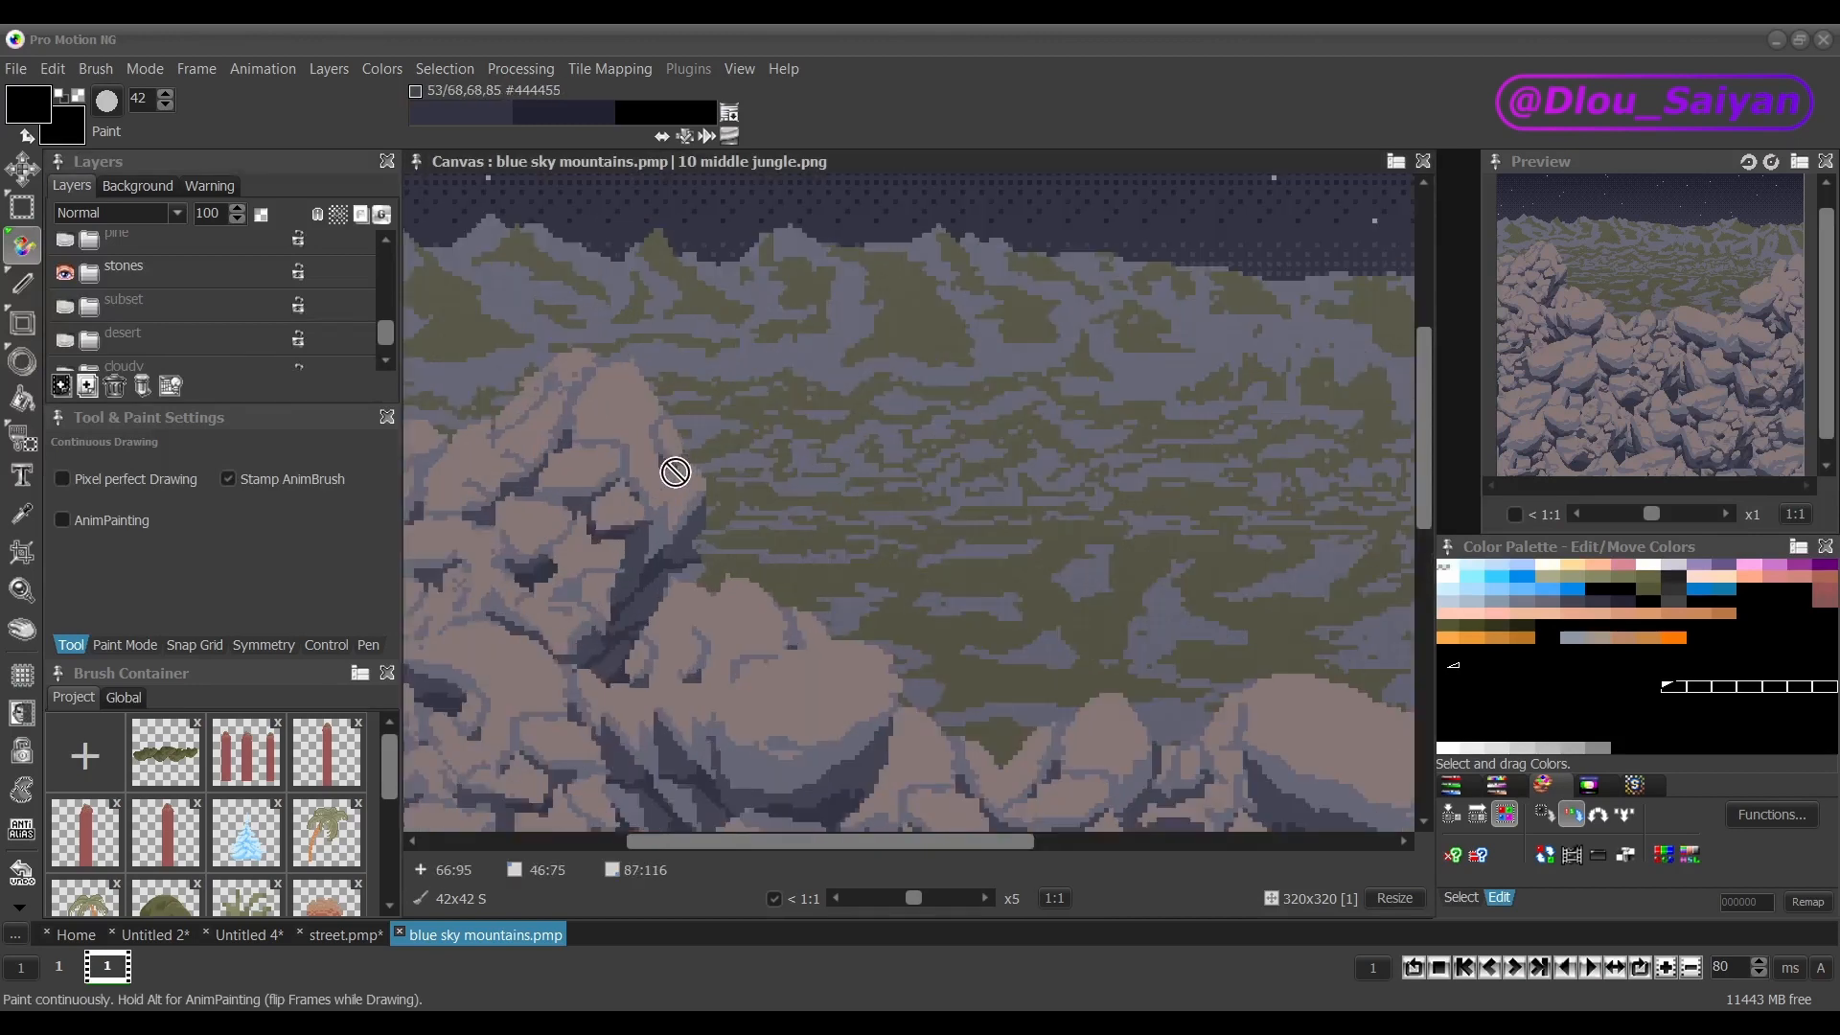
scroll(687, 479, down, 3)
scroll(1109, 419, up, 2)
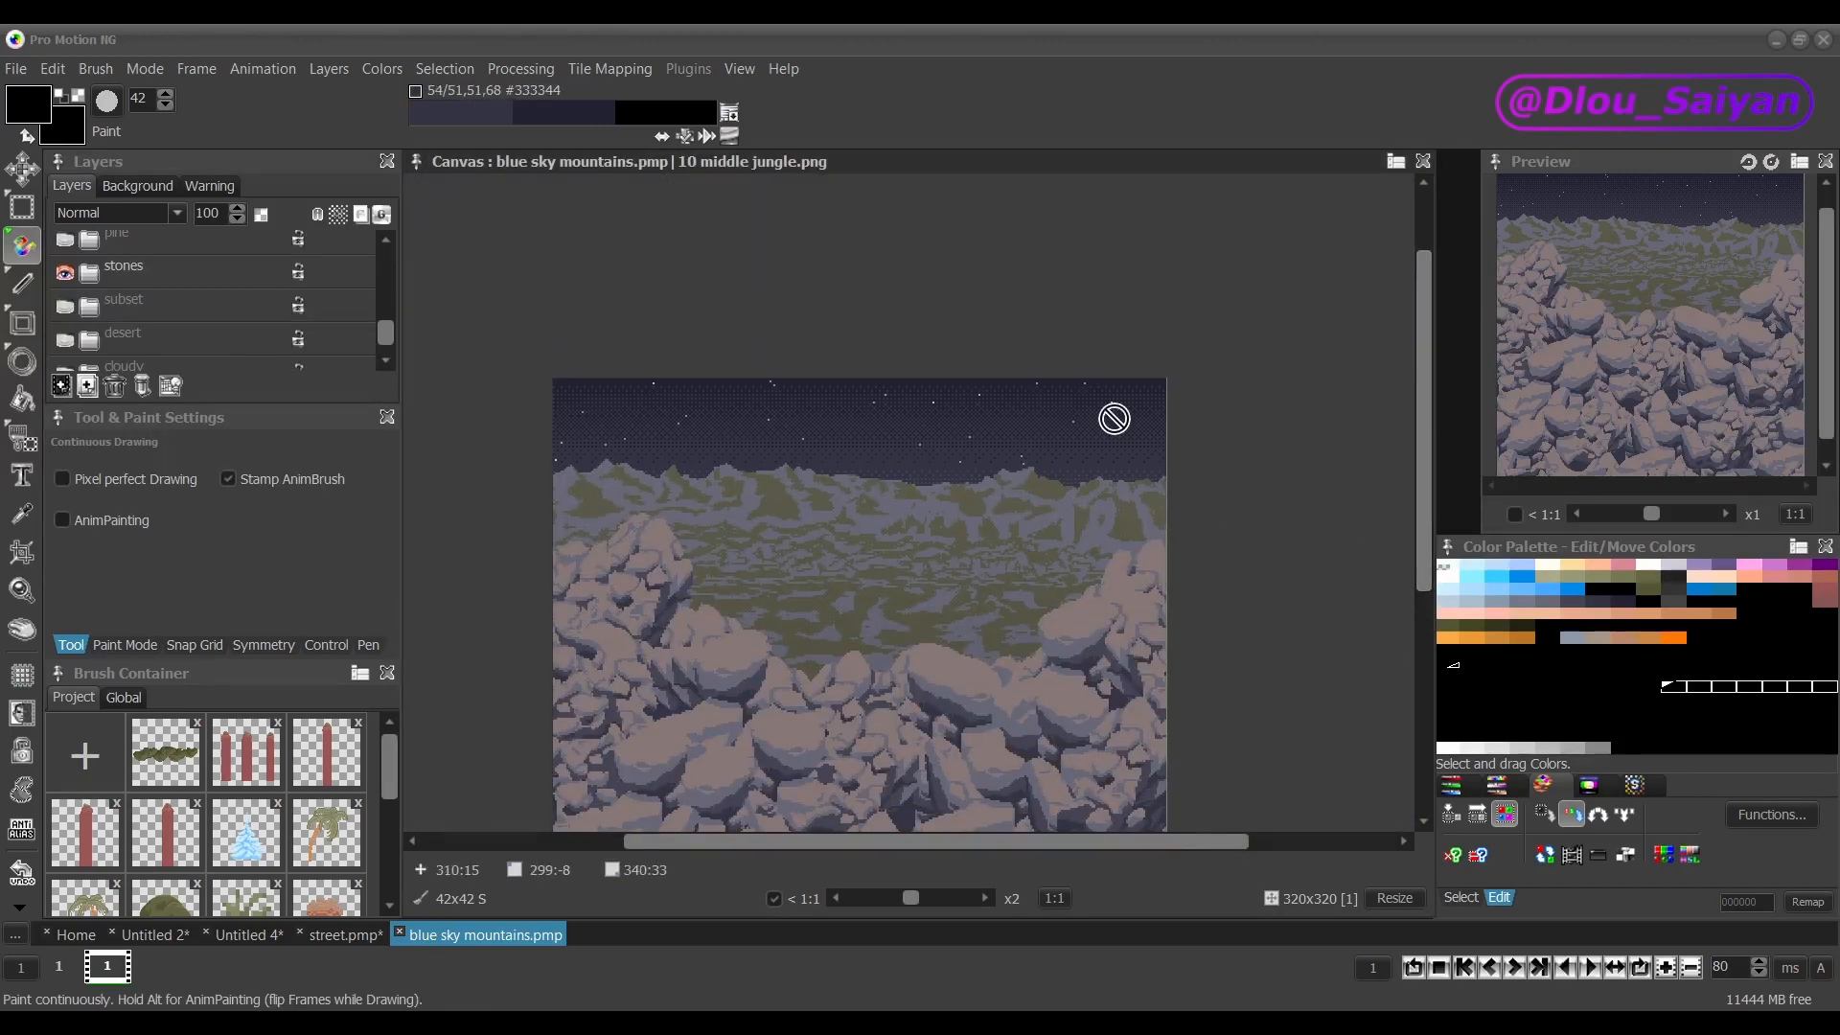
scroll(63, 354, up, 3)
Show the snow group and the jungle group one at a time, examining the dither pattern in each sky.
right_click(65, 264)
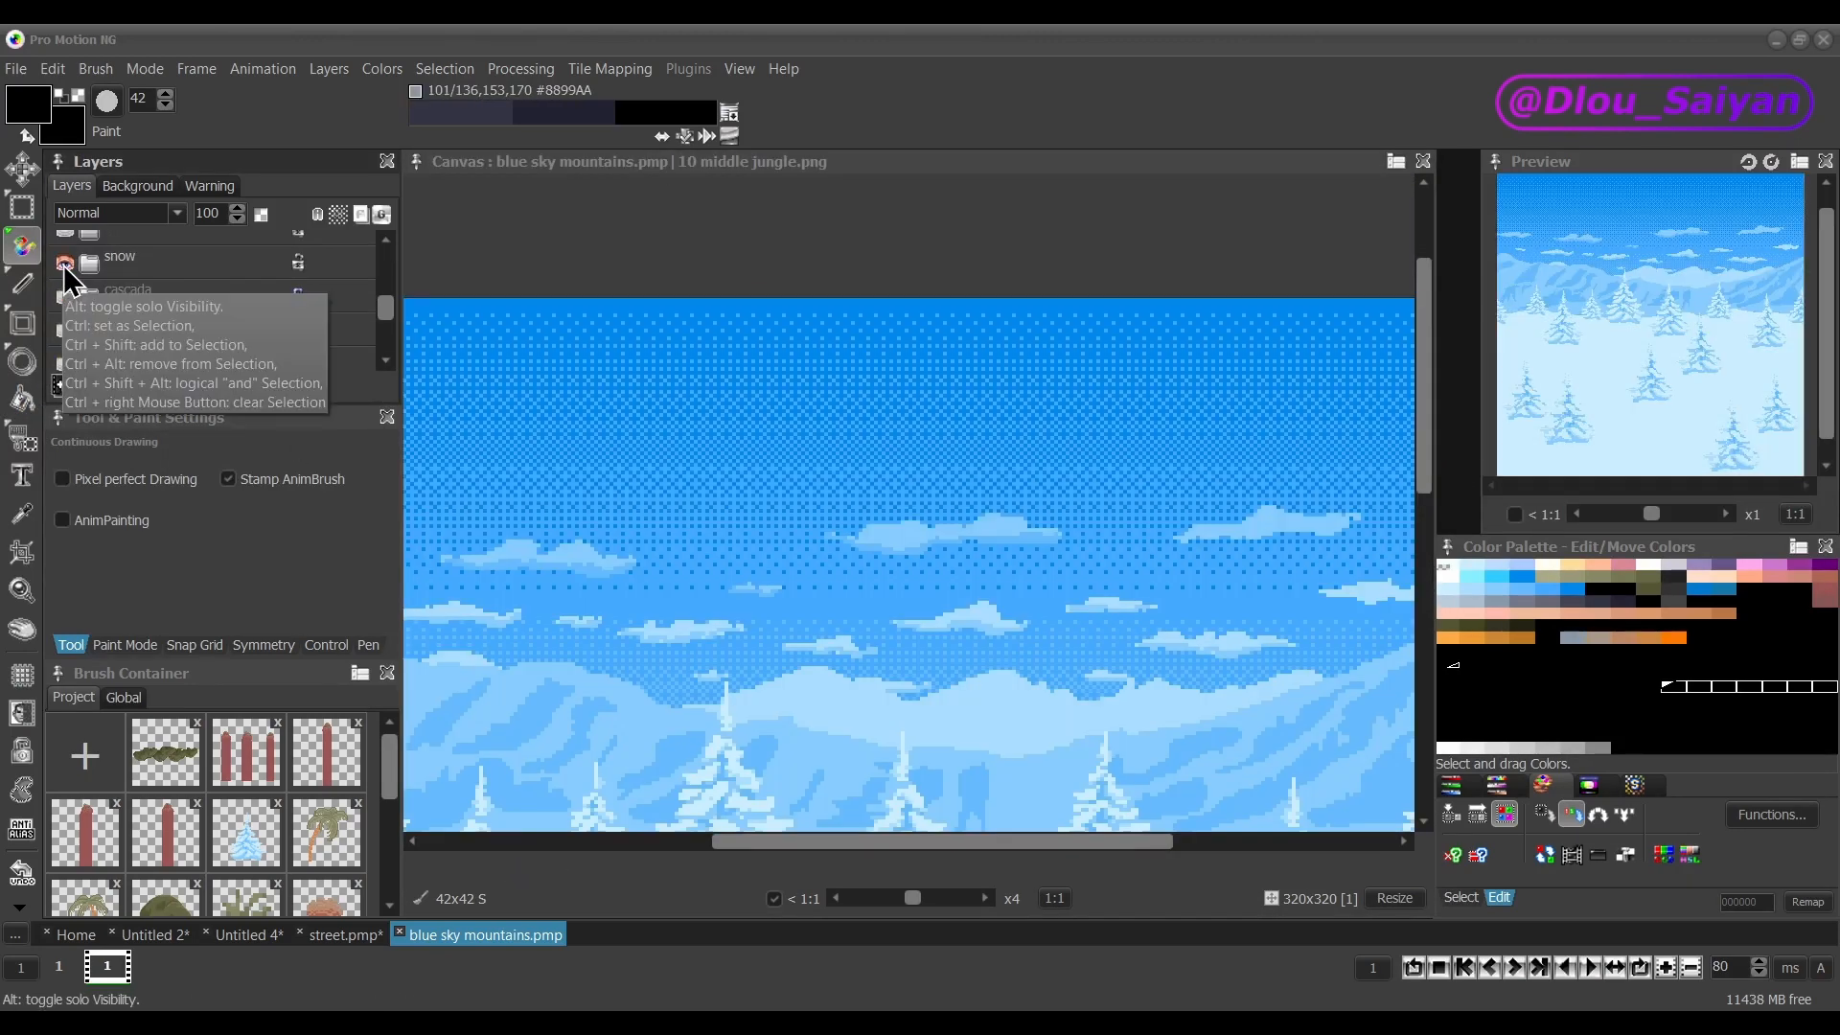
scroll(855, 524, down, 2)
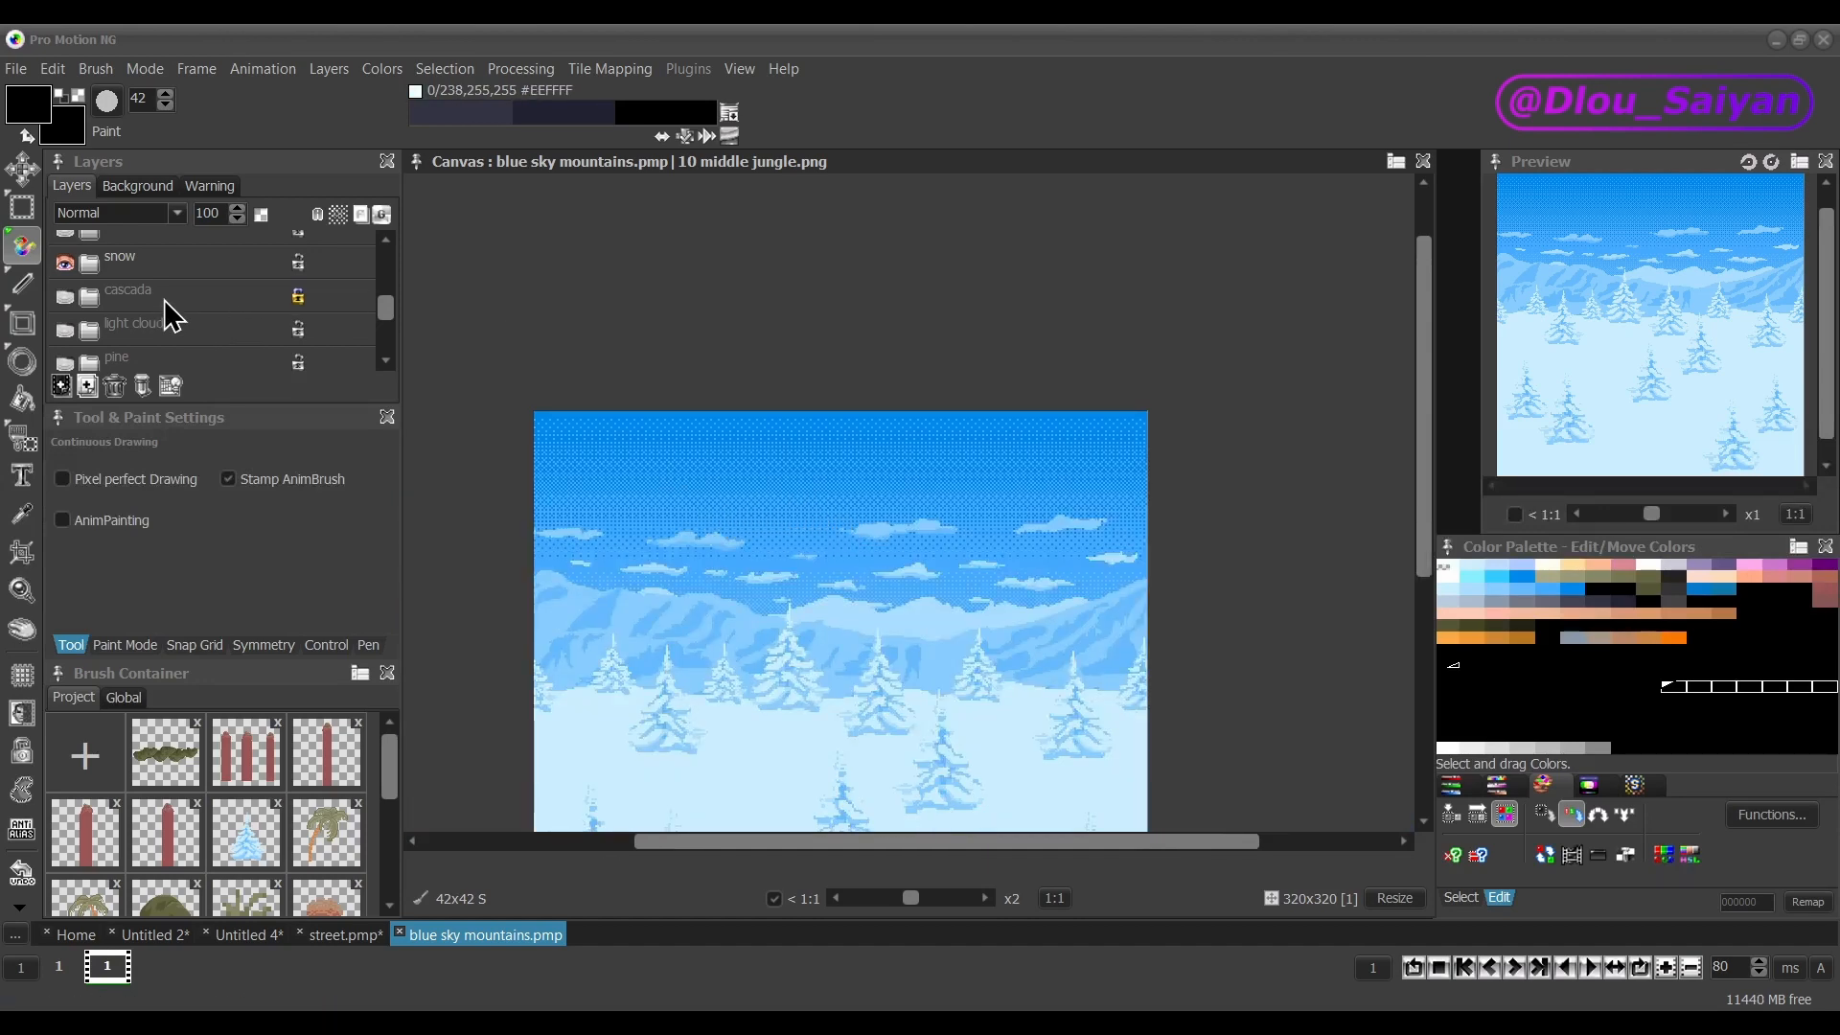
scroll(383, 326, up, 2)
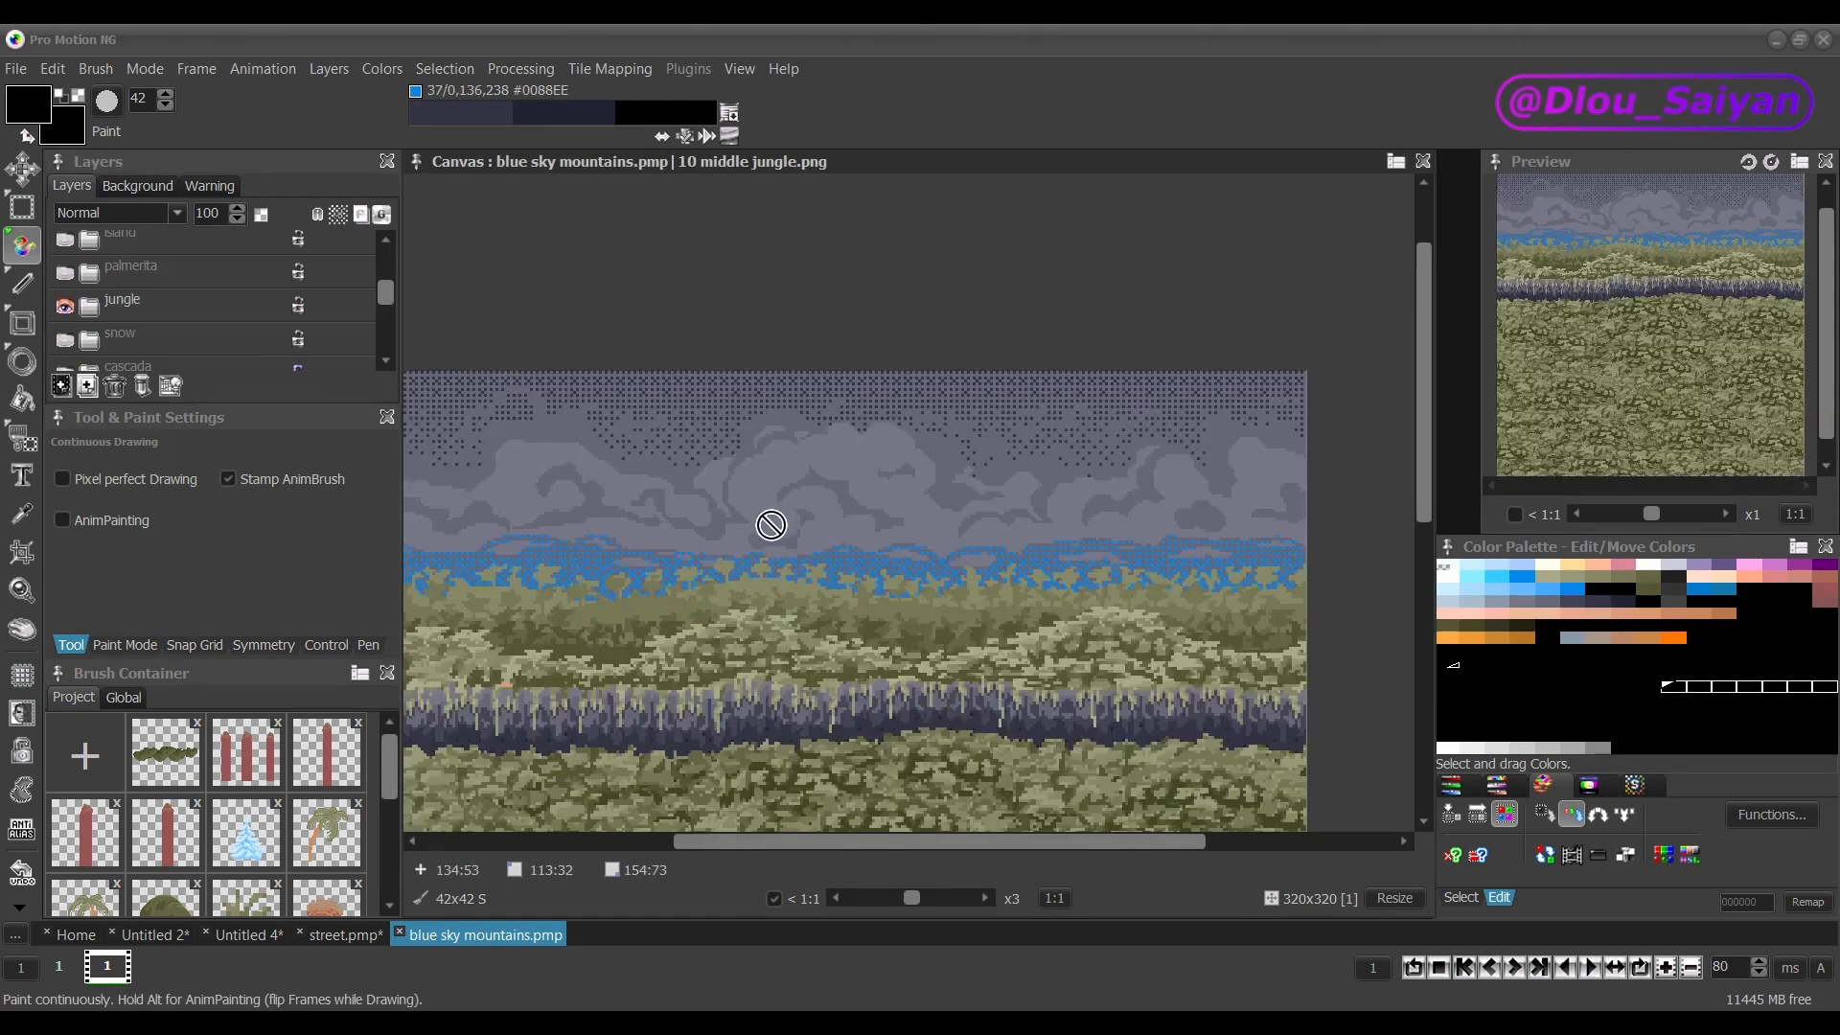
scroll(771, 525, down, 1)
scroll(771, 525, up, 1)
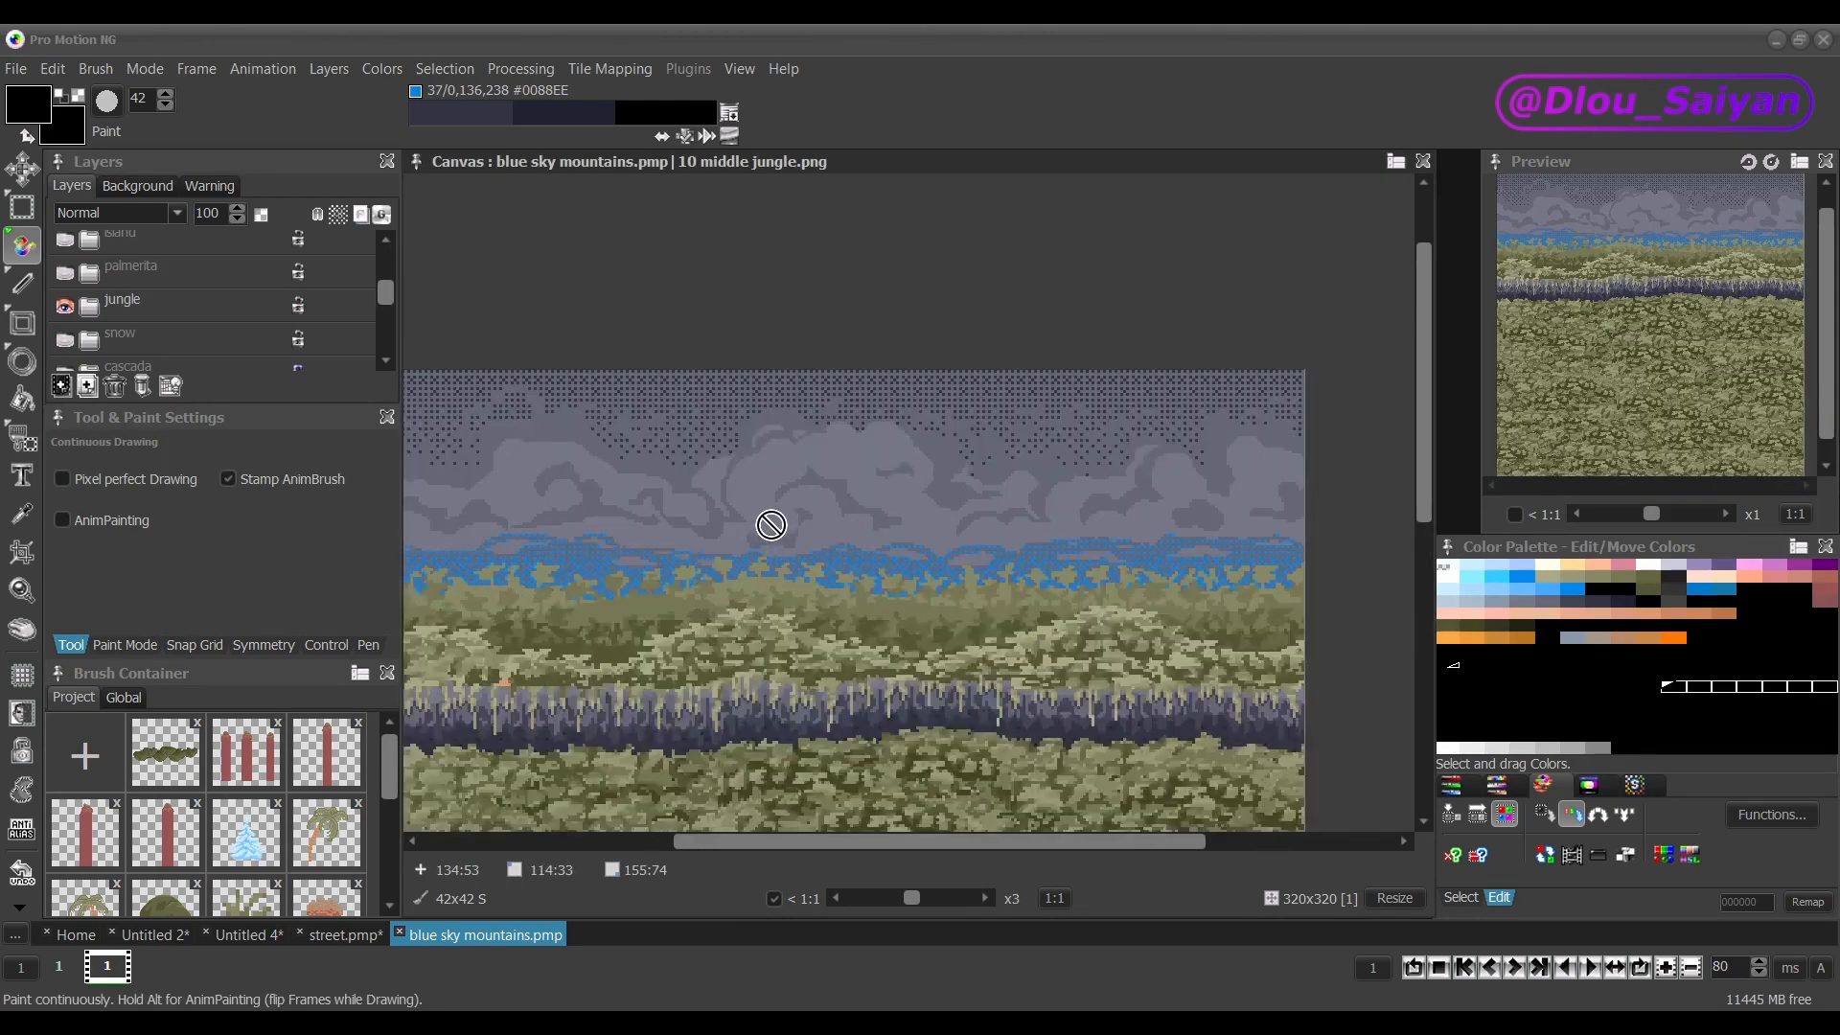
scroll(771, 525, down, 1)
scroll(753, 539, up, 1)
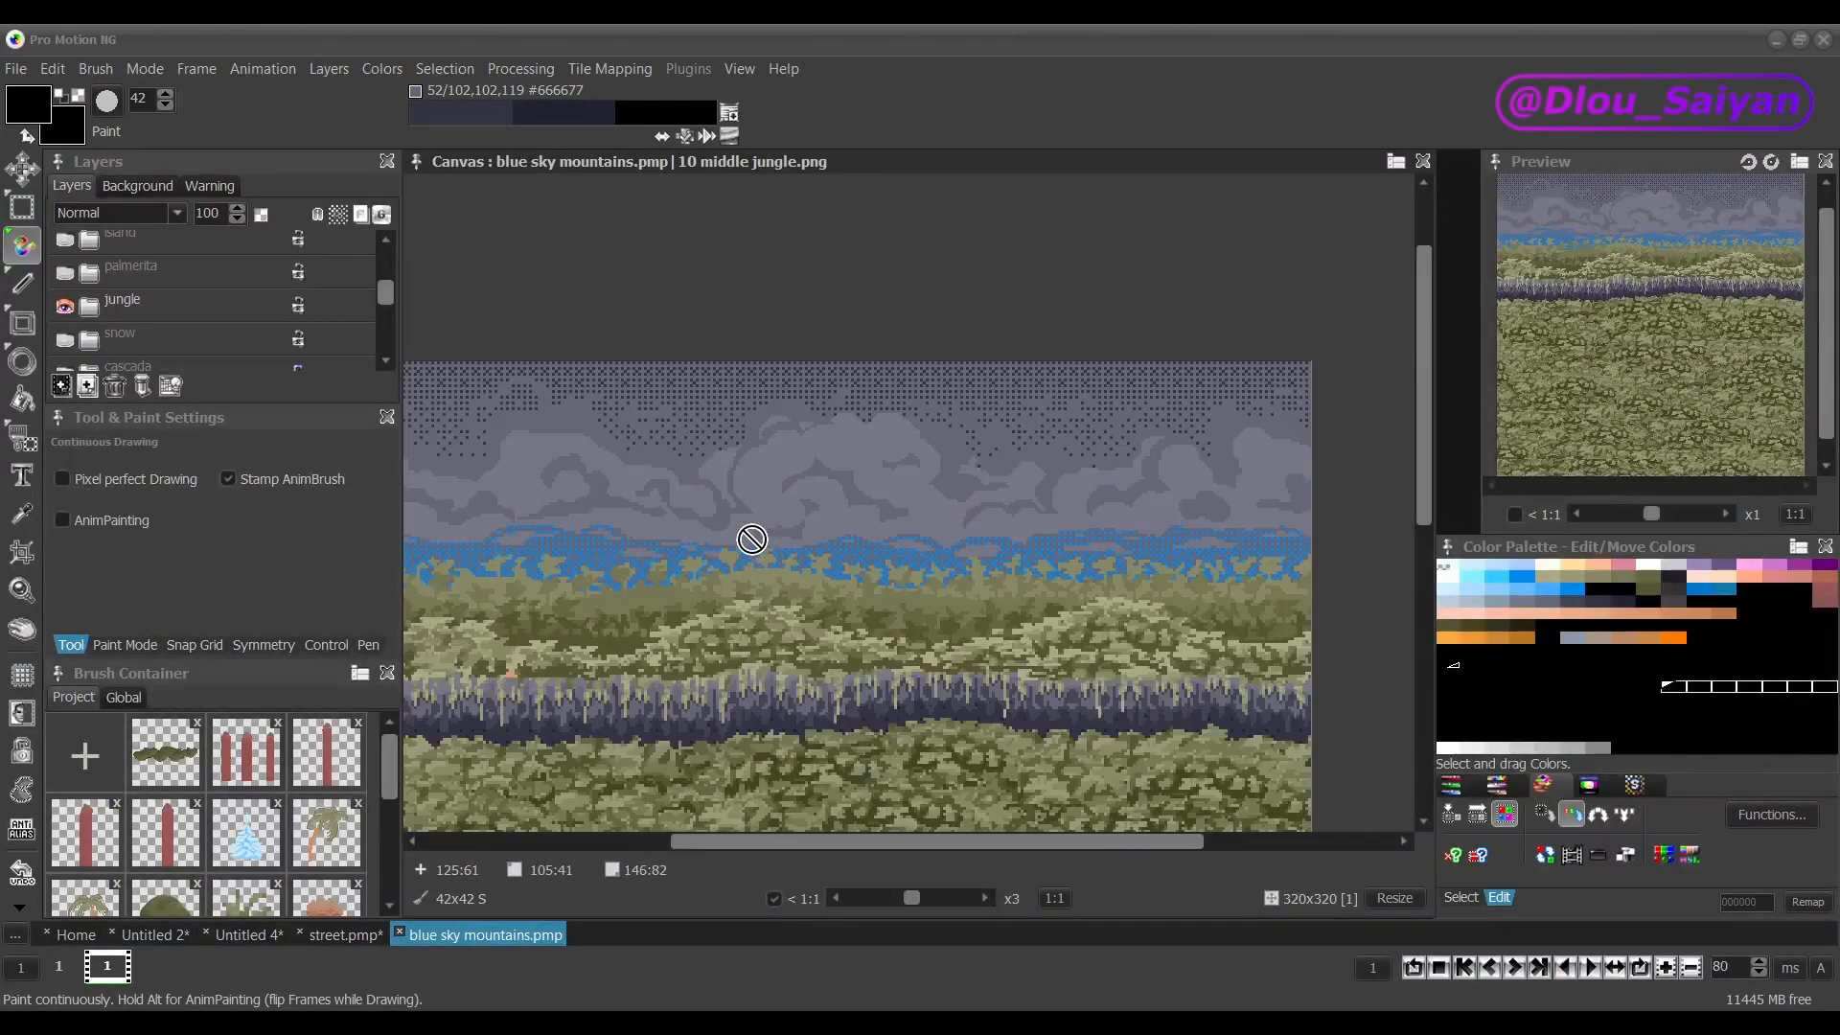
Hide the jungle group, show the palmerita group, and examine the orange dithered sky behind its mountains.
click(61, 303)
click(64, 275)
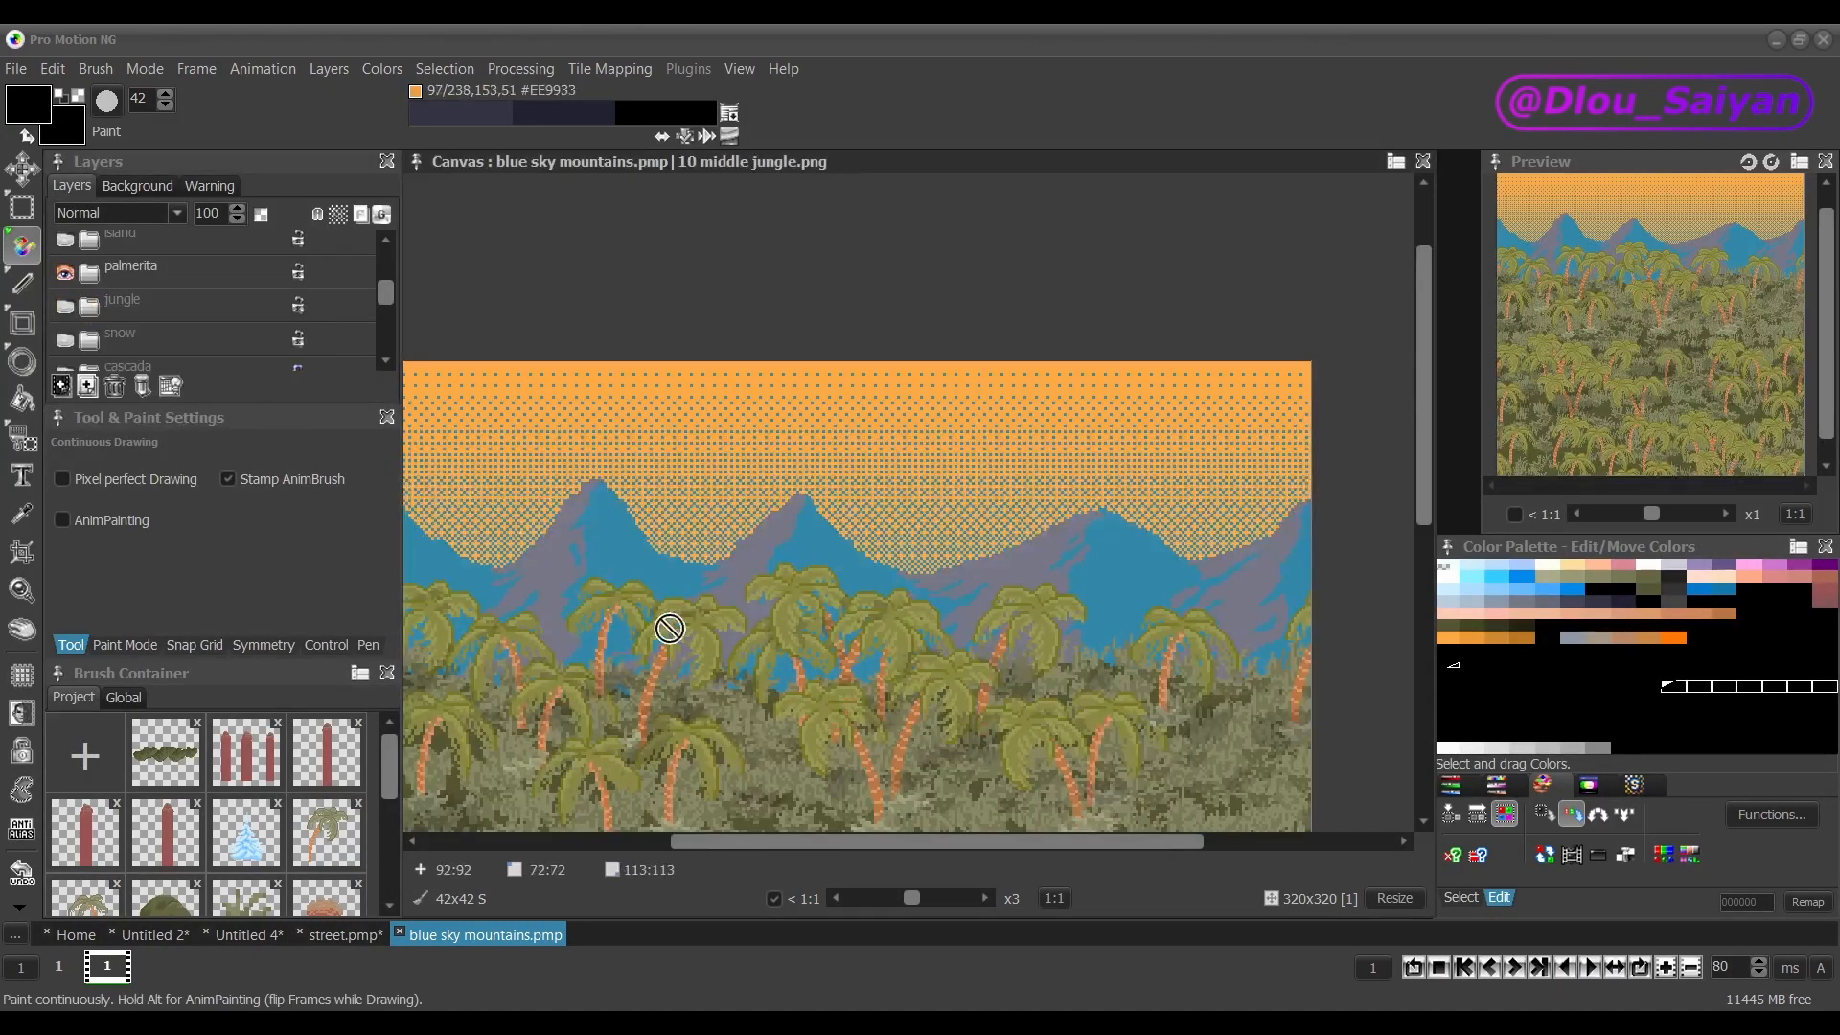
scroll(1249, 630, down, 1)
drag(1425, 357, 1427, 393)
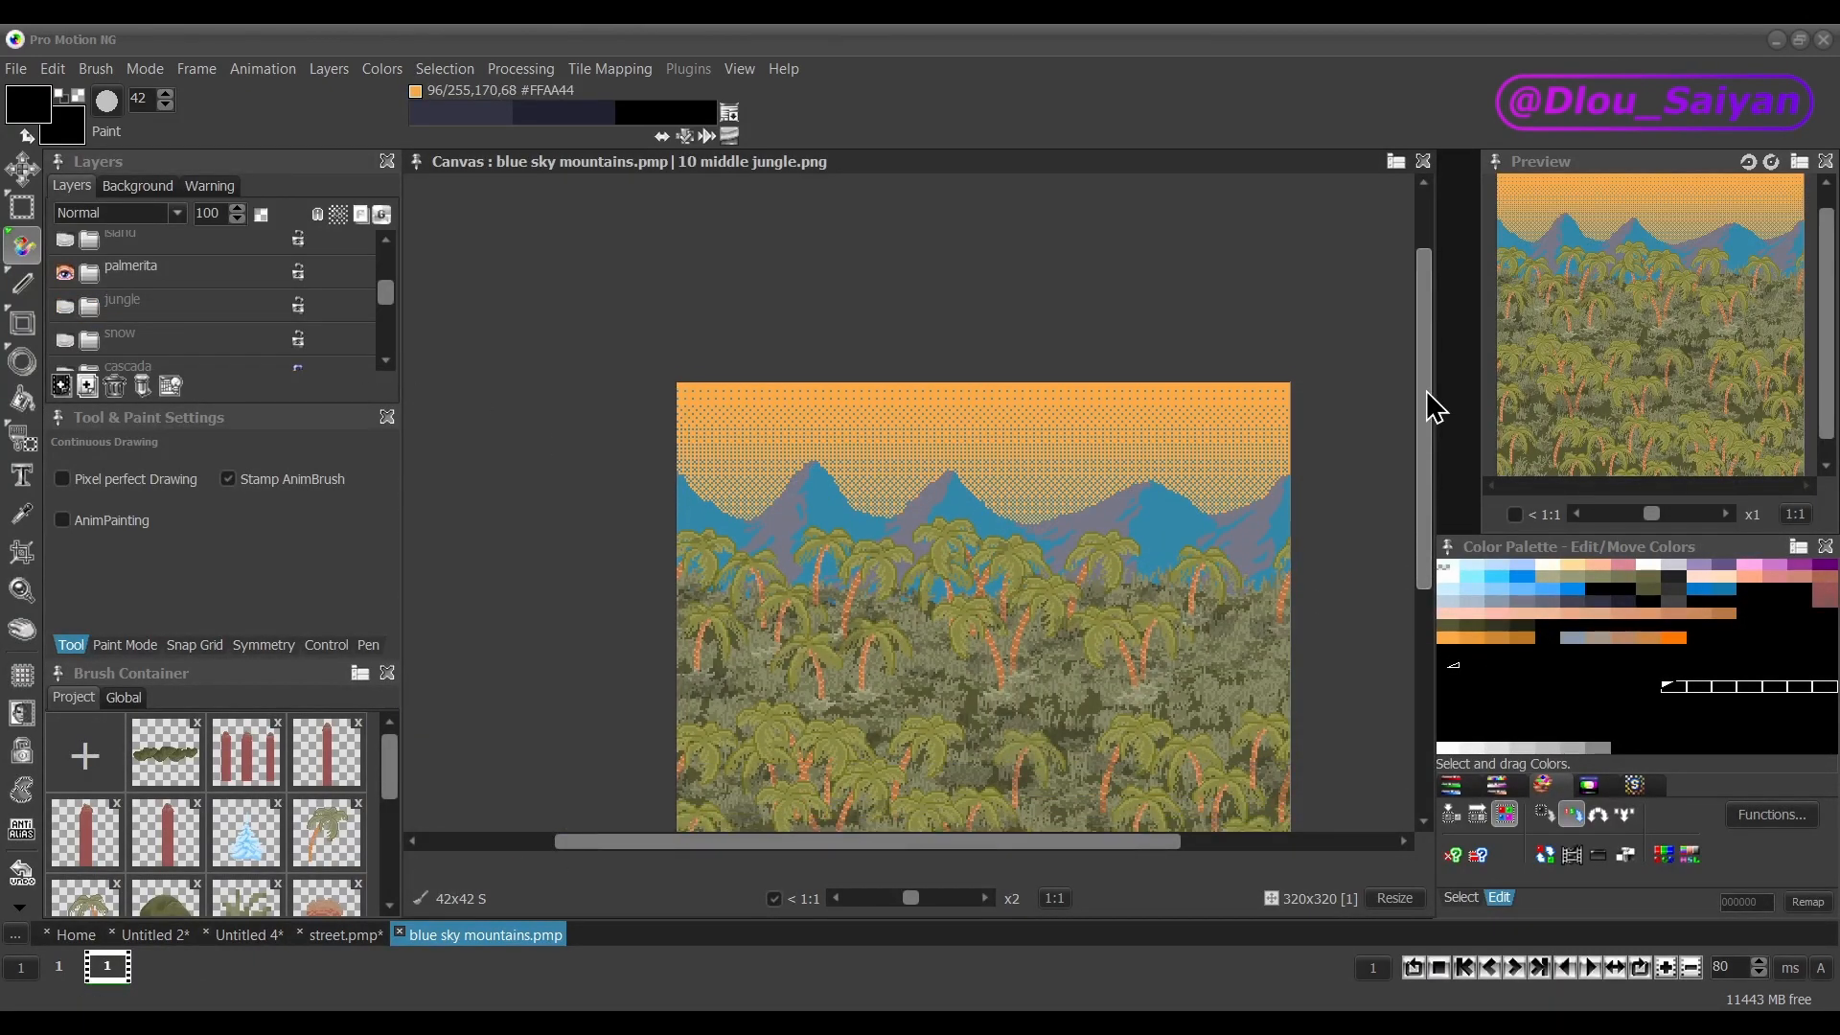
drag(924, 846, 977, 845)
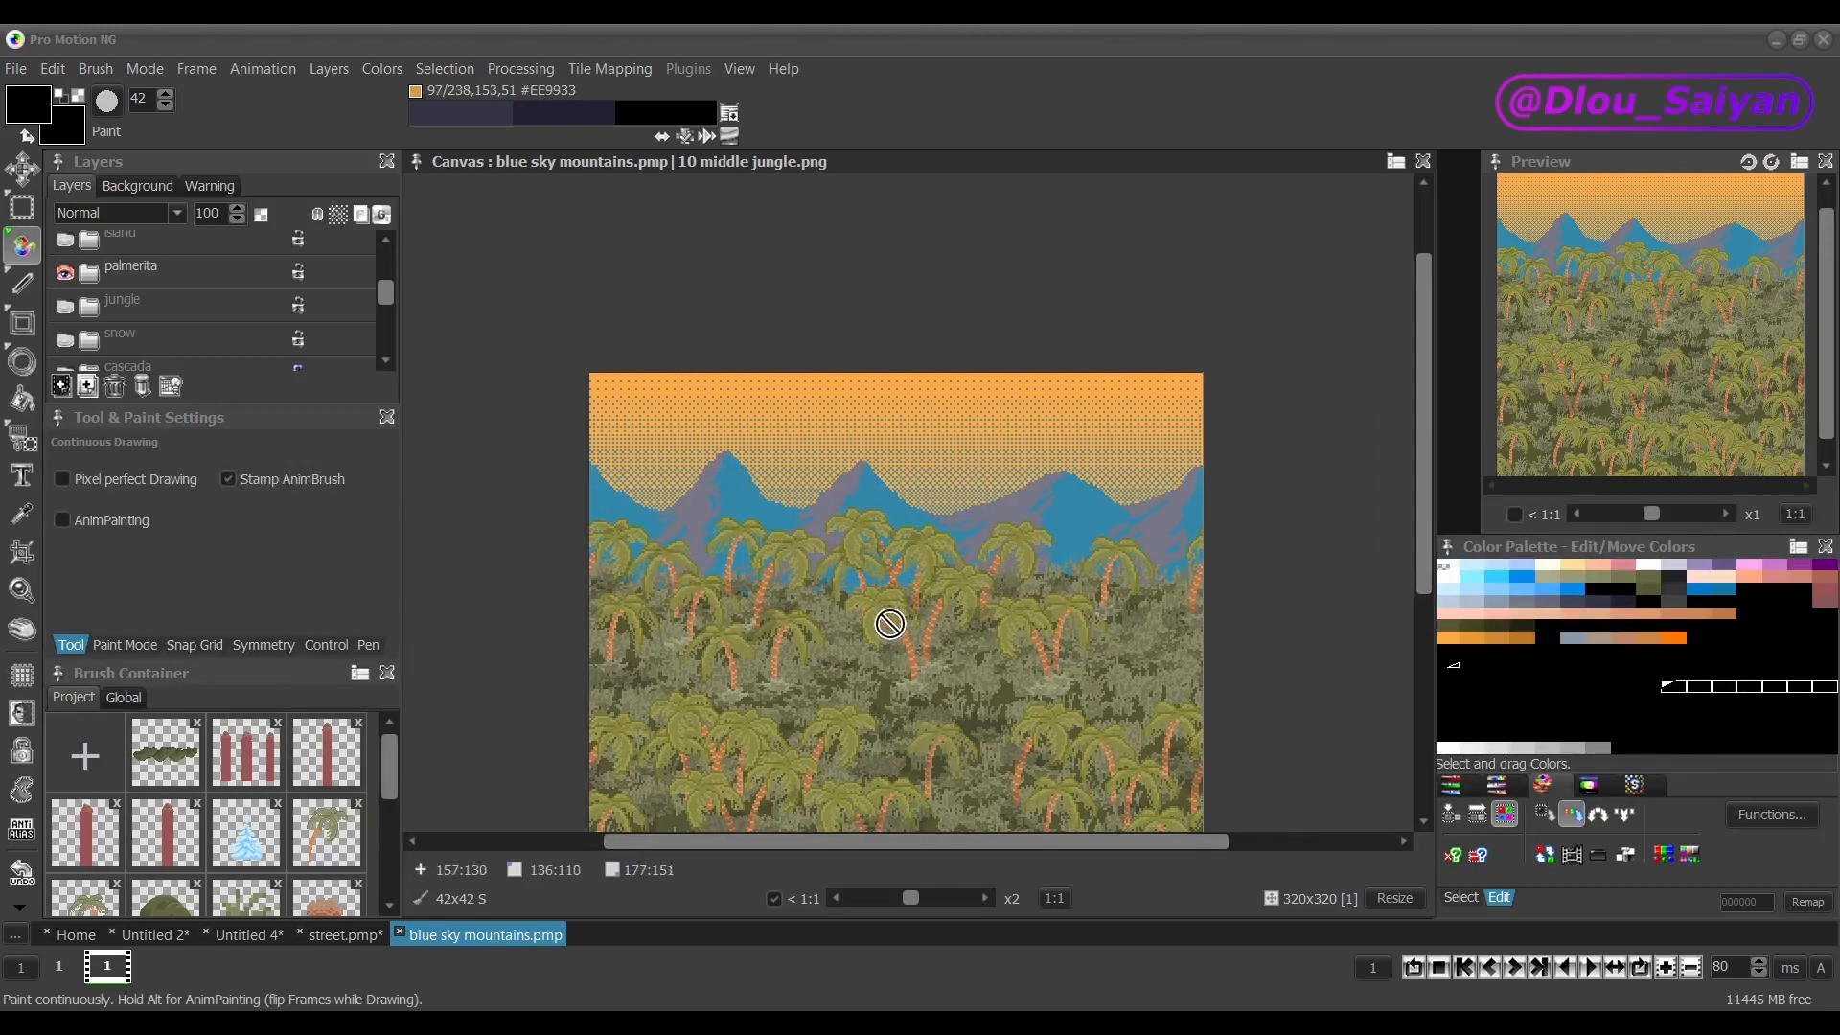
scroll(889, 624, up, 2)
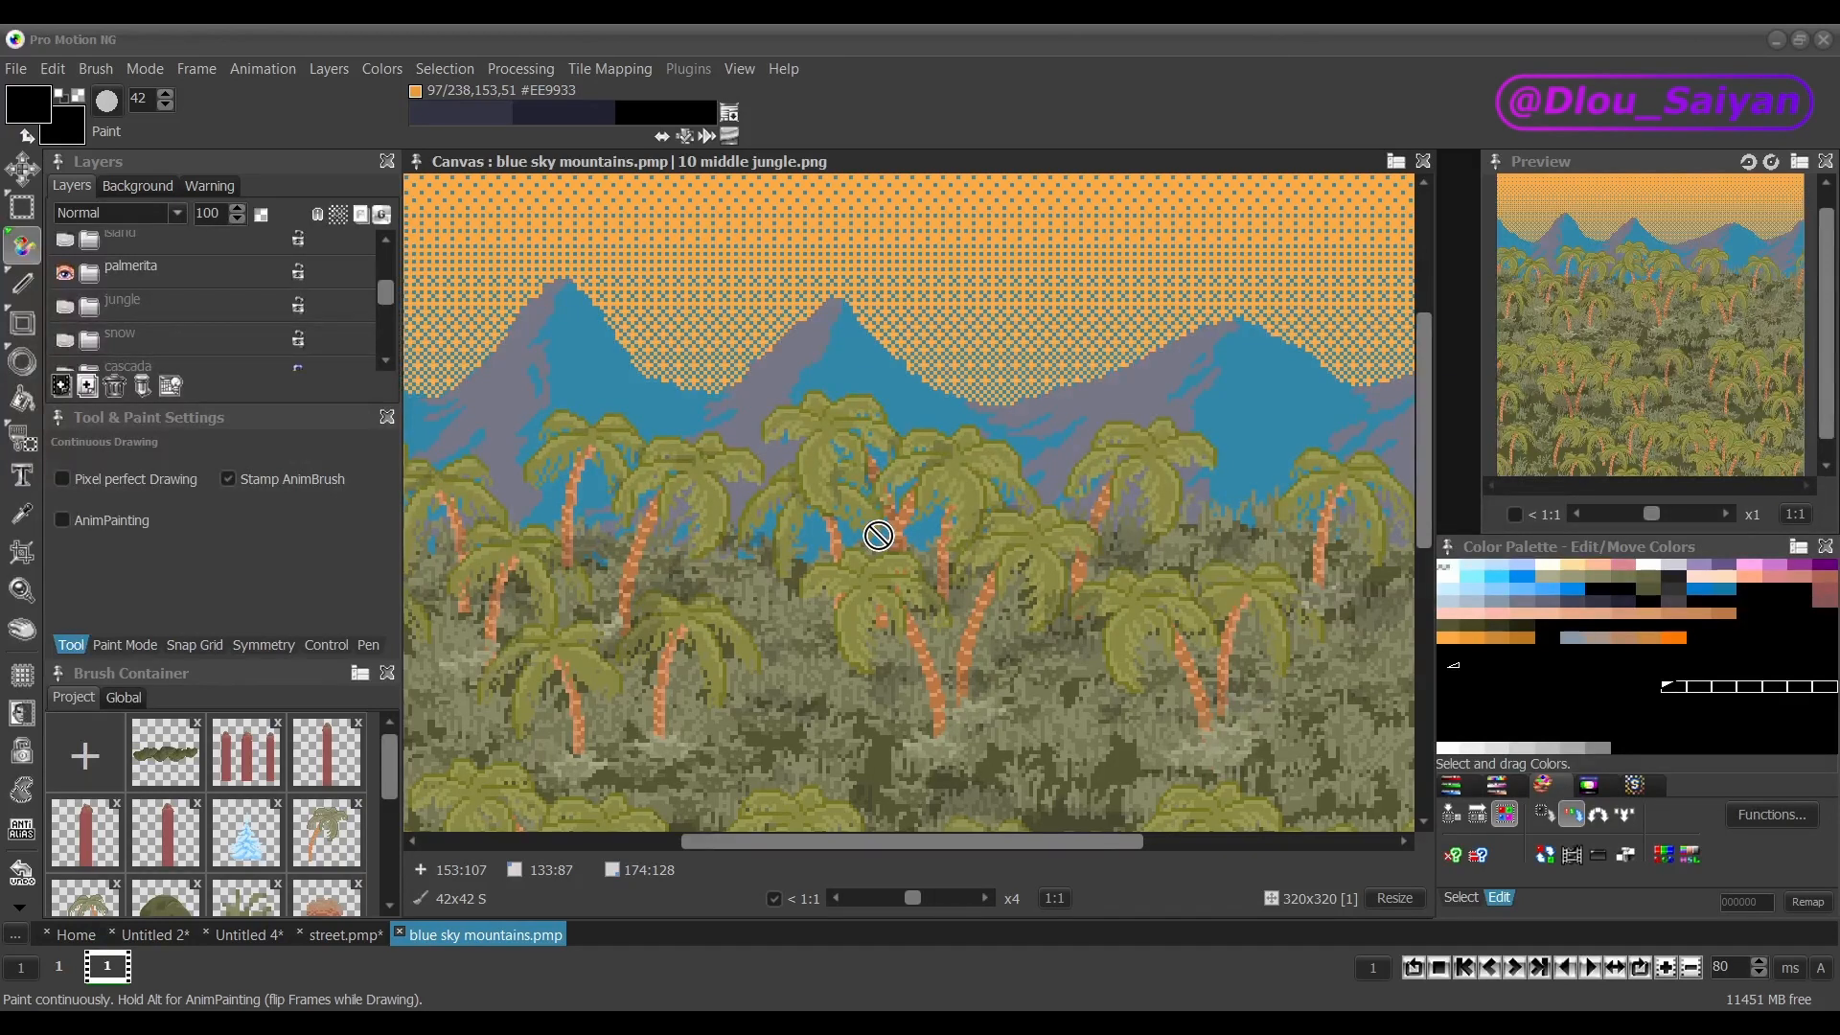
scroll(878, 535, down, 2)
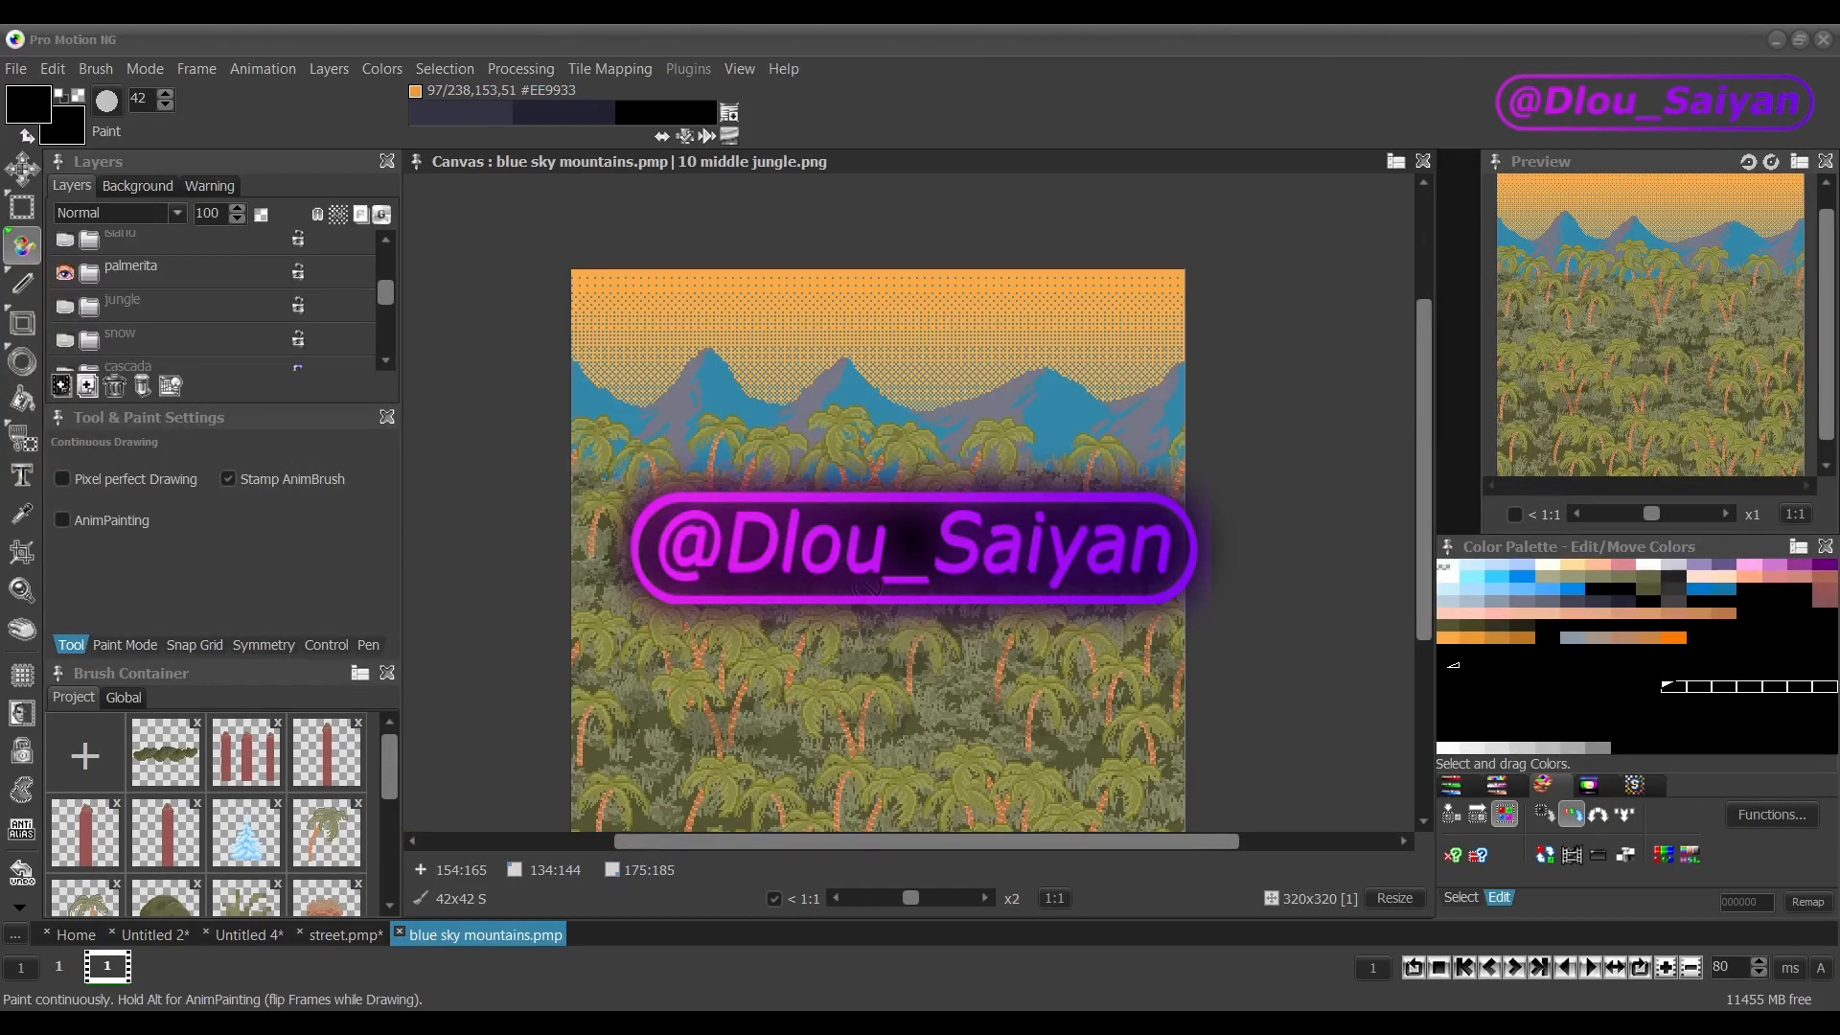